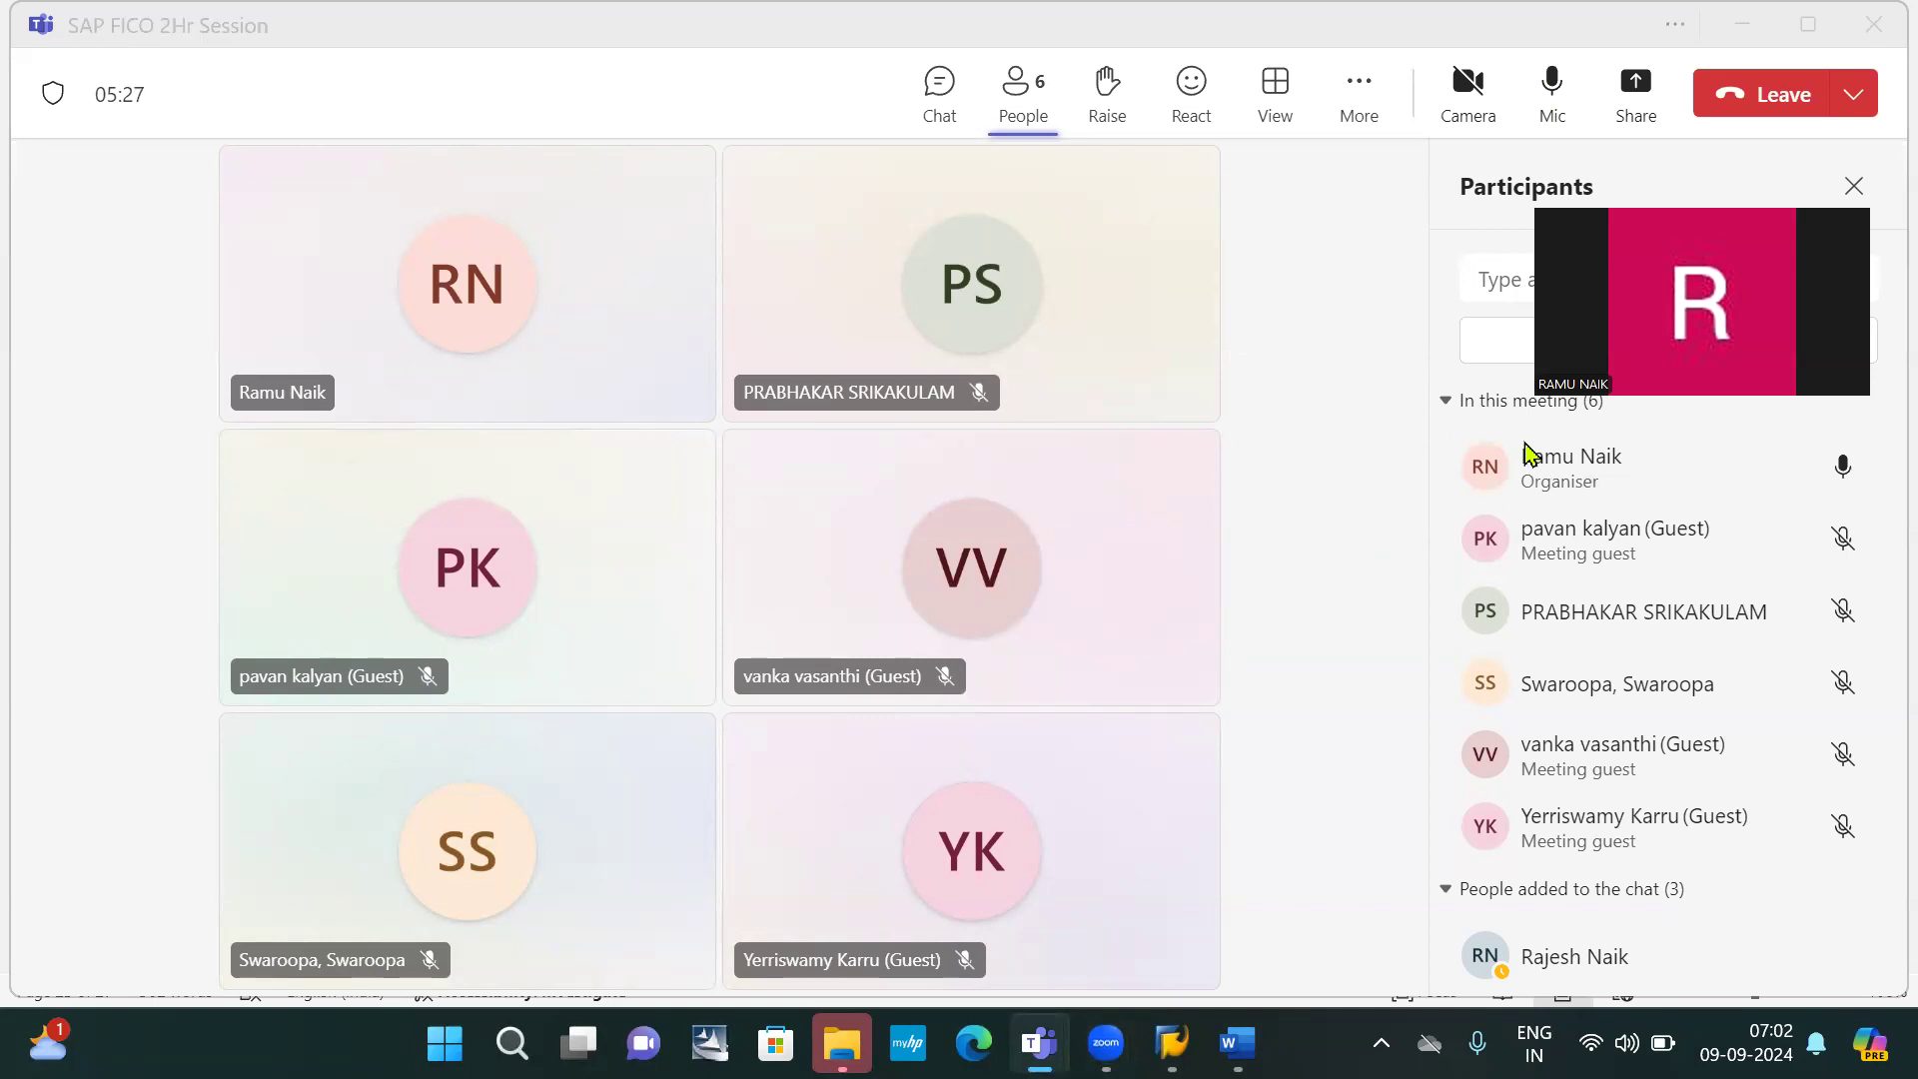
Share the entire screen with the SAP FICO 2Hr Session meeting
click(1630, 107)
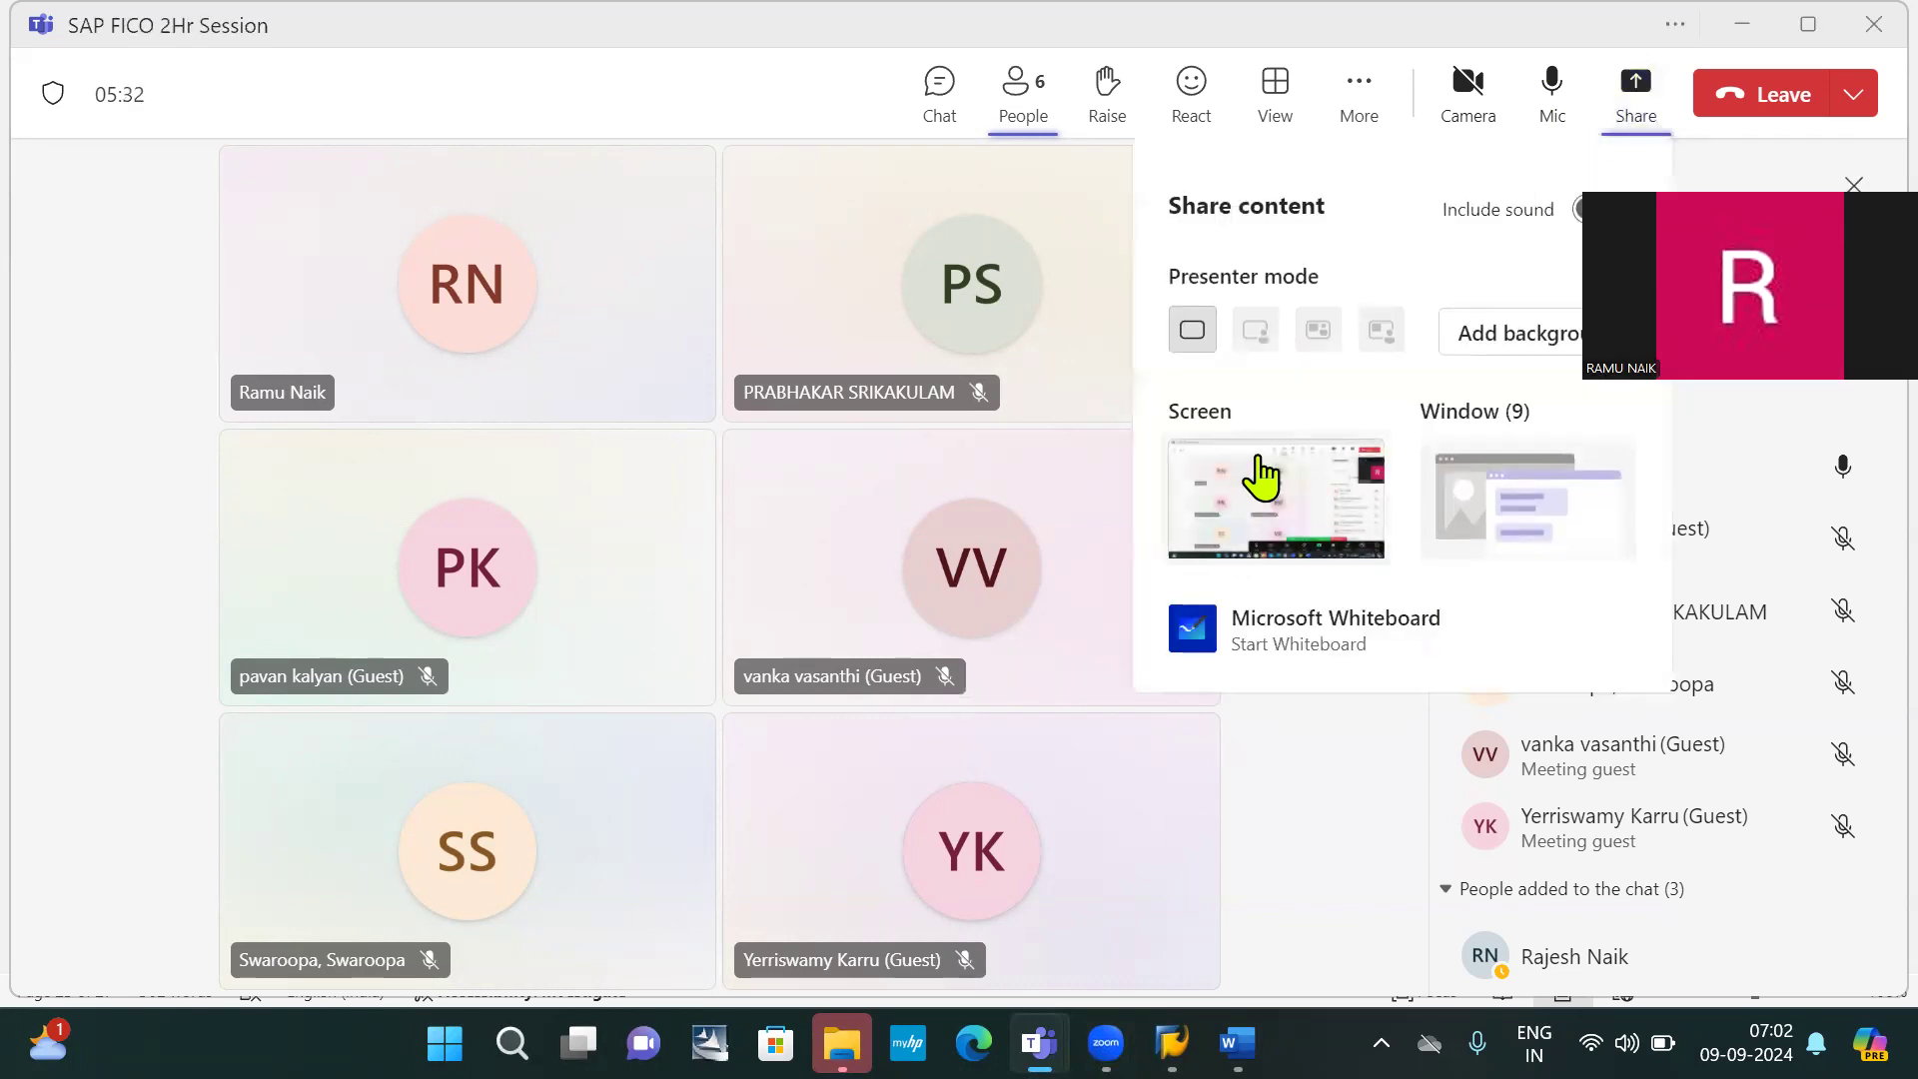
click(1305, 442)
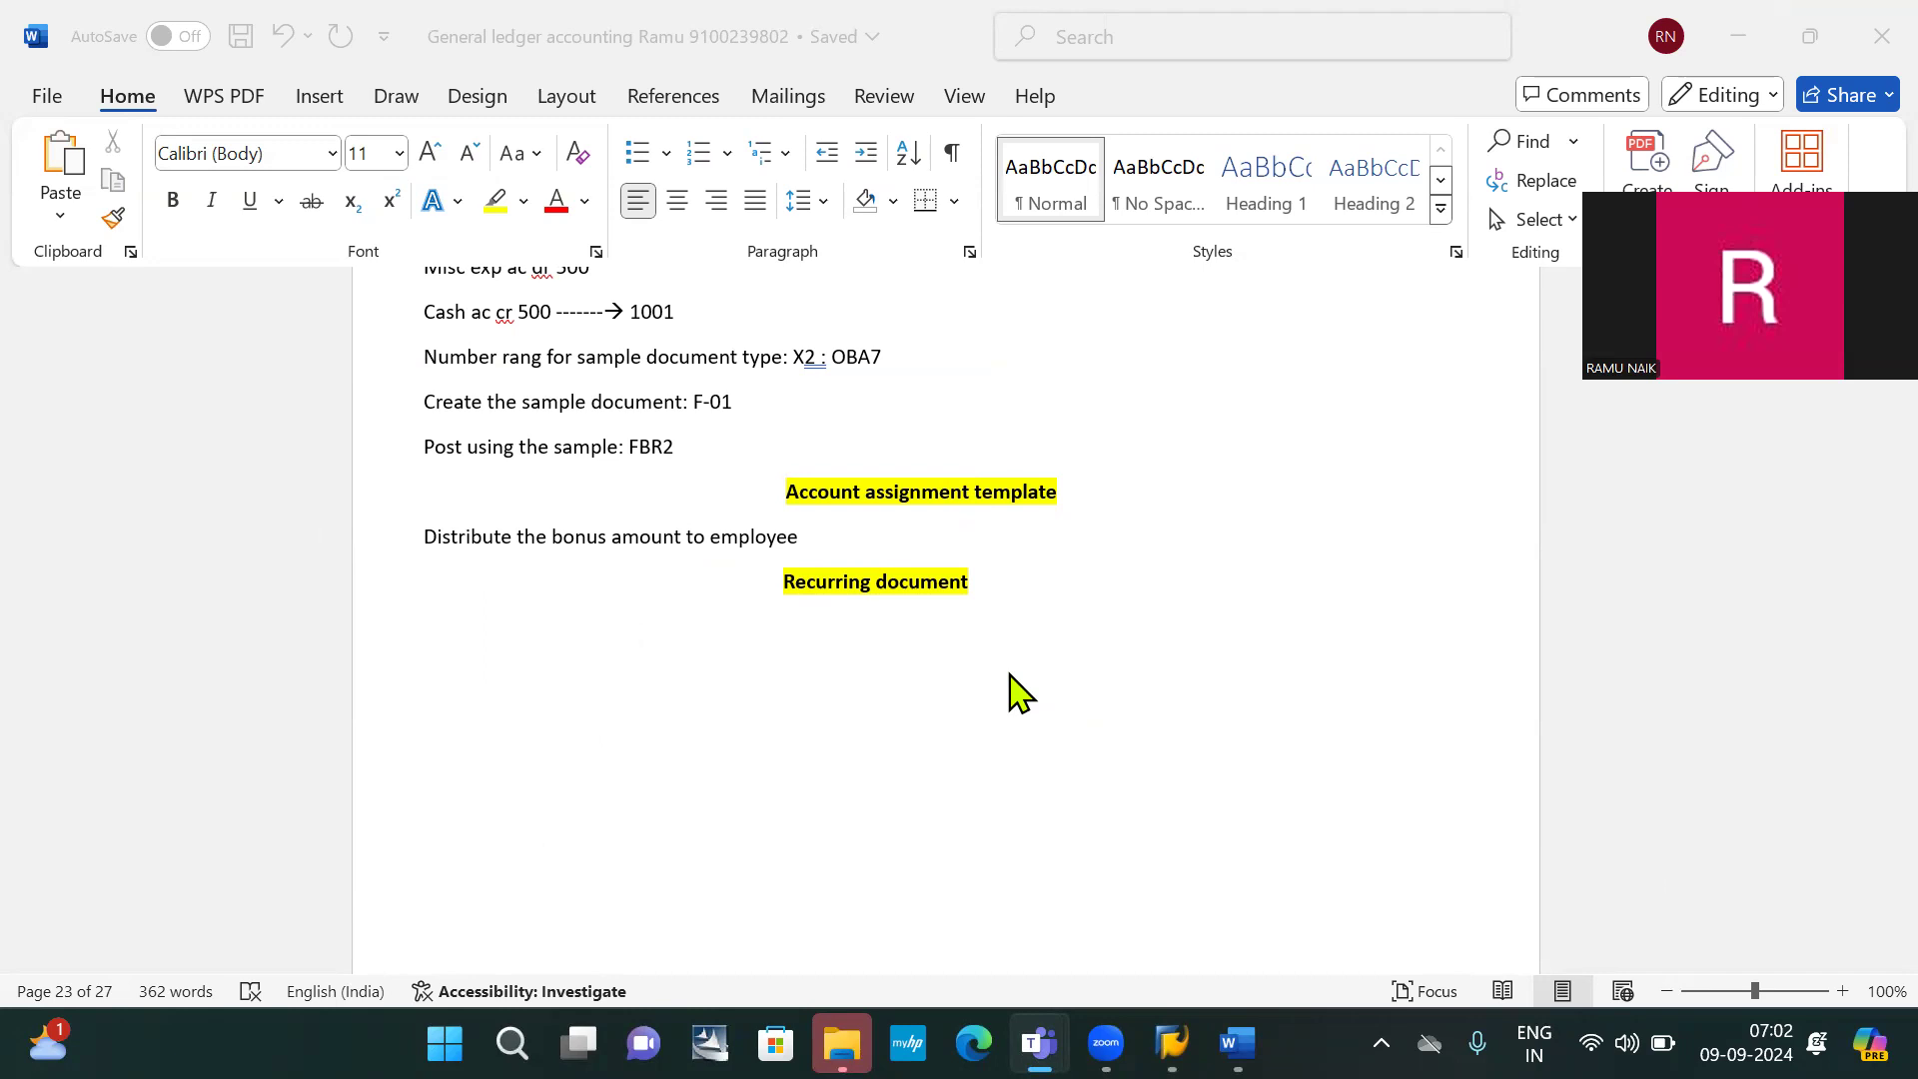
Type 'Condition: 1. Fixed accounts' below Recurring document, removing the space before the colon
click(719, 663)
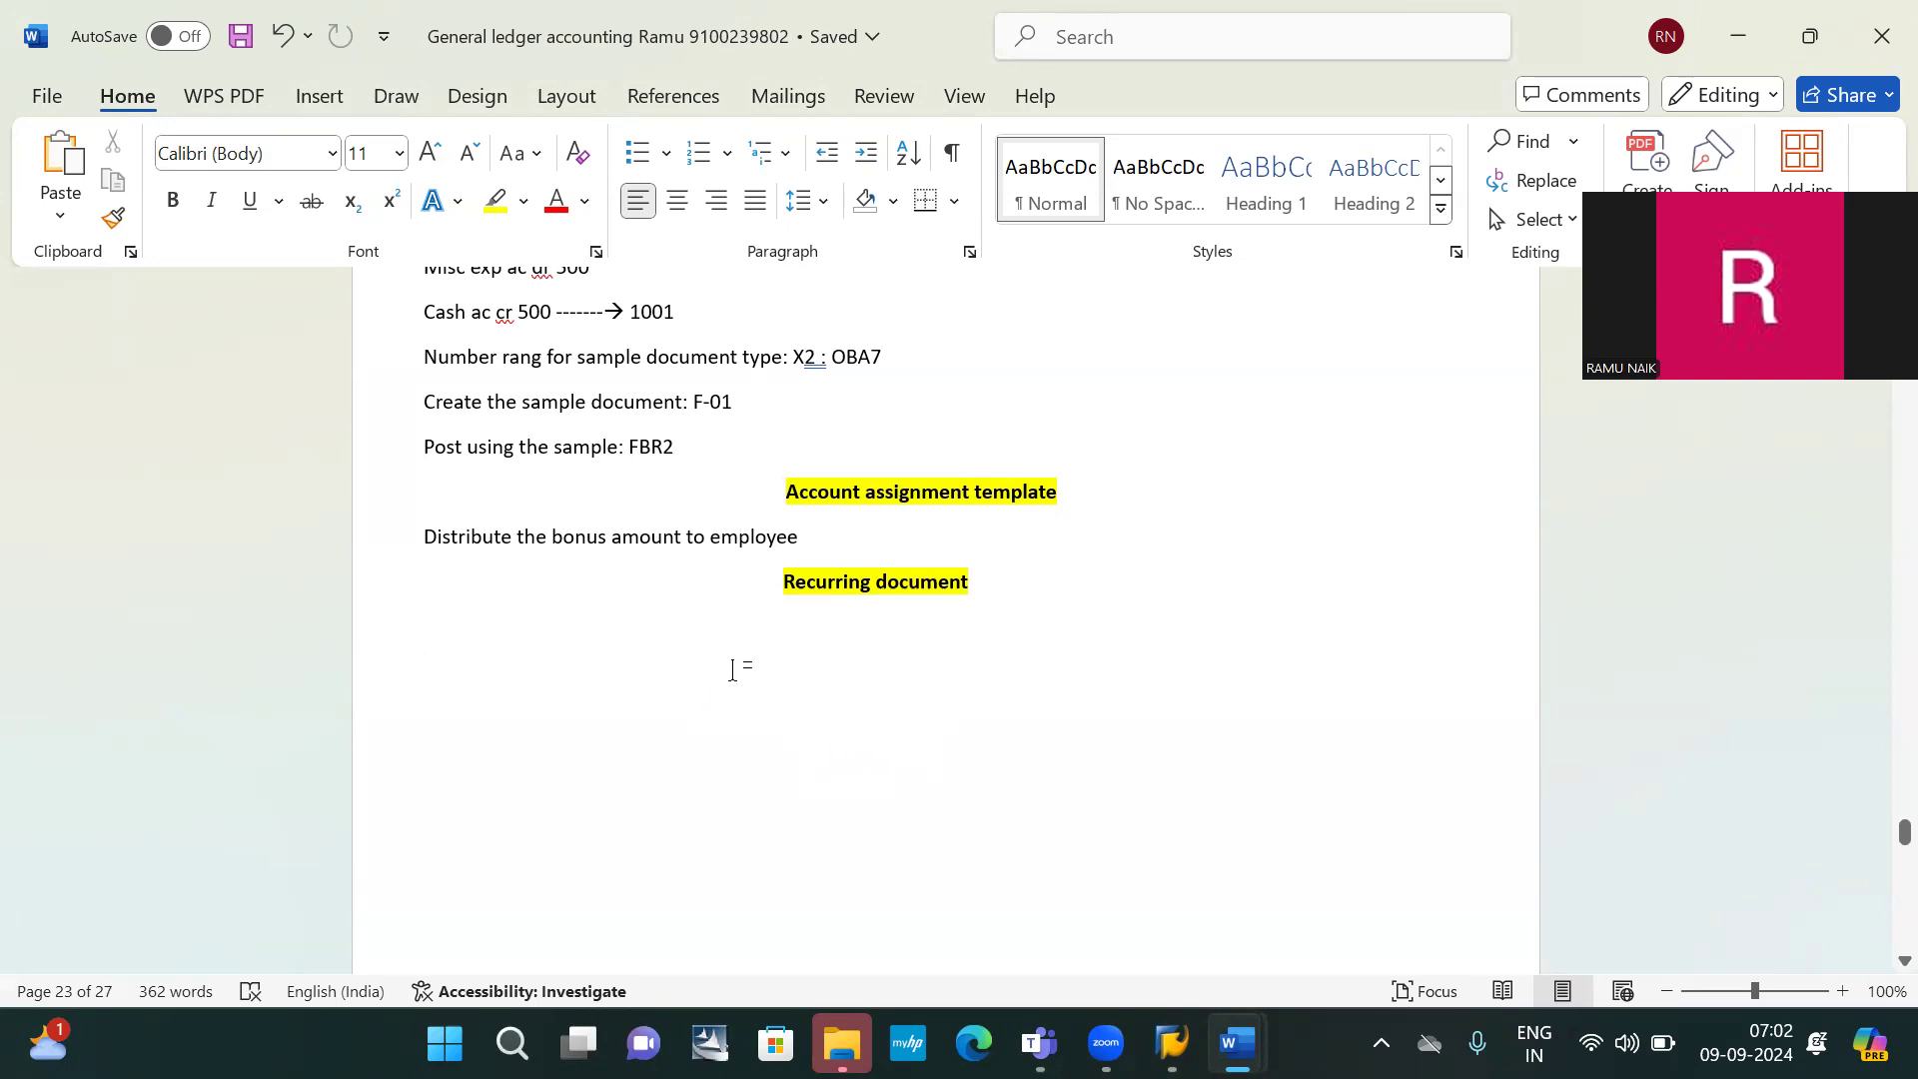
text(condito)
key(BackSpace)
text(ion)
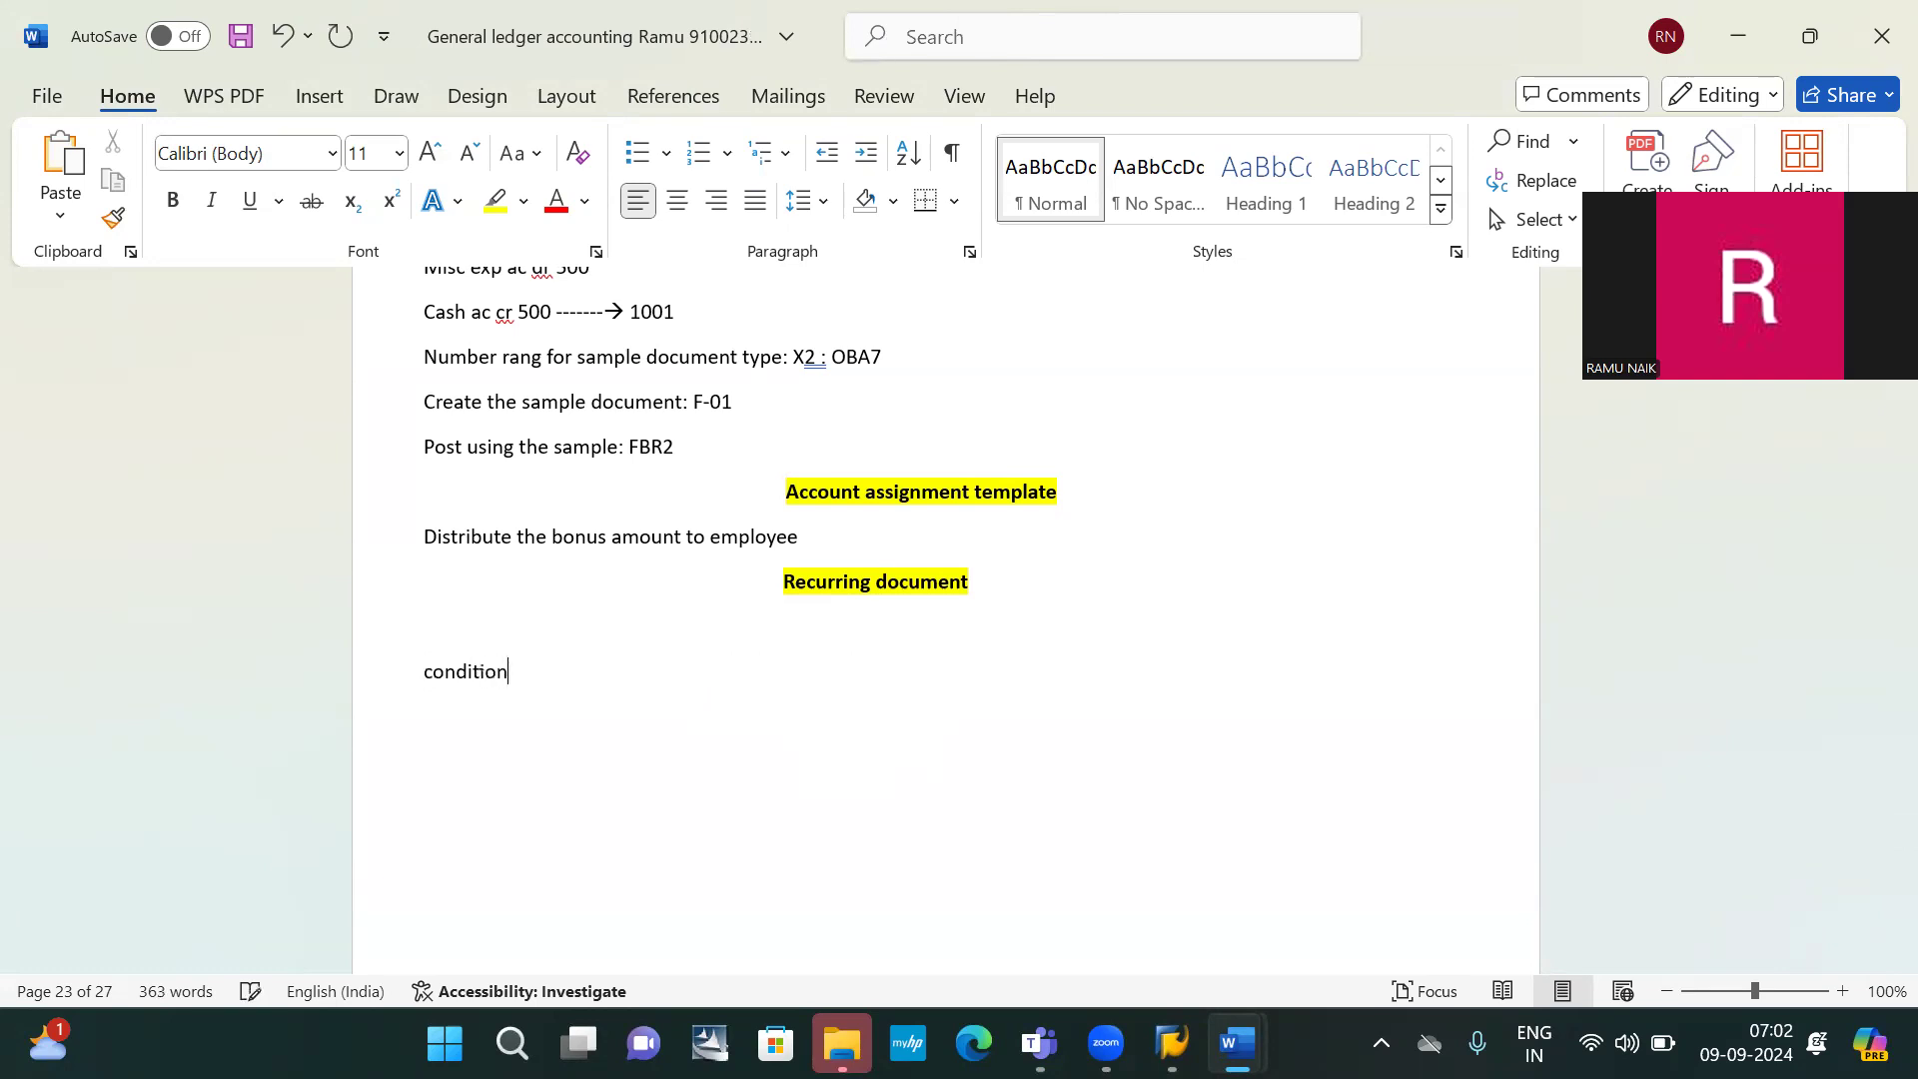
text( : 1. Fixed accounts)
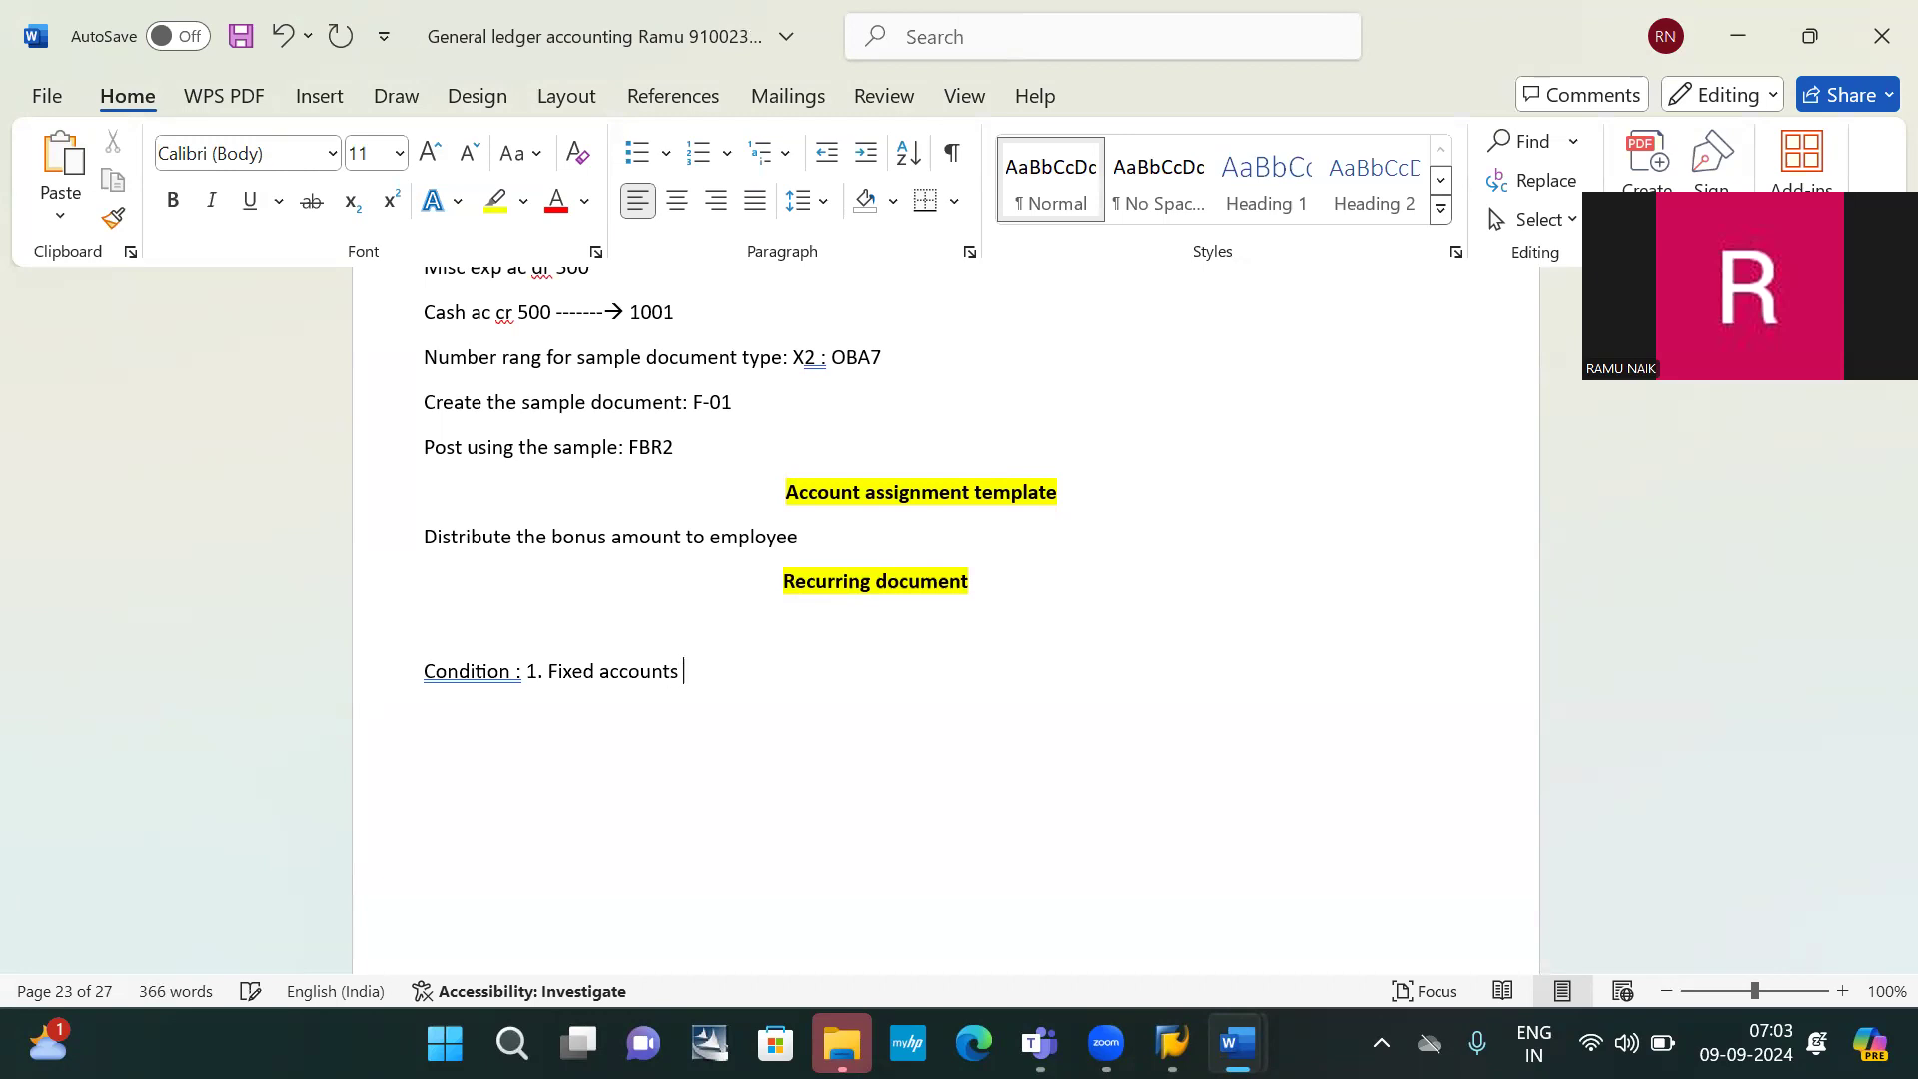
key(Return)
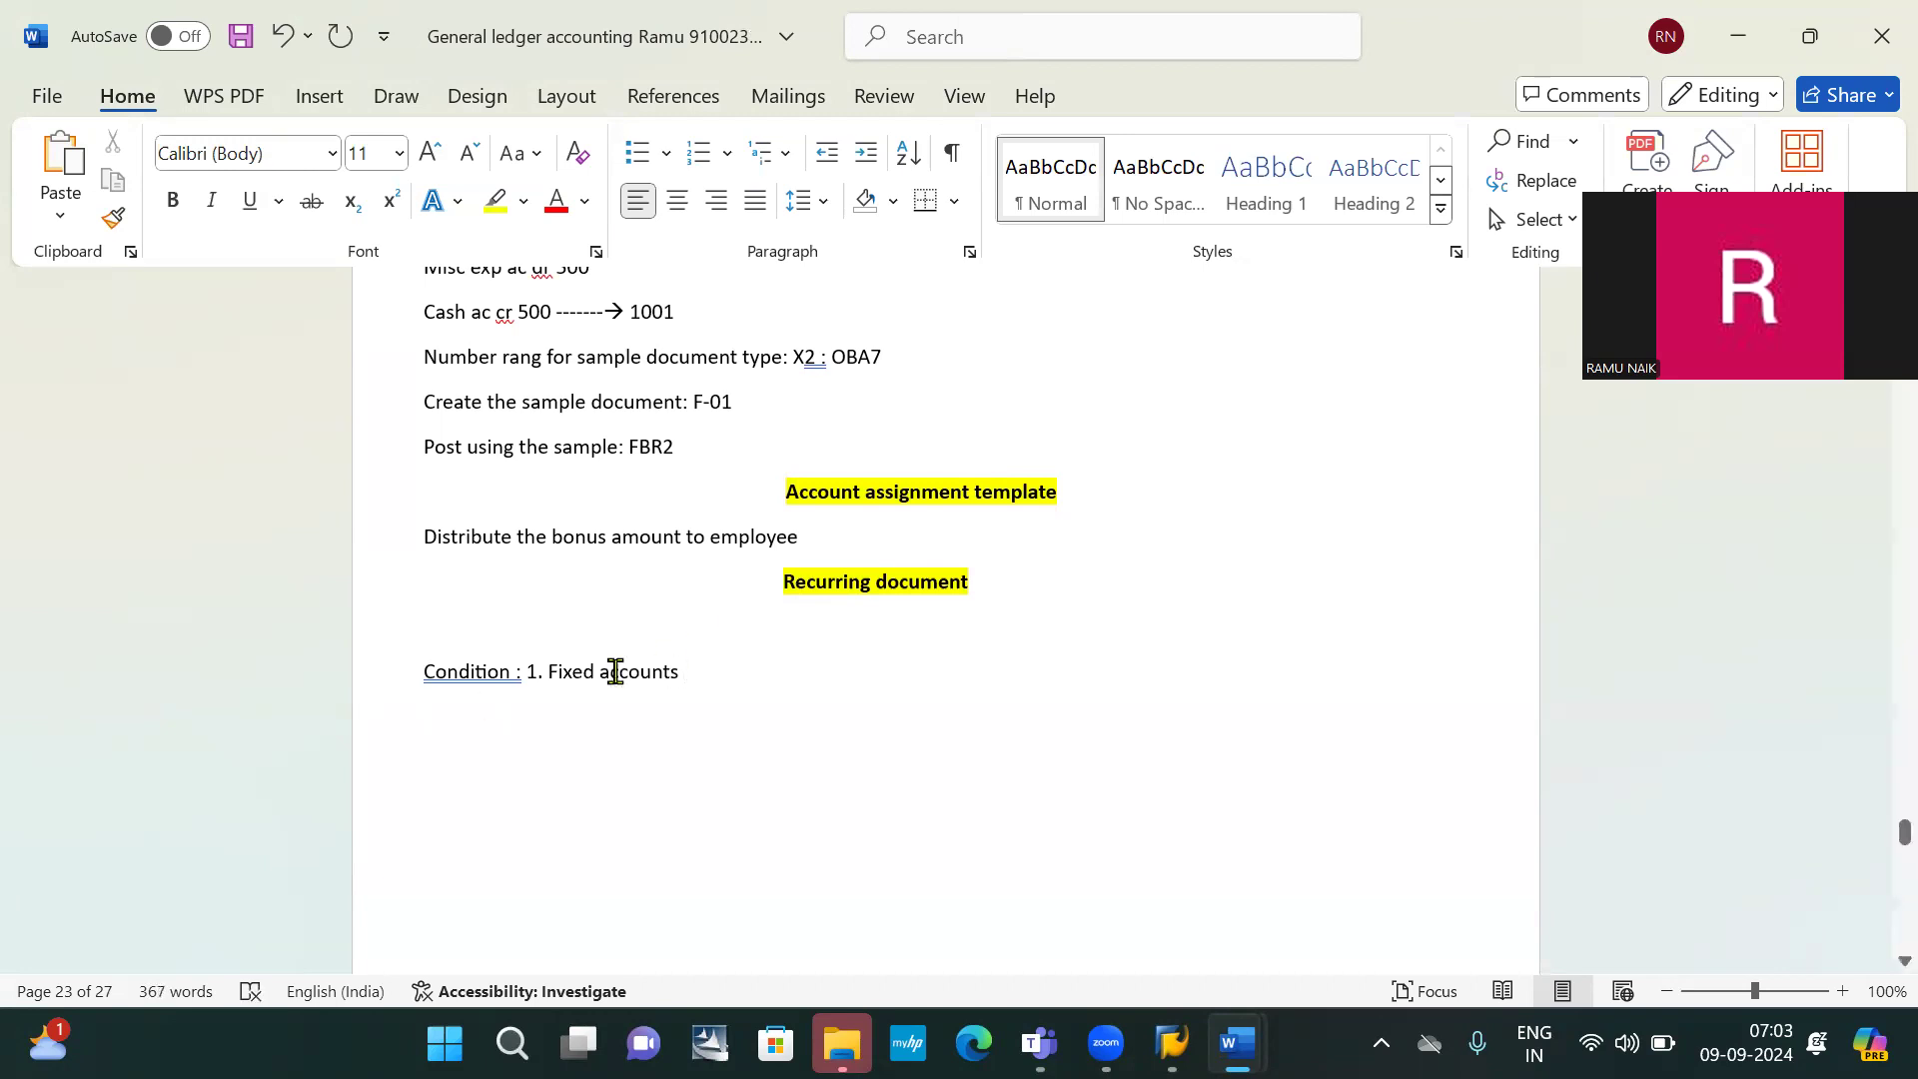
click(520, 669)
key(BackSpace)
key(Down)
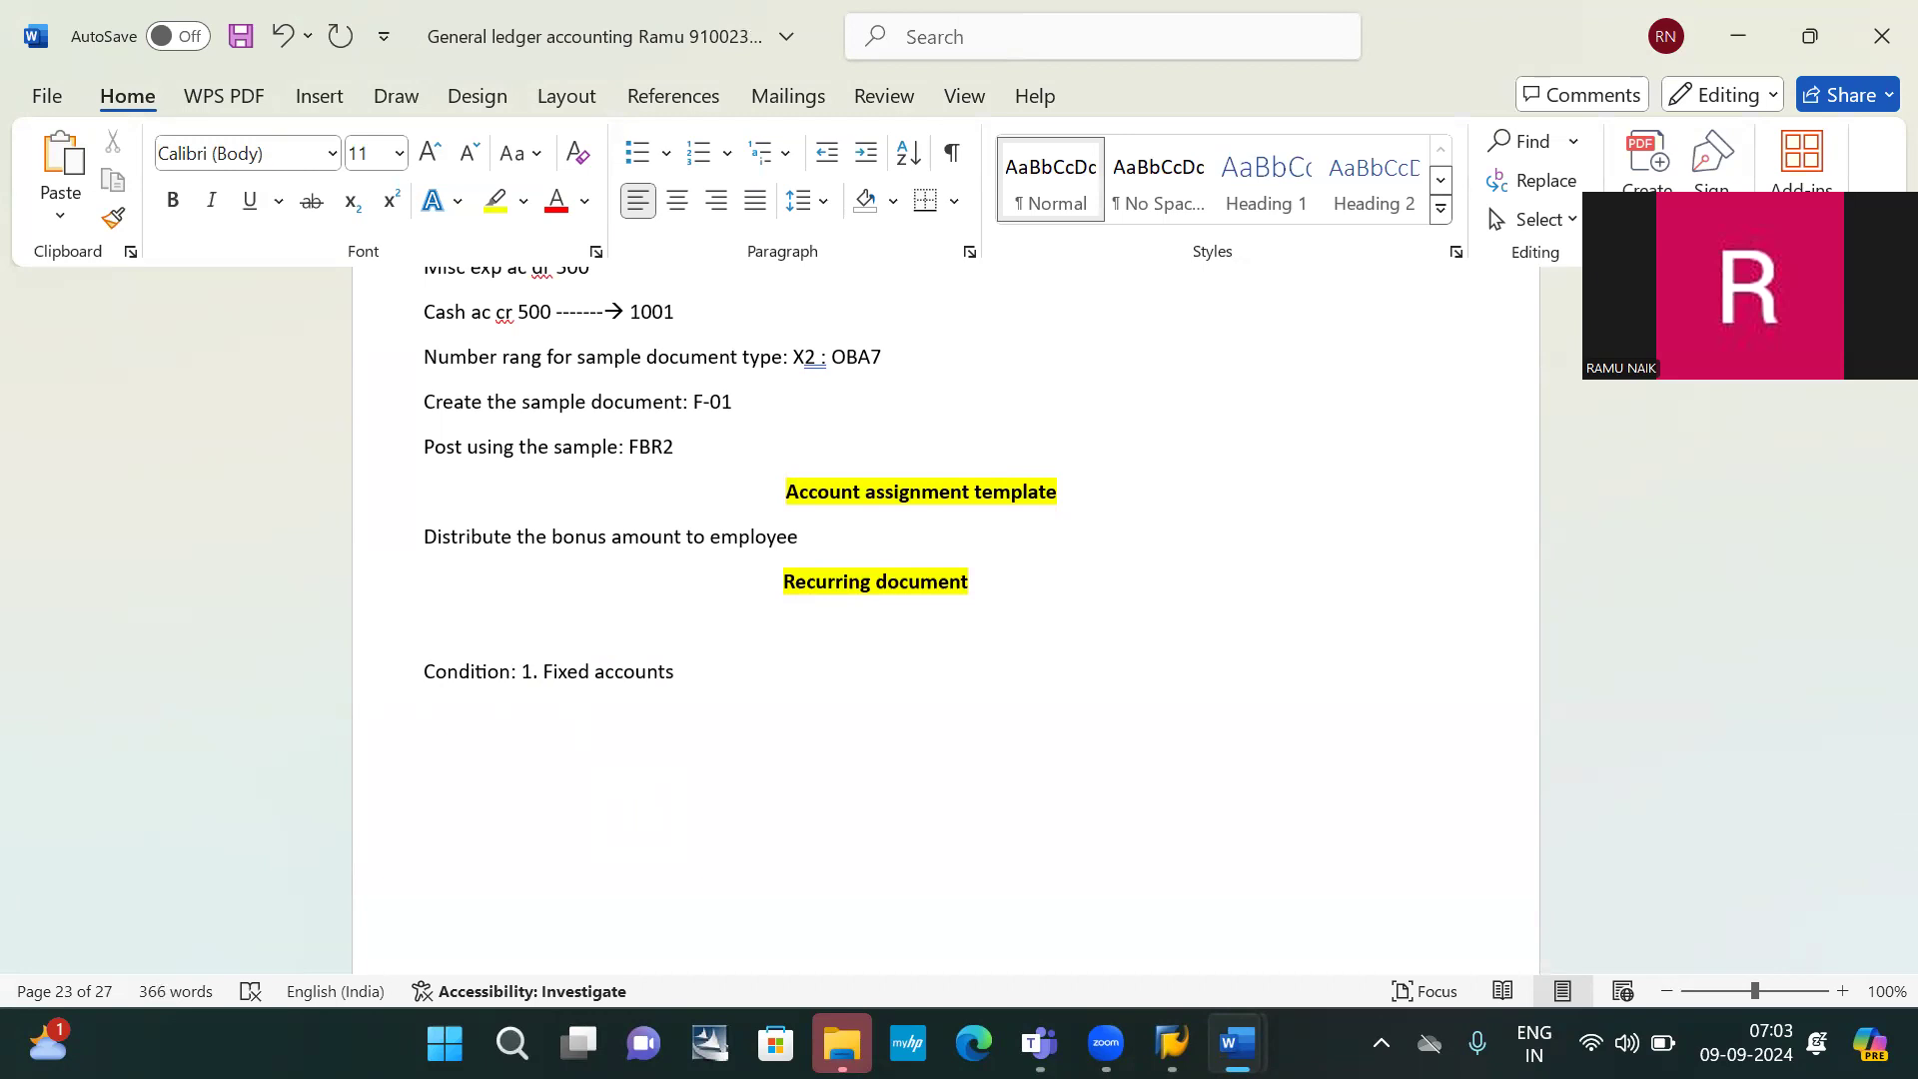
Add the second condition '2. fixed amounts' on the next line, correcting the typo
text(2. fixed amouts)
key(Return)
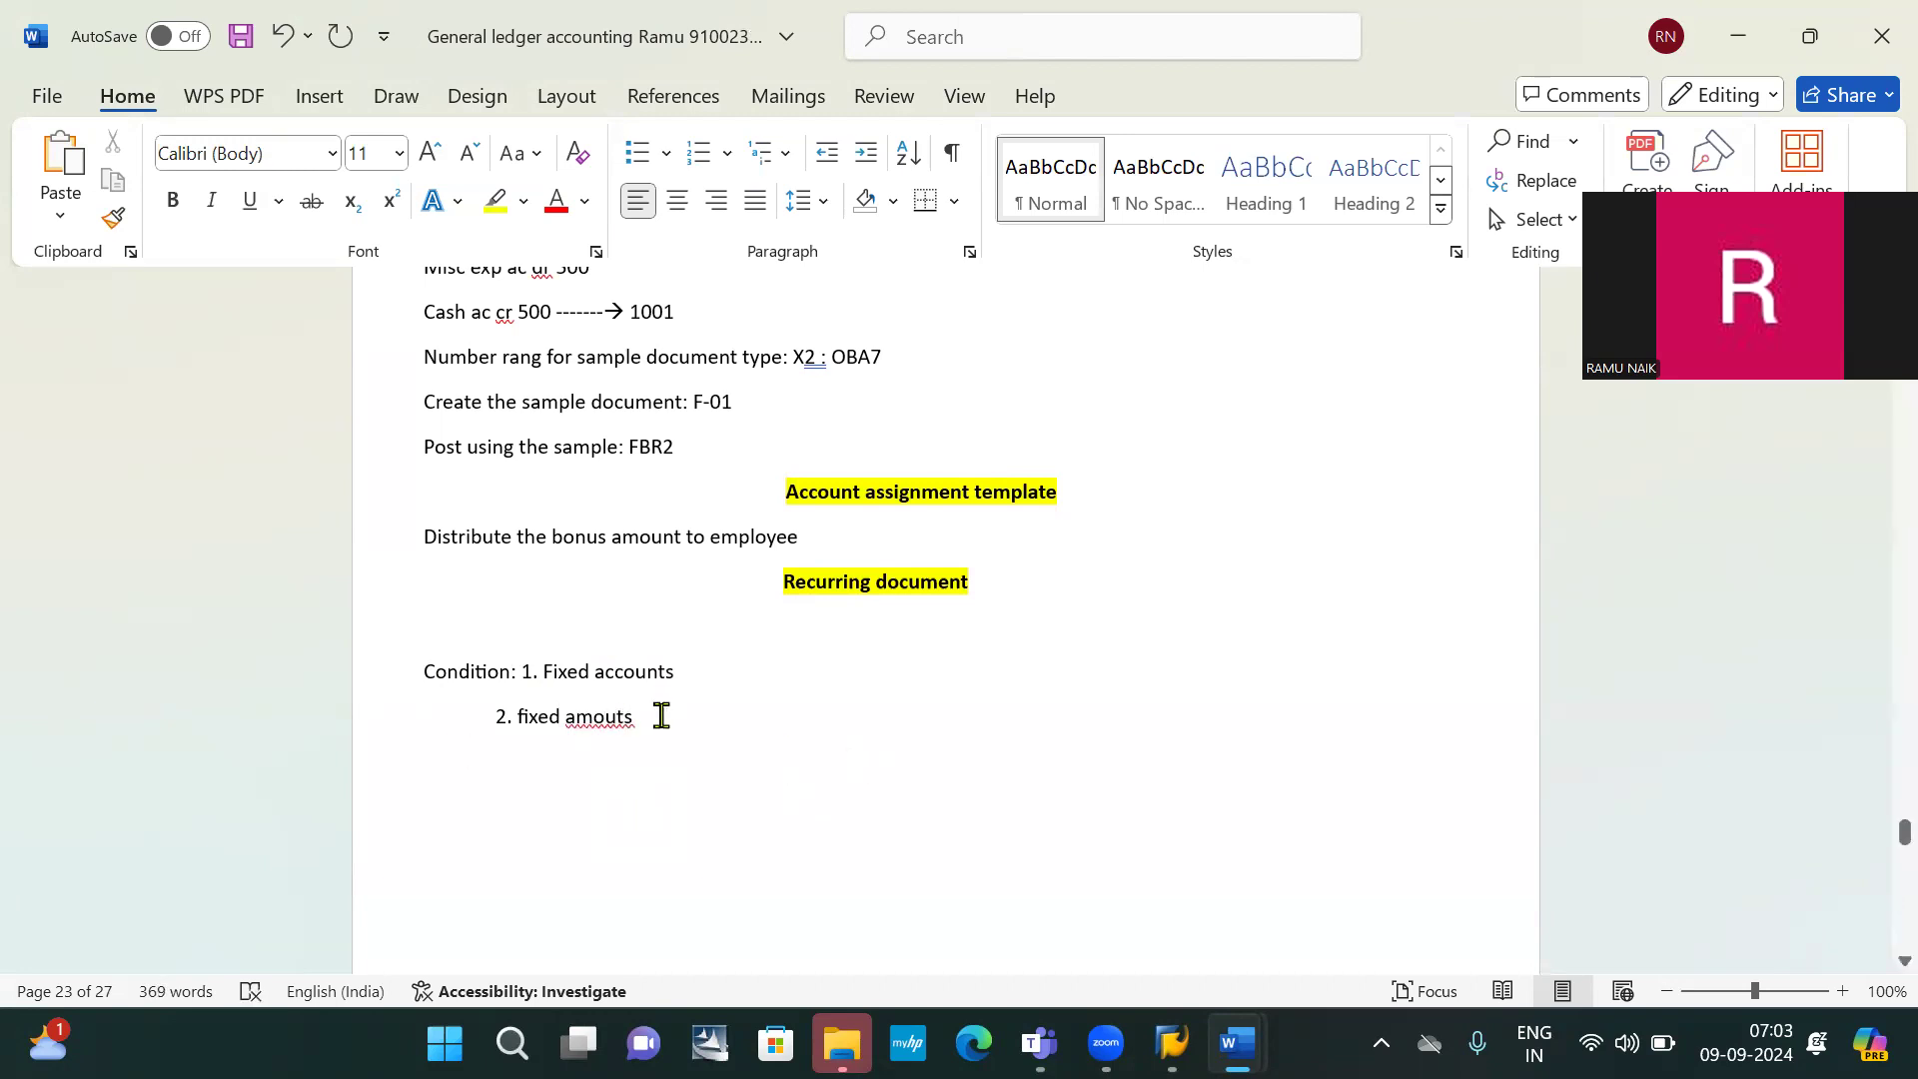
key(BackSpace)
key(BackSpace)
key(BackSpace)
key(BackSpace)
key(BackSpace)
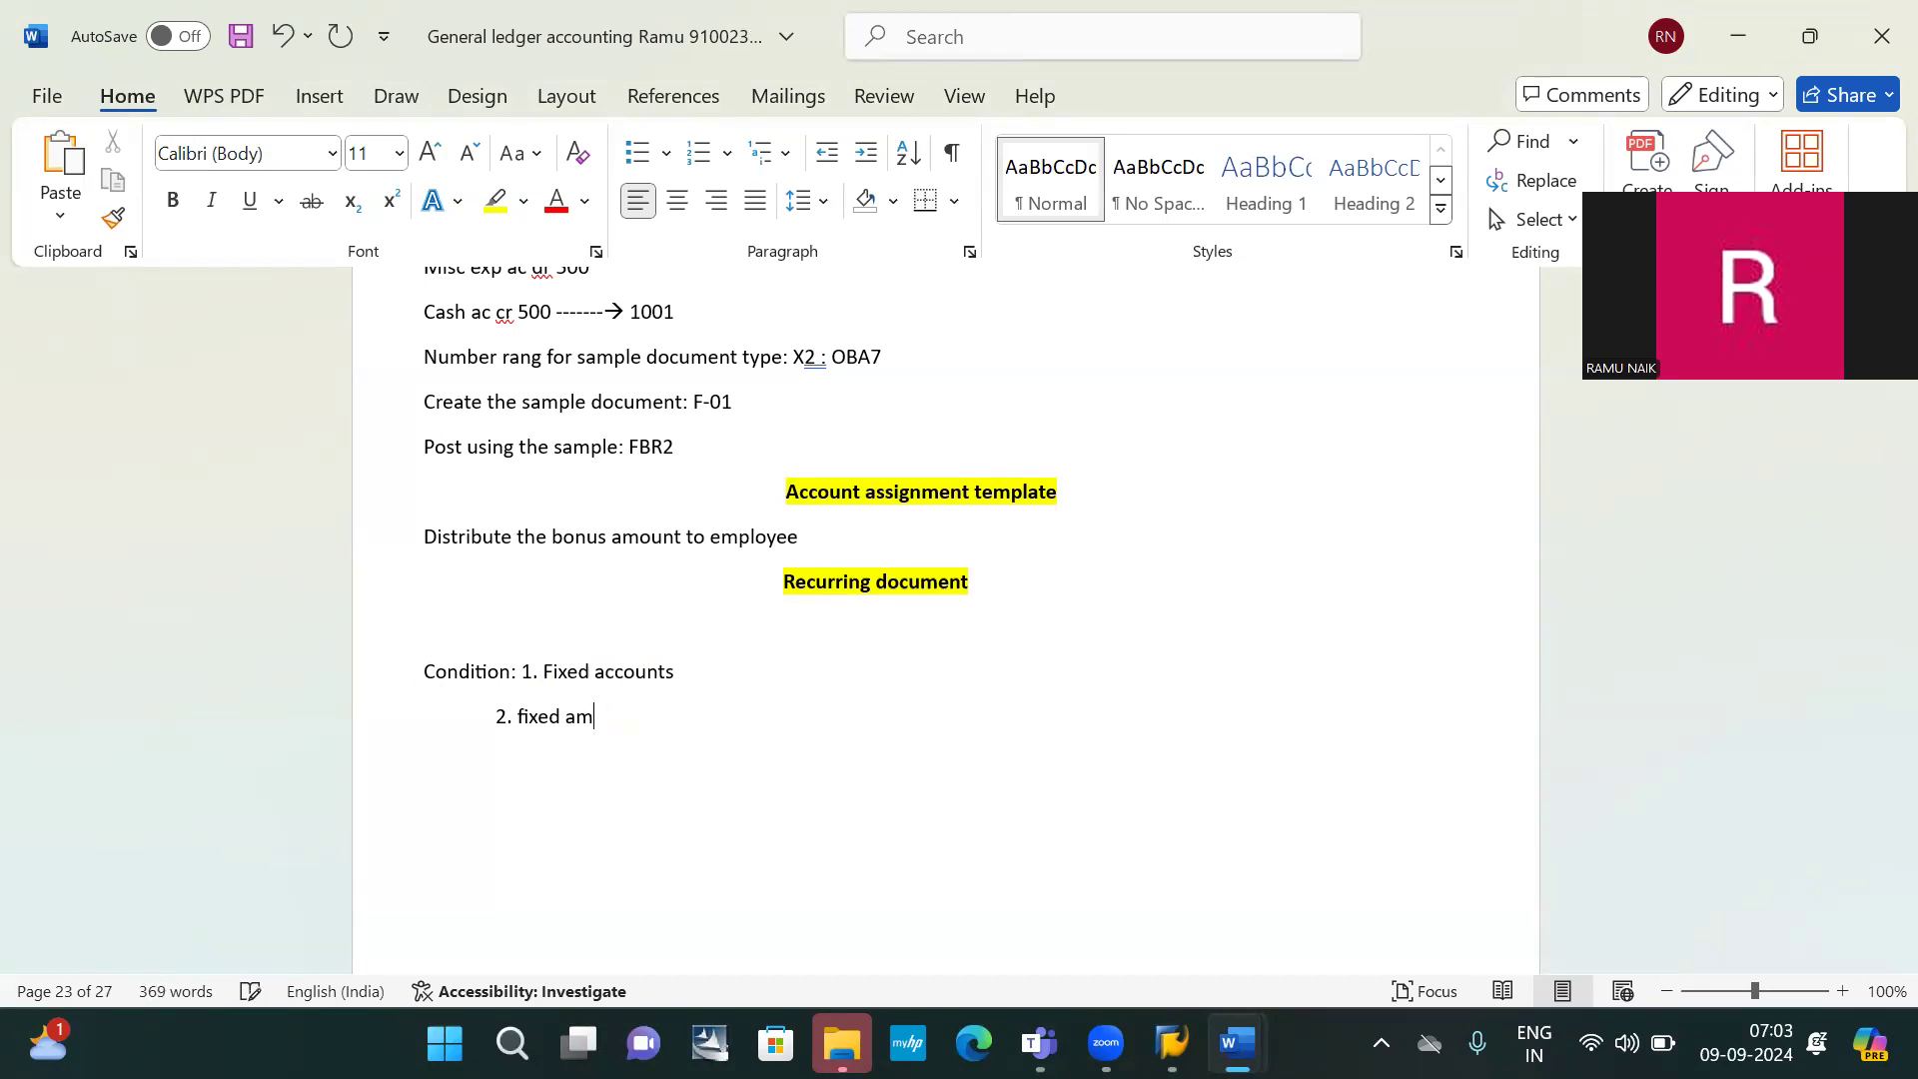
text(ou)
key(BackSpace)
key(BackSpace)
key(BackSpace)
text(mounts)
key(Return)
click(1701, 815)
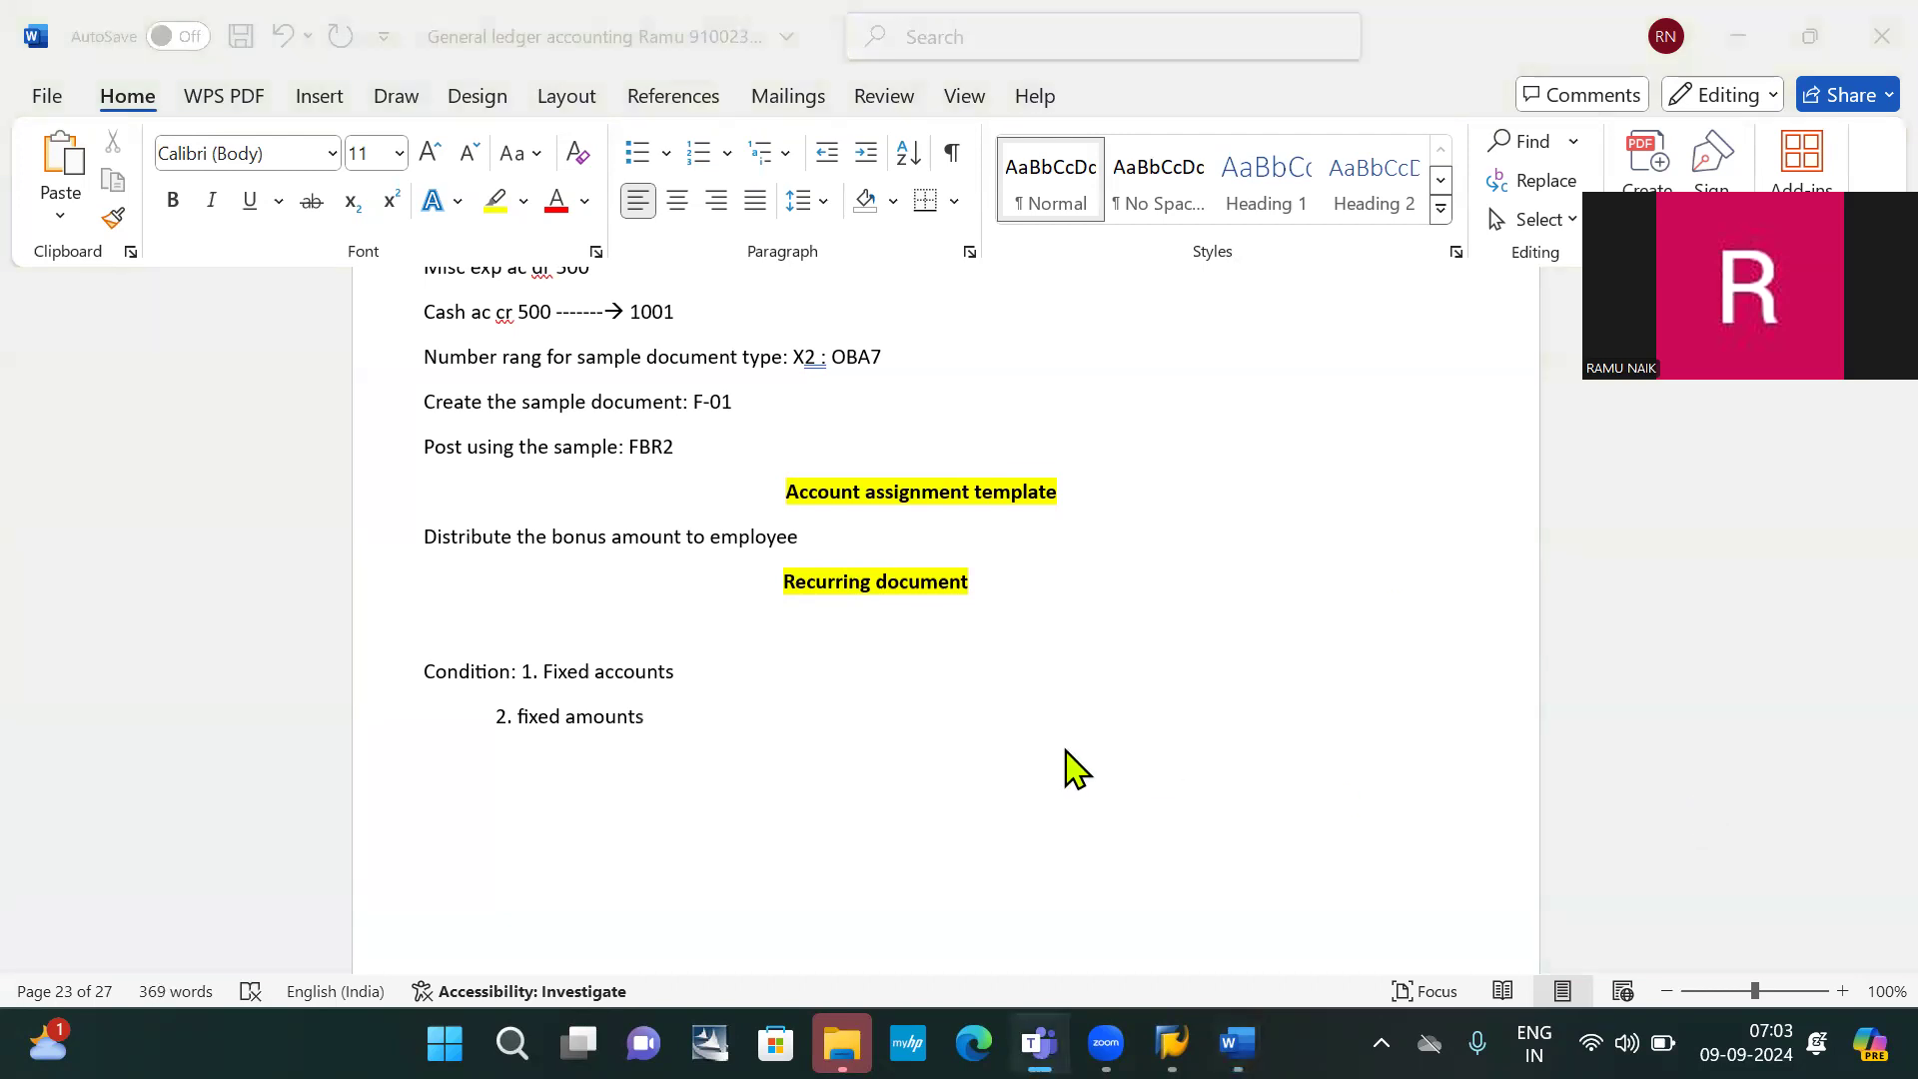
Add an indented third line reading '3. fixed intervals (months)' below fixed amounts
click(584, 749)
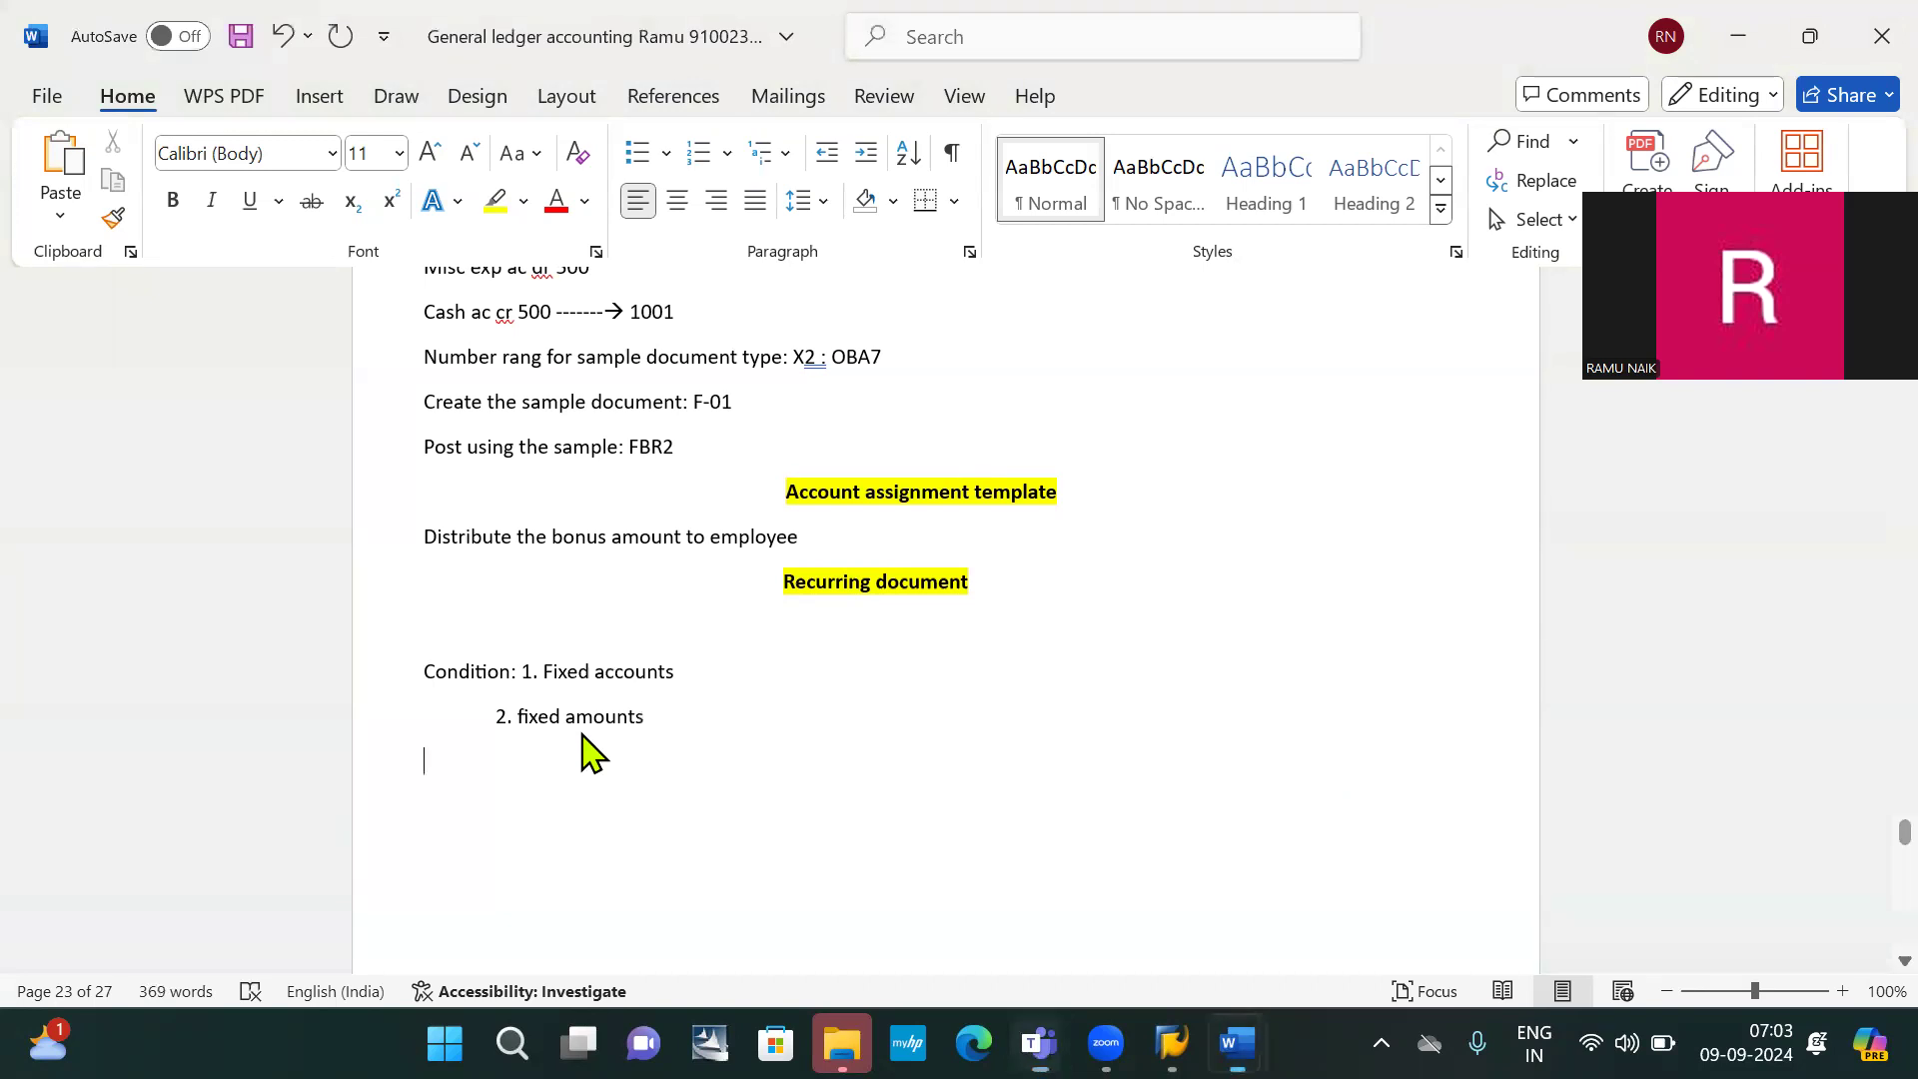
key(Tab)
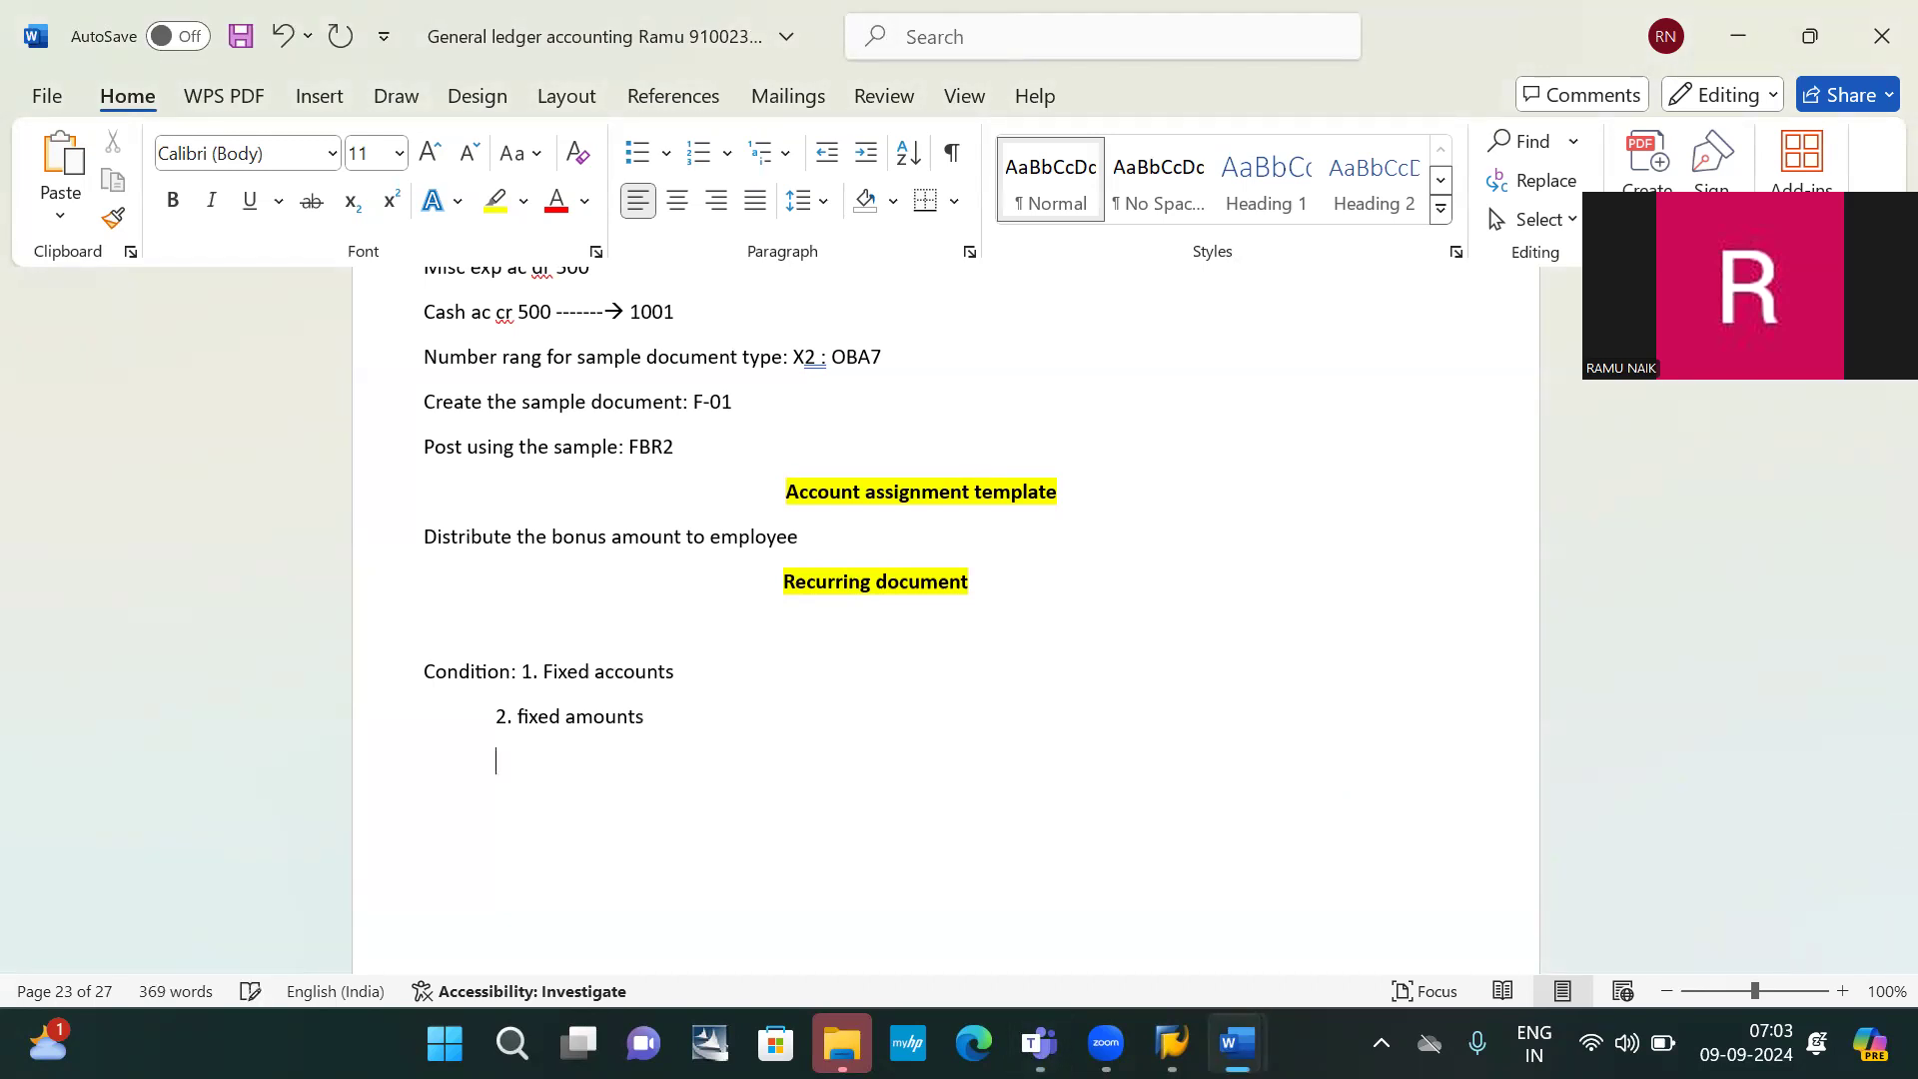
text(3,)
key(BackSpace)
text(. fixed intervals )
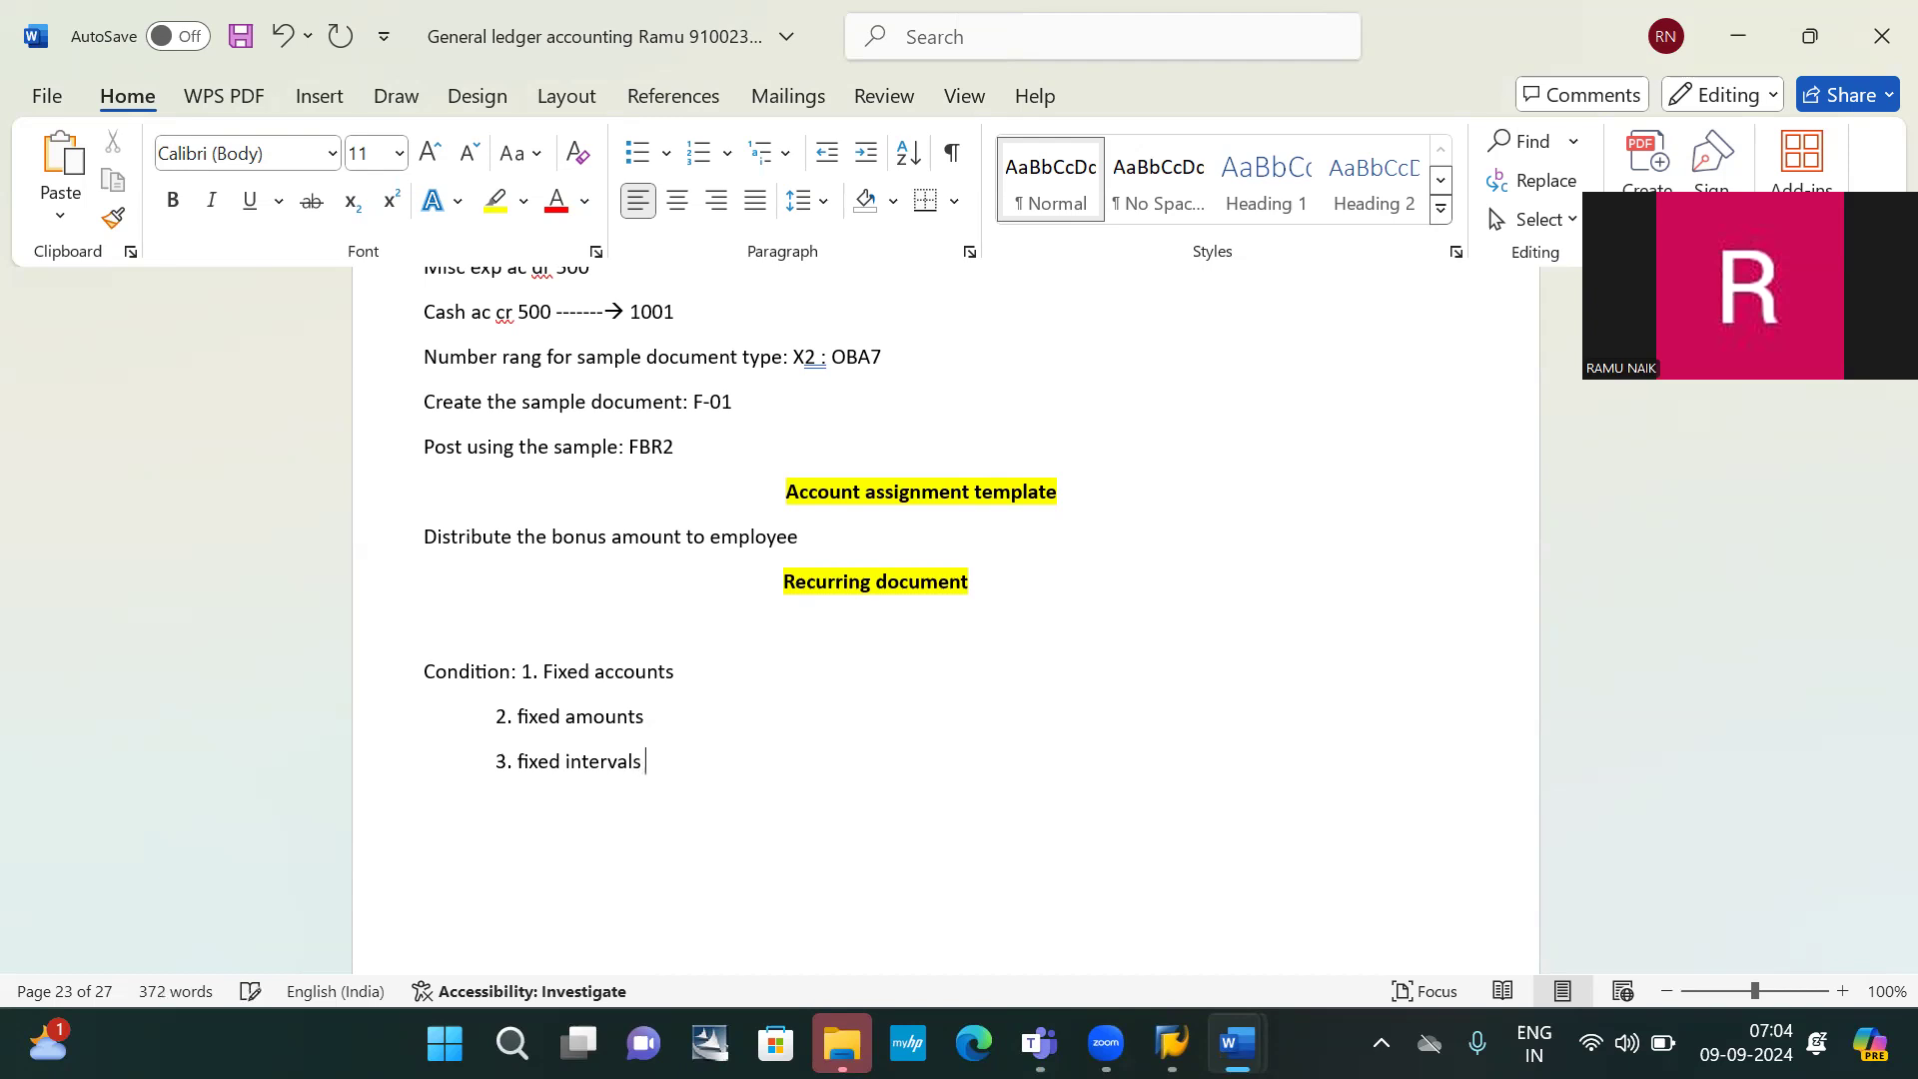
text((months))
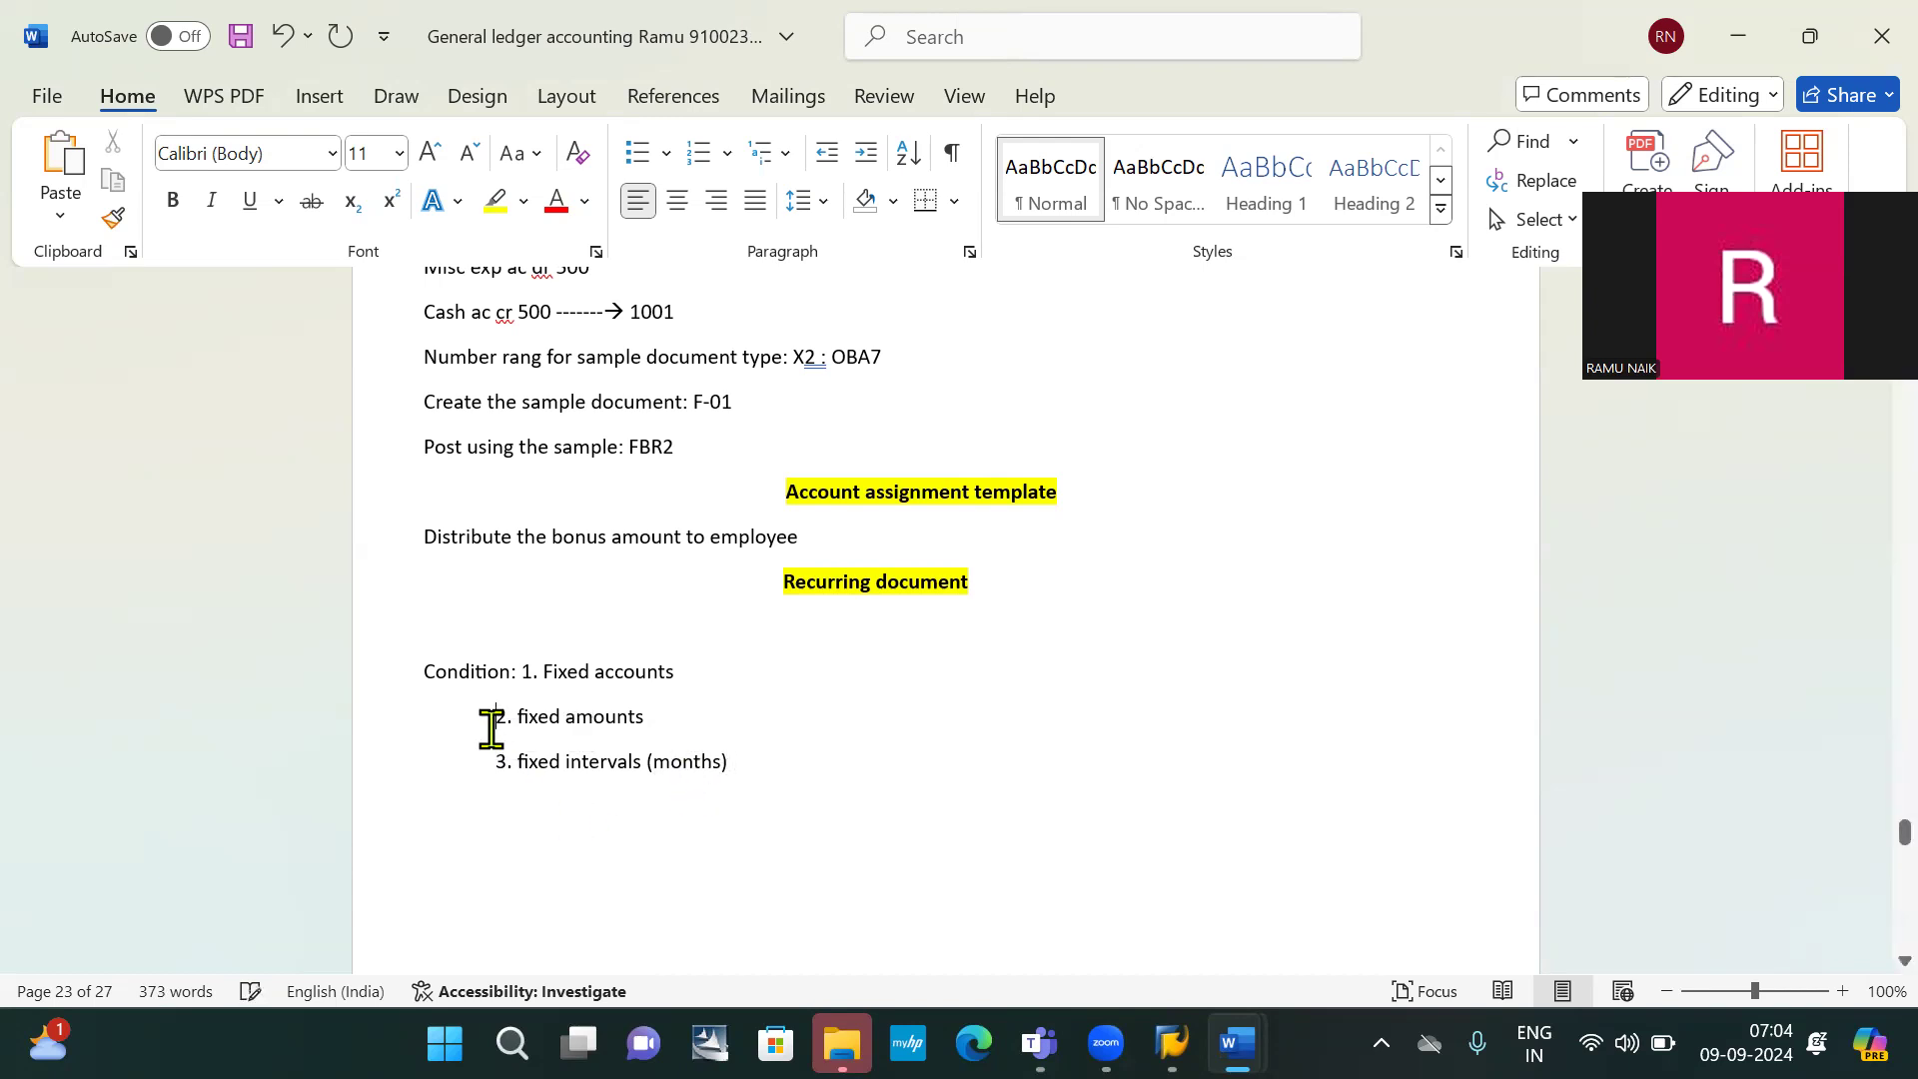
Tab-align items 1, 2 and 3 in one column and delete the blank line above Condition
click(517, 670)
key(Tab)
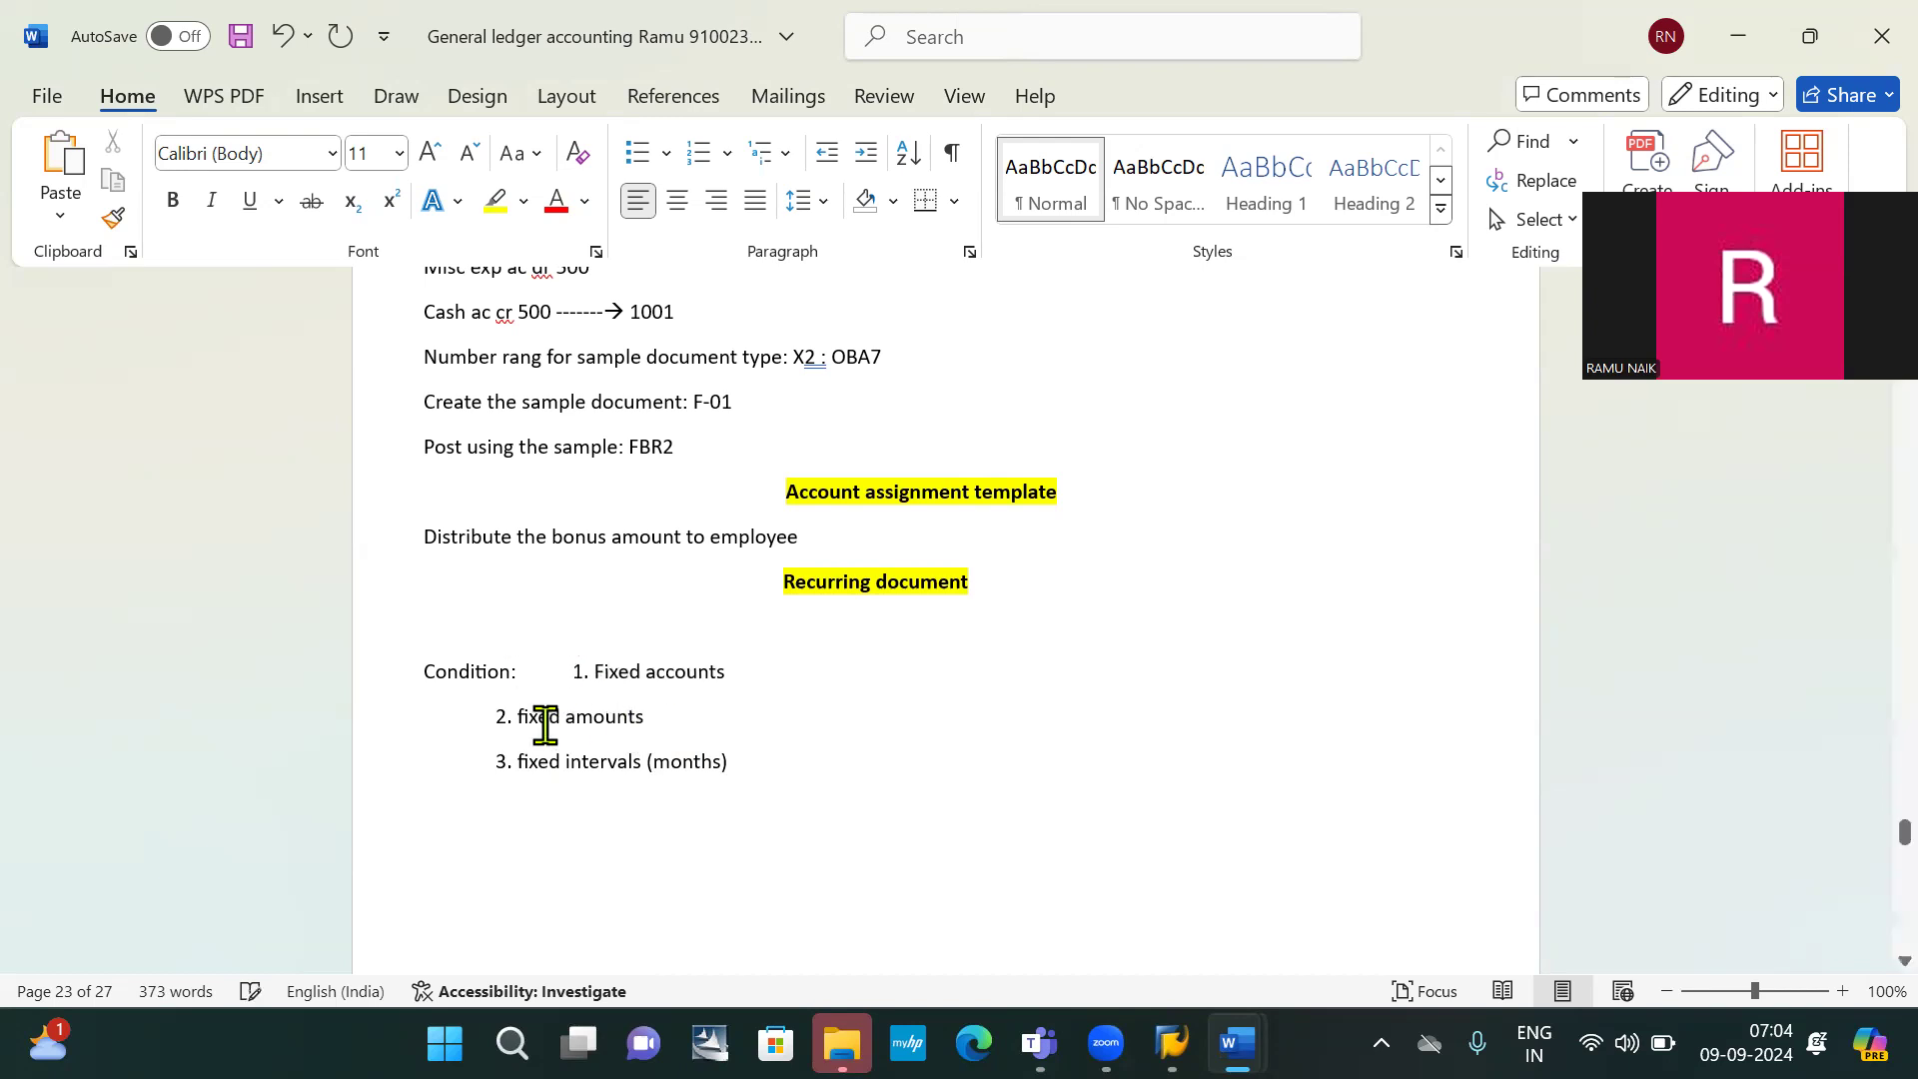
key(Tab)
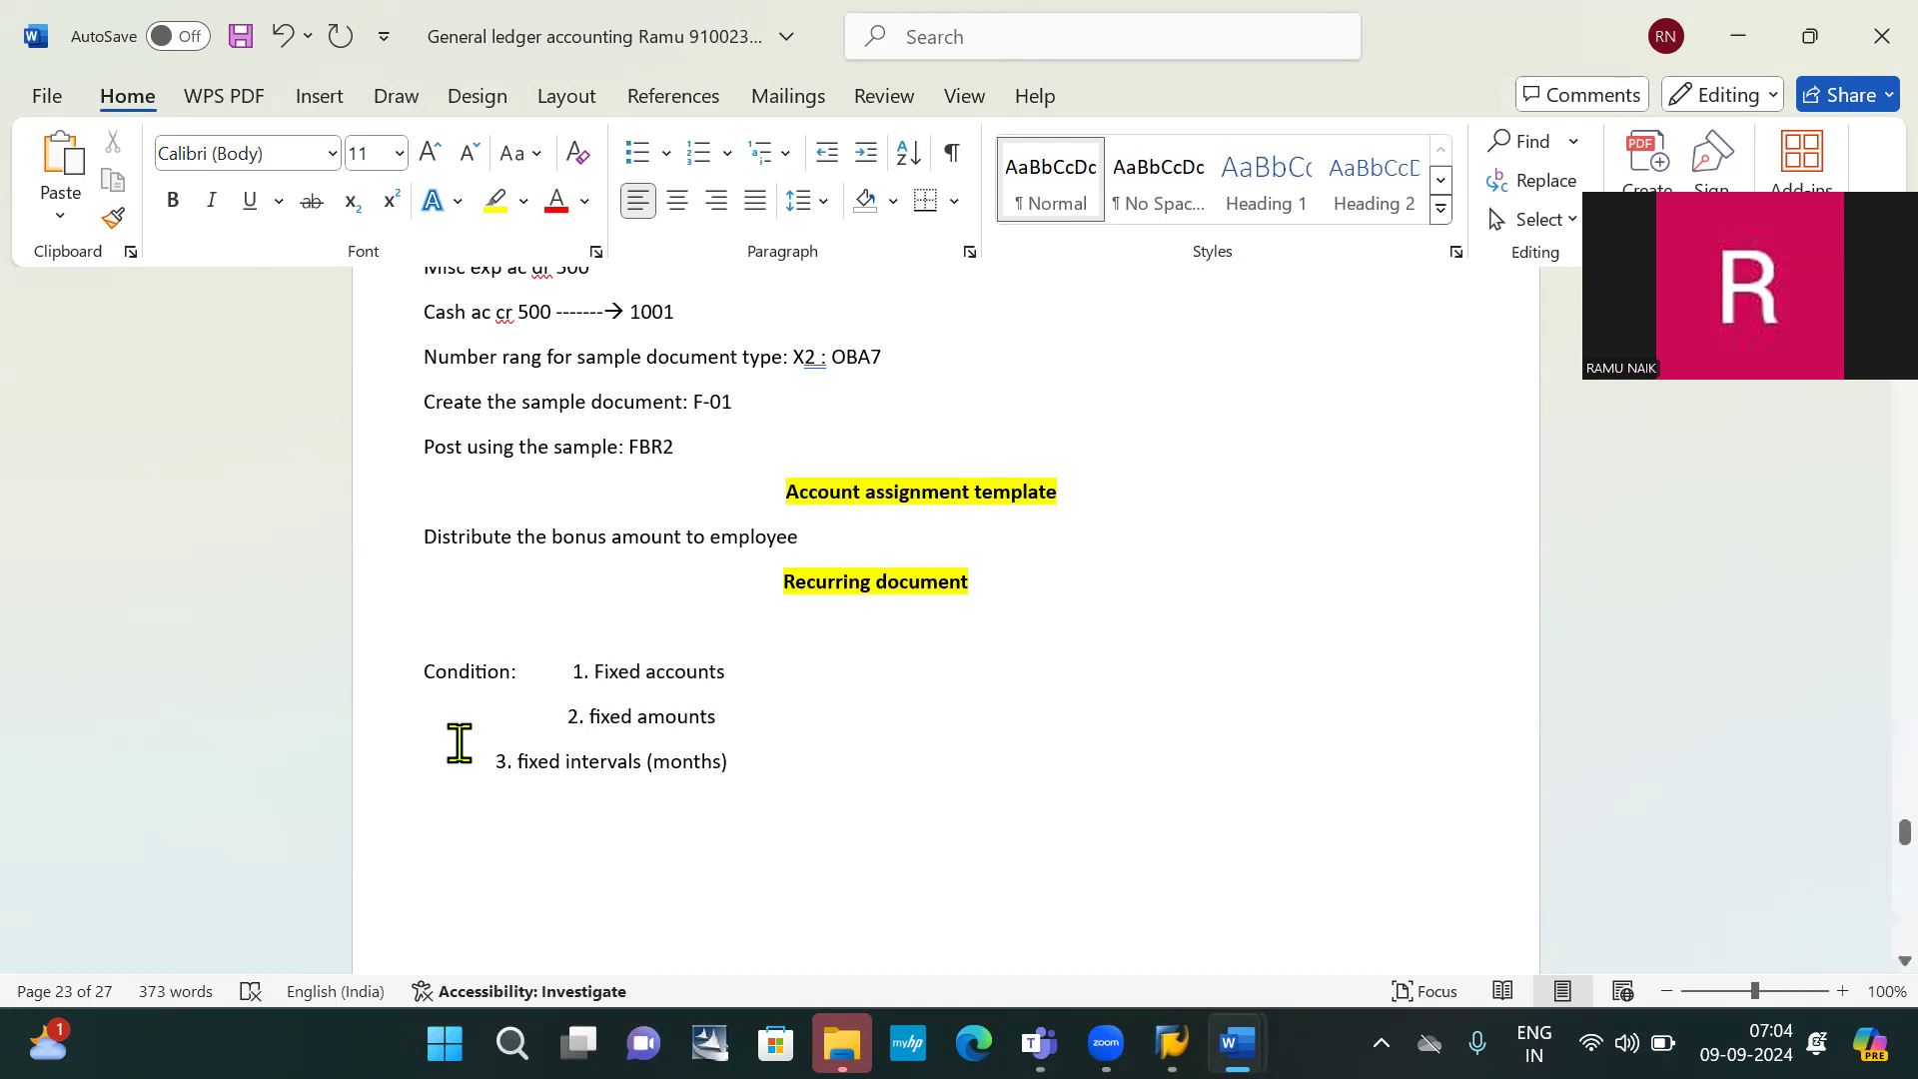
click(464, 767)
key(Tab)
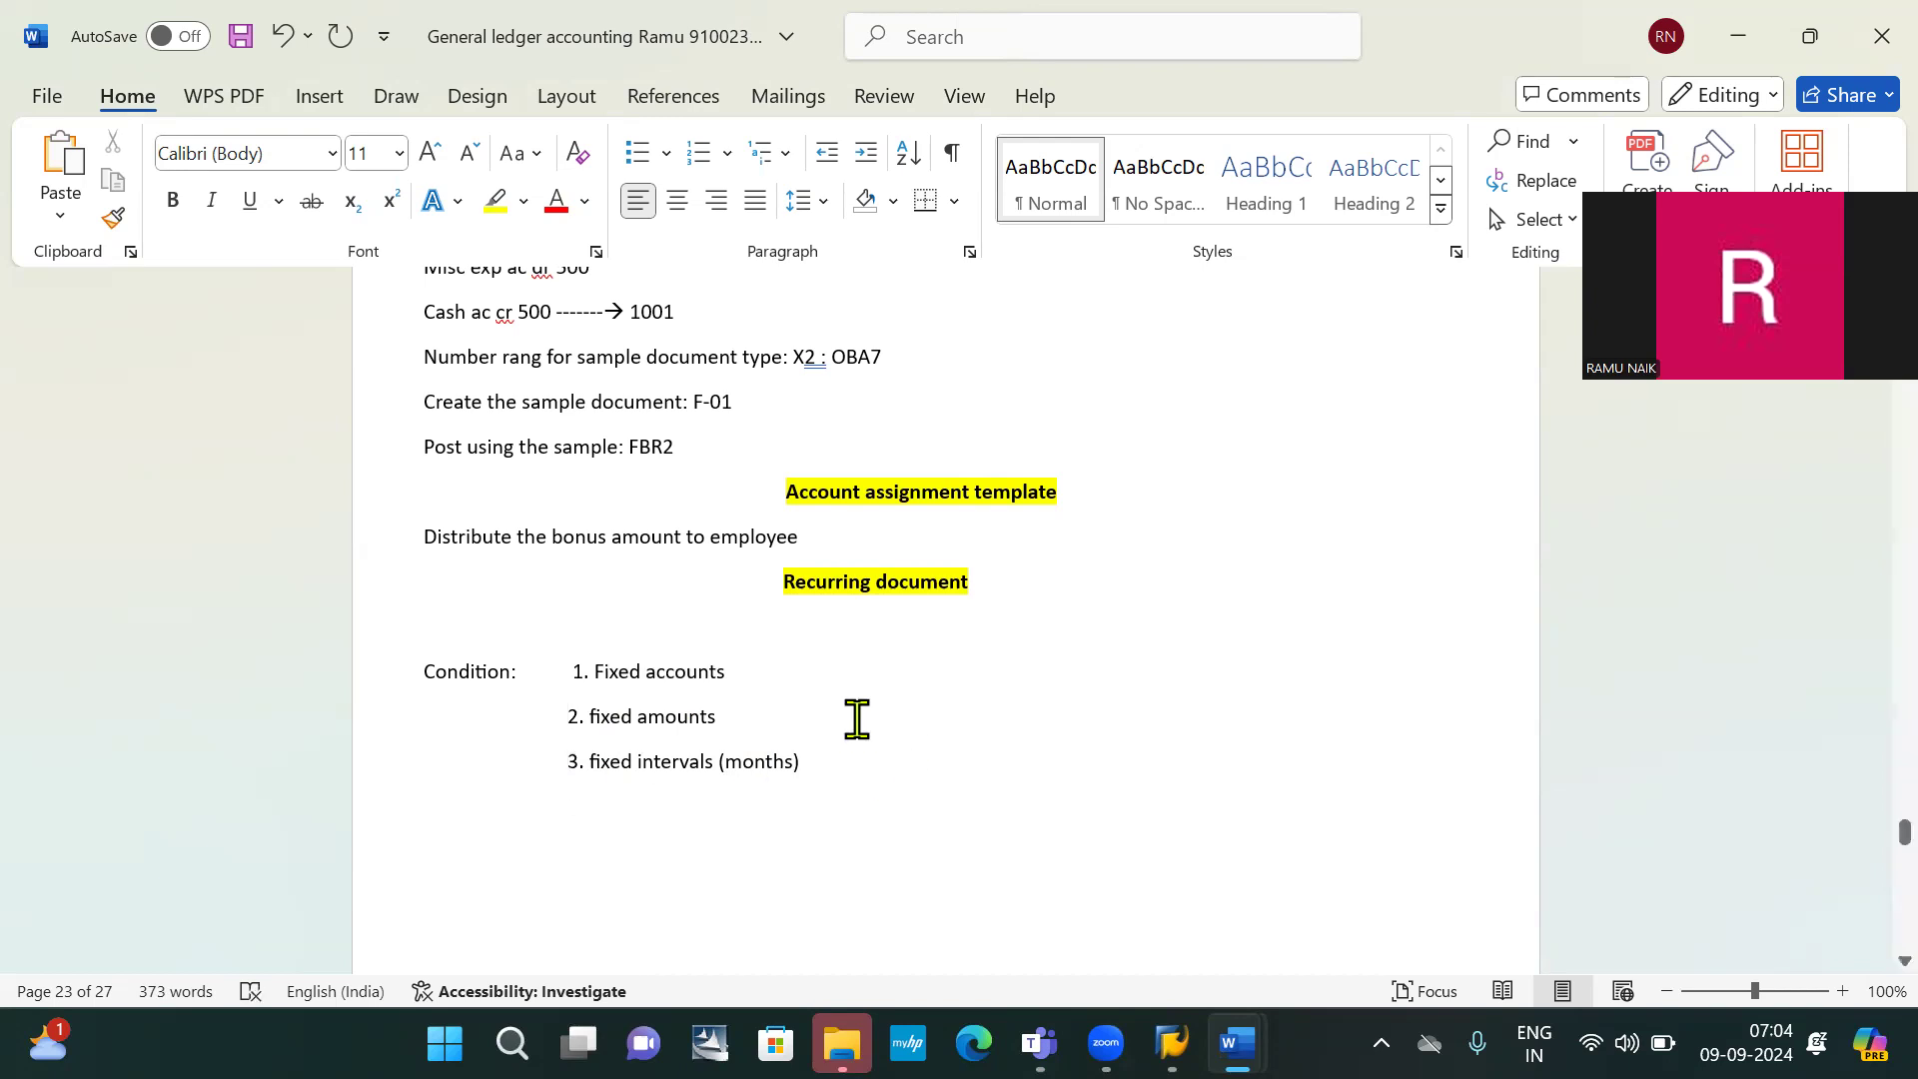
click(432, 636)
key(BackSpace)
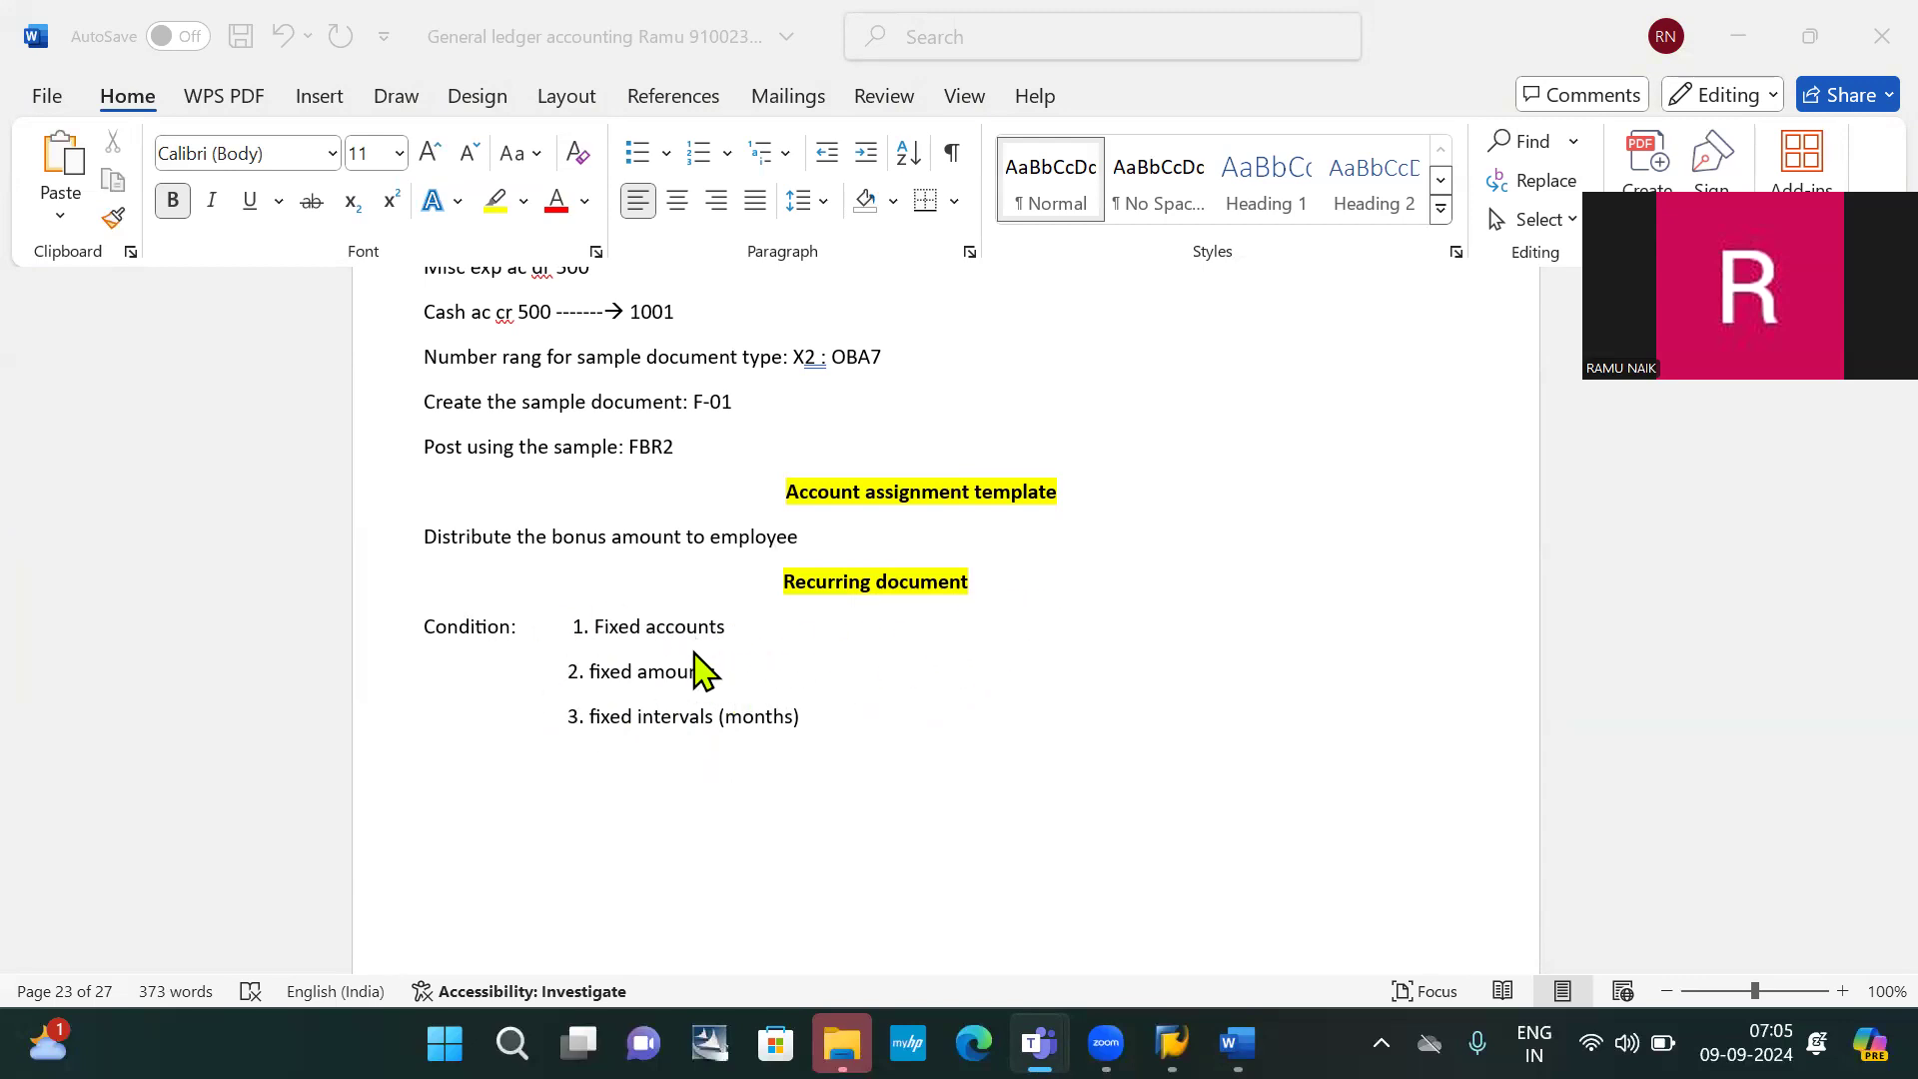
Insert a bold 'Month end activity' line directly under the Recurring document heading
click(996, 598)
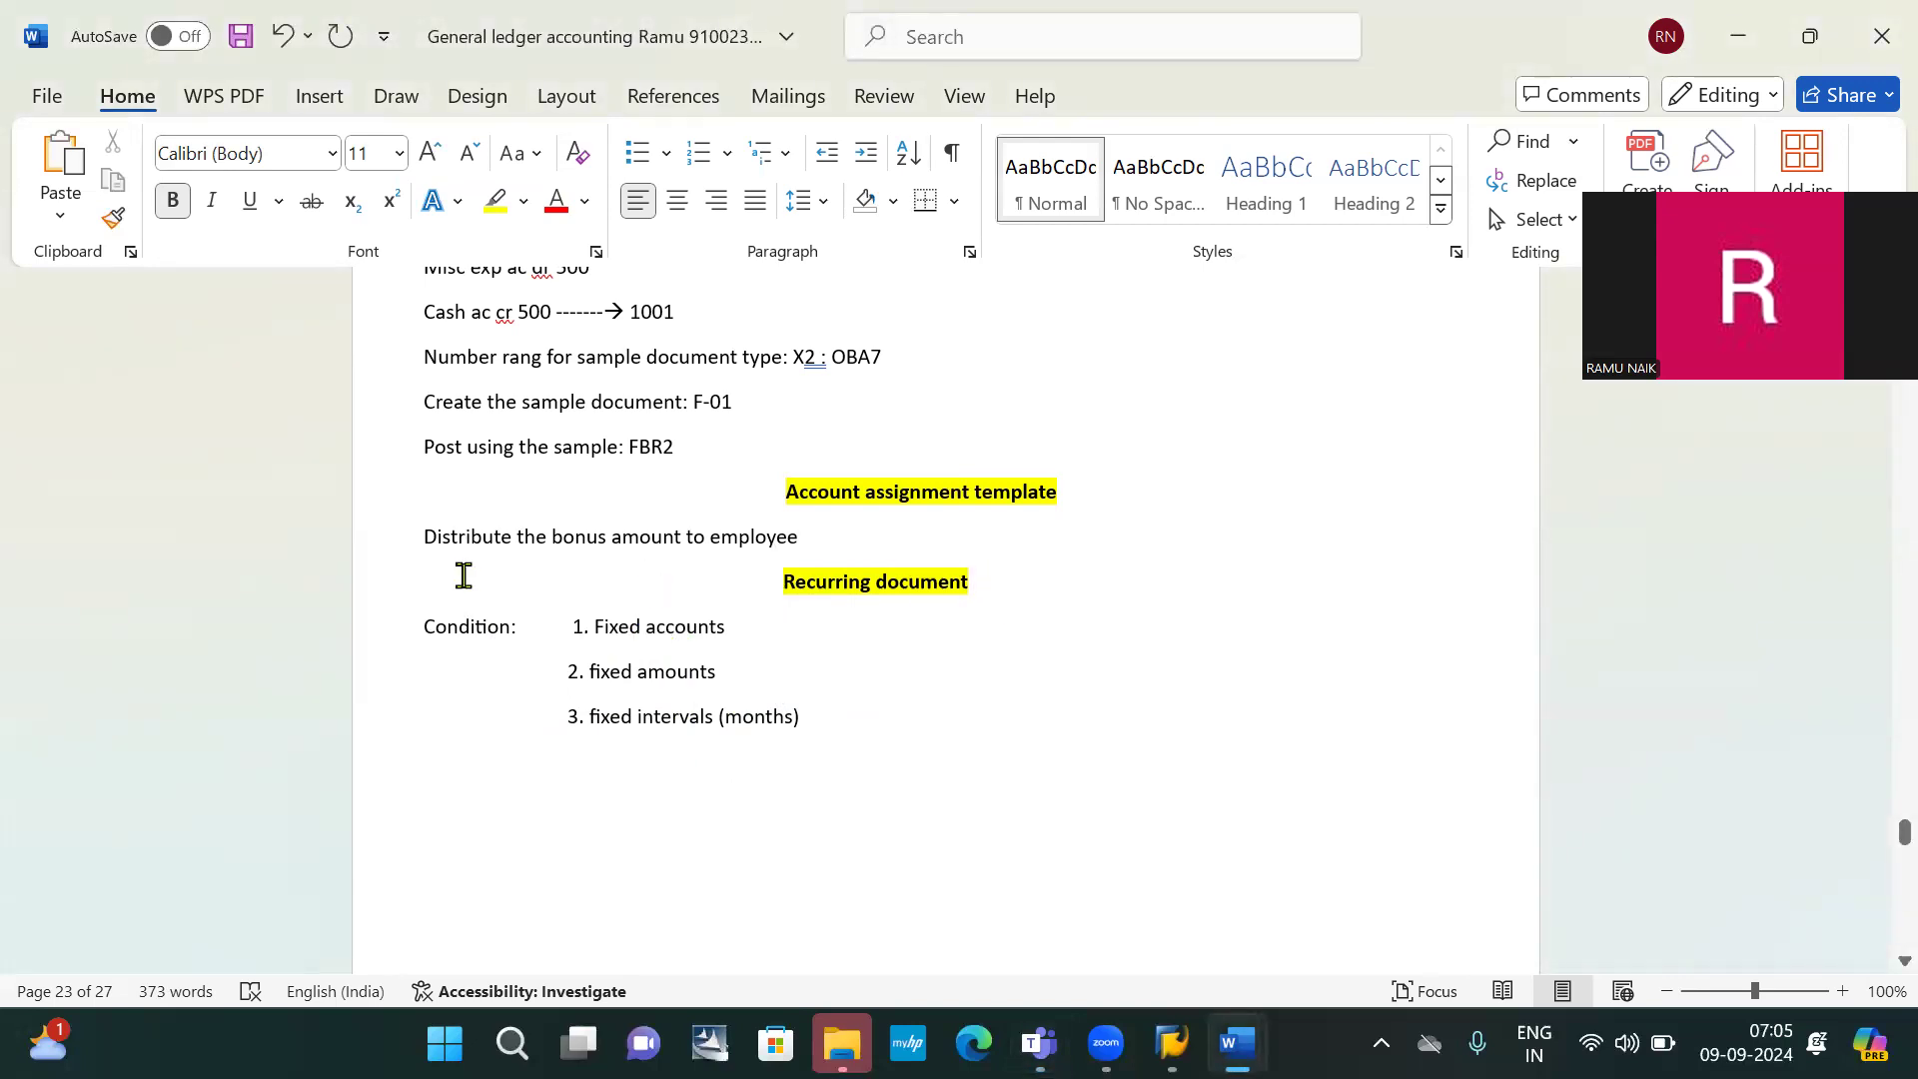
click(416, 595)
click(1016, 579)
key(Return)
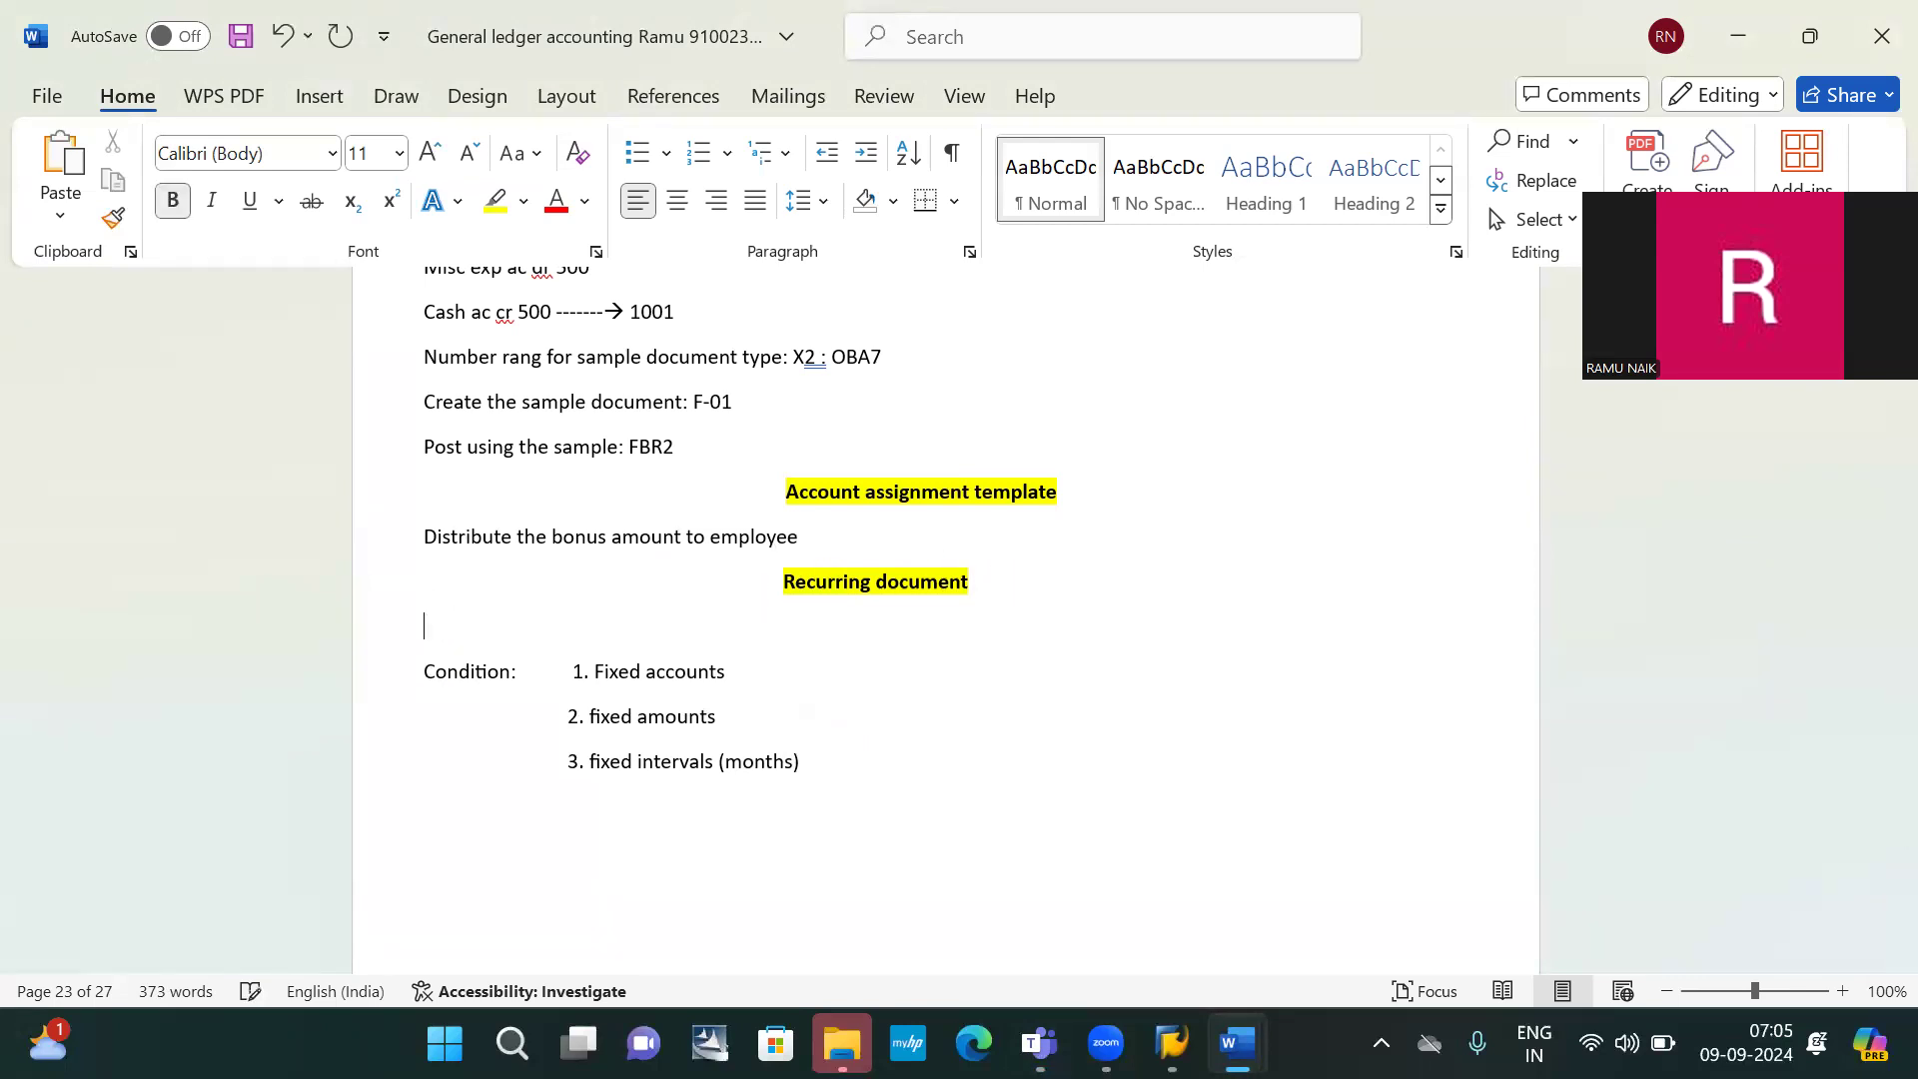
text(mON)
key(BackSpace)
key(BackSpace)
text(Month end activity)
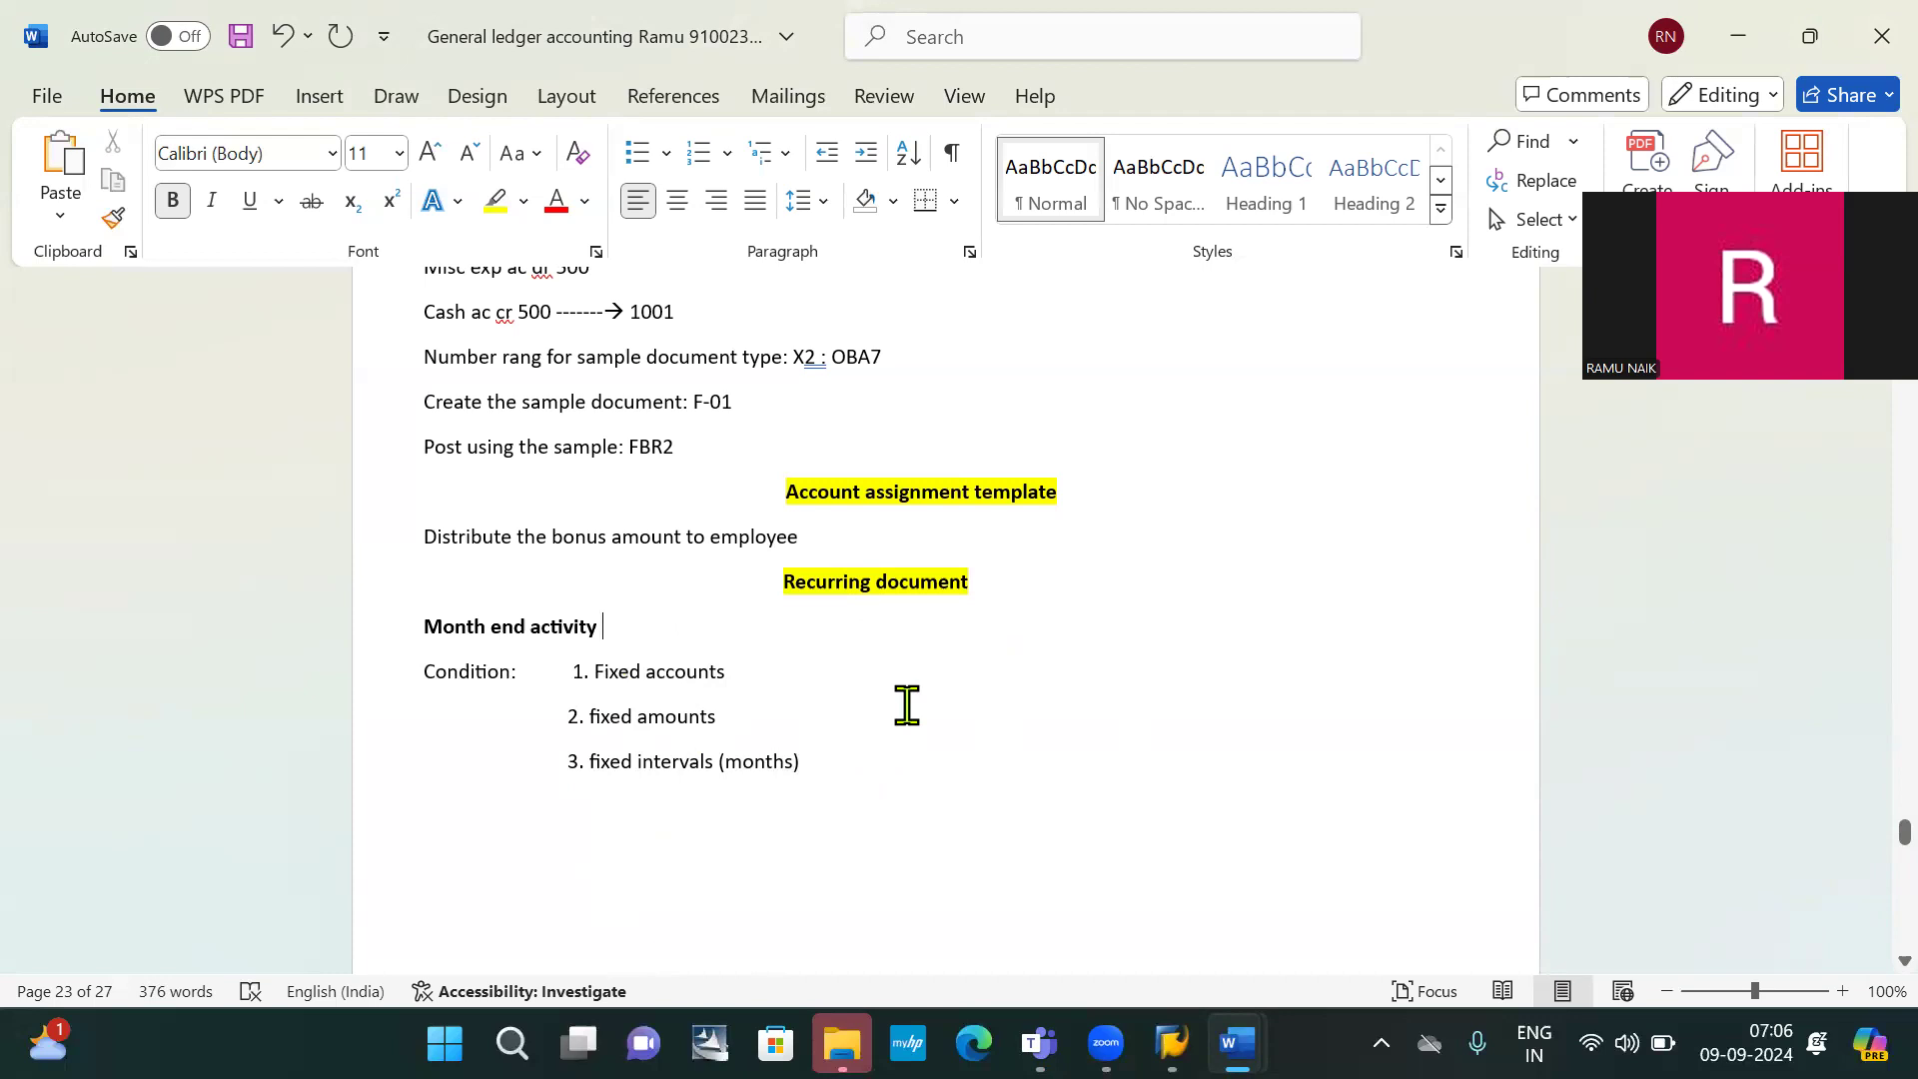
scroll(906, 706, down, 1)
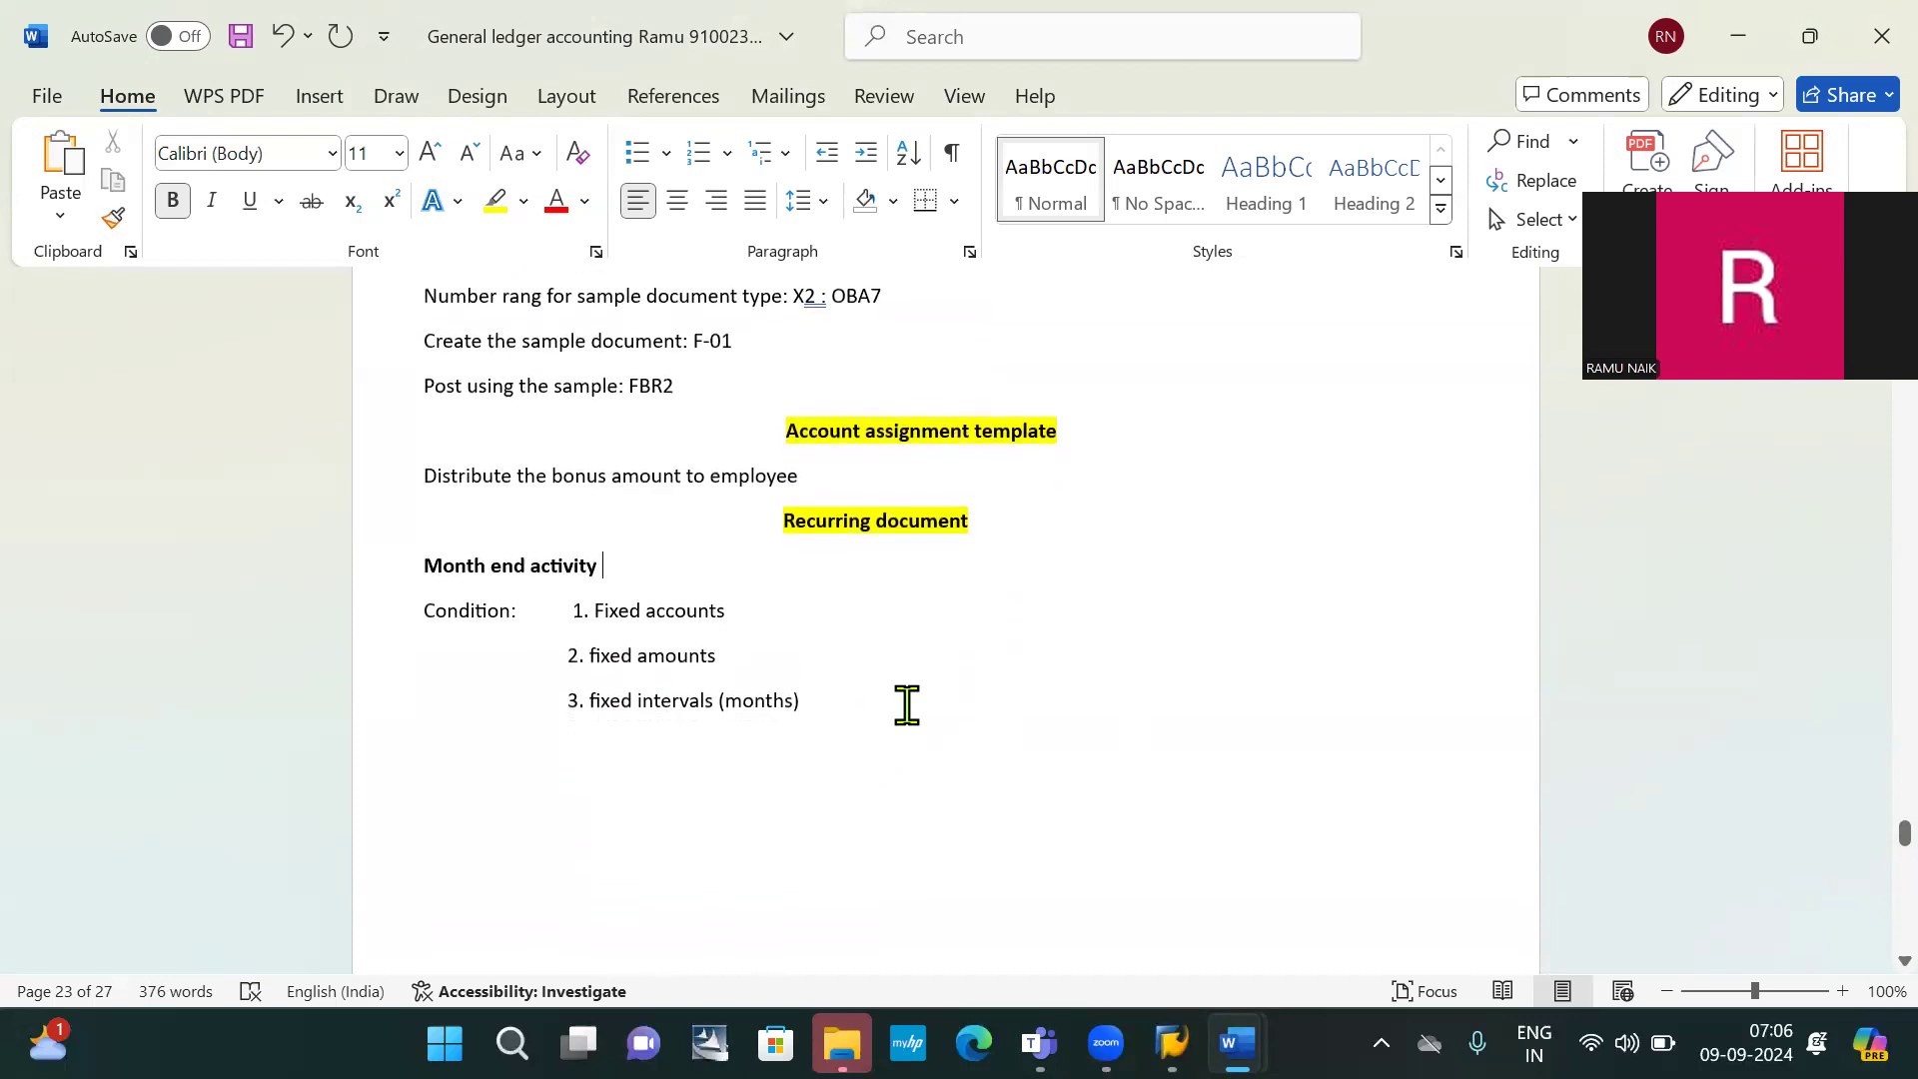
click(547, 789)
scroll(813, 732, down, 3)
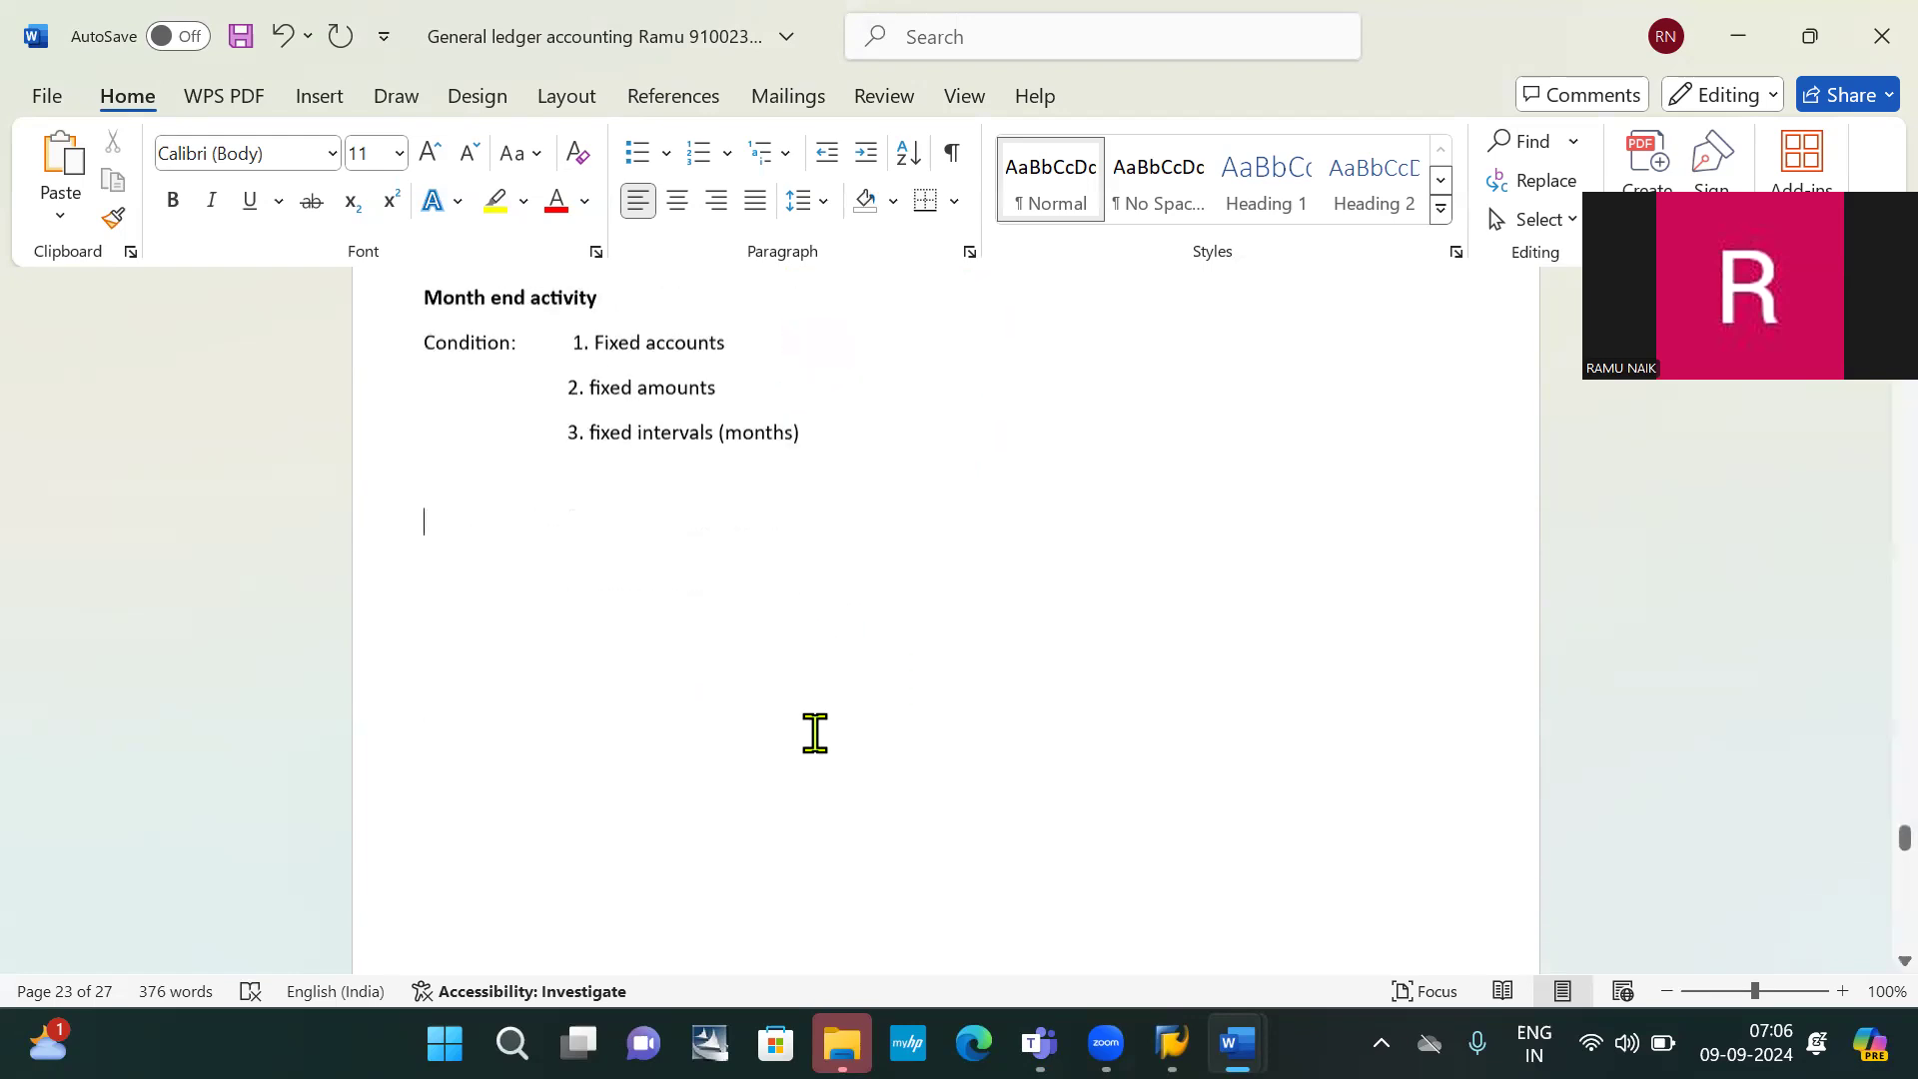
scroll(813, 732, up, 3)
scroll(813, 732, down, 8)
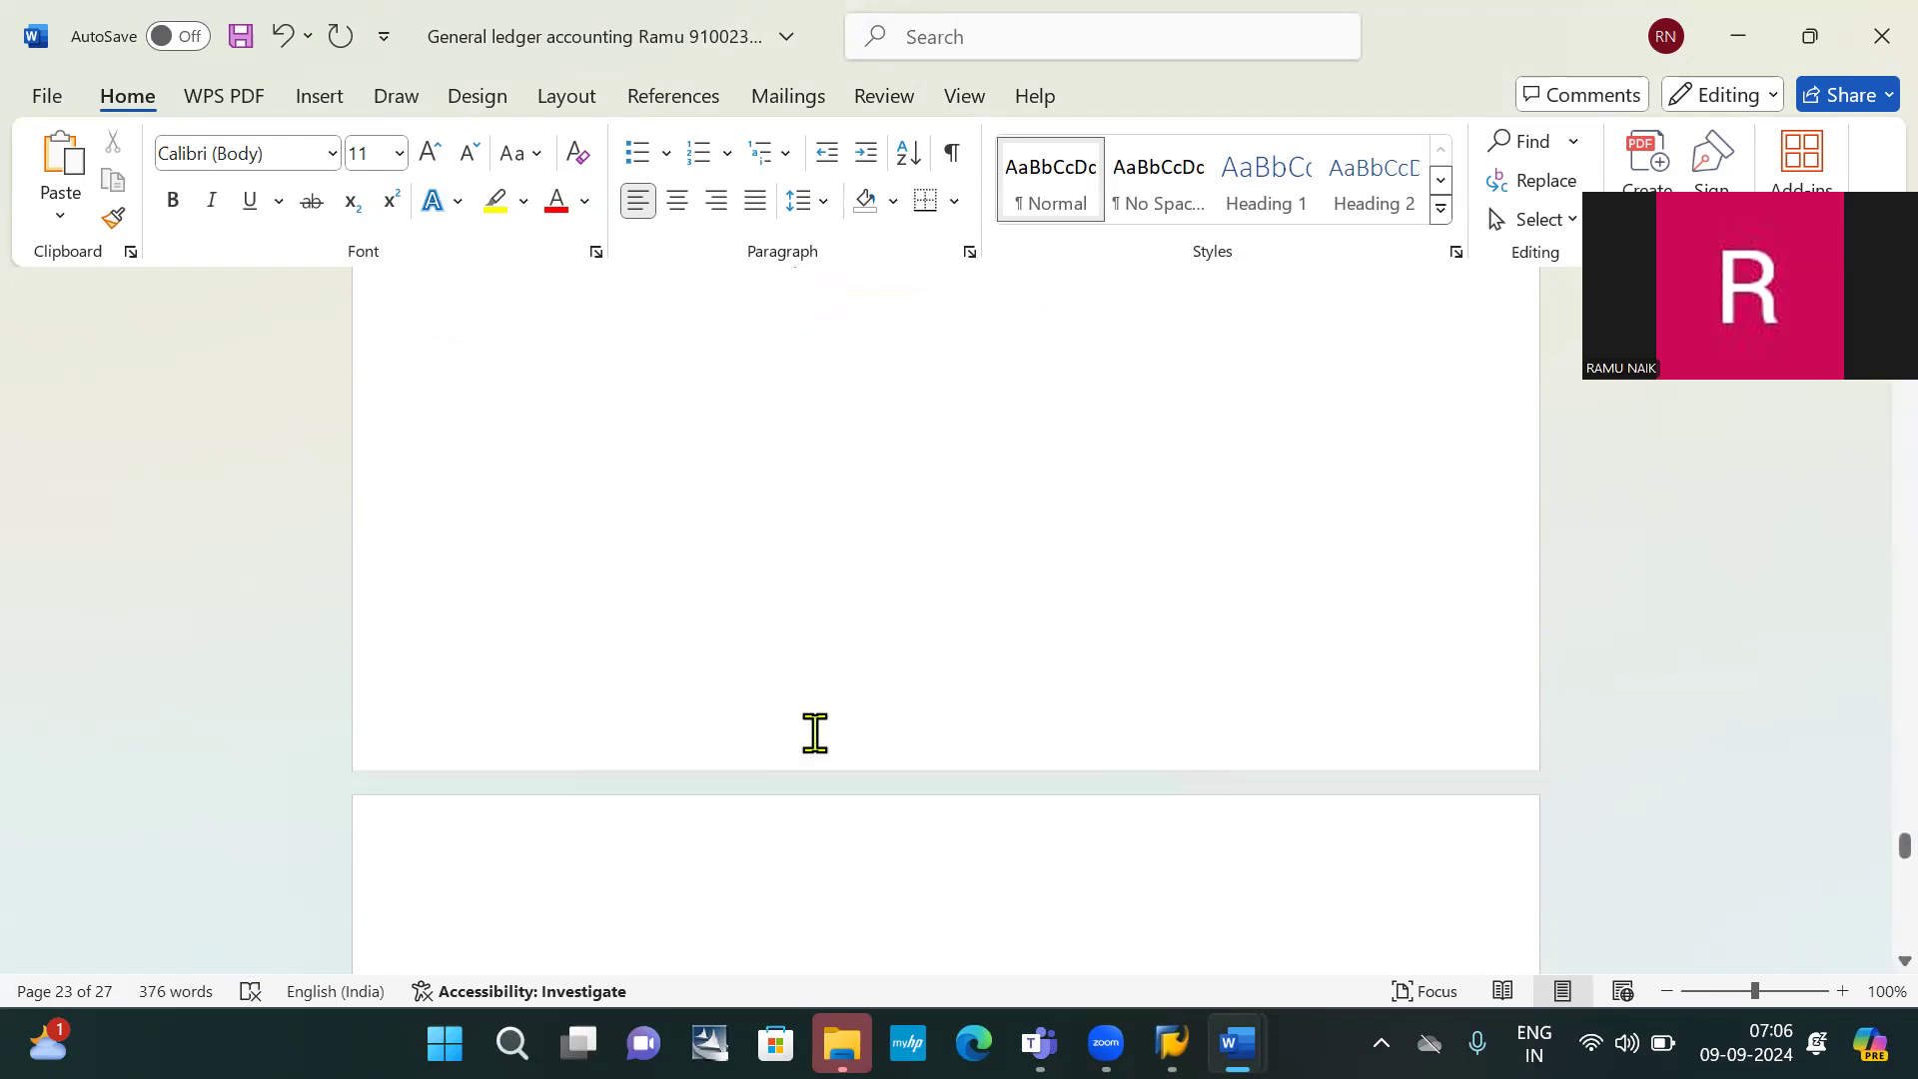
scroll(815, 732, down, 2)
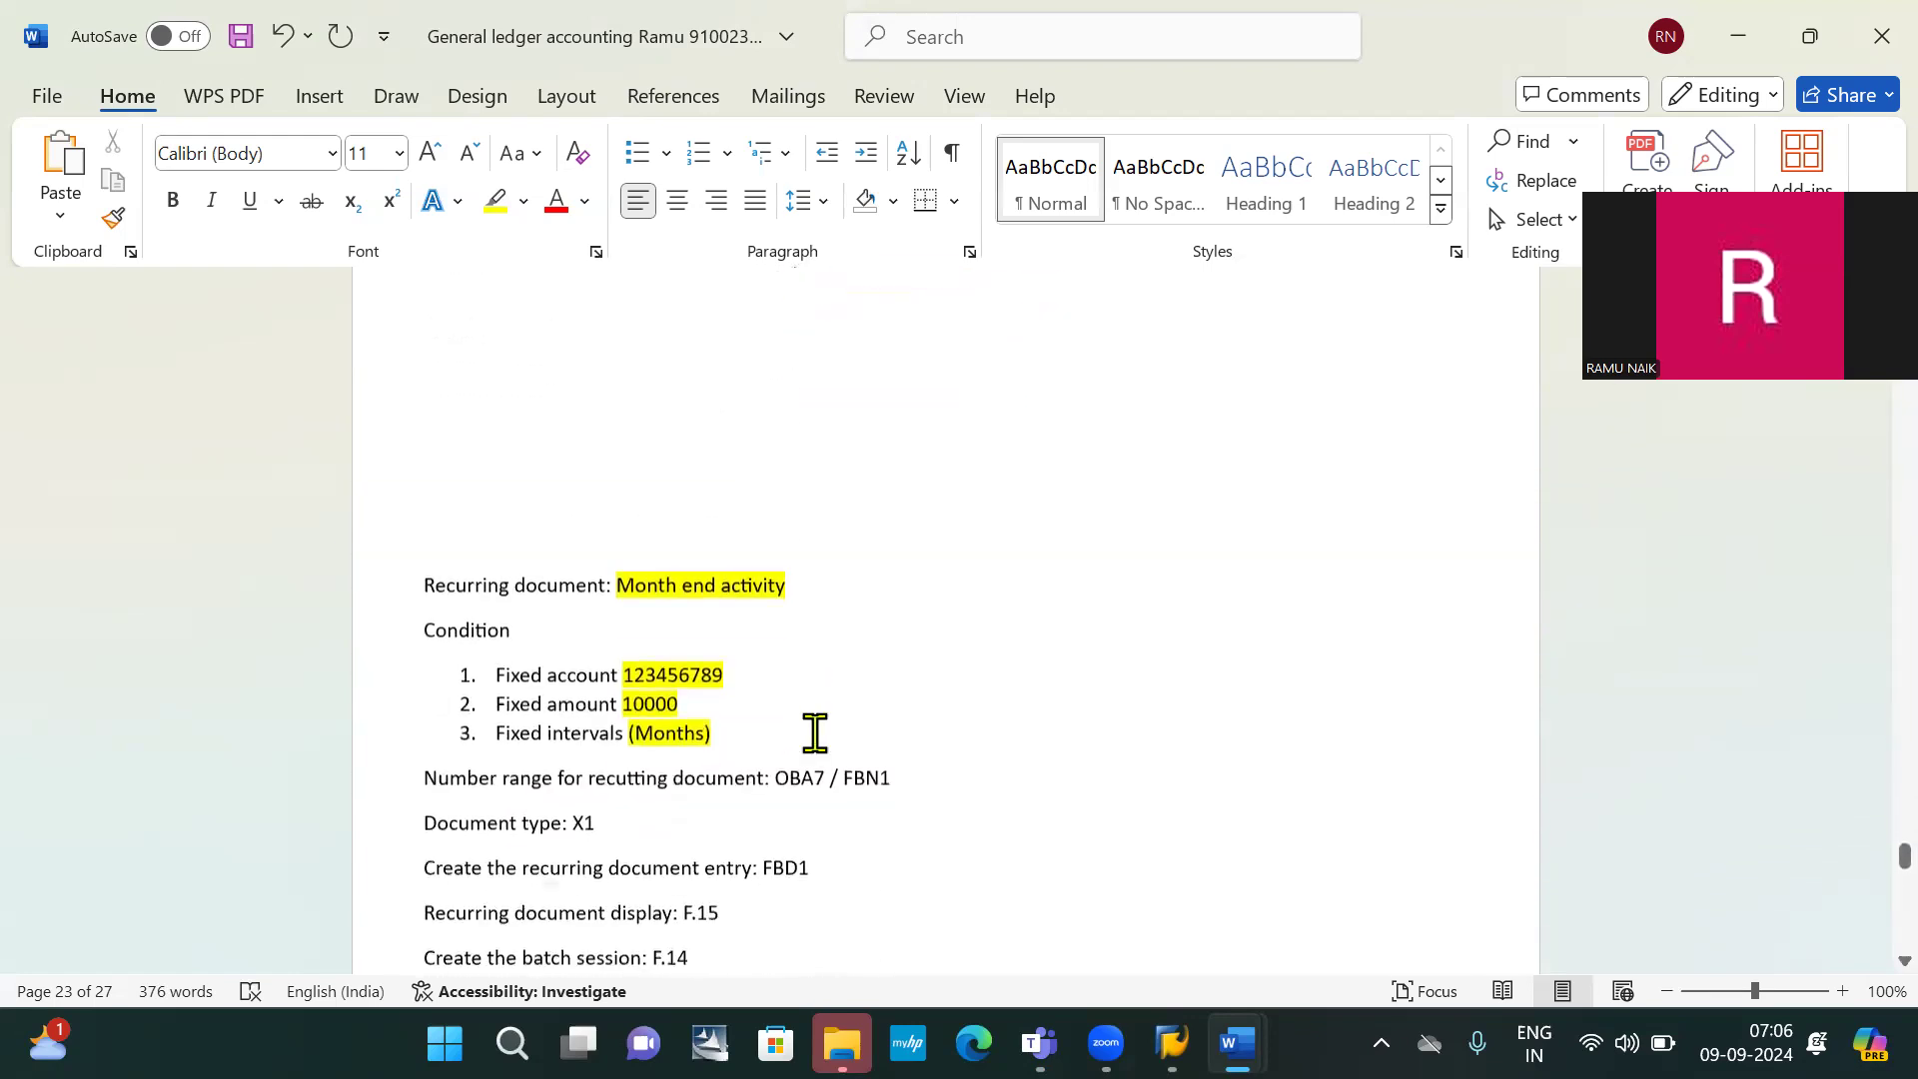
click(491, 497)
scroll(509, 566, down, 2)
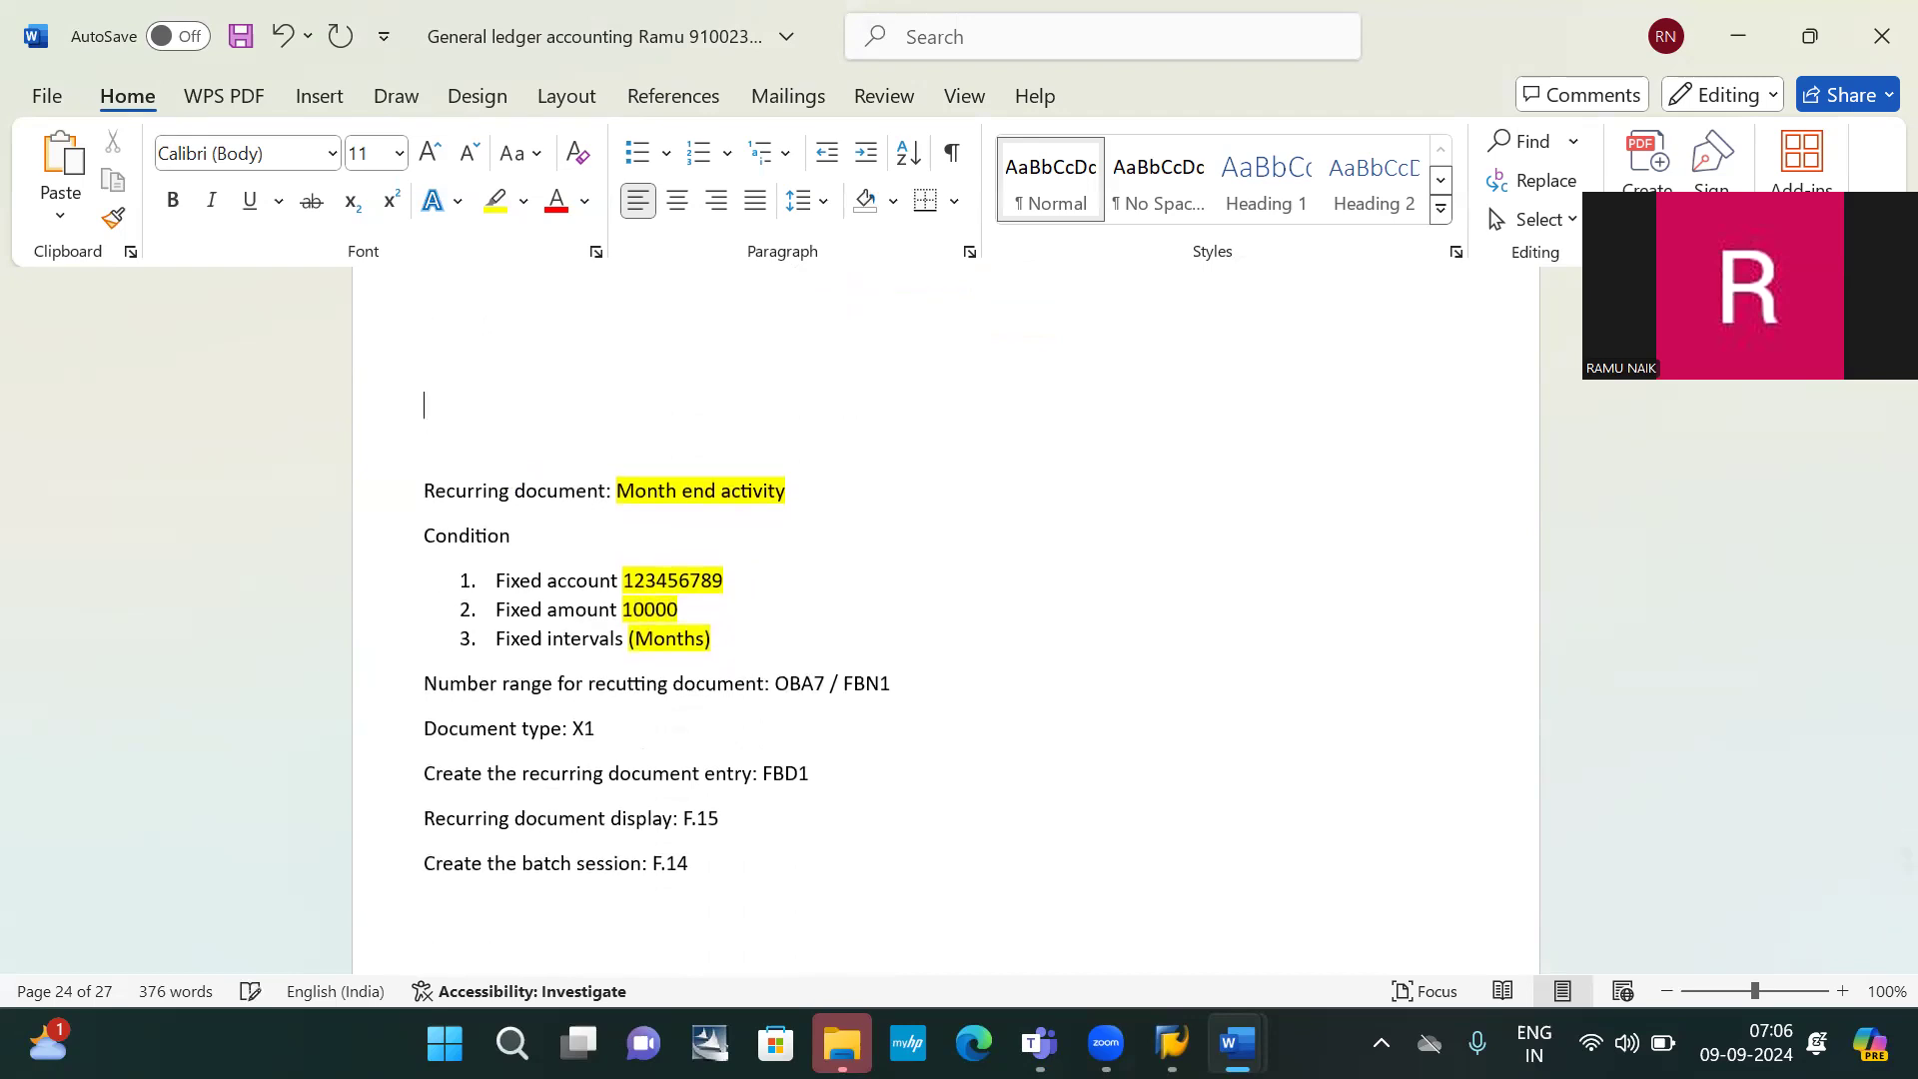
scroll(352, 759, up, 4)
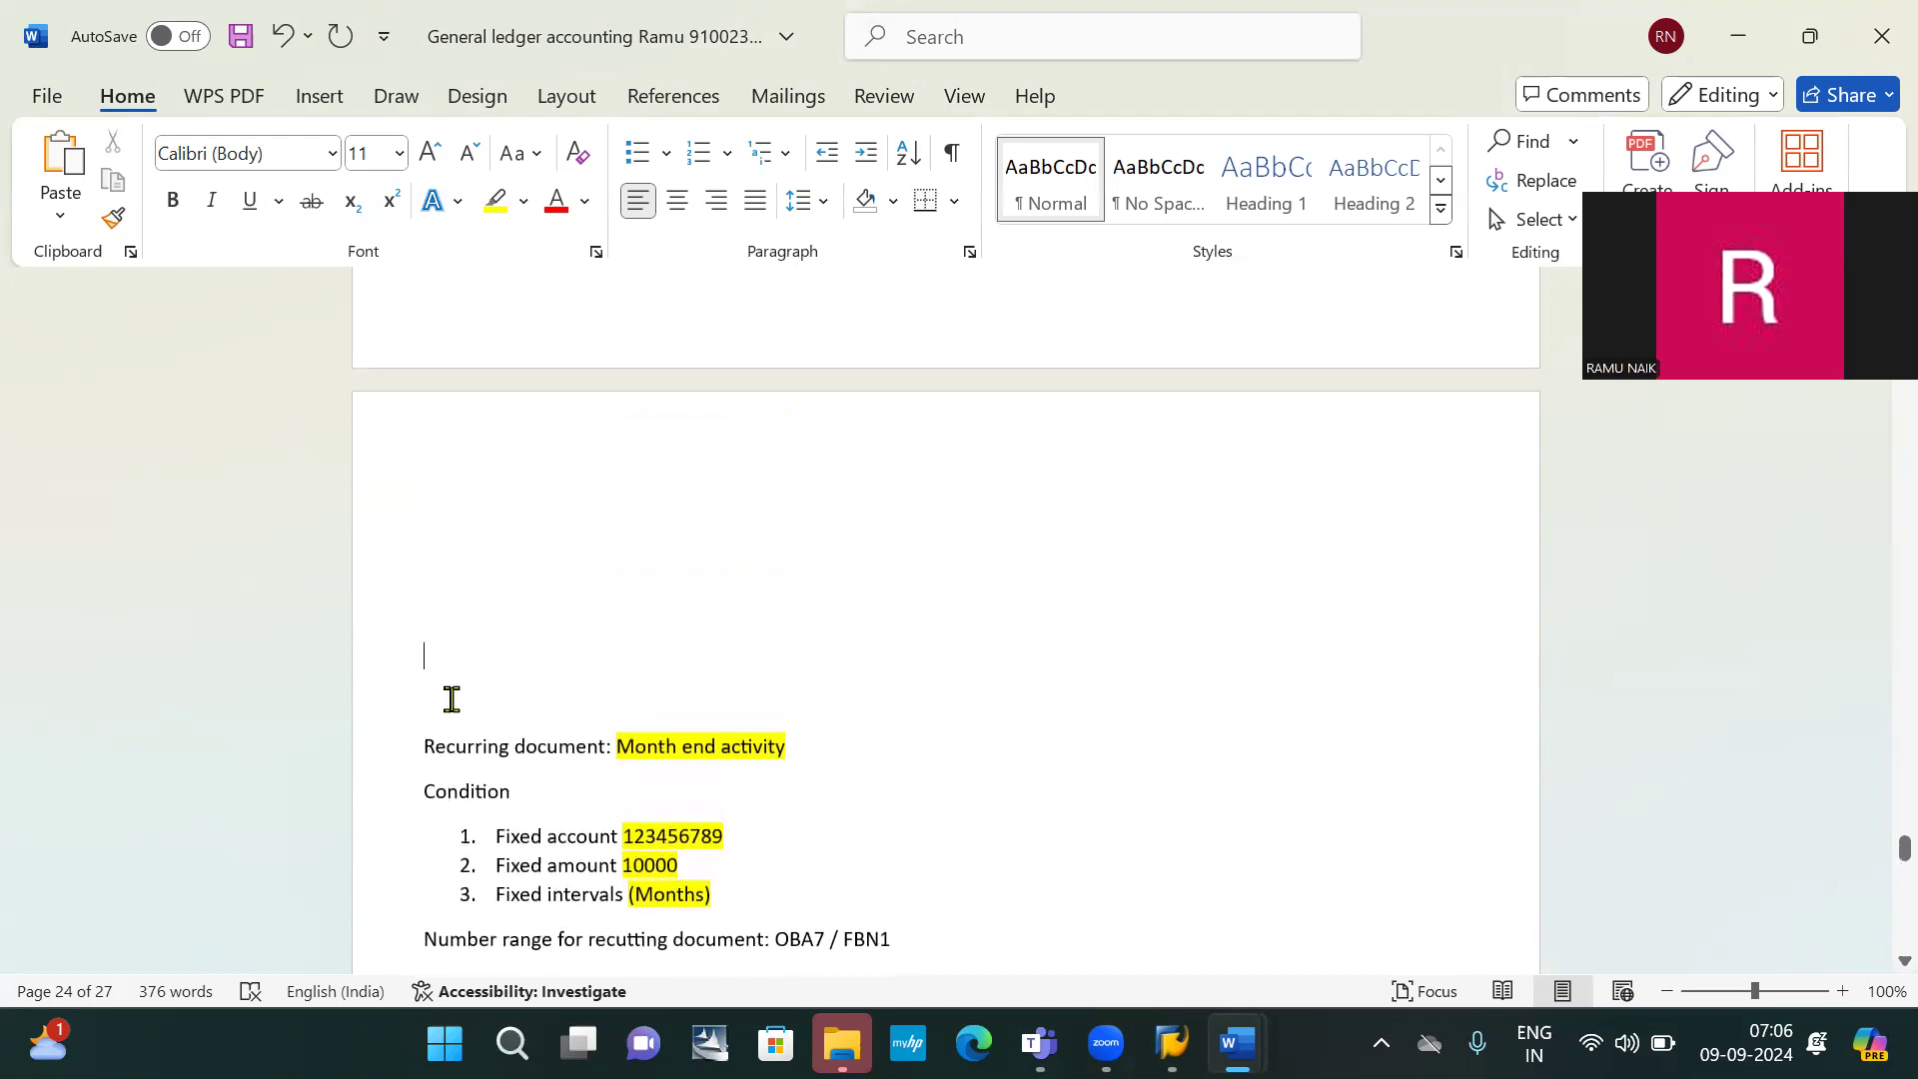
scroll(452, 699, down, 4)
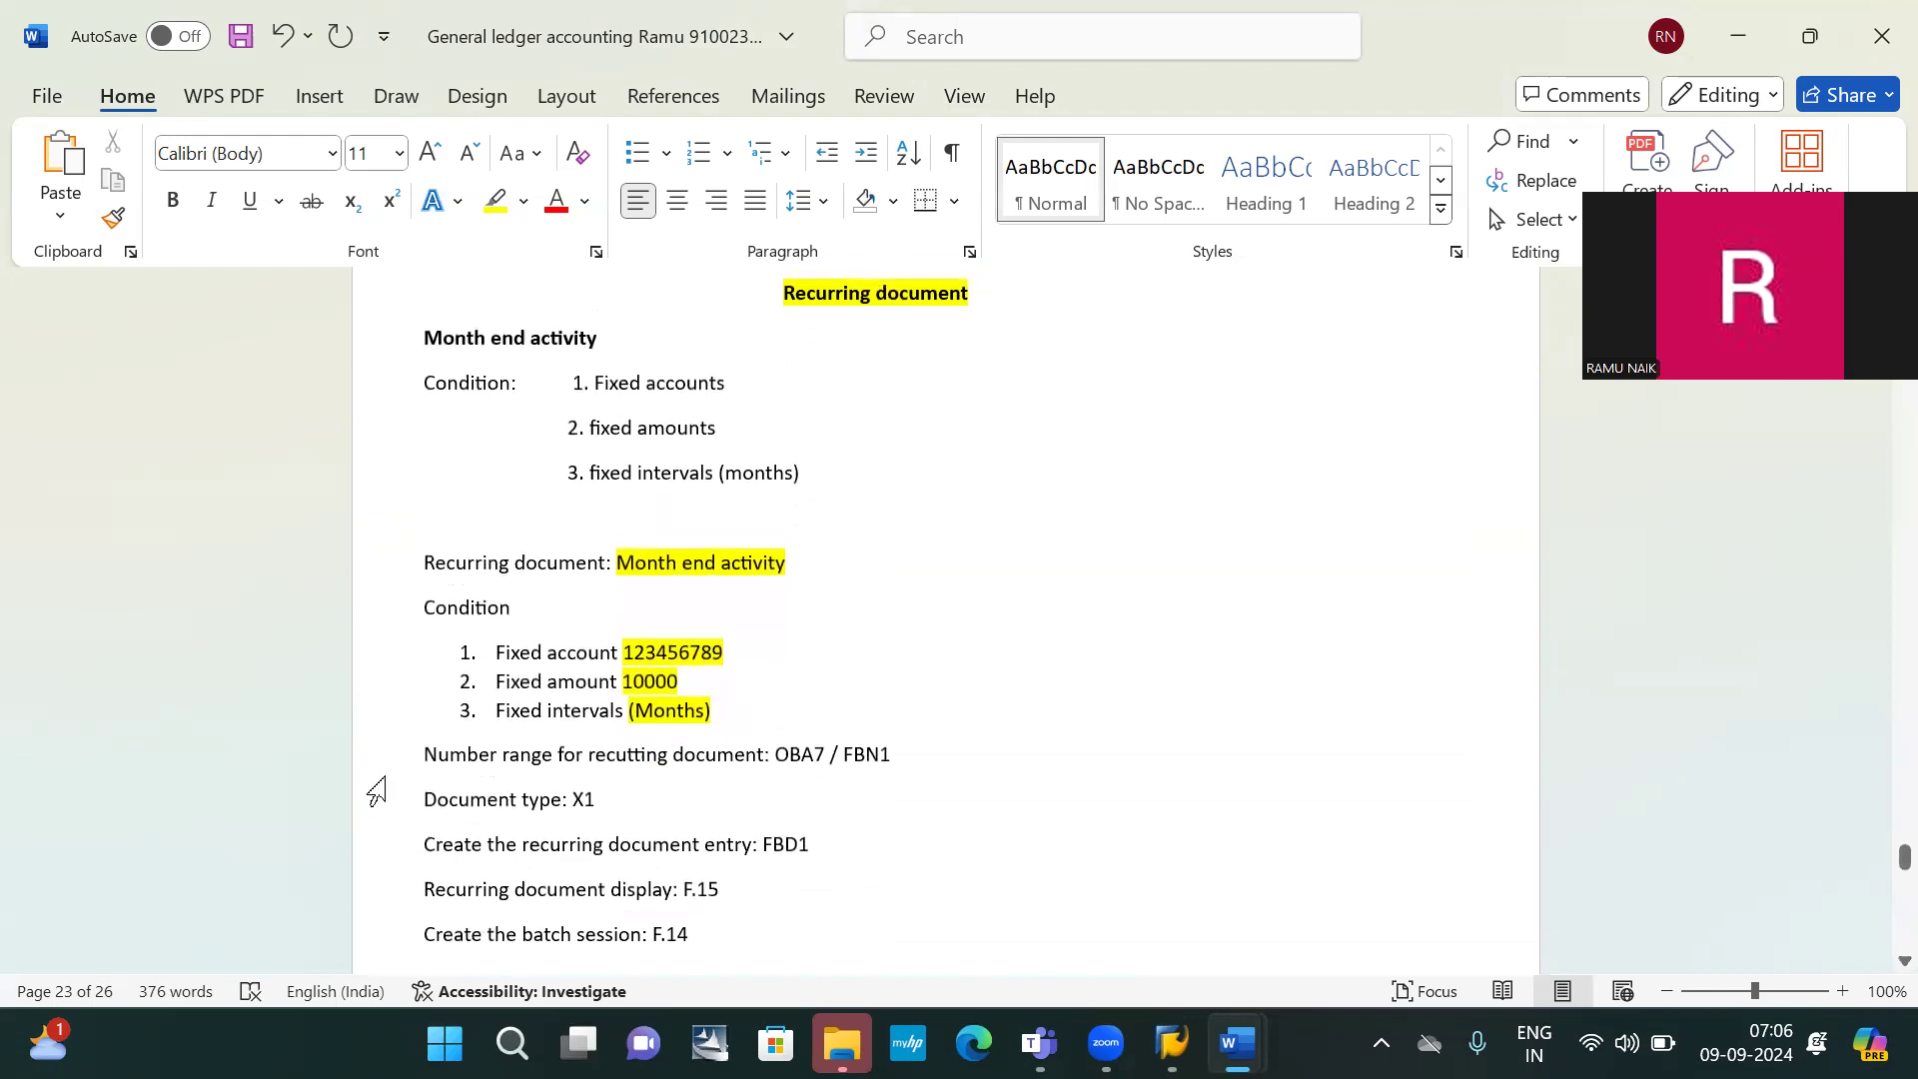
Delete the blank line and the older Month end activity condition block
key(BackSpace)
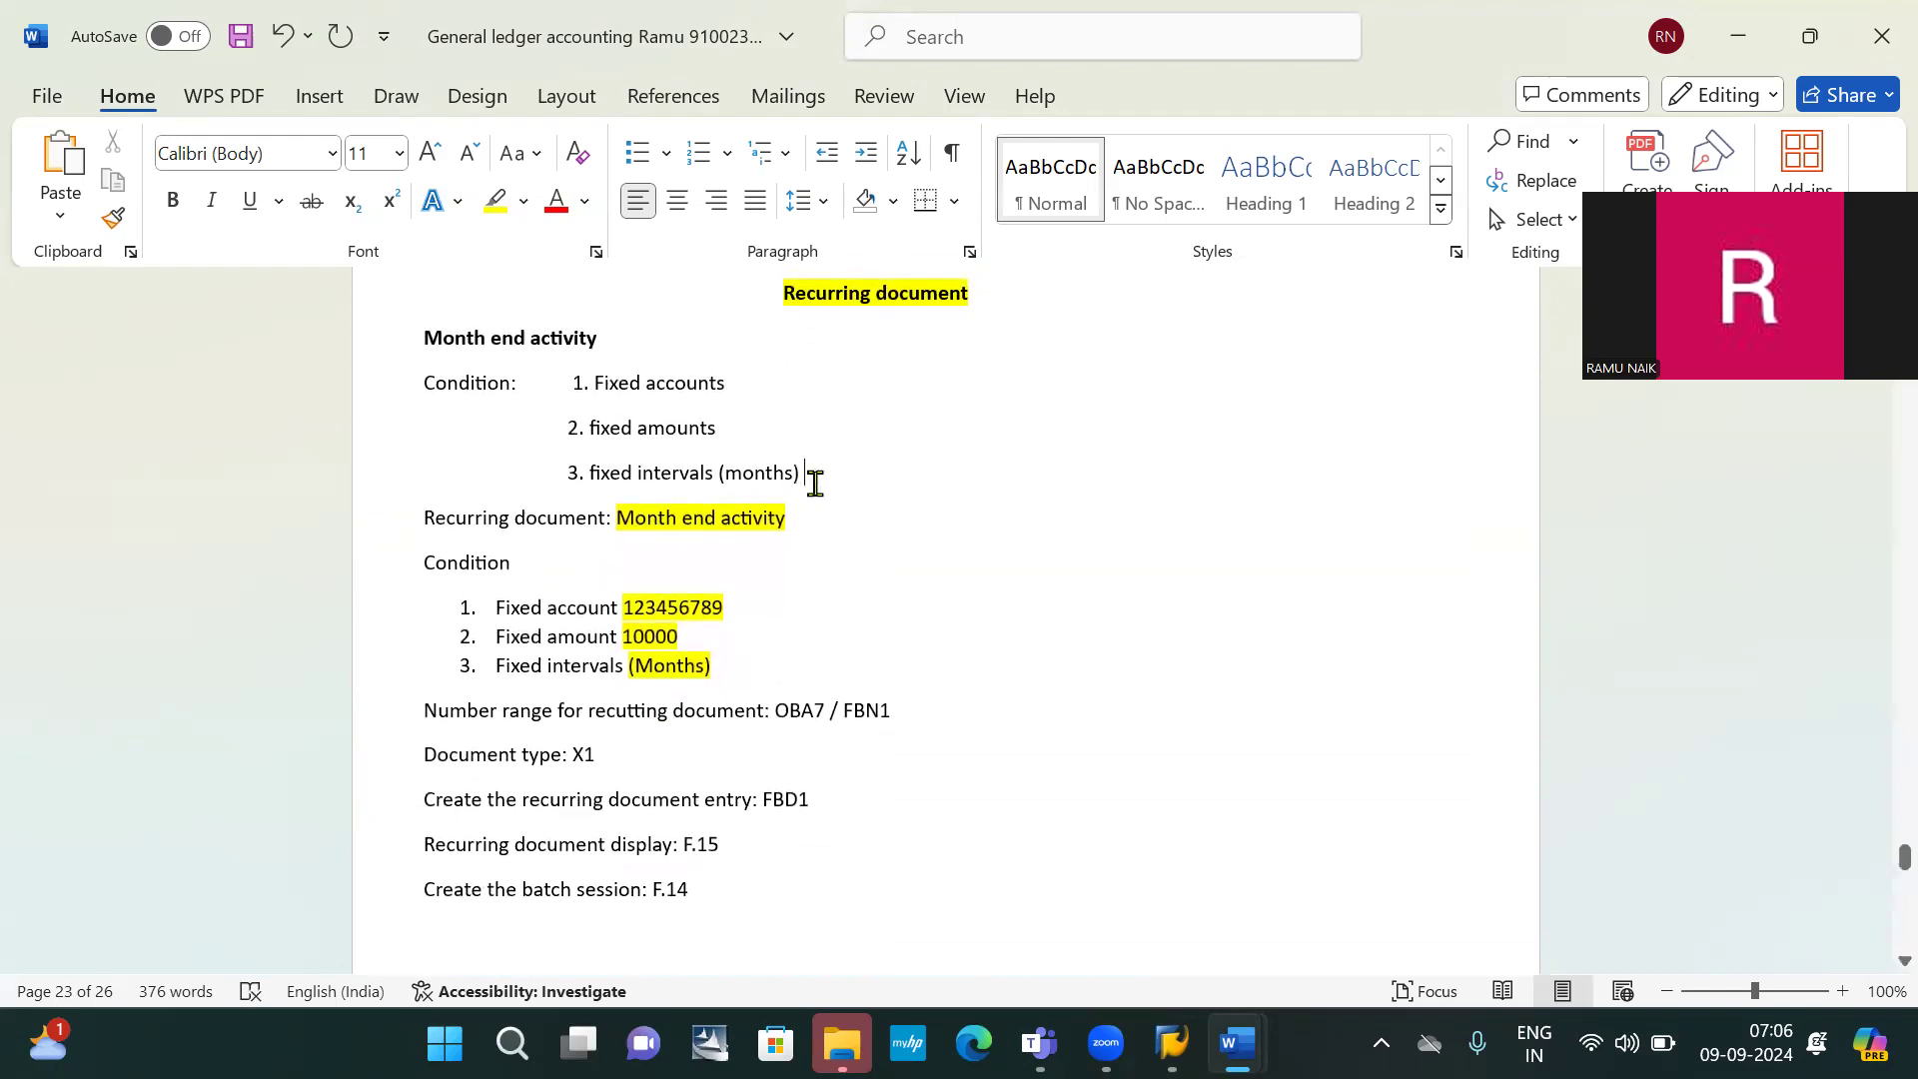
drag(818, 479, 360, 333)
key(BackSpace)
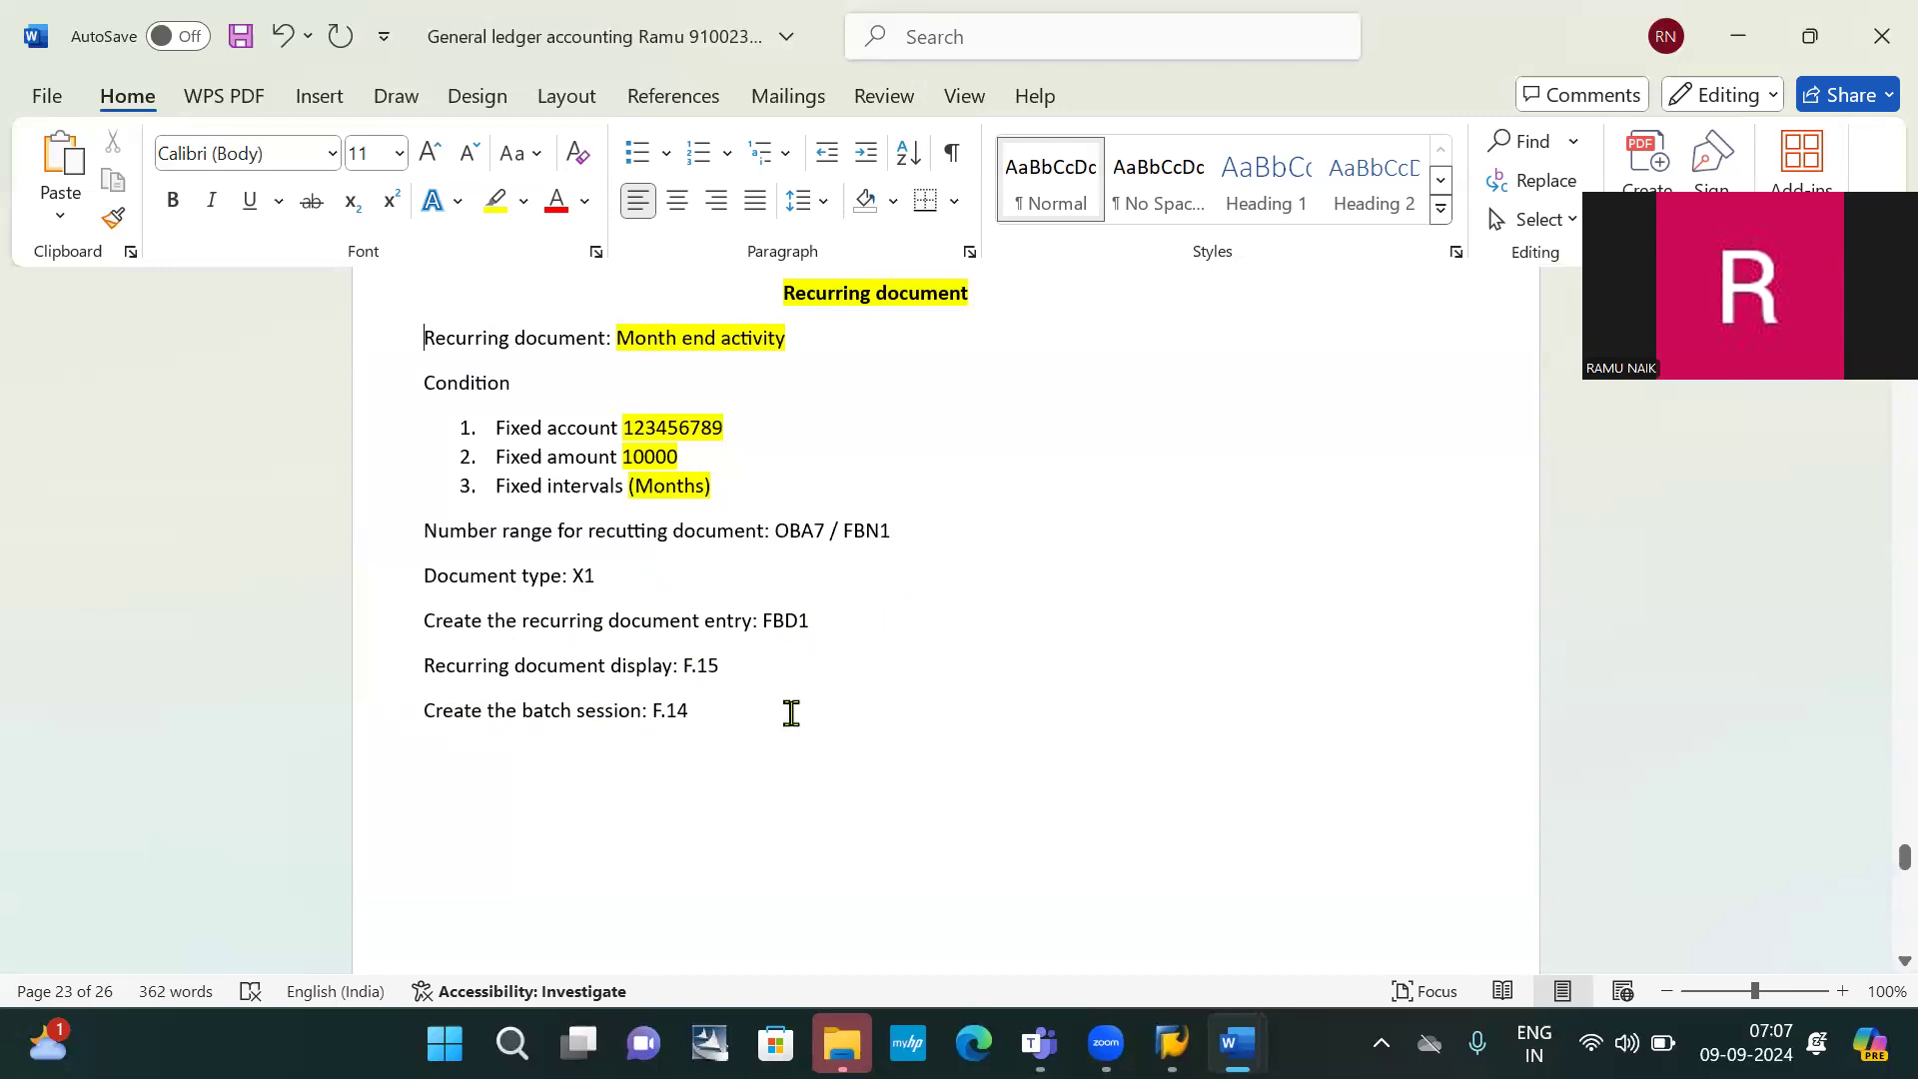
Select and then deselect the transaction code note lines to review OBA7 / FBN1
drag(702, 723, 418, 529)
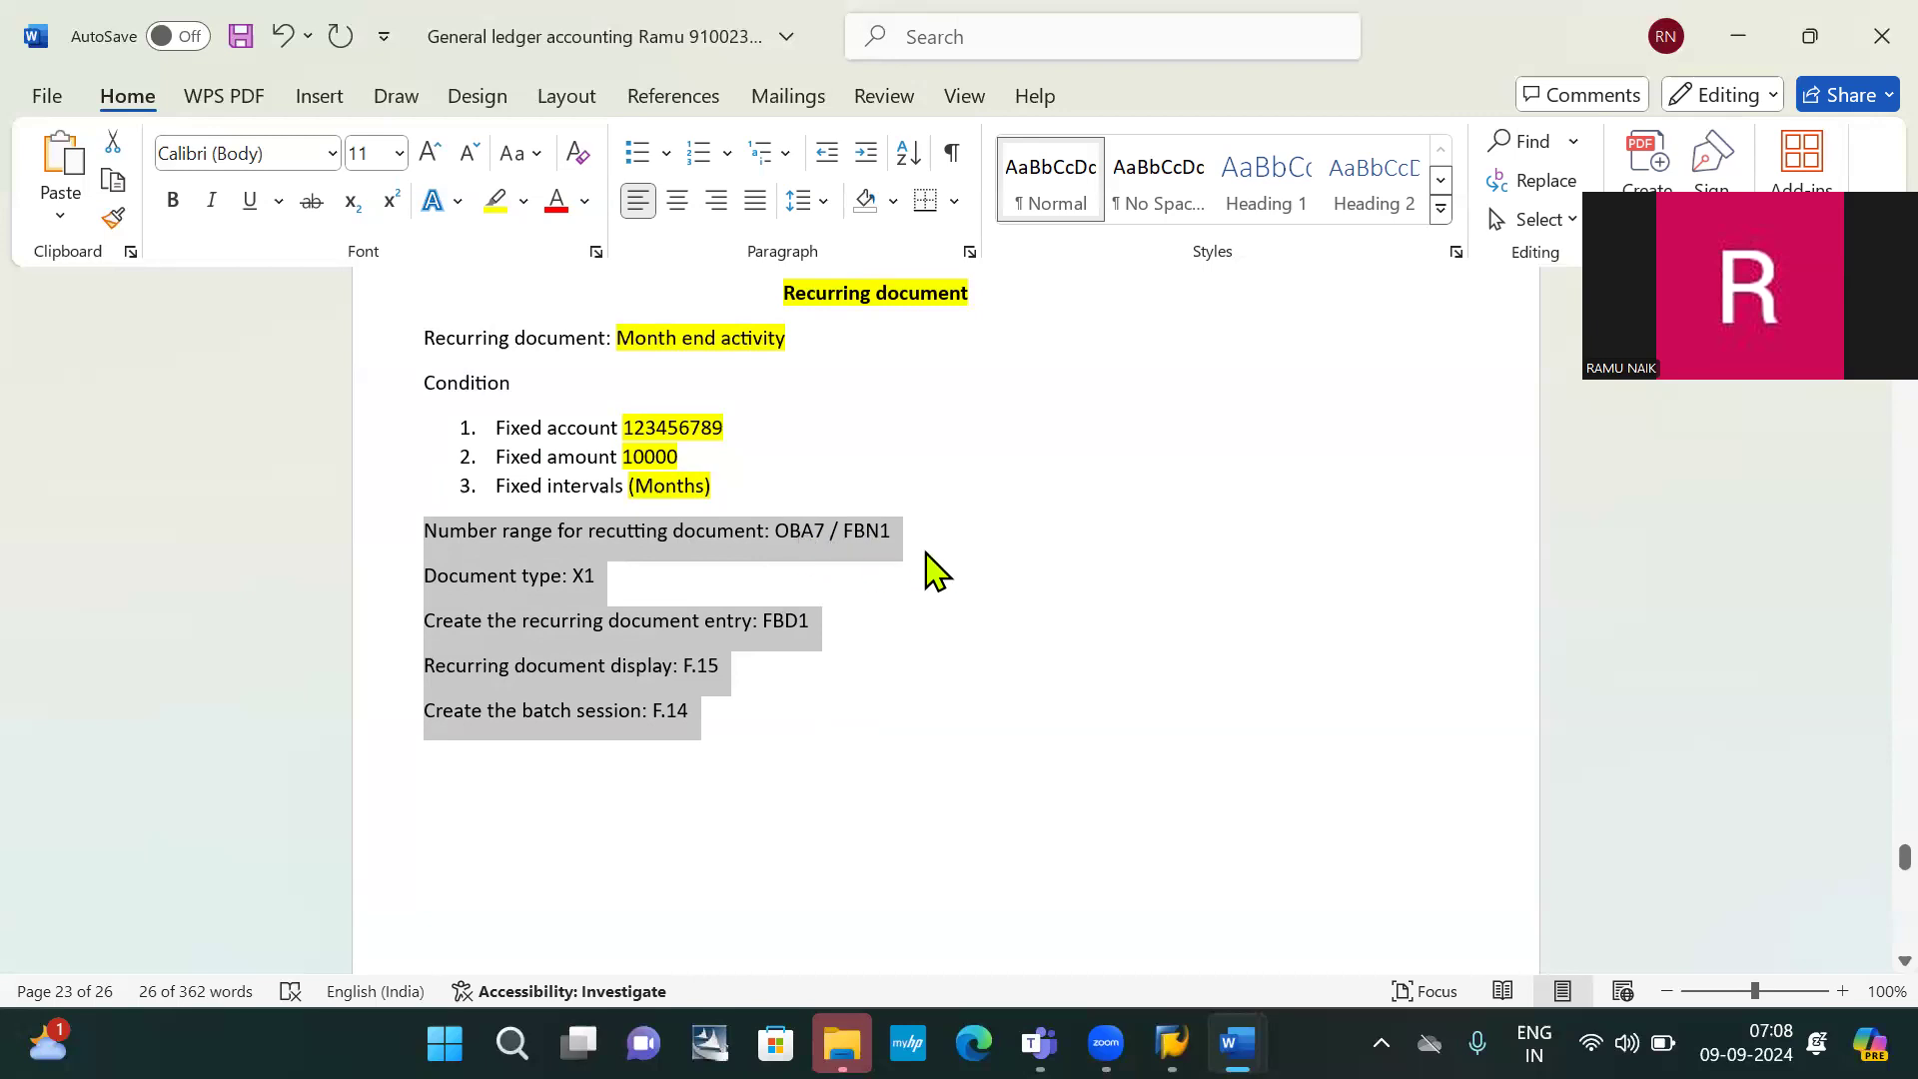
click(845, 759)
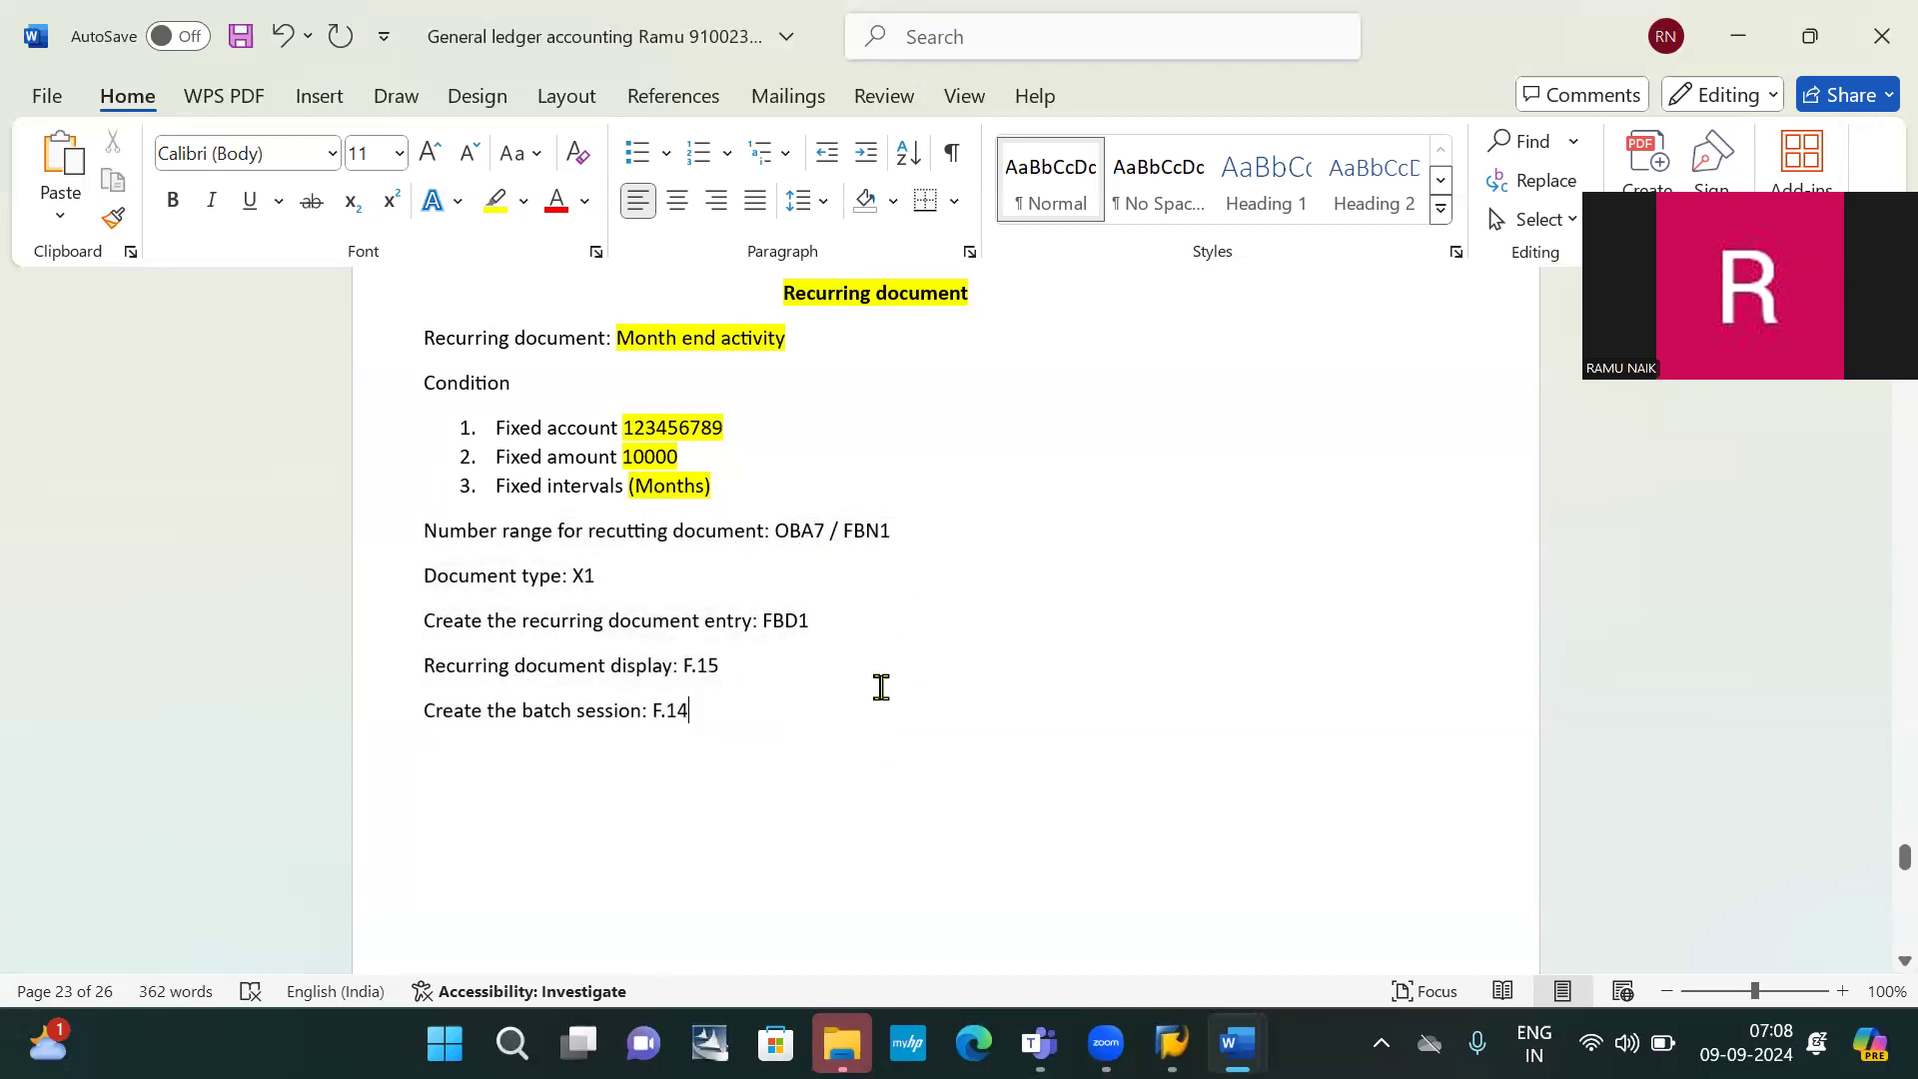
key(alt+Tab)
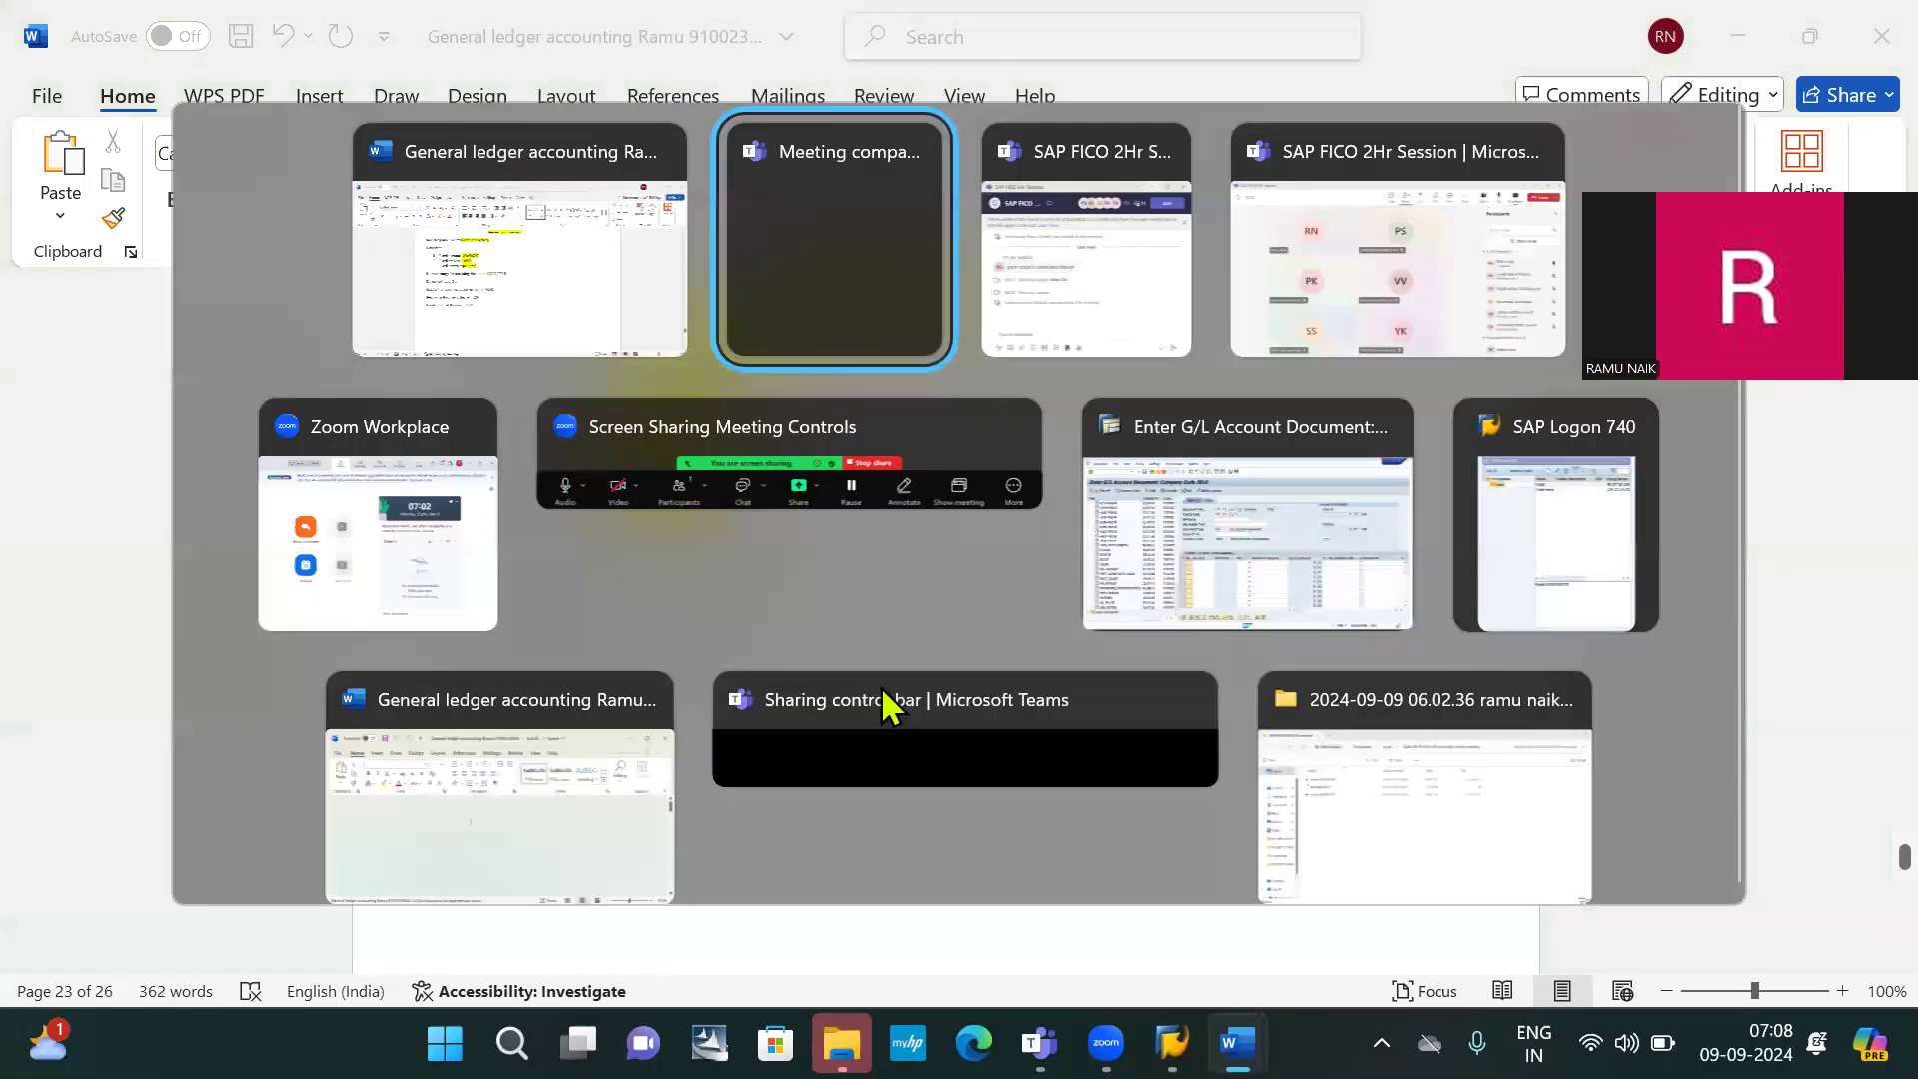
Cycle through the open windows to bring the SAP Logon 740 system list forward
key(alt+Tab)
key(alt+Tab)
key(alt+Tab)
key(alt+Tab)
key(alt+Tab)
key(alt+Tab)
key(alt+Tab)
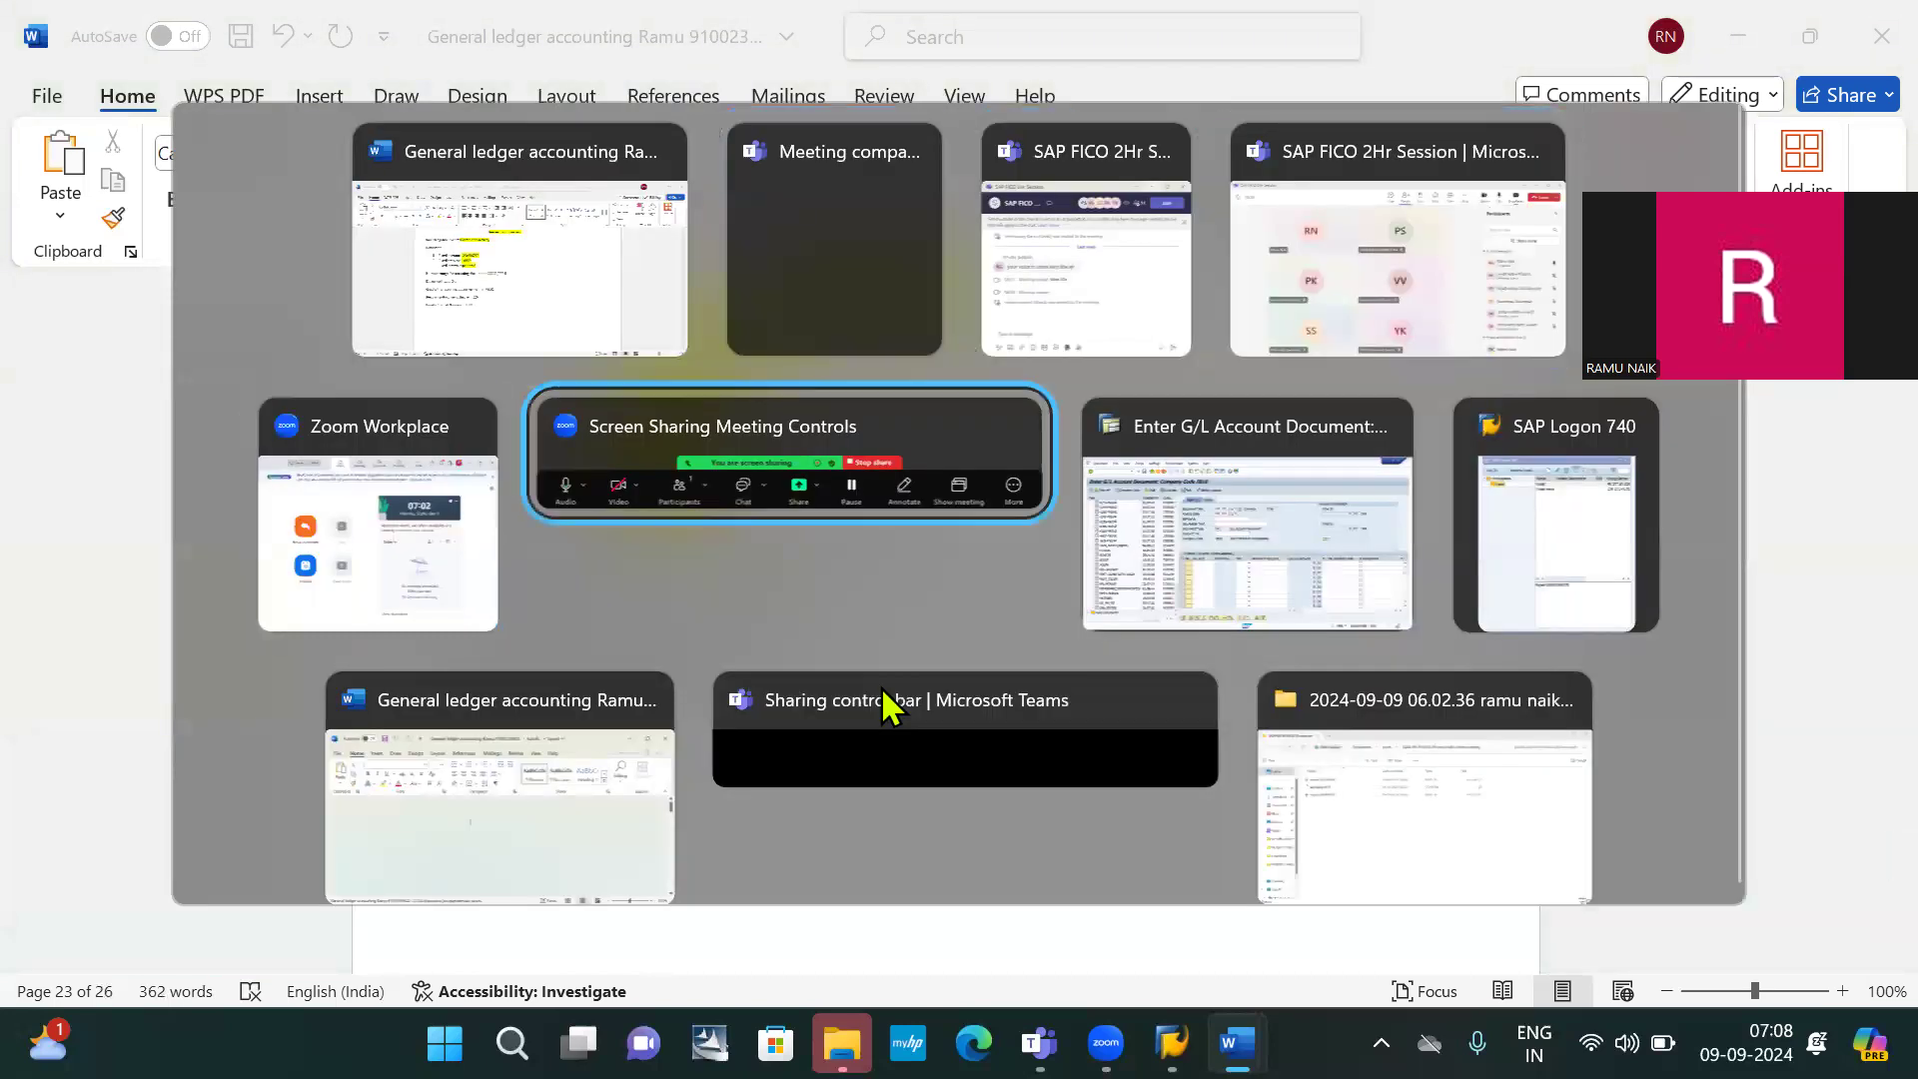
key(alt+shift+Tab)
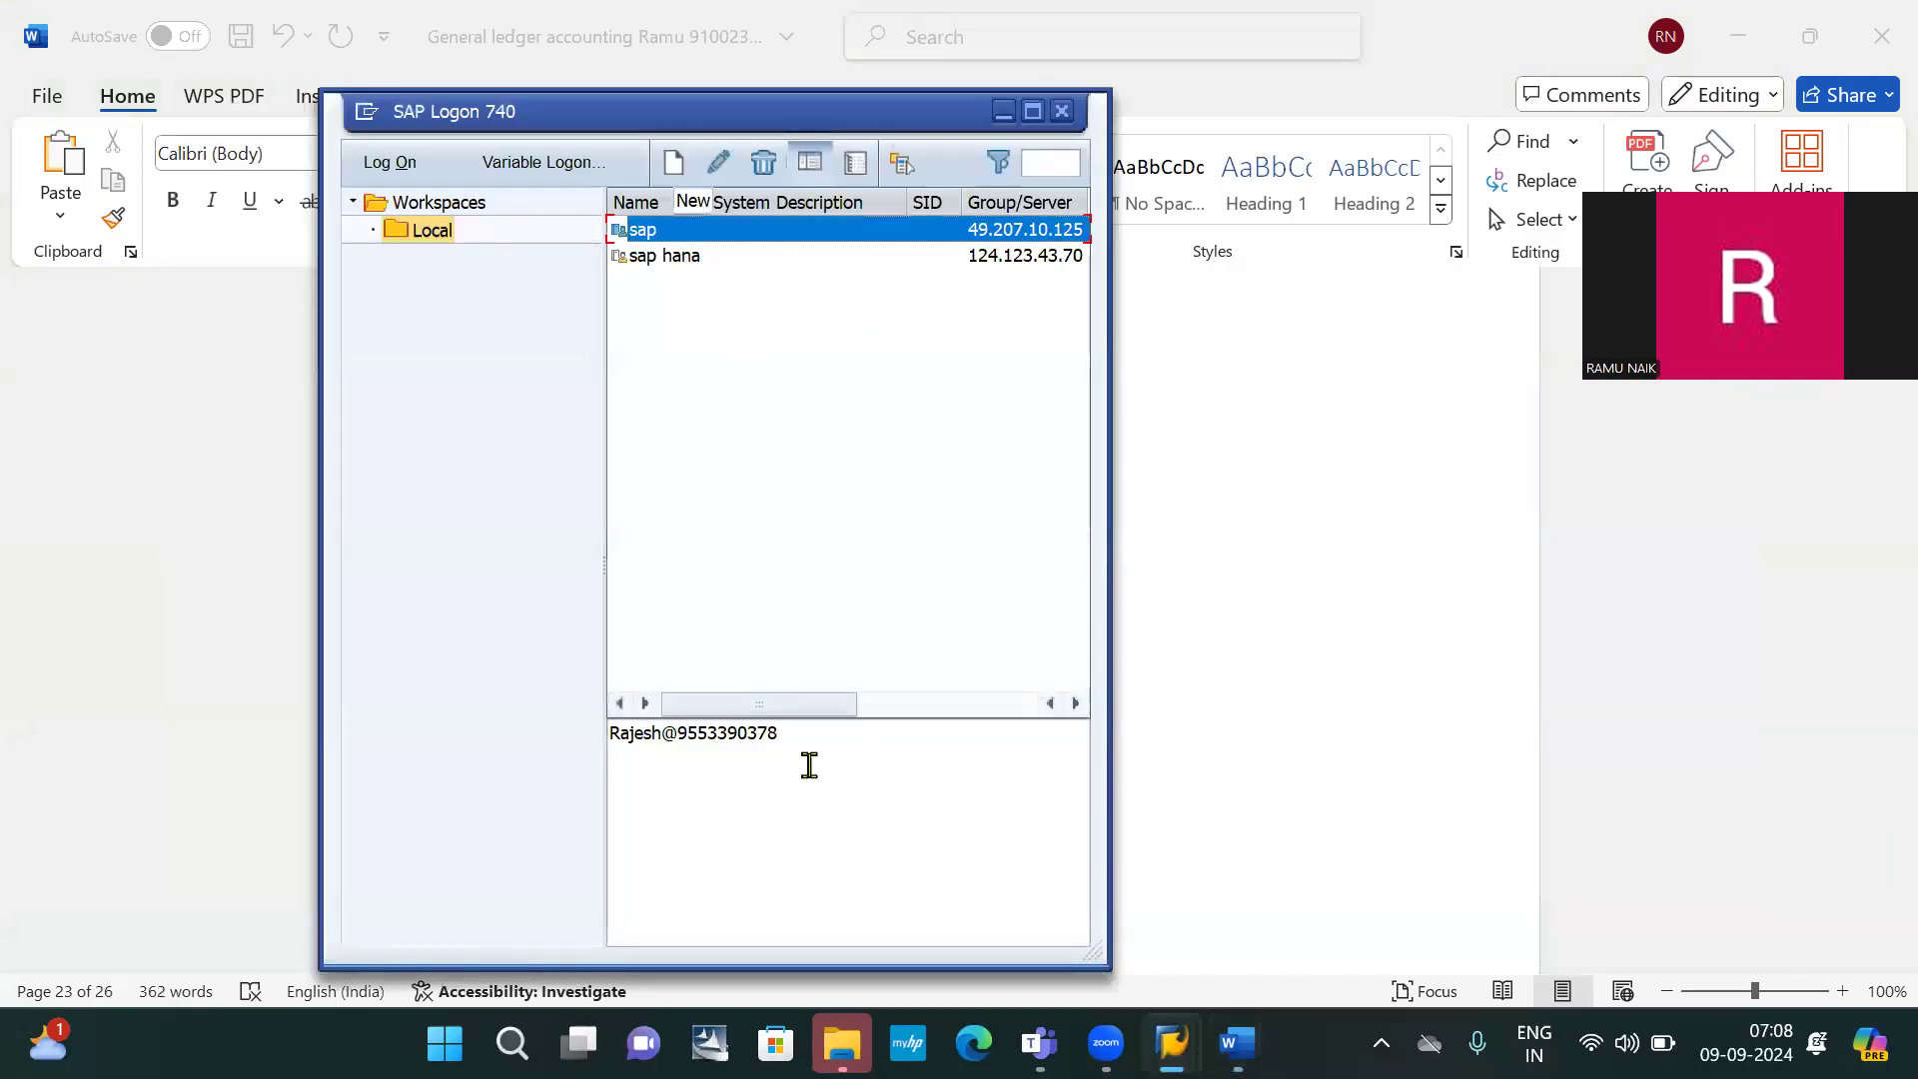
triple_click(835, 747)
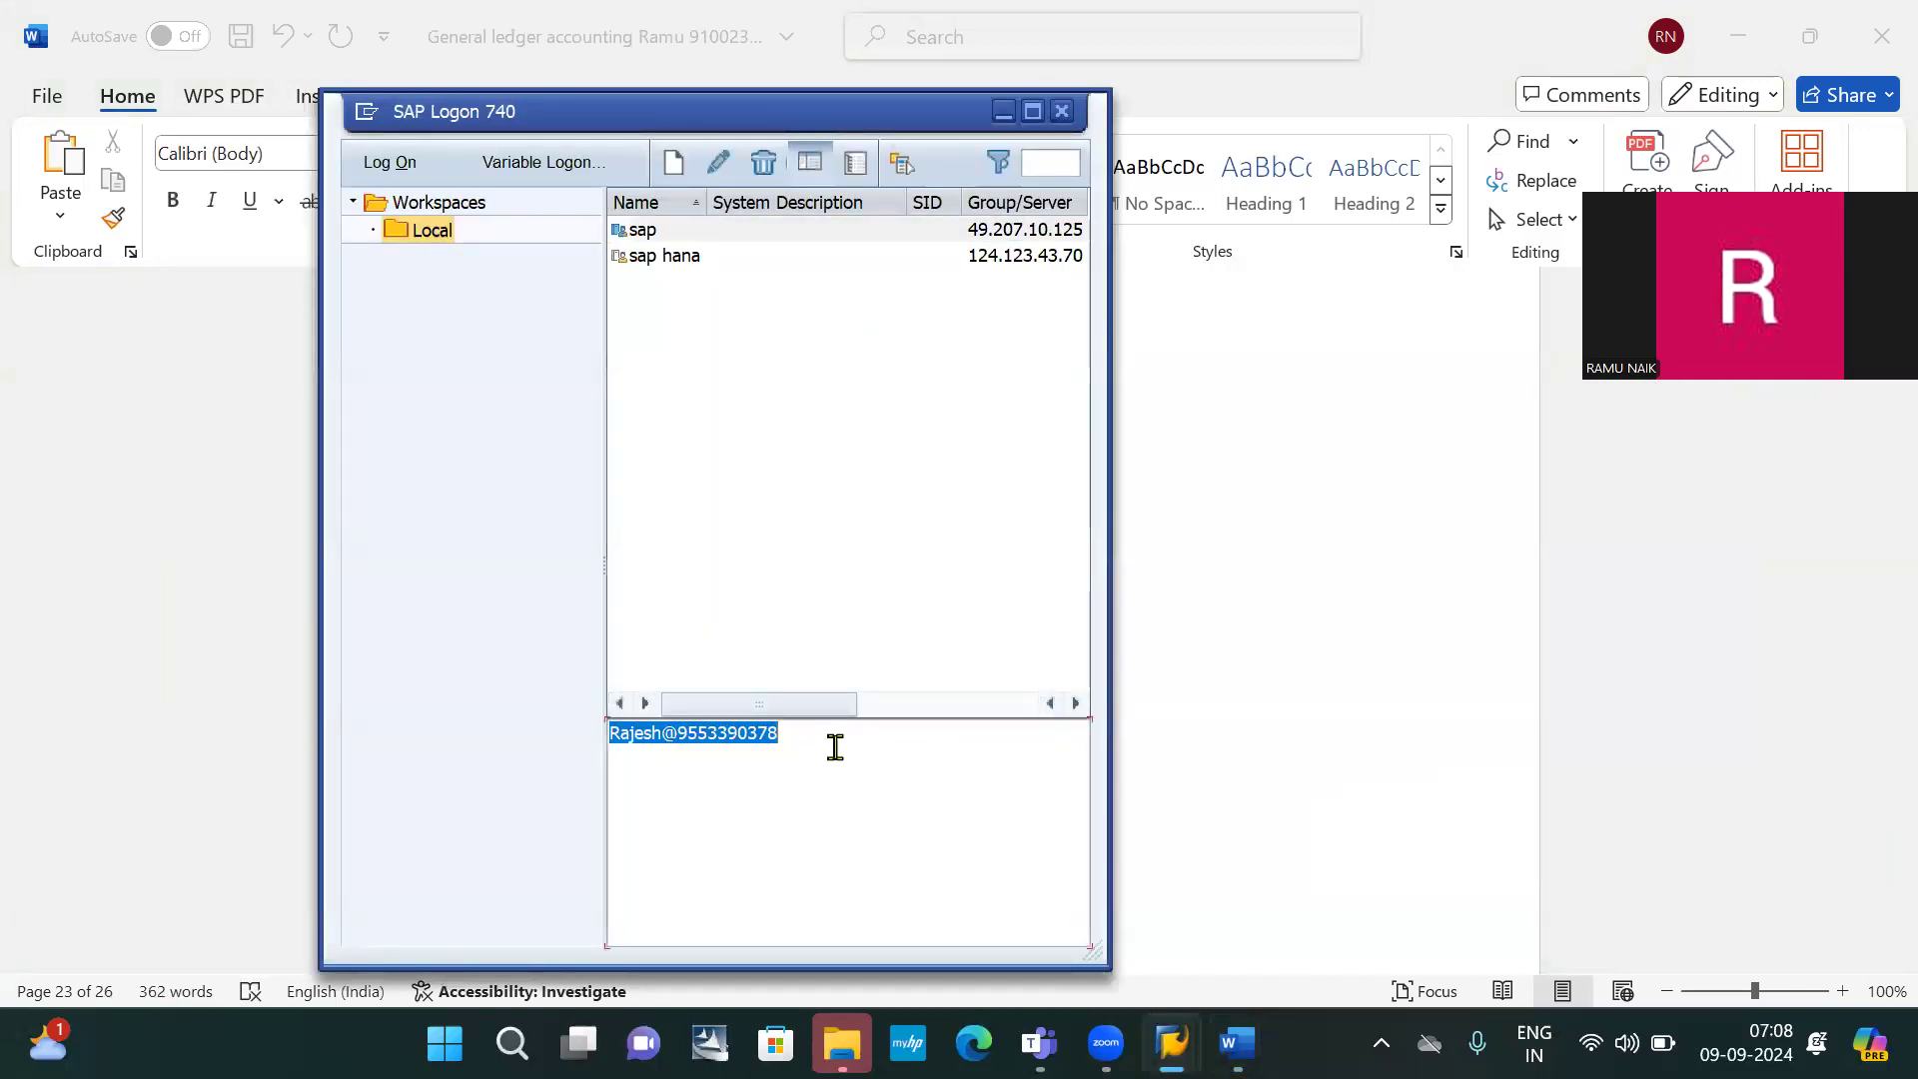
key(alt+Tab)
key(alt+Tab)
key(alt+Tab)
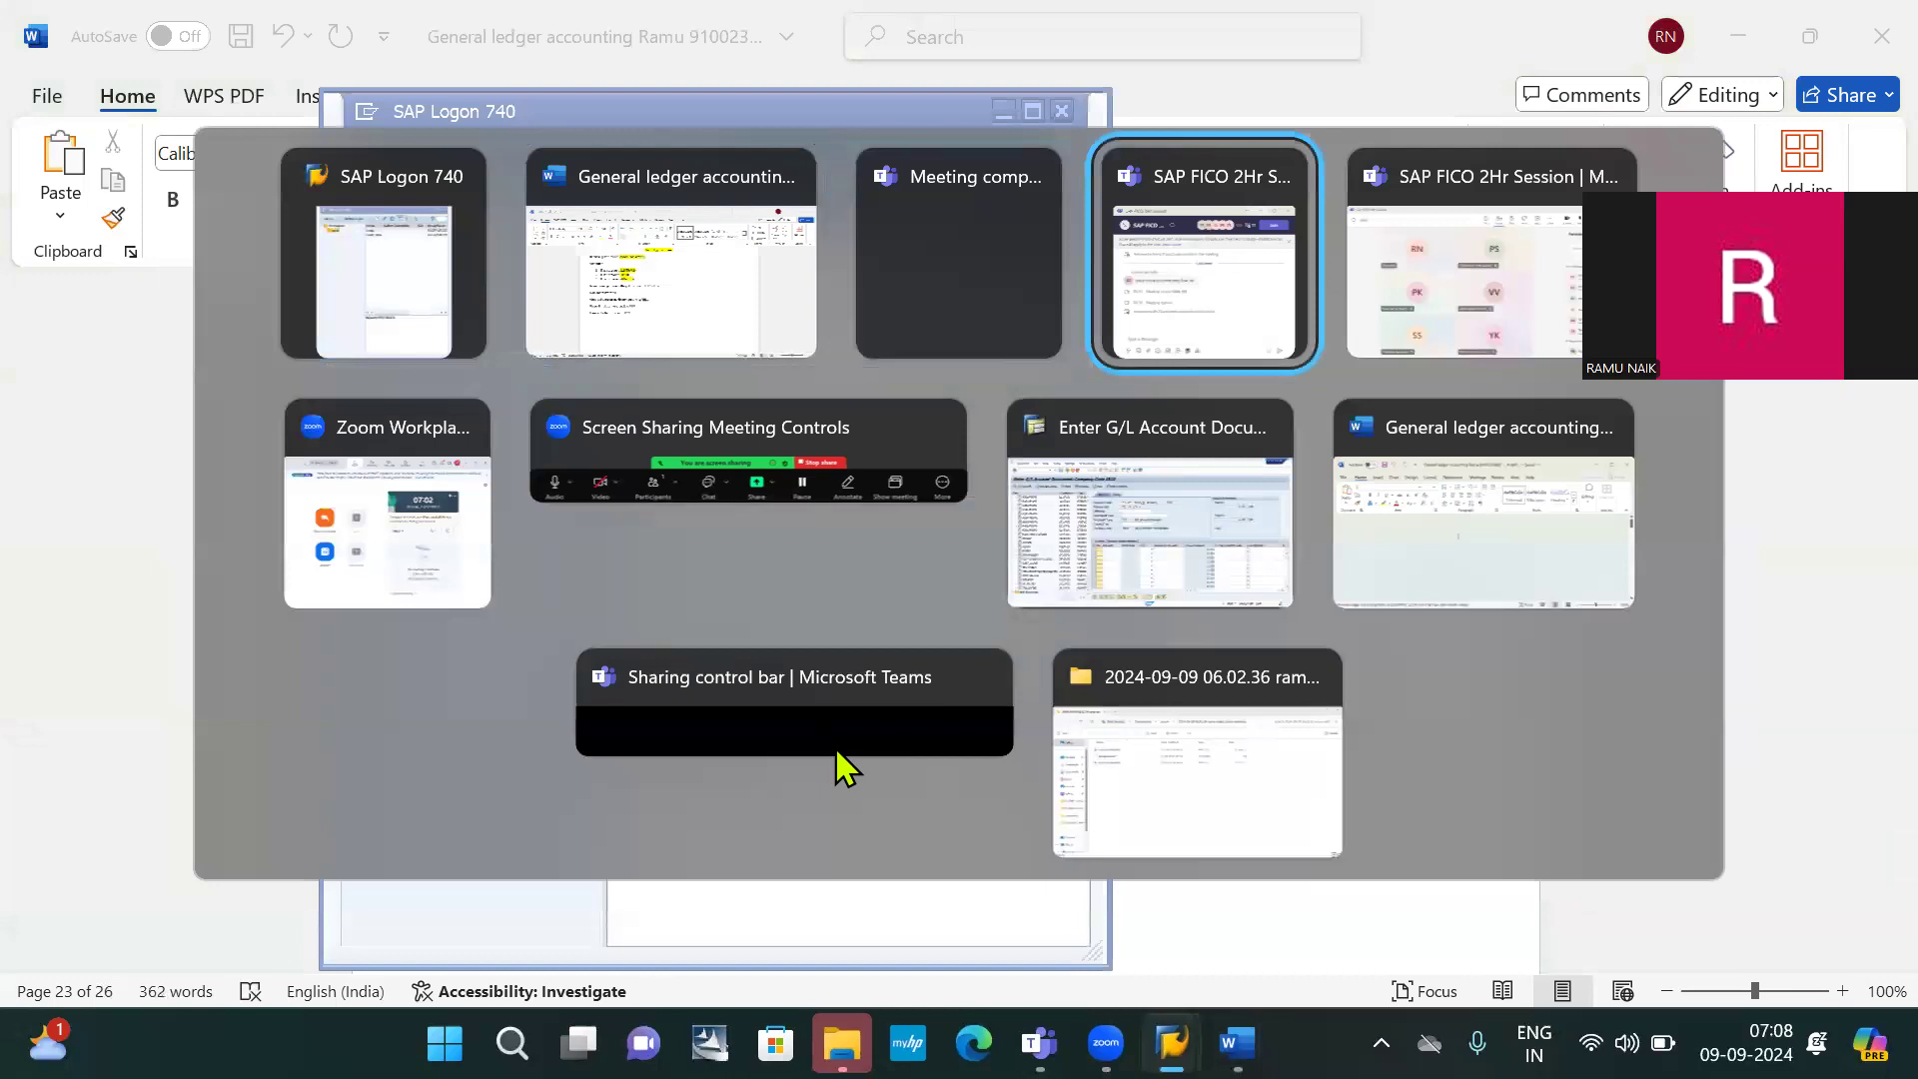
key(Escape)
key(alt+Tab)
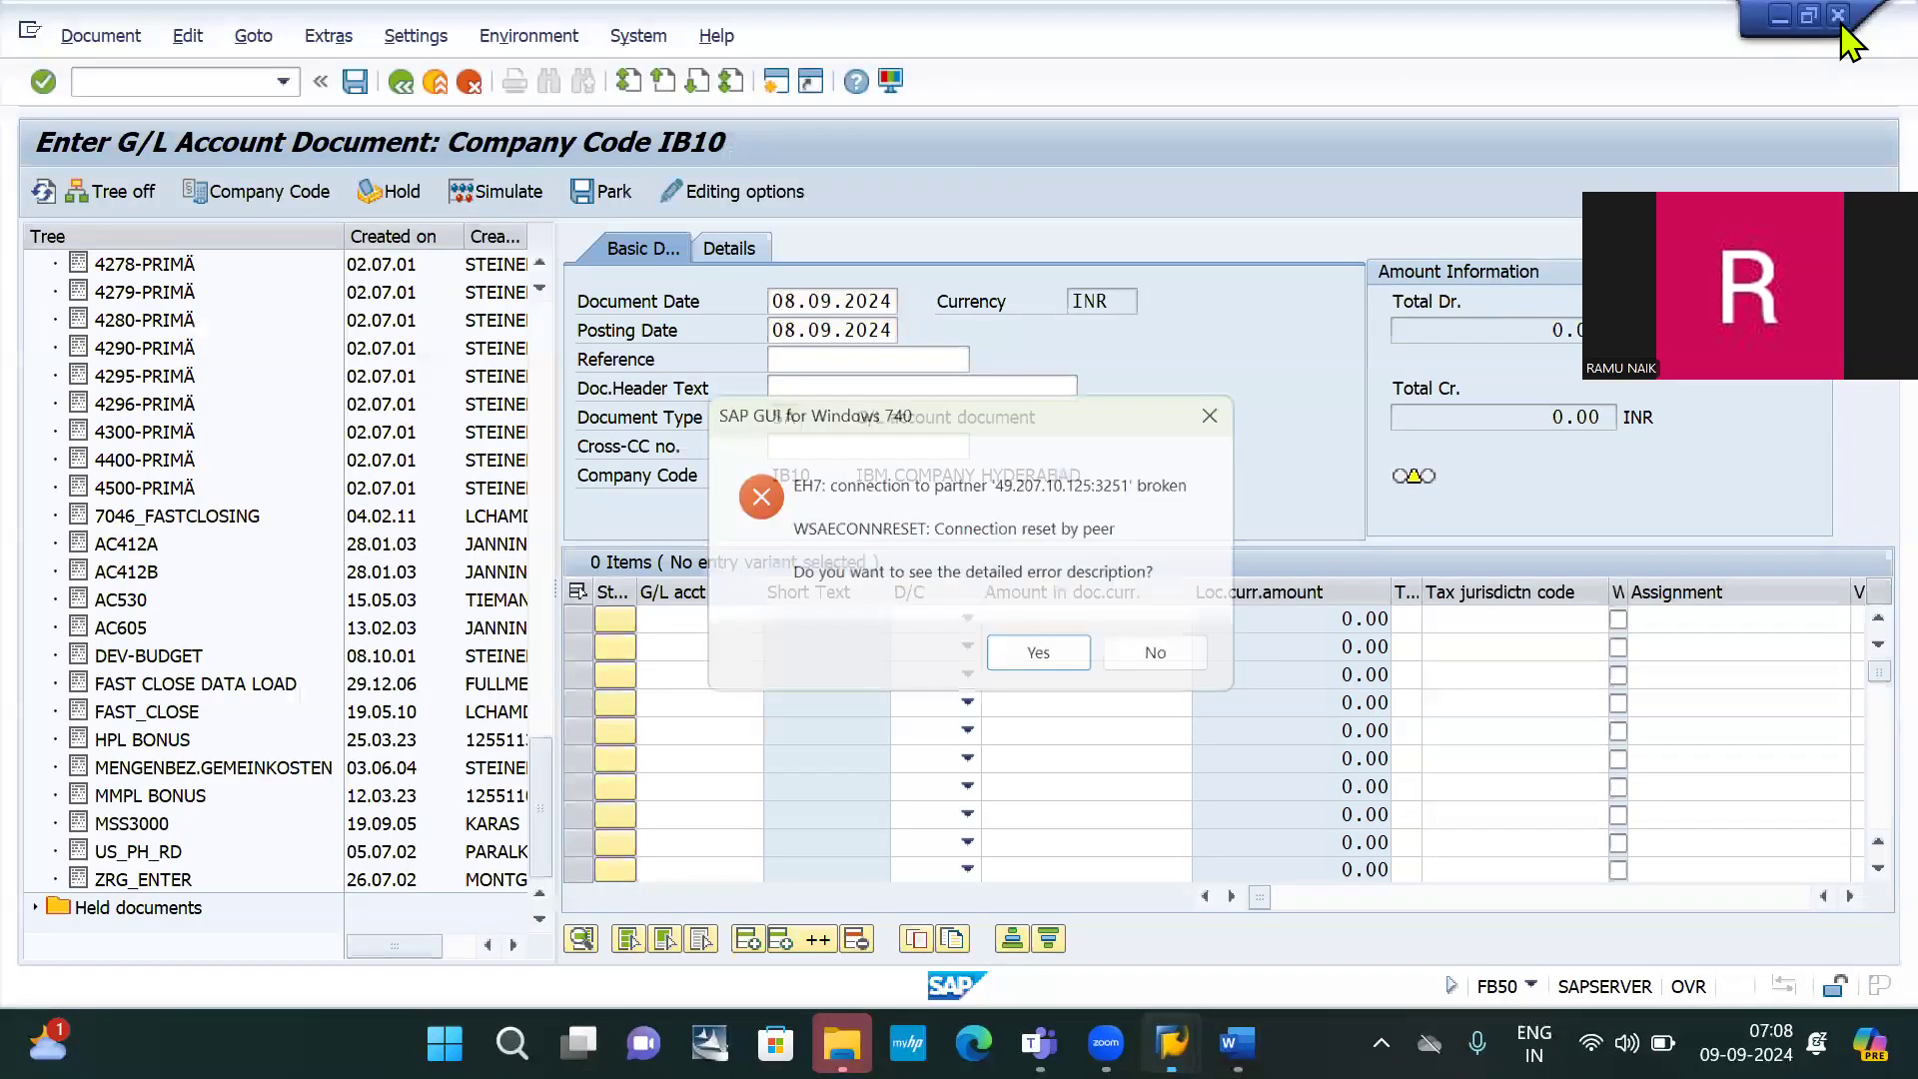
View the broken server connection error details, then close the error dialog
click(1044, 657)
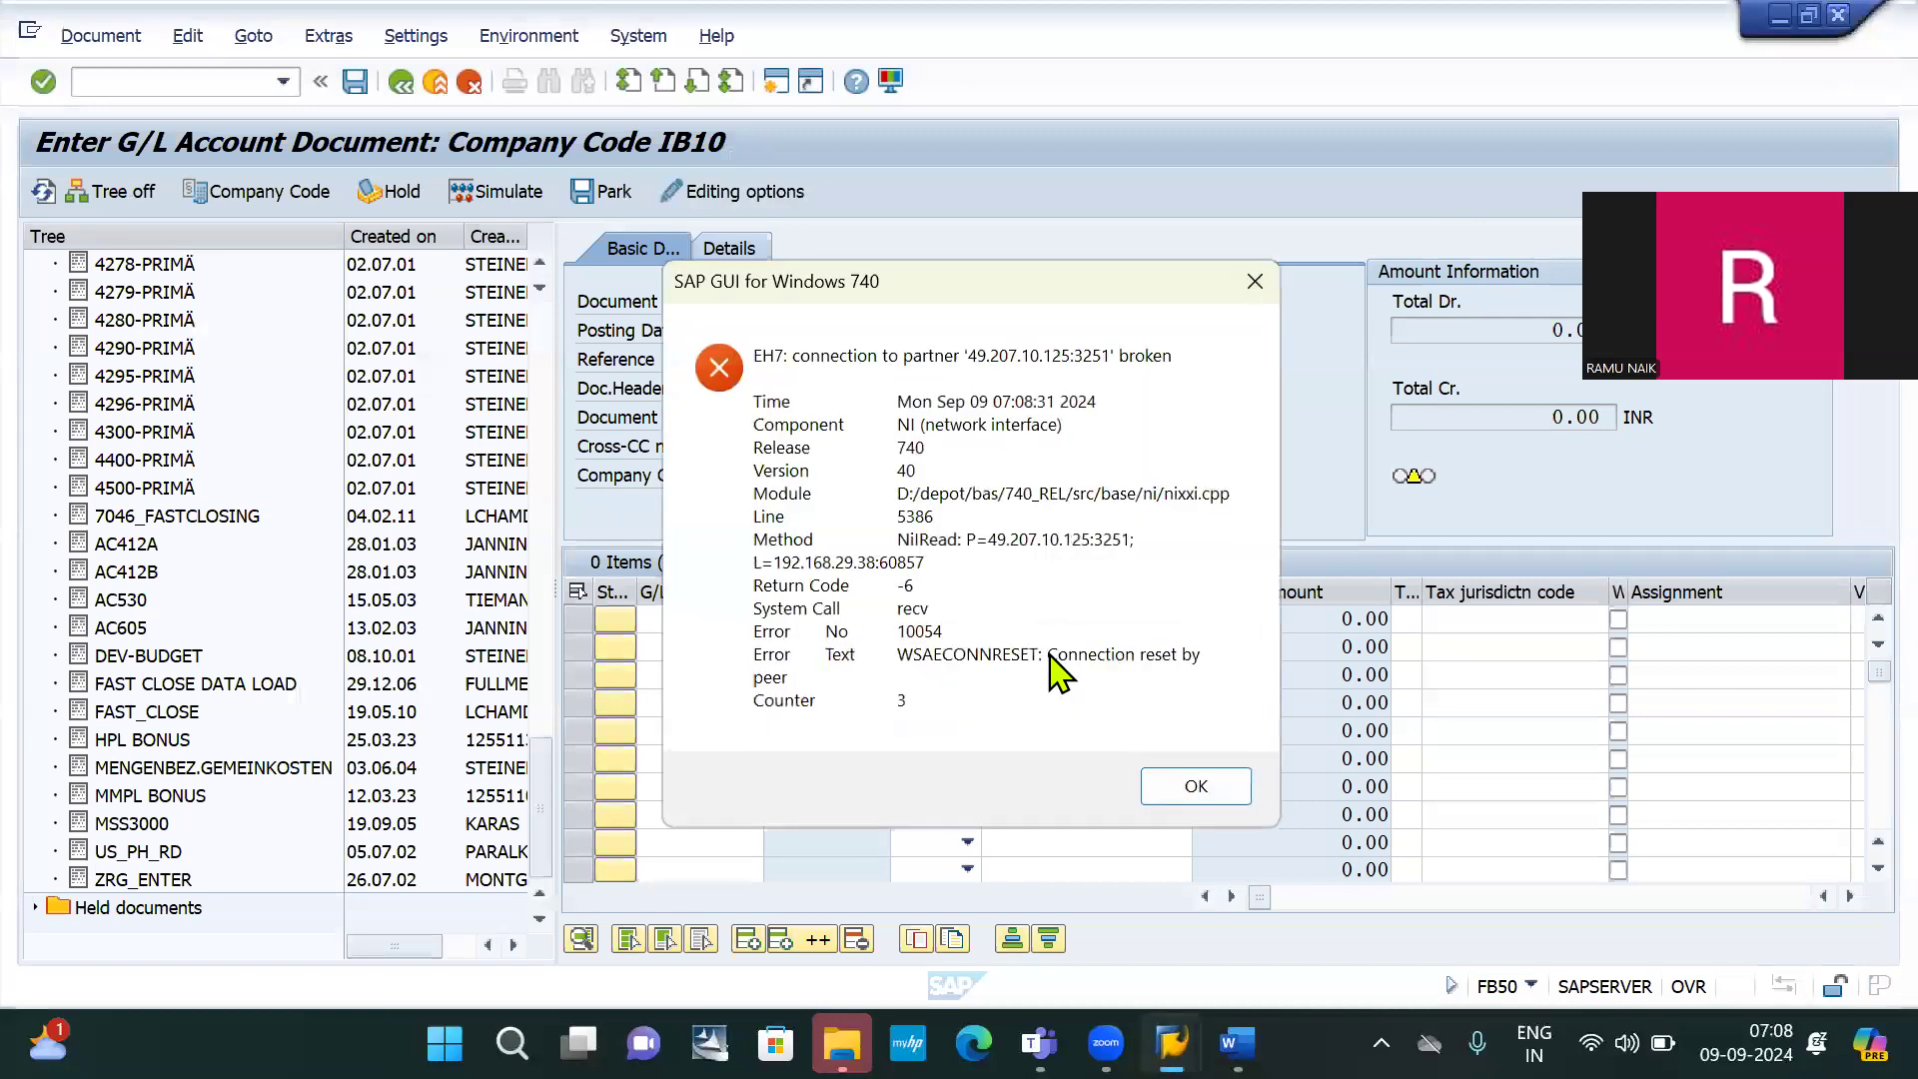
click(1196, 786)
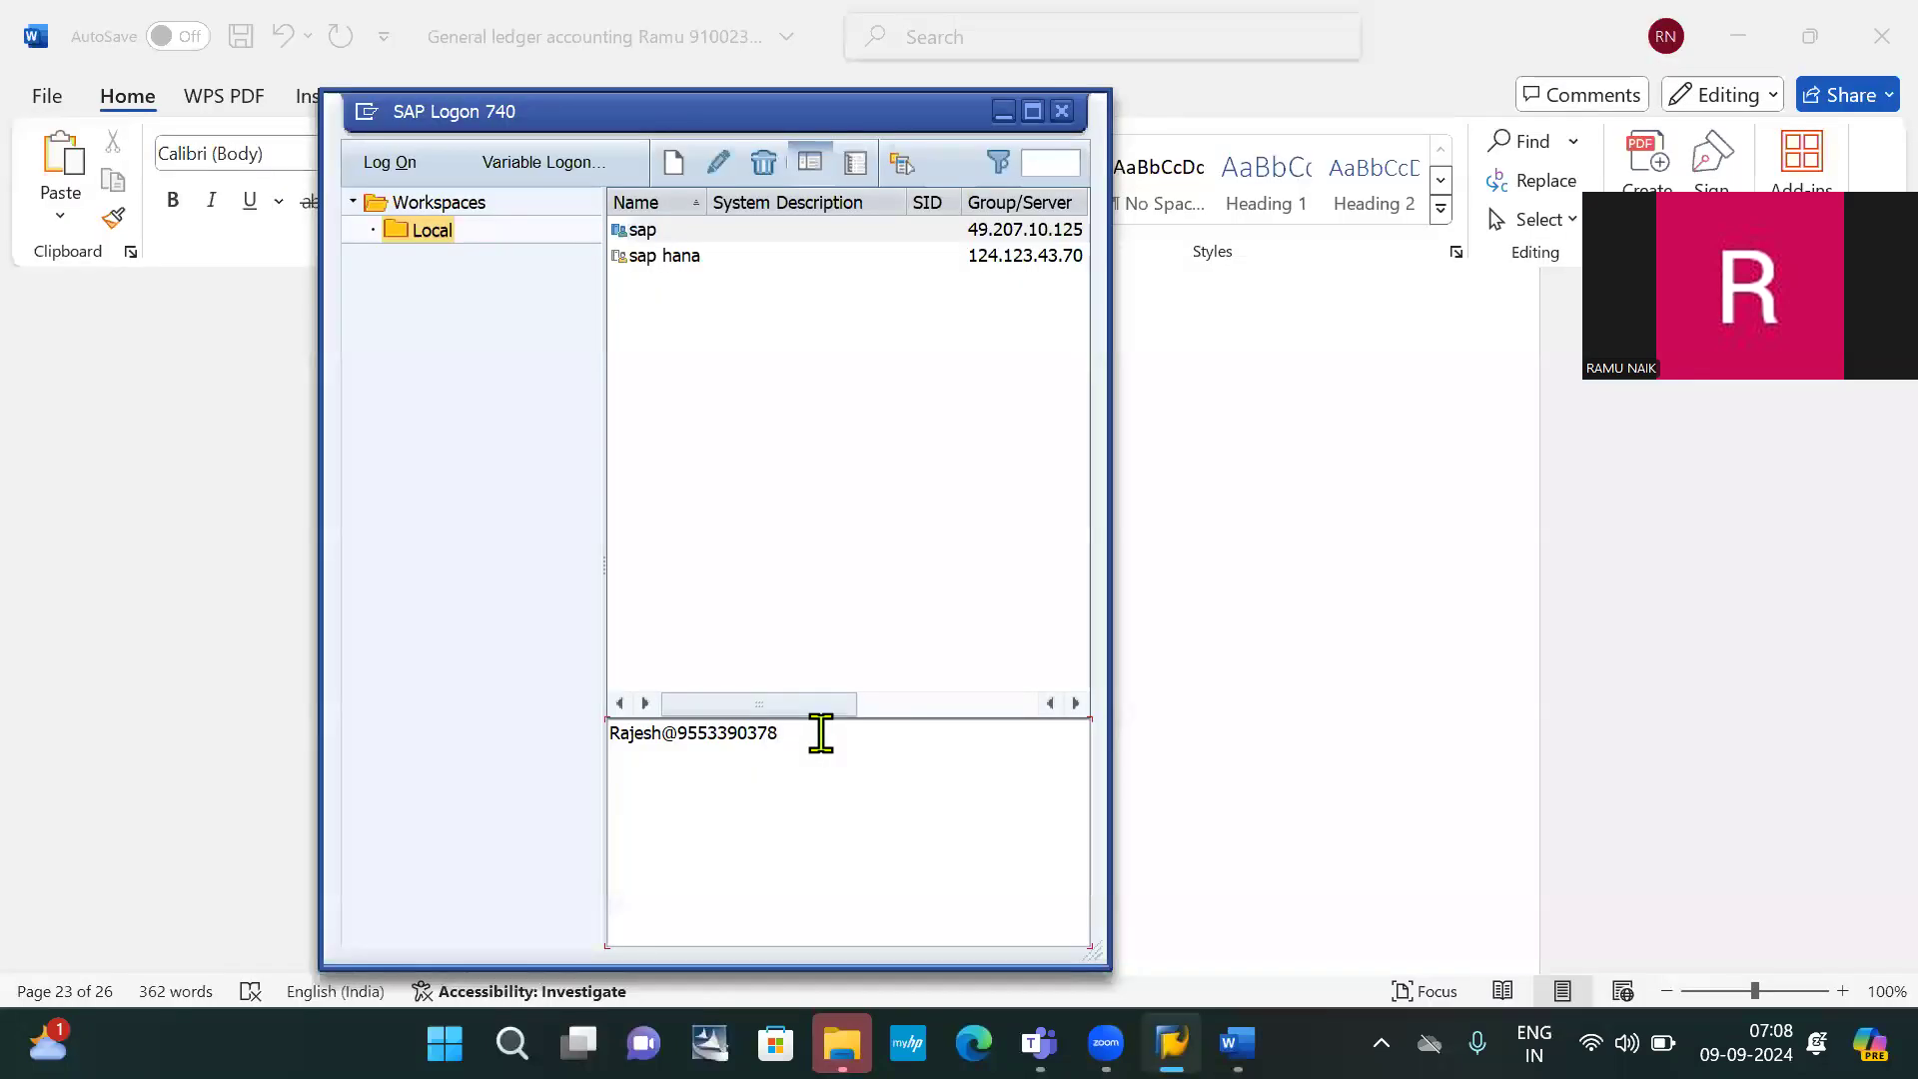
Log on to the sap system in client 800 with the saved user ID and password
double_click(820, 734)
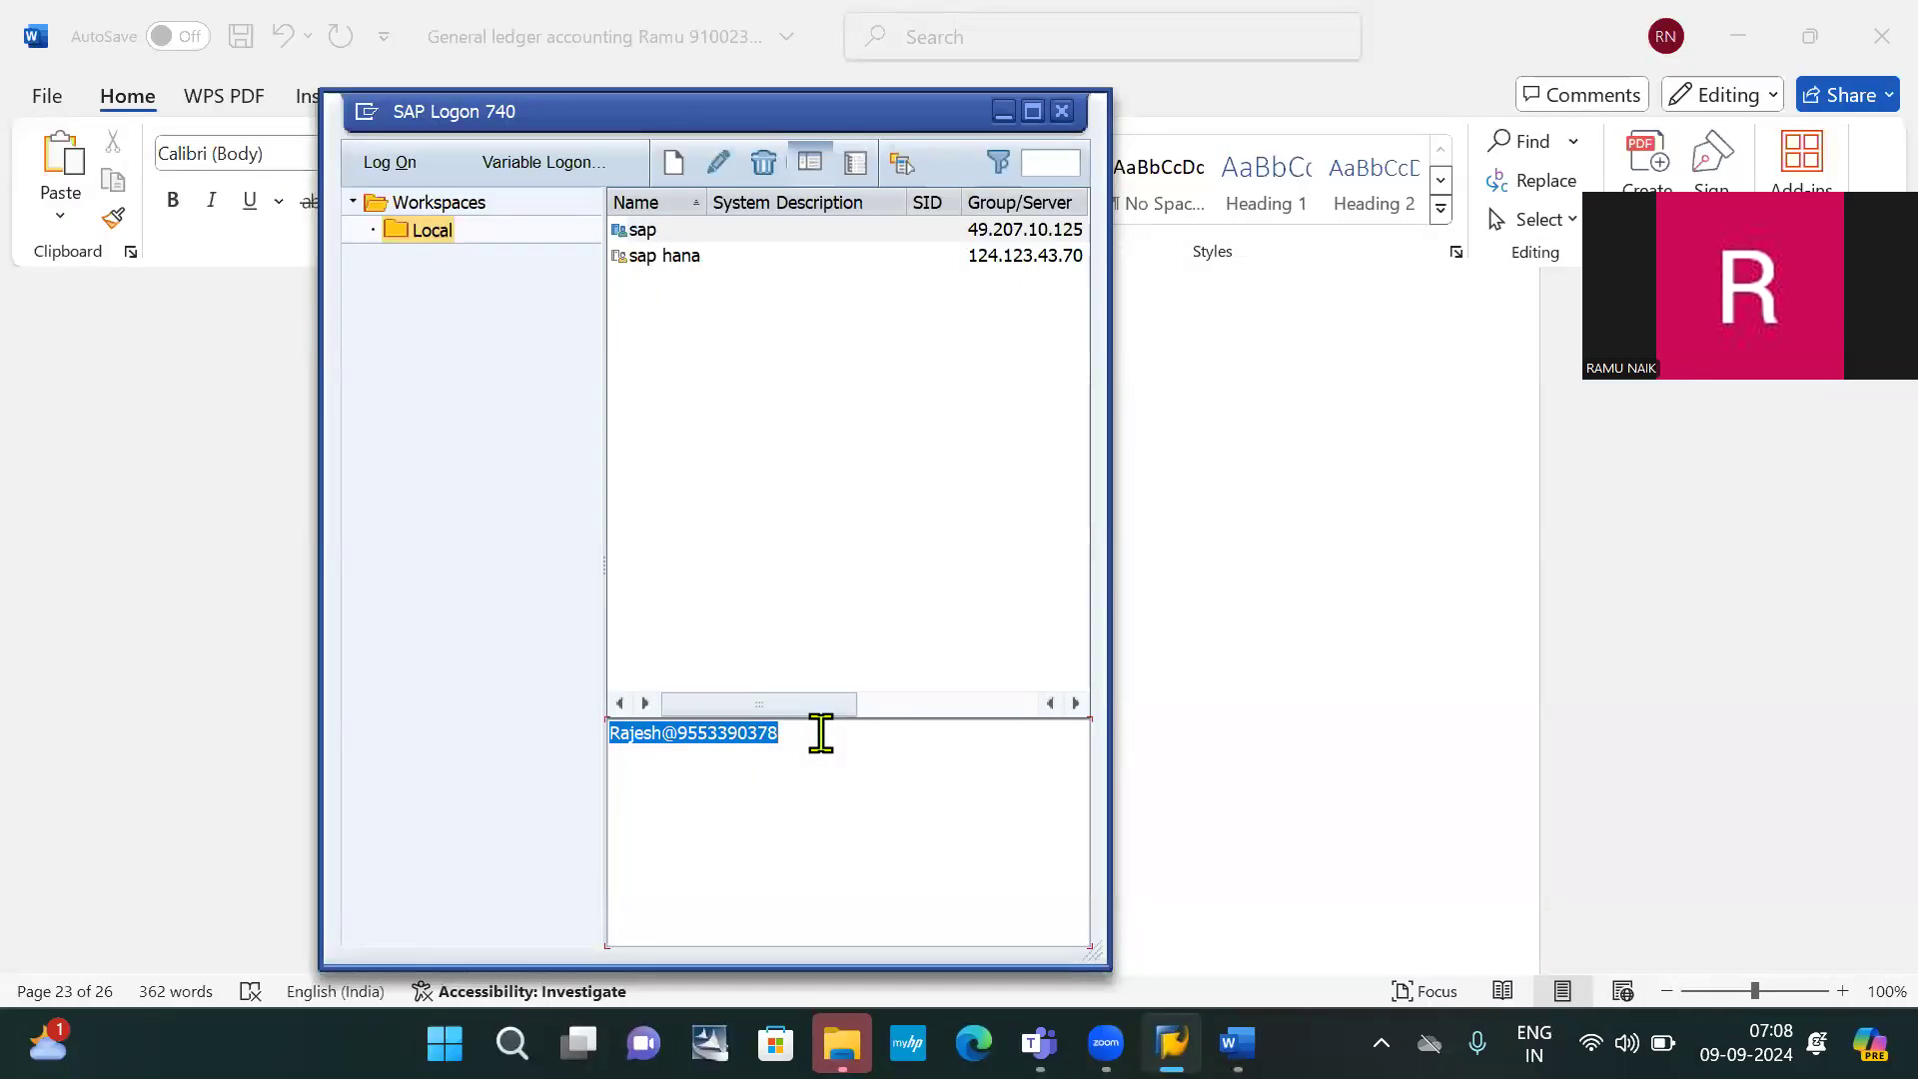
click(820, 734)
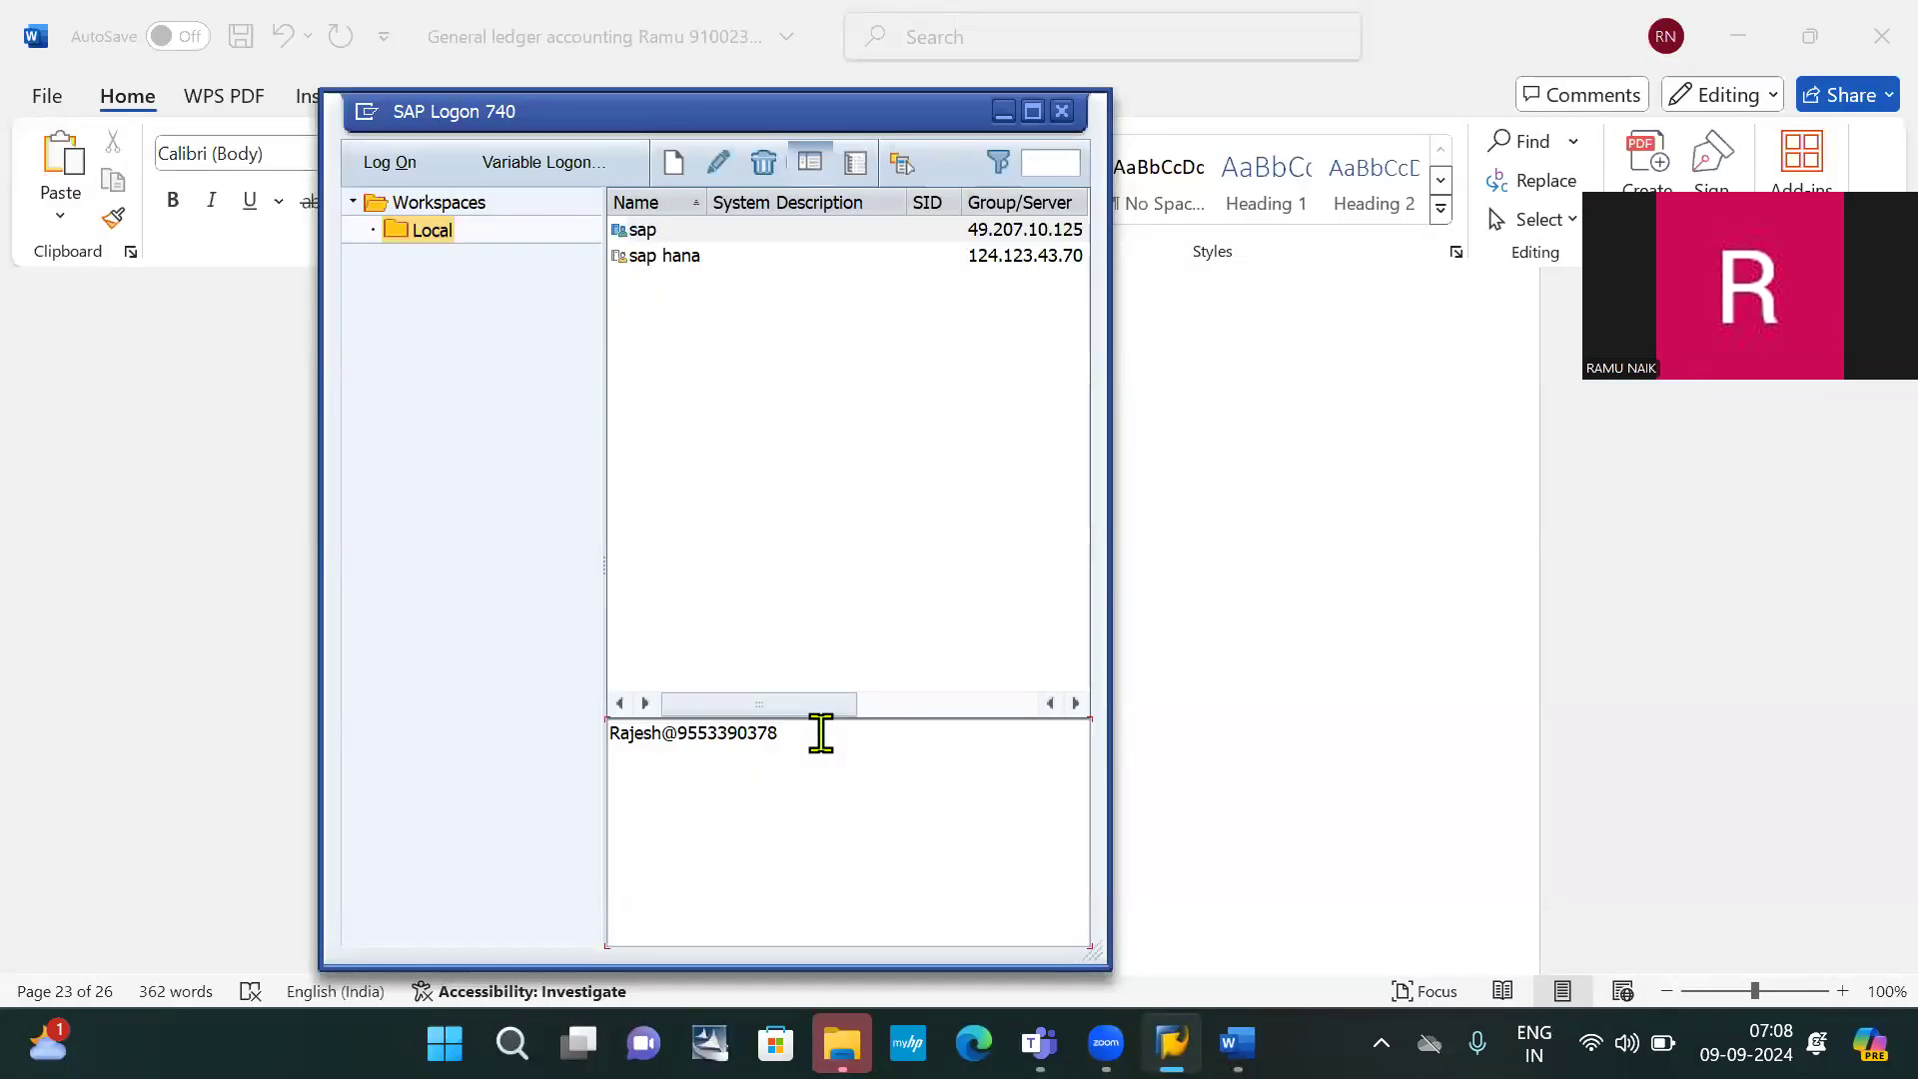
click(749, 239)
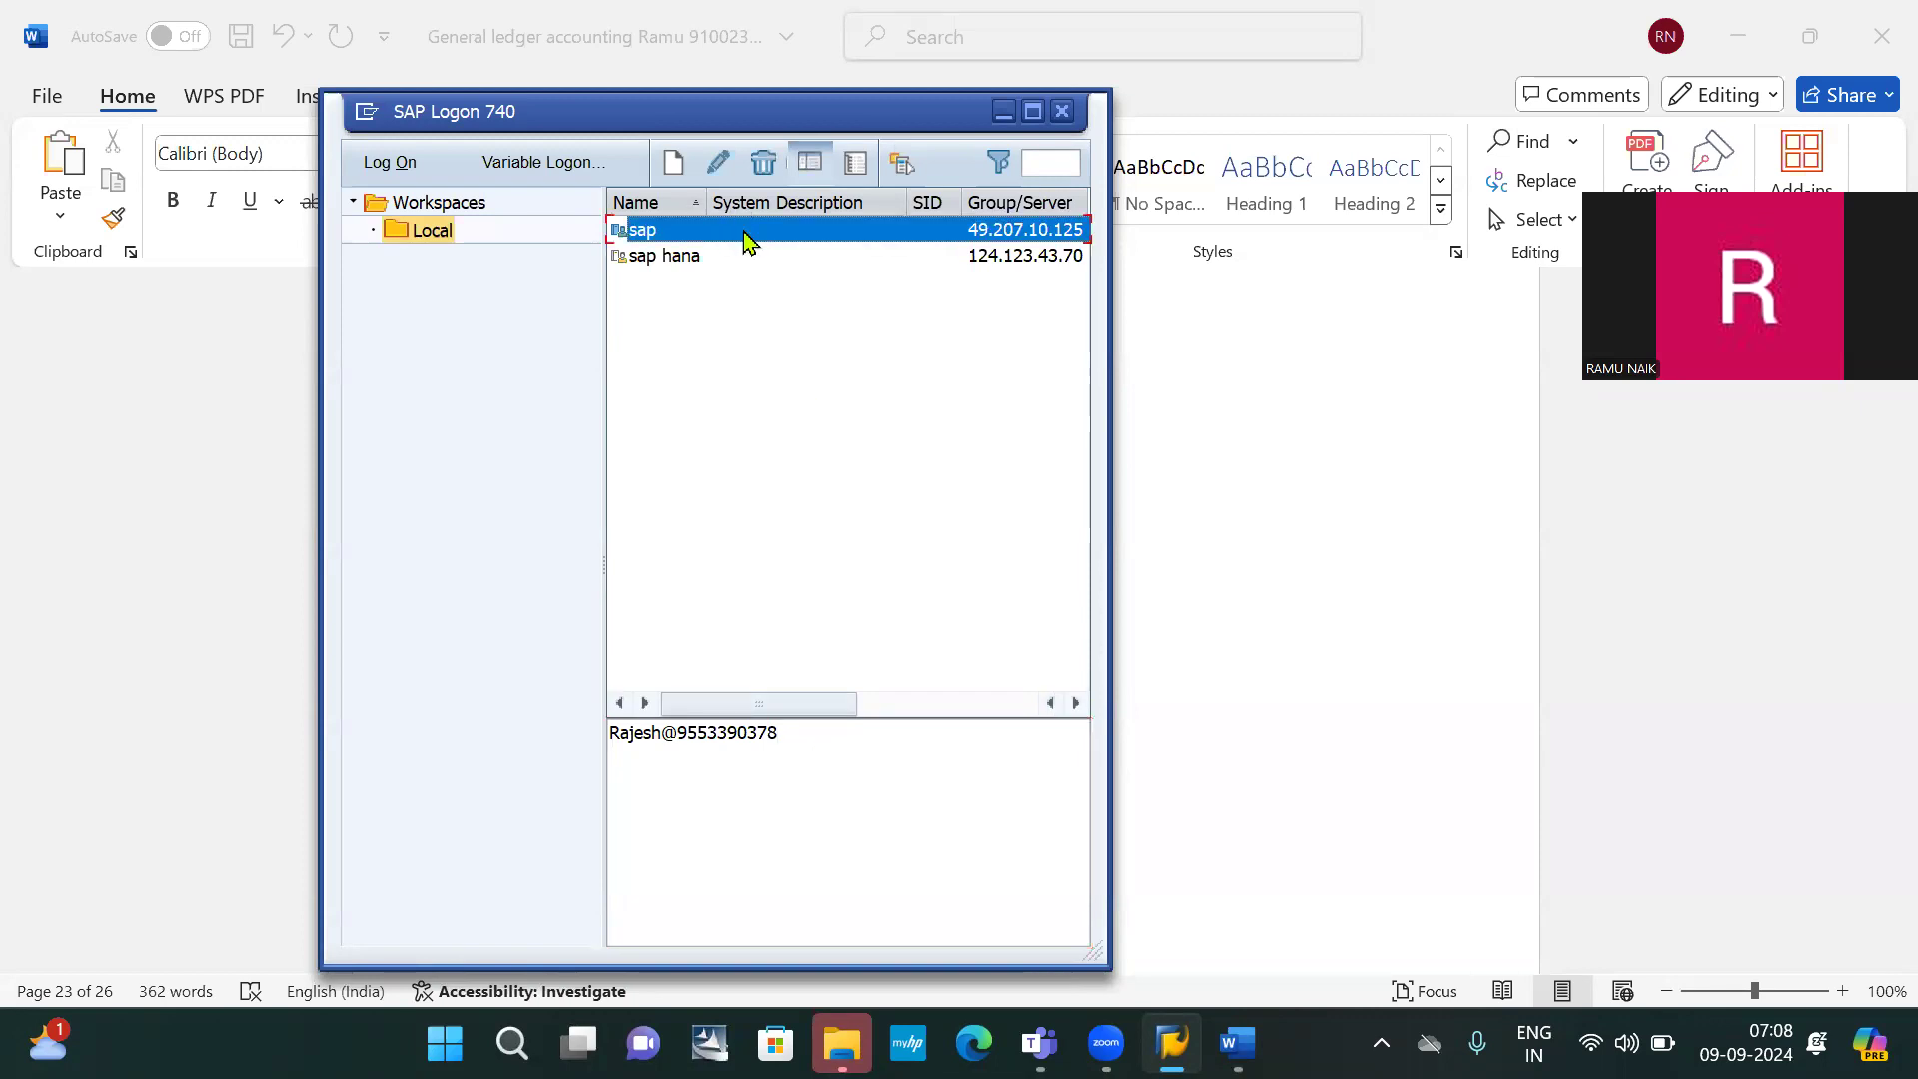
double_click(749, 240)
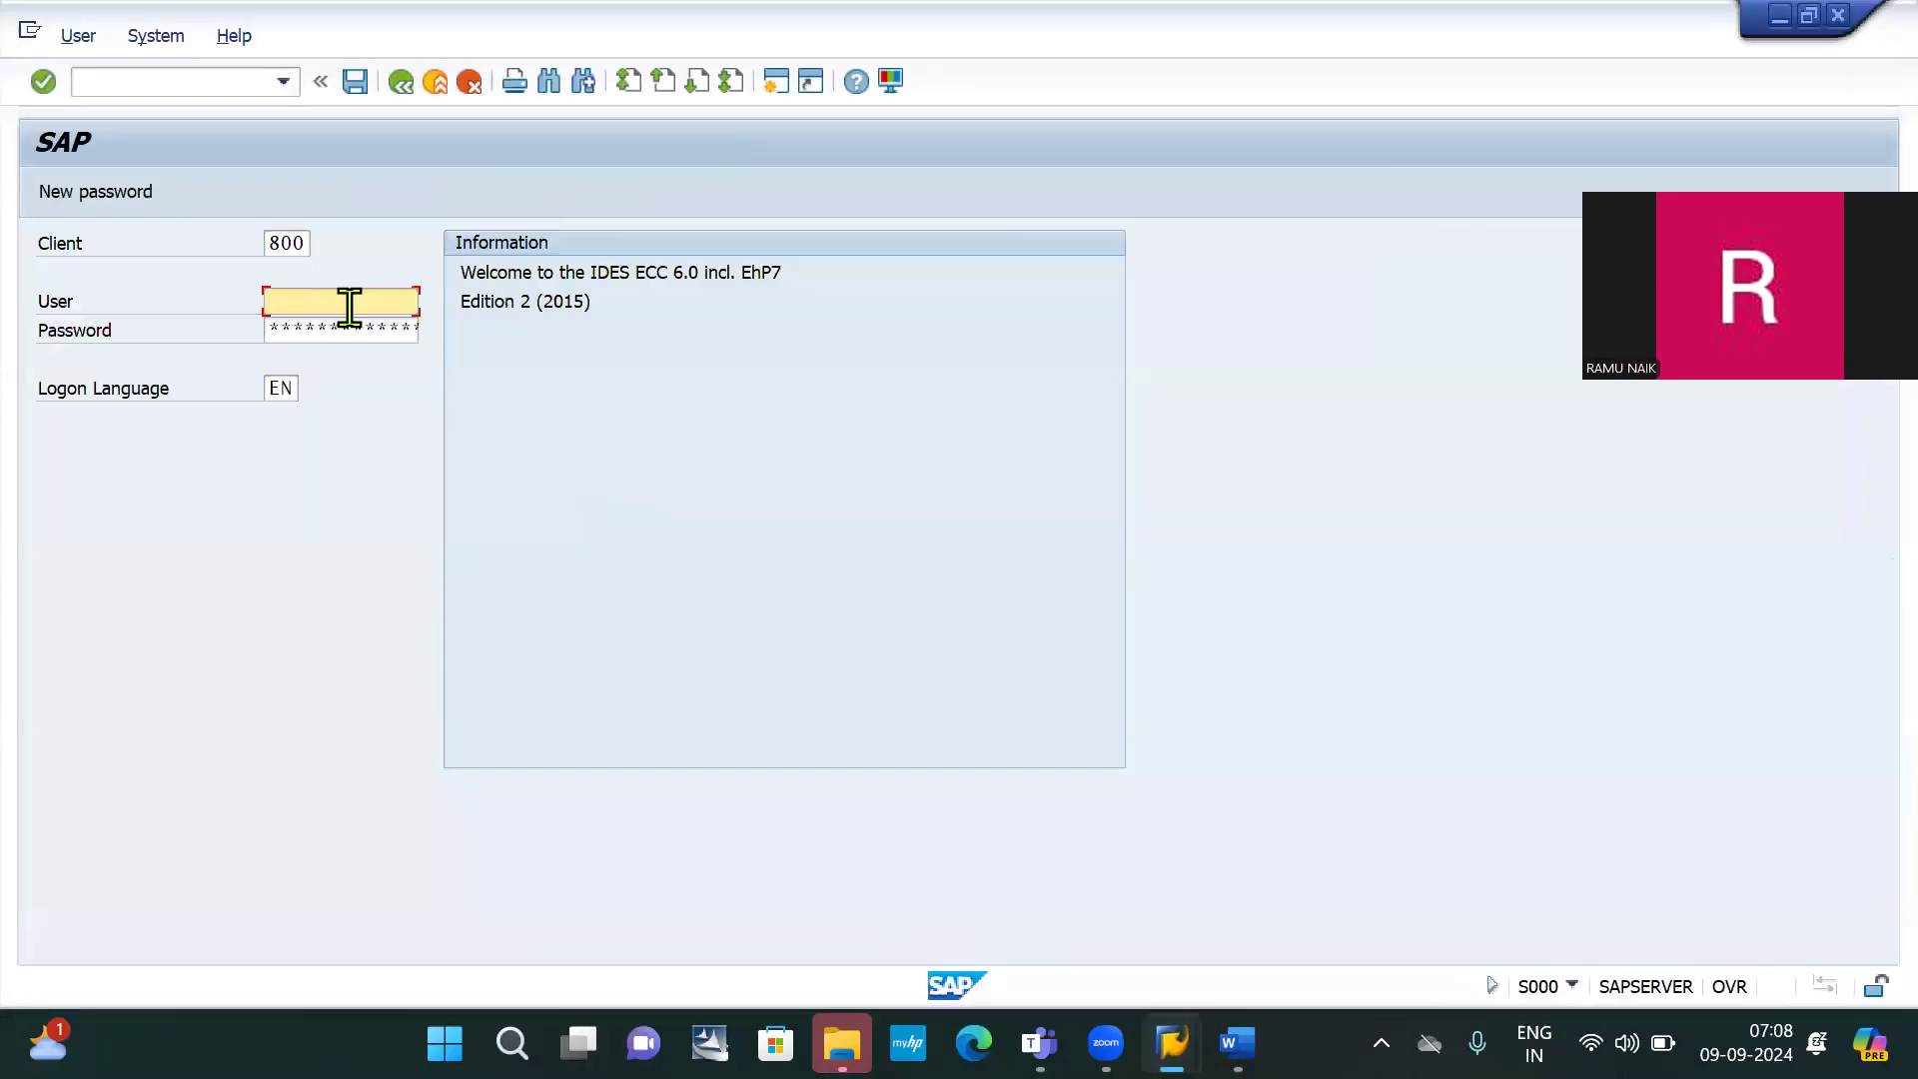
click(348, 307)
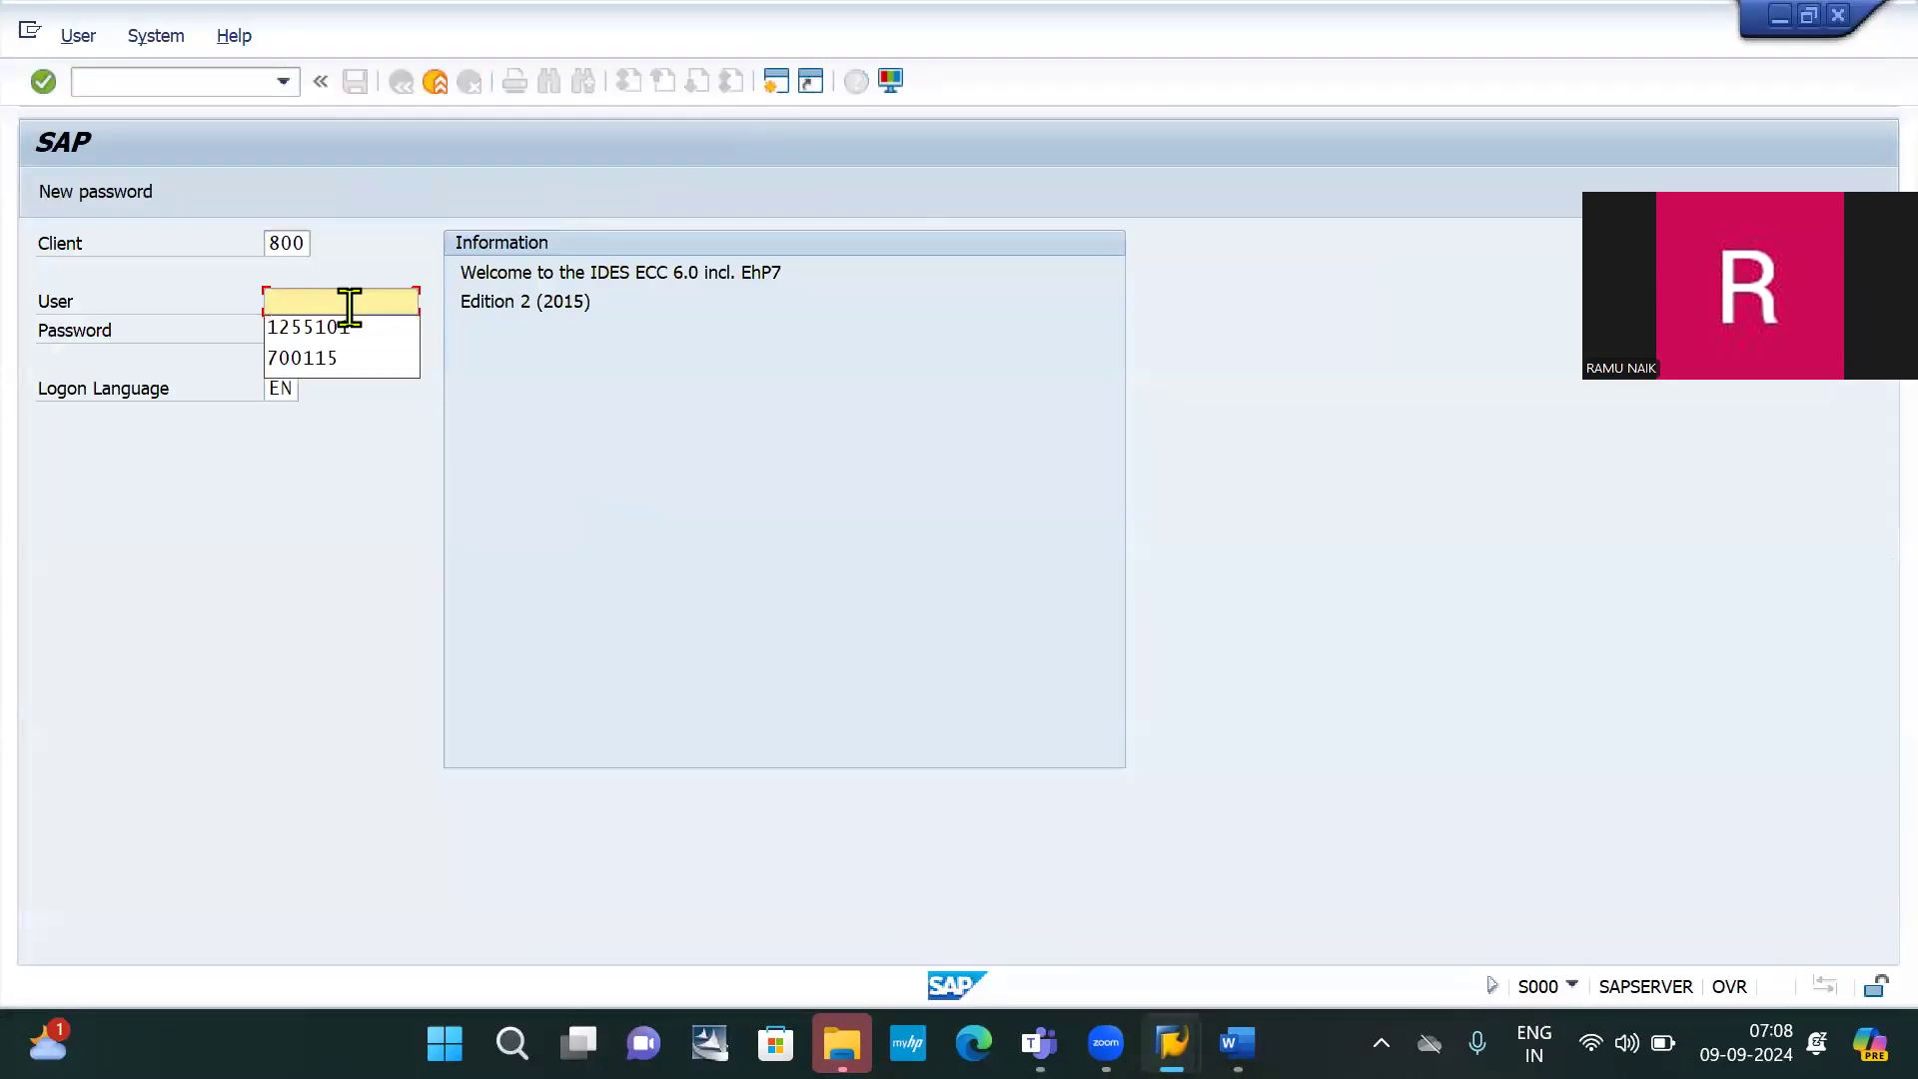
key(Down)
key(Return)
key(Tab)
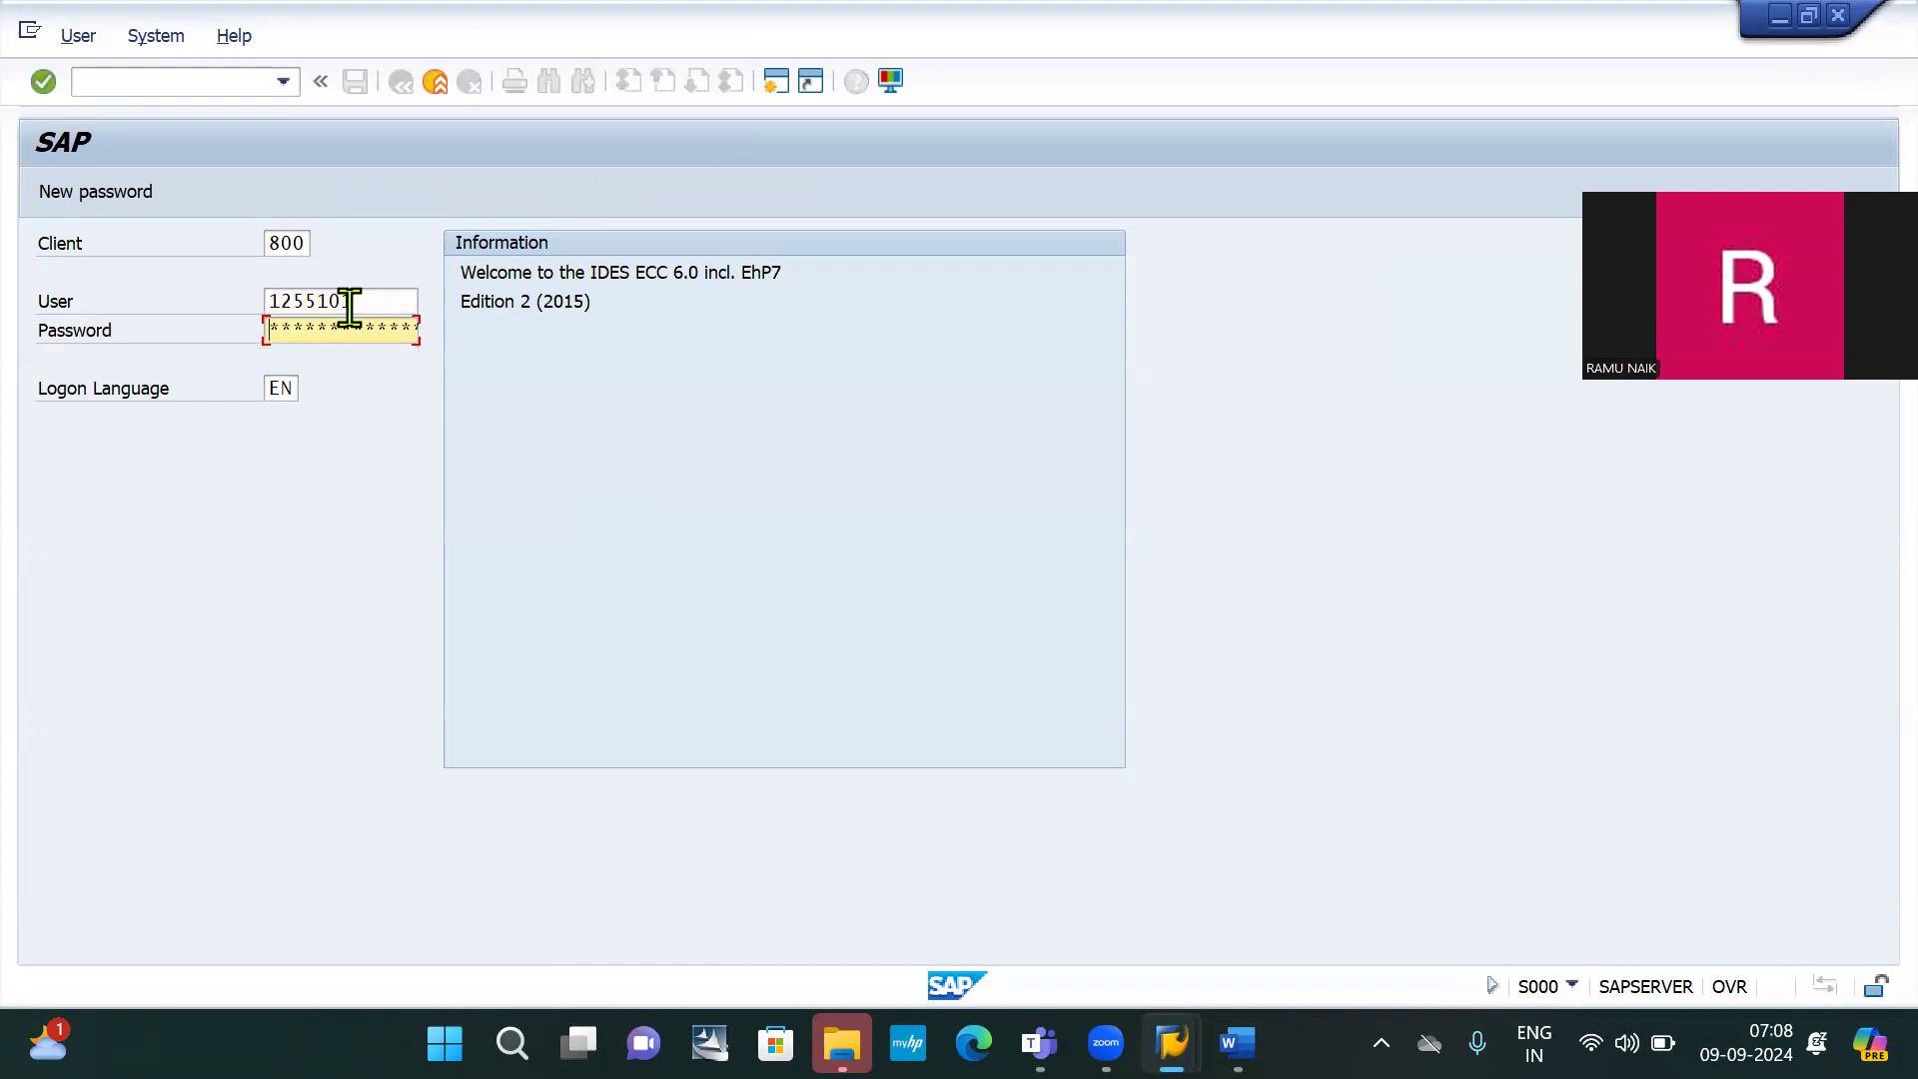
key(Return)
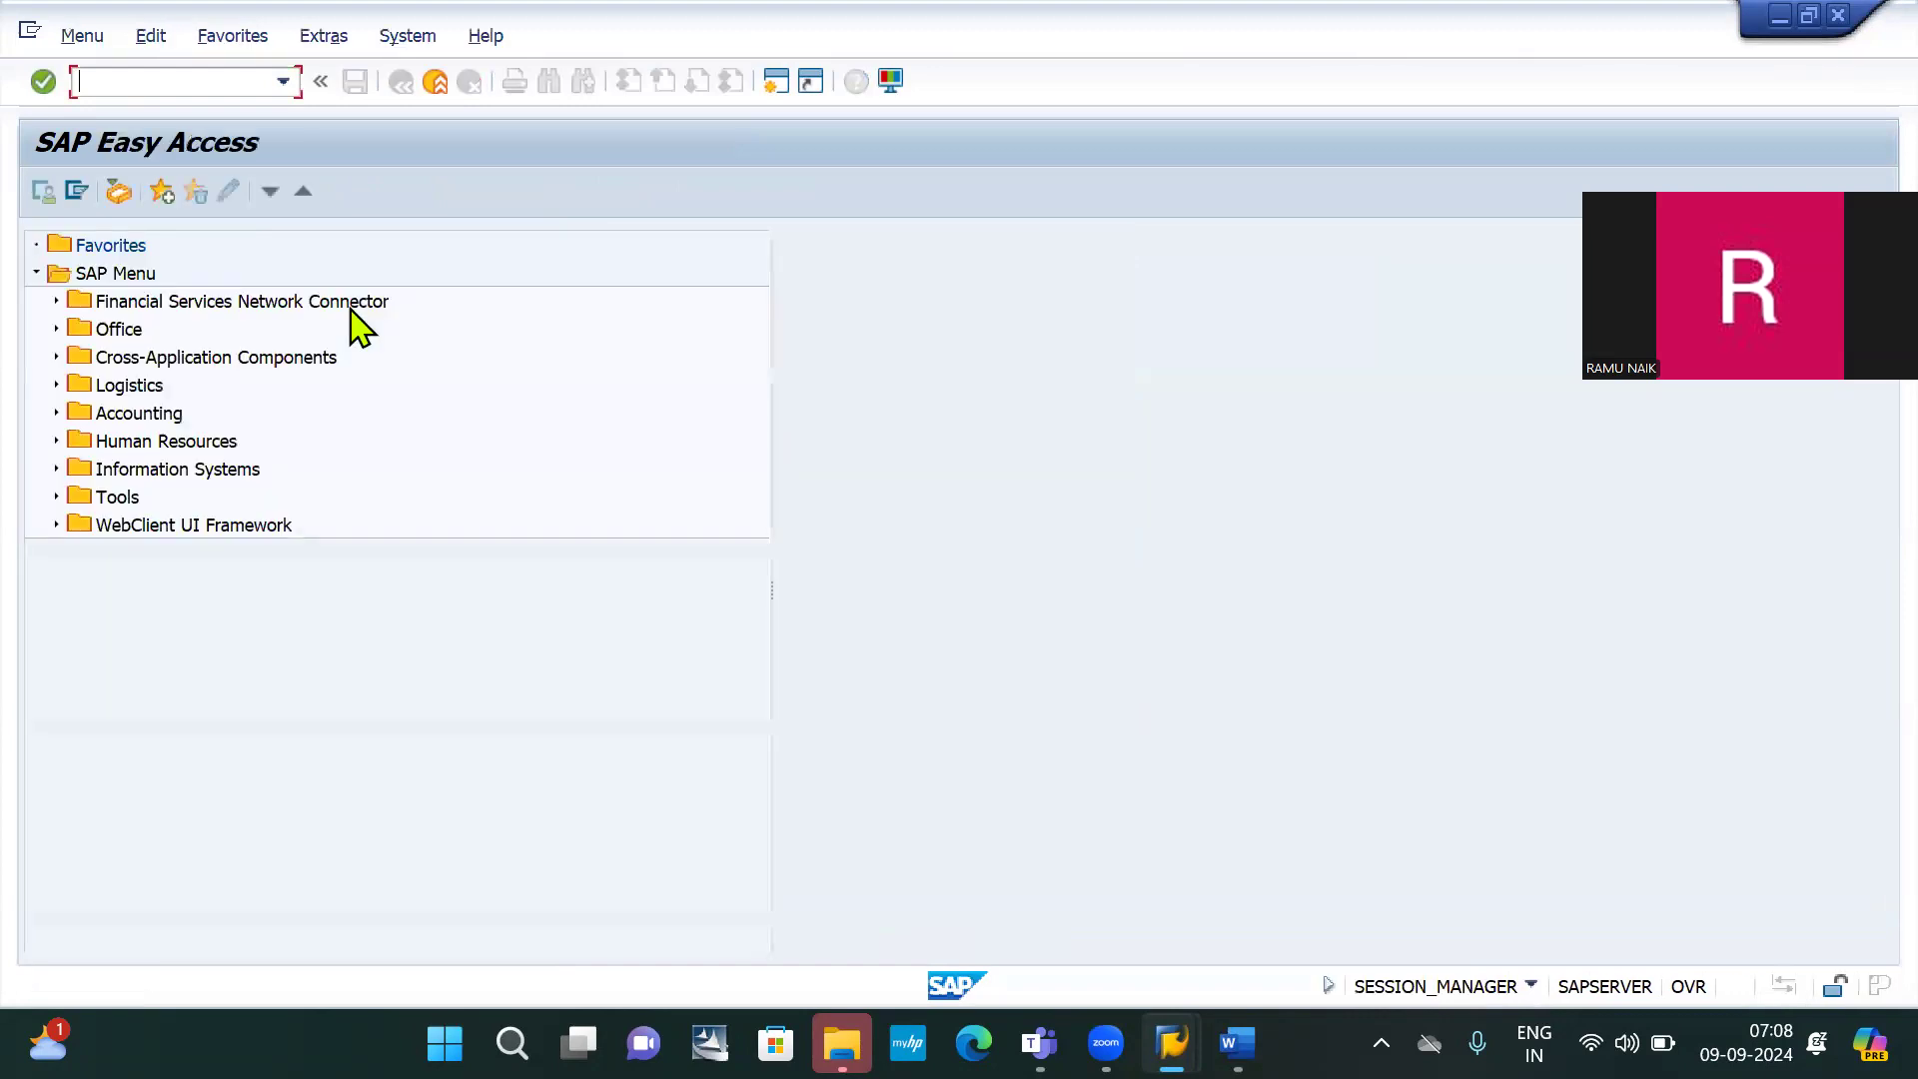
Run transaction OBA7 and scroll through the document types list
text(oba7)
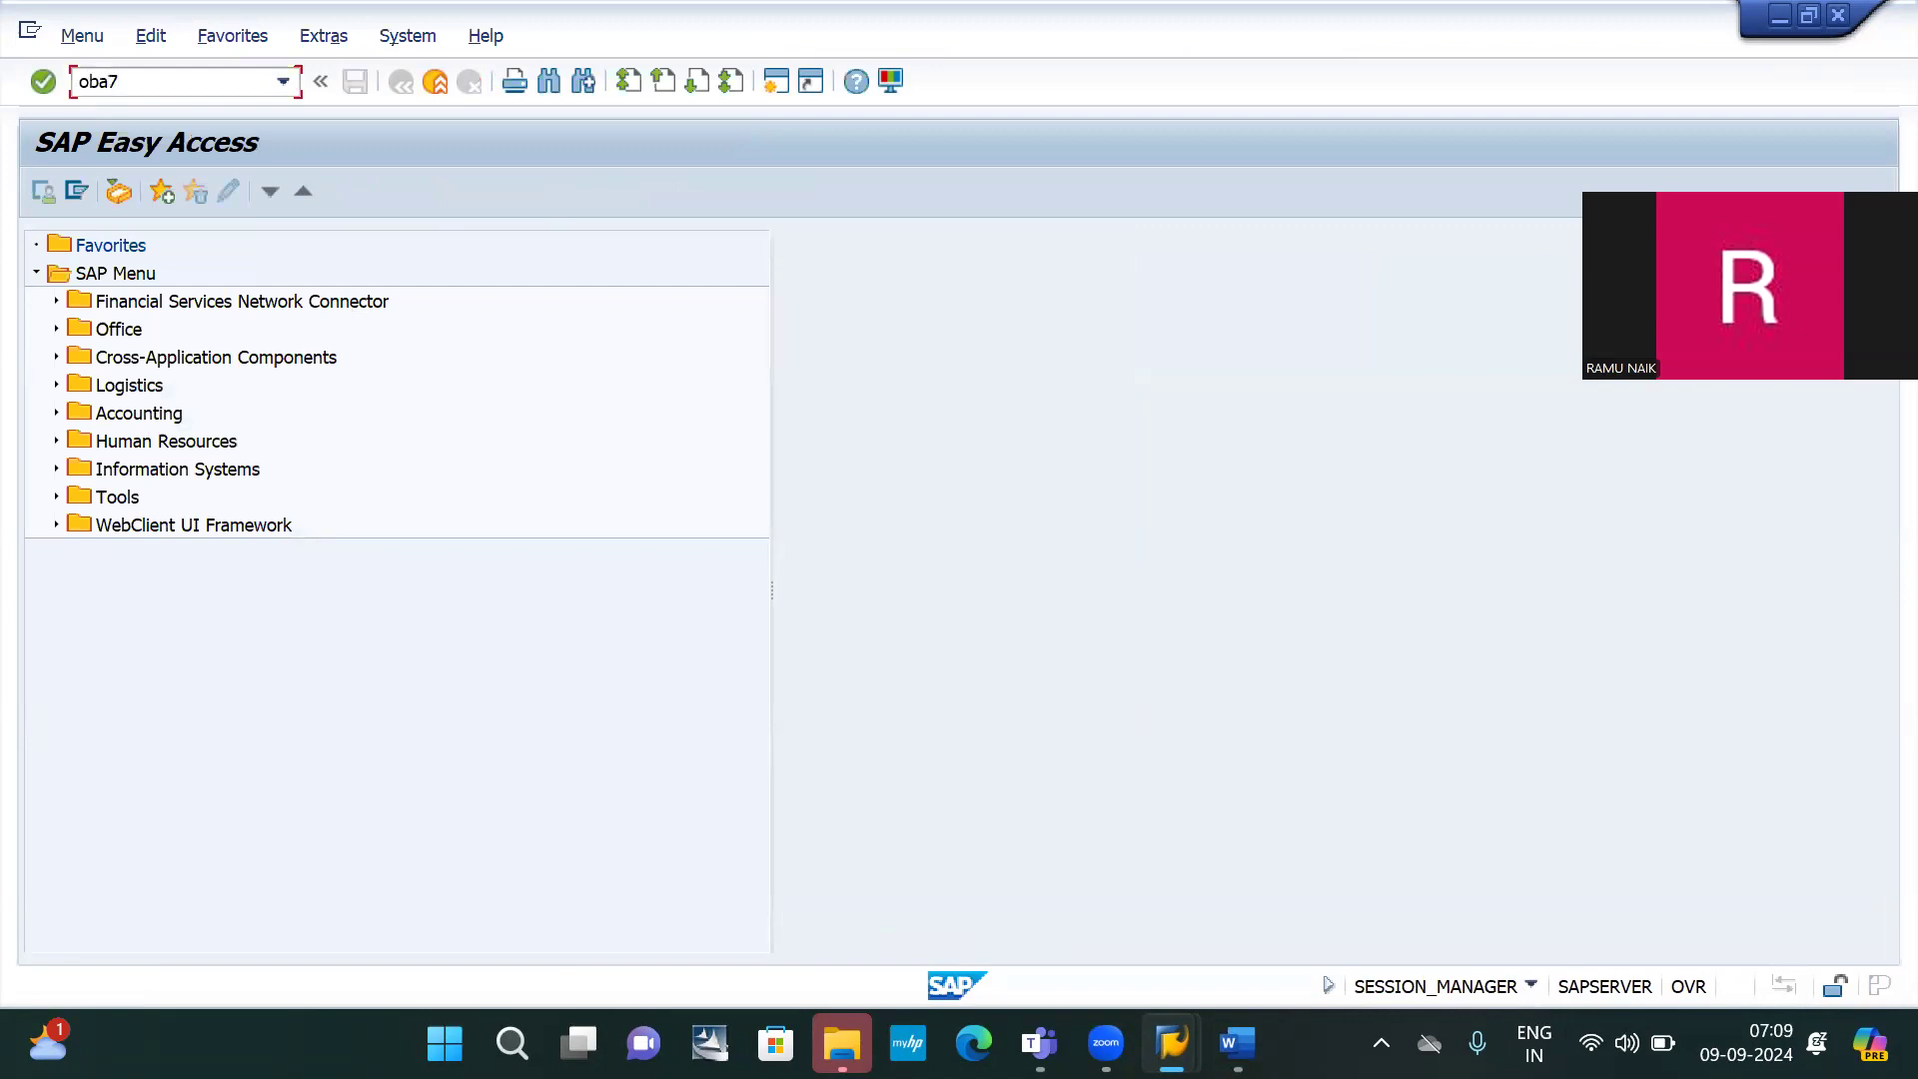
key(Return)
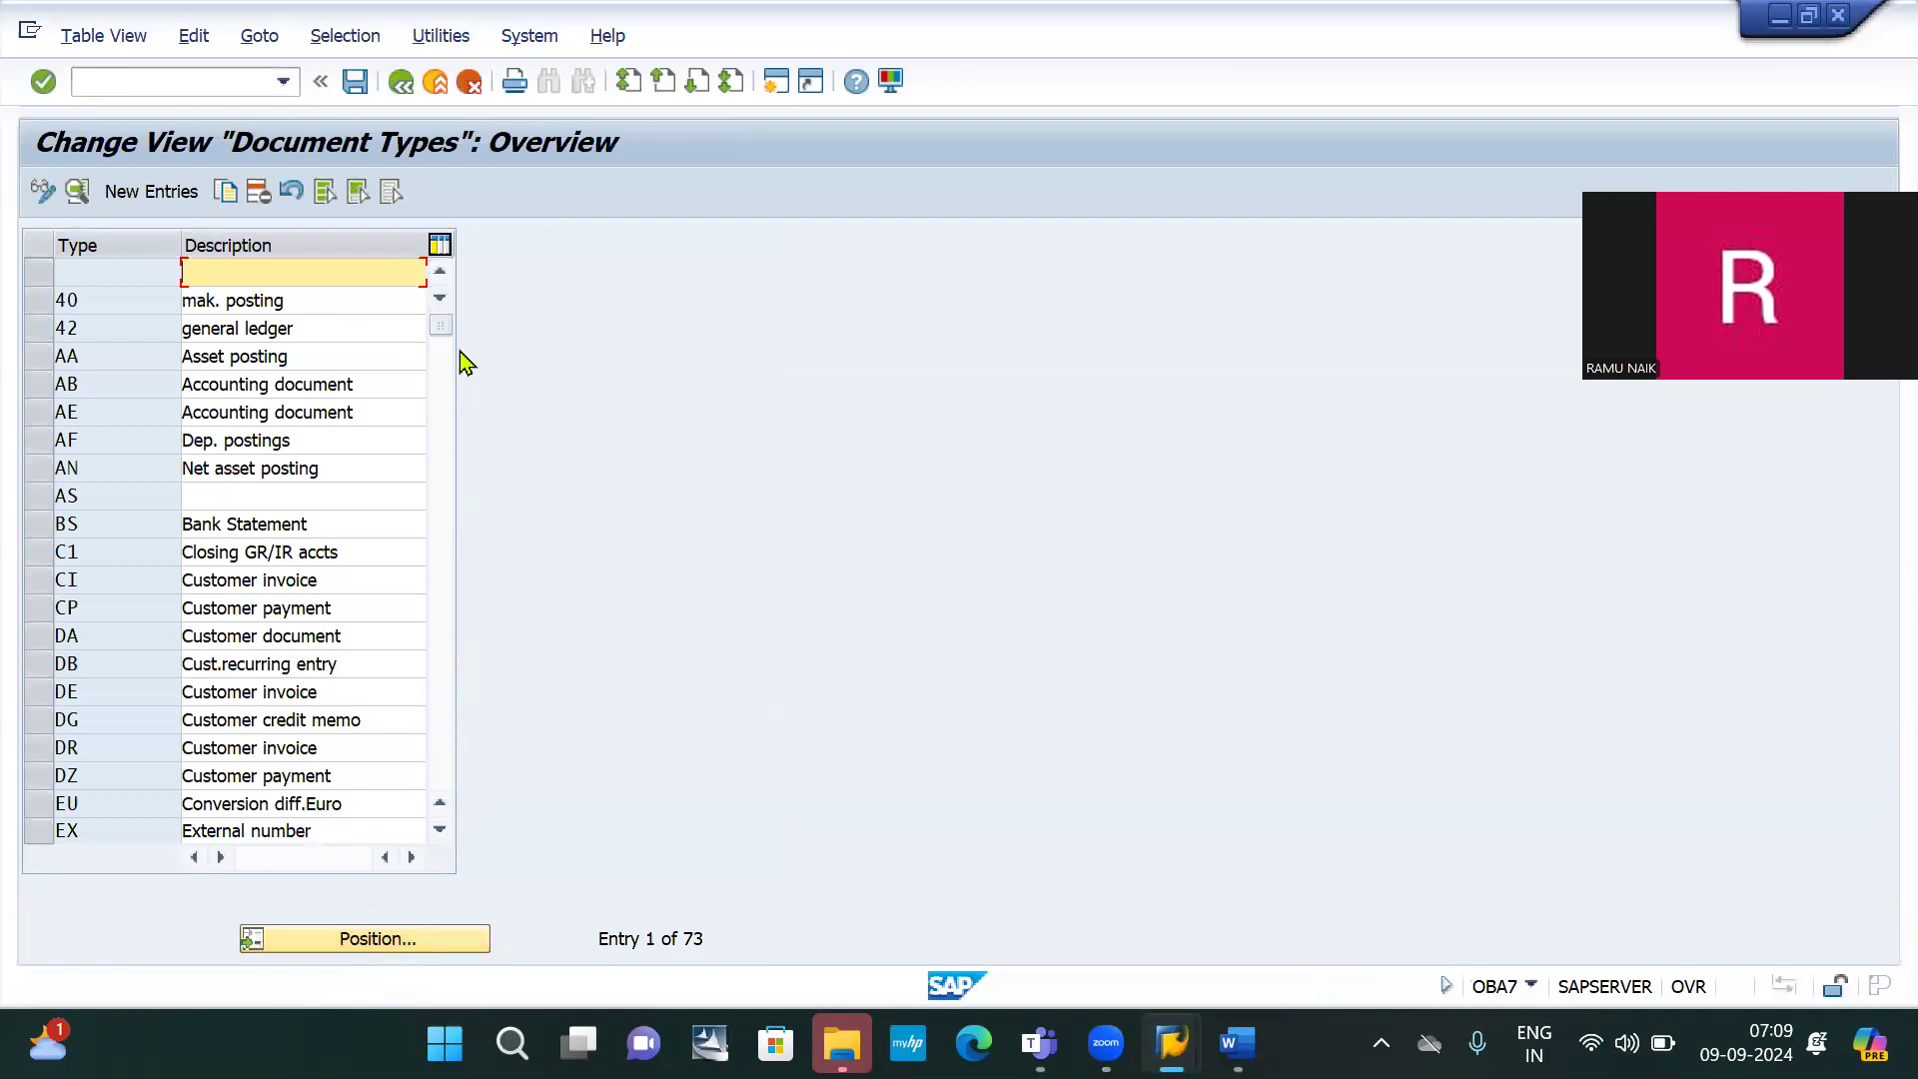
drag(446, 337, 451, 776)
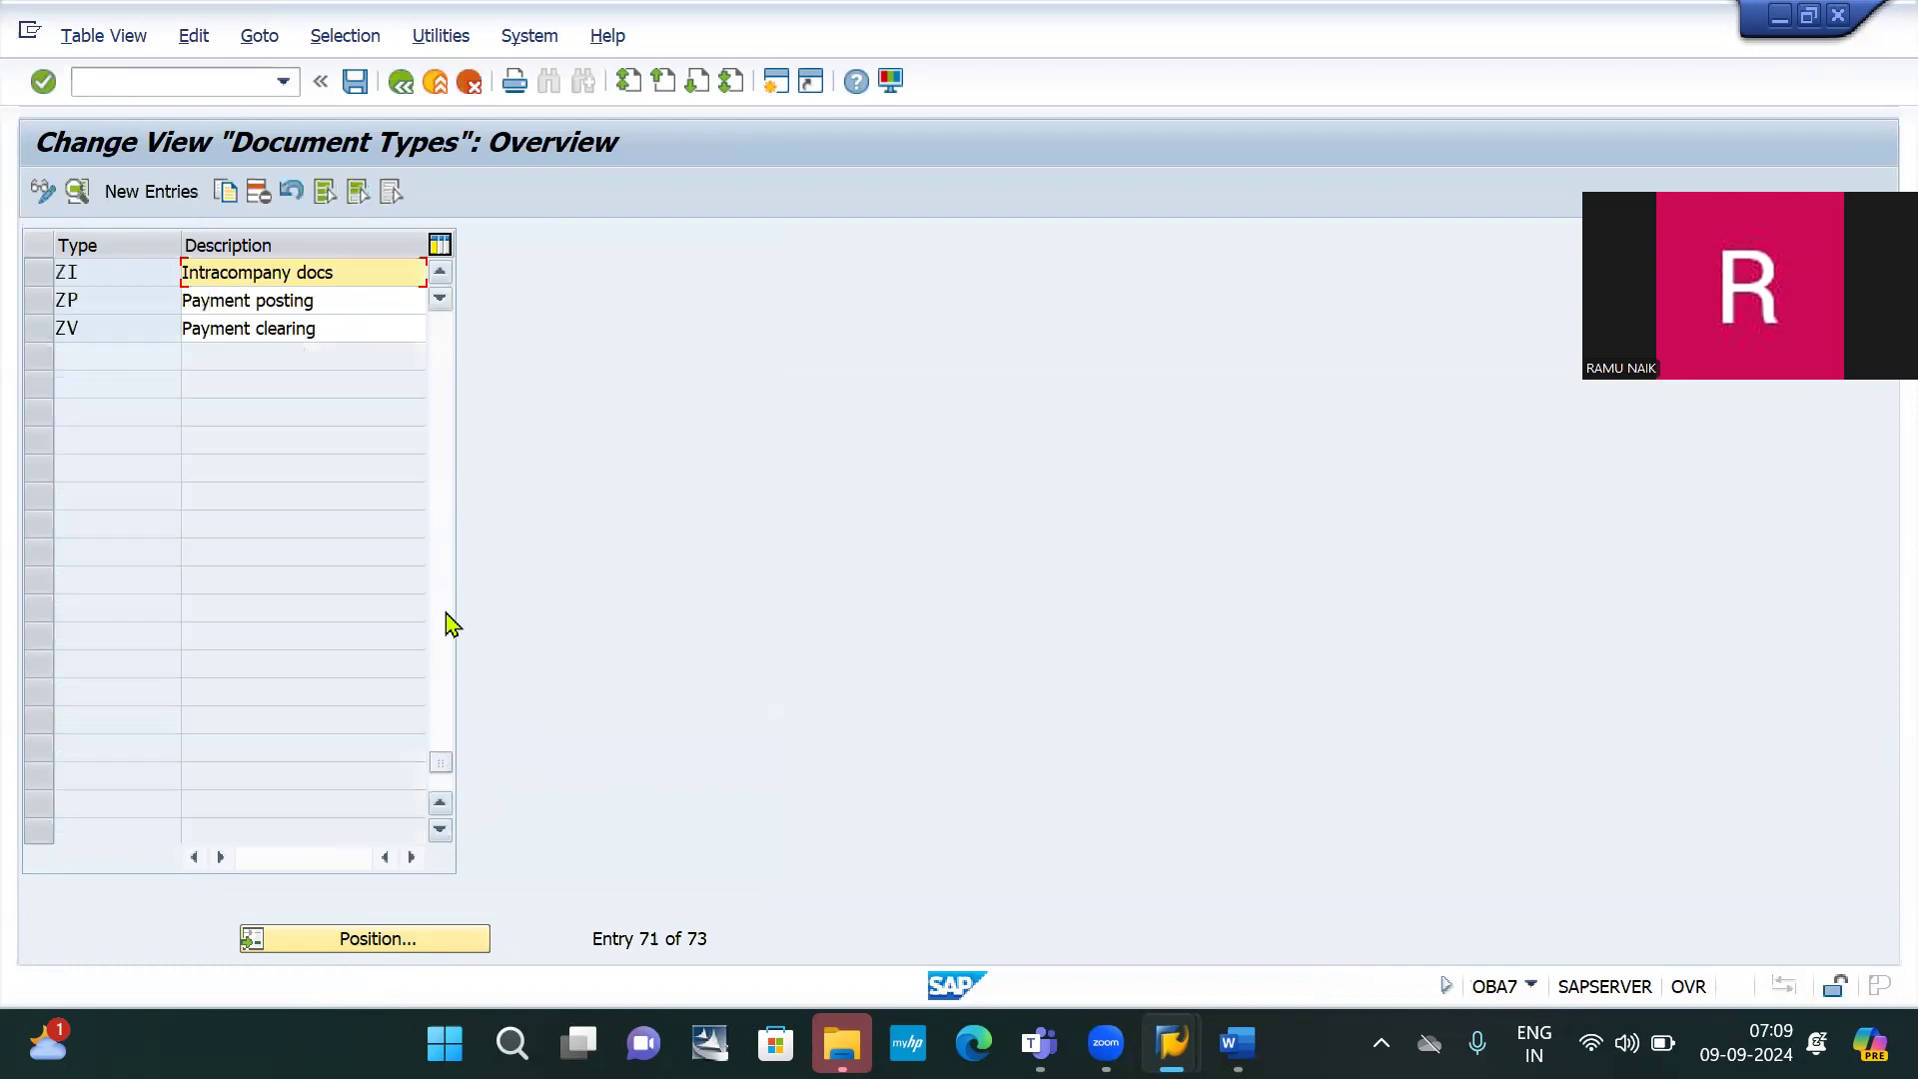
click(440, 378)
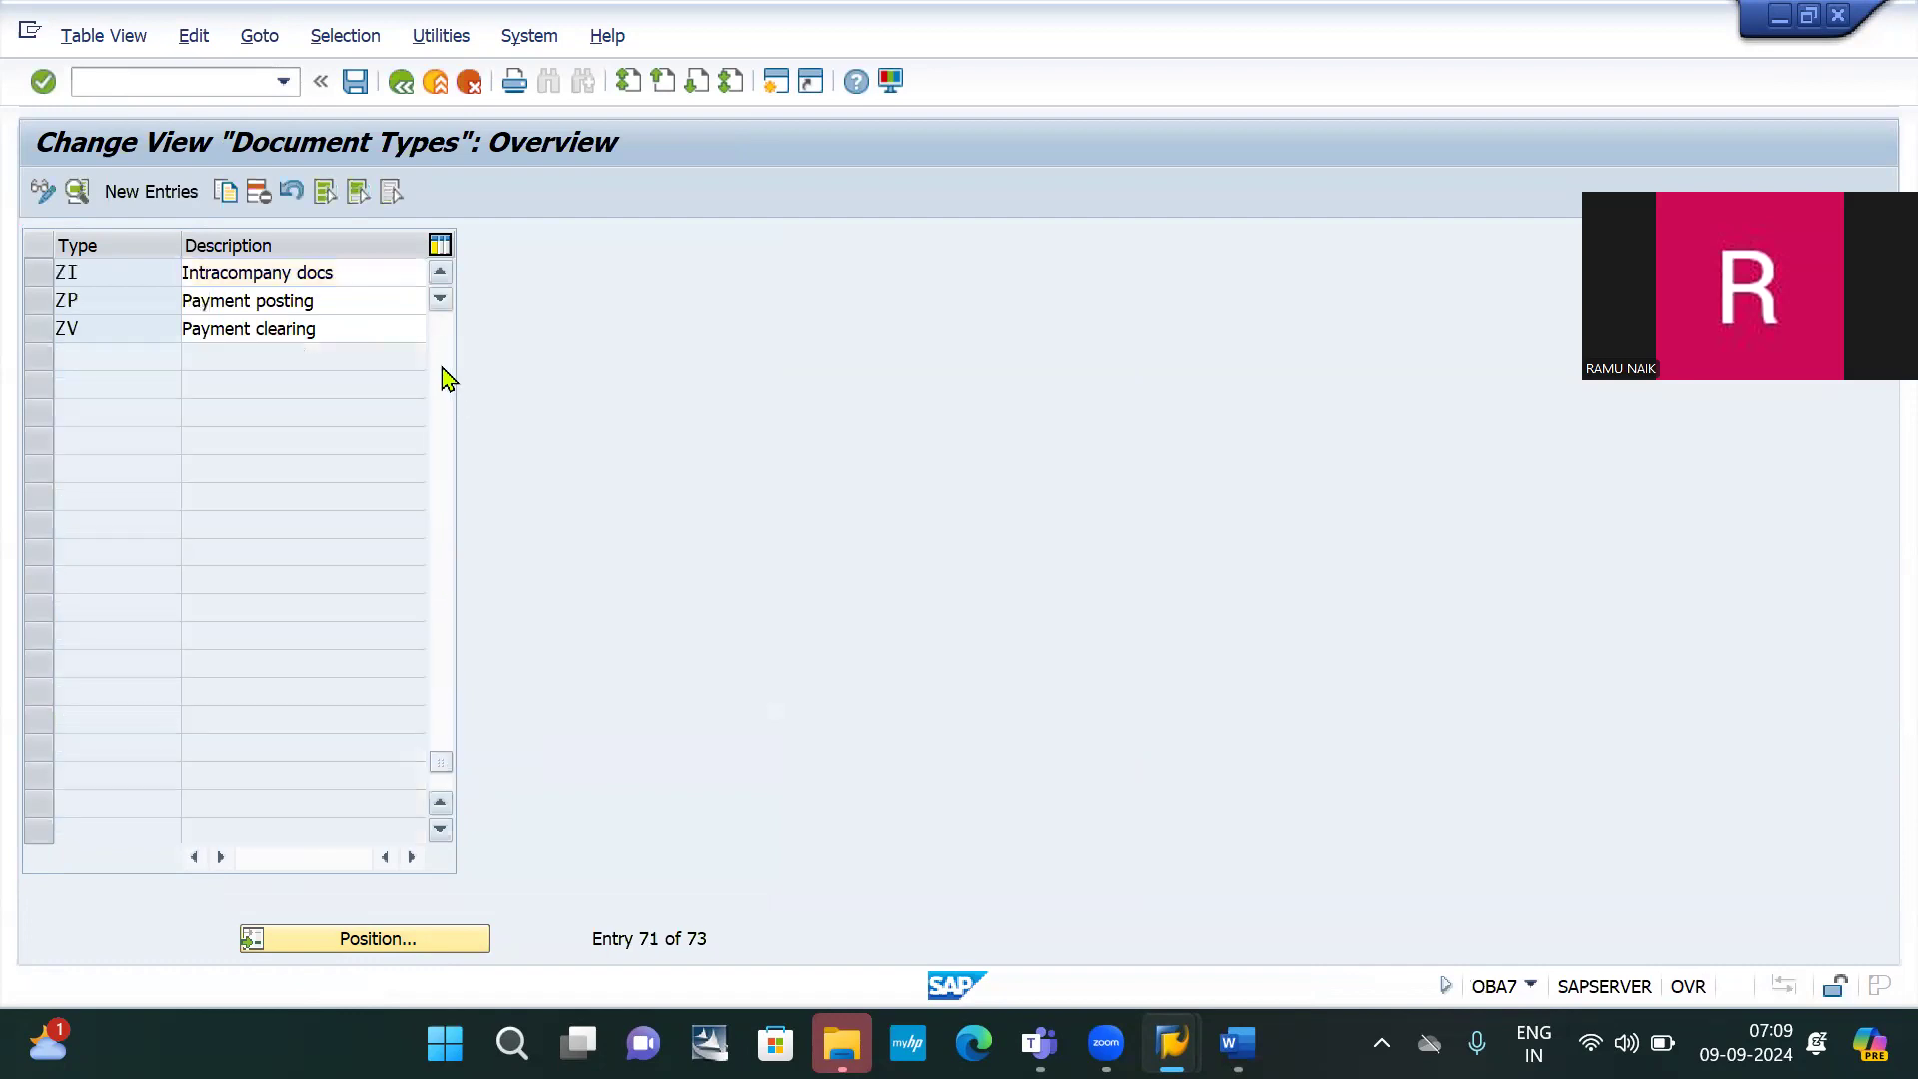
click(444, 378)
click(438, 727)
click(438, 727)
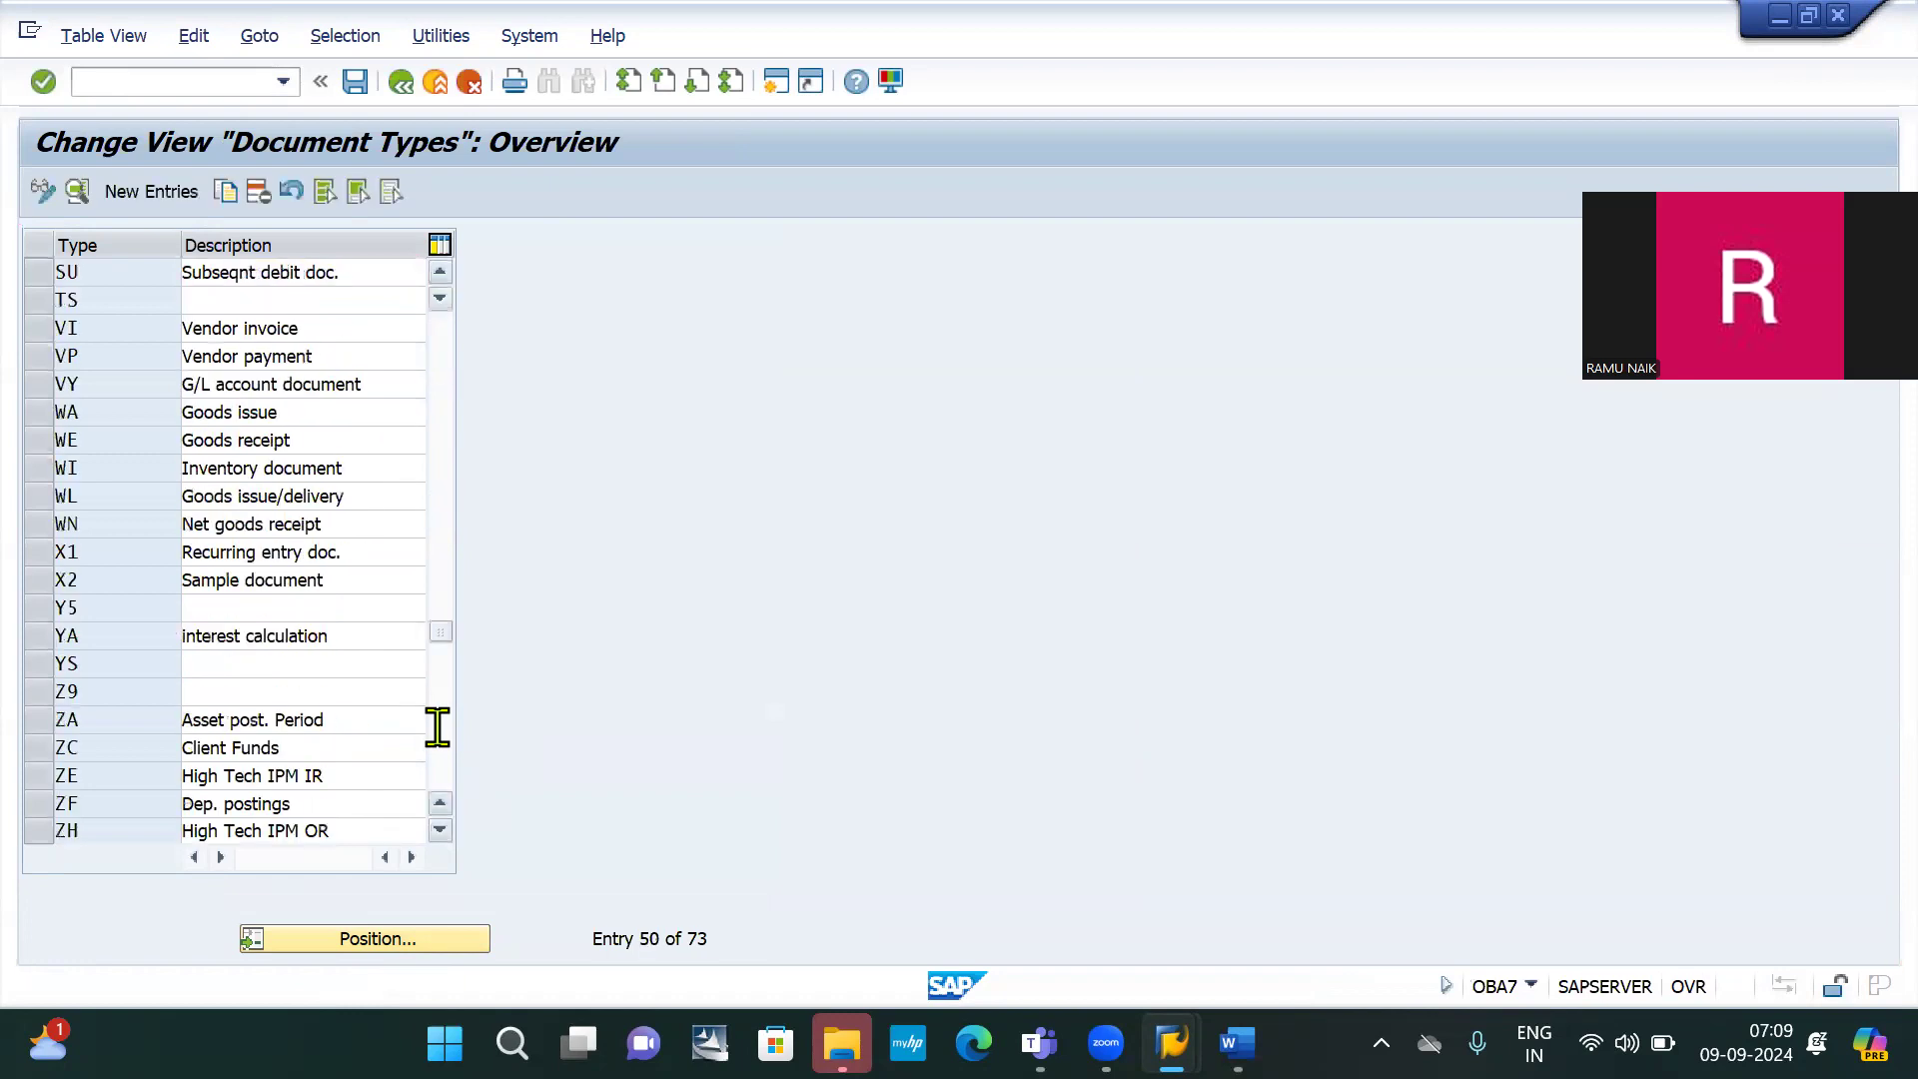
click(437, 727)
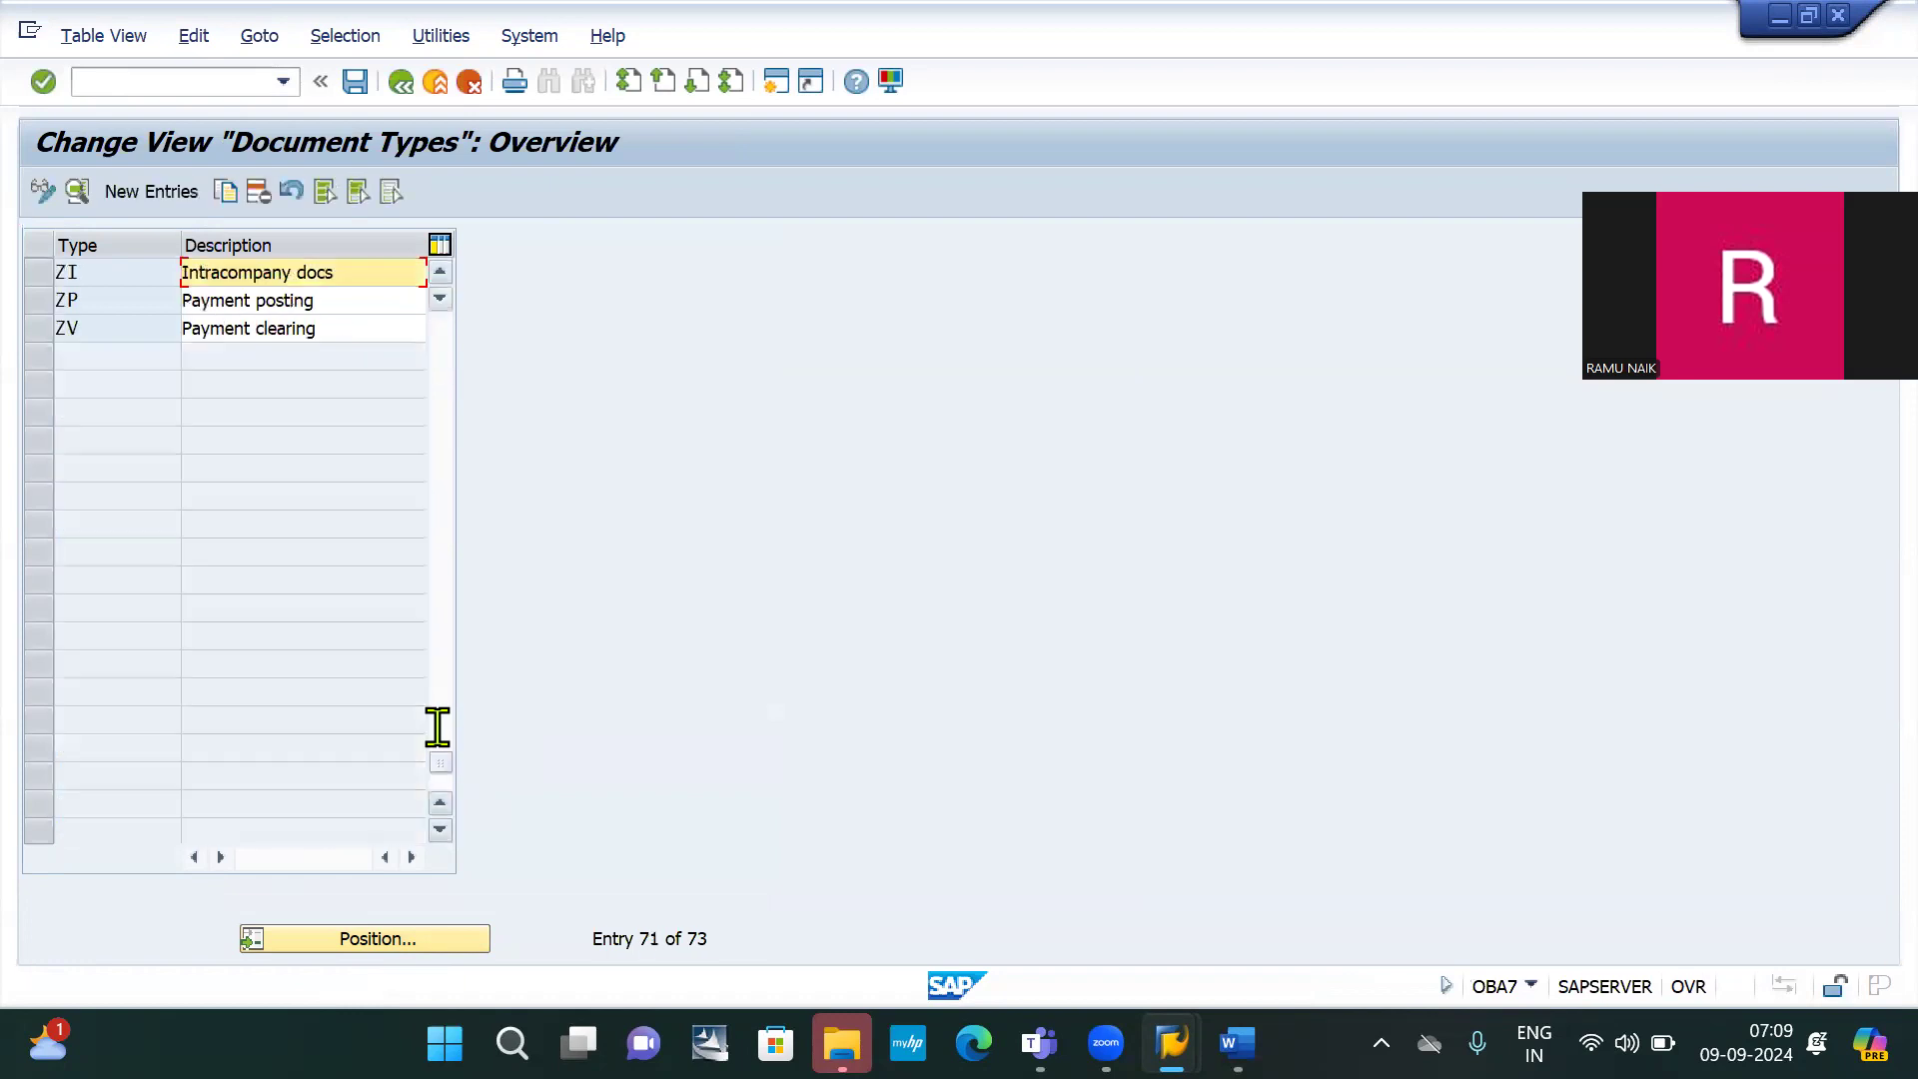
click(435, 489)
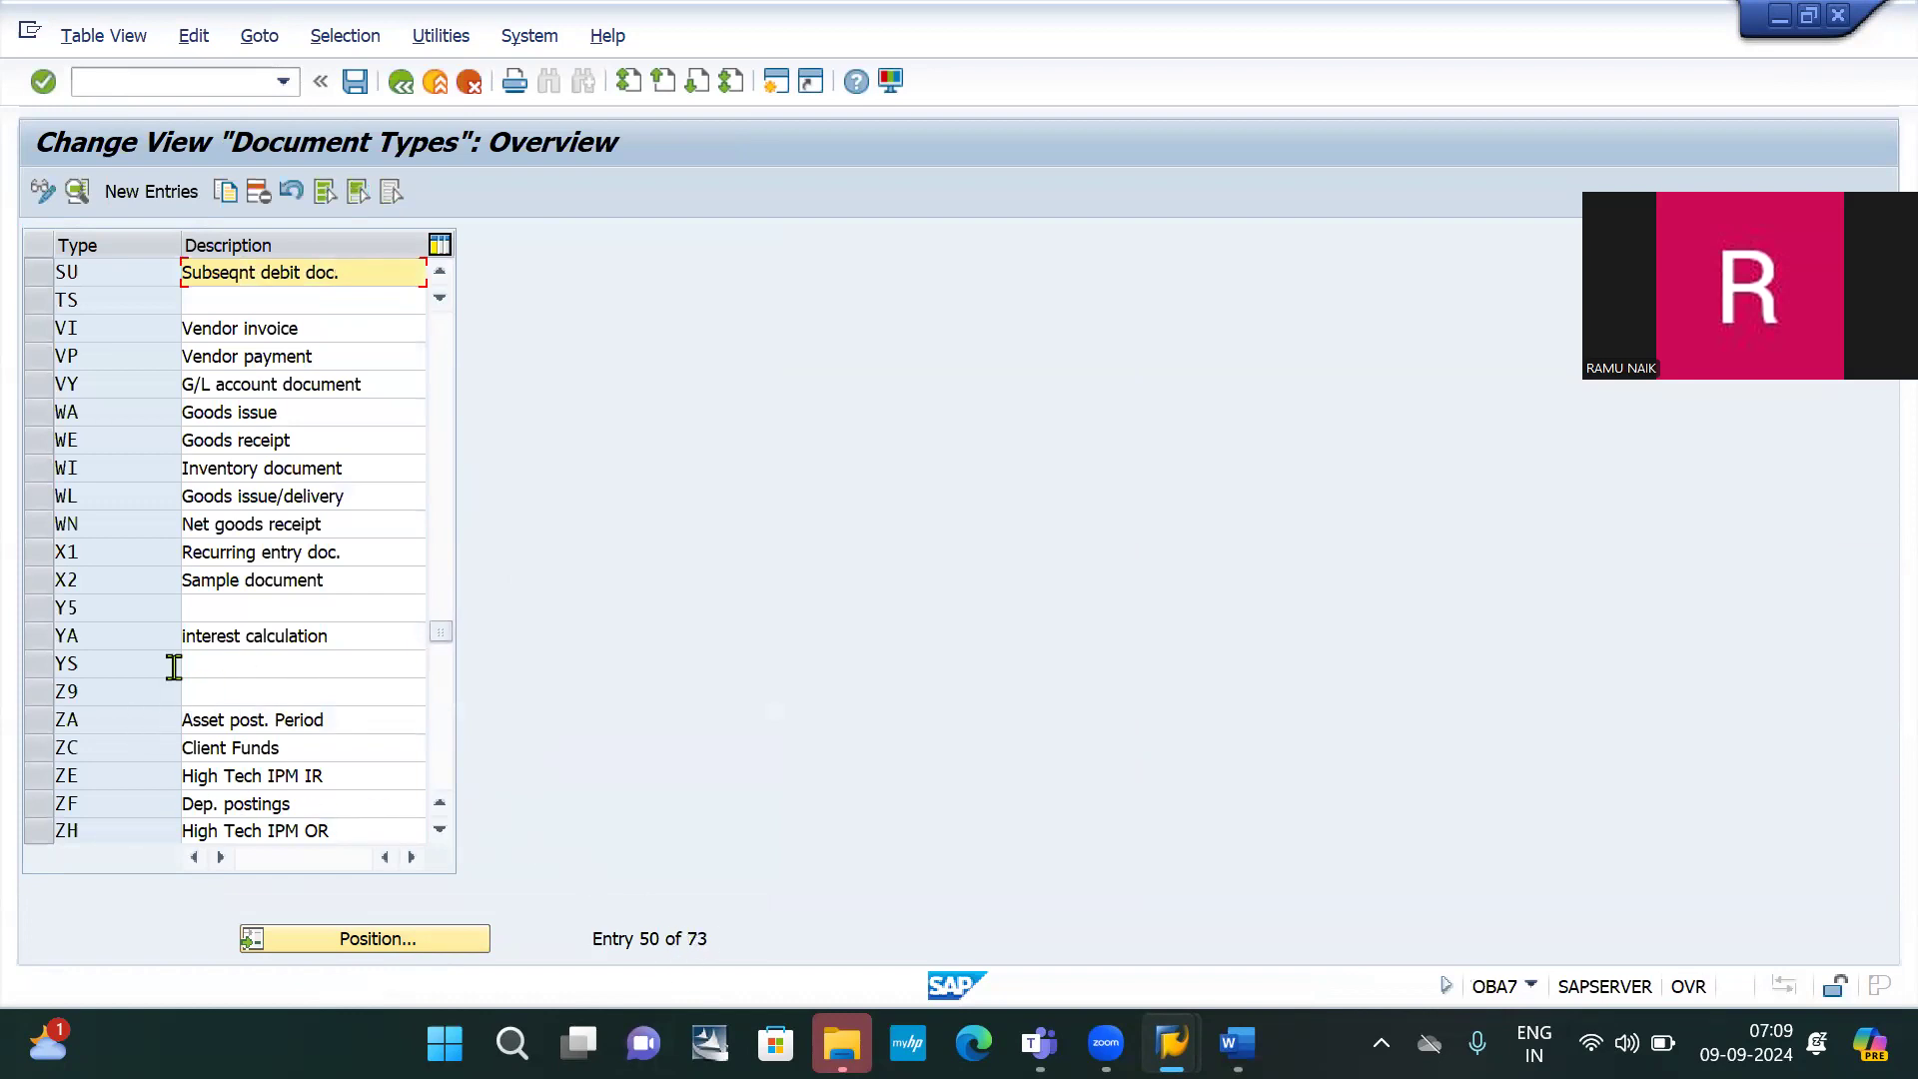
Open document type X1 and go to its number range 91 in FBN1
click(37, 553)
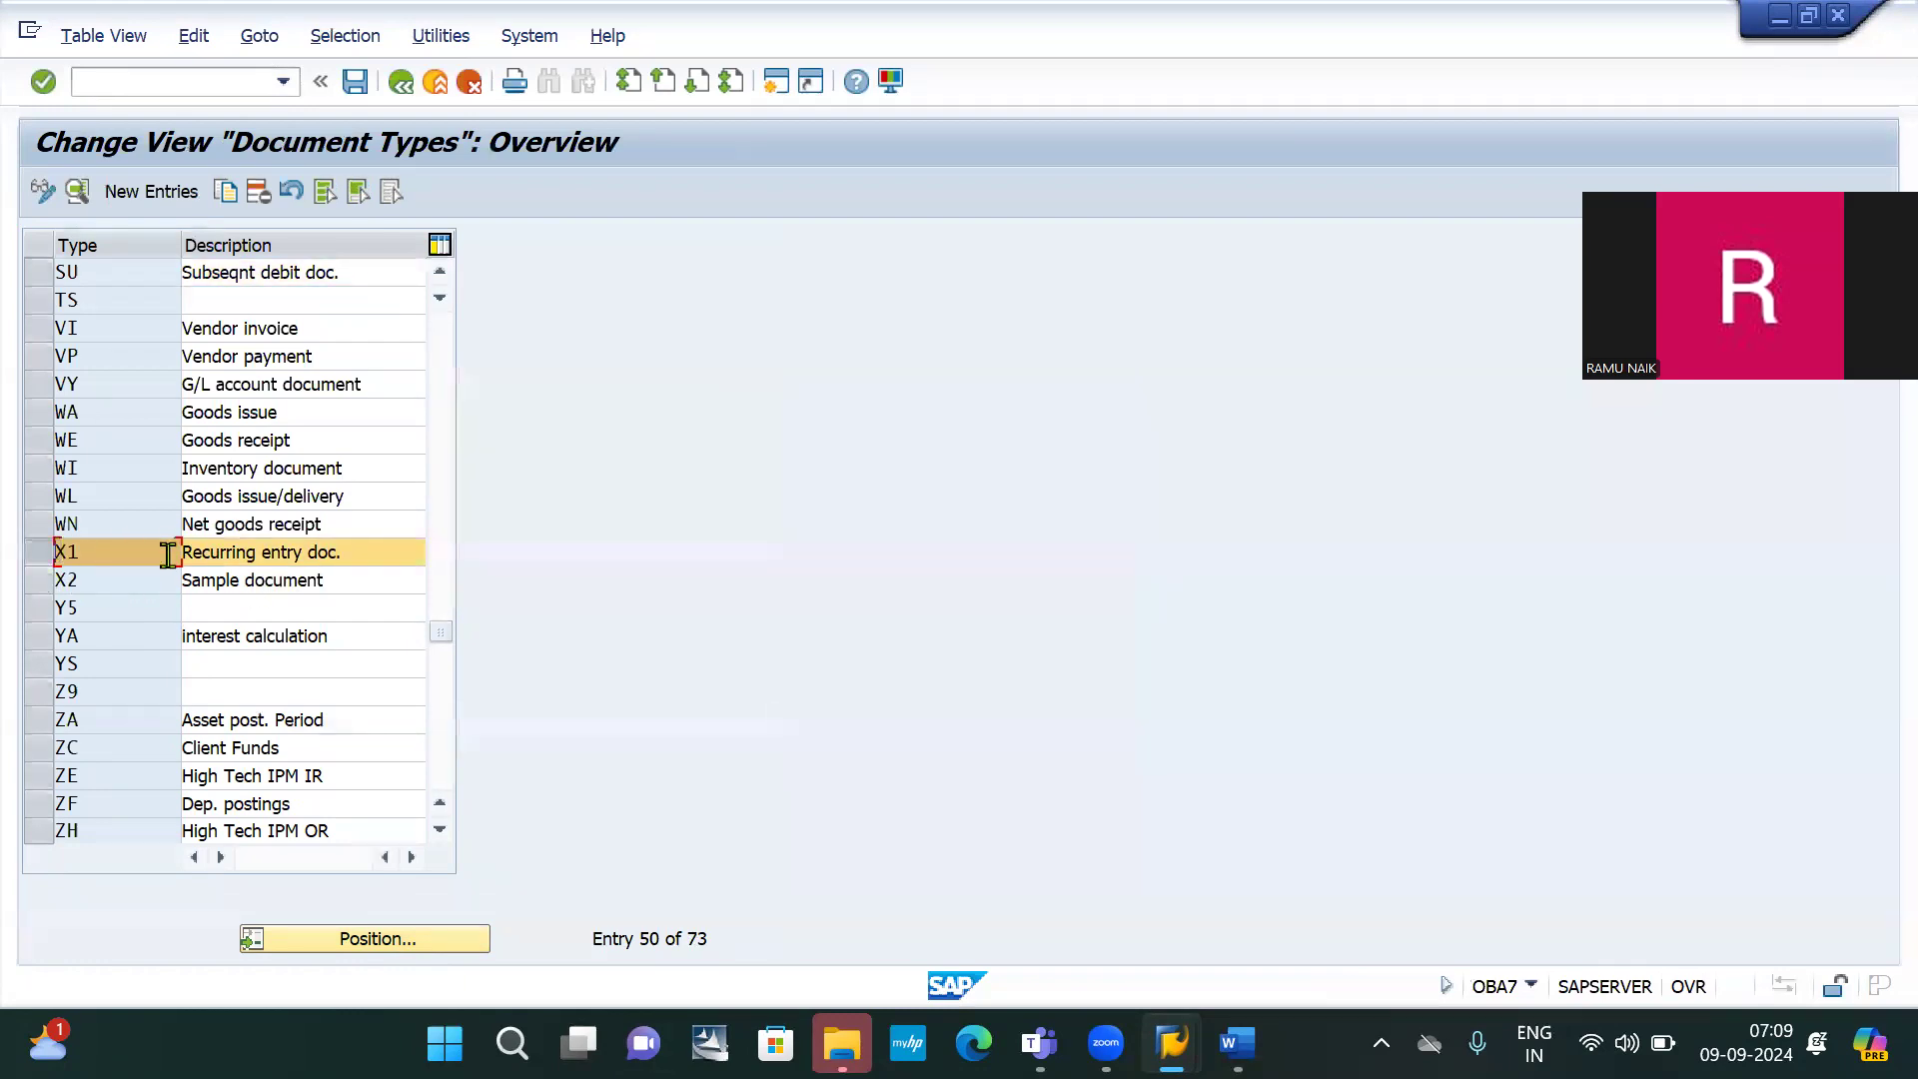
double_click(108, 553)
click(623, 340)
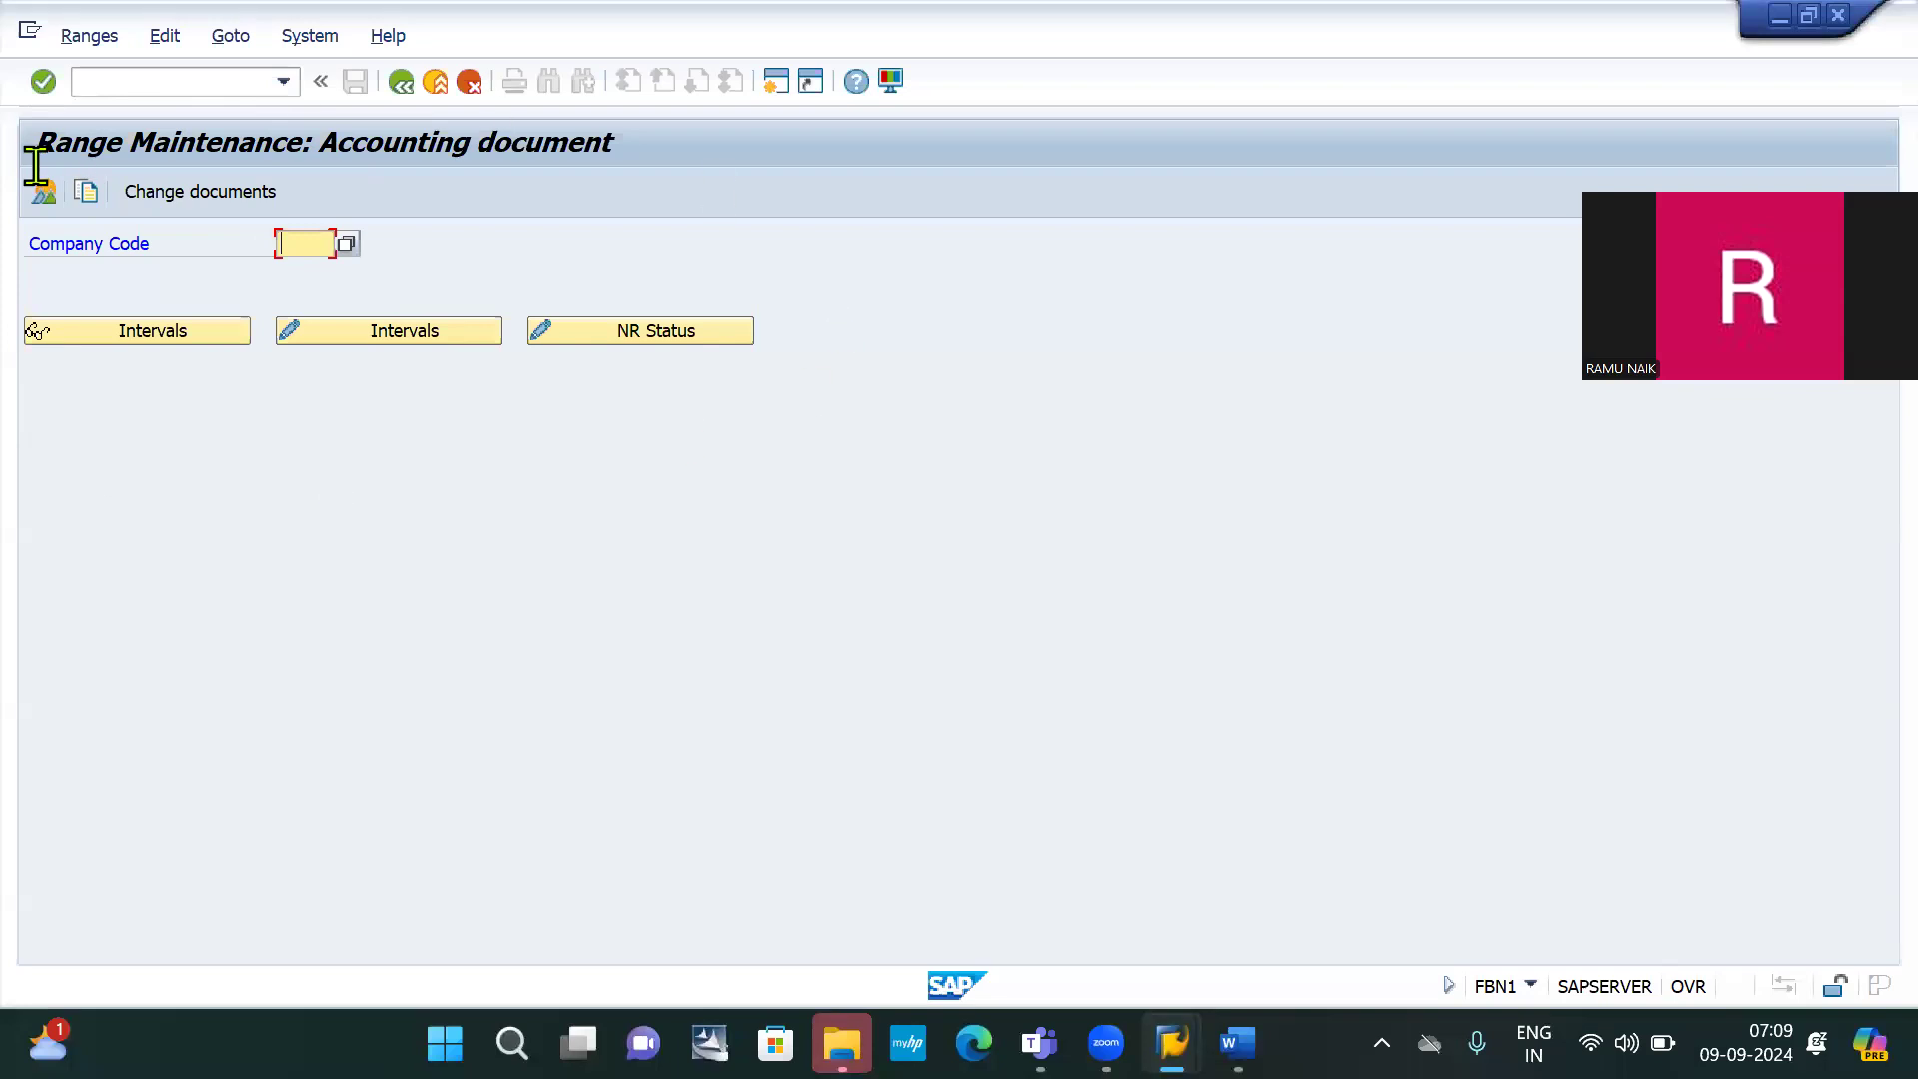
Reopen FBN1 and open the IB10 accounting document number range intervals for editing
click(152, 79)
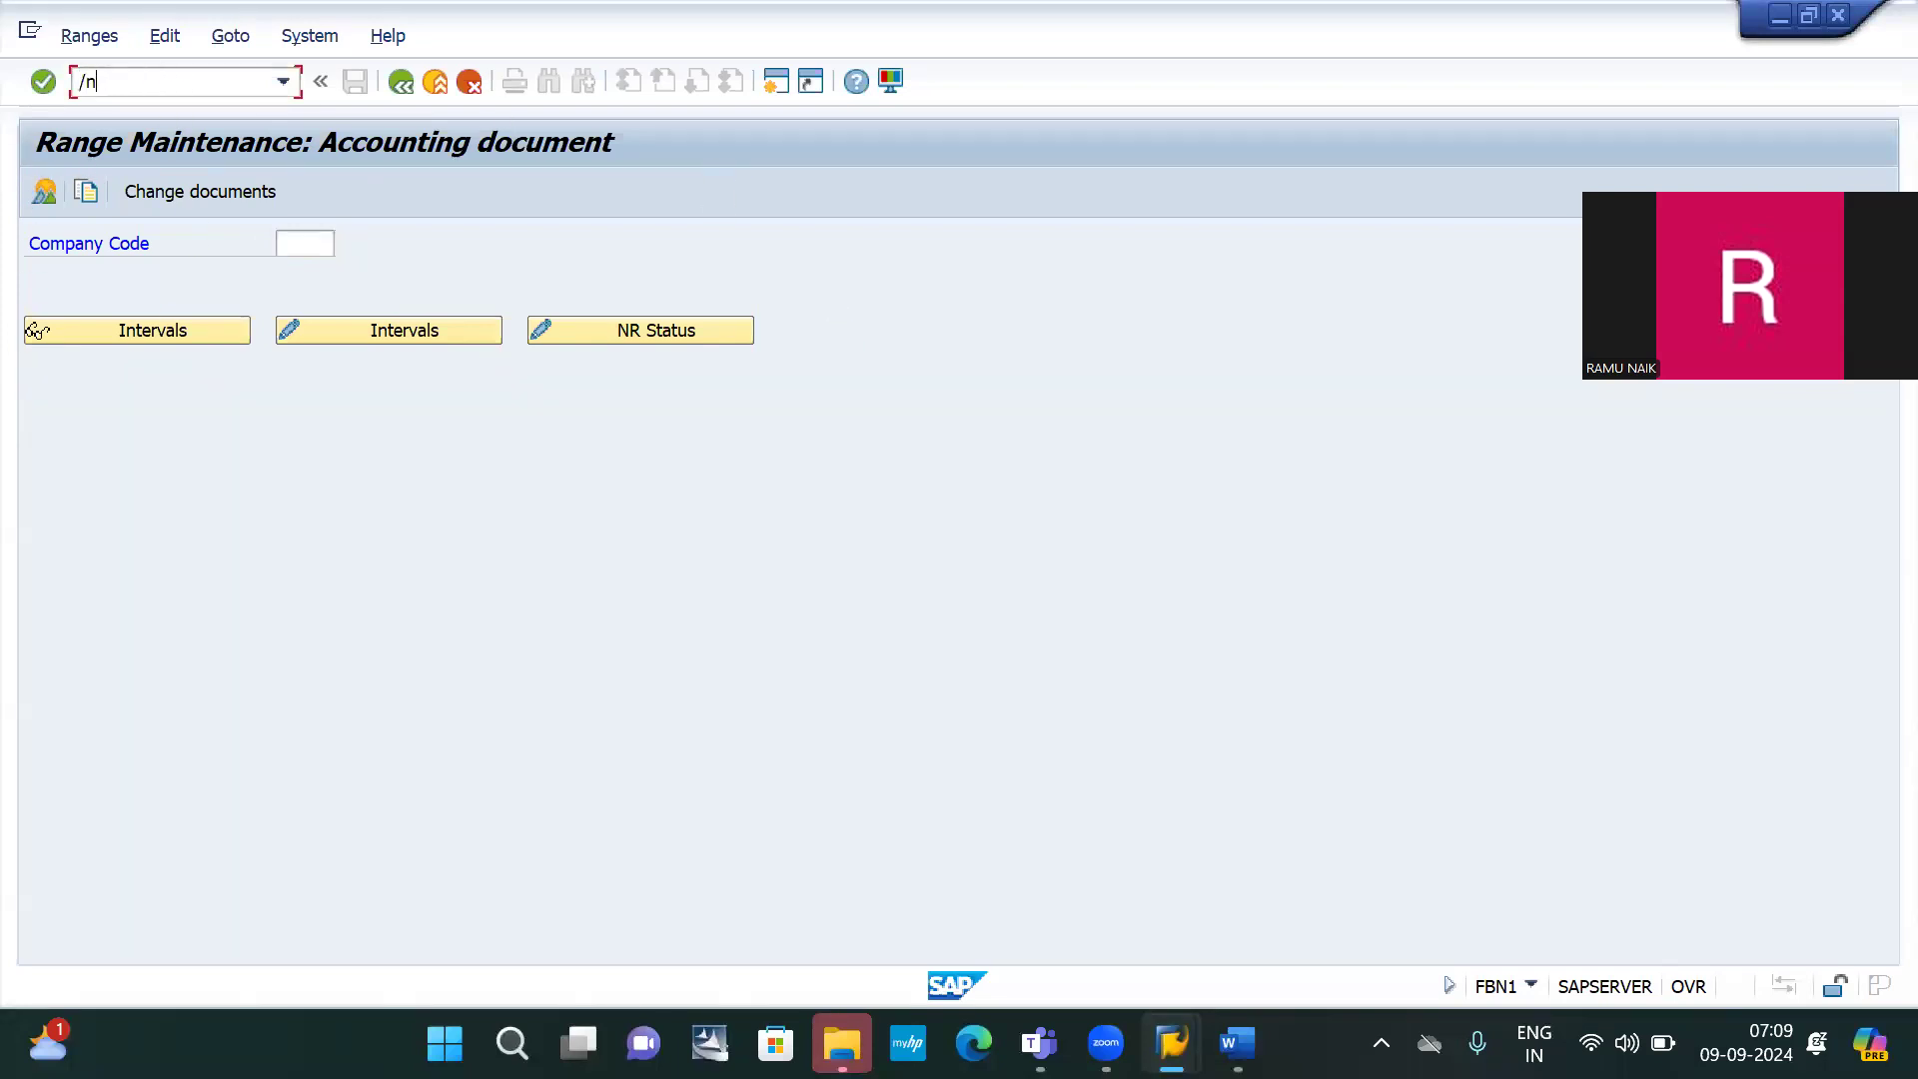
key(Return)
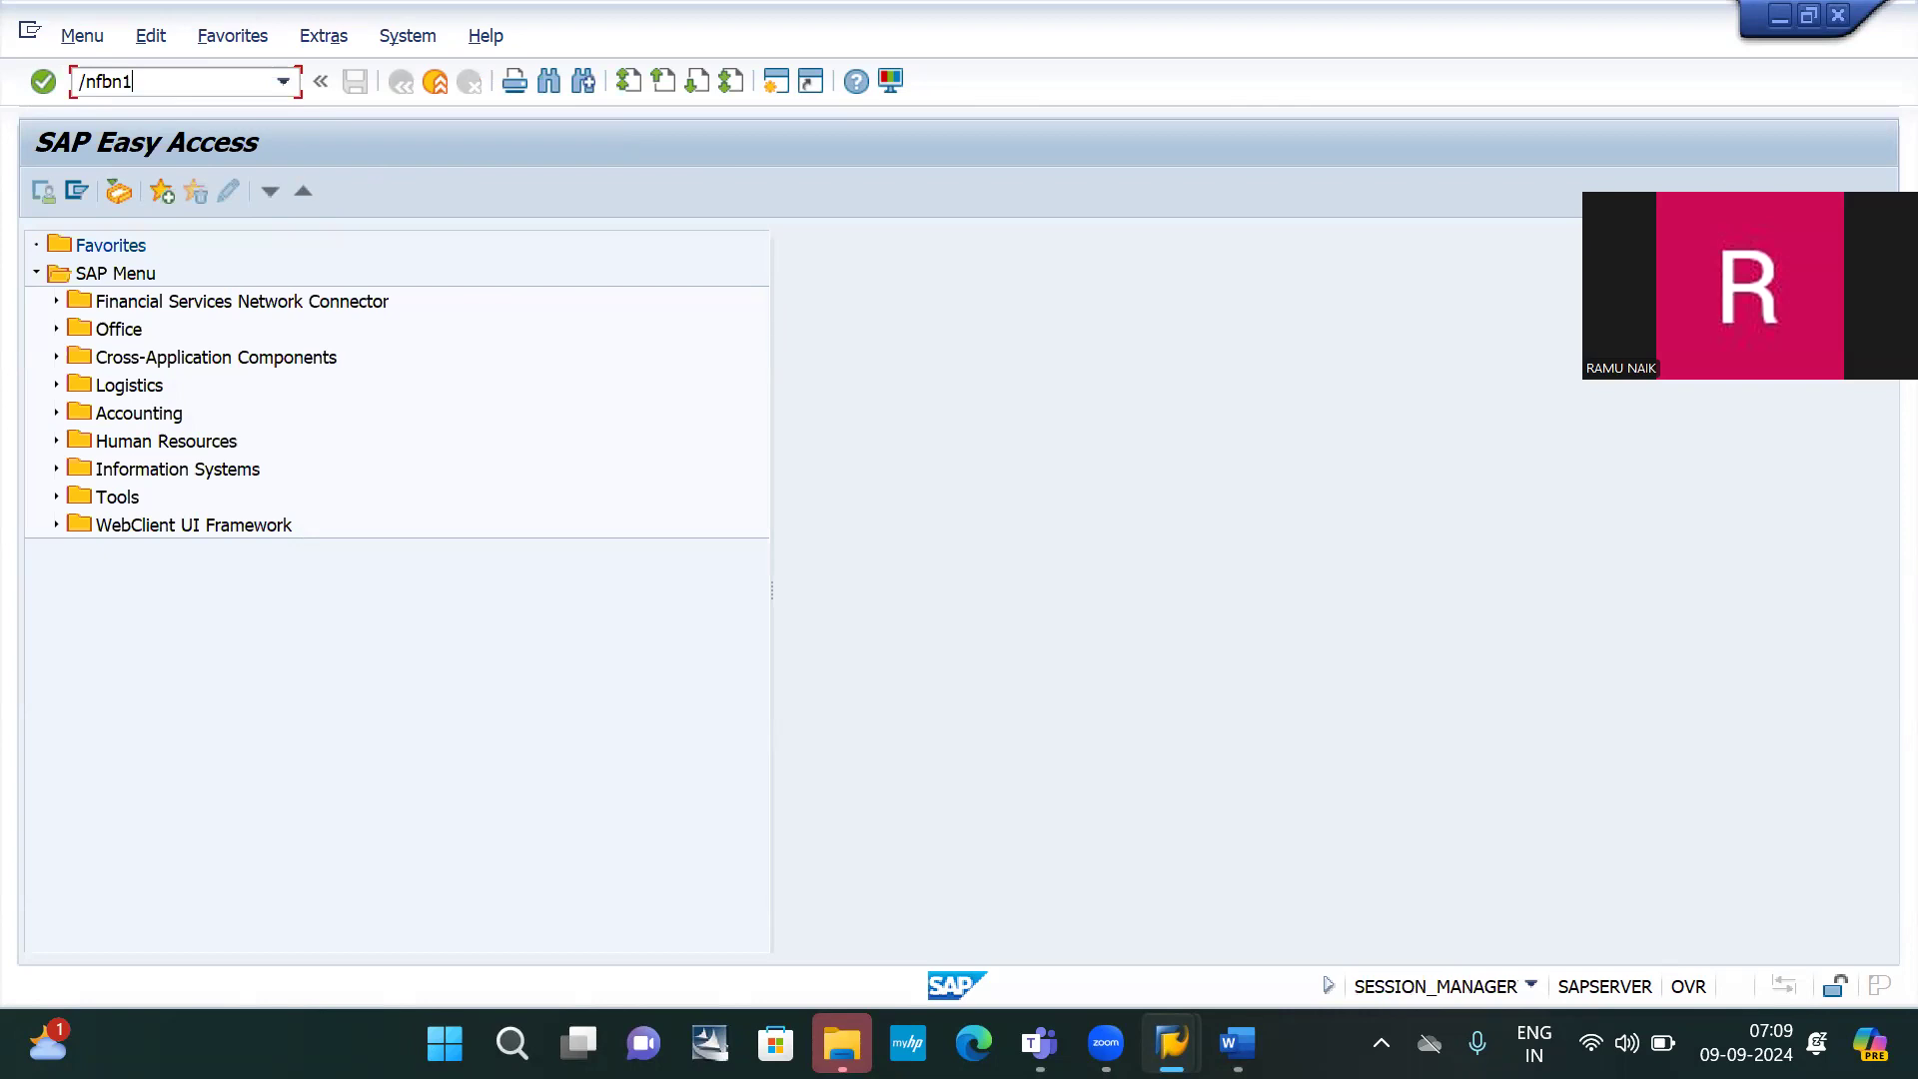
key(Return)
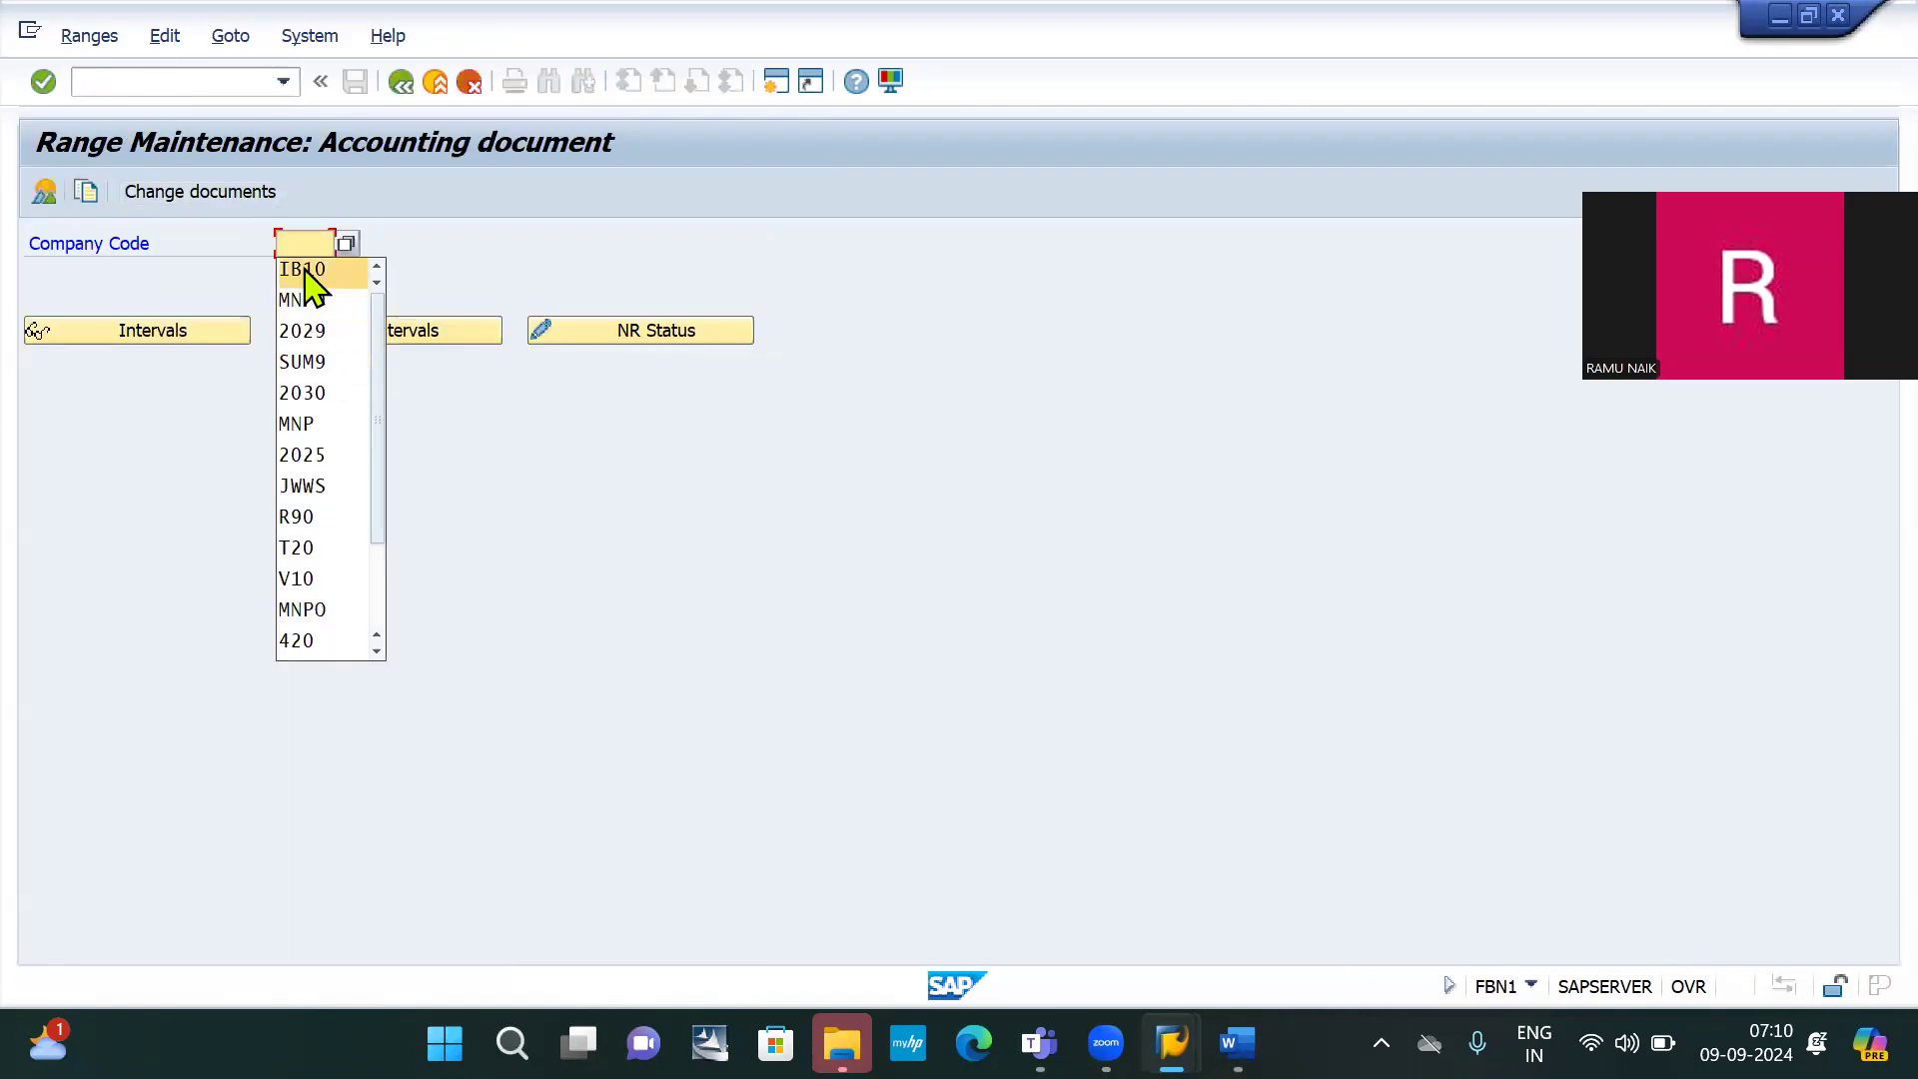
click(304, 271)
click(409, 331)
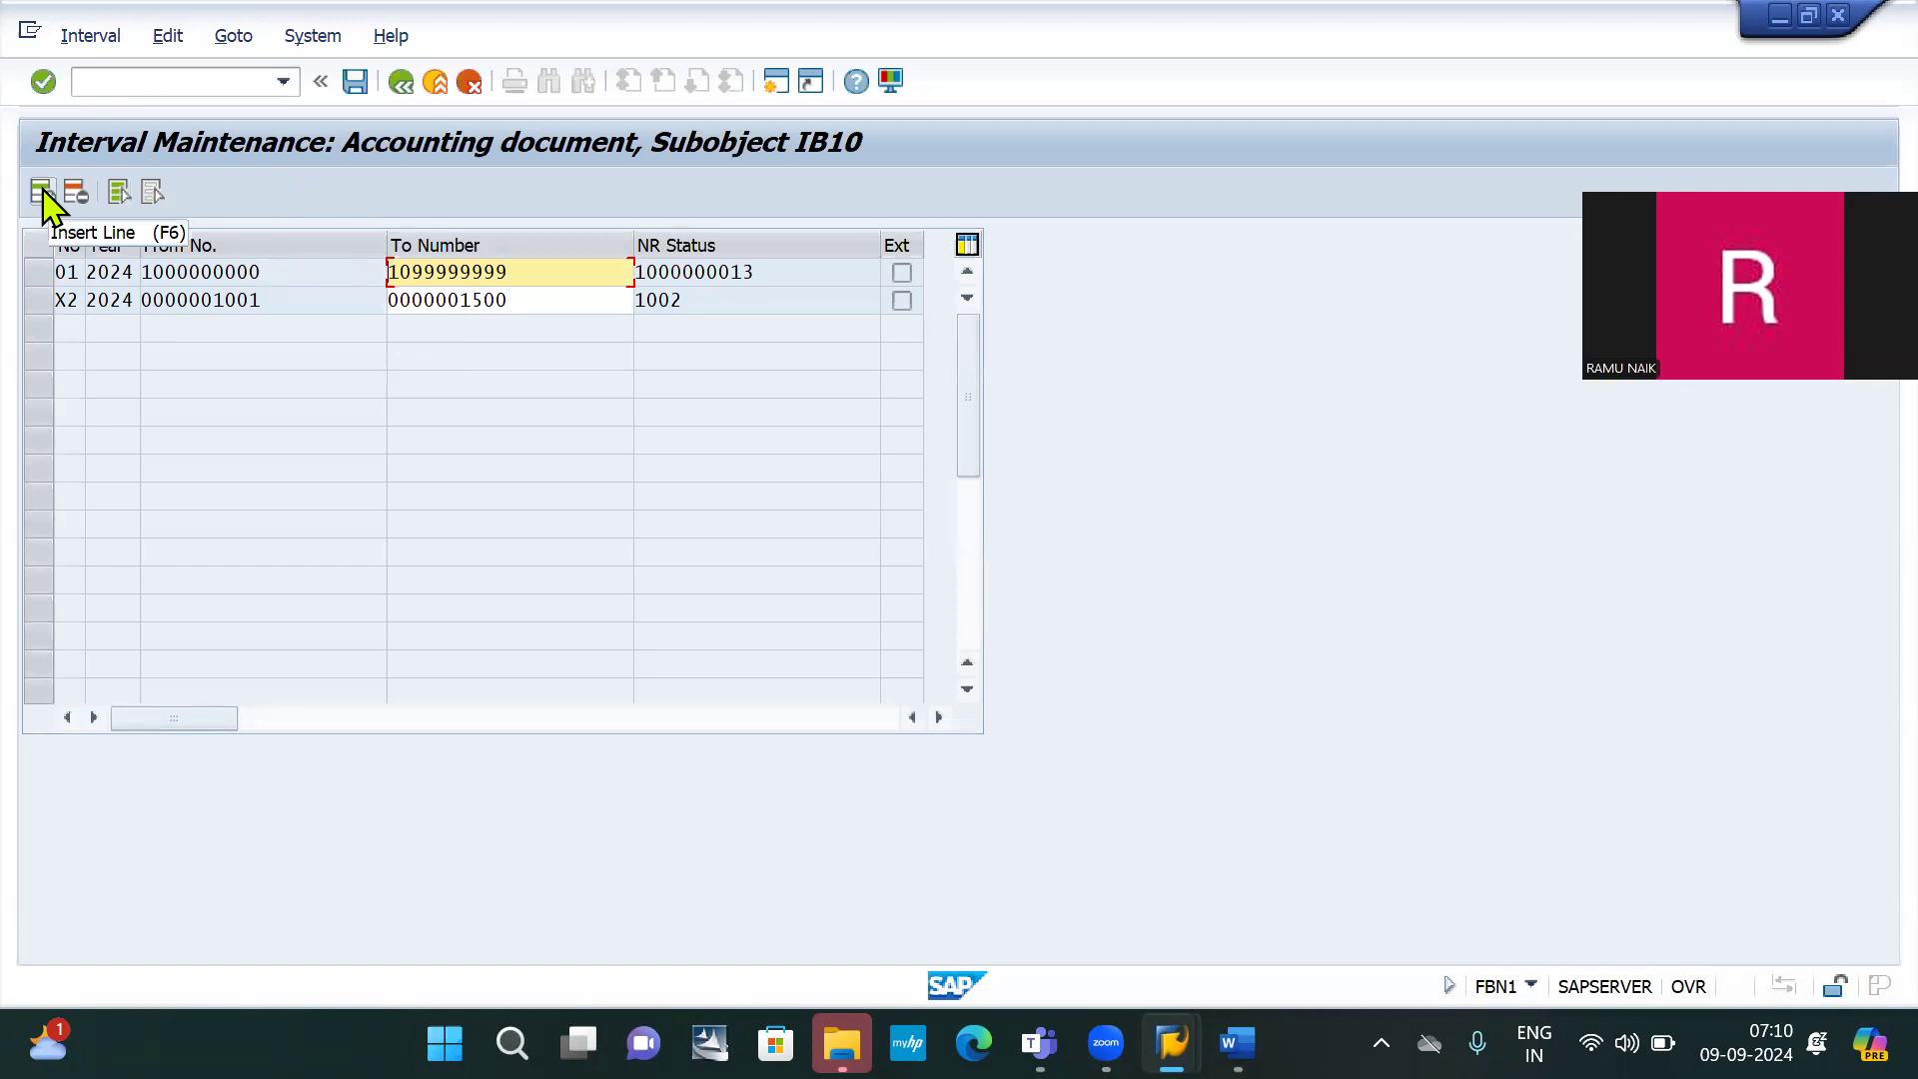
Insert a new interval row numbered X1 for year 2024
click(42, 192)
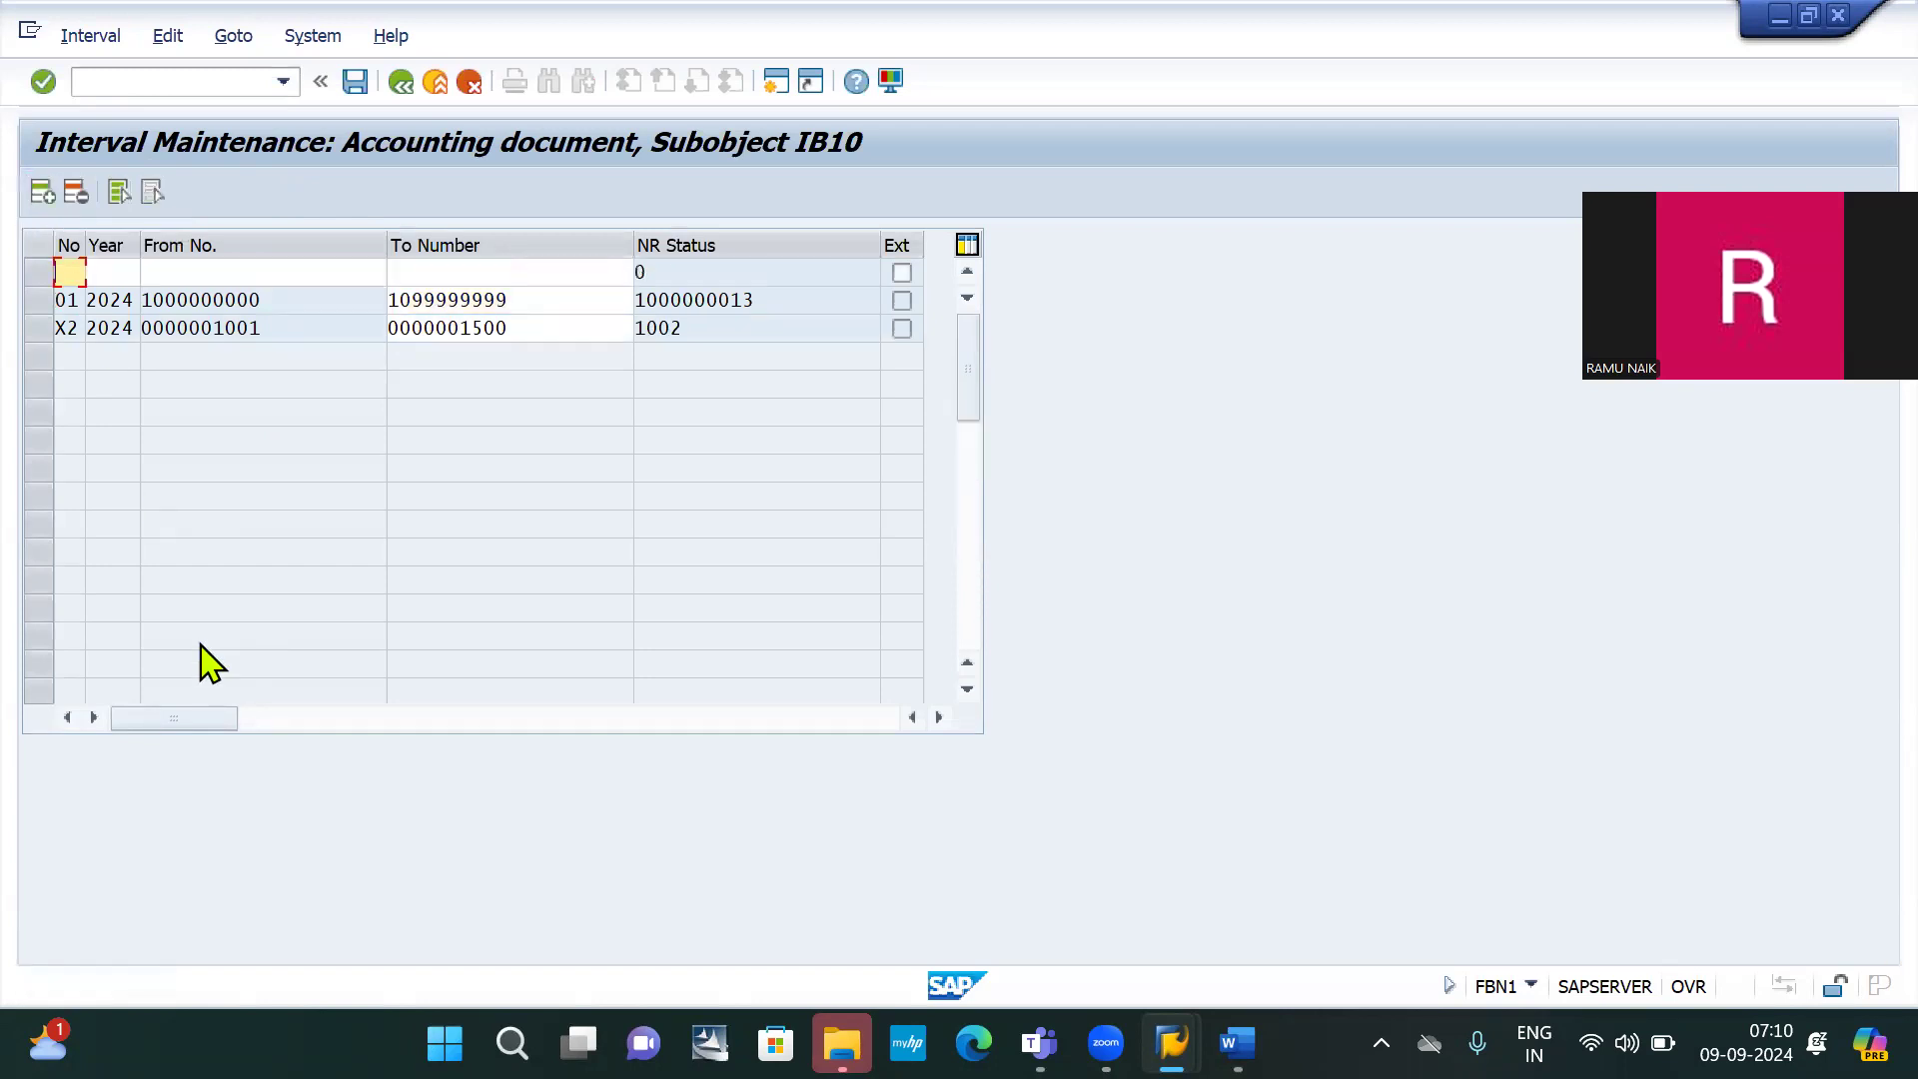
text(x2)
key(BackSpace)
text(1)
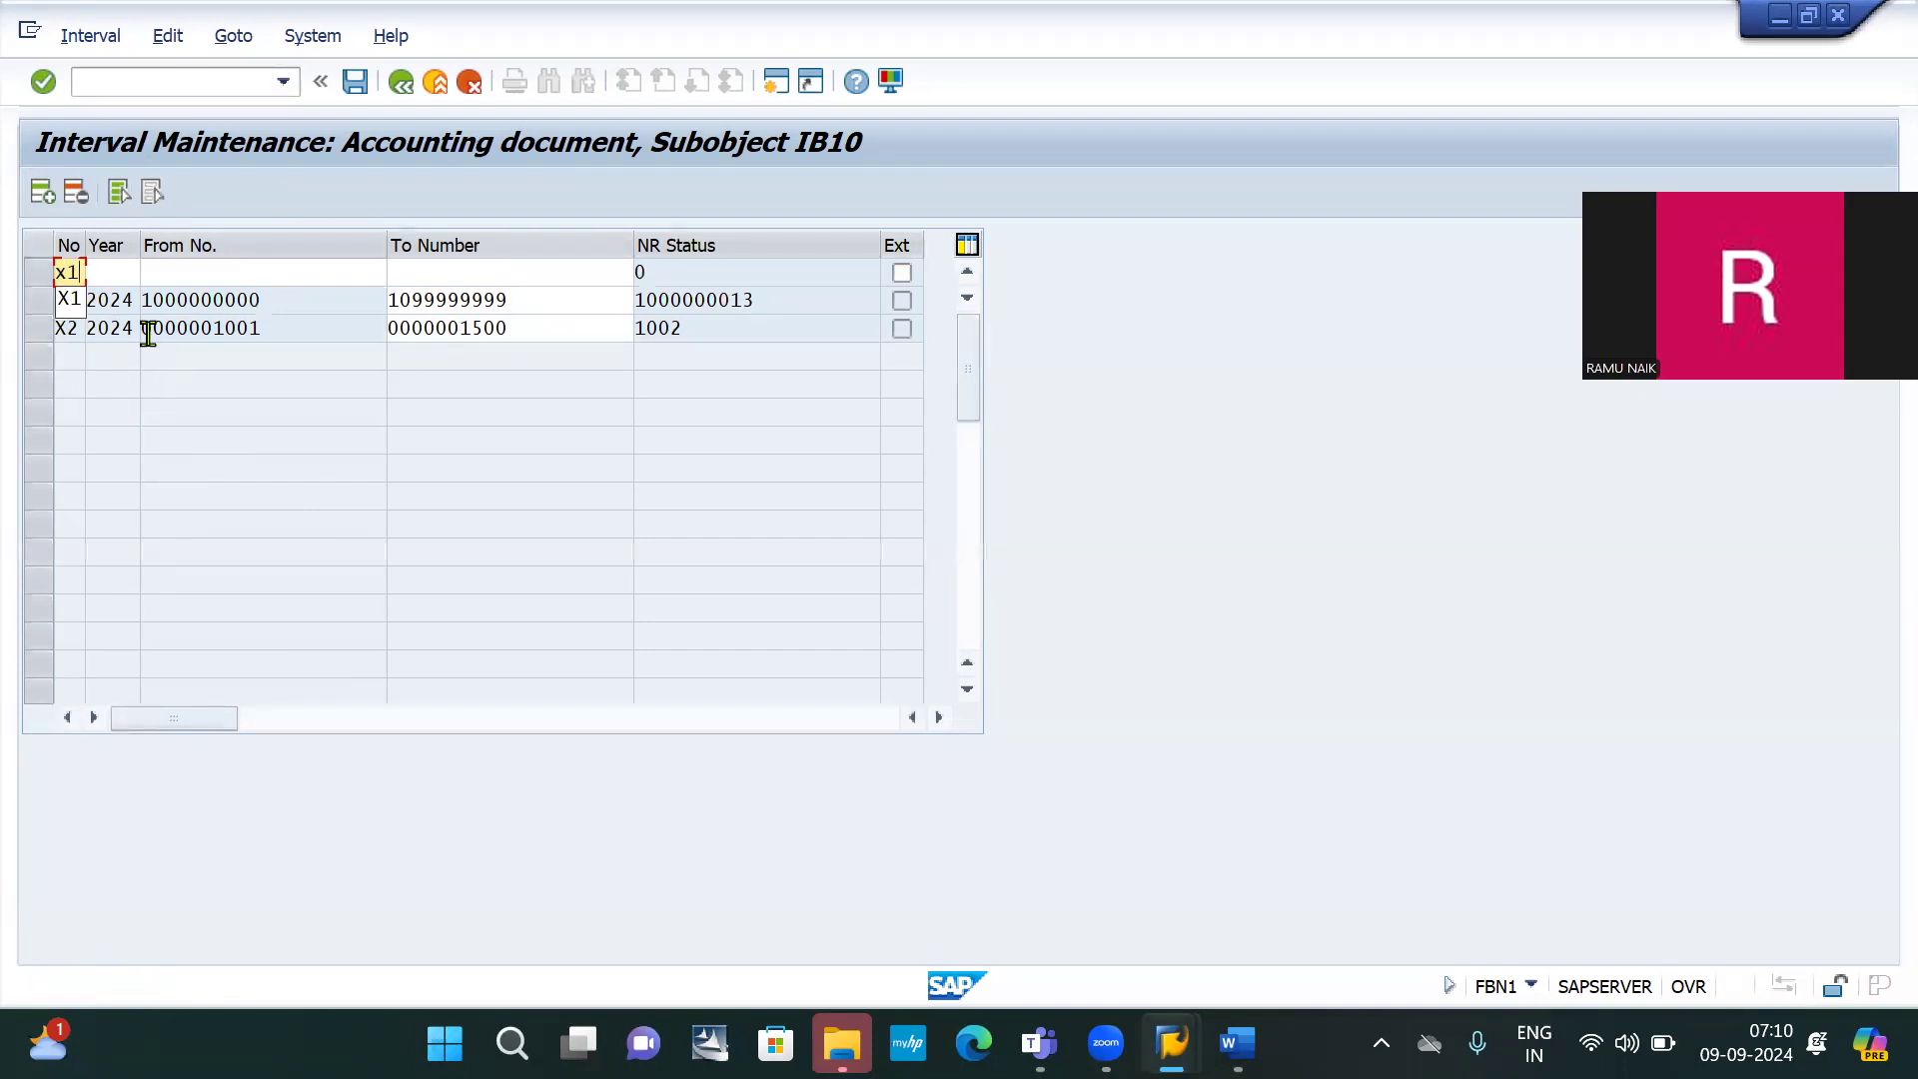
key(Tab)
text(2024)
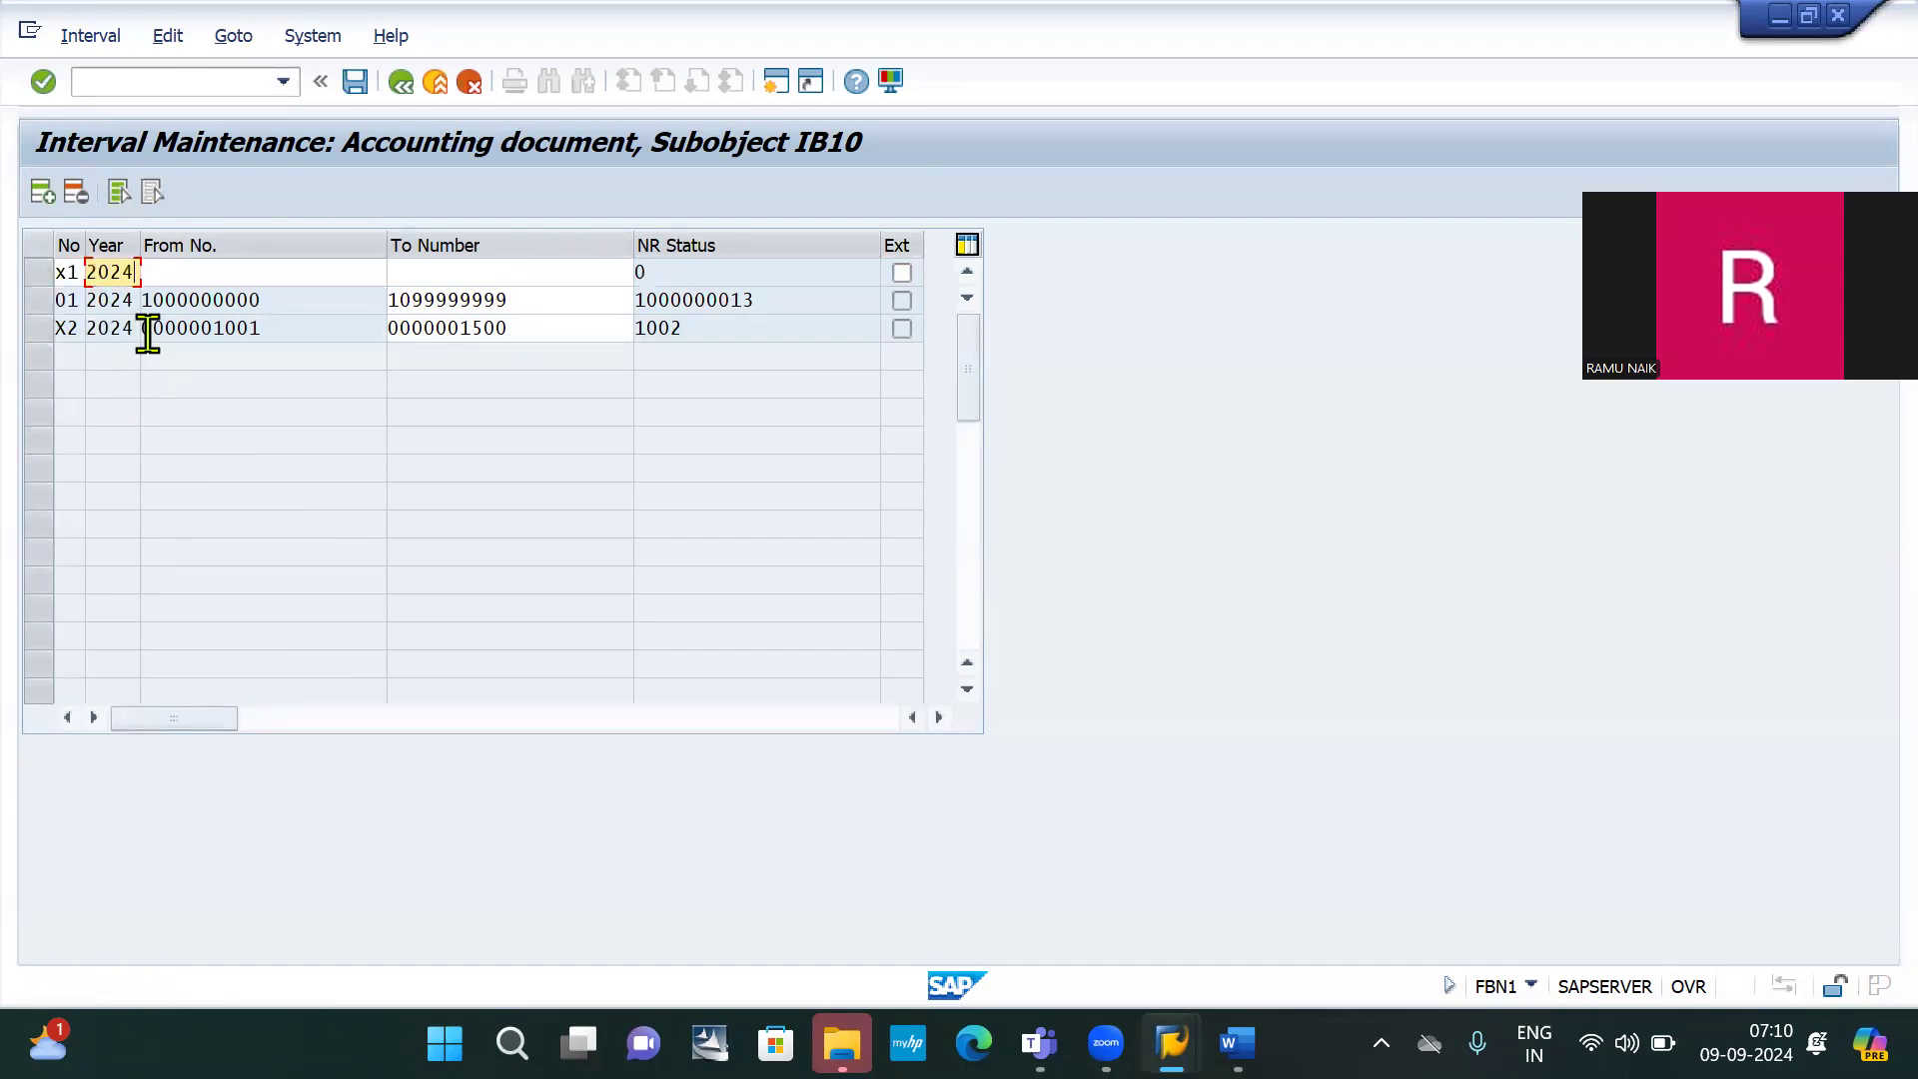
click(199, 280)
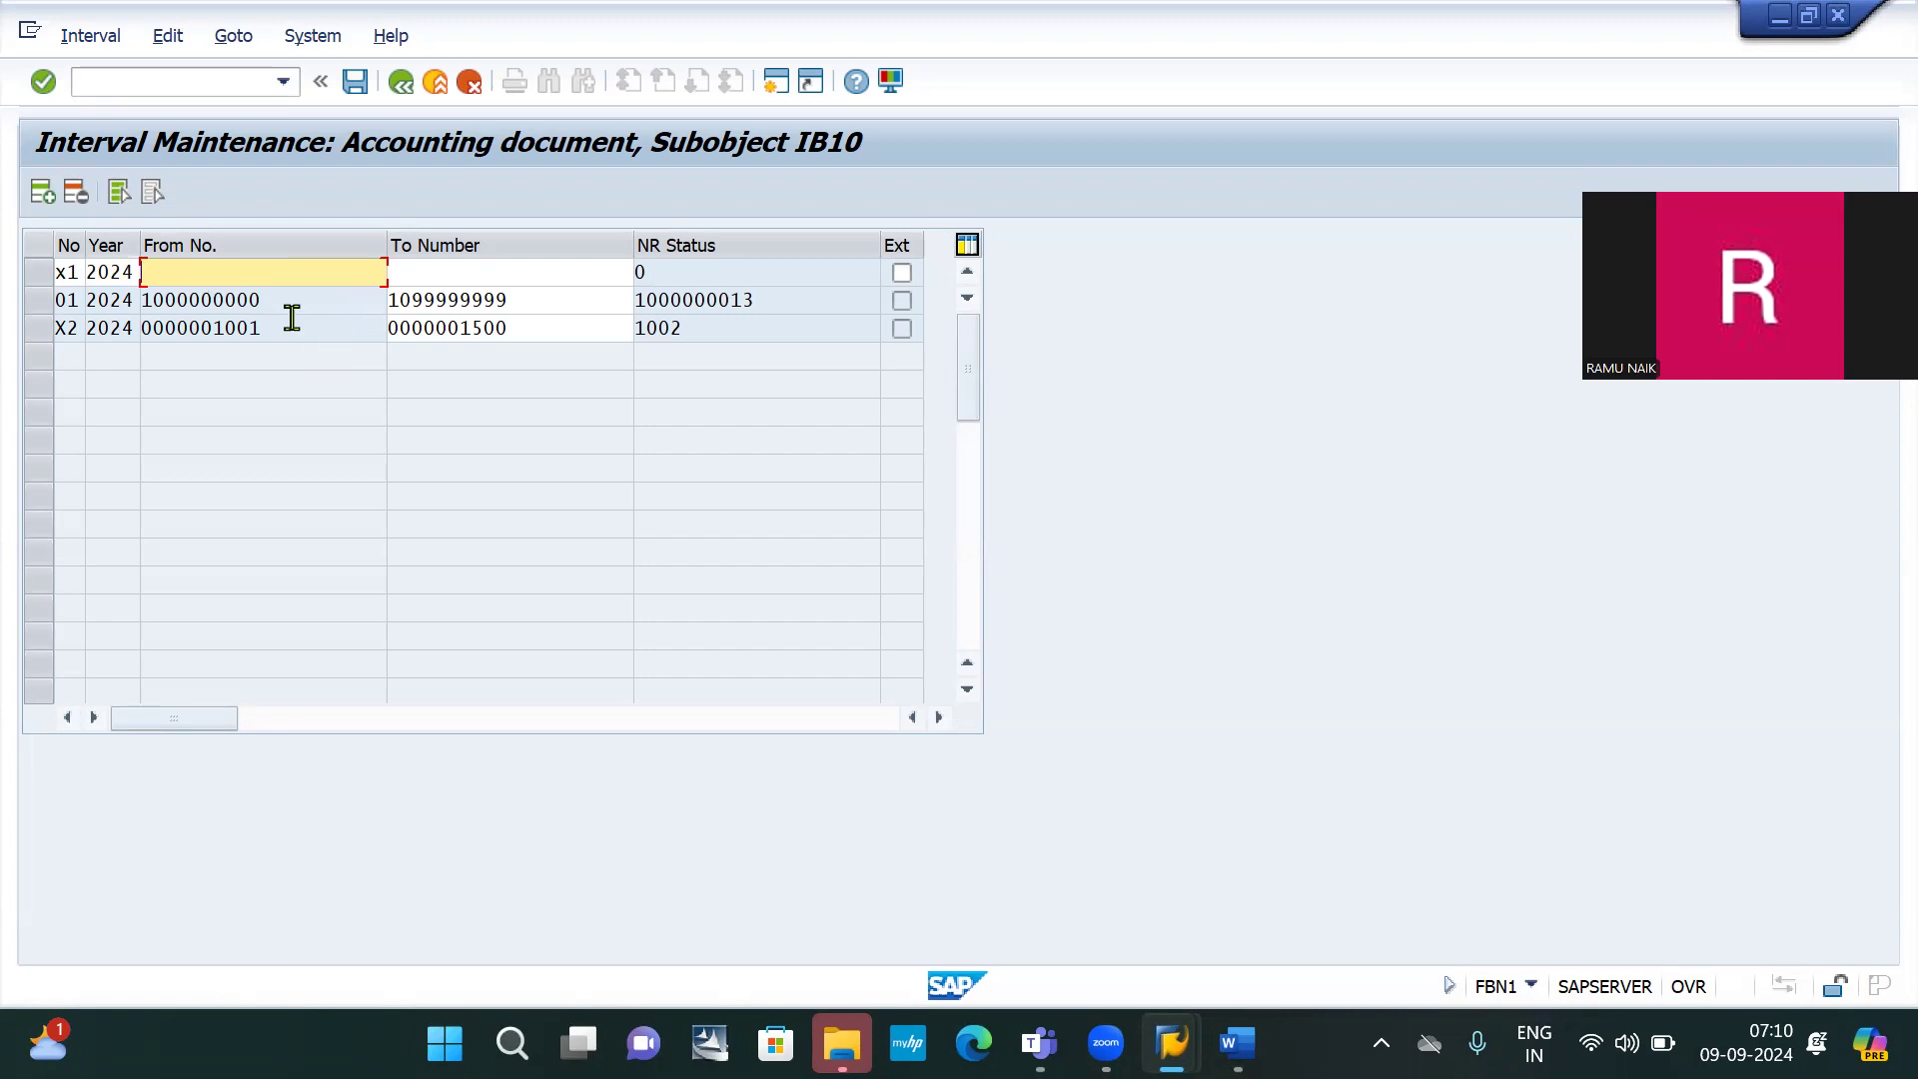
text(2)
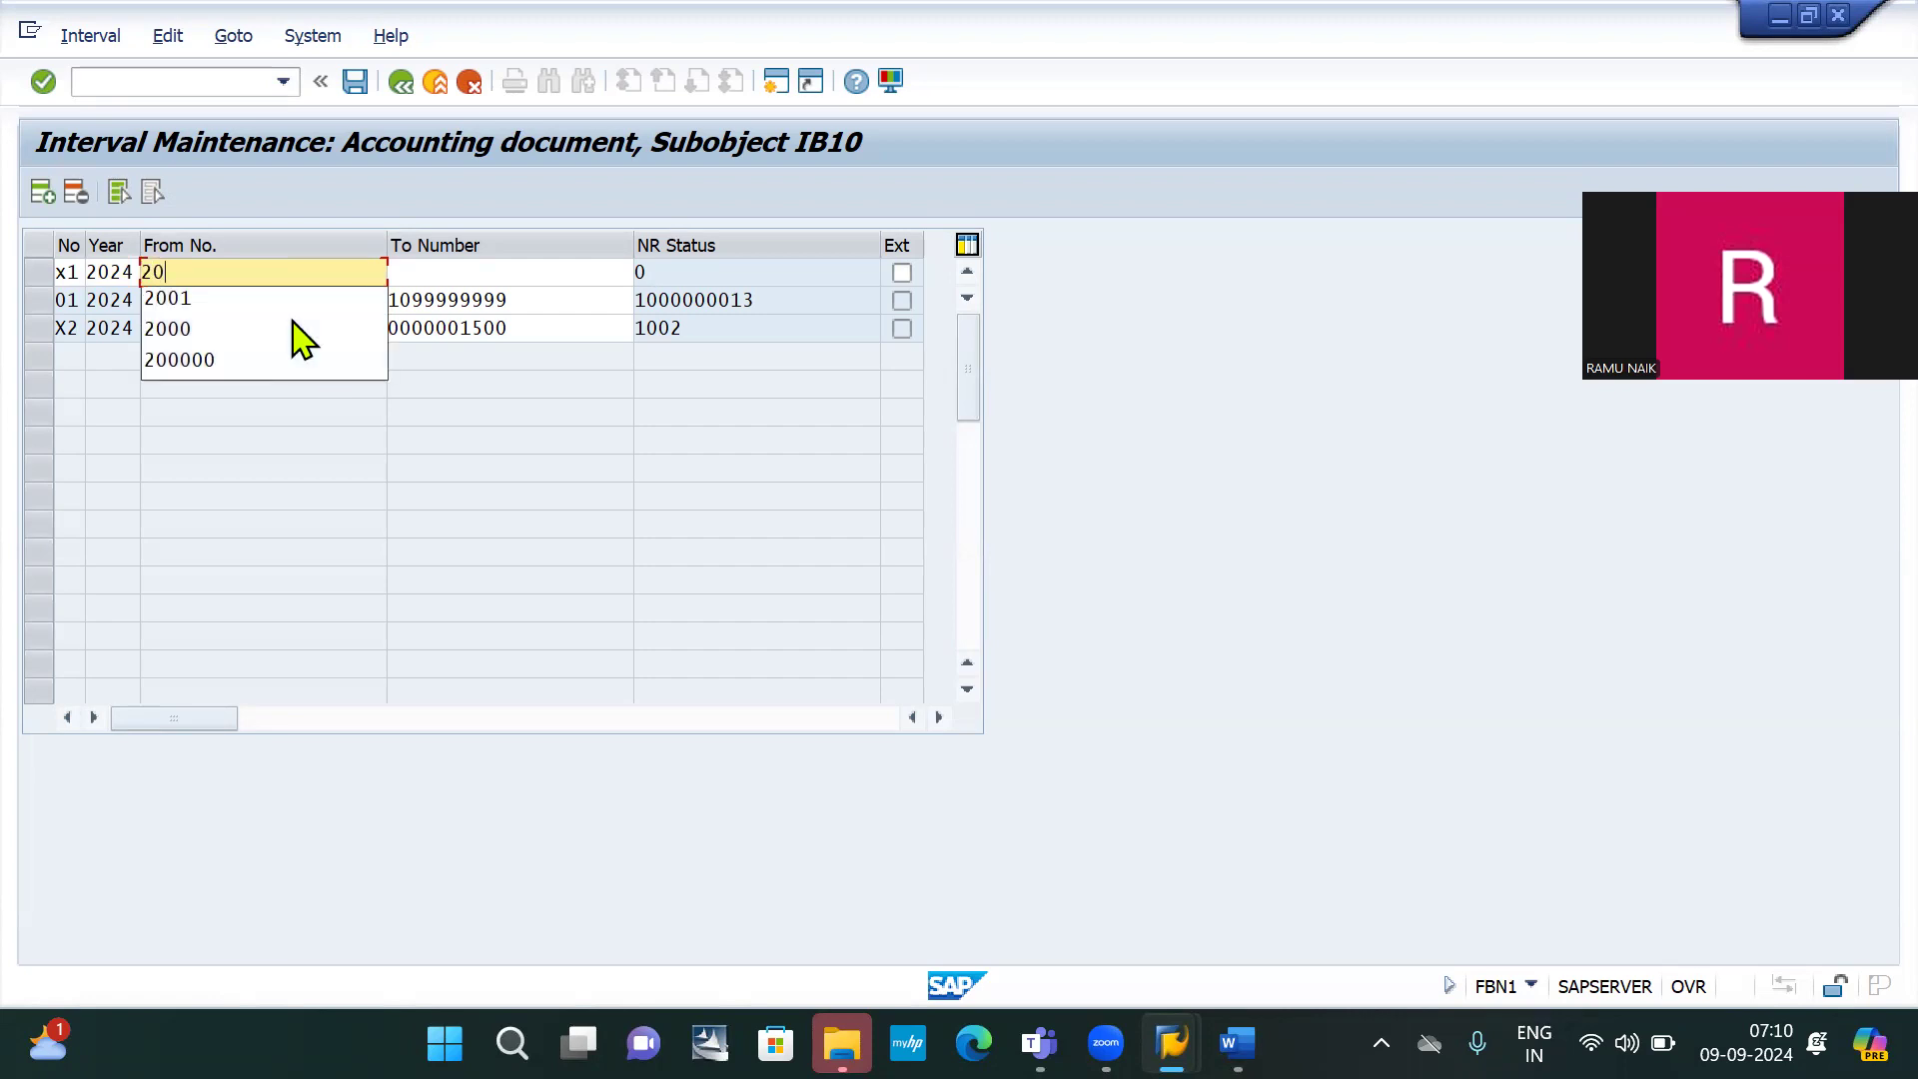
text(0)
key(Down)
key(Return)
key(Tab)
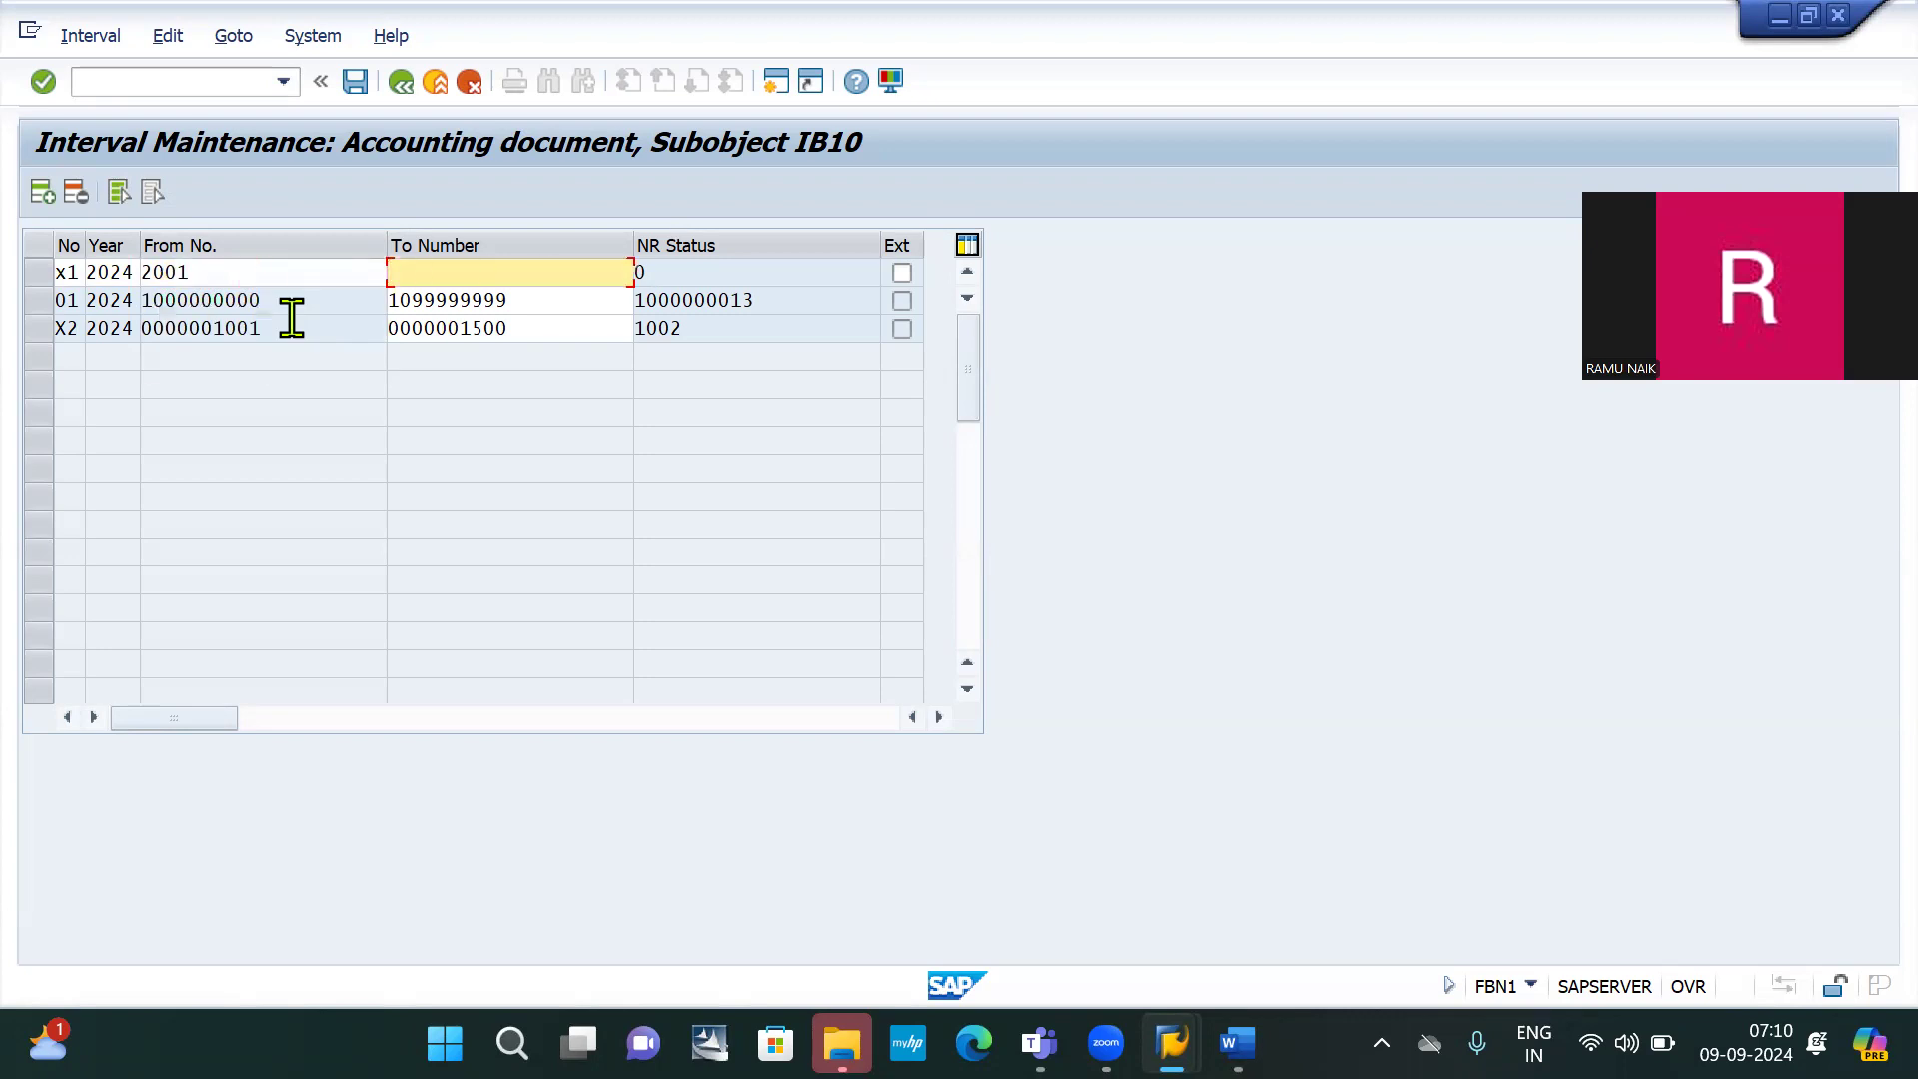
text(35)
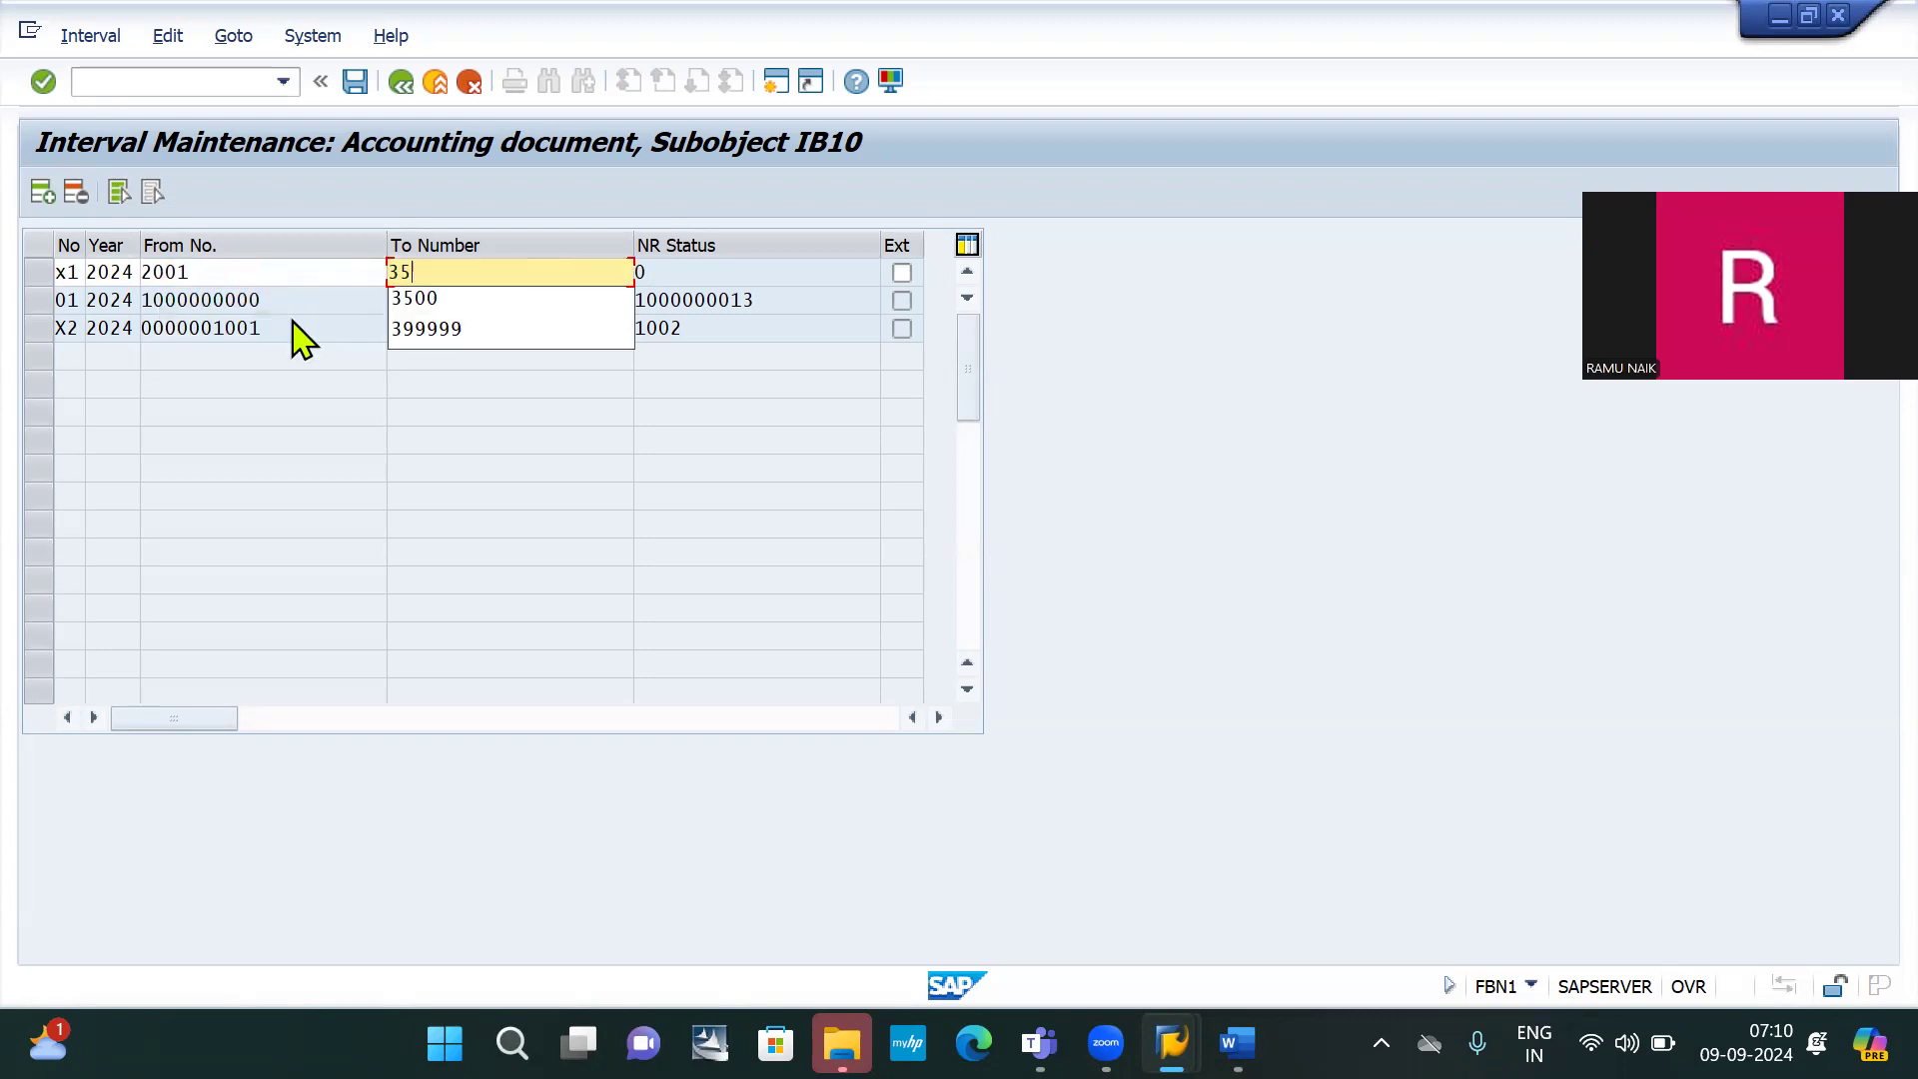
text(00)
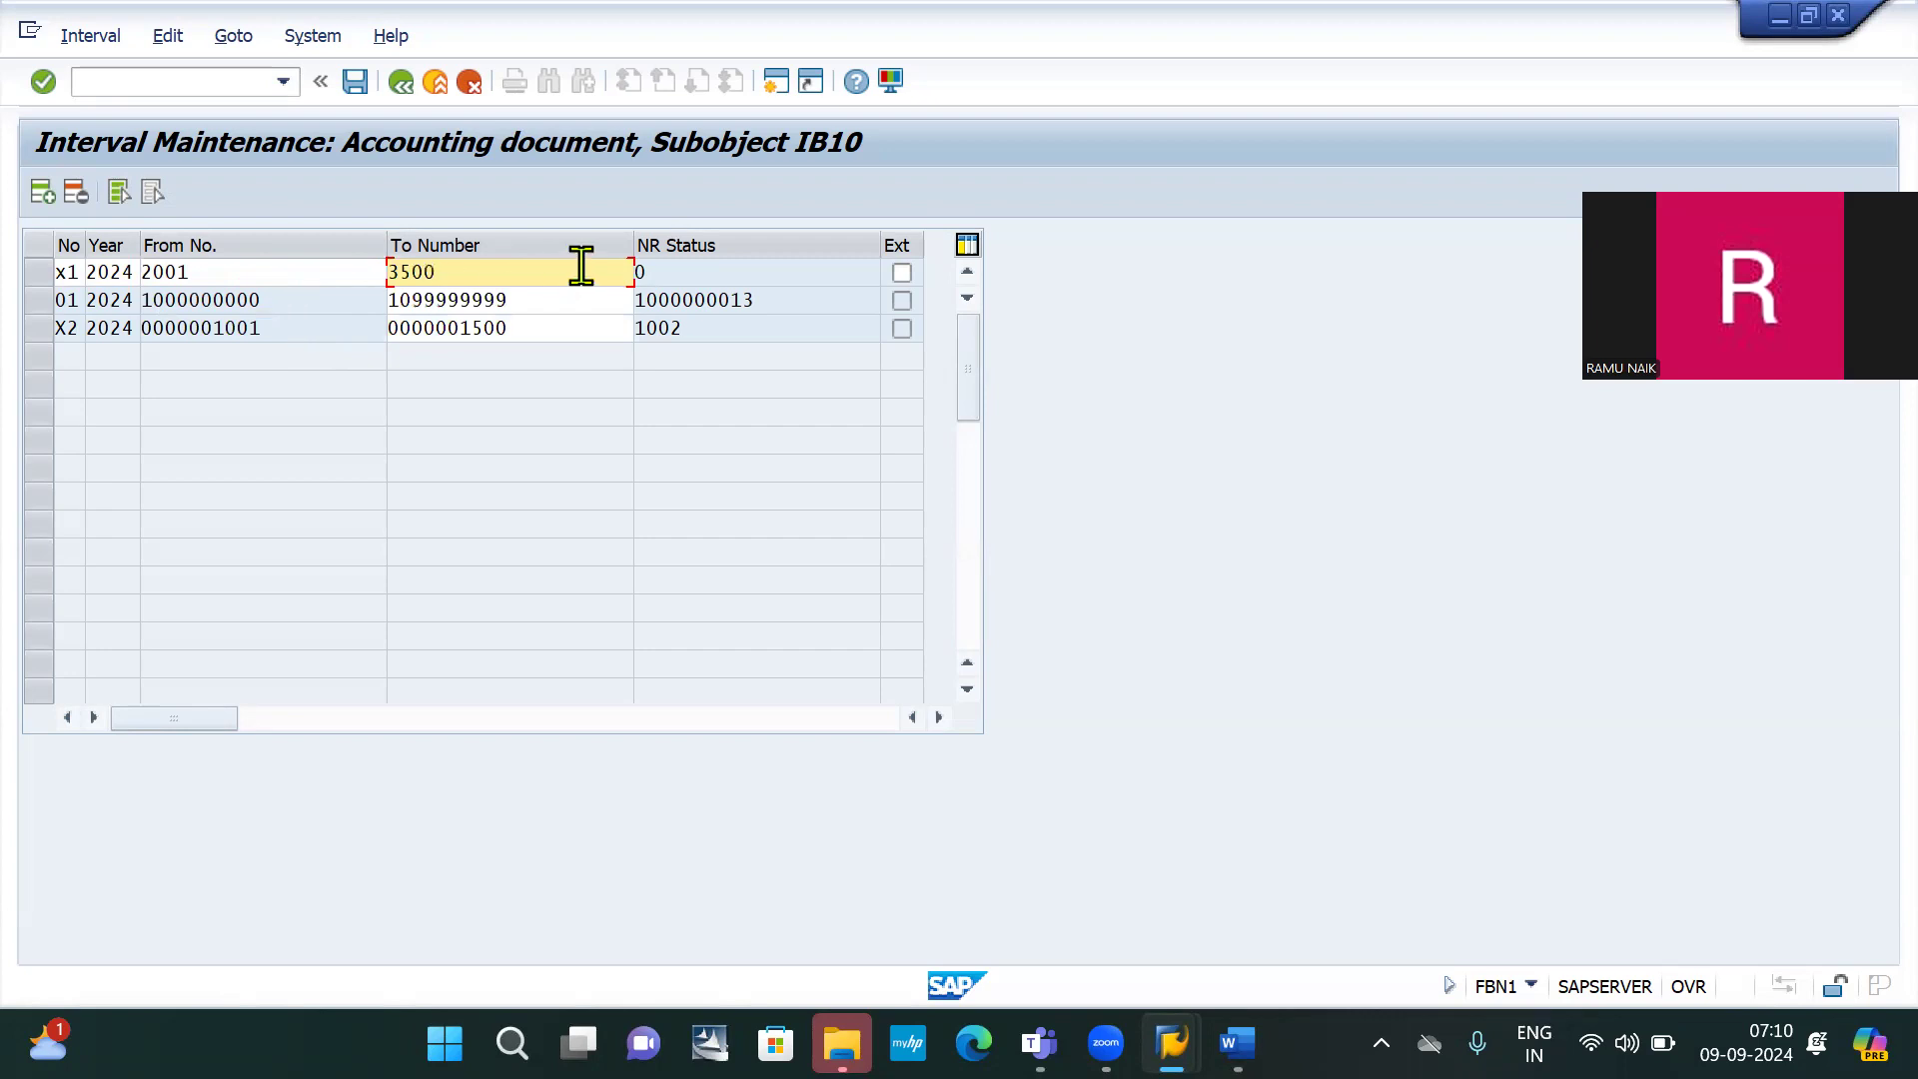
click(685, 272)
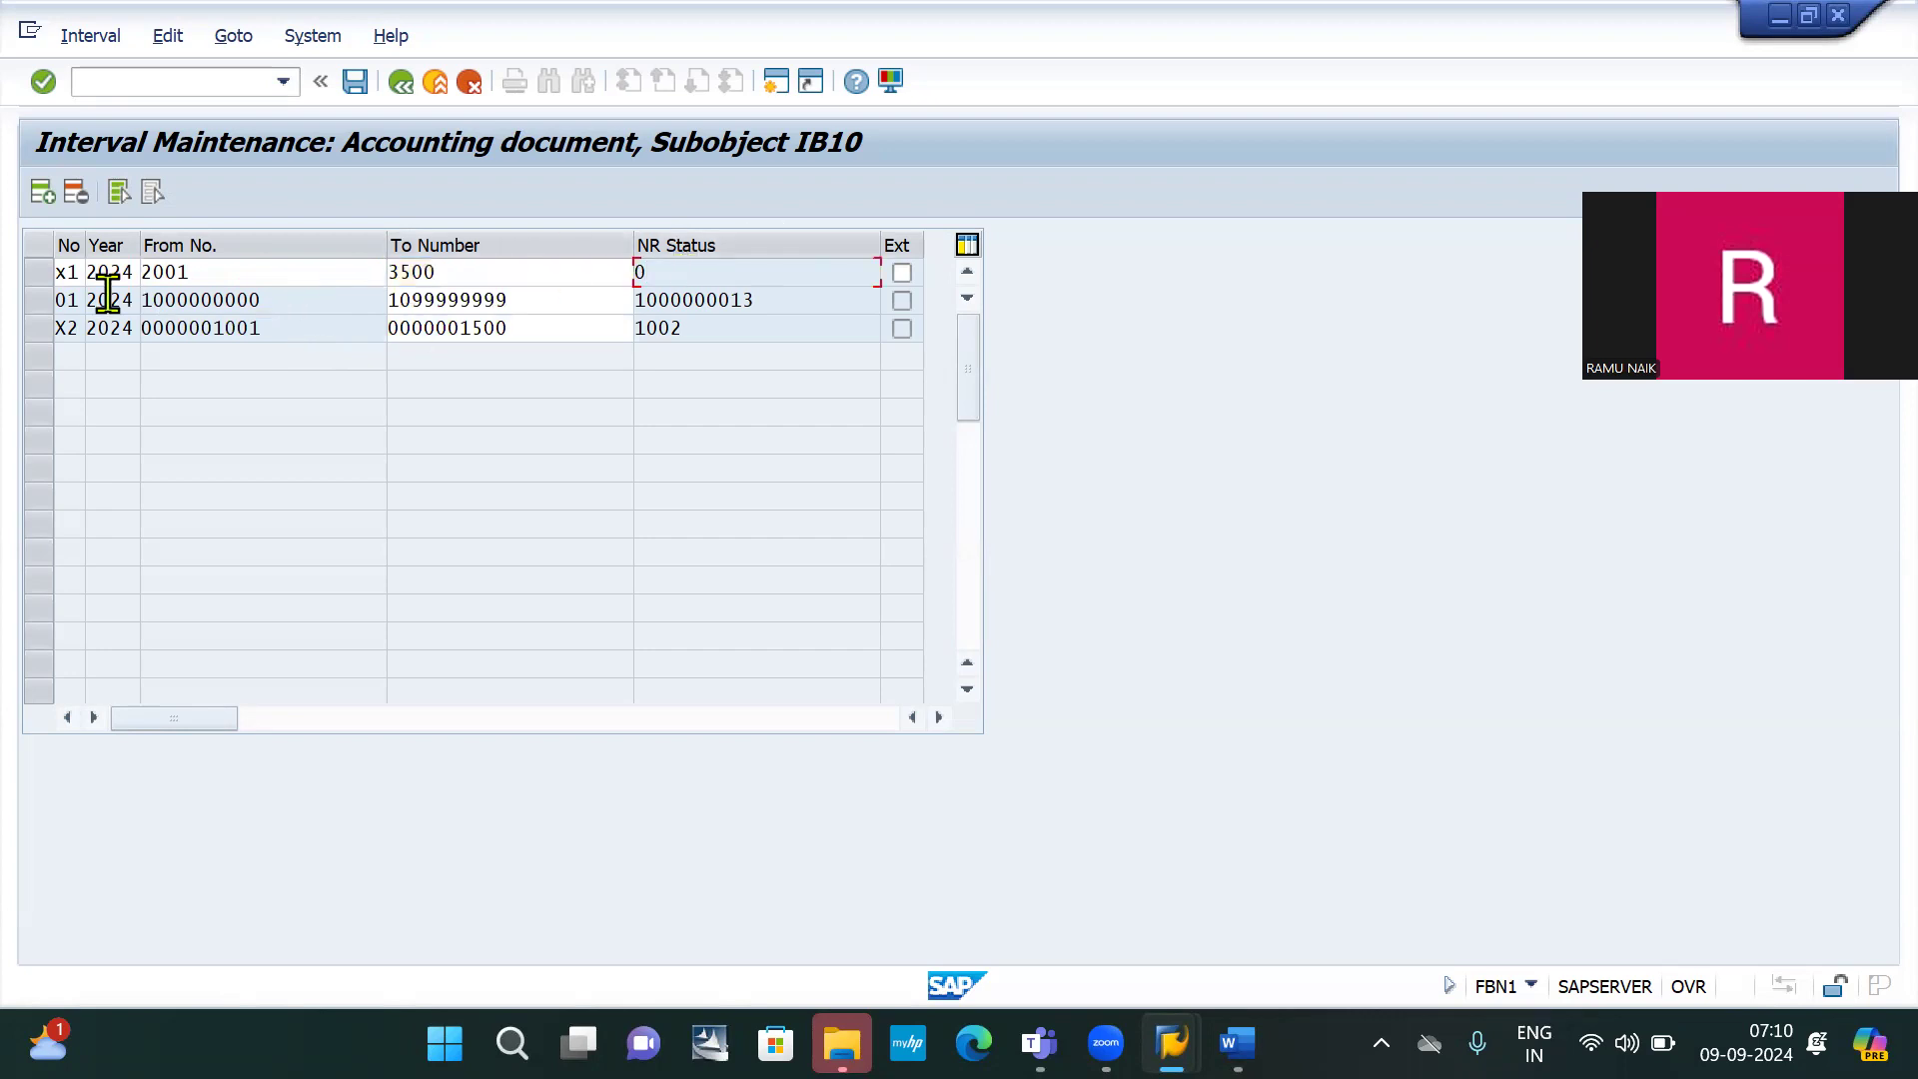
click(52, 274)
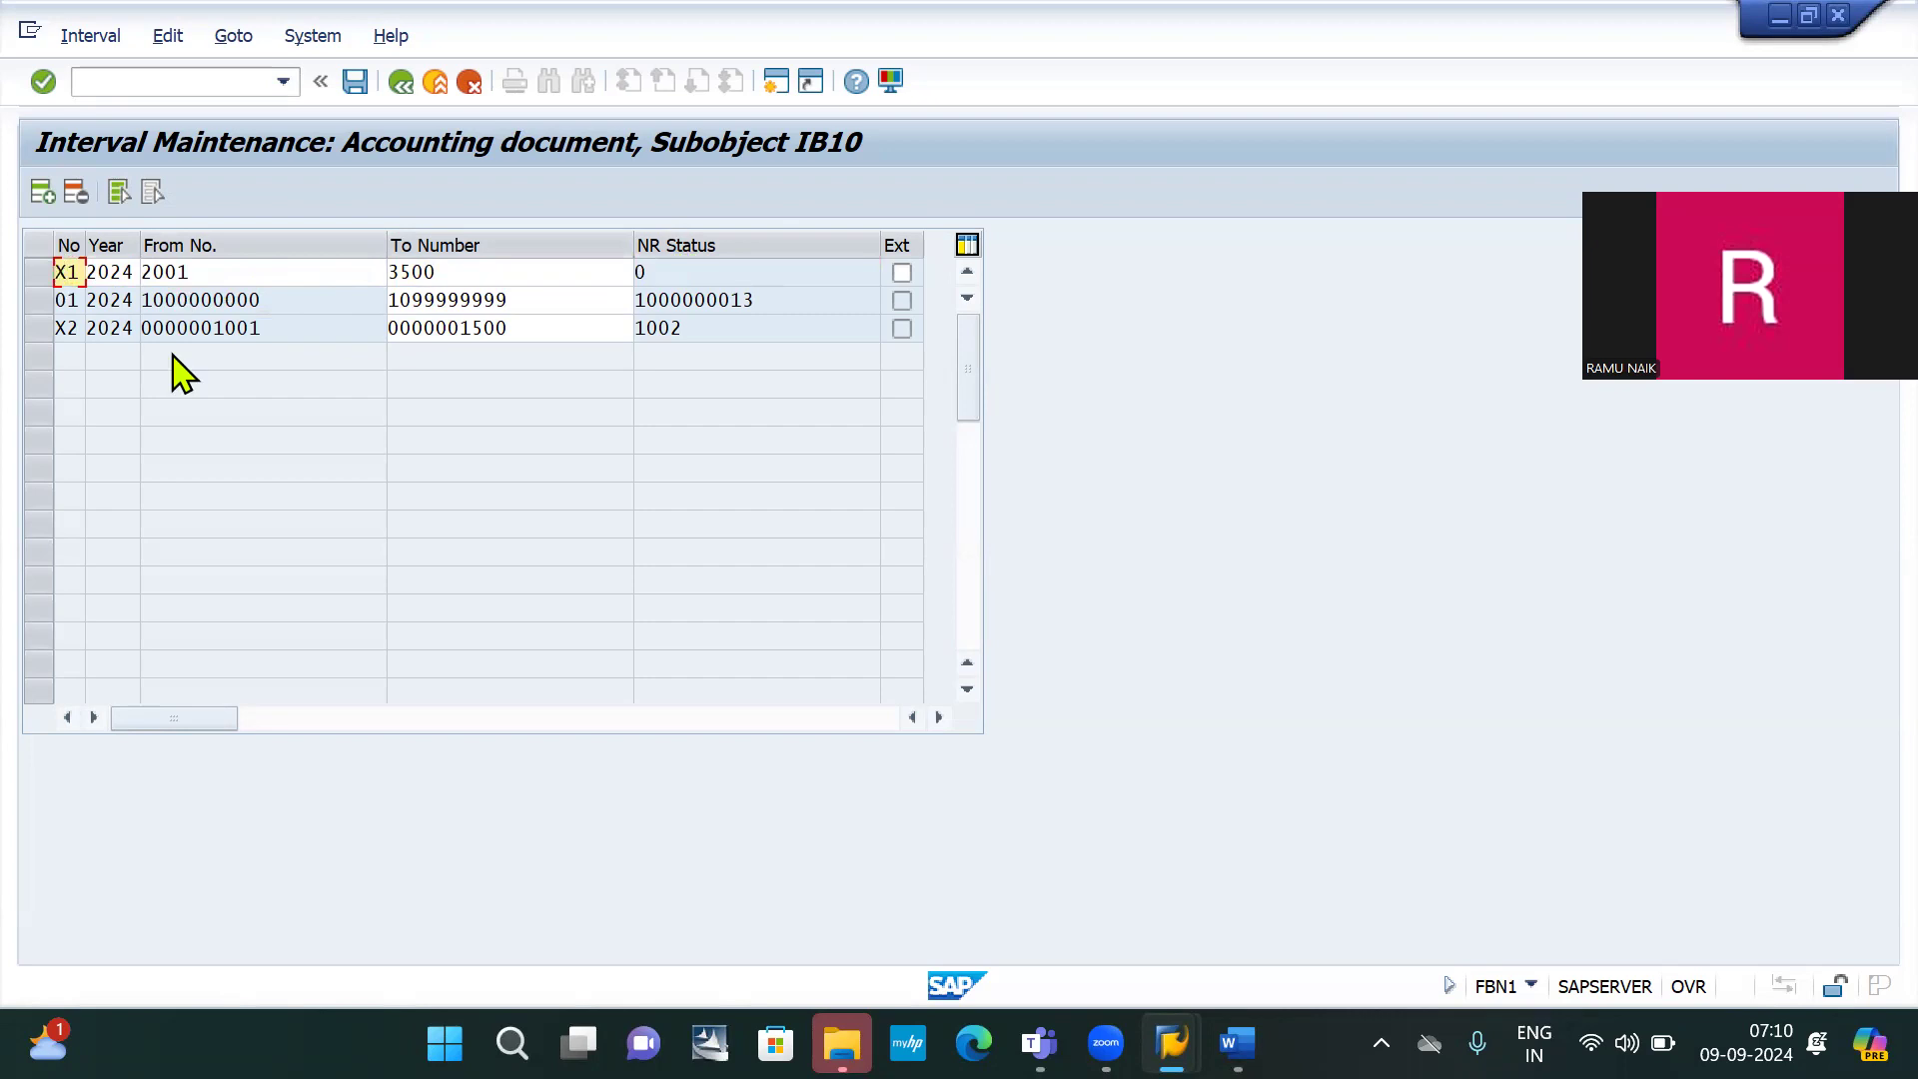
key(Return)
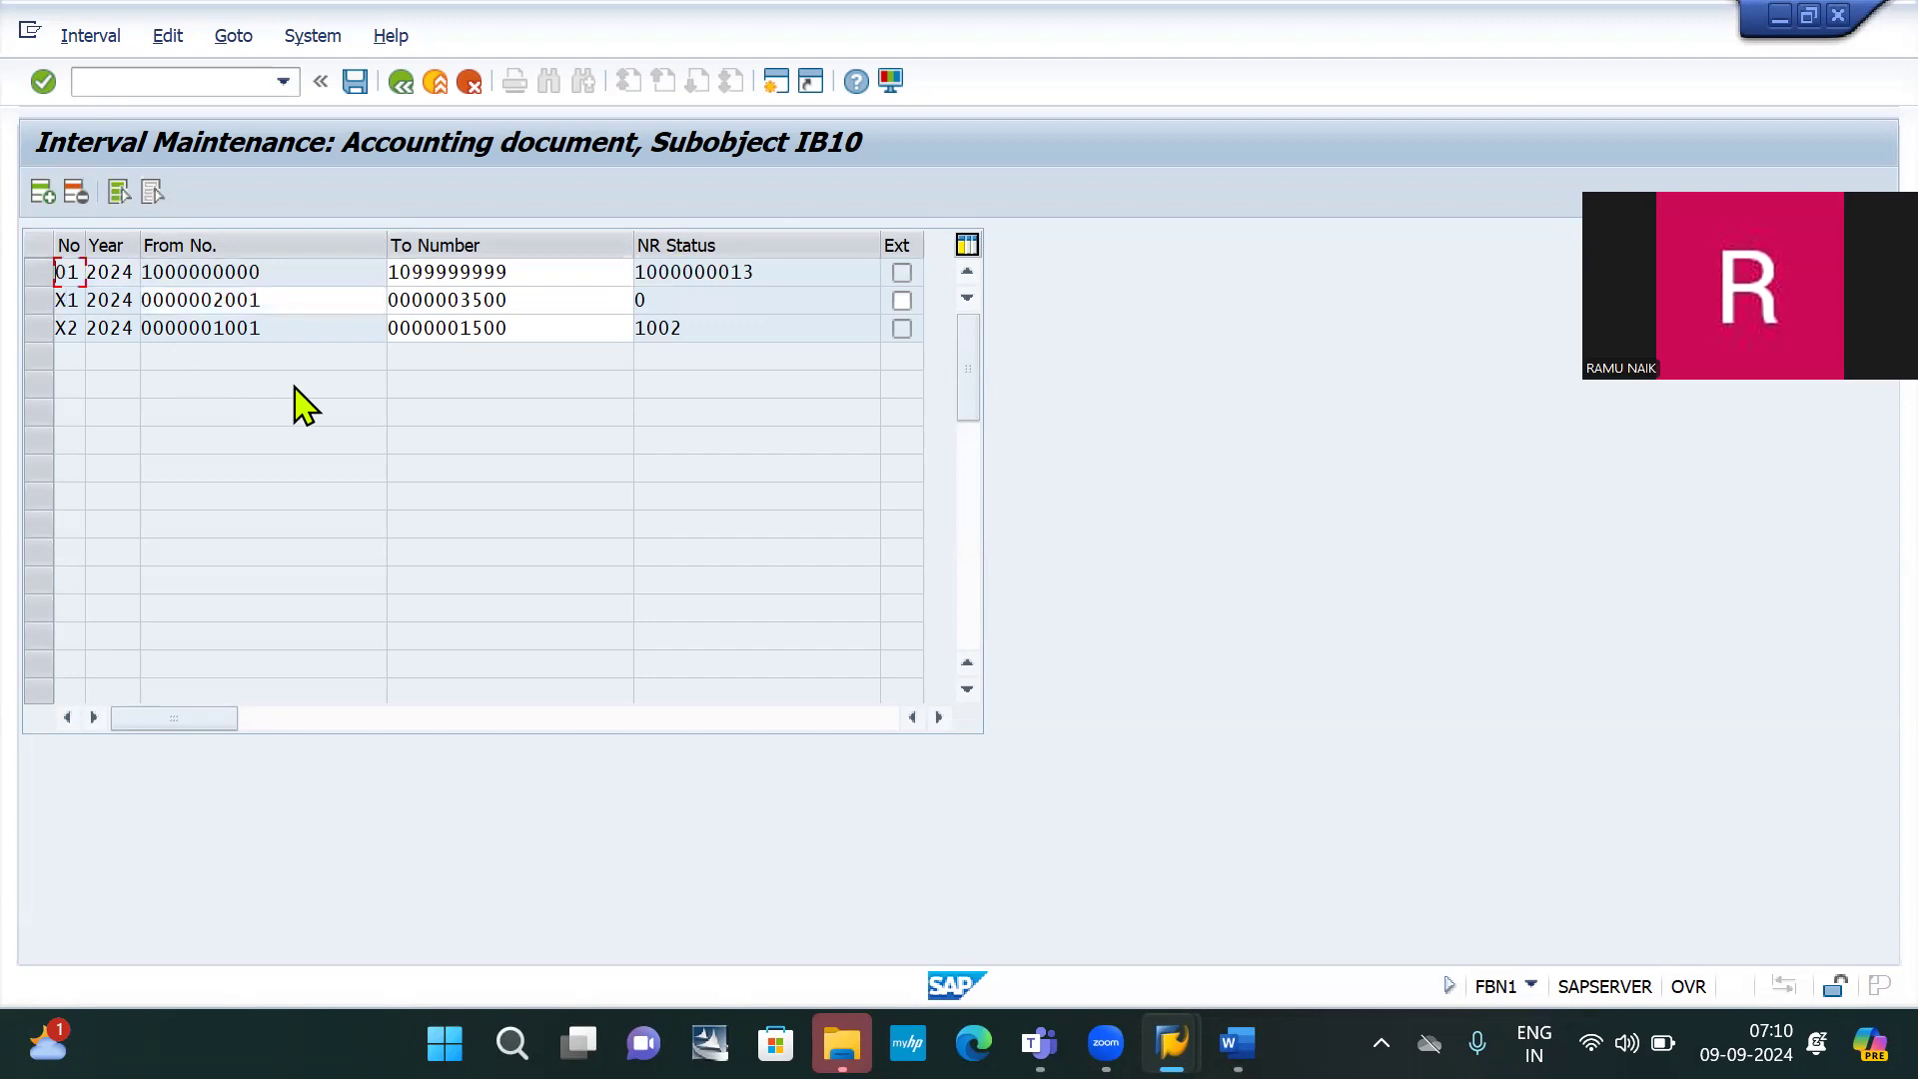
Save the IB10 interval changes, confirming the transport notice, then review the Word notes
click(356, 84)
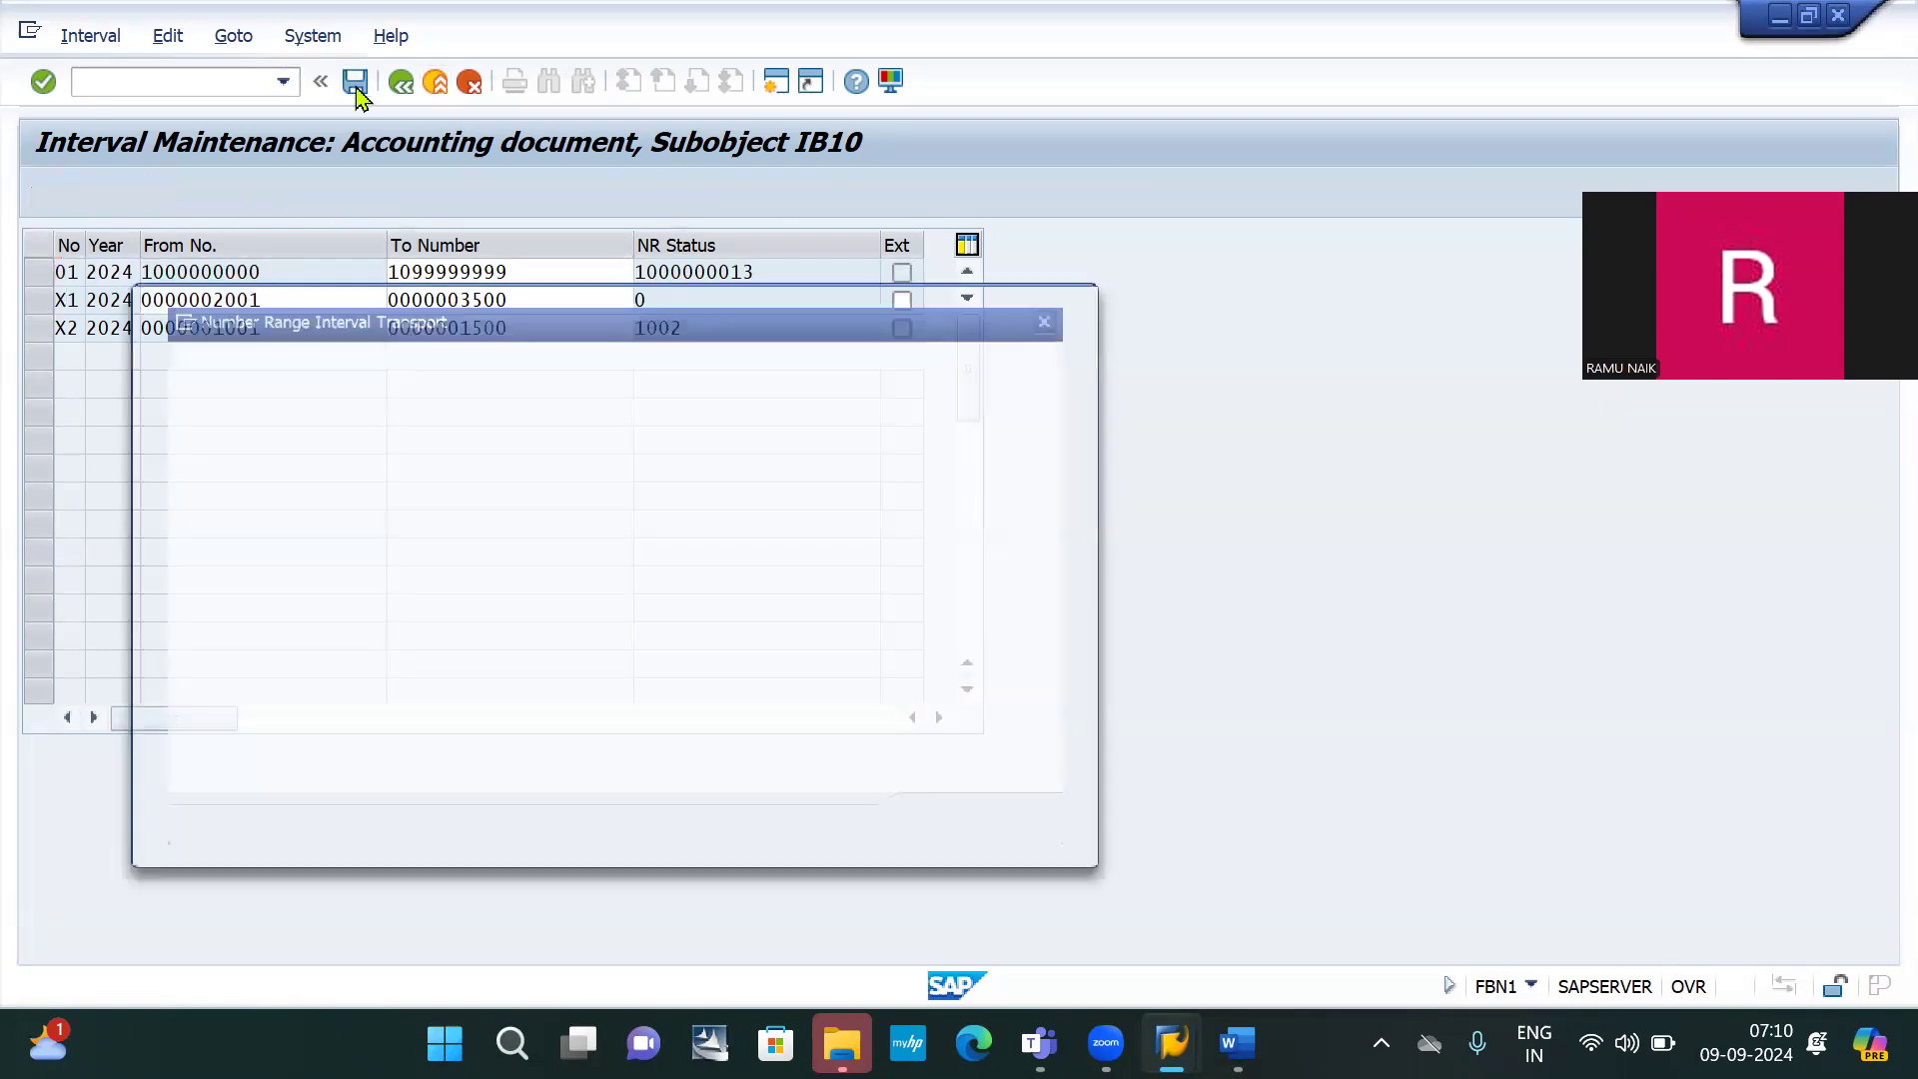
key(Return)
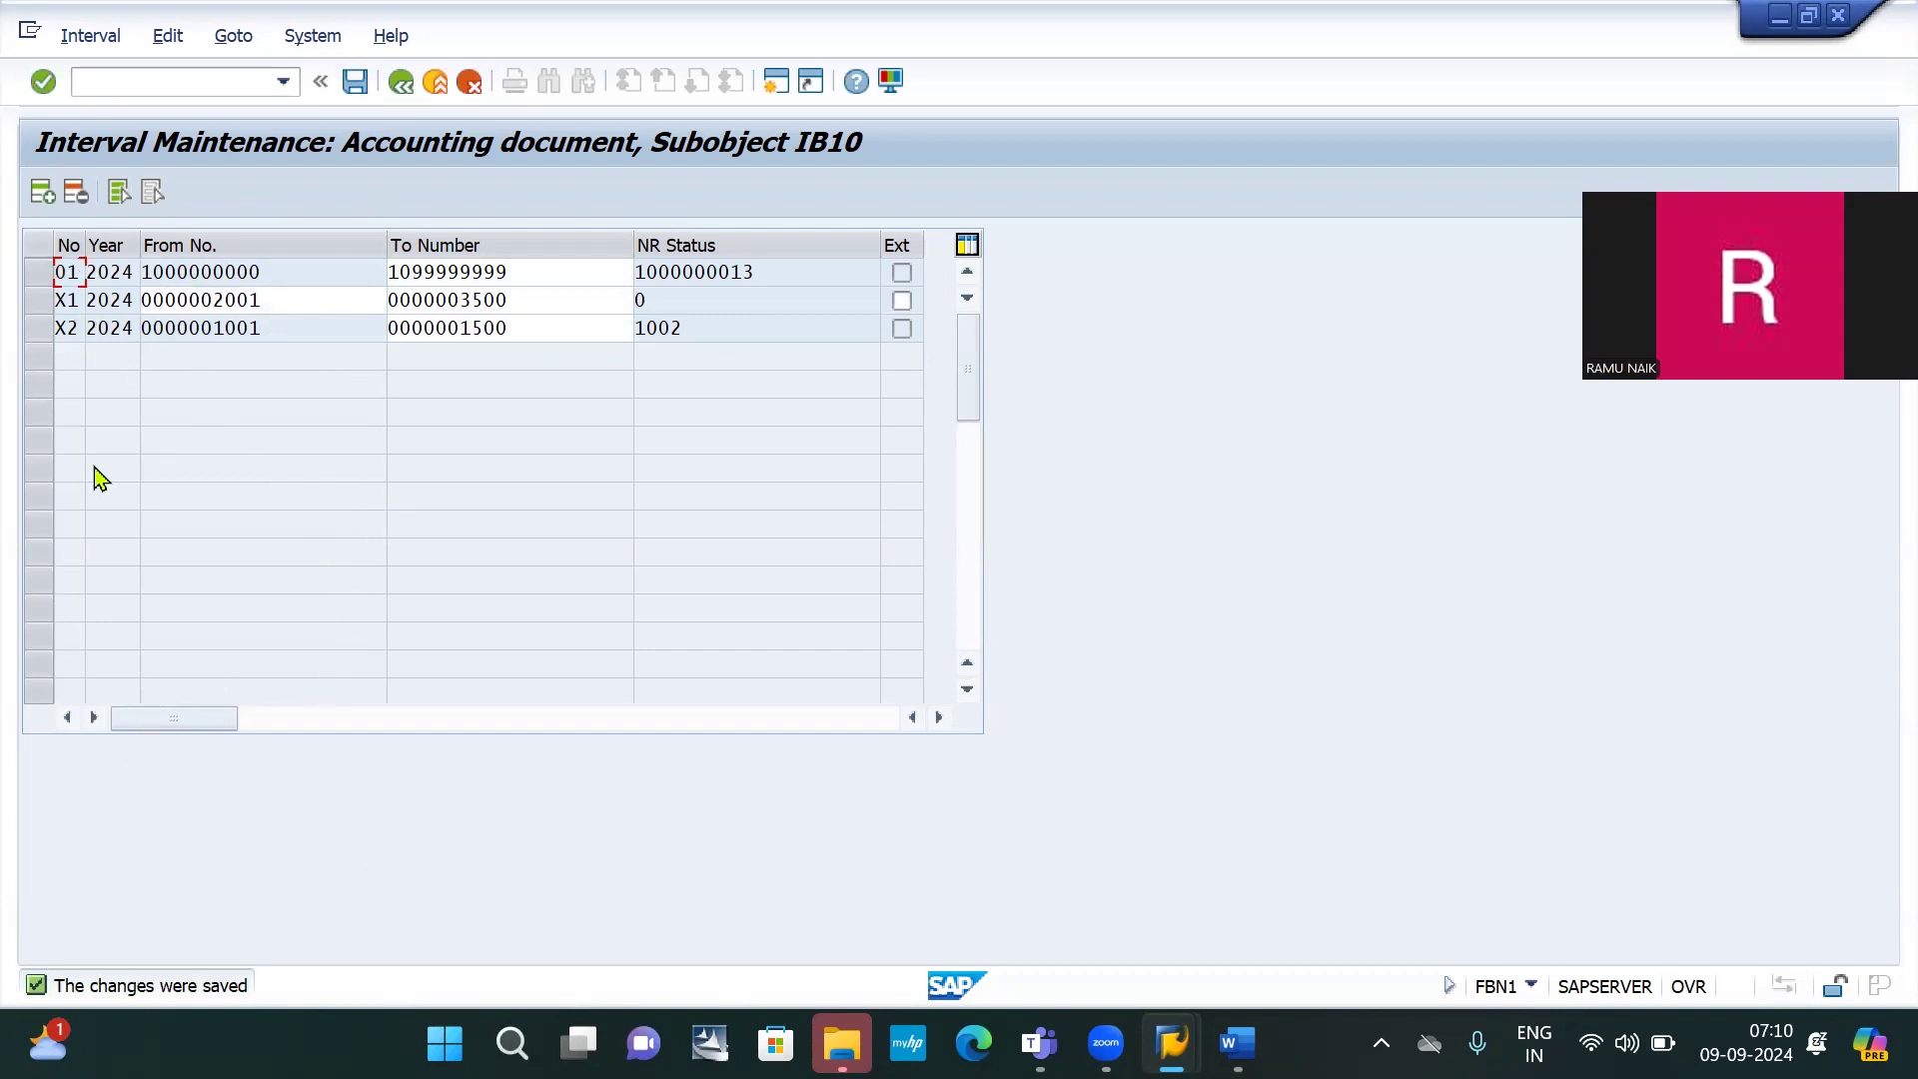
key(alt+Tab)
key(alt+Tab)
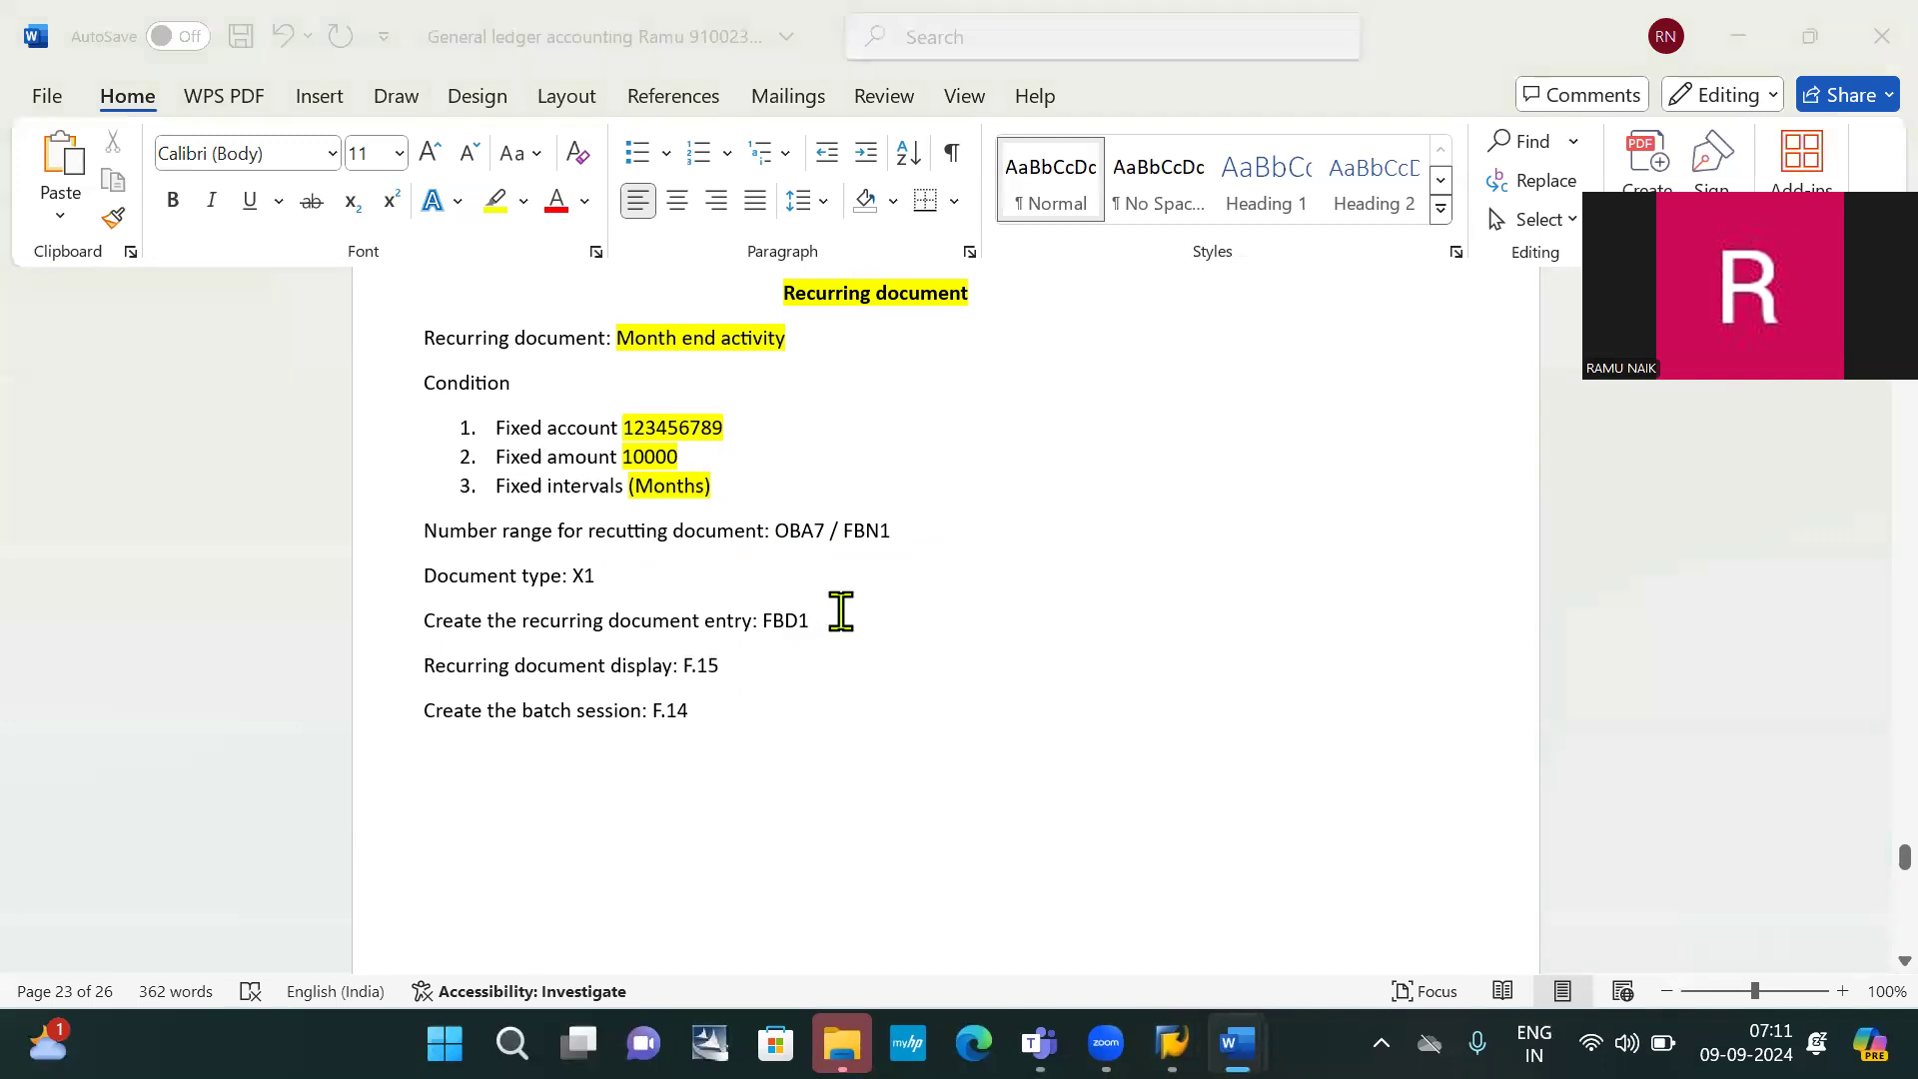
Back in SAP, enter /NFBD1 to start a recurring entry
key(alt+Tab)
click(151, 80)
text(/)
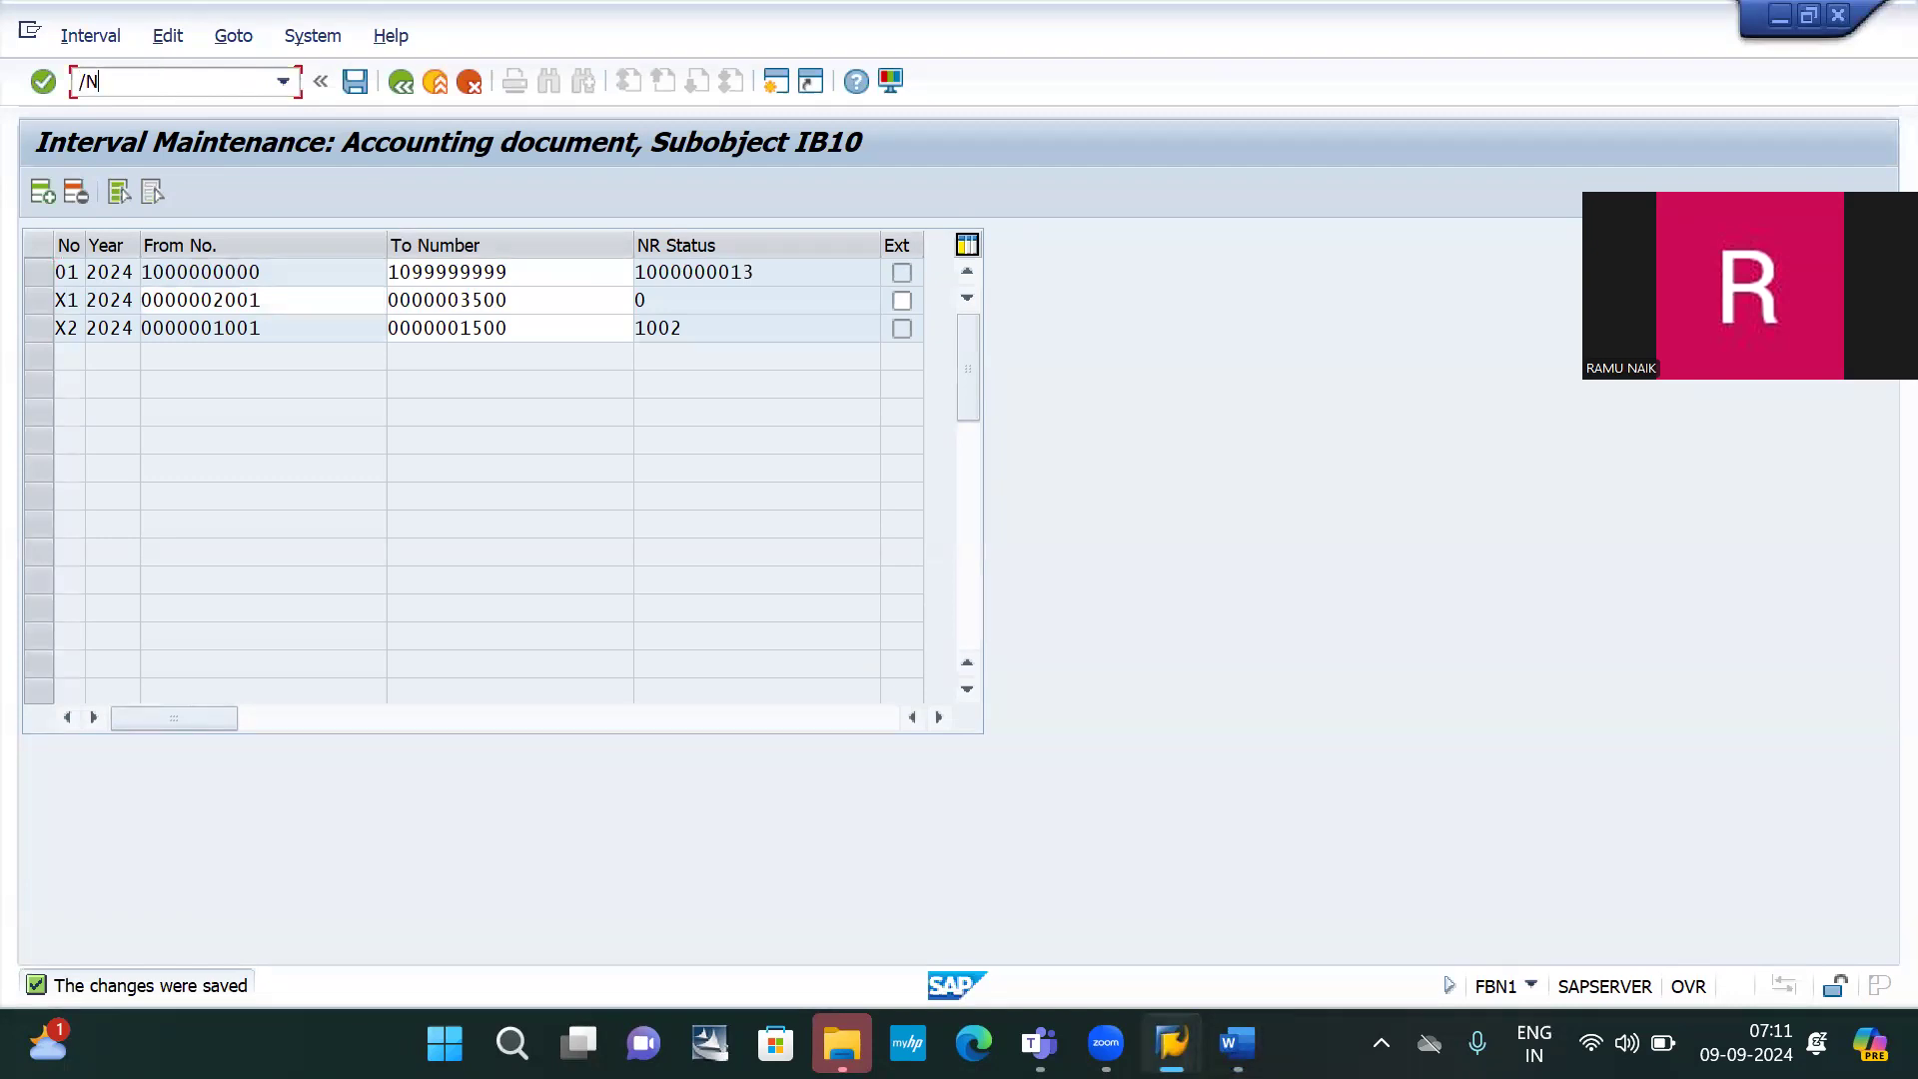
text(NFBD1)
Open the FBD1 recurring entry header for company code IB10
key(Return)
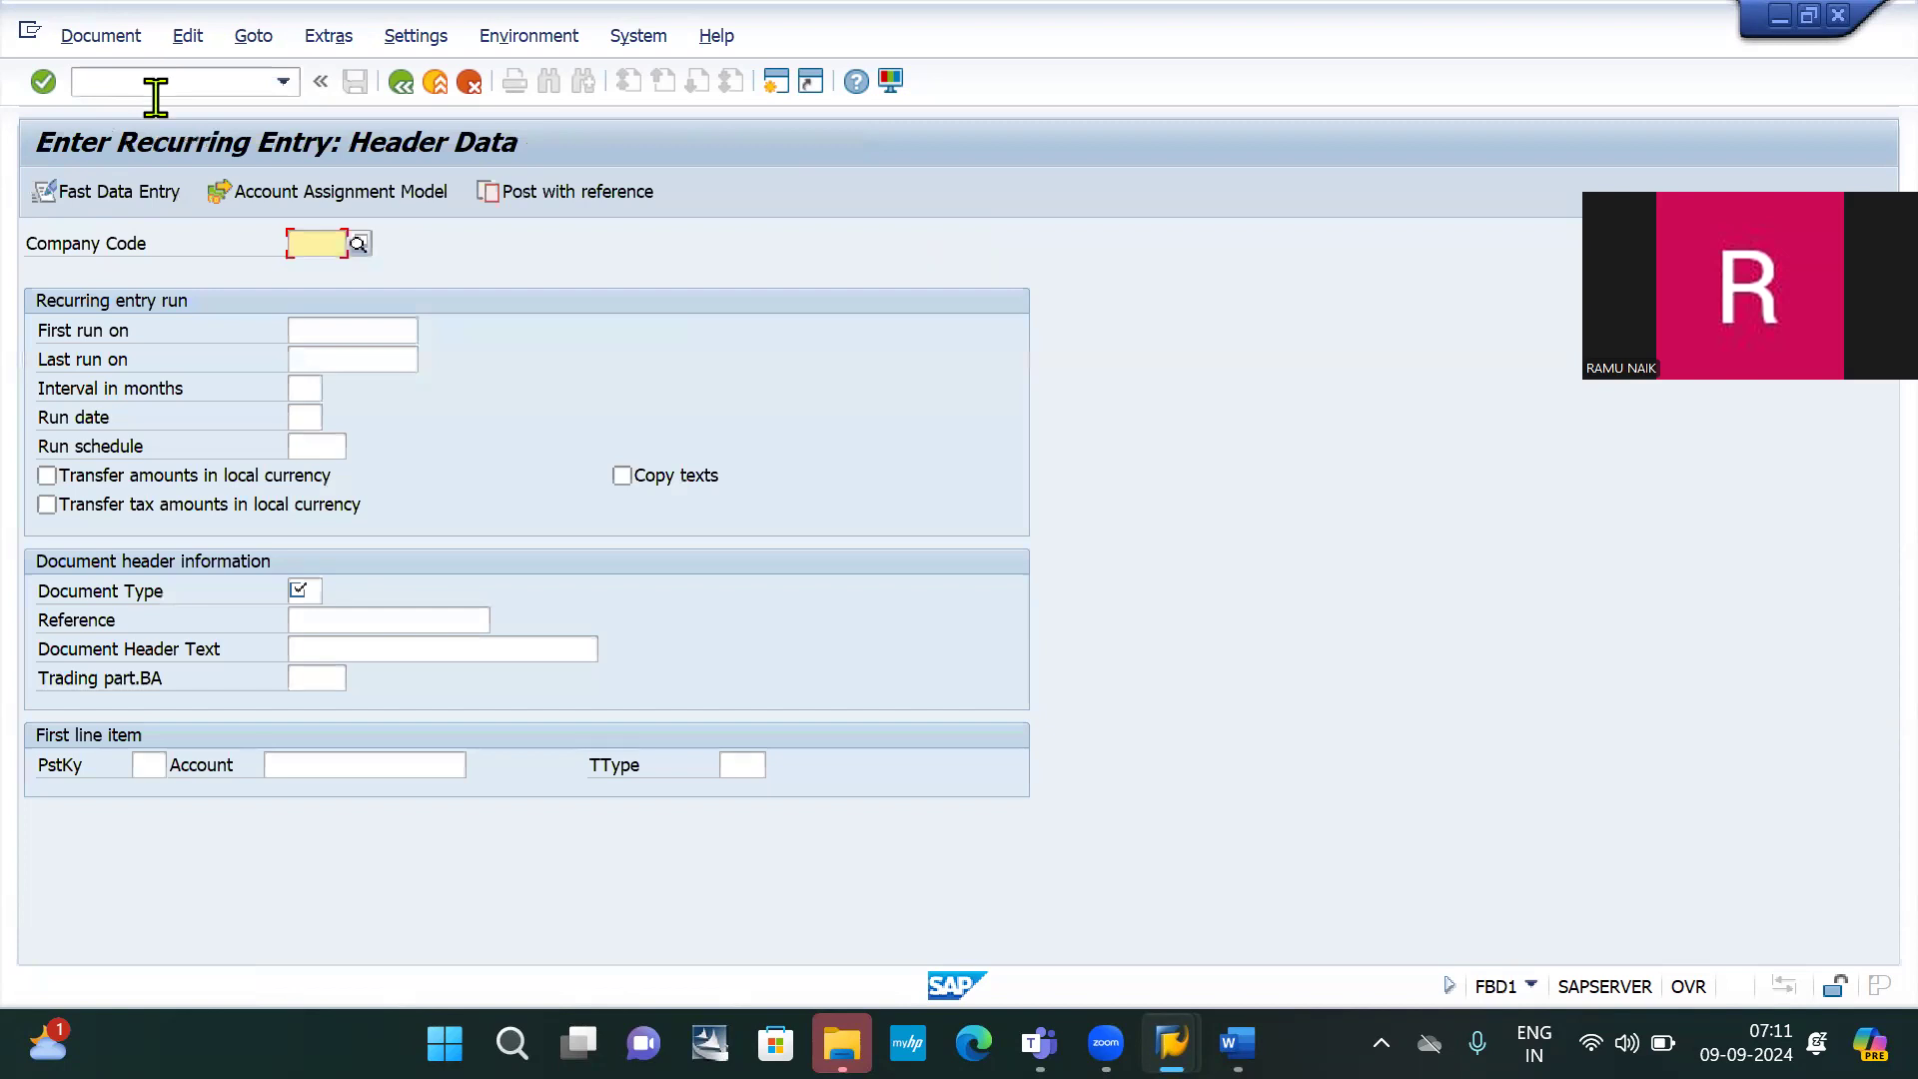
key(BackSpace)
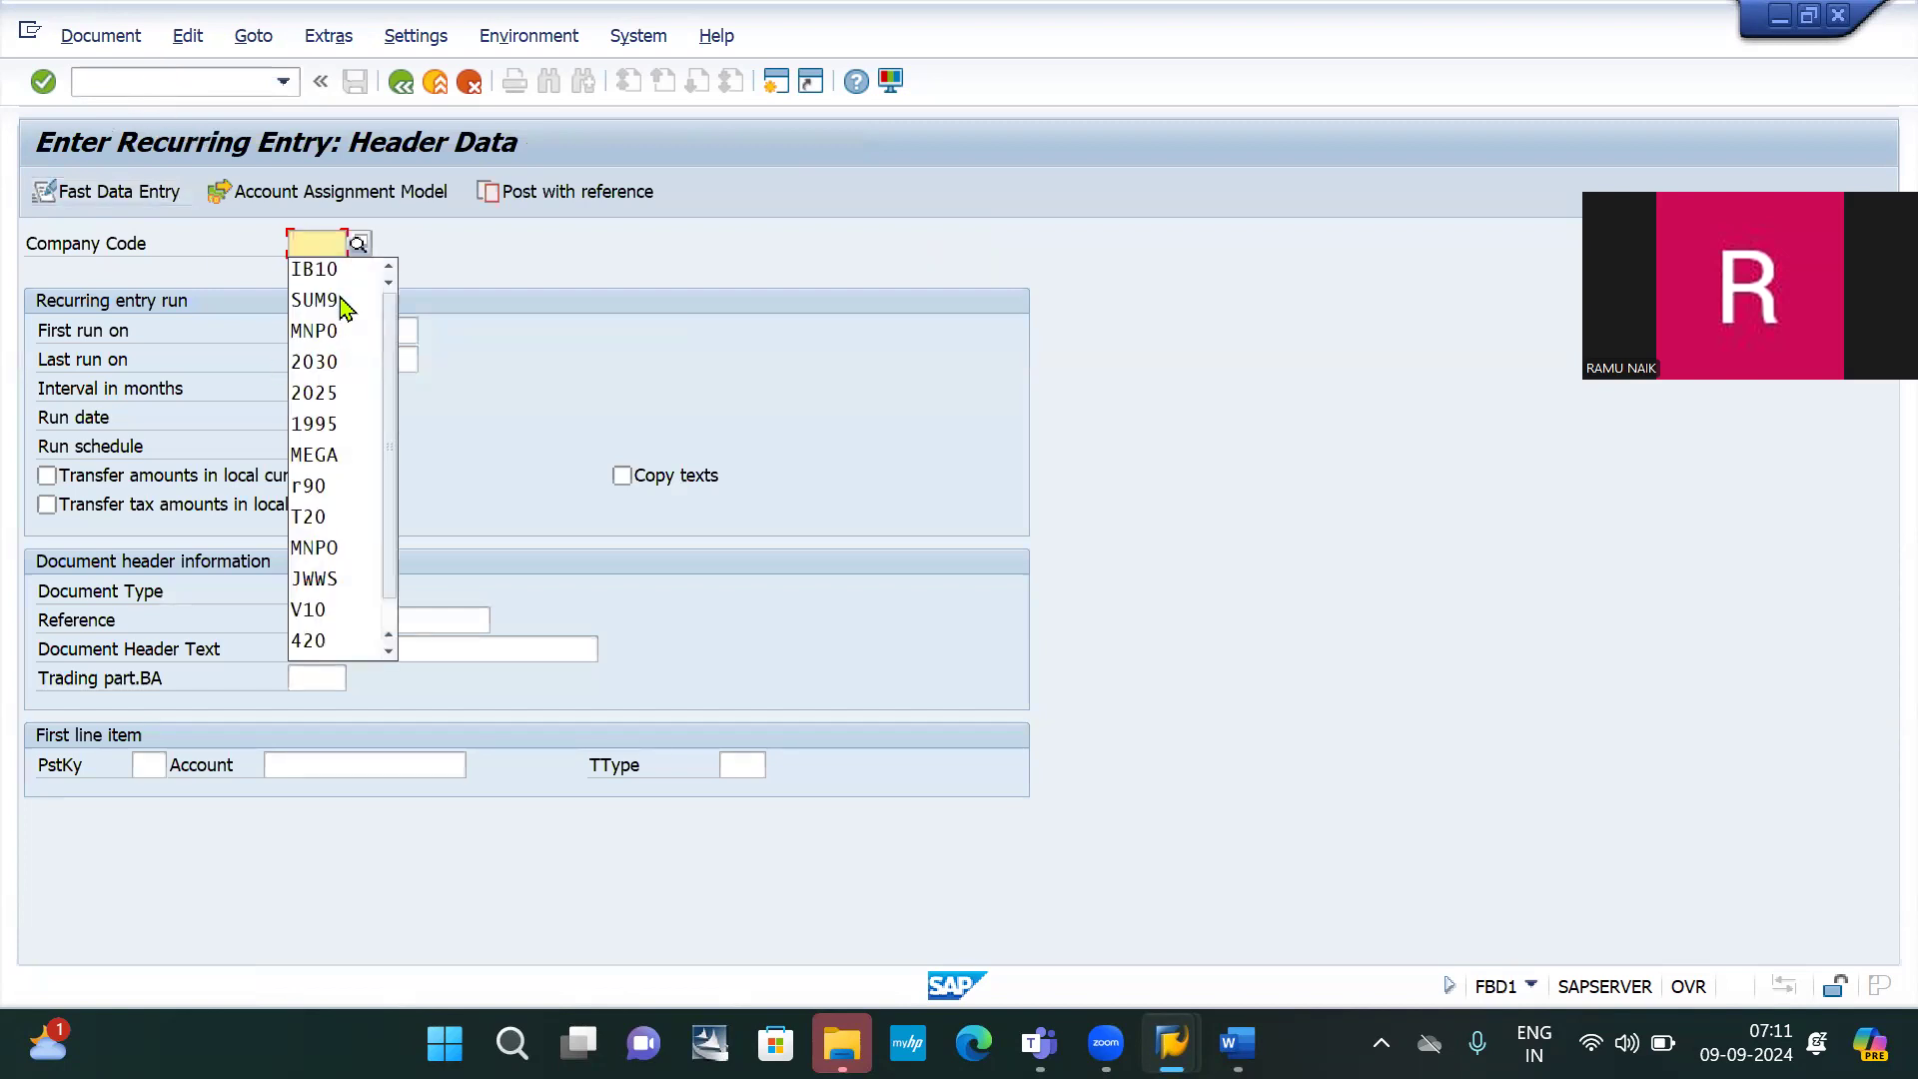
click(321, 268)
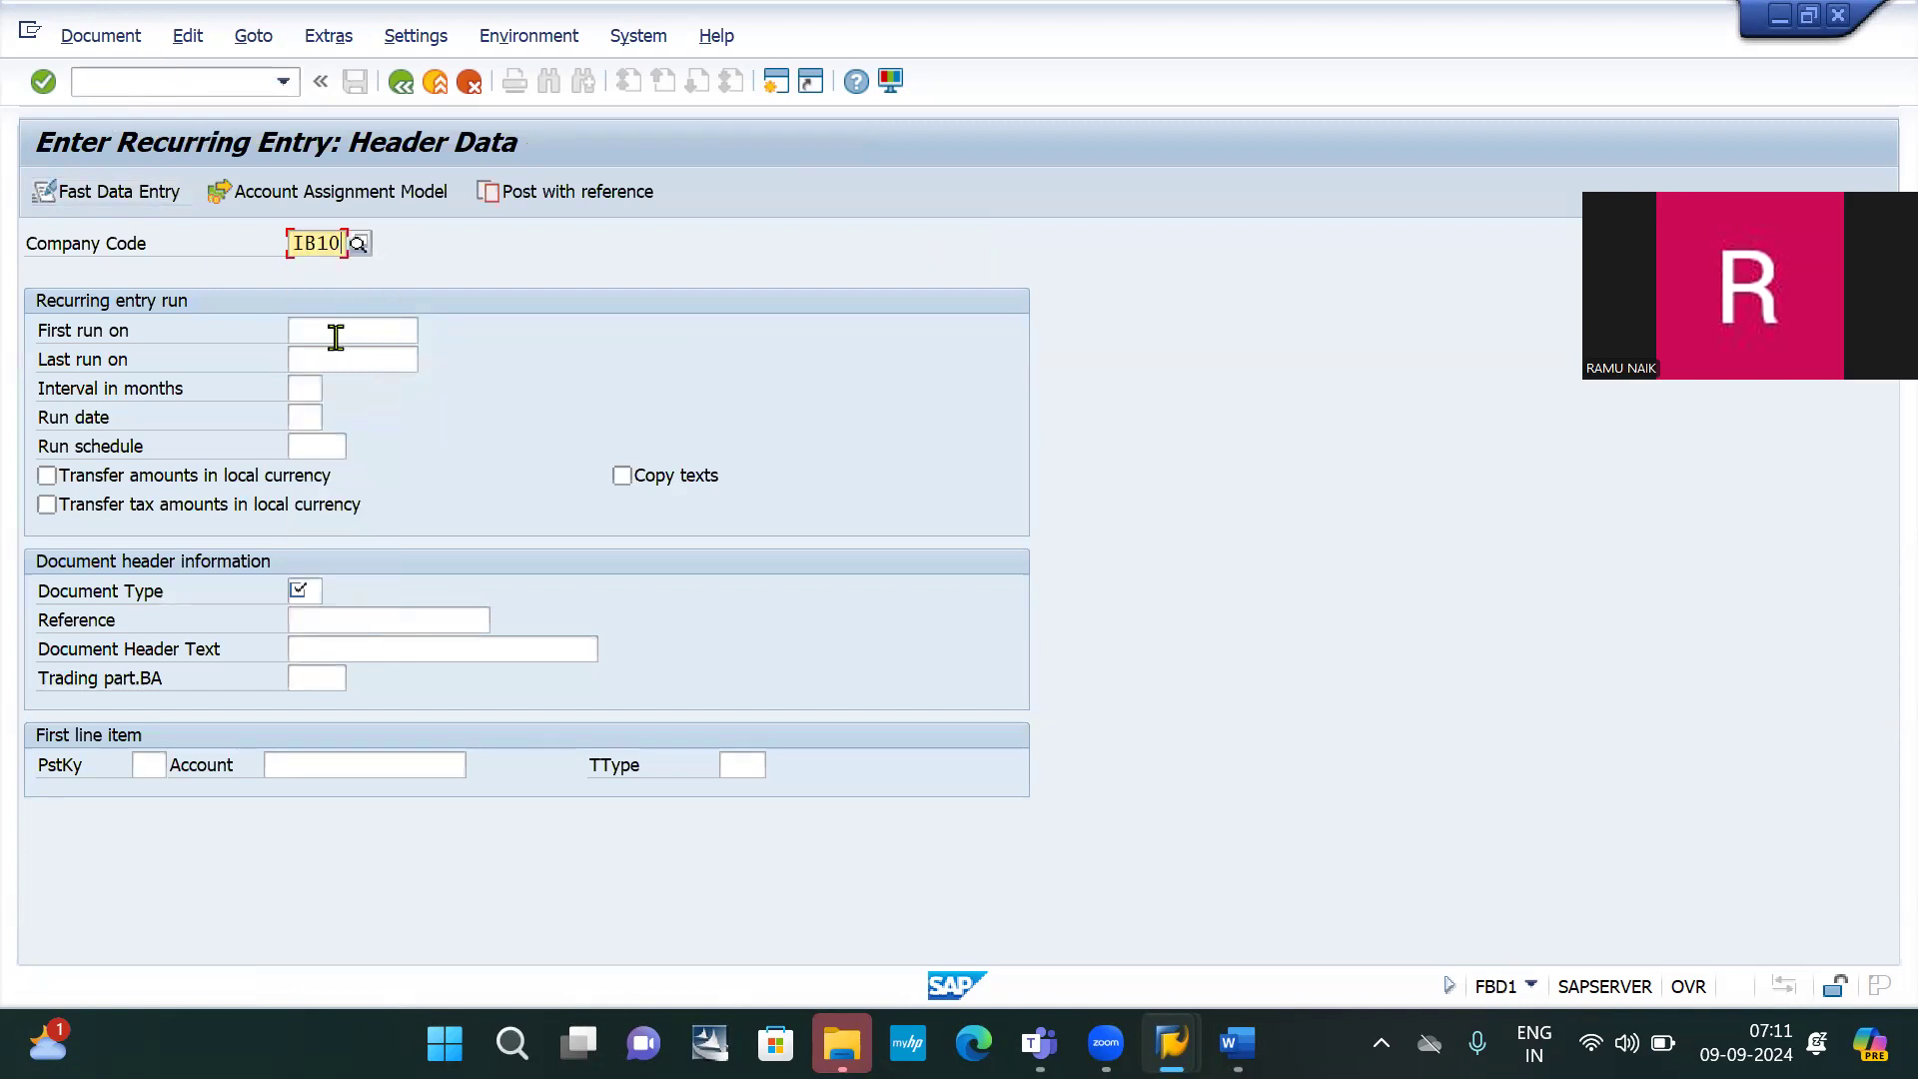
Enter first run date 01042024 and last run date 01032025
click(335, 338)
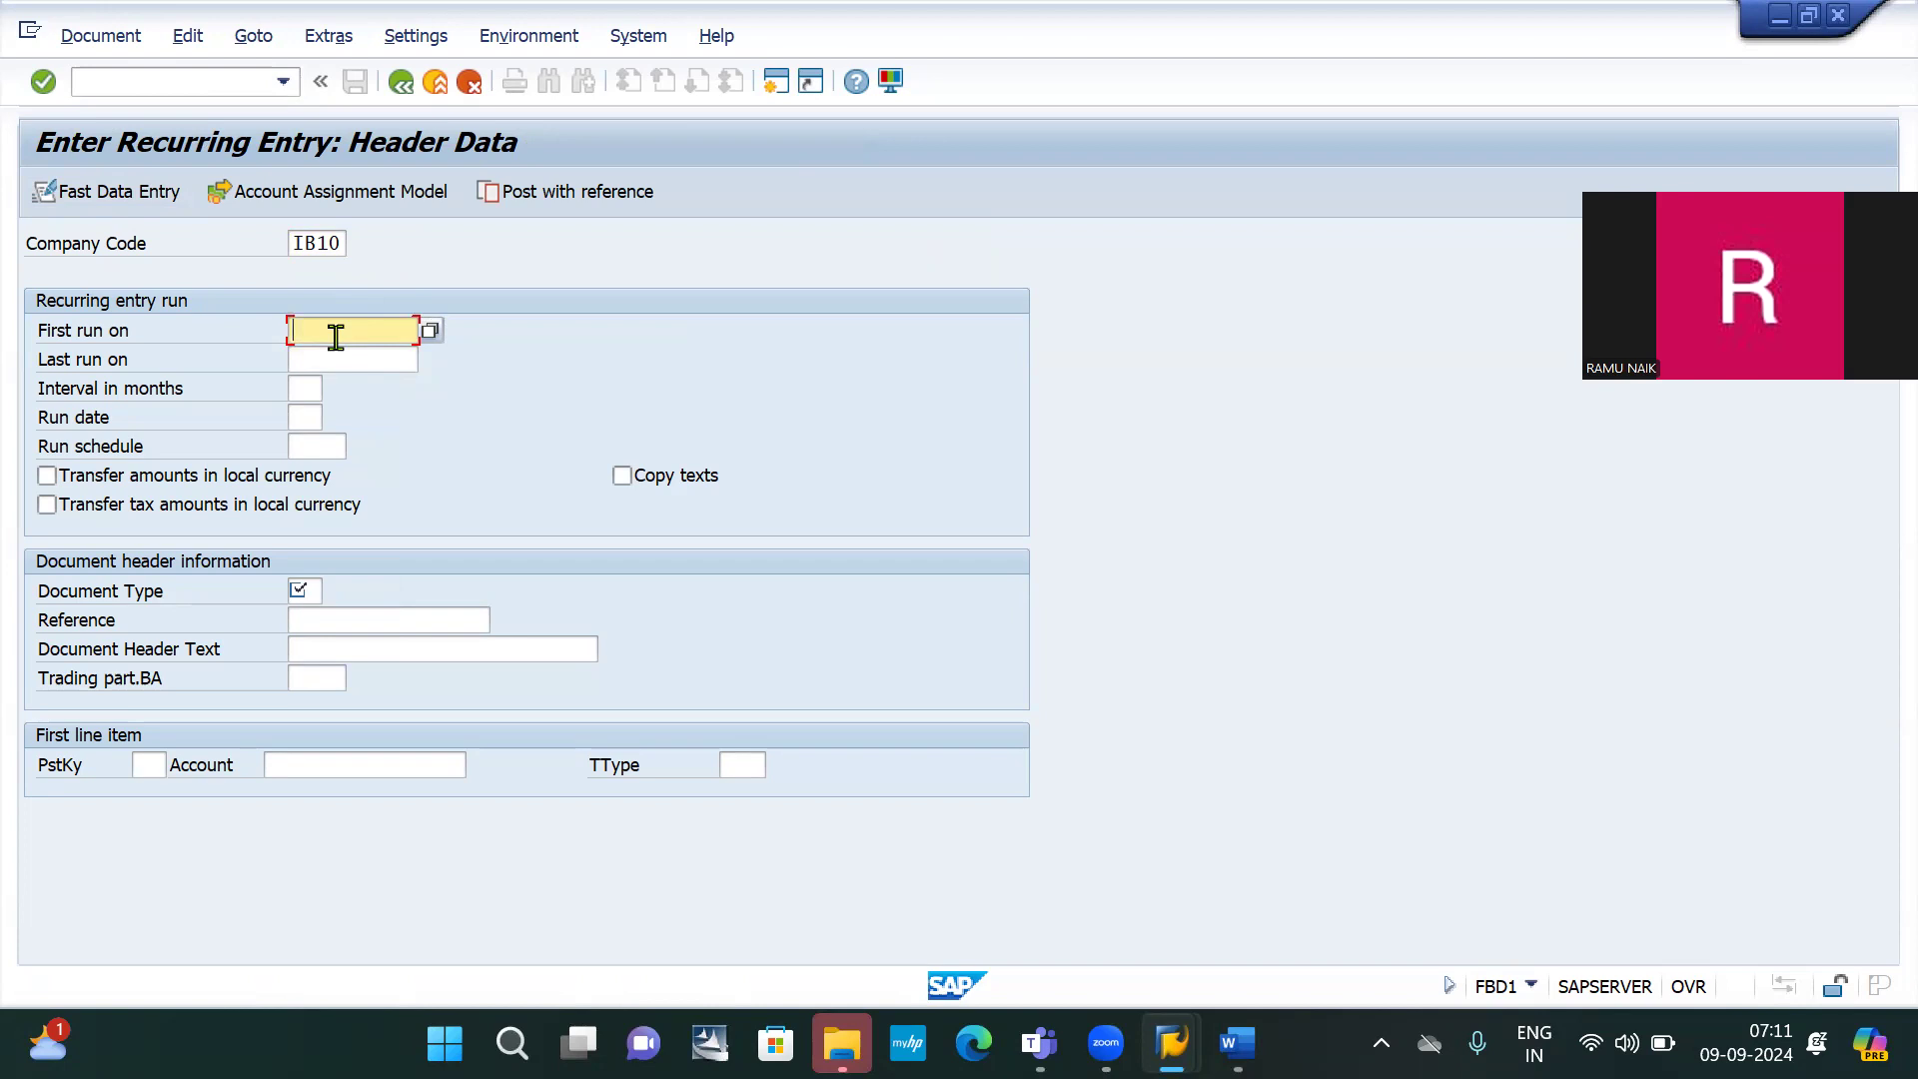
text(01)
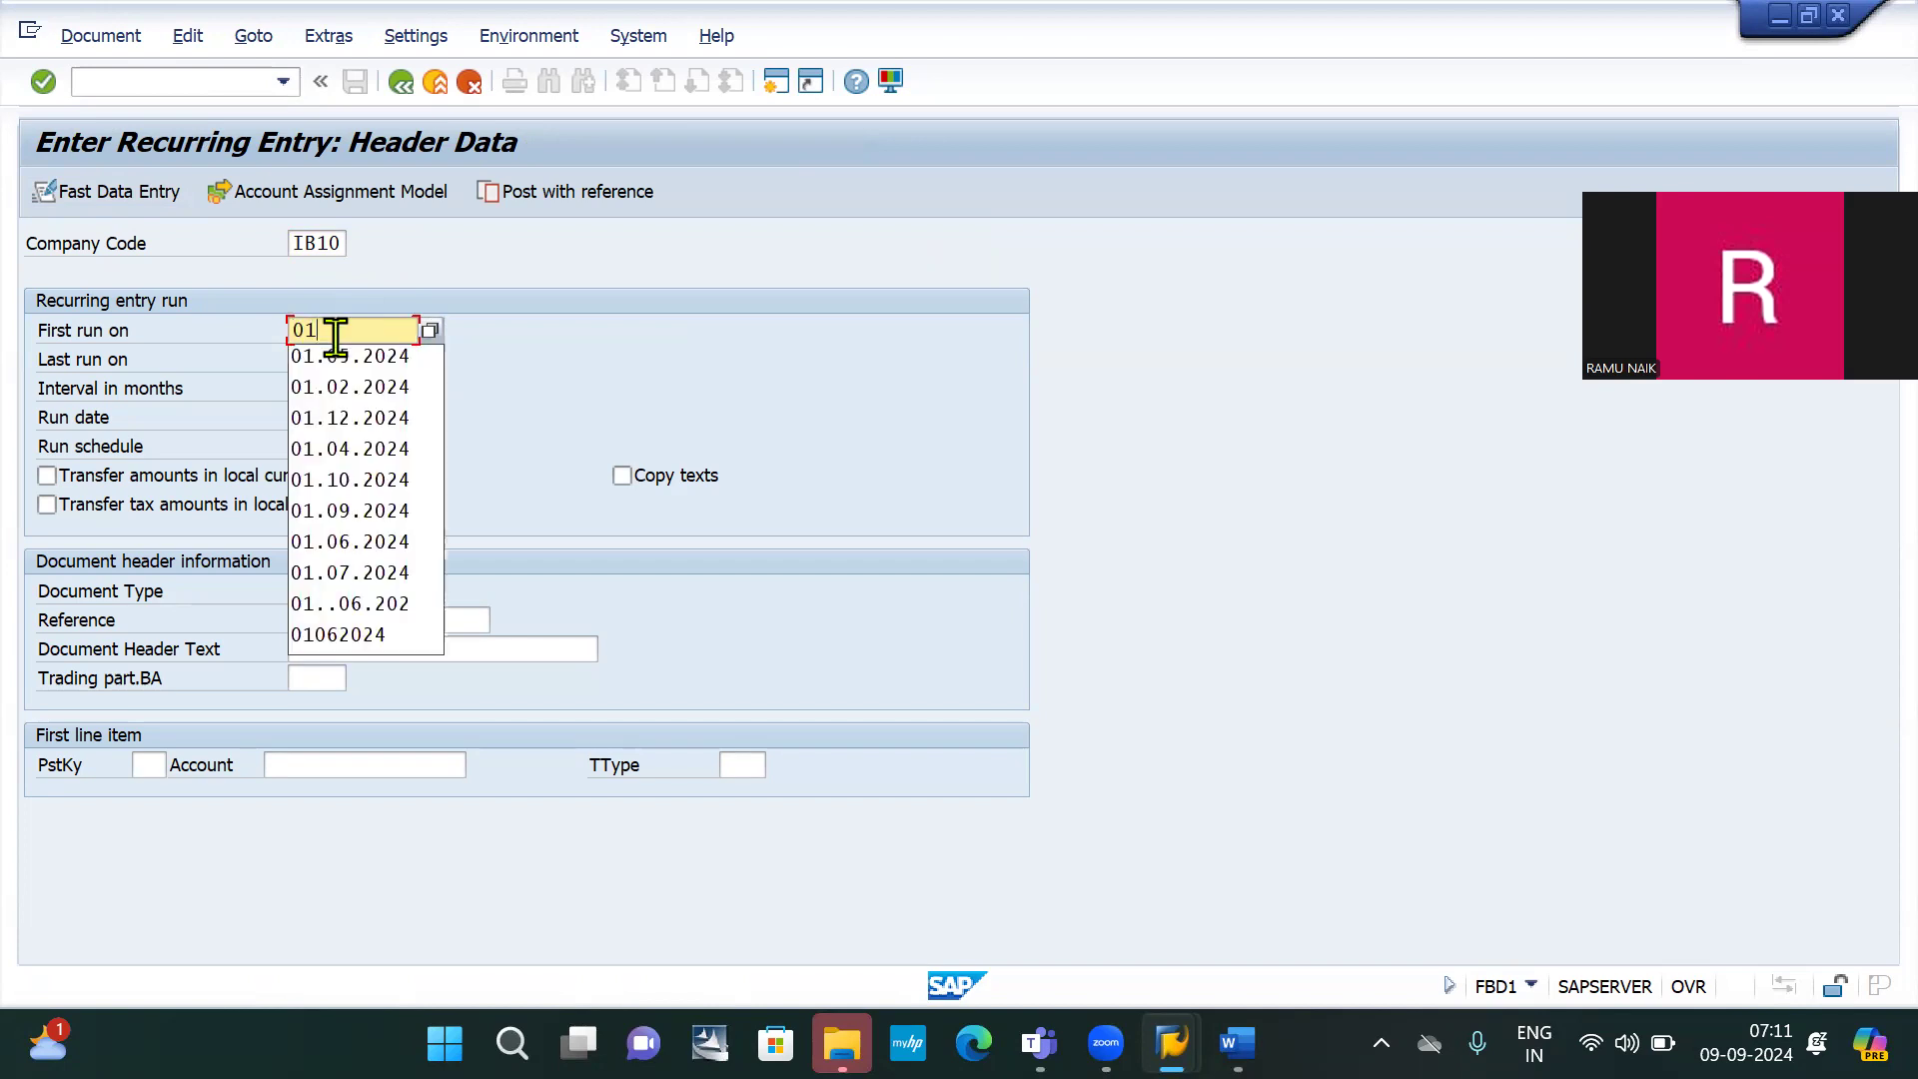
text(01)
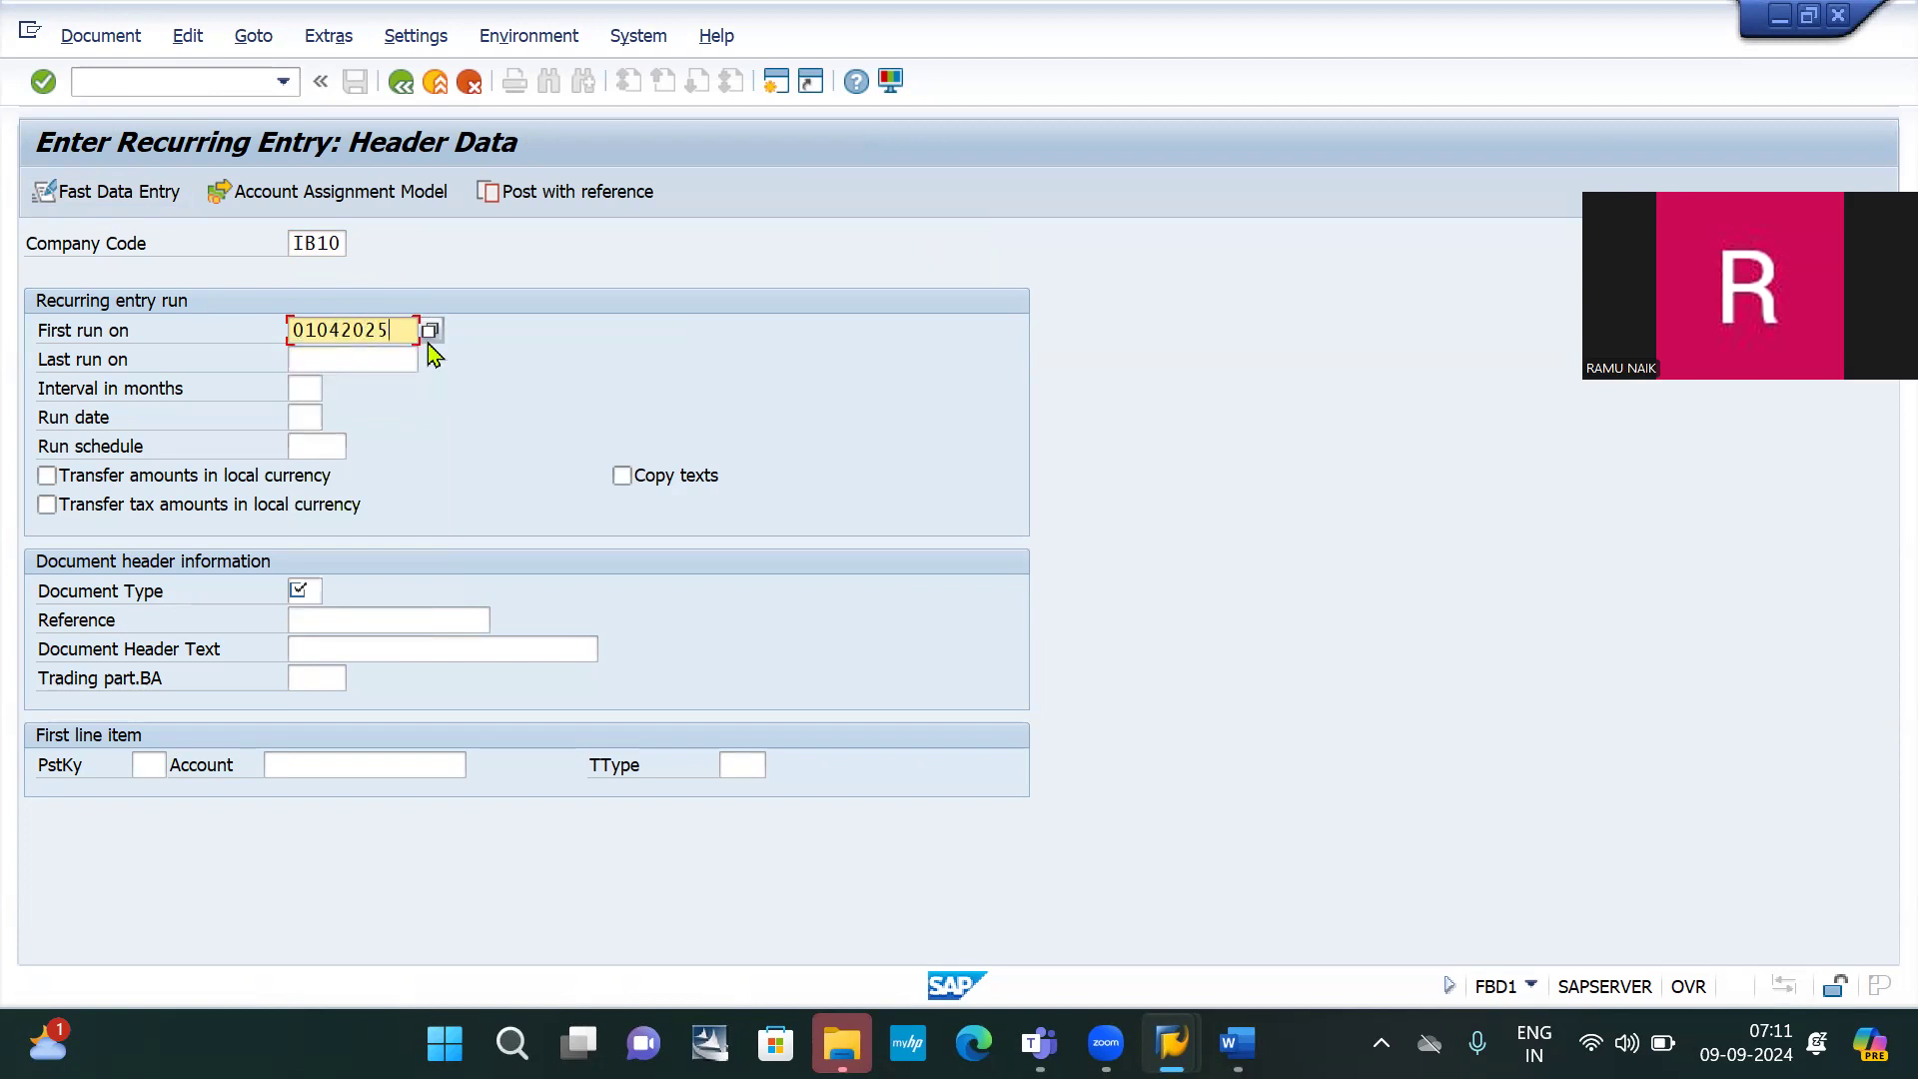
click(341, 367)
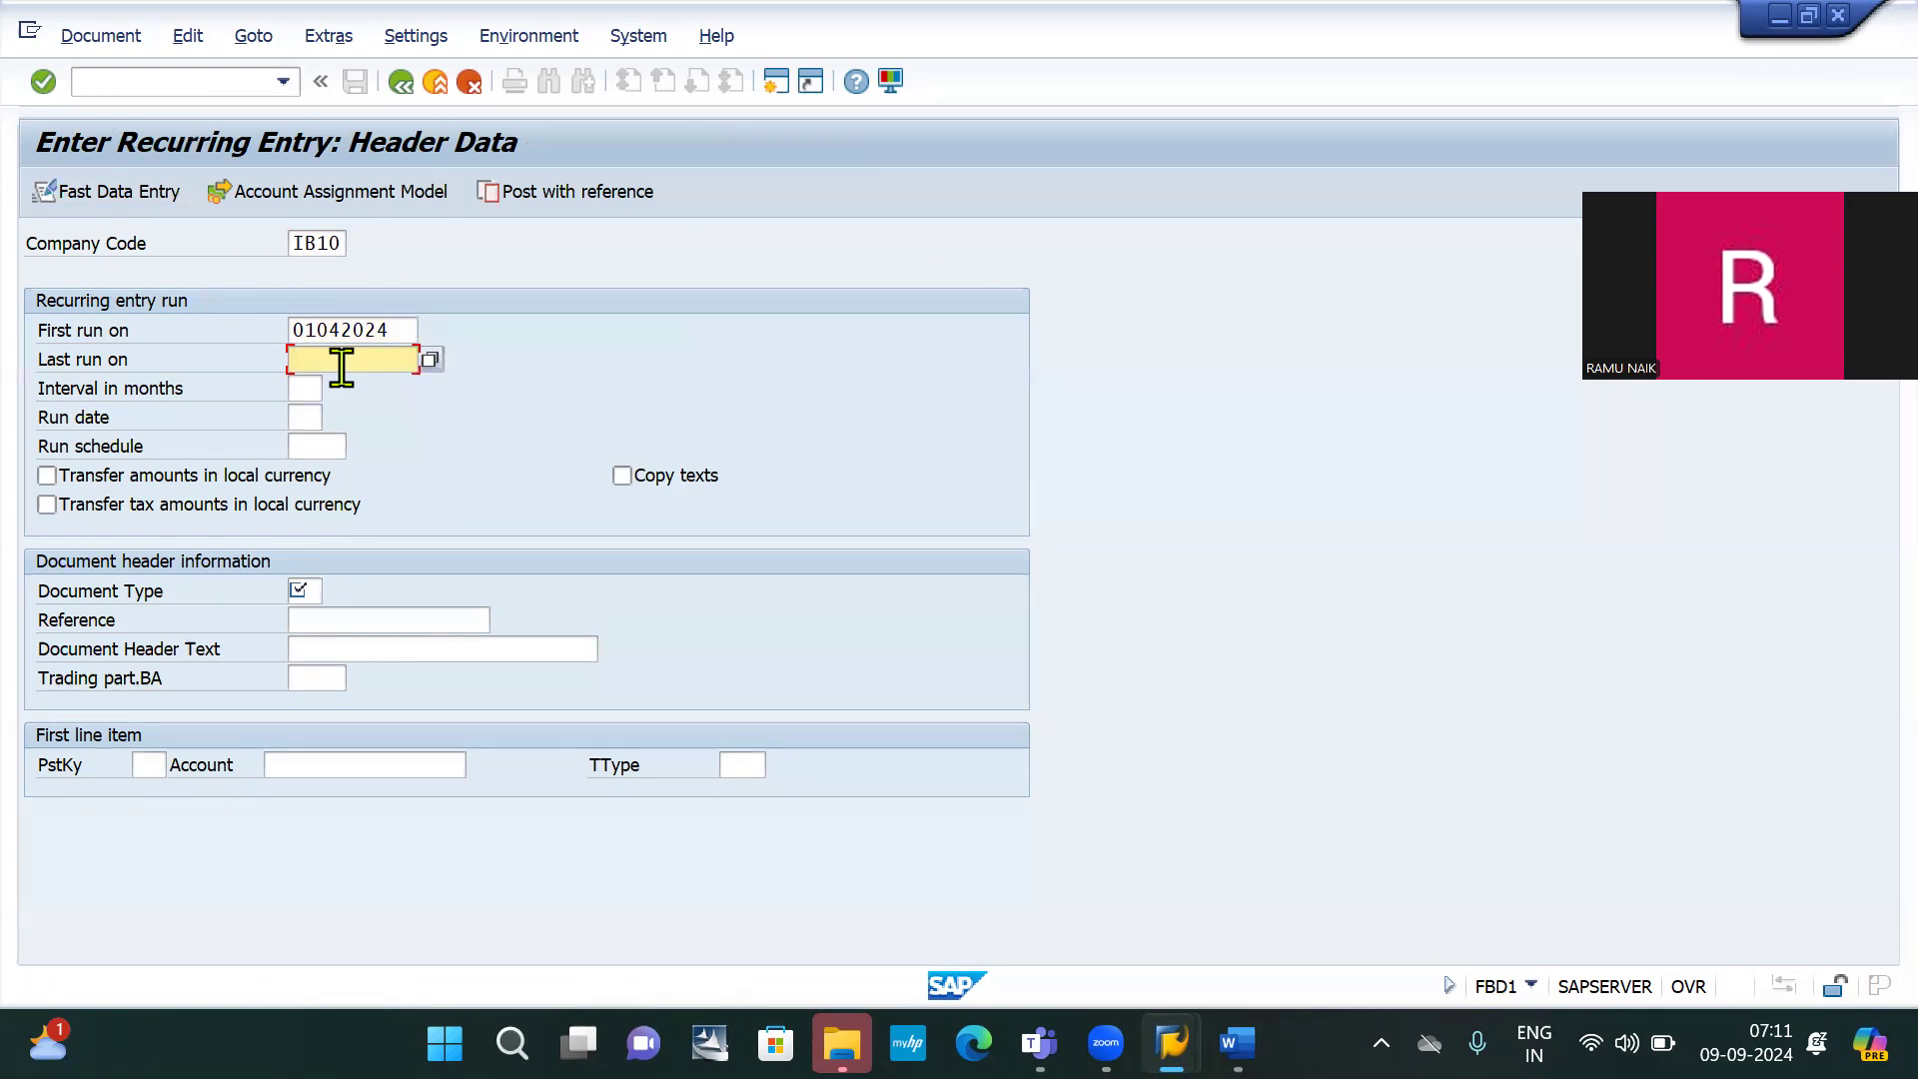
text(01)
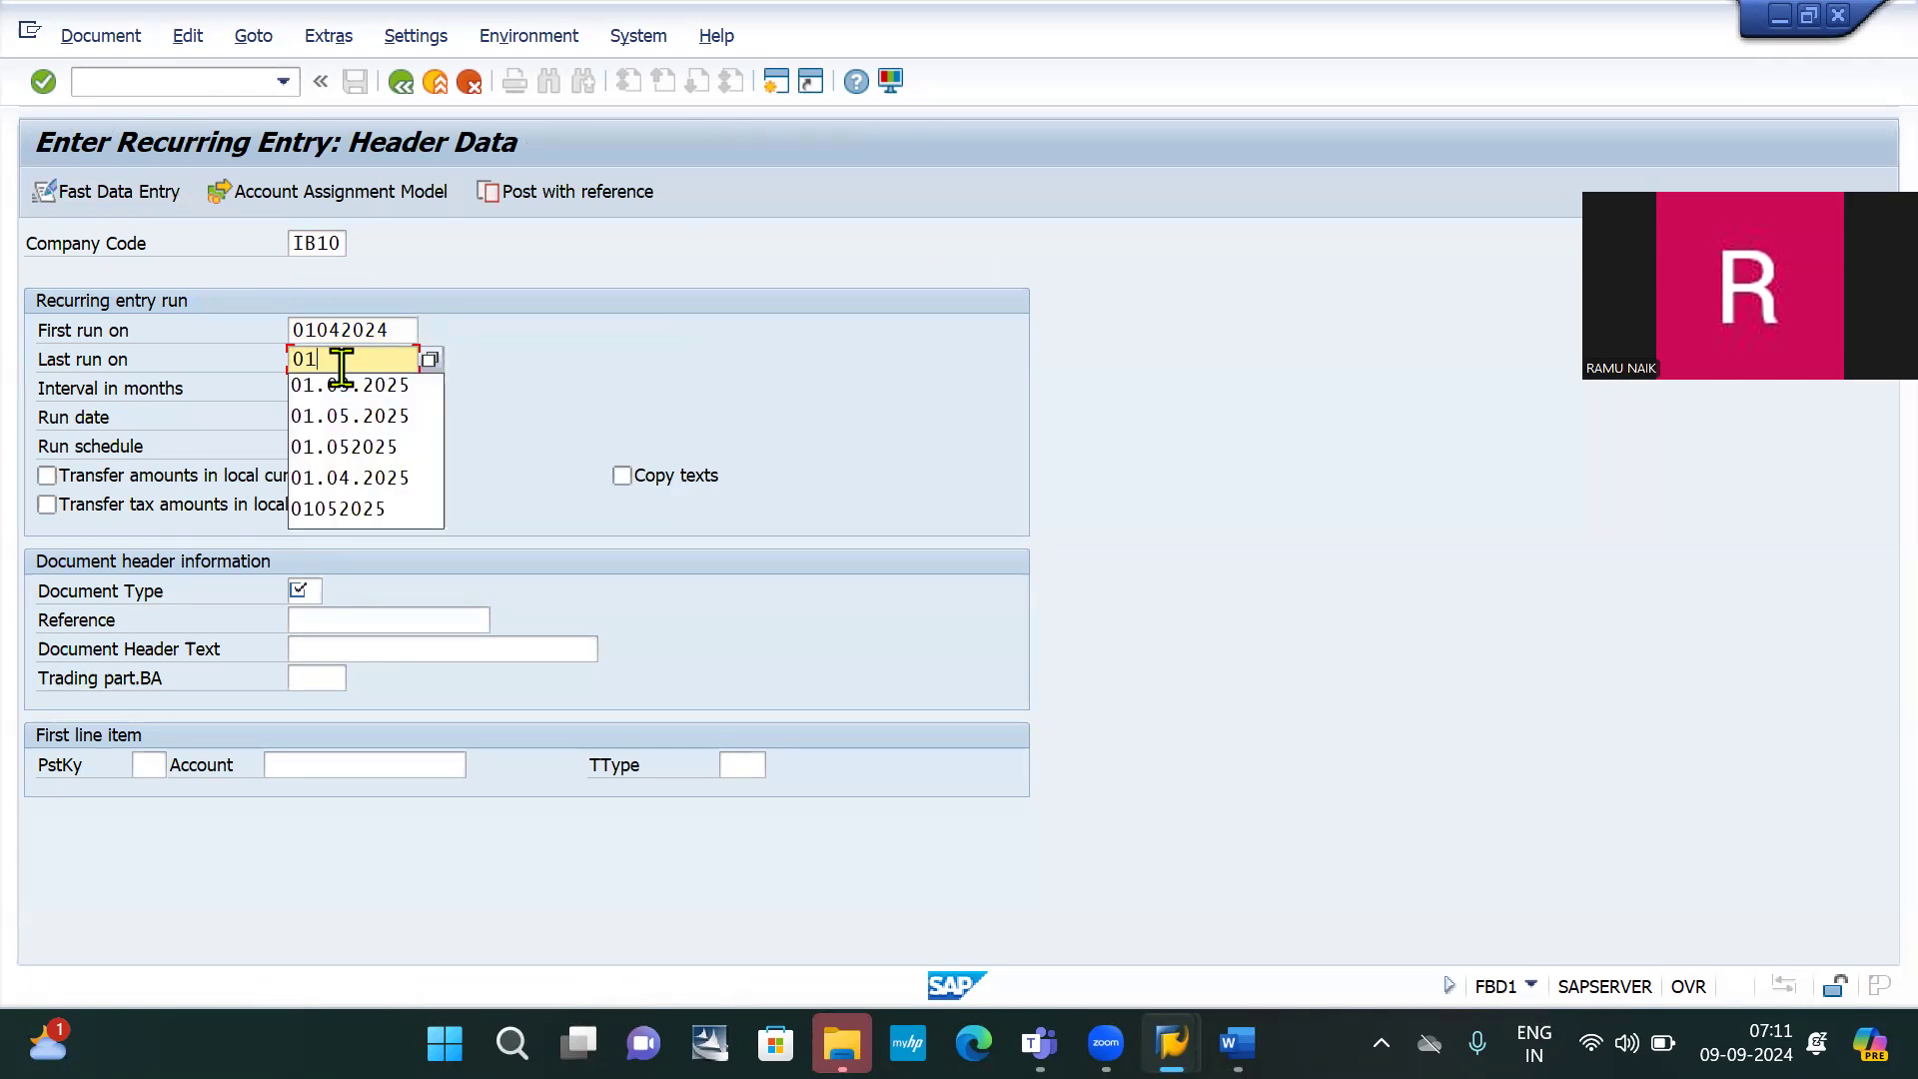
text(032025)
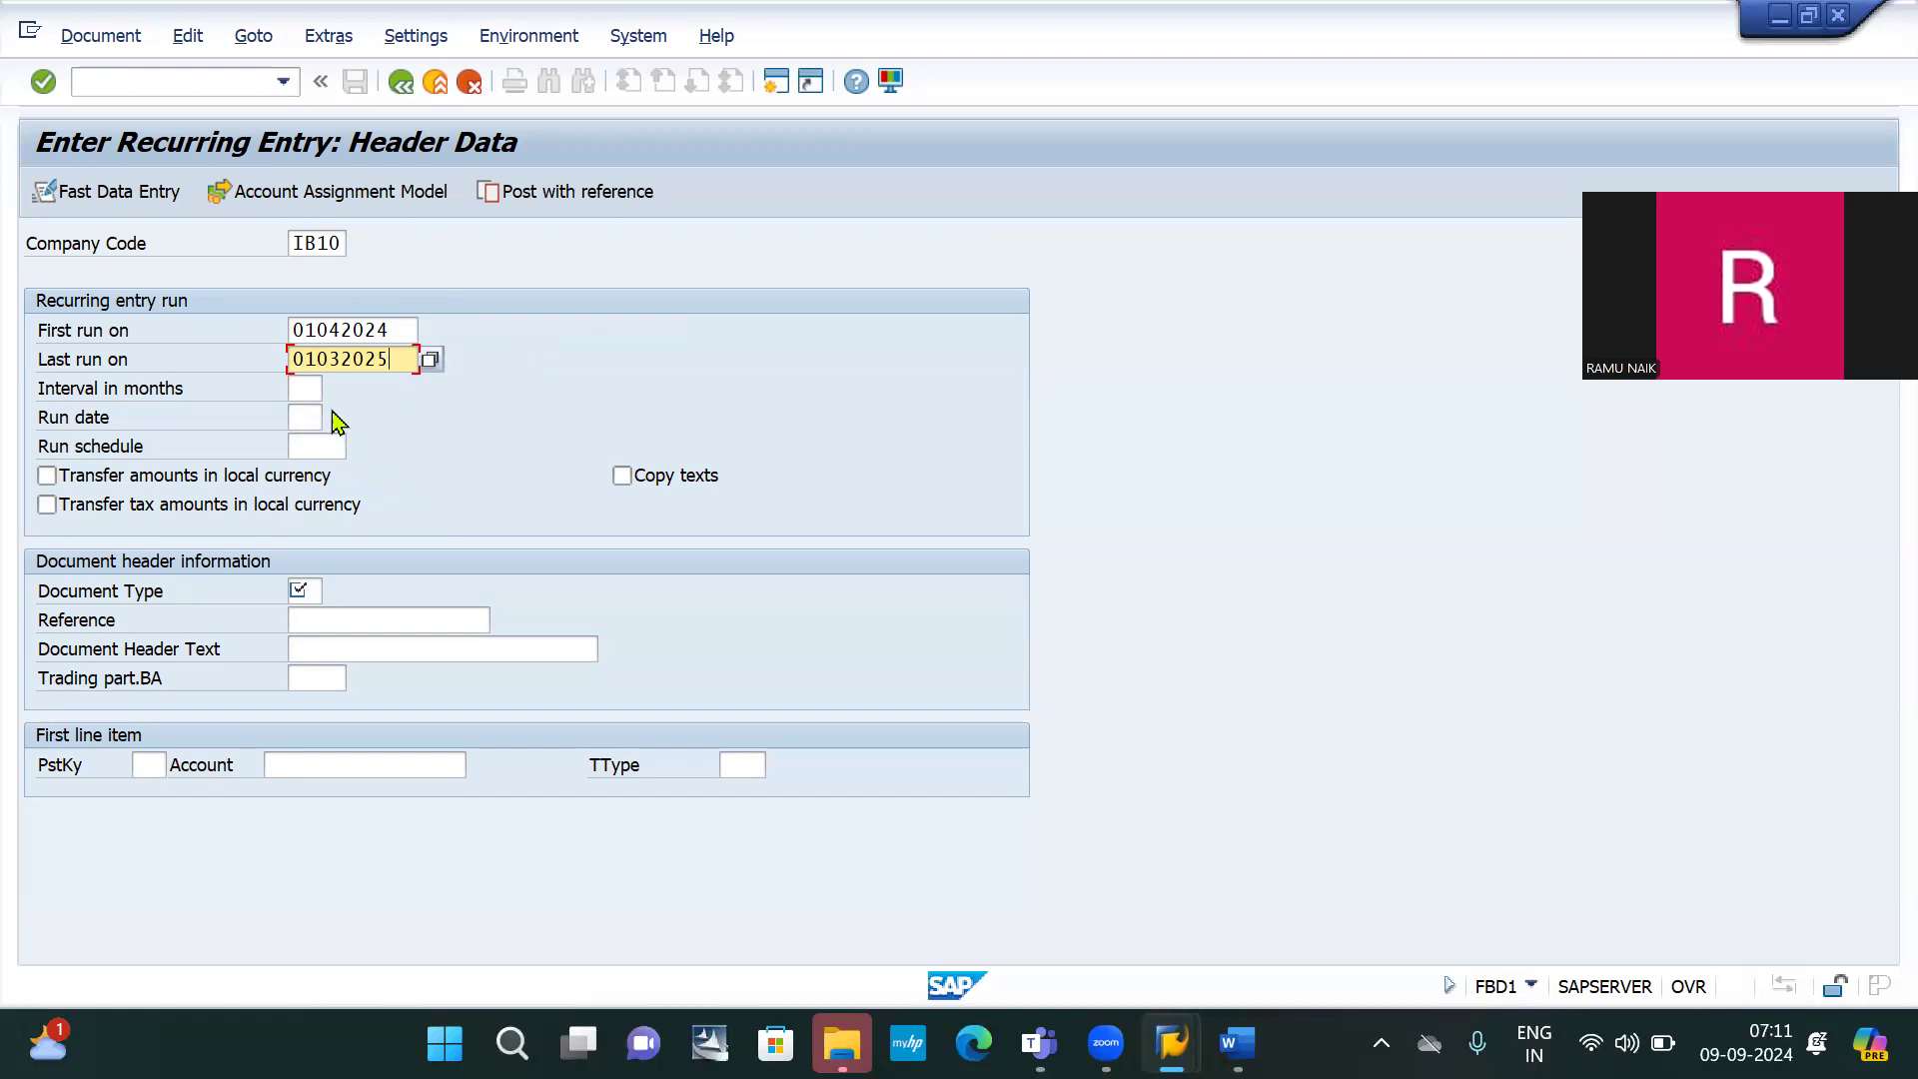
click(304, 388)
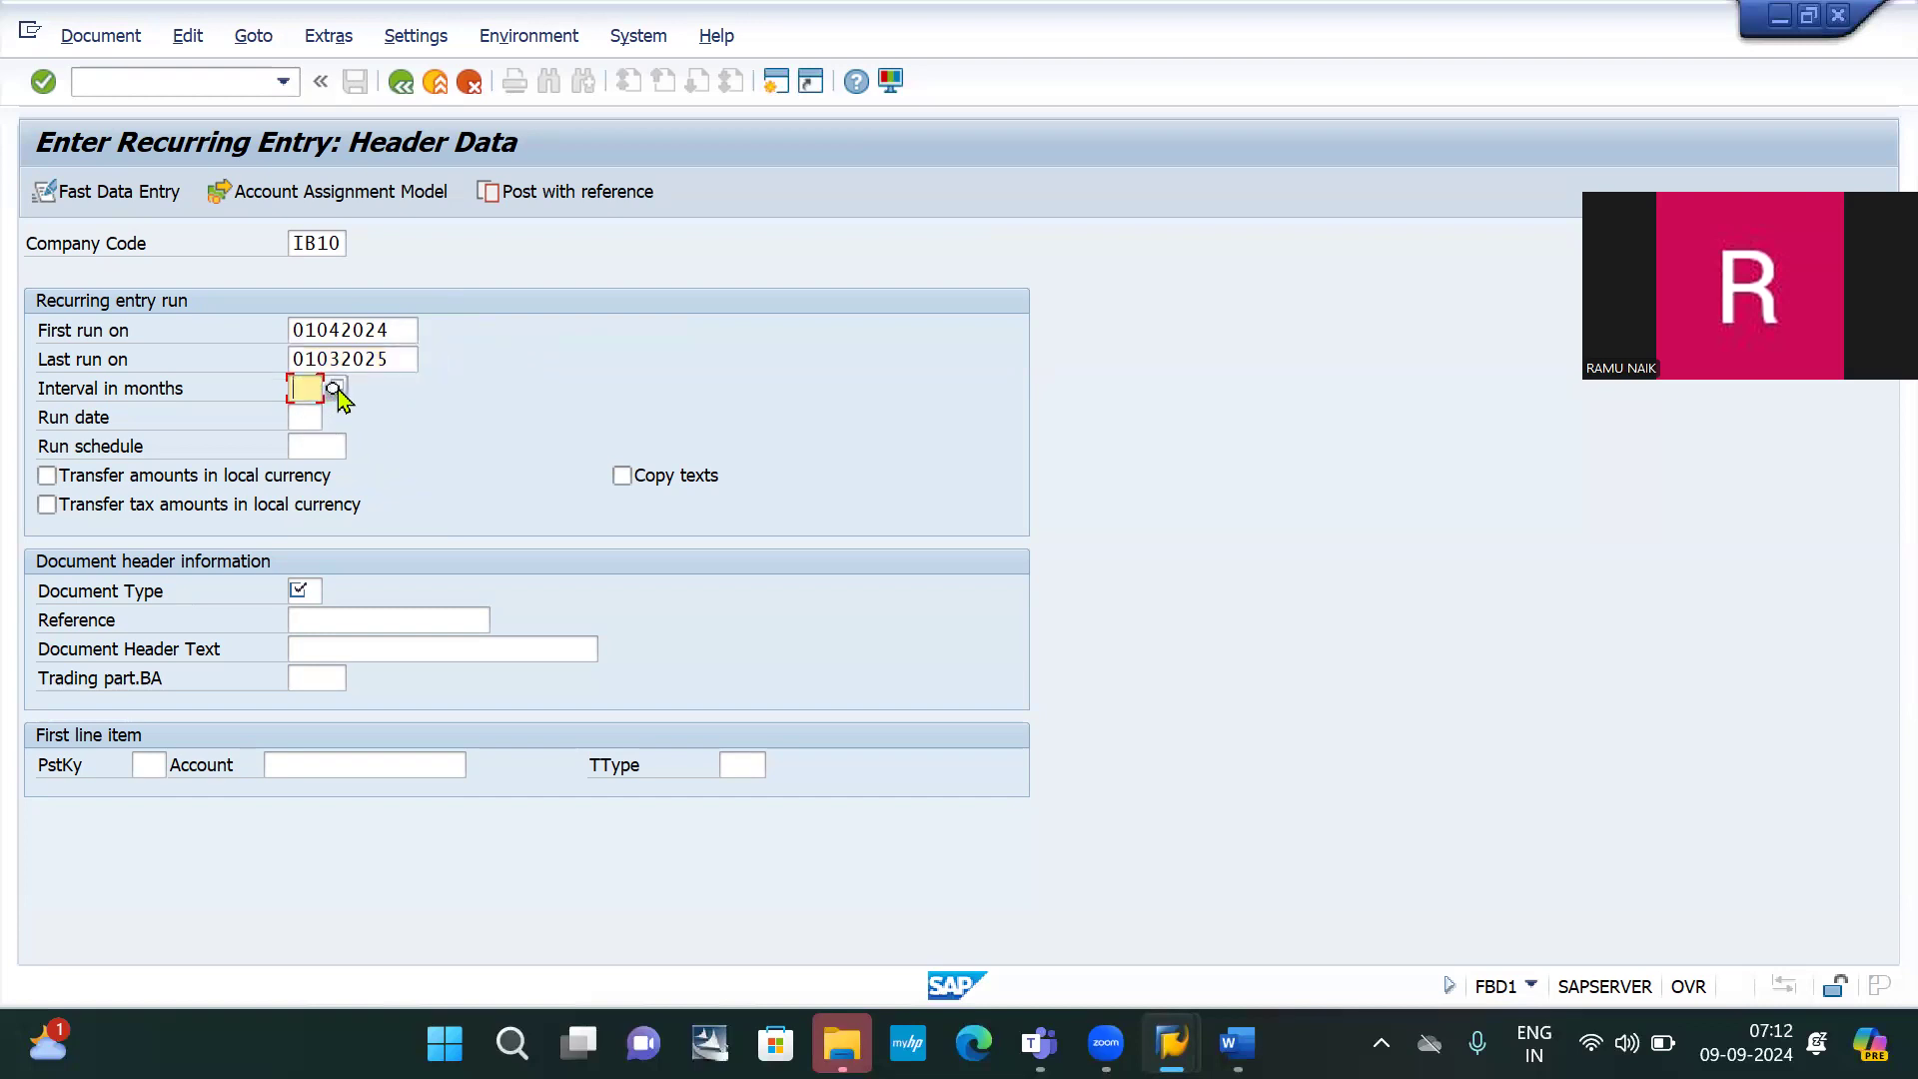
Set the run interval to 01 months and the document type to SA
click(336, 390)
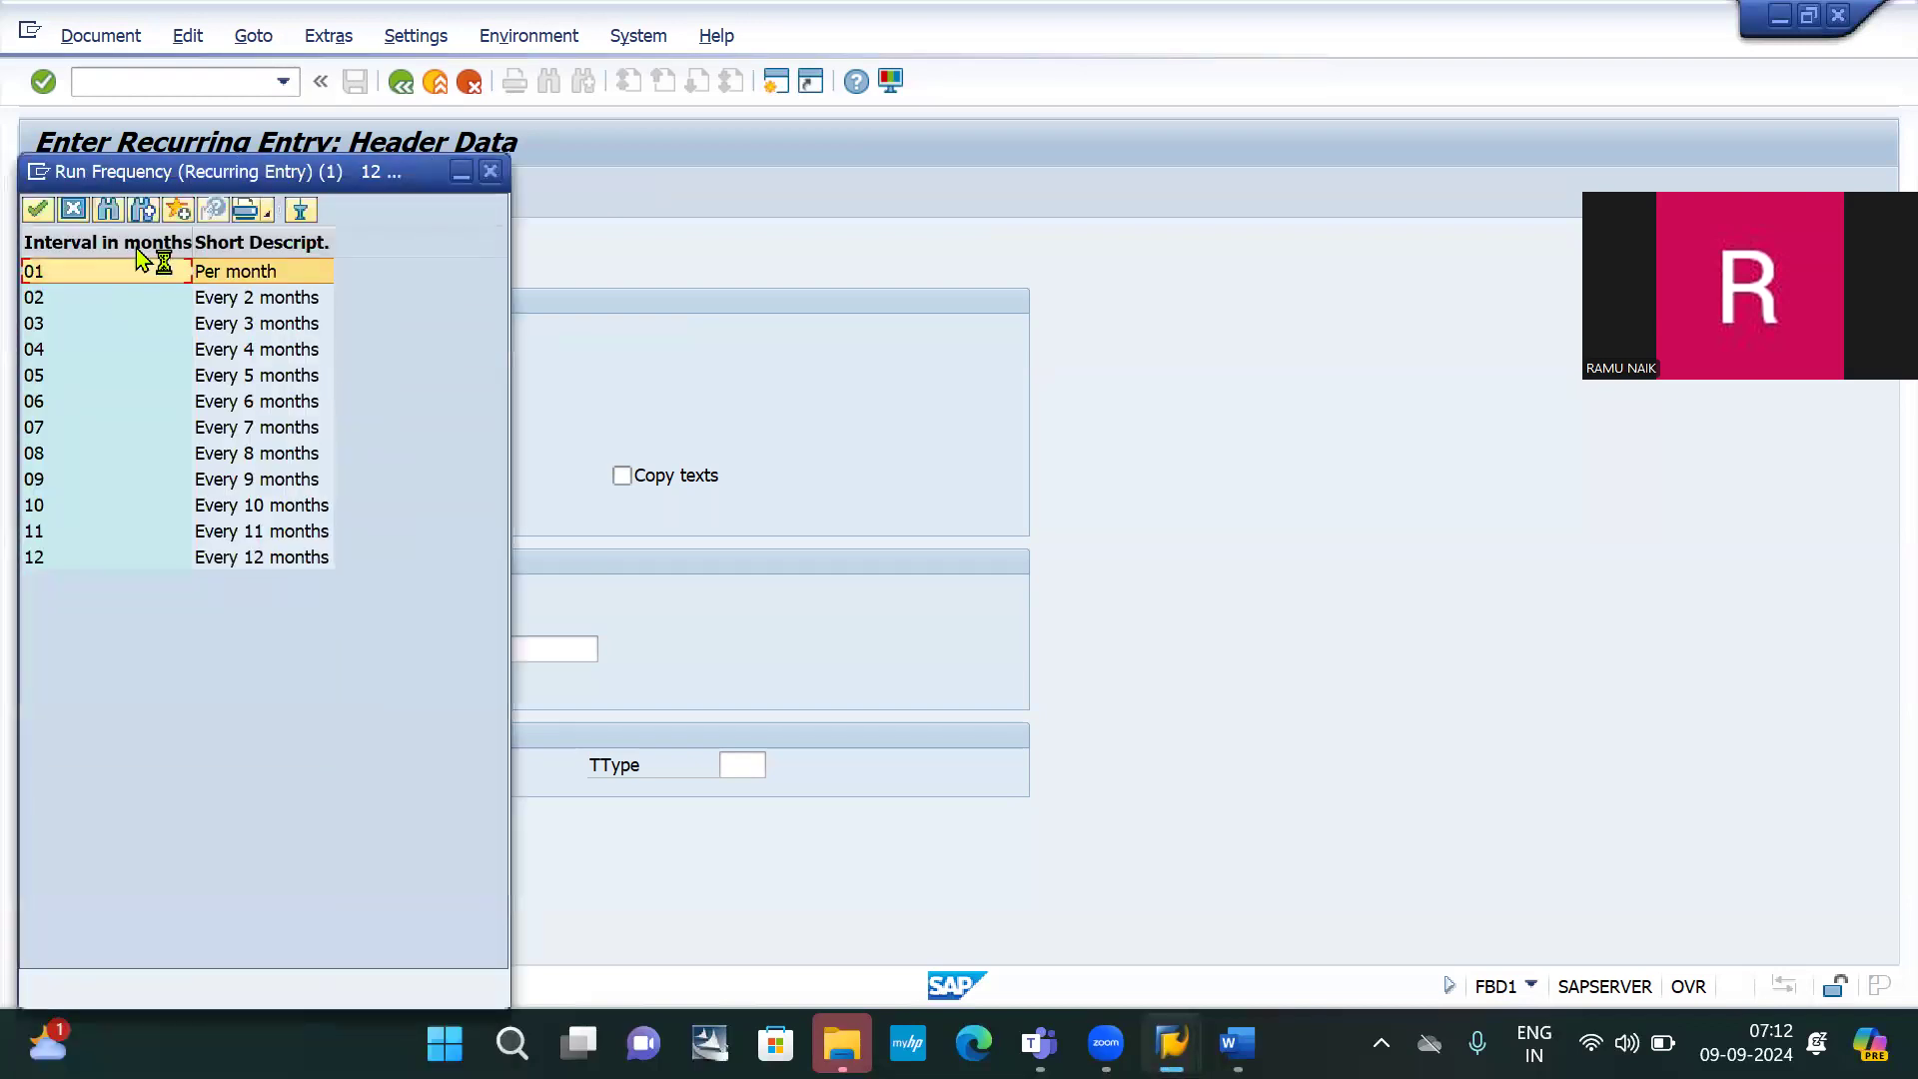
double_click(257, 276)
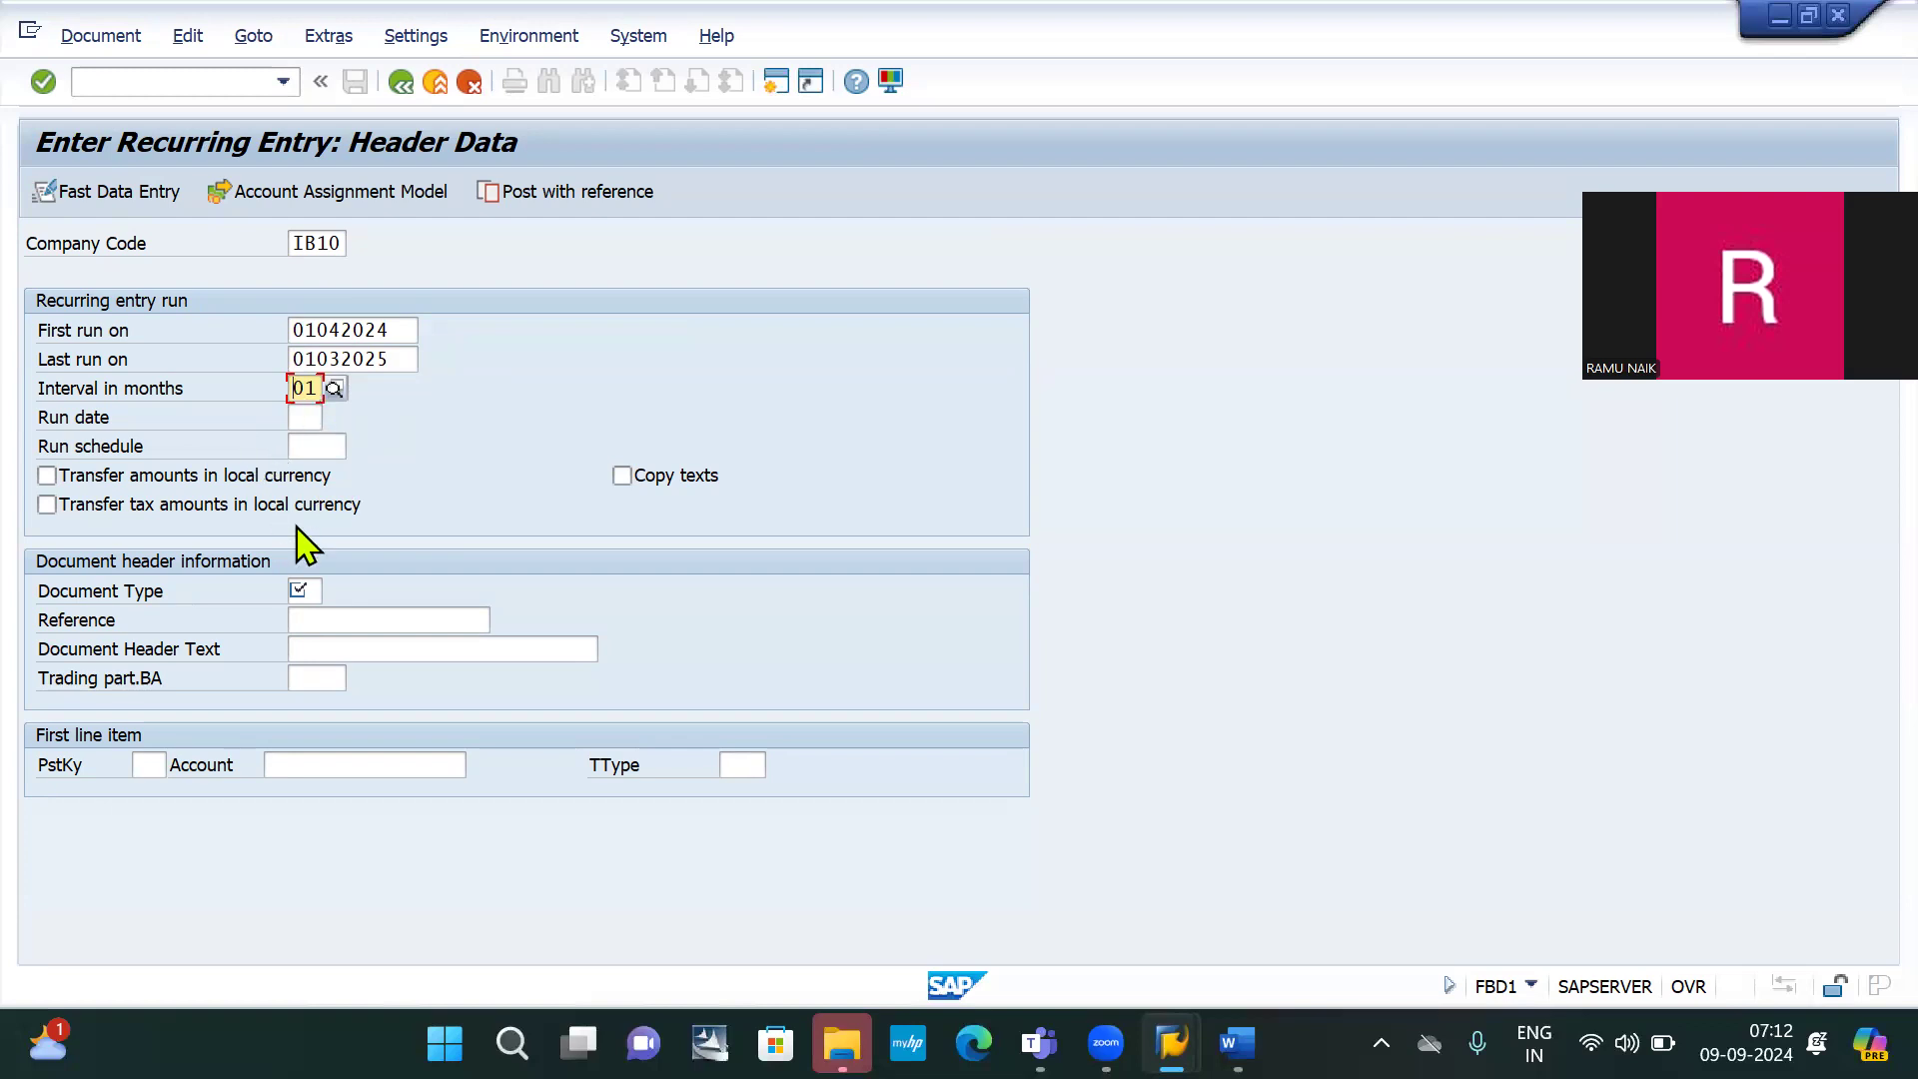
click(316, 592)
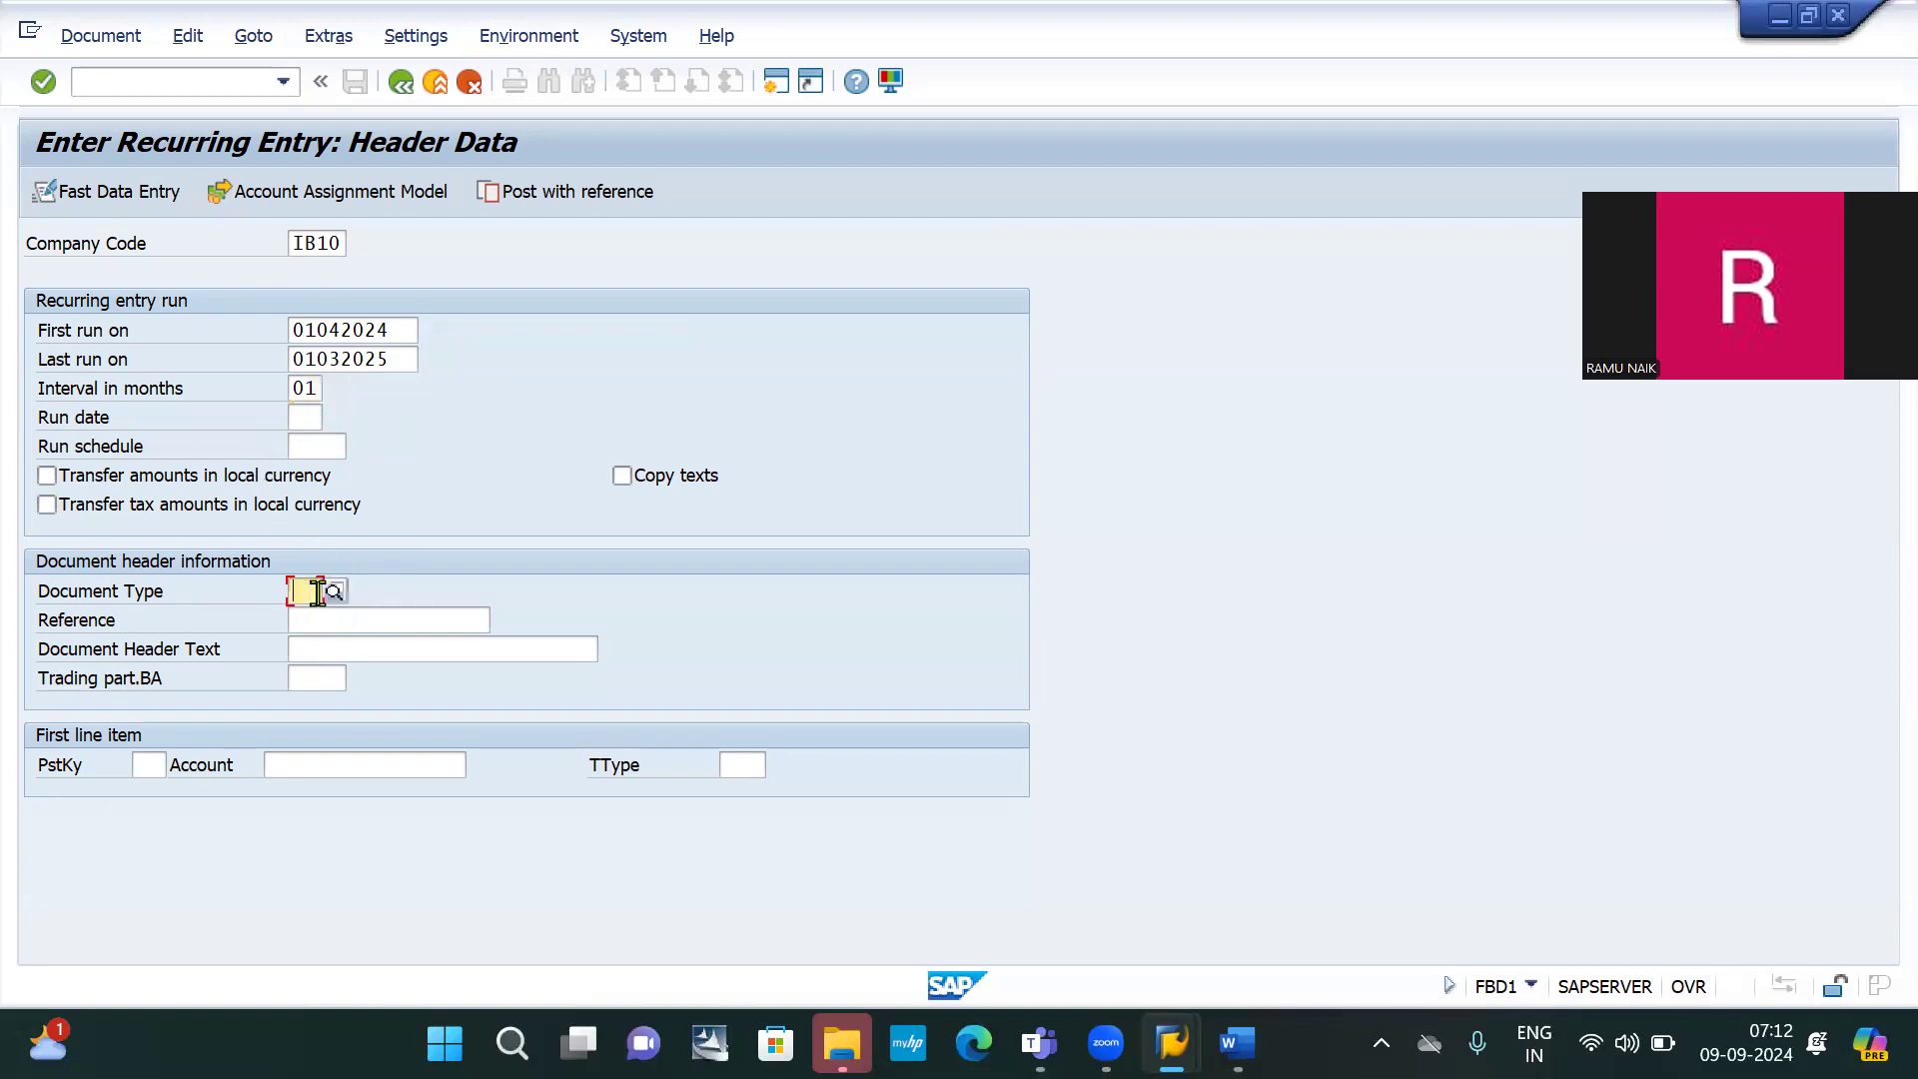
text(SA)
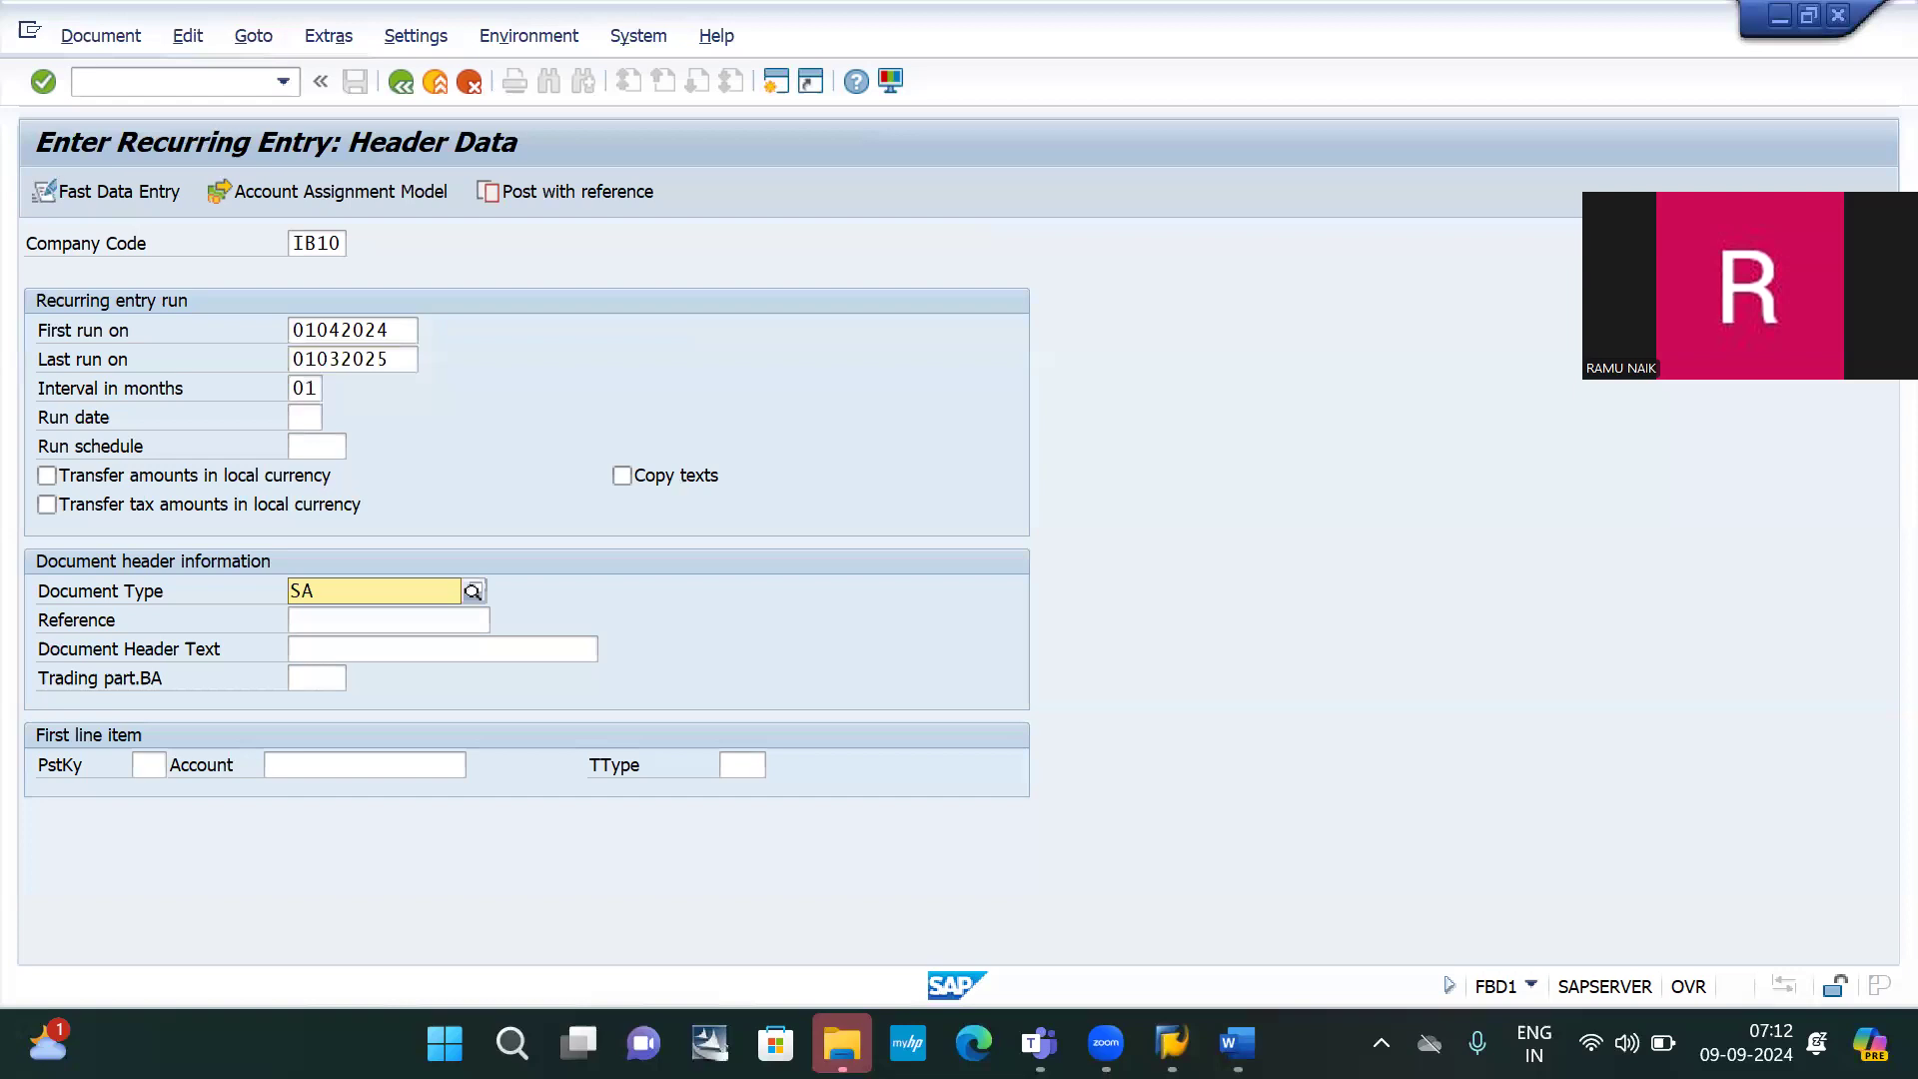
click(400, 651)
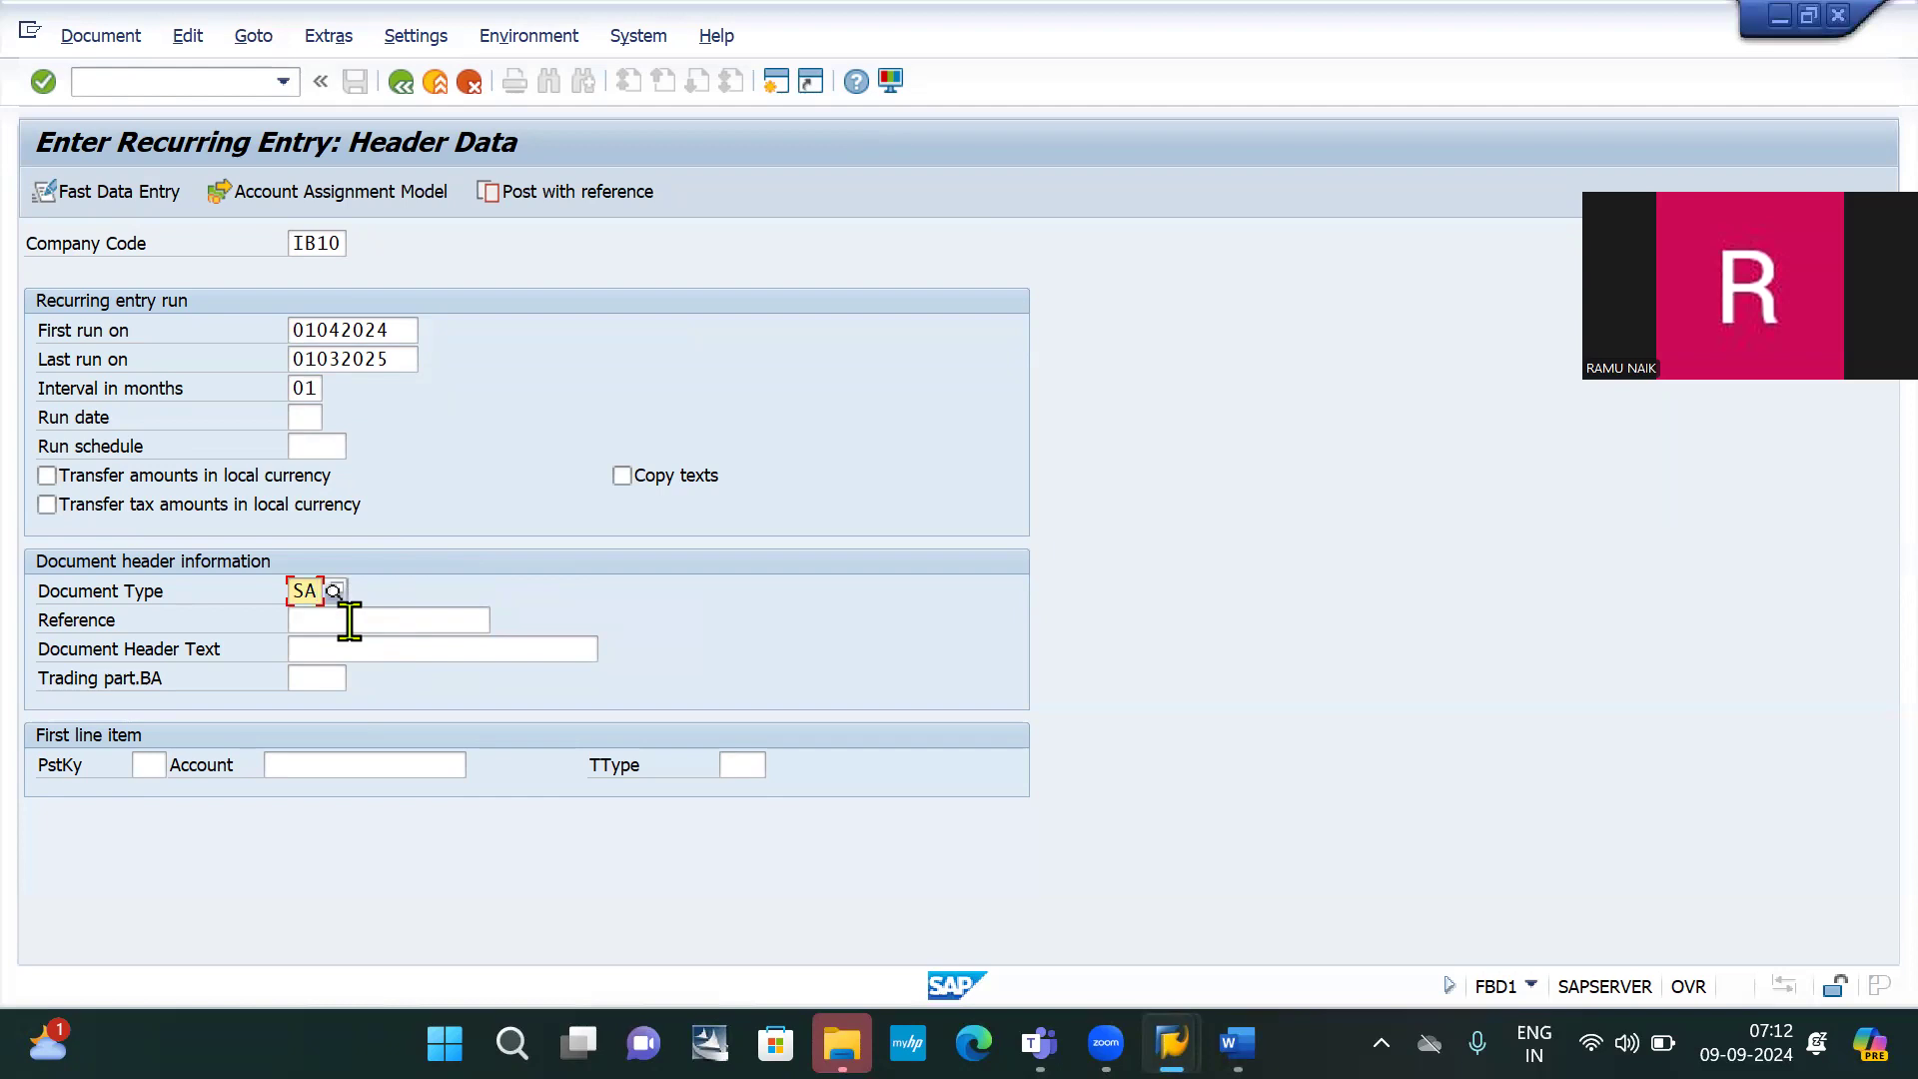
Set the reference to SHOW ROOM 1
click(349, 621)
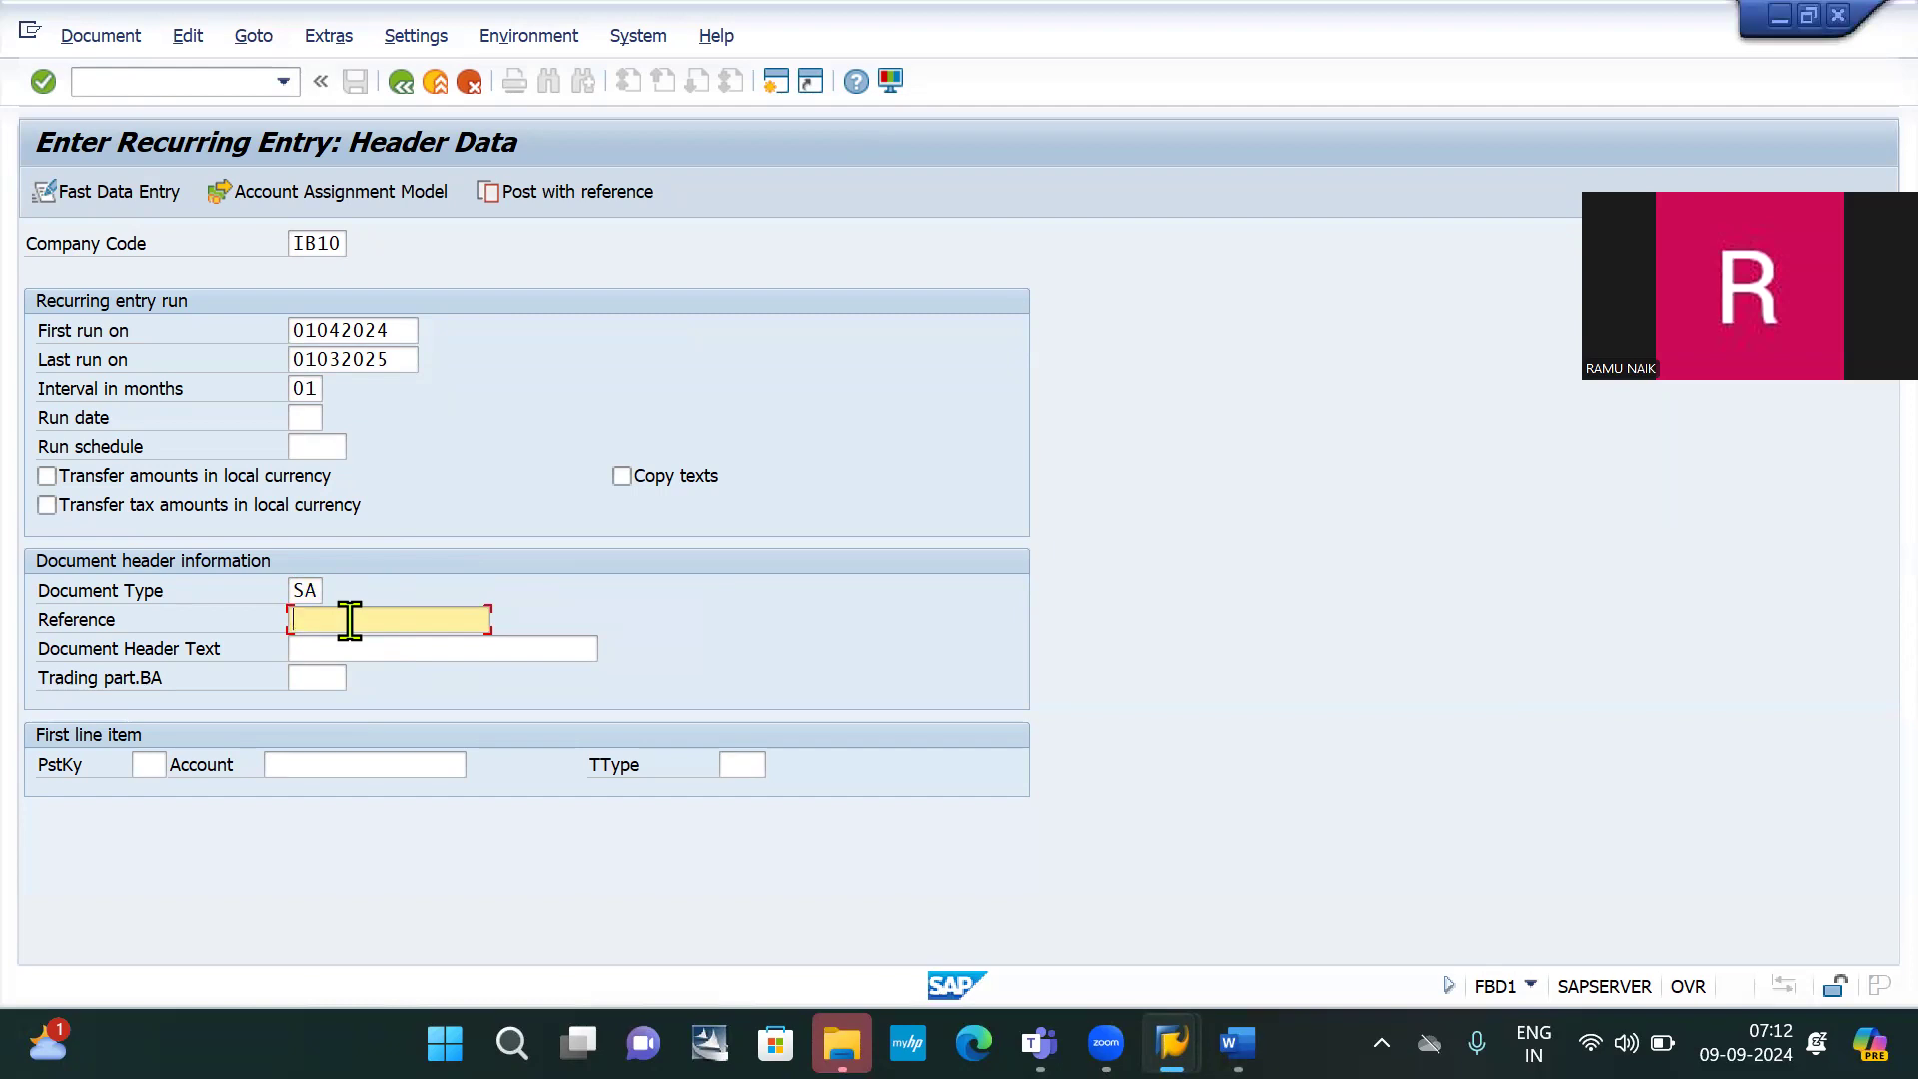
text(S)
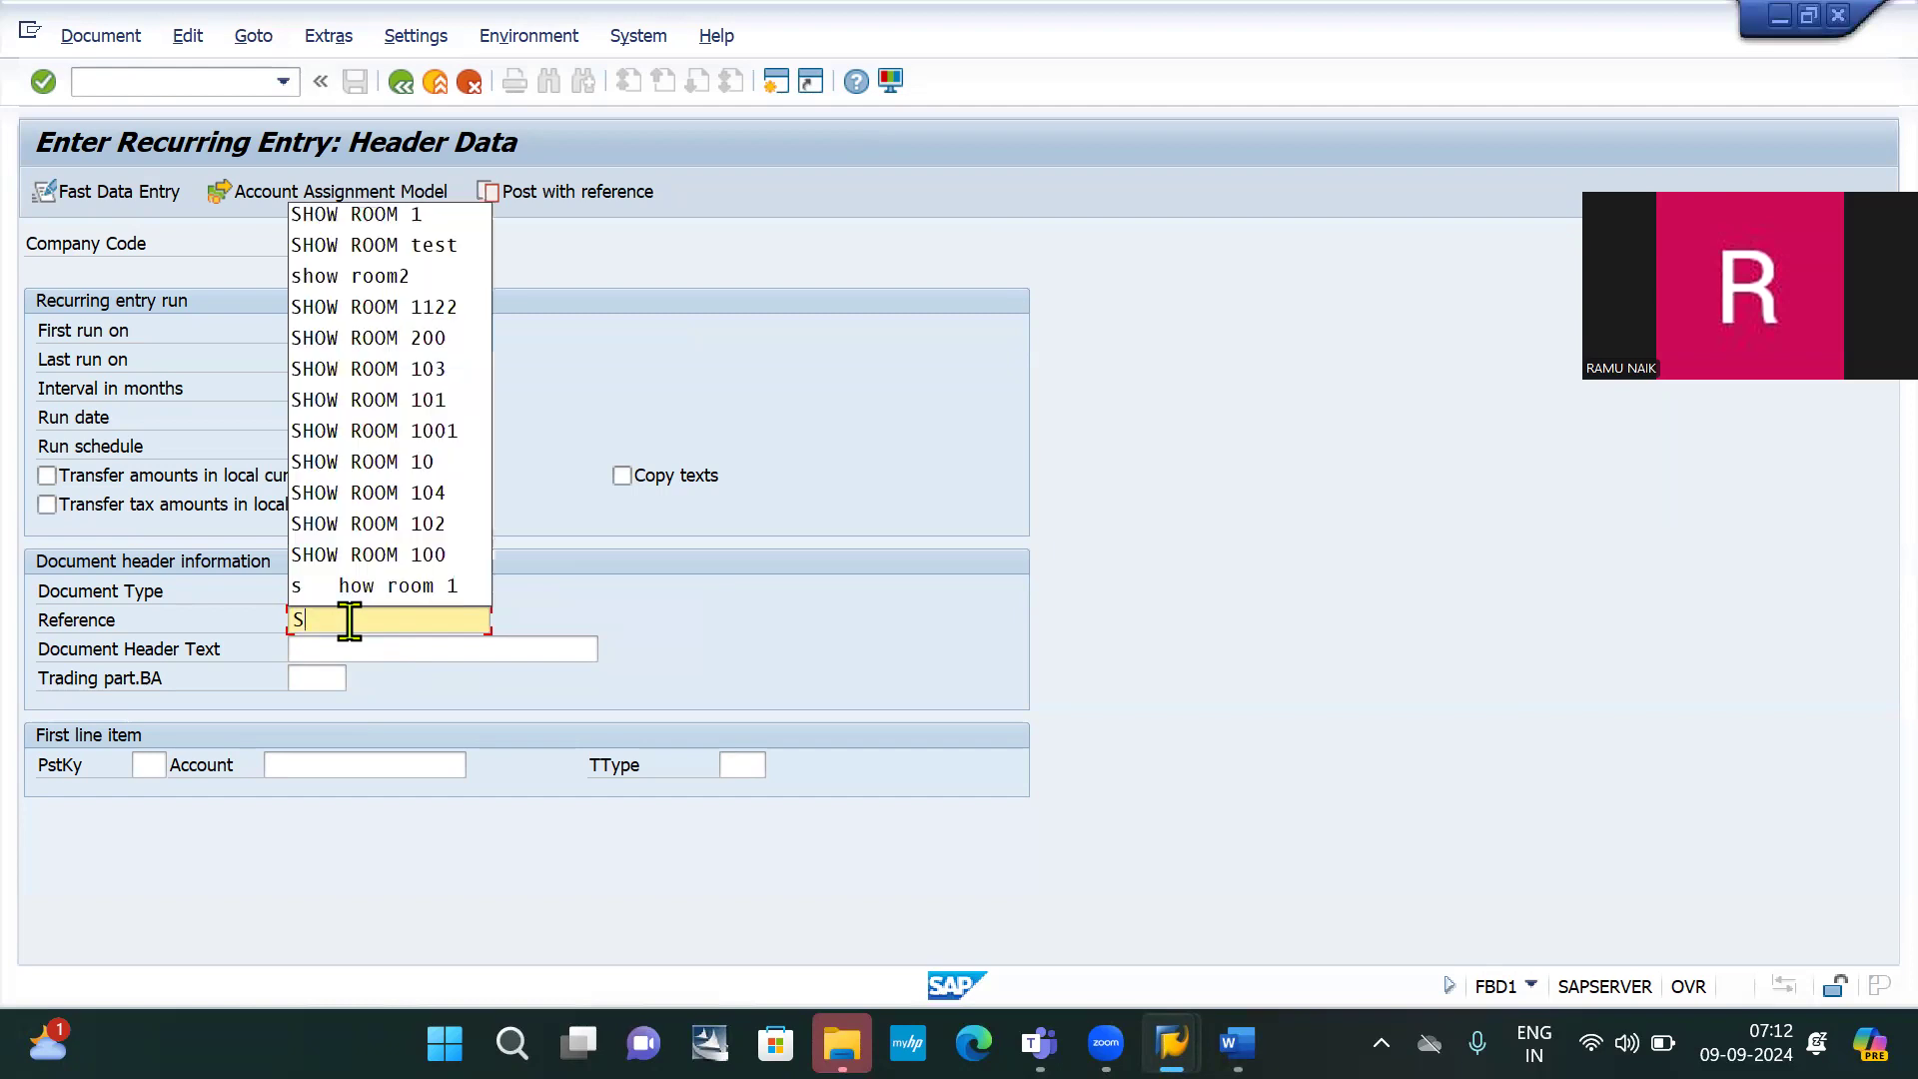
key(Down)
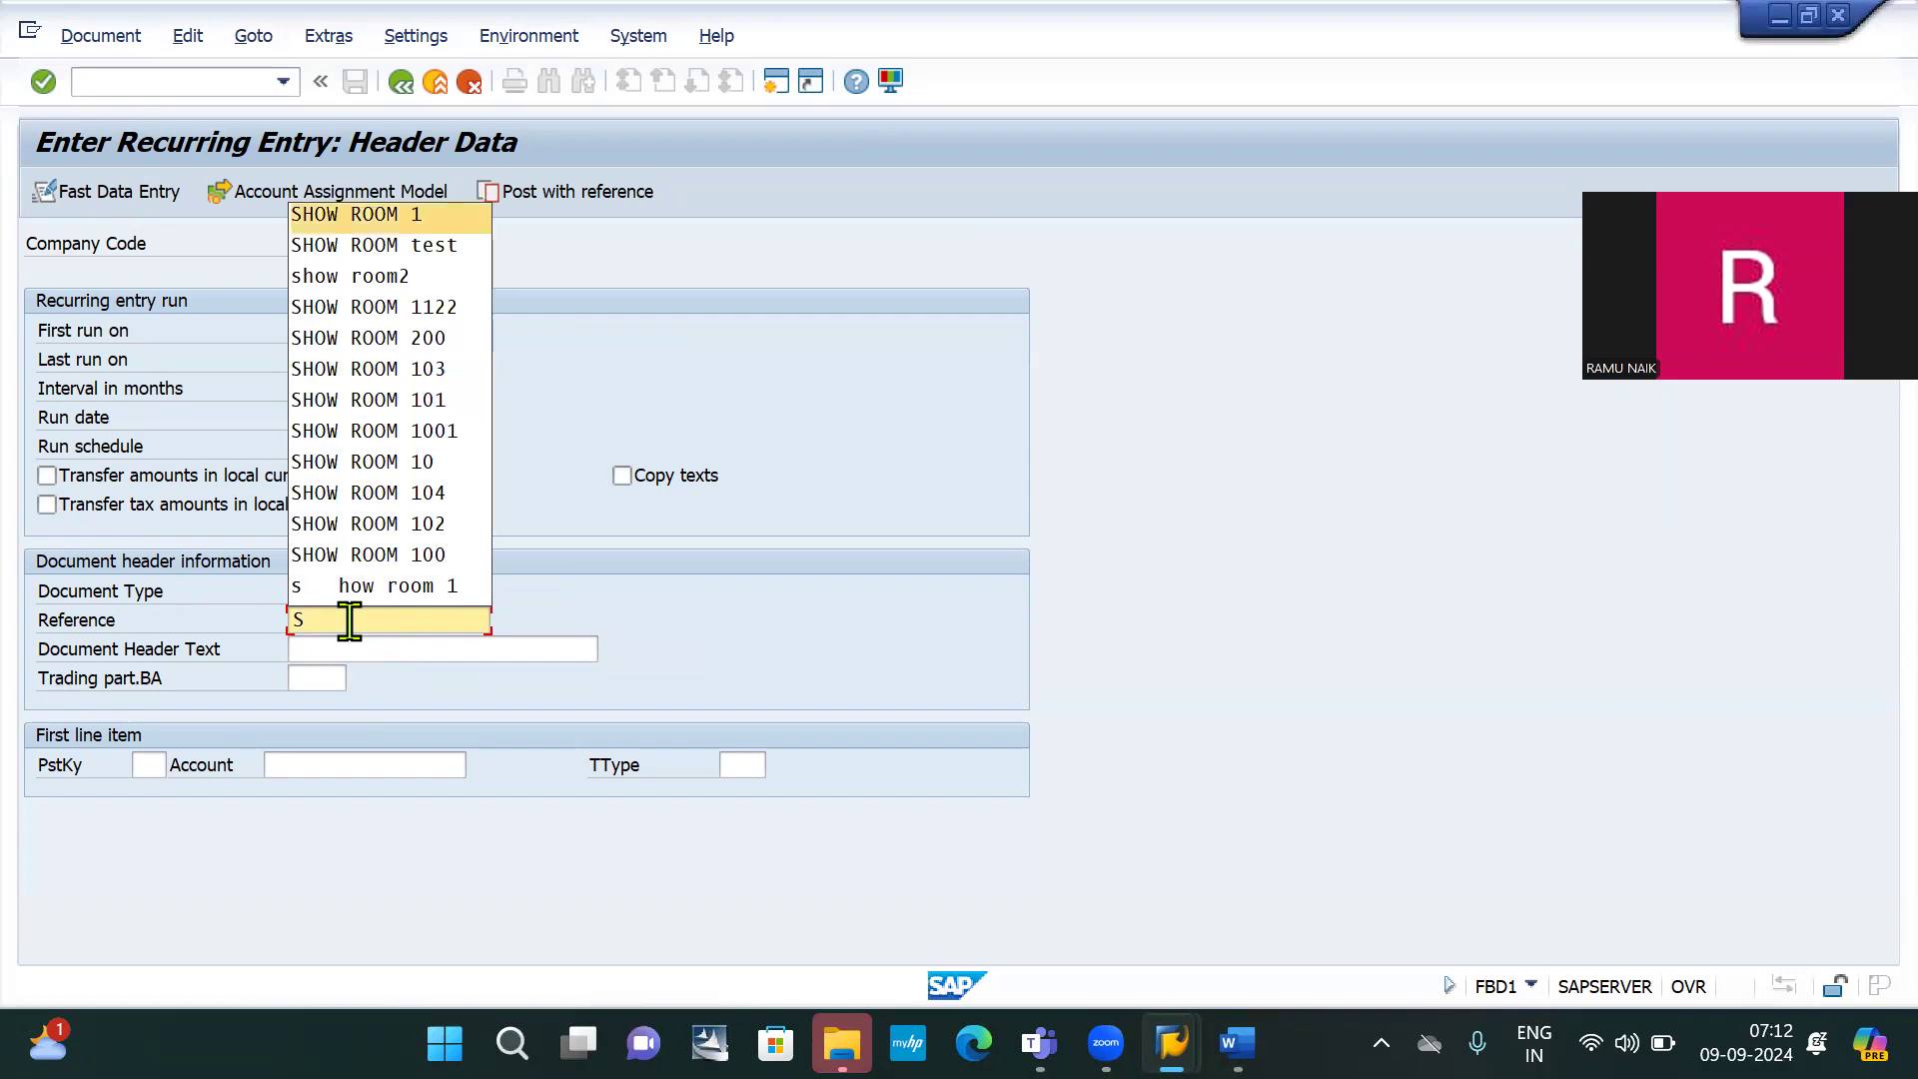
key(Return)
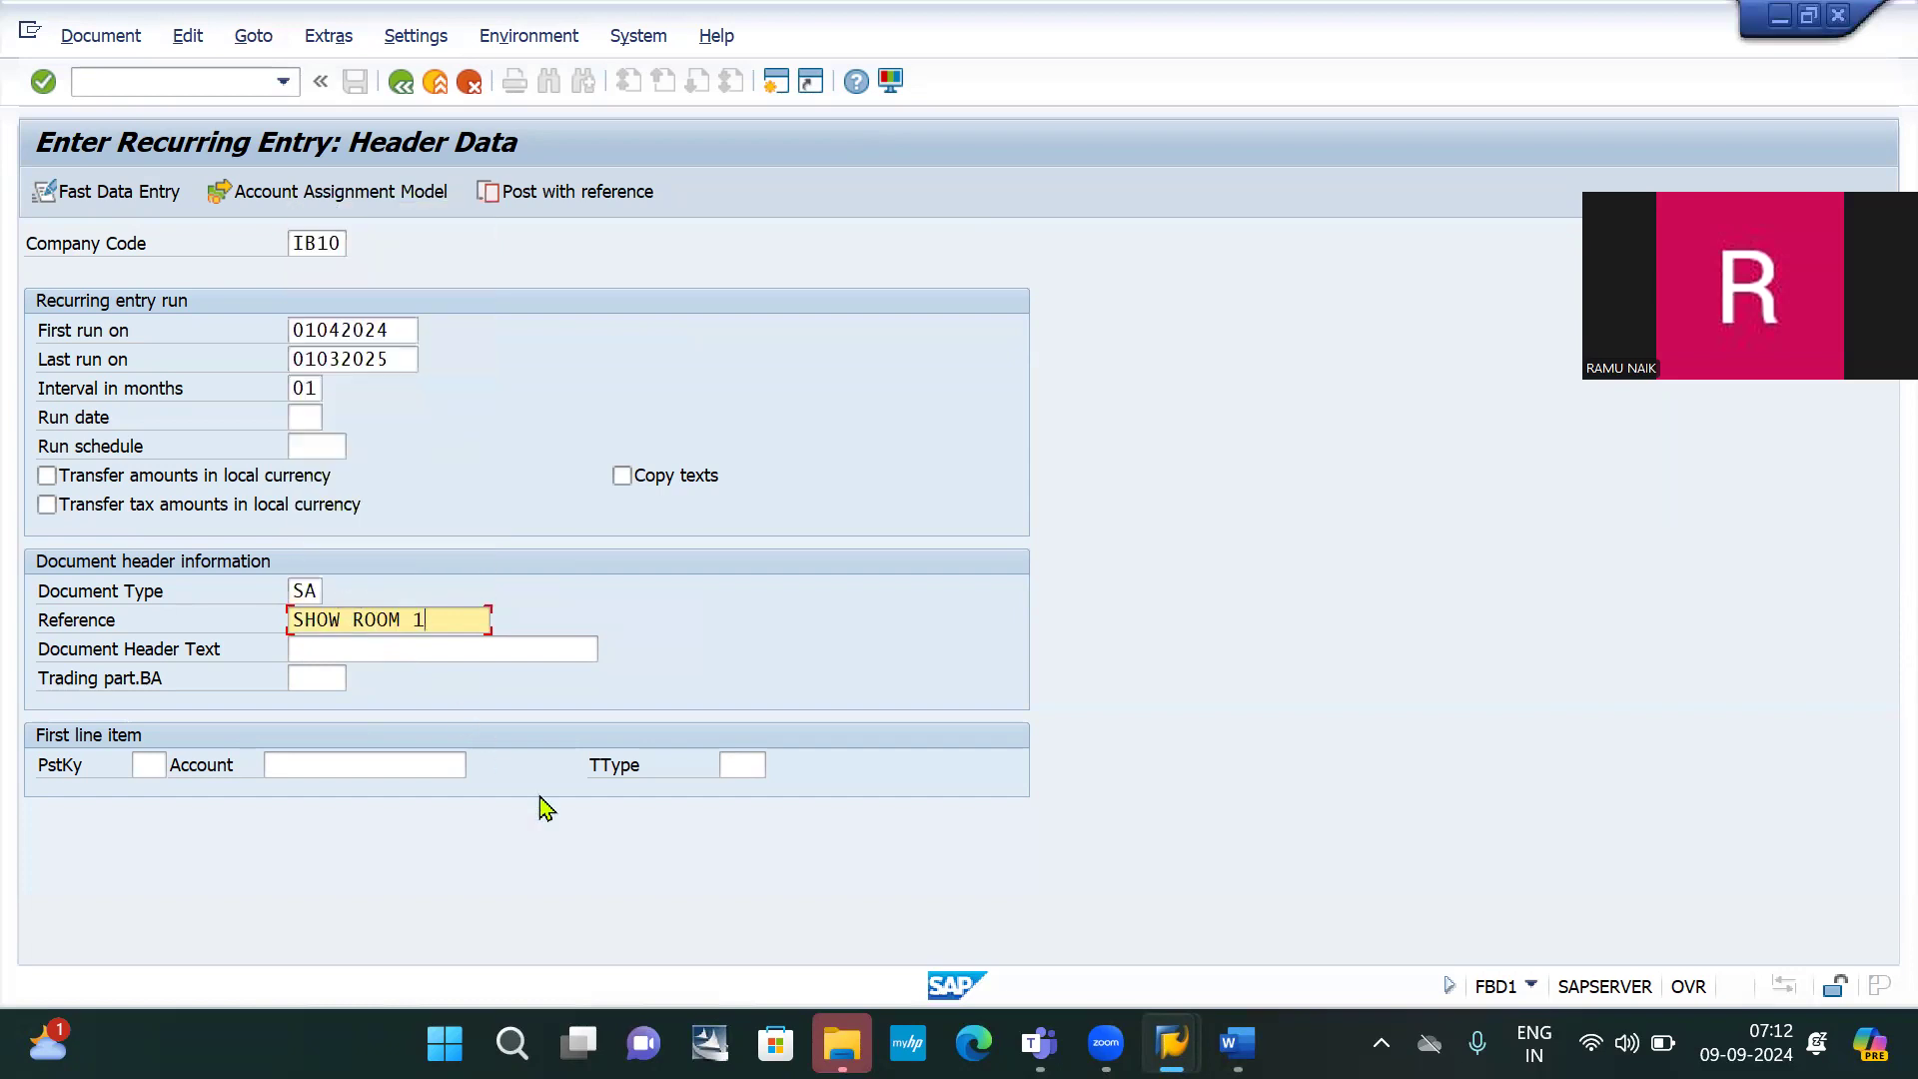
key(BackSpace)
text(1)
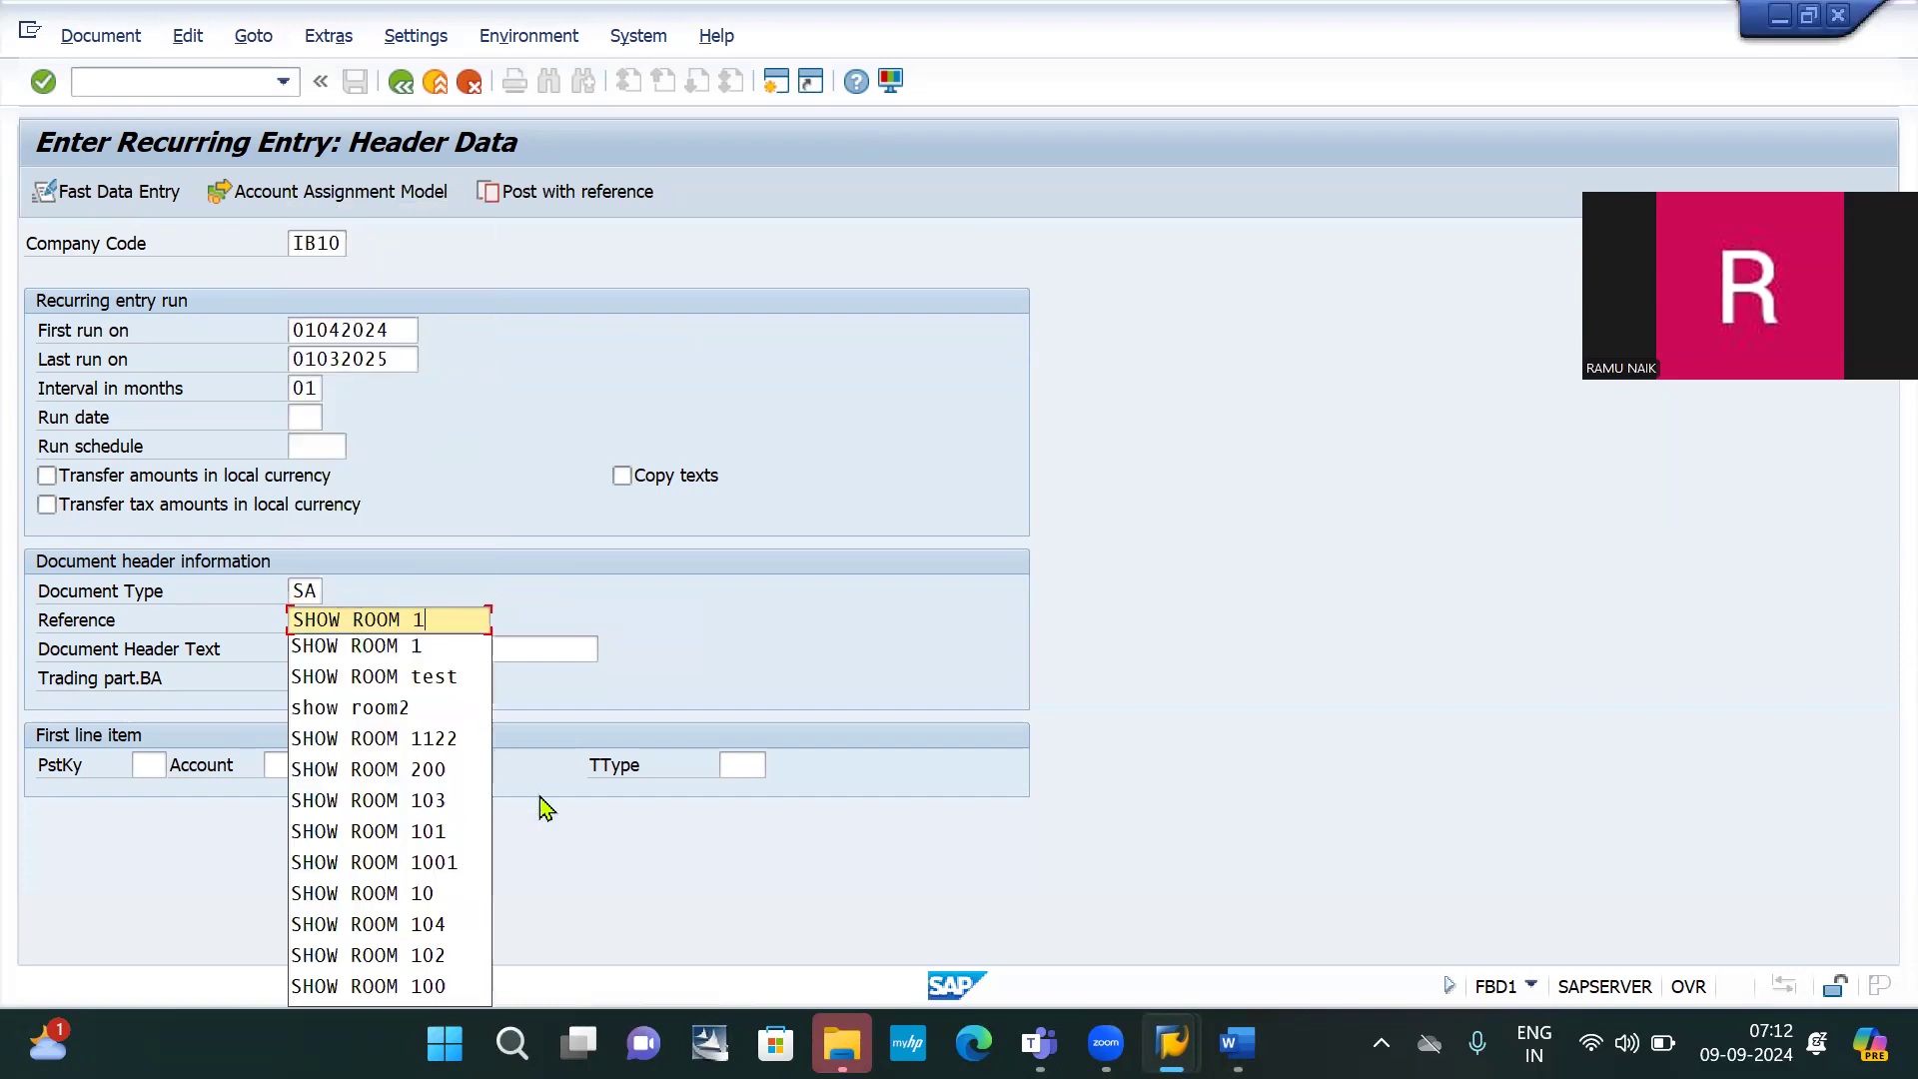
click(661, 611)
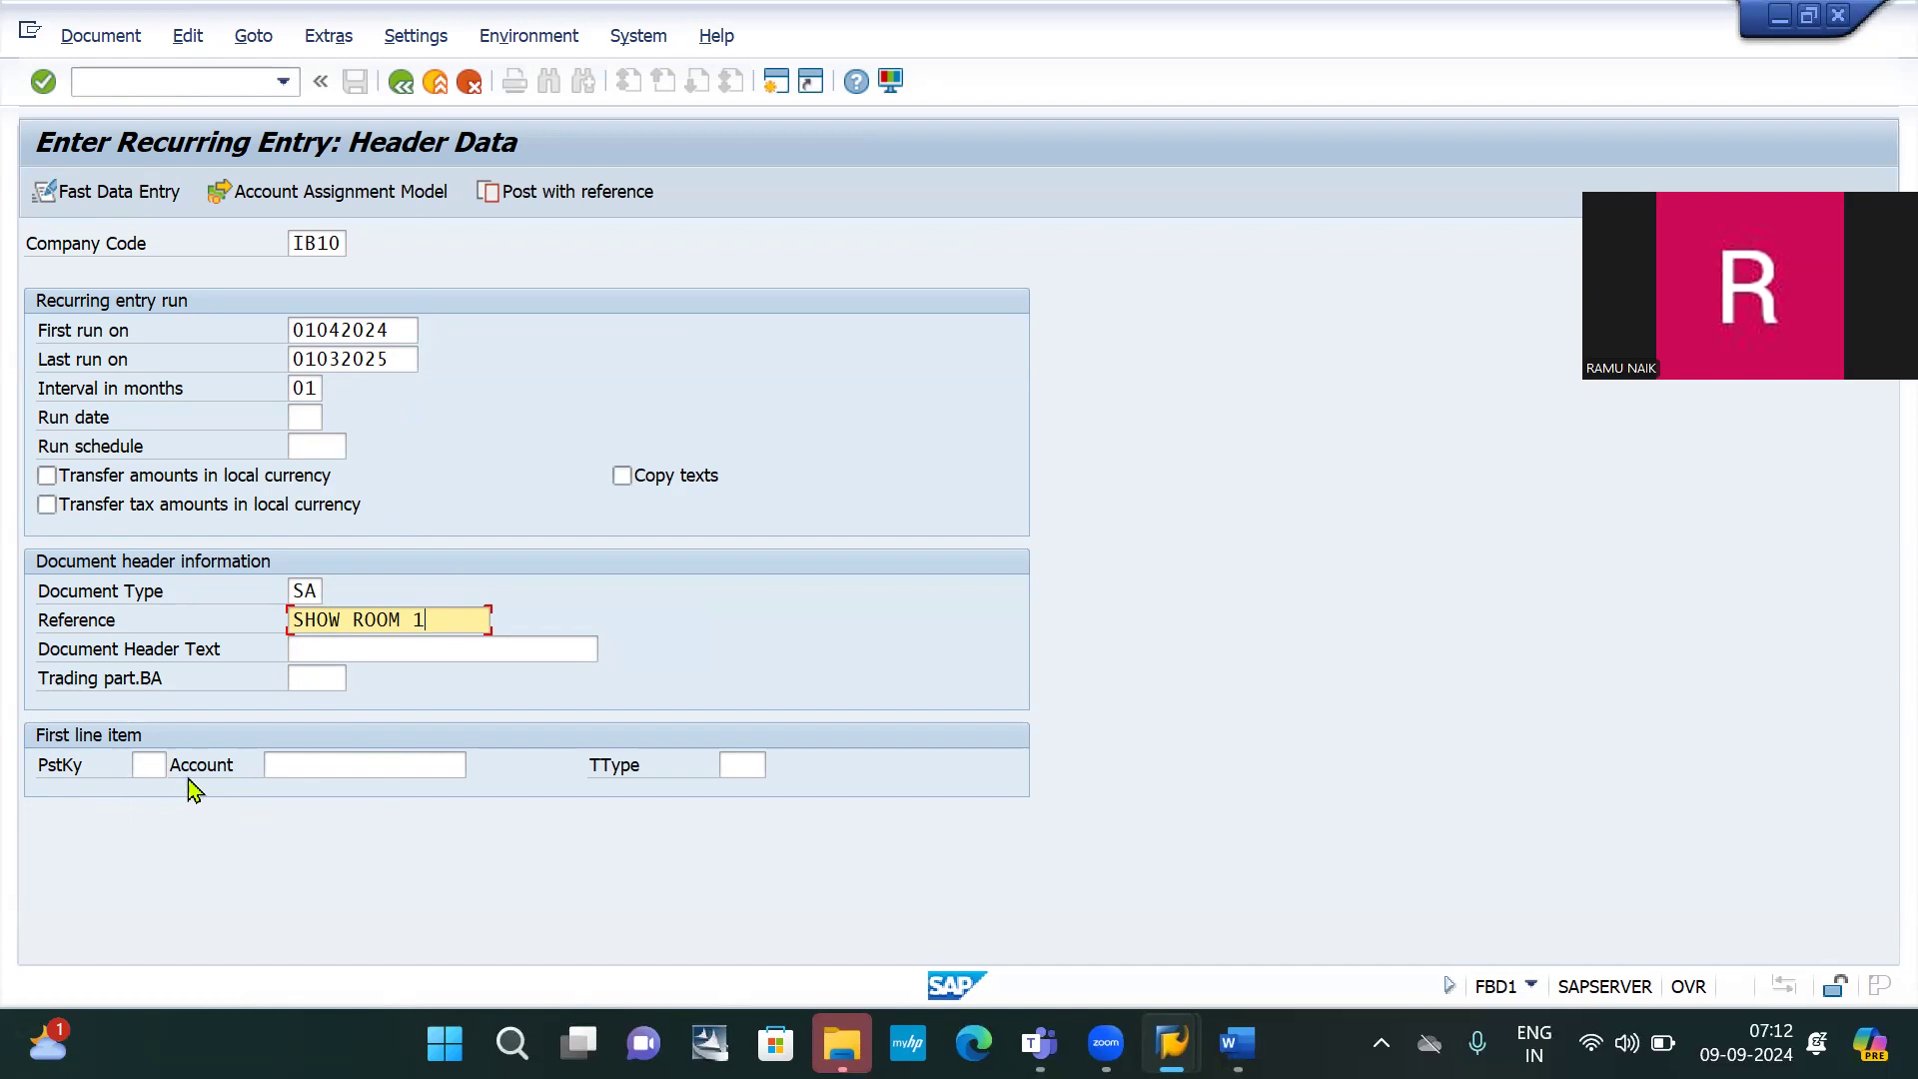
Enter posting key 40 with account 400000 and open that debit line's item details
click(140, 764)
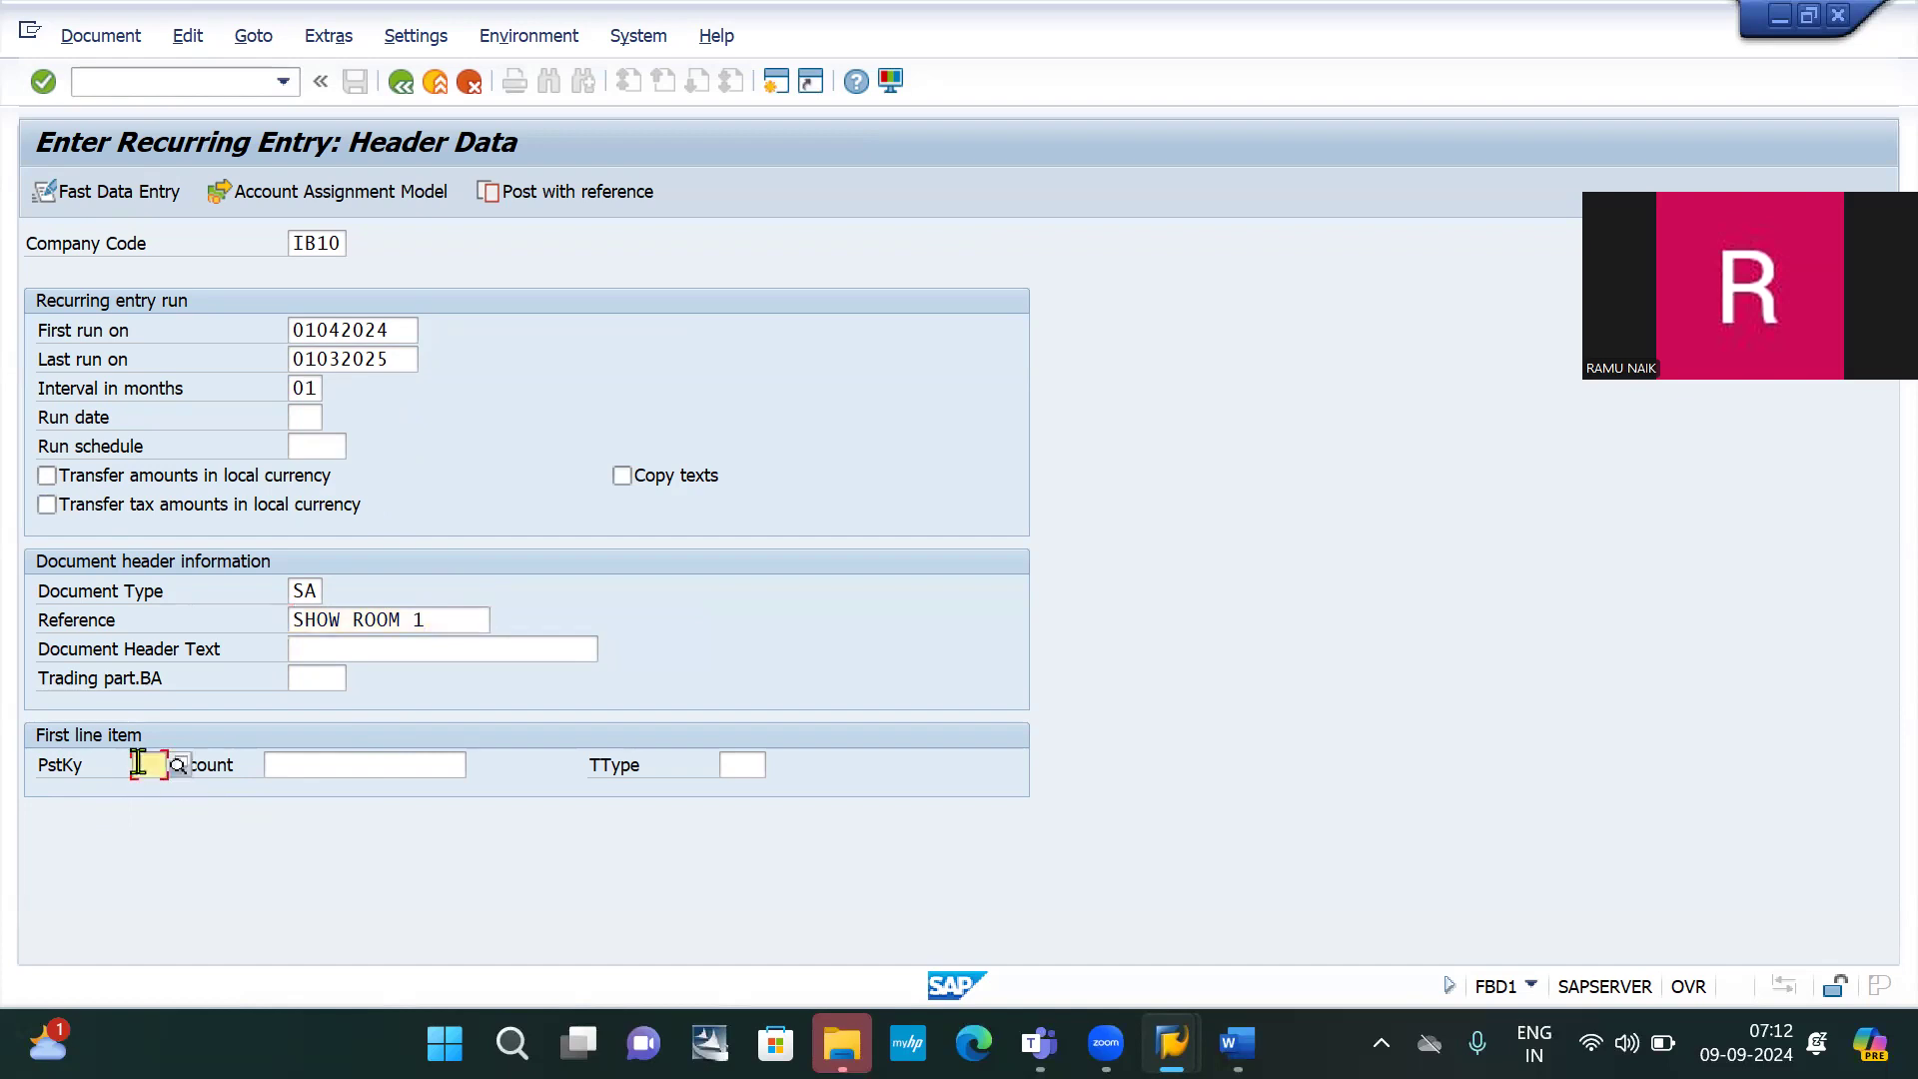
text(40)
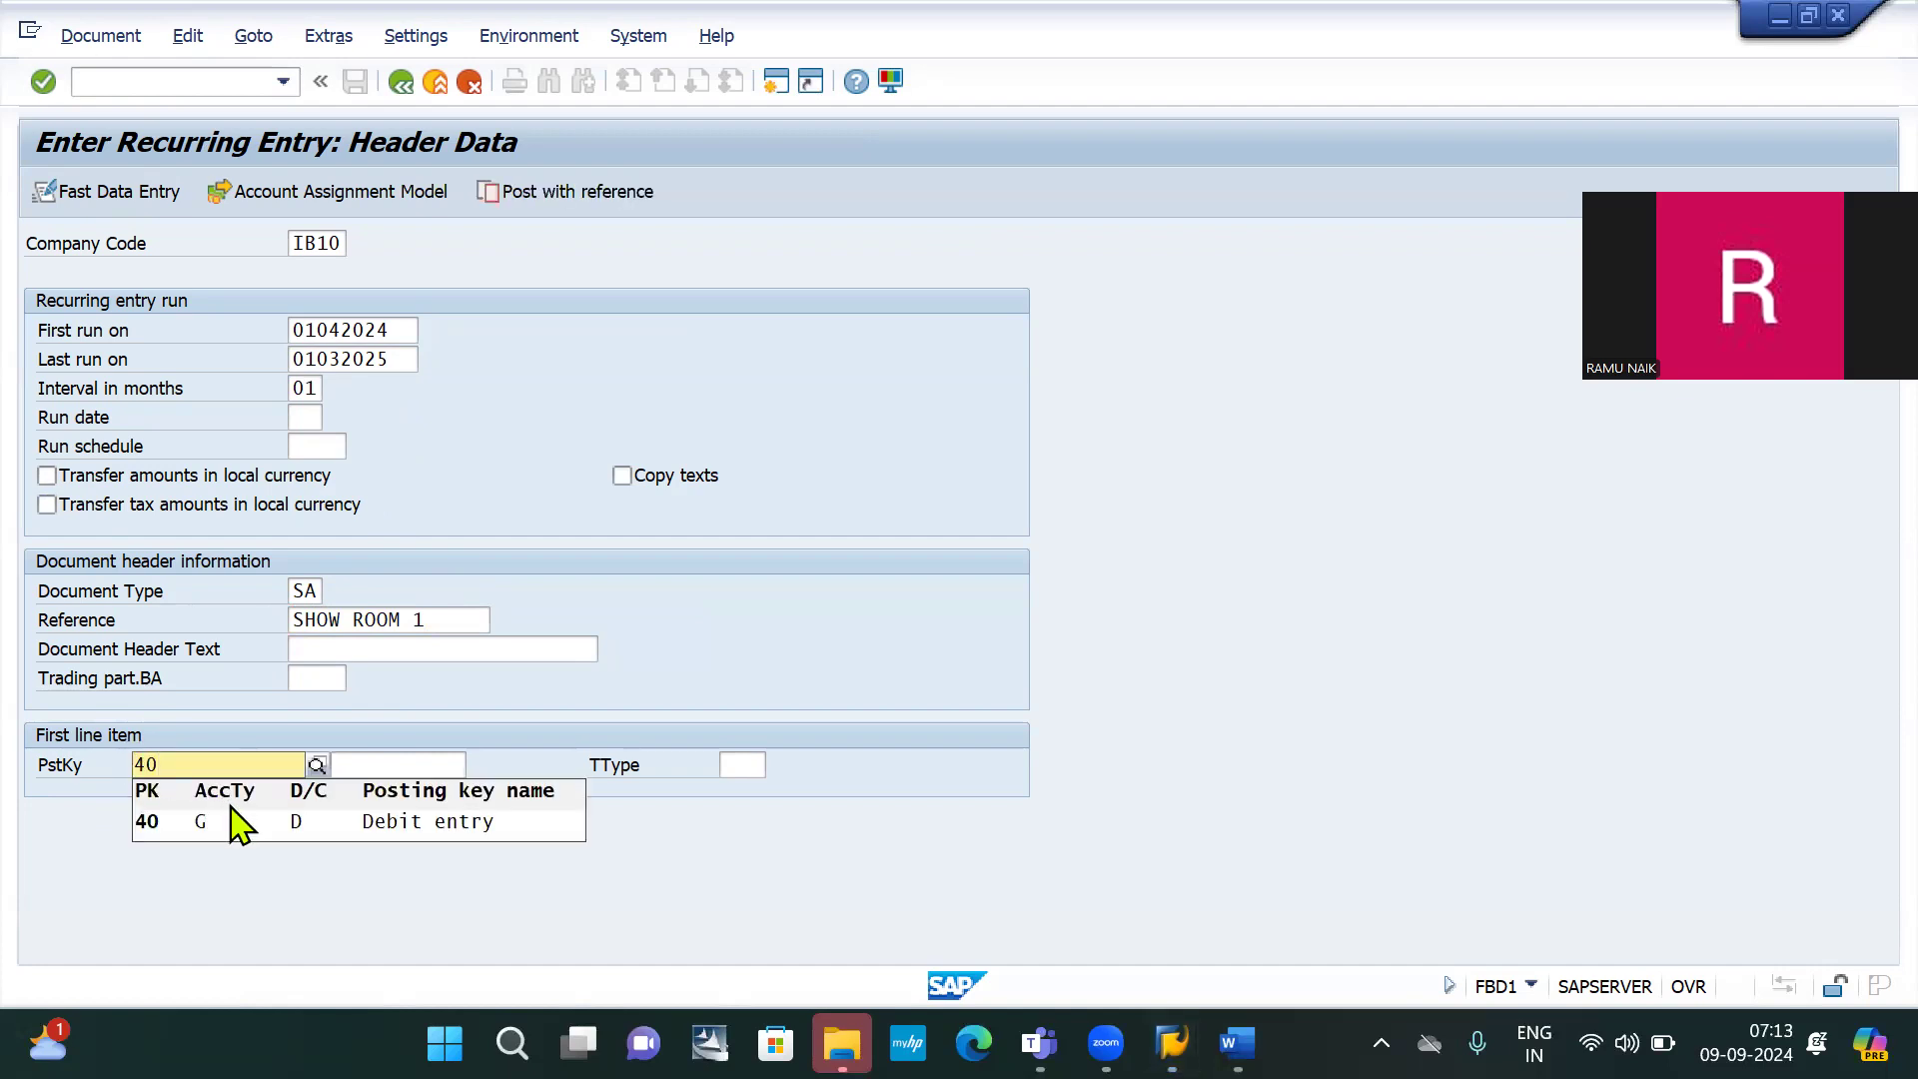
click(244, 837)
click(403, 766)
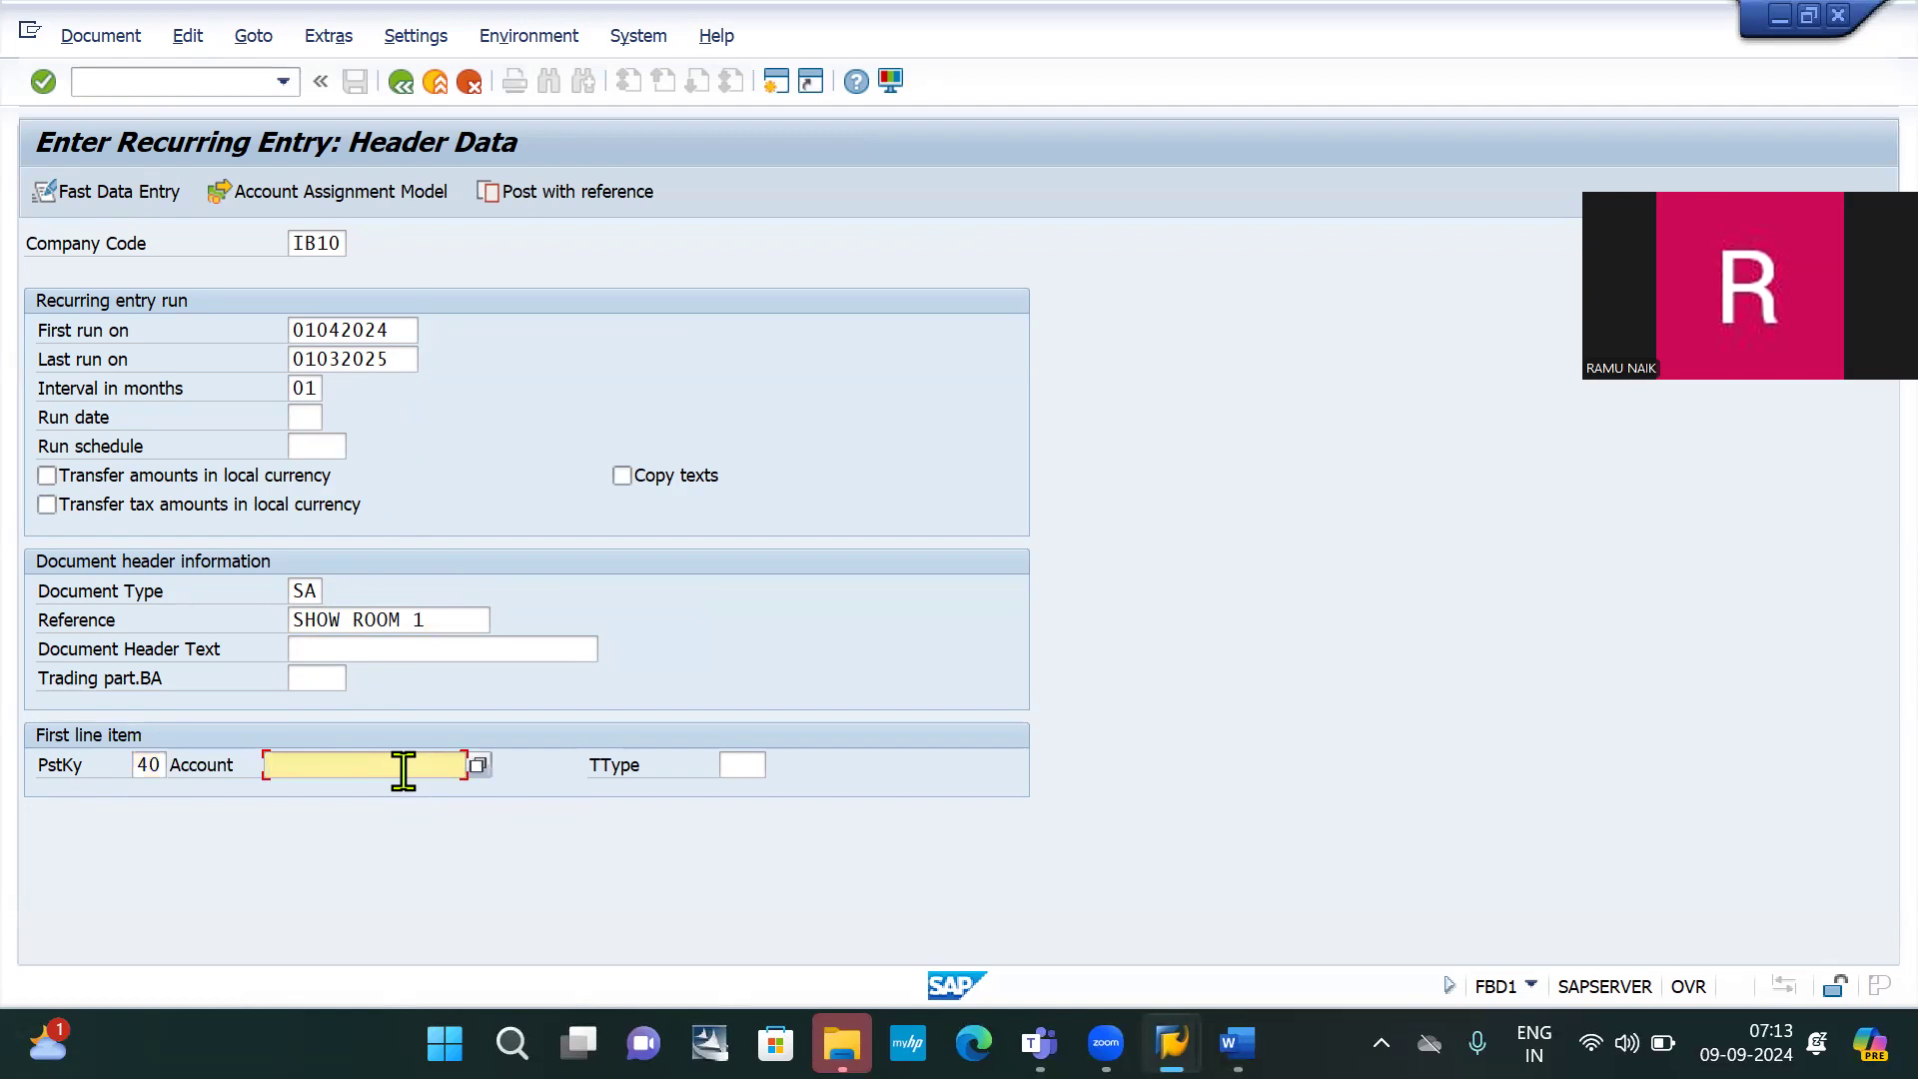
text(400000)
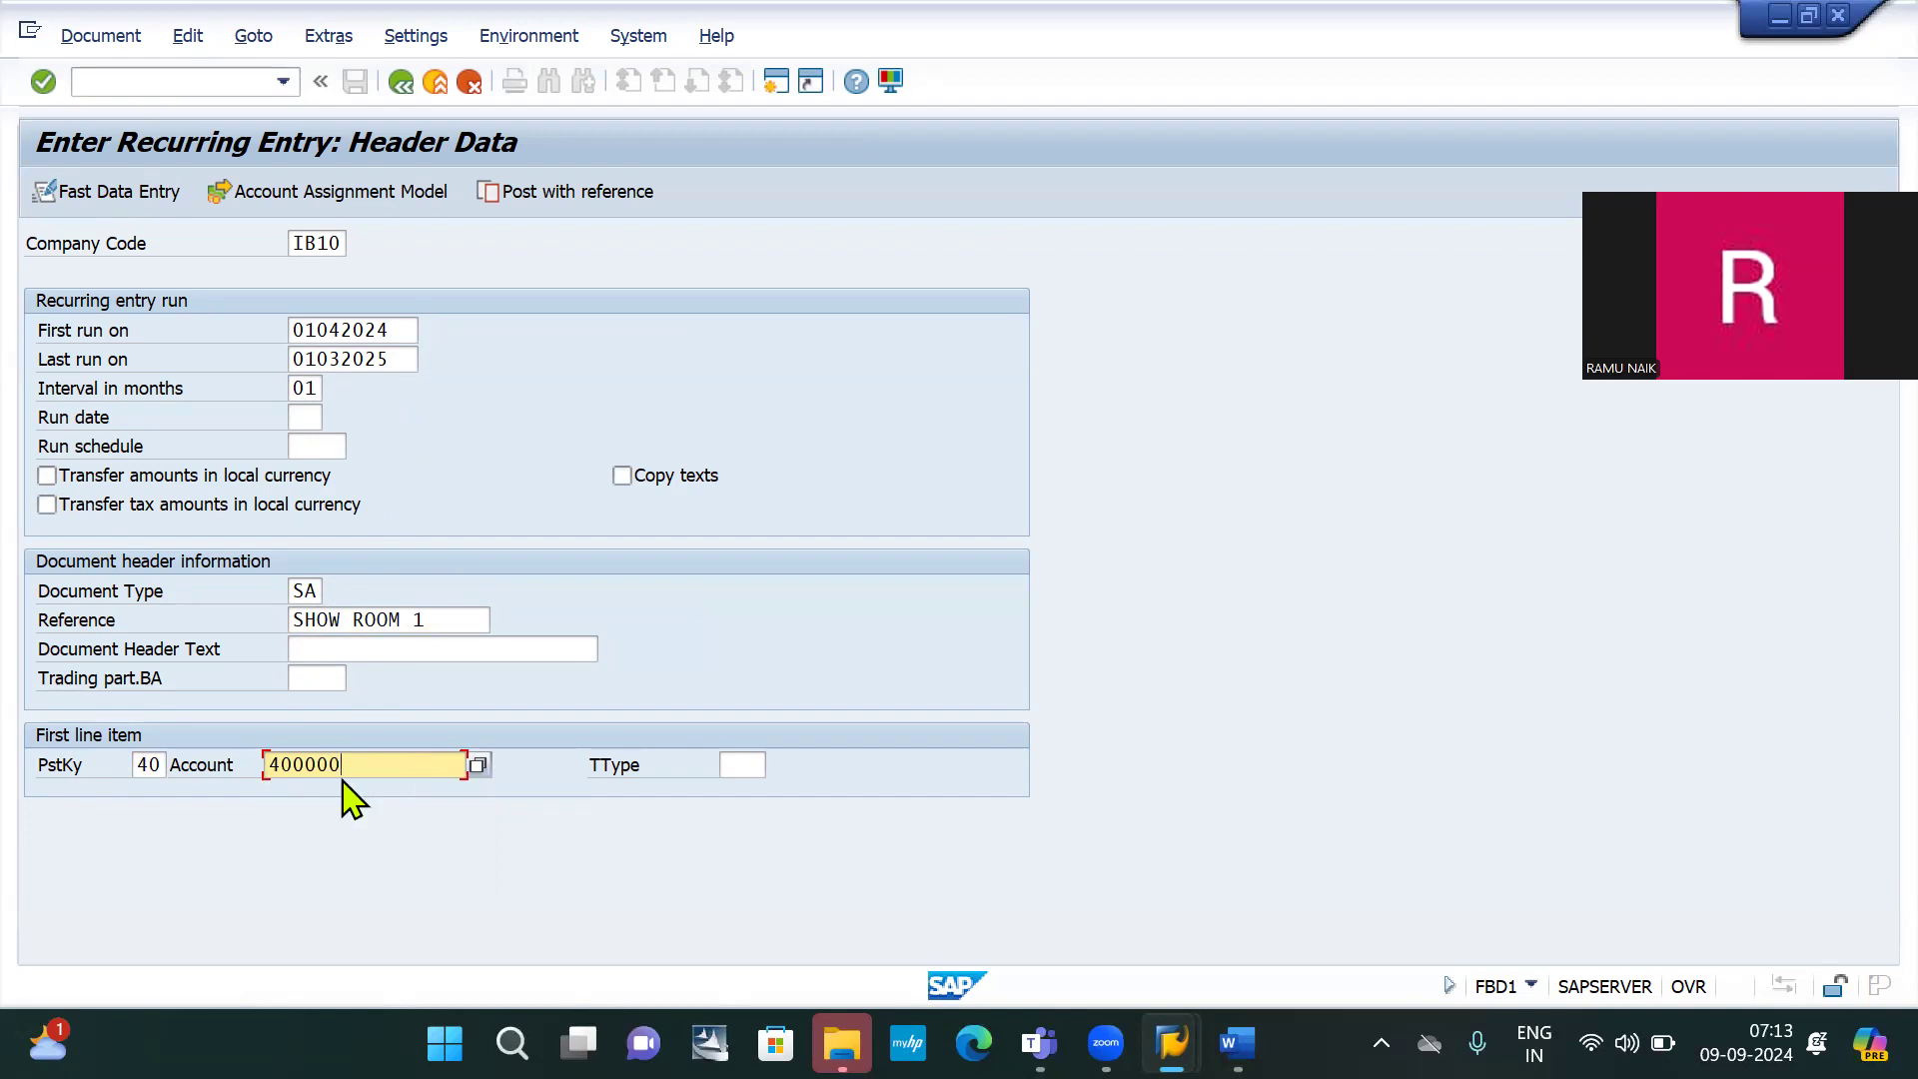
key(Return)
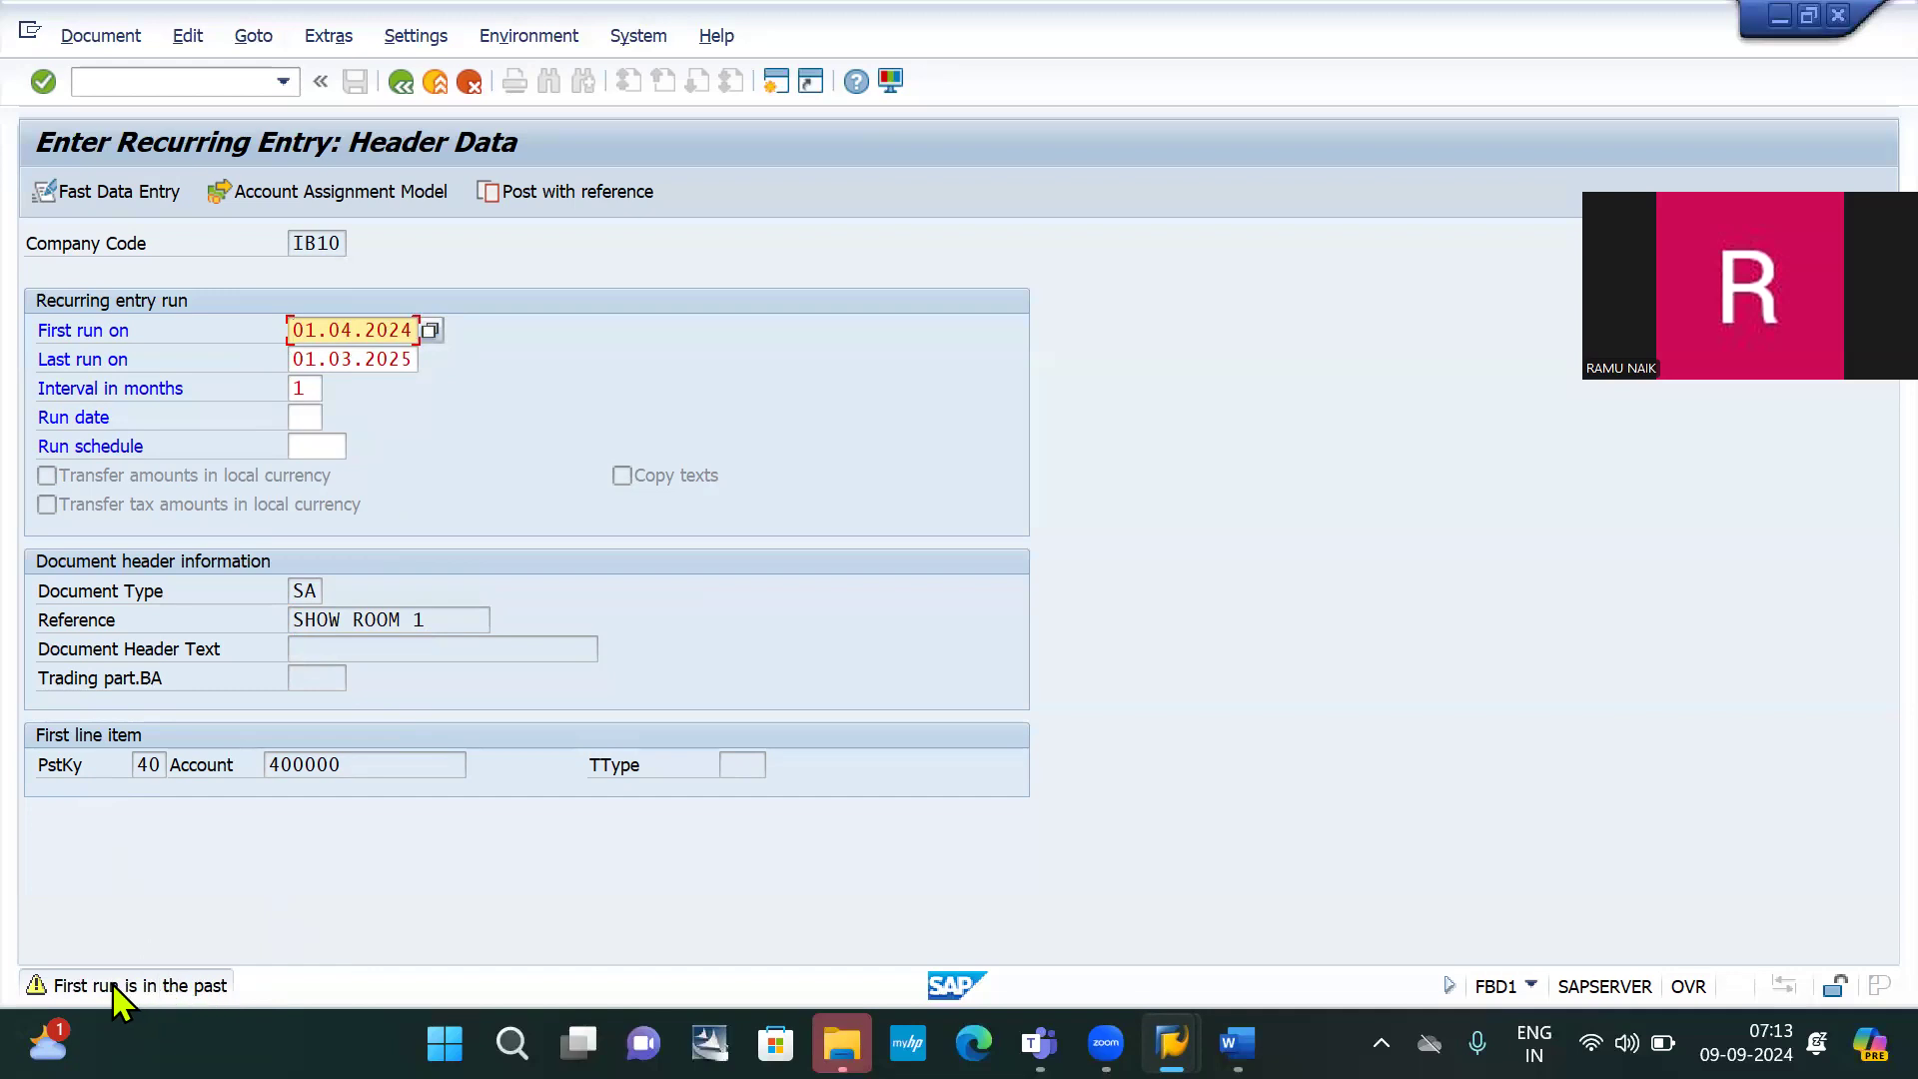
key(Return)
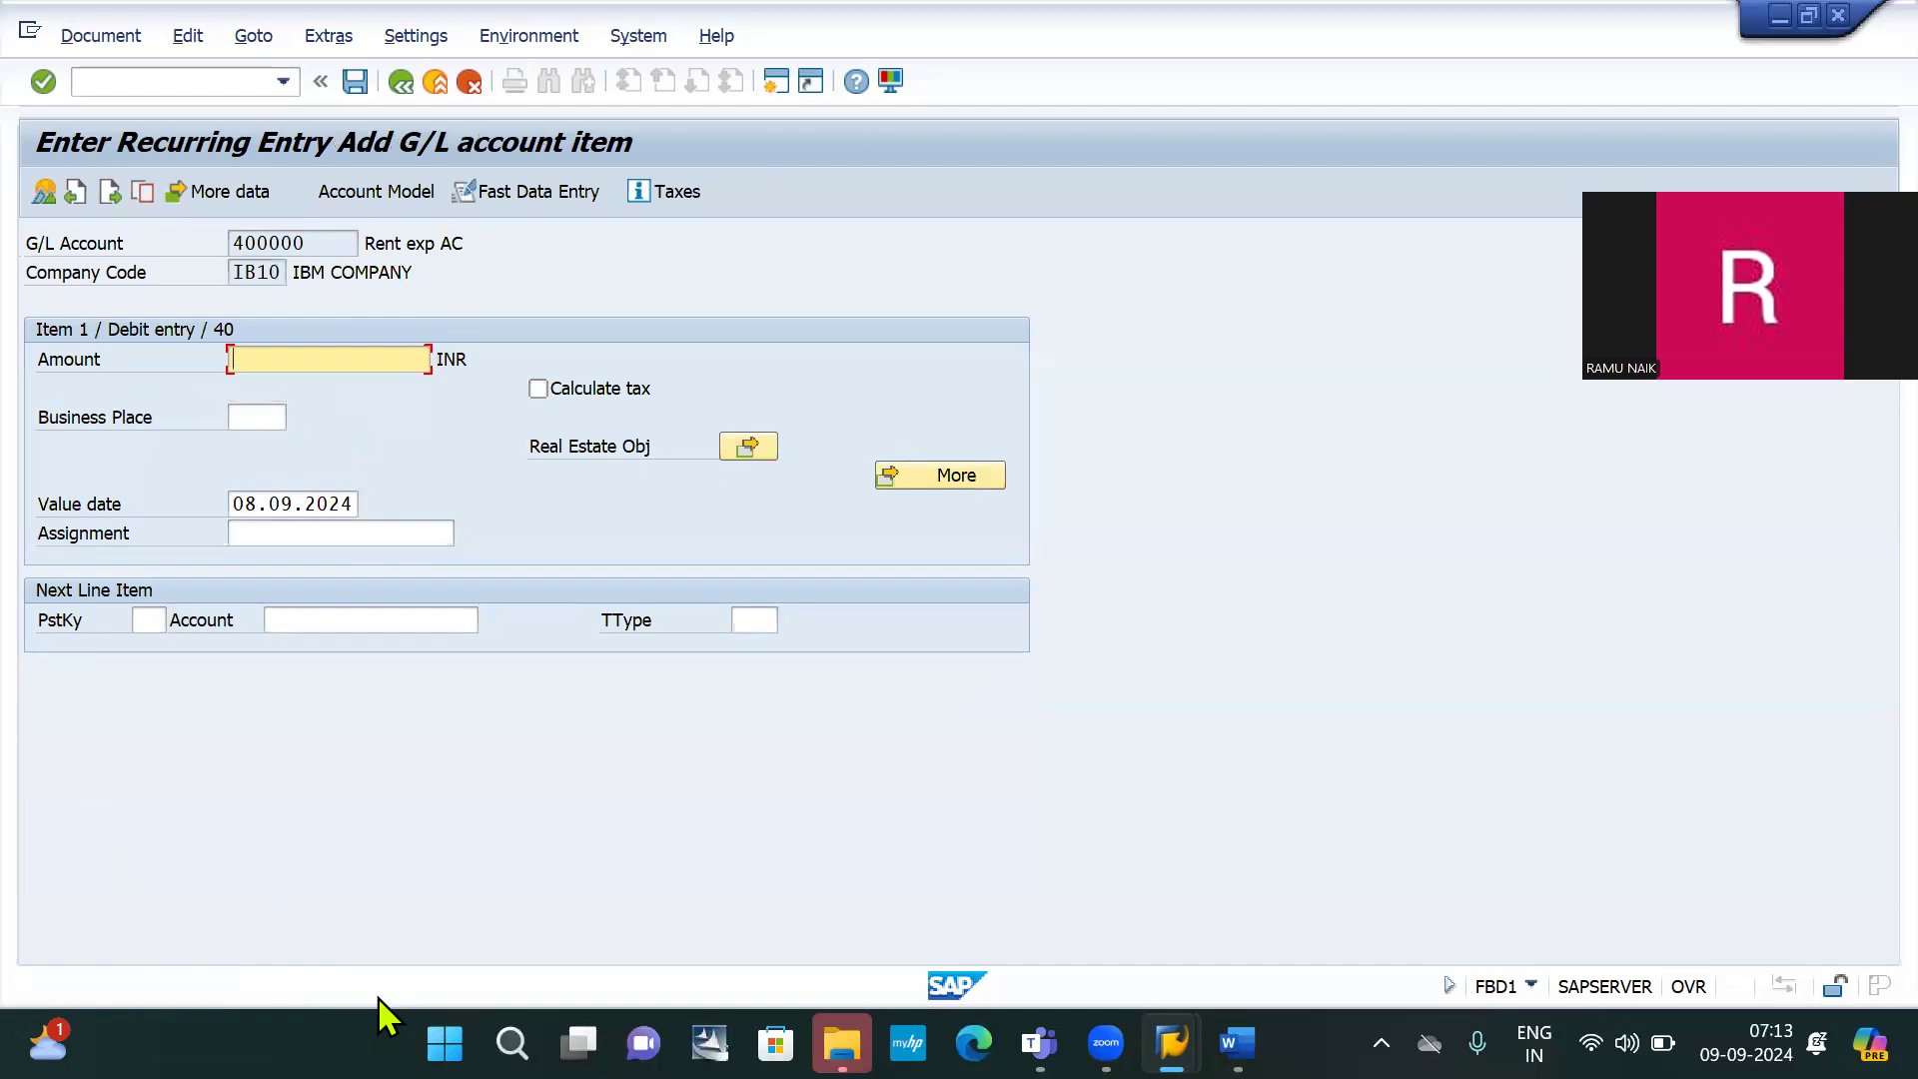
Enter 15000 on the rent line, then add a key 50 credit to 200000 balanced with *
text(15000)
click(156, 621)
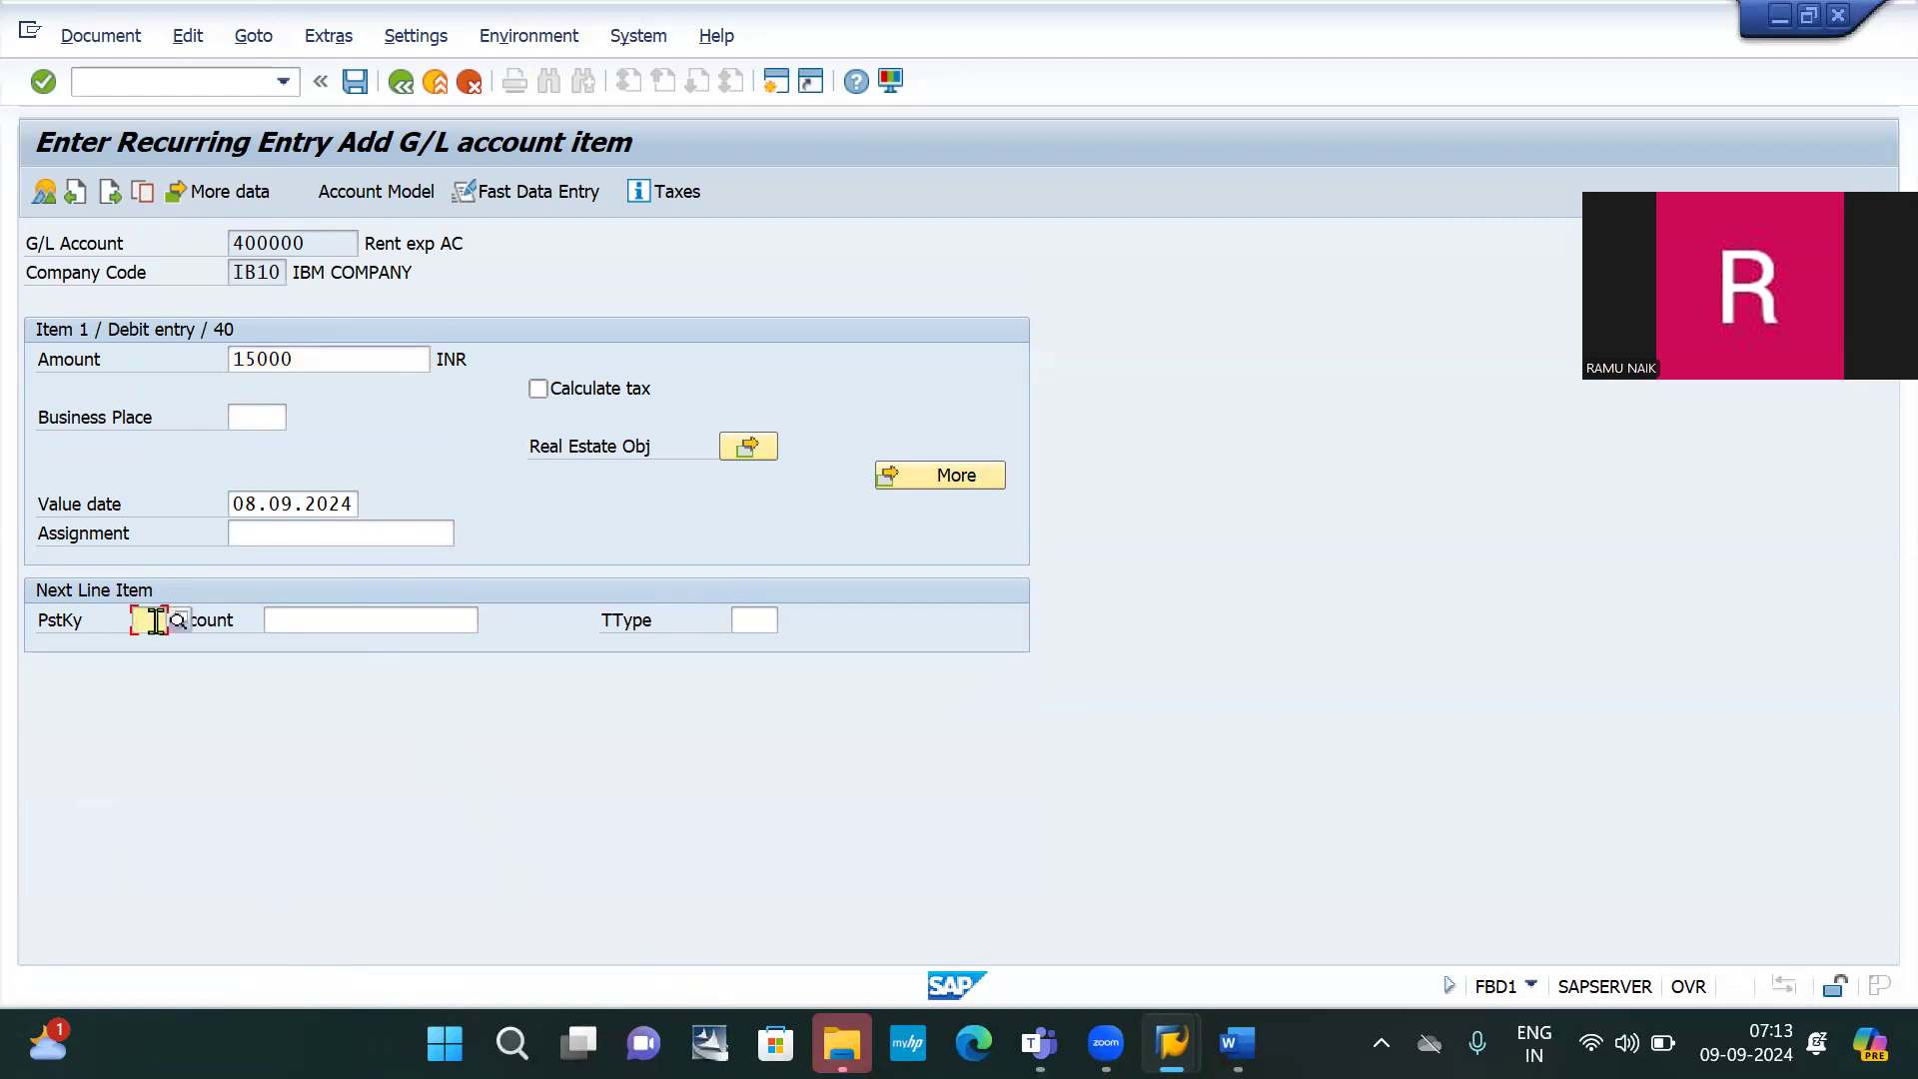
text(50)
key(Tab)
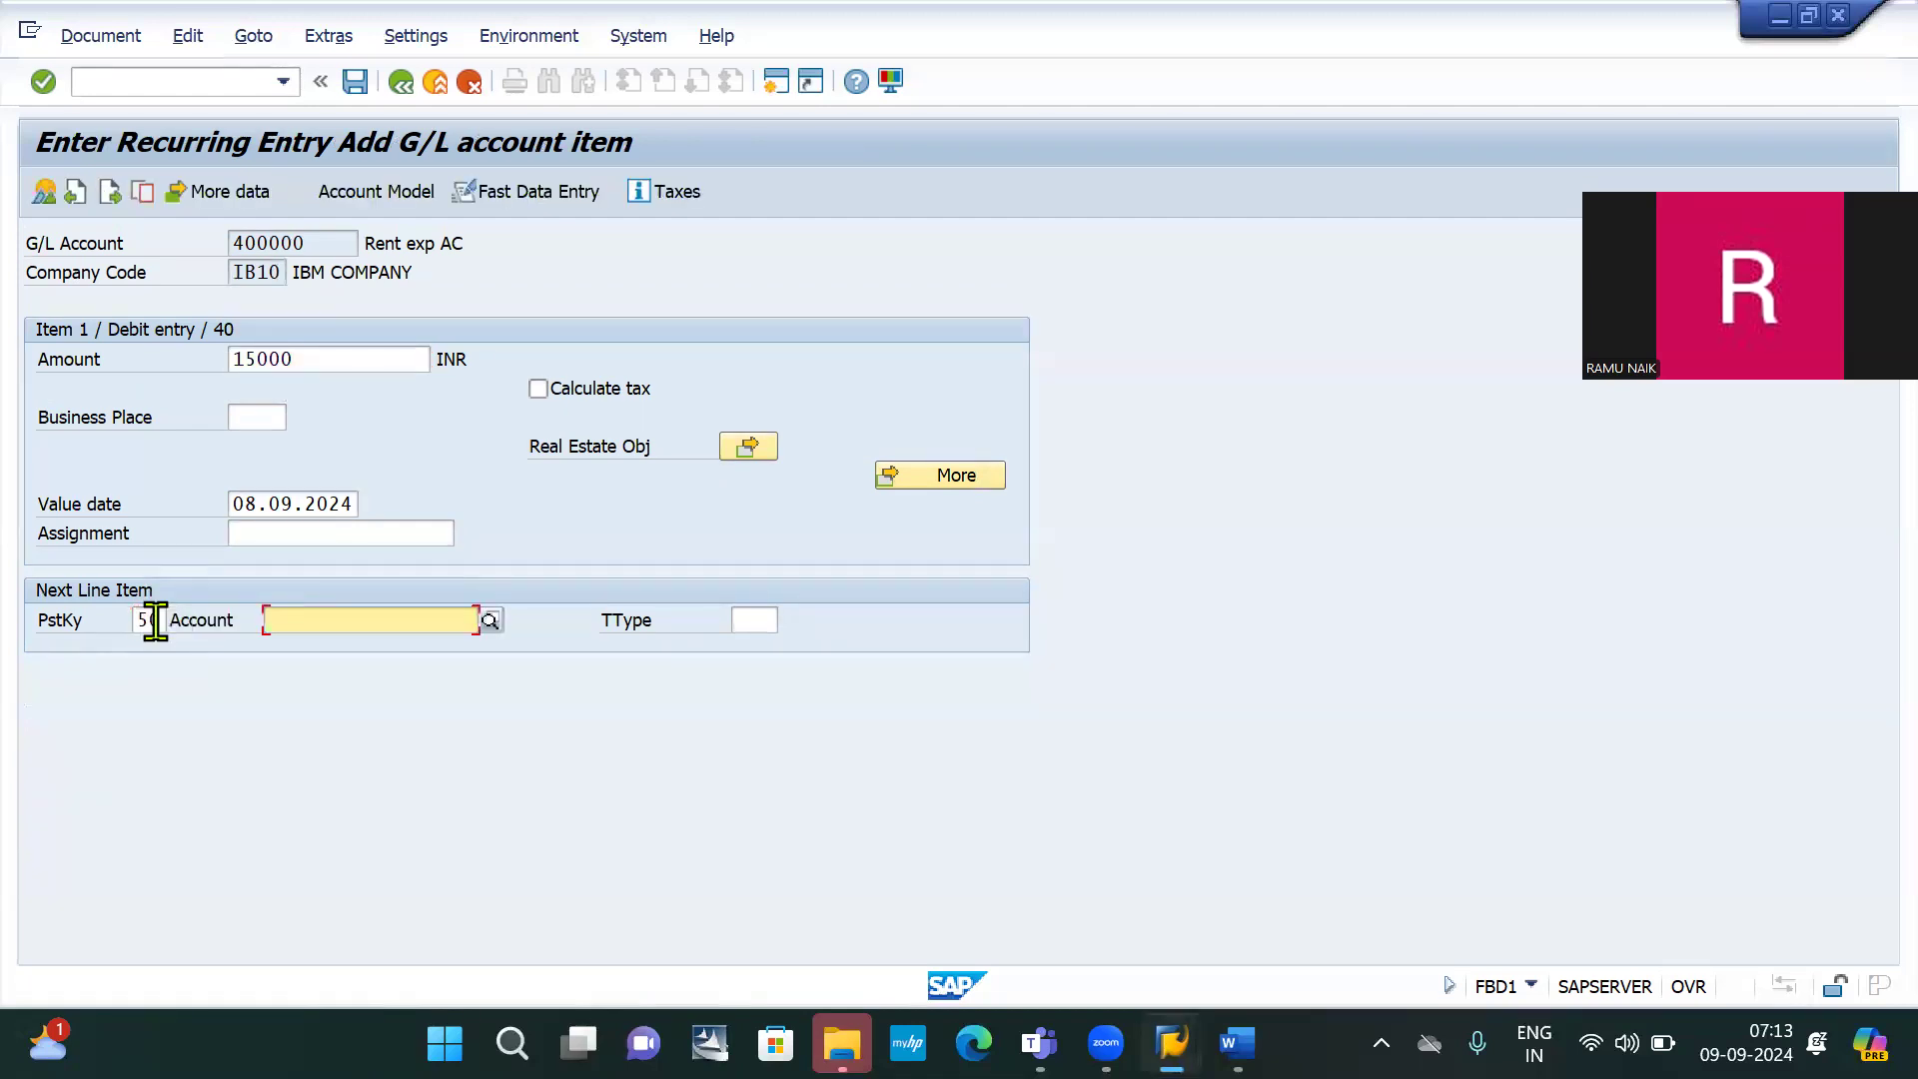
text(200000)
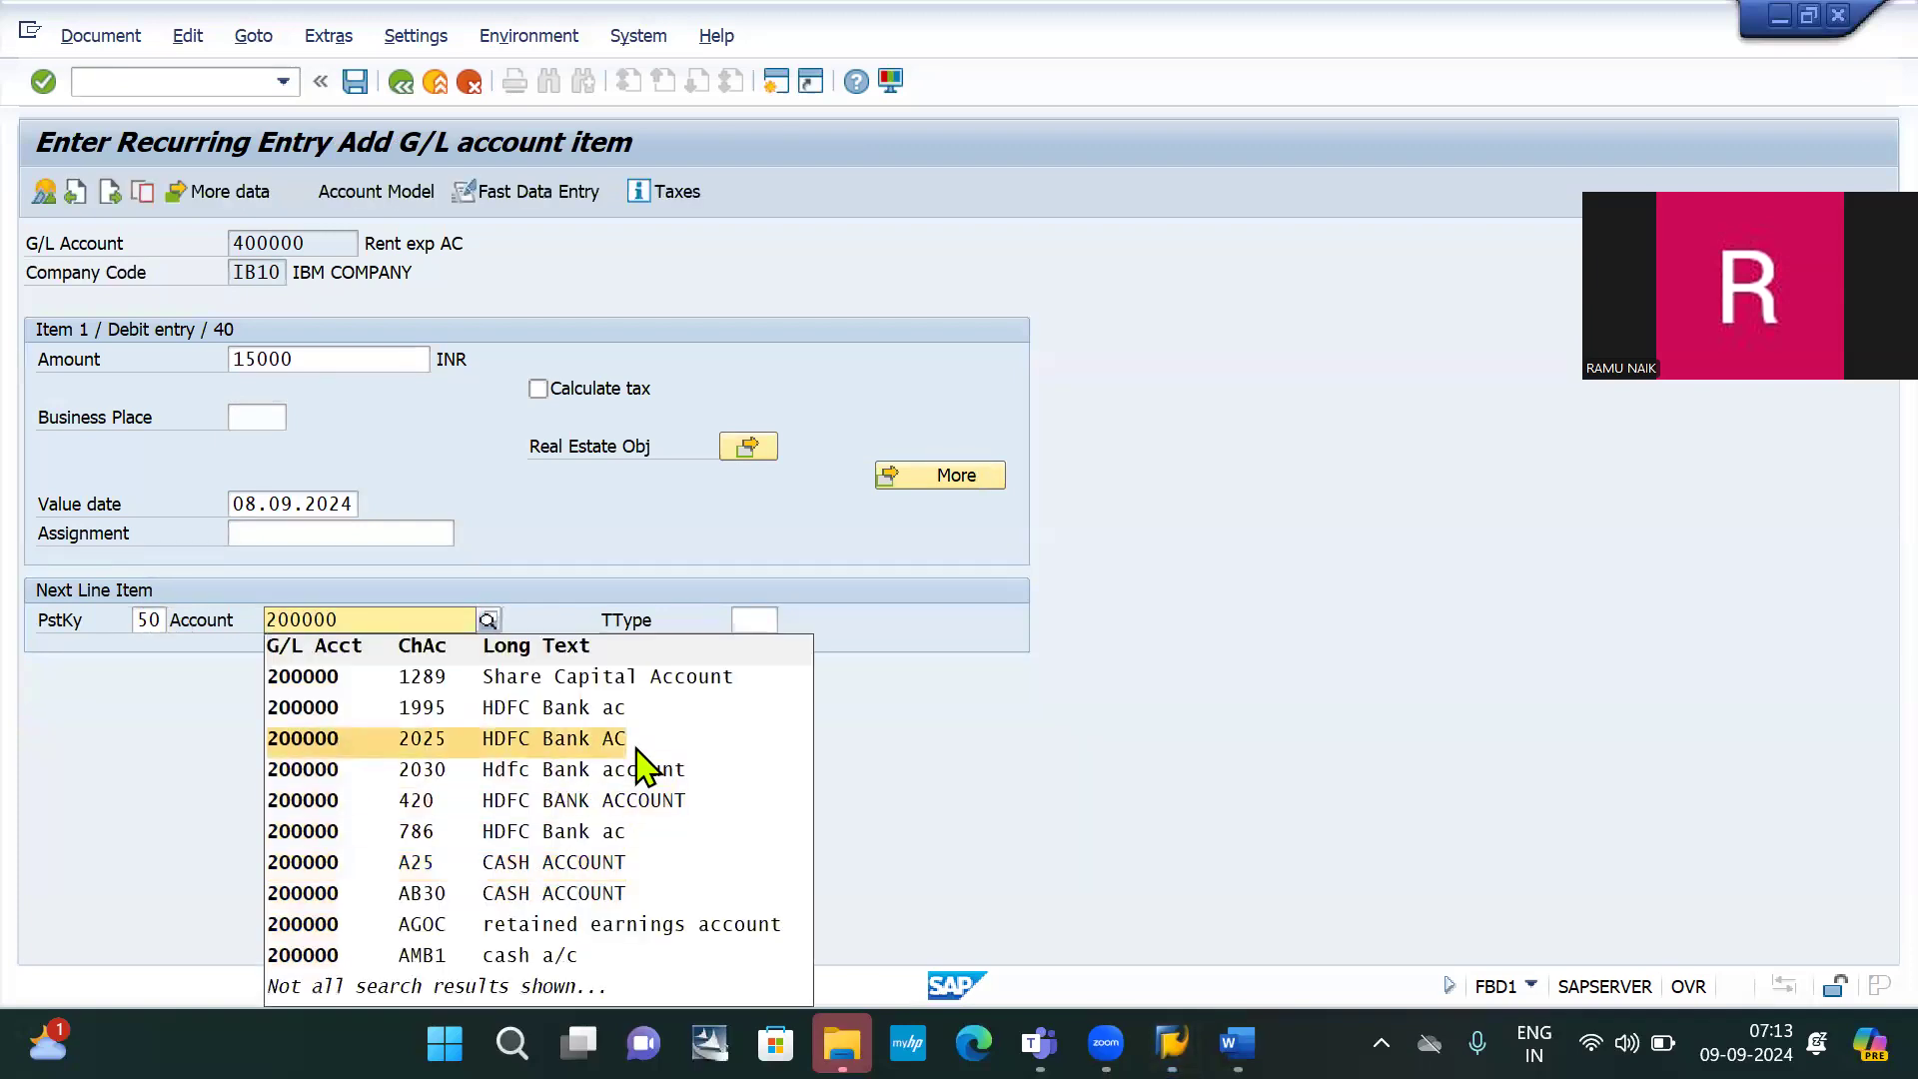
click(1013, 696)
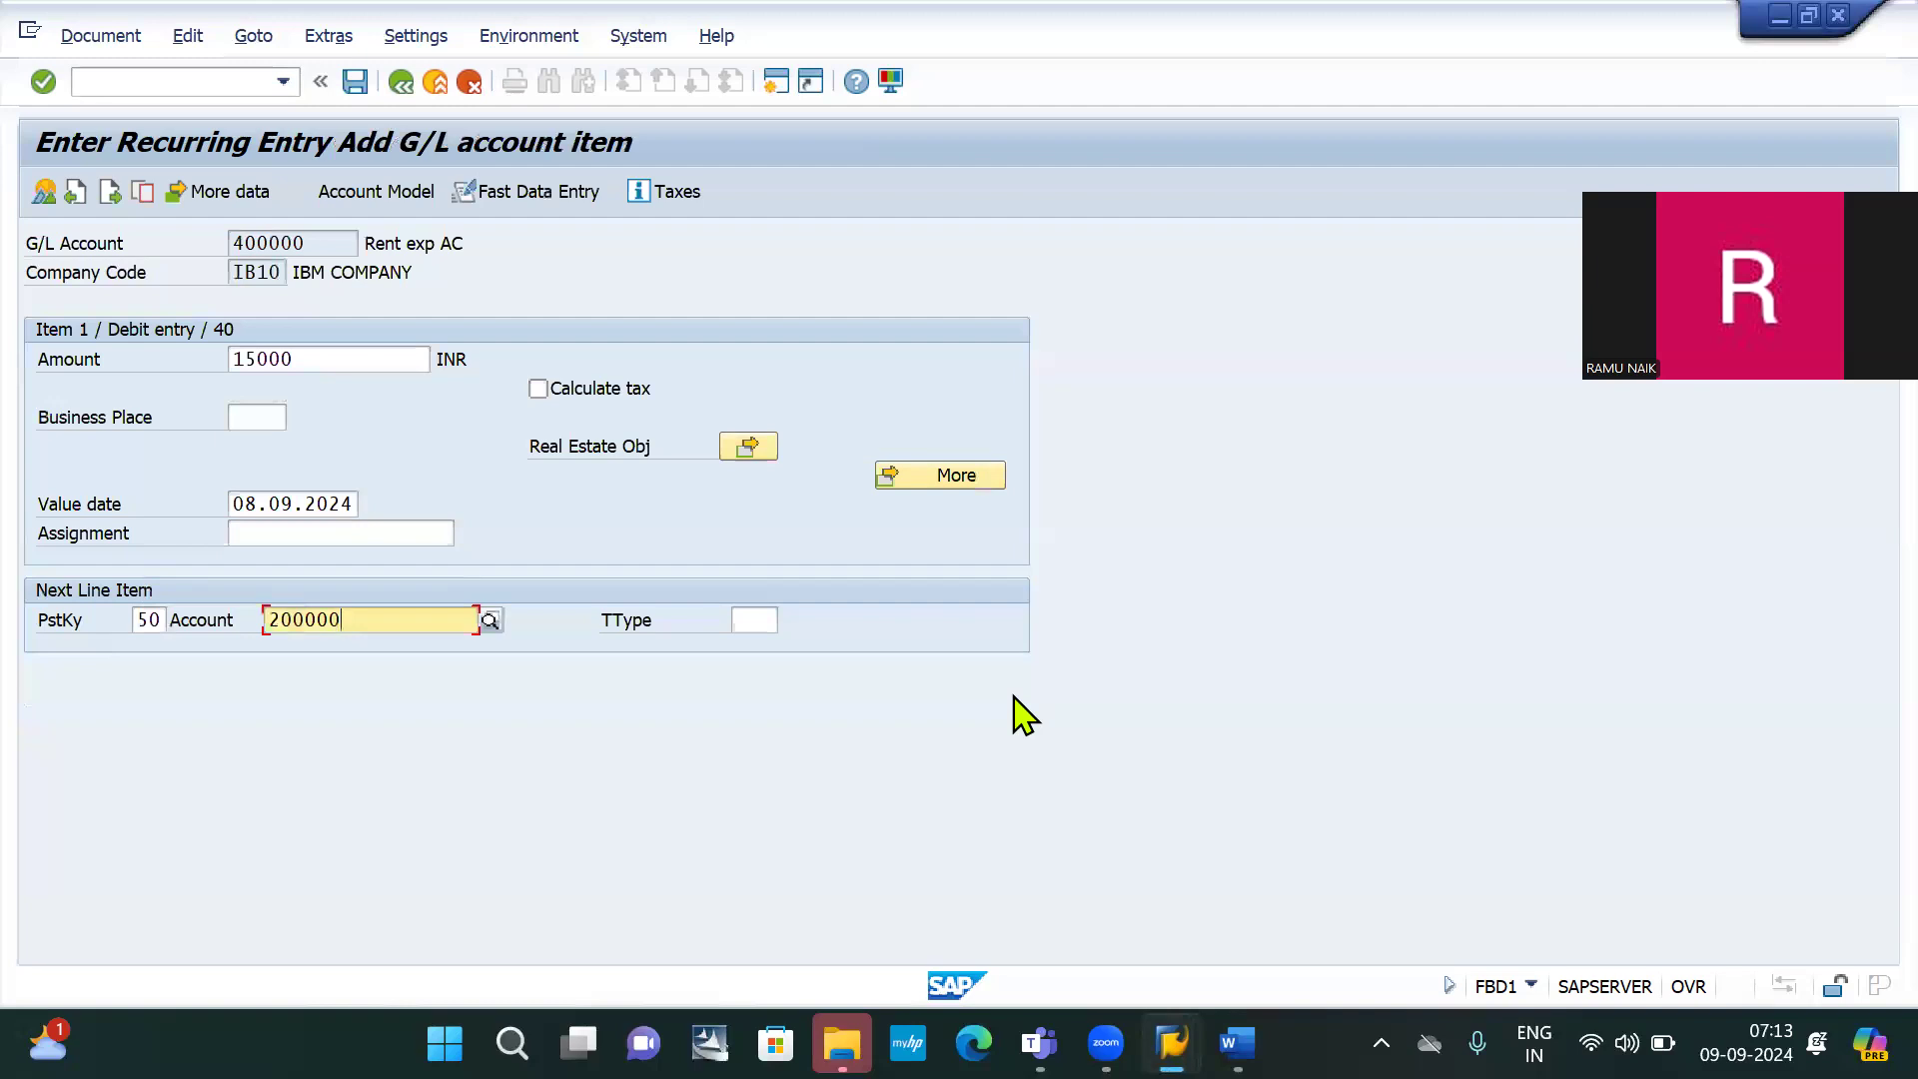
key(Return)
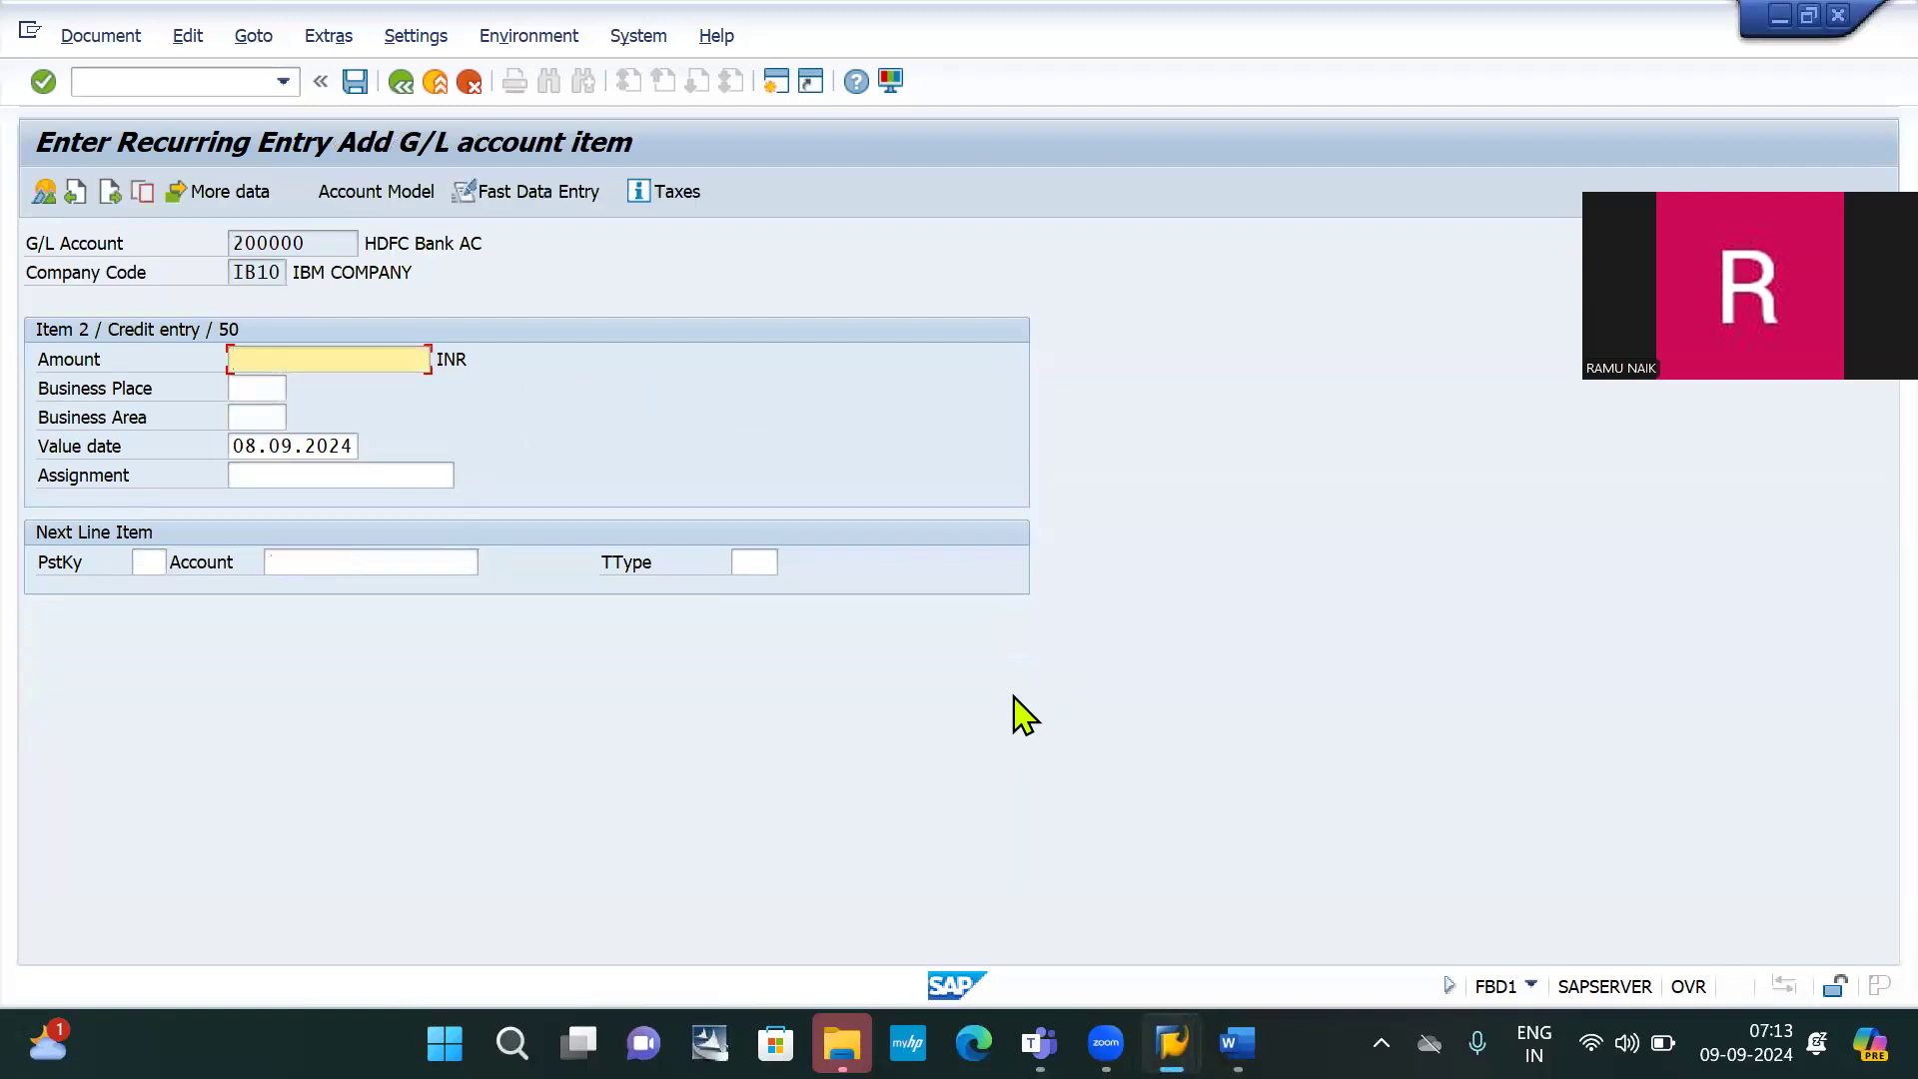
text(*)
key(Return)
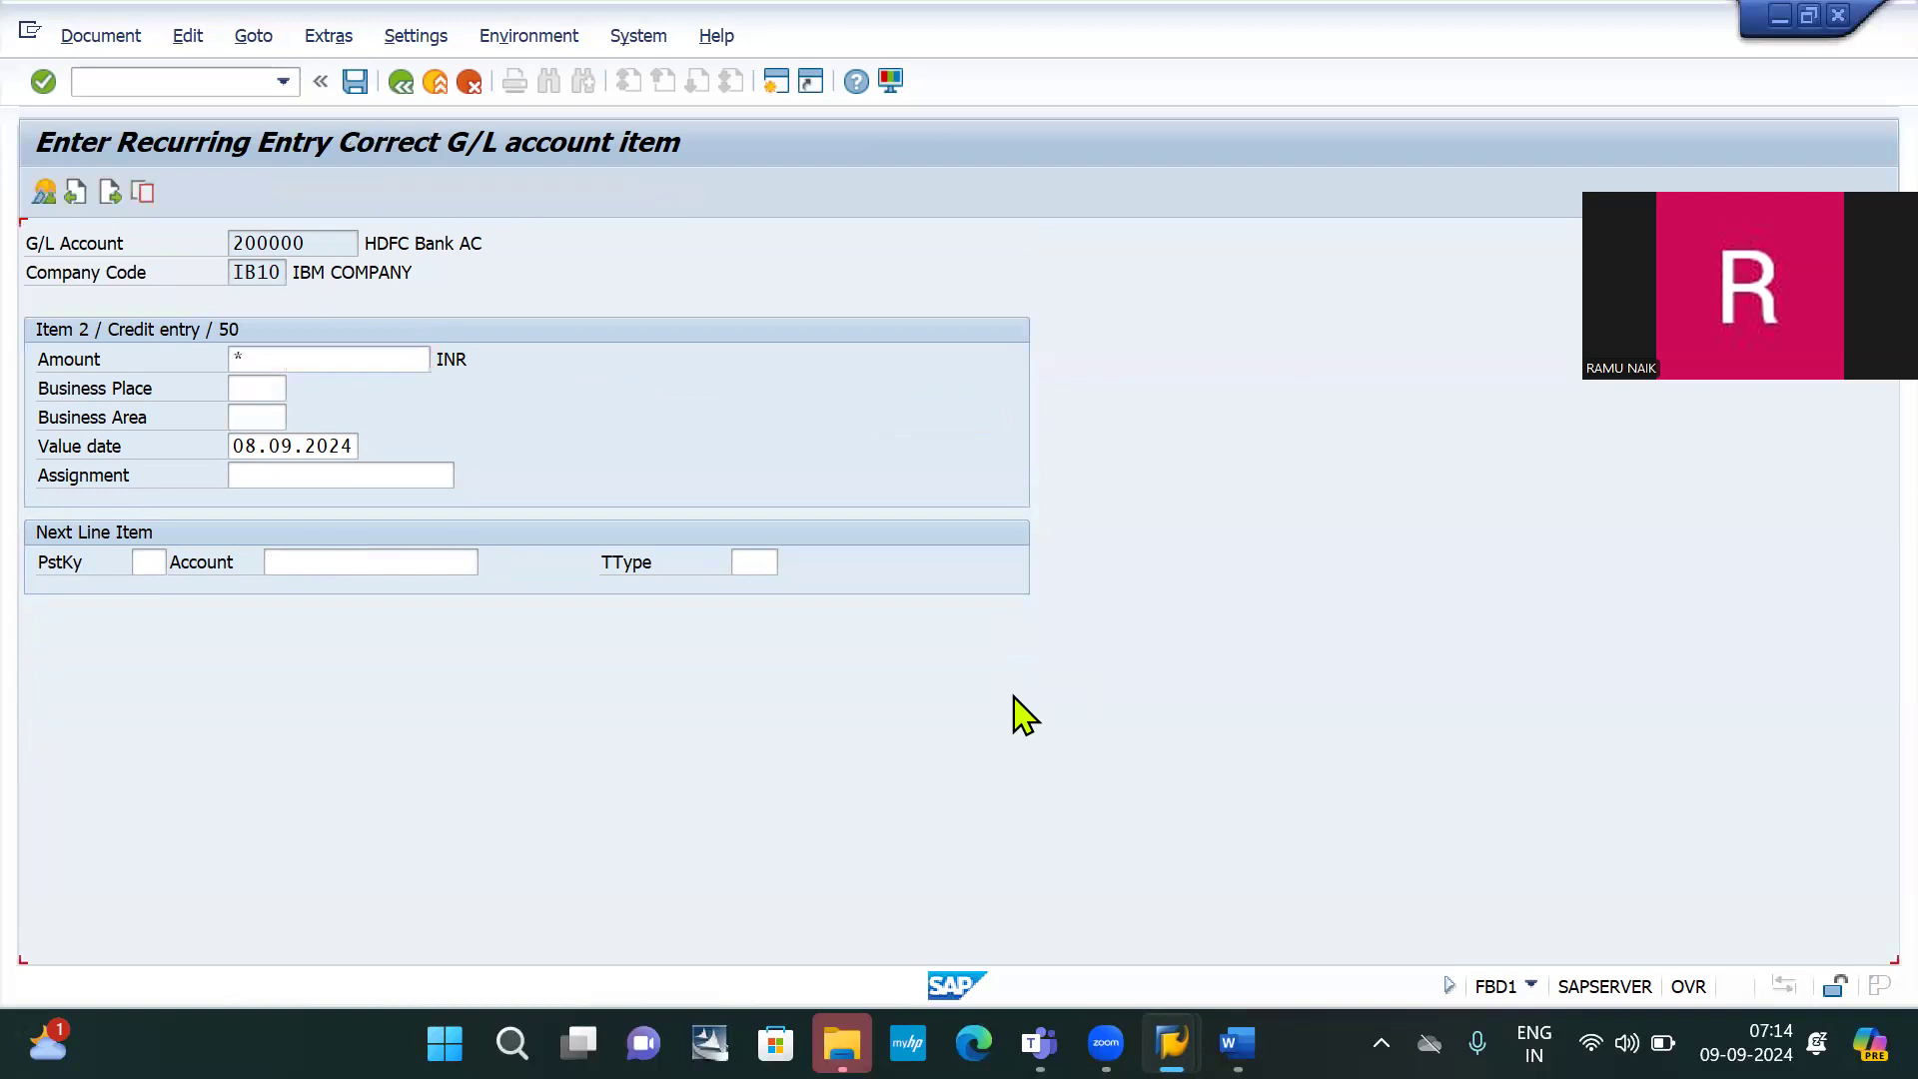
Post the recurring entry as document 2001 and check the Word notes
click(356, 82)
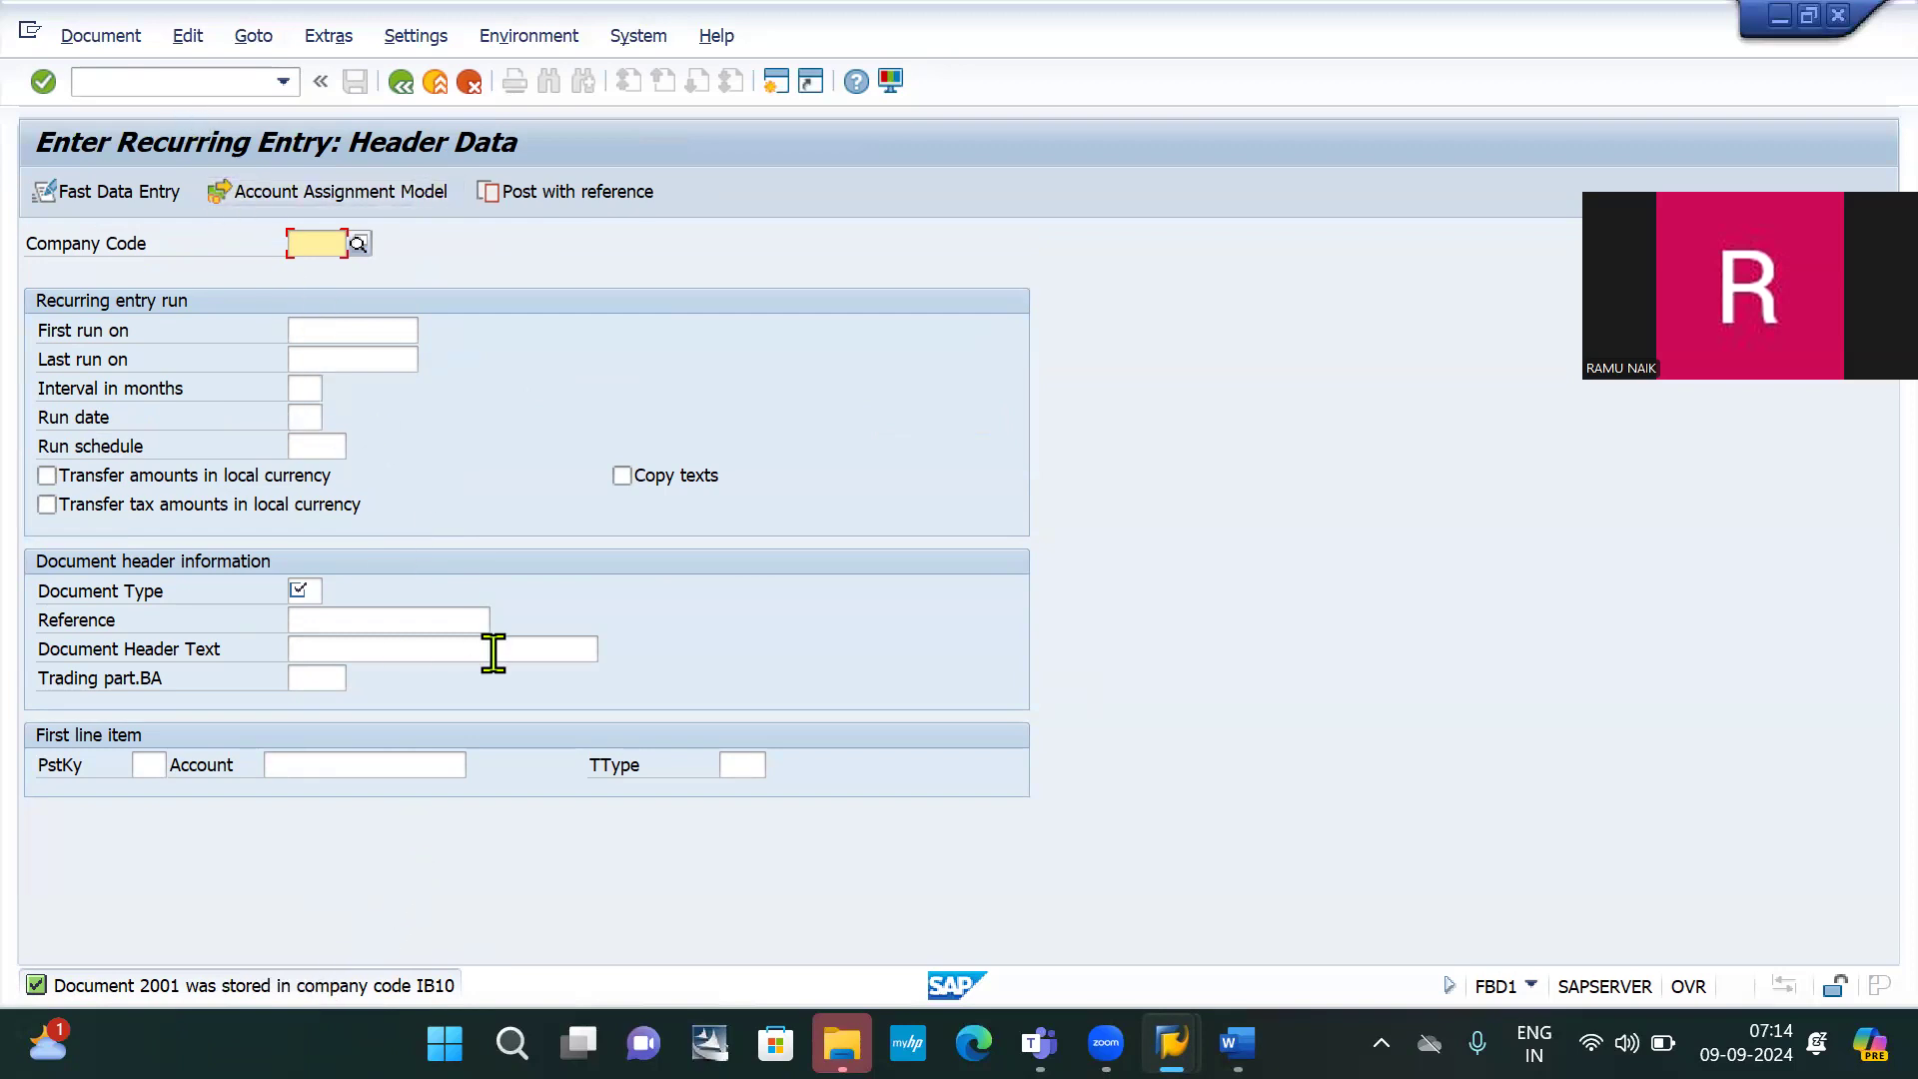
key(alt+Tab)
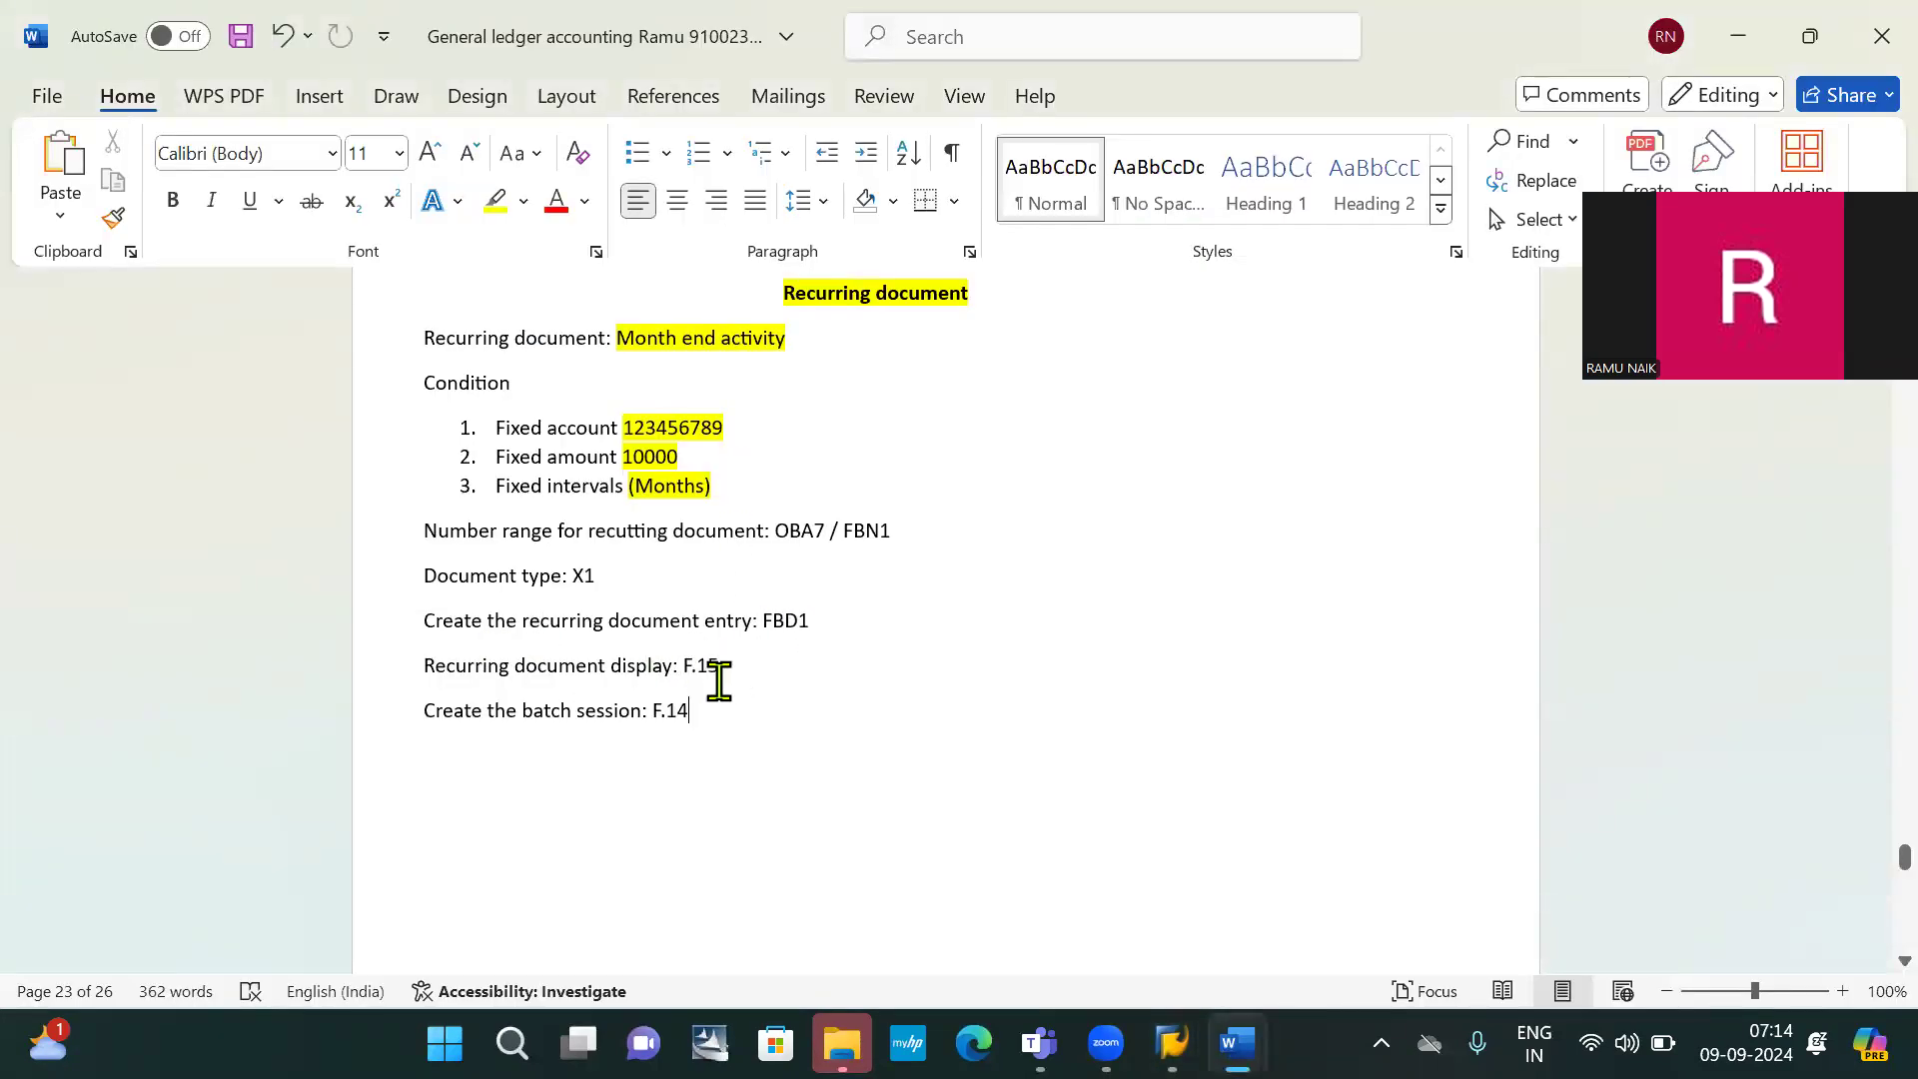
key(alt+Tab)
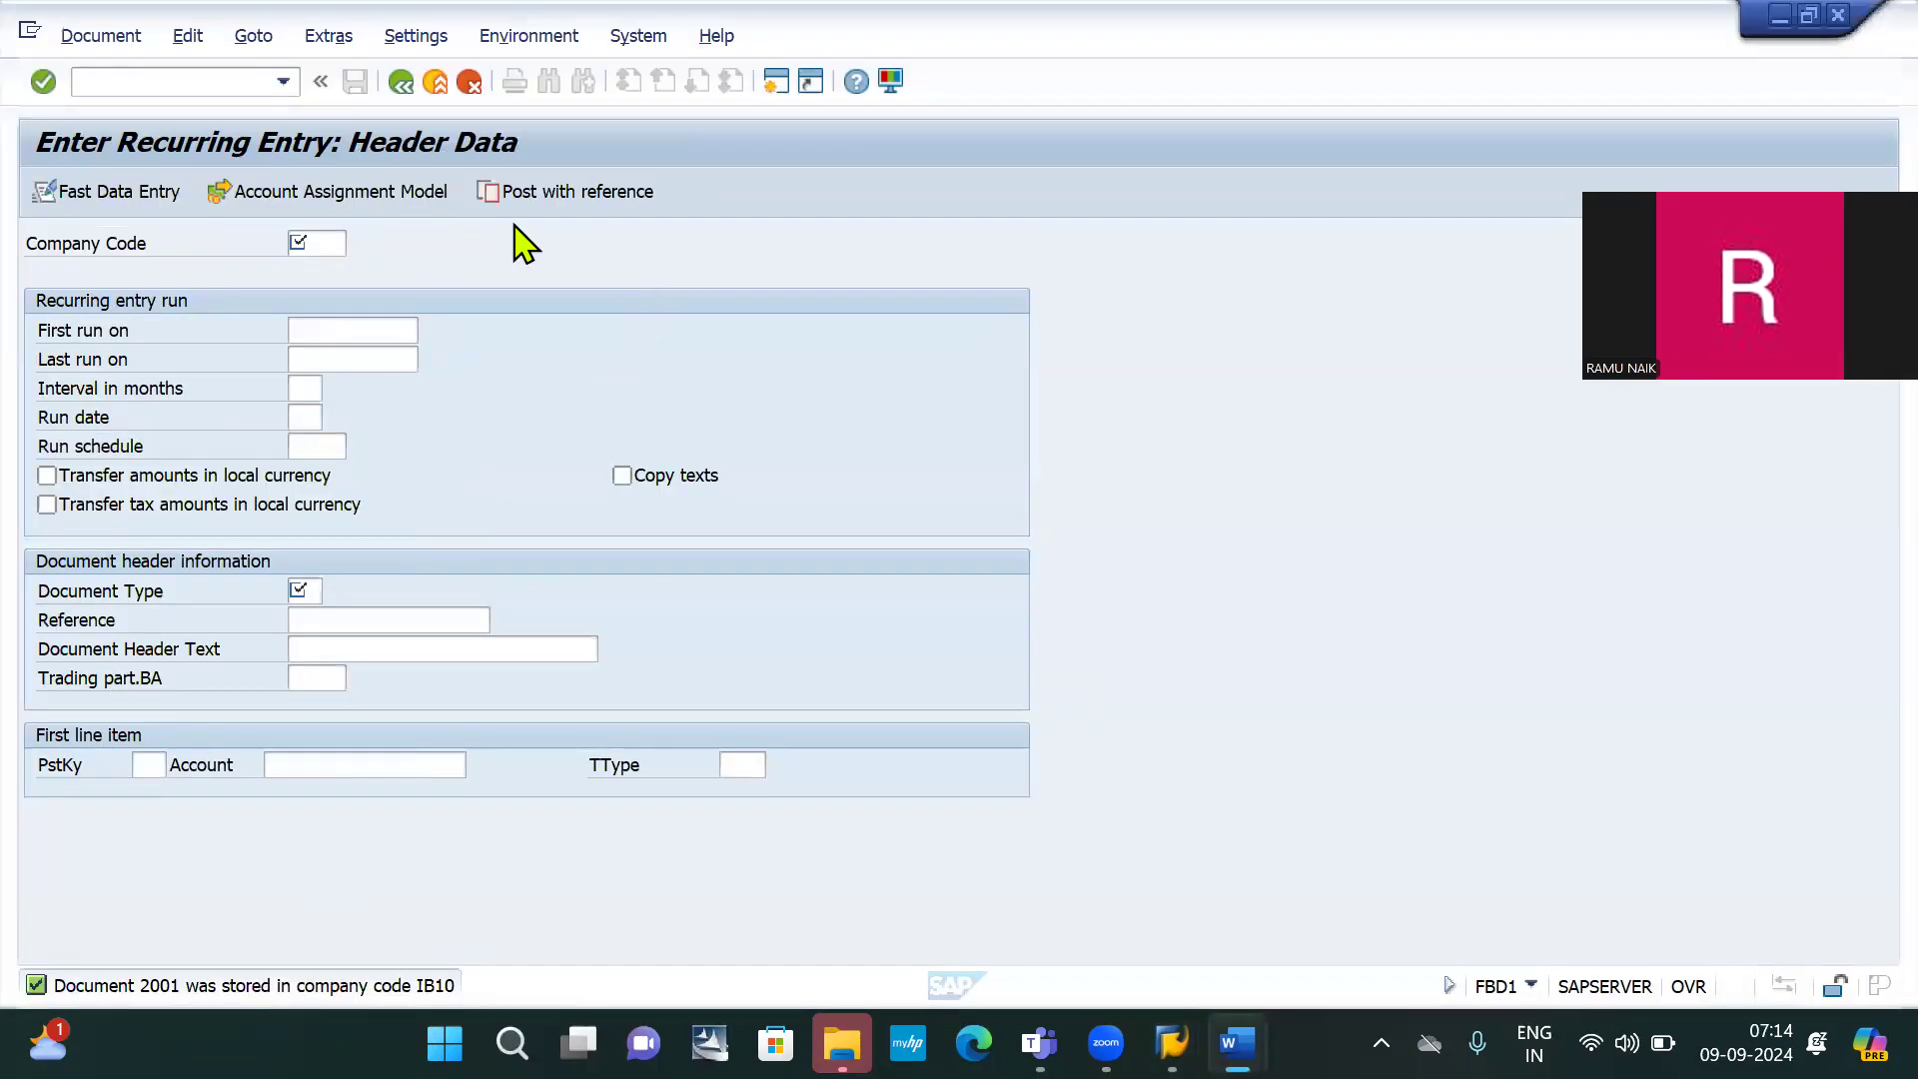
Run /NF.15 for company code IB10 to list recurring document 2001, checking the notes
click(144, 77)
text(/)
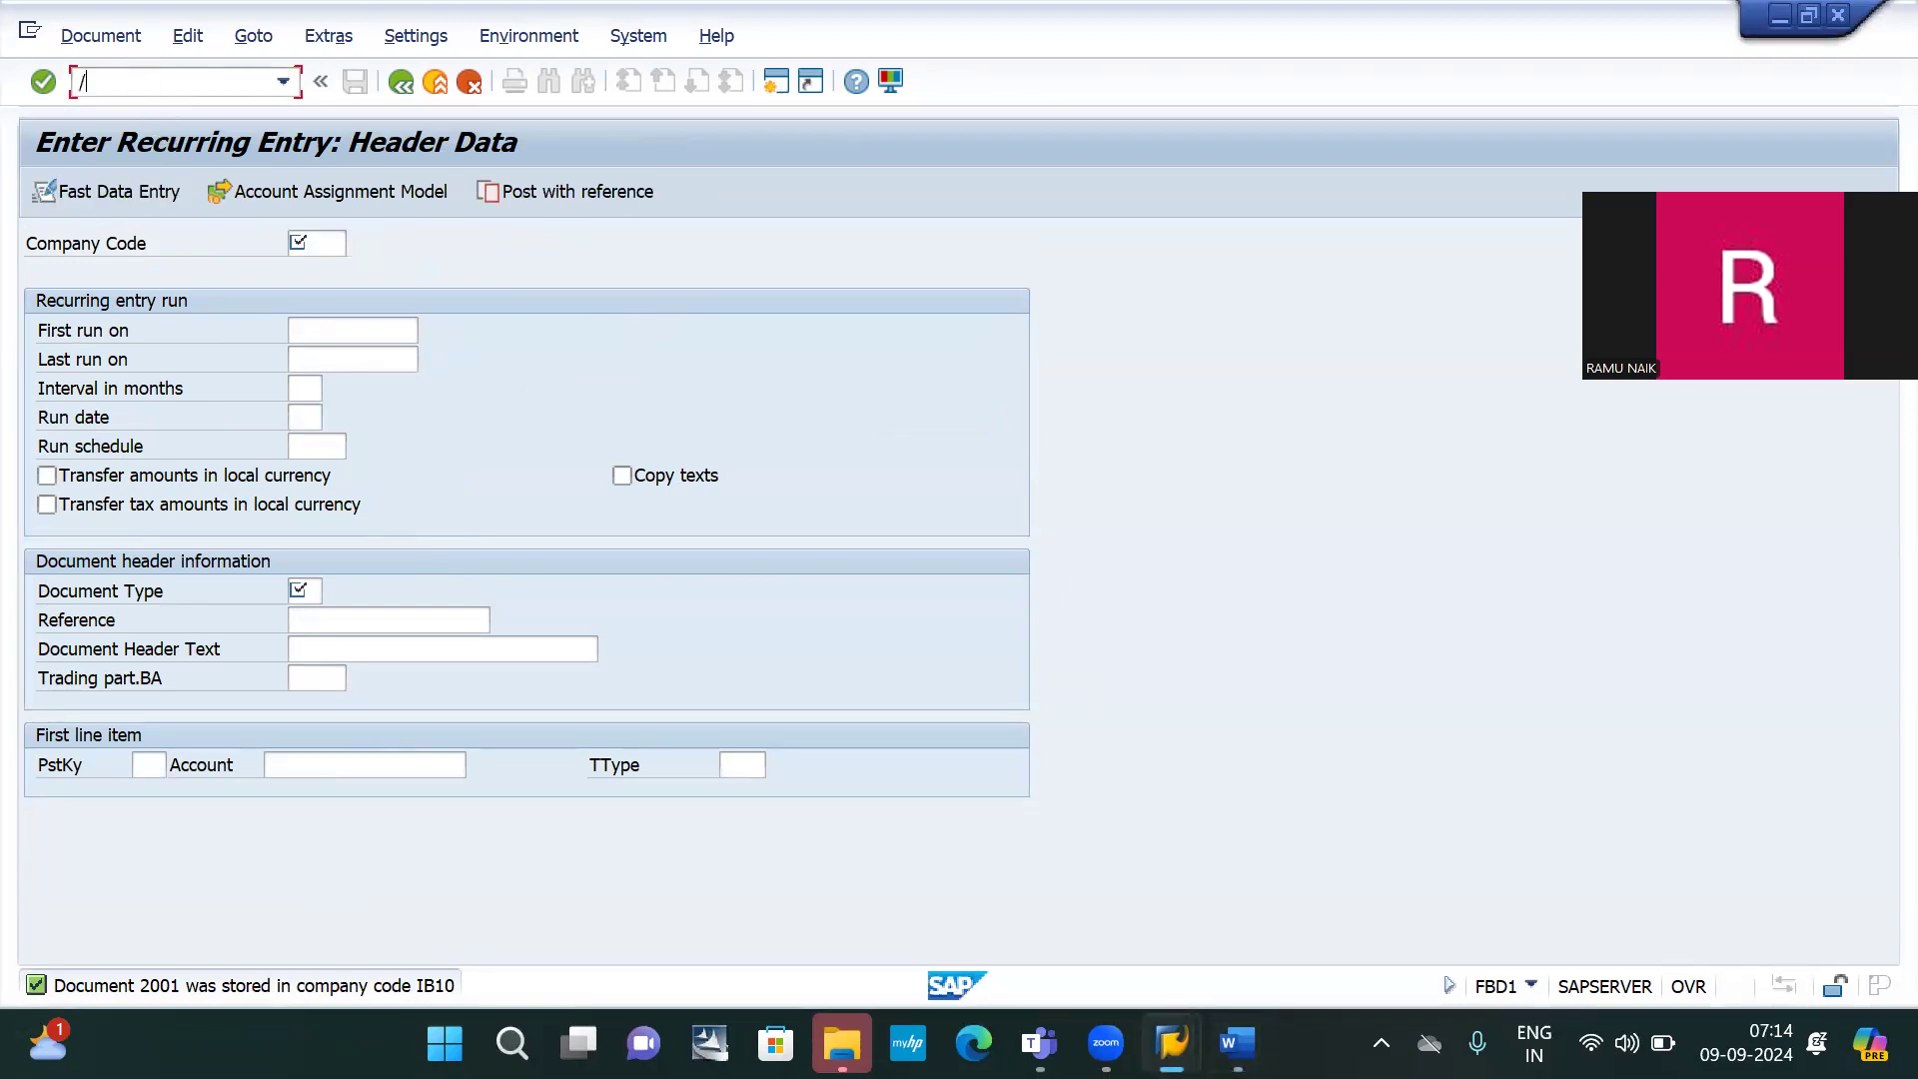
text(NF.15)
key(Return)
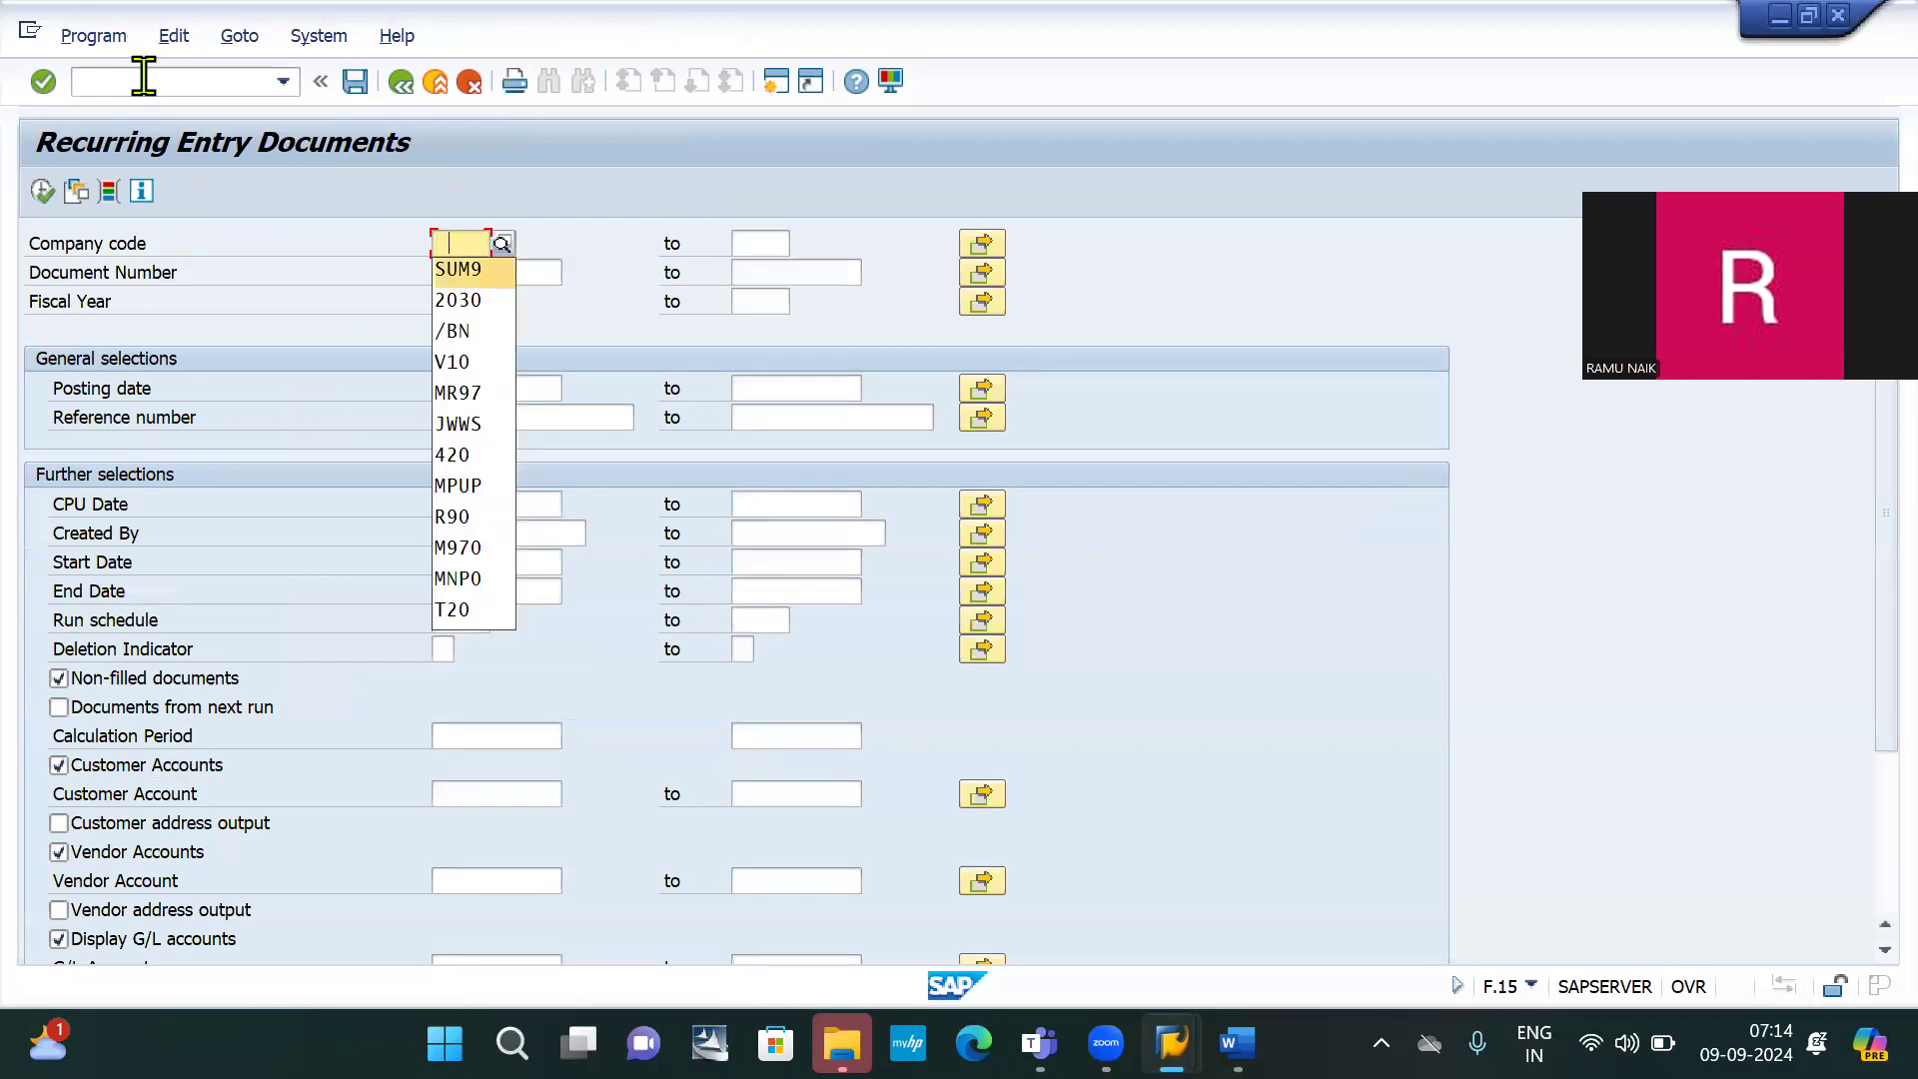
text(I)
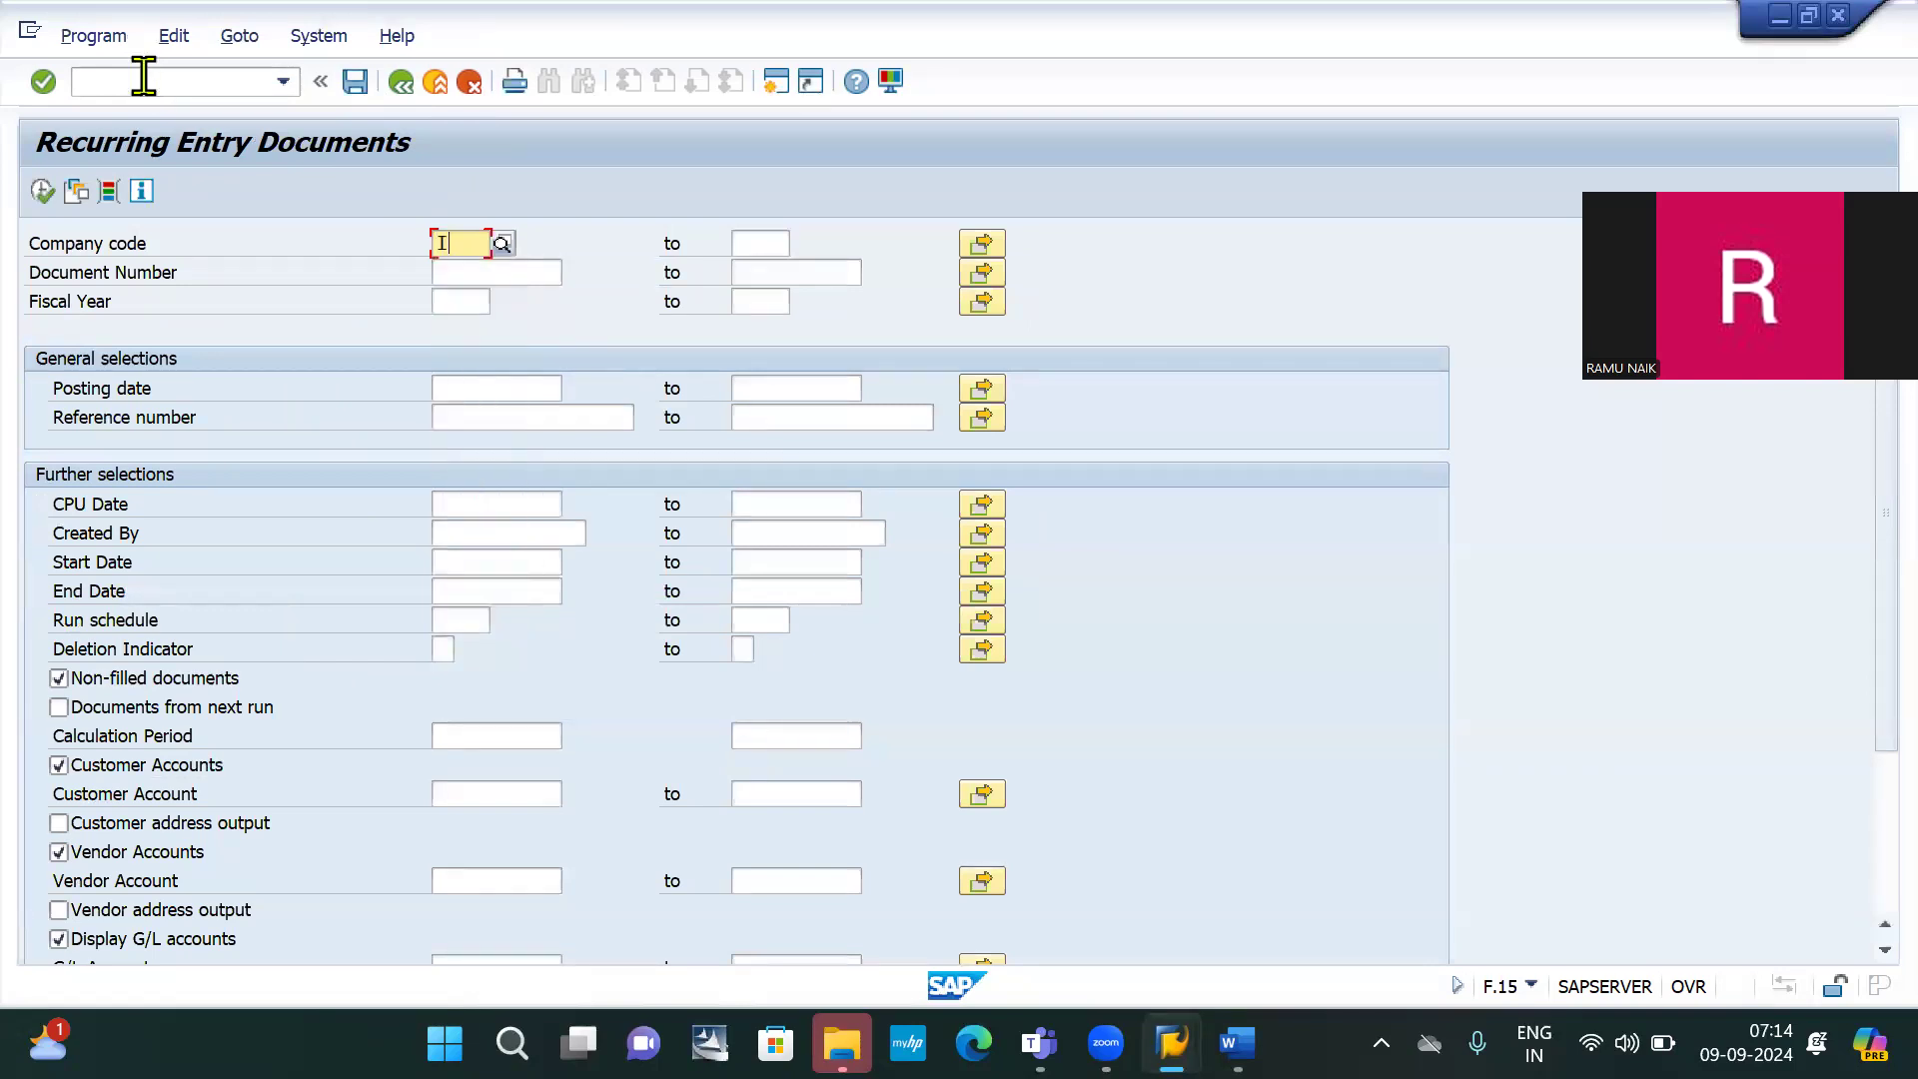
text(B10)
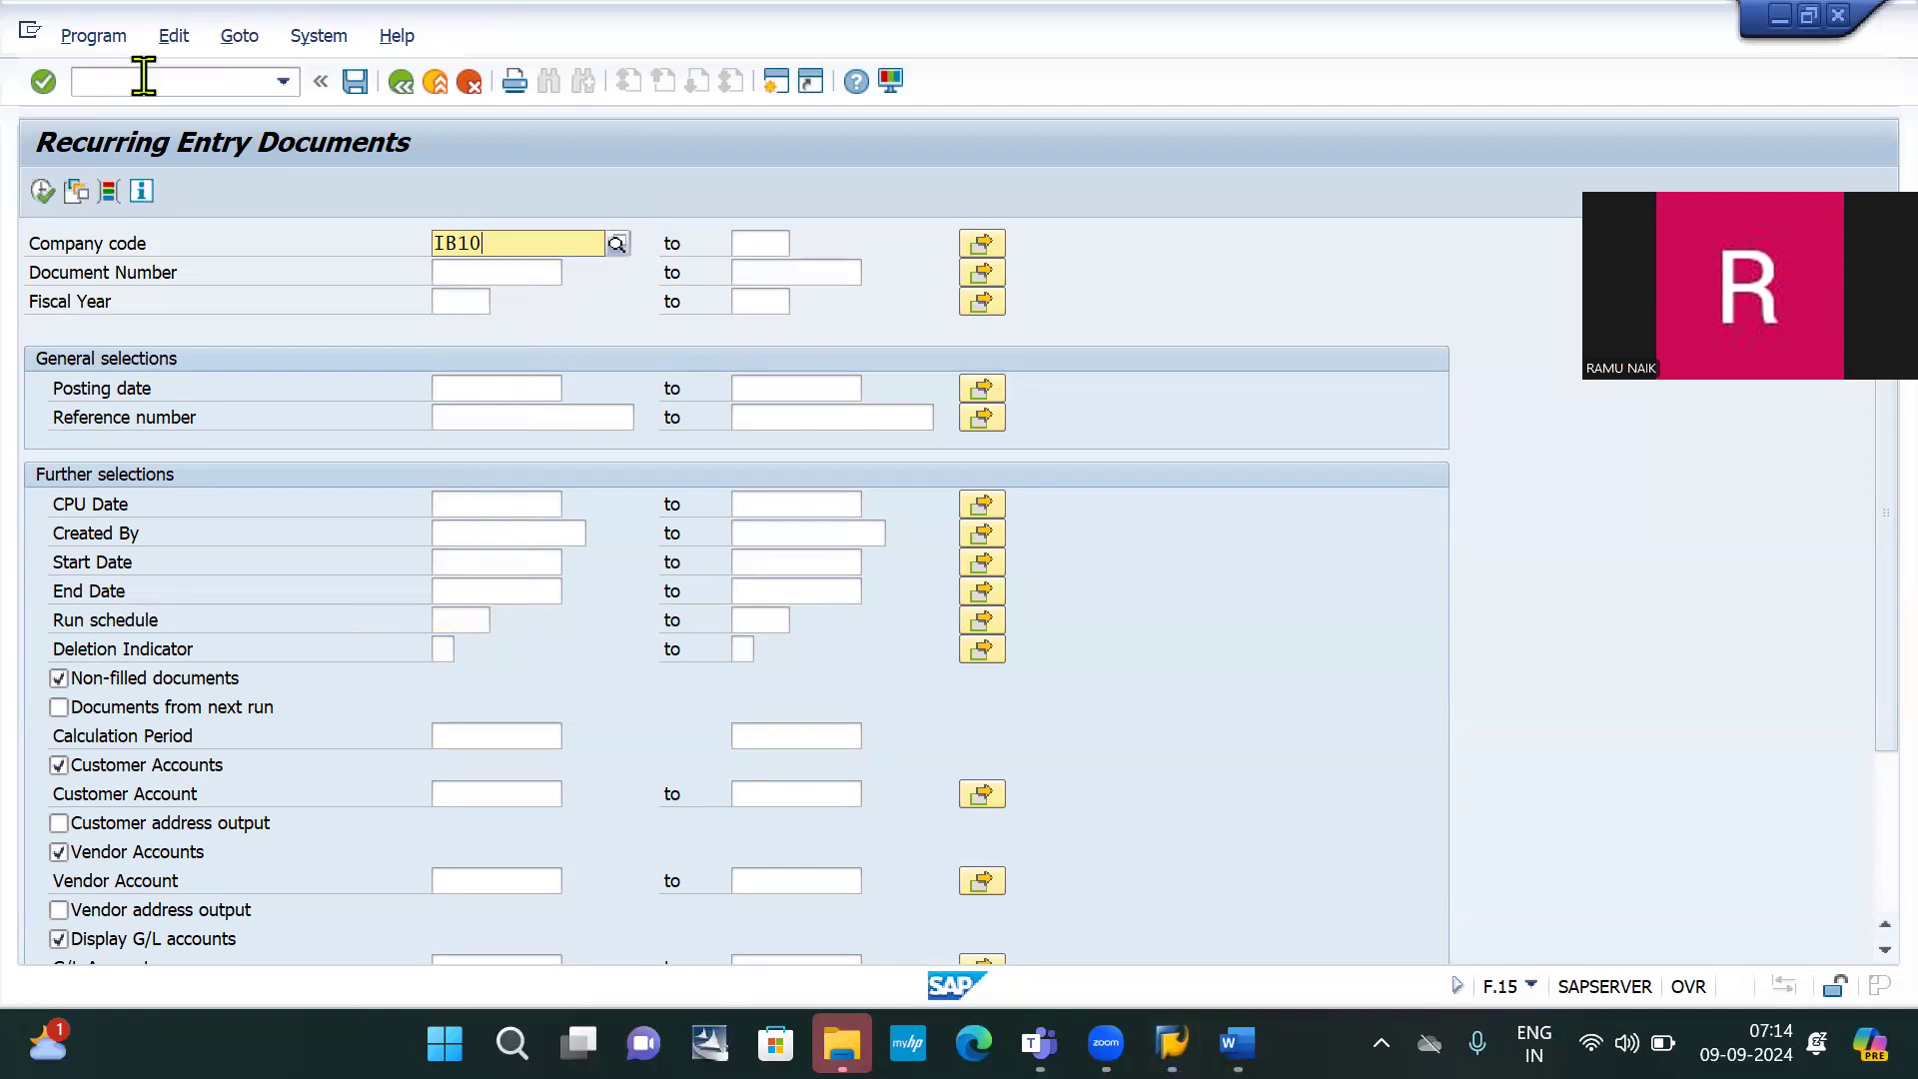
click(532, 305)
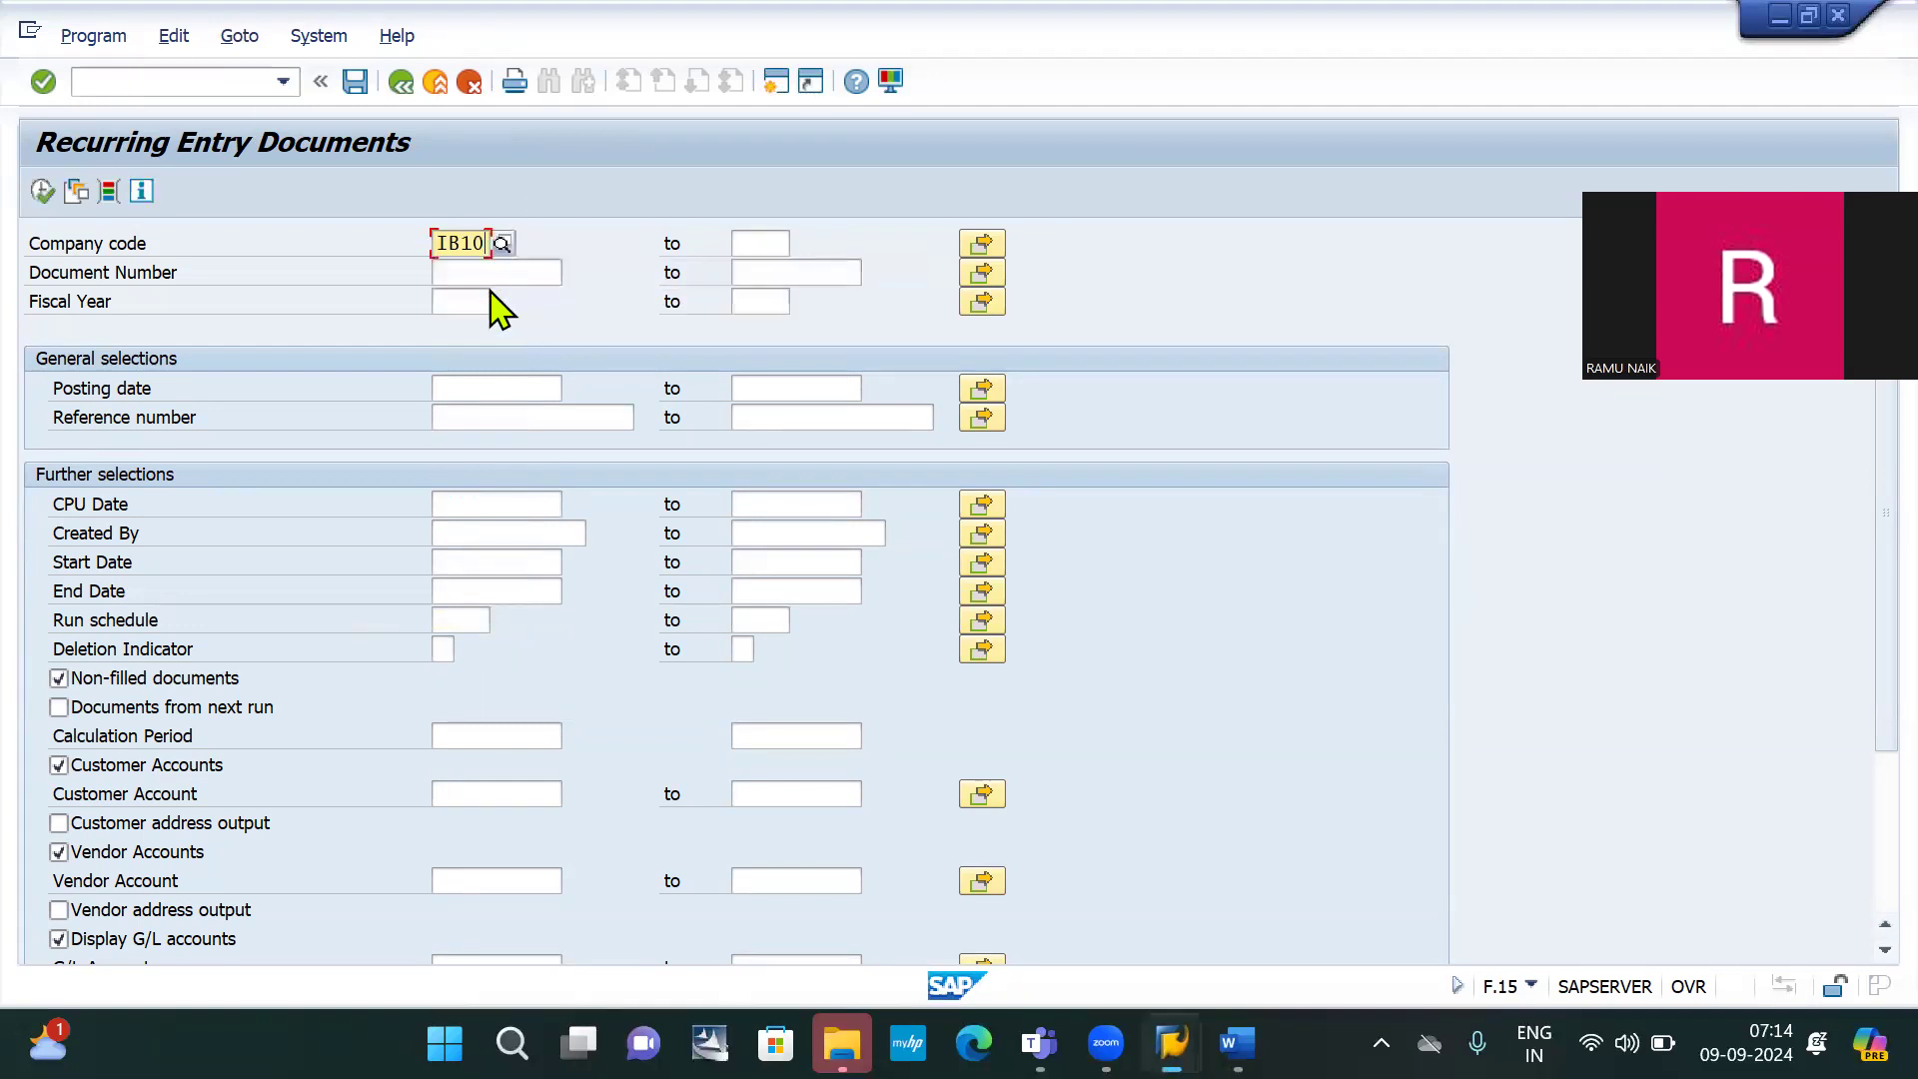
click(42, 191)
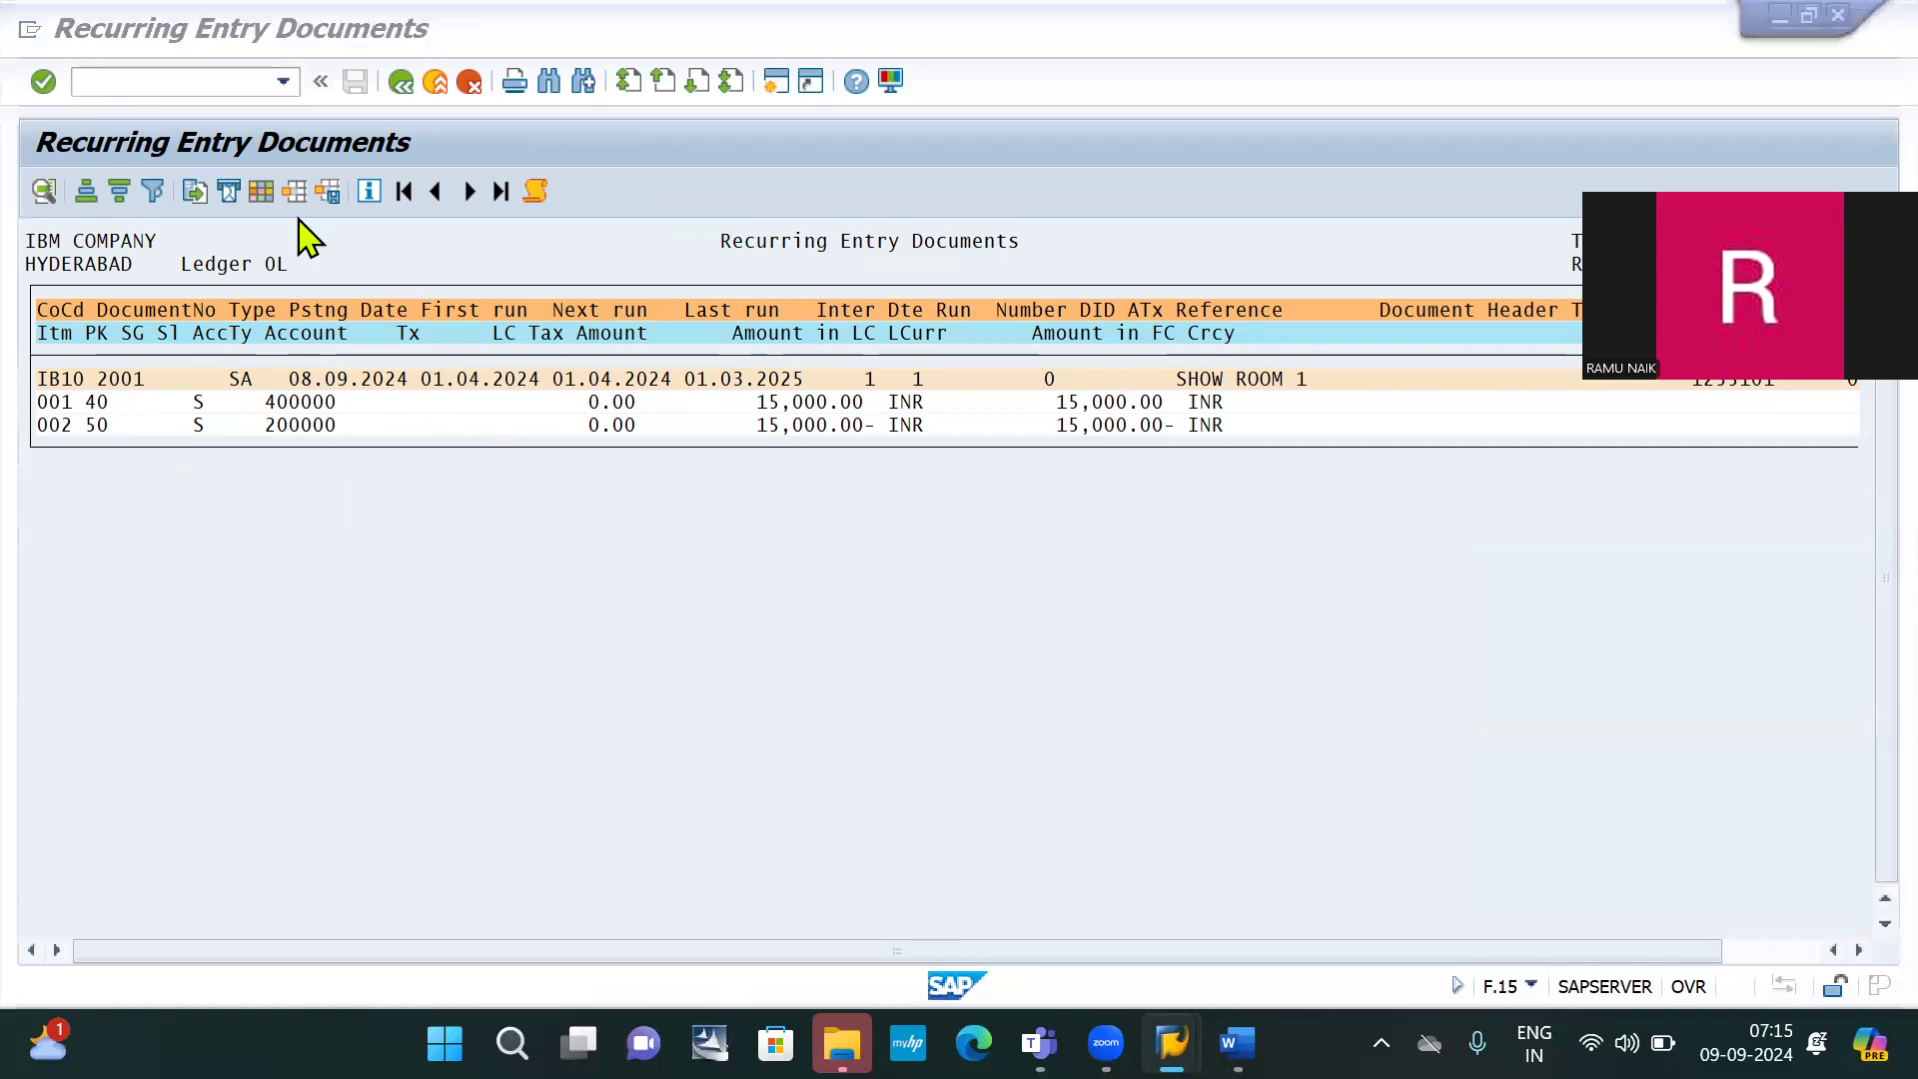
key(alt+Tab)
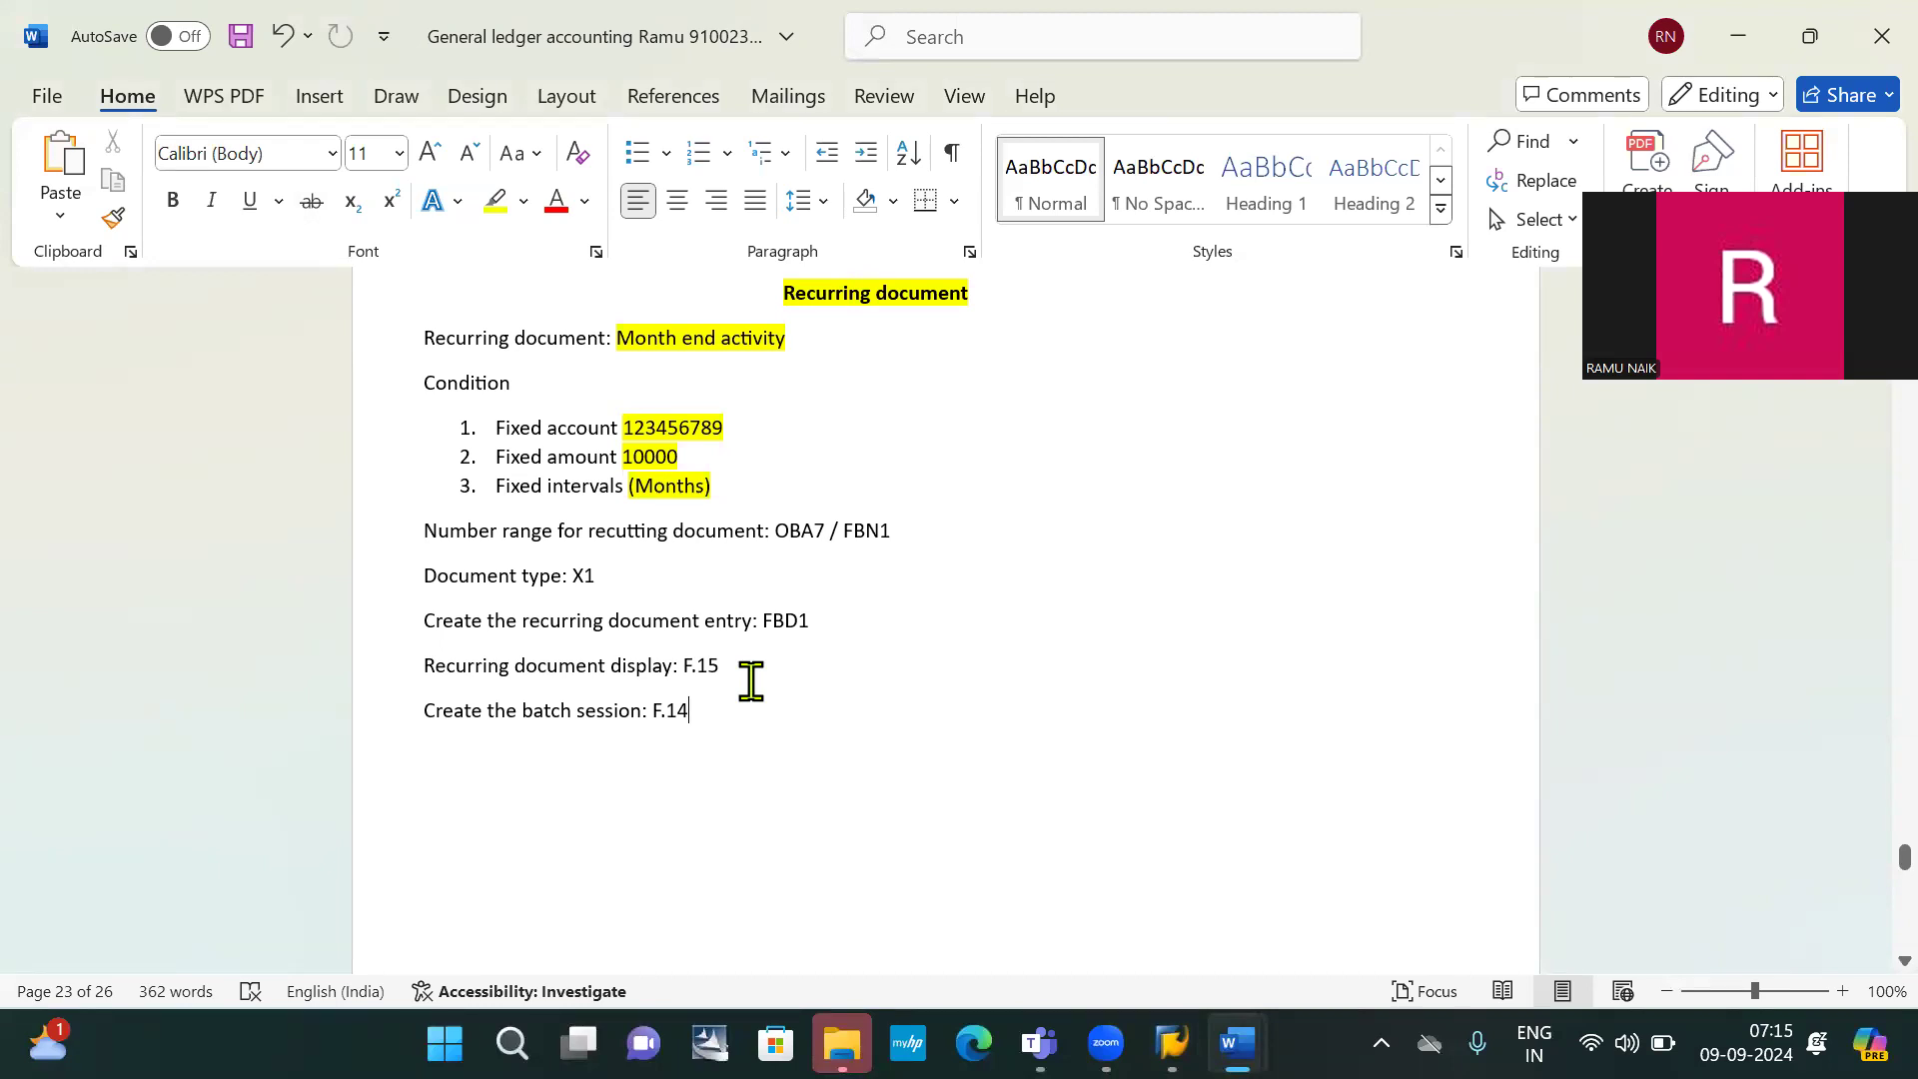
key(alt+Tab)
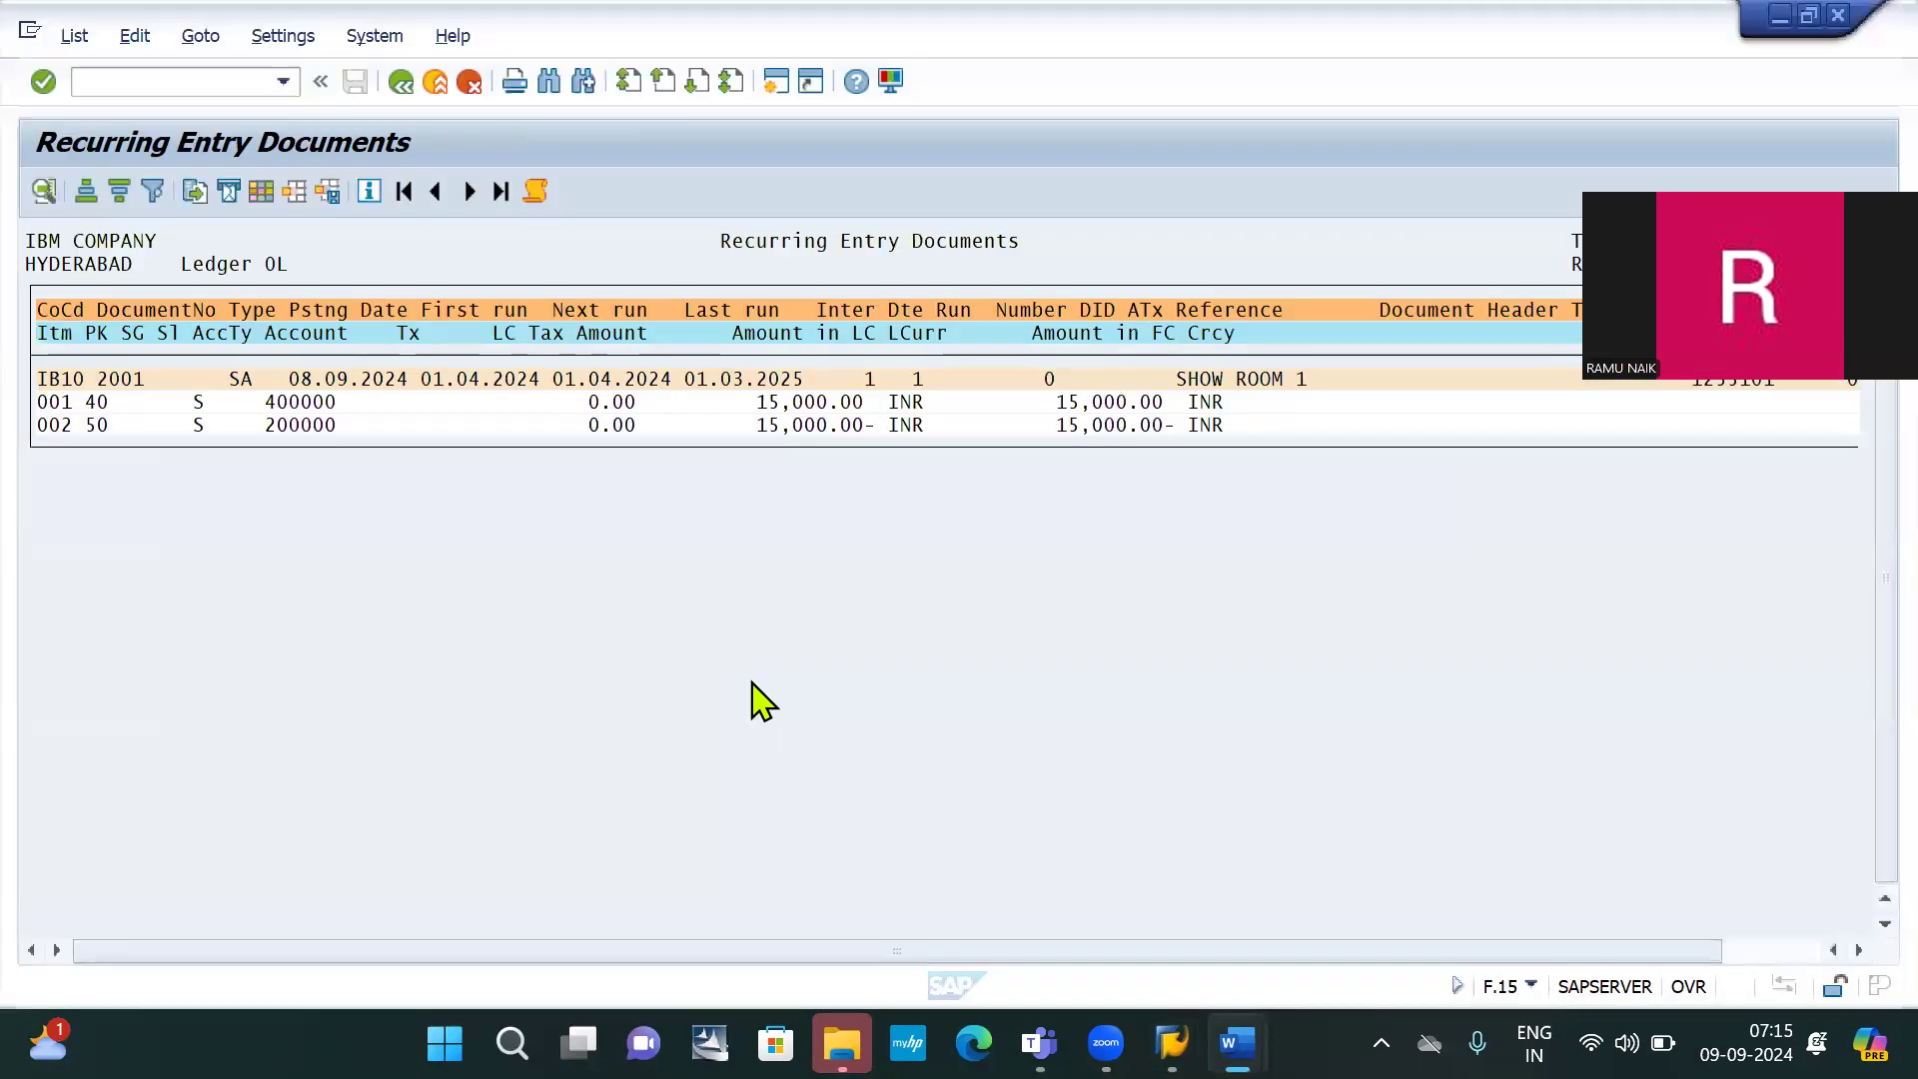
Open F.14 and enter company code IB10, document number 2001 and fiscal year 2024
click(142, 83)
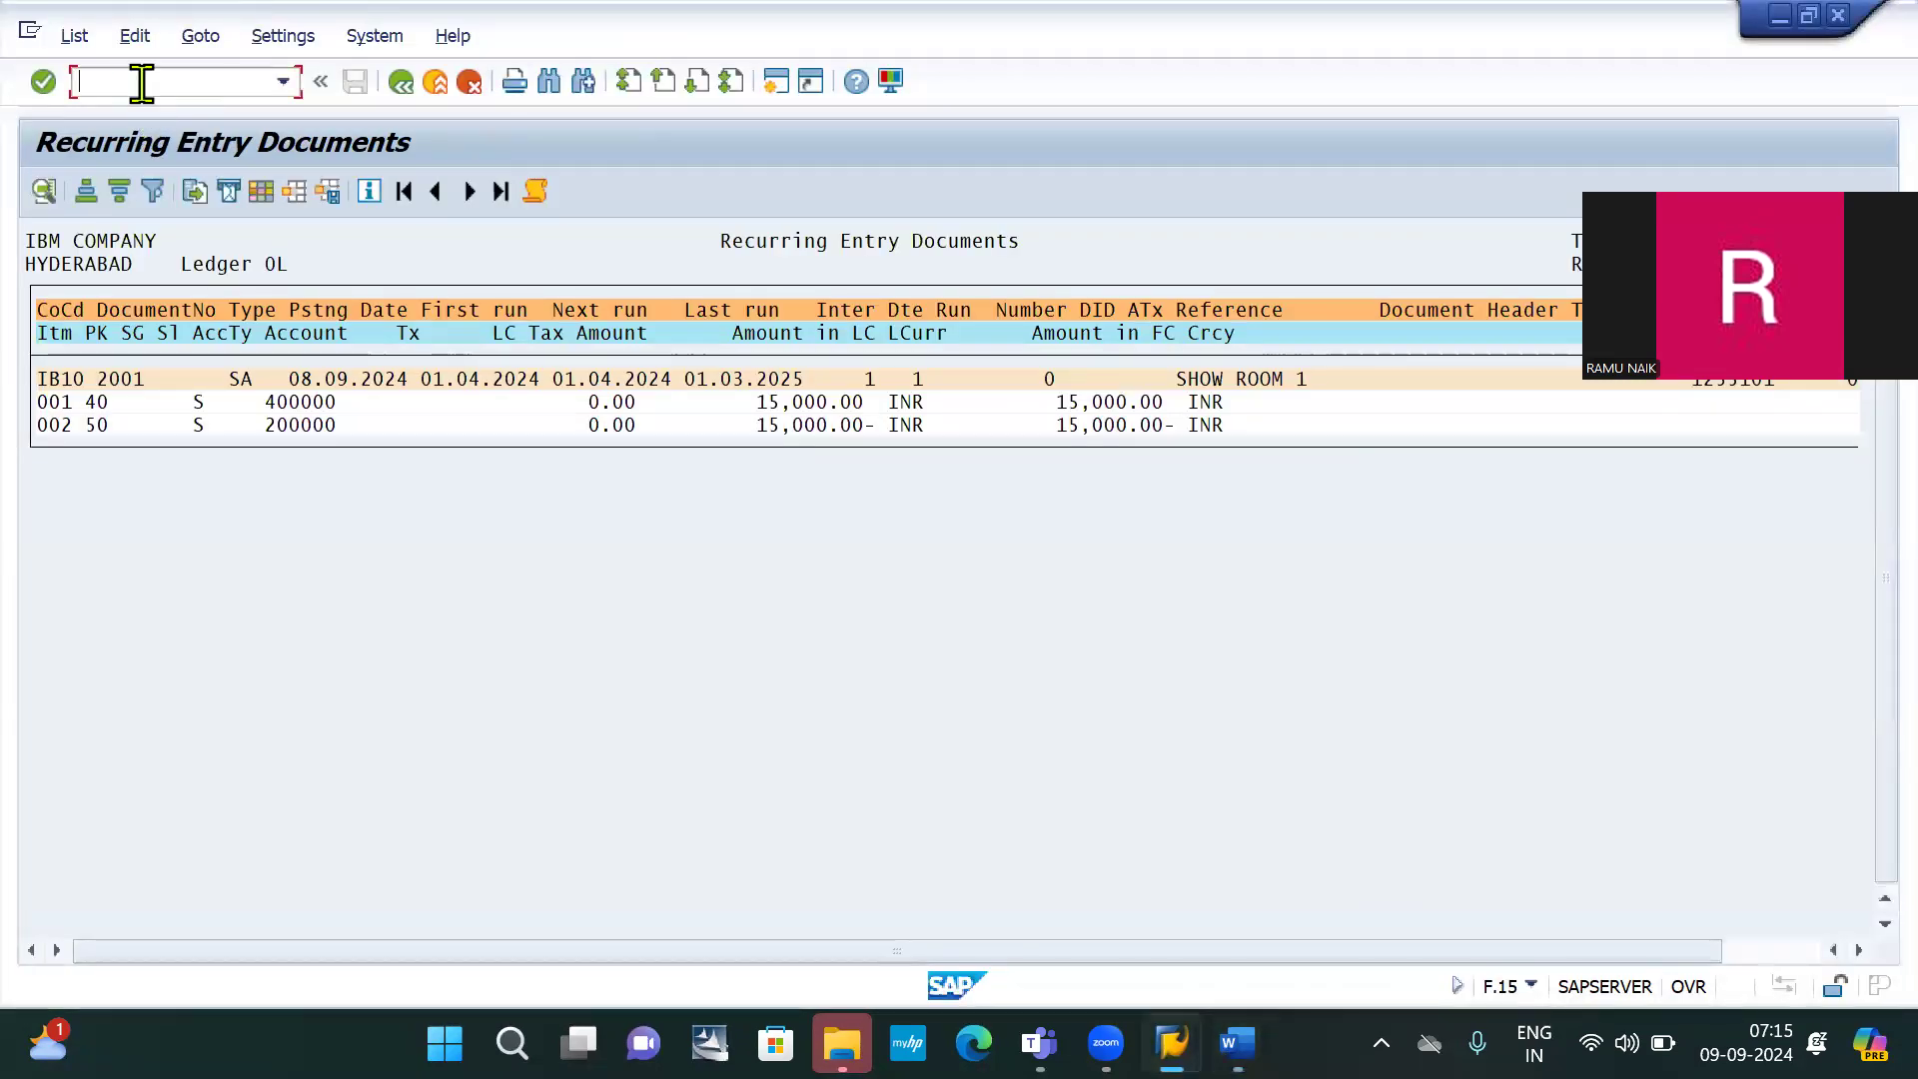
text(/NF.14)
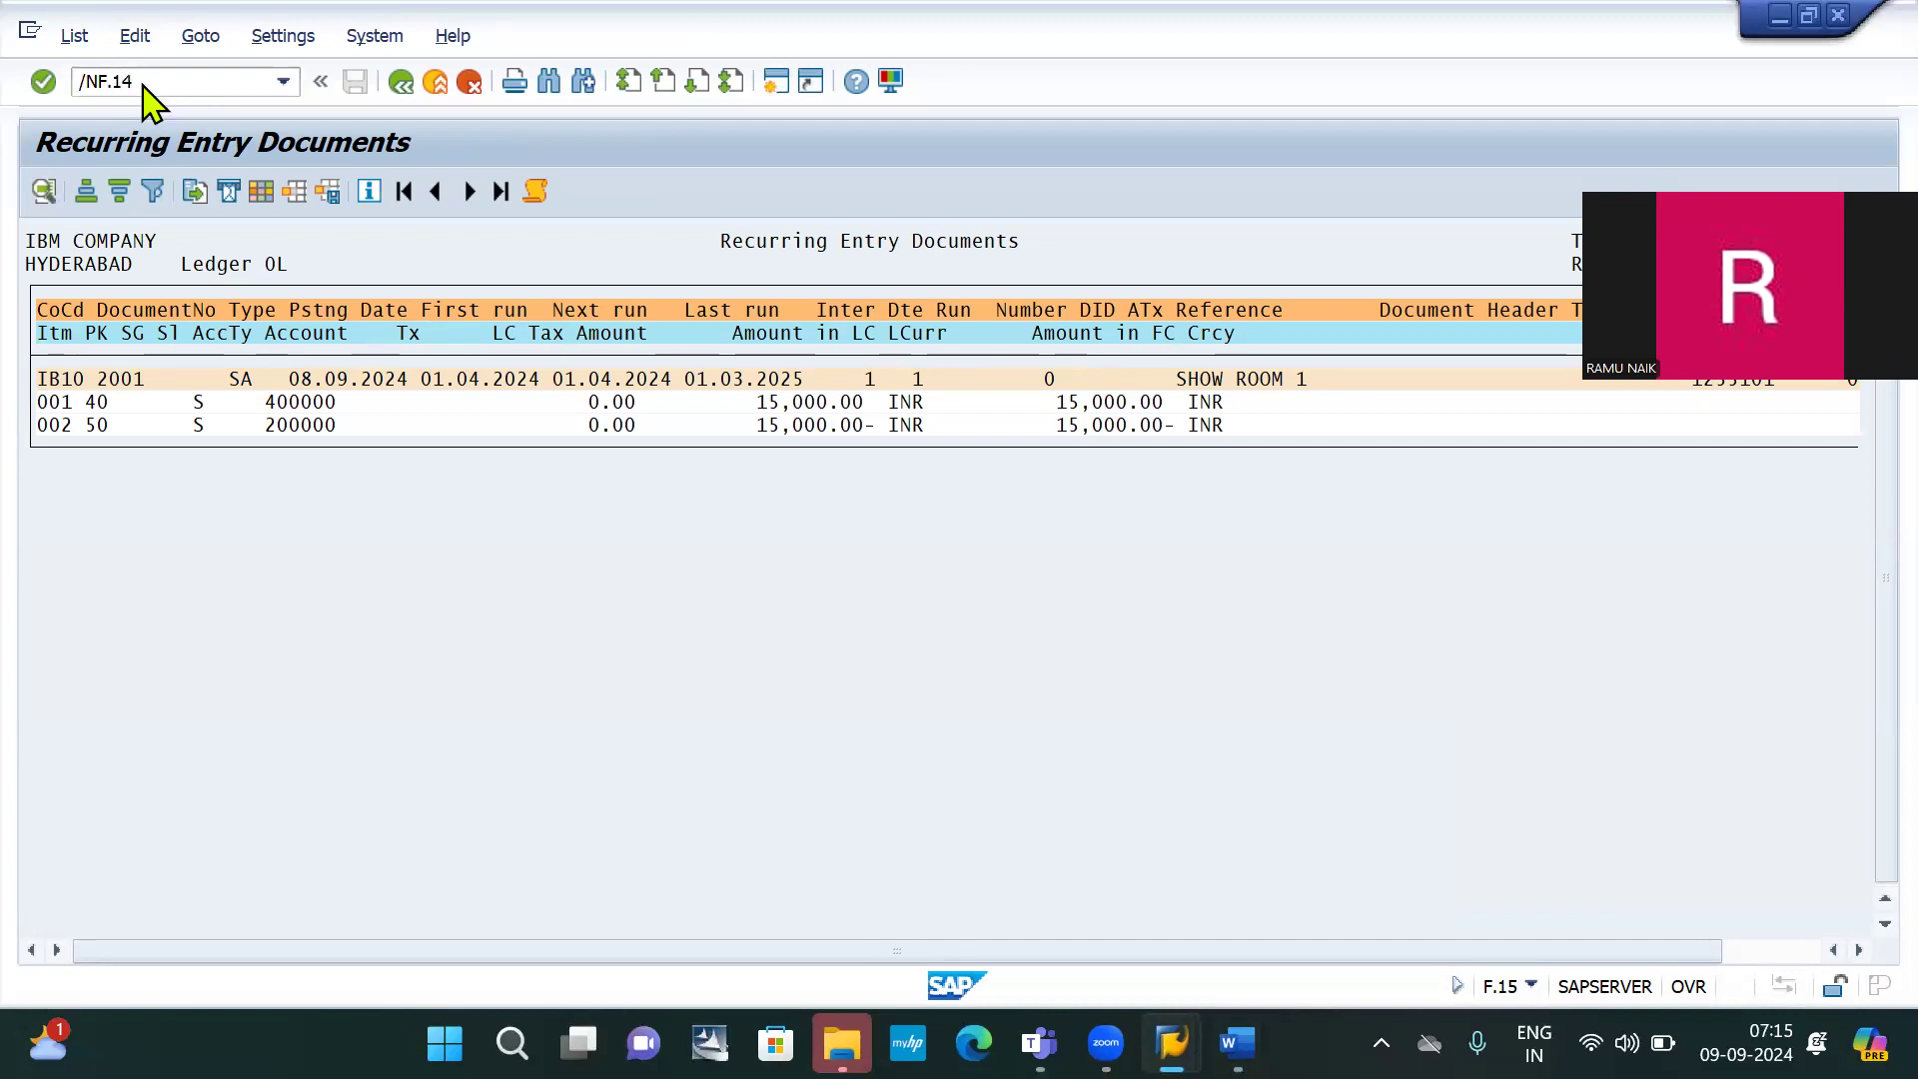
key(Return)
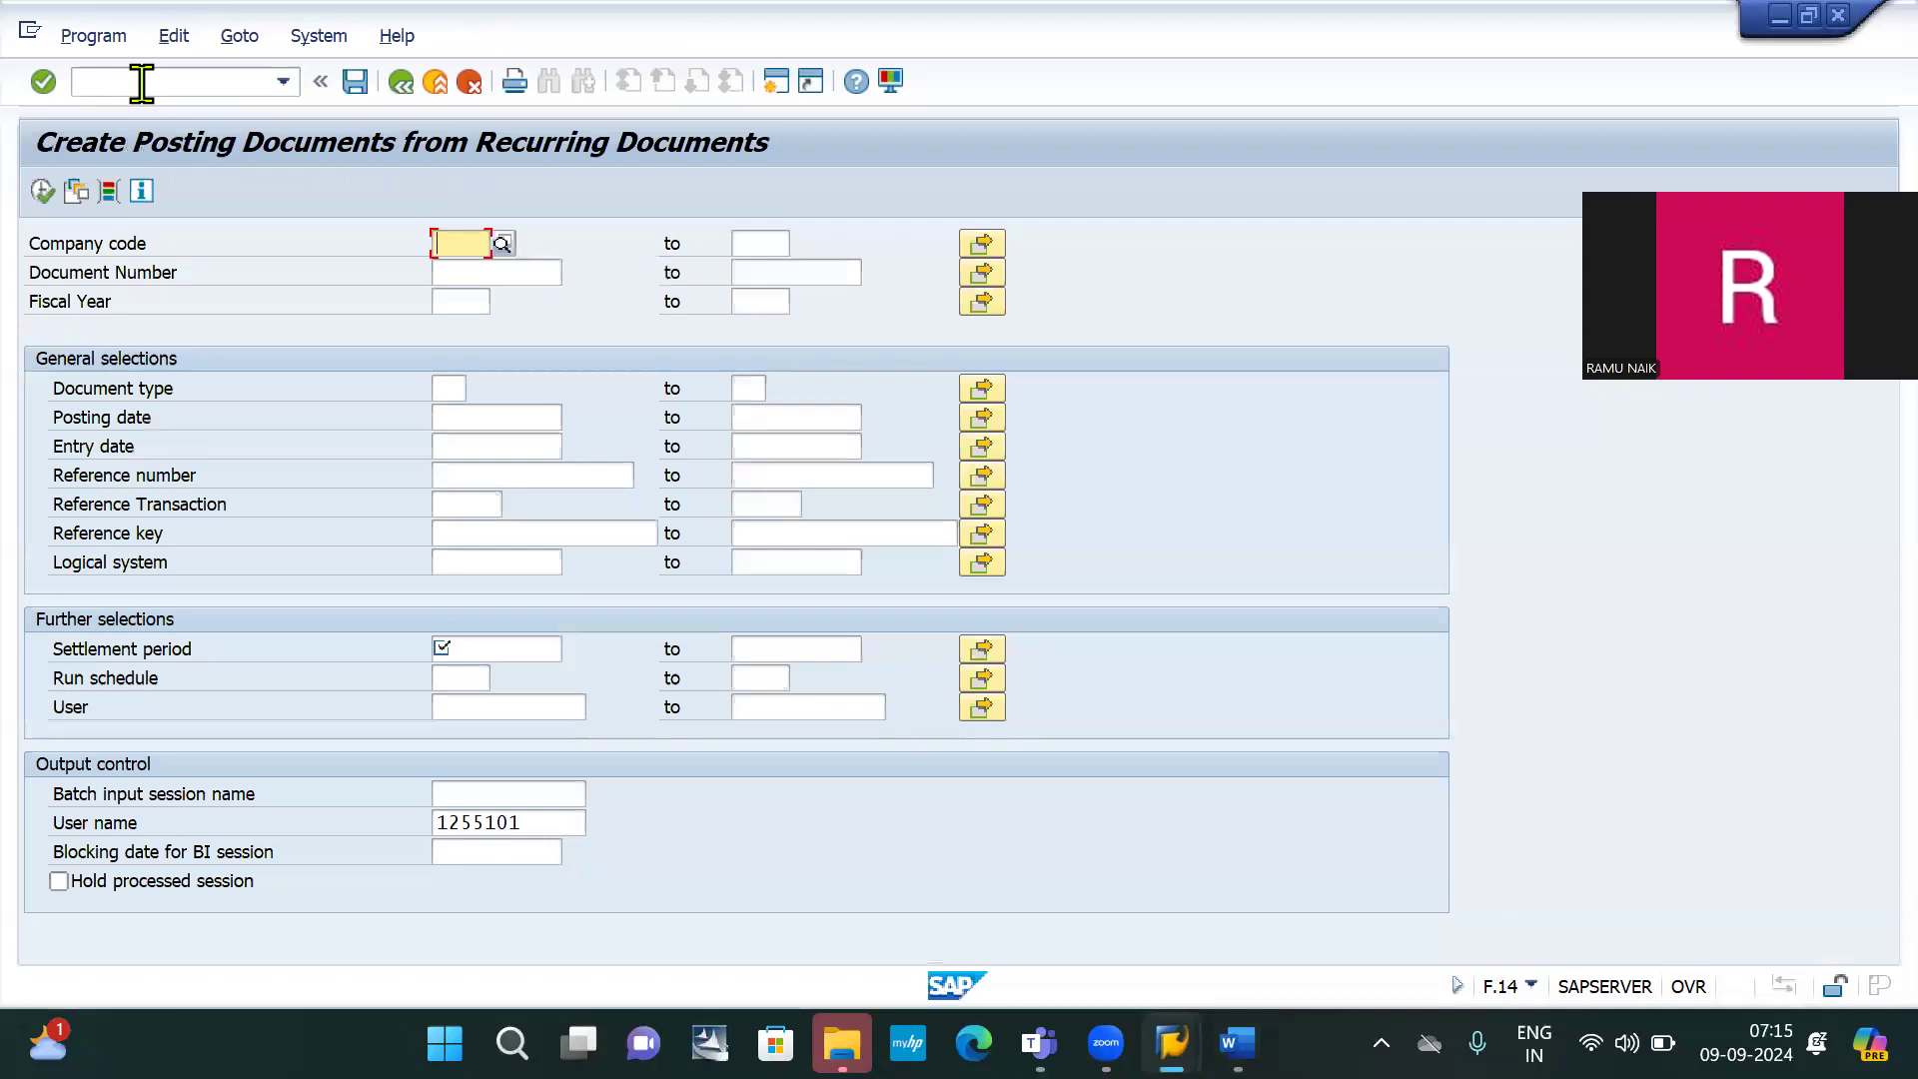
click(472, 266)
click(472, 271)
text(2001)
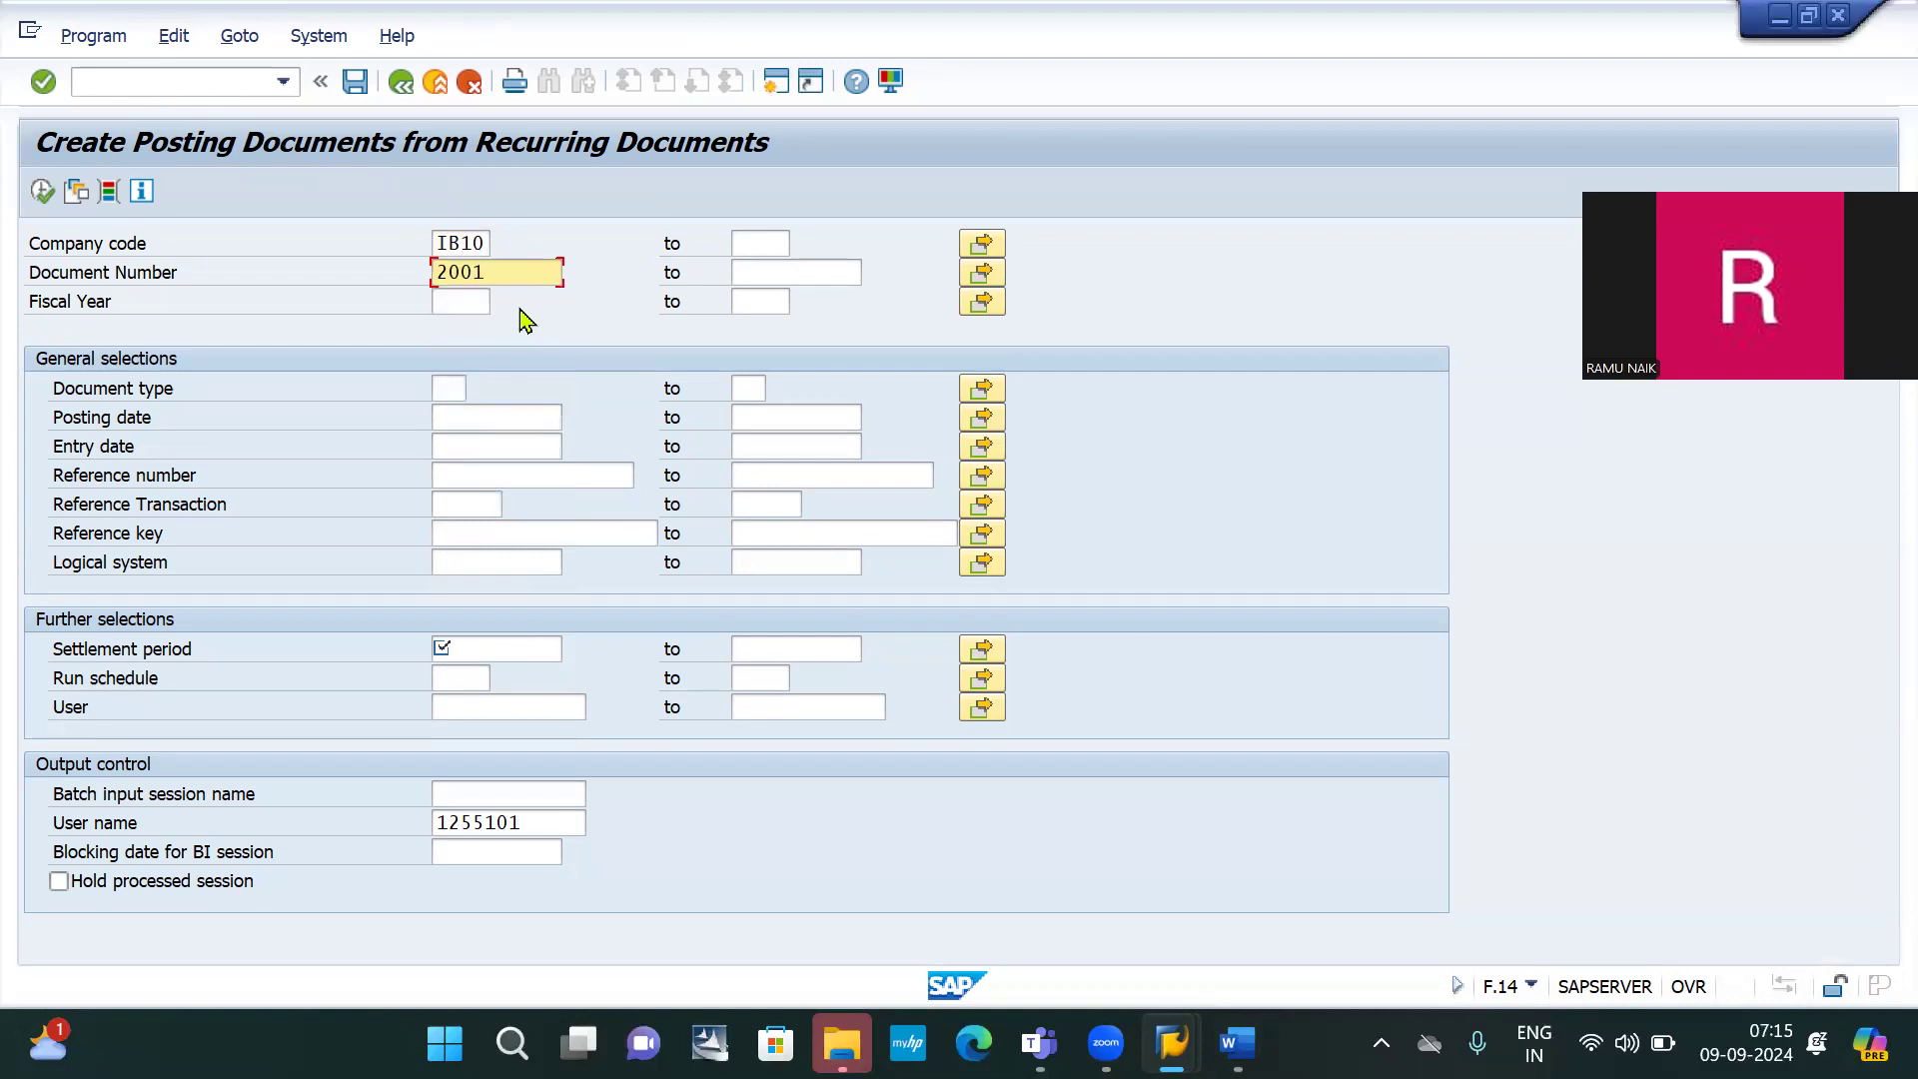
click(456, 305)
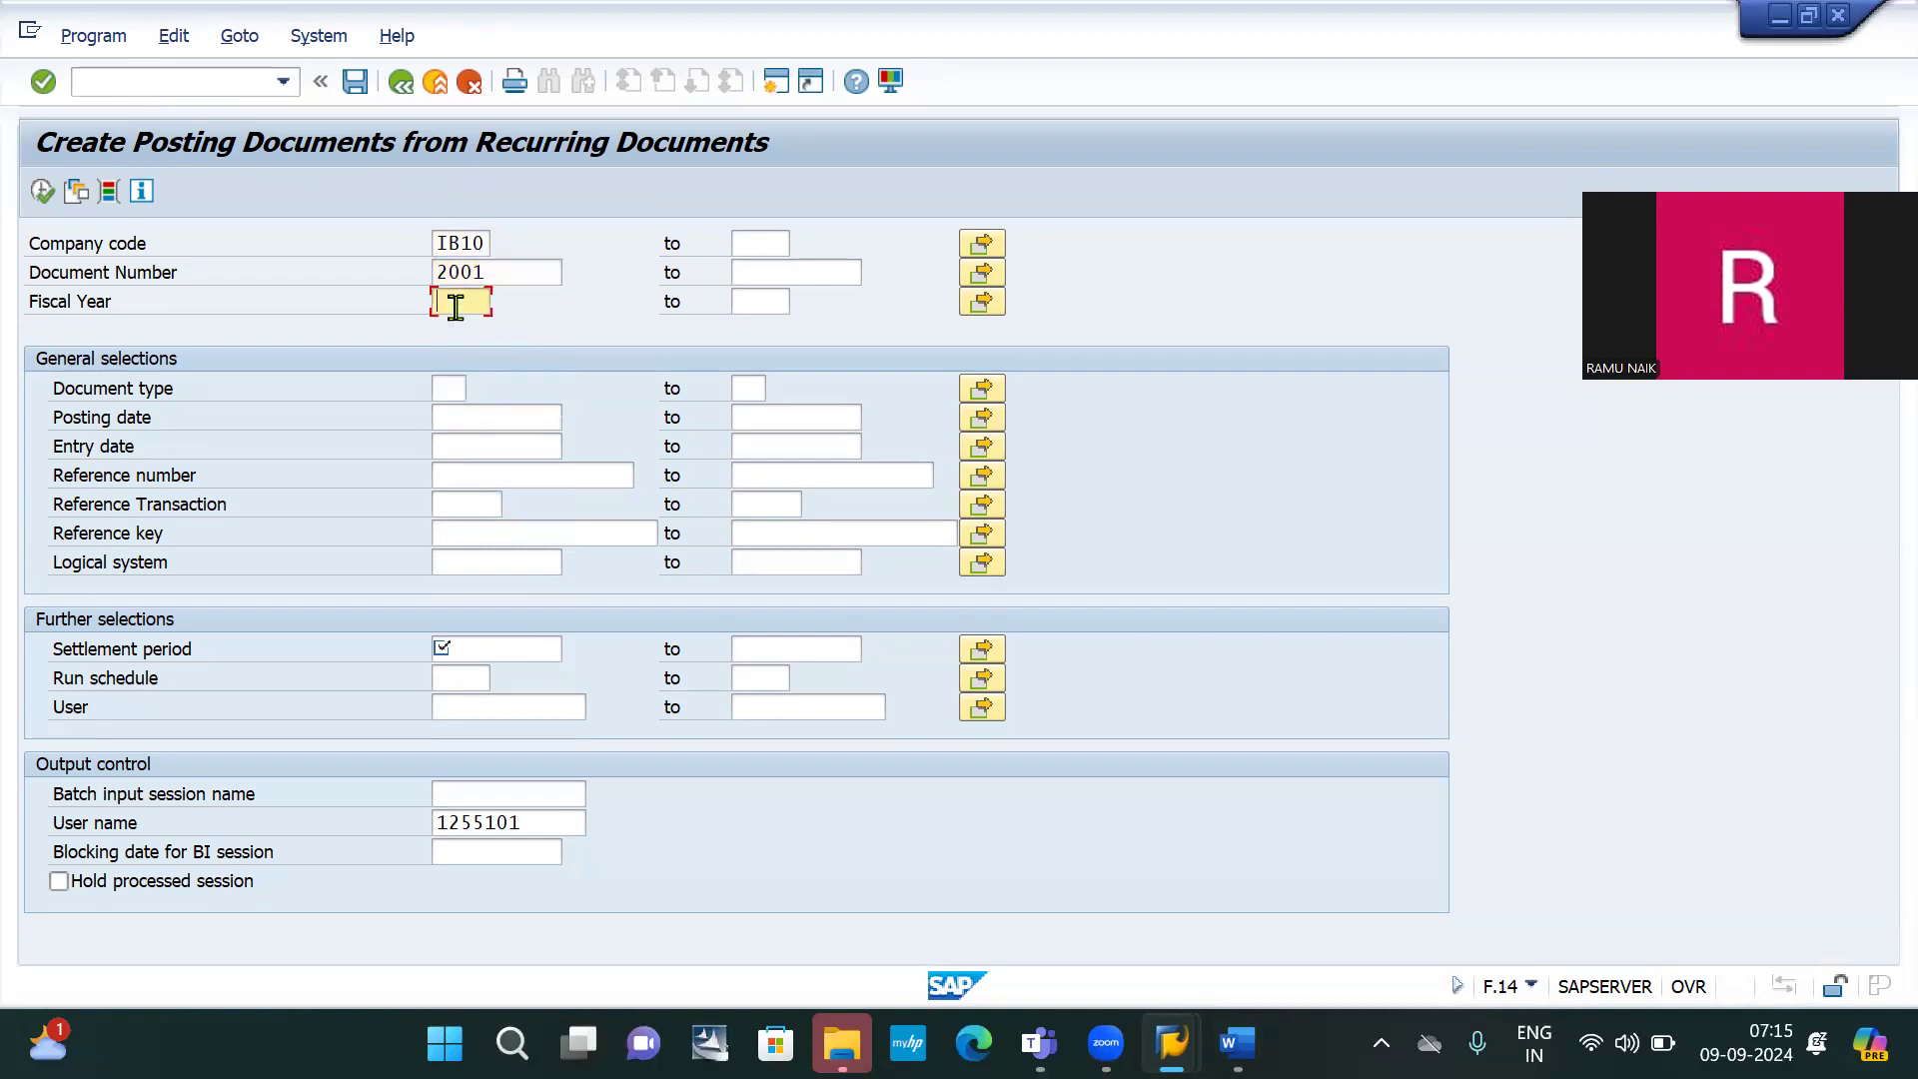
text(2024)
click(494, 658)
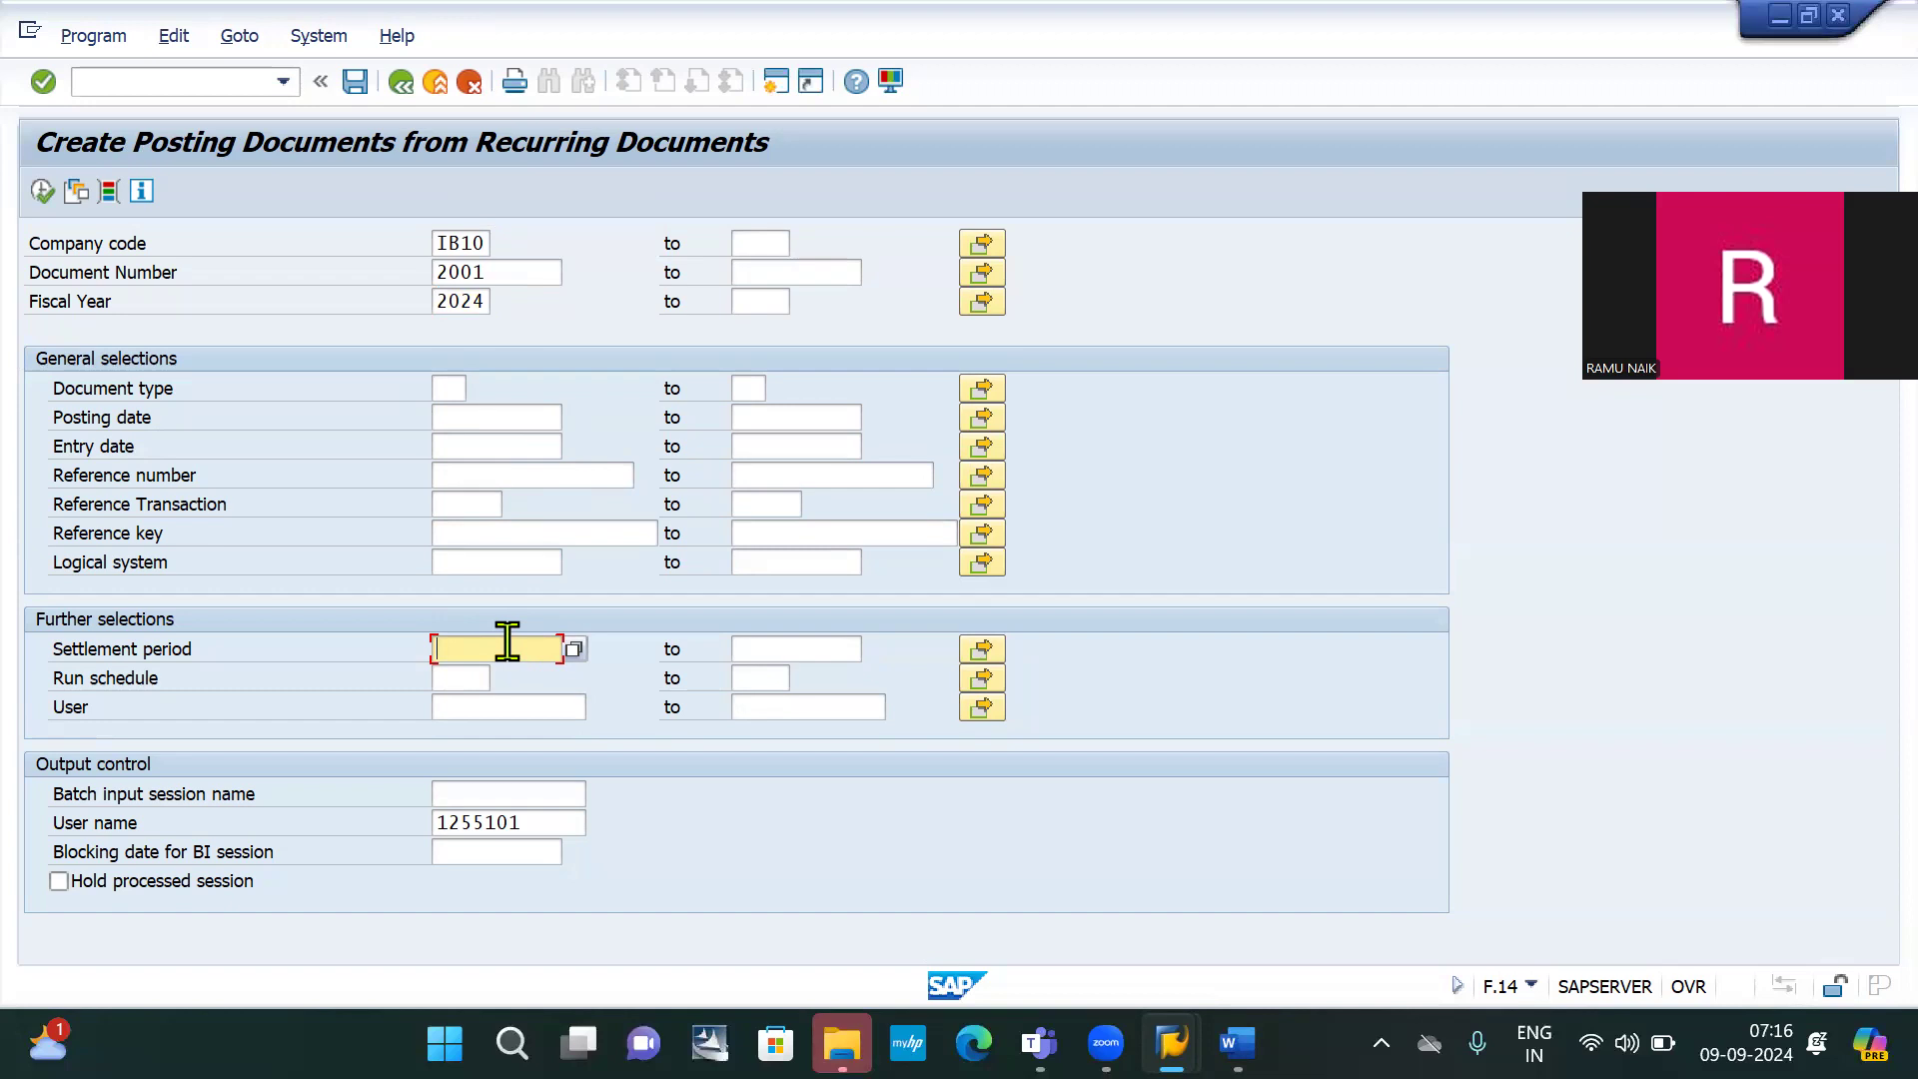
Enter a settlement period from 01.04.2024 to 30.04.2024 on the F.14 screen
text(01.)
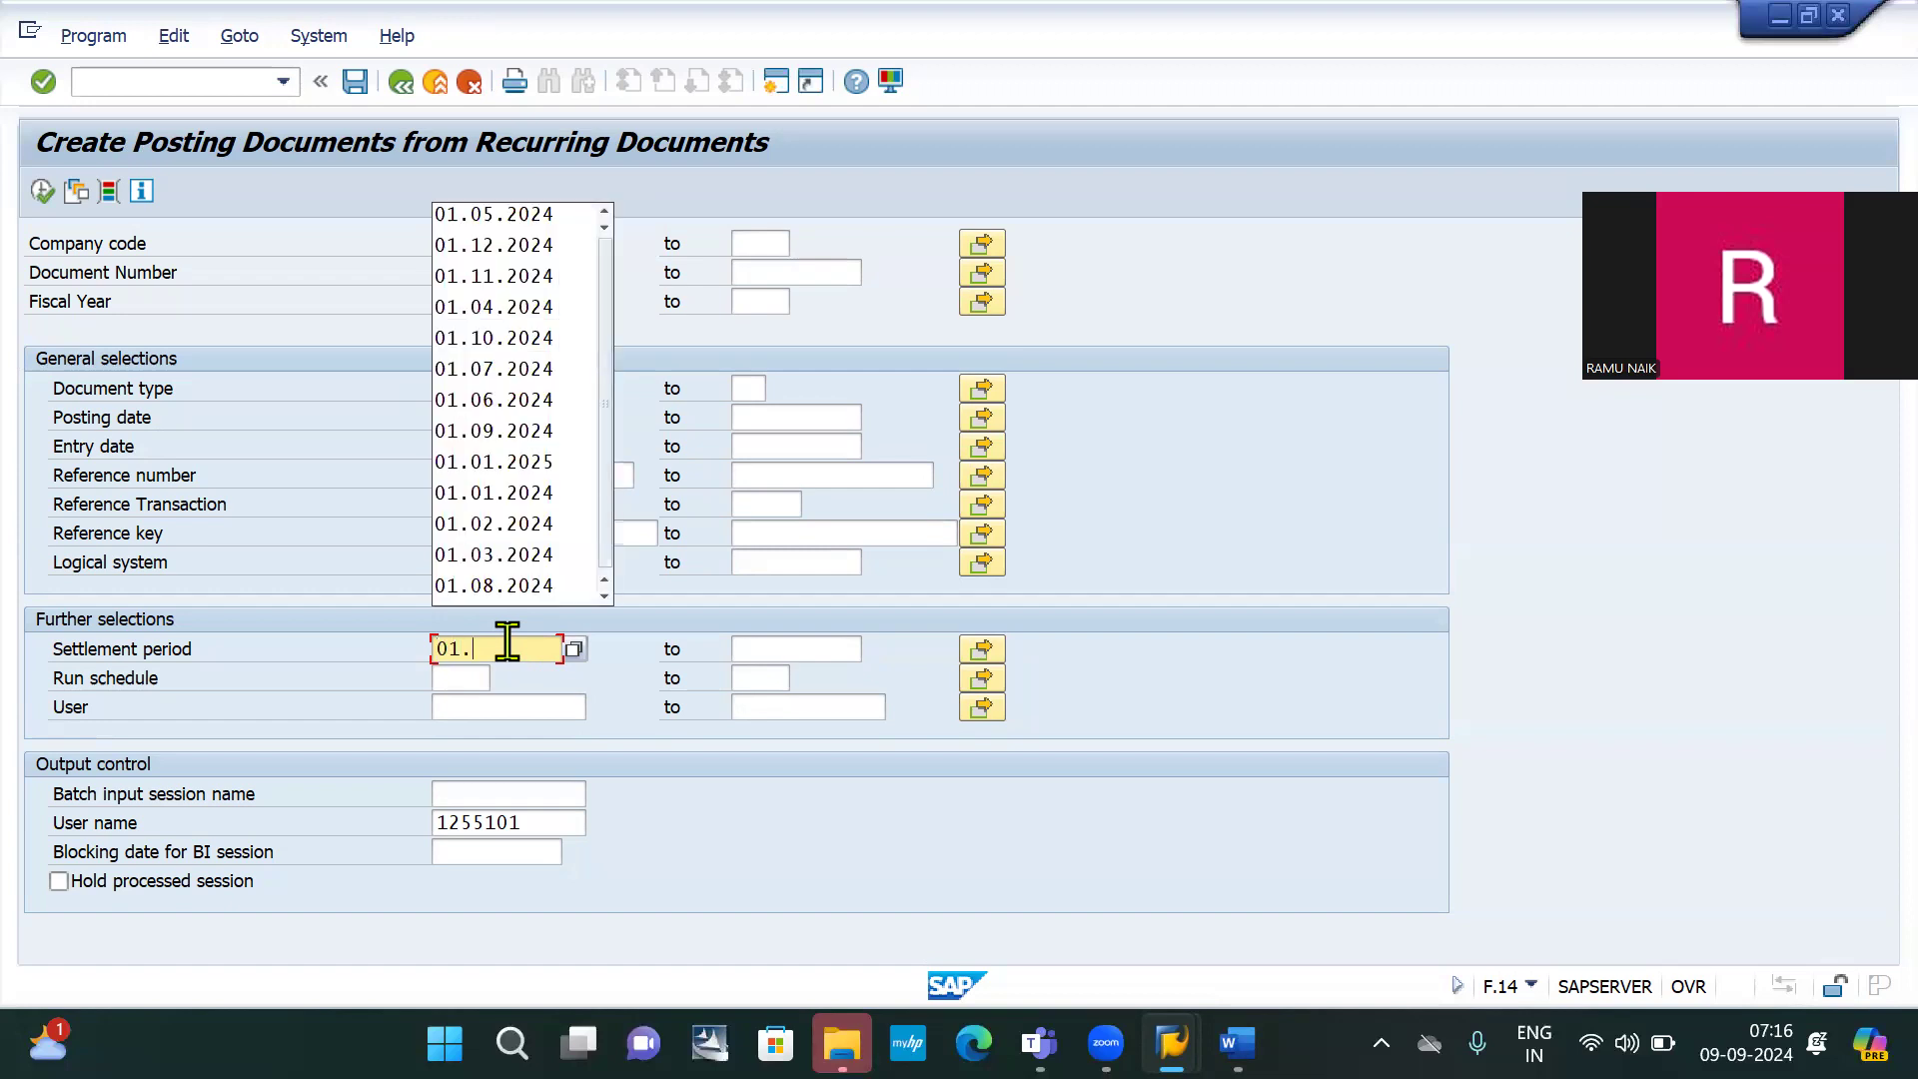
text(04)
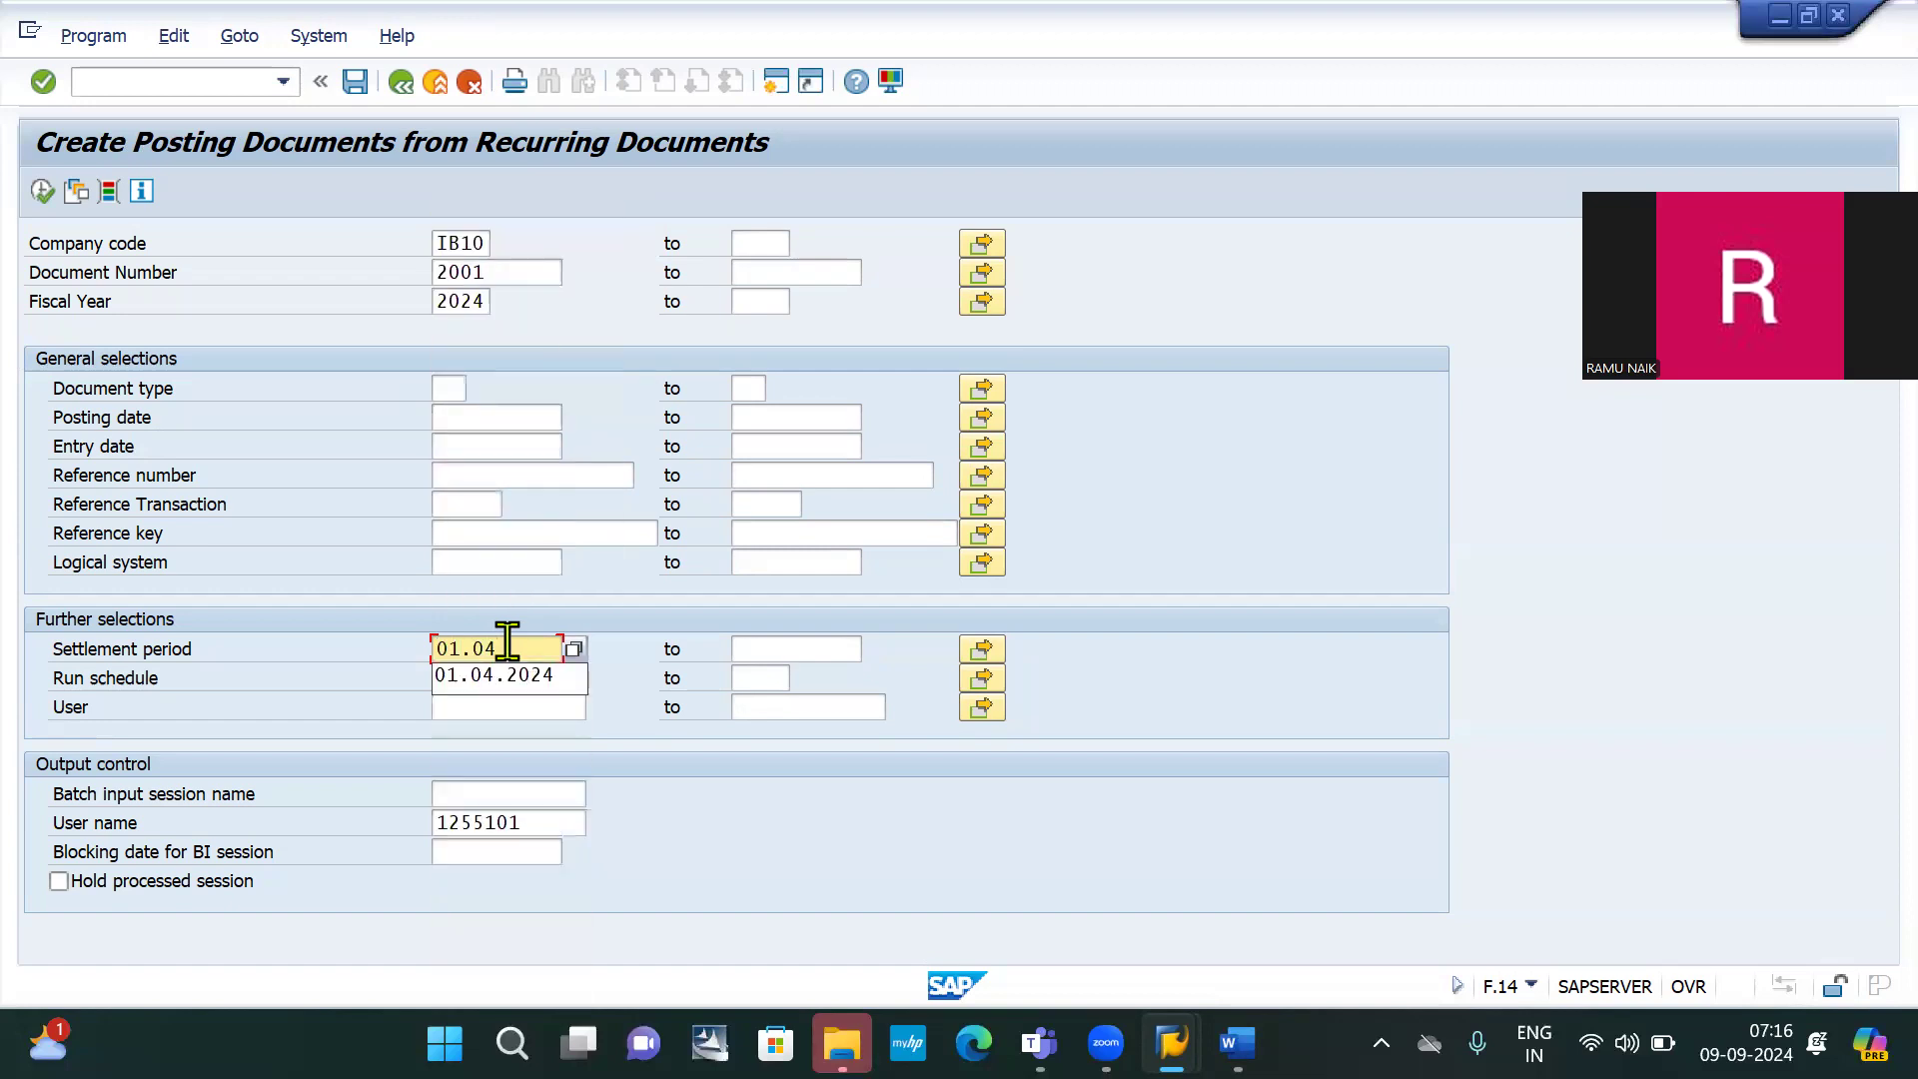
key(Down)
key(Return)
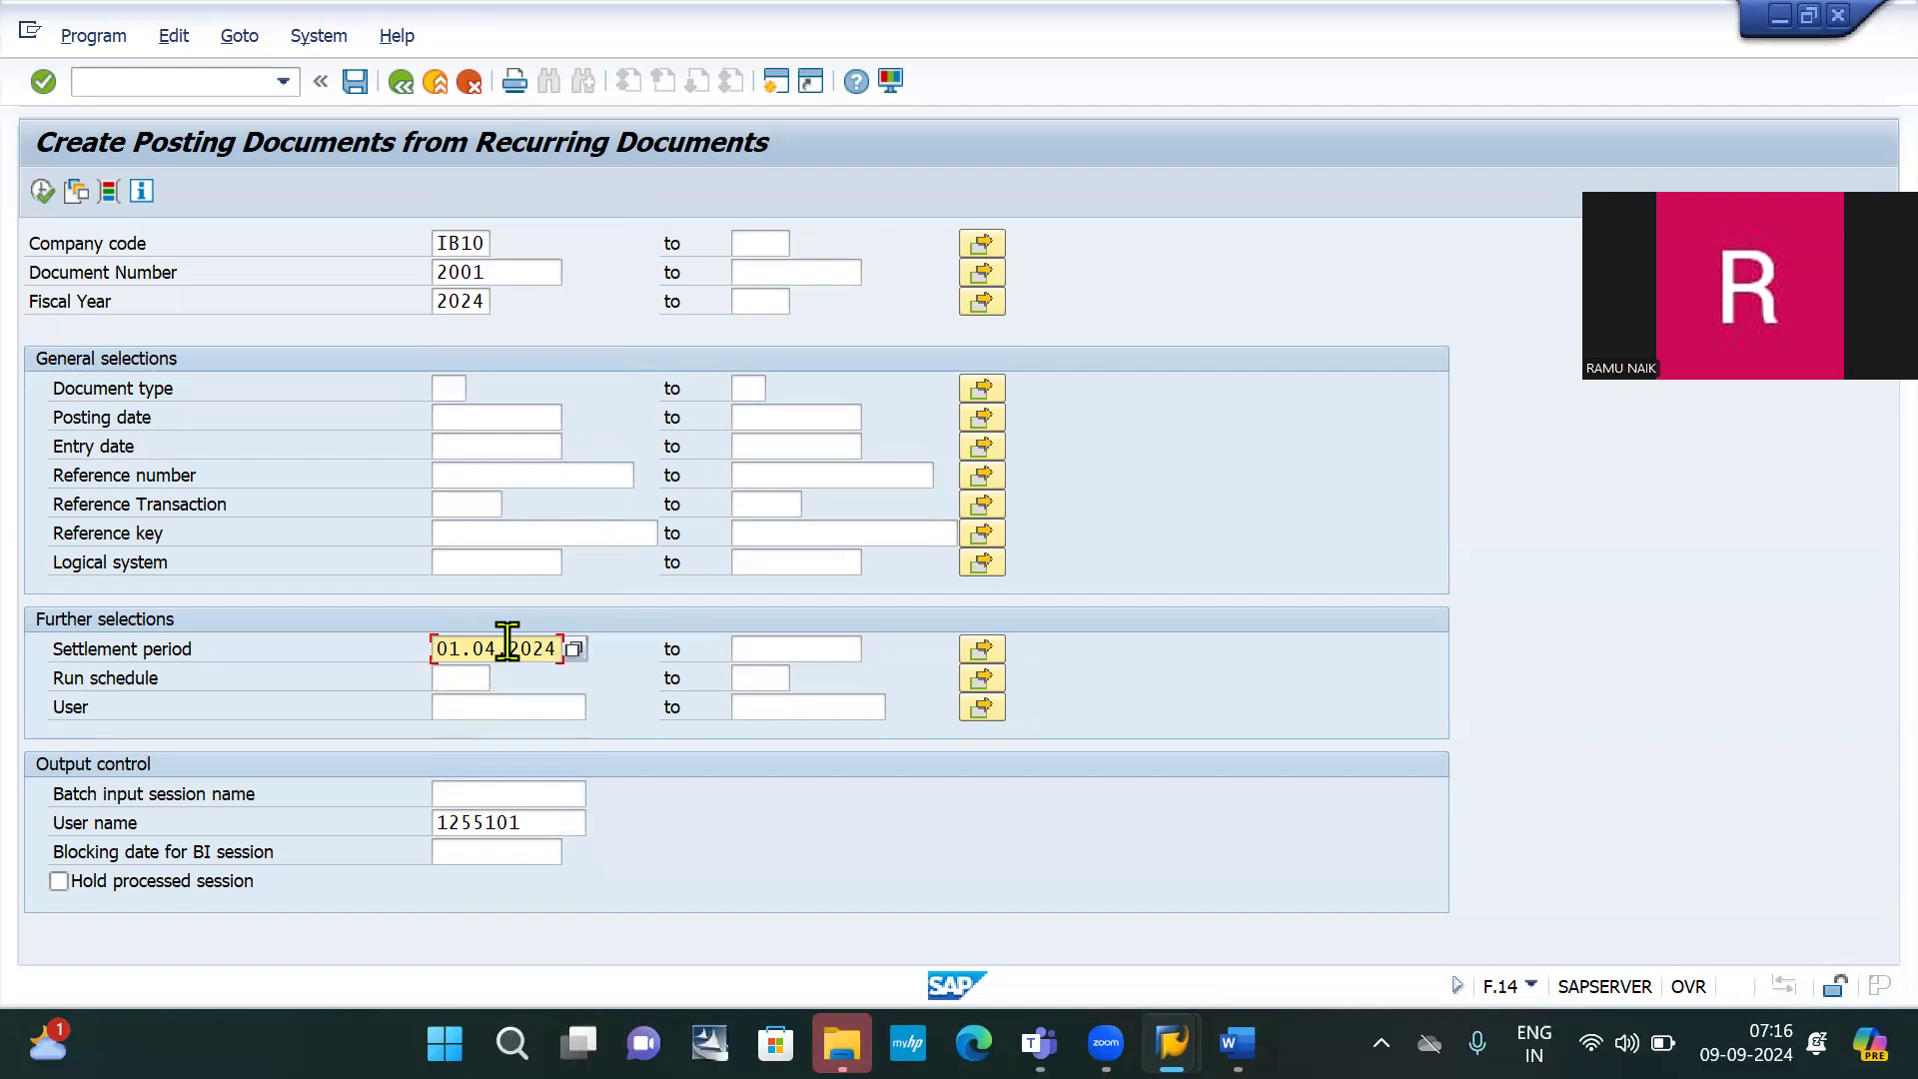
click(780, 651)
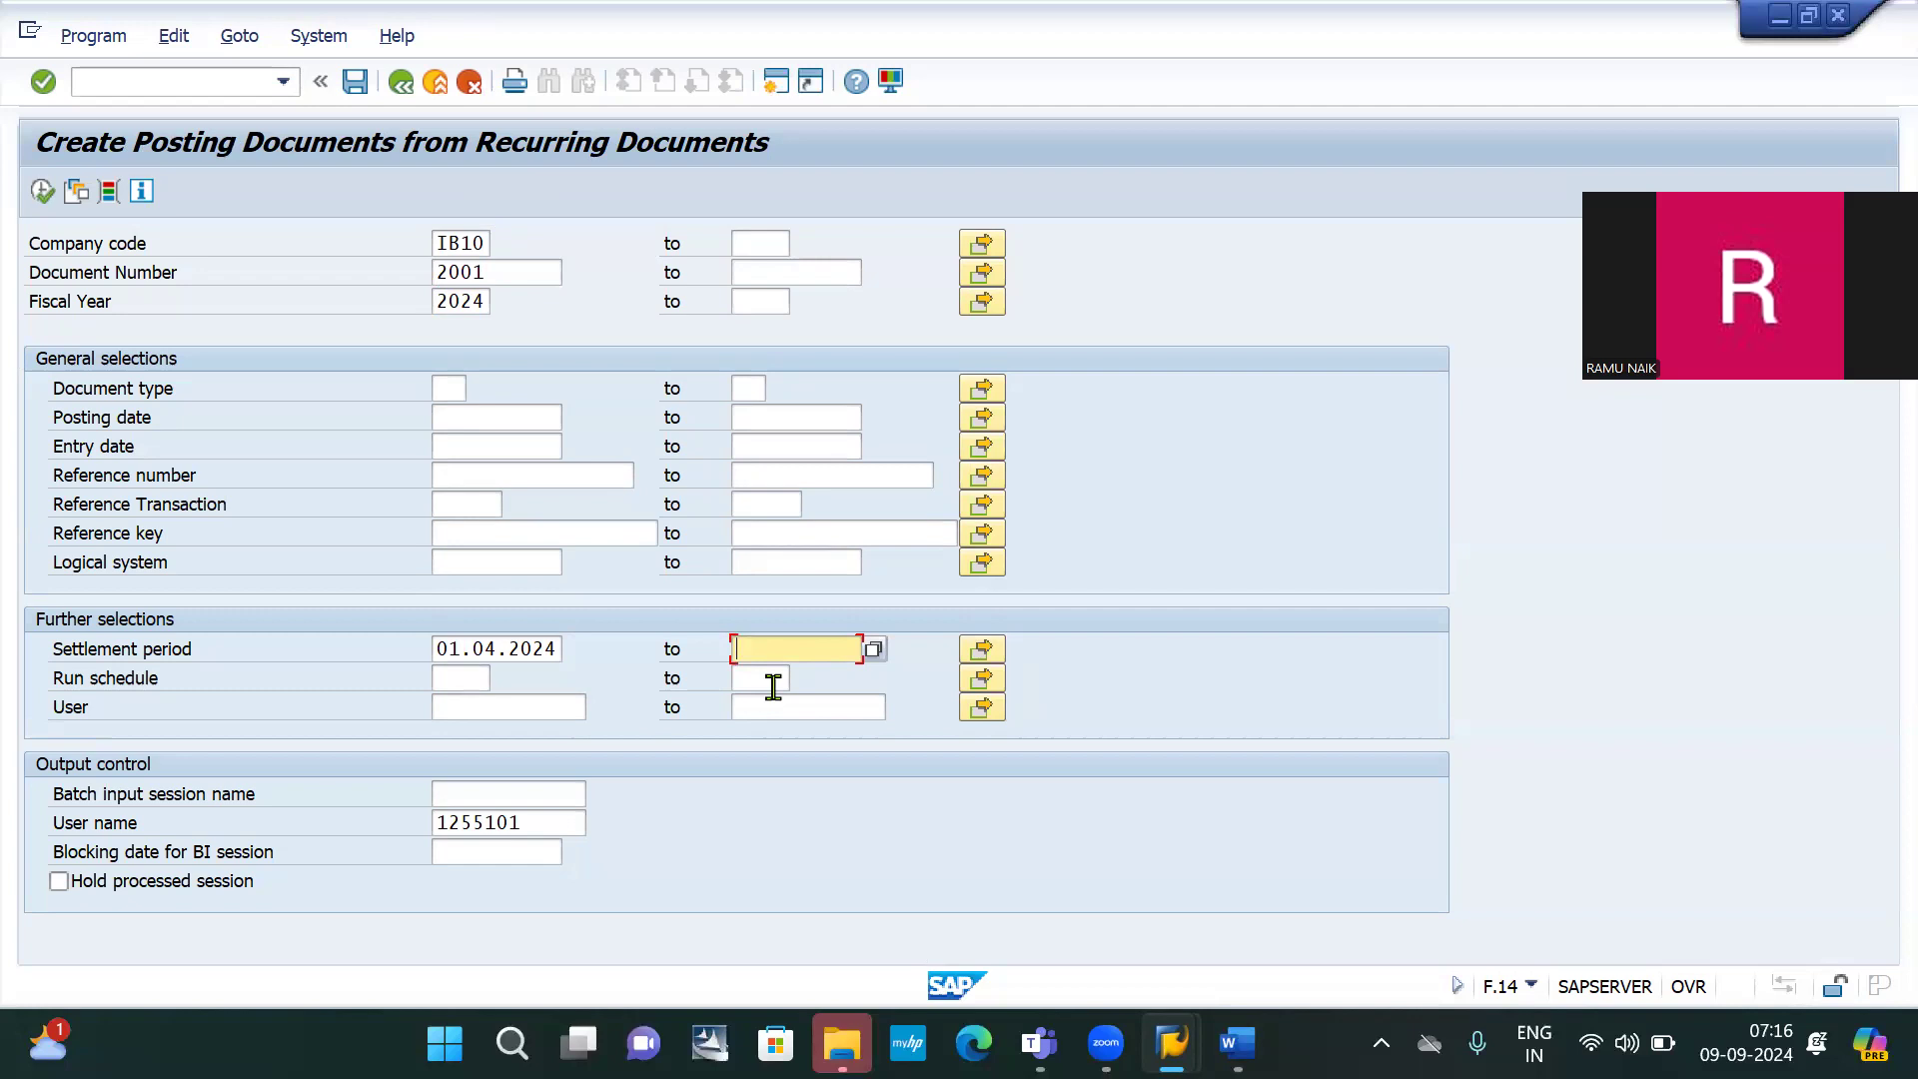
text(30)
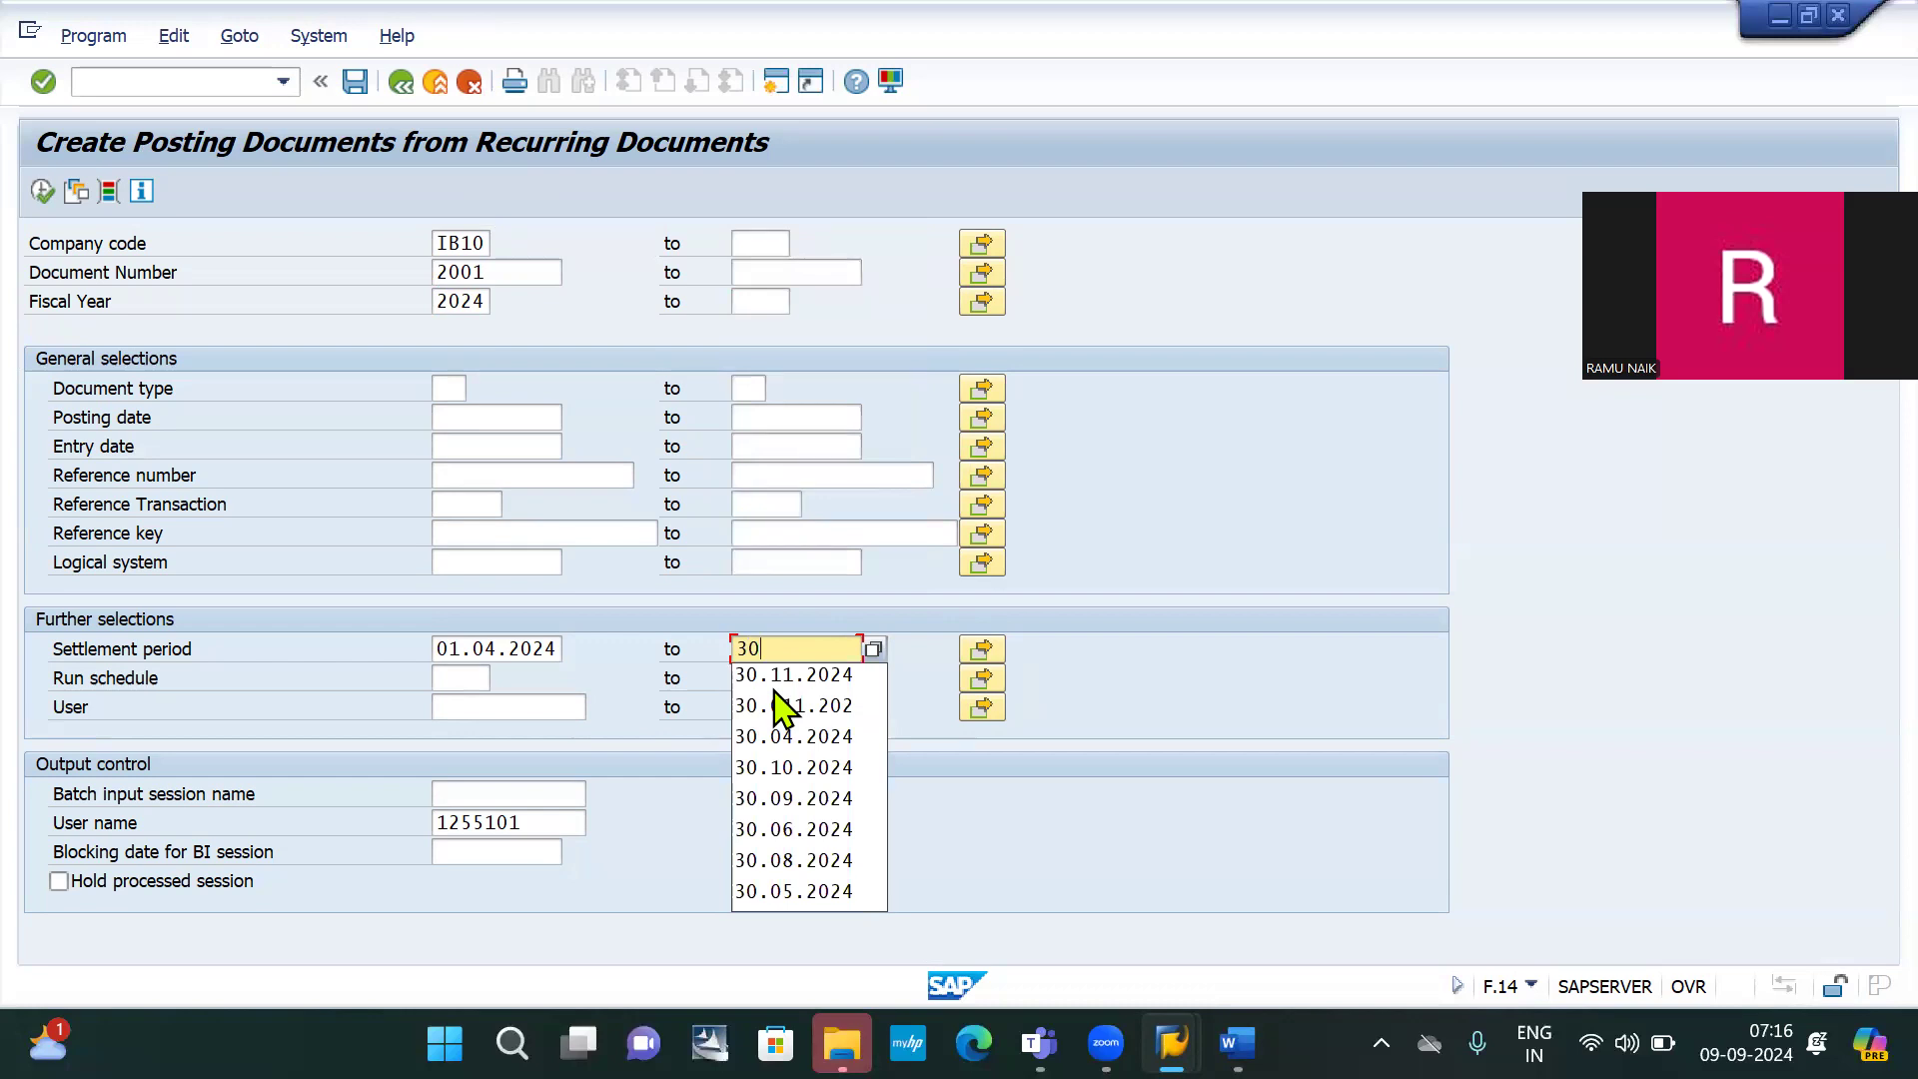
text(.04)
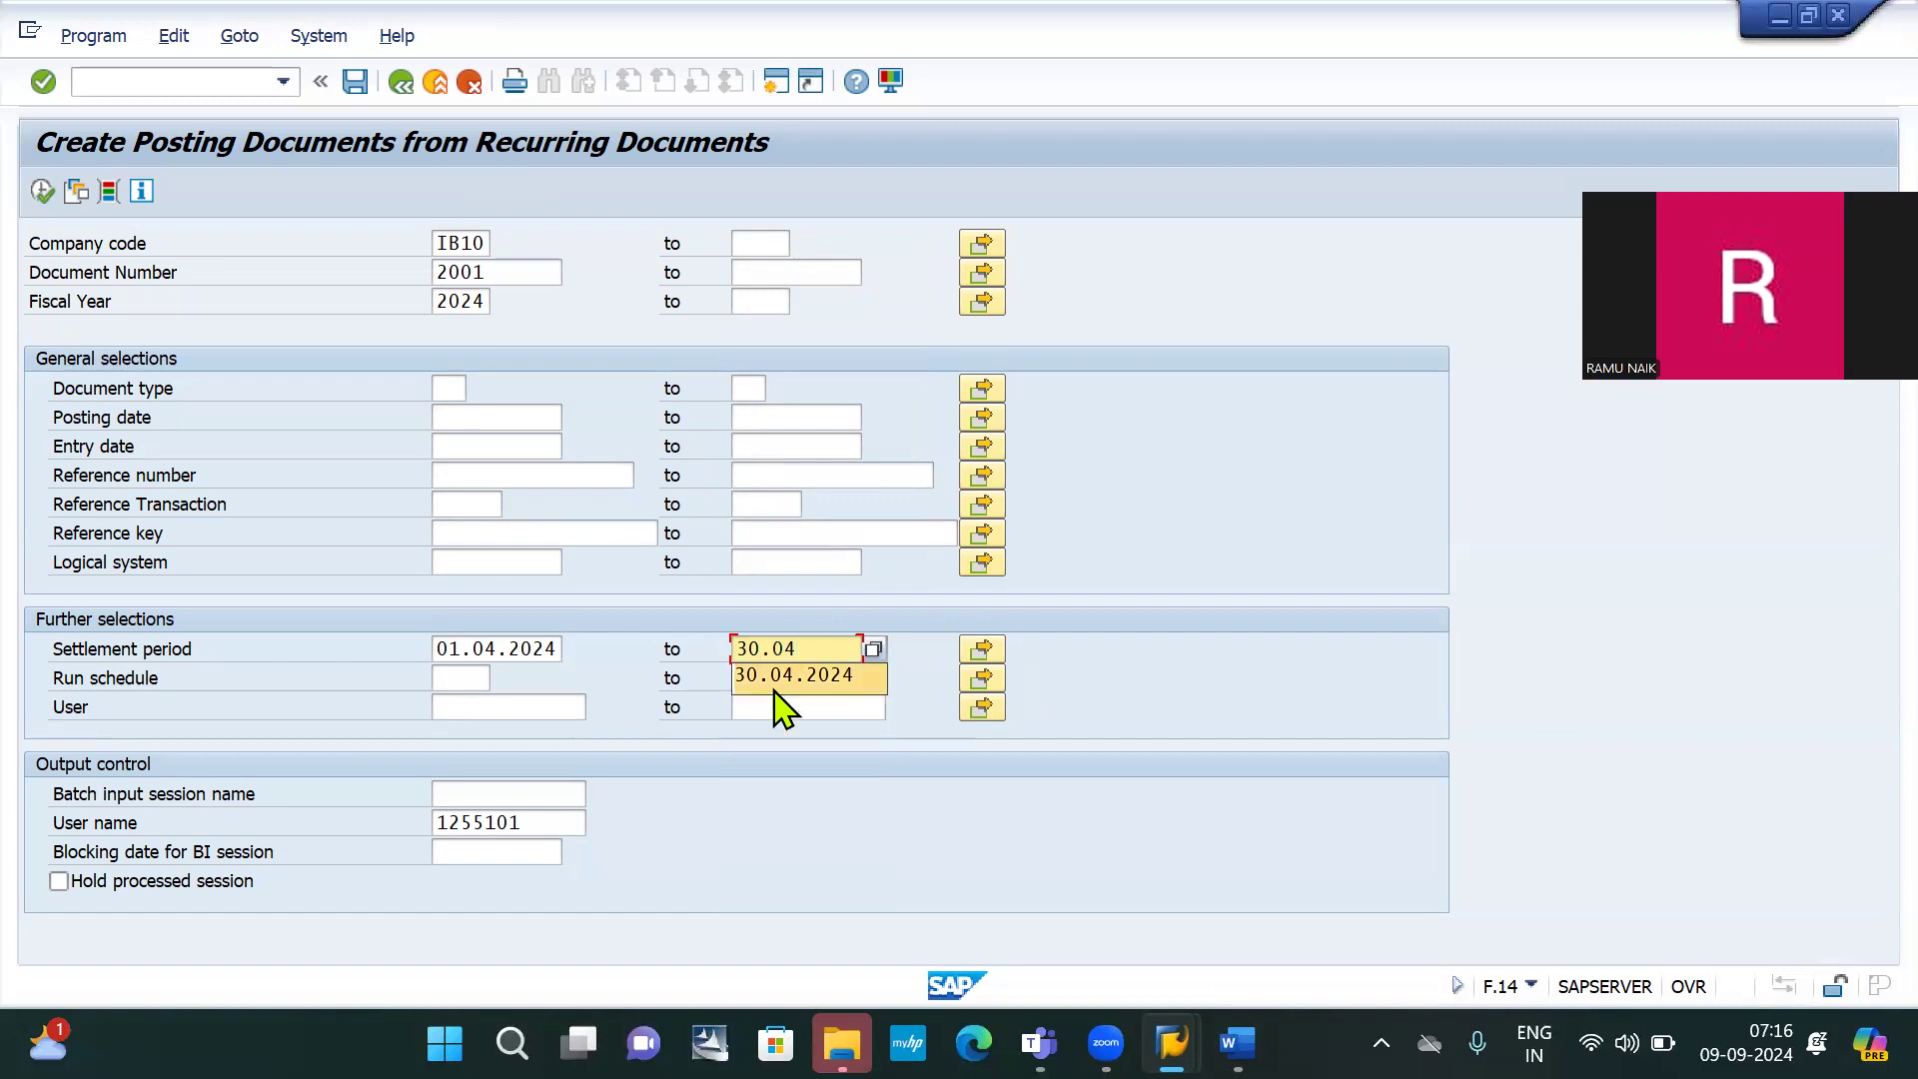
click(774, 684)
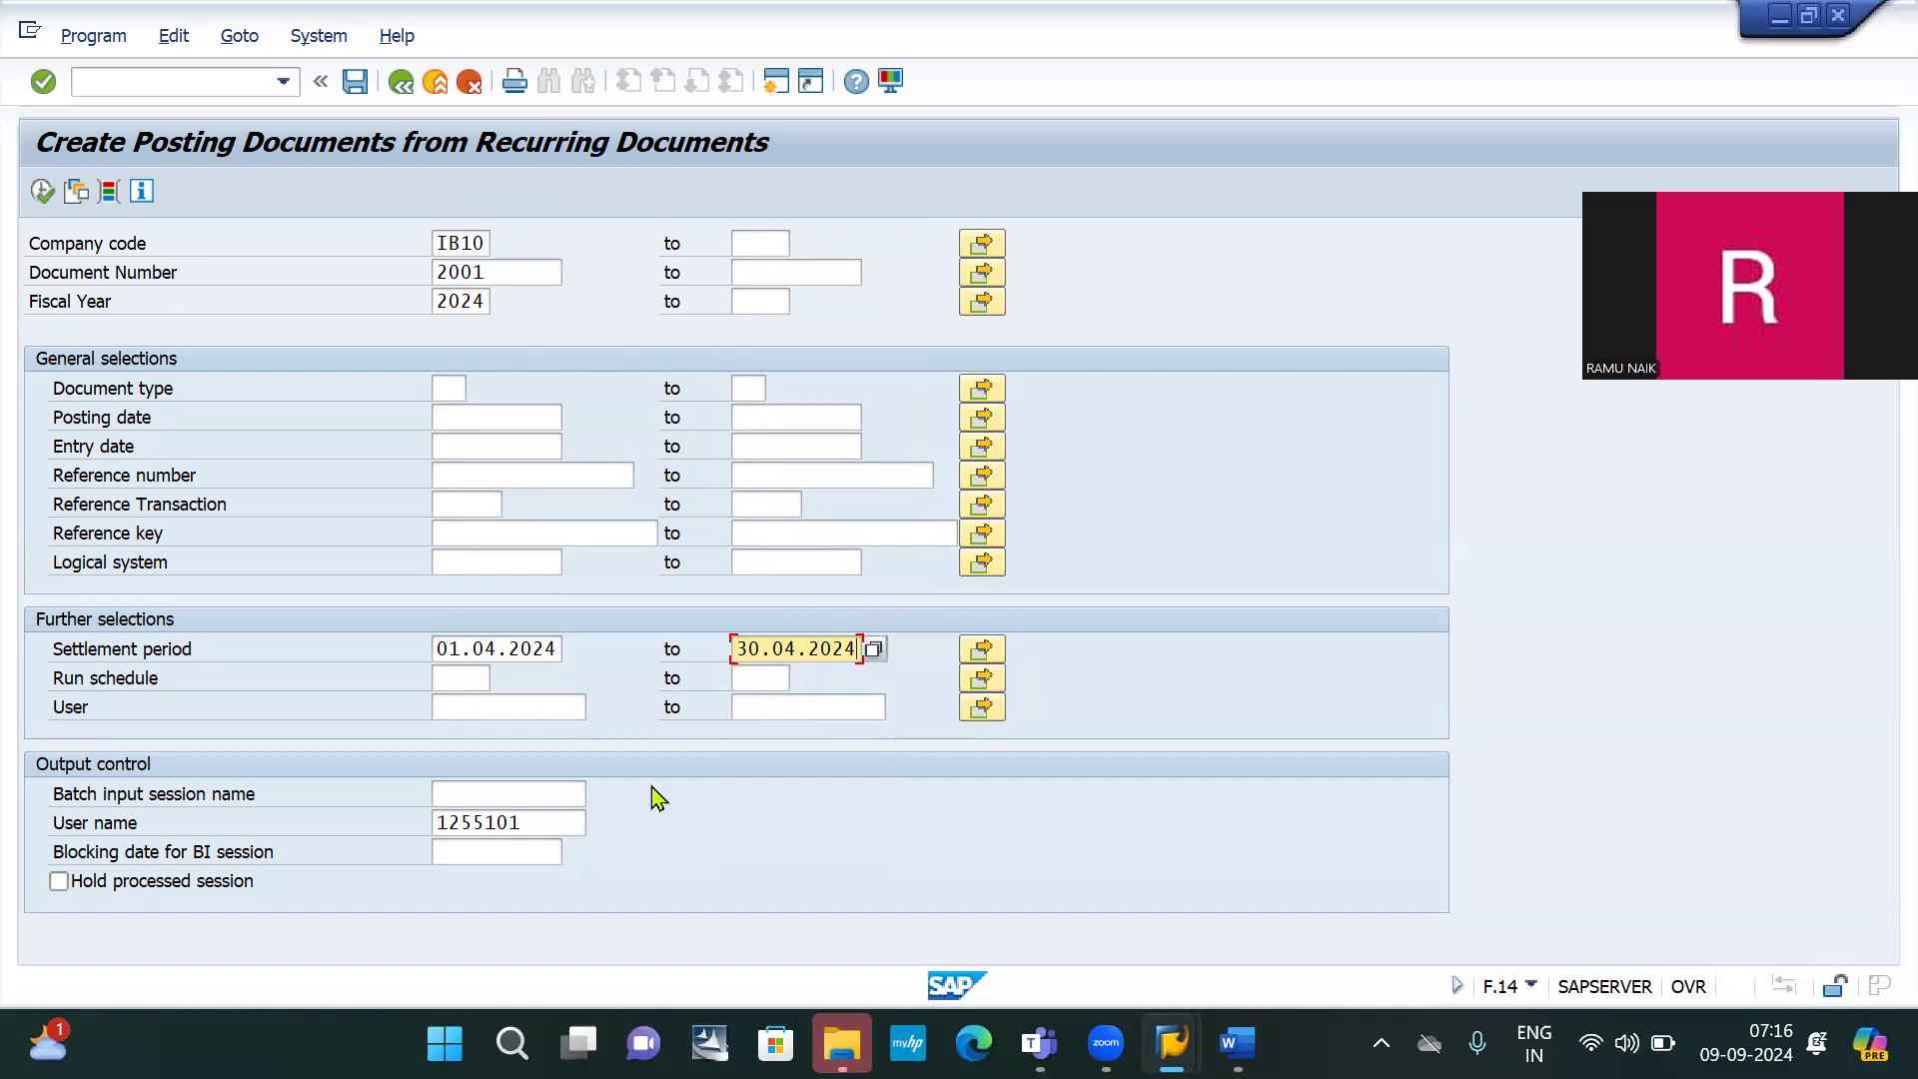
click(516, 795)
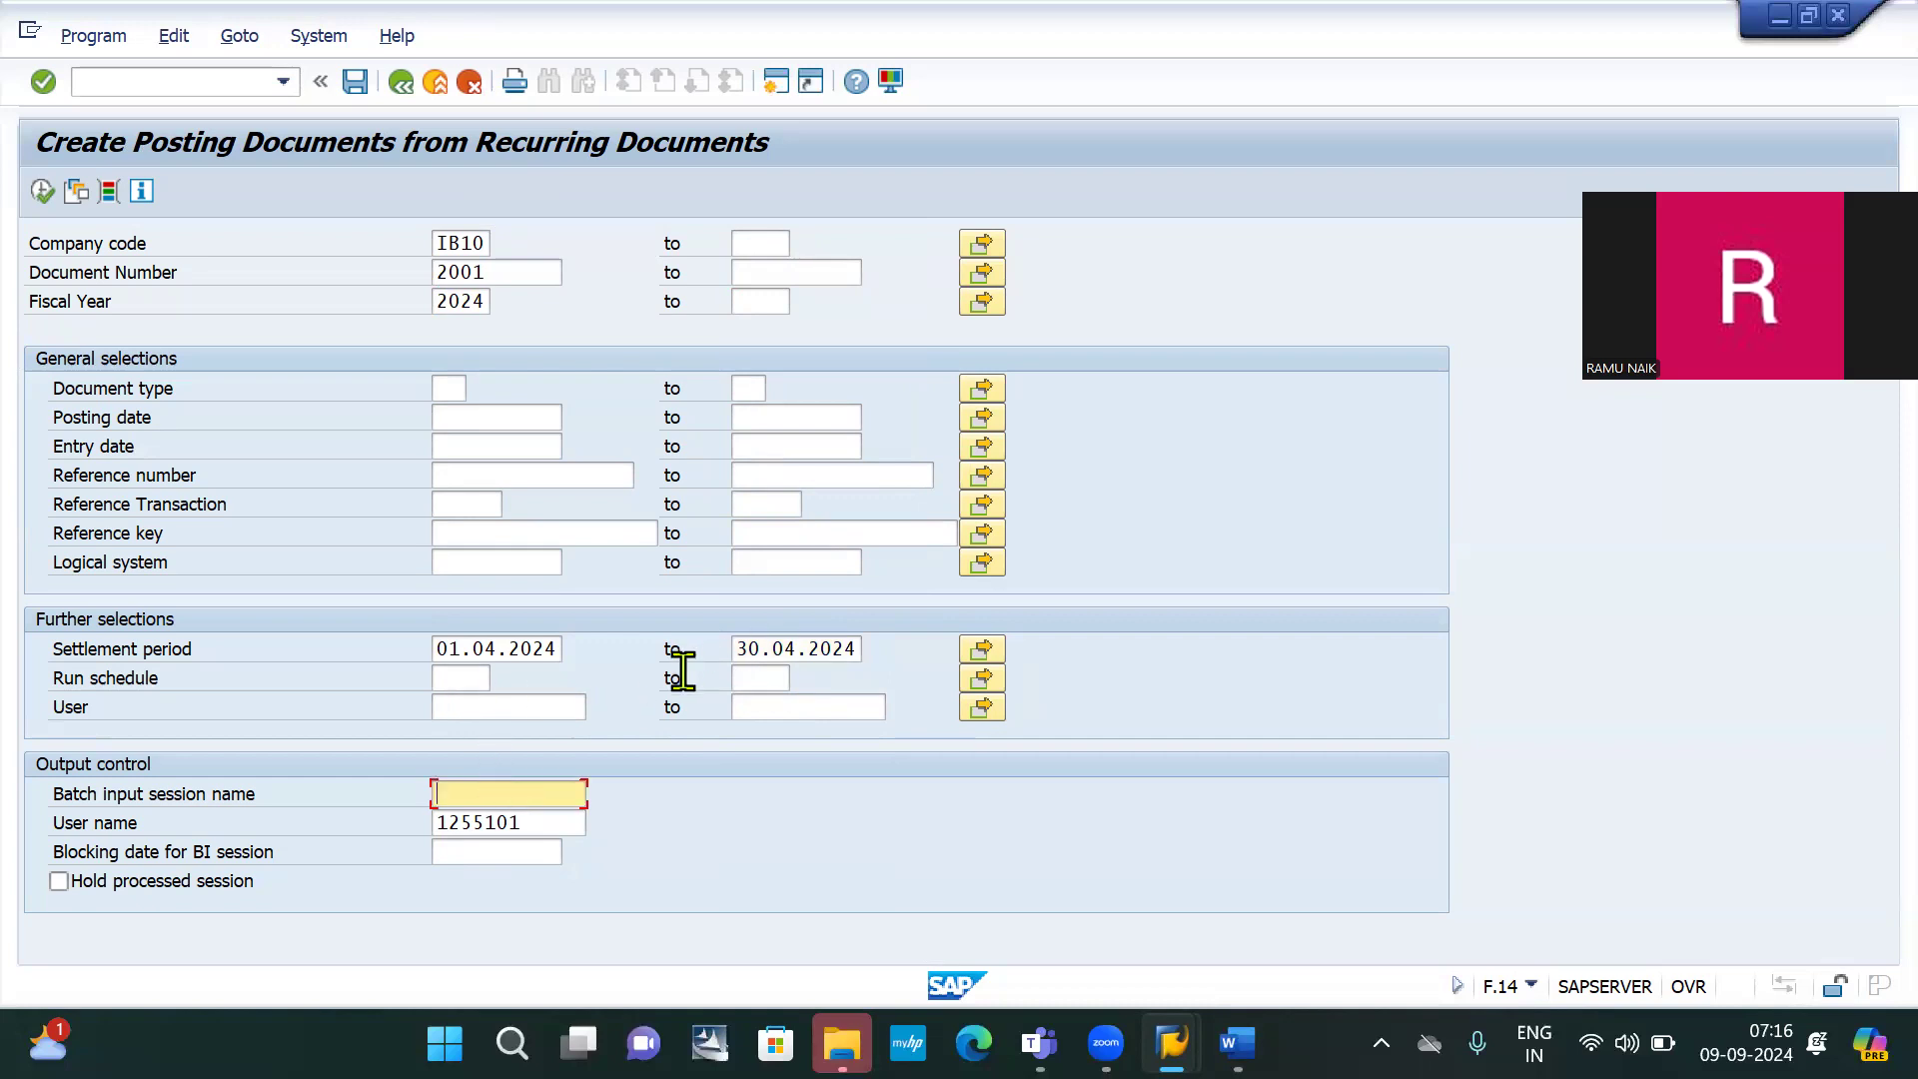
Enter APRIL RENT as the batch input session name and execute F.14
text(A)
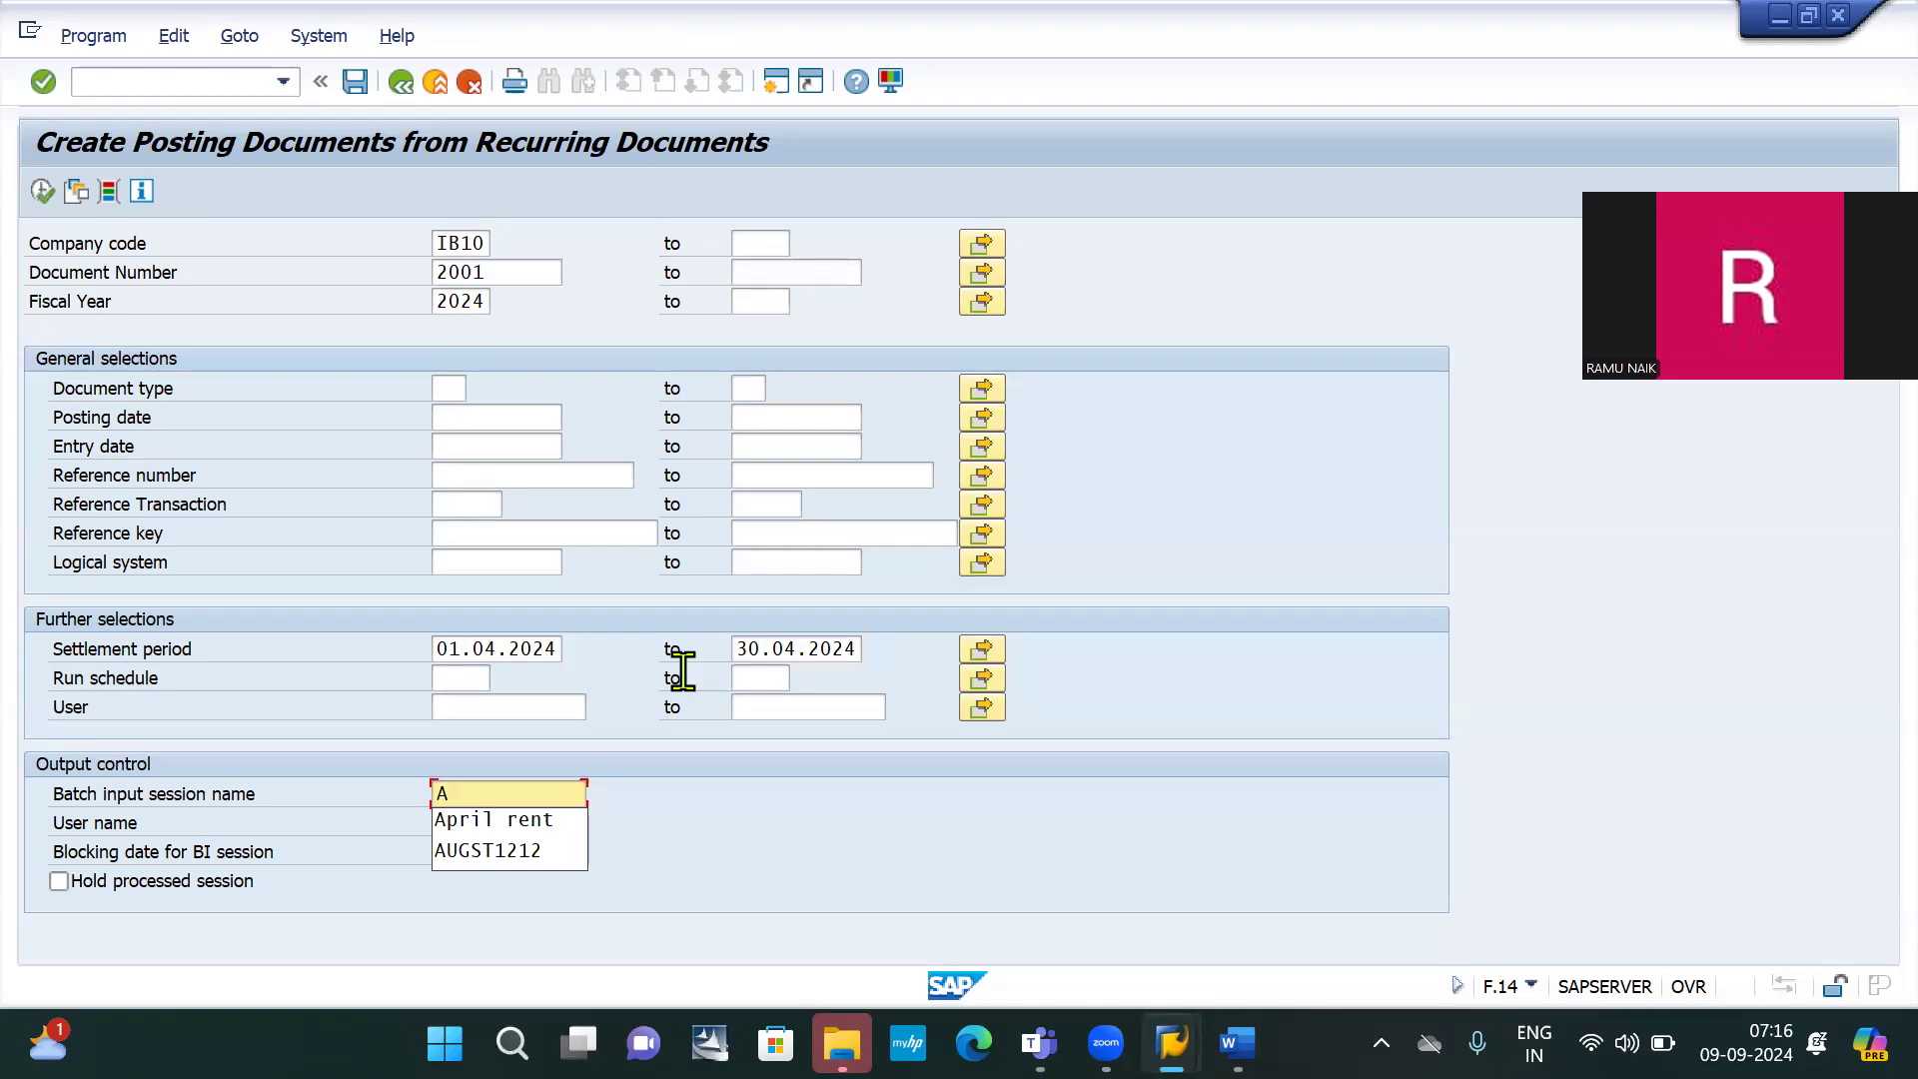
text(PRI)
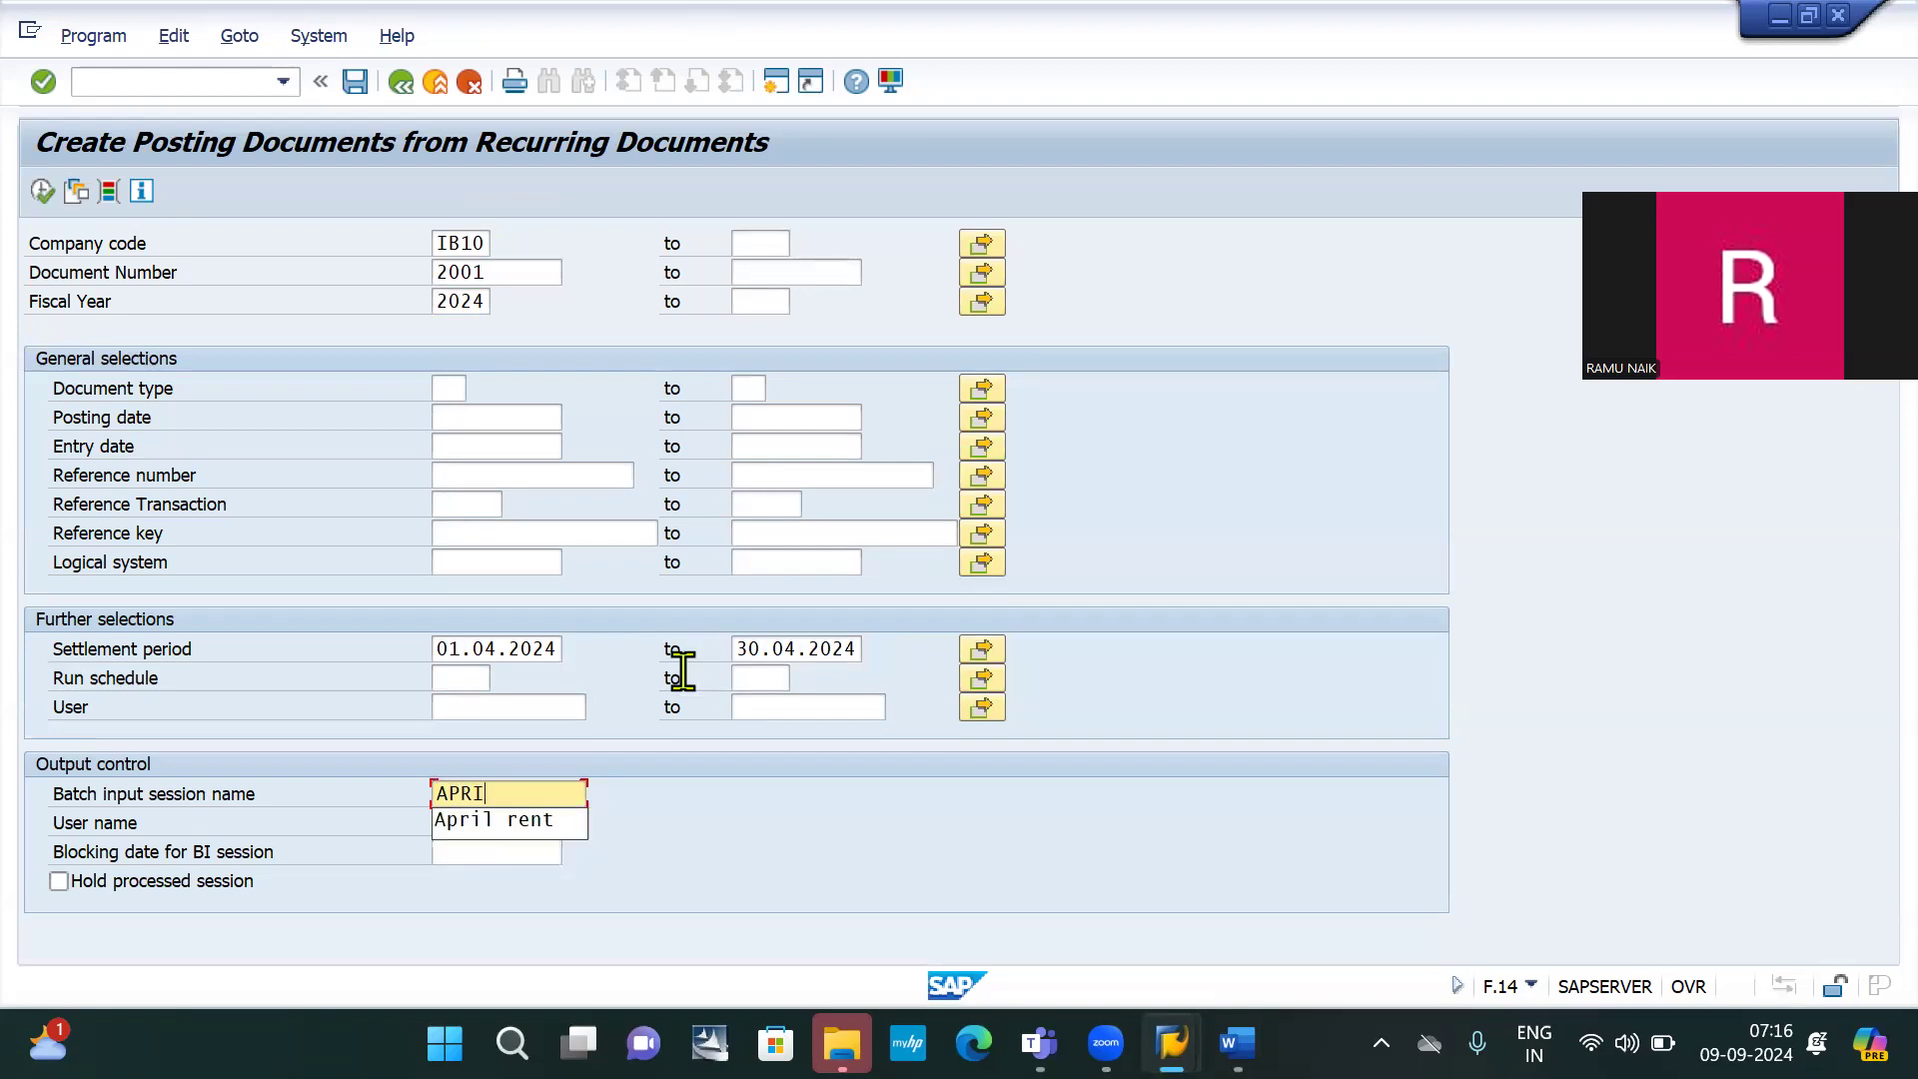
text(L RENT)
click(784, 857)
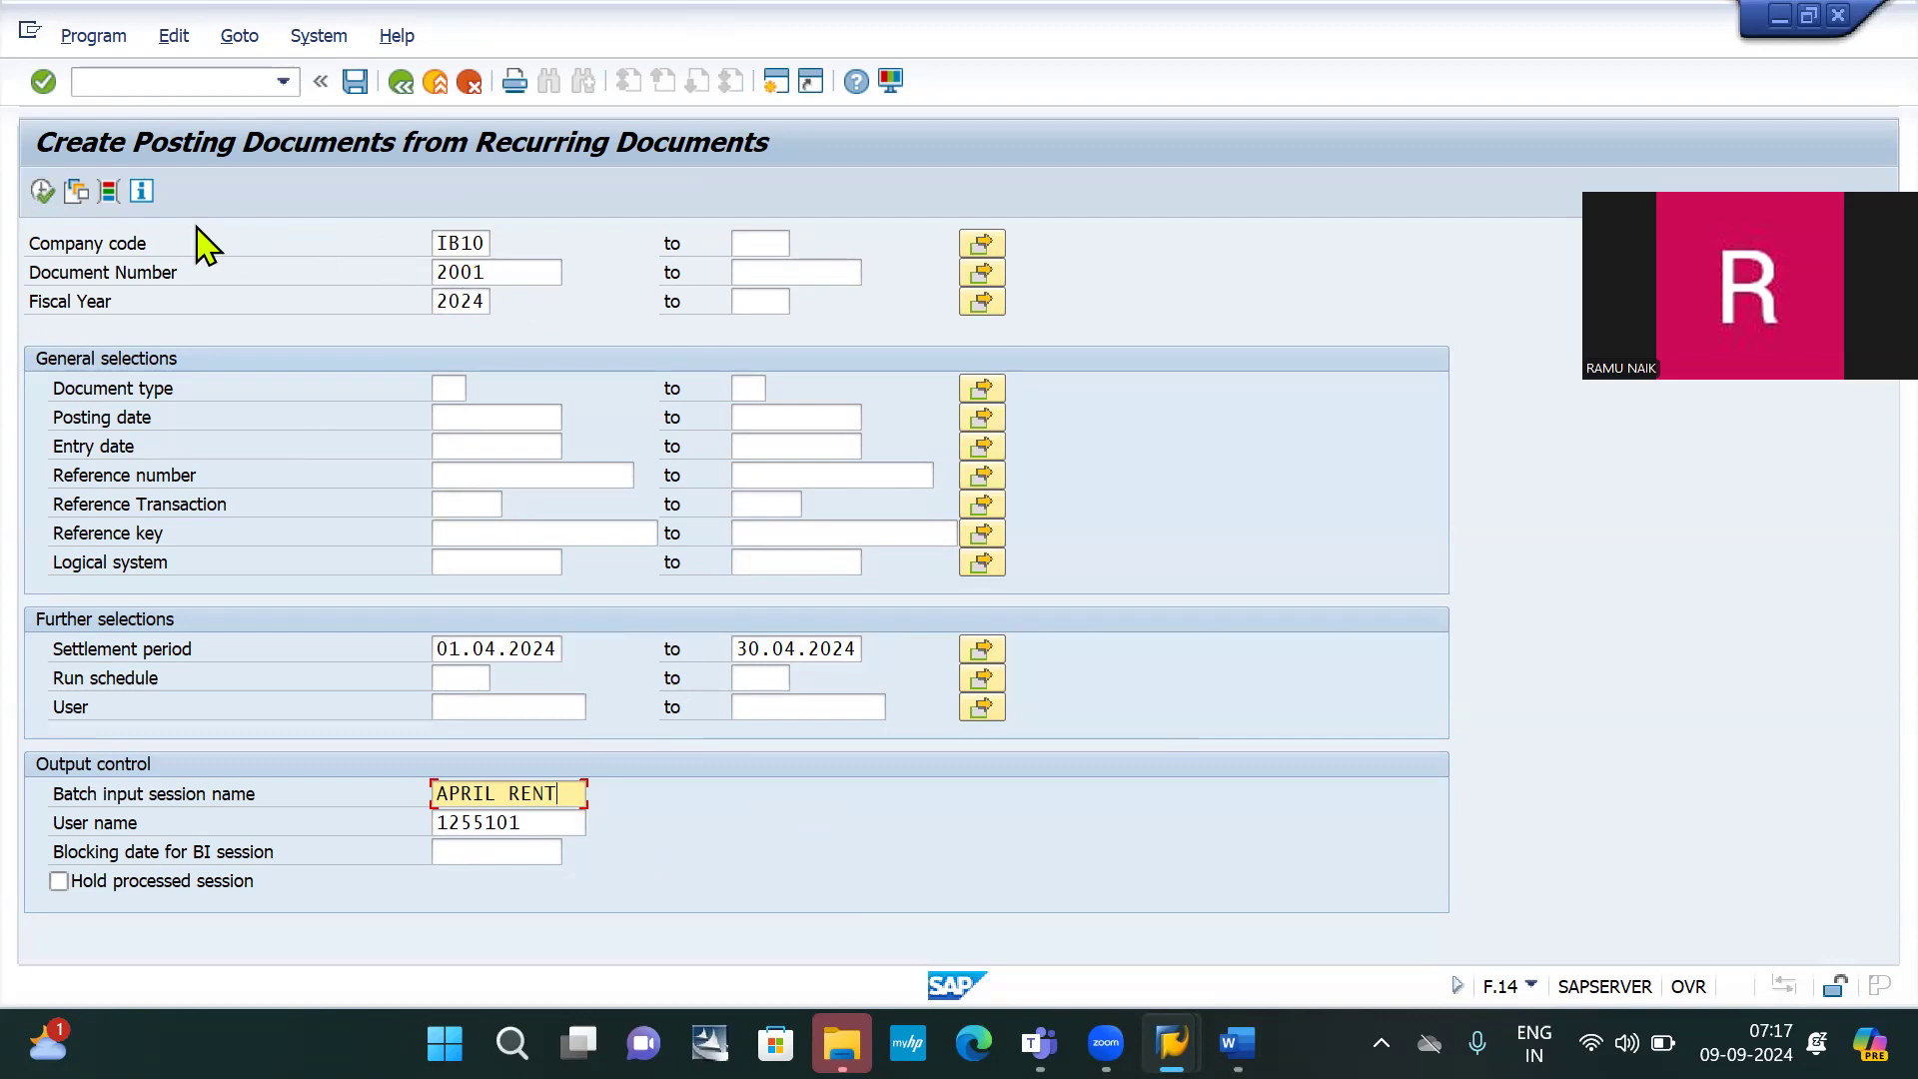
click(42, 193)
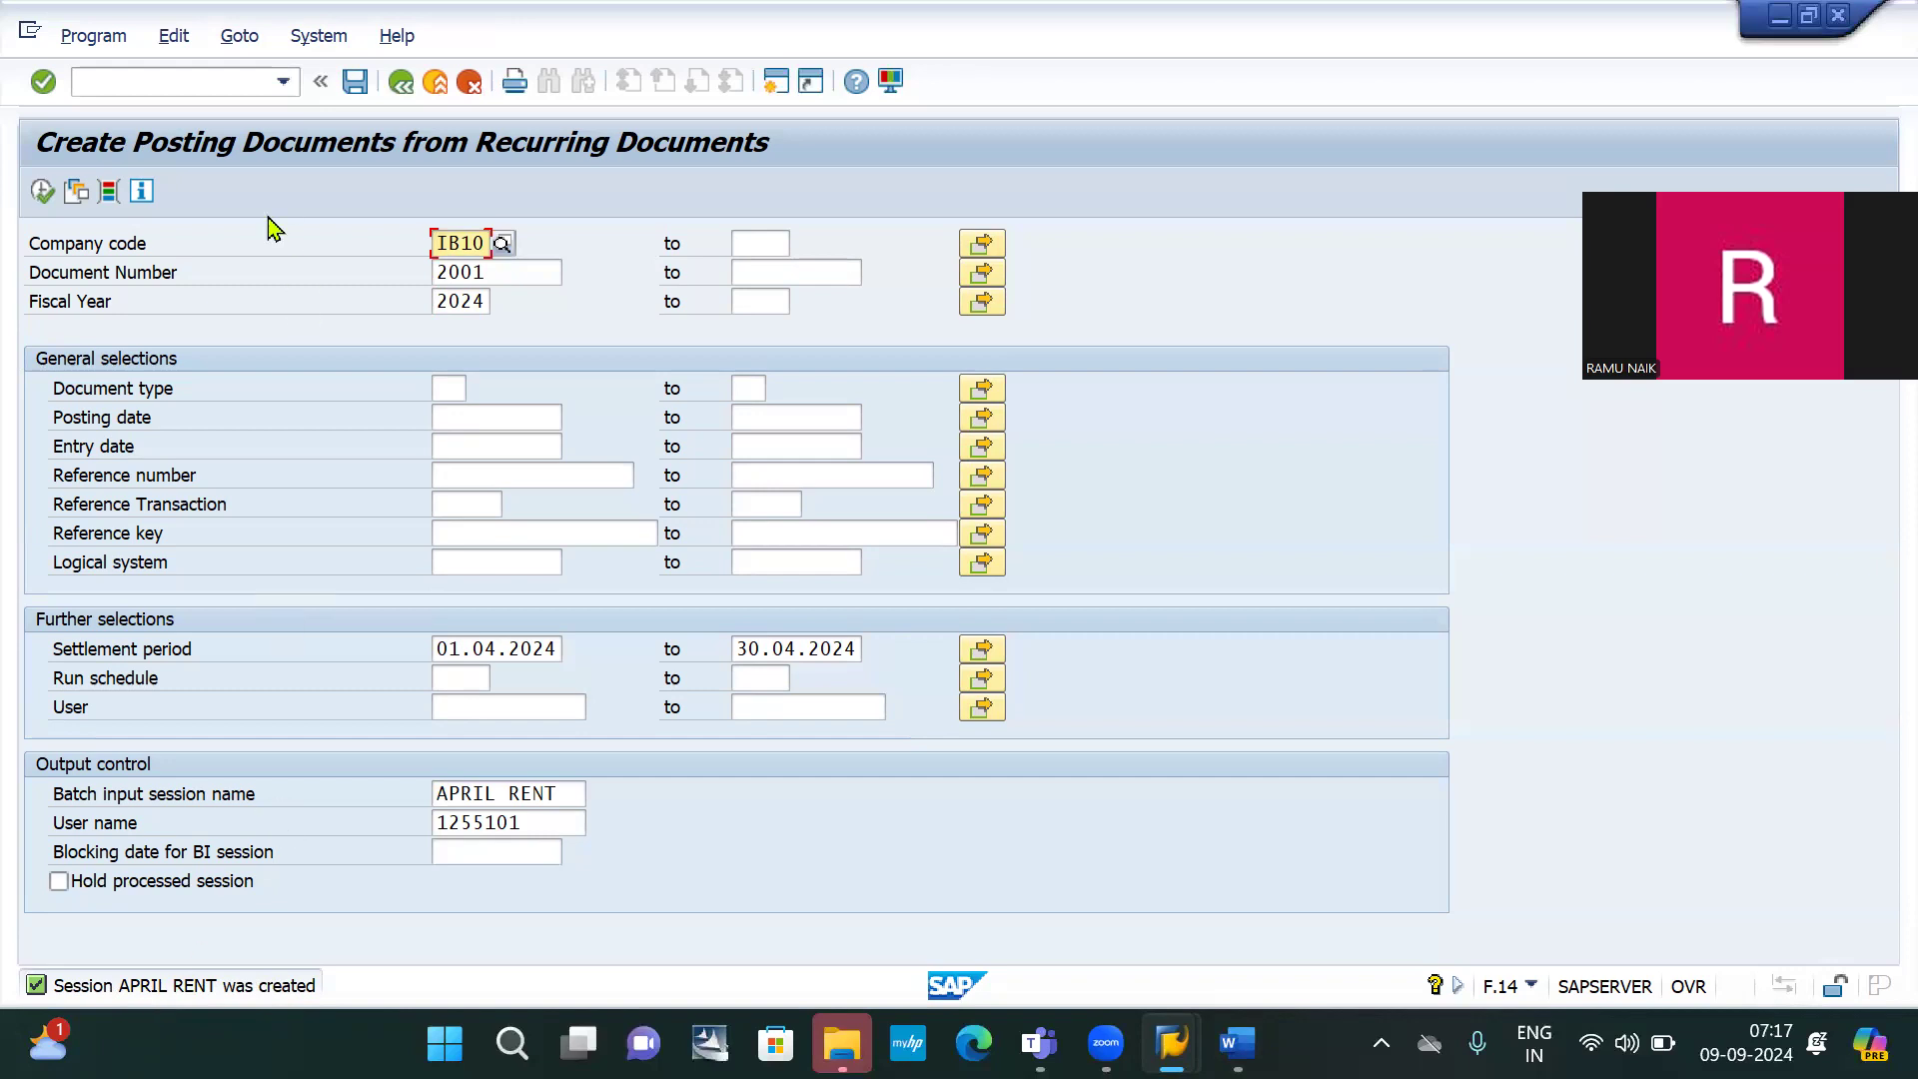
Go to System > Services > Batch Input > Sessions and select the newest APRIL RENT session
click(307, 36)
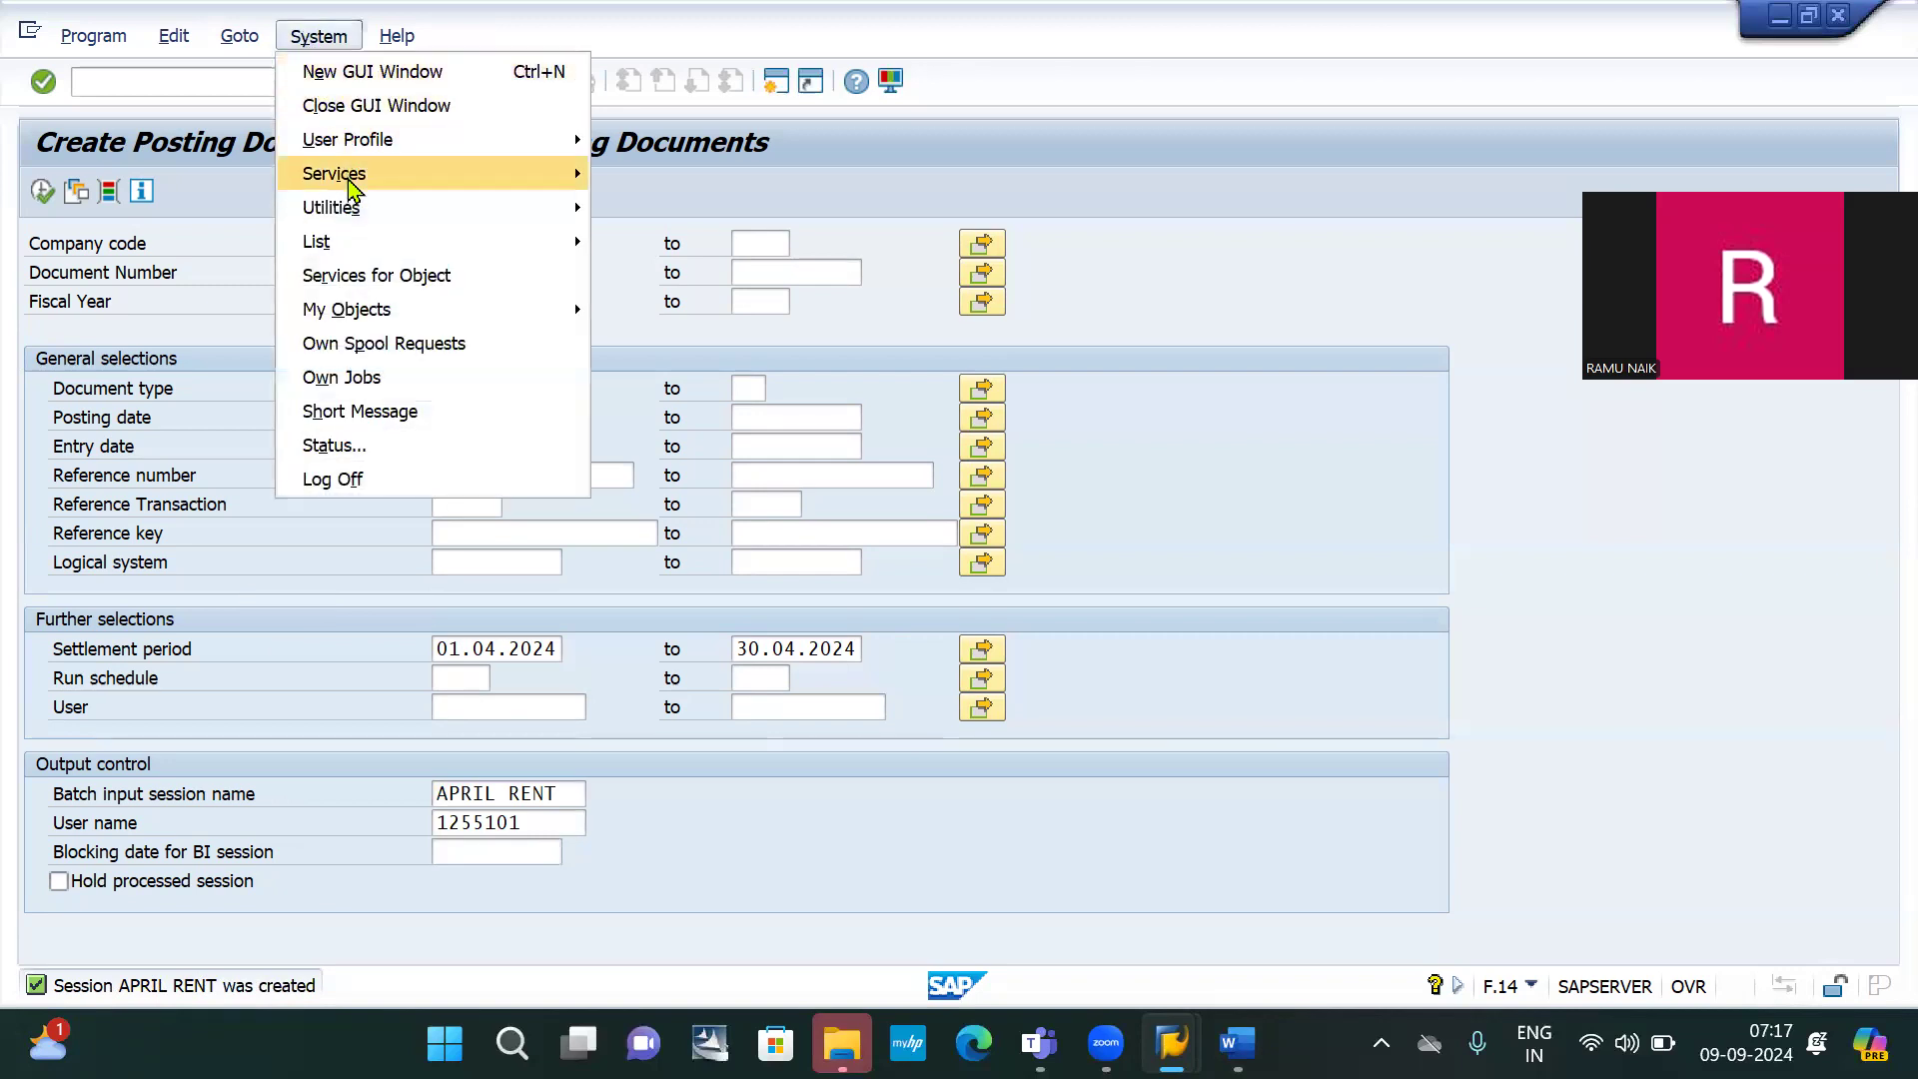
mouse_move(350, 187)
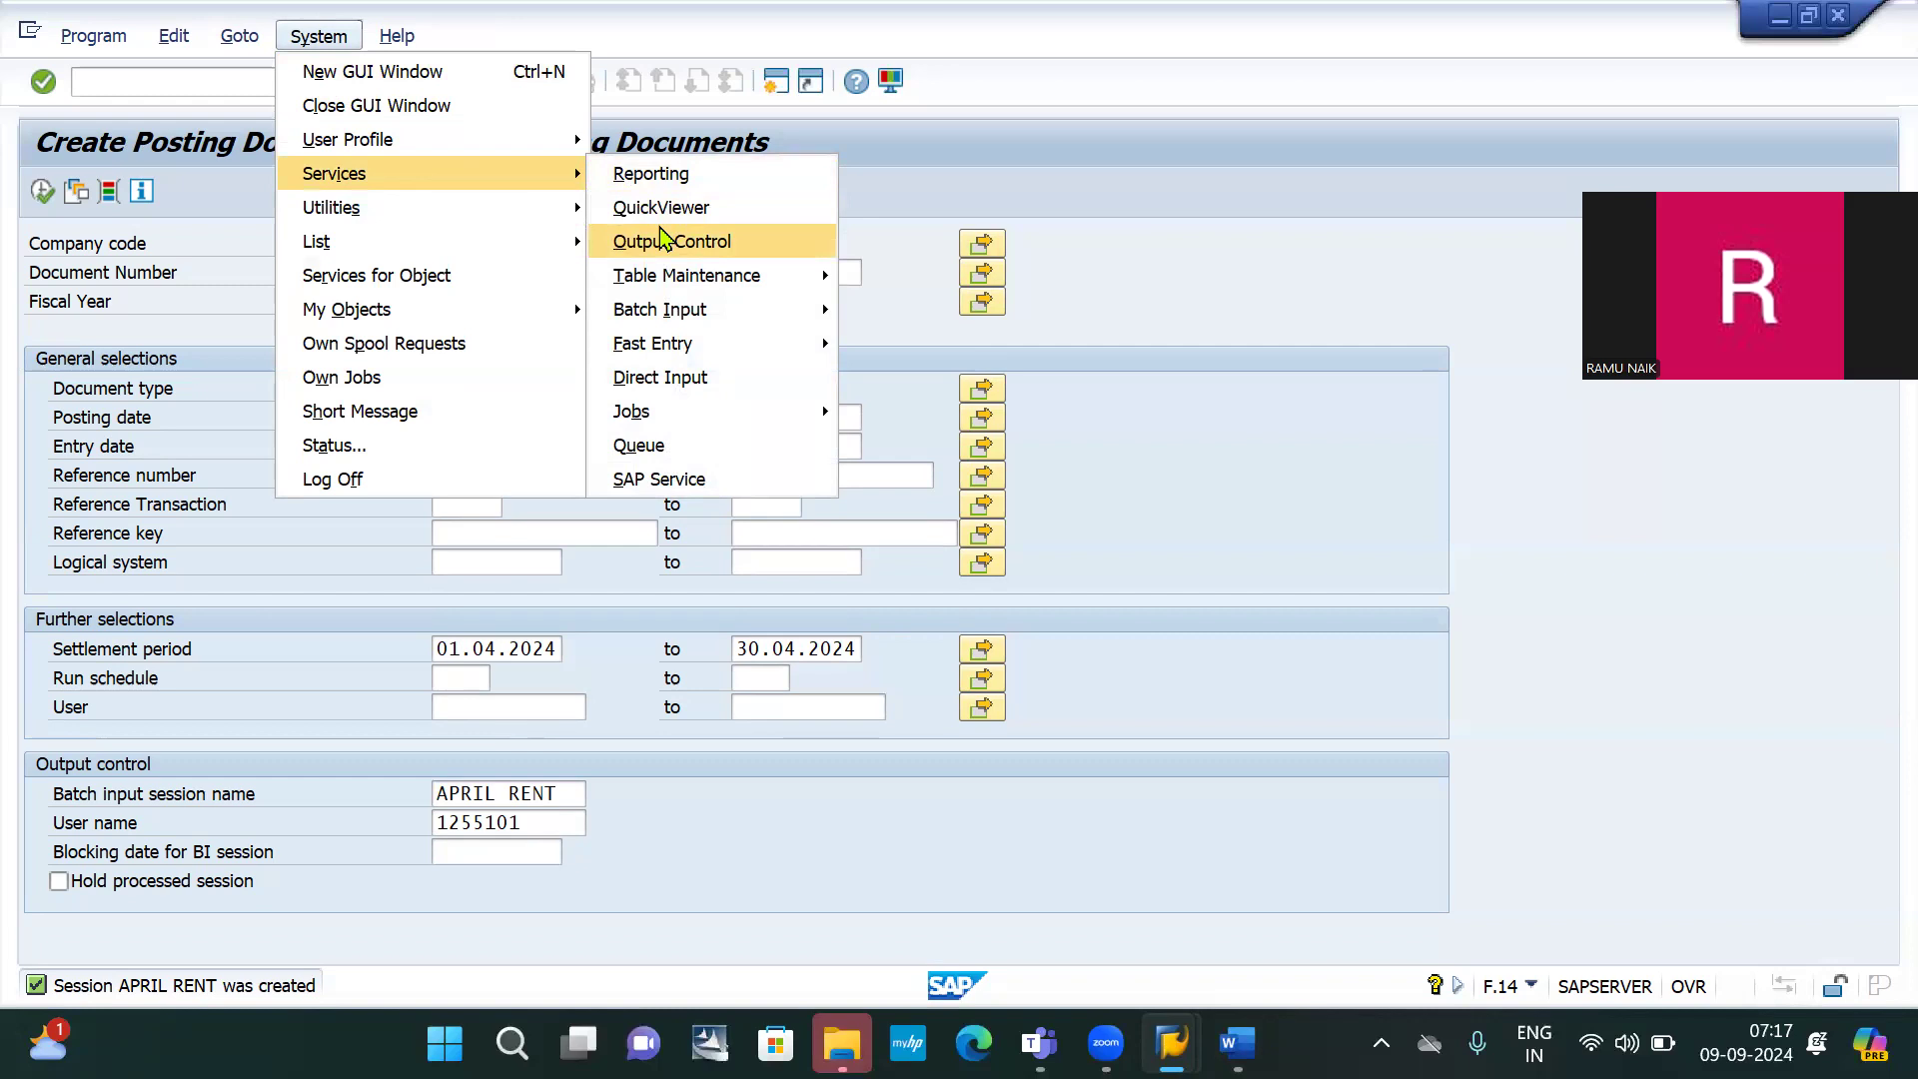
mouse_move(677, 313)
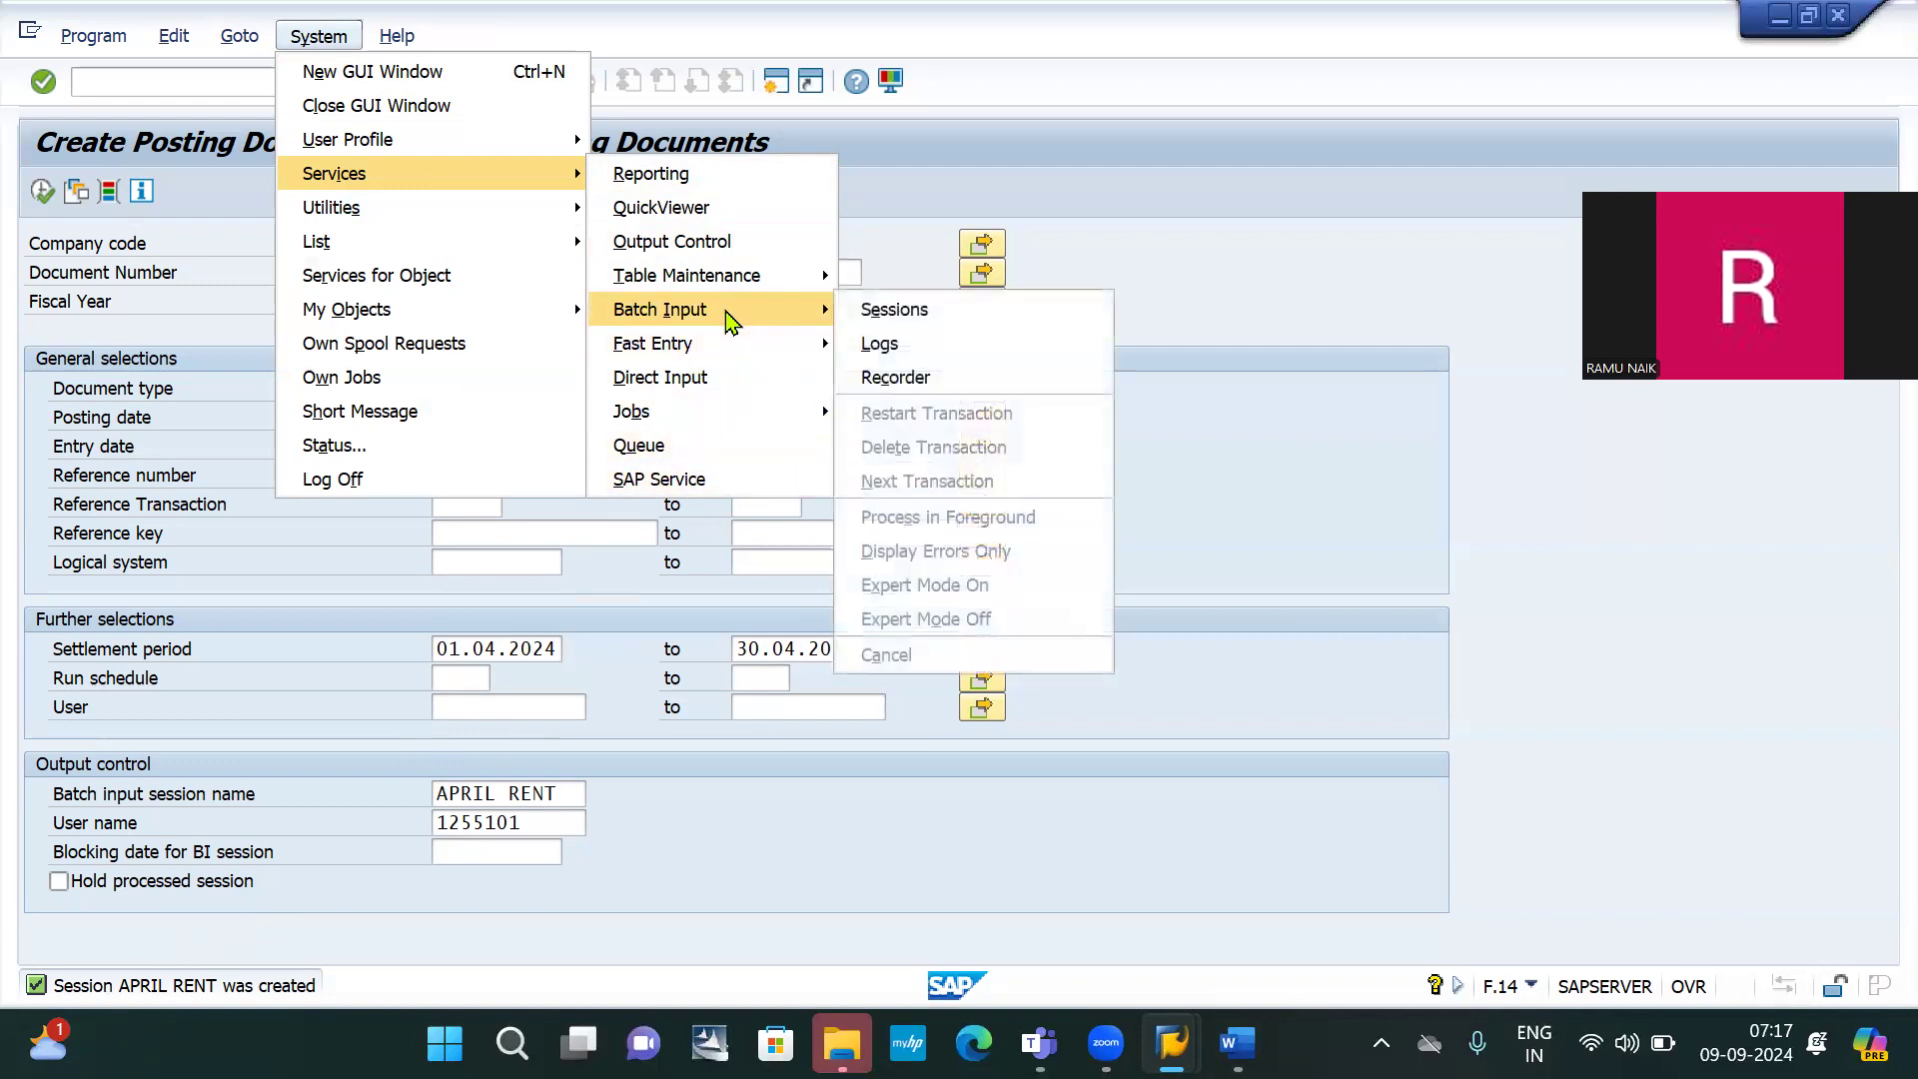
click(893, 311)
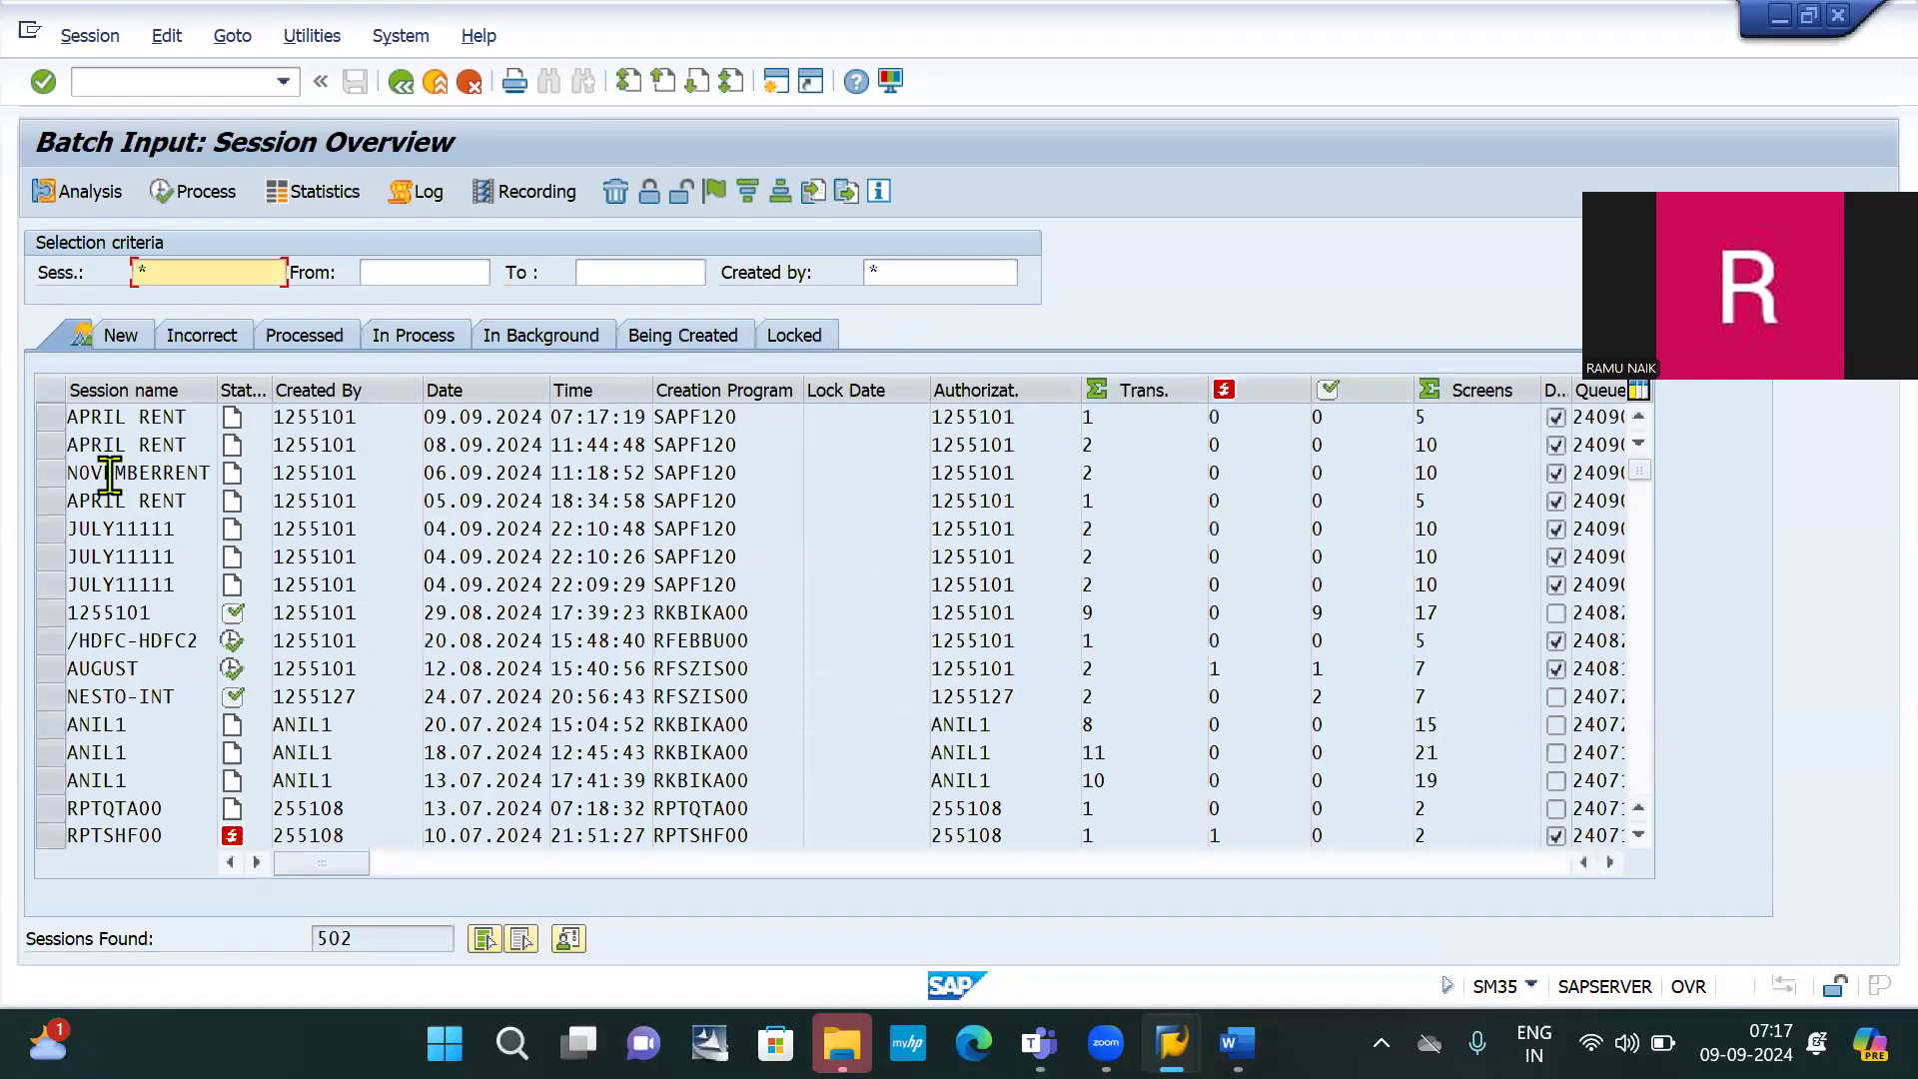
click(45, 422)
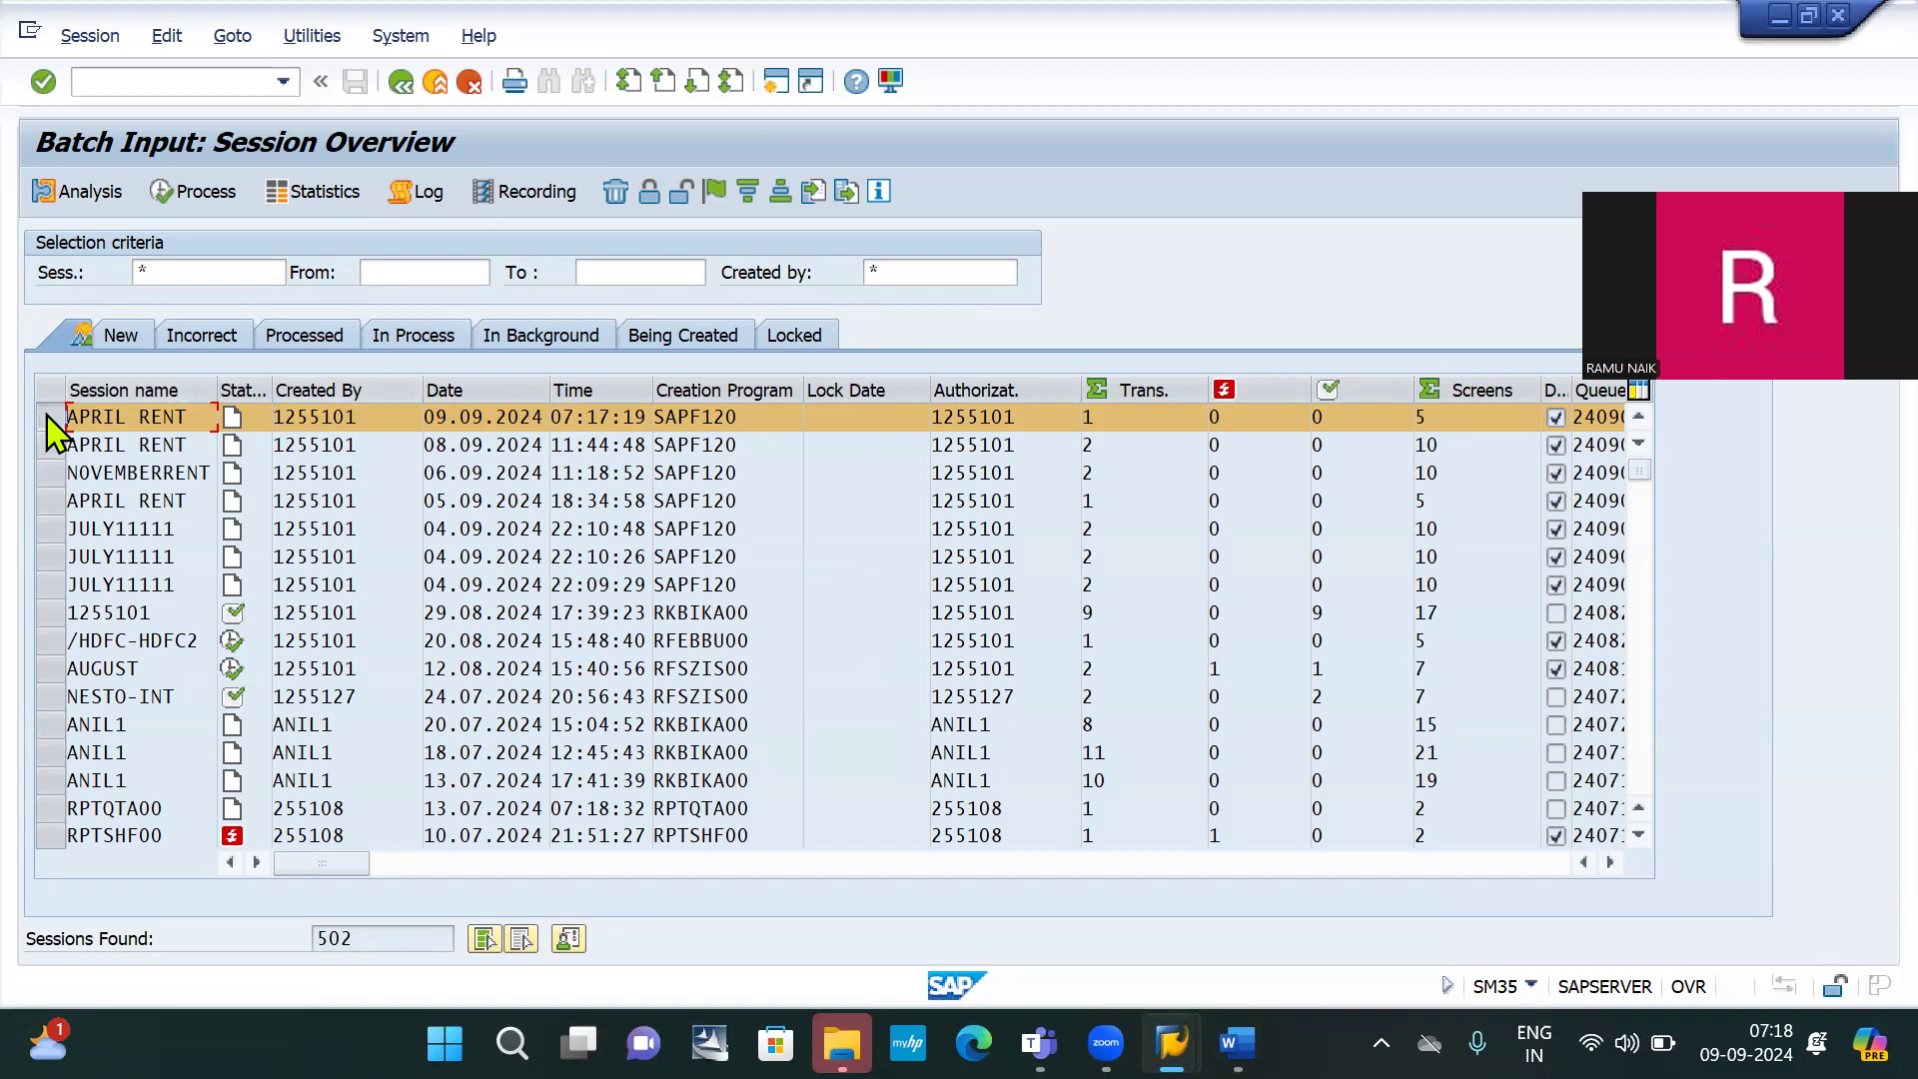
Process the APRIL RENT session with Display errors only and Extended log, then exit batch input
click(203, 195)
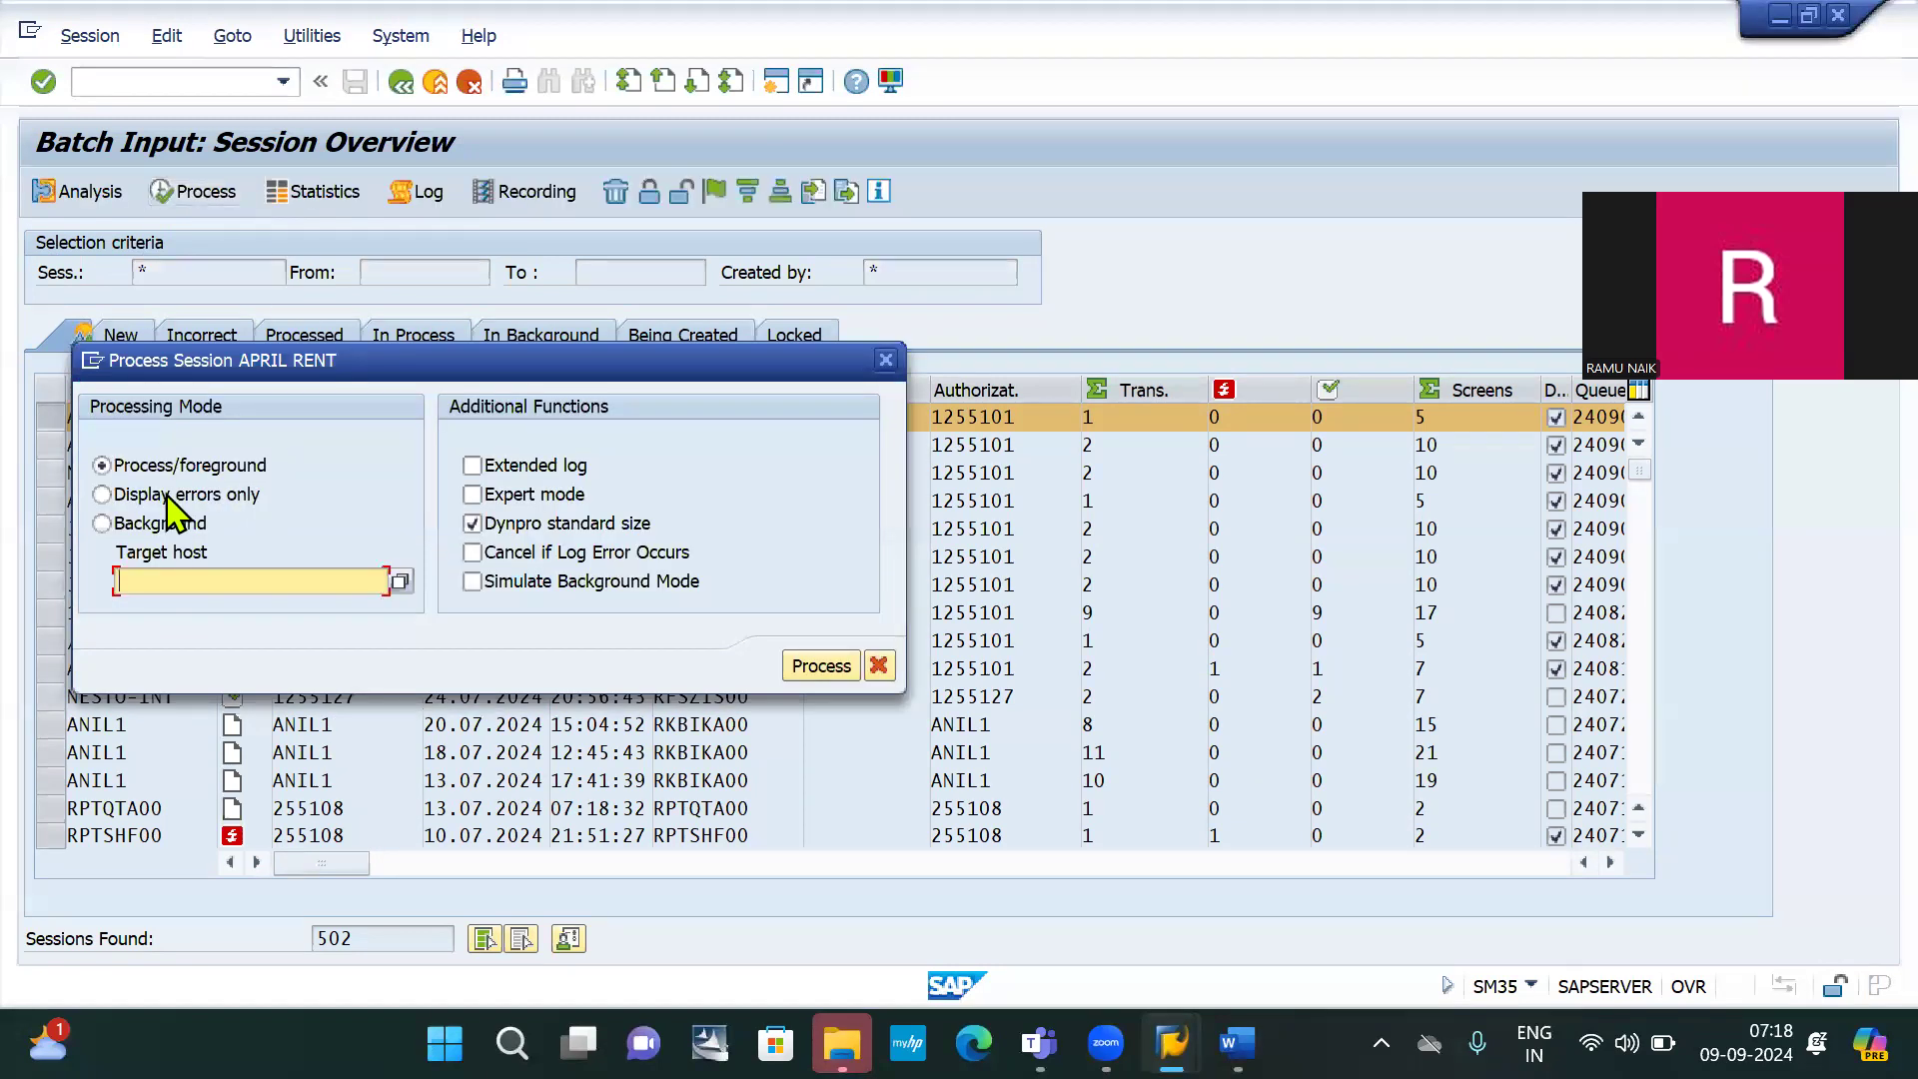
click(170, 495)
click(515, 459)
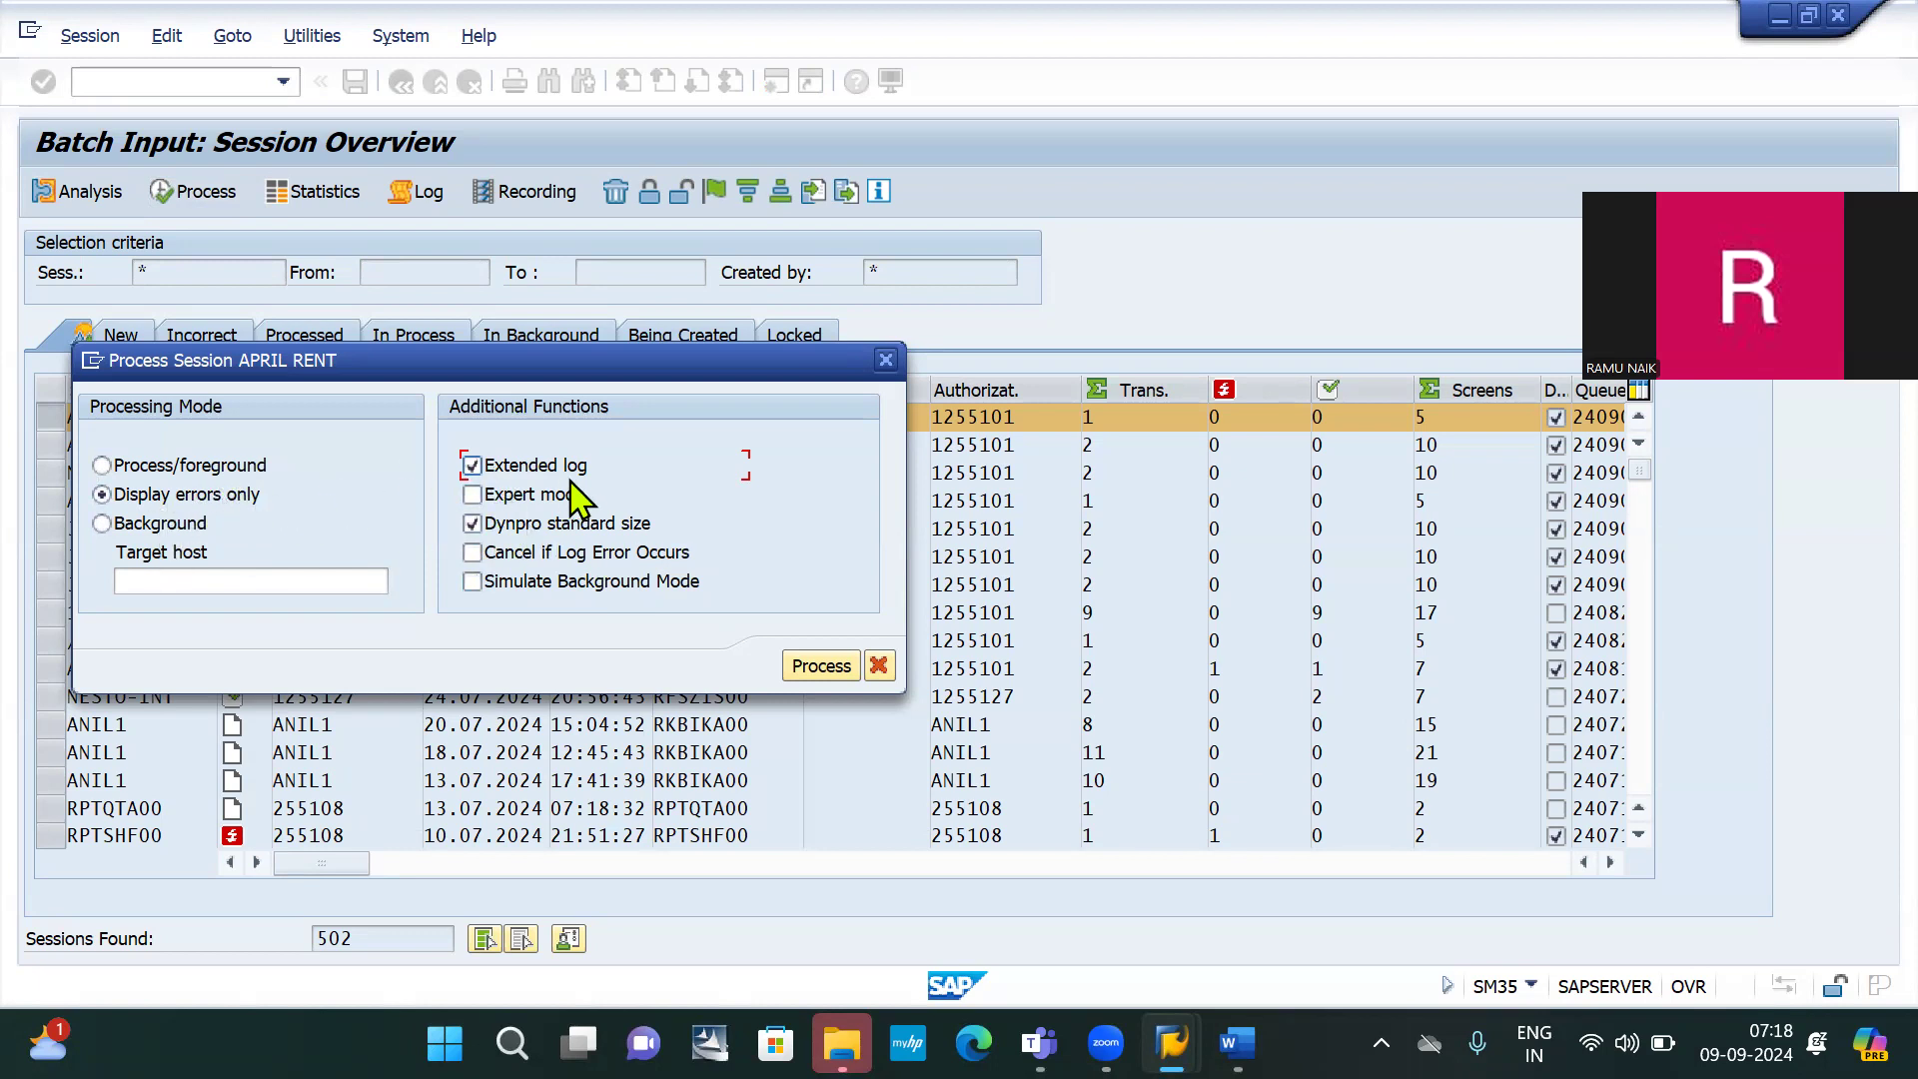
click(827, 671)
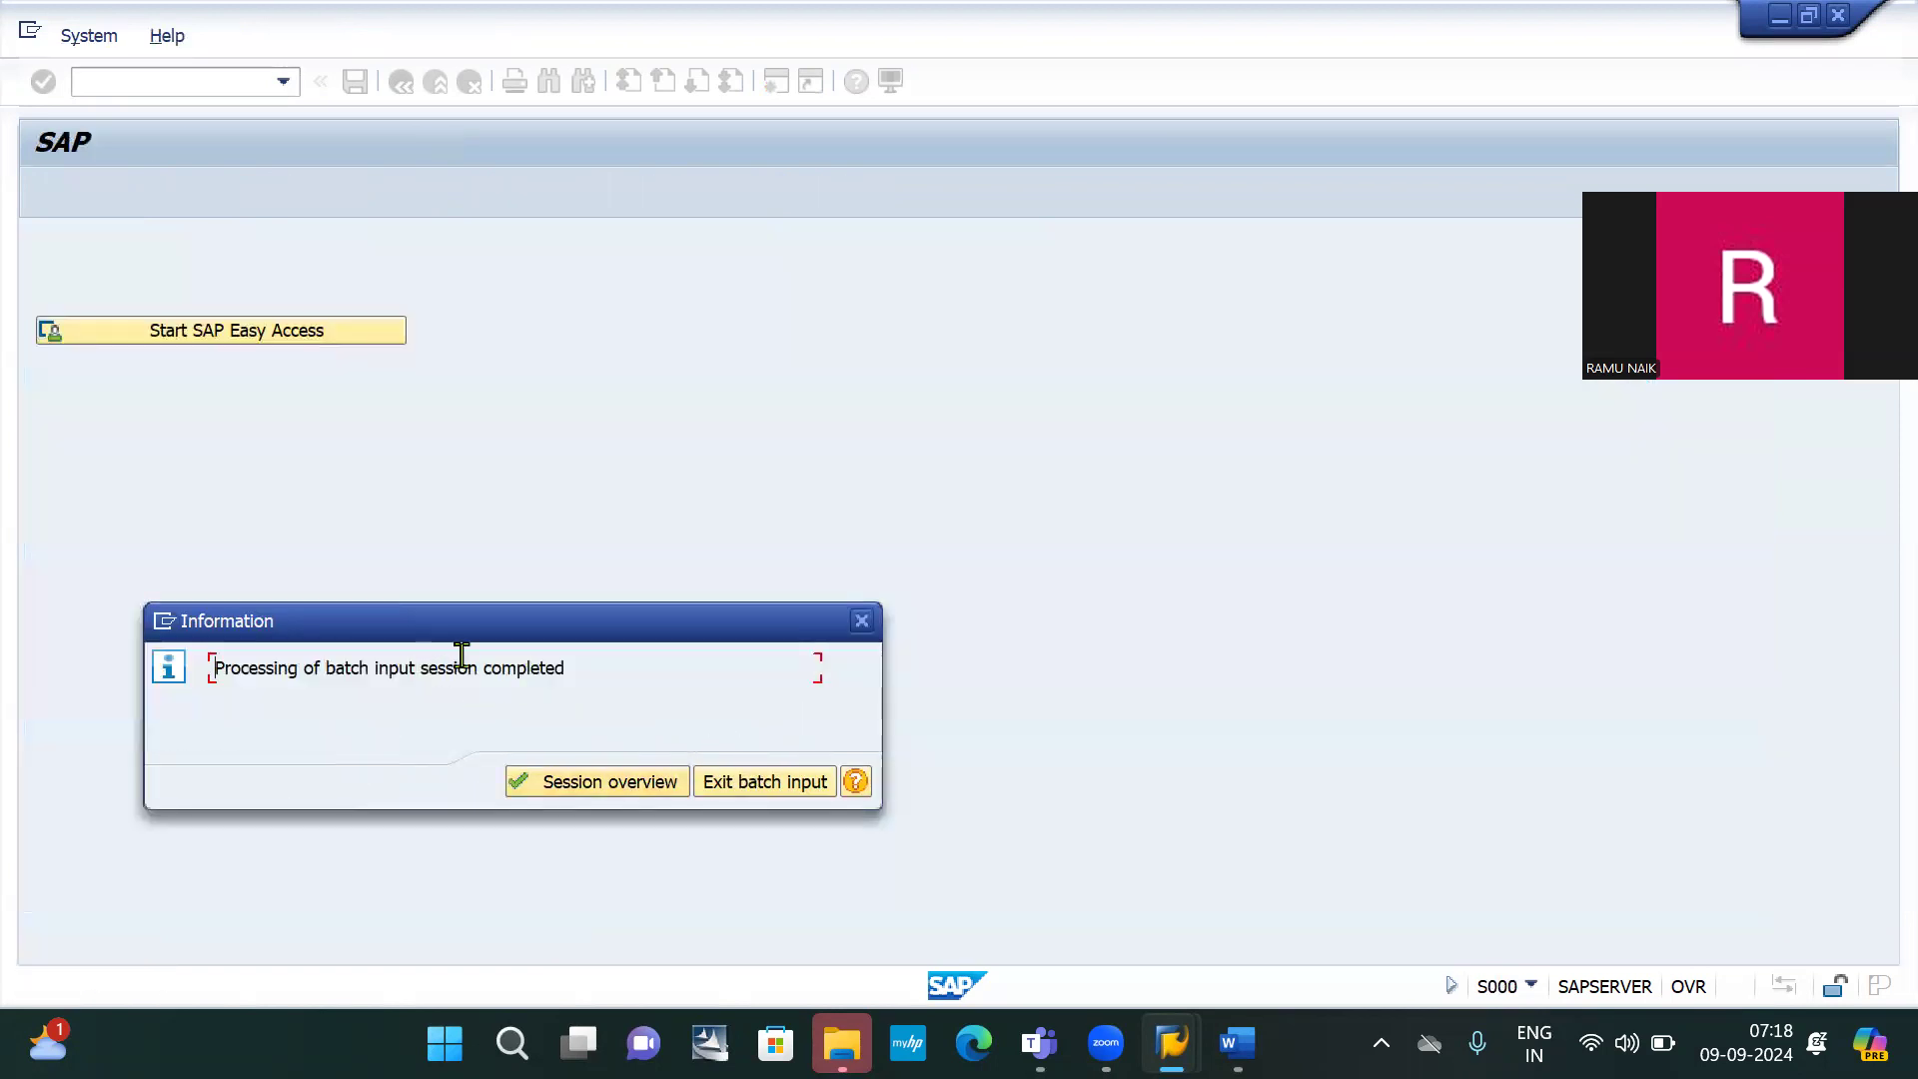
click(768, 785)
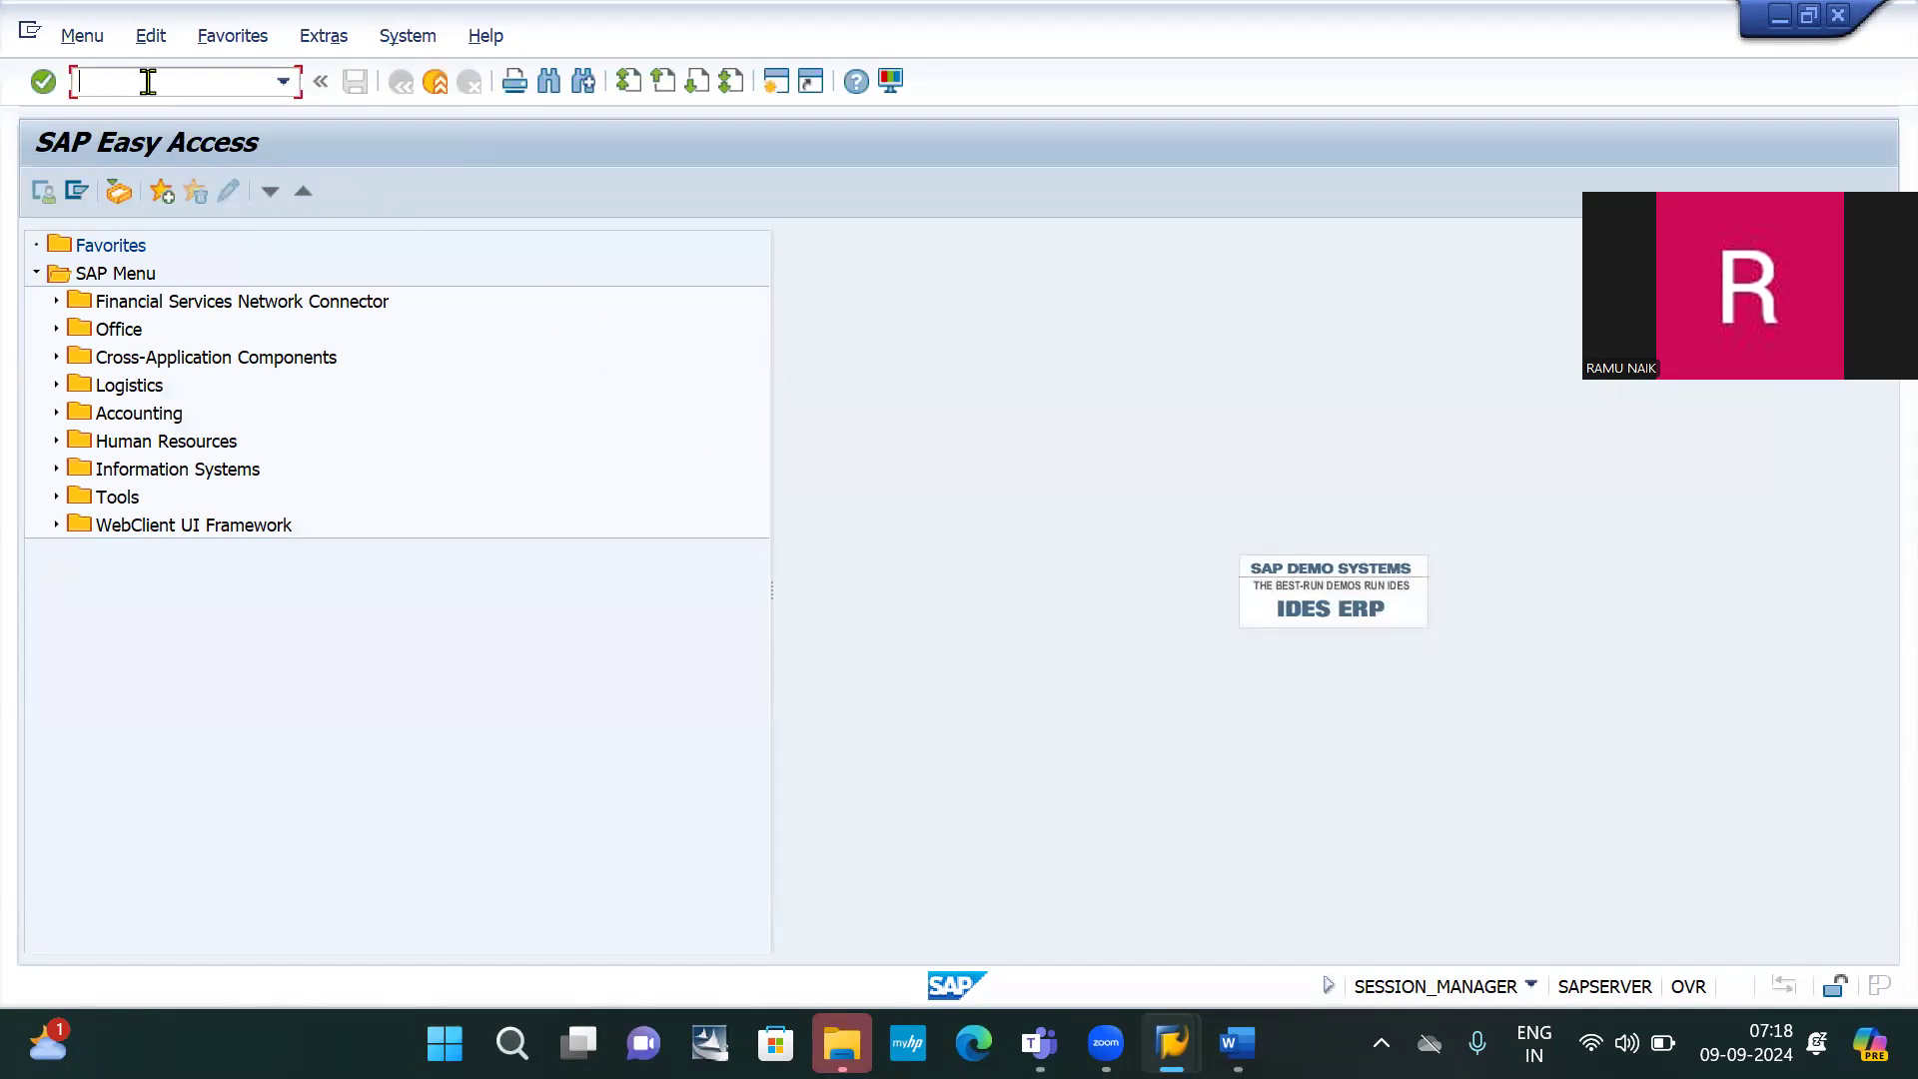
text(/NFB03)
key(Return)
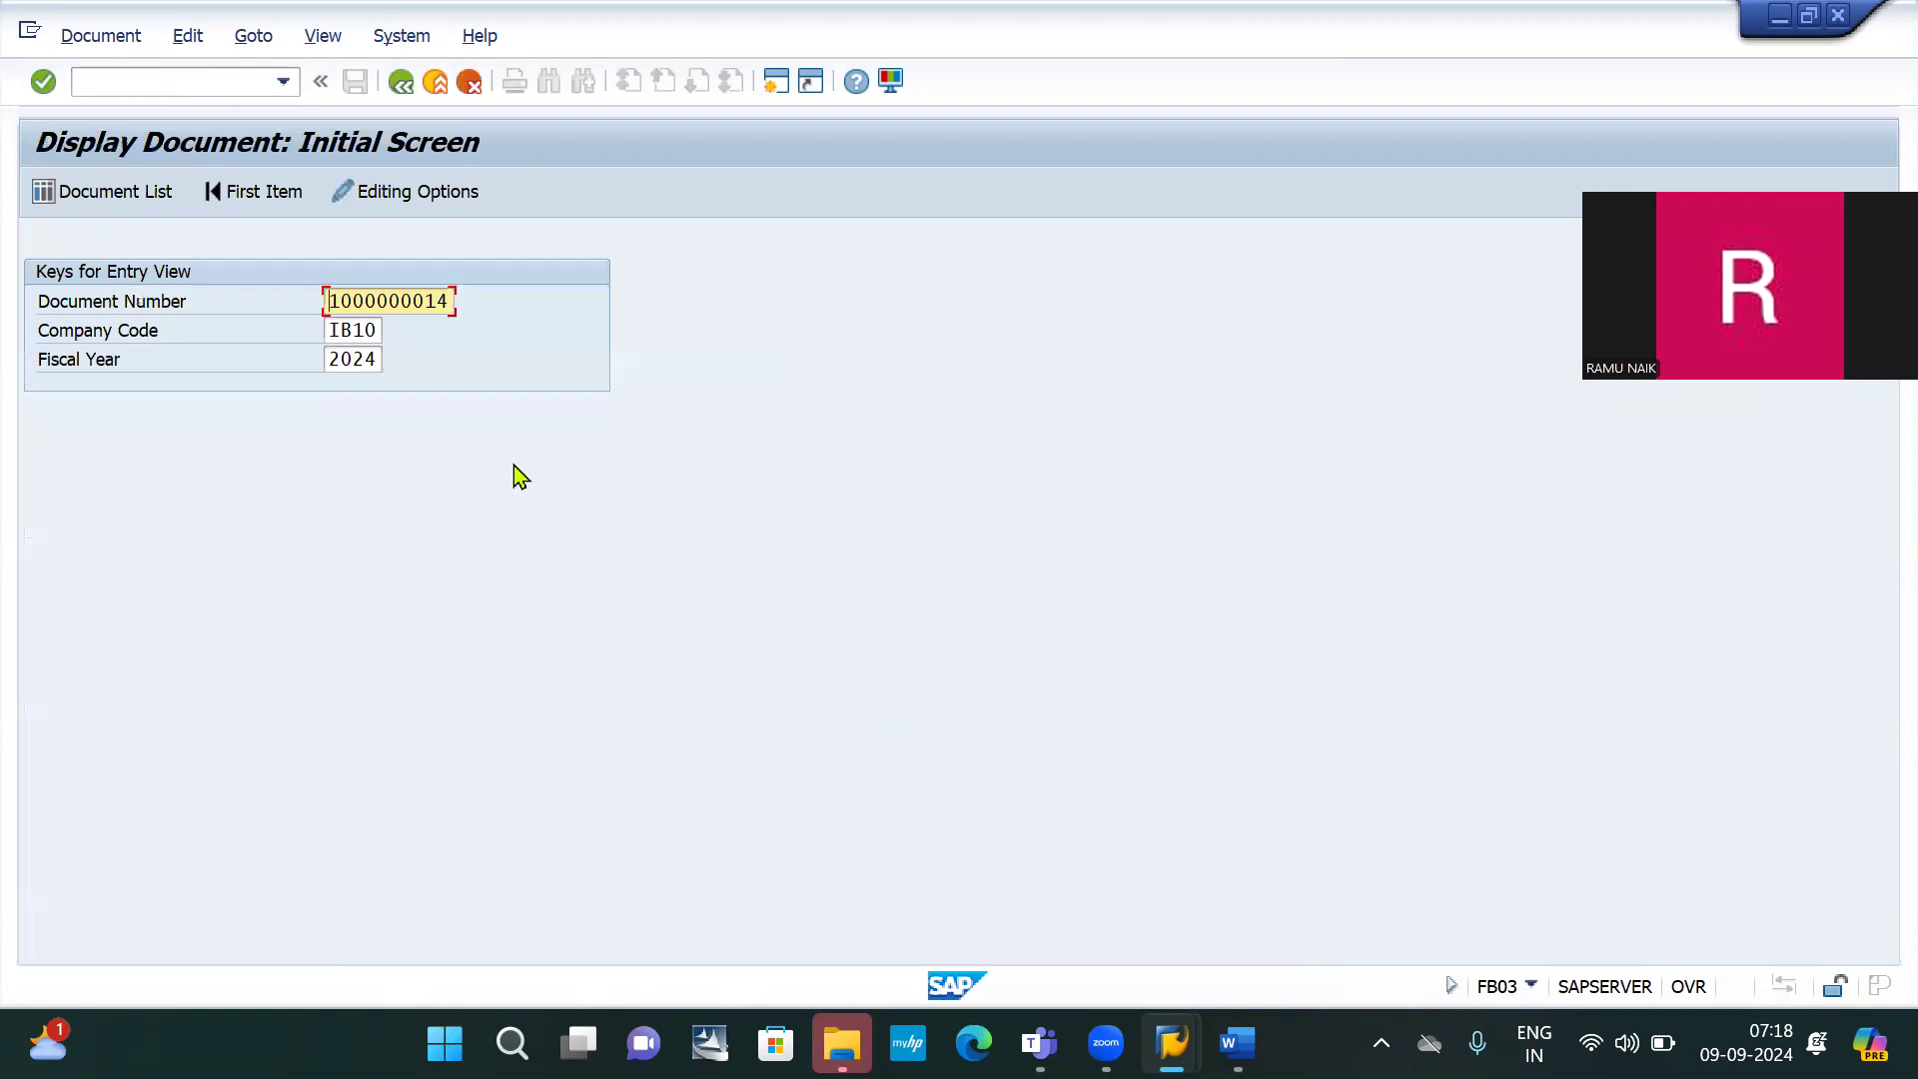
key(Return)
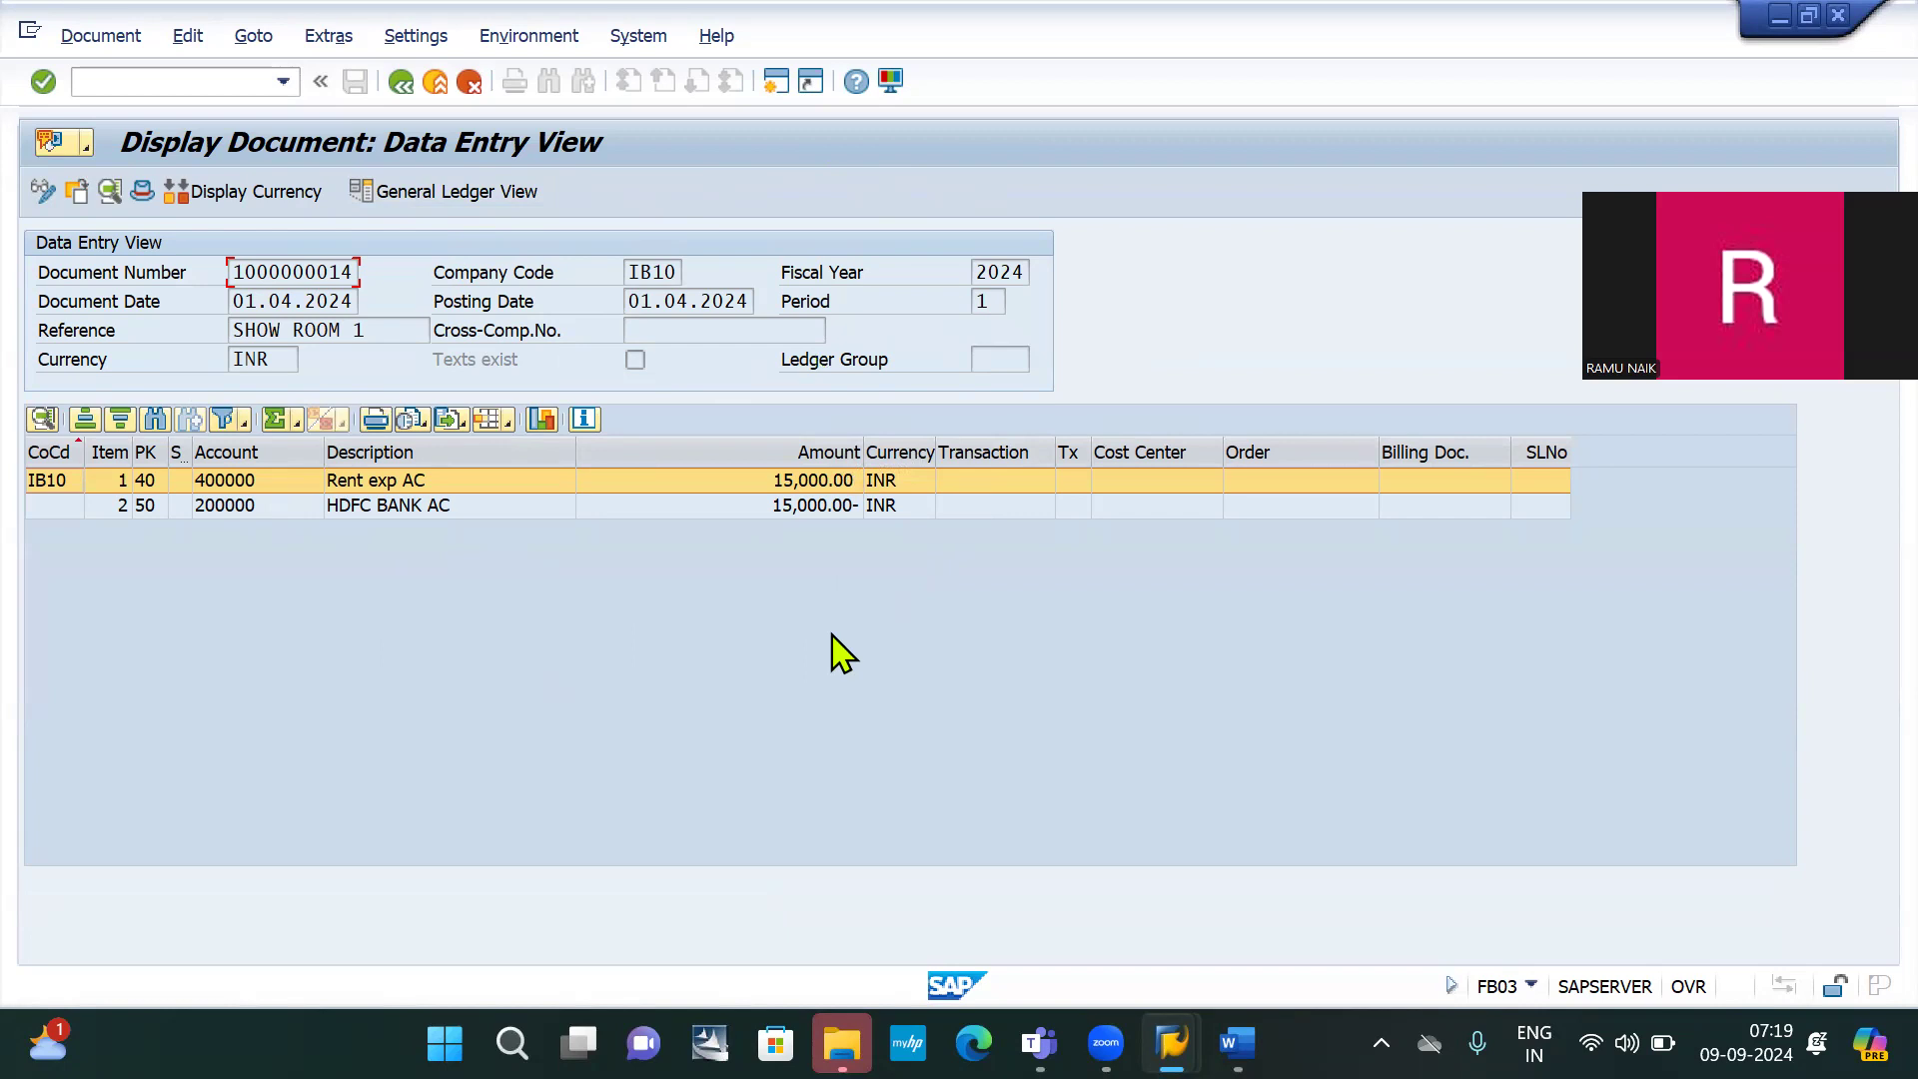
Switch from SAP GUI back to the Word notes window
key(alt+Tab)
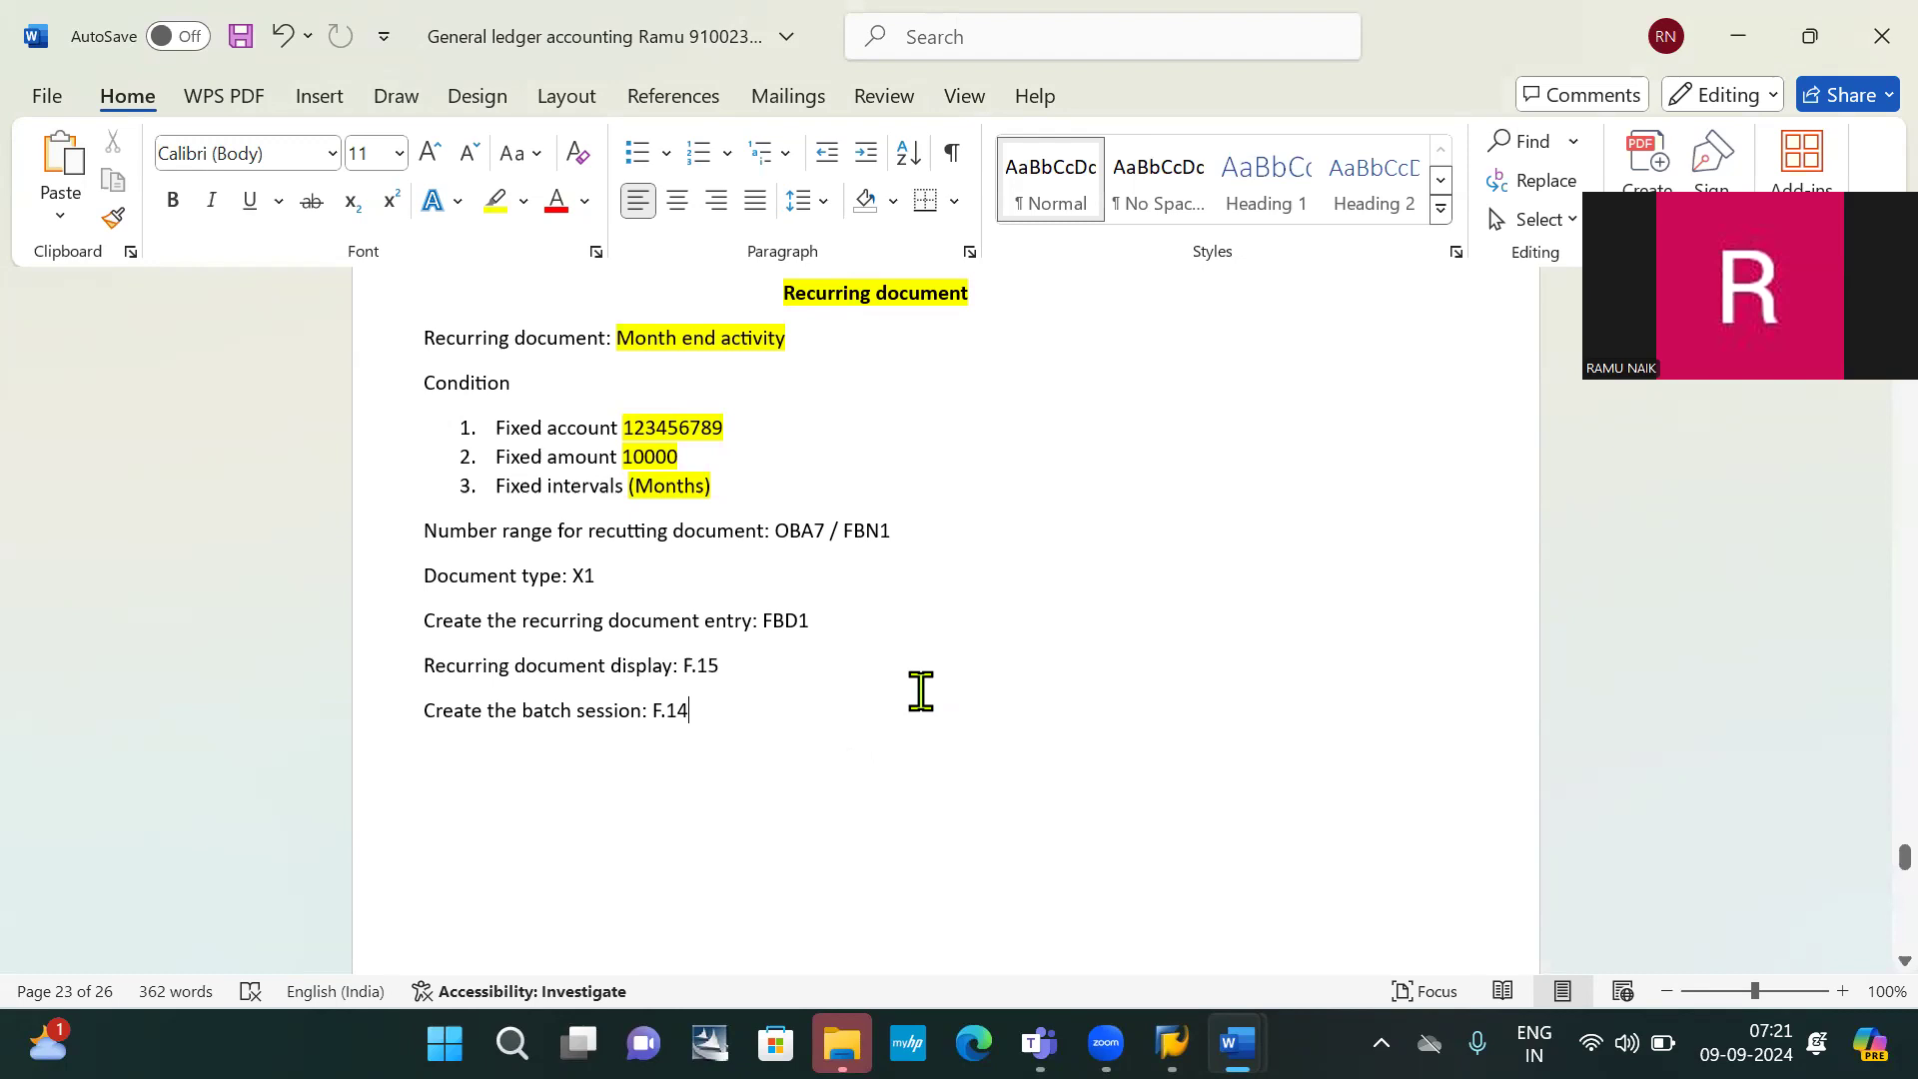
Shorten the pasted SAP menu screenshot's height and review the notes down to the rent posting screenshot
scroll(920, 691, down, 3)
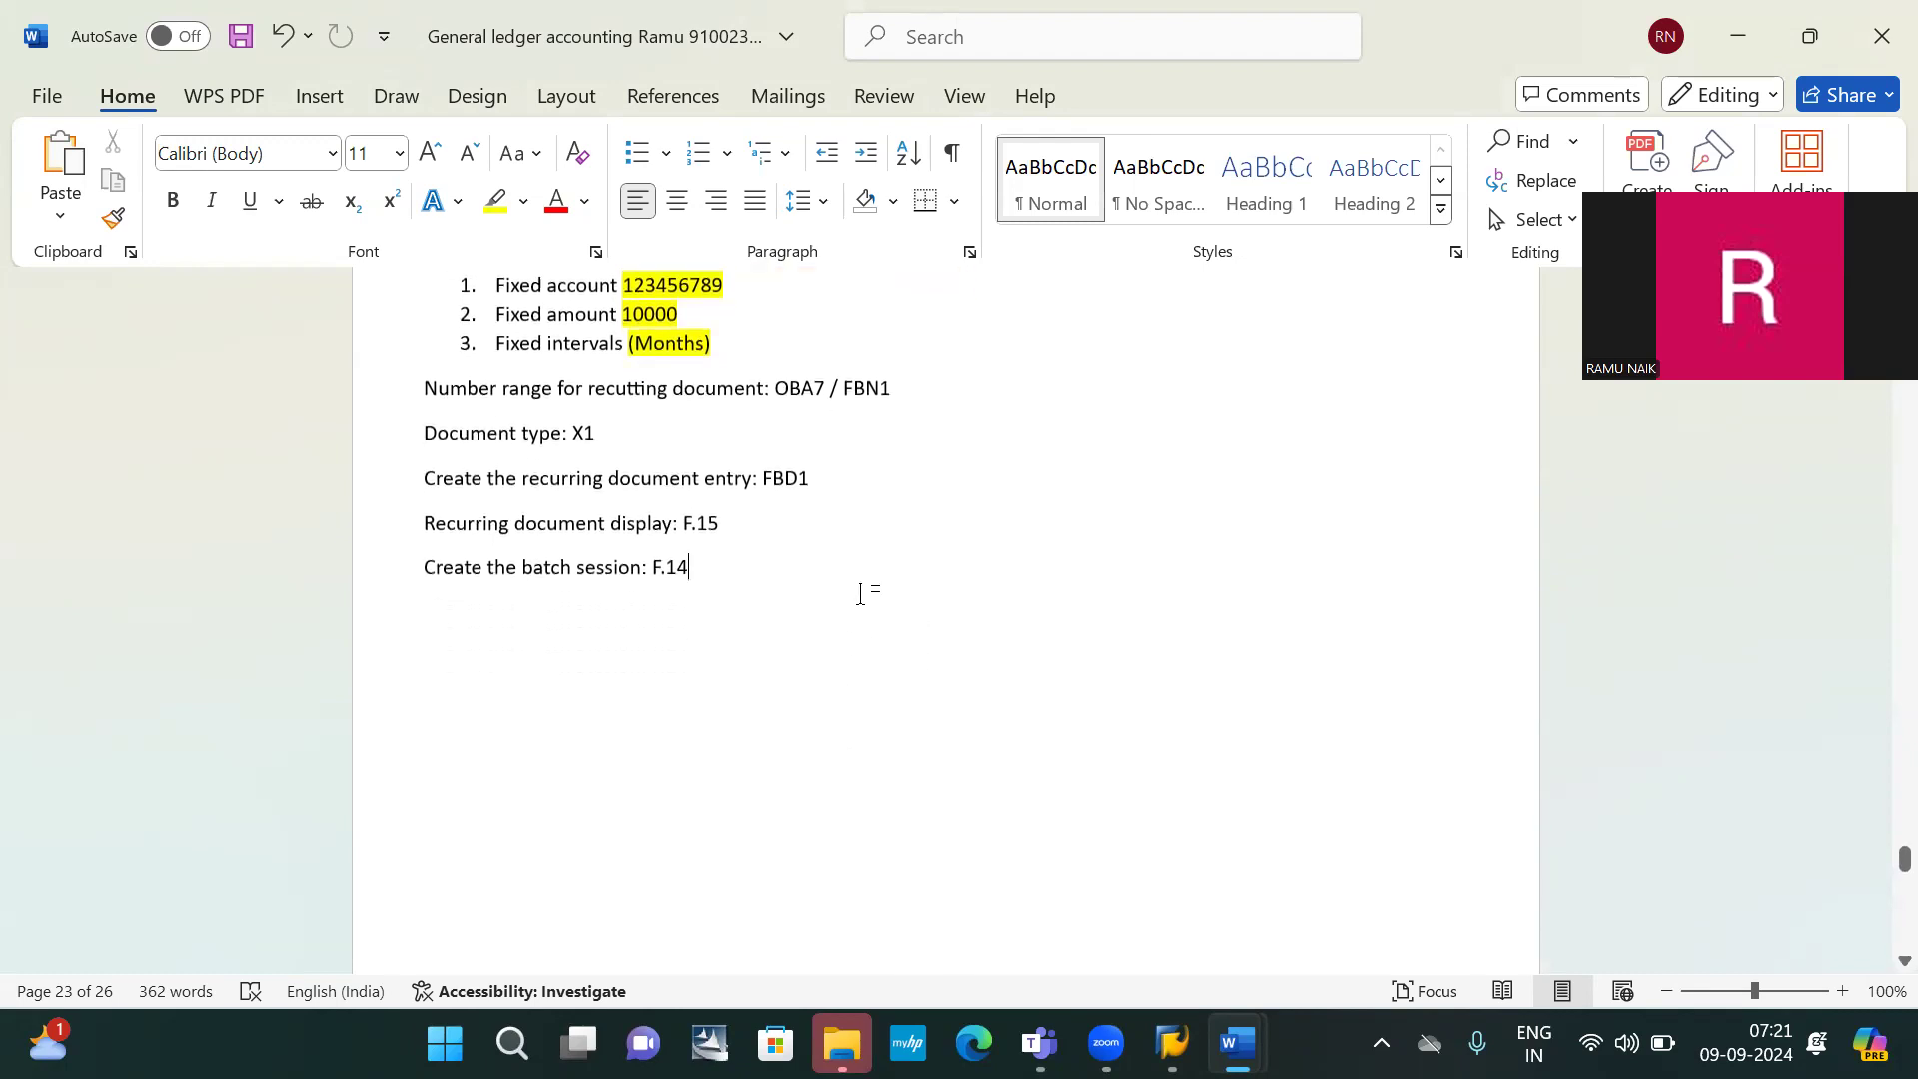
scroll(860, 594, down, 20)
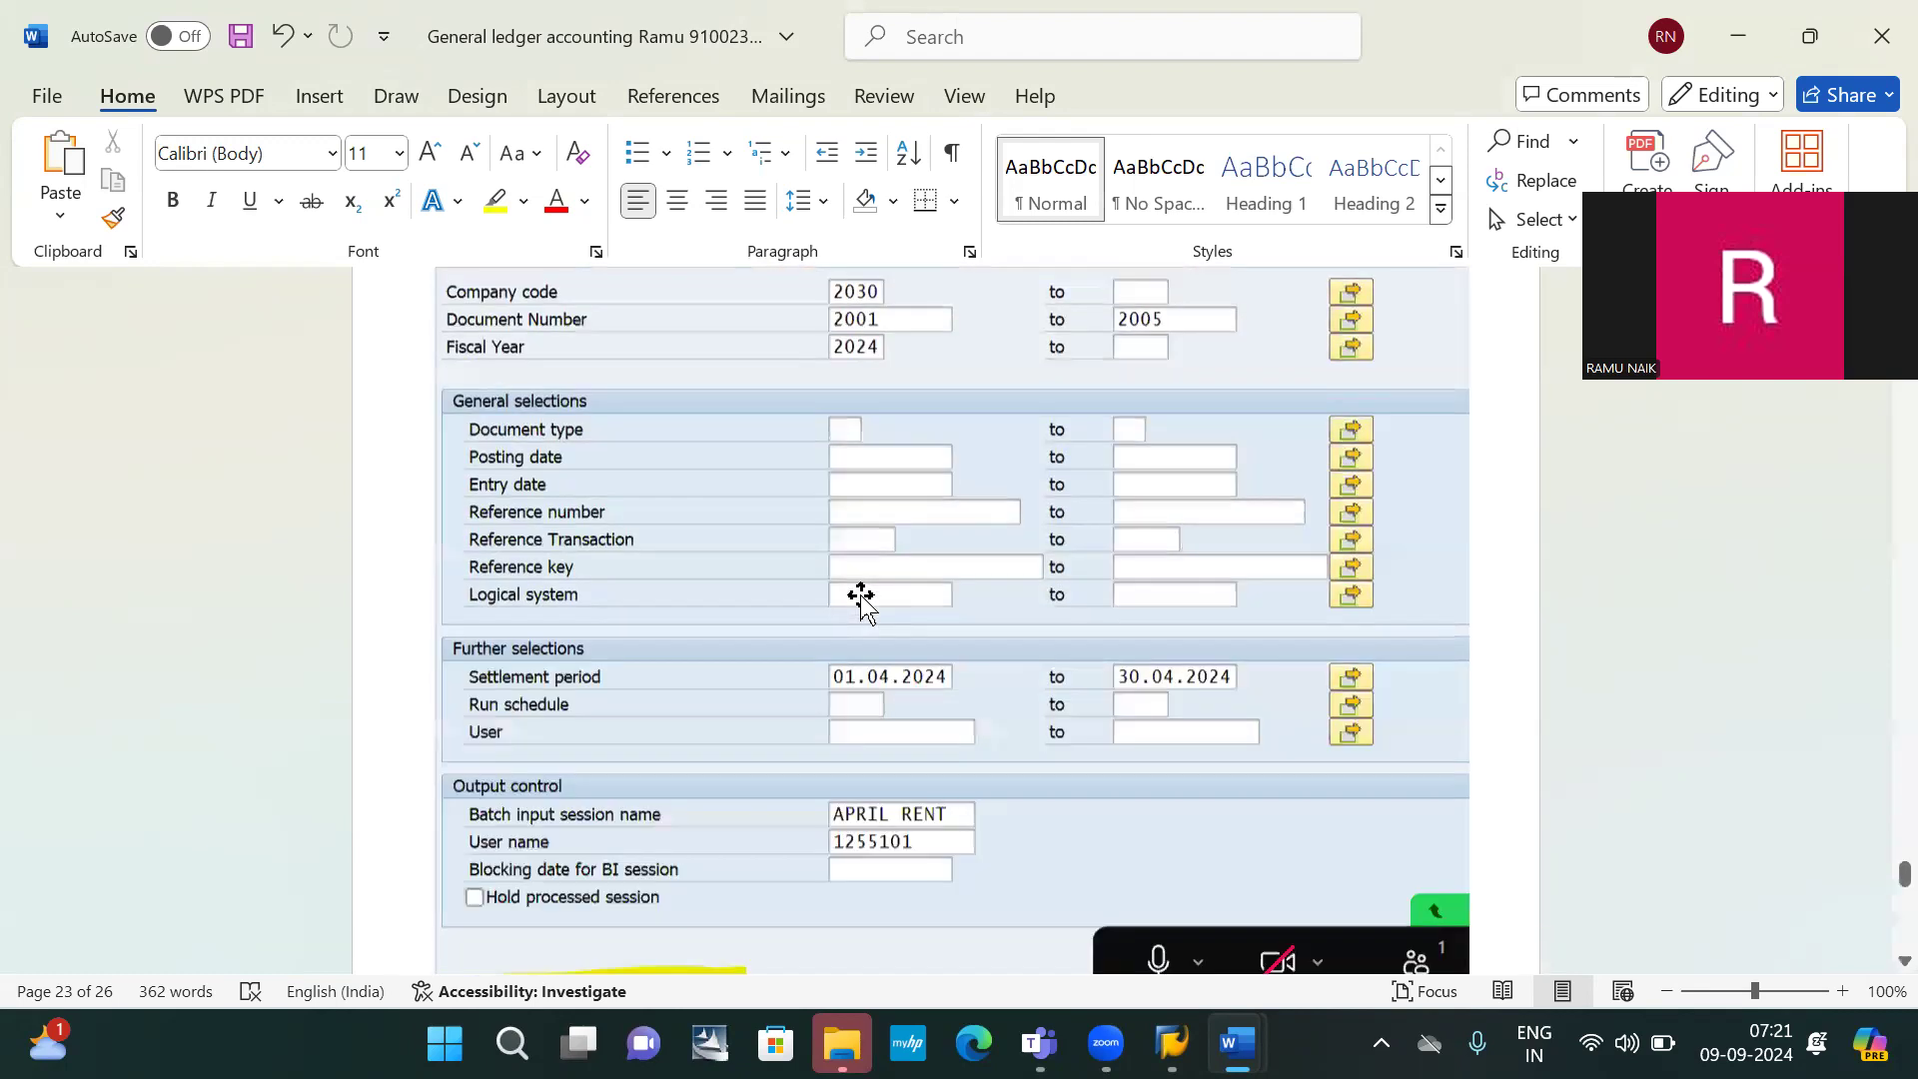
scroll(860, 594, down, 8)
scroll(860, 594, up, 7)
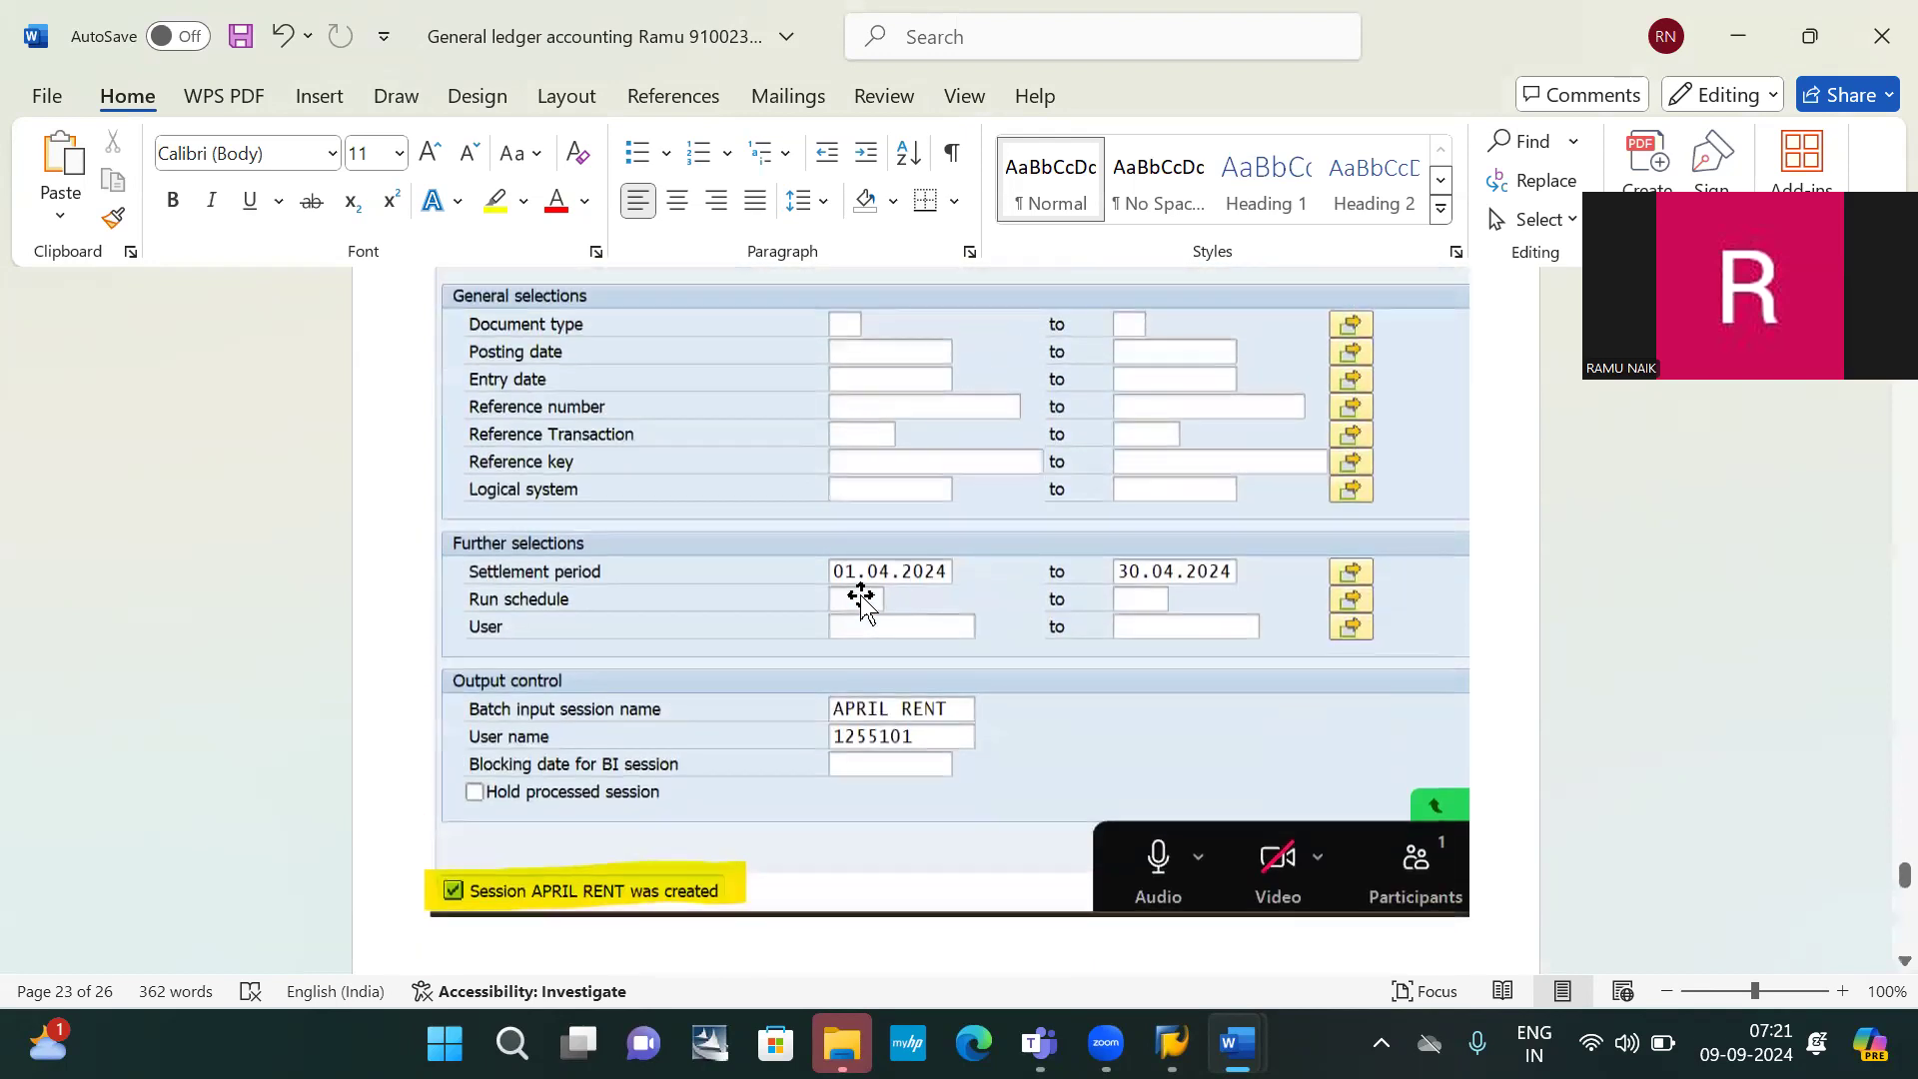
scroll(860, 594, down, 4)
scroll(860, 594, down, 4)
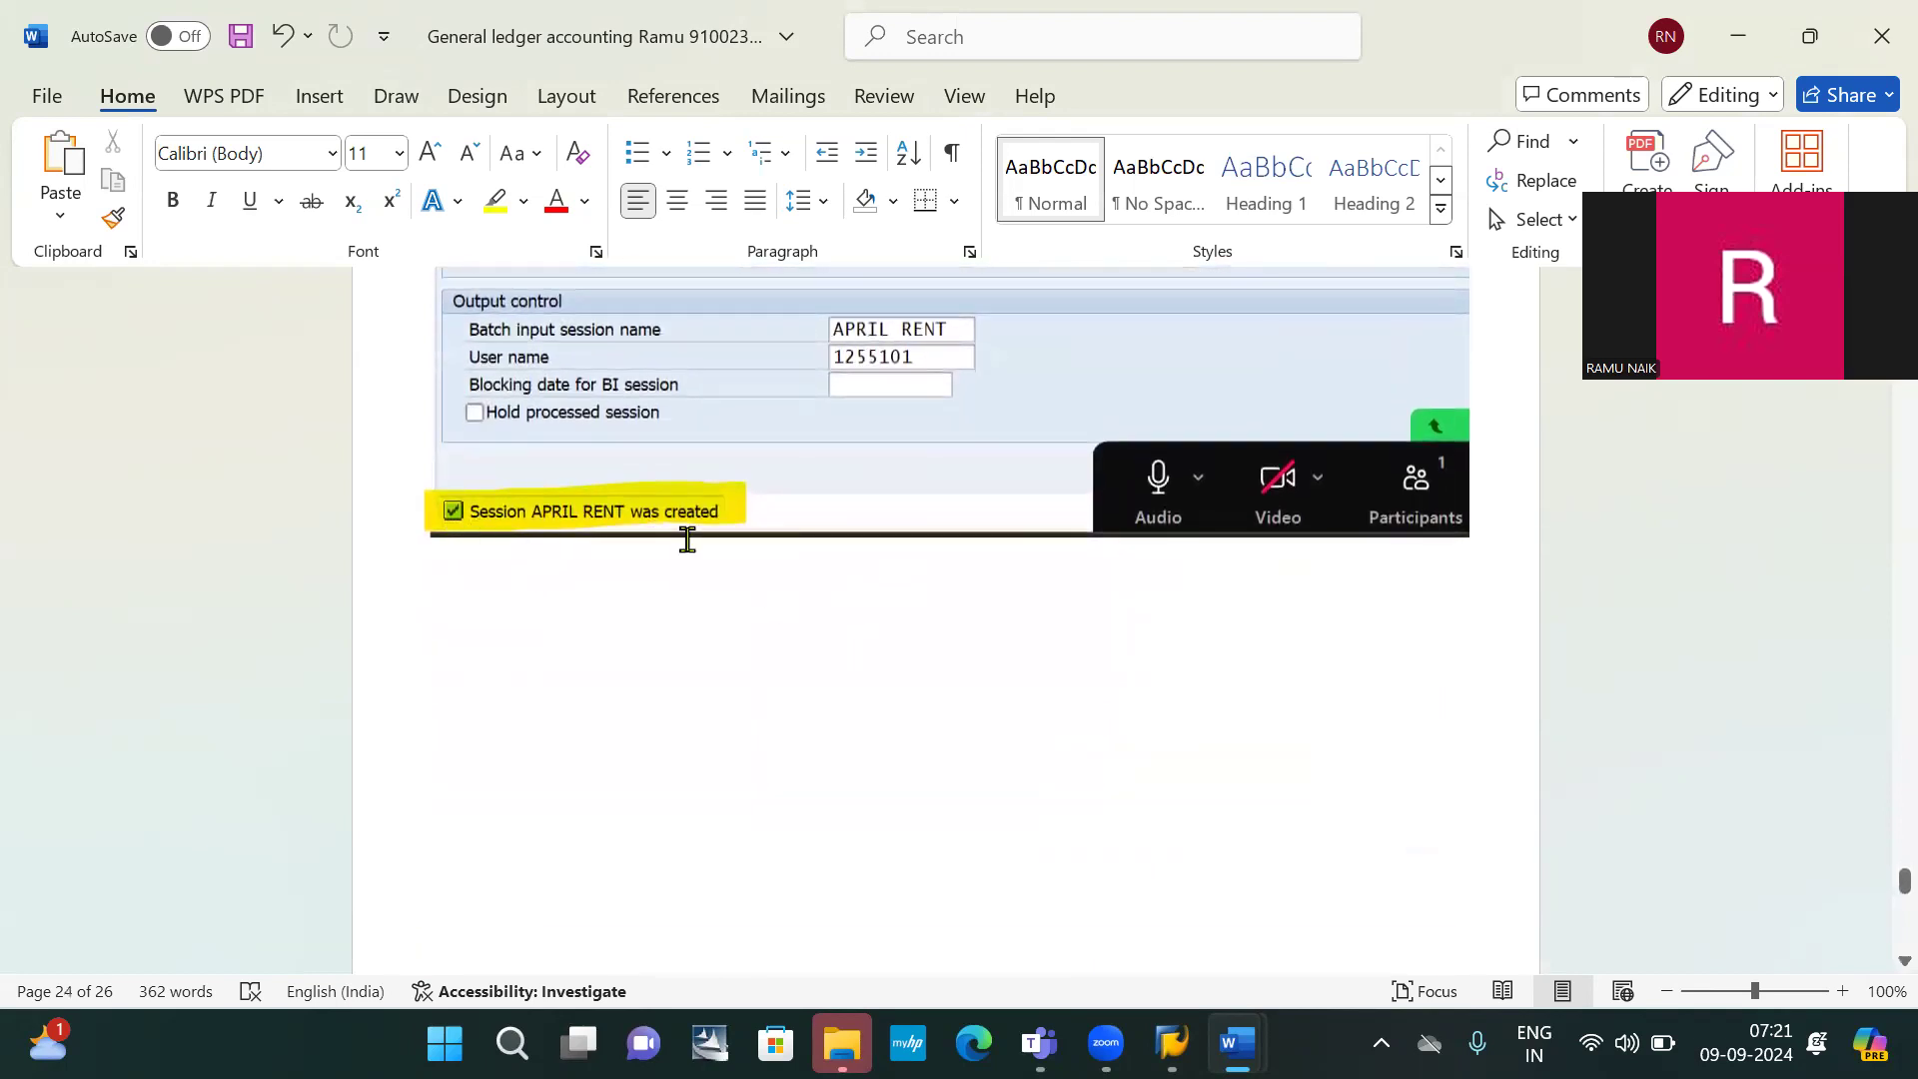
scroll(830, 615, down, 20)
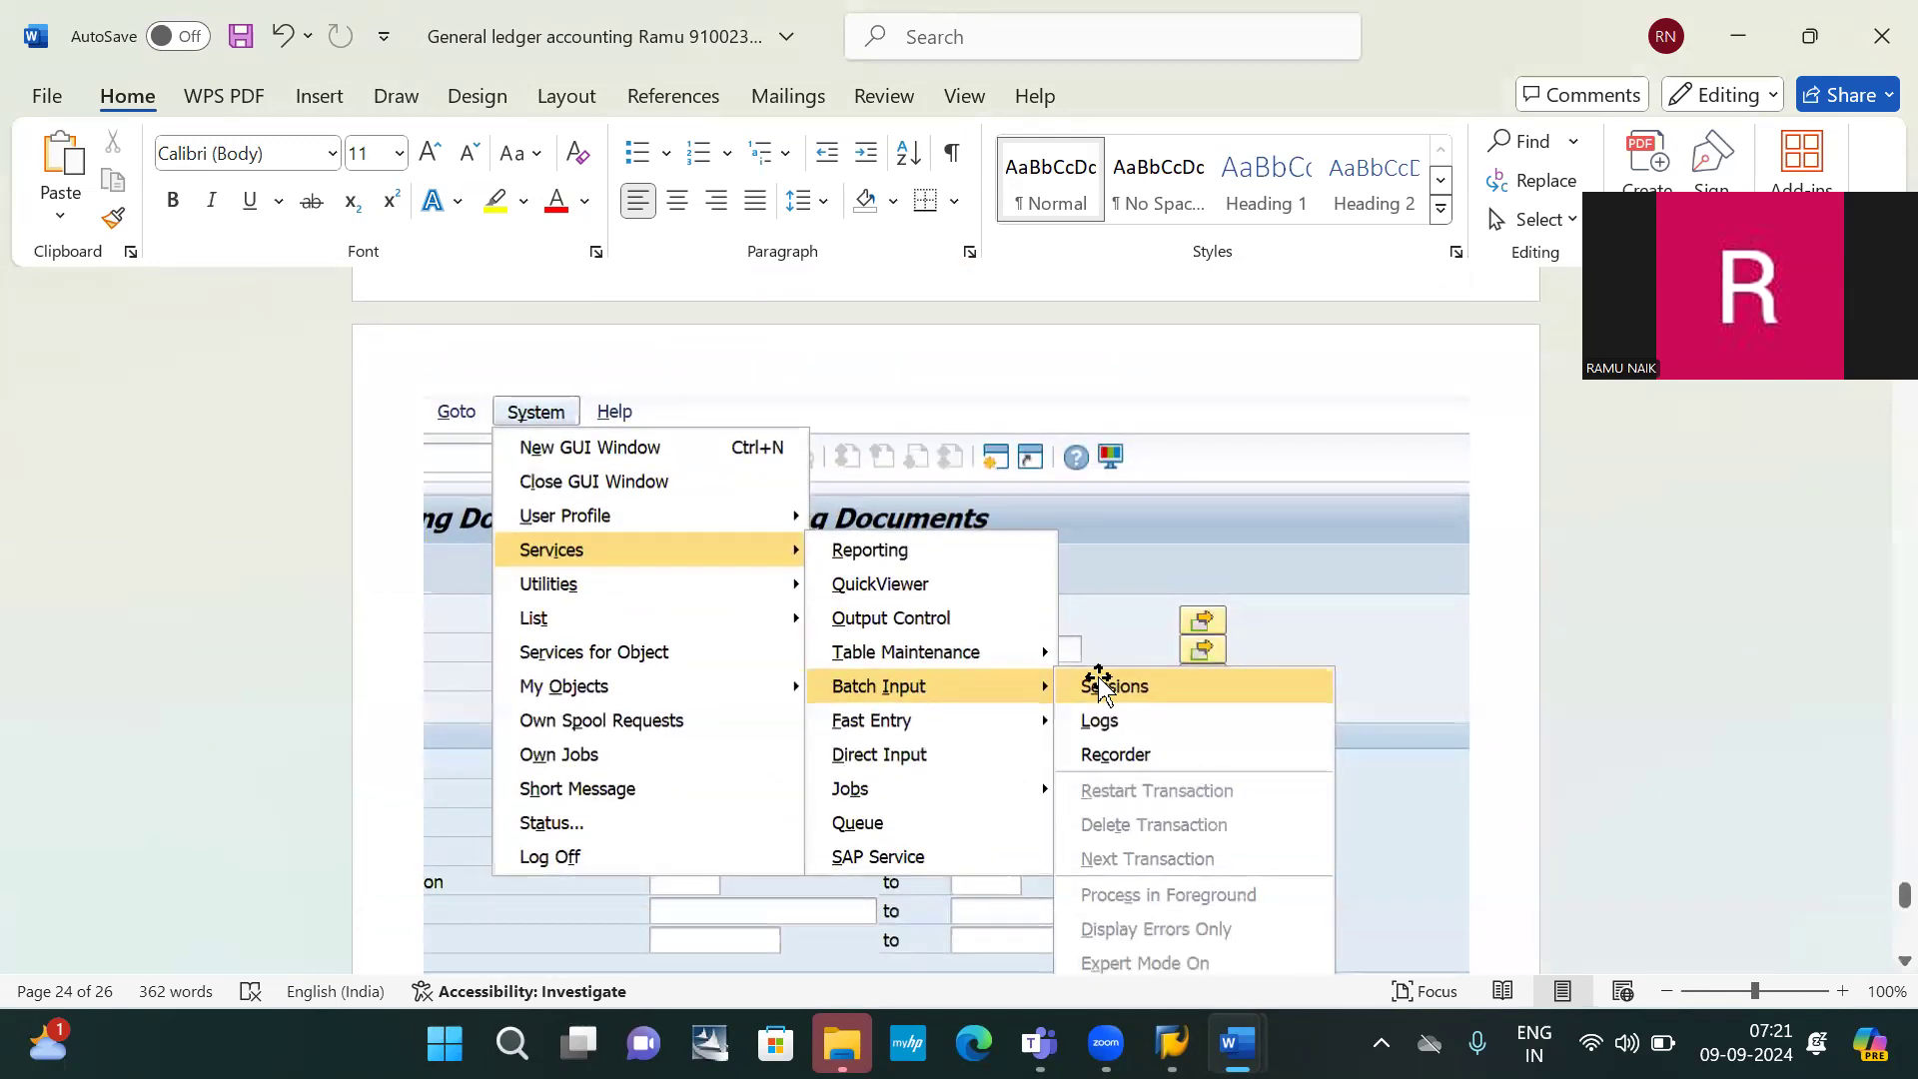
scroll(1098, 679, down, 2)
scroll(1098, 679, down, 20)
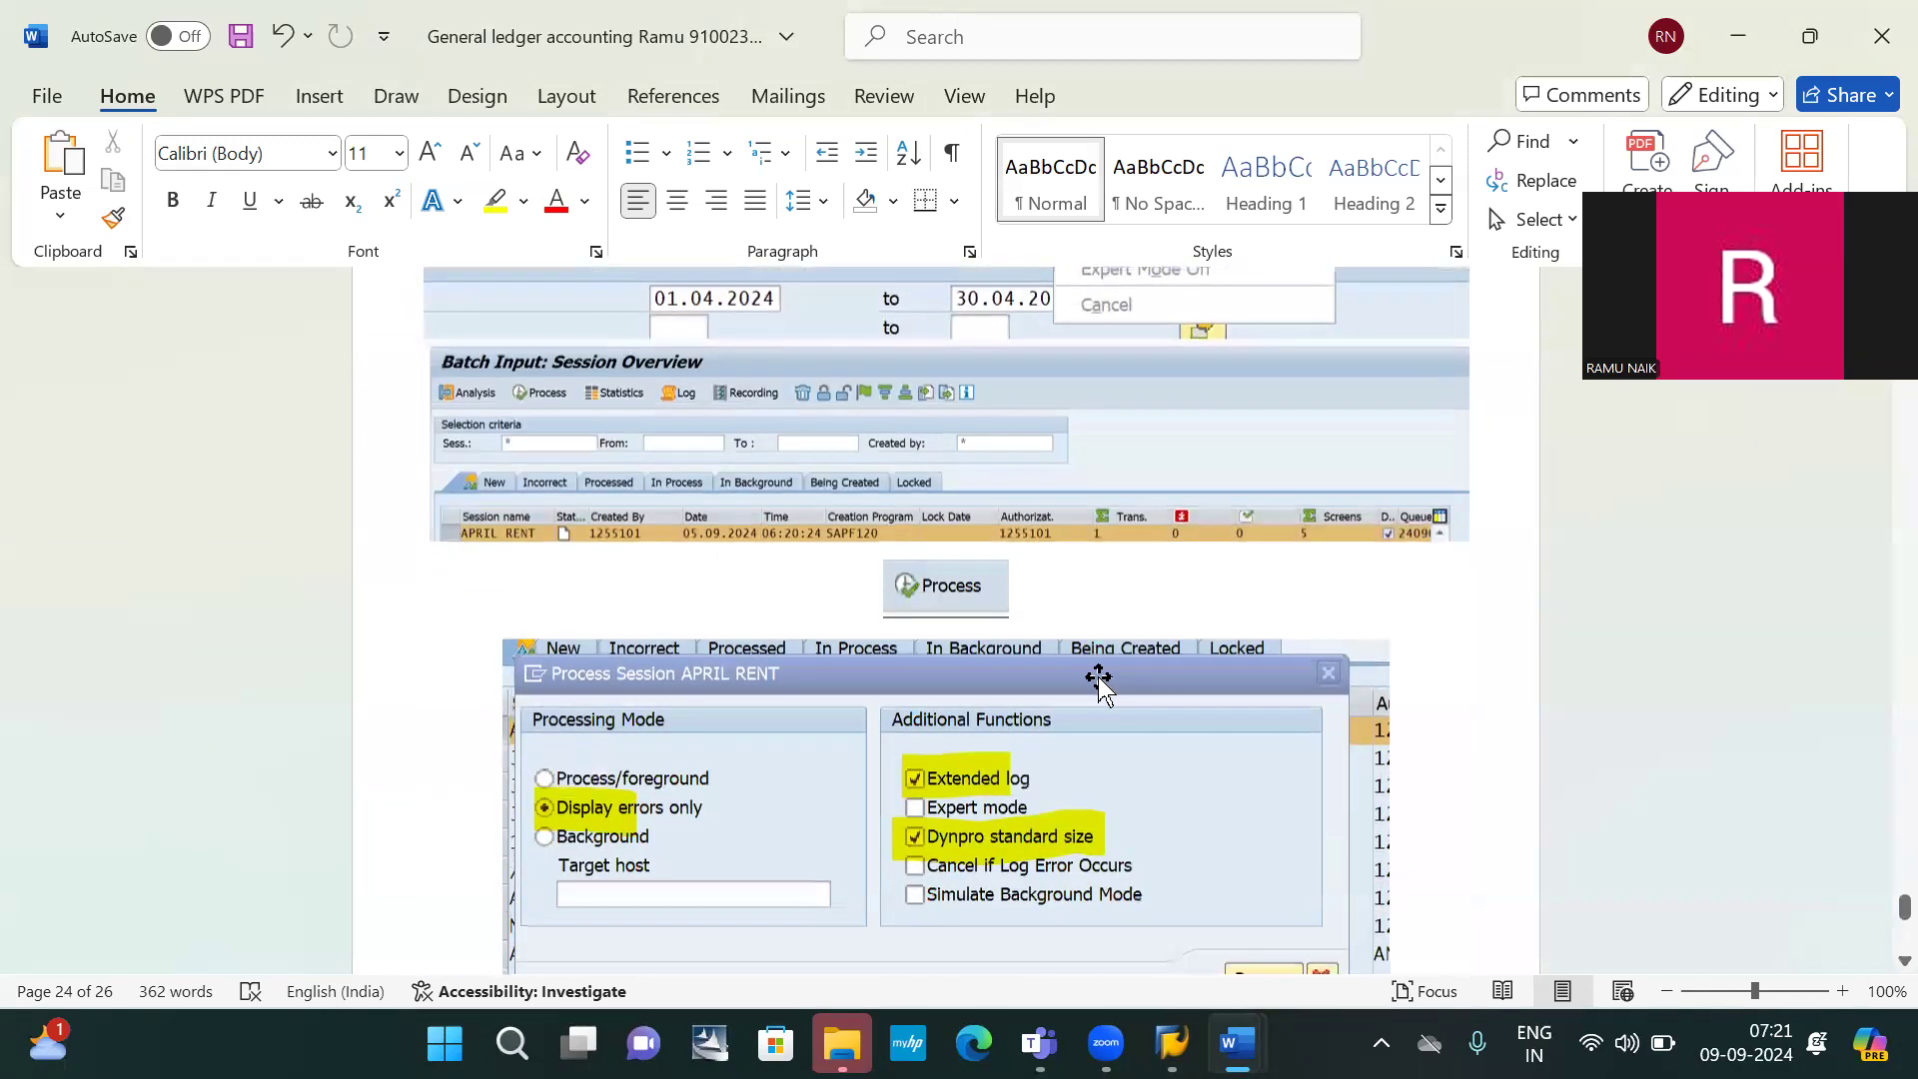
scroll(1098, 679, down, 20)
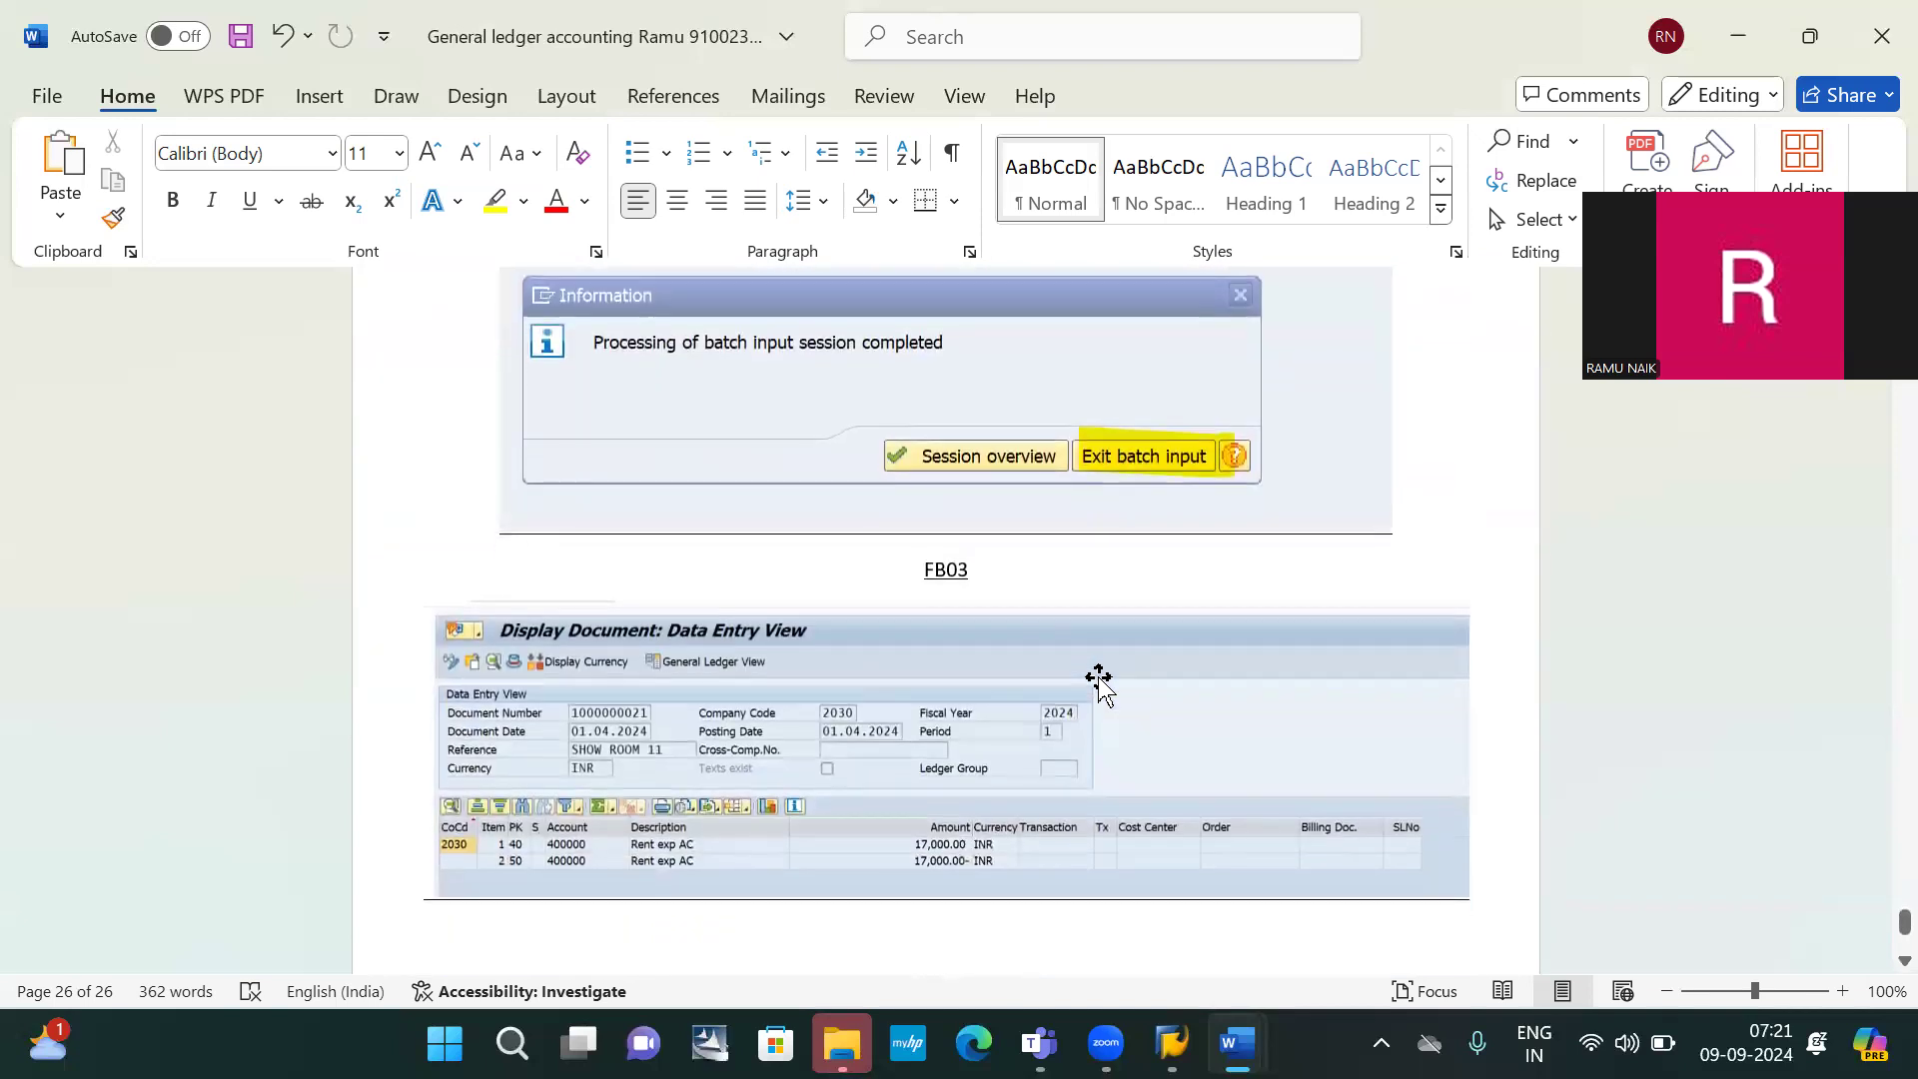
scroll(908, 753, down, 1)
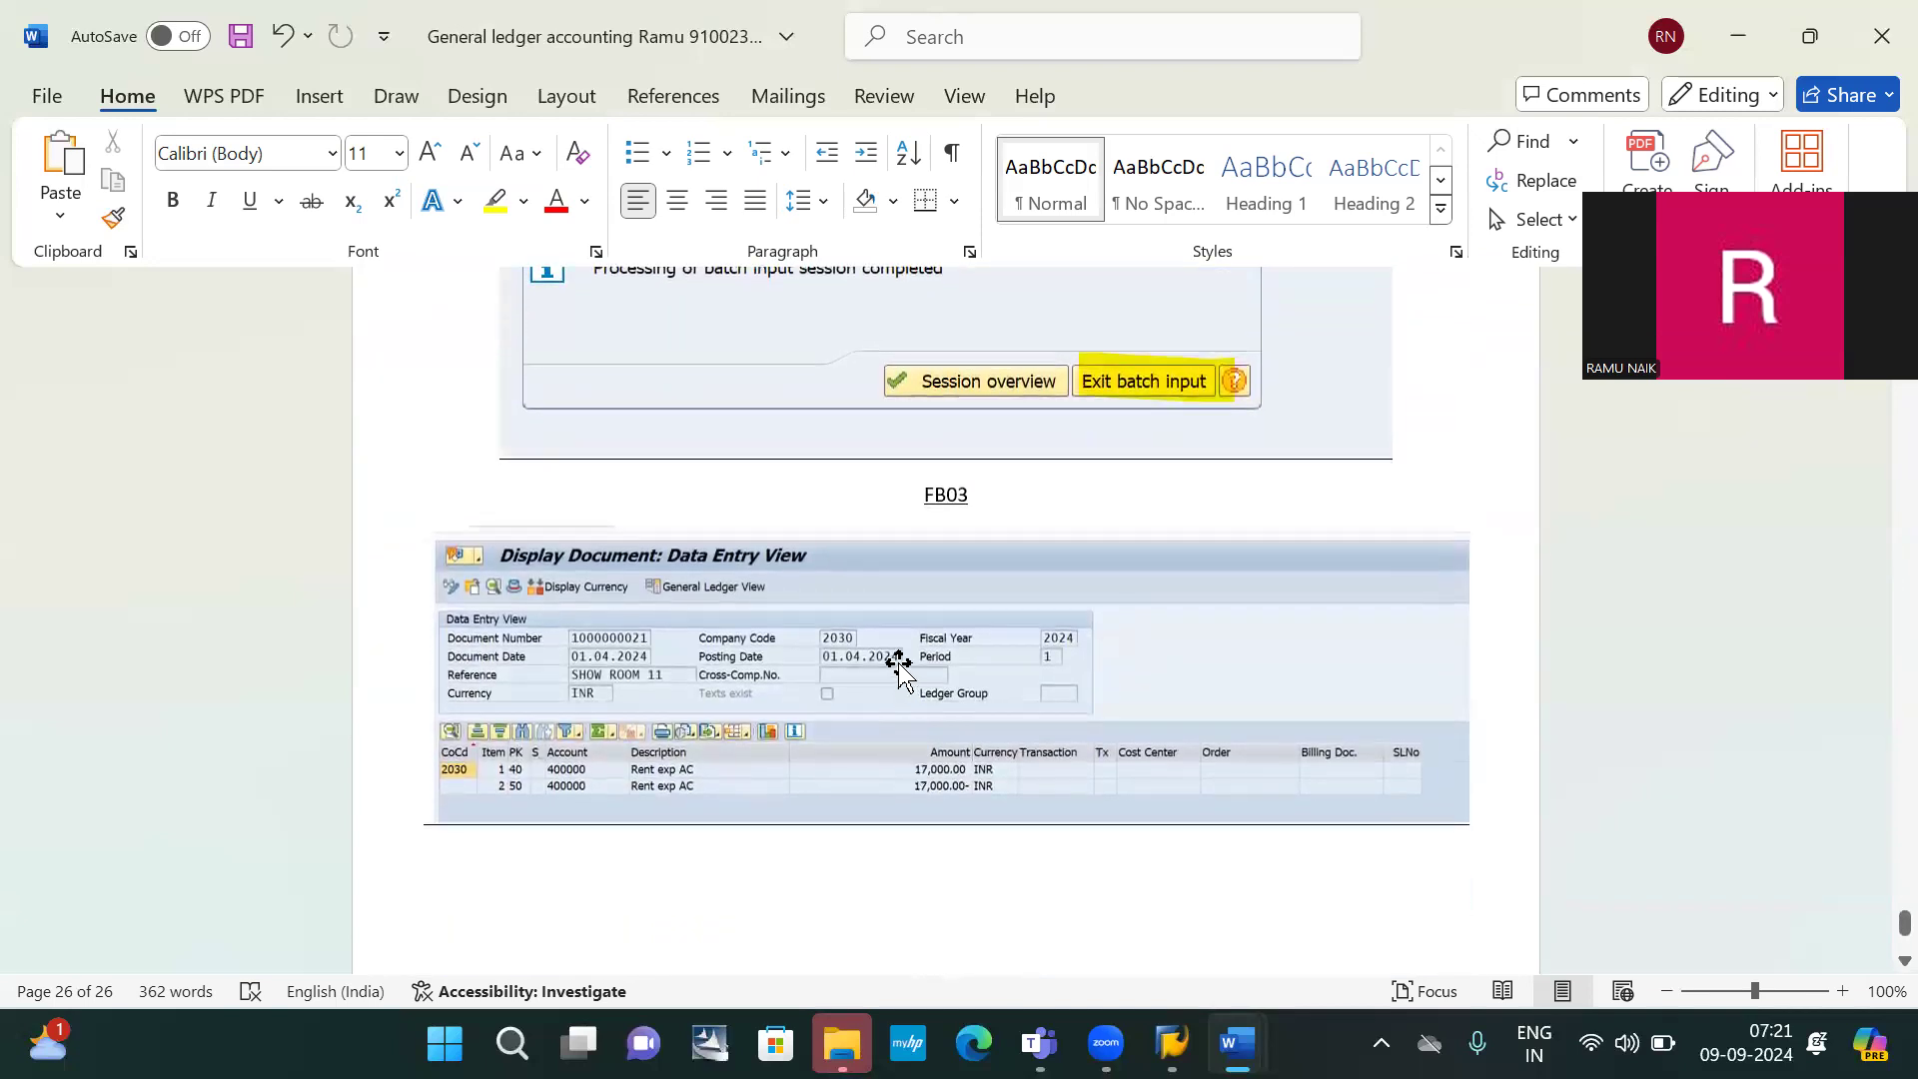
scroll(938, 800, down, 2)
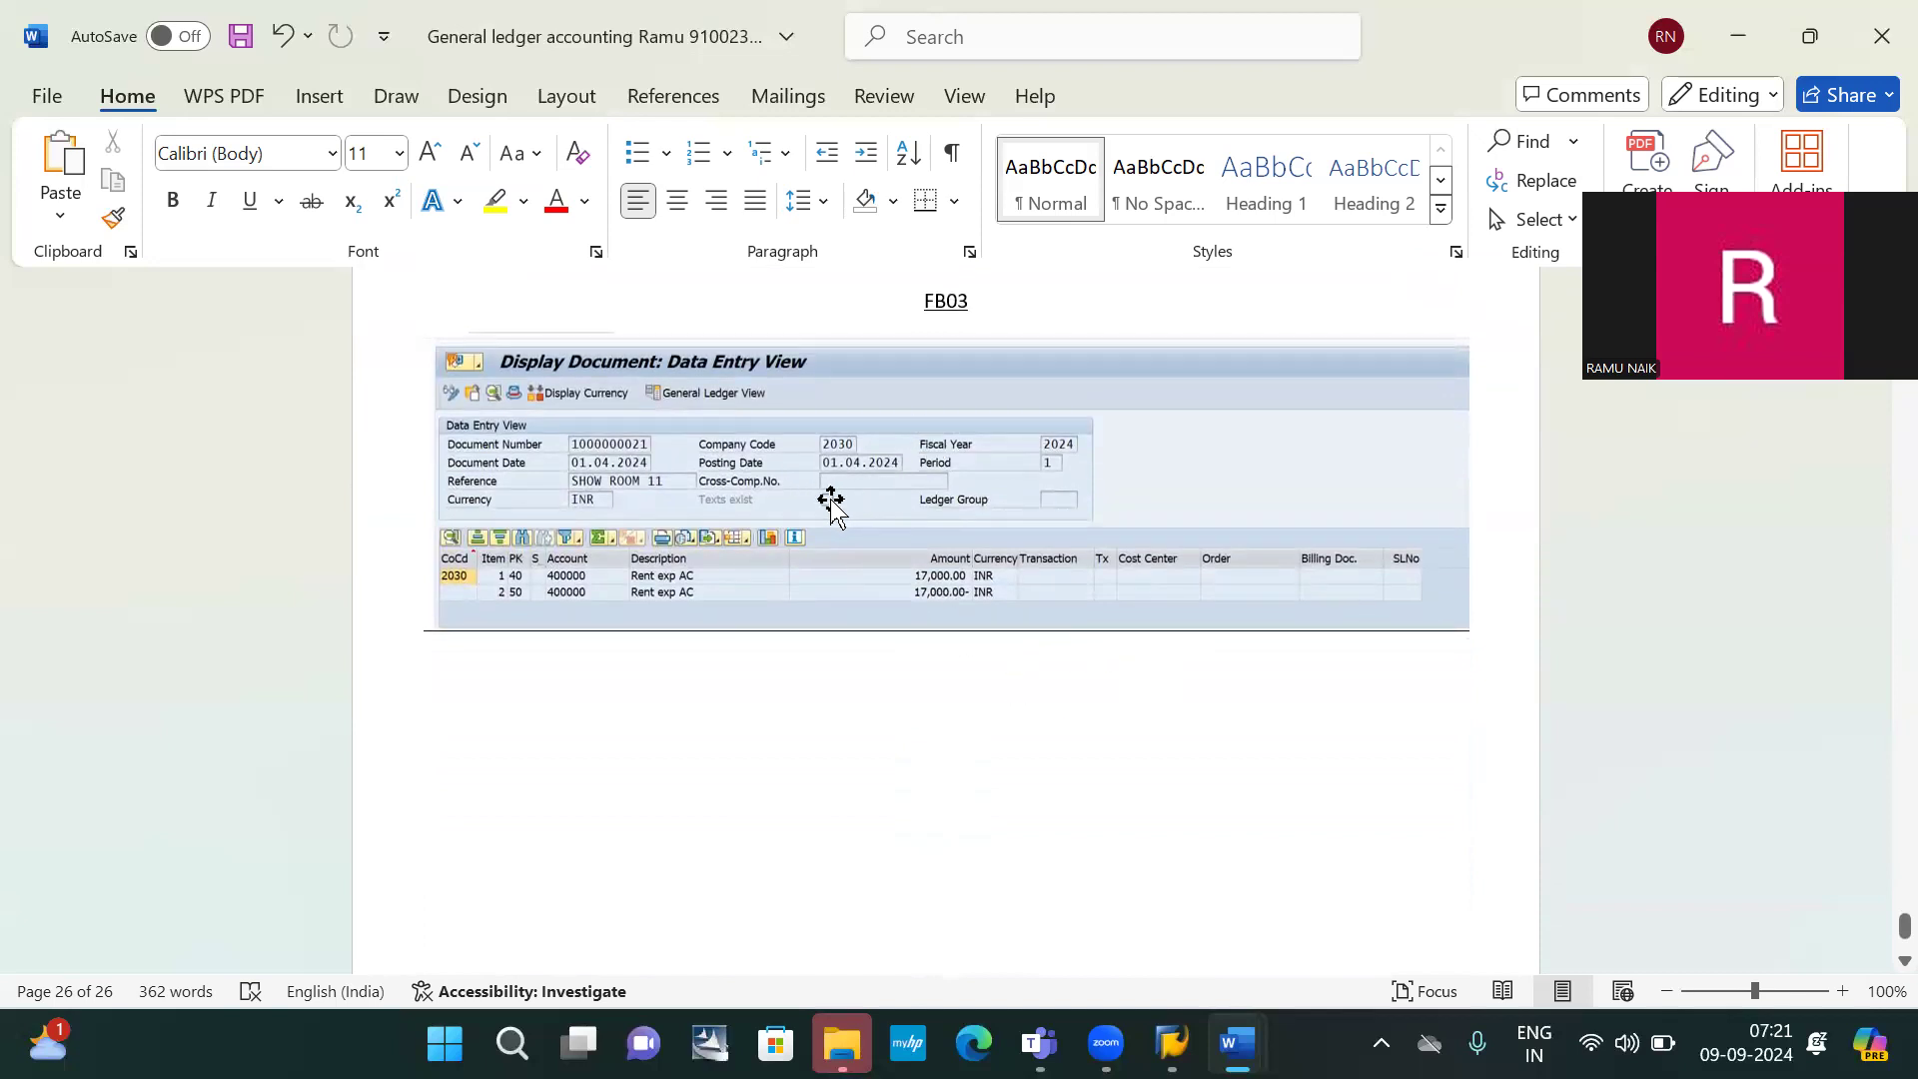
scroll(1013, 522, down, 5)
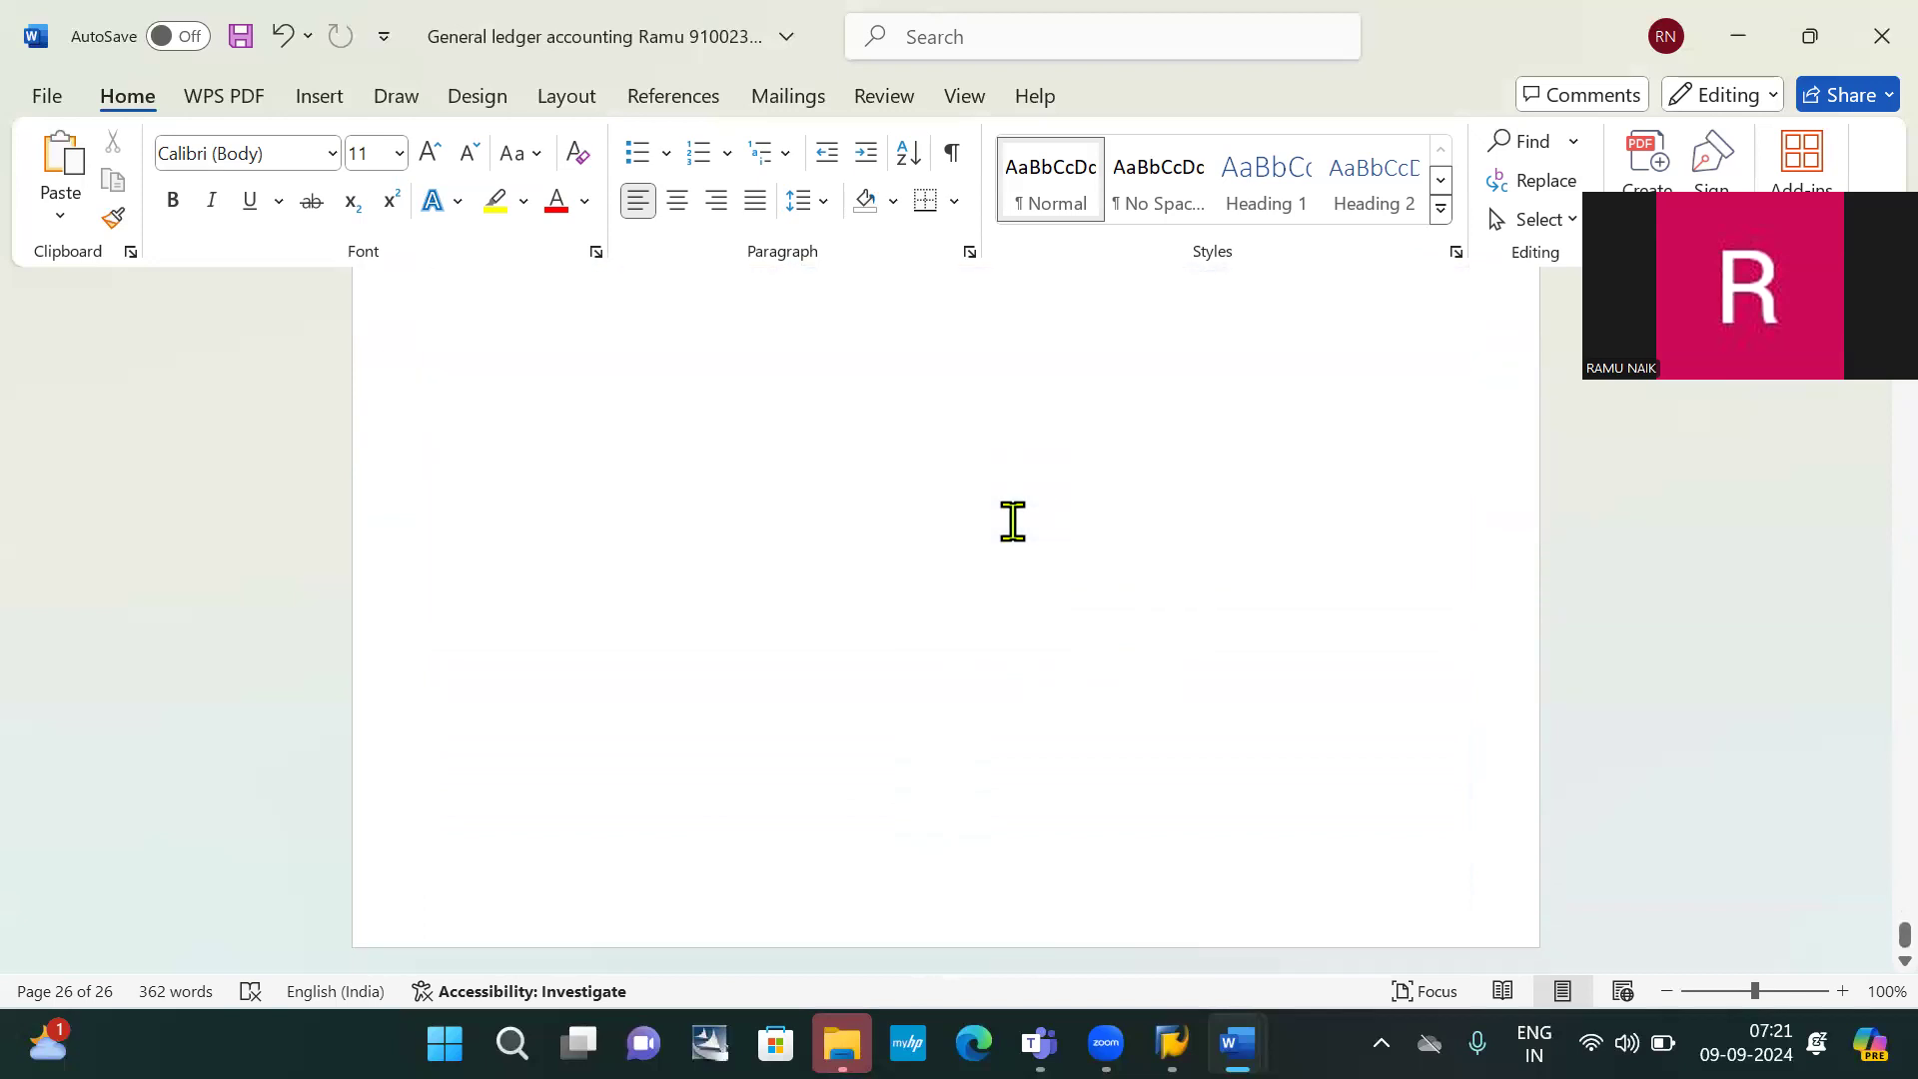
scroll(1013, 522, up, 6)
scroll(1013, 522, down, 4)
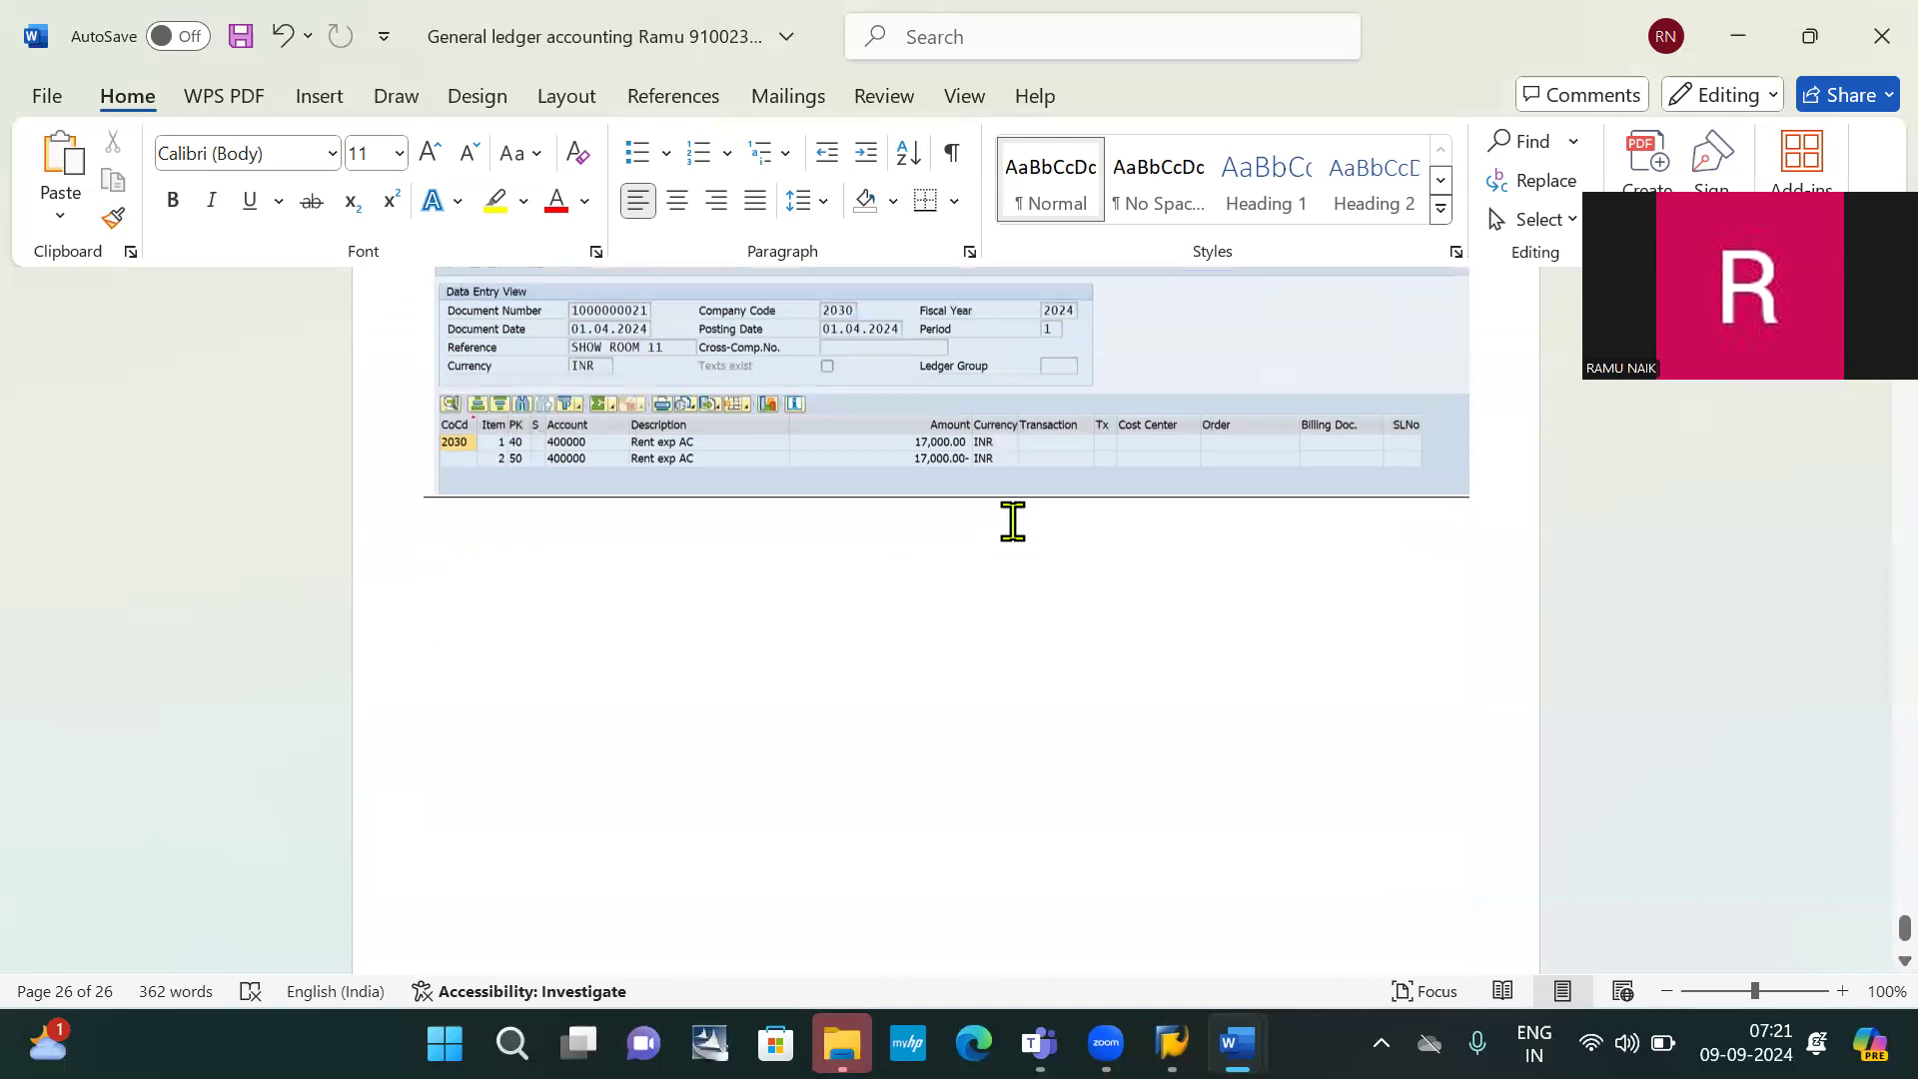
scroll(886, 535, up, 6)
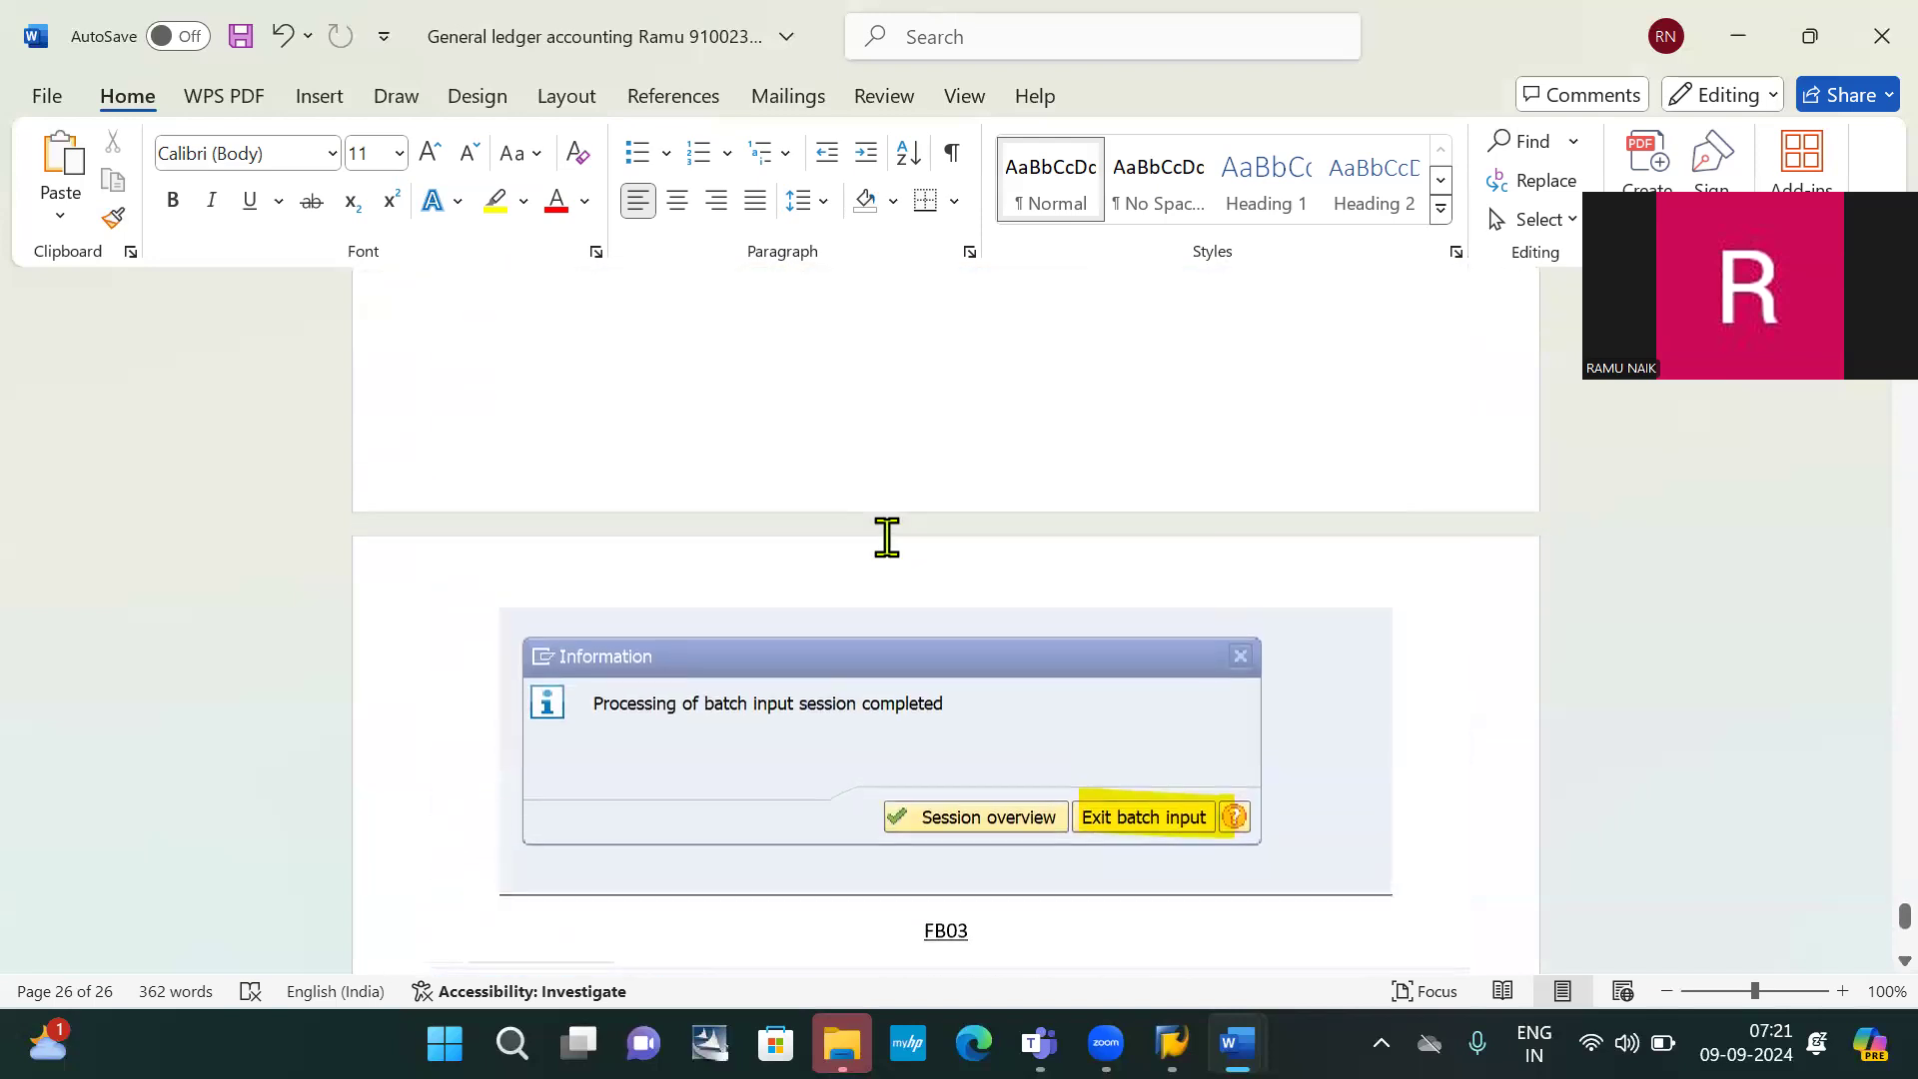
scroll(886, 536, up, 6)
scroll(885, 536, up, 12)
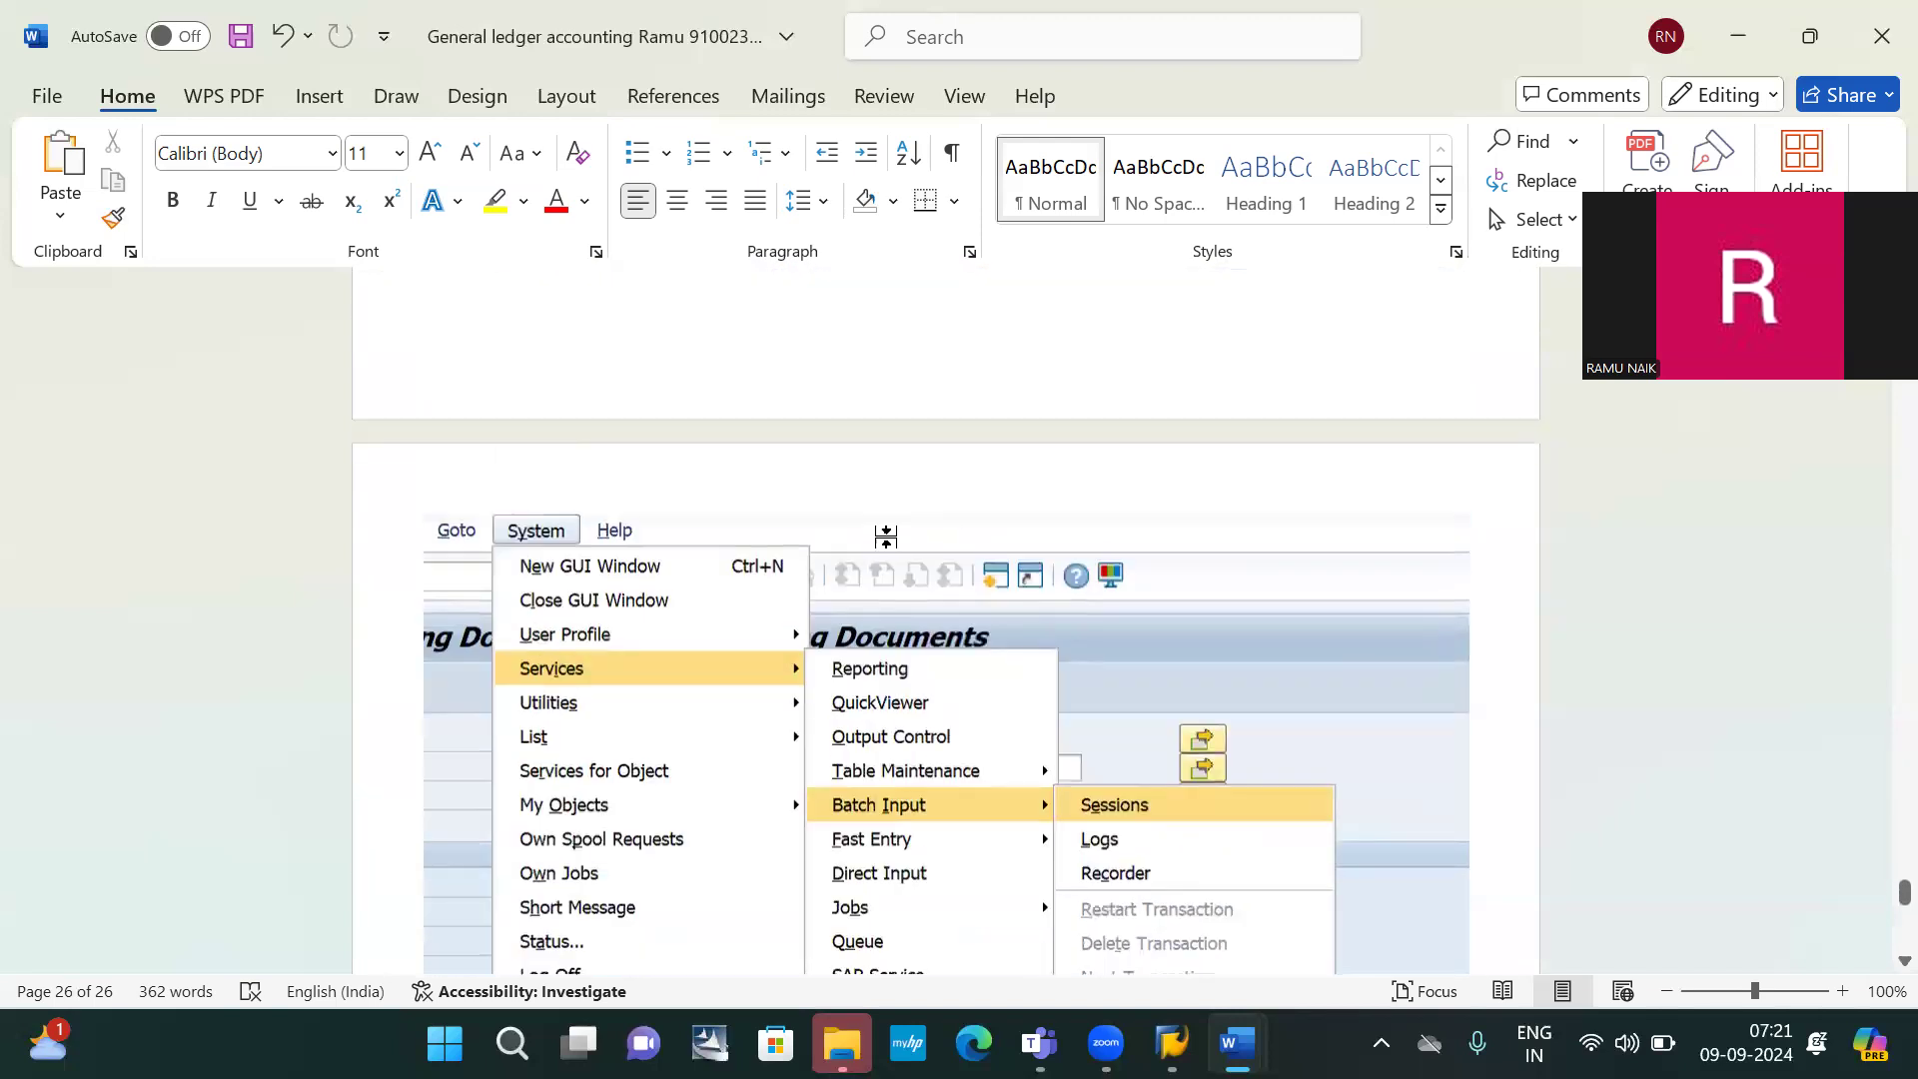
scroll(886, 536, down, 10)
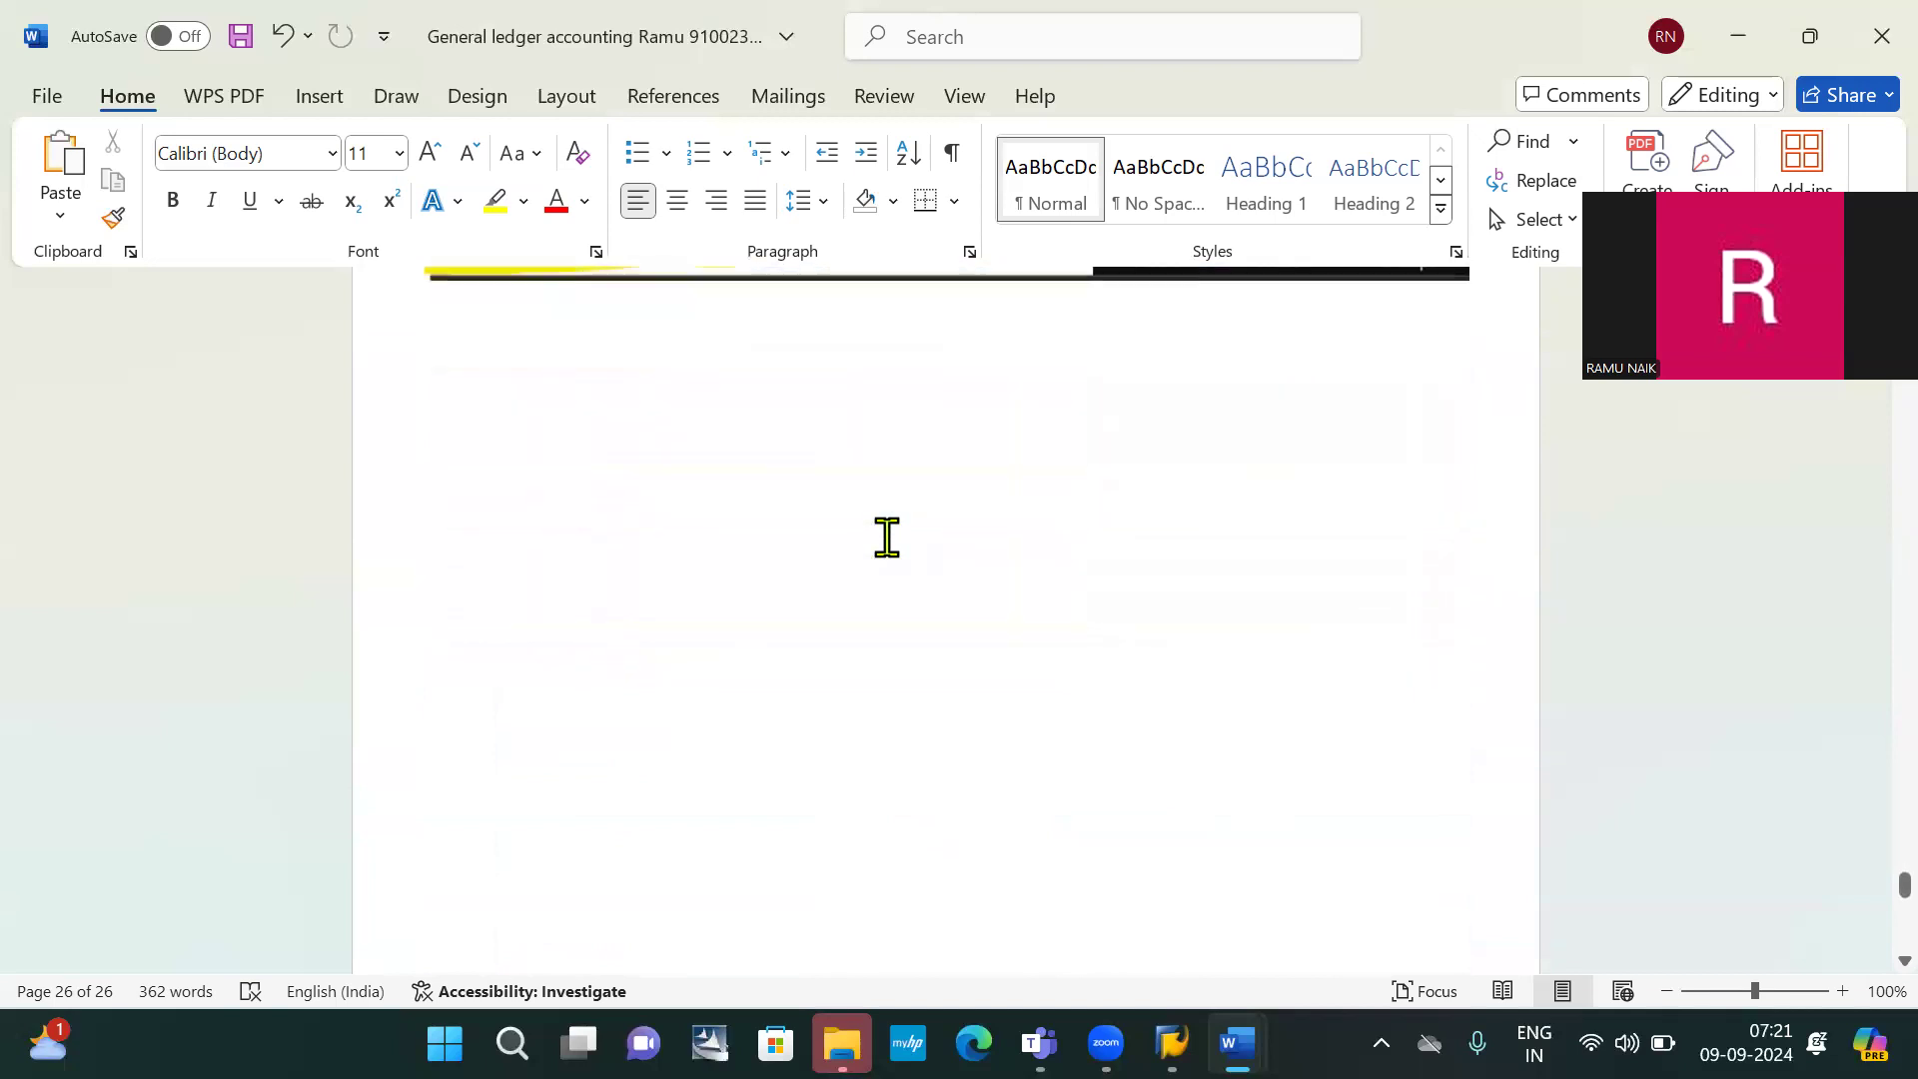
scroll(885, 536, down, 3)
click(885, 536)
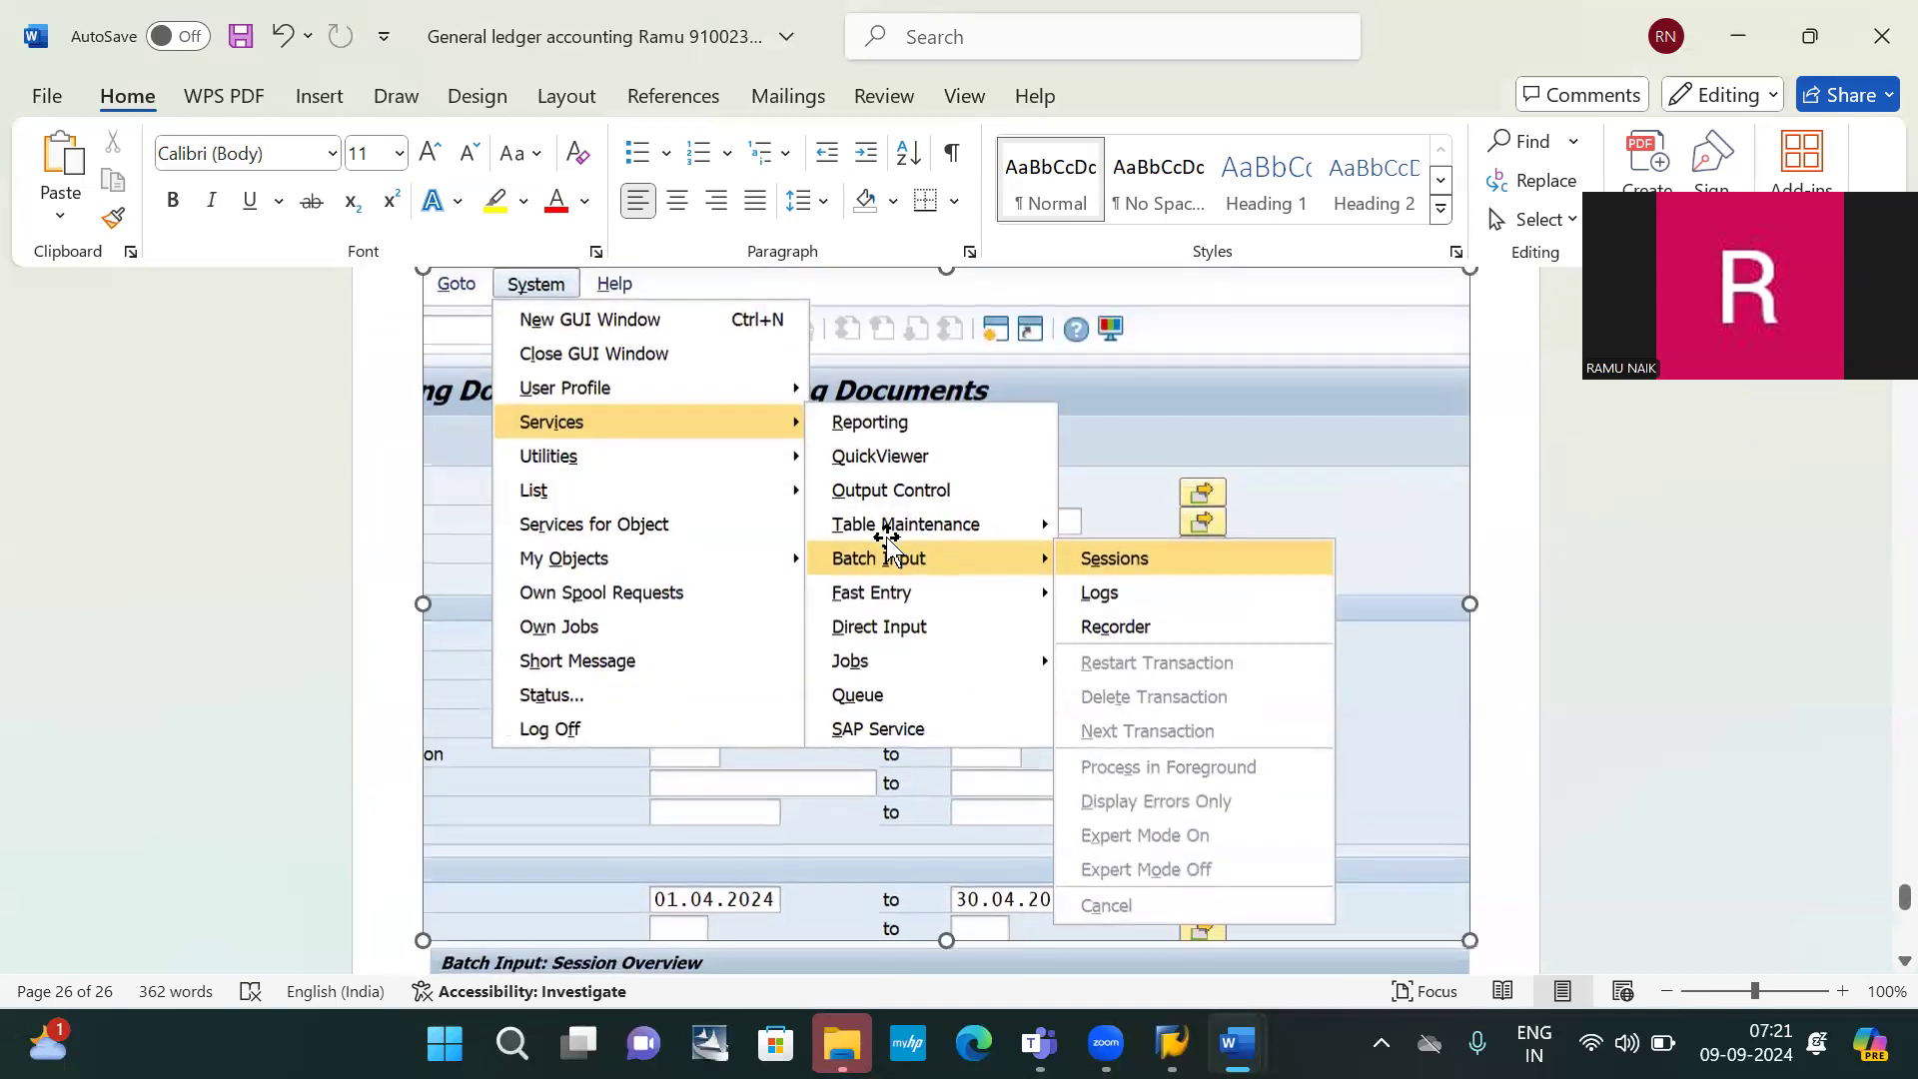
drag(944, 272, 948, 374)
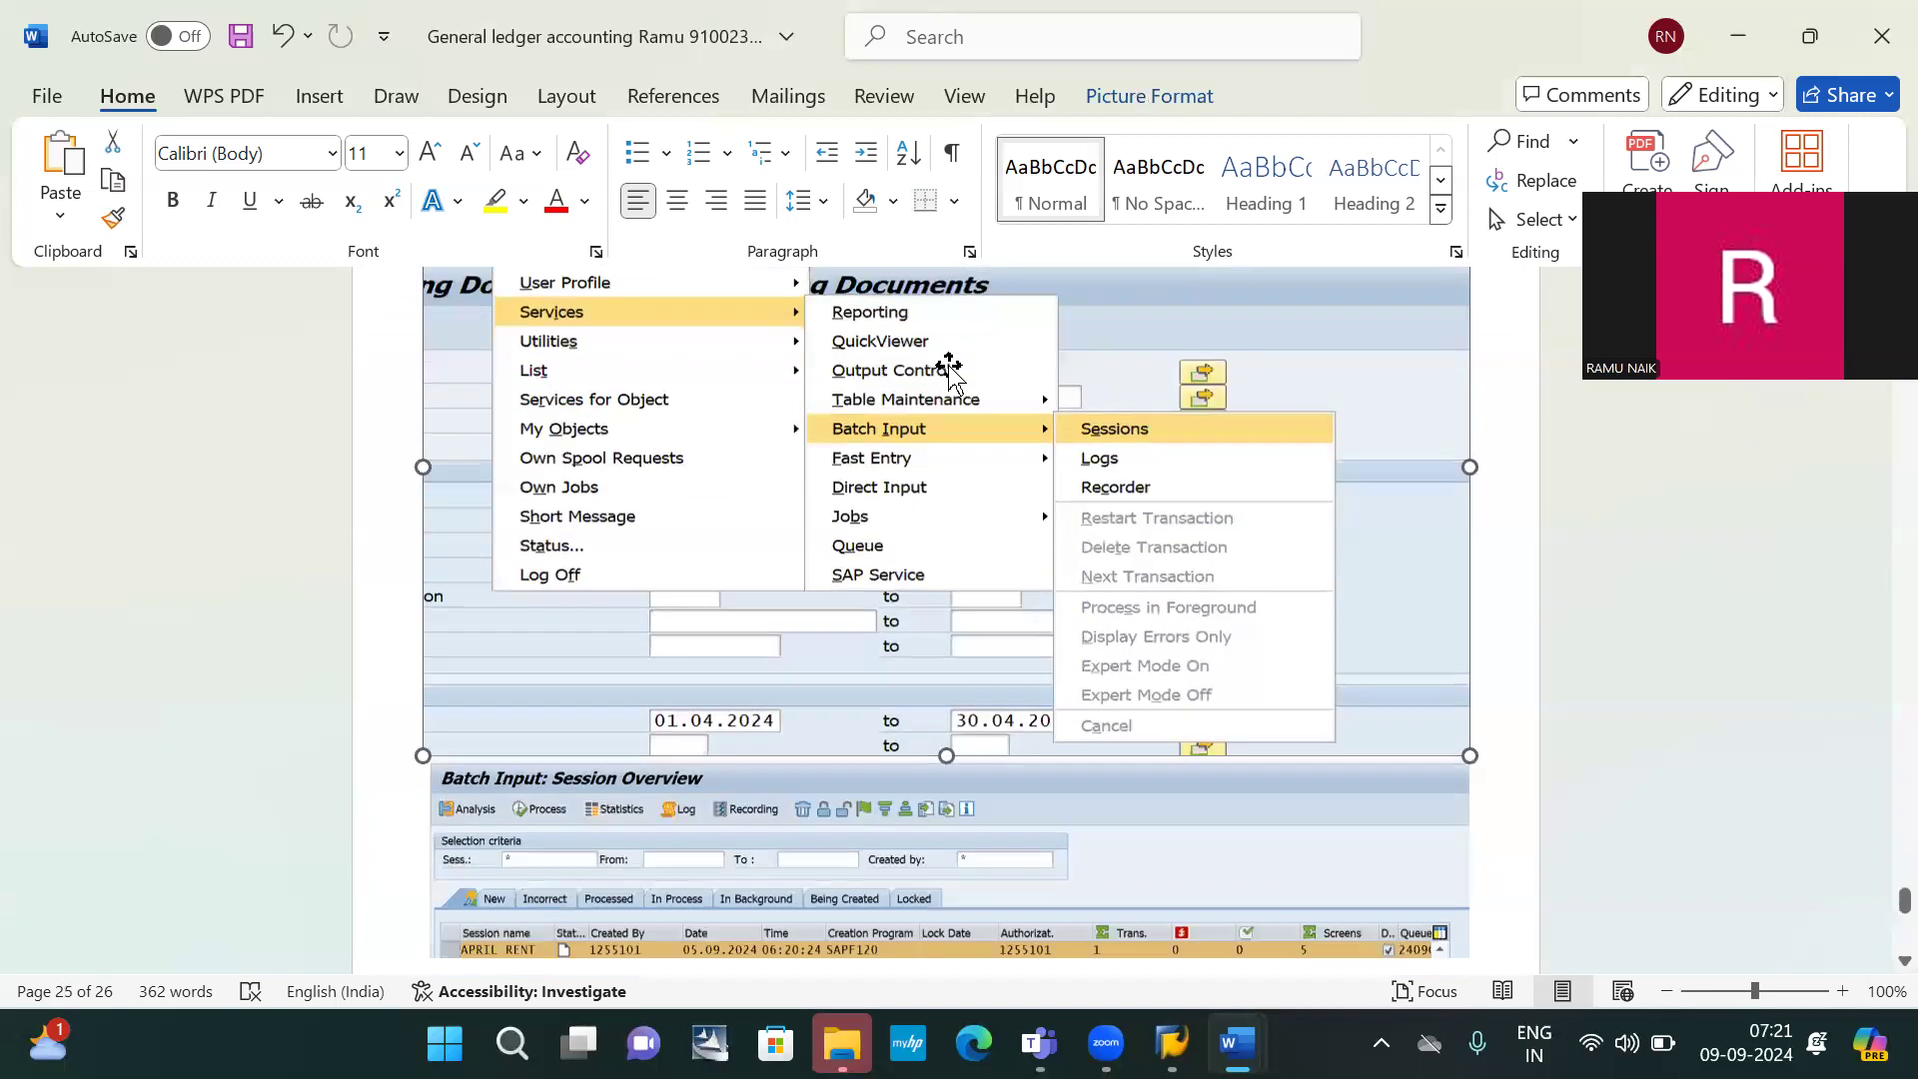
scroll(949, 375, down, 5)
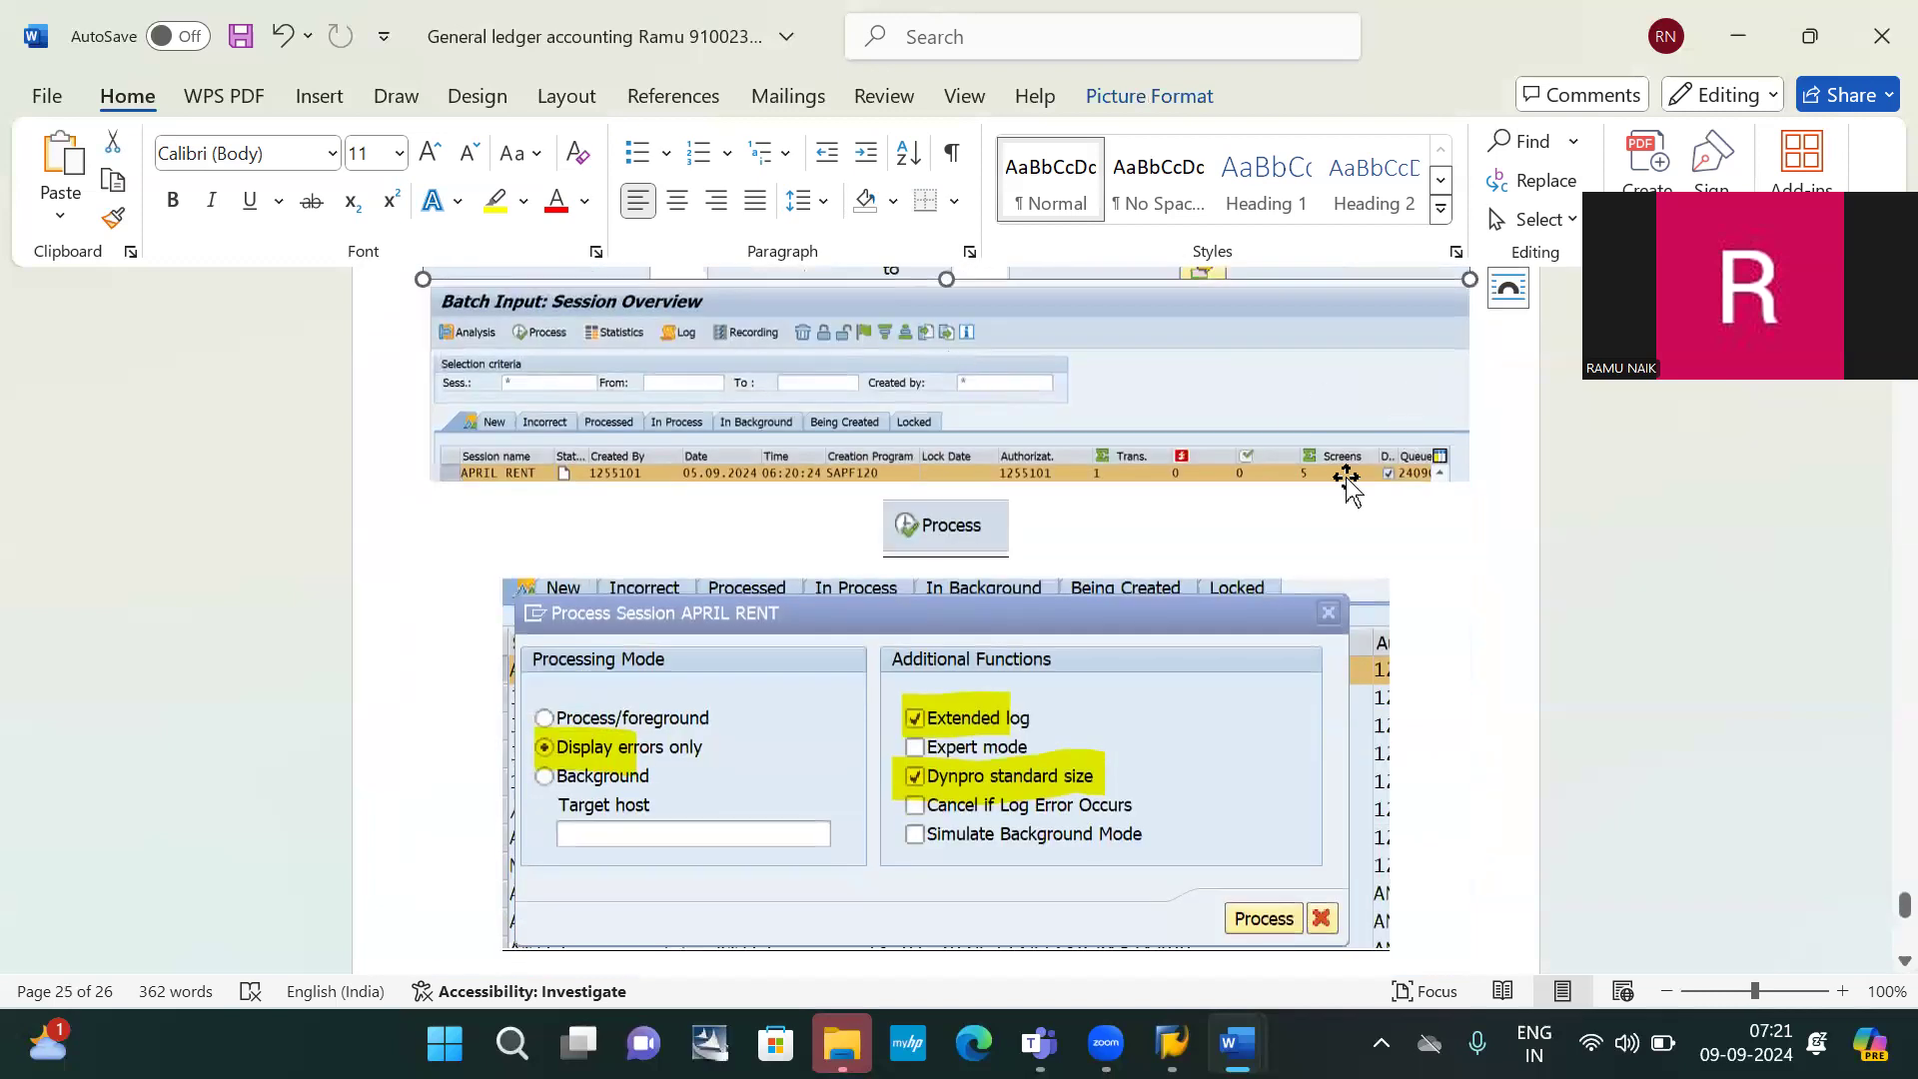
scroll(1346, 482, down, 5)
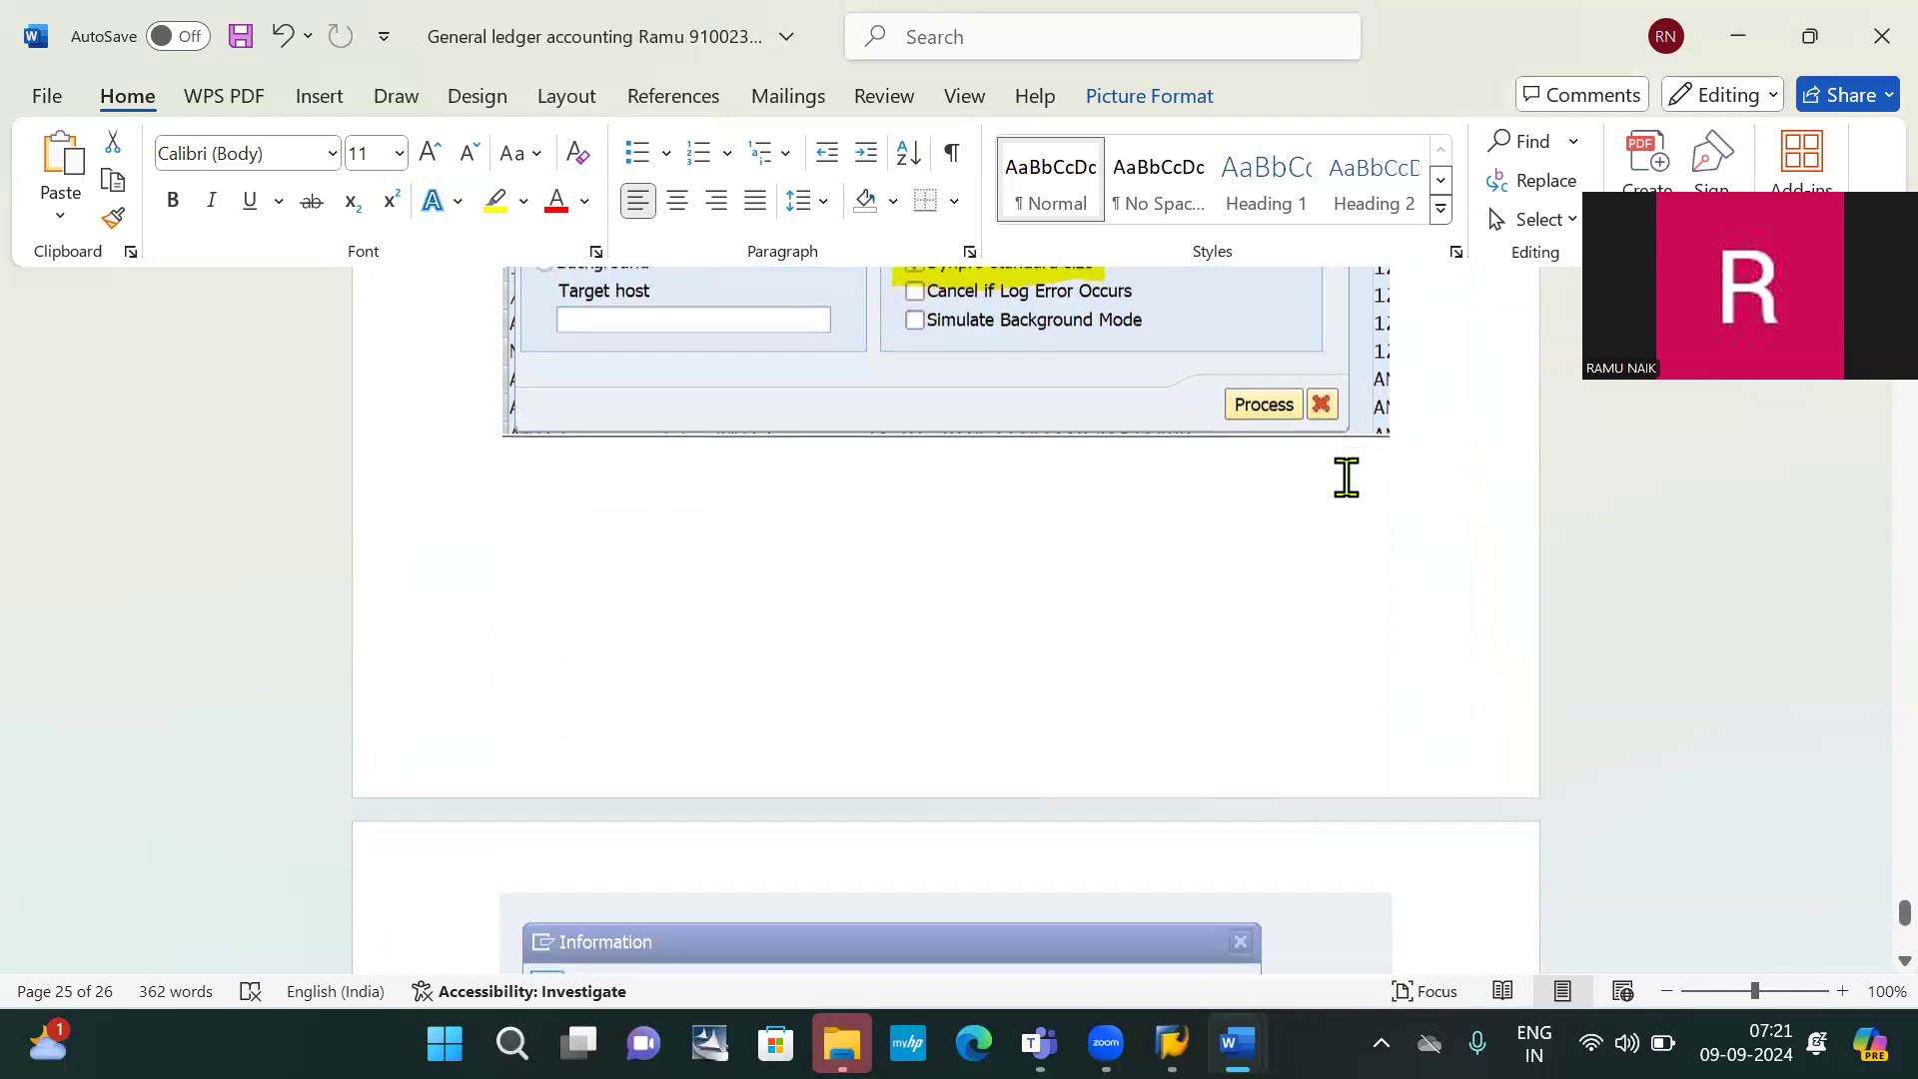
scroll(1347, 477, down, 7)
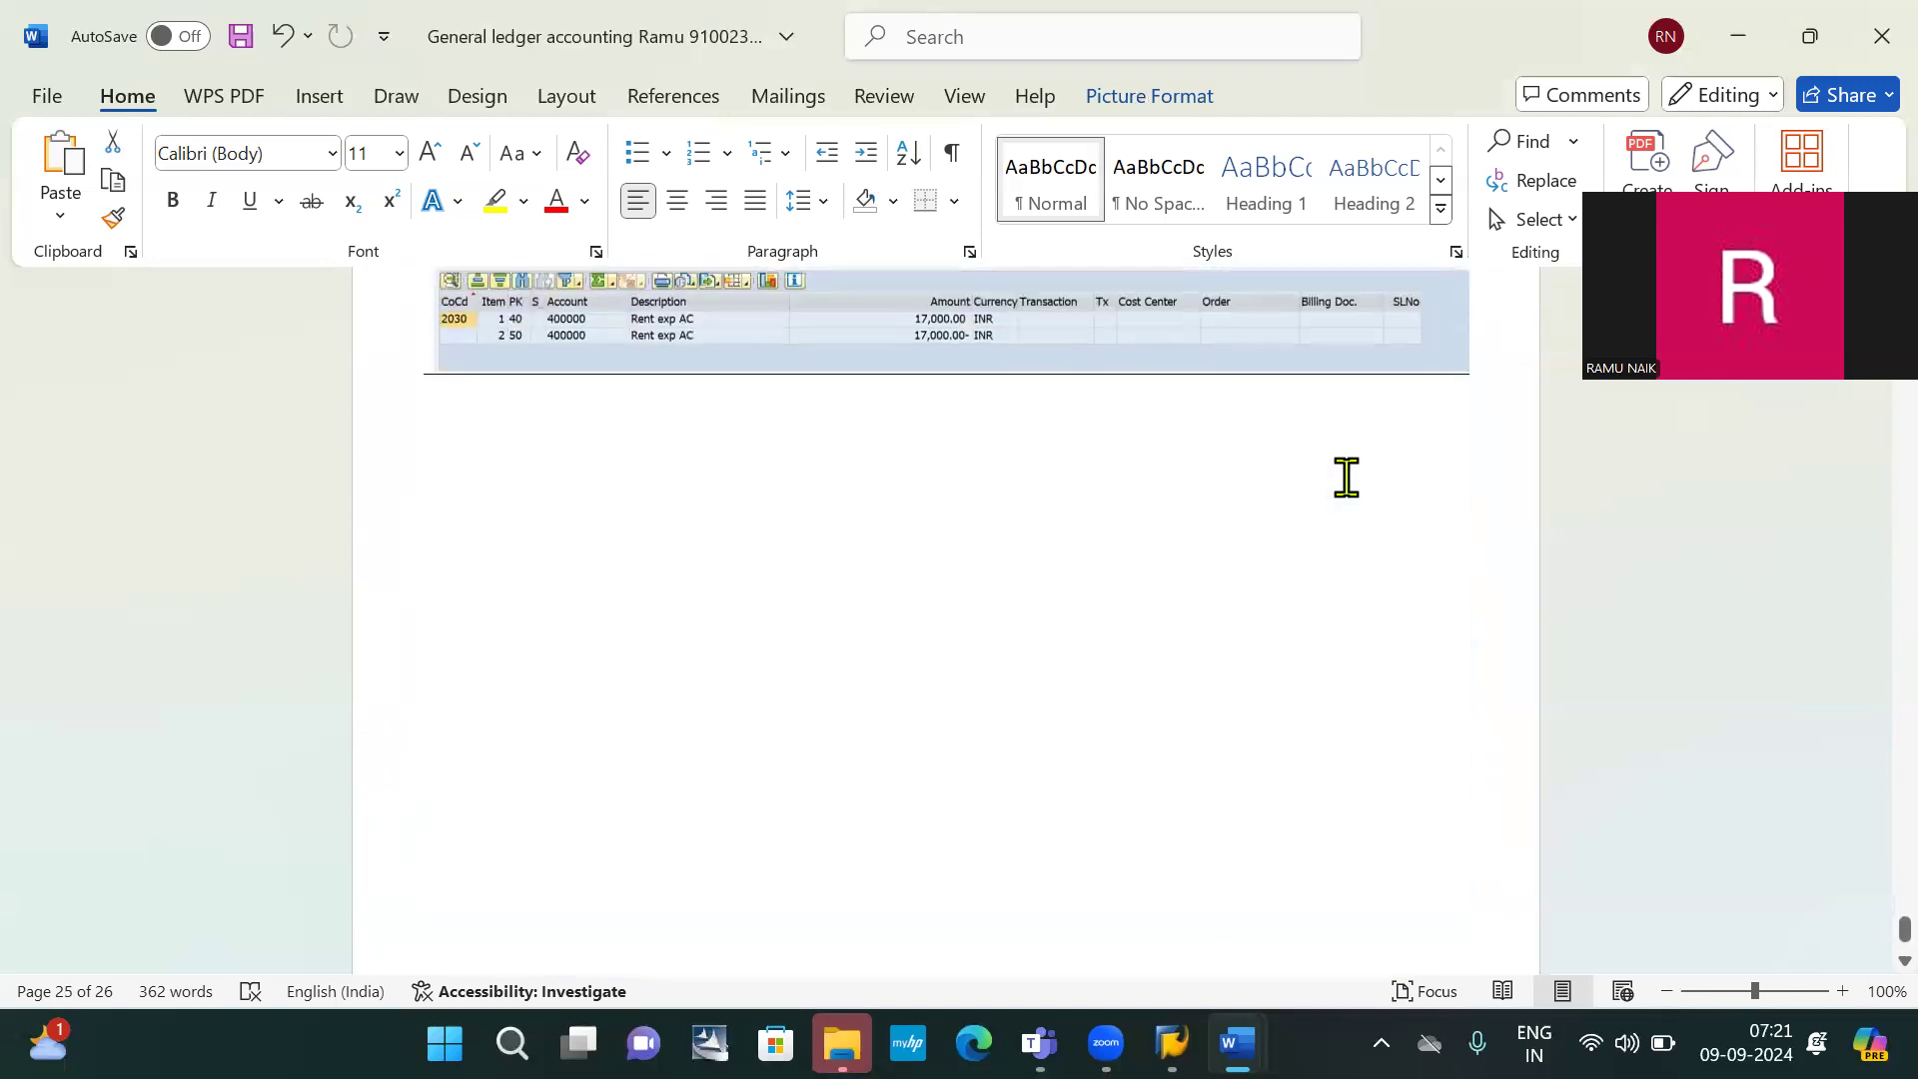
scroll(1347, 478, up, 1)
Type the centred heading 'Open item management' below the screenshot and highlight it yellow
click(555, 614)
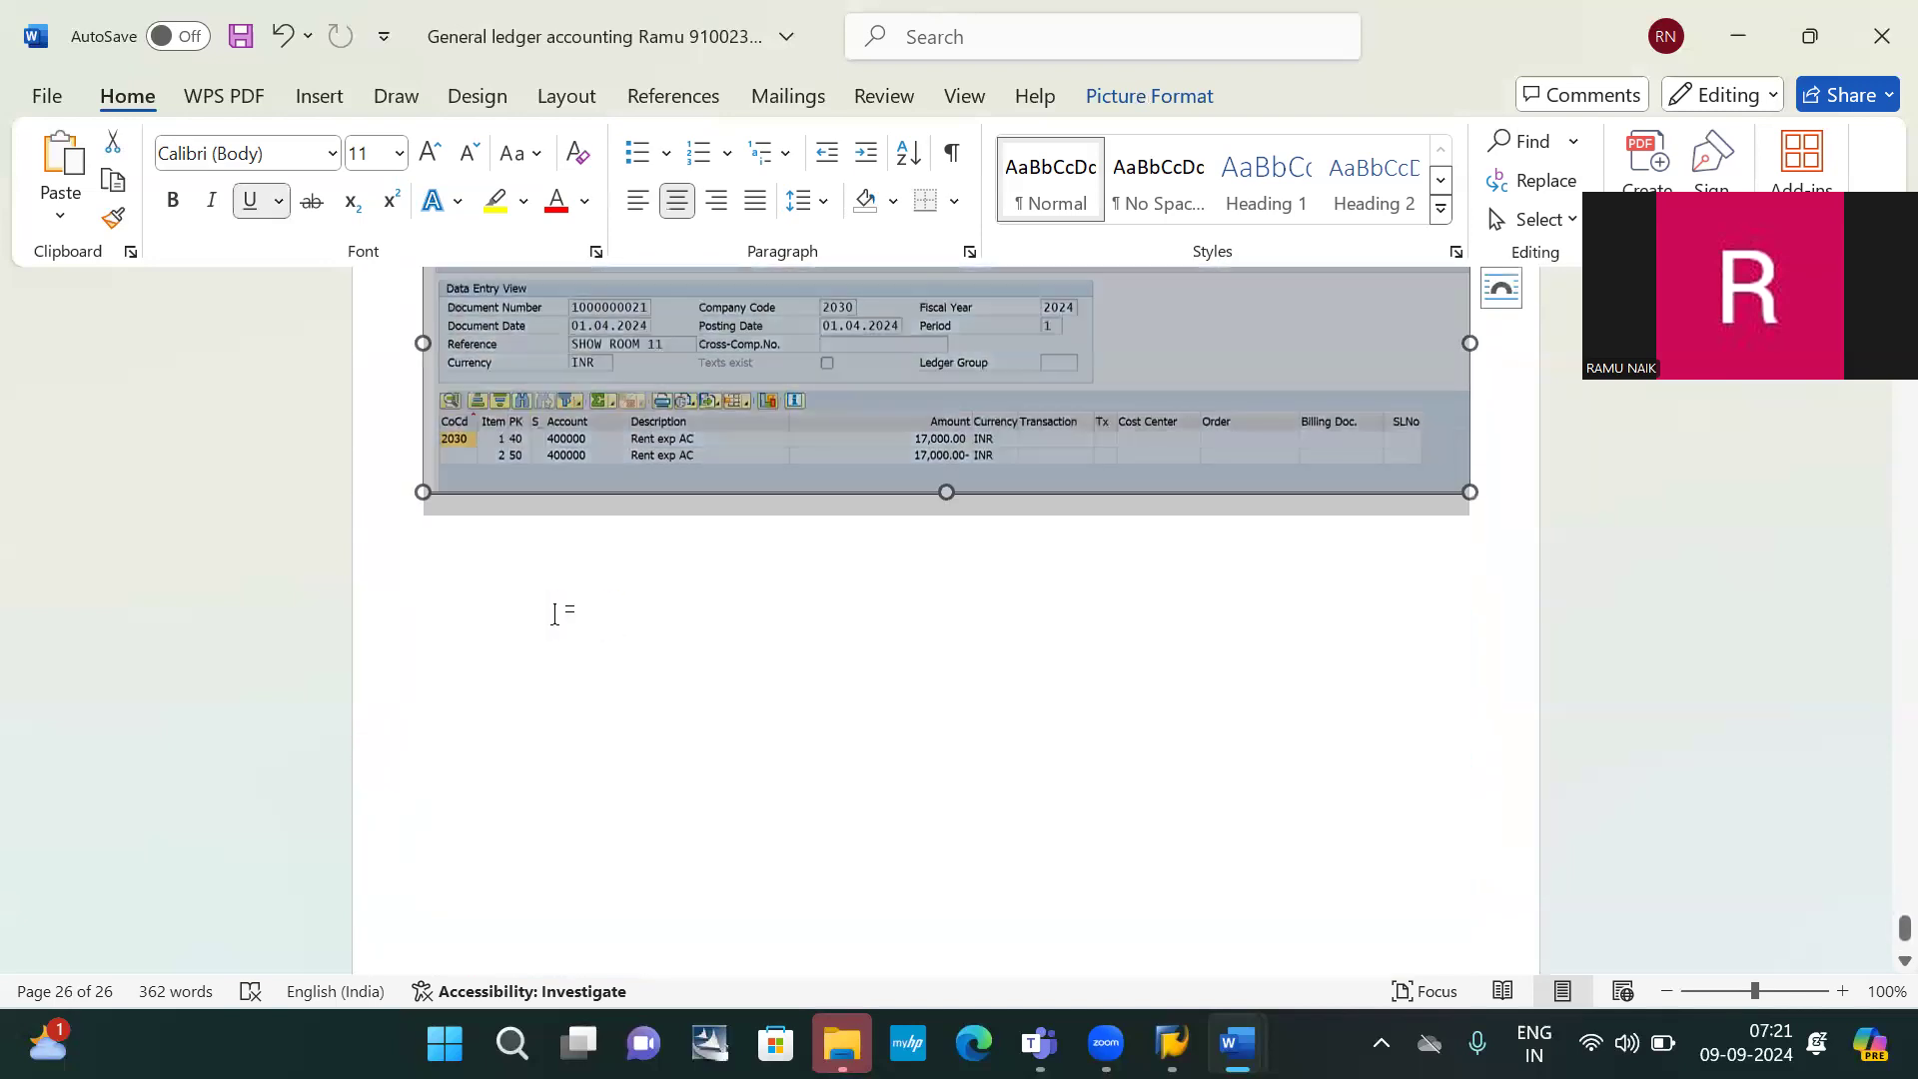
key(Delete)
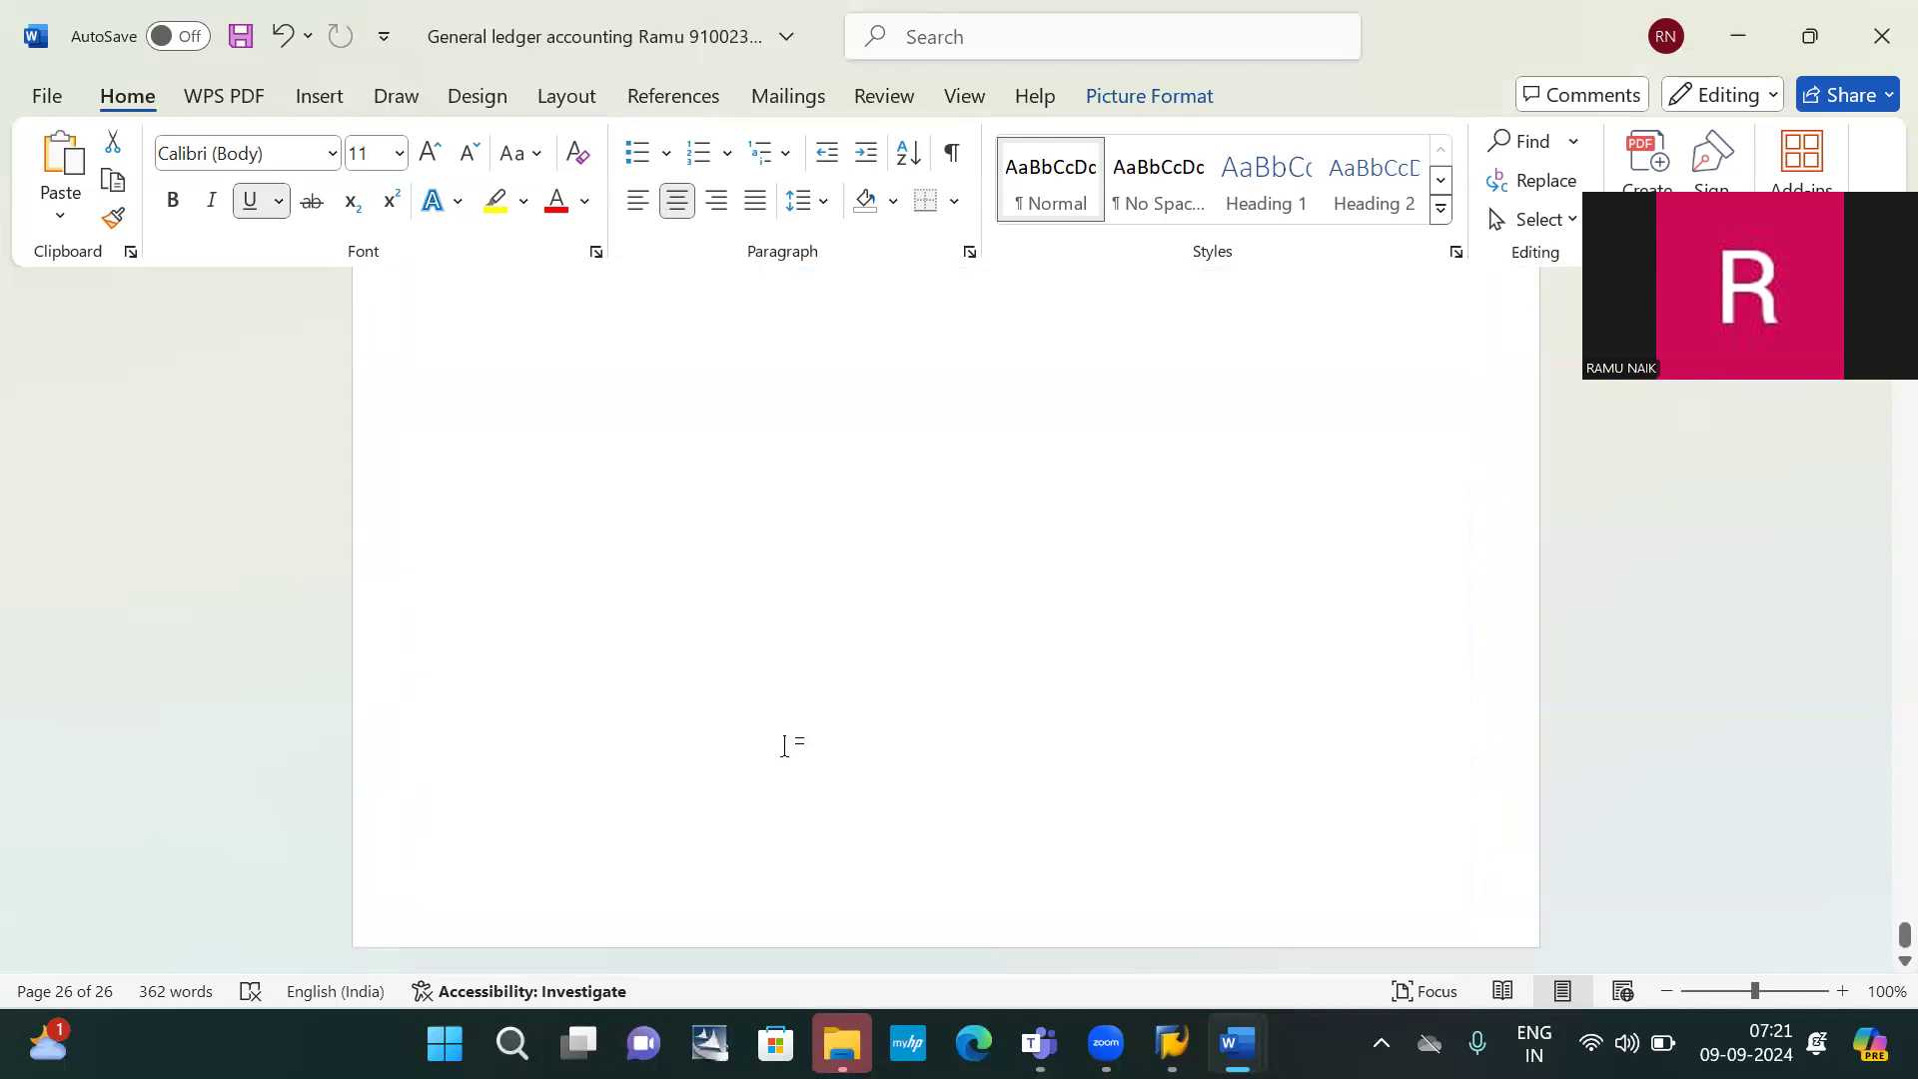
key(ctrl+z)
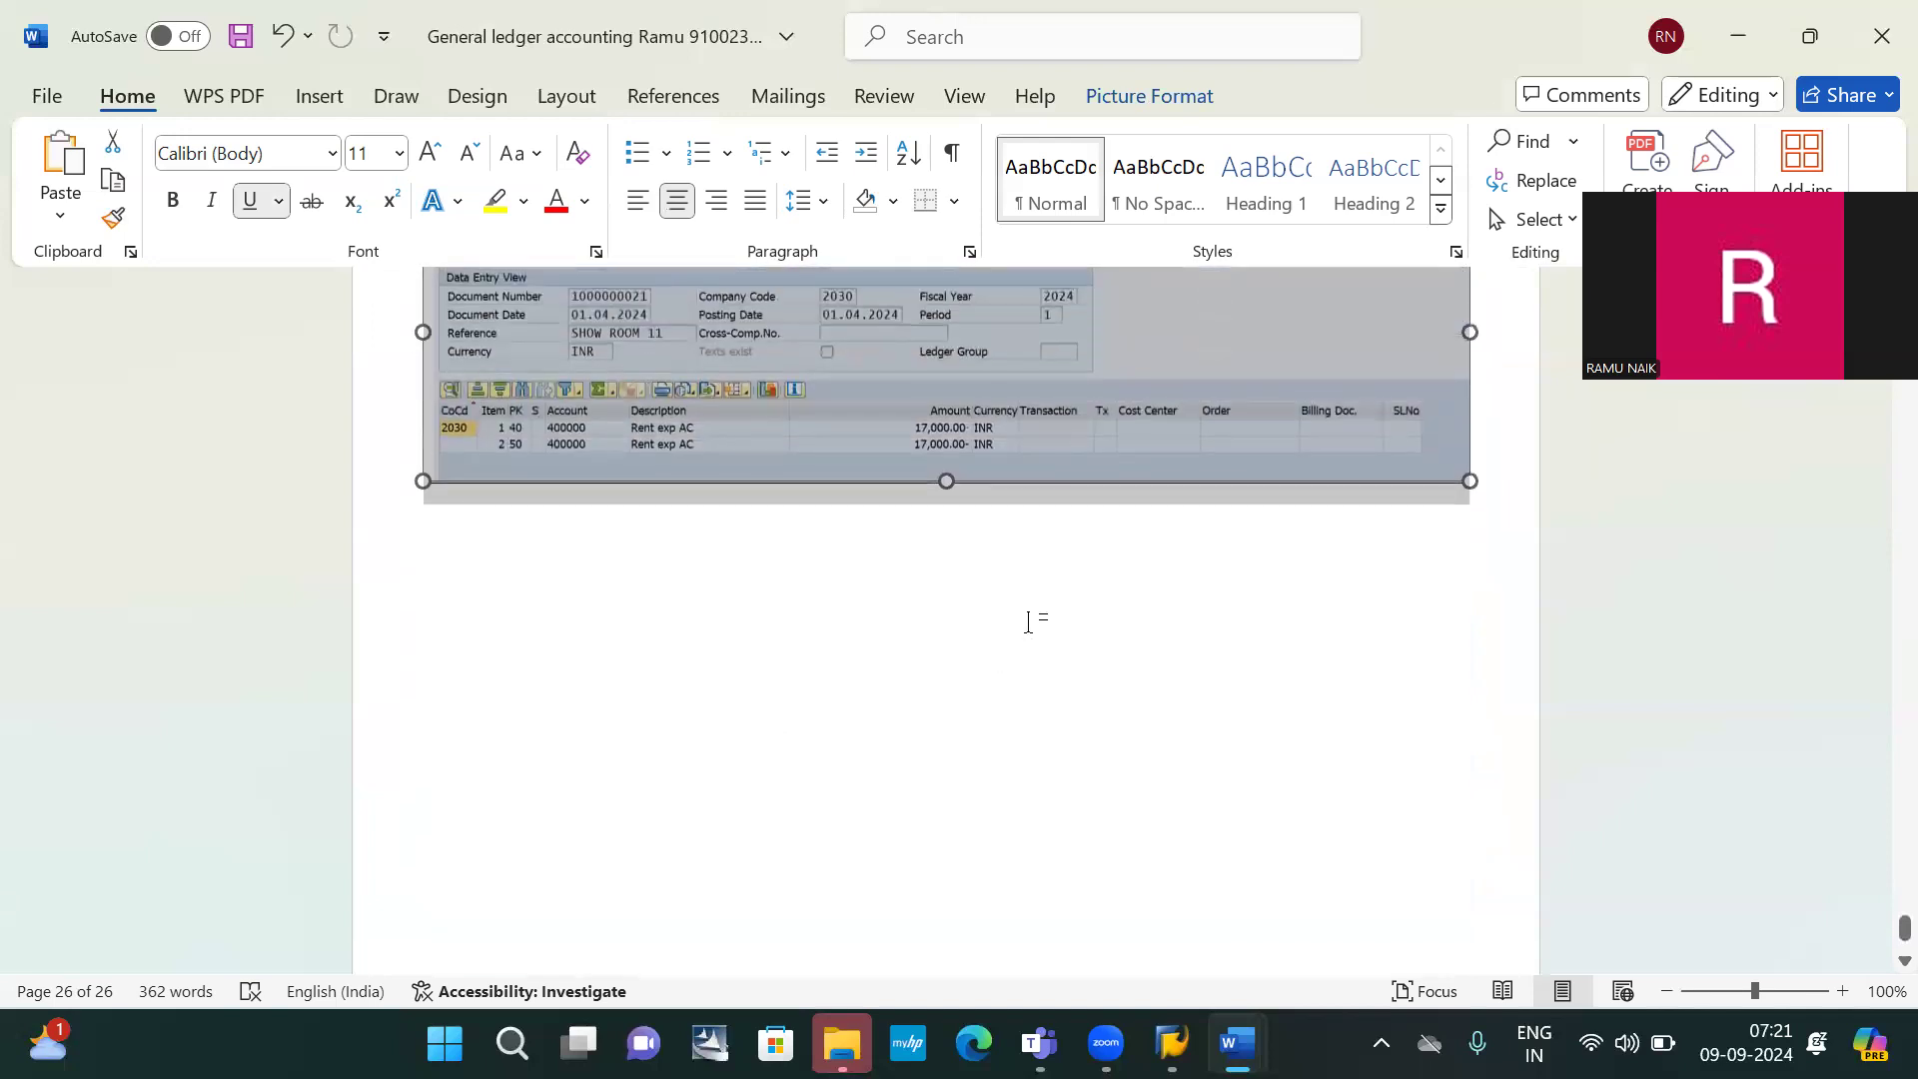
click(1024, 621)
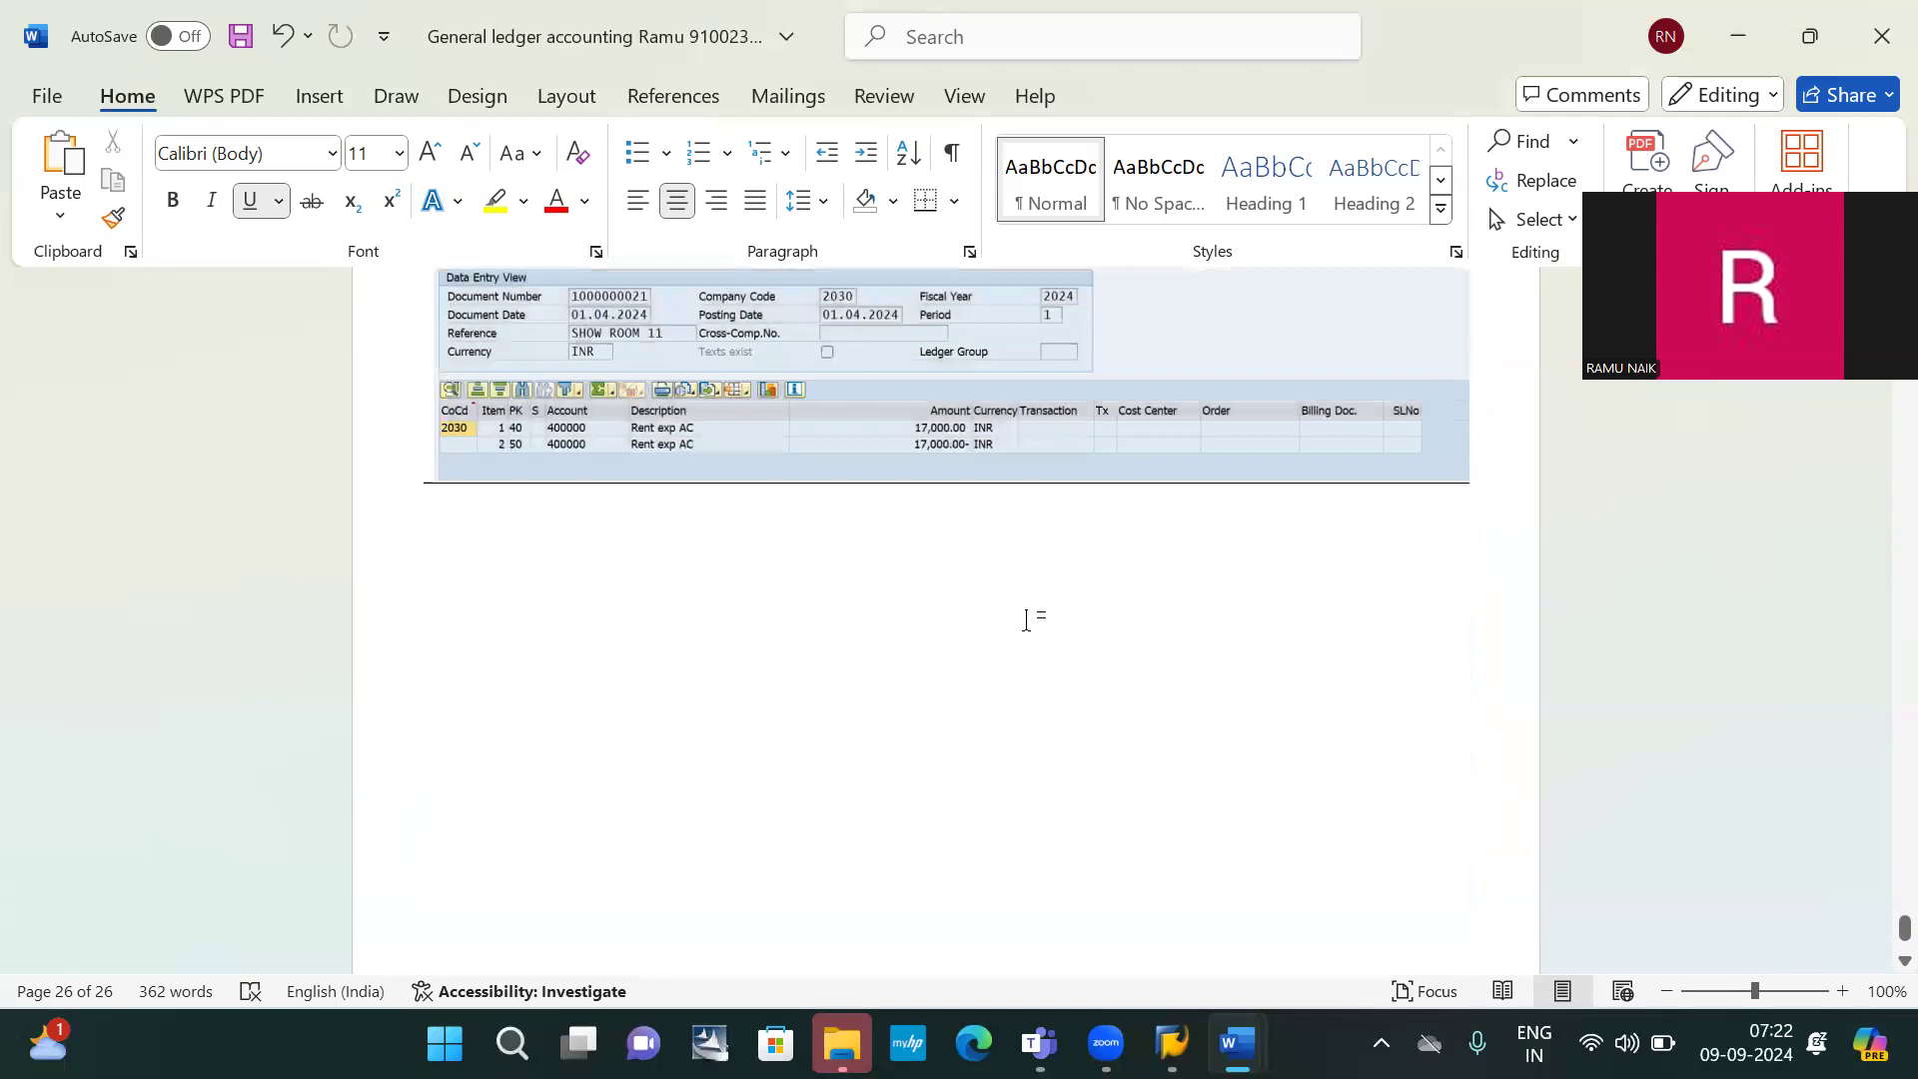
key(ctrl+z)
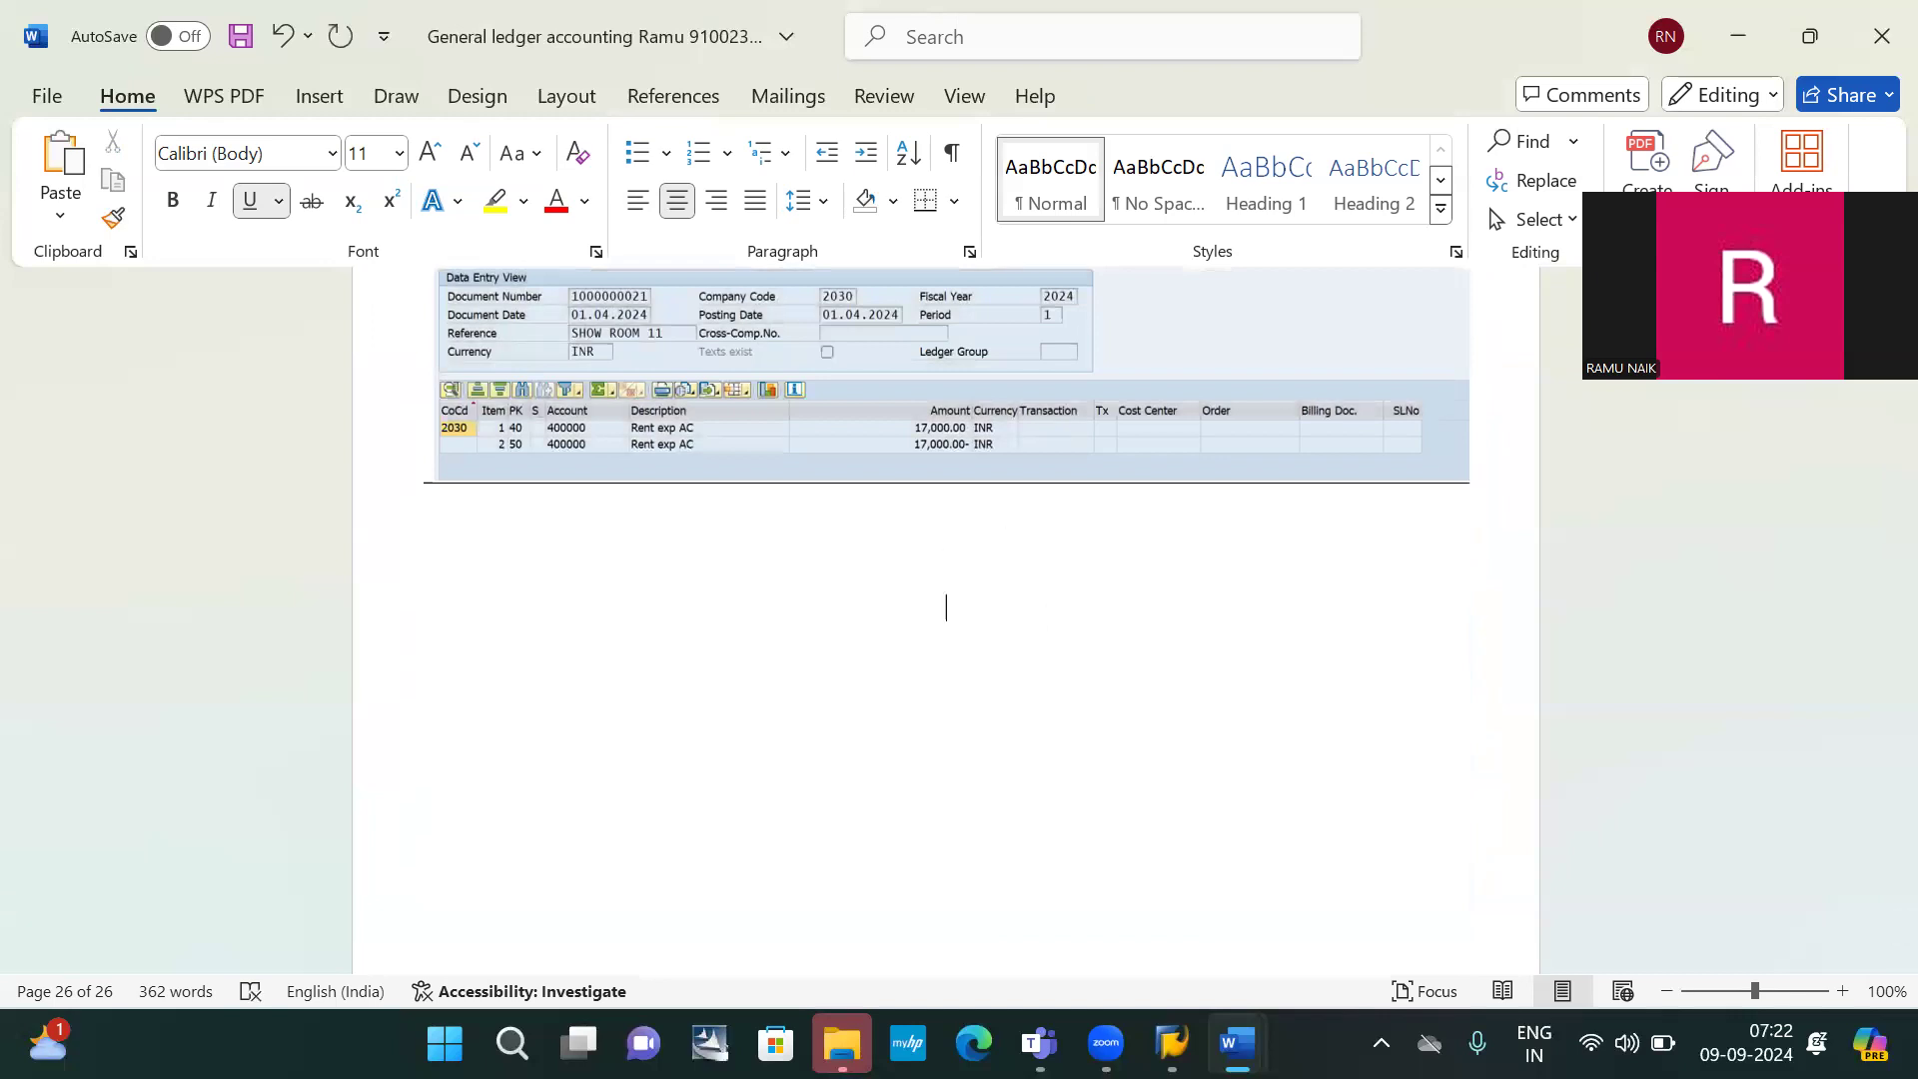
text(Open item manage)
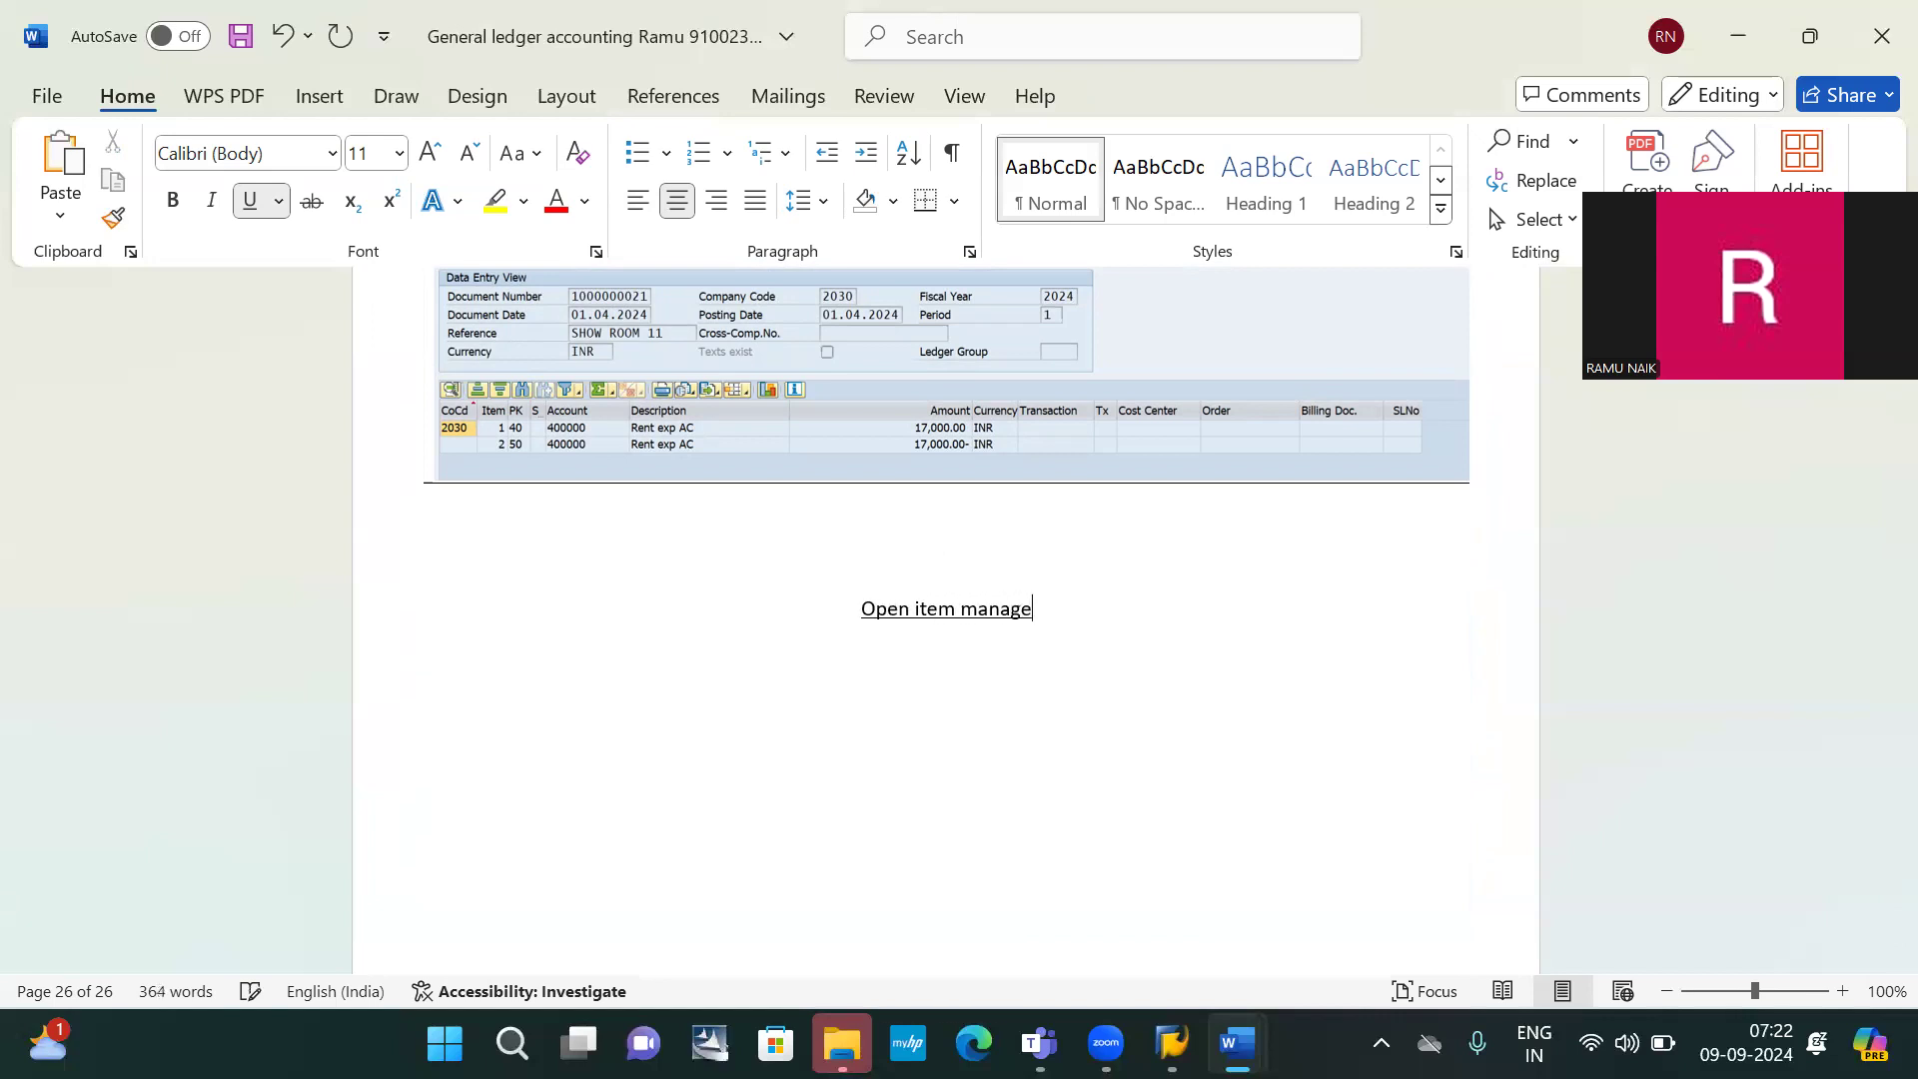
text(ment)
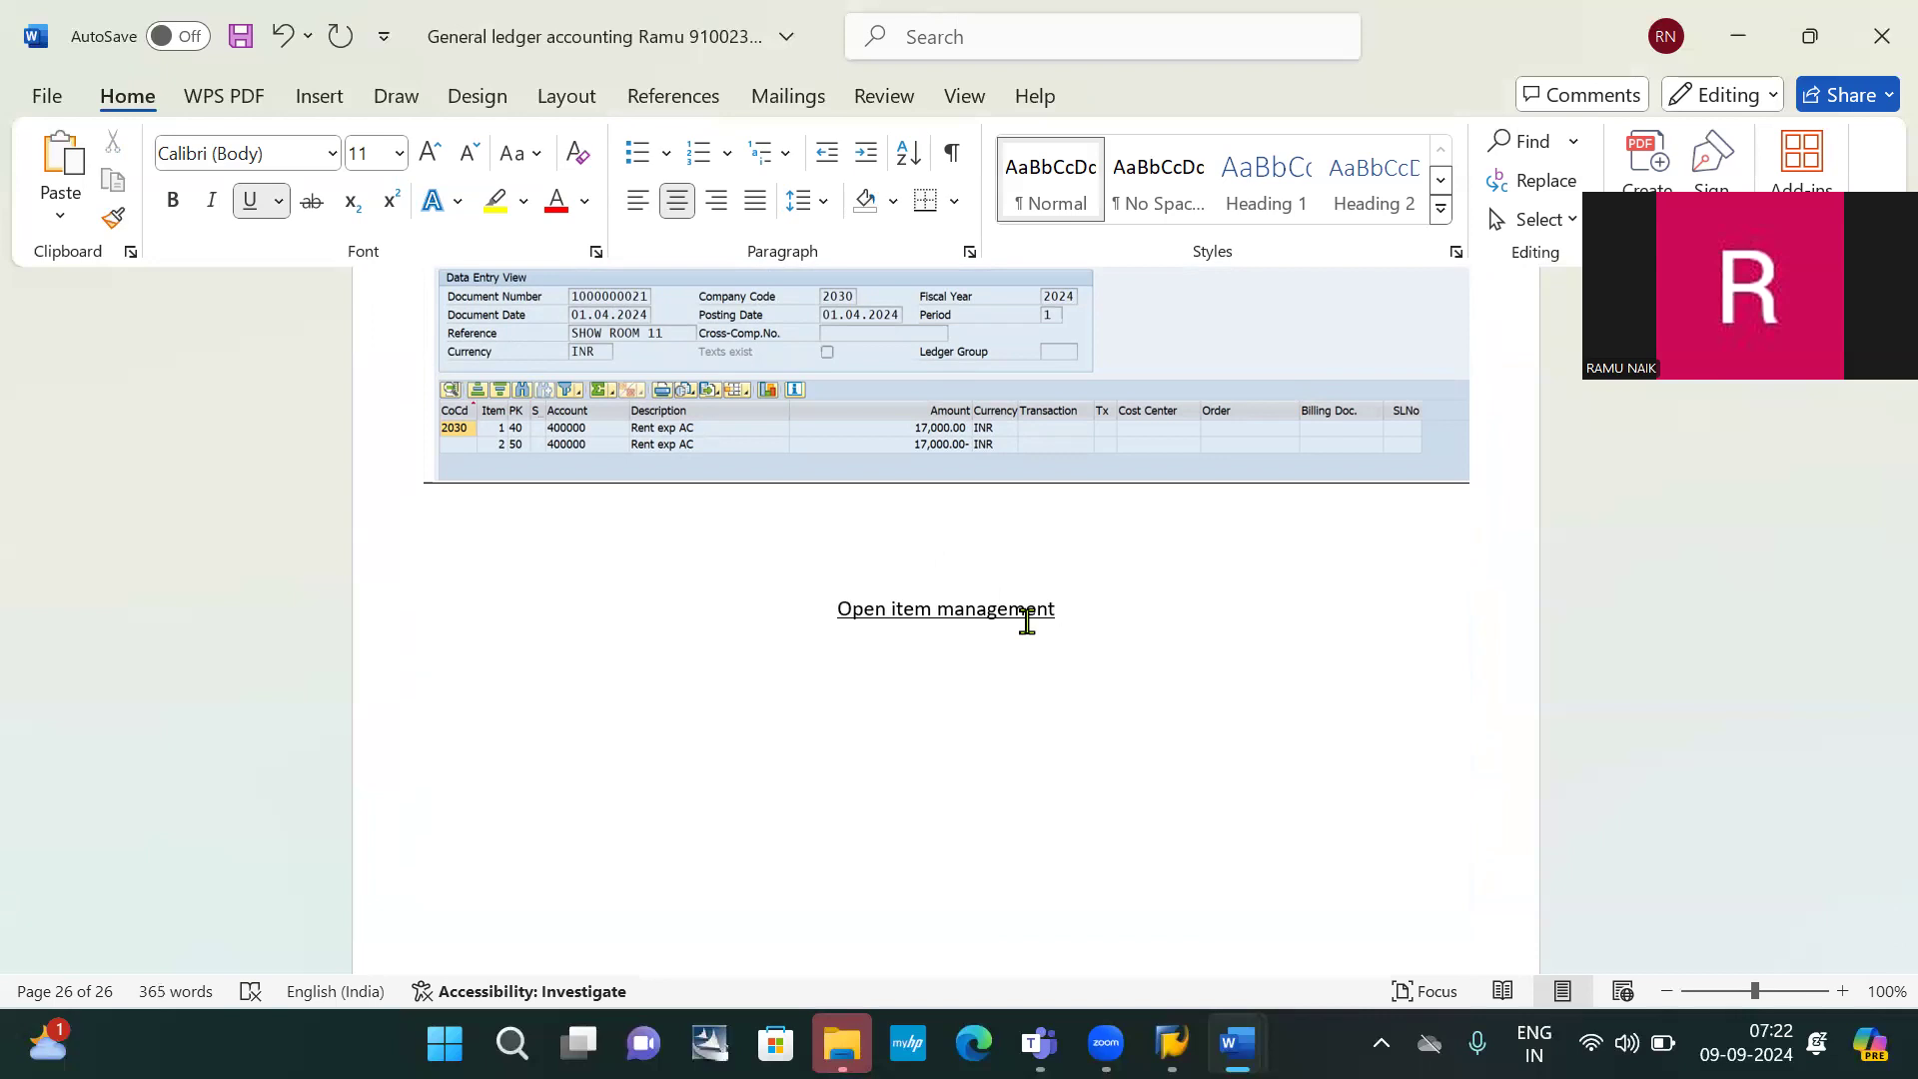
key(ctrl+shift+Left)
key(ctrl+shift+Left)
key(ctrl+shift+Left)
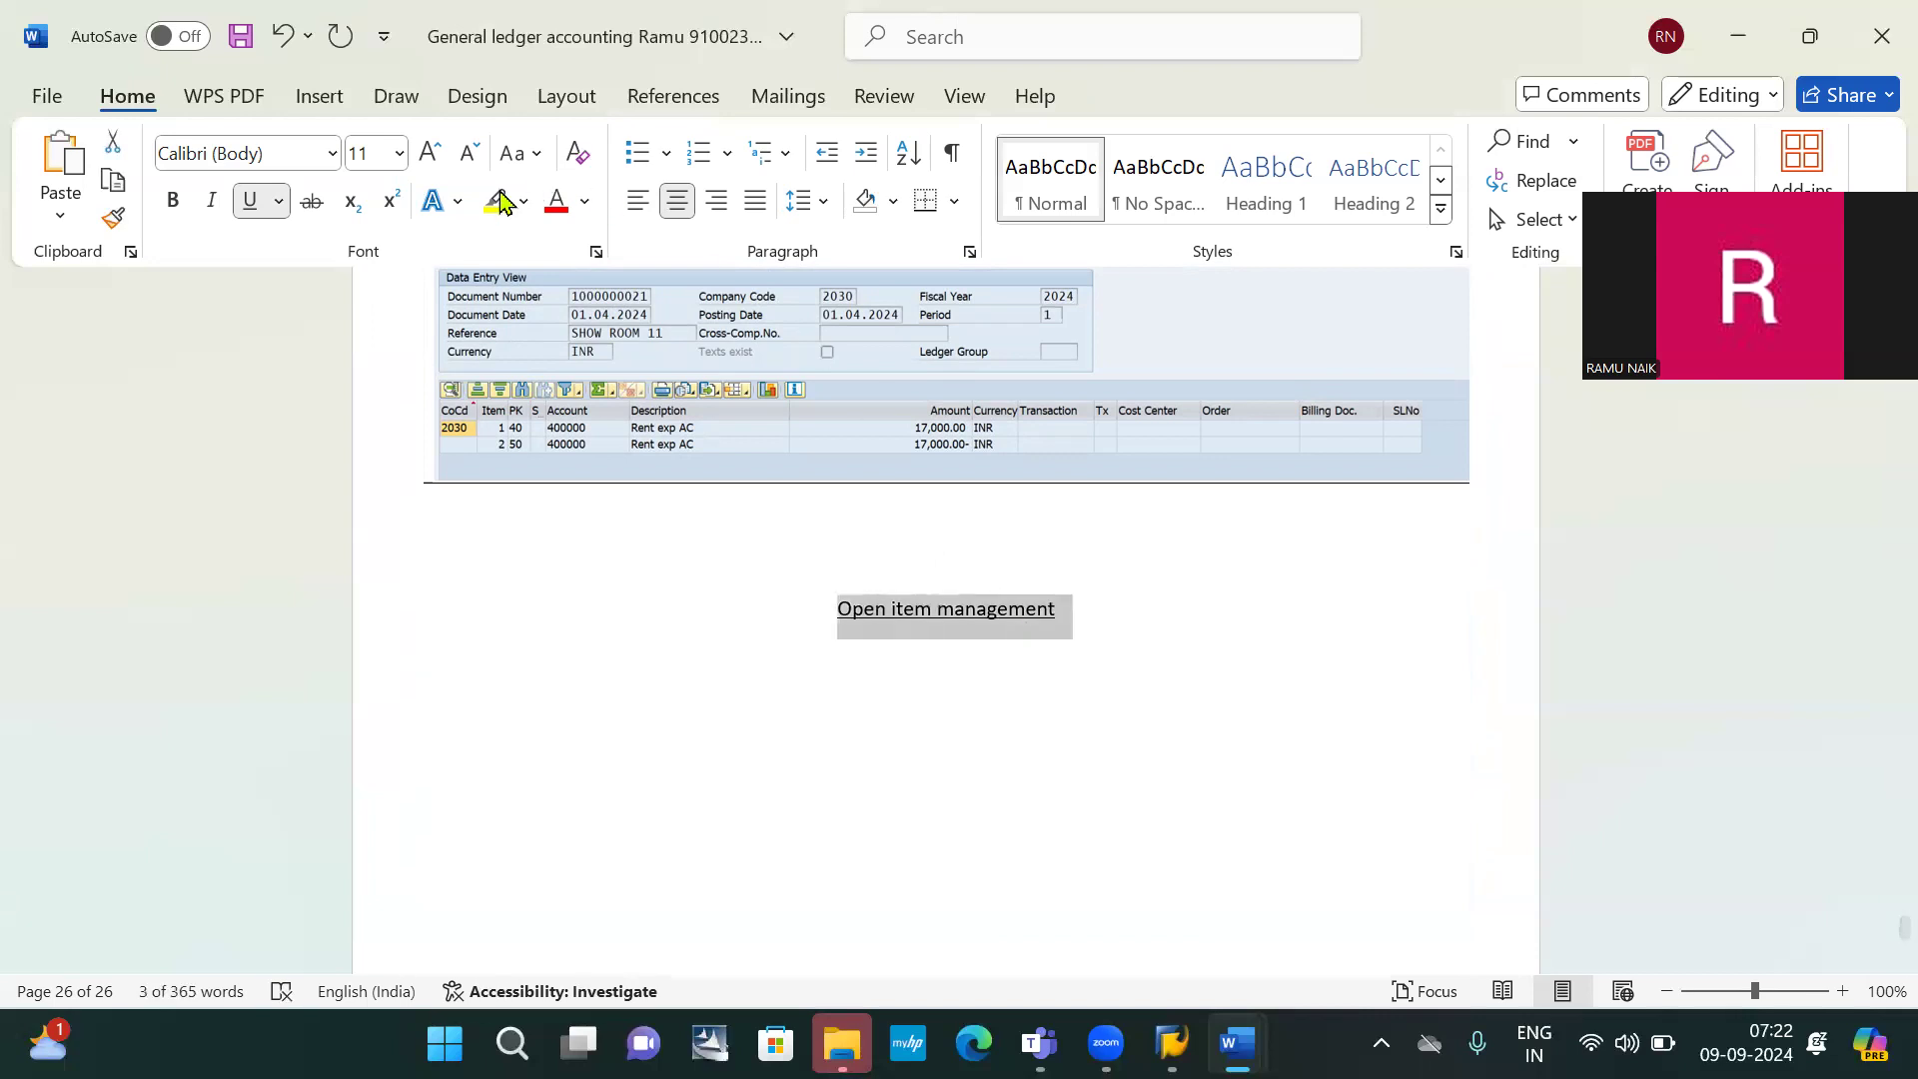
click(499, 200)
key(Left)
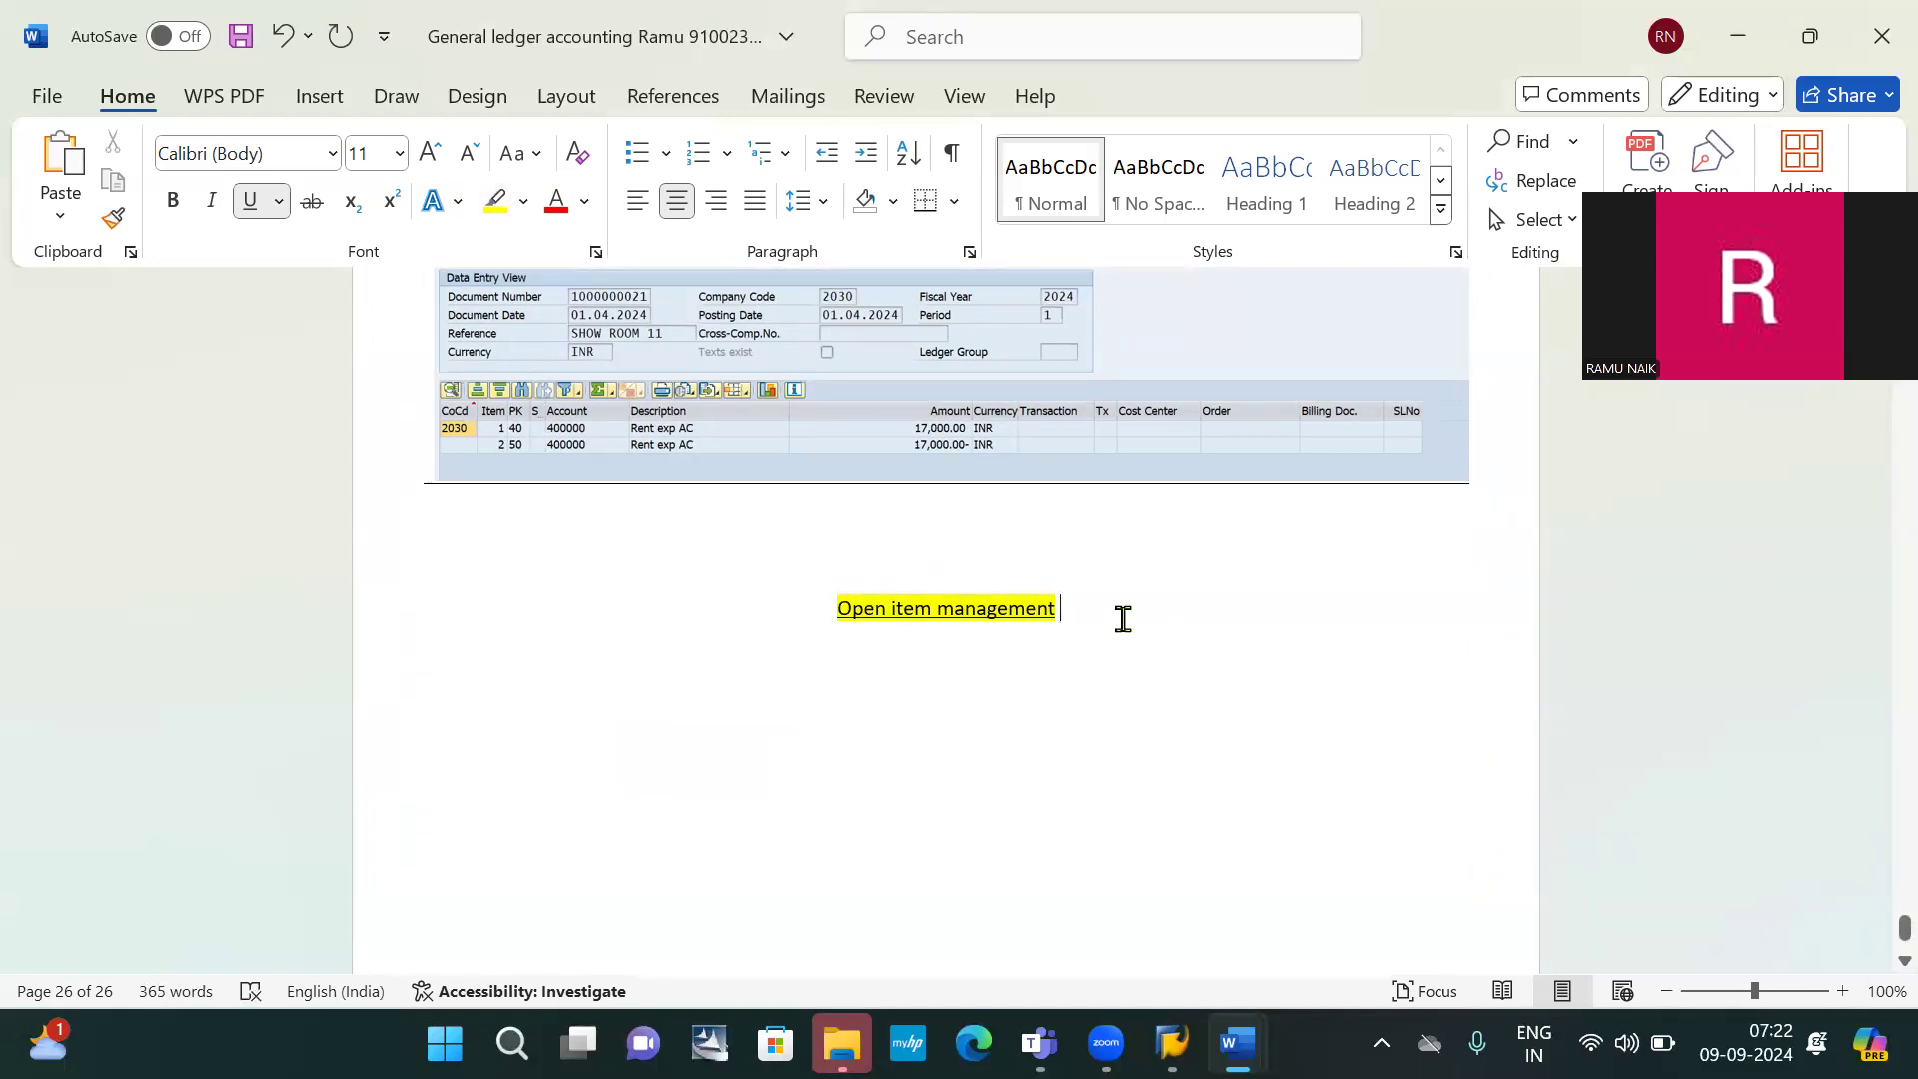
key(Return)
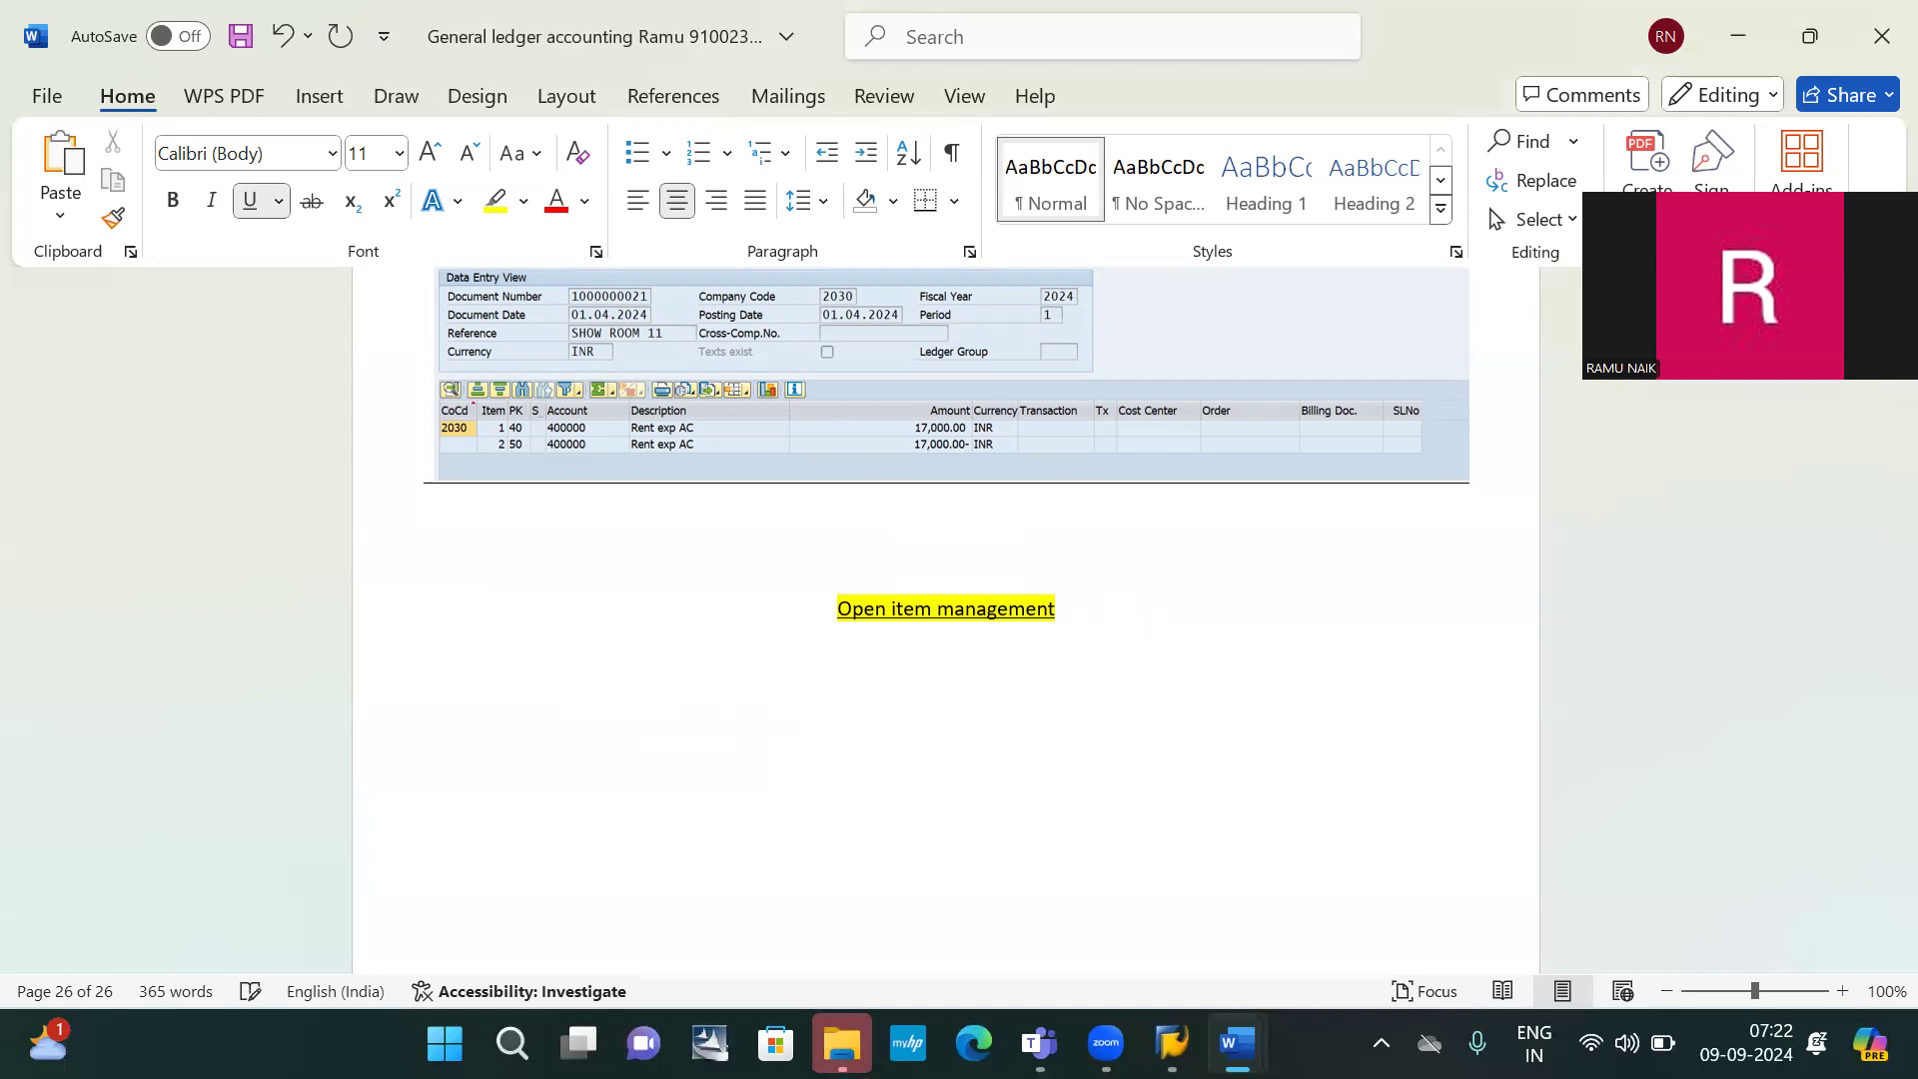
Left-align the new empty paragraph under the heading
click(635, 203)
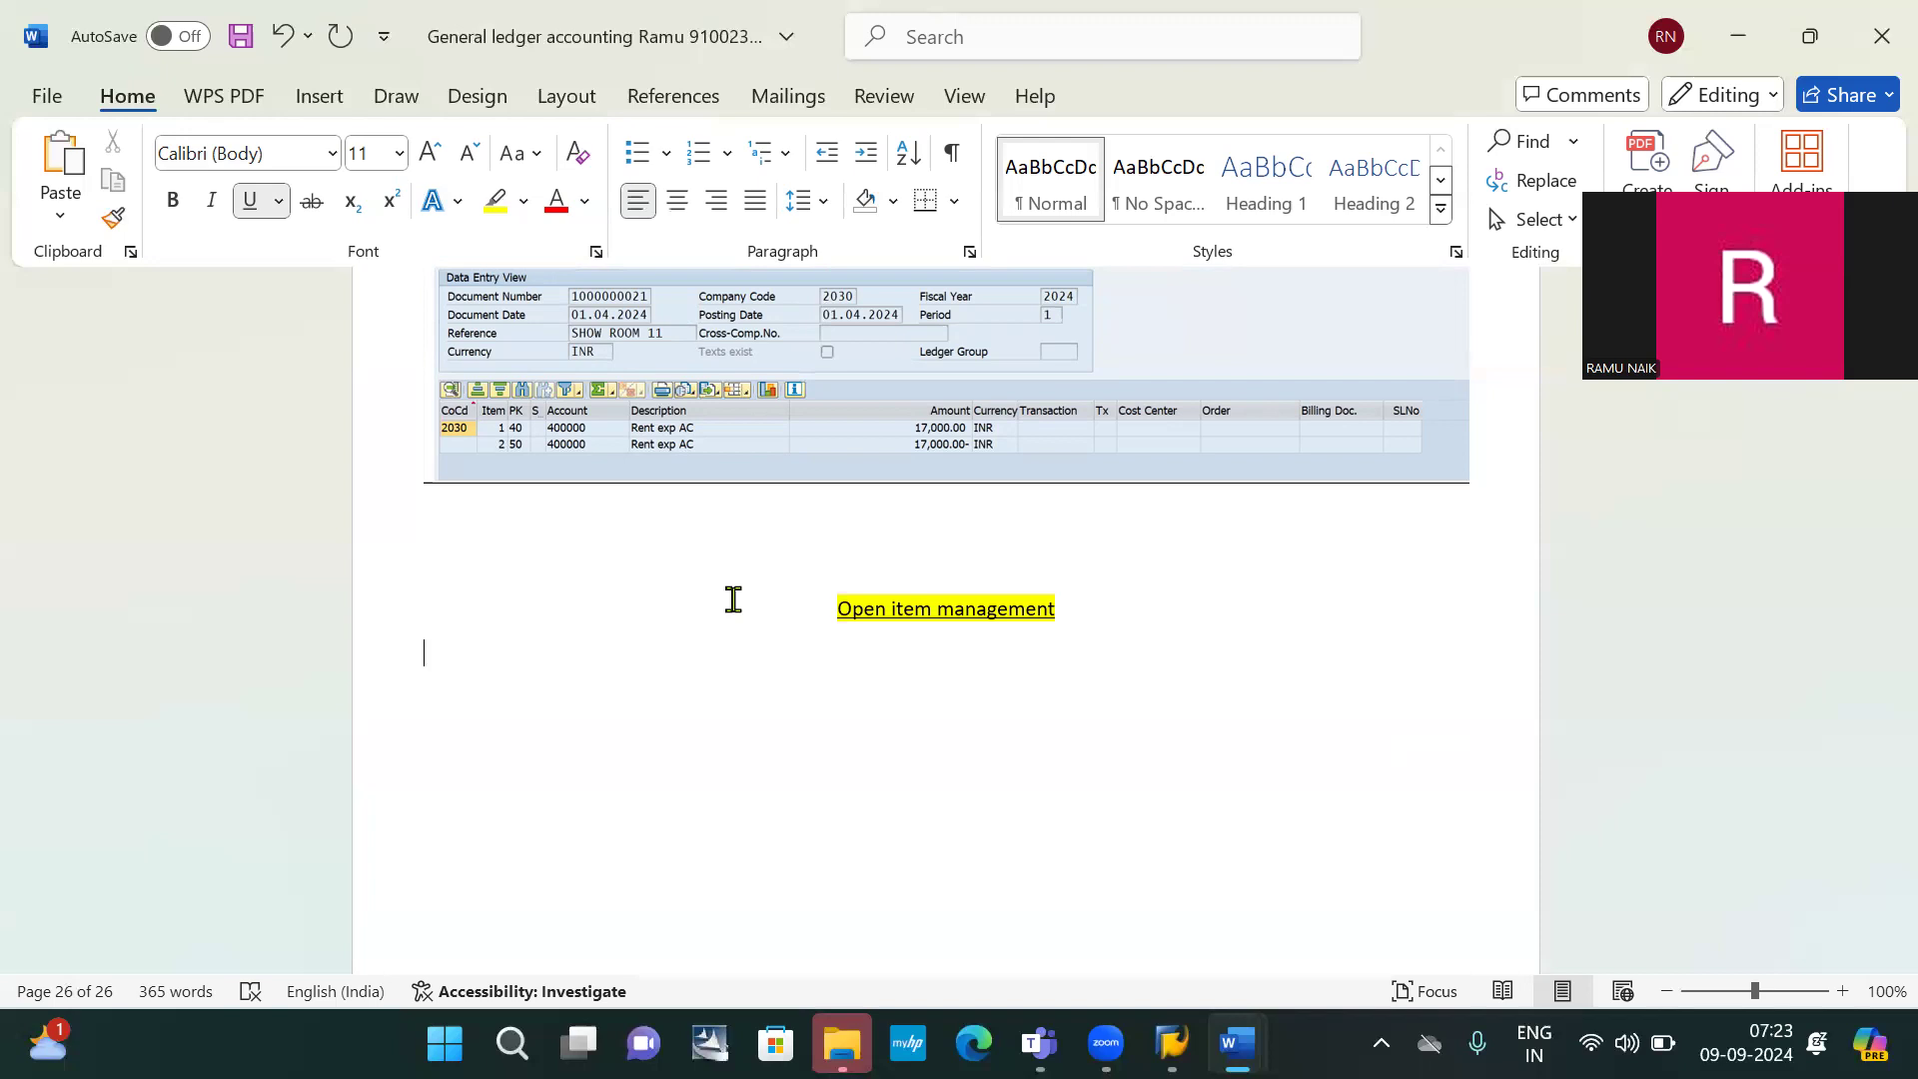
Type an un-underlined numbered list: 1. out standing liabilities, 2. pre paid expenditure
text(1.)
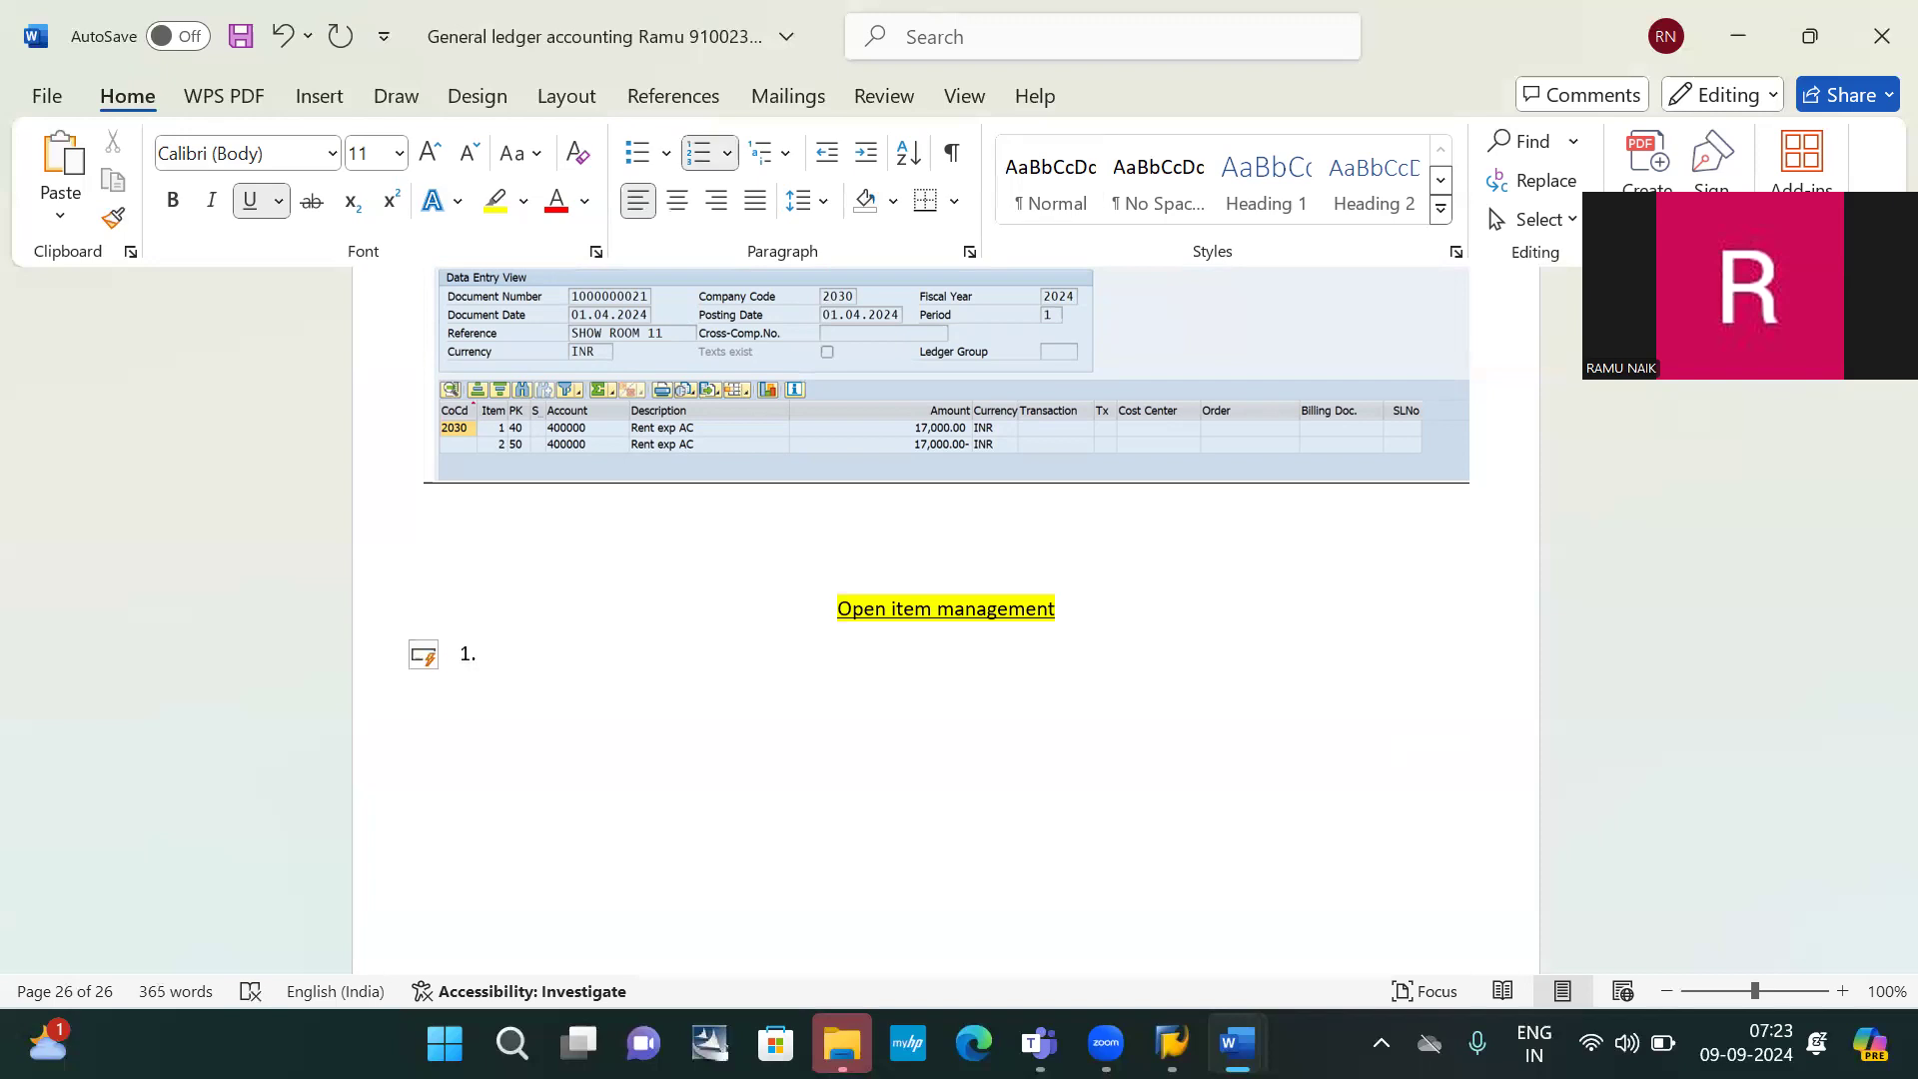
key(ctrl+u)
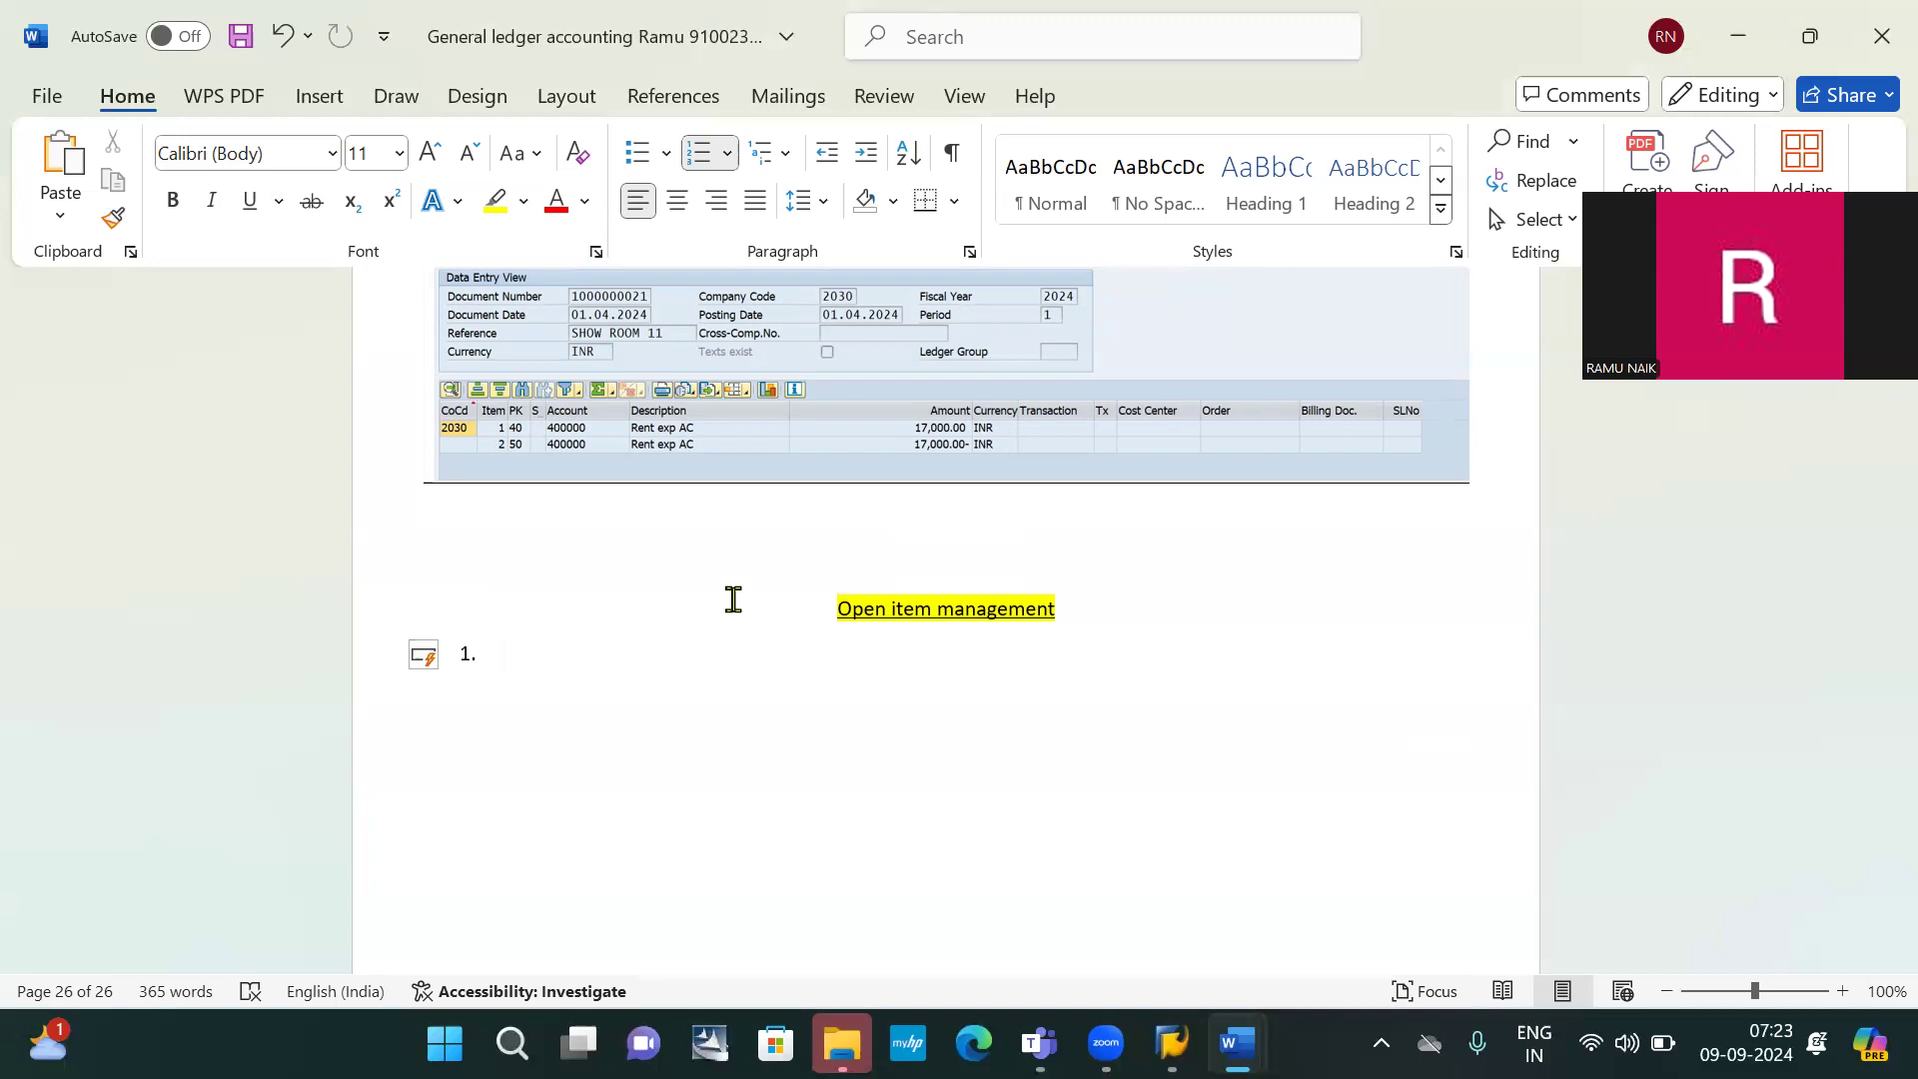
text(ou)
text(t s)
text(tanding )
text(lia)
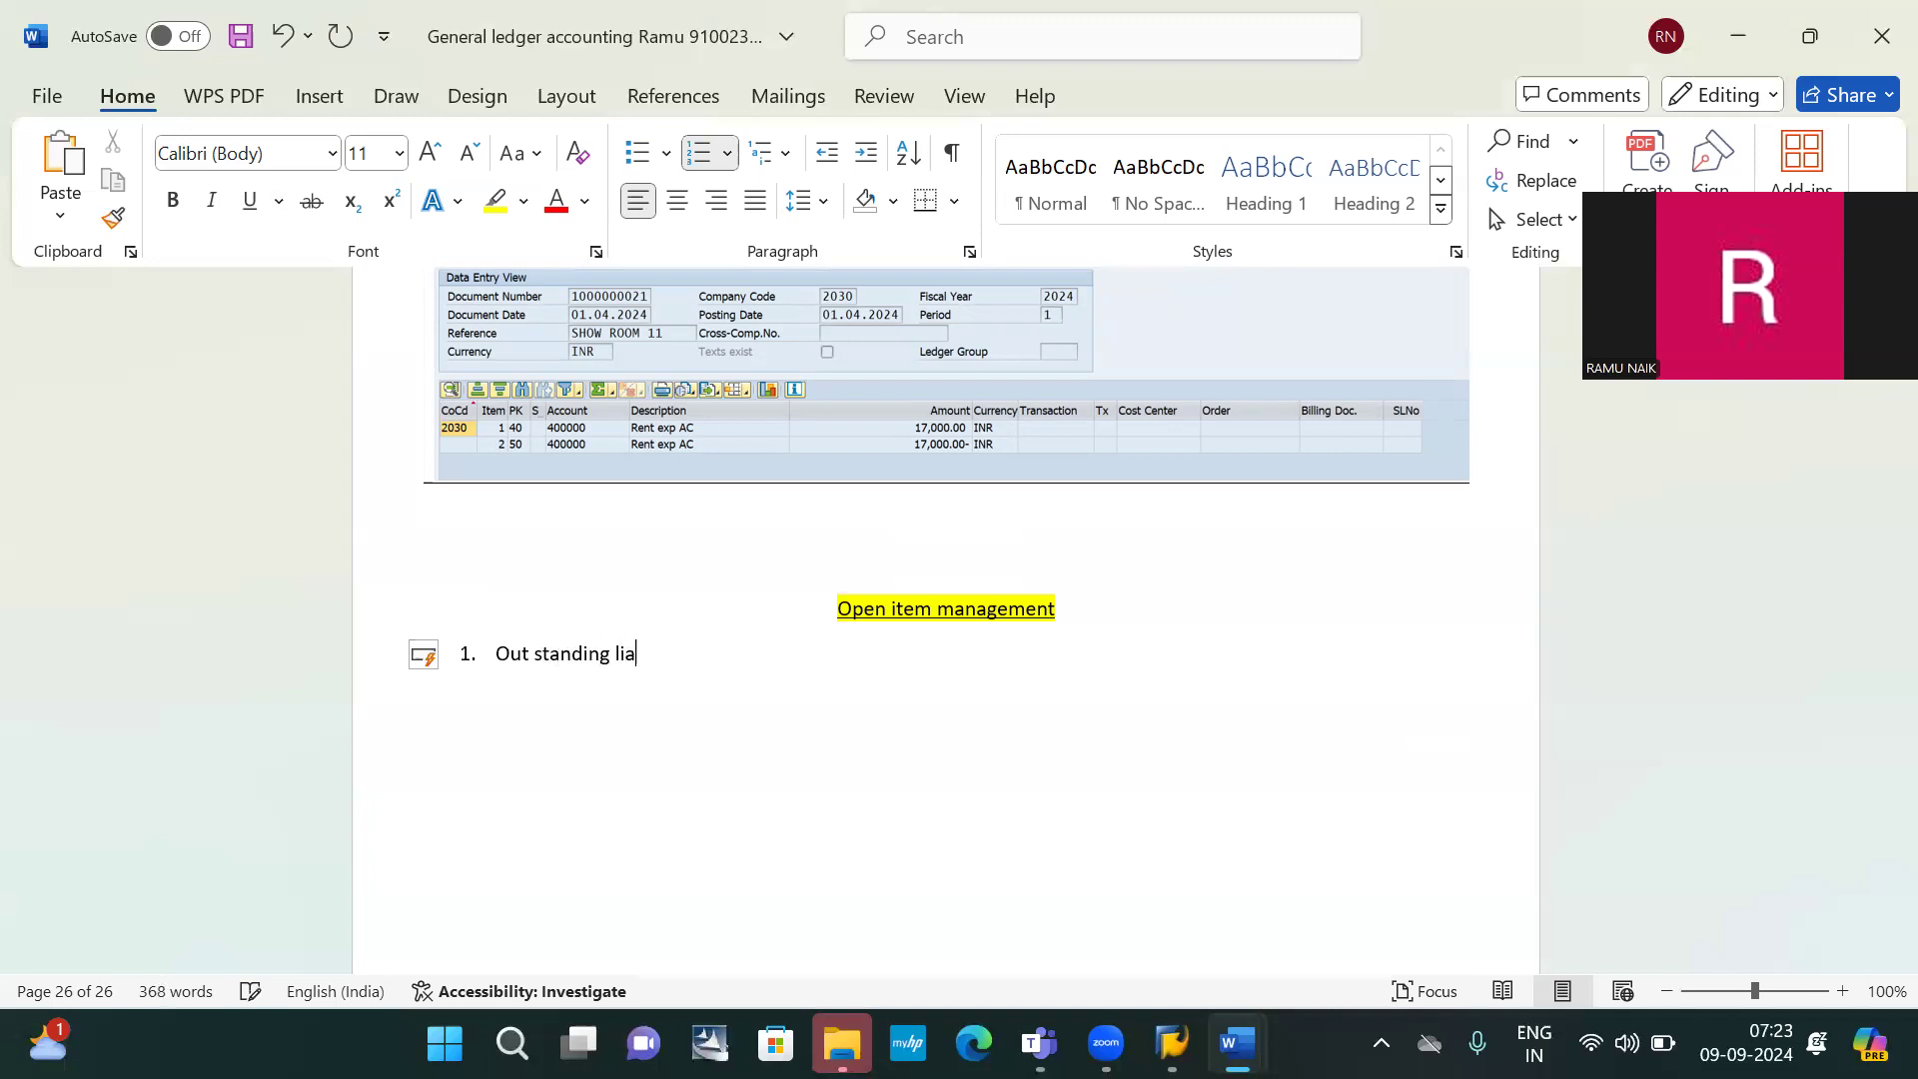
text(bilities)
key(Return)
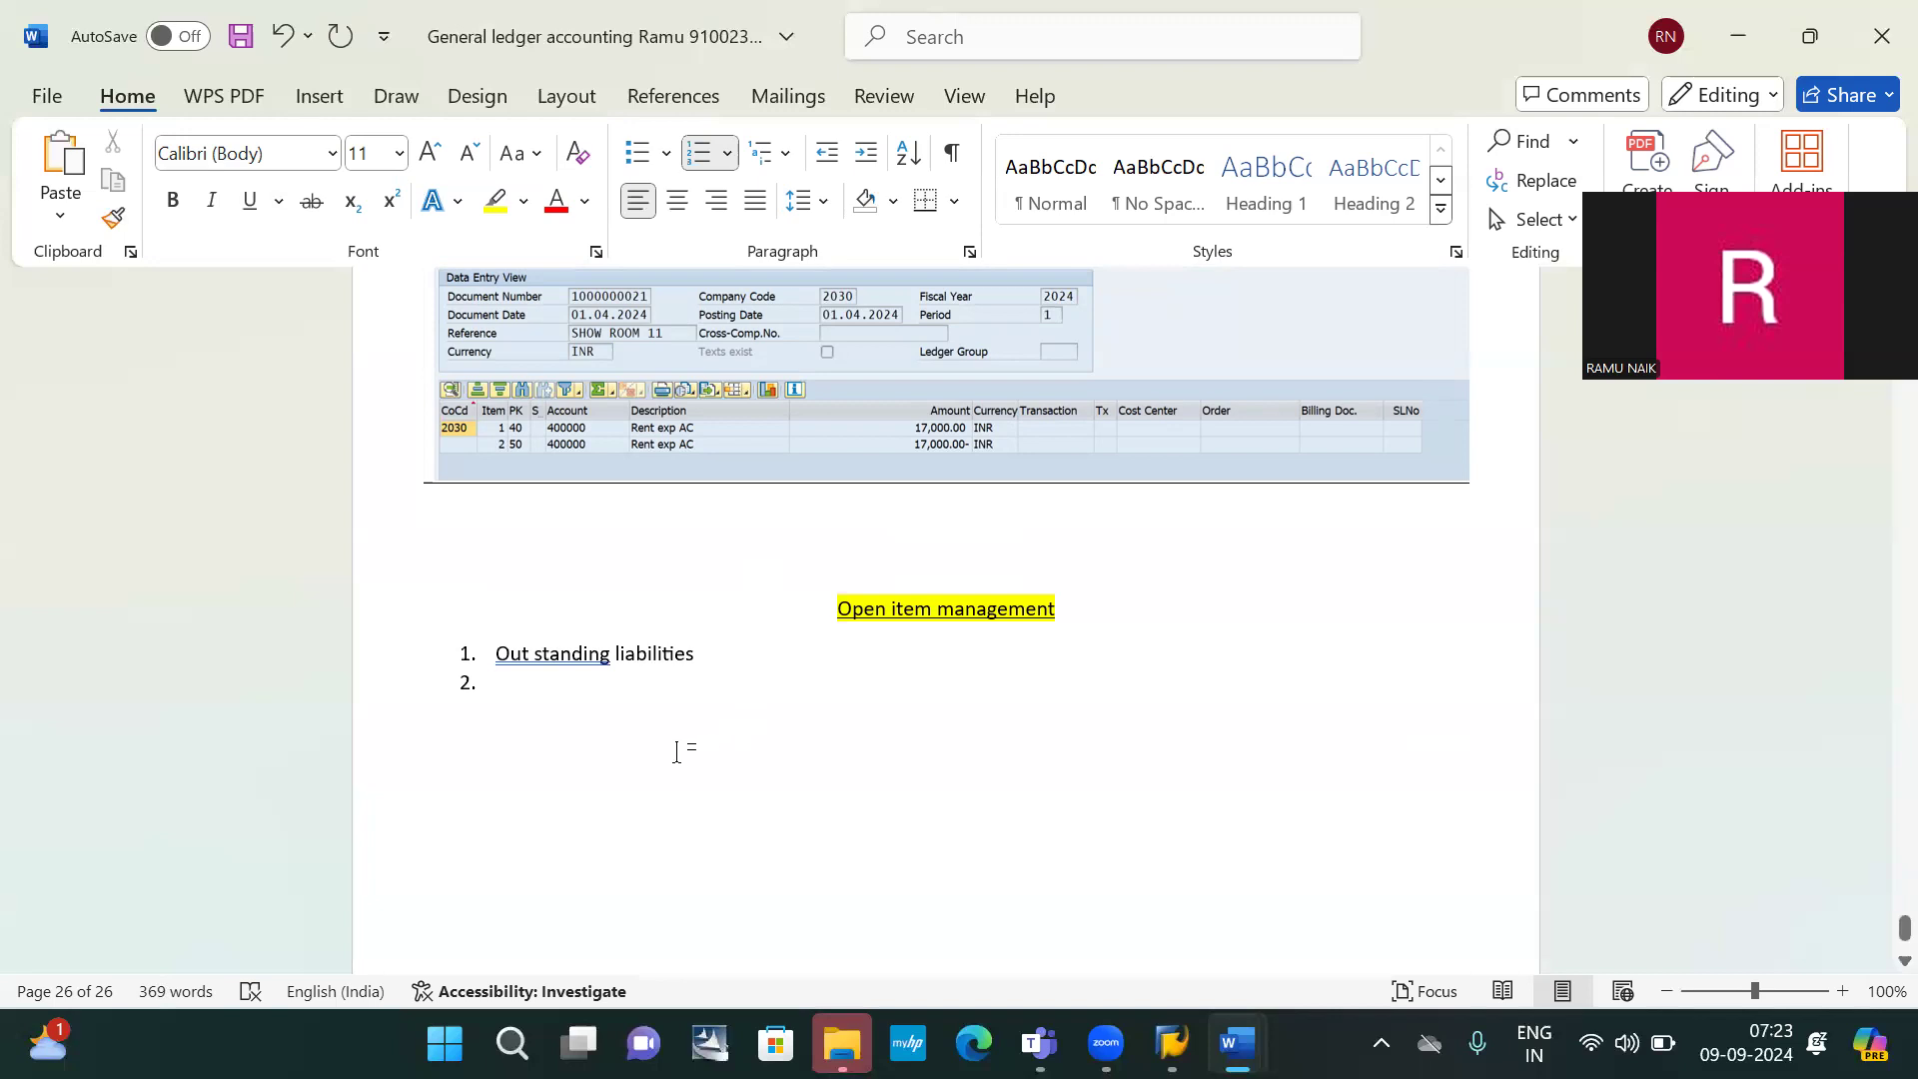
text(pr)
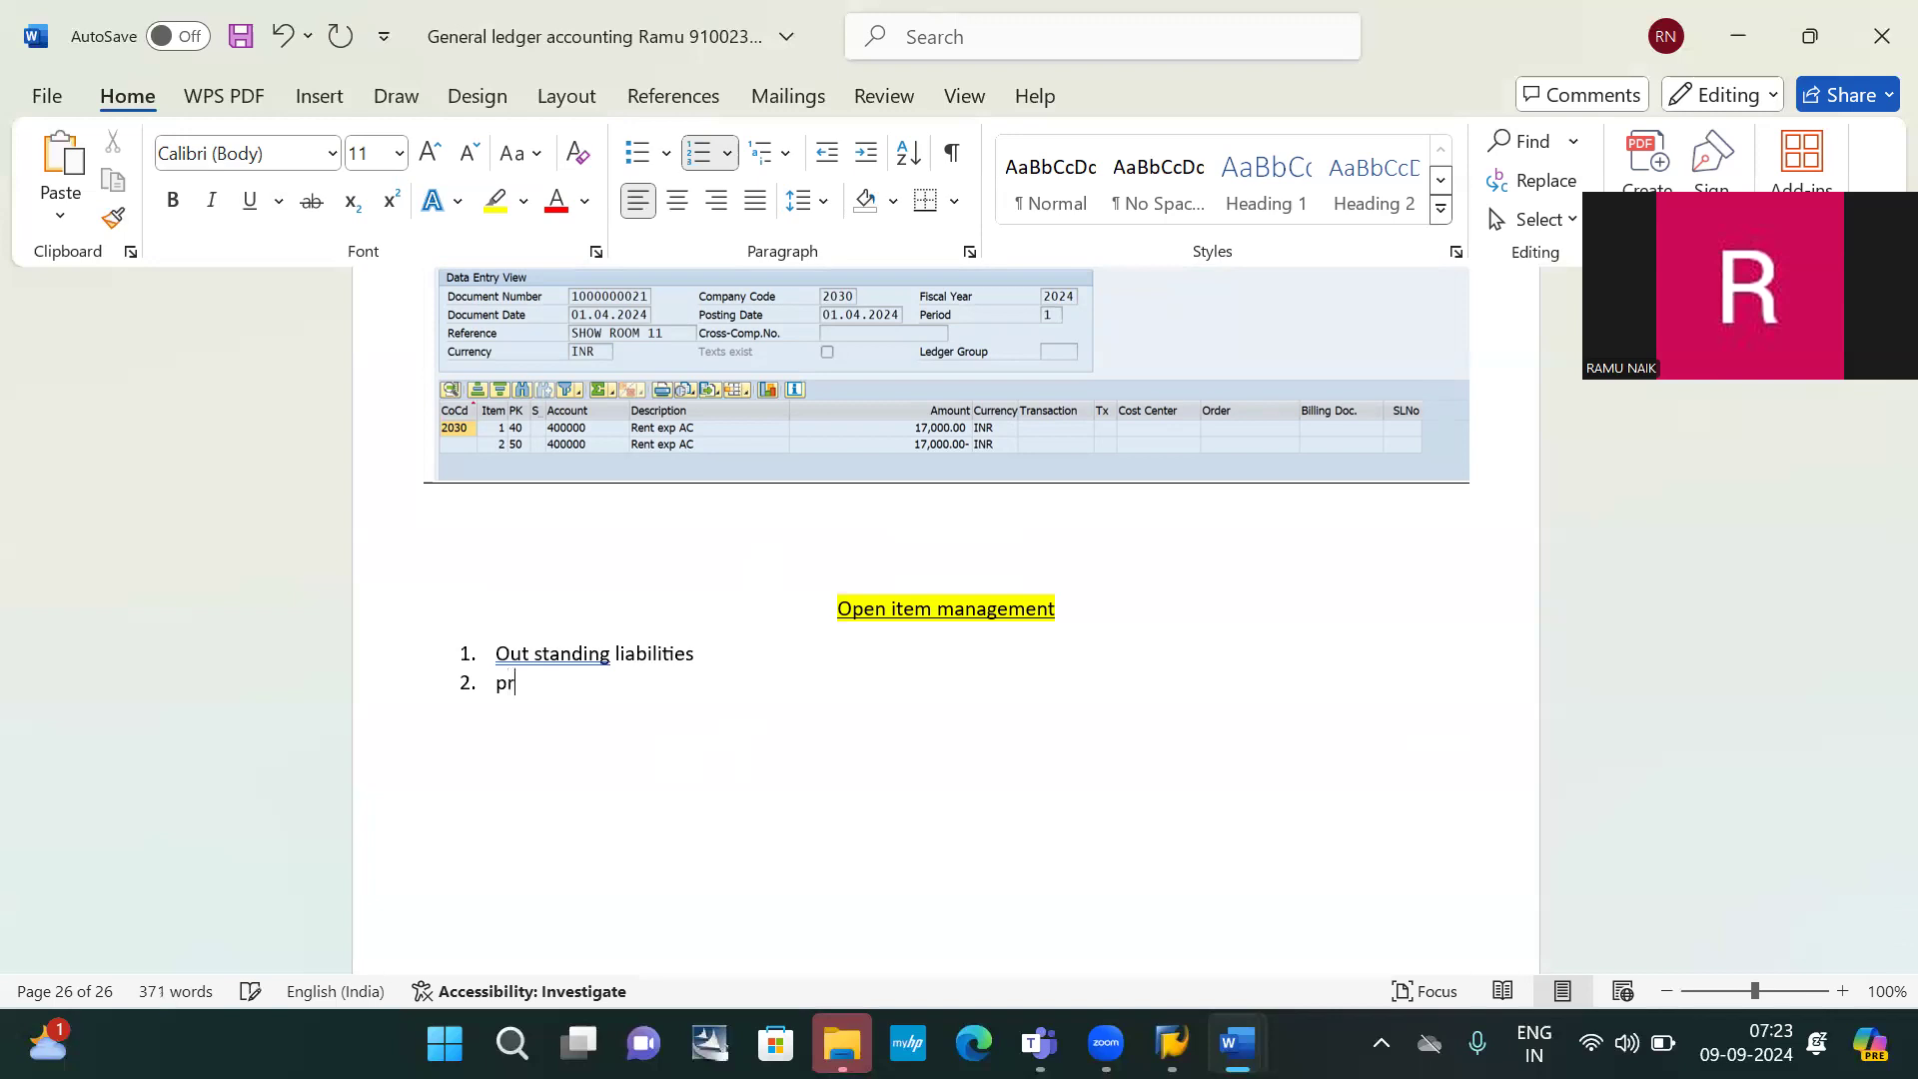
text(e paid expenditure)
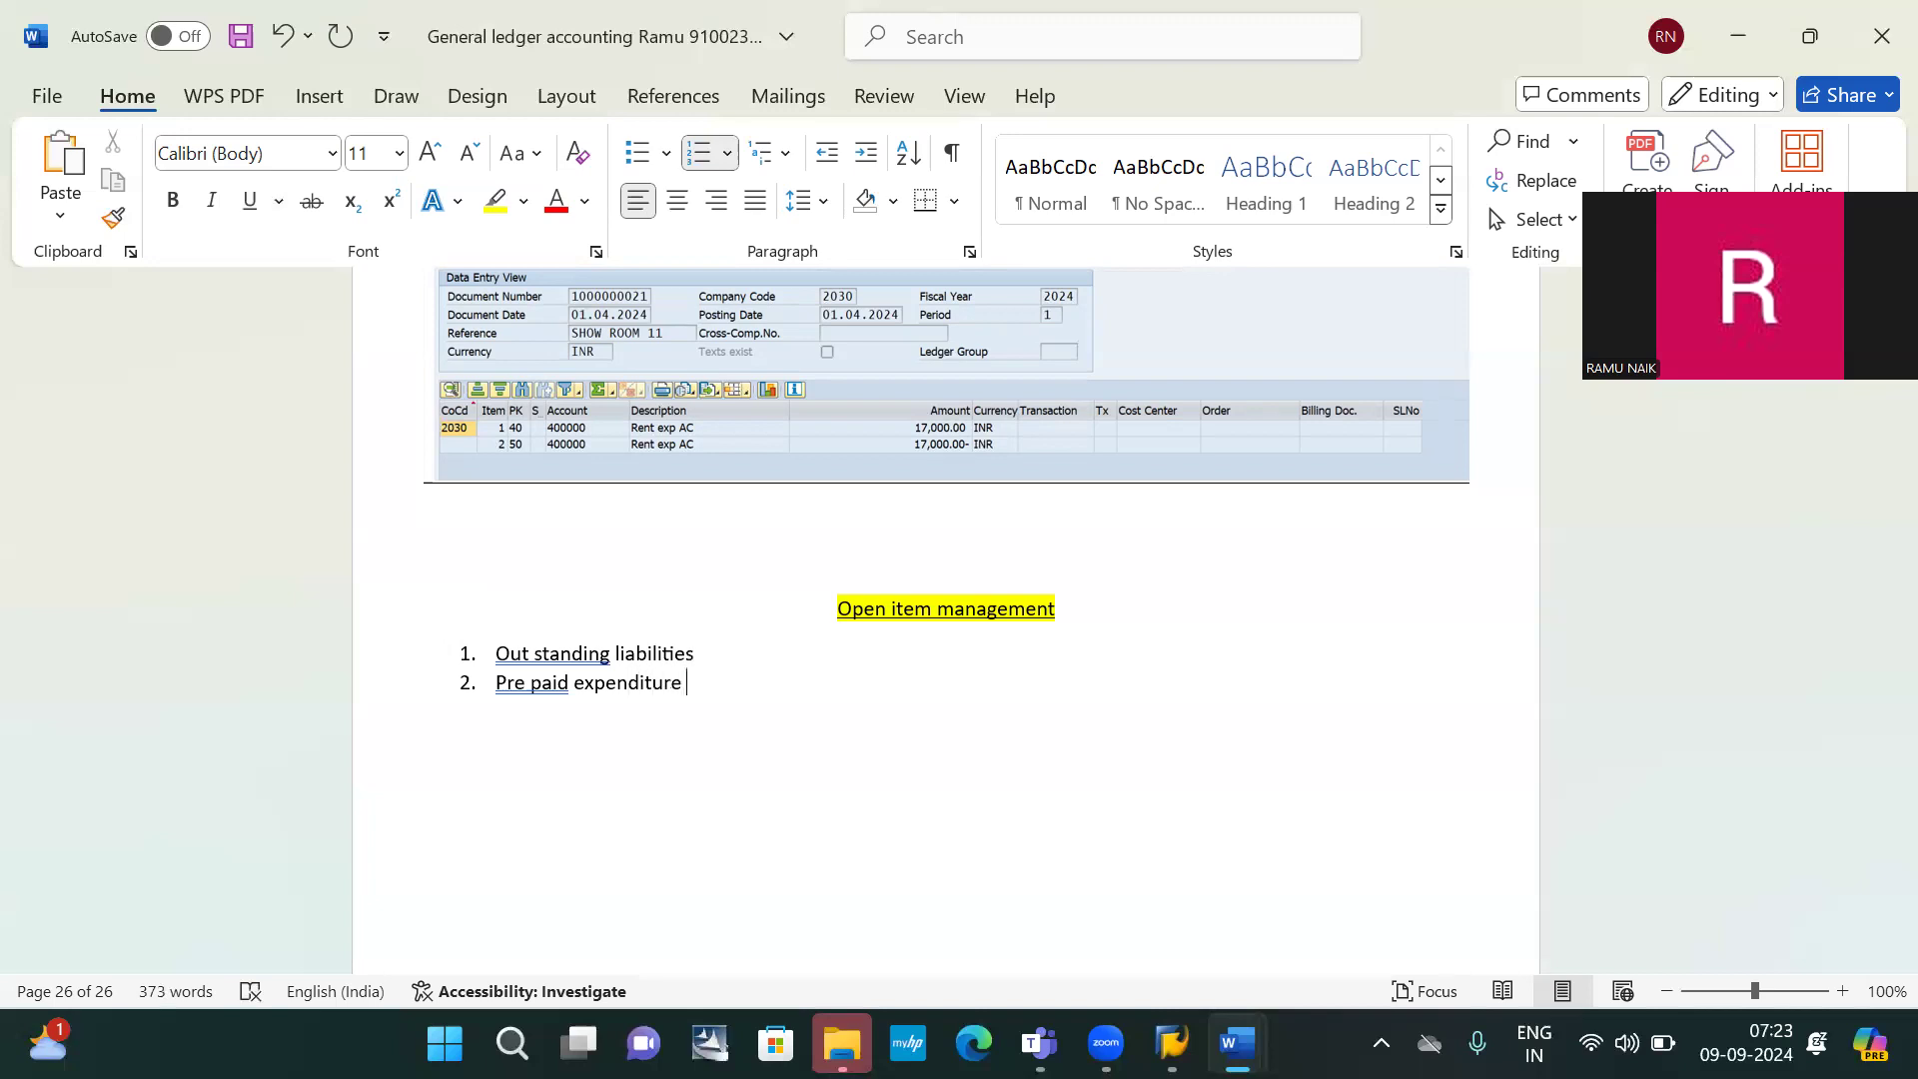
drag(715, 651, 497, 667)
key(ctrl+c)
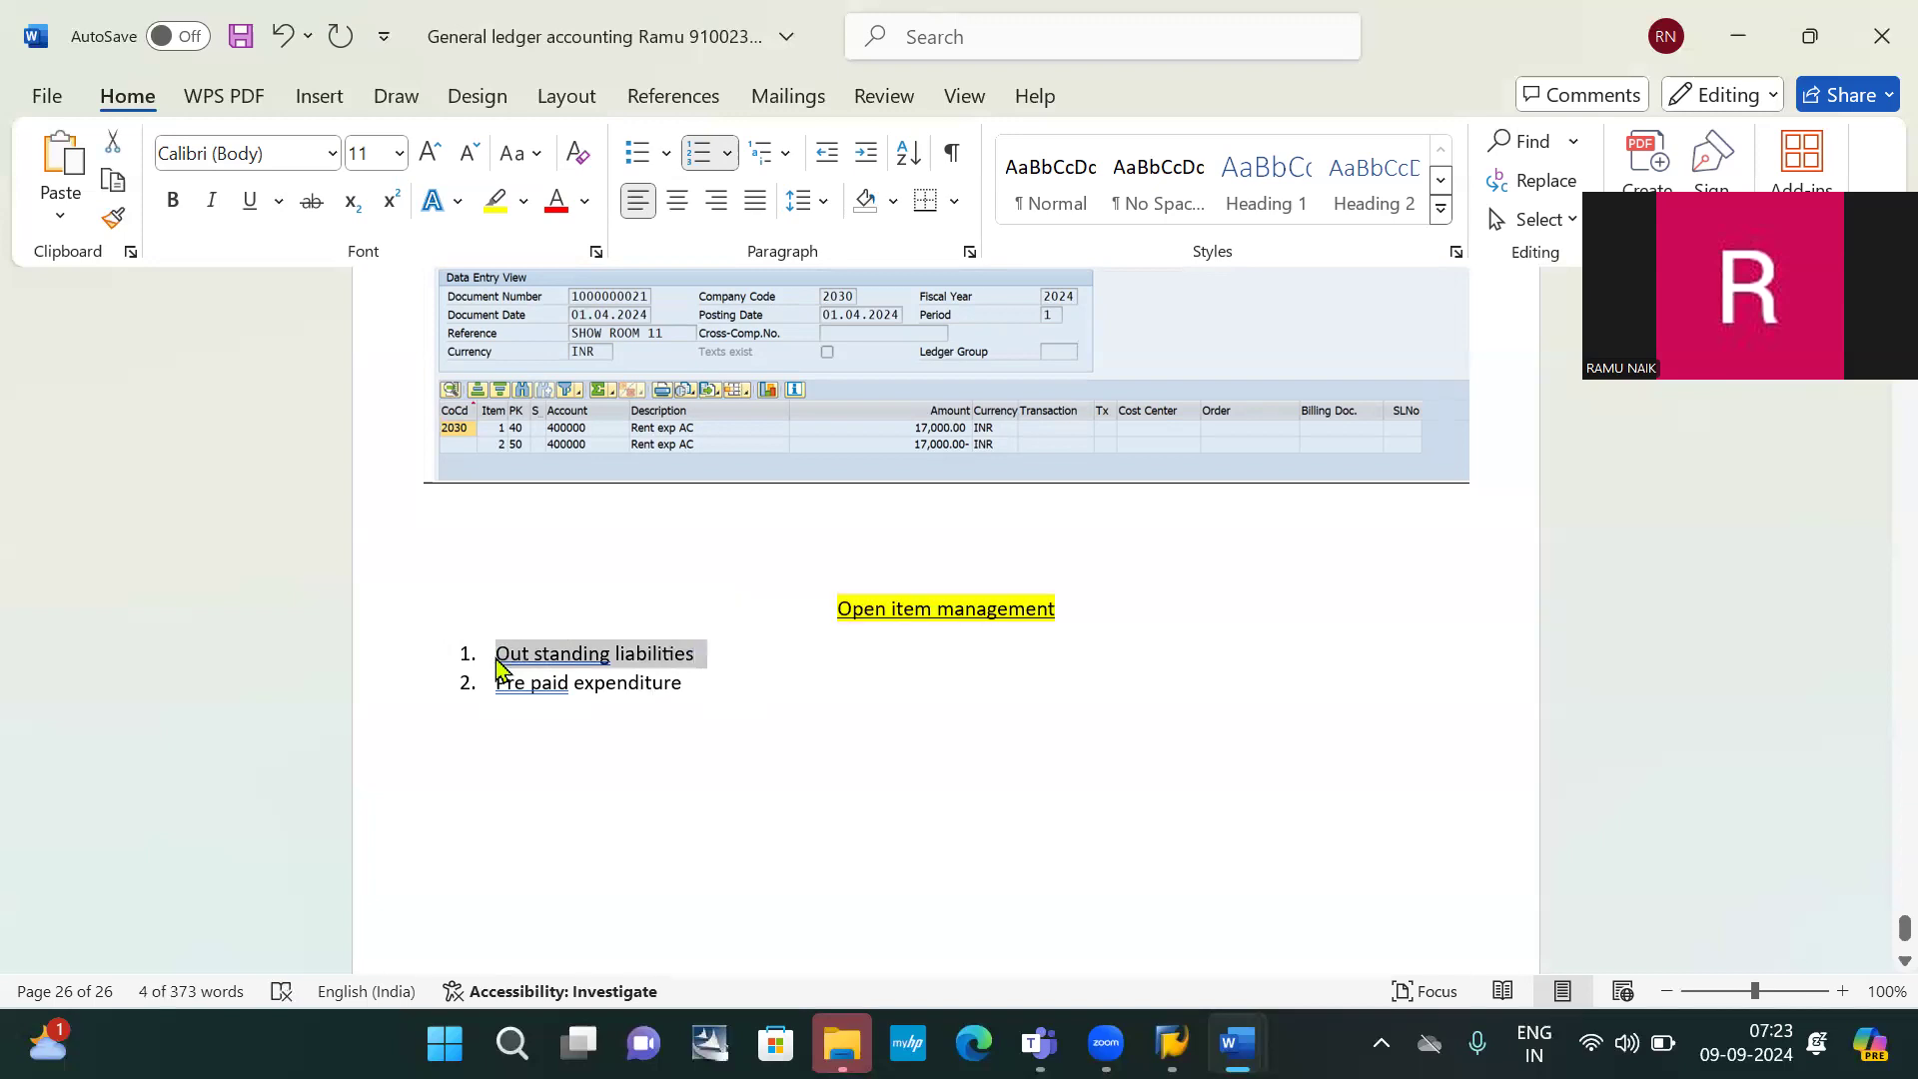
scroll(496, 659, down, 2)
Paste 'Out standing liabilities' on a new unnumbered line below the Pre paid expenditure item
click(493, 650)
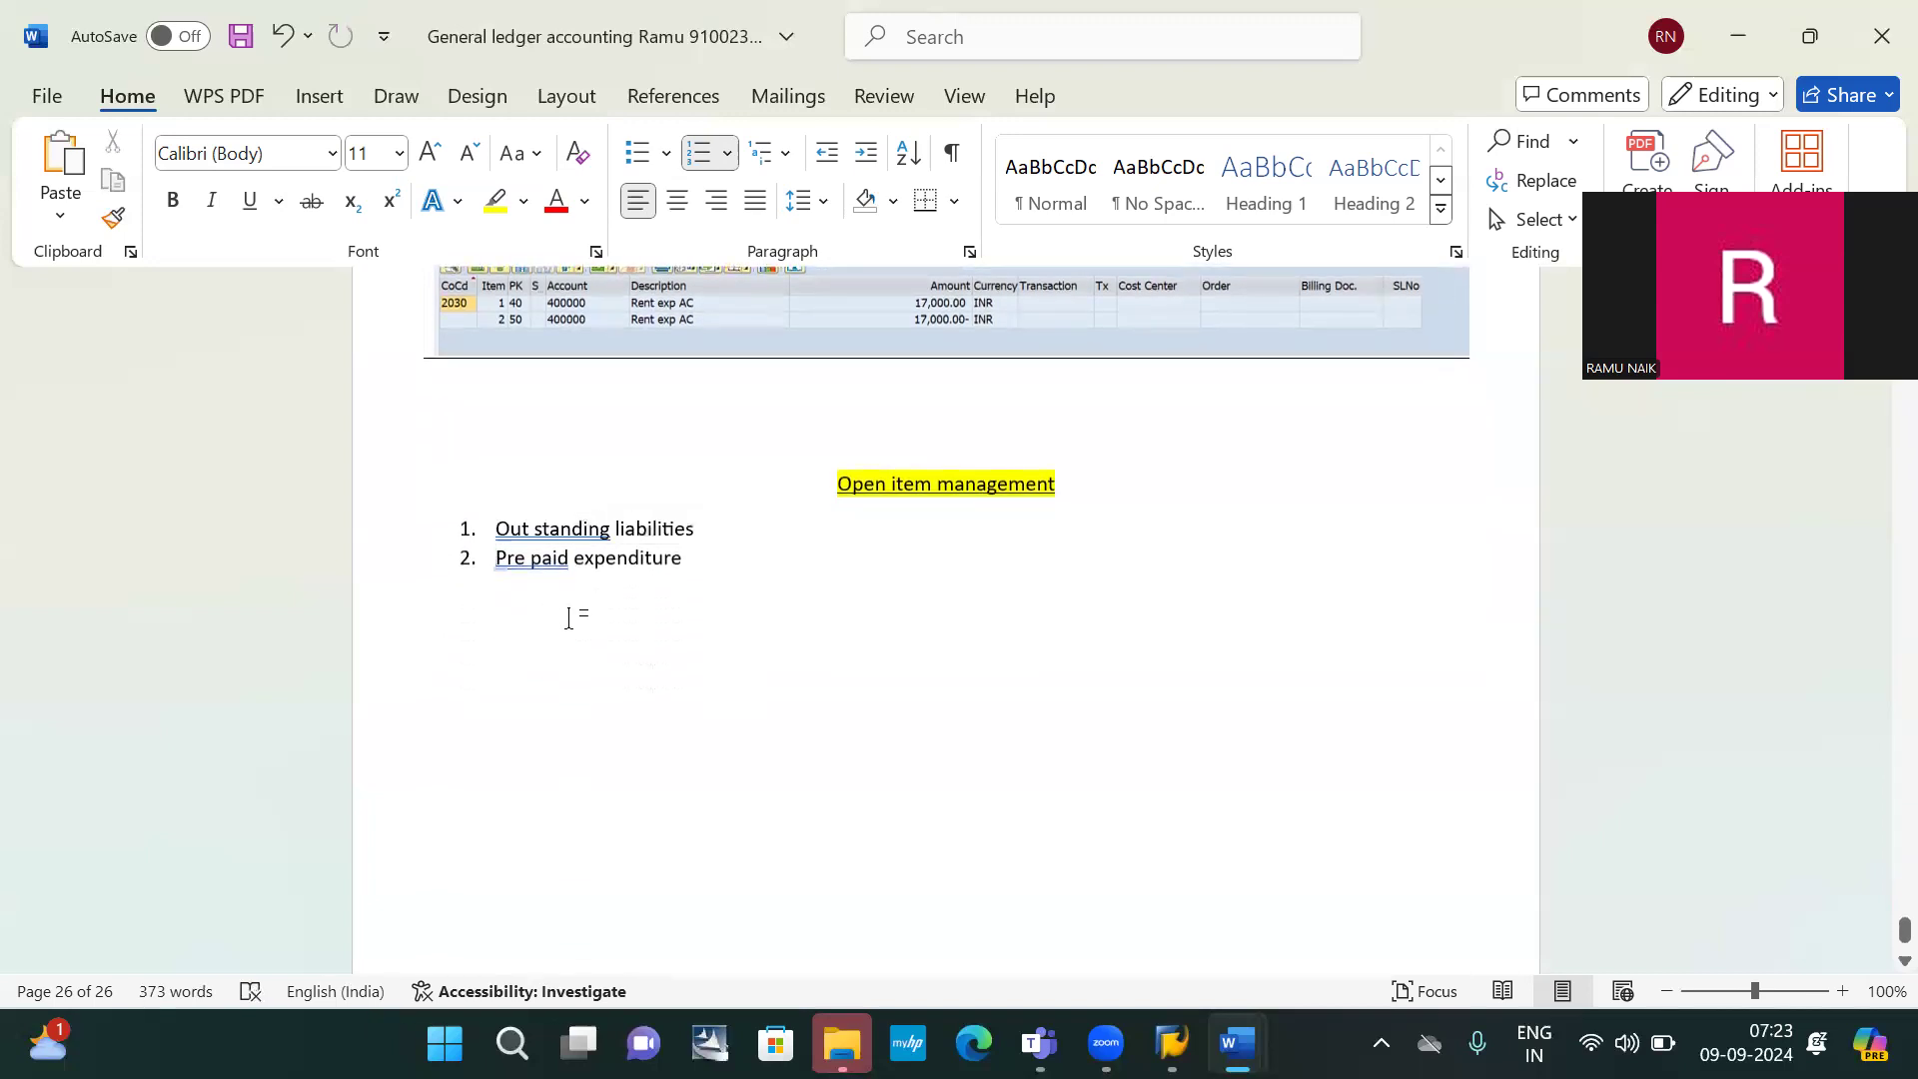
click(706, 561)
key(Return)
key(BackSpace)
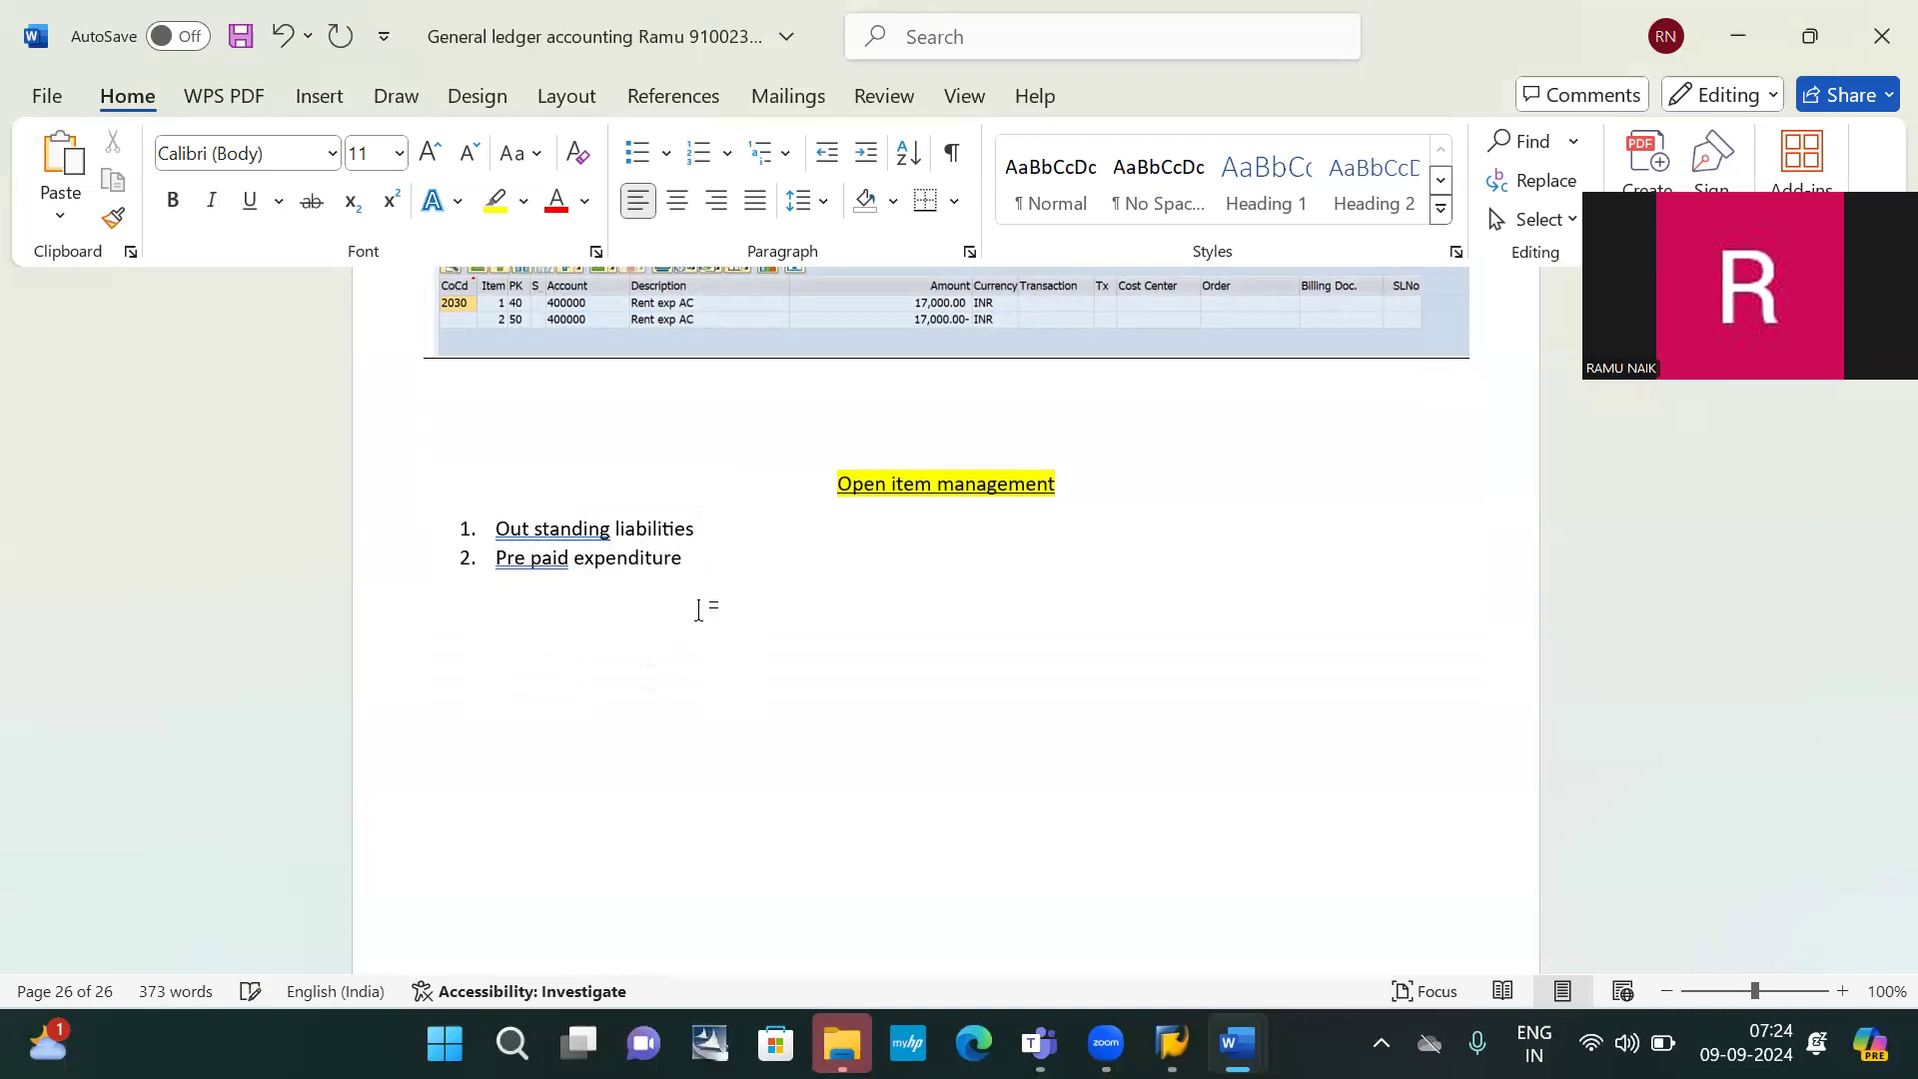
key(ctrl+v)
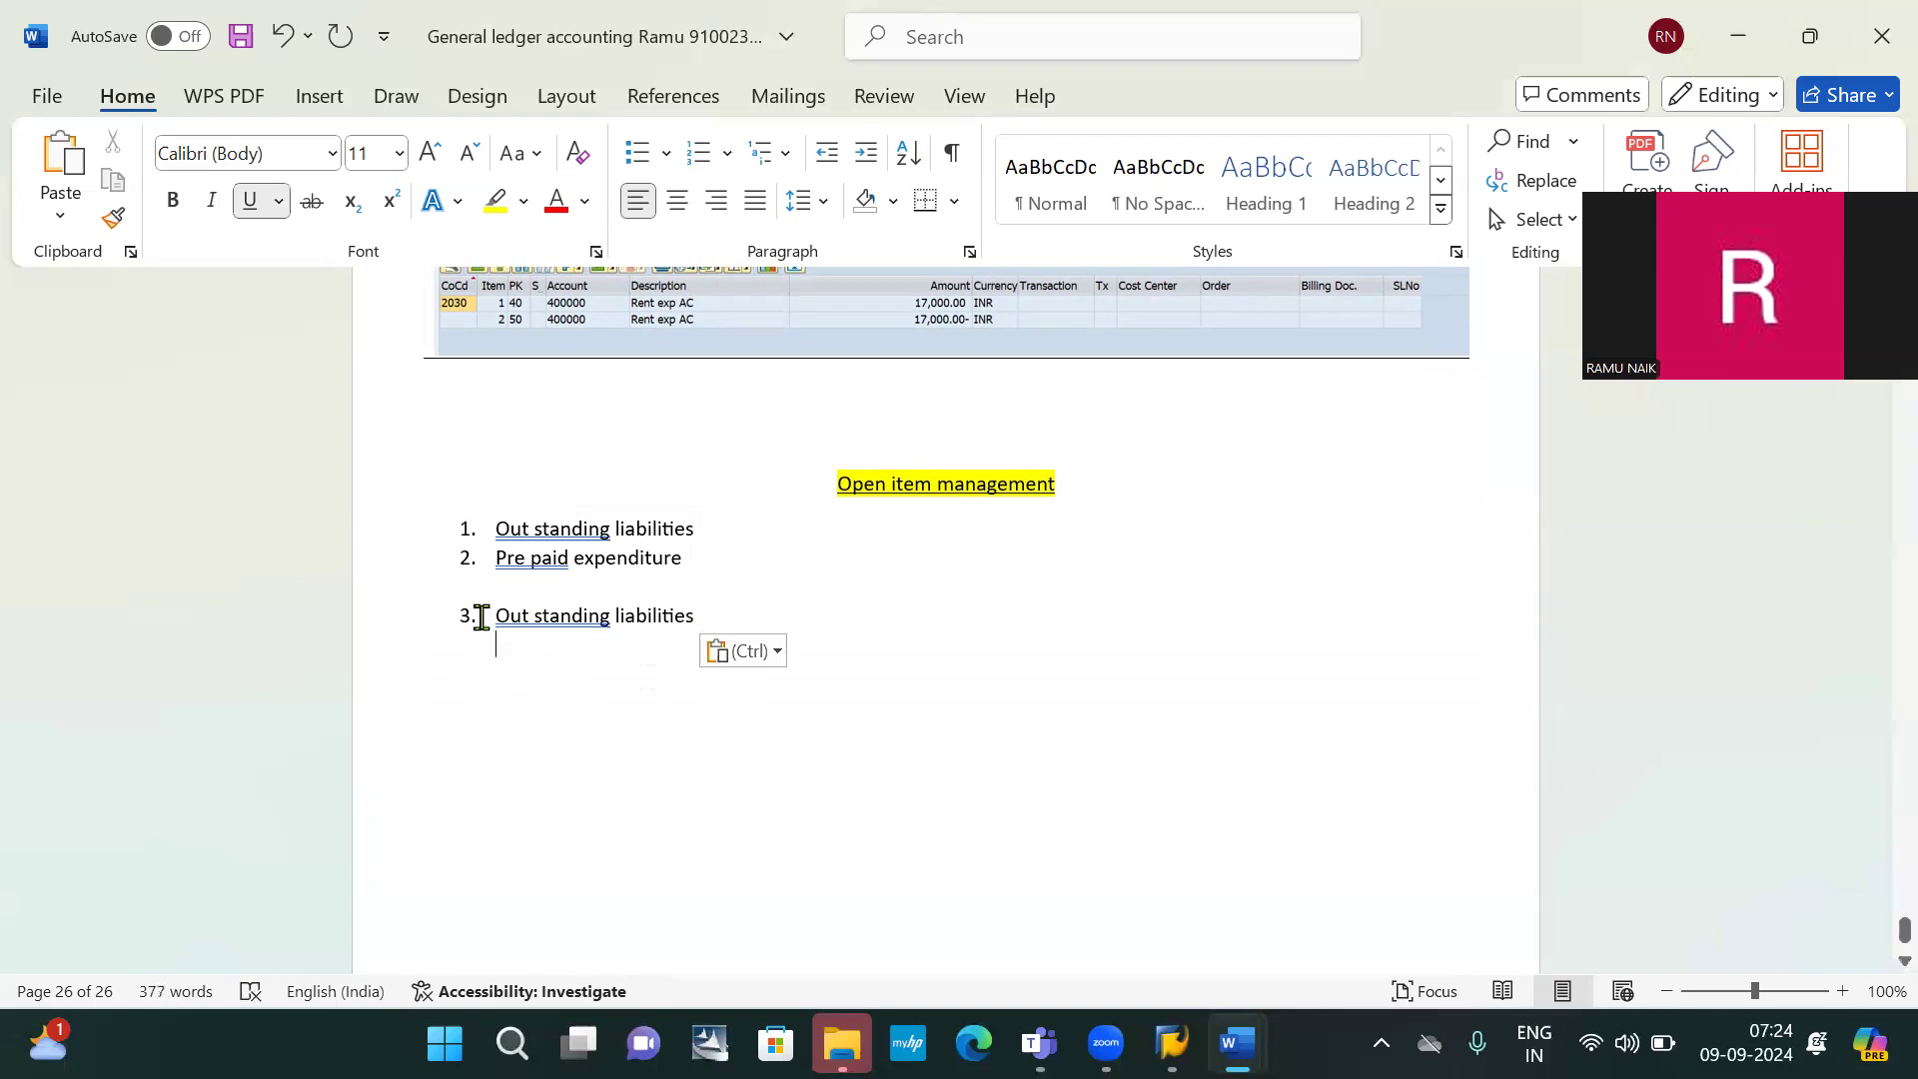
click(481, 618)
key(BackSpace)
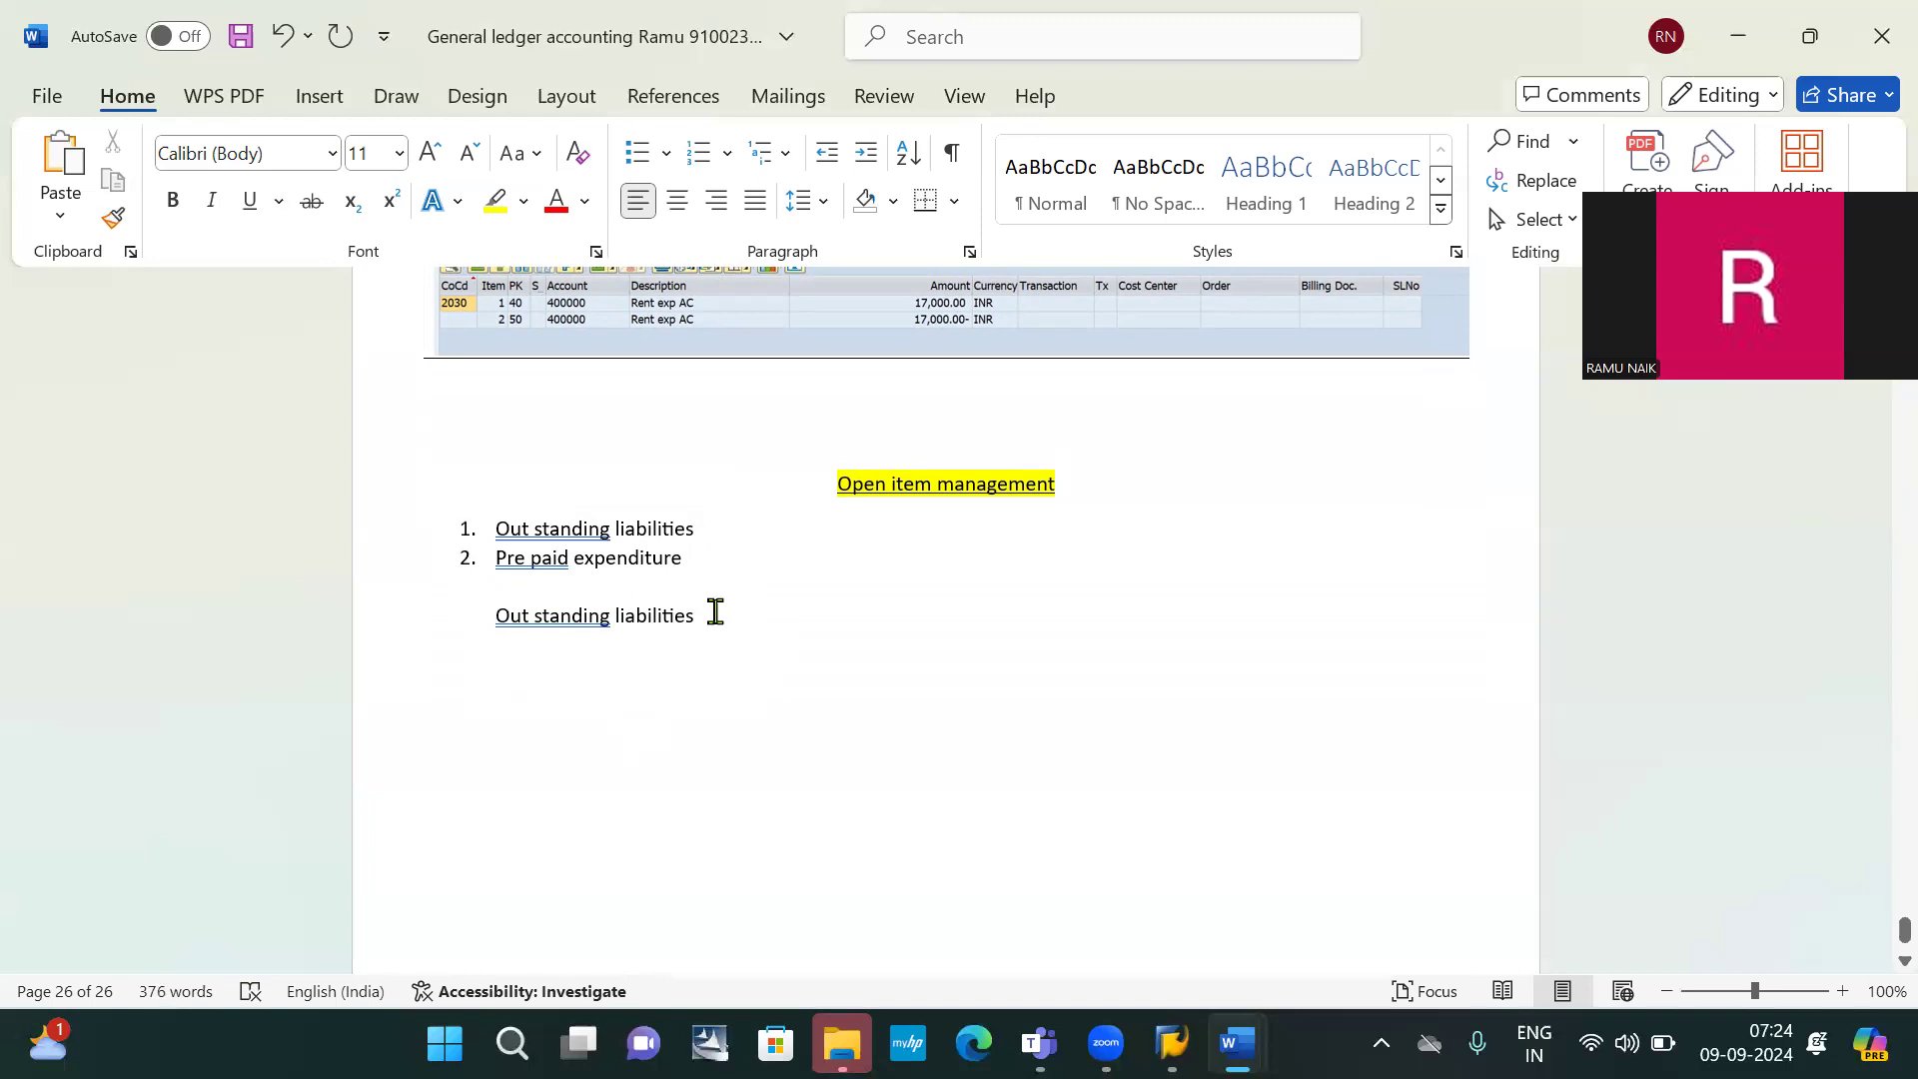
Highlight the 'Out standing liabilities' line in yellow
triple_click(462, 620)
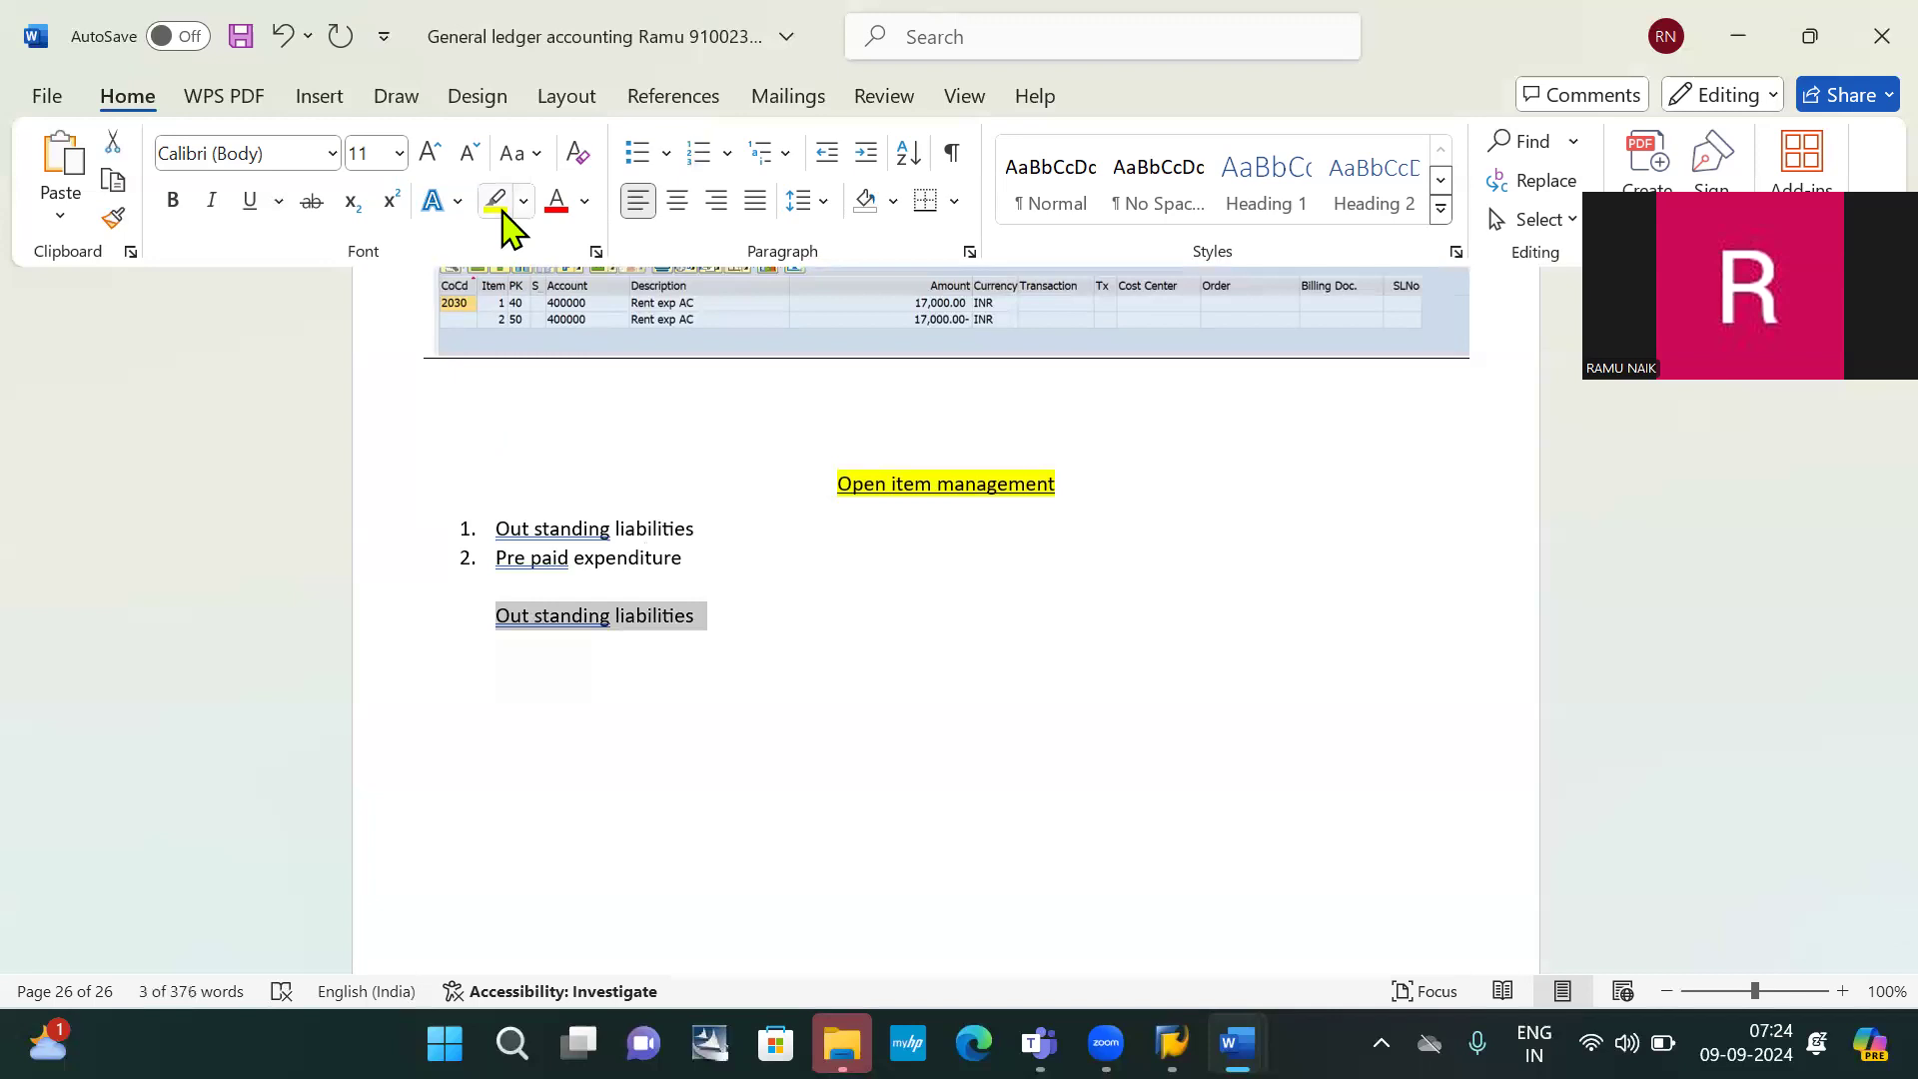
click(495, 202)
click(549, 399)
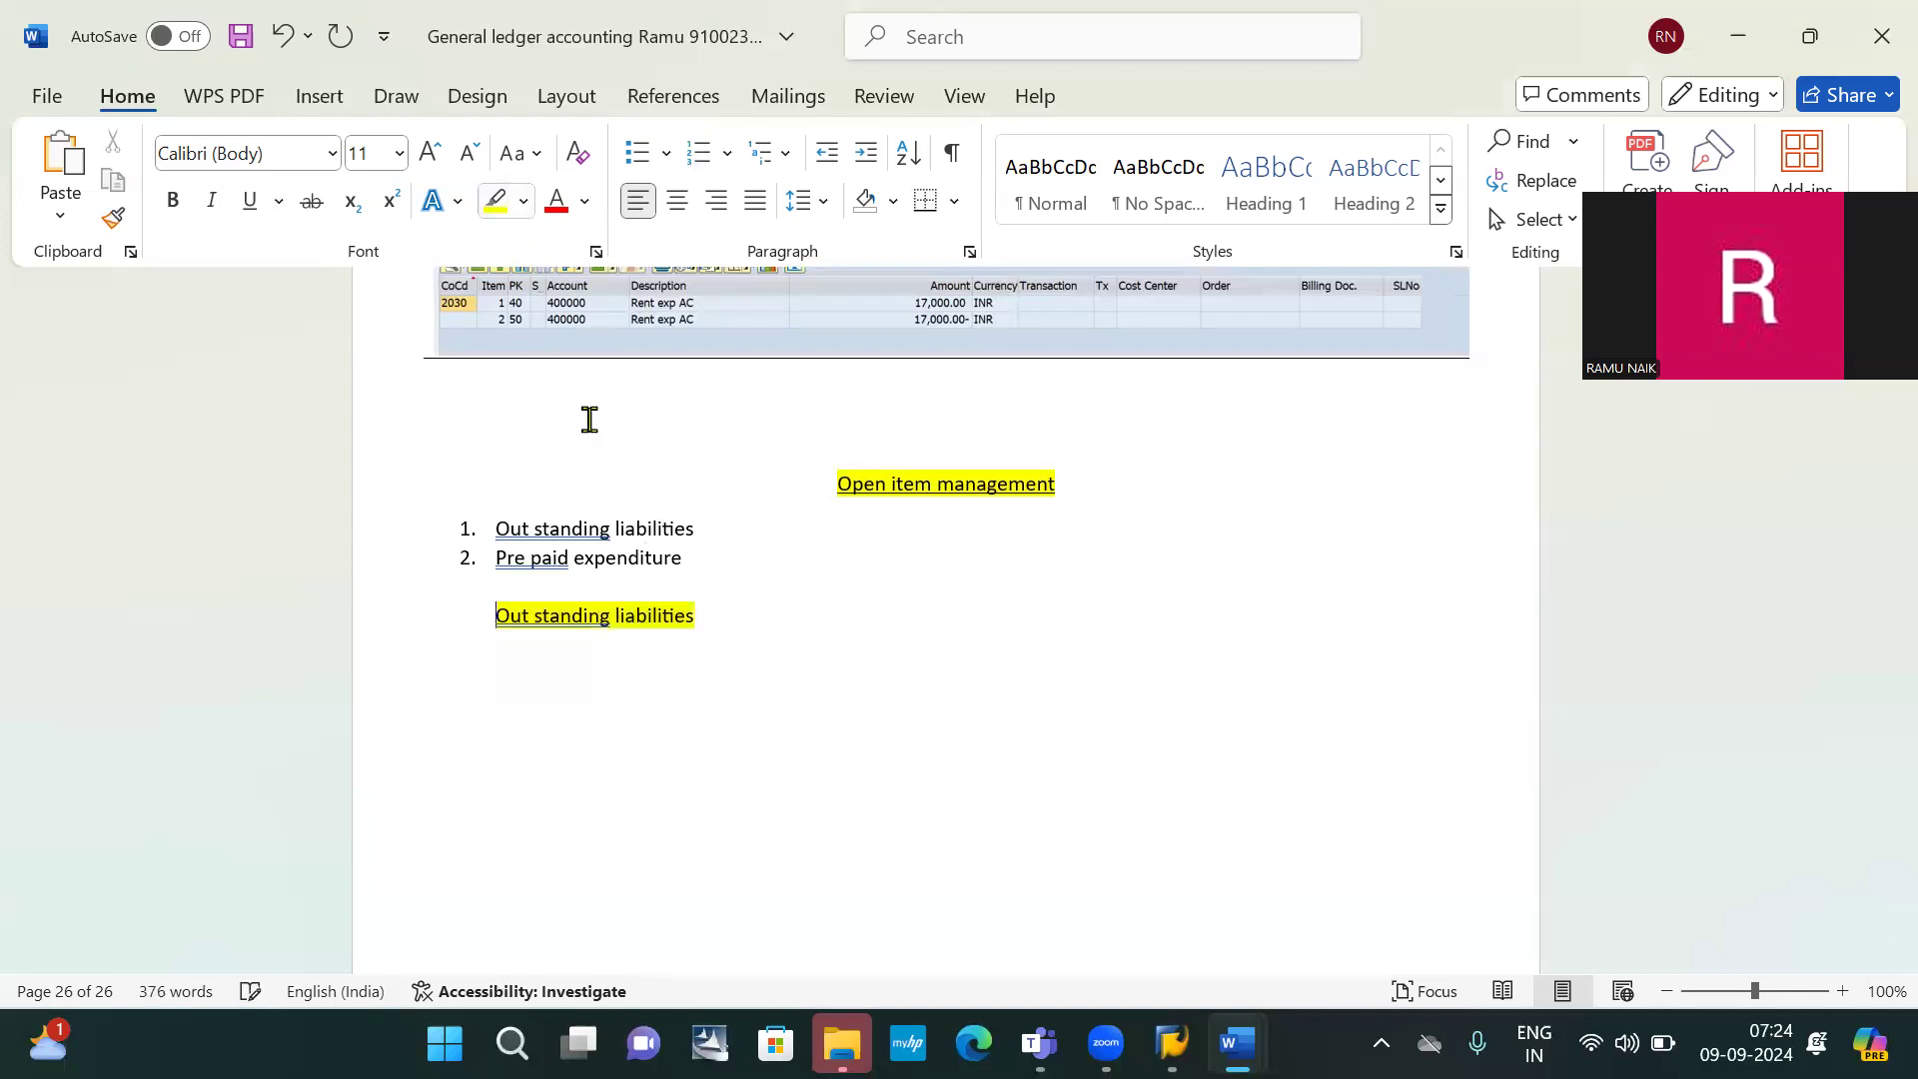
click(530, 664)
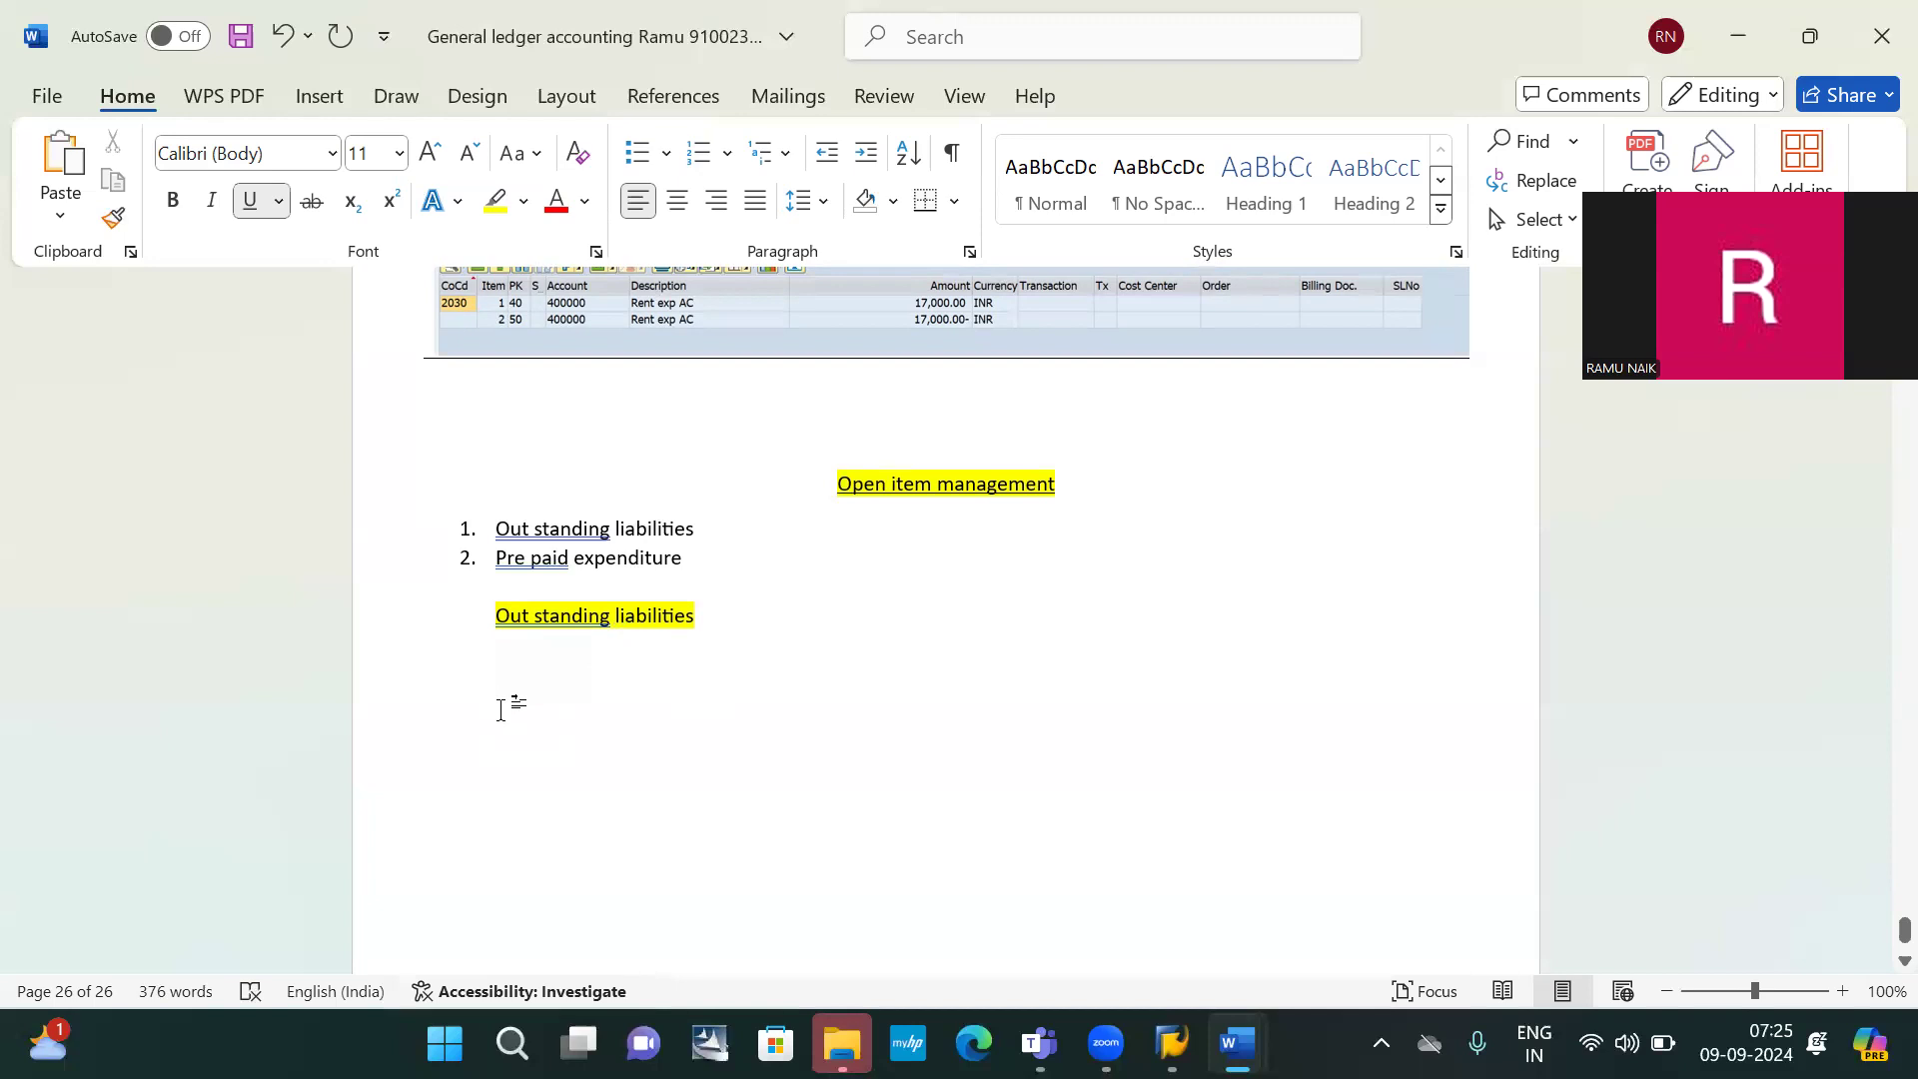
Turn off underlining and type 'rent payable AC ( liability + open item management )' under the heading
text(R)
key(BackSpace)
key(ctrl+u)
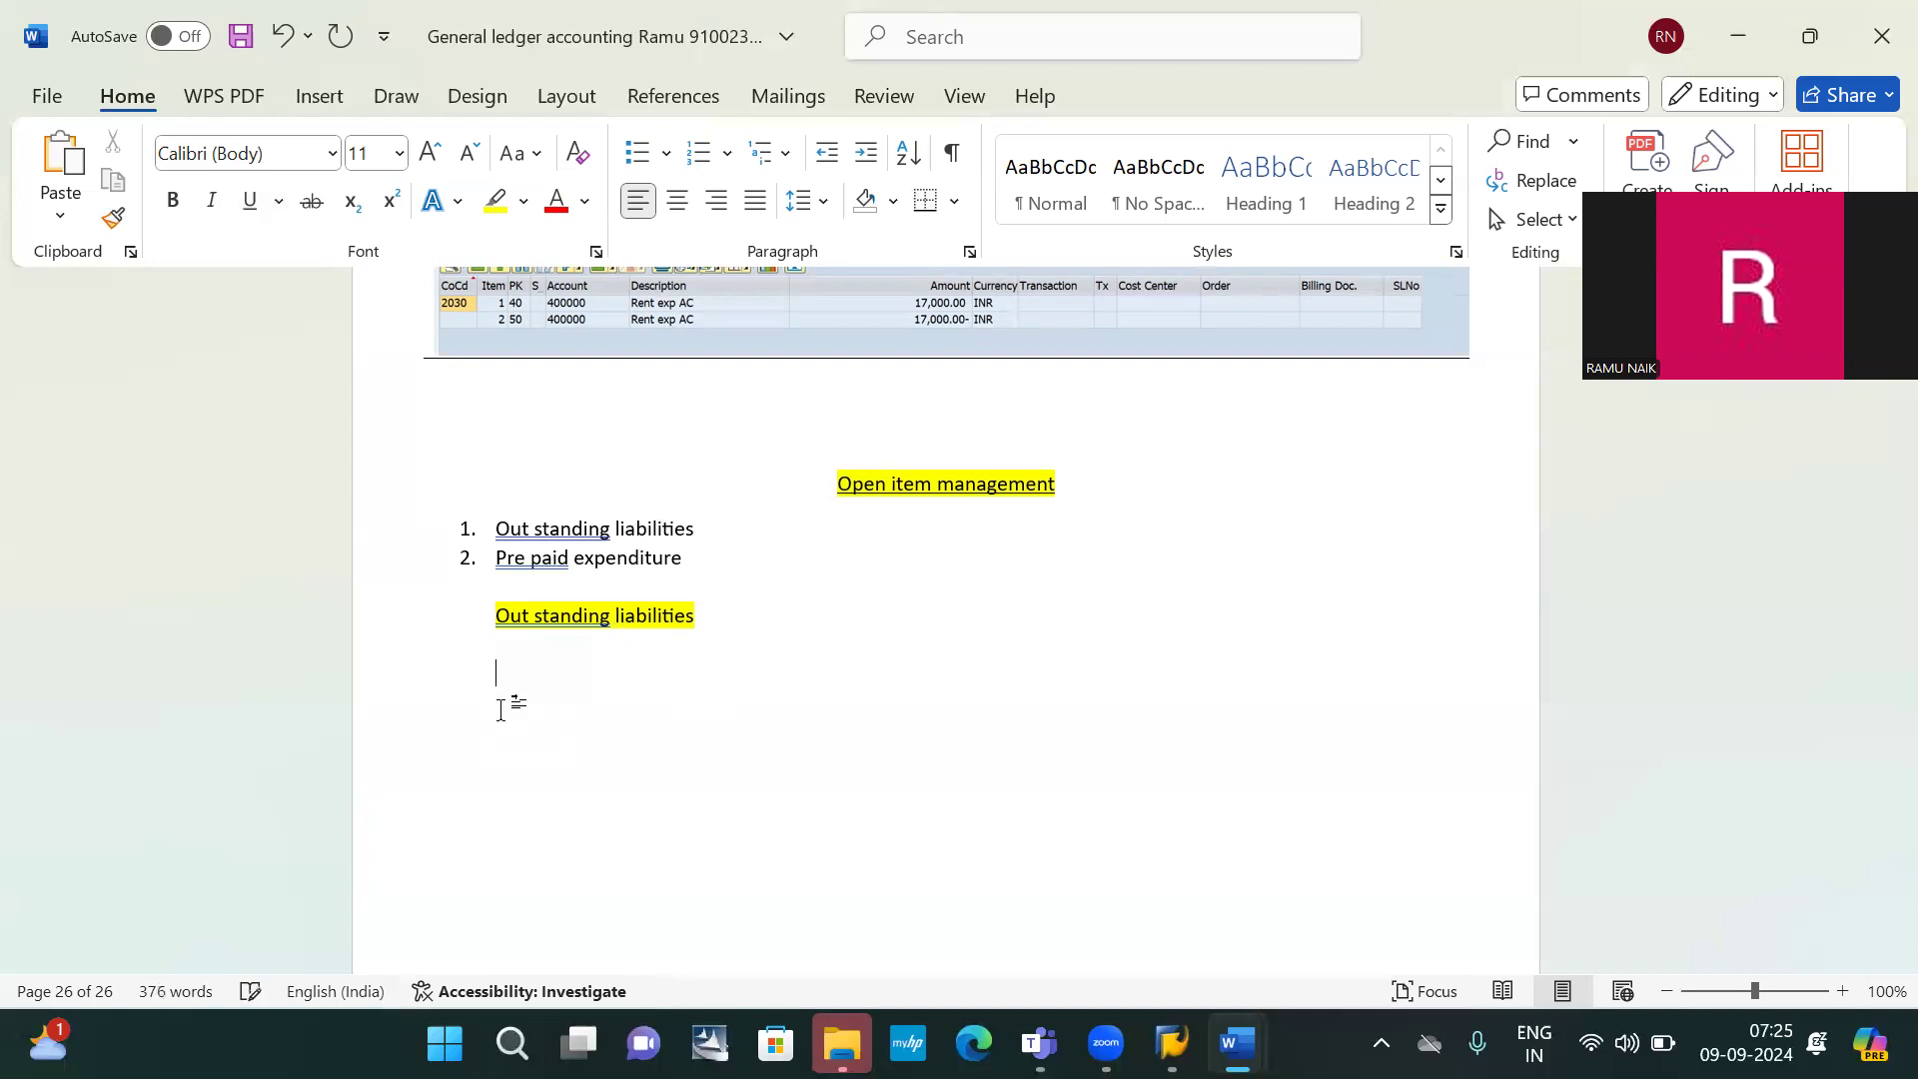
text(rent)
text(ayable AC ( liability)
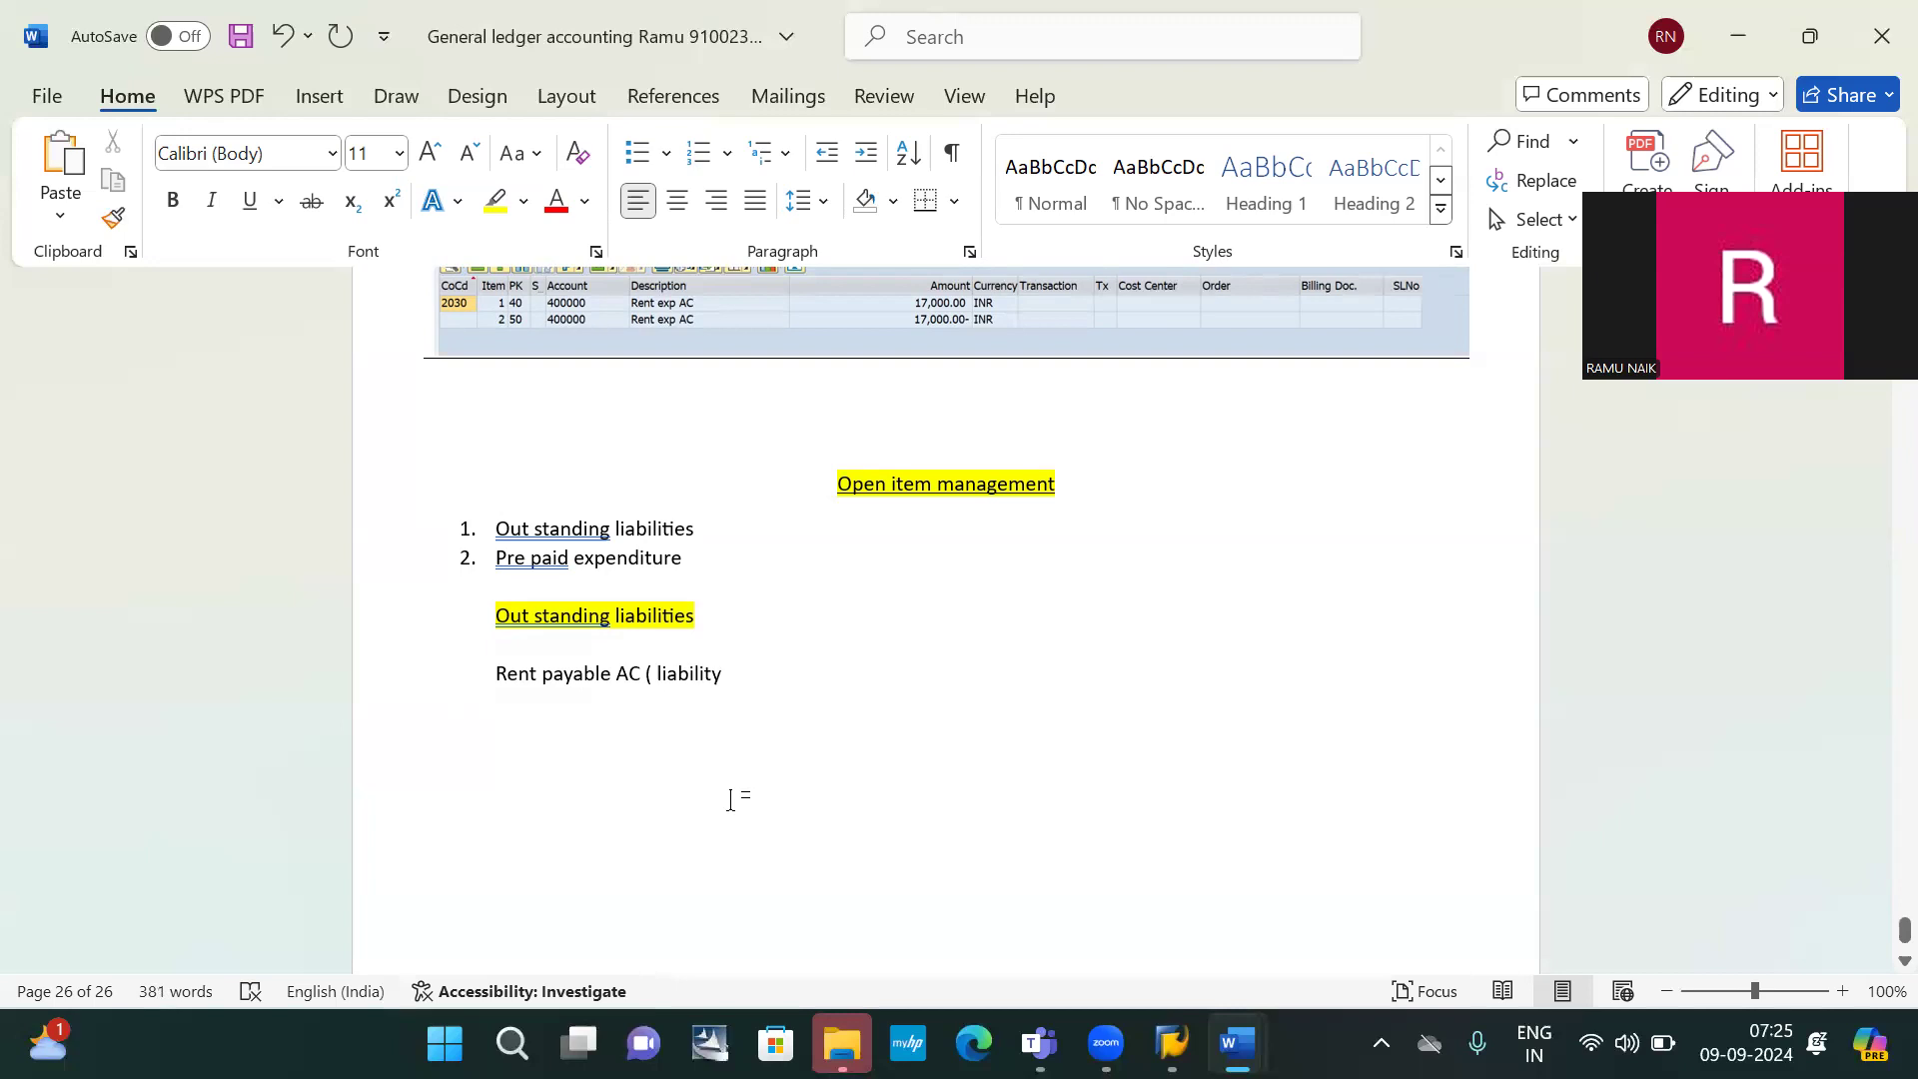
text(+)
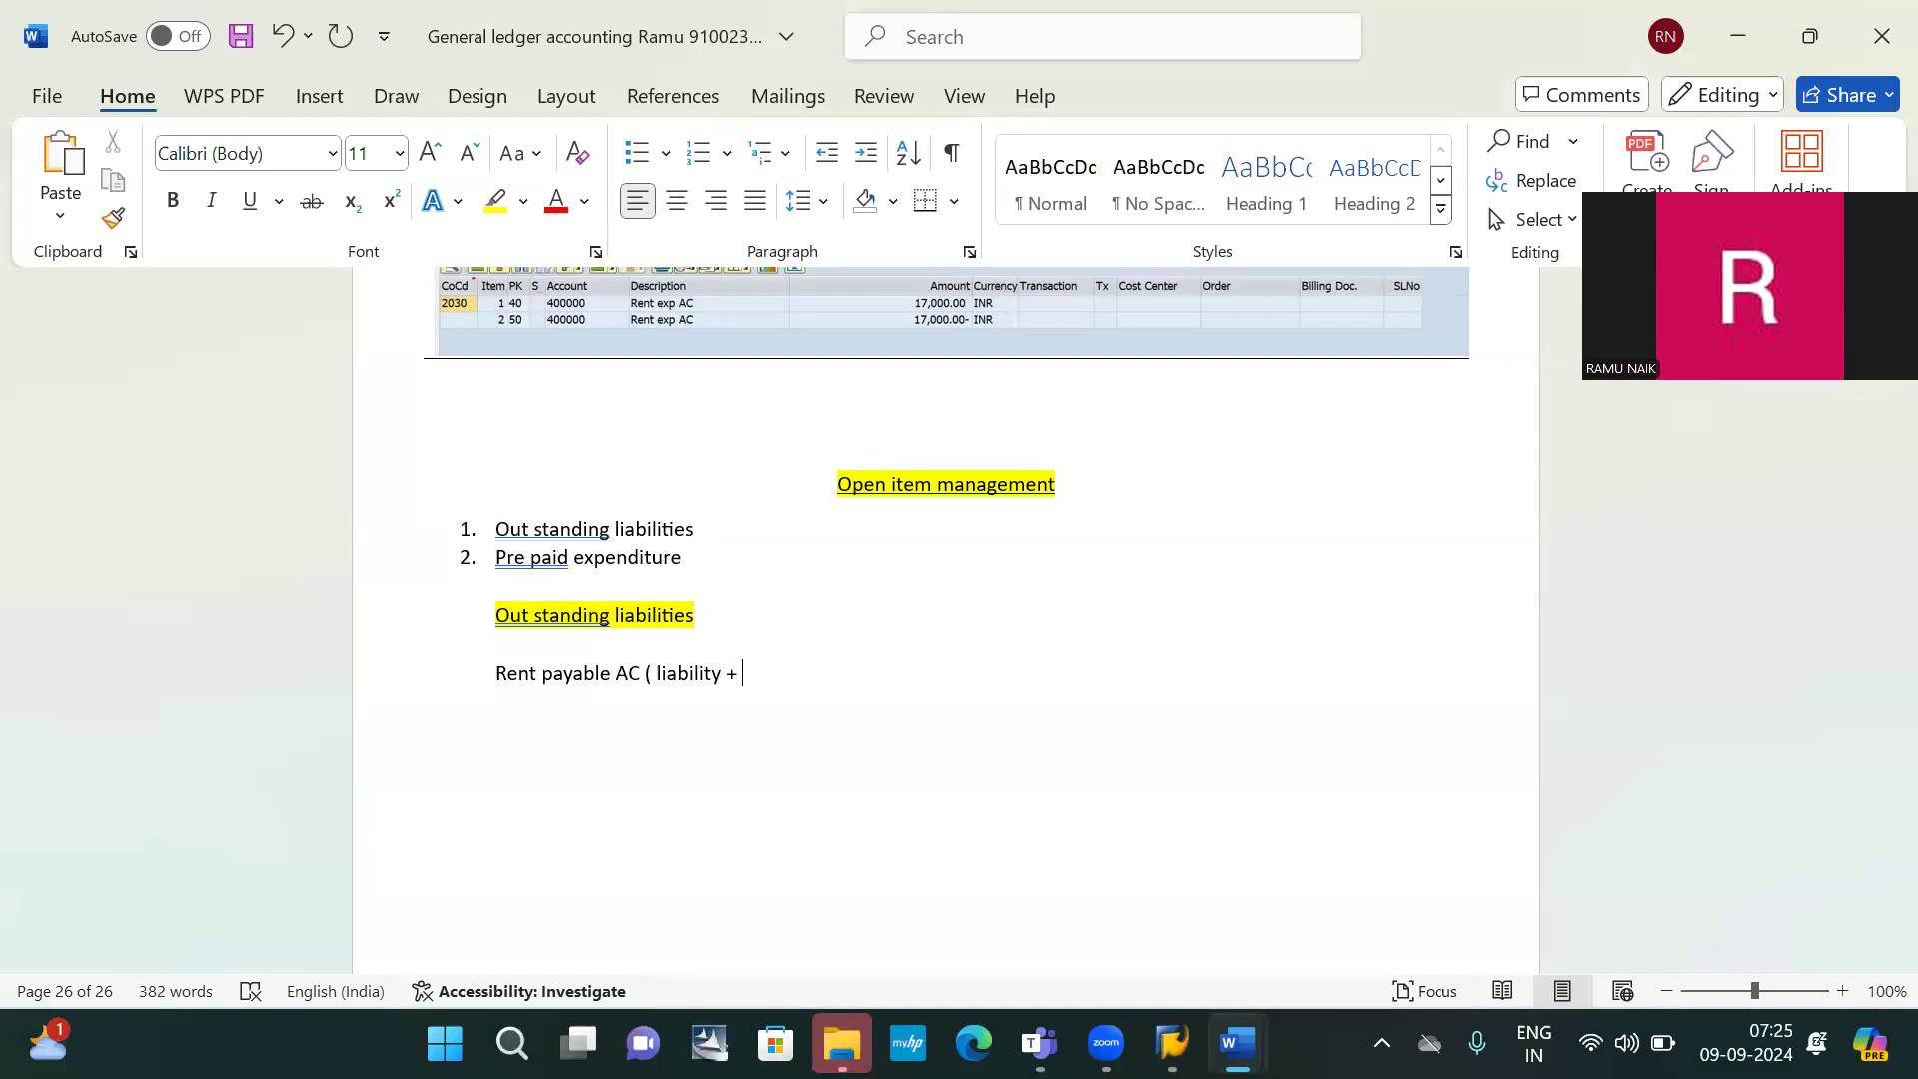
text( open item managem)
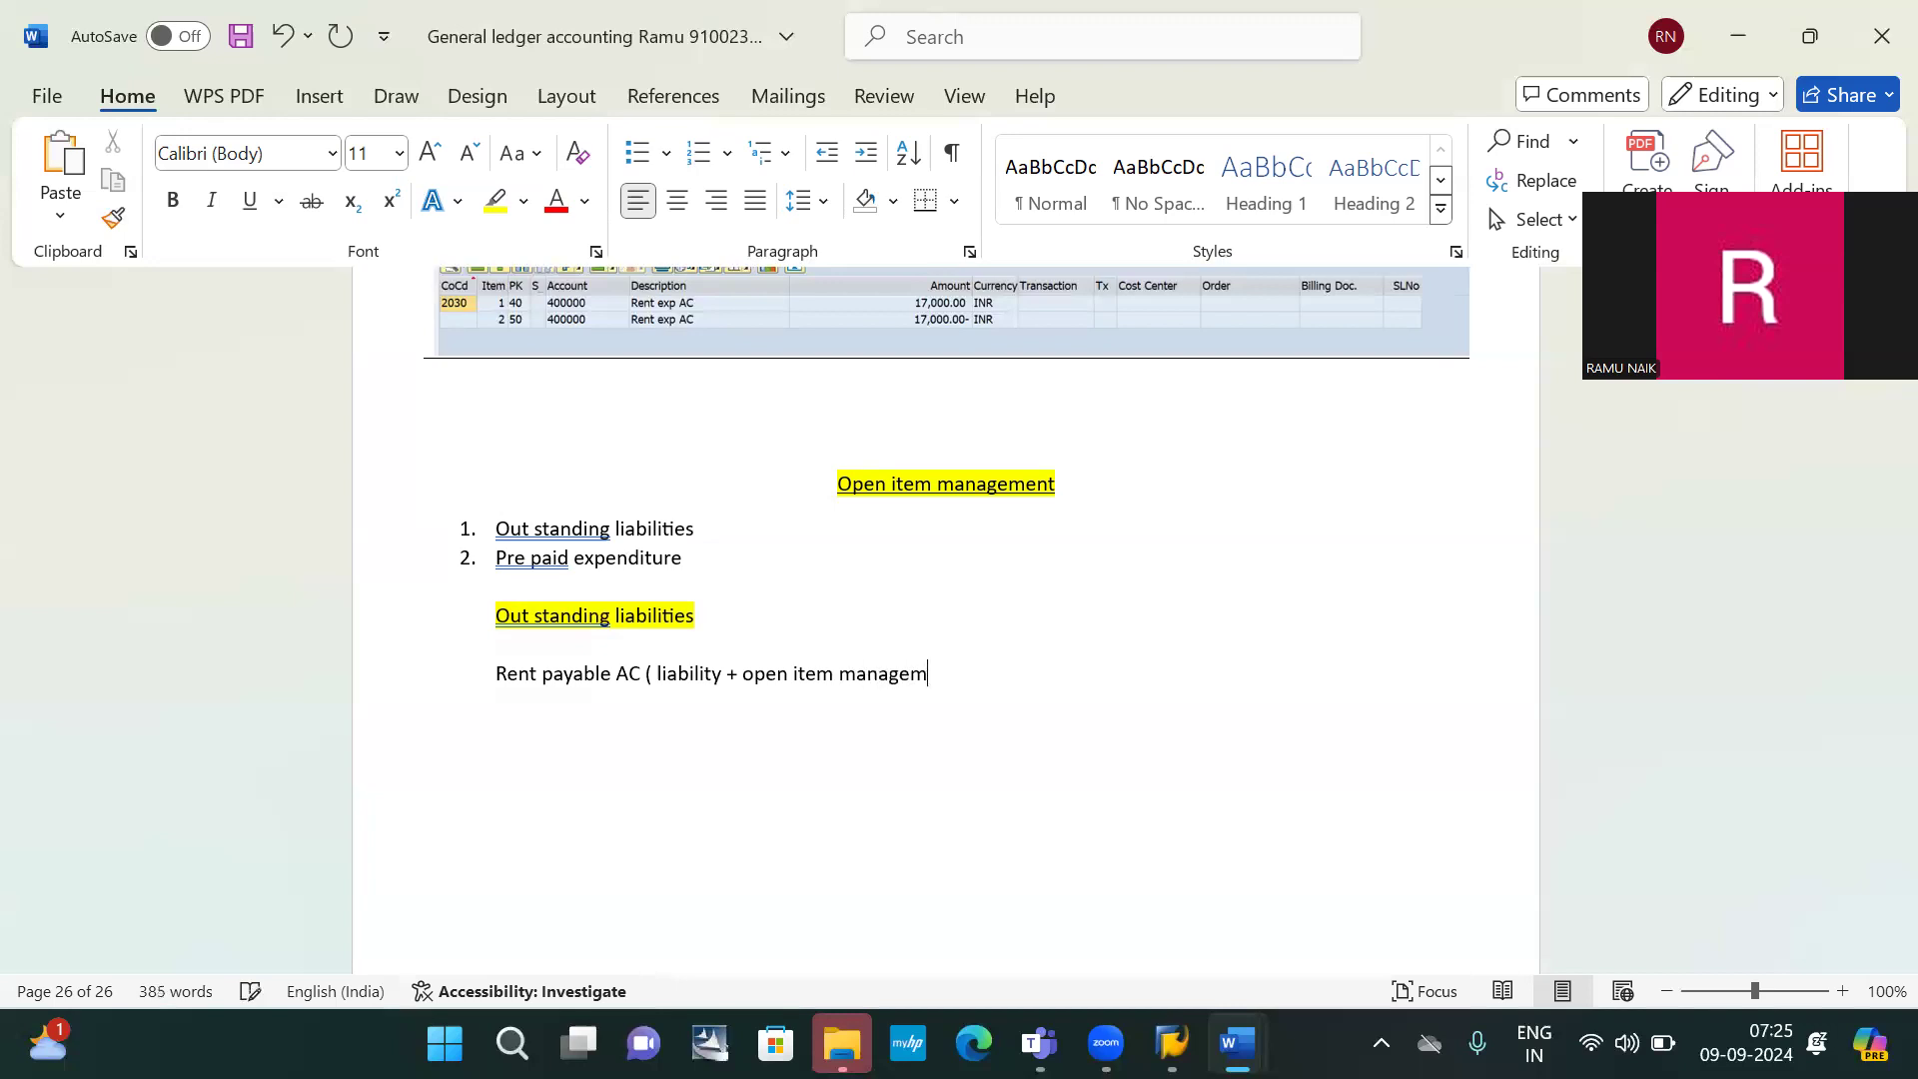
text(ent ))
key(Left)
key(Right)
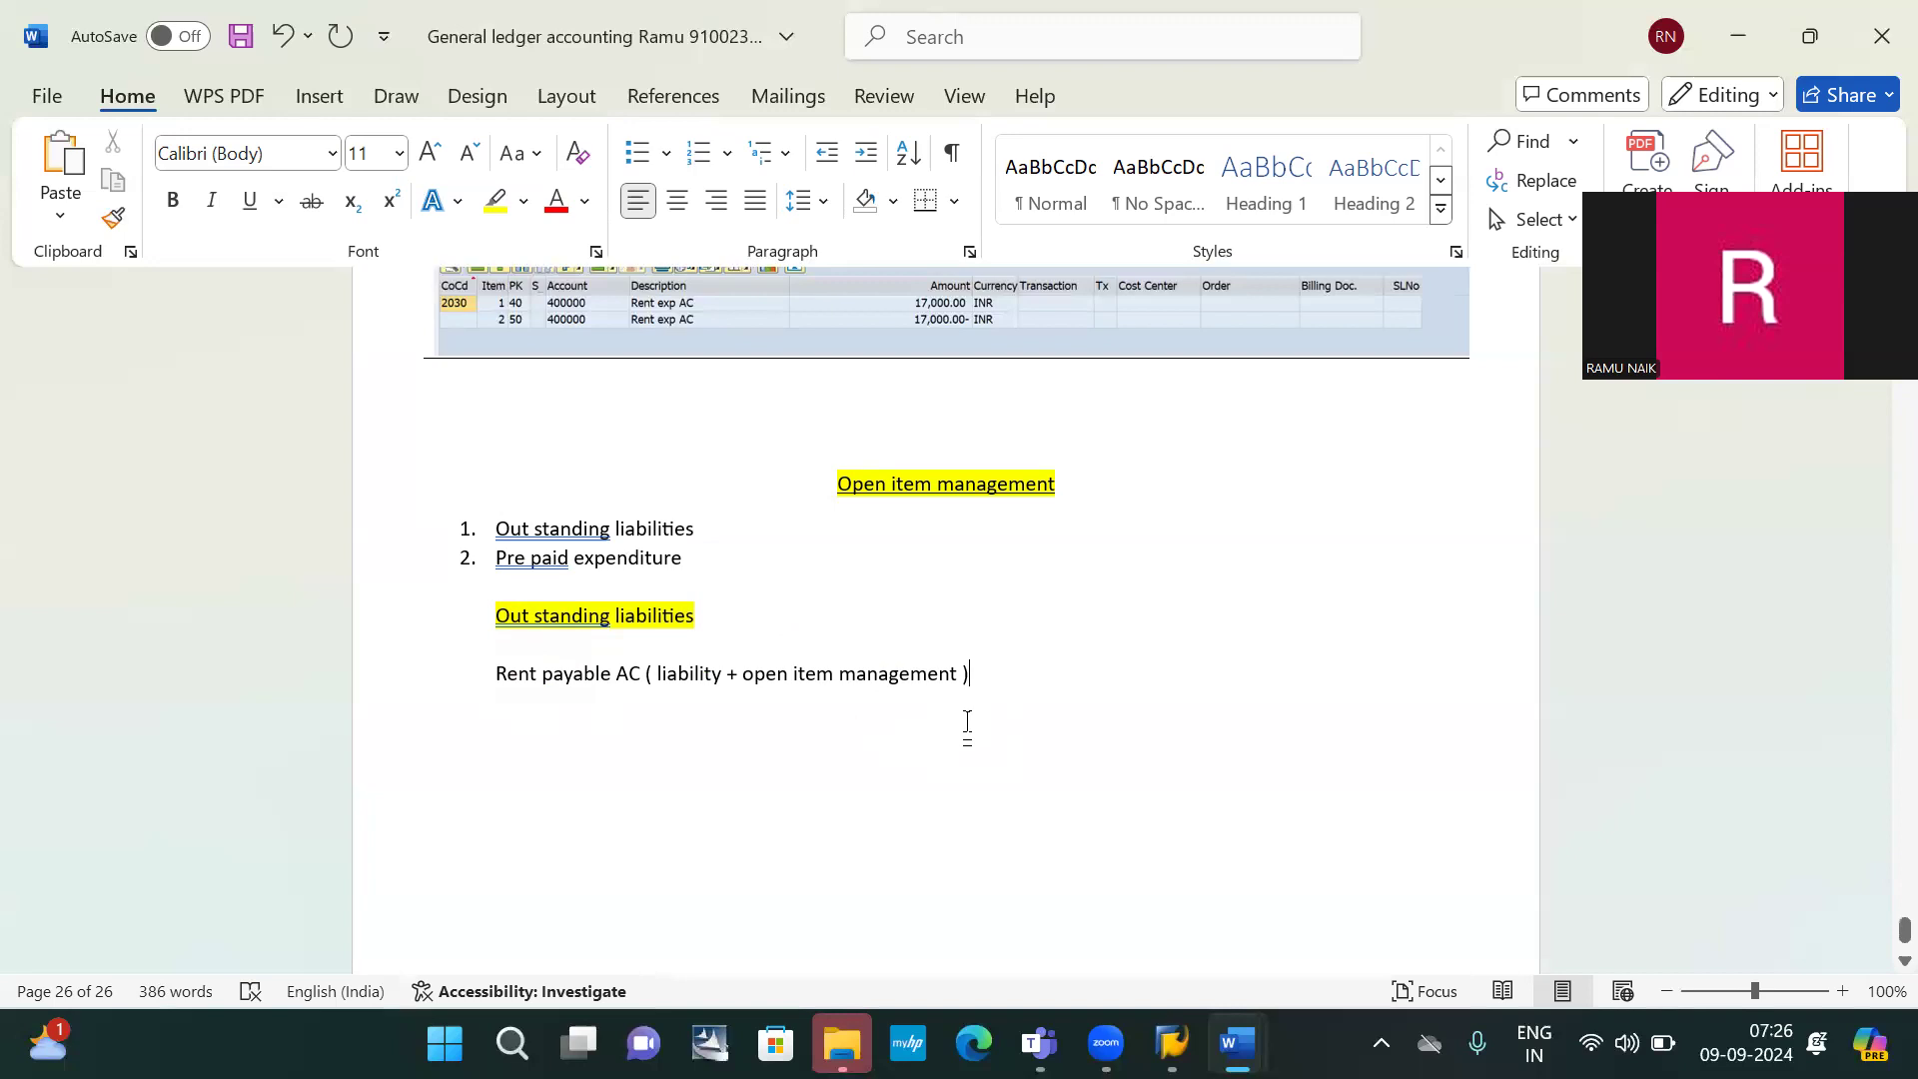
Add the line 'due date: 01.08.2024' below it, followed by a blank line
key(Return)
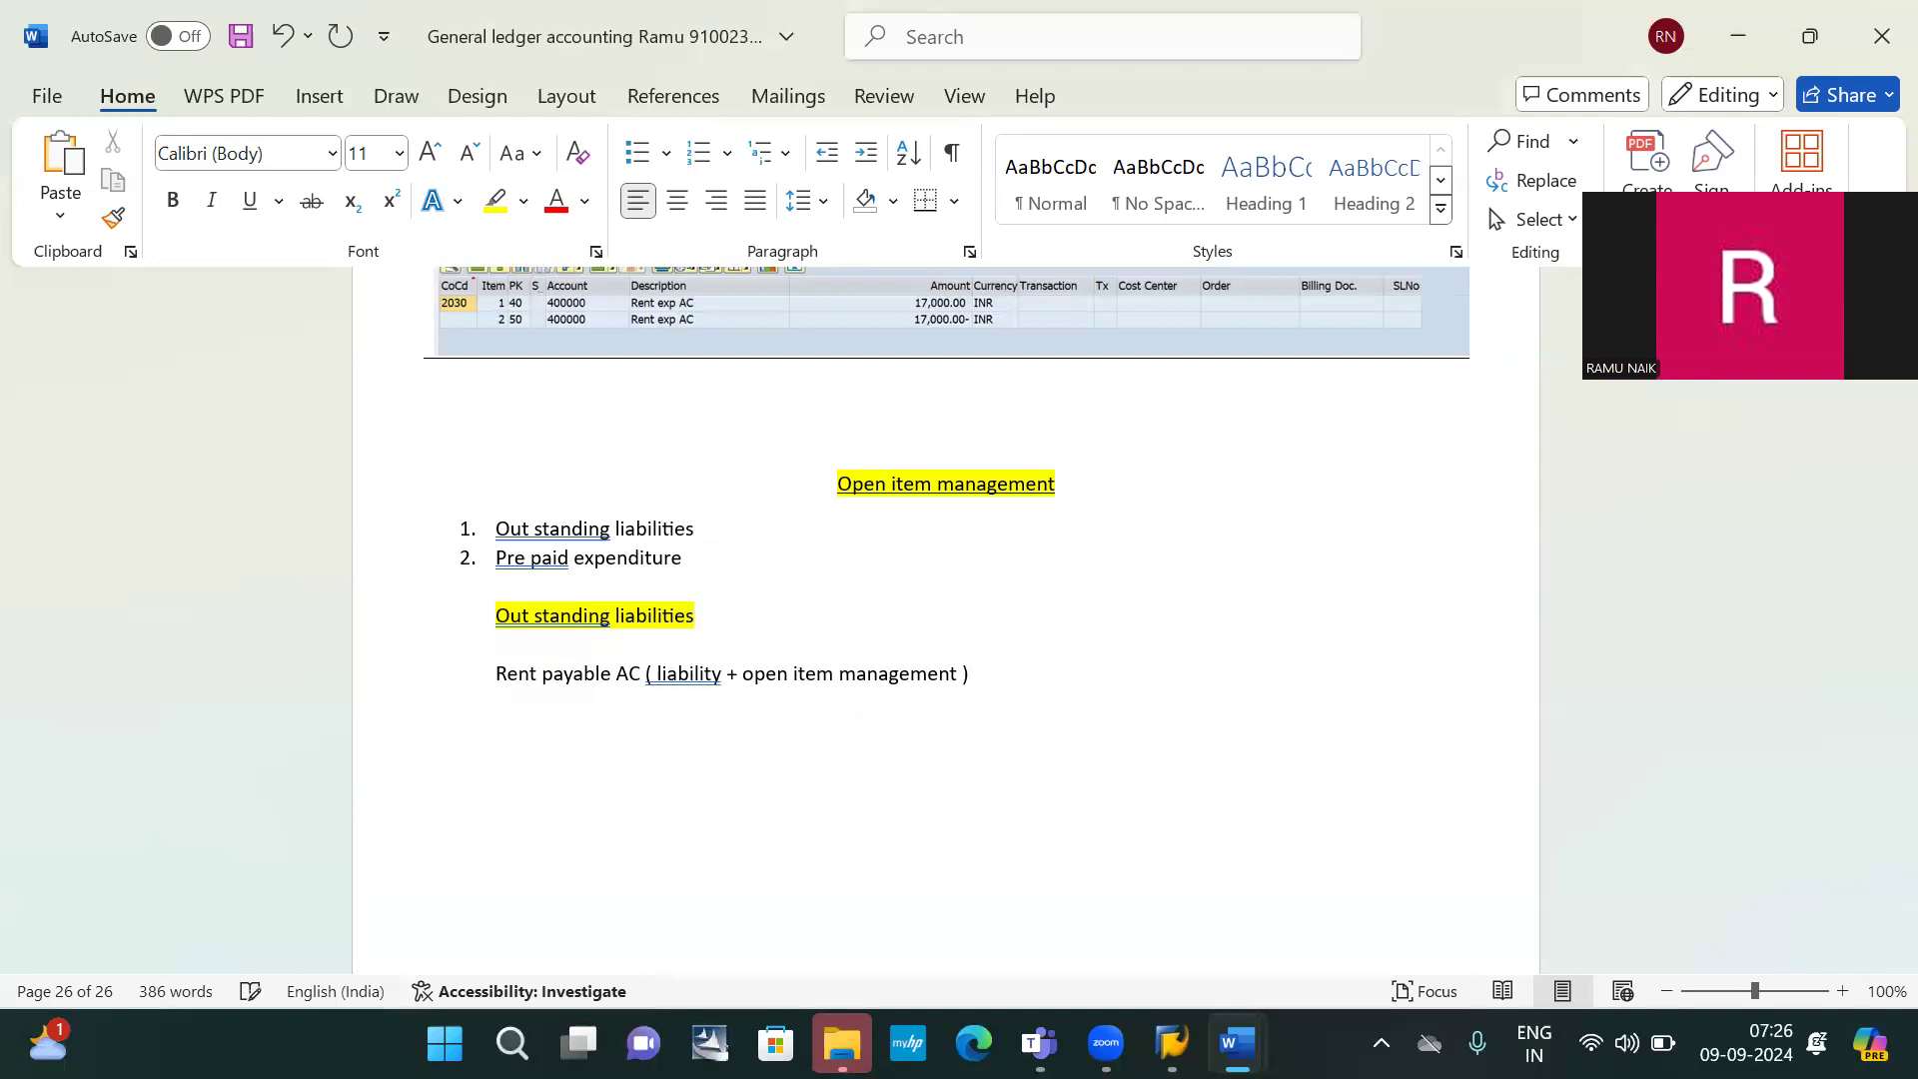
text(dur)
key(BackSpace)
key(BackSpace)
text(ue date: 01.08.2024)
key(Return)
key(Return)
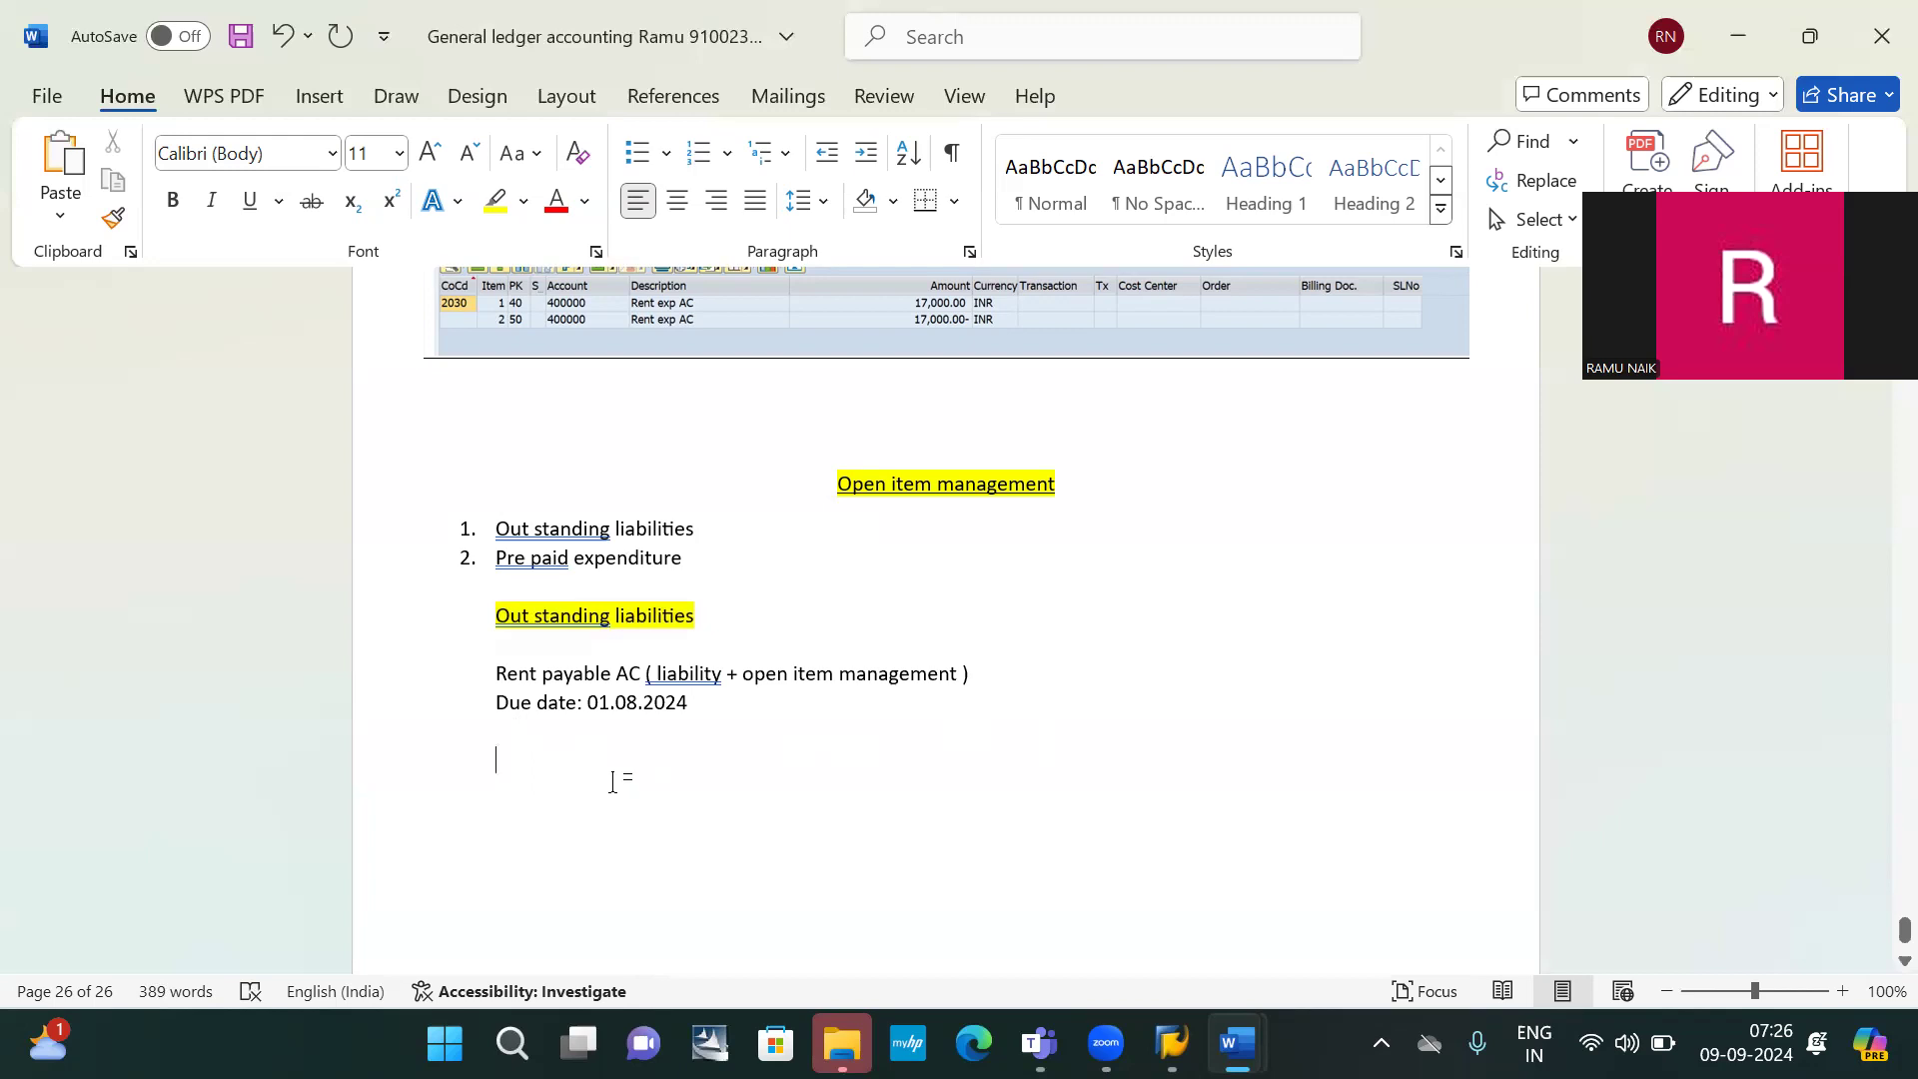
Type the journal lines 'Rent exp ac dr 10000' and 'rent payable ac cr 10000'
text(Rent a)
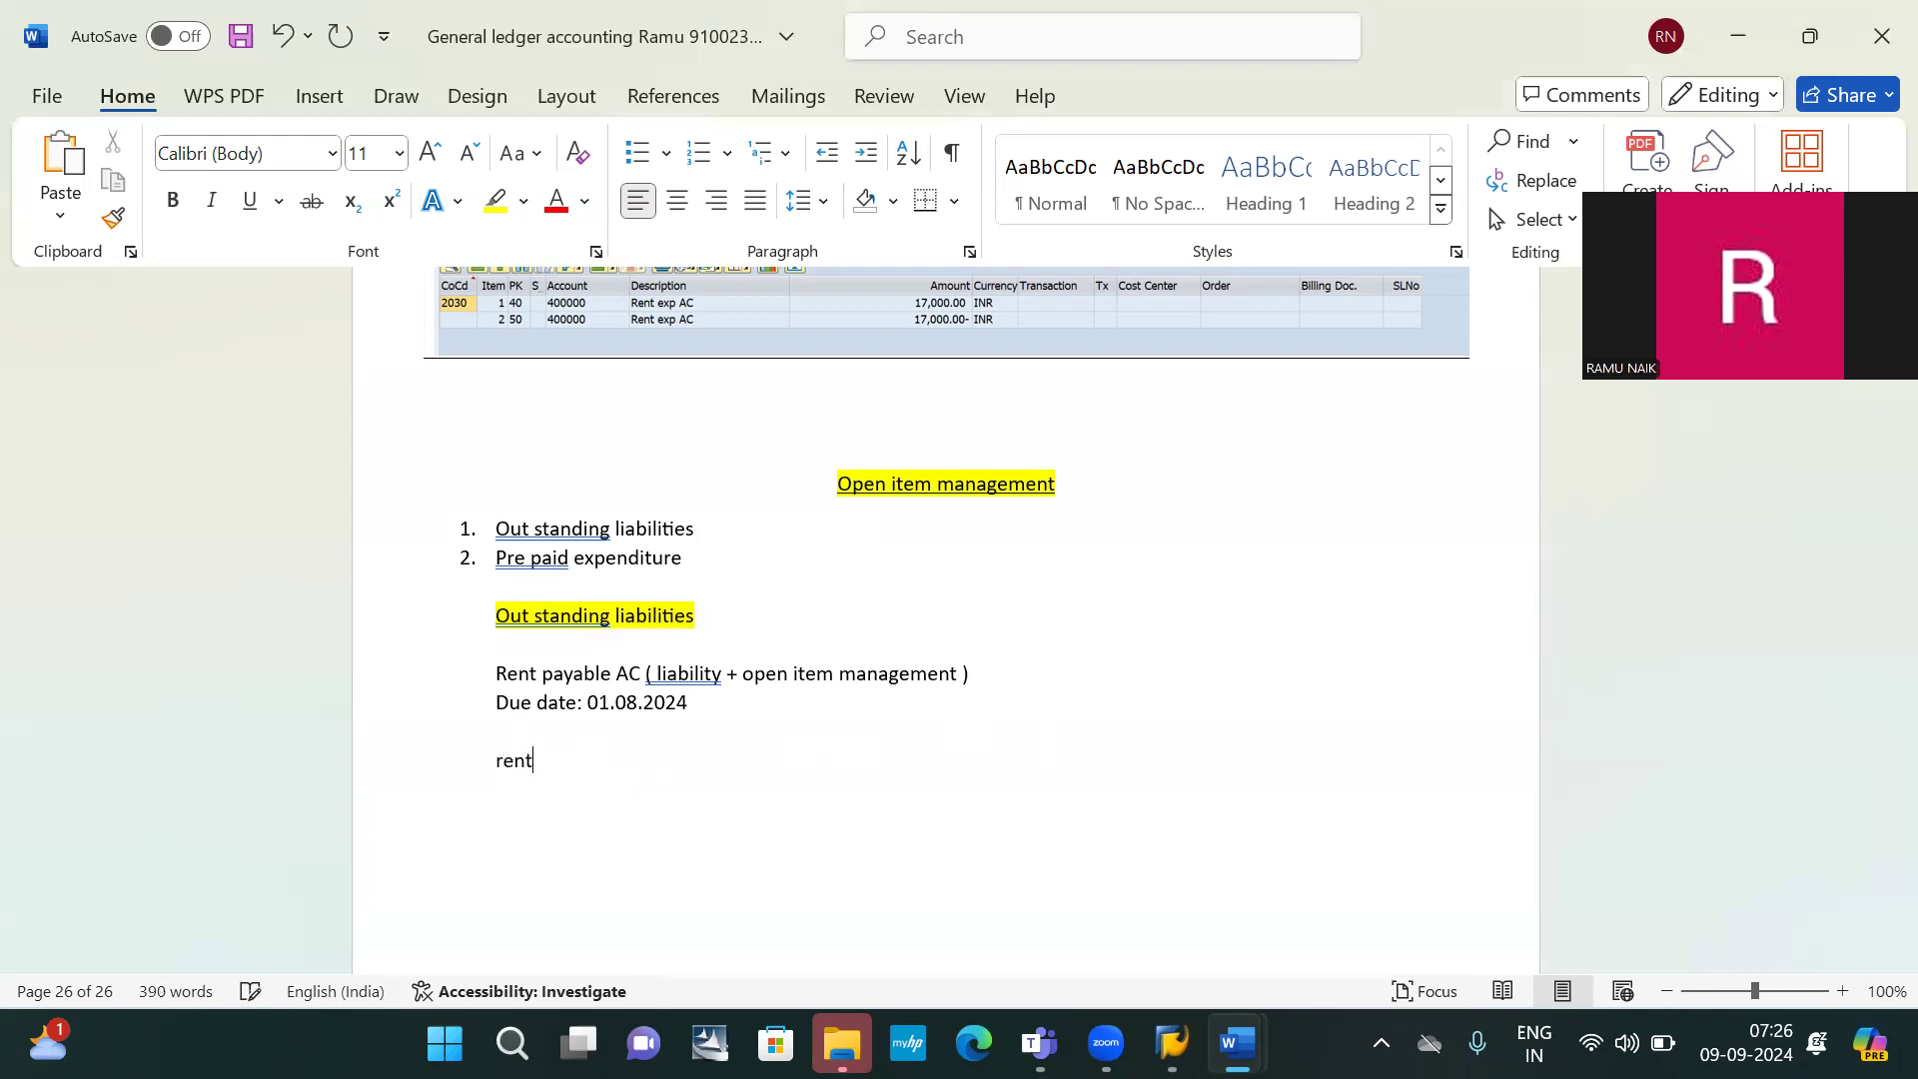
key(BackSpace)
text(exp ac dr 10000)
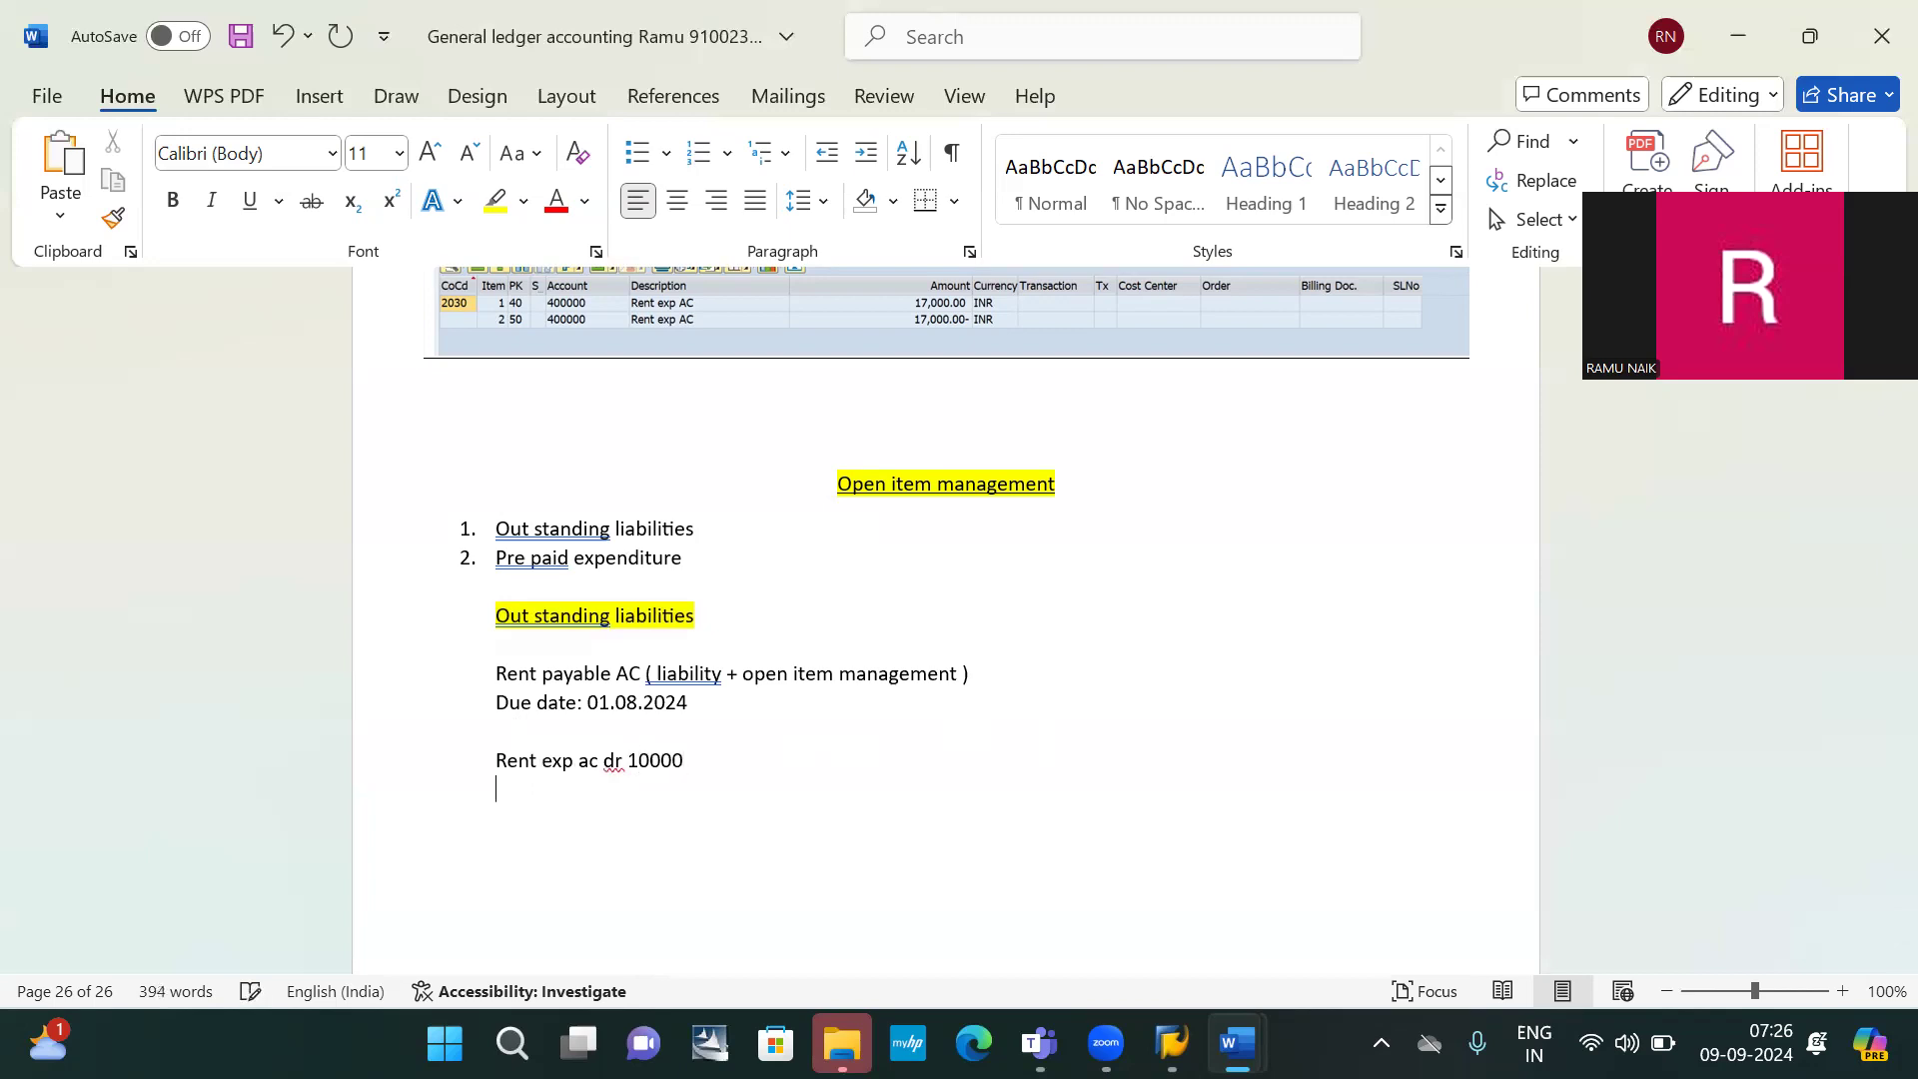
text(rent payable ac cr 10000)
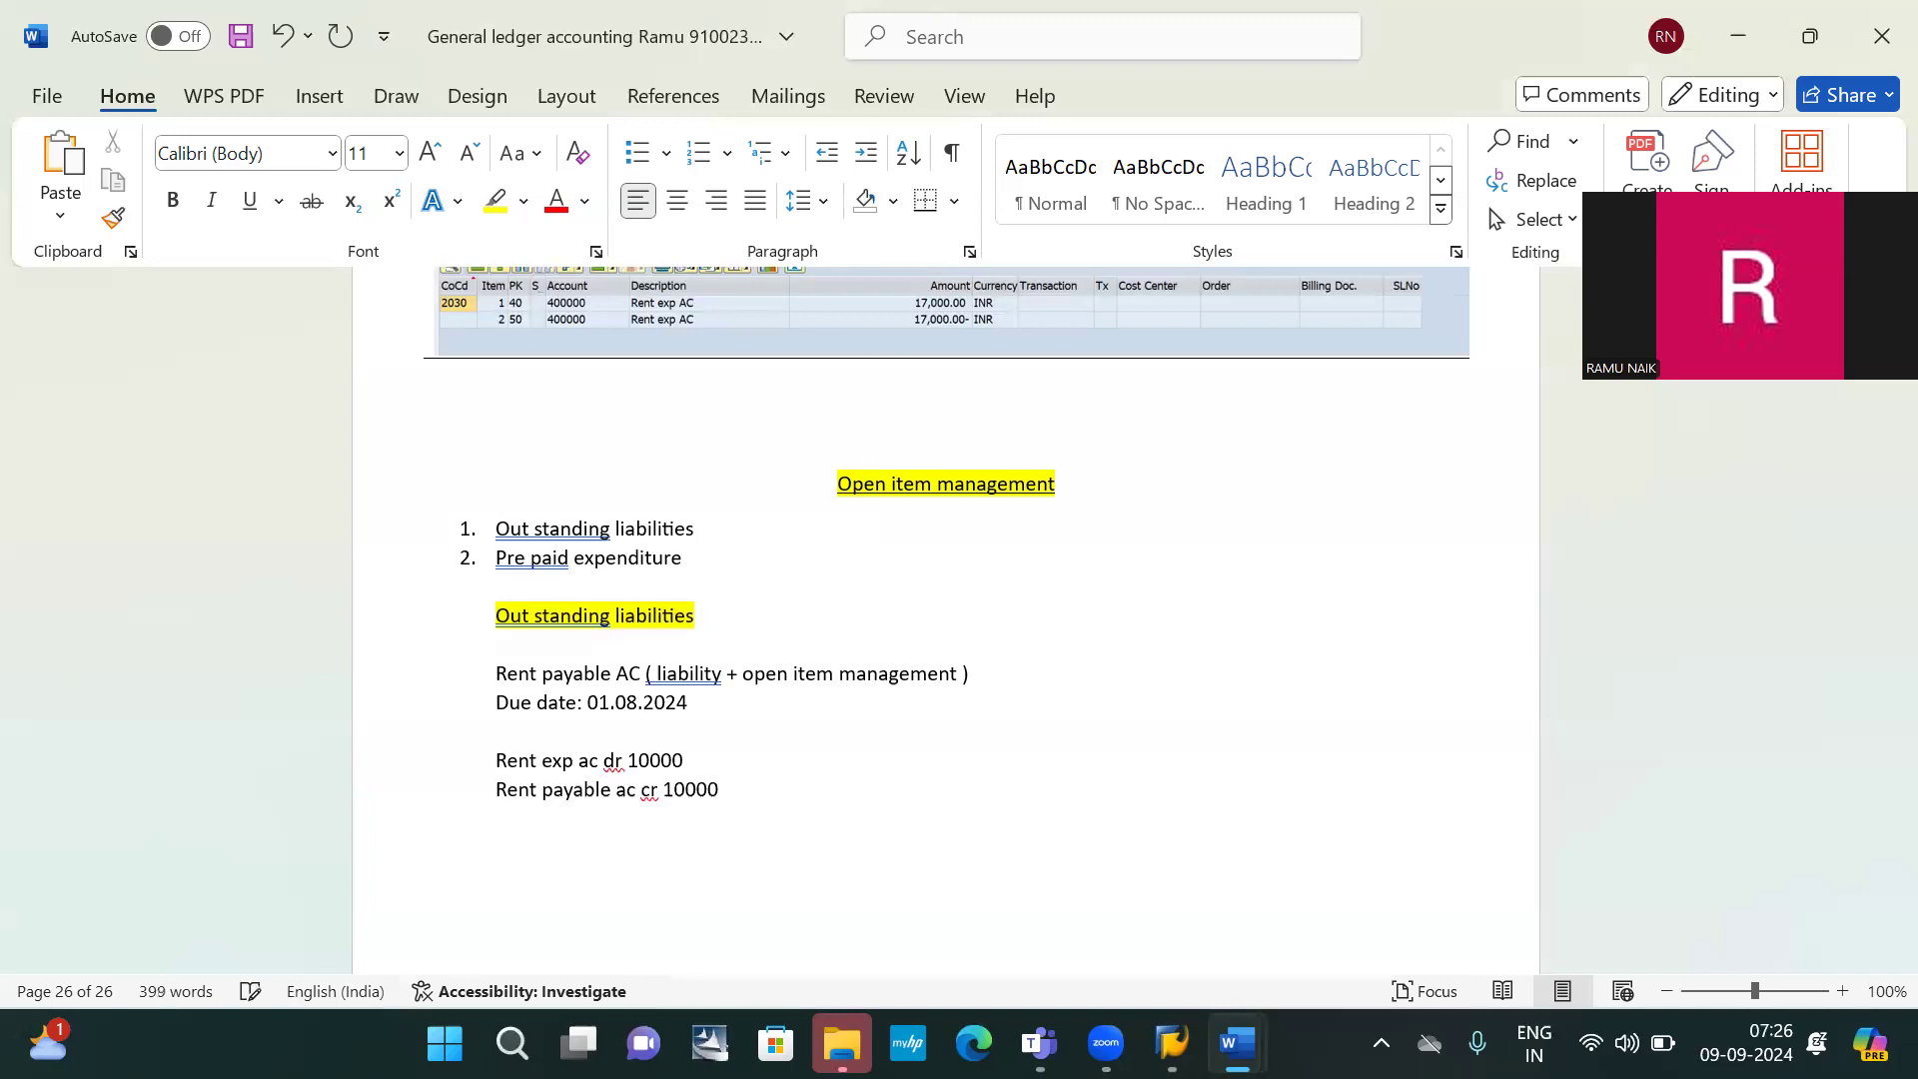
click(629, 760)
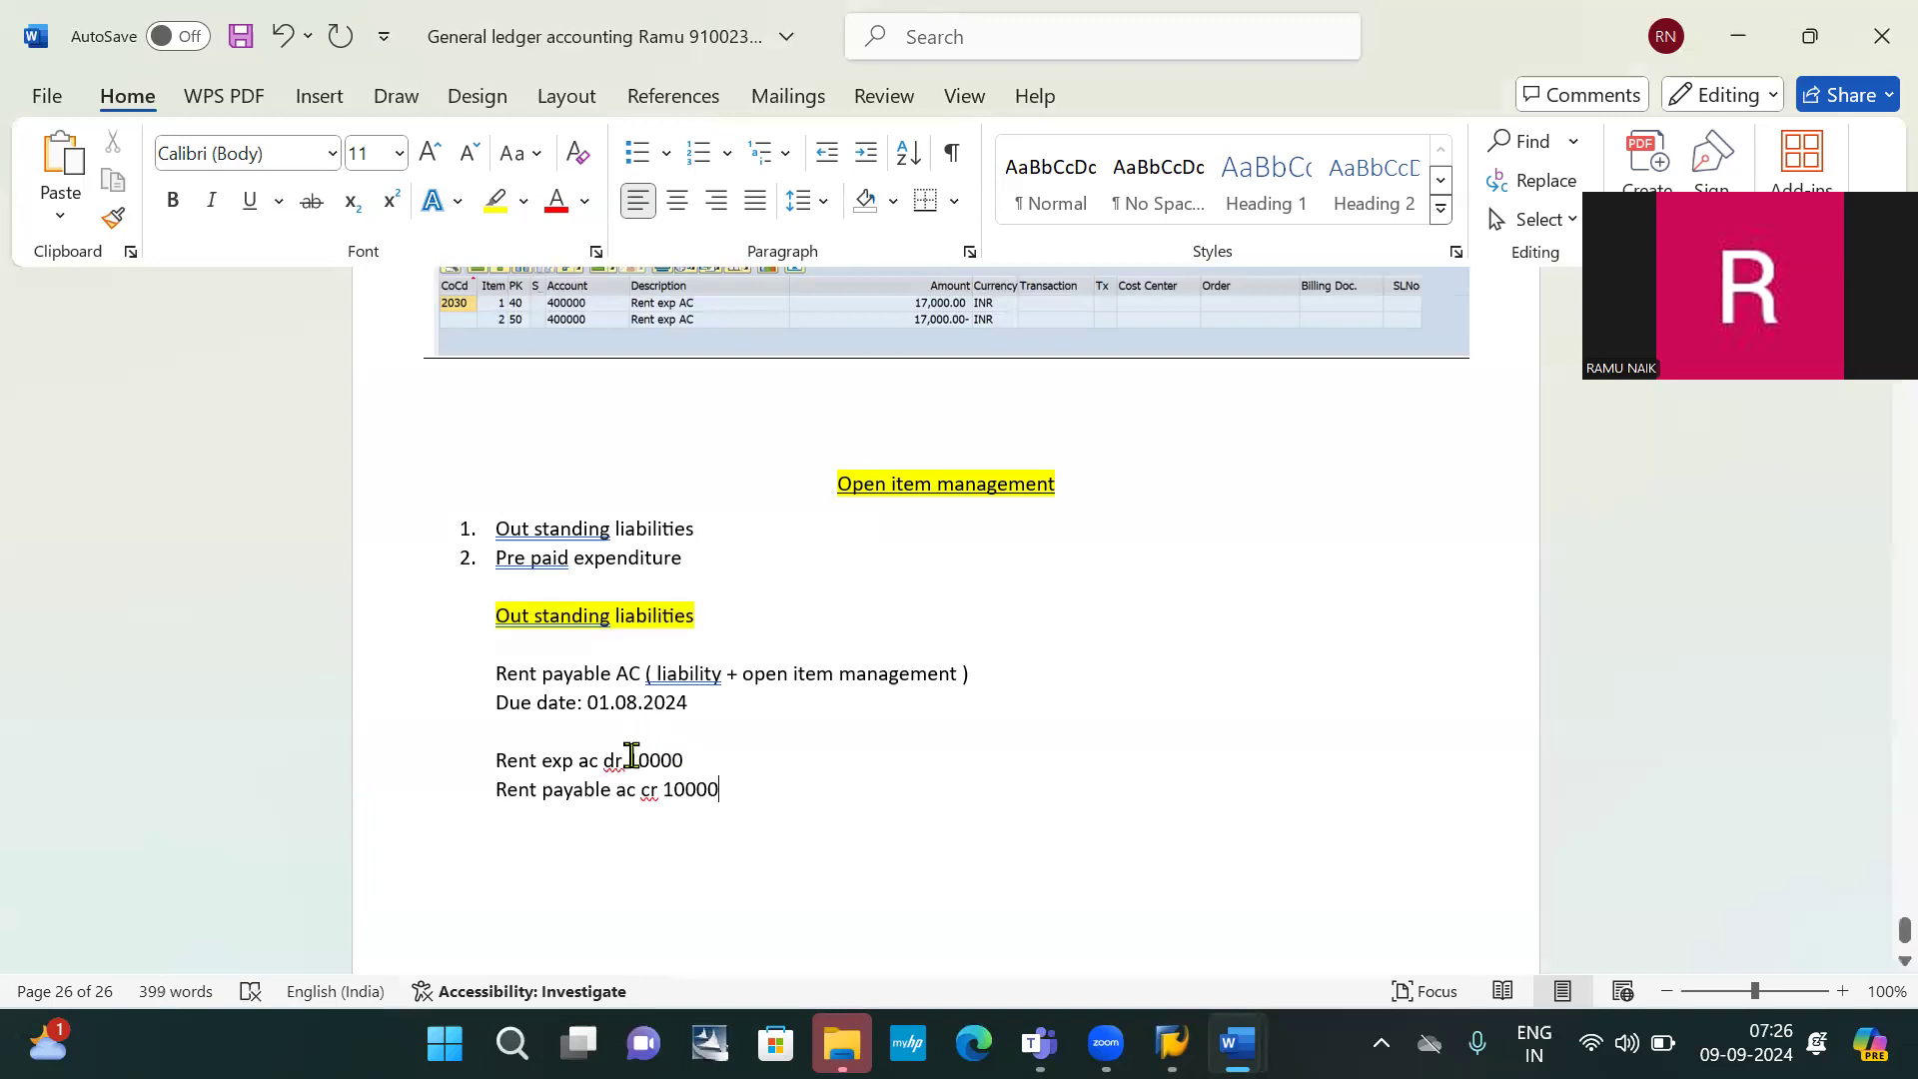
Append '-> open item is created' to the credit line and add 'payment date: 01.09.2024'
click(743, 788)
text(-> )
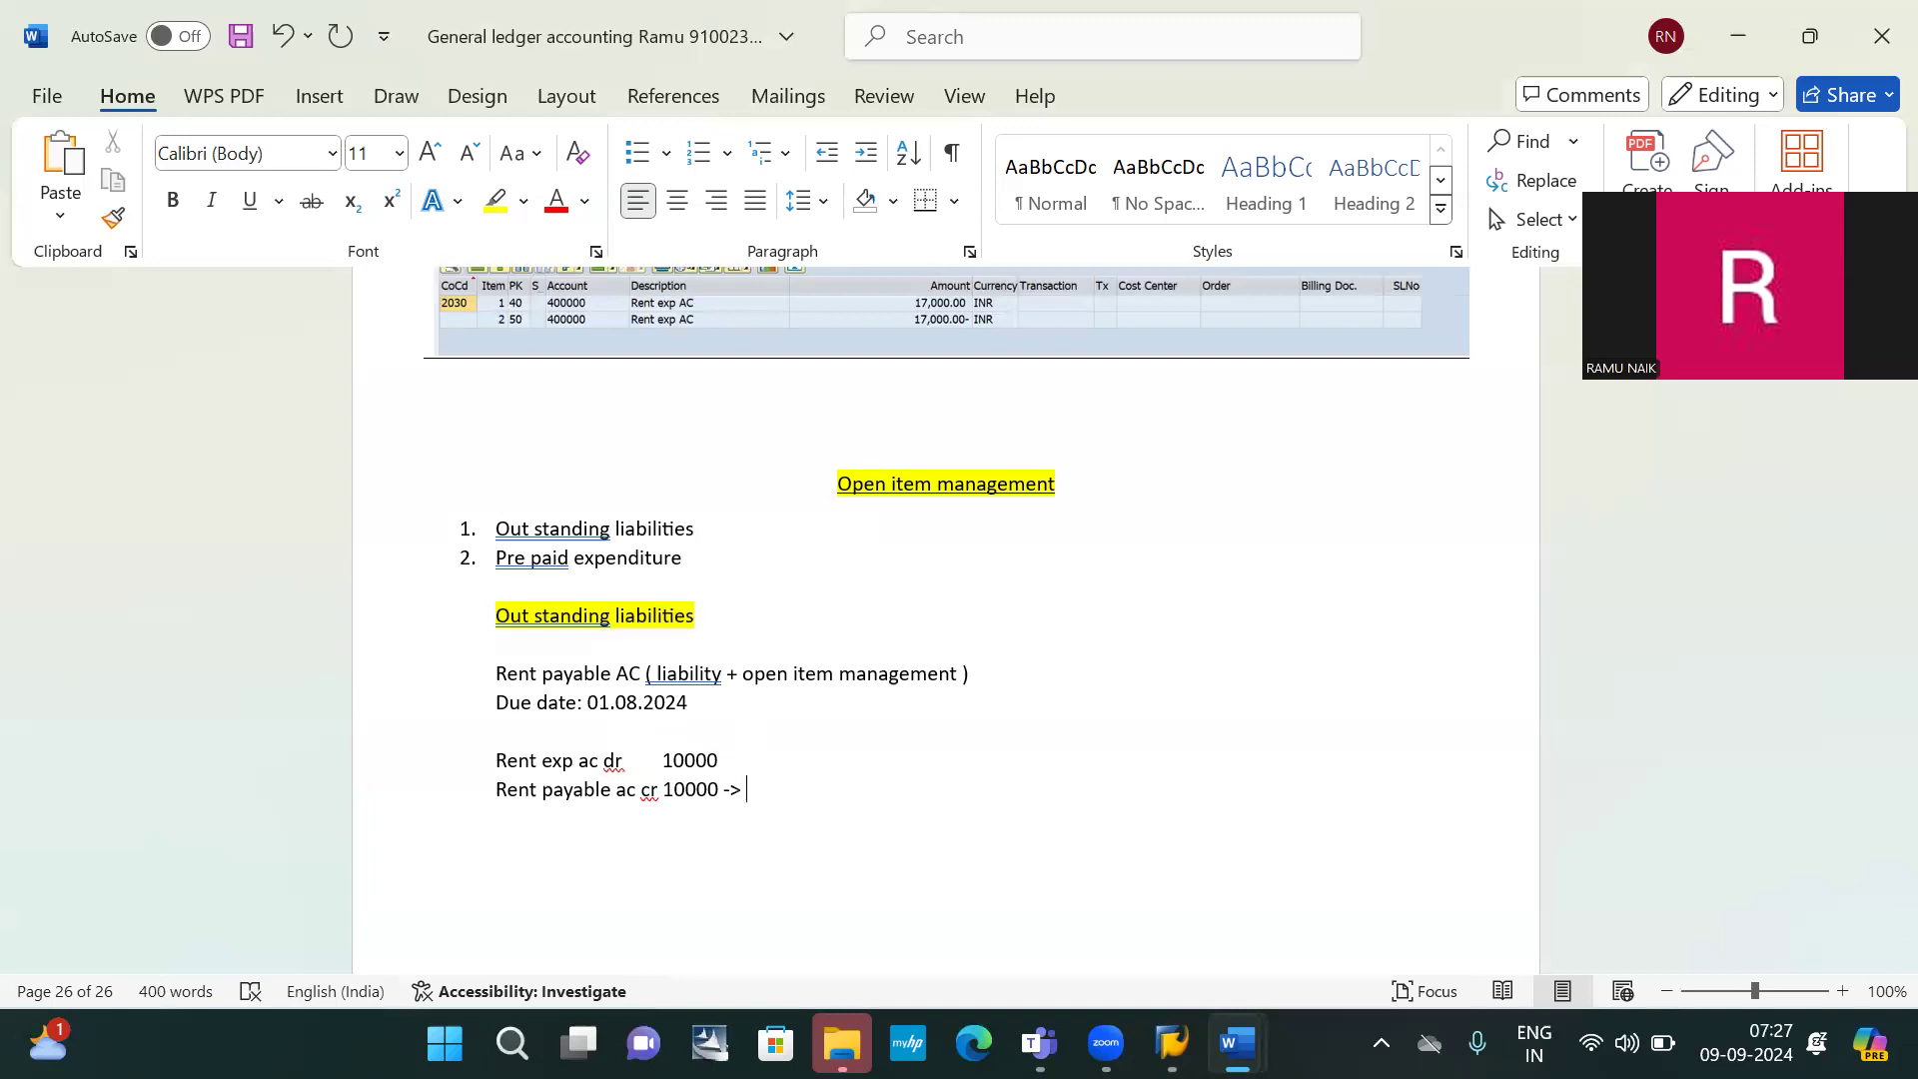
text(open item is created)
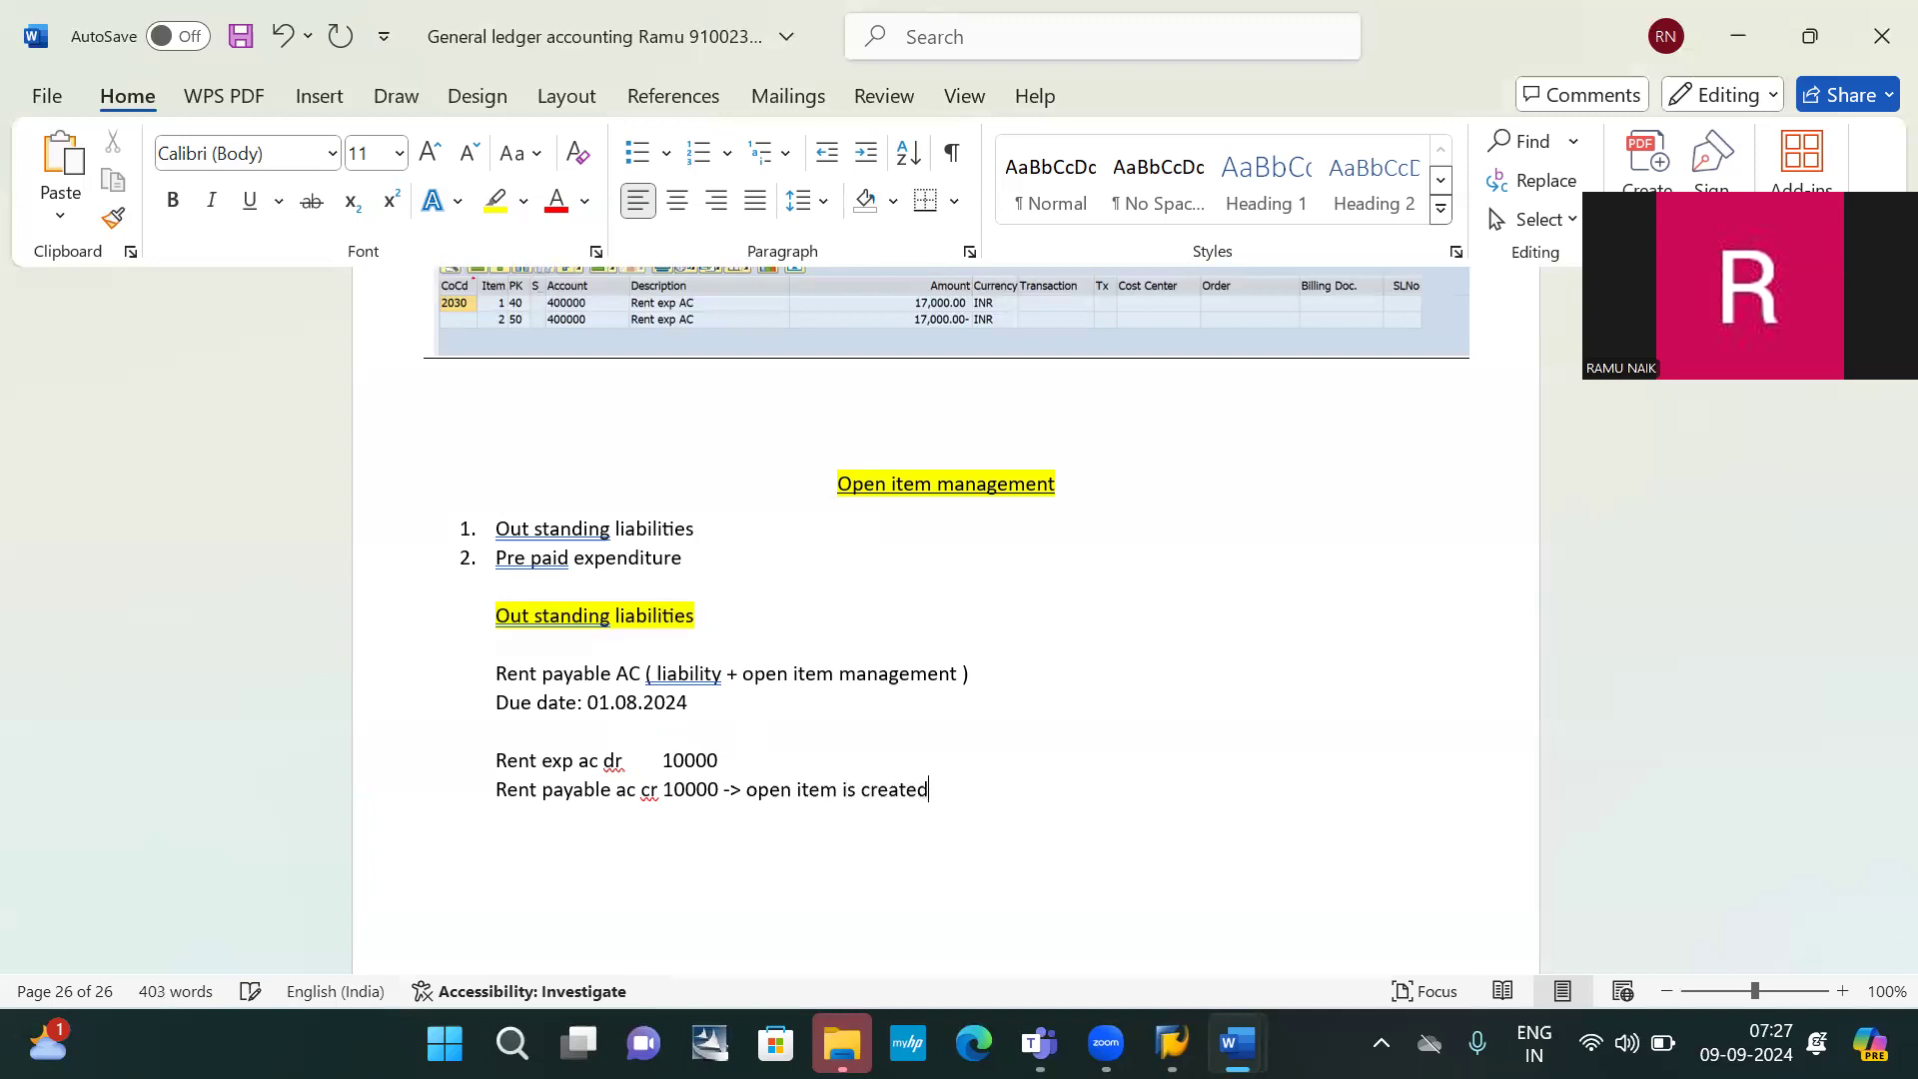
key(Return)
text(payment date: 01.09.2024)
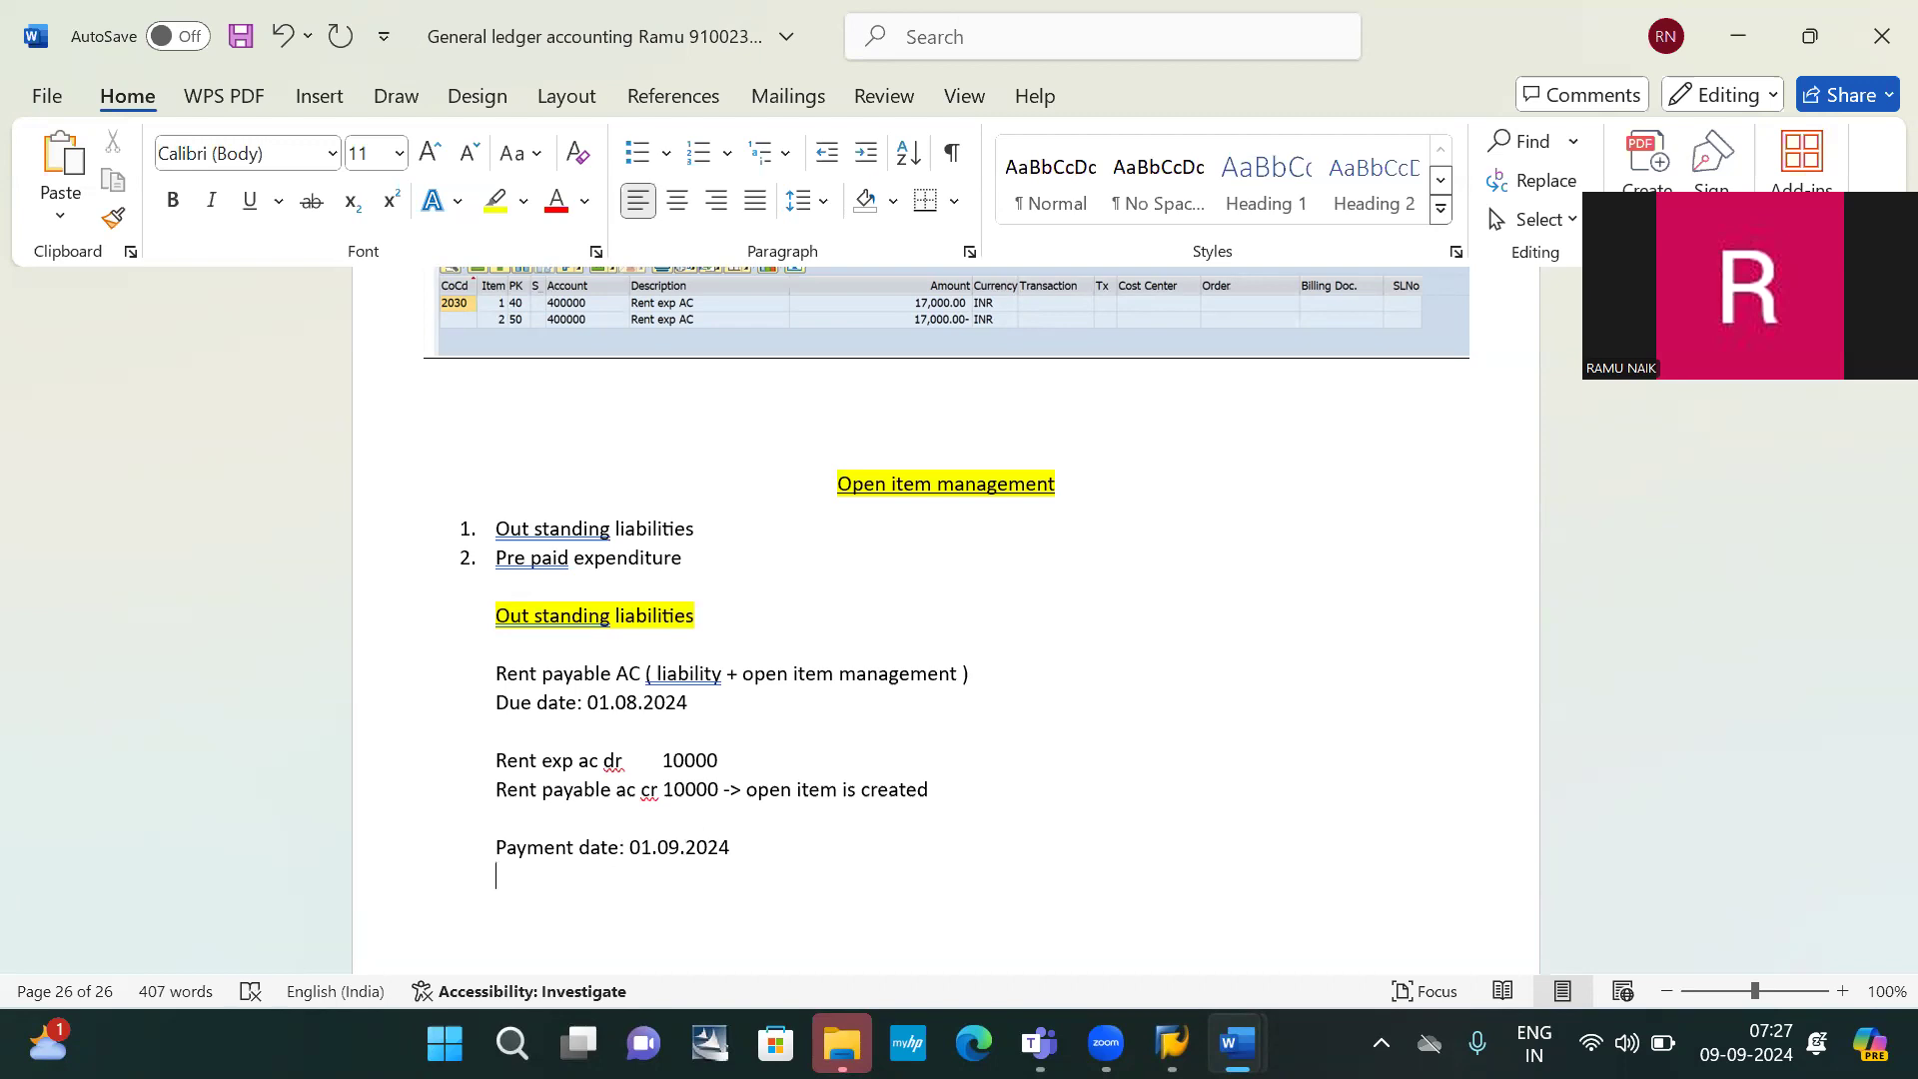
Add 'rent payable ac dr 10000' and 'Bank ac cr 10000 -> open item is cleared', then tag the created item 'red'
key(Return)
text(rent payable ac dr)
key(Tab)
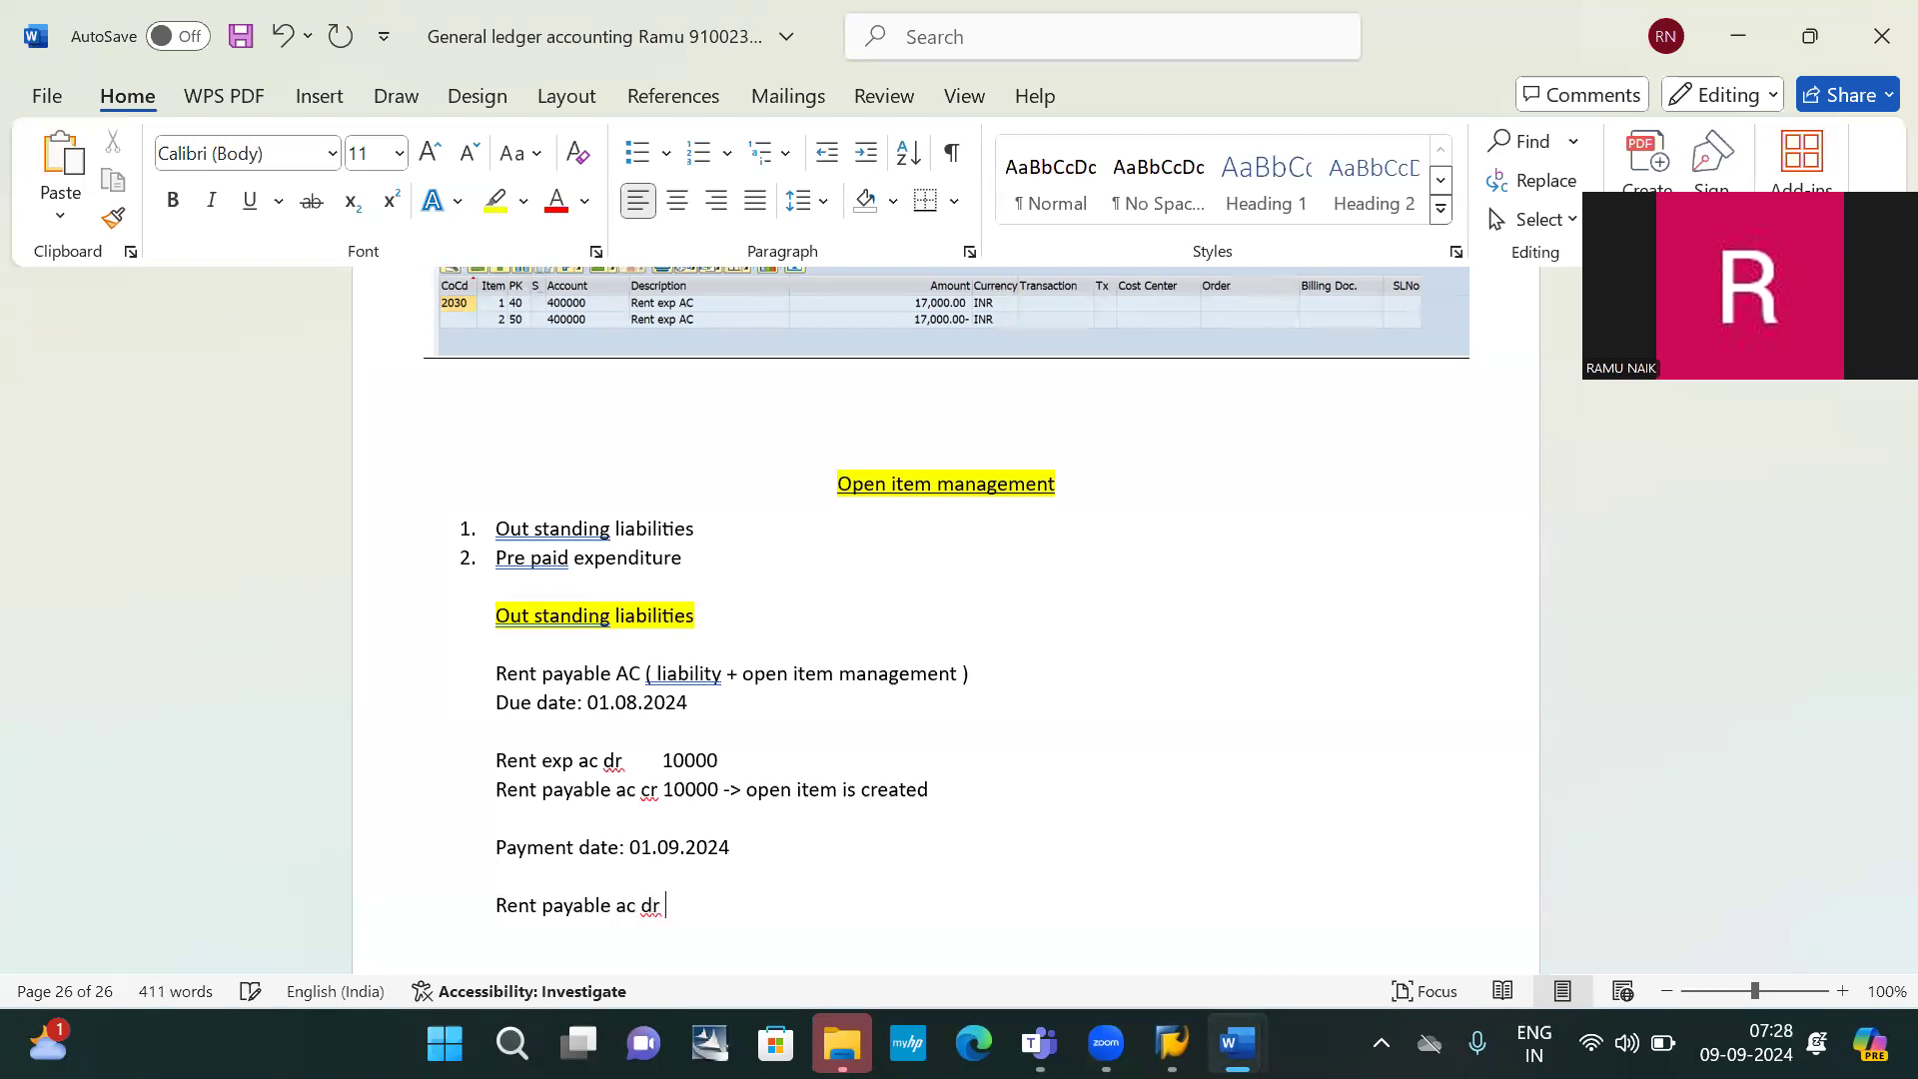
text(10000)
key(Return)
key(Return)
key(Return)
key(Return)
key(Return)
key(Return)
key(Return)
key(Return)
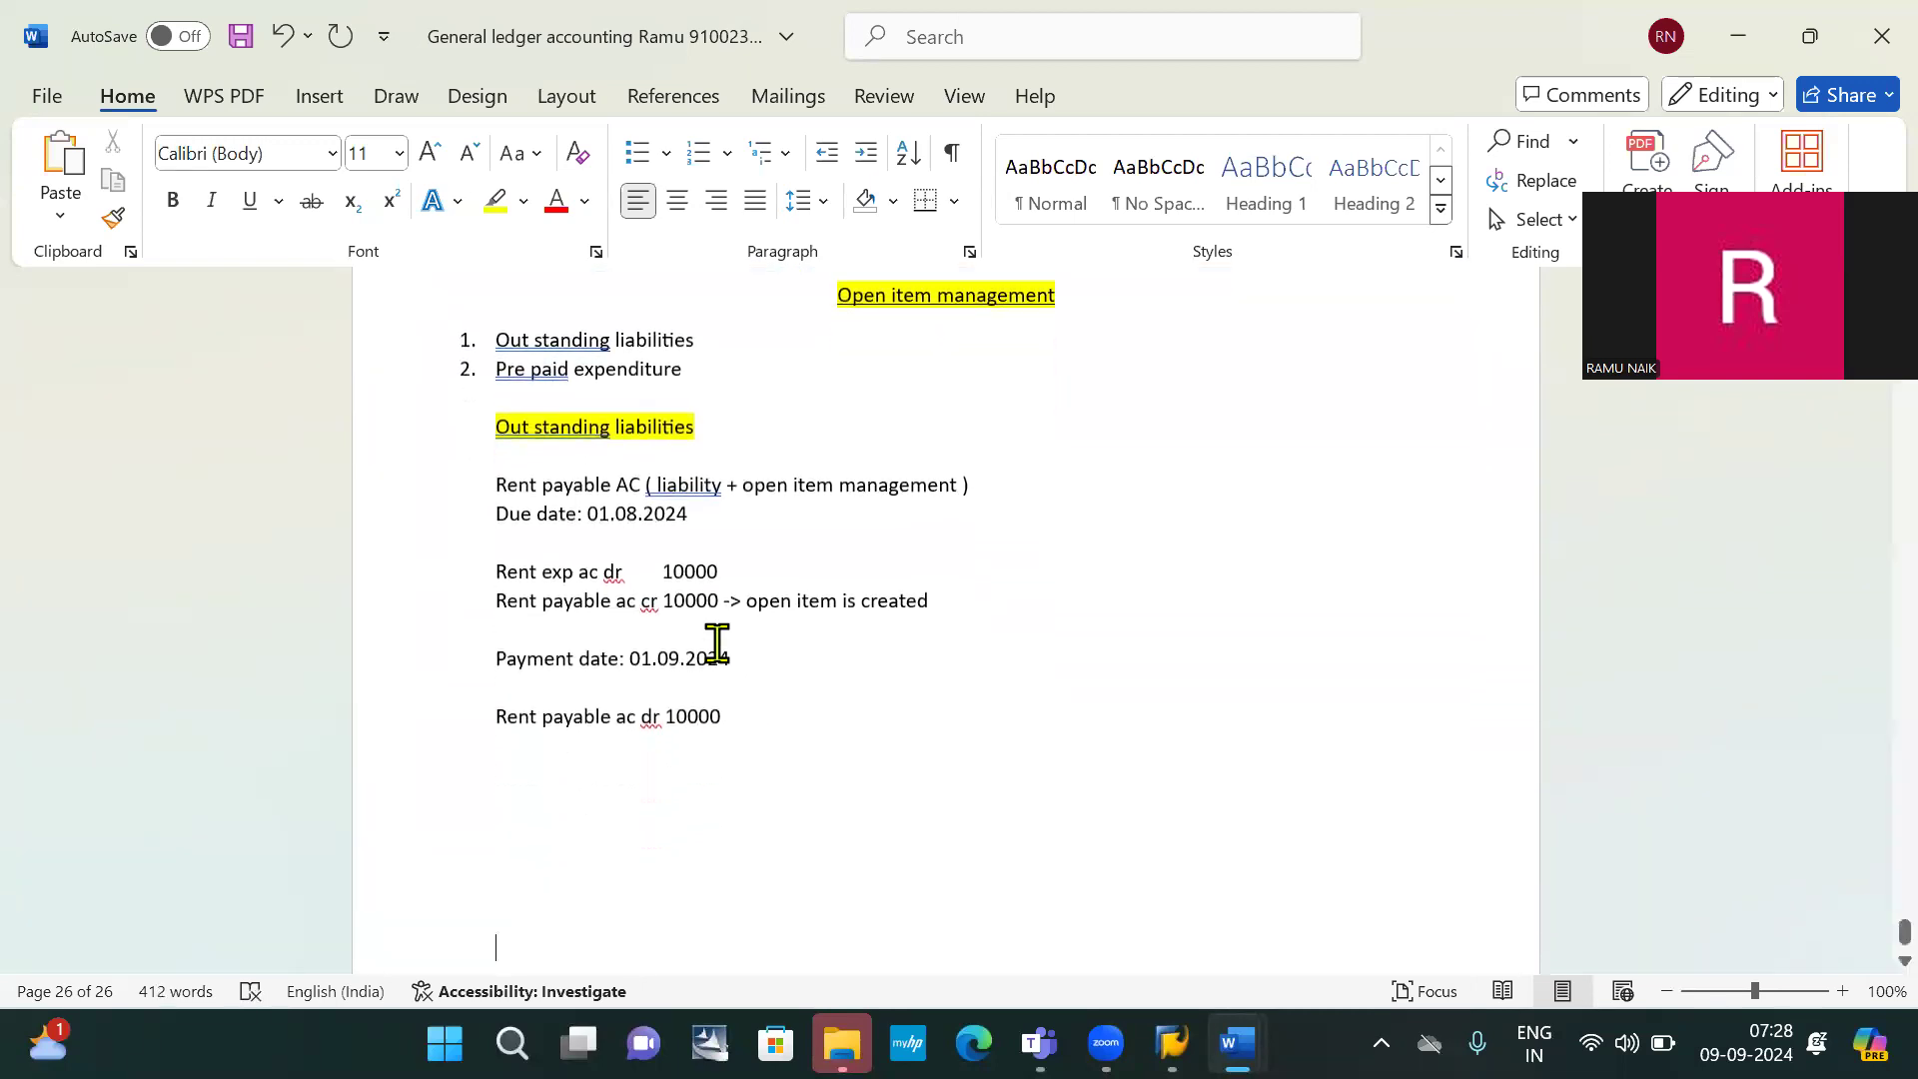
click(517, 752)
text(Bank ac cr    )
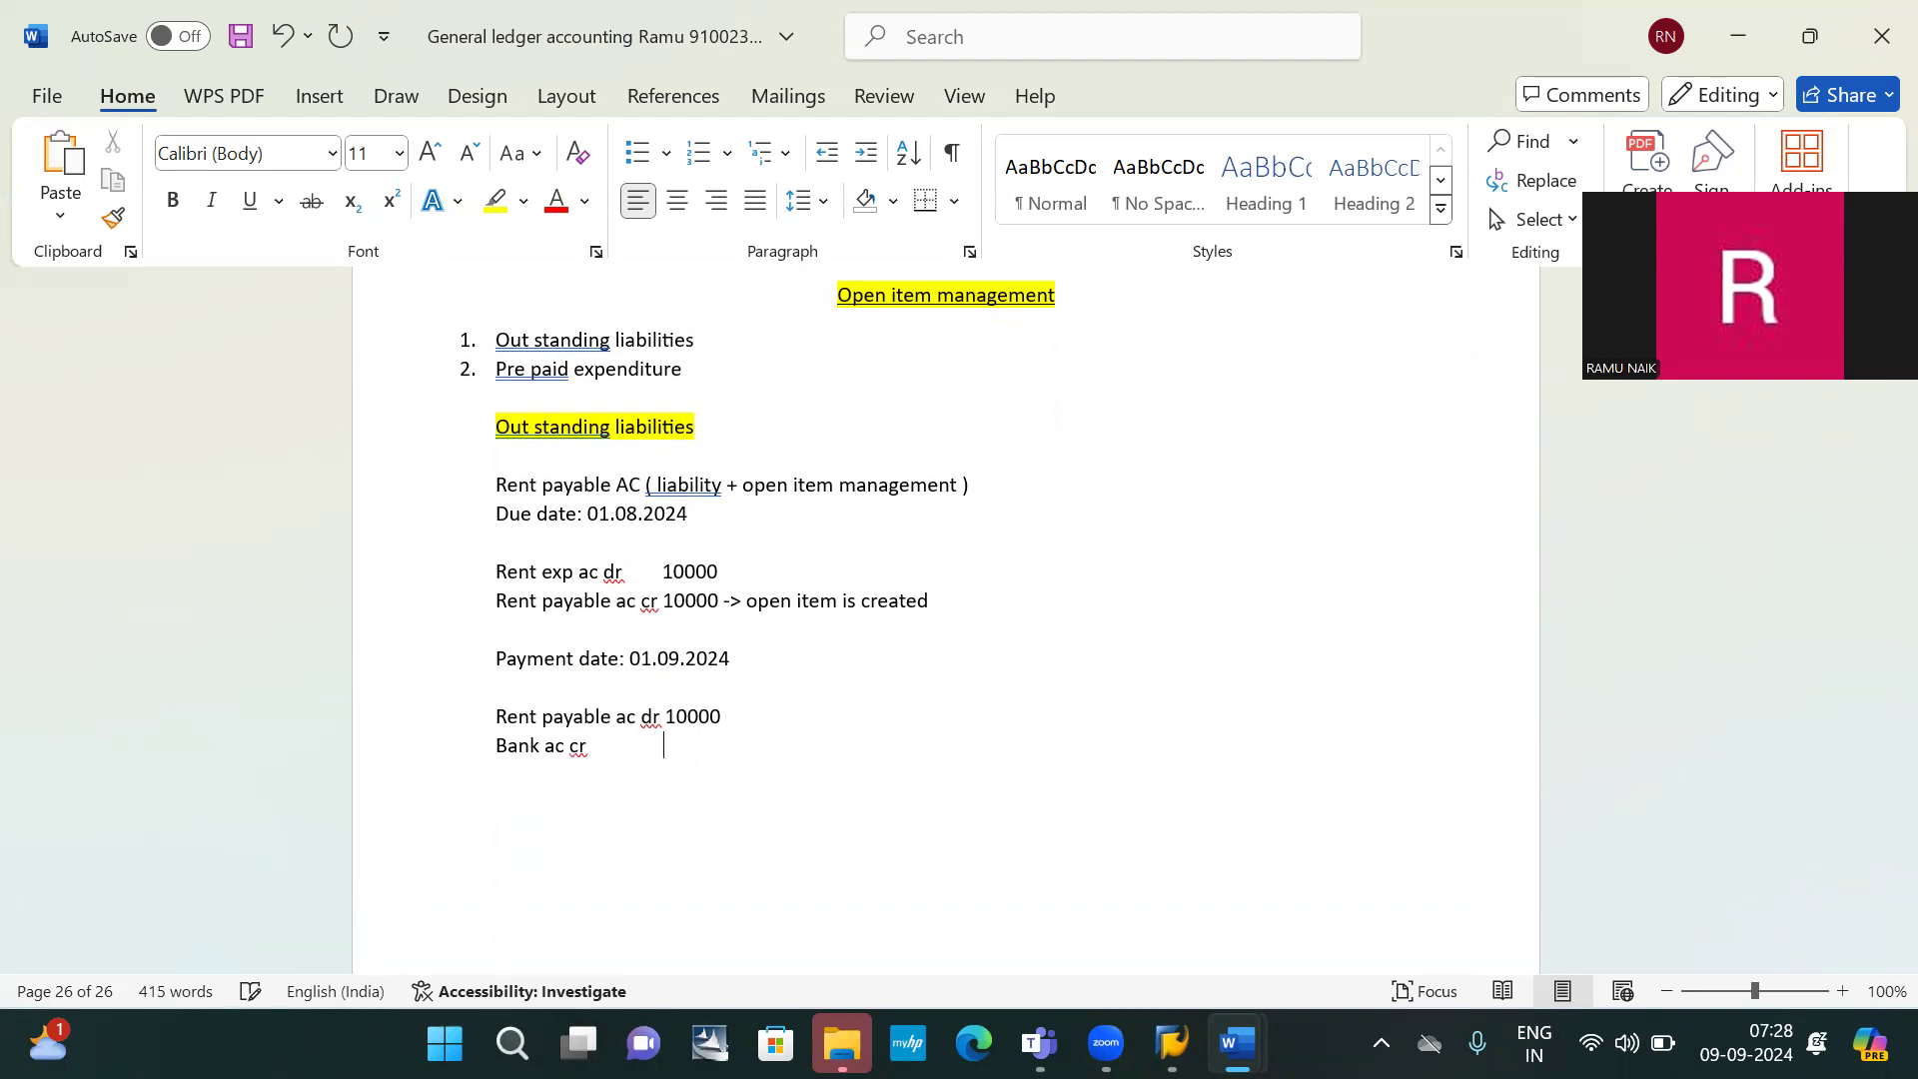
text(      10000 -> open item is cleared)
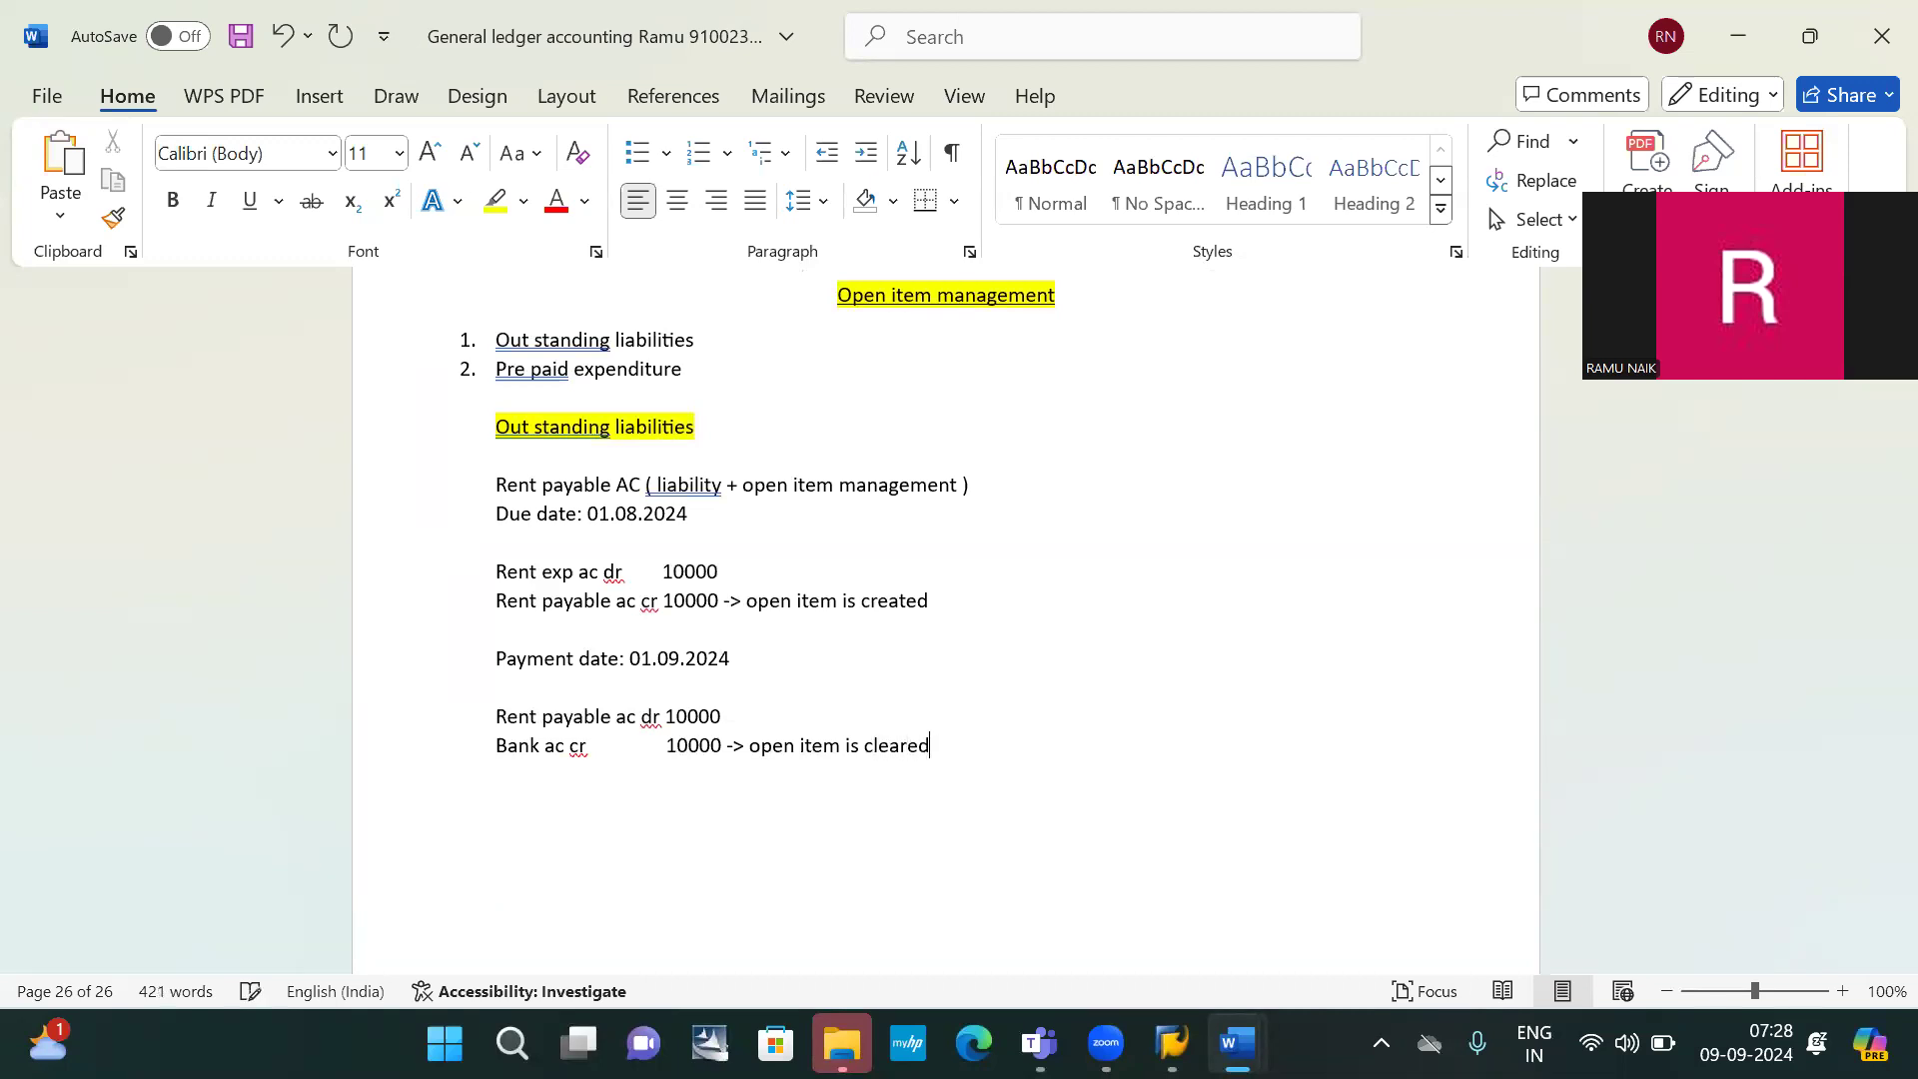
click(958, 607)
text(red)
Highlight 'red' in yellow, then add 'green' after 'cleared' with the same yellow highlight
double_click(953, 602)
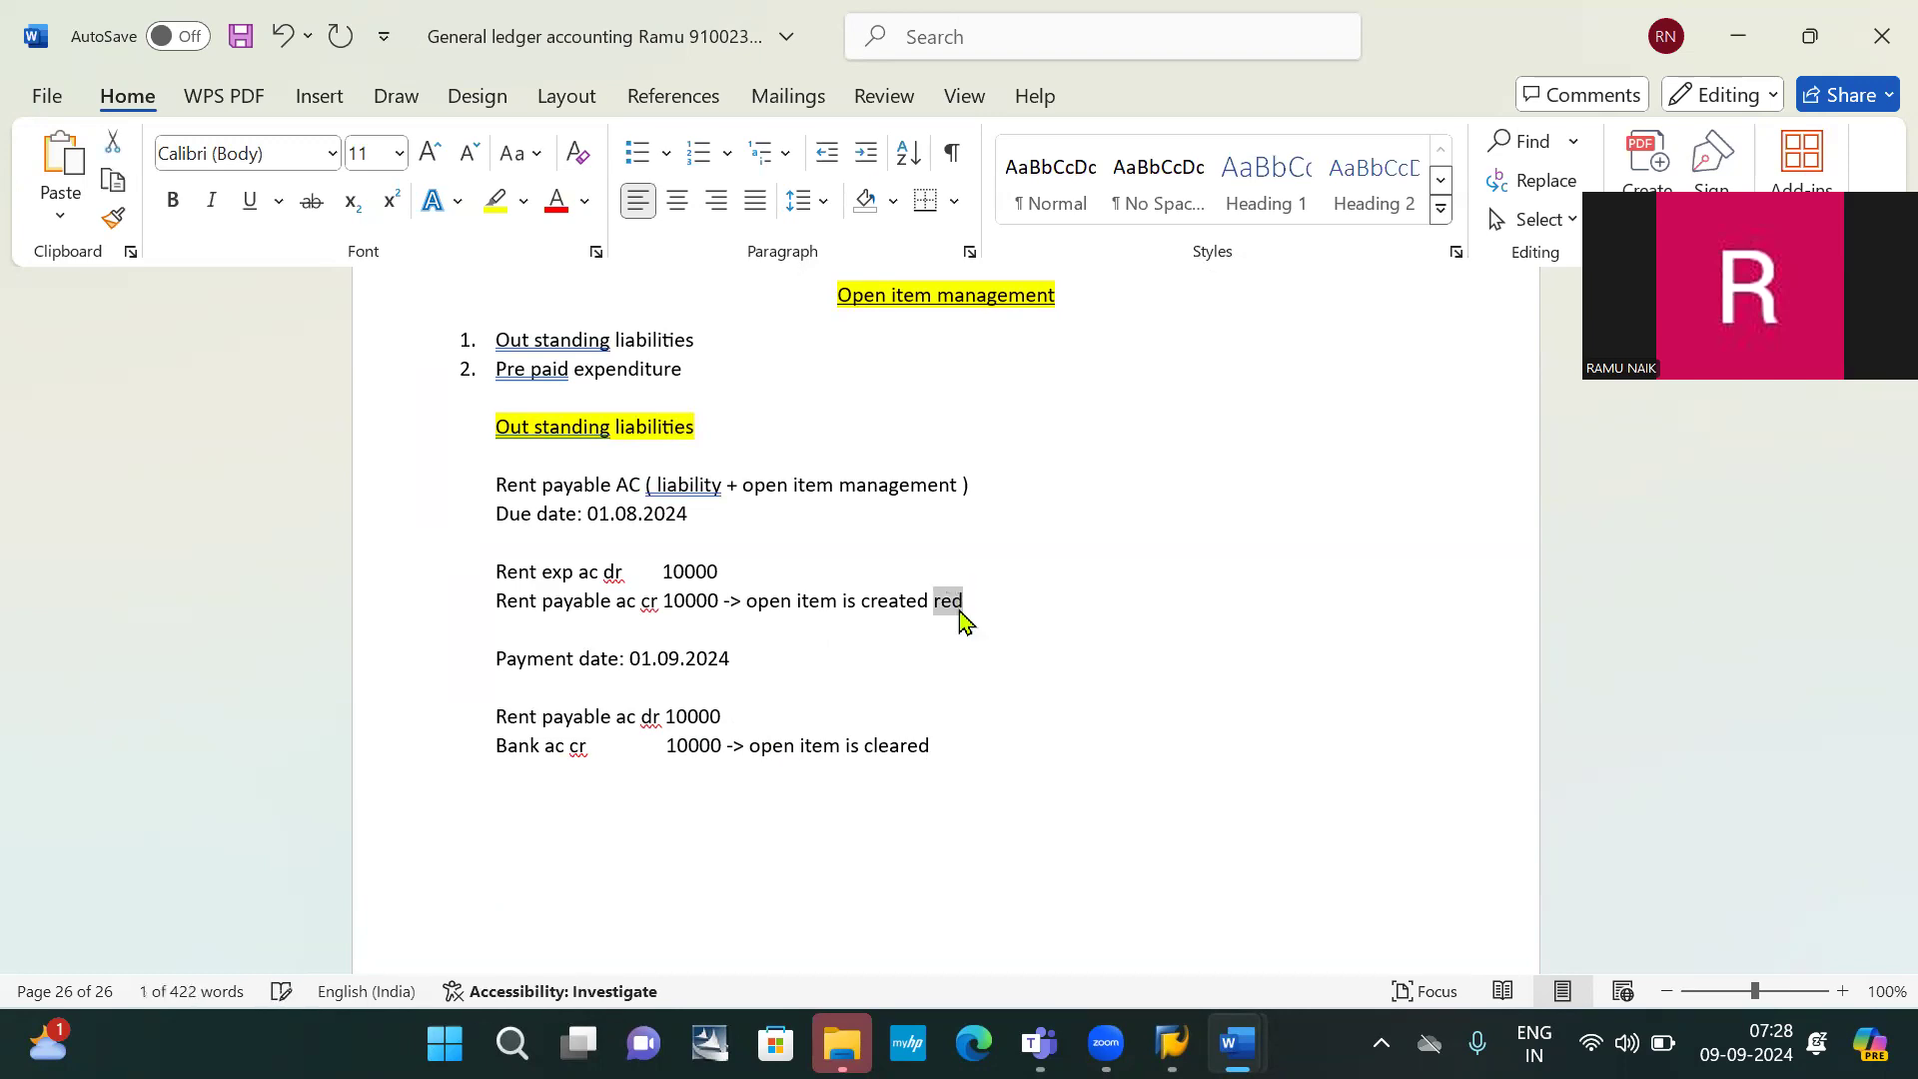
click(497, 201)
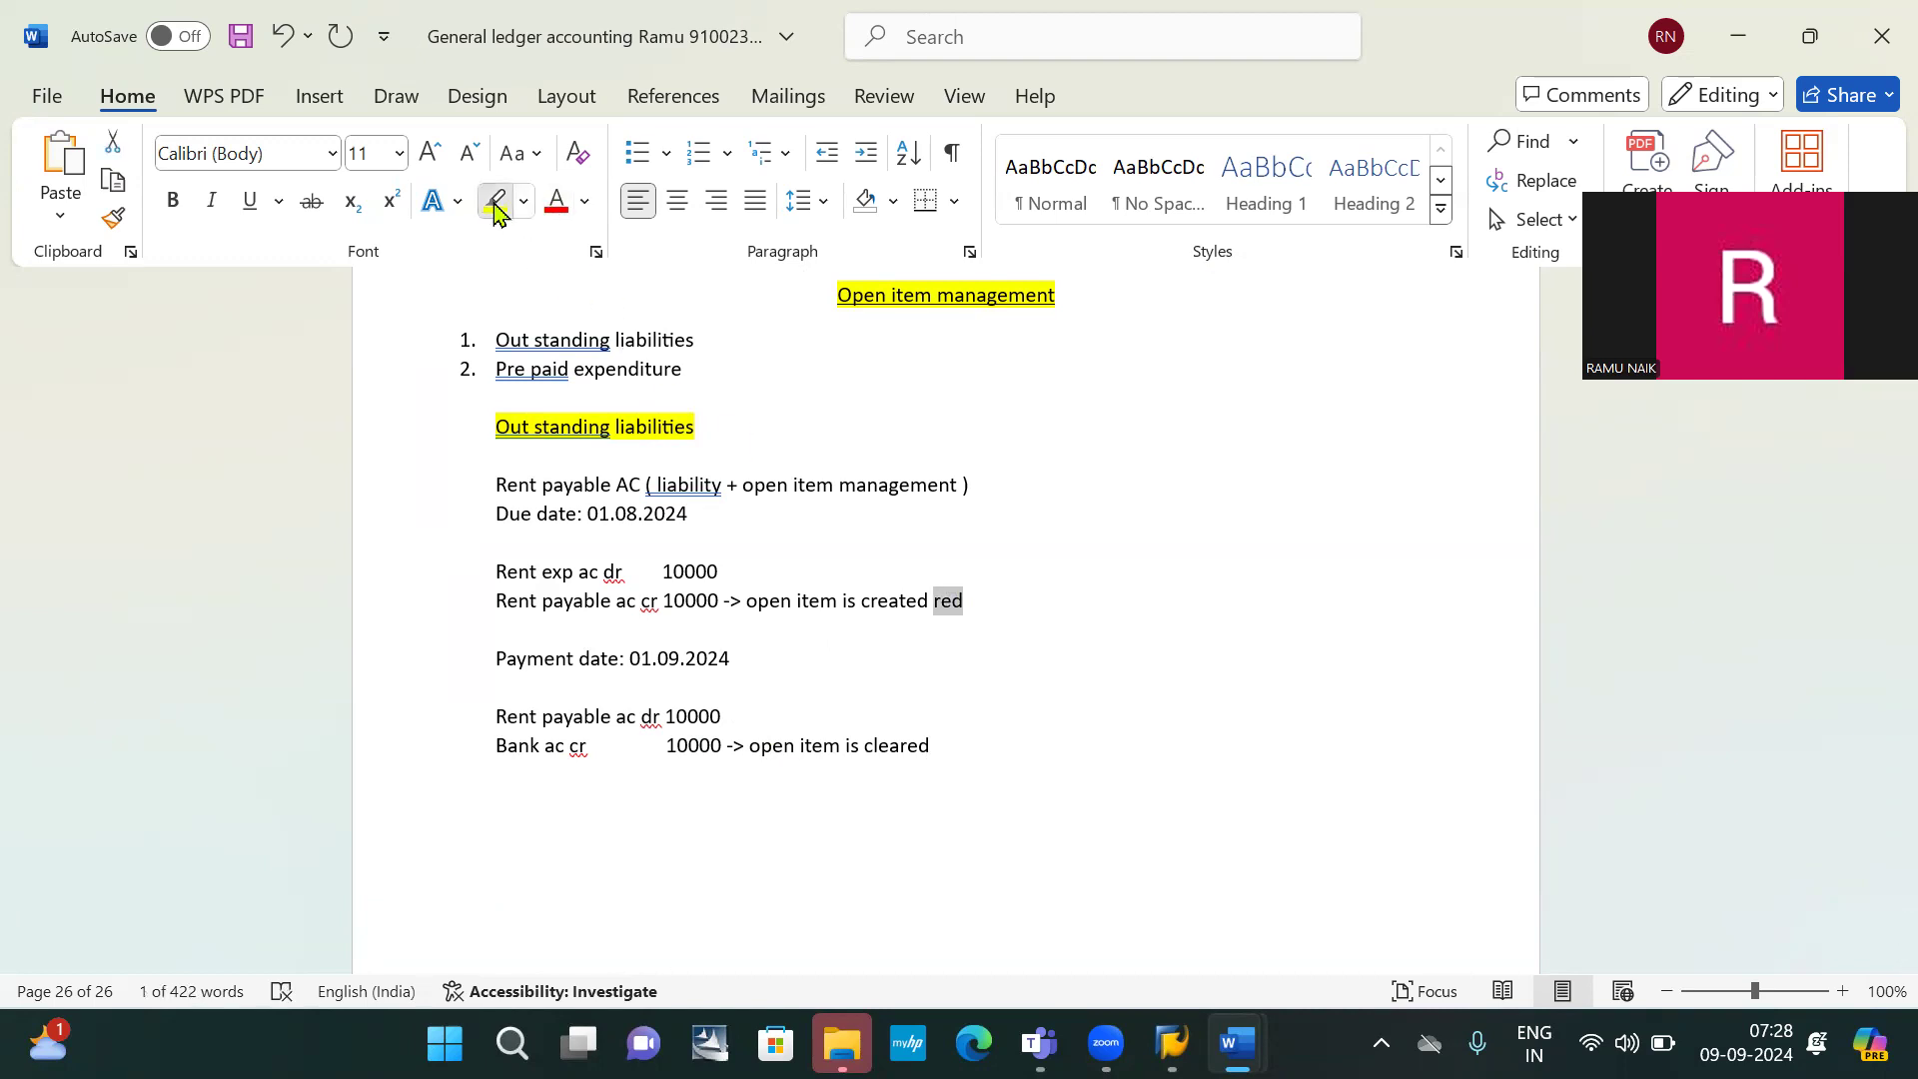
click(973, 743)
text(green)
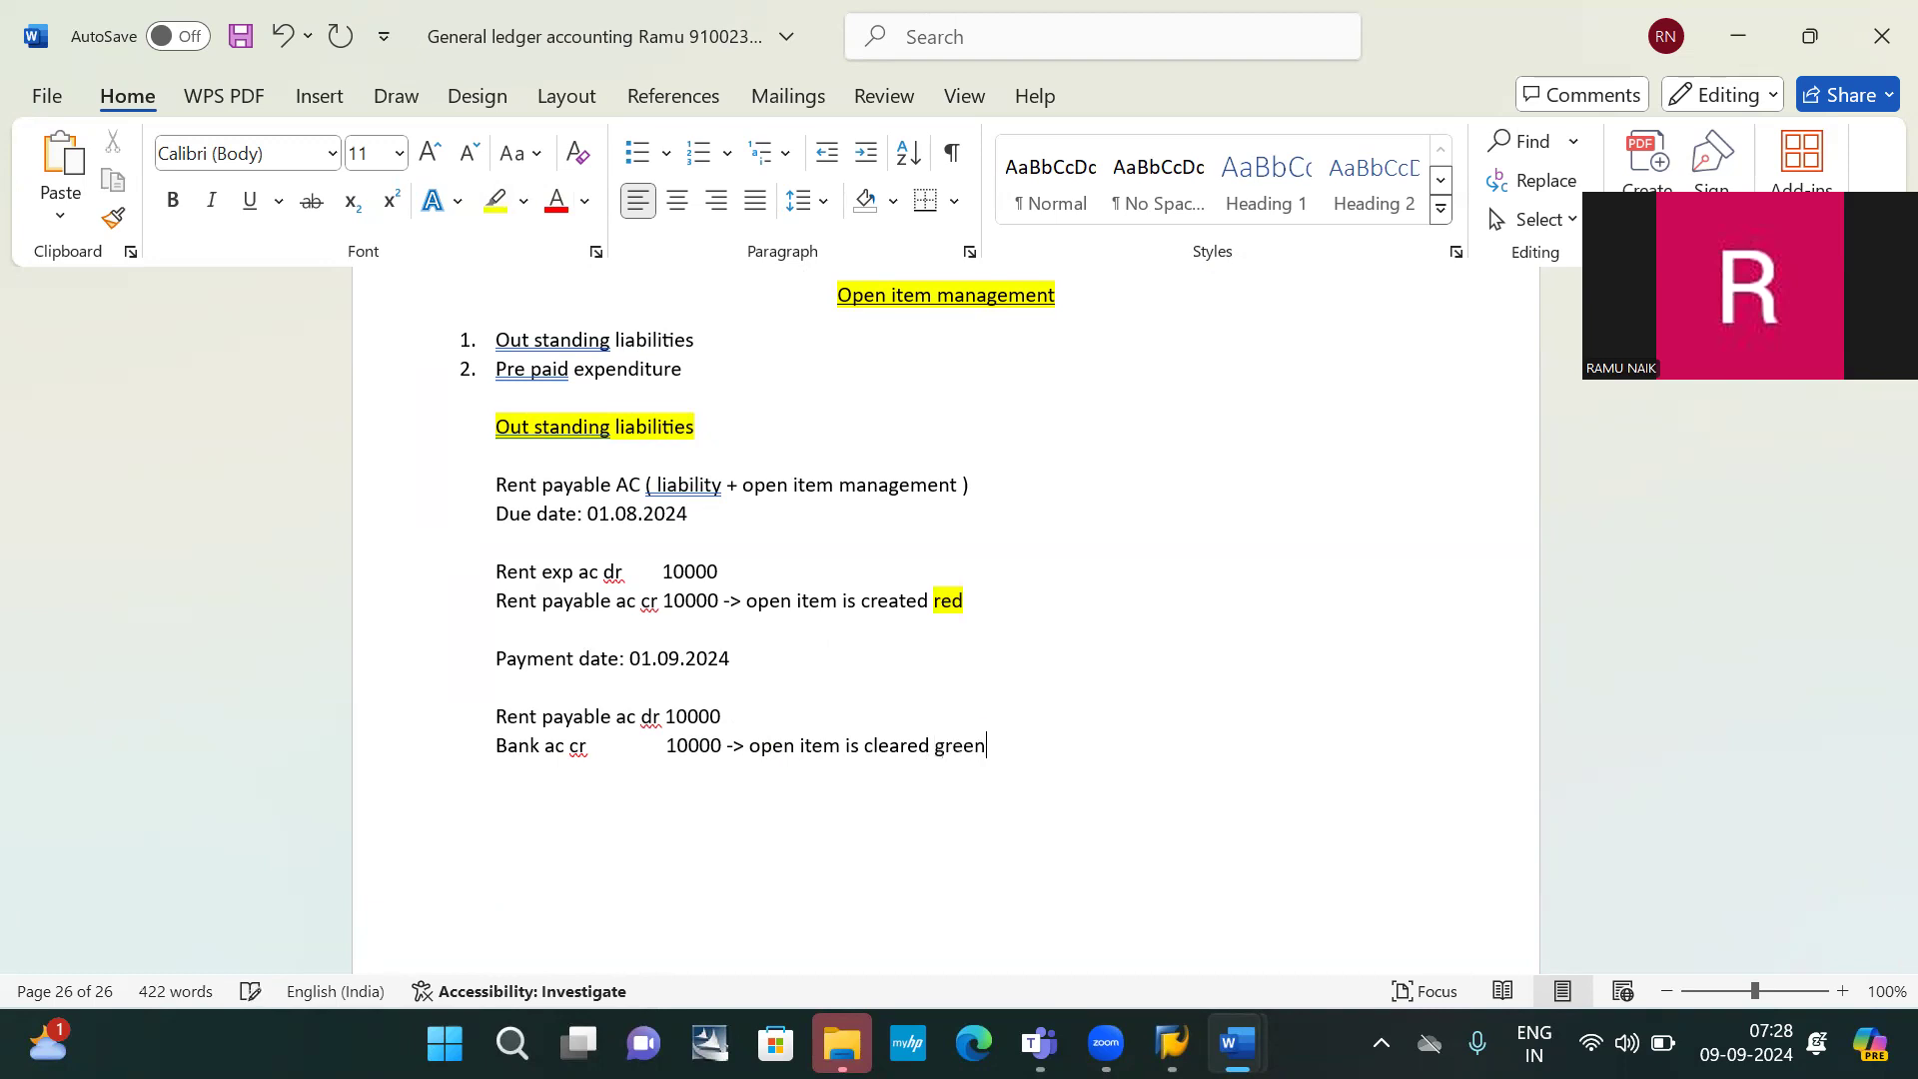
mouse_move(989, 744)
mouse_down()
mouse_move(865, 744)
mouse_move(979, 746)
mouse_up()
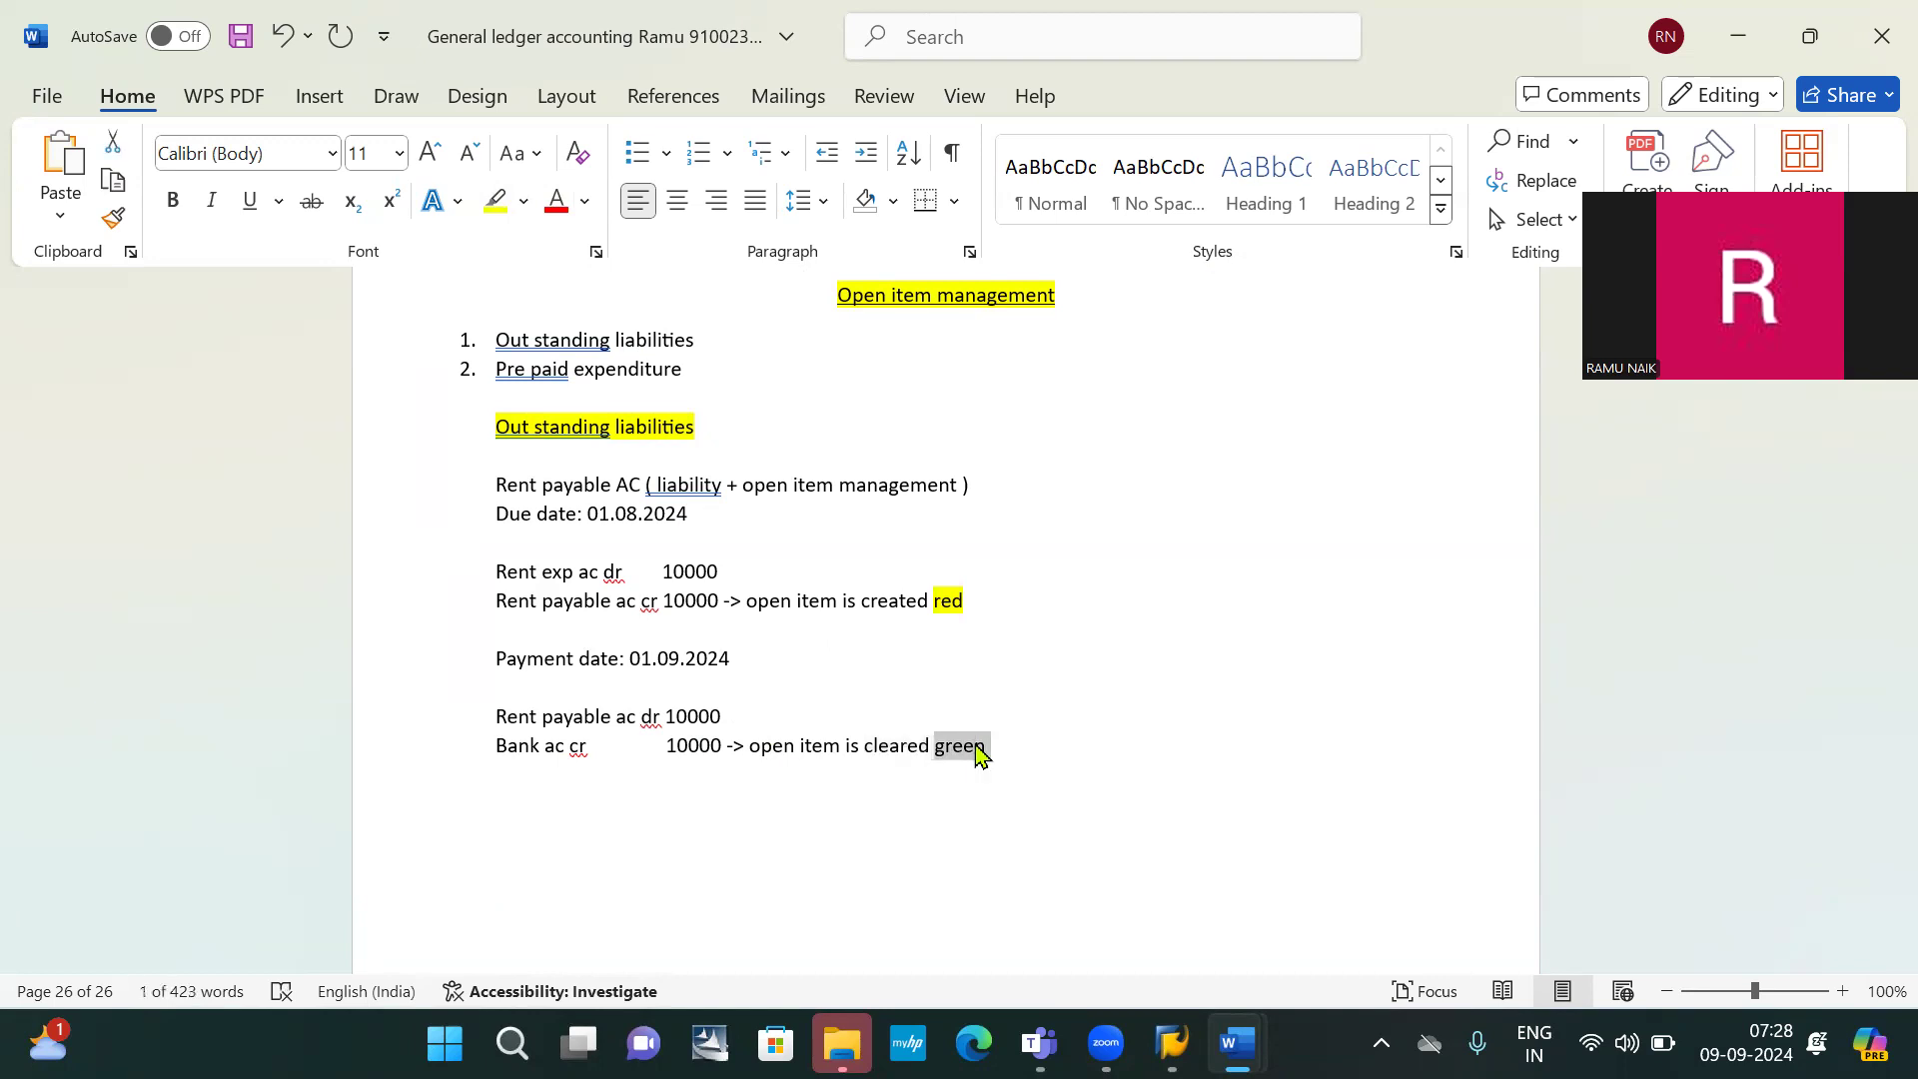
click(490, 200)
key(Left)
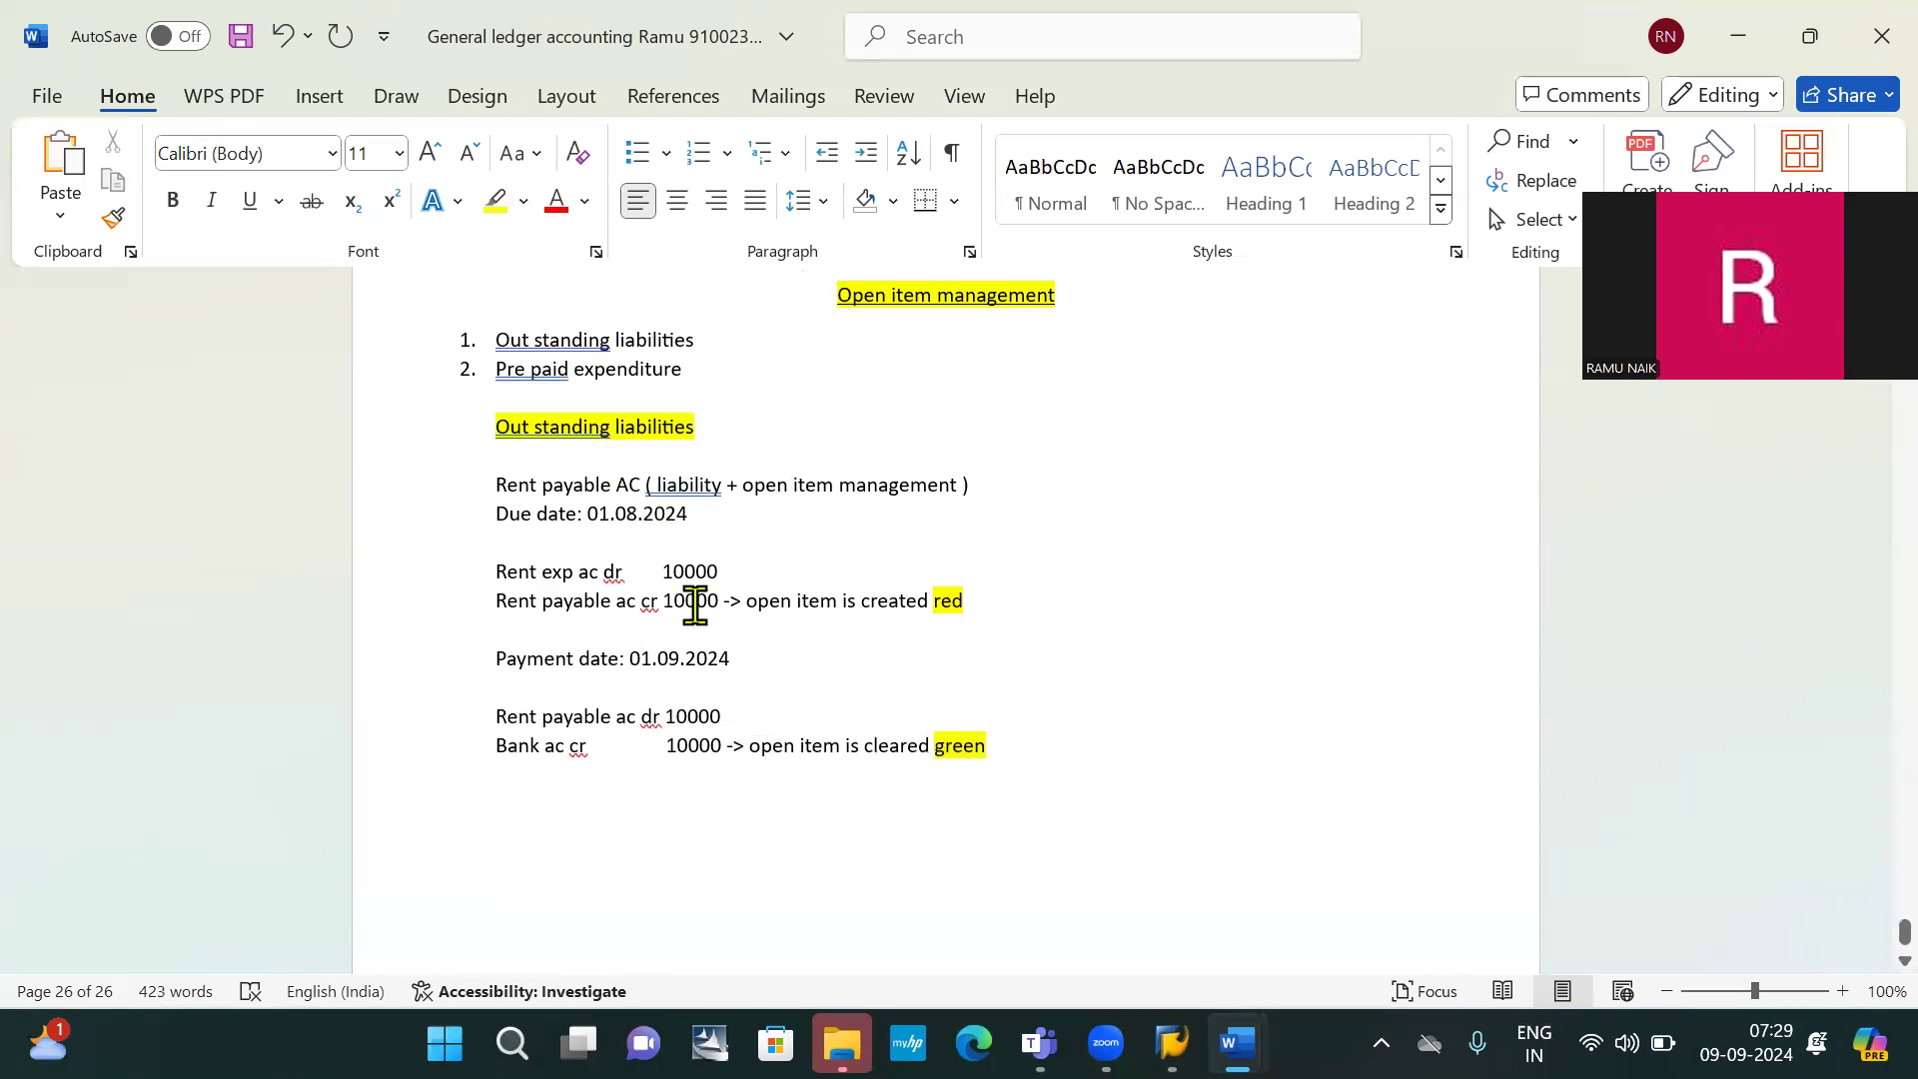
Scroll through the notes, select the 'Rent payable AC' text, and return to SAP
scroll(696, 602, down, 1)
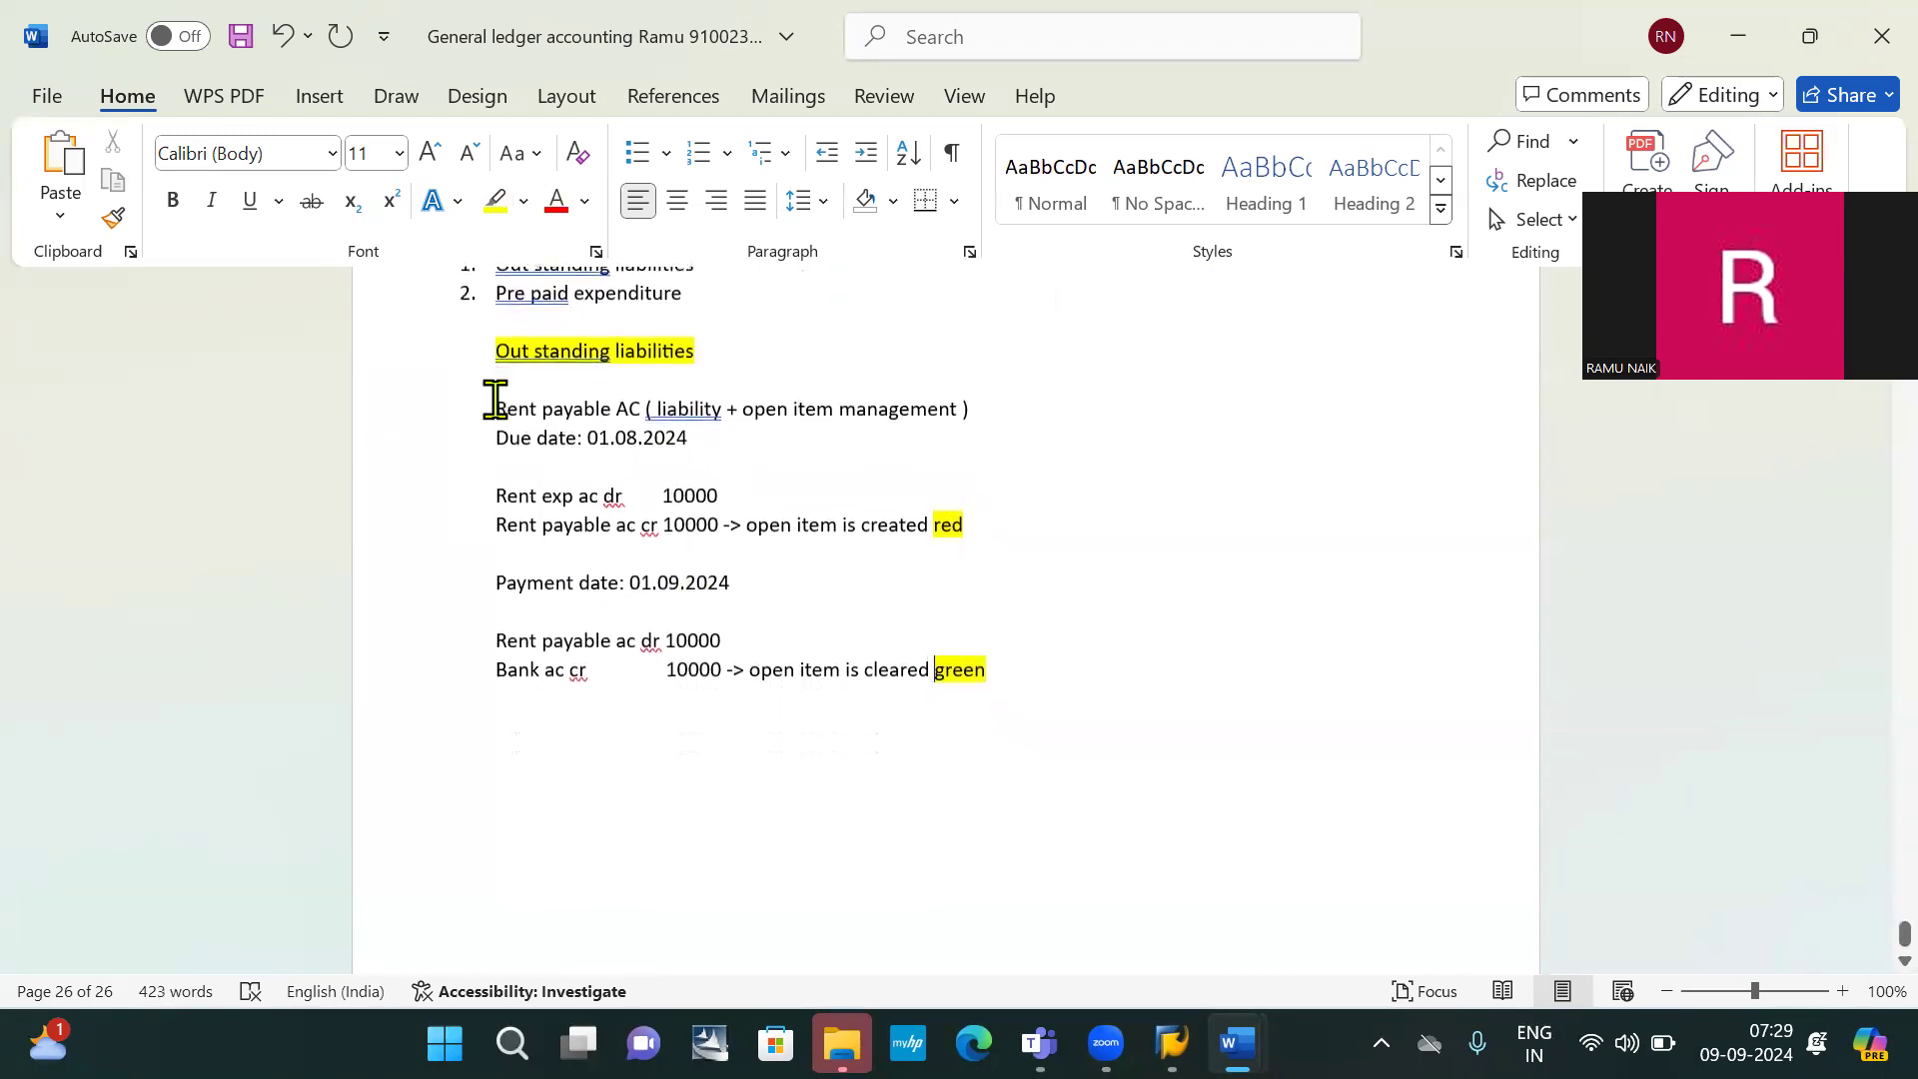
drag(495, 409, 630, 417)
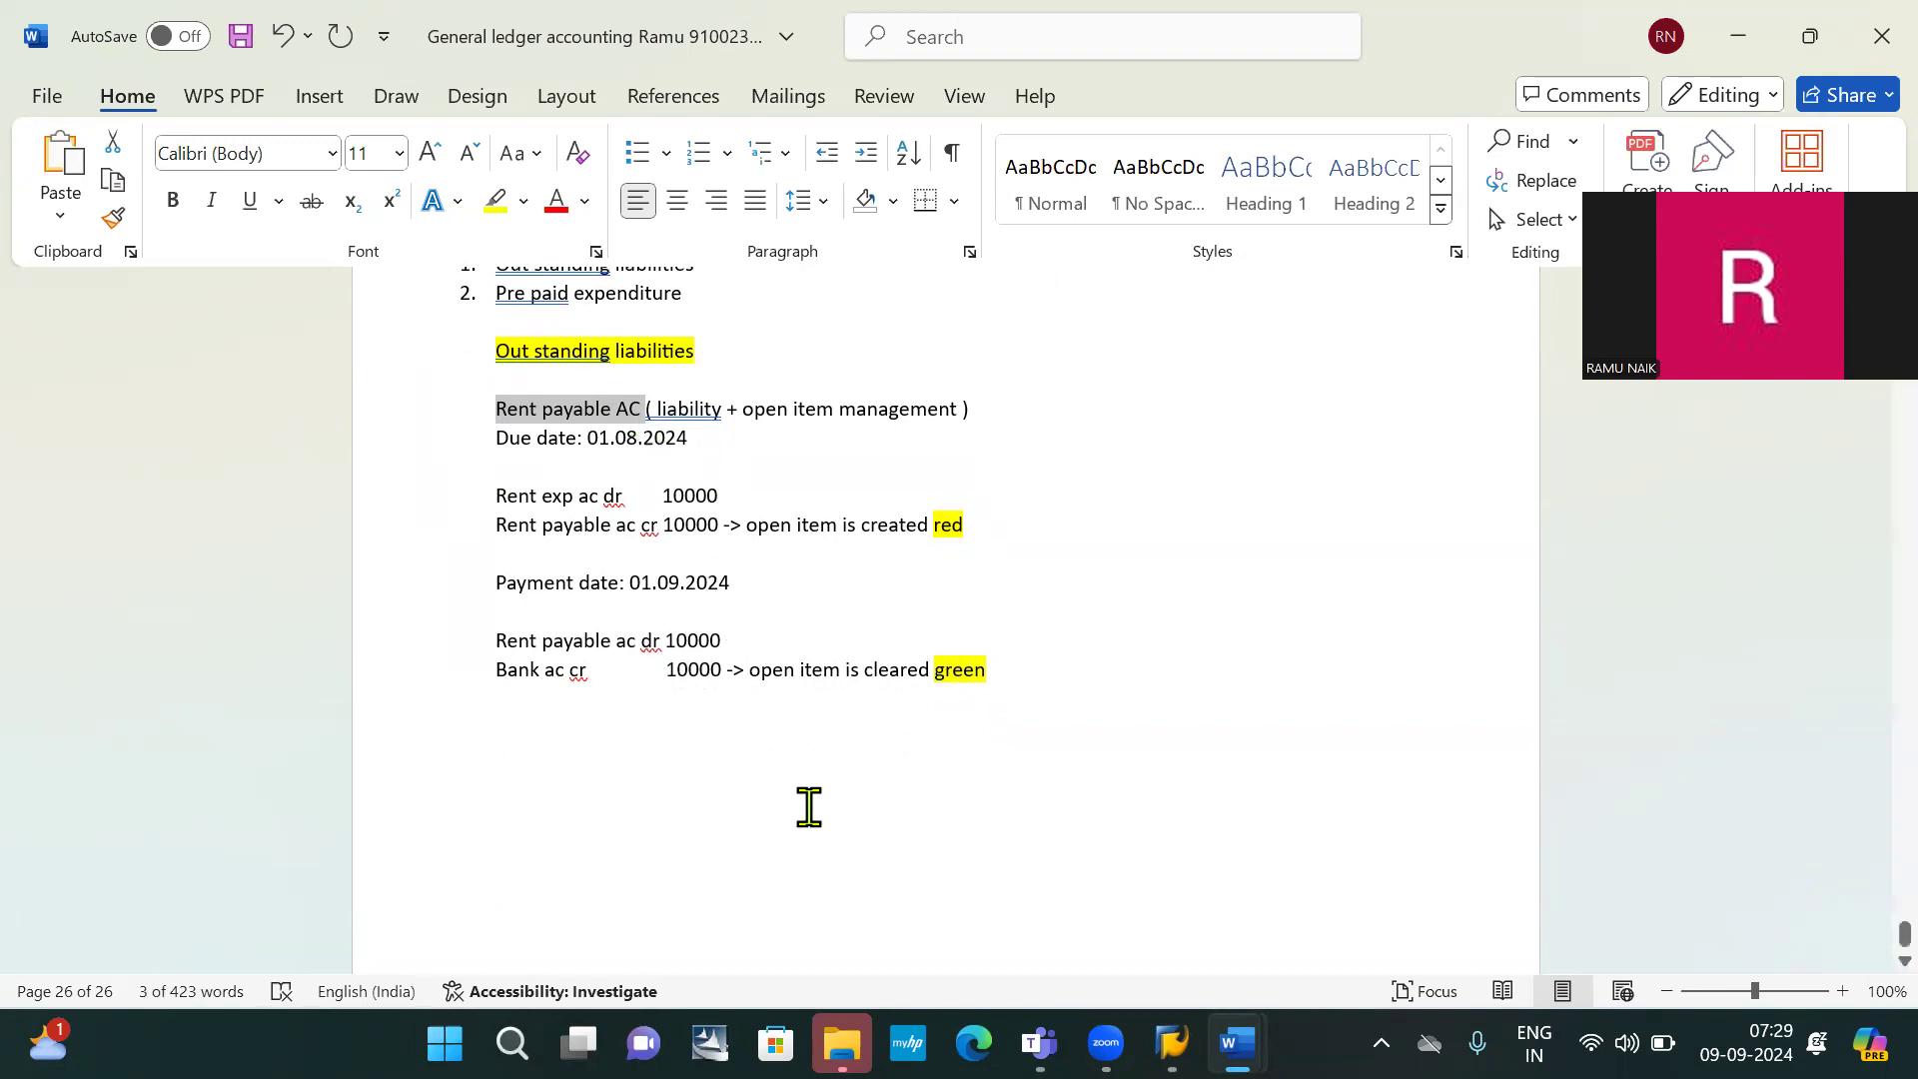
click(587, 731)
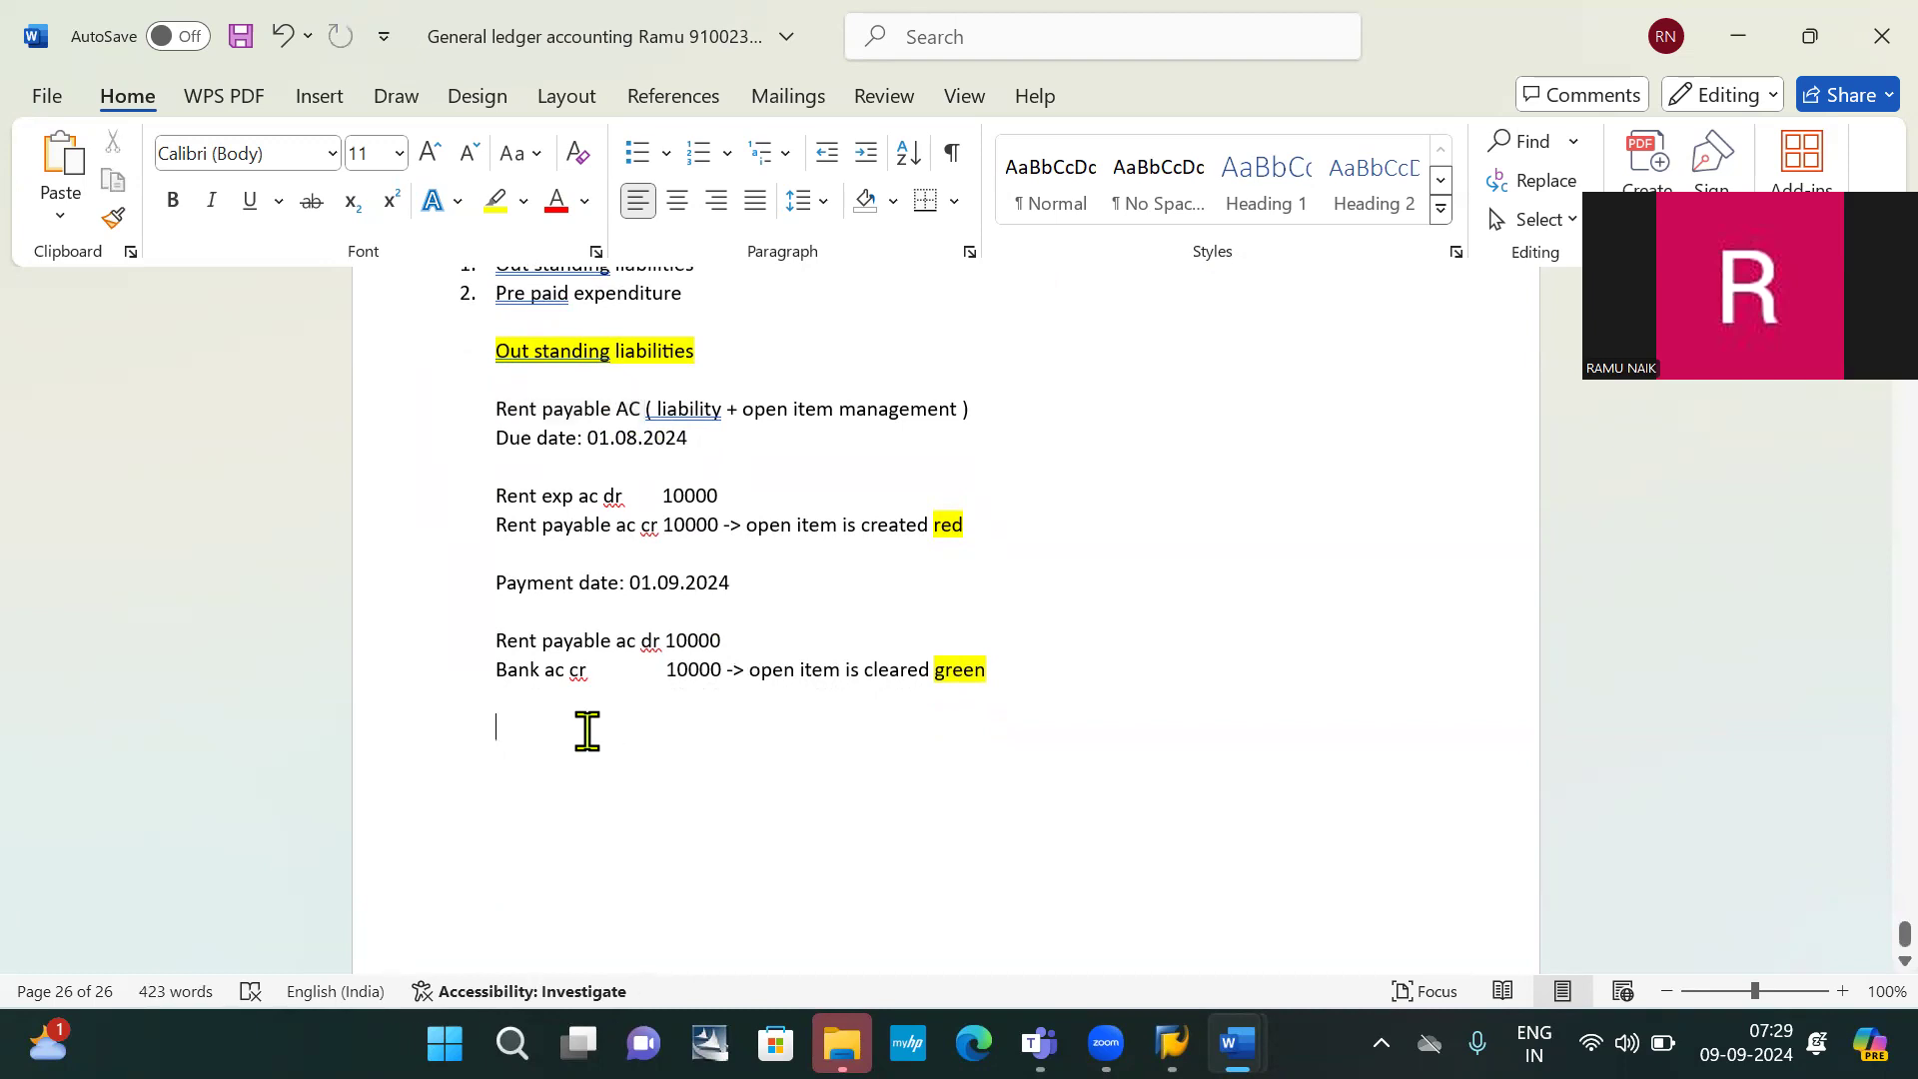
key(alt+Tab)
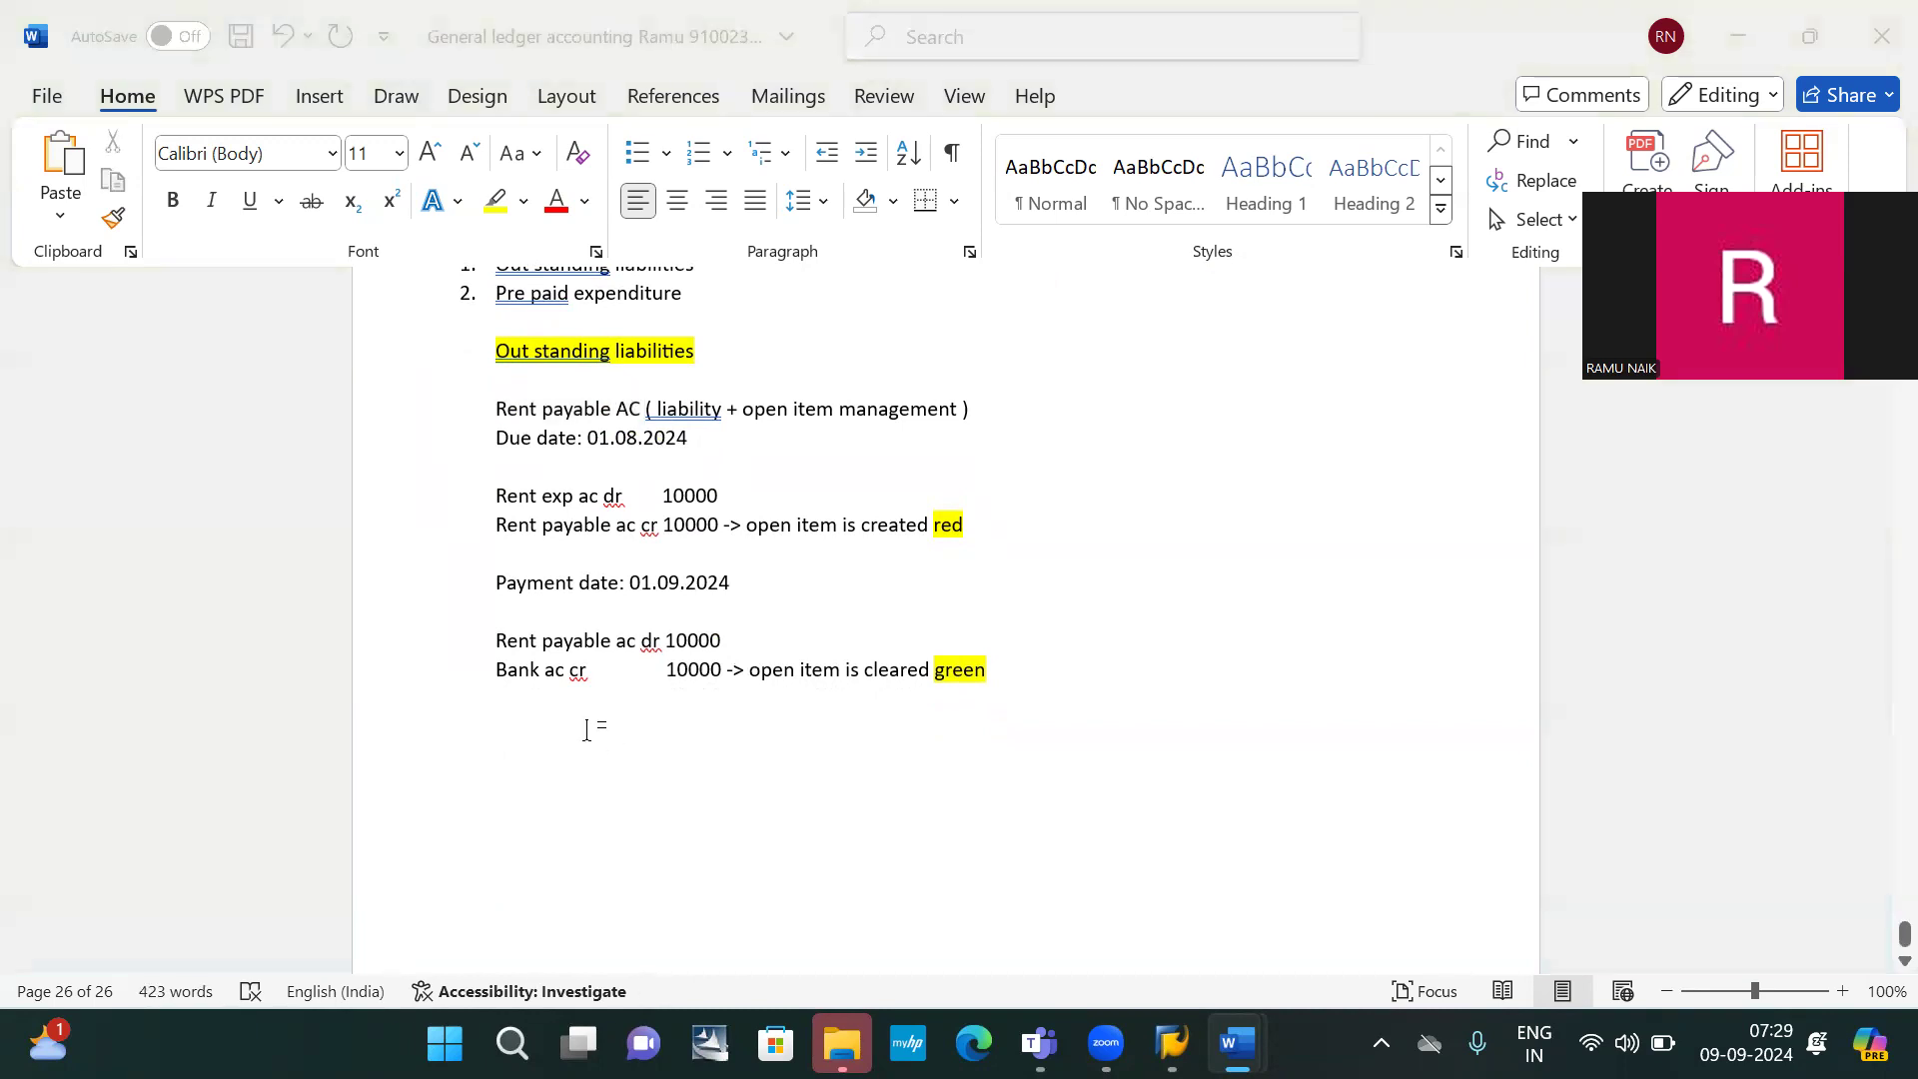
key(alt+Tab)
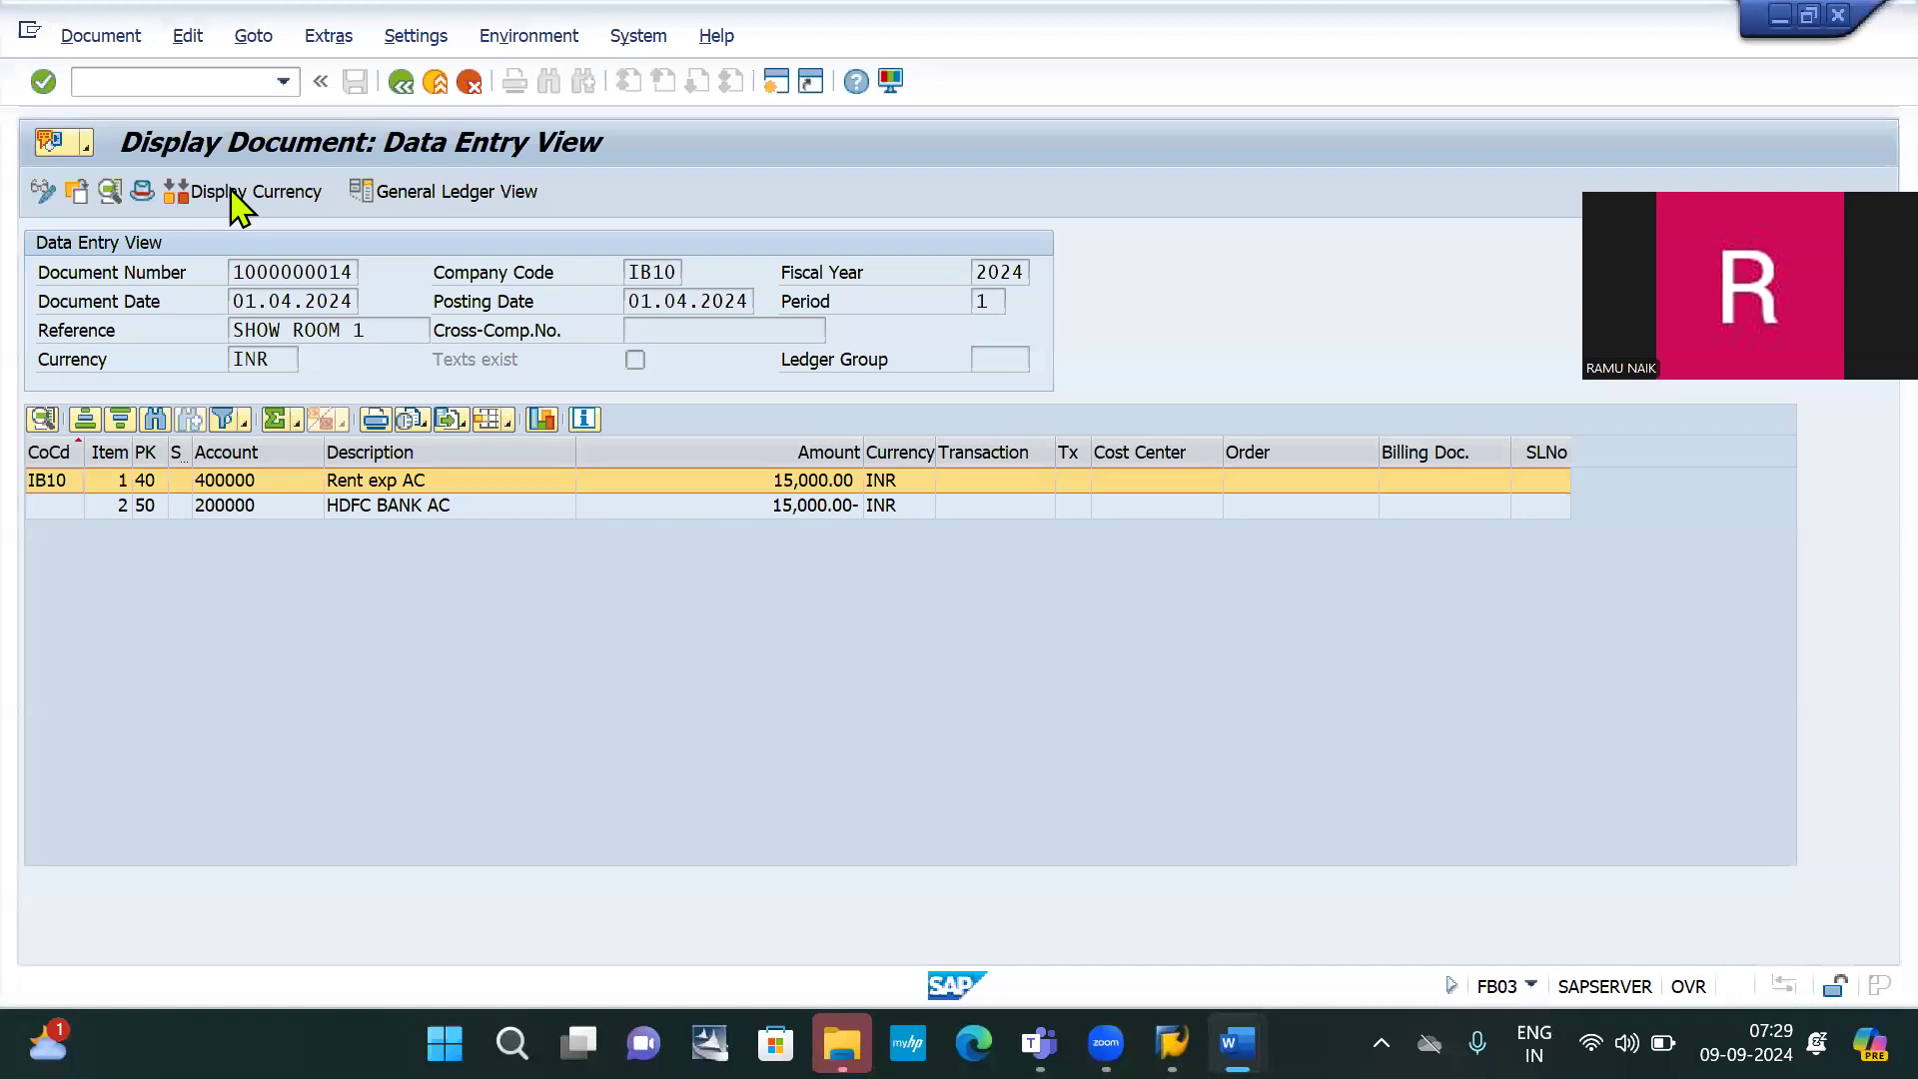
Log on to the sap system in client 800 with the remembered user, accepting the multiple logon notice
click(114, 78)
text(/nfs00)
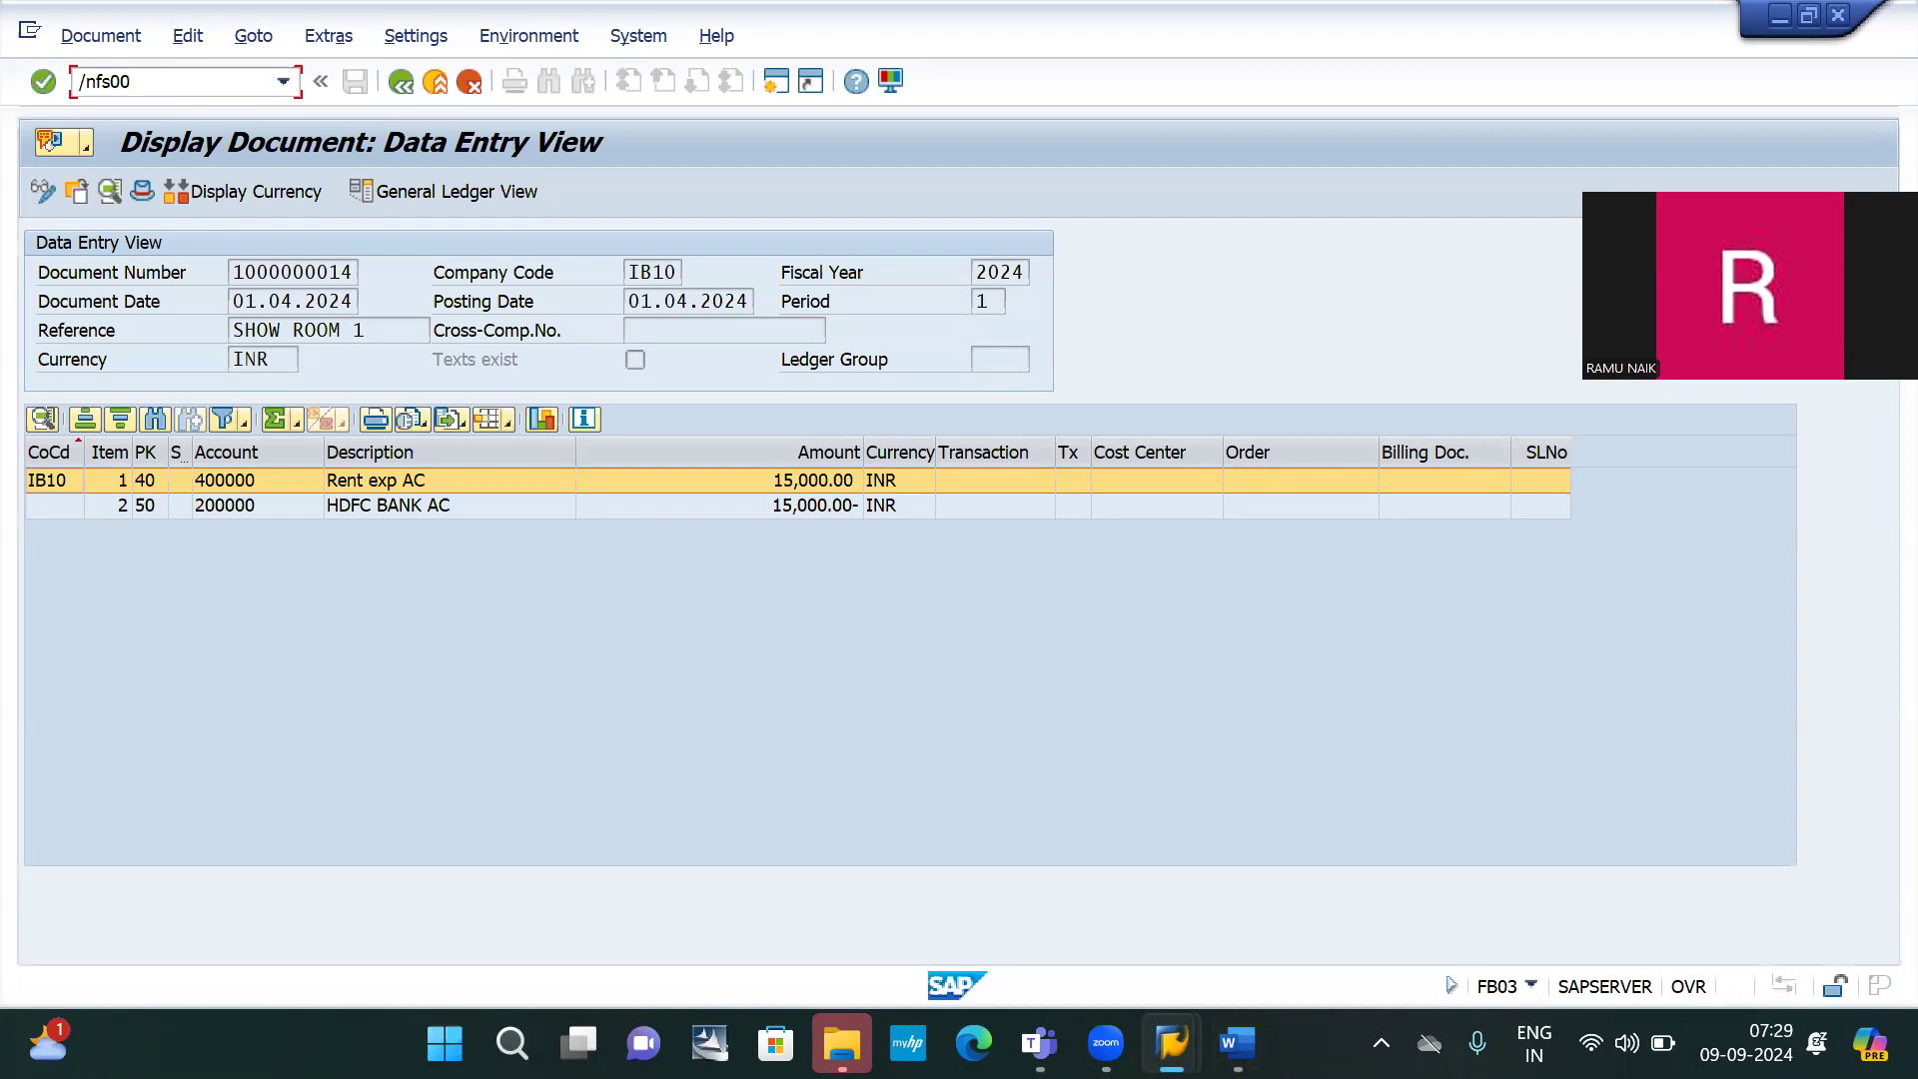
key(Return)
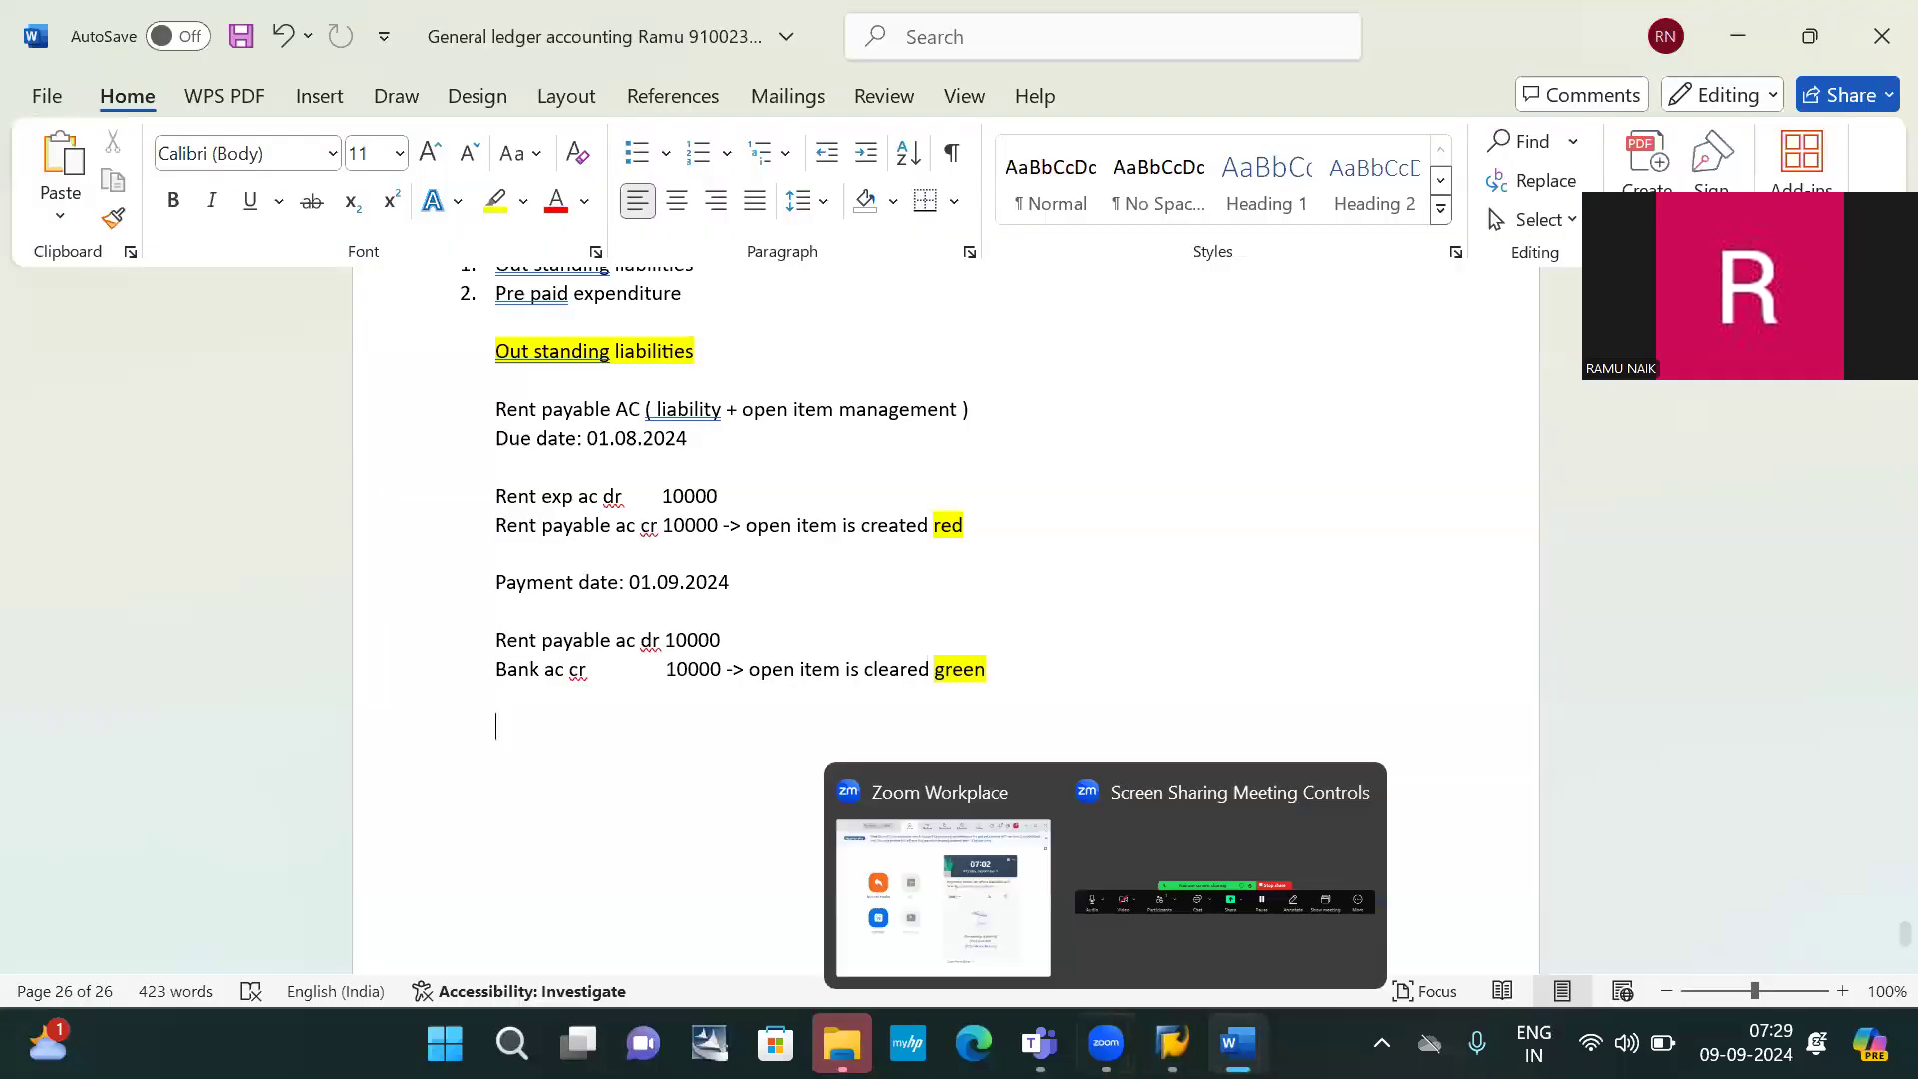
mouse_move(1172, 1042)
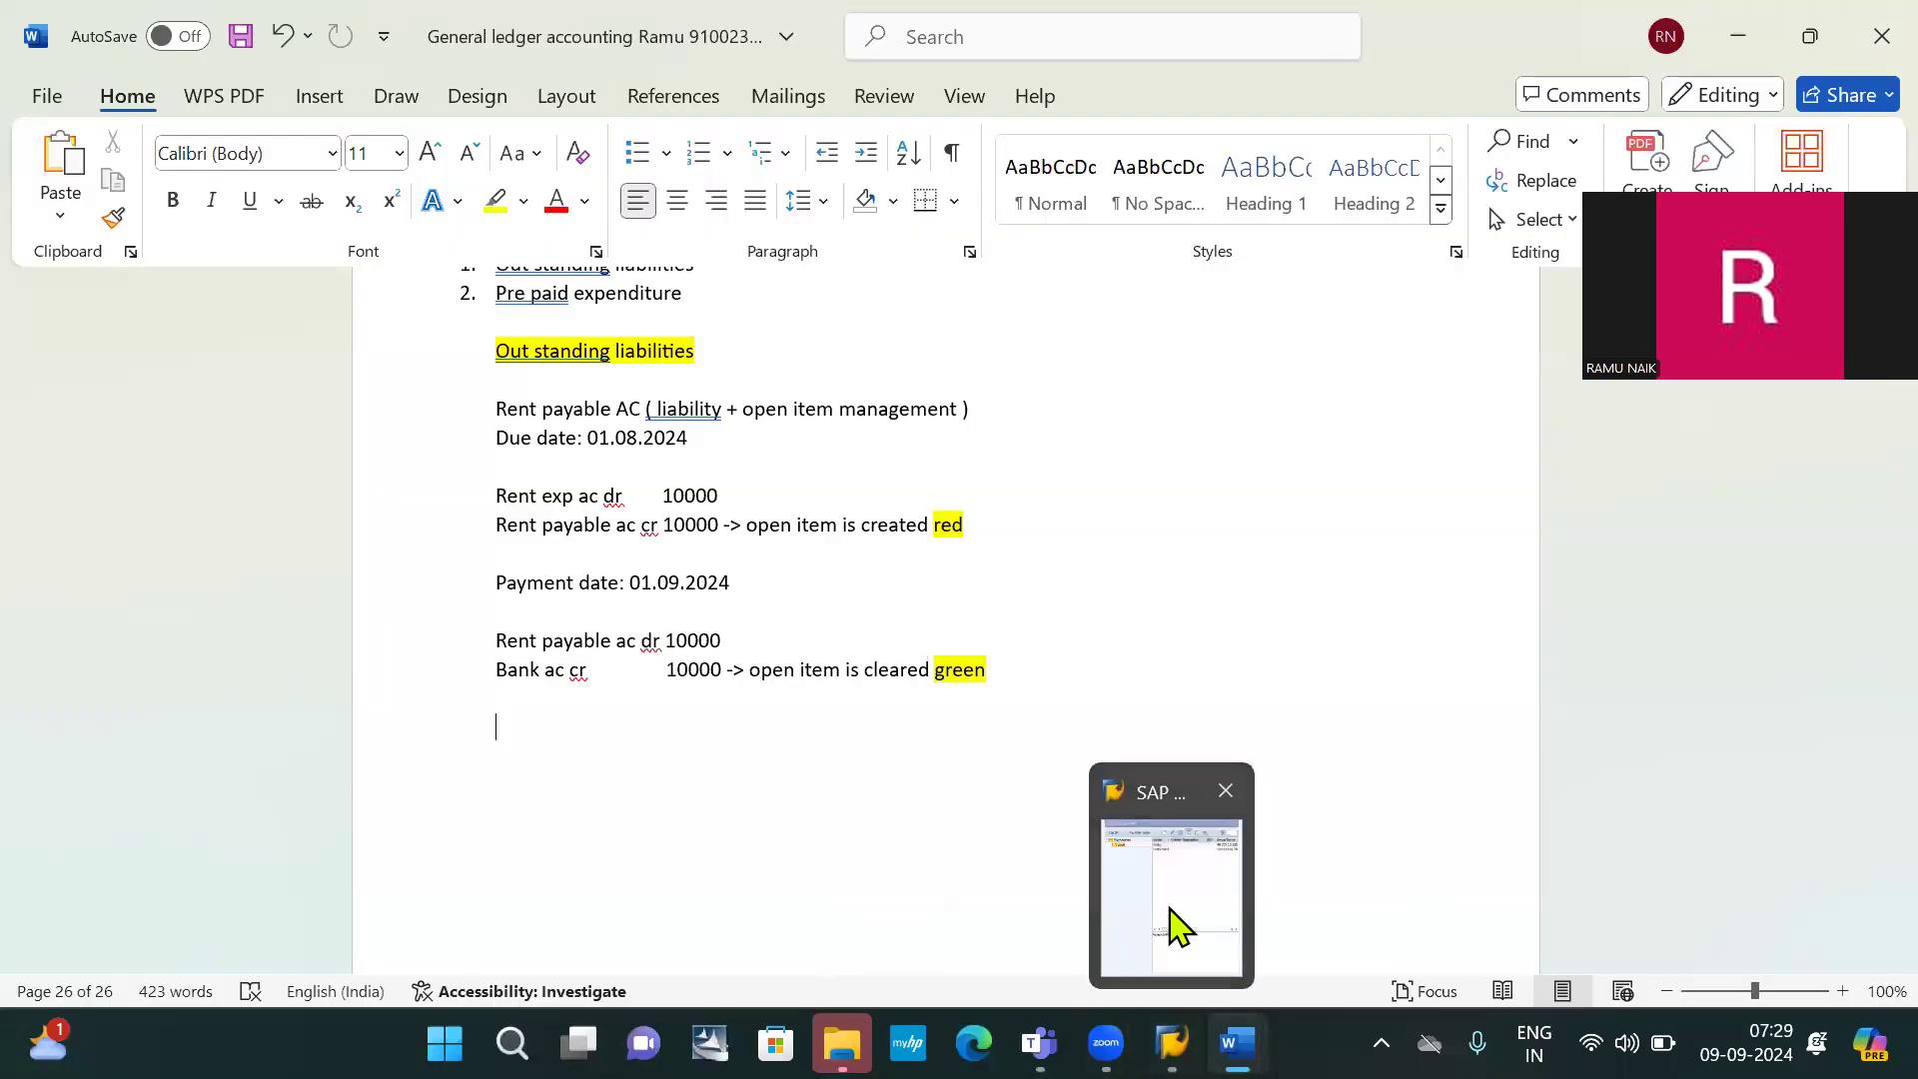
click(1171, 914)
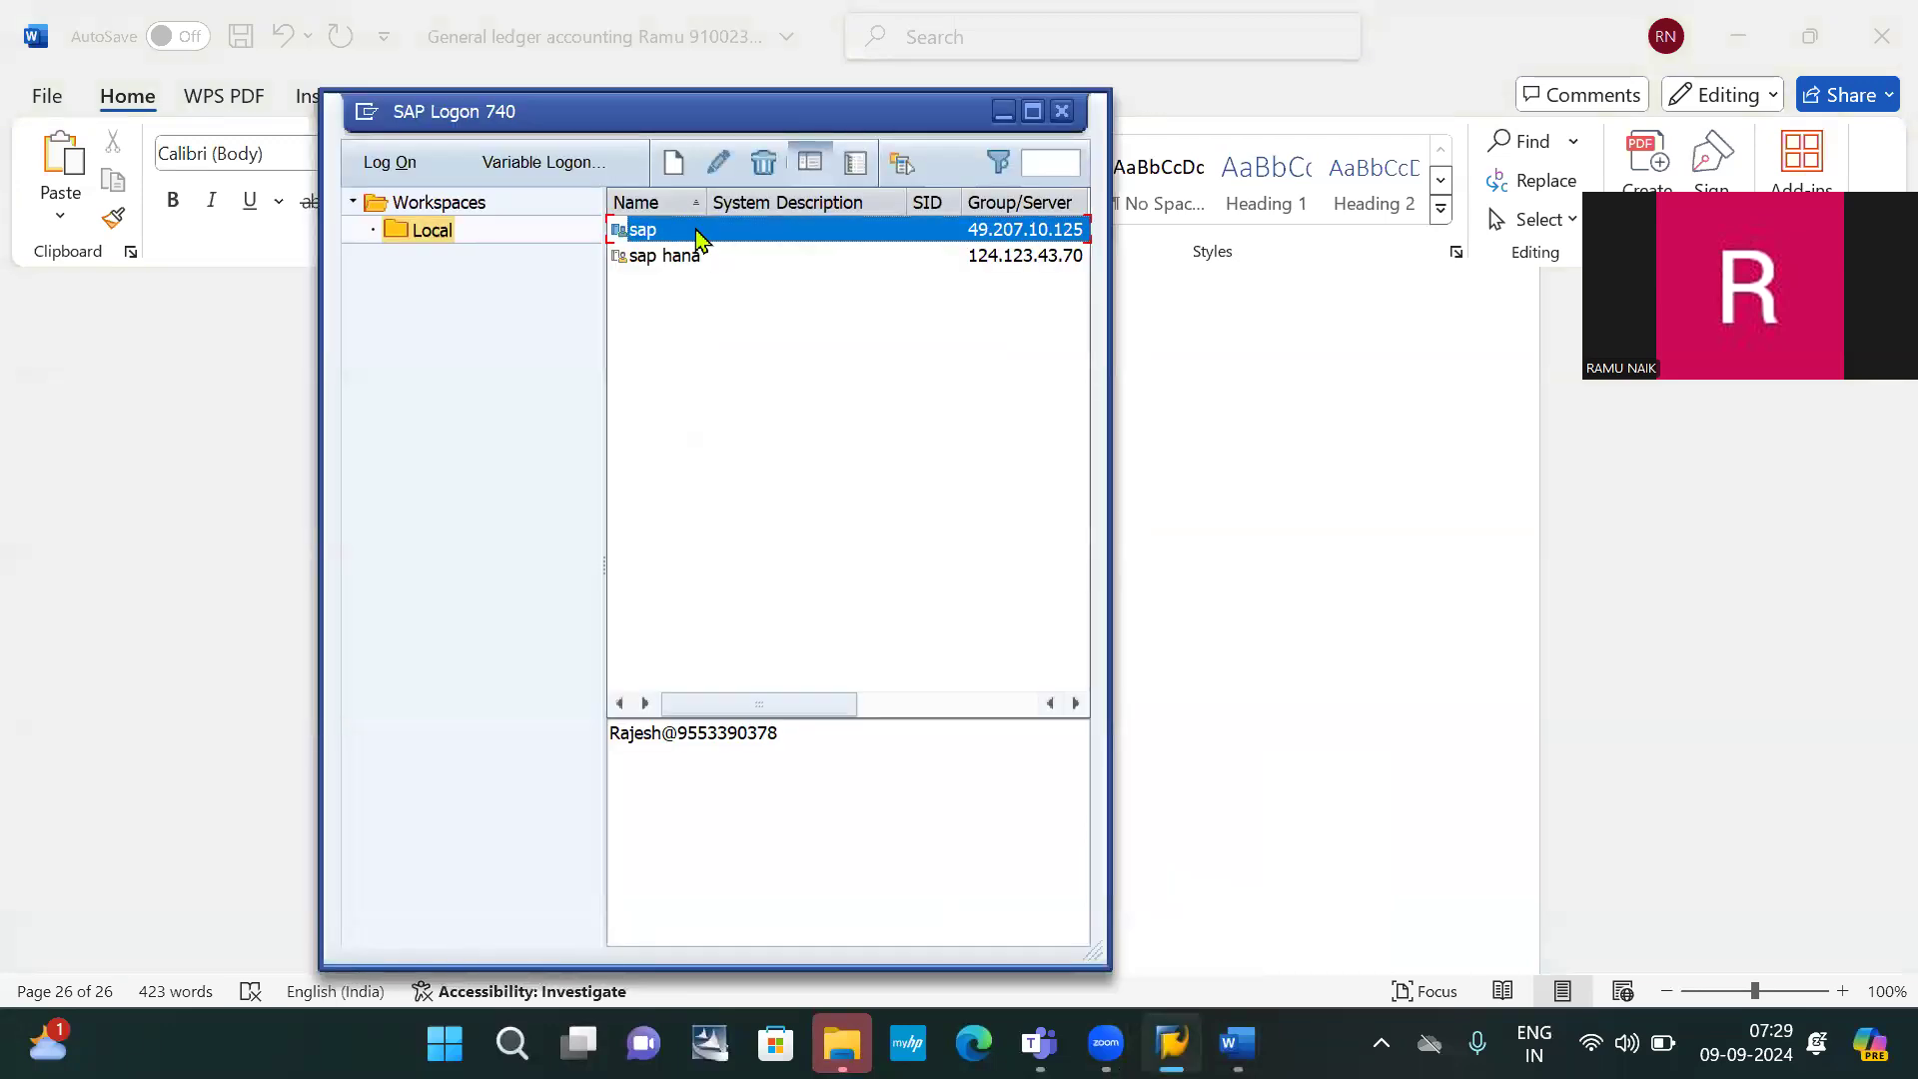
double_click(699, 231)
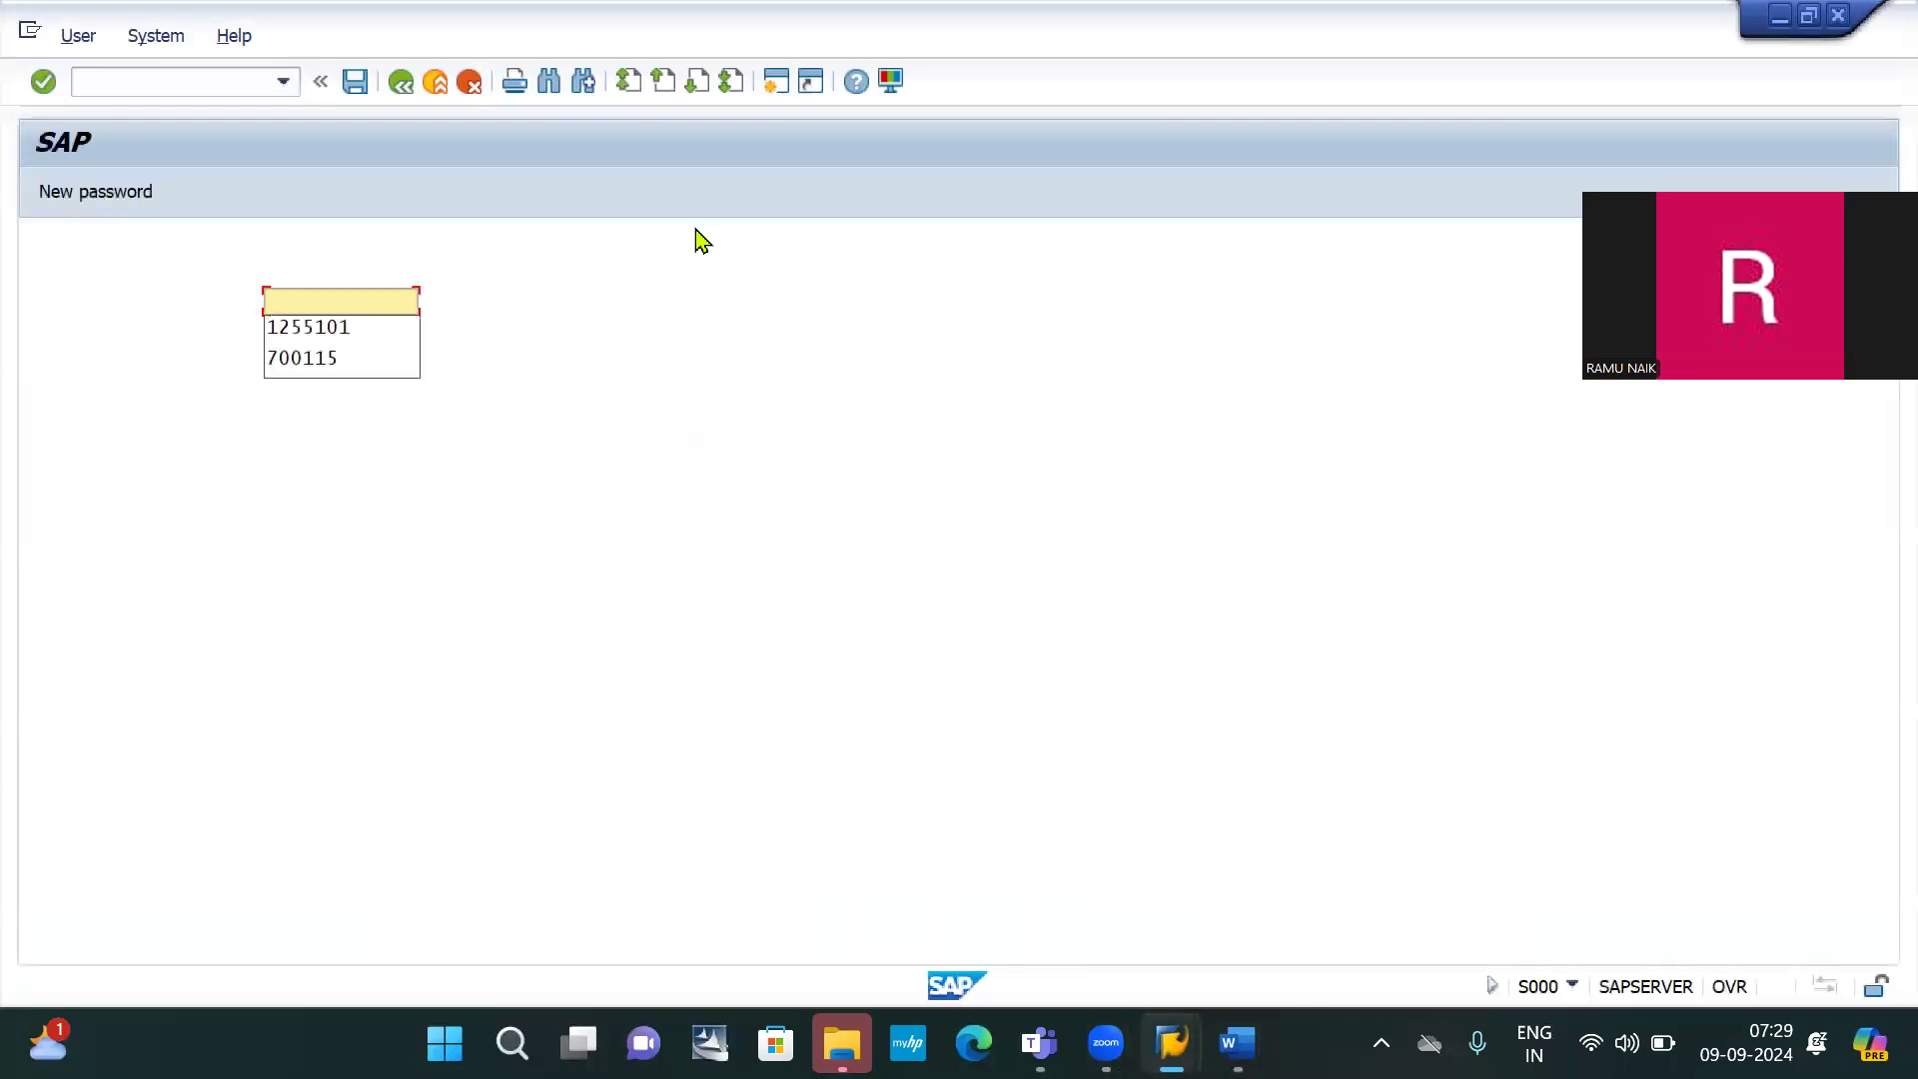
key(Down)
key(Return)
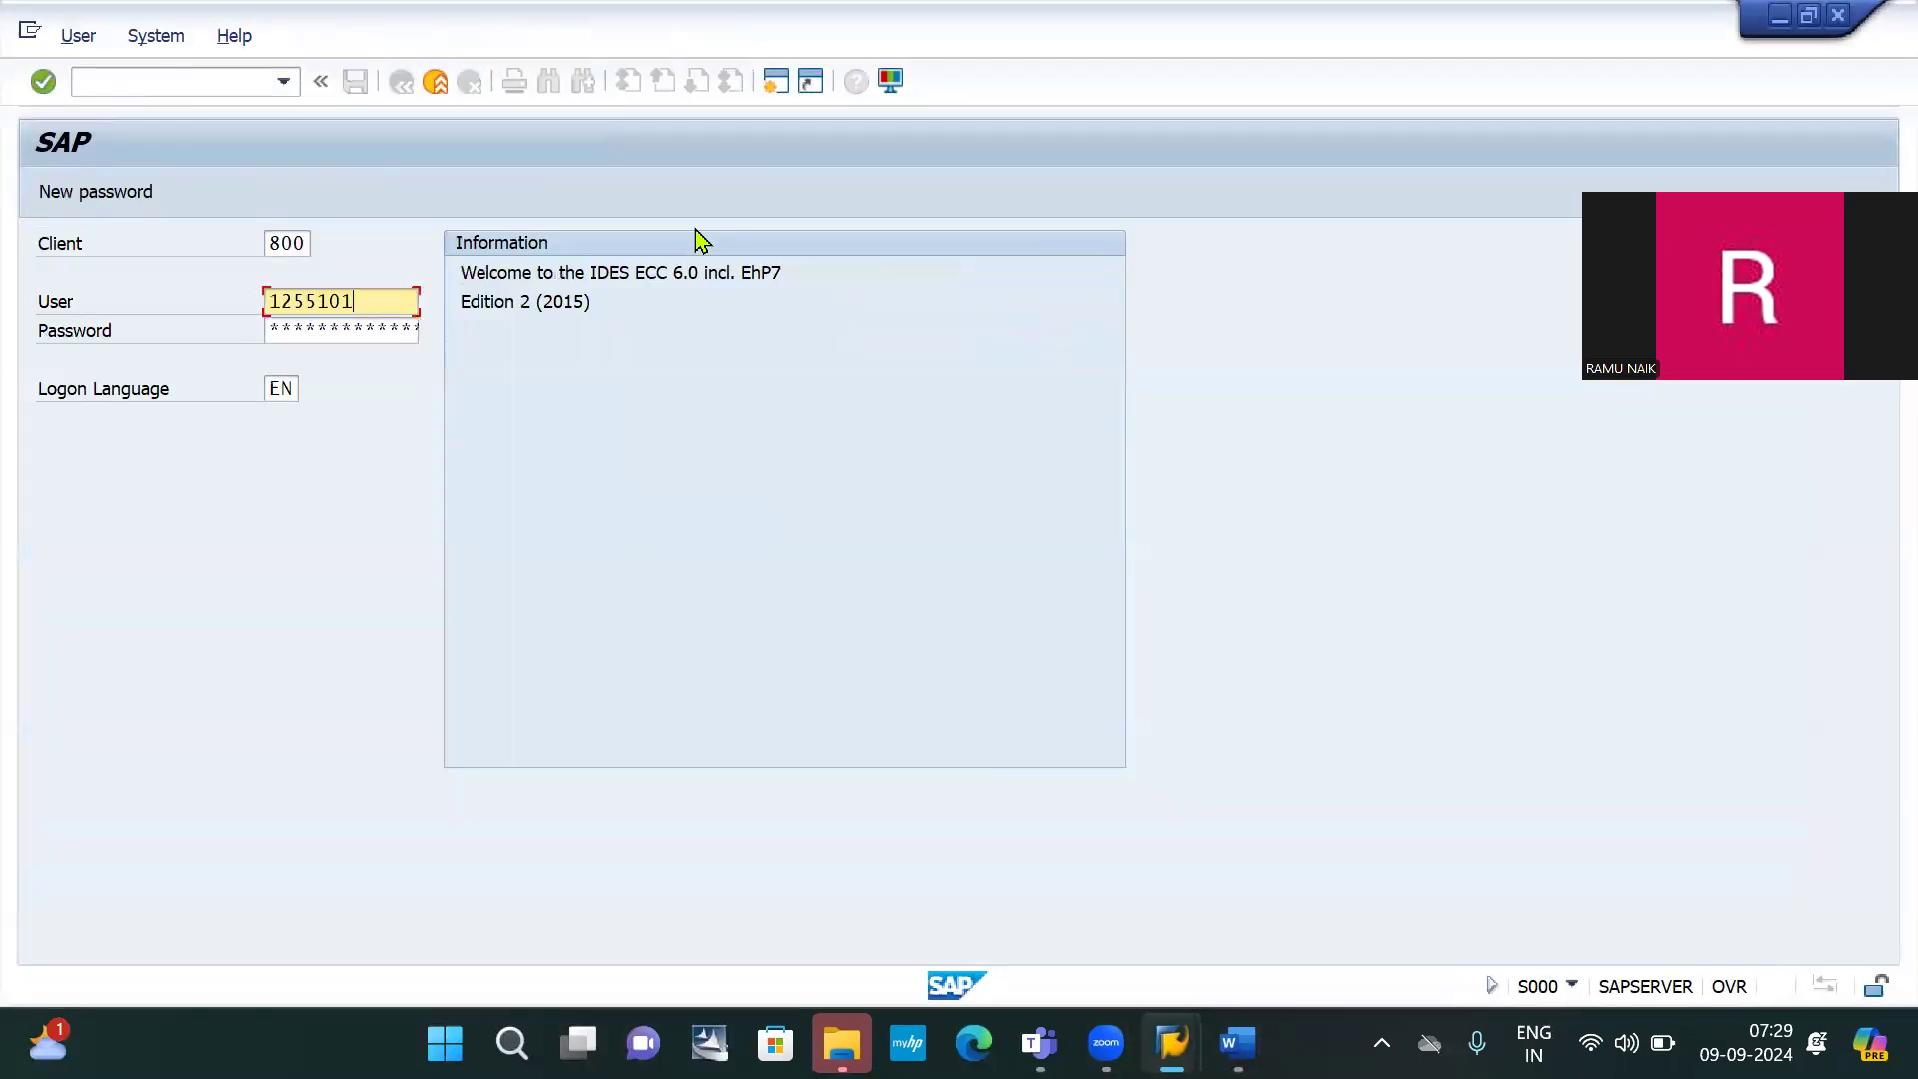
key(Tab)
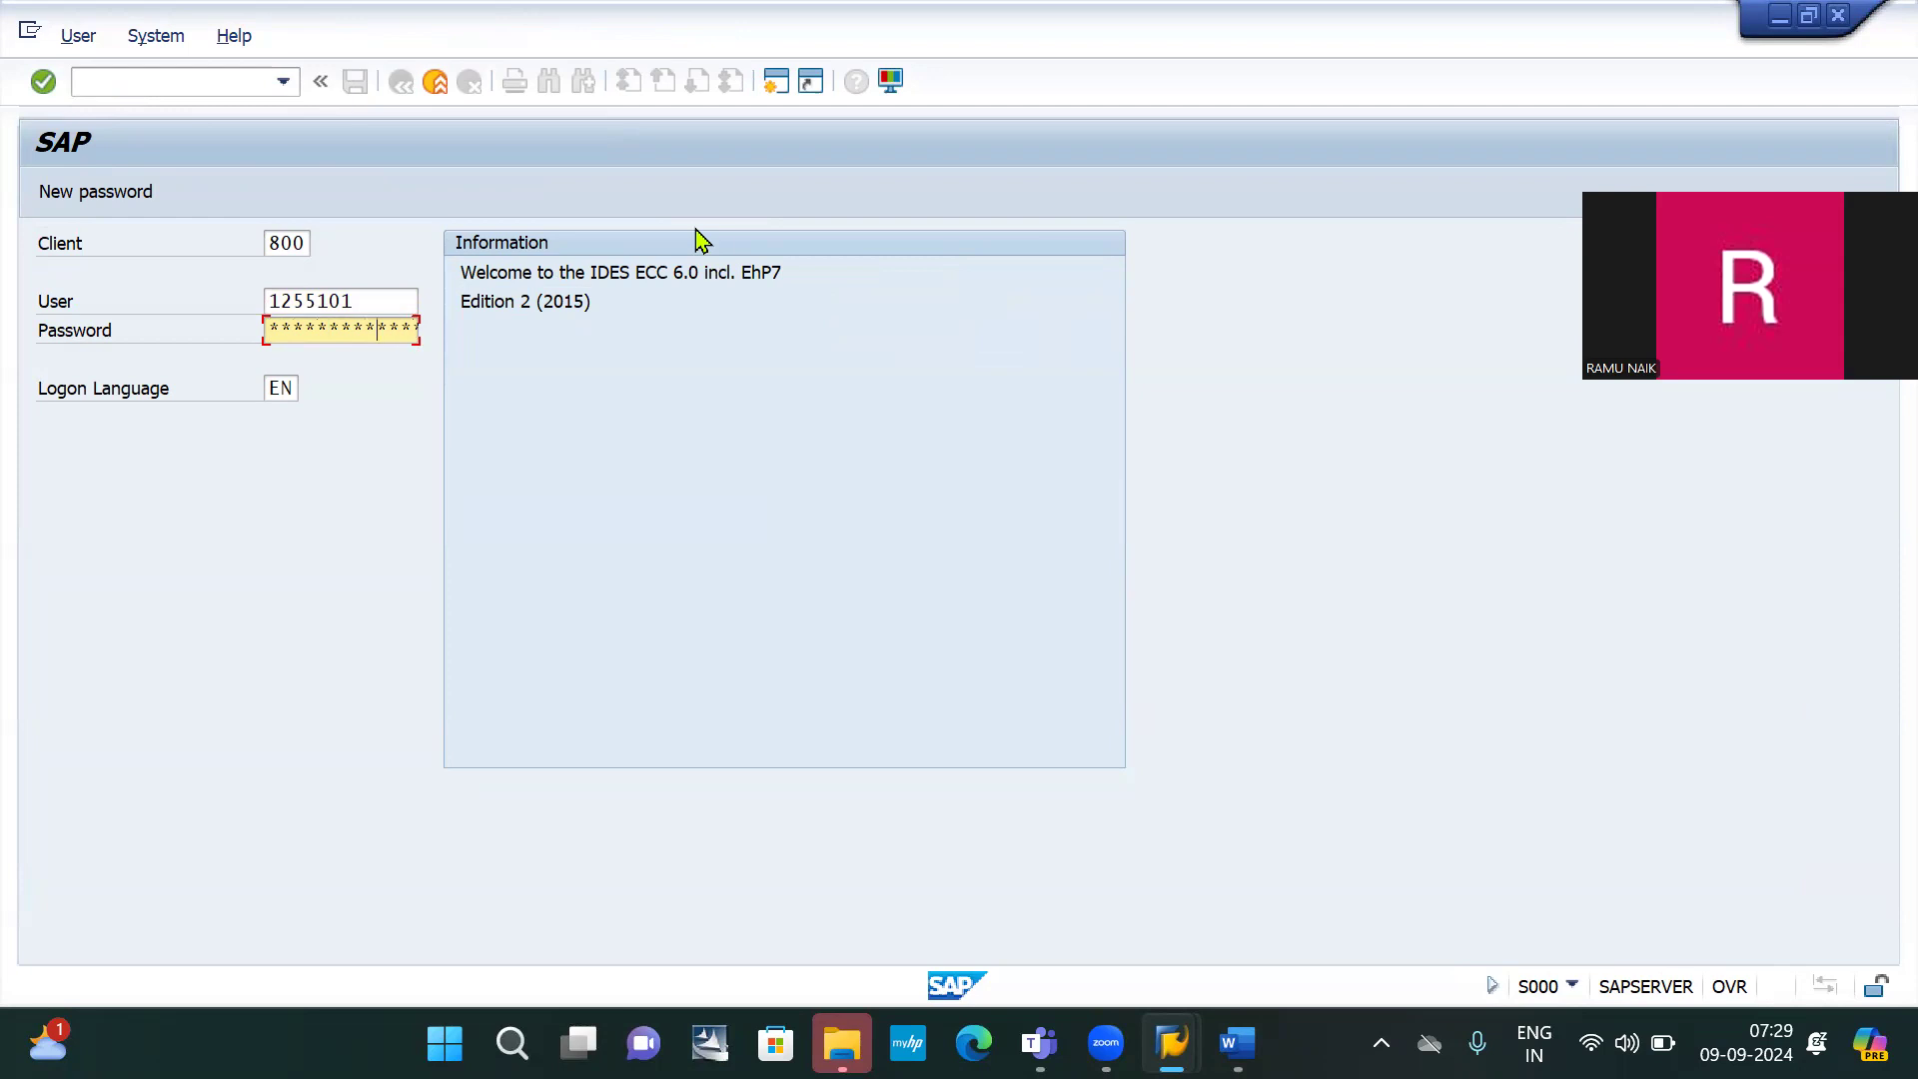
key(Return)
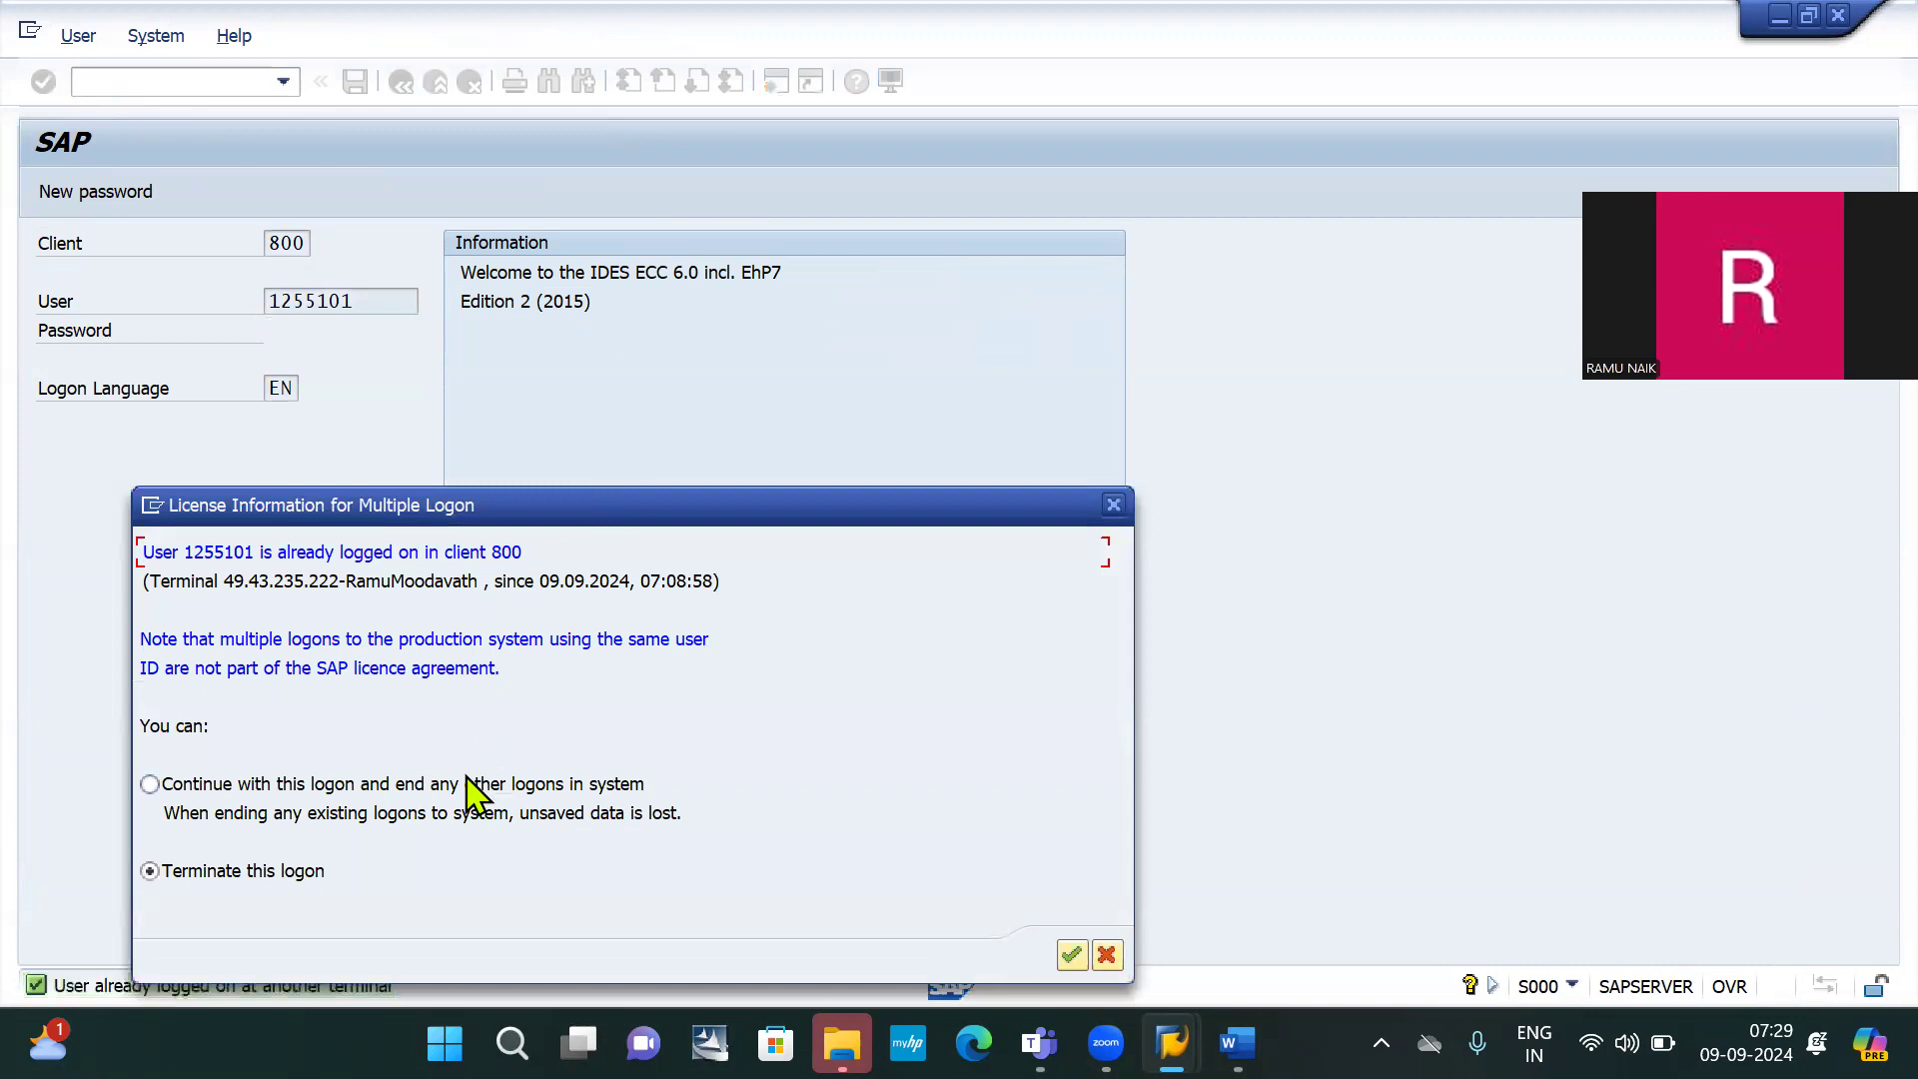
key(Return)
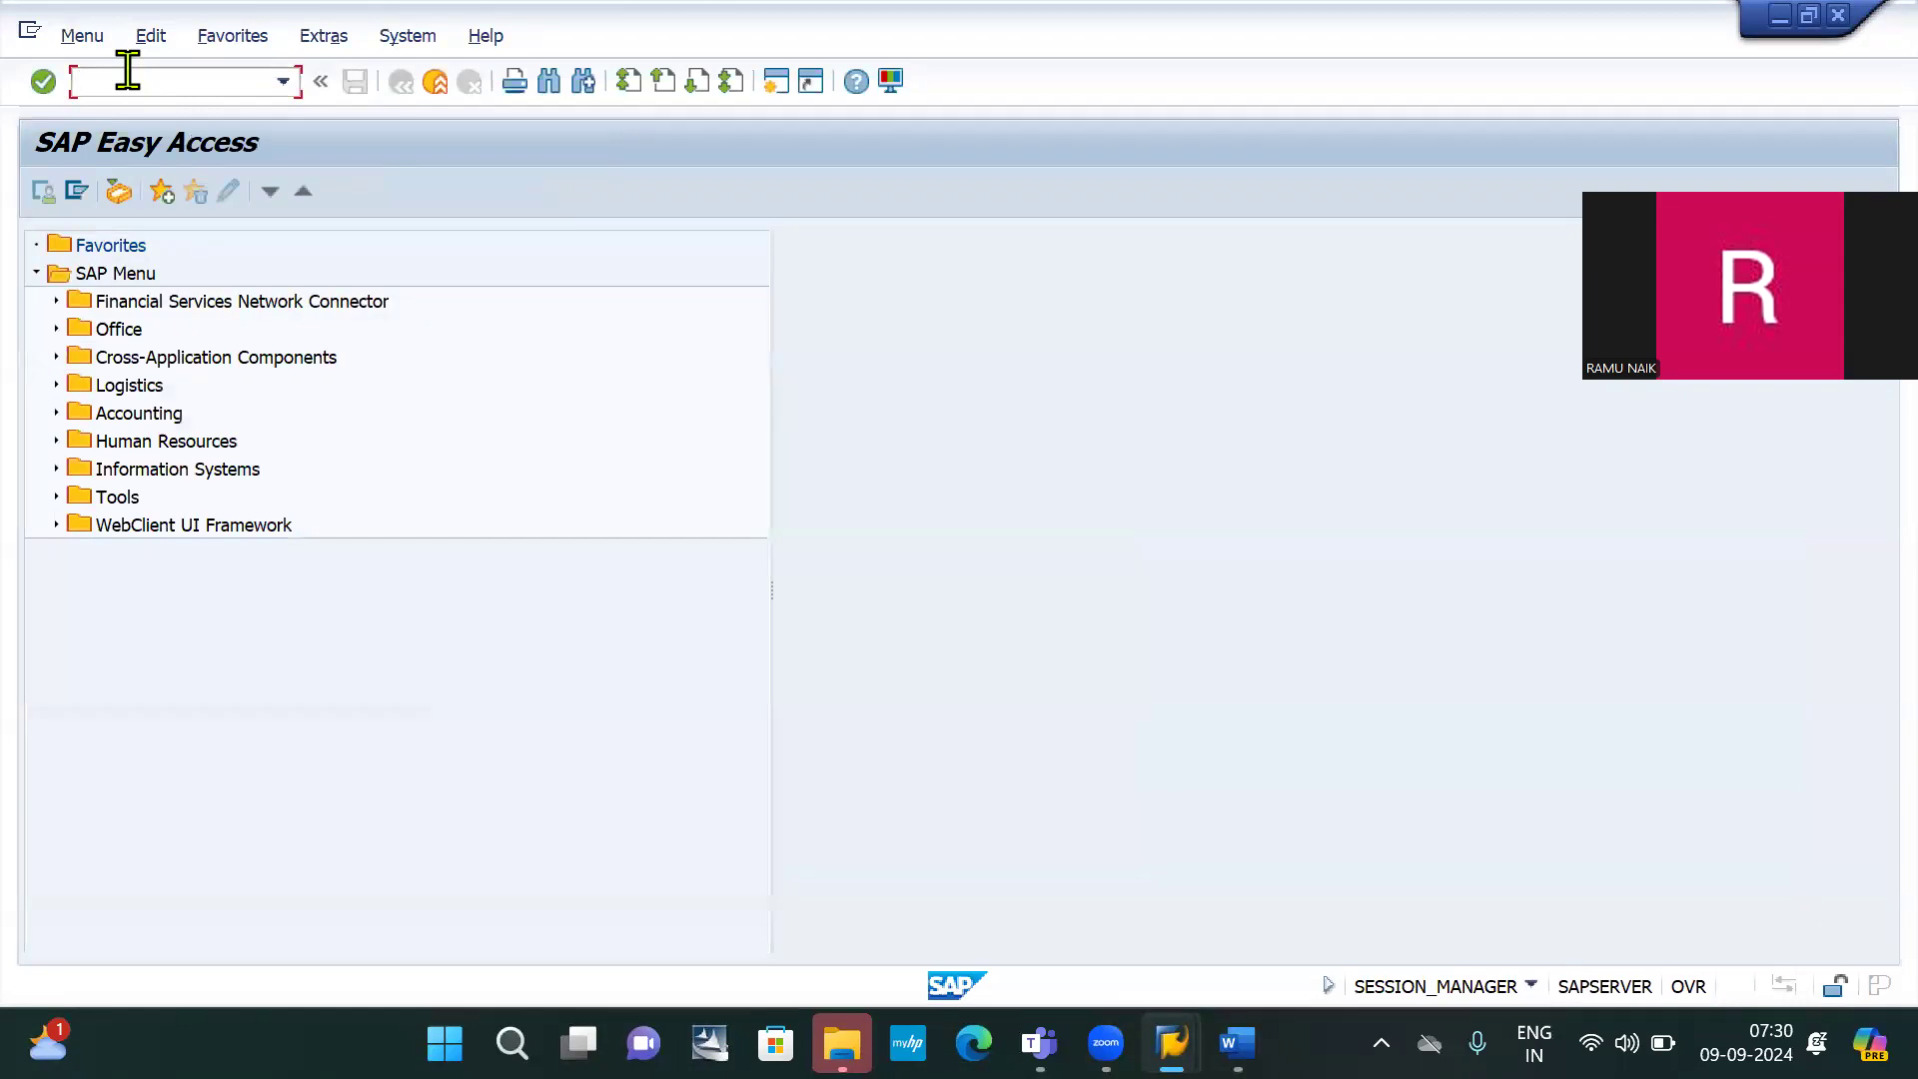
In FS00, start creating G/L account 100001 for company code IB10
text(fs00)
key(Return)
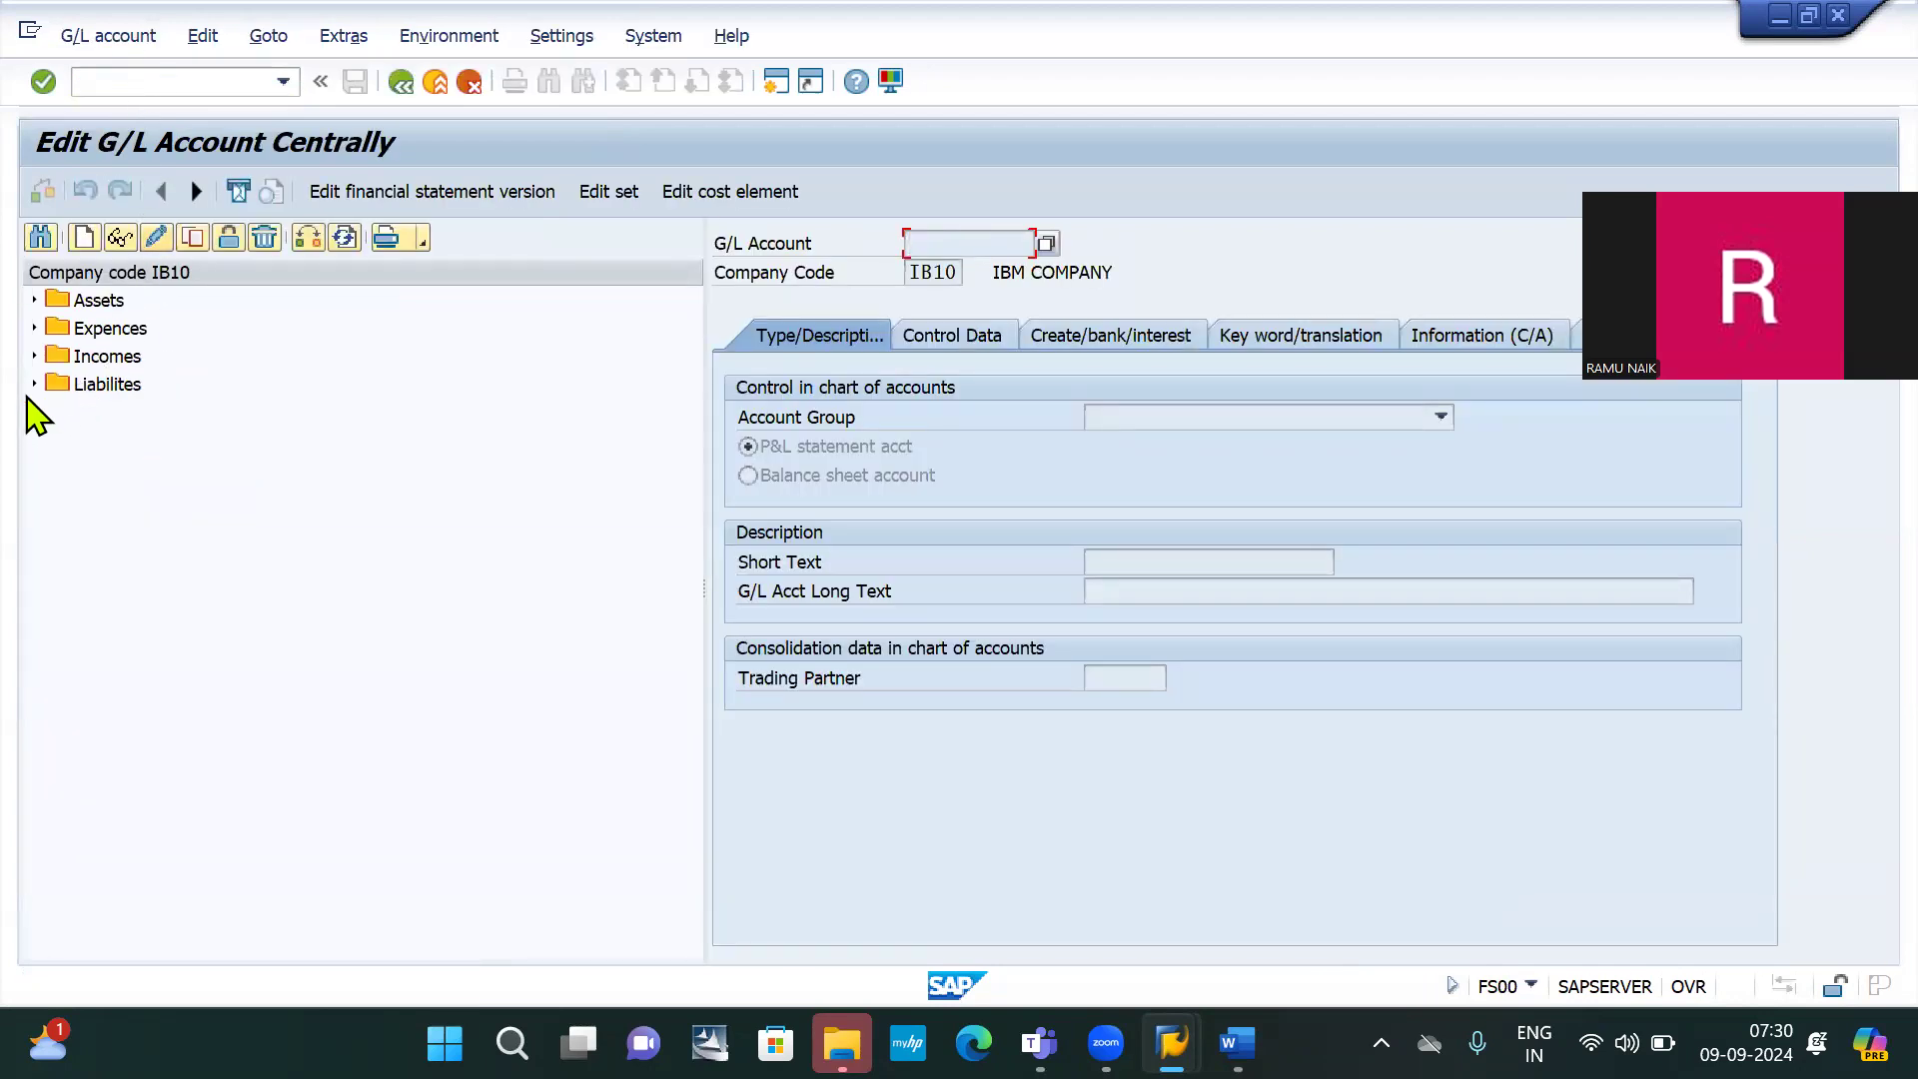
click(34, 383)
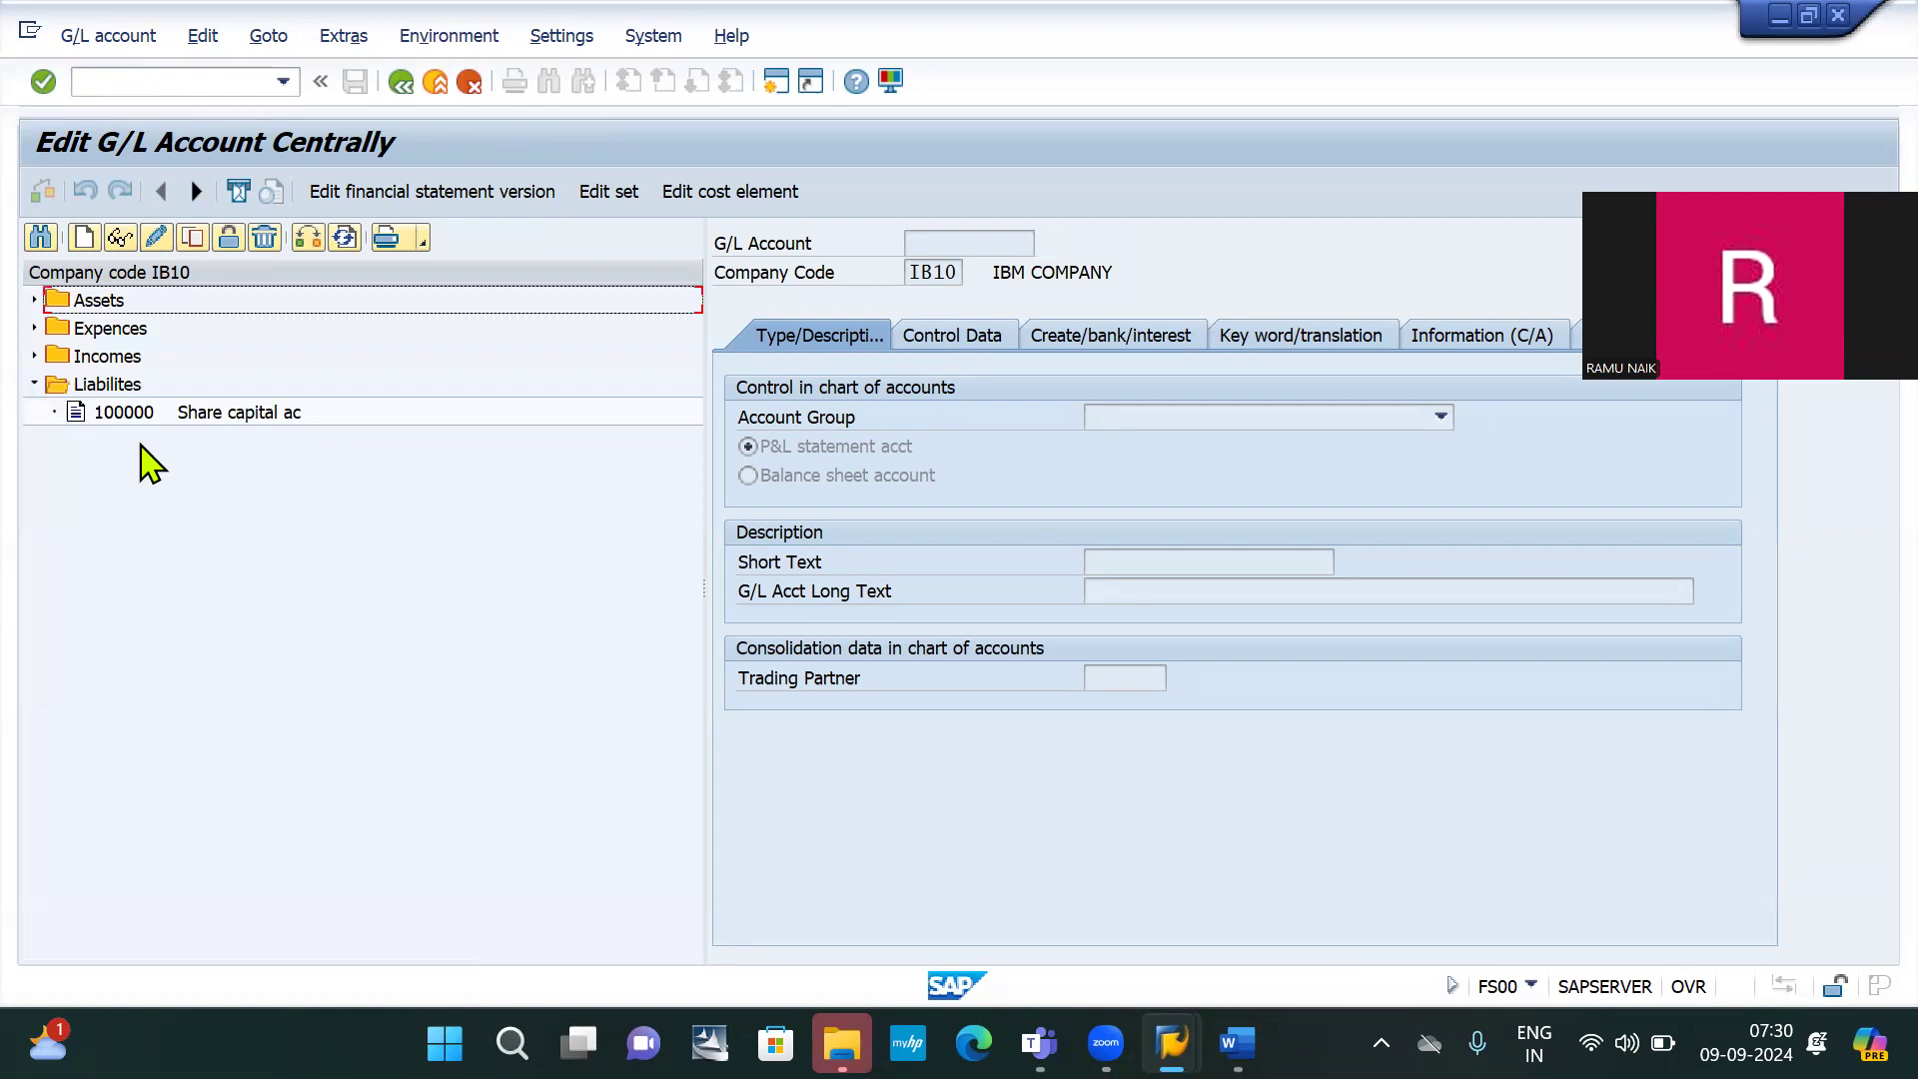
click(34, 383)
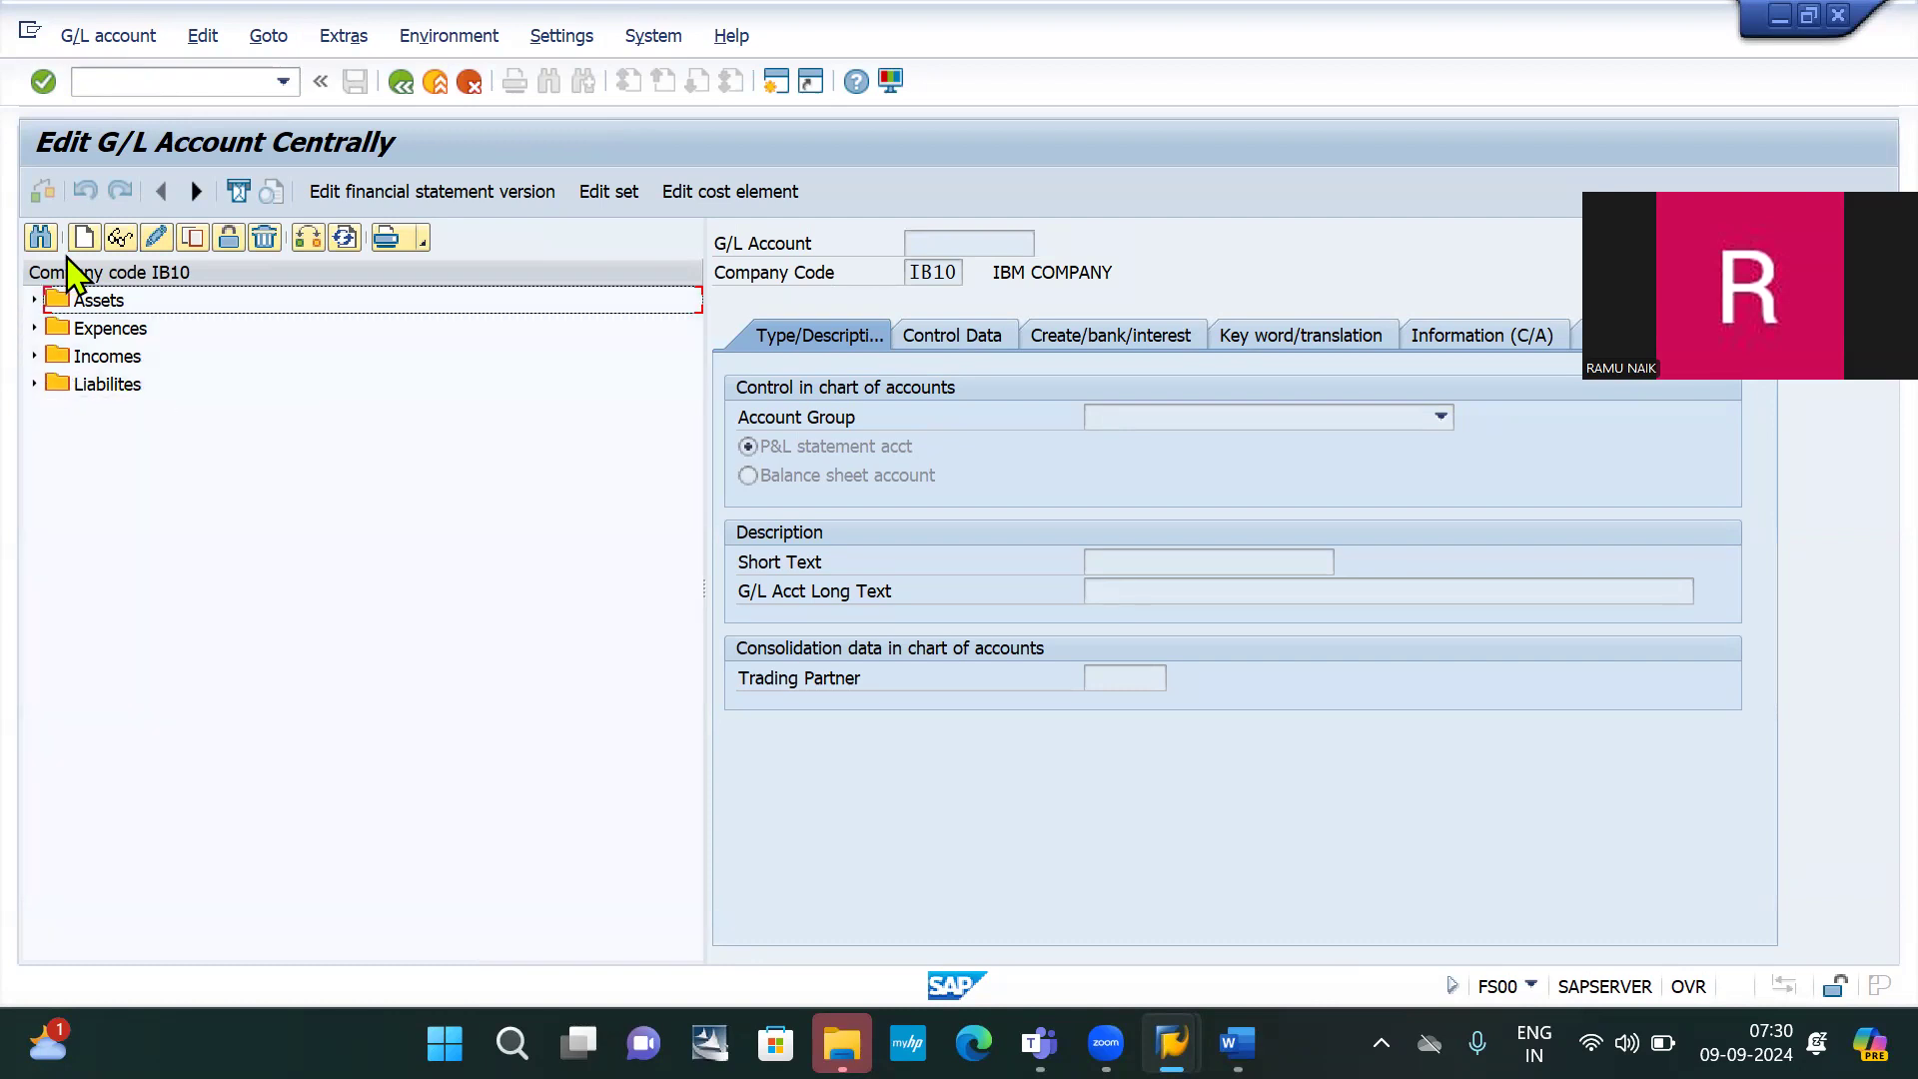
click(83, 240)
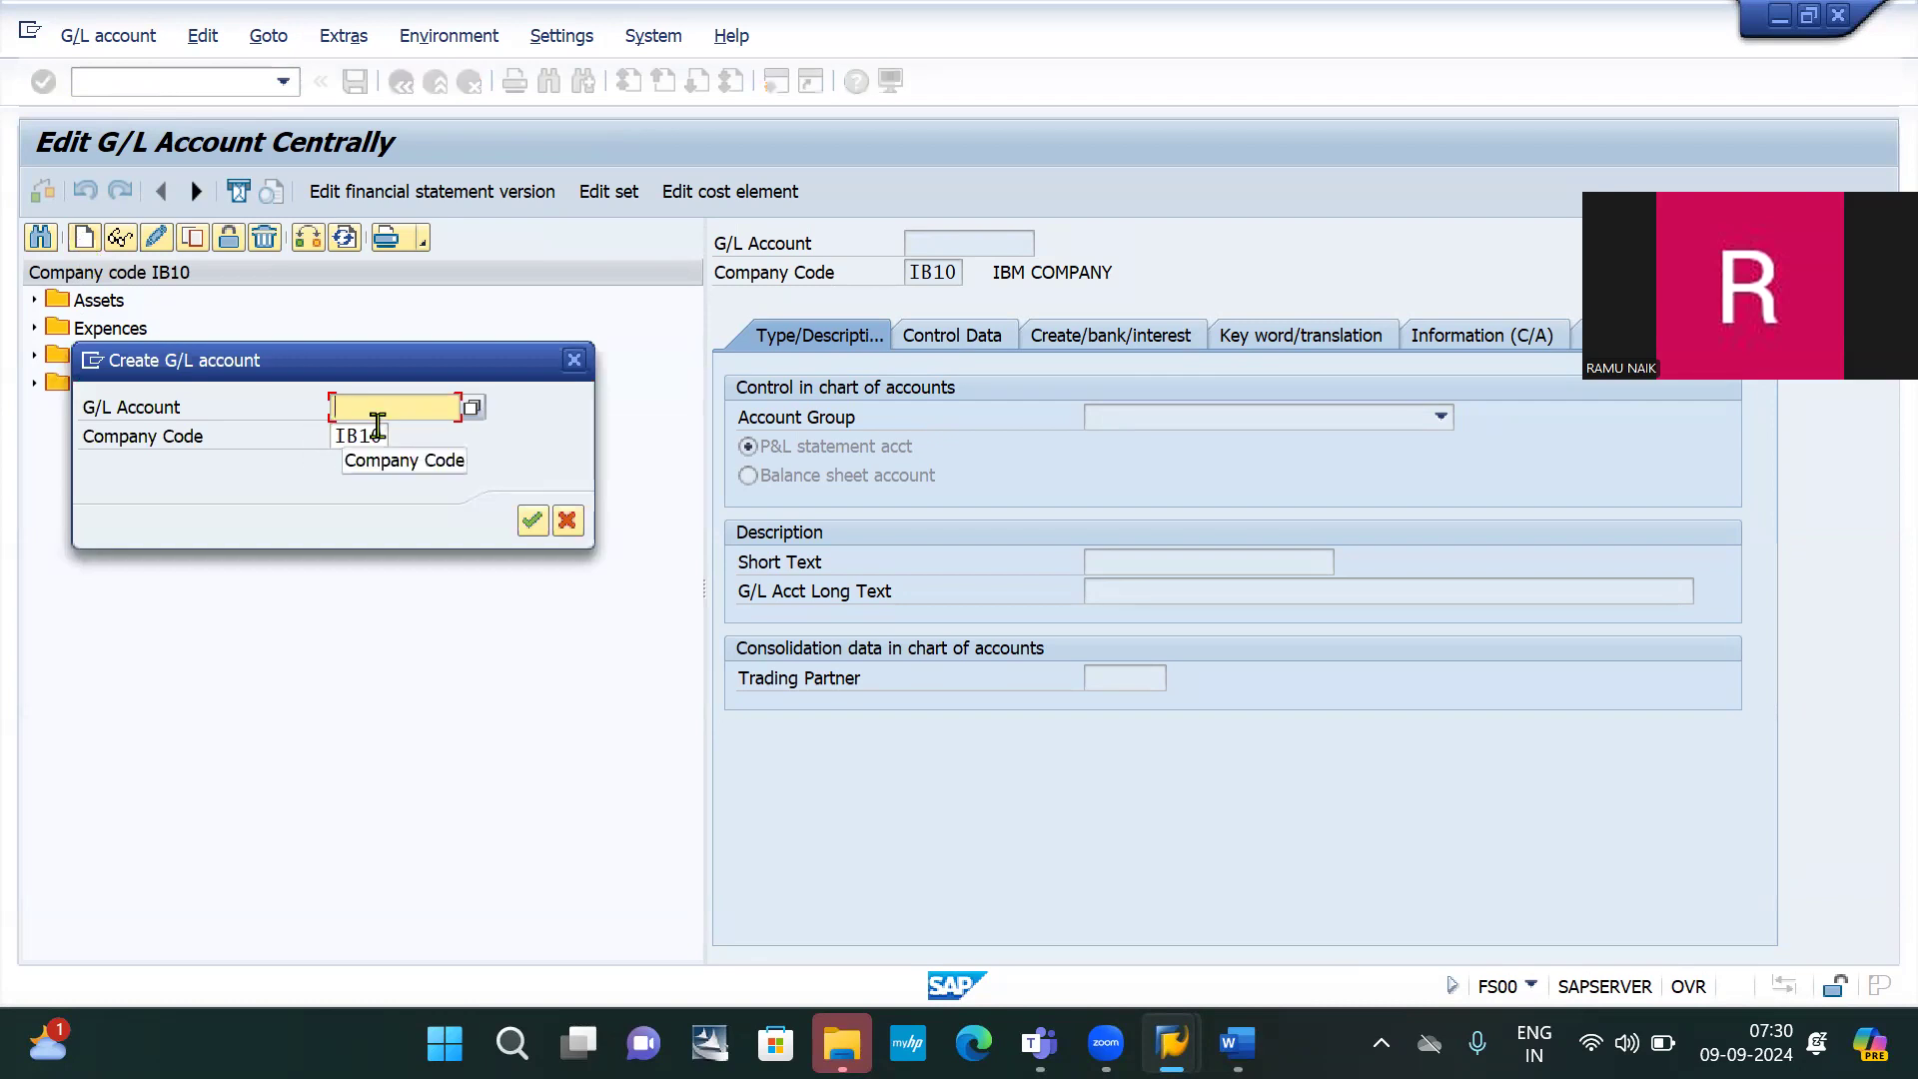
text(10000)
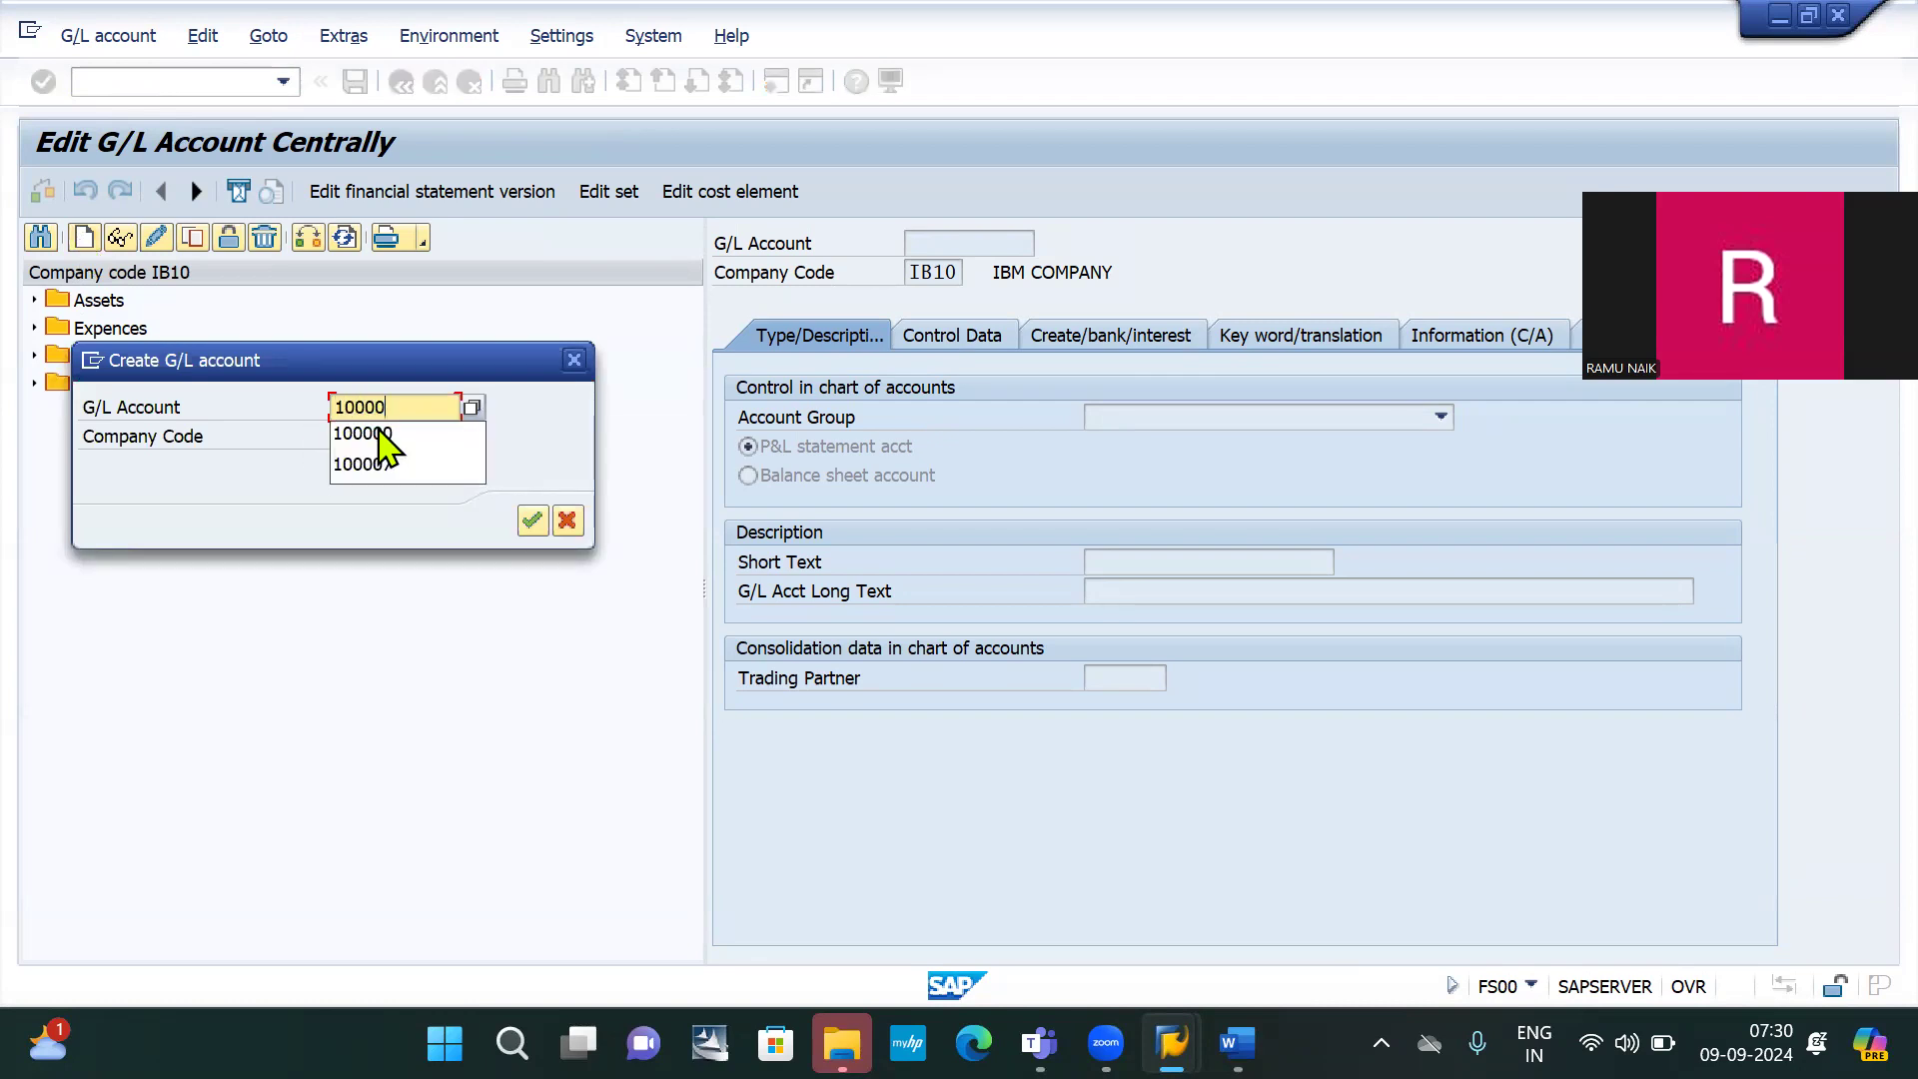
click(379, 433)
key(Return)
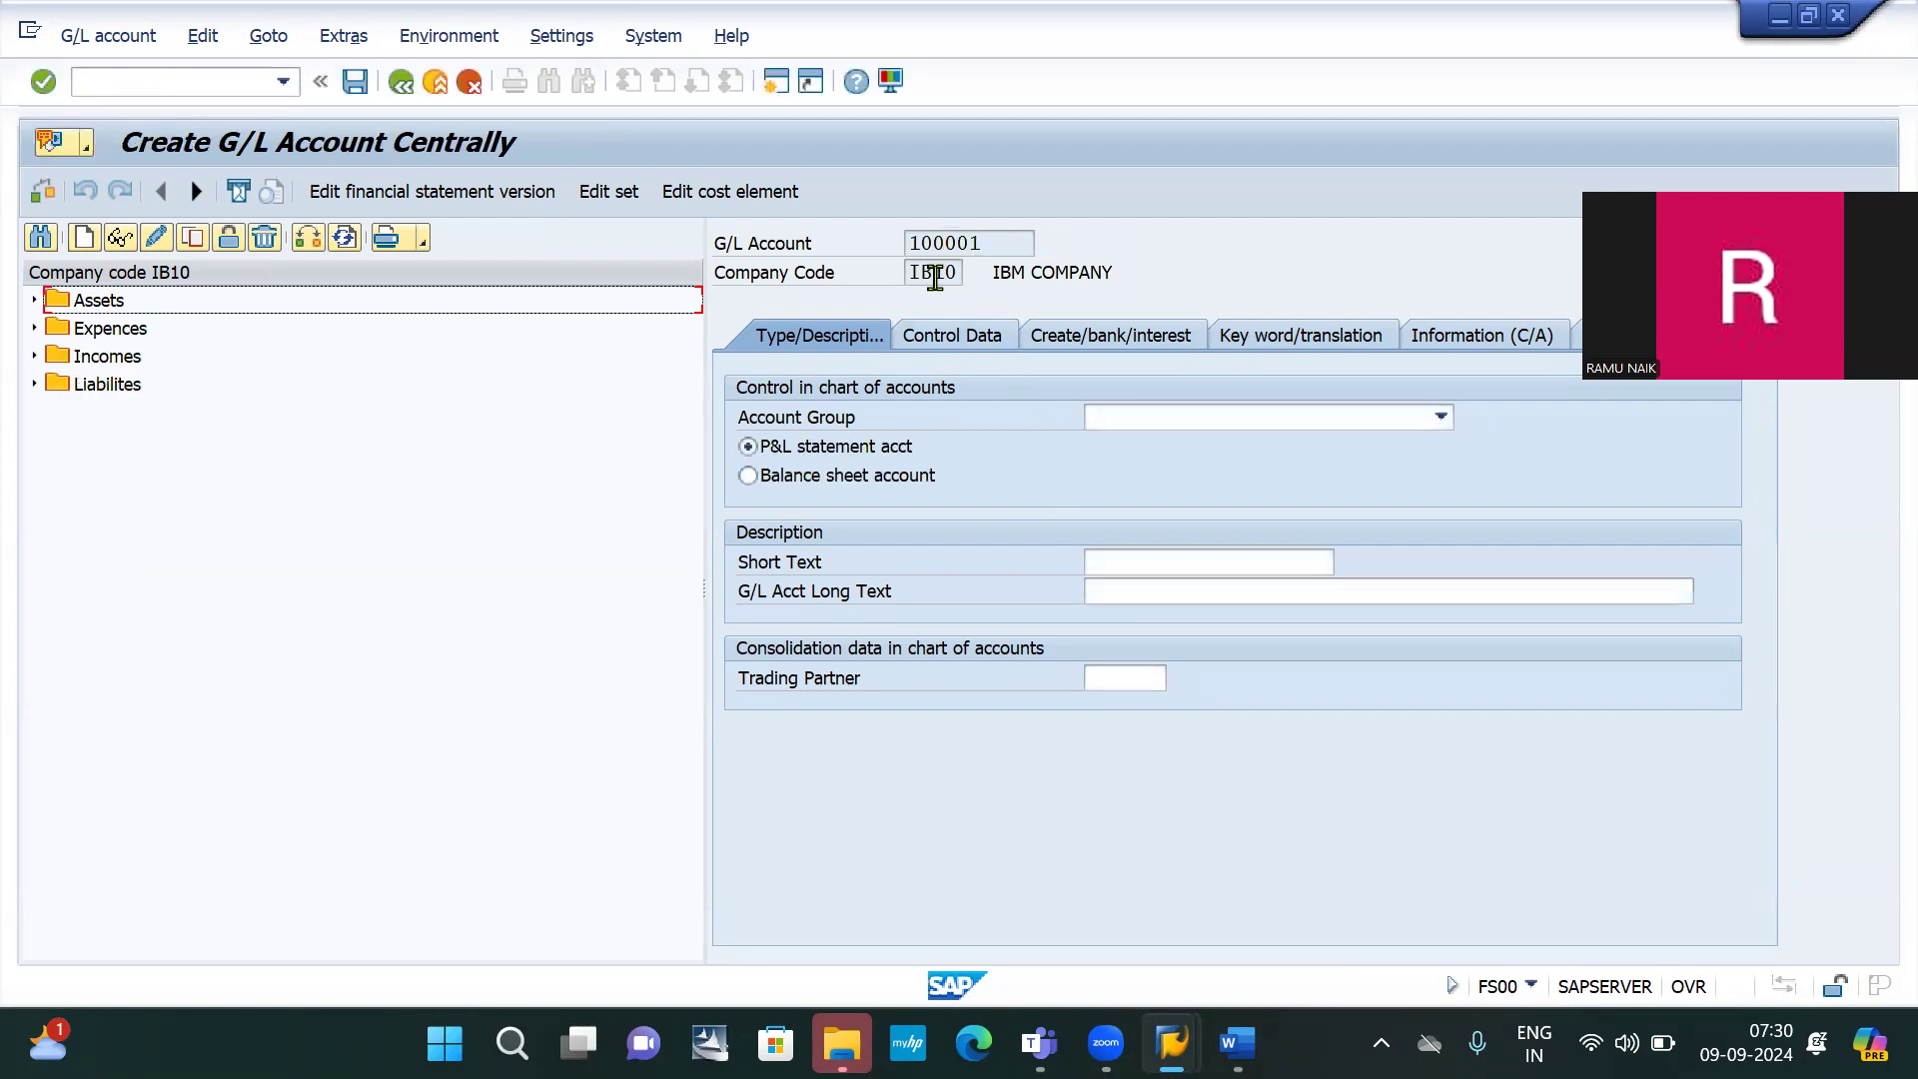
Set account group Liabilites, balance sheet account, and short and long text 'Rent payable AC'
click(1142, 429)
click(1123, 537)
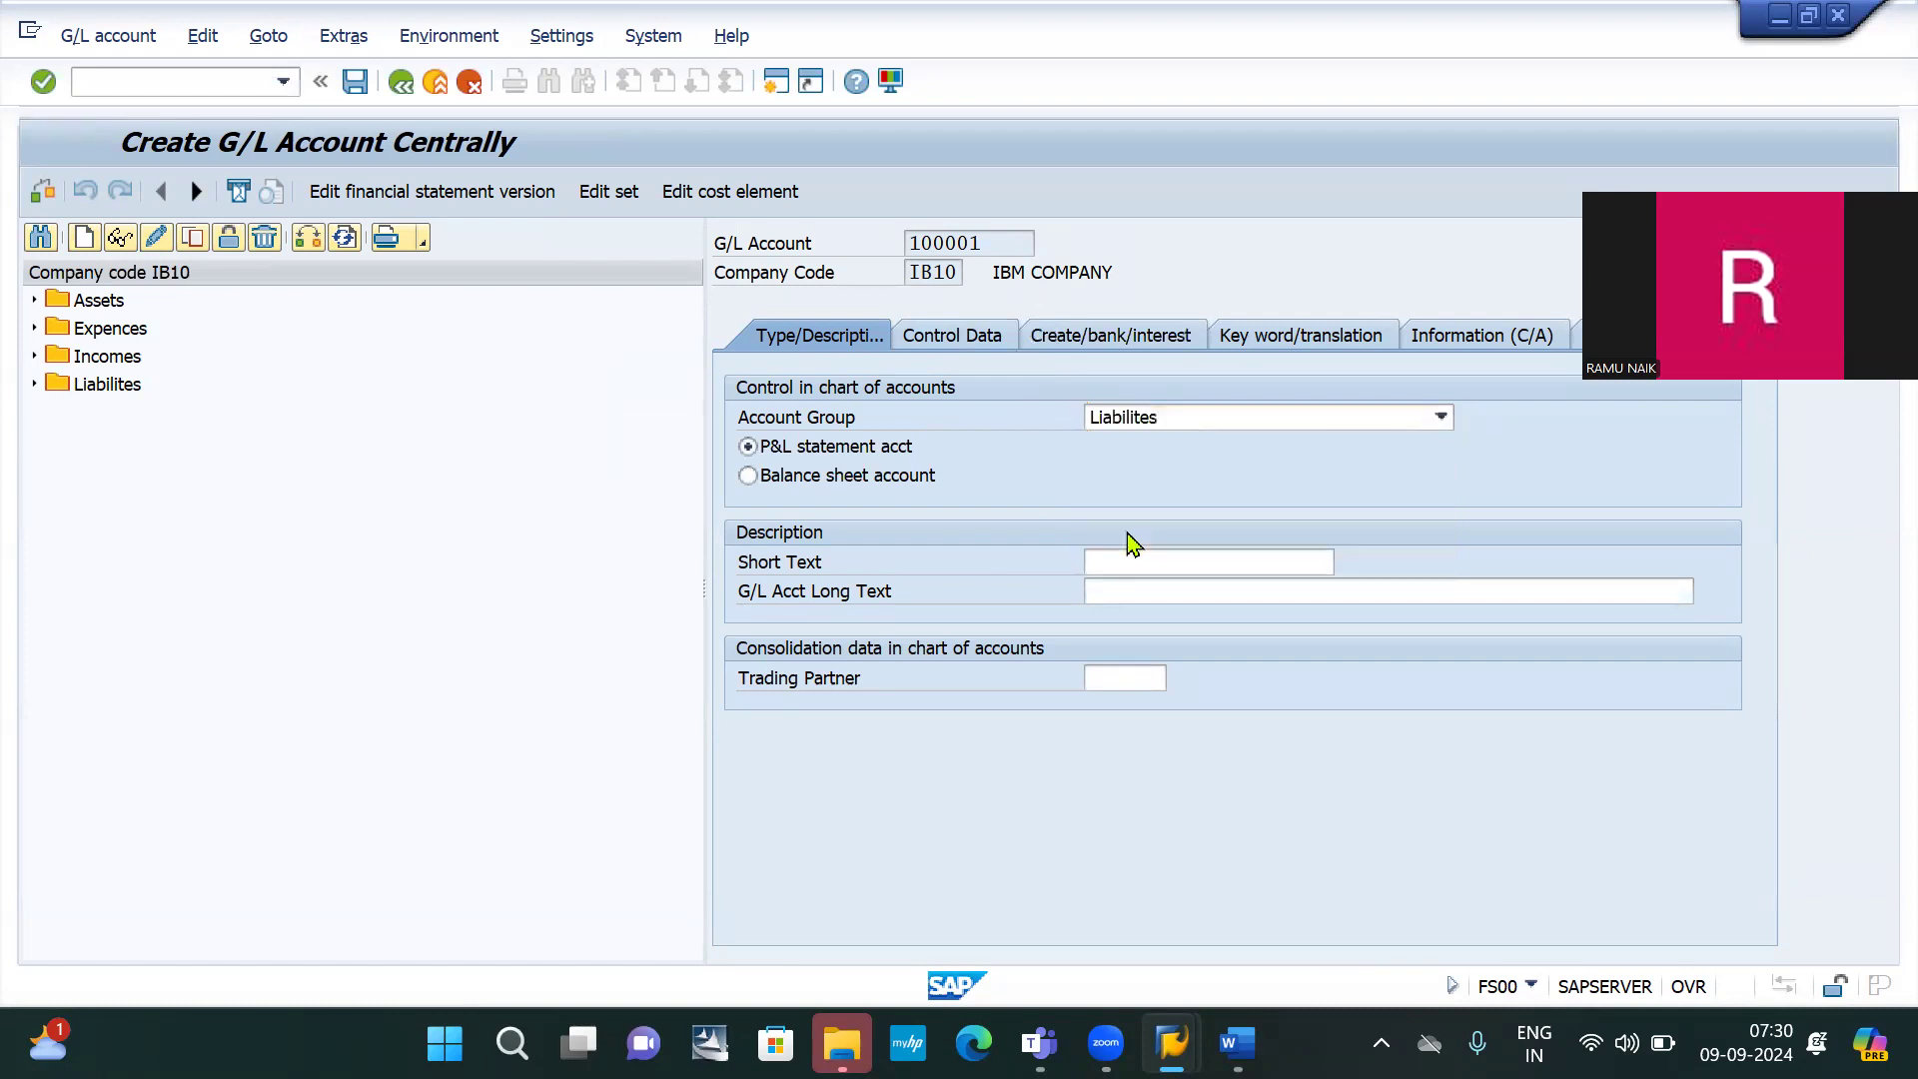
click(792, 482)
click(1191, 563)
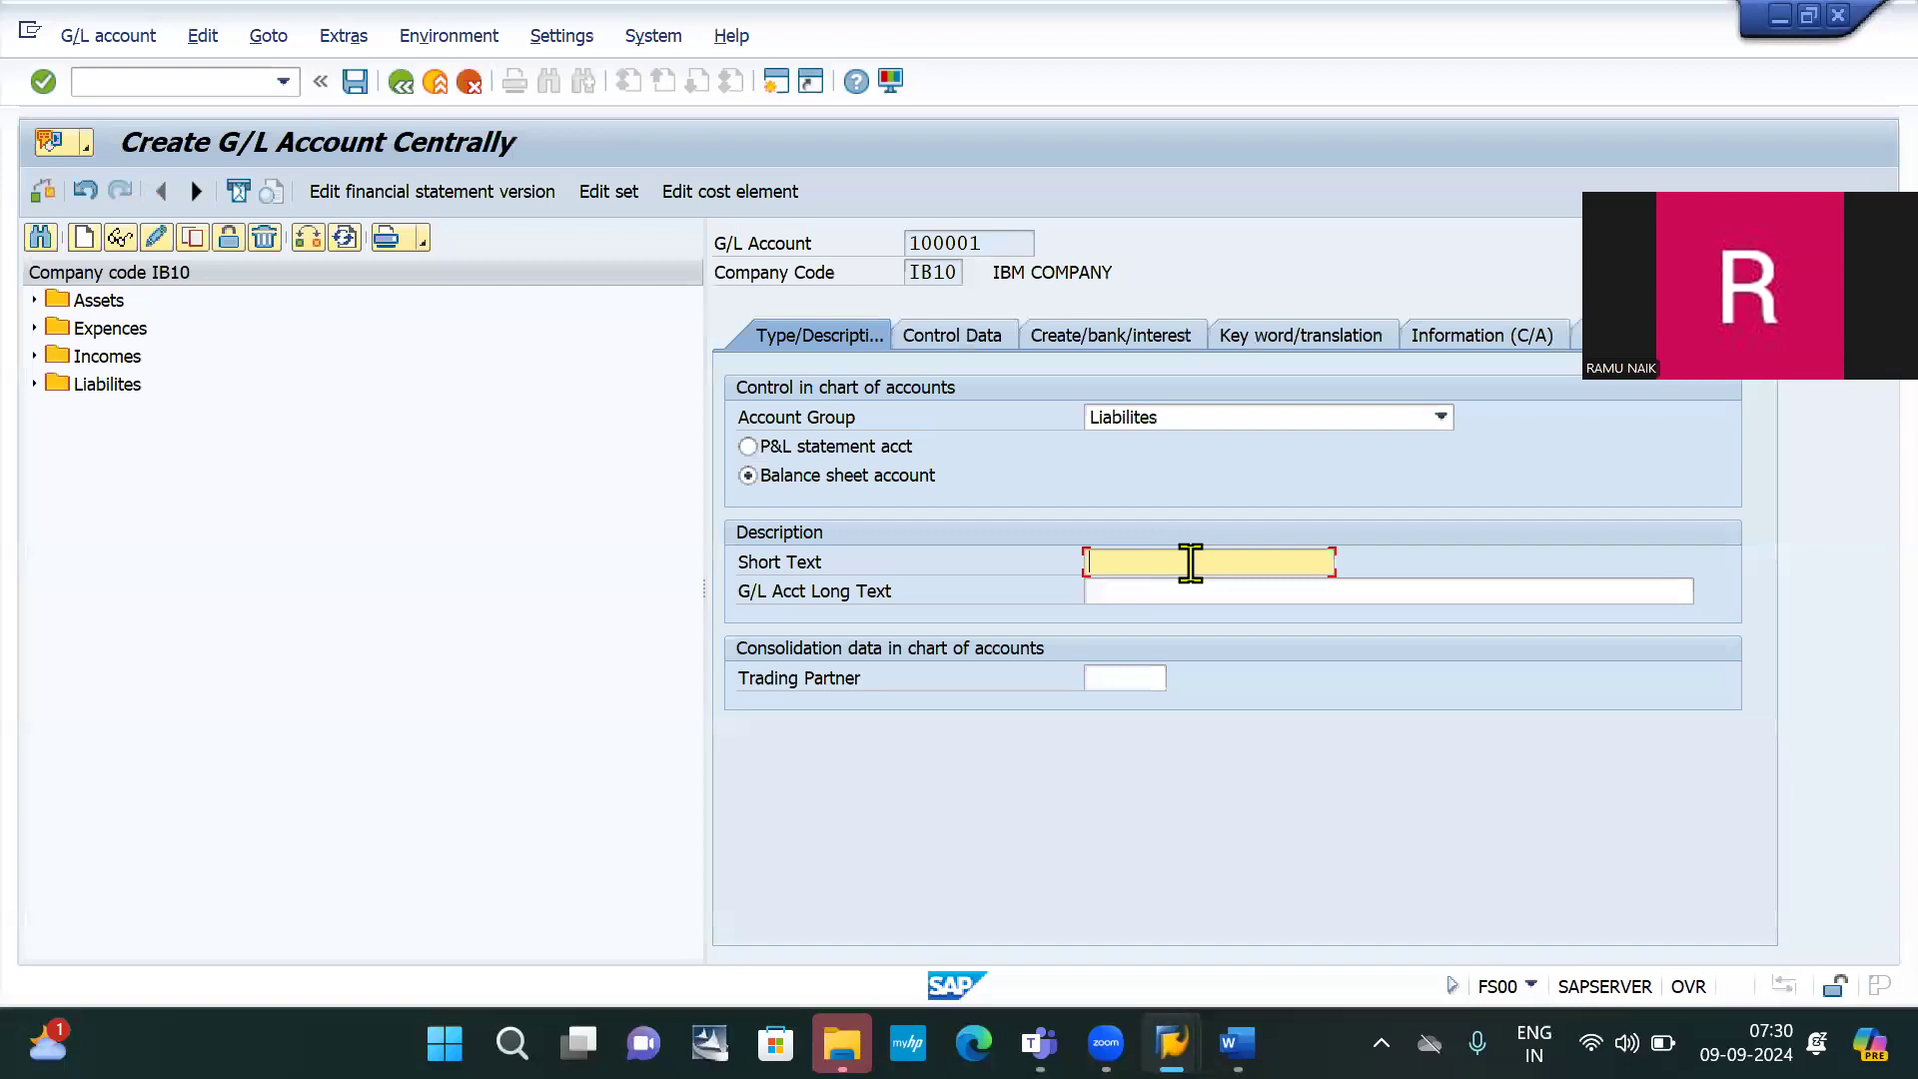
text(Rent payable AC)
click(1169, 592)
text(Rent payable AC)
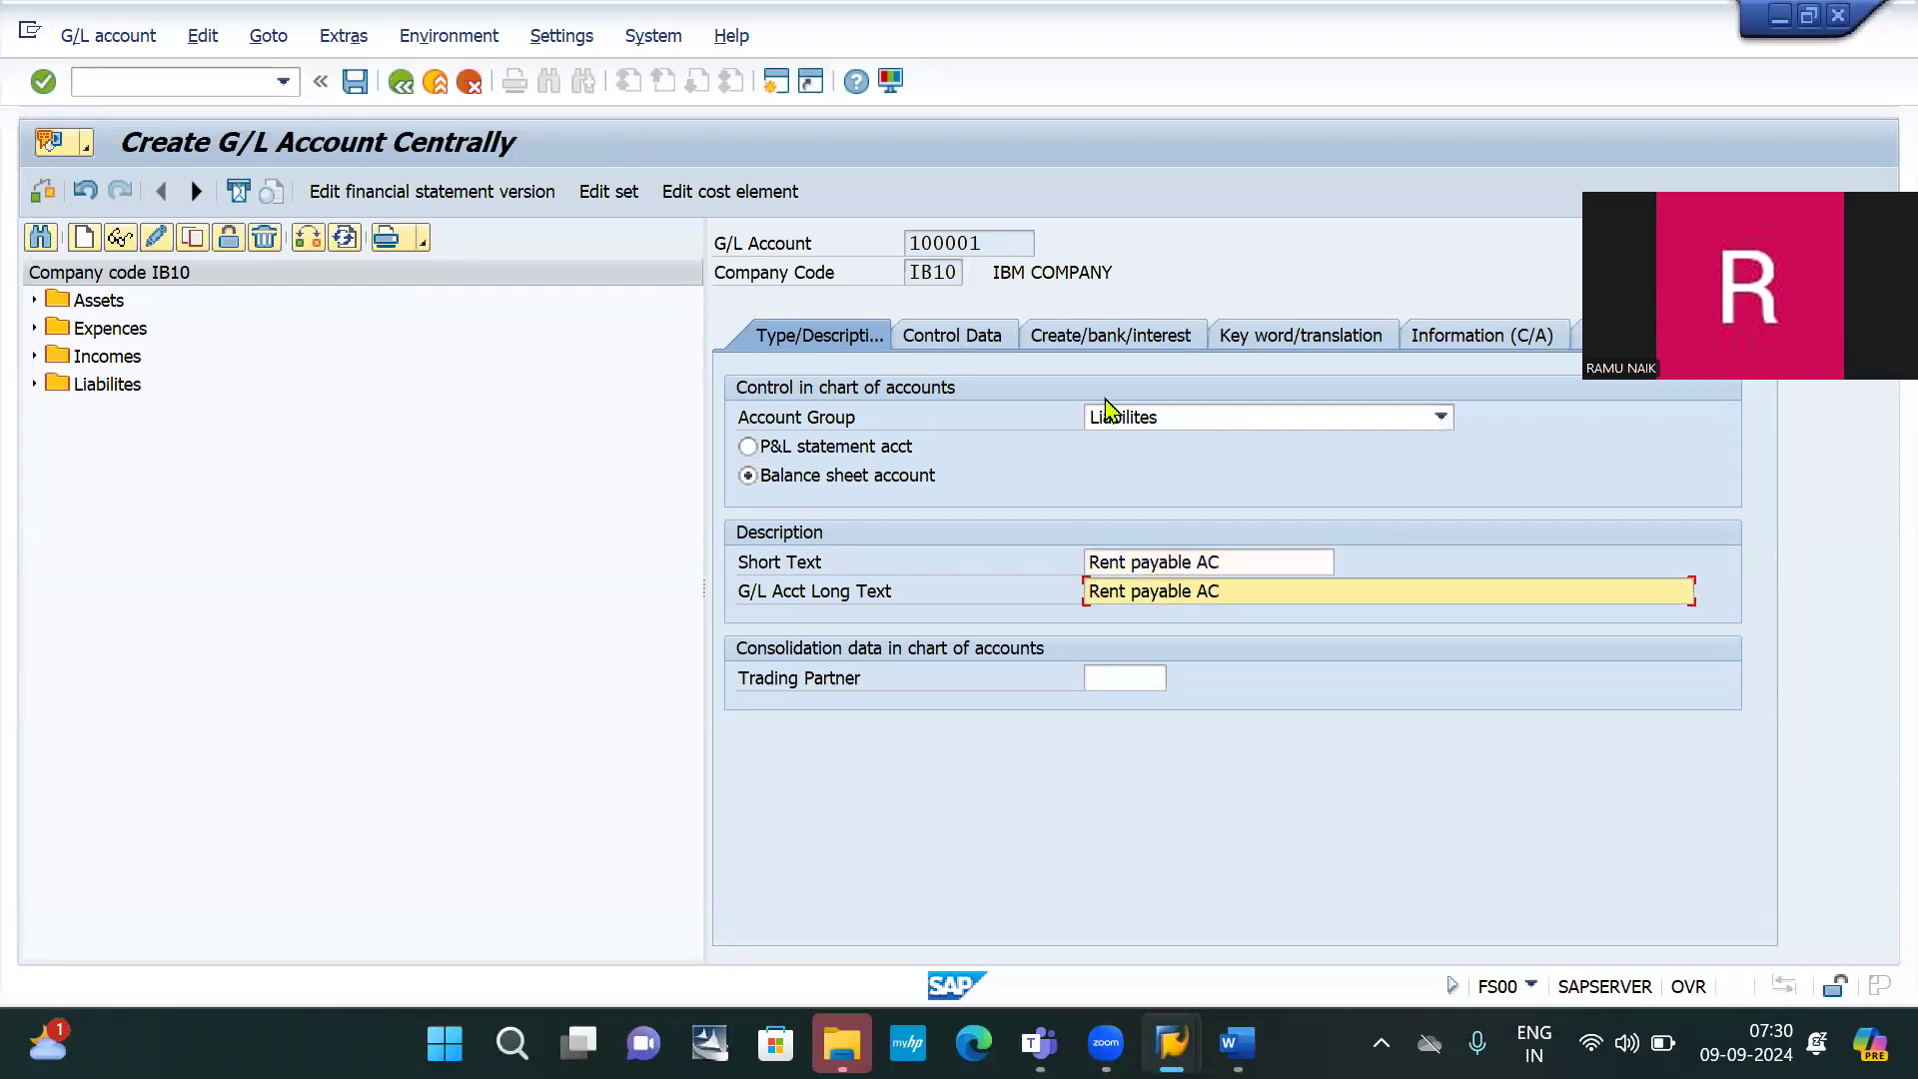
Enable local-currency-only balances, open item management and line item display, with sort key 001
click(946, 344)
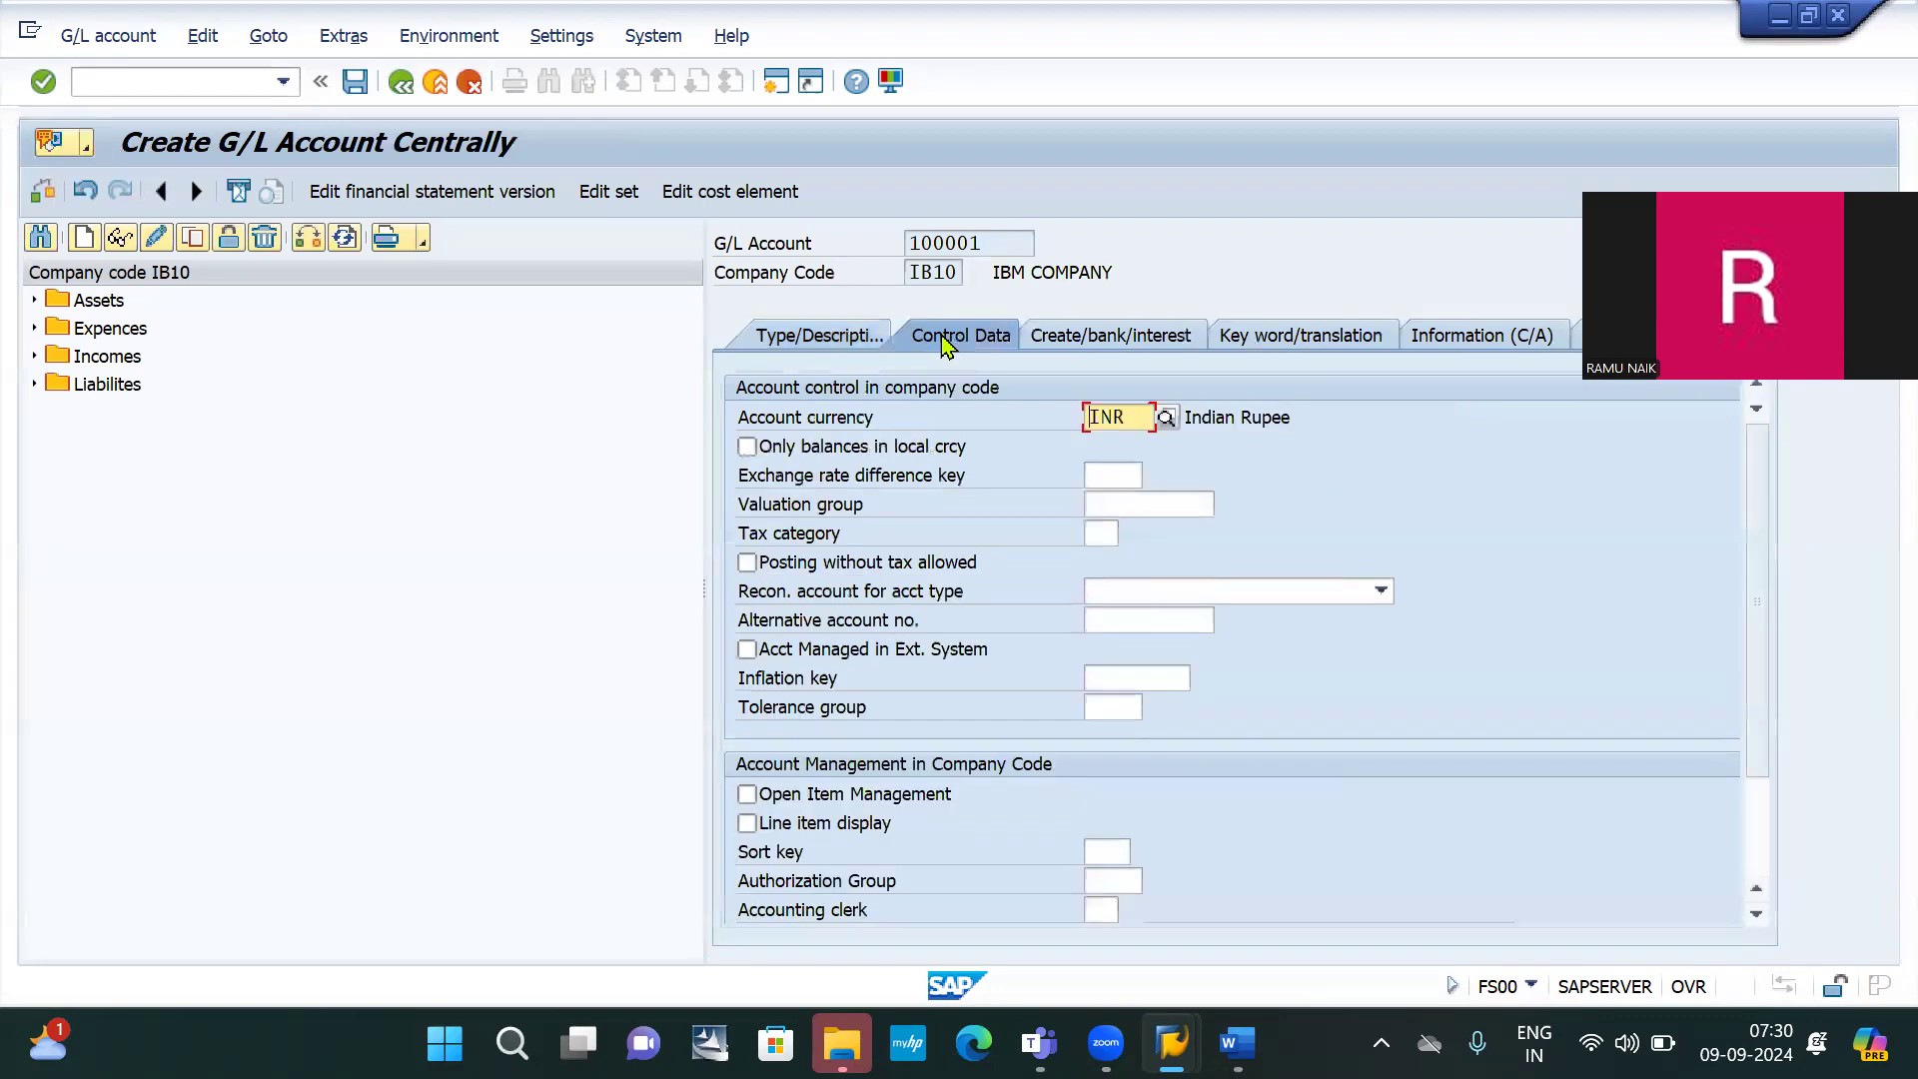
click(747, 448)
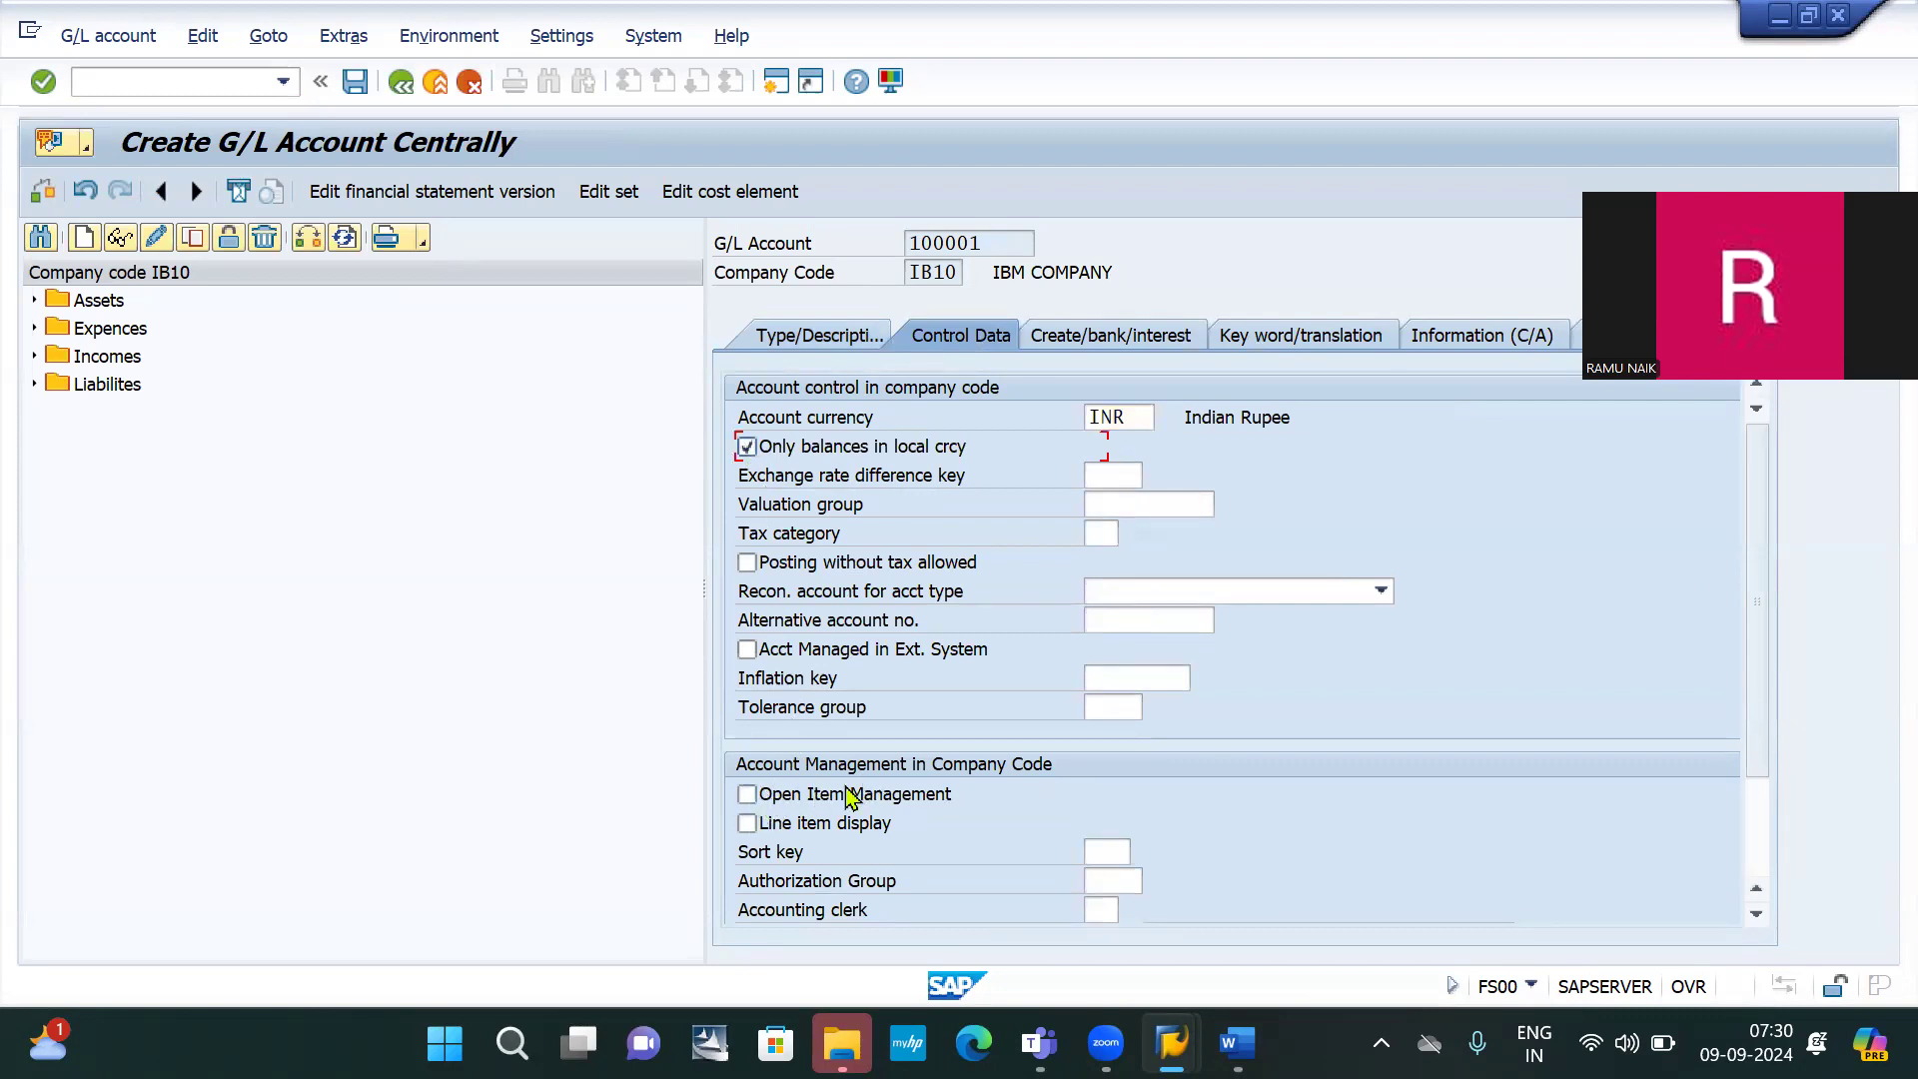
click(747, 795)
click(747, 823)
scroll(1029, 793, down, 1)
click(1117, 796)
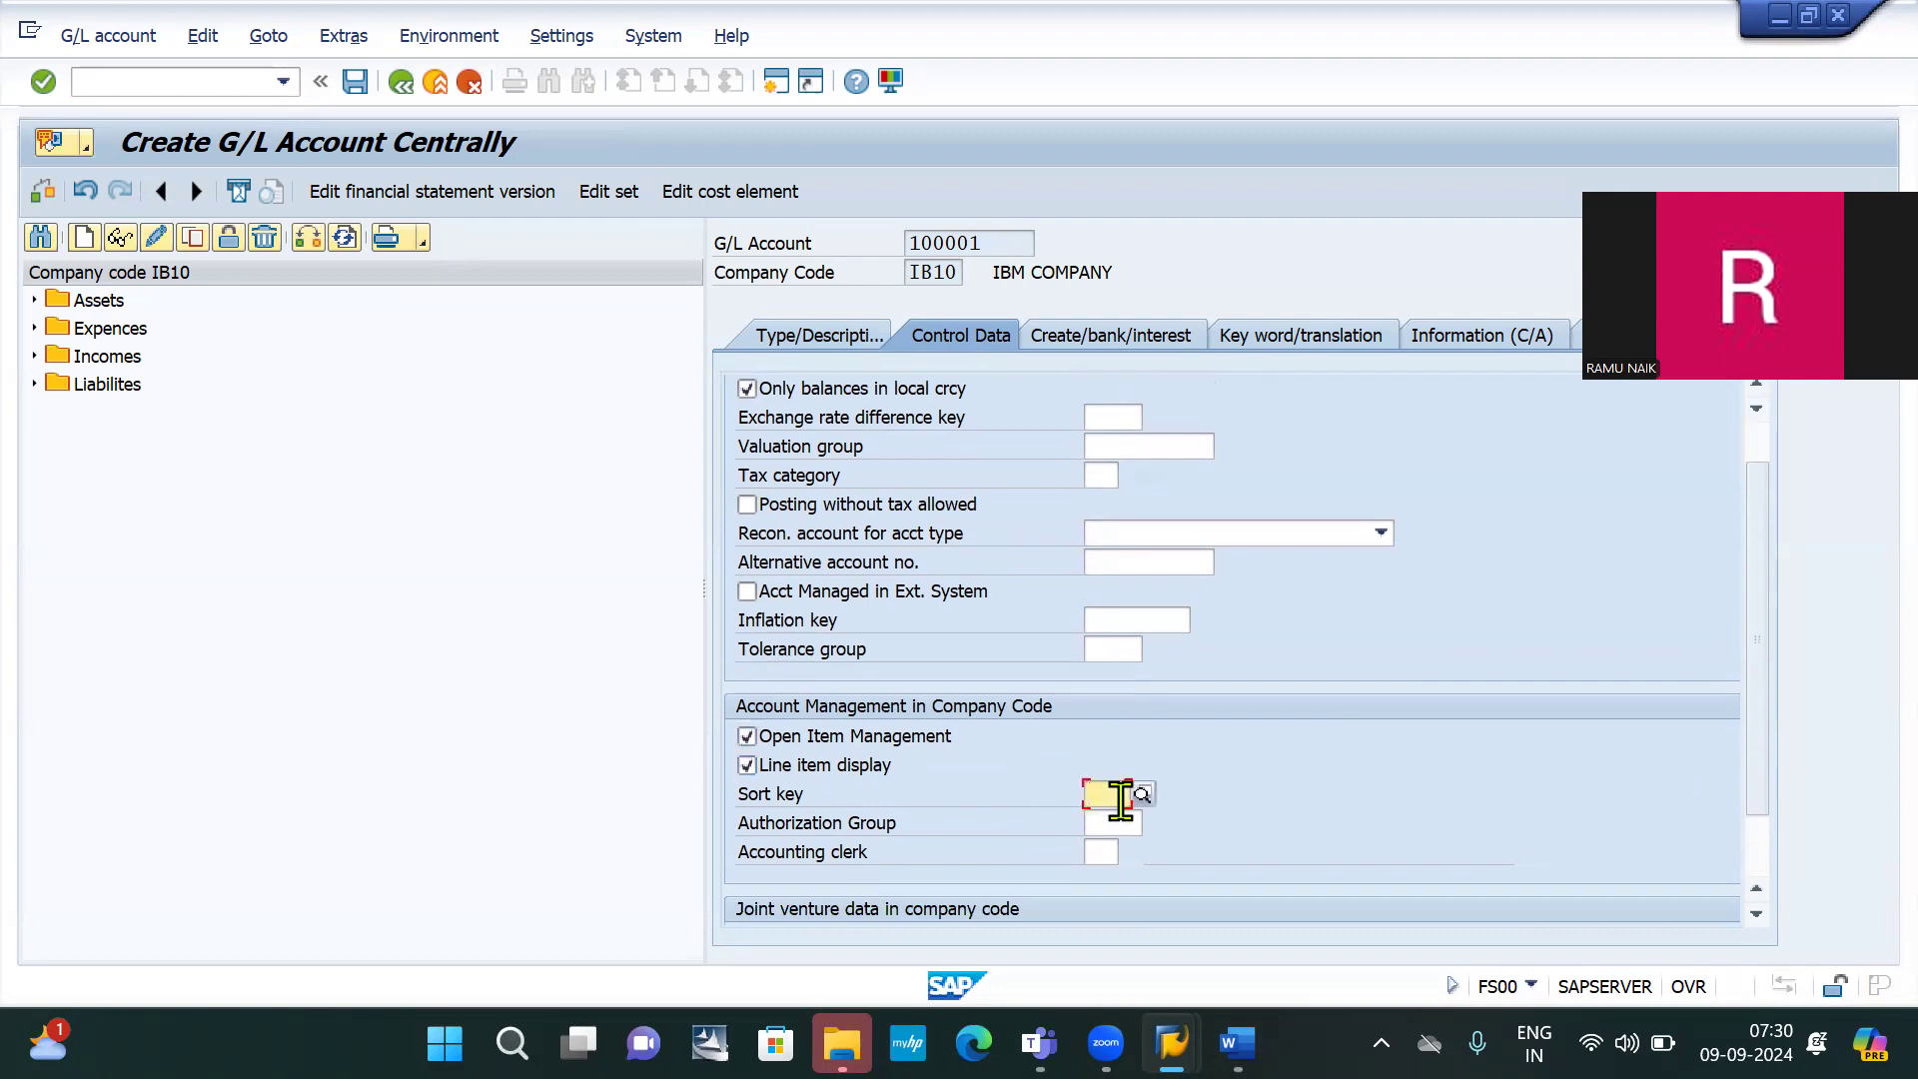
text(001)
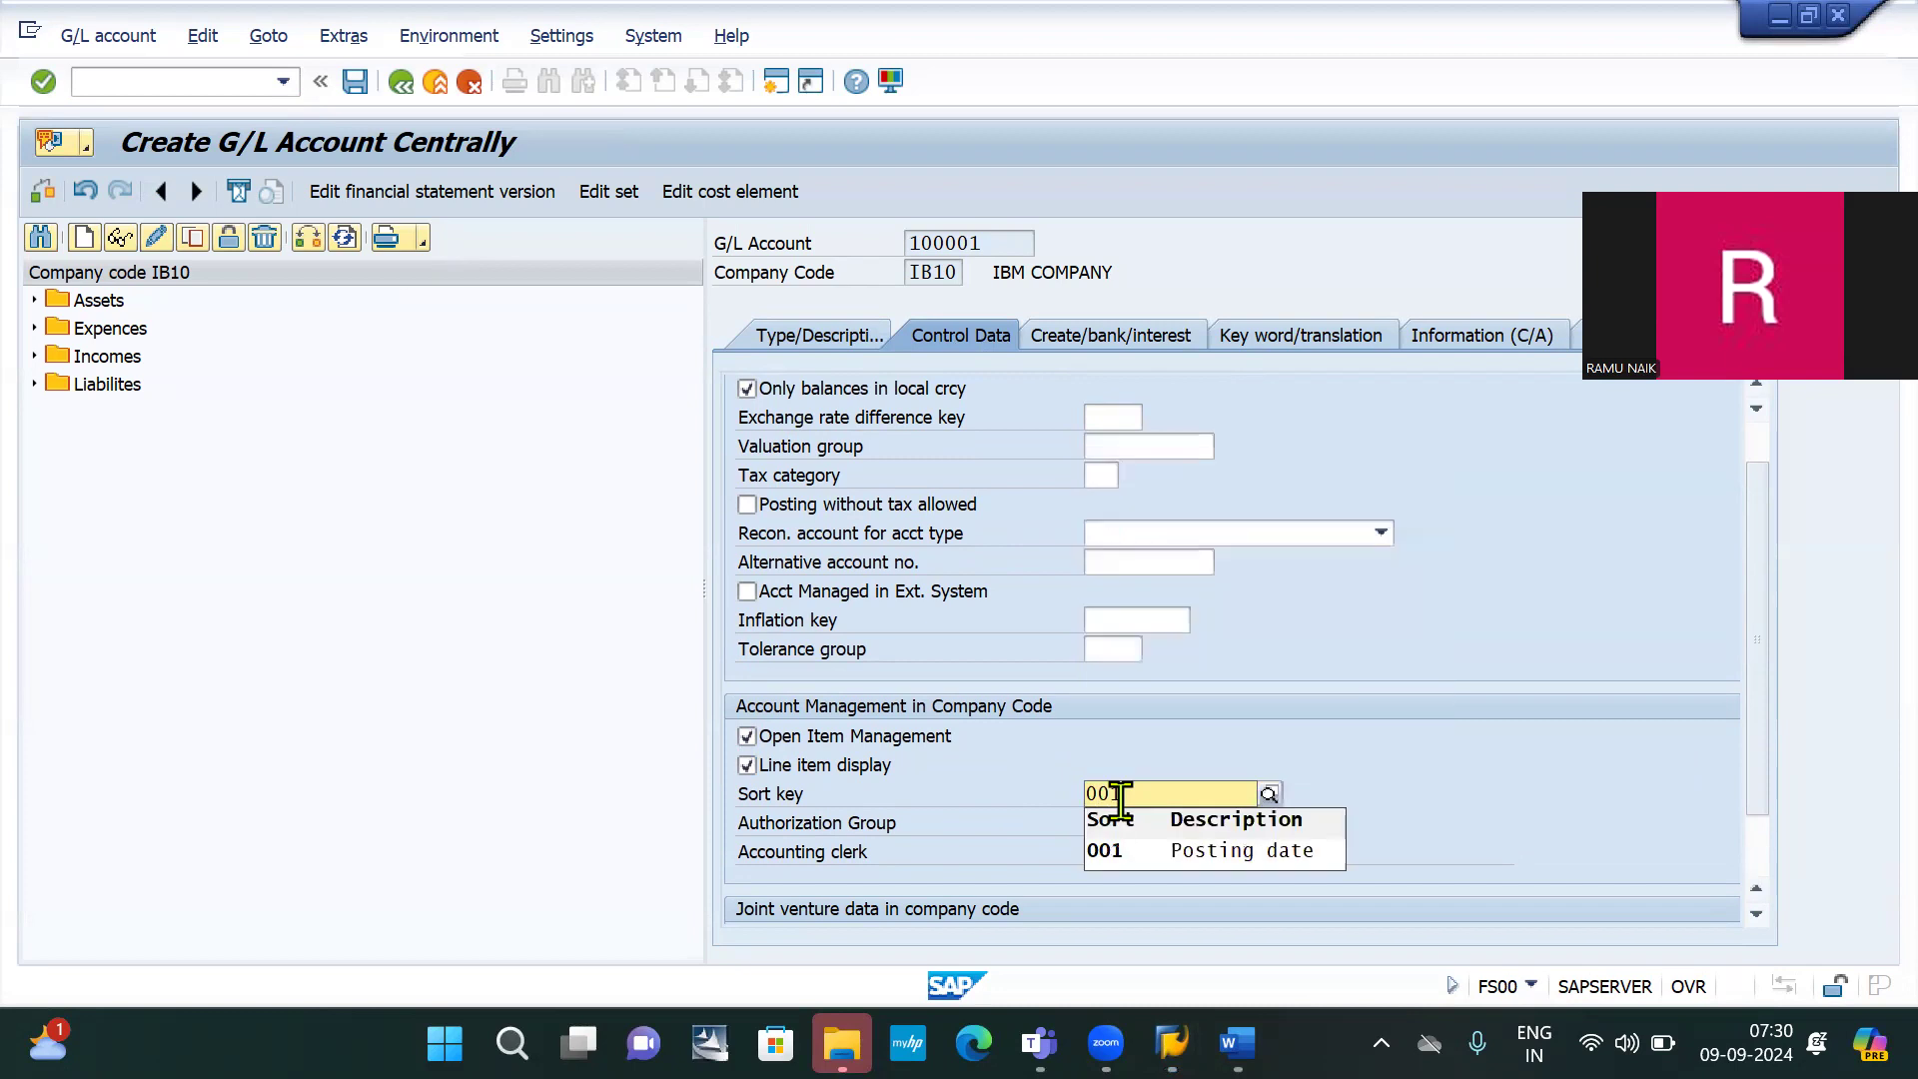
click(1140, 852)
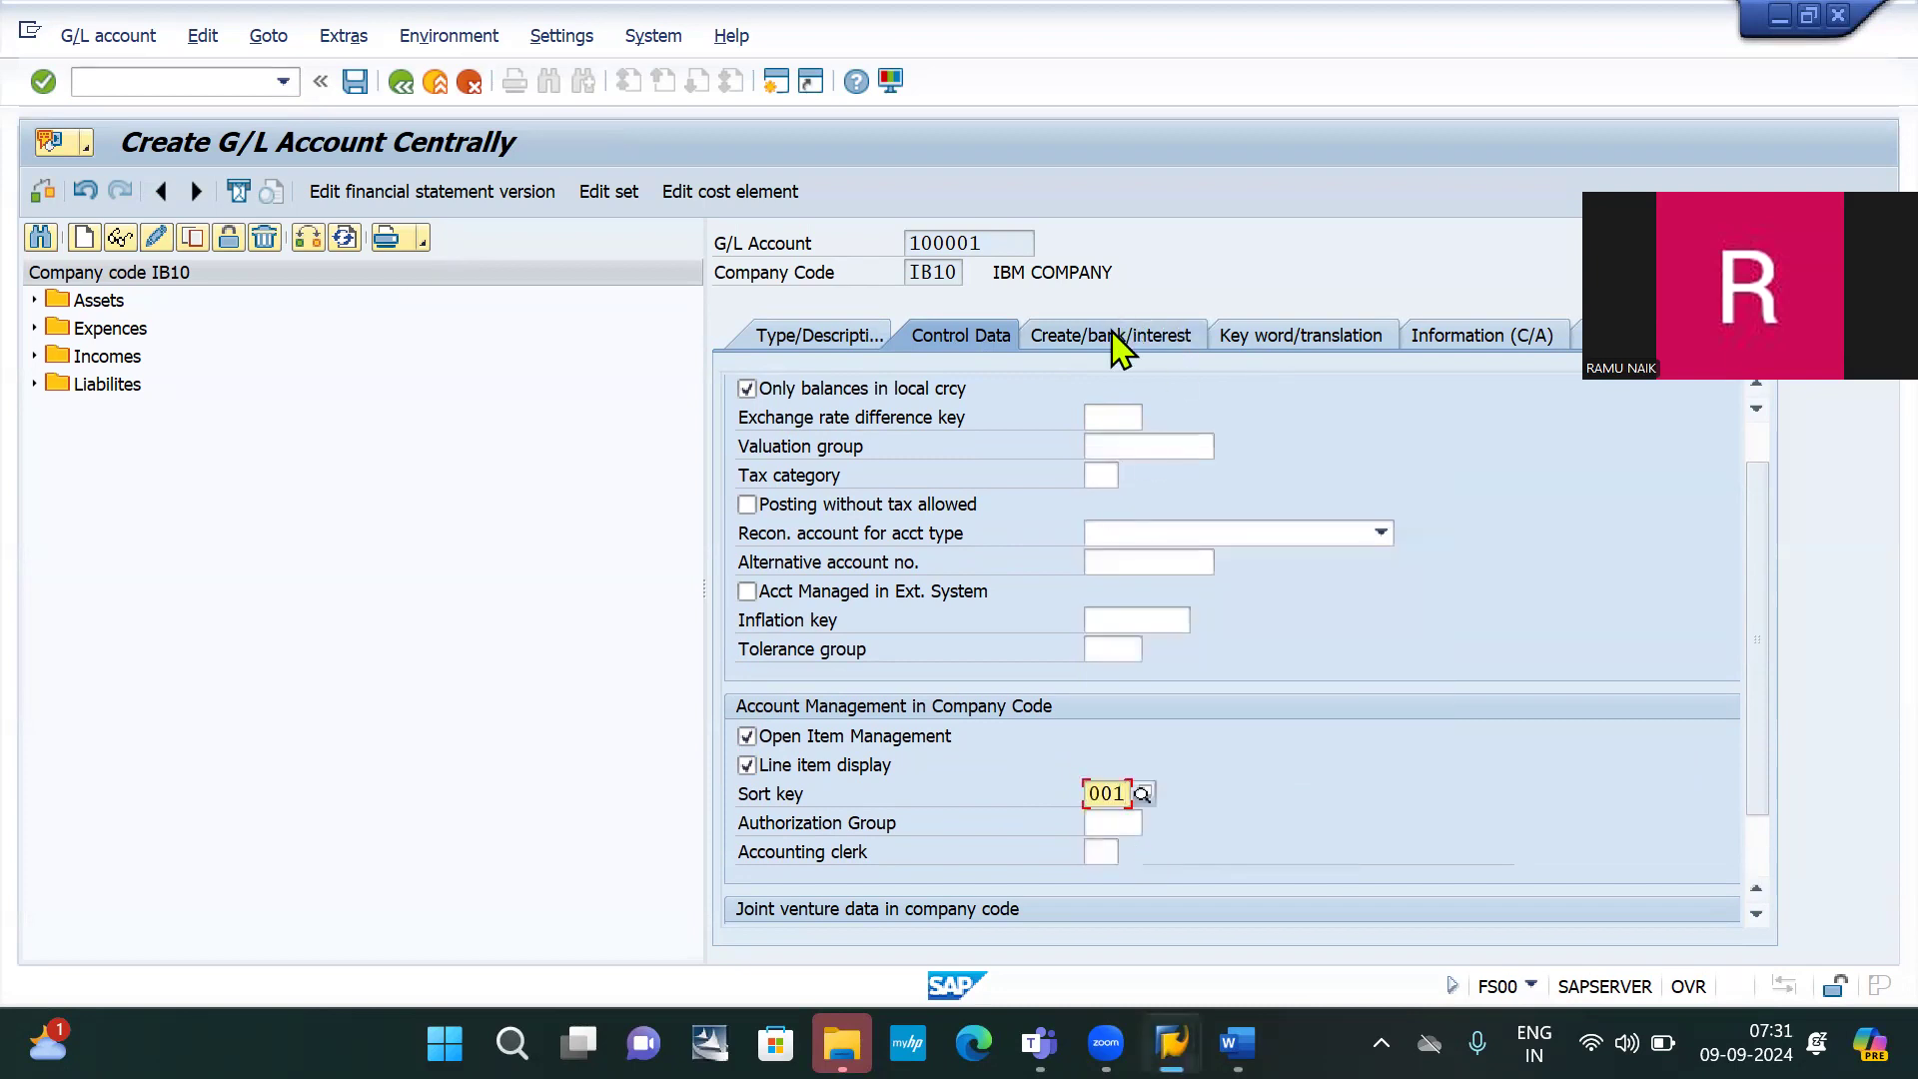
click(1113, 336)
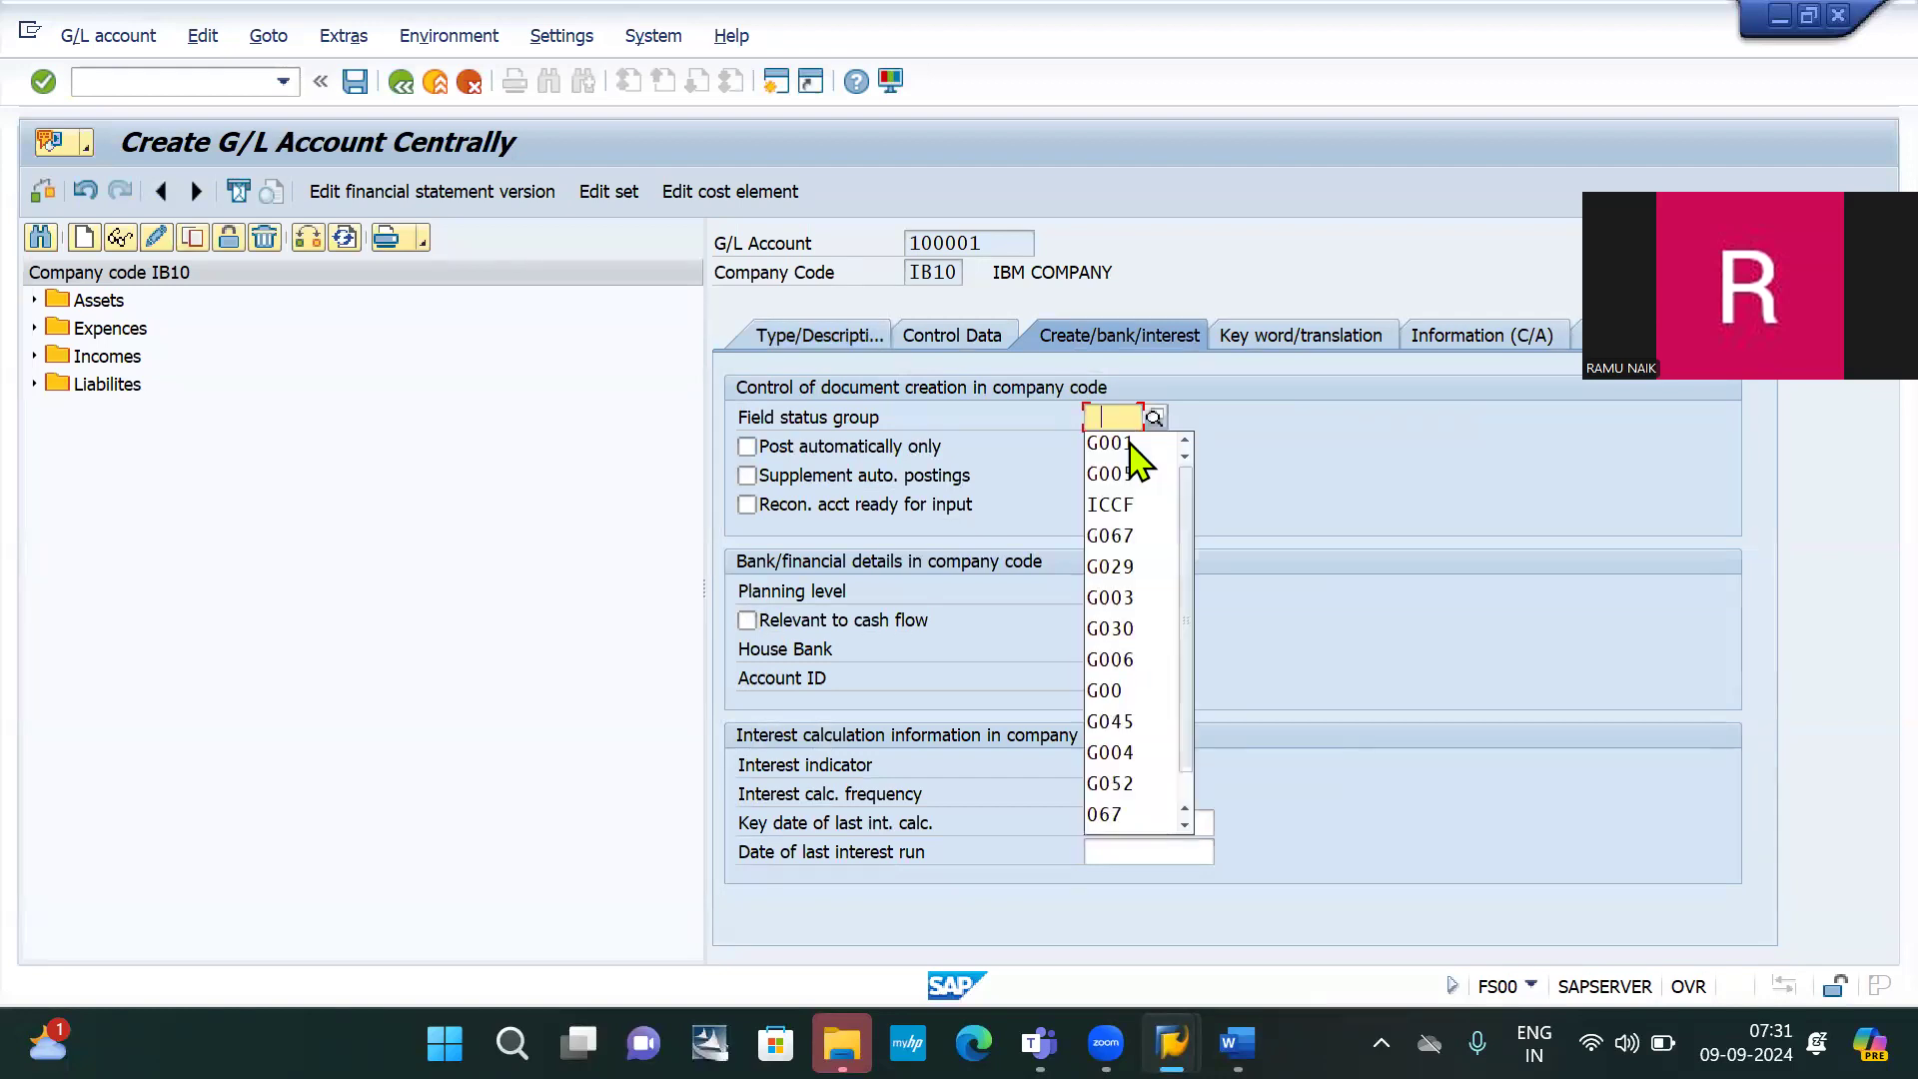
Assign field status group G001 and save G/L account 100001 Rent payable AC
click(1153, 415)
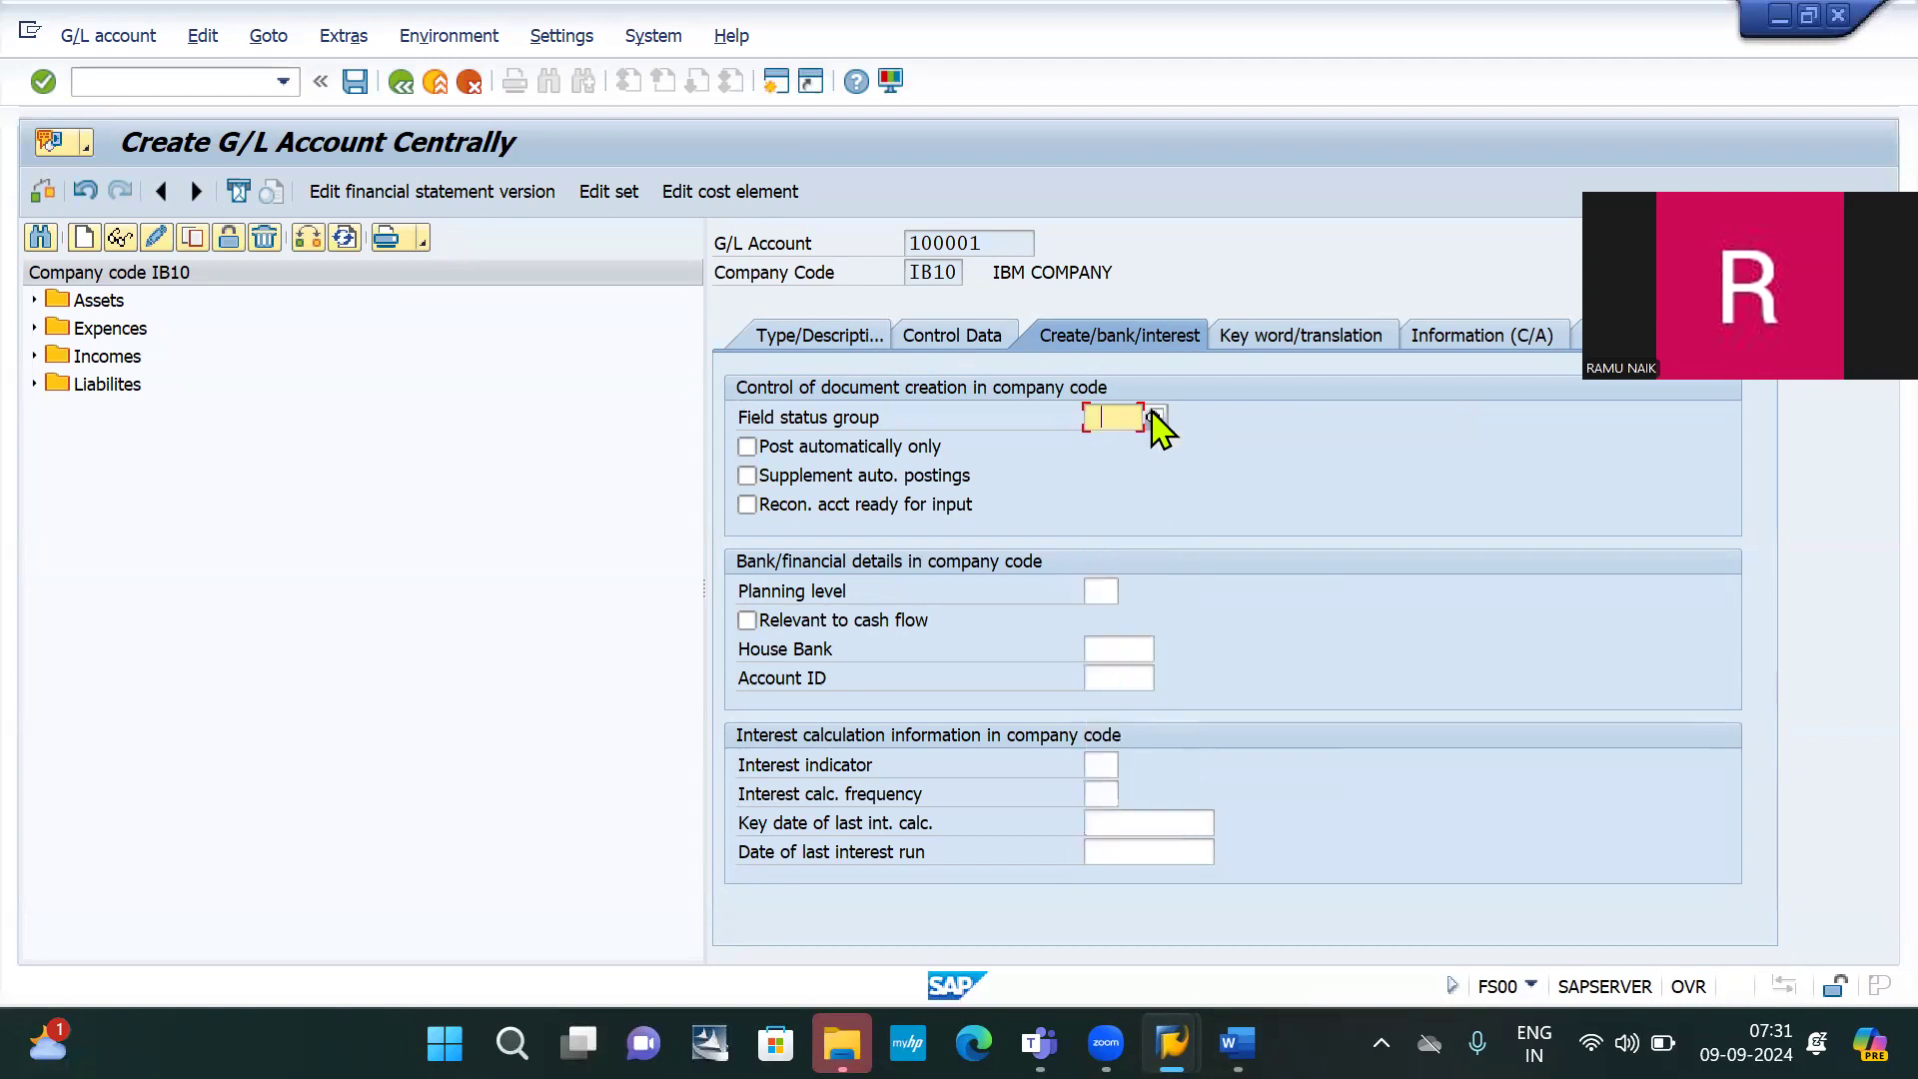
click(1156, 415)
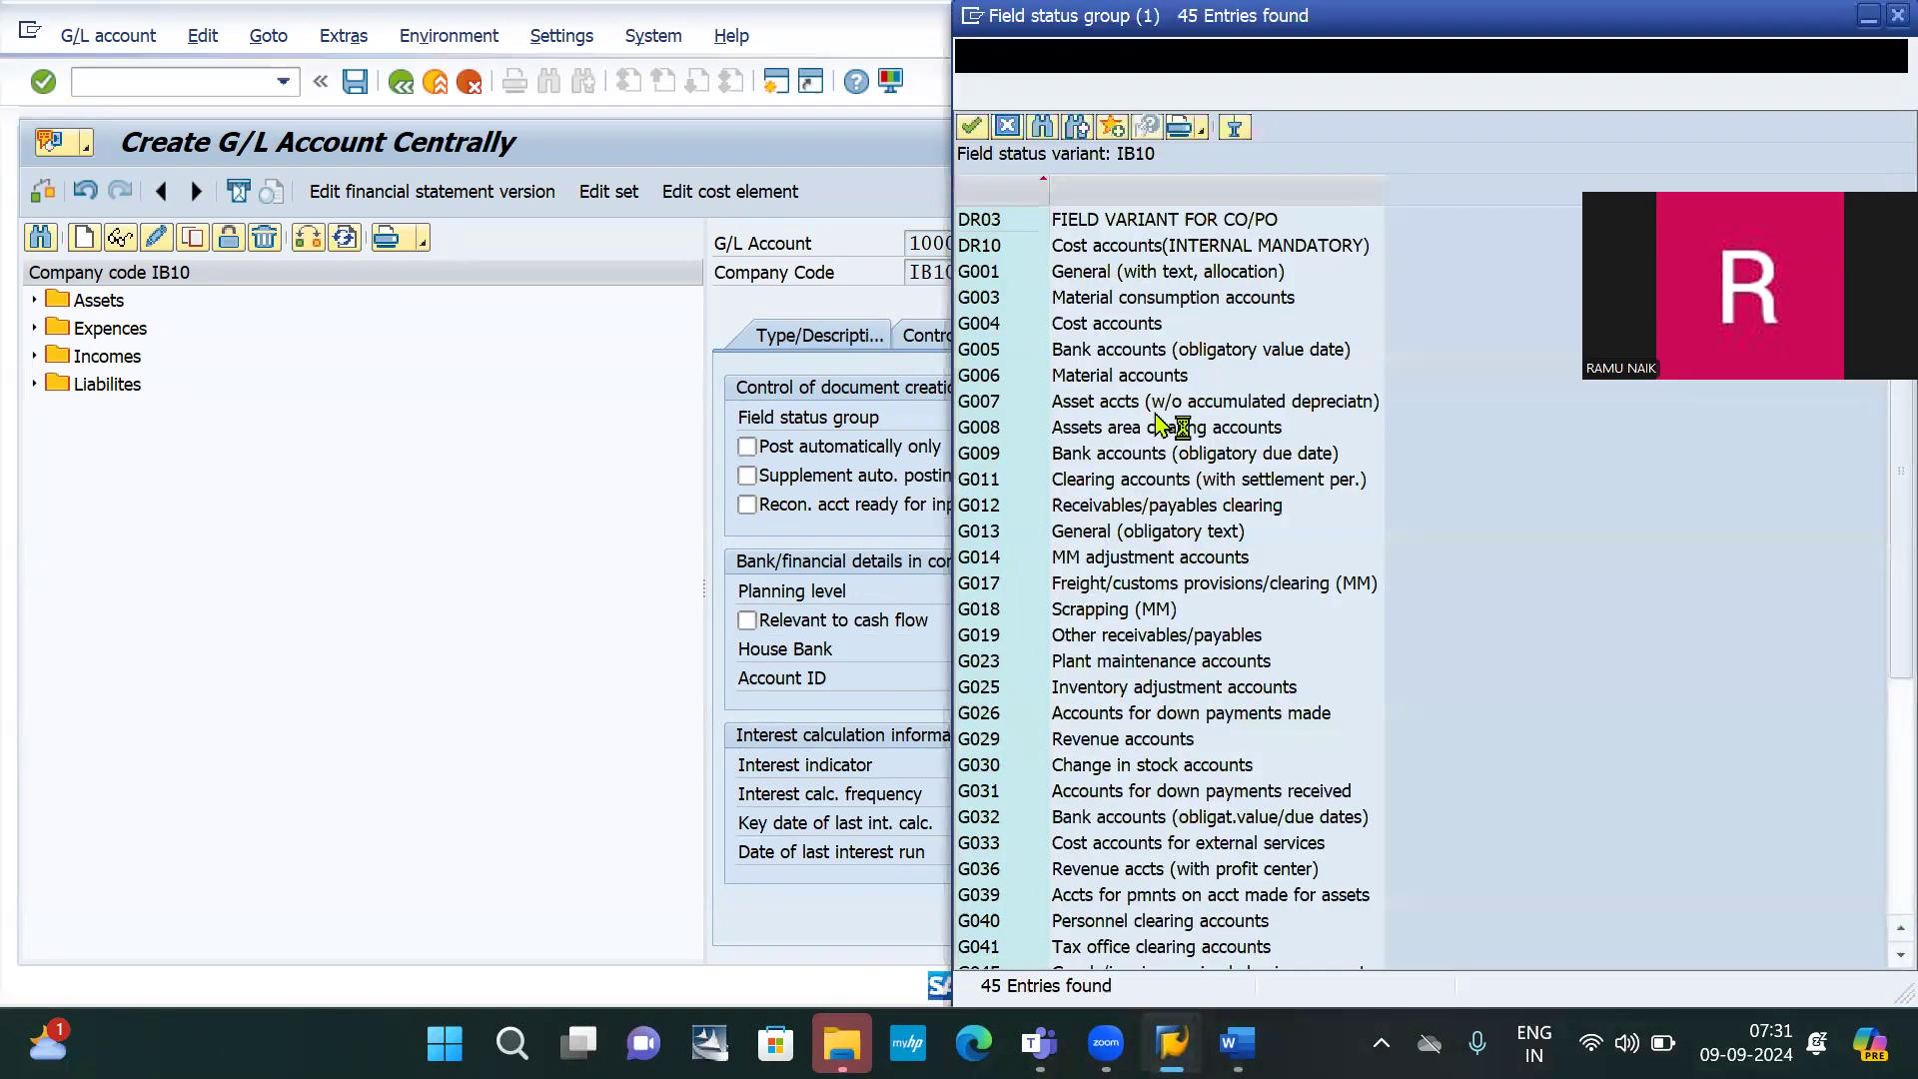
double_click(1090, 283)
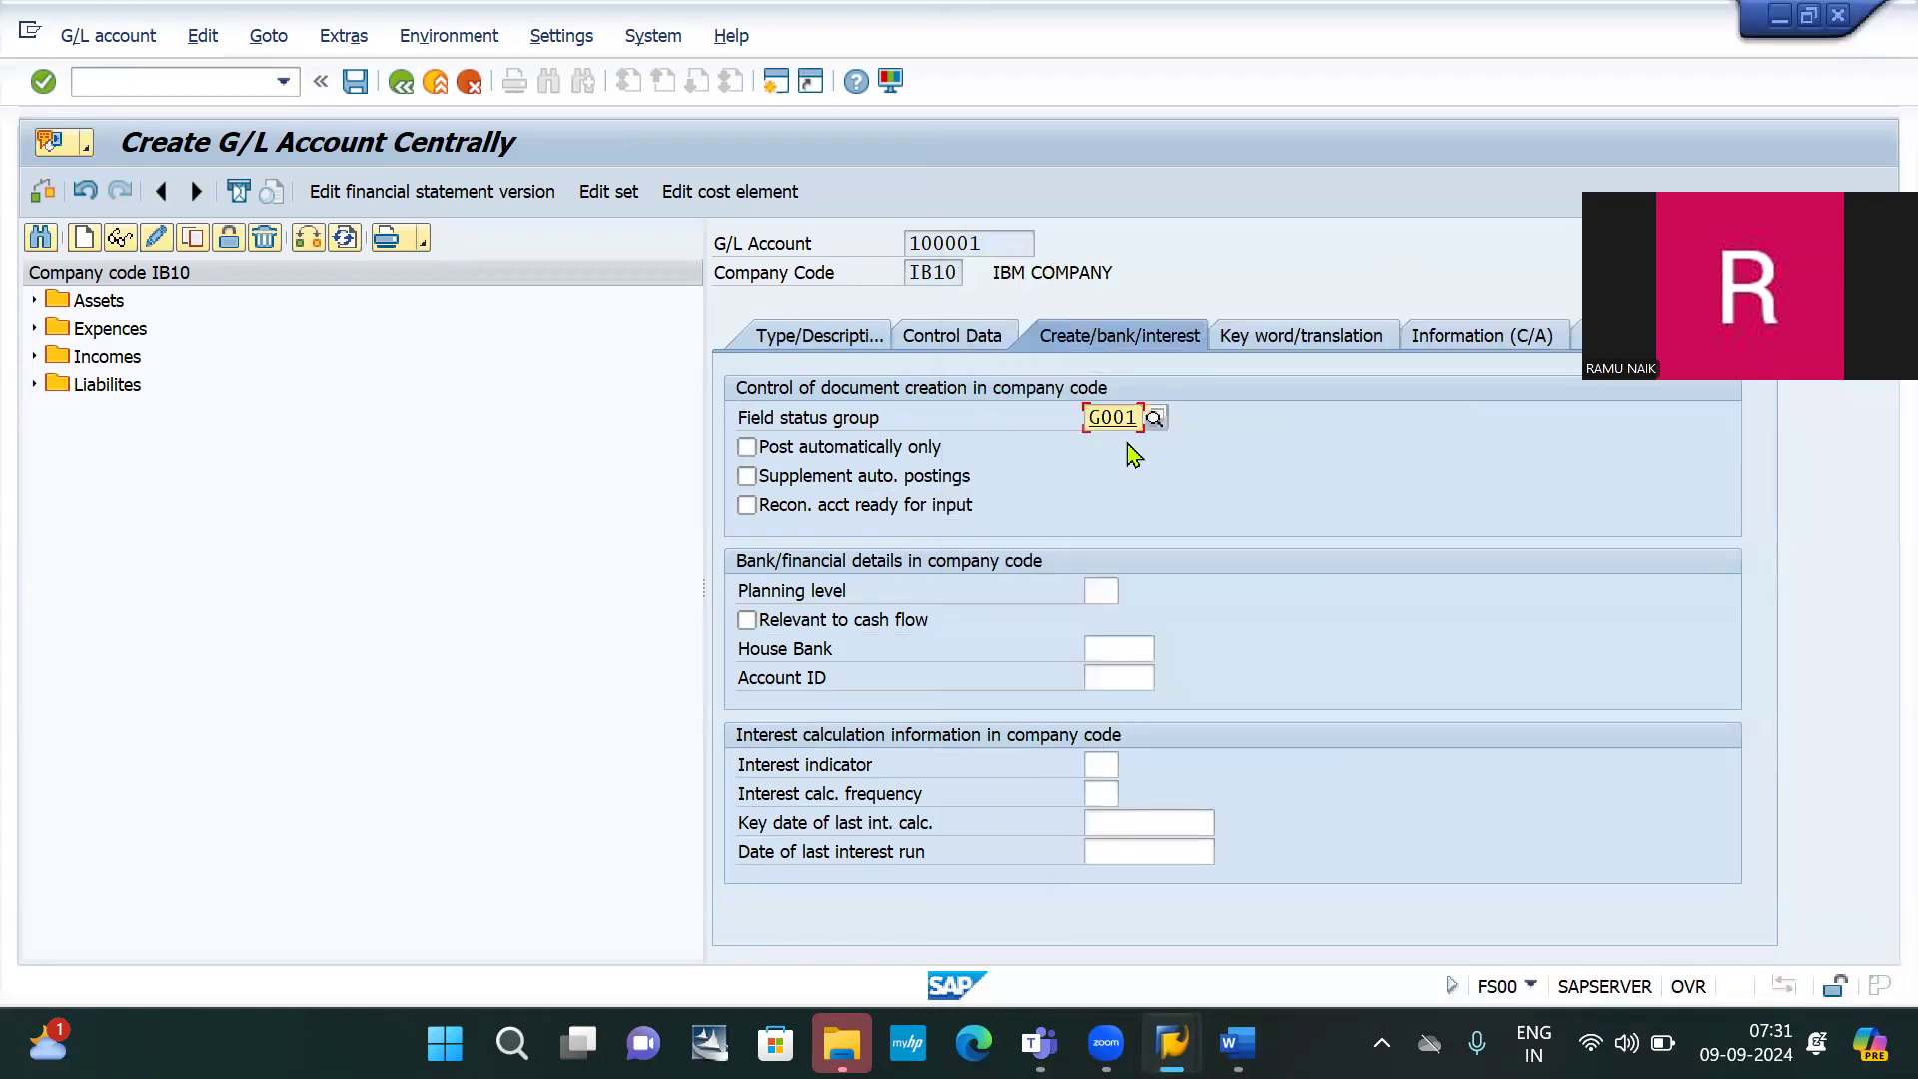
key(Return)
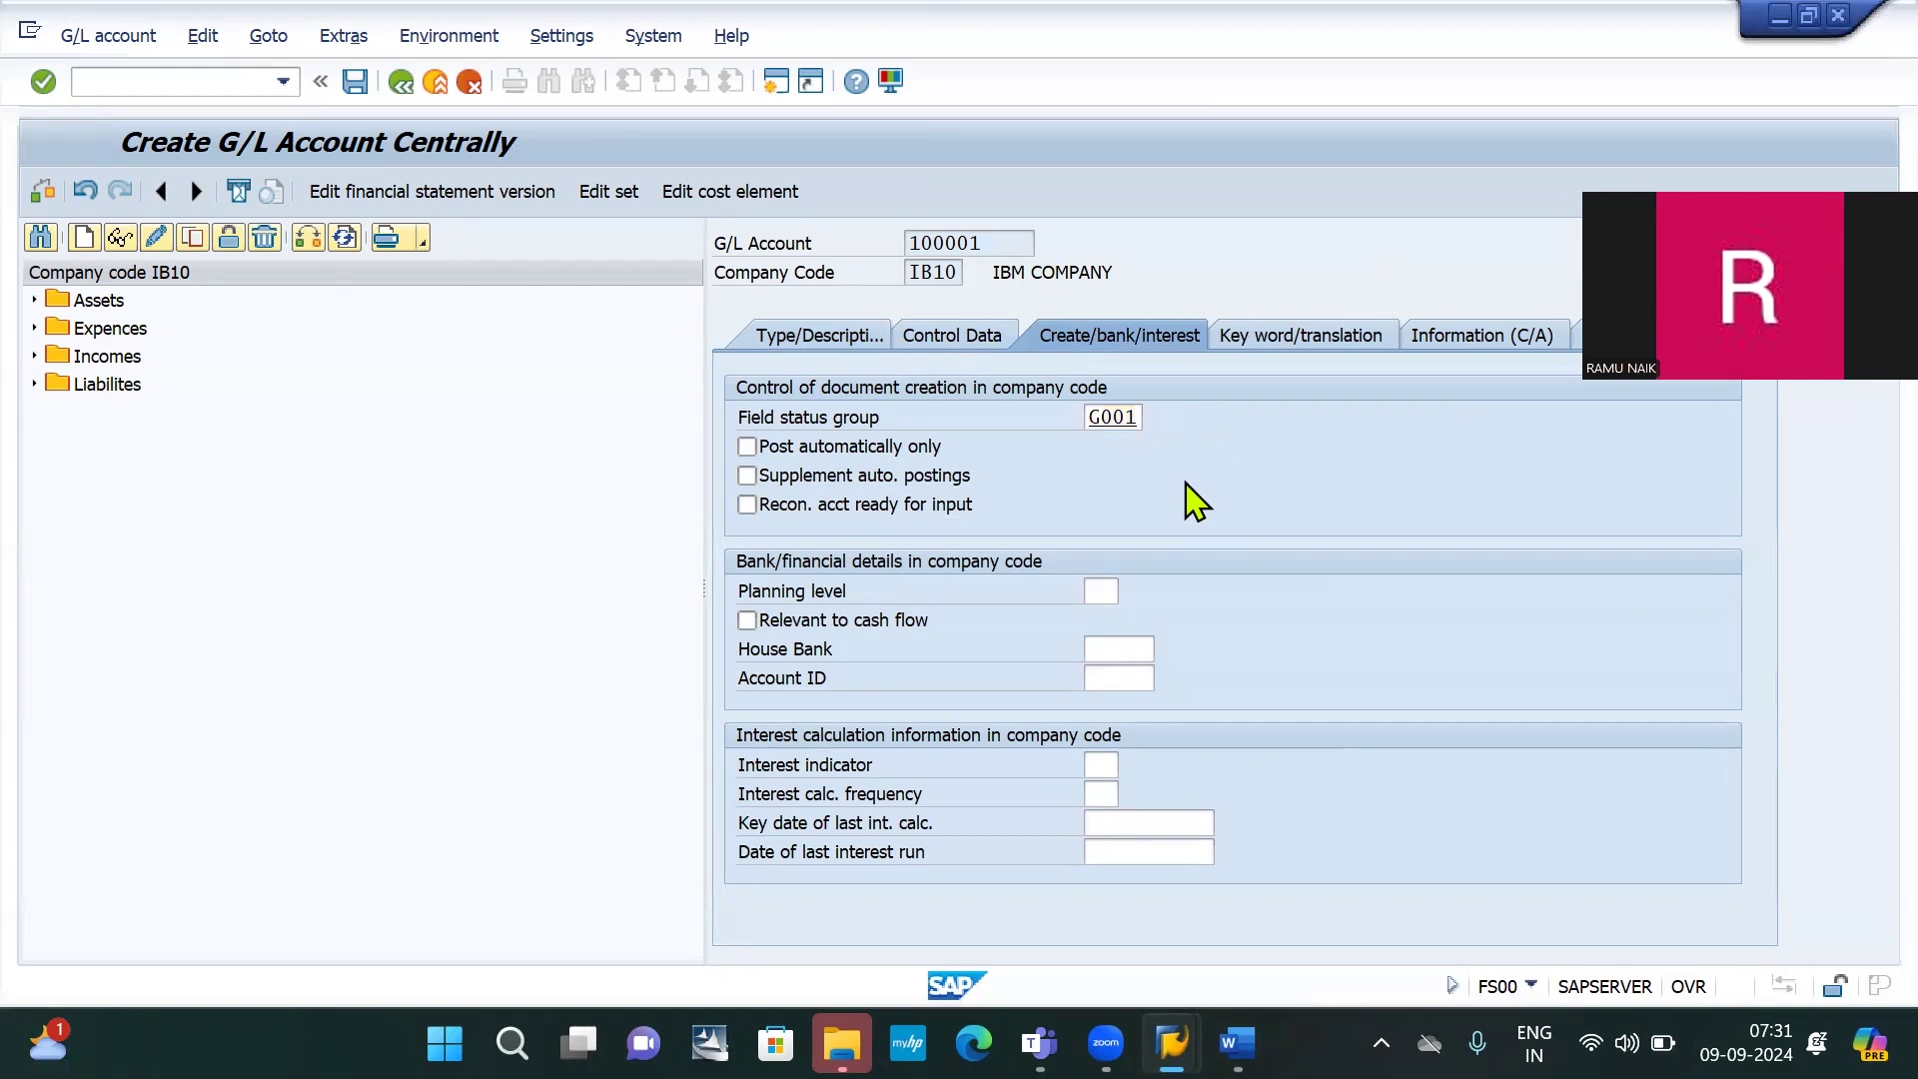
click(355, 82)
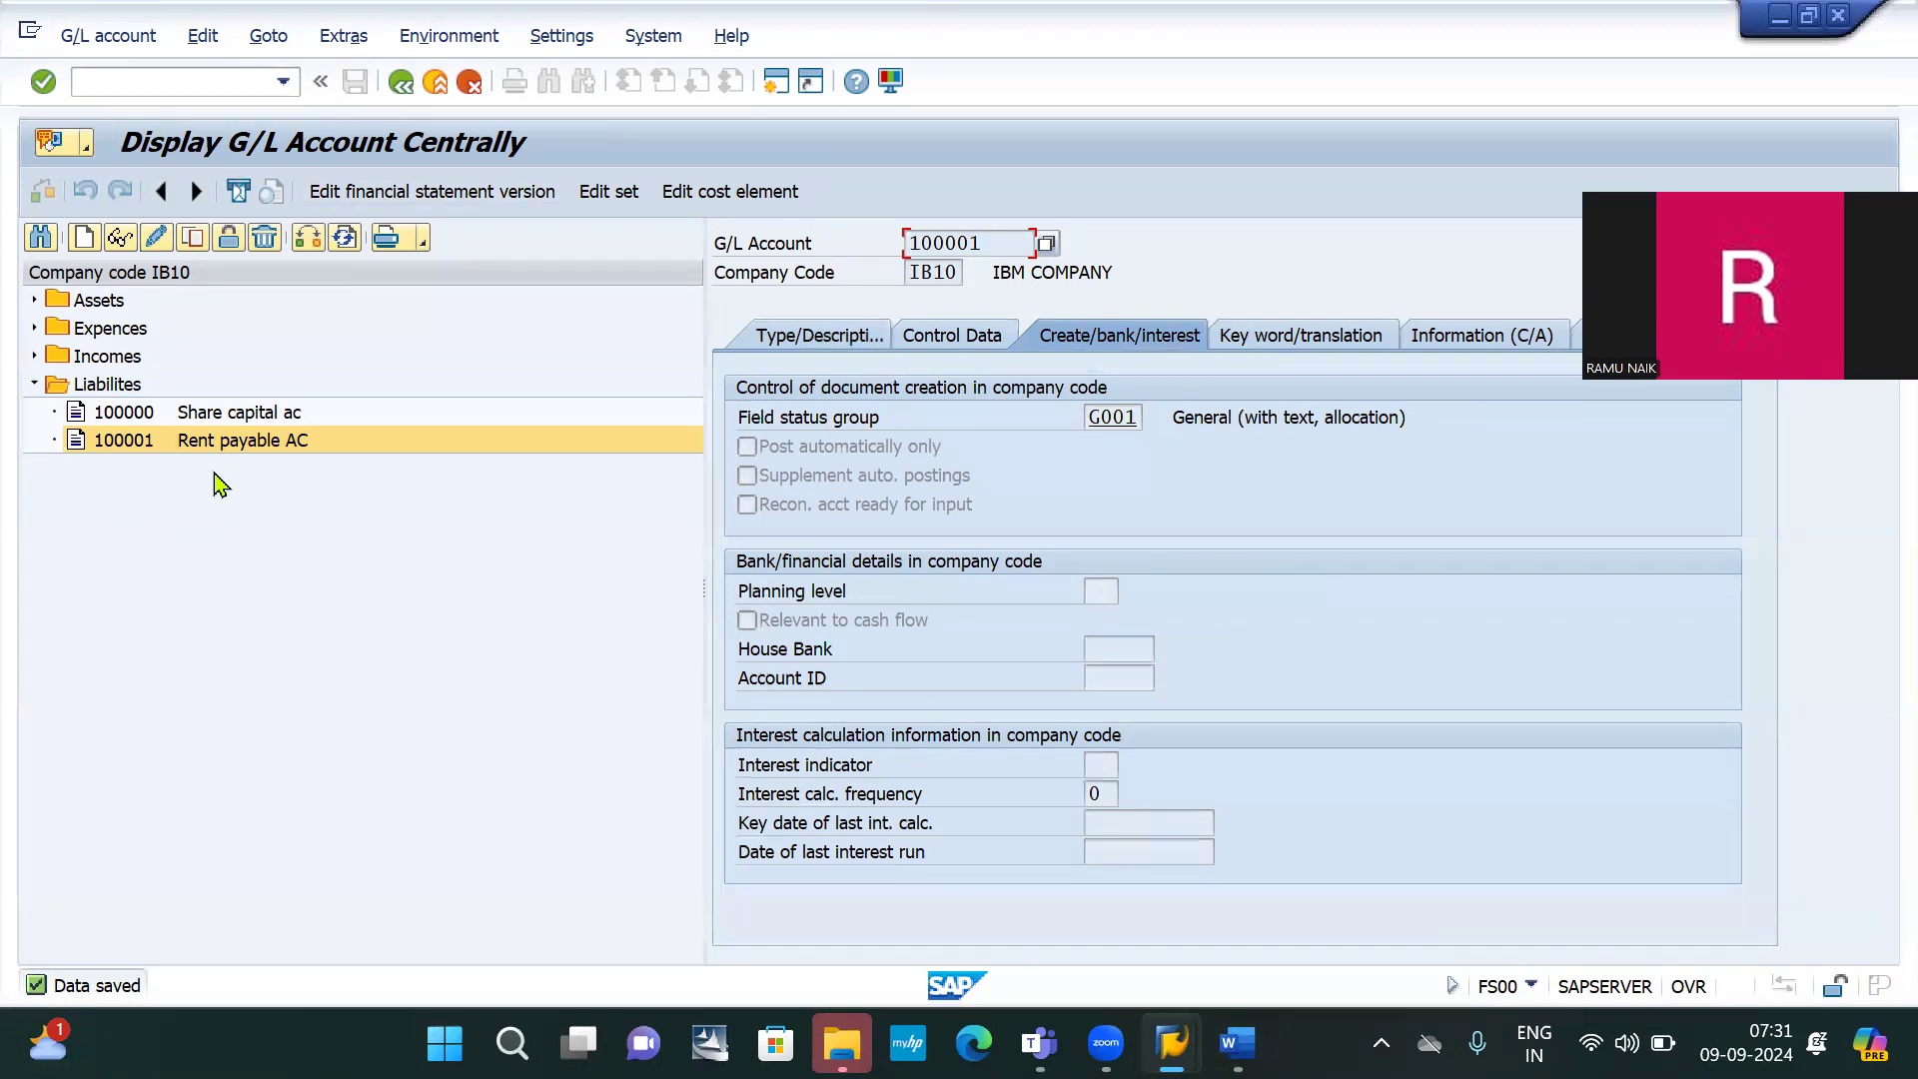
key(alt+Tab)
key(alt+Tab)
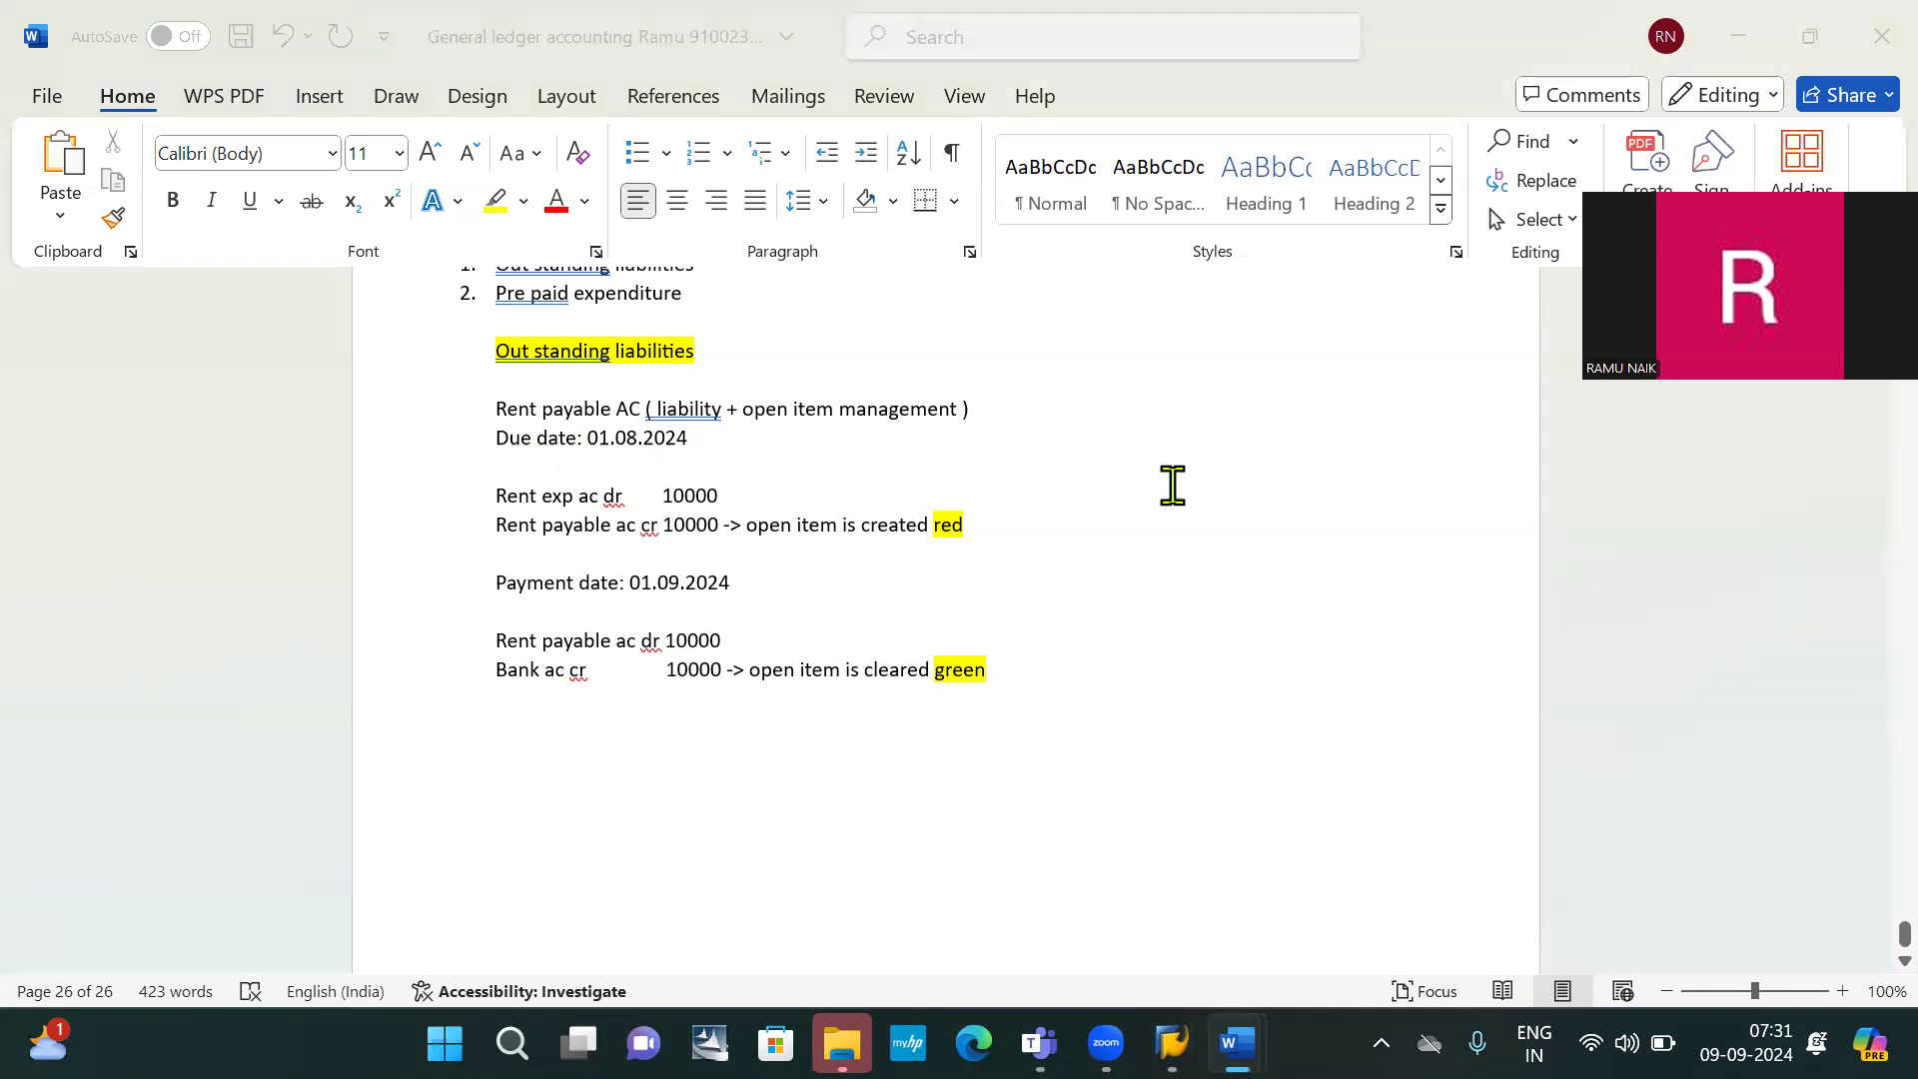
Run /nfb50 and choose company code IB10 from the input history
key(alt+Tab)
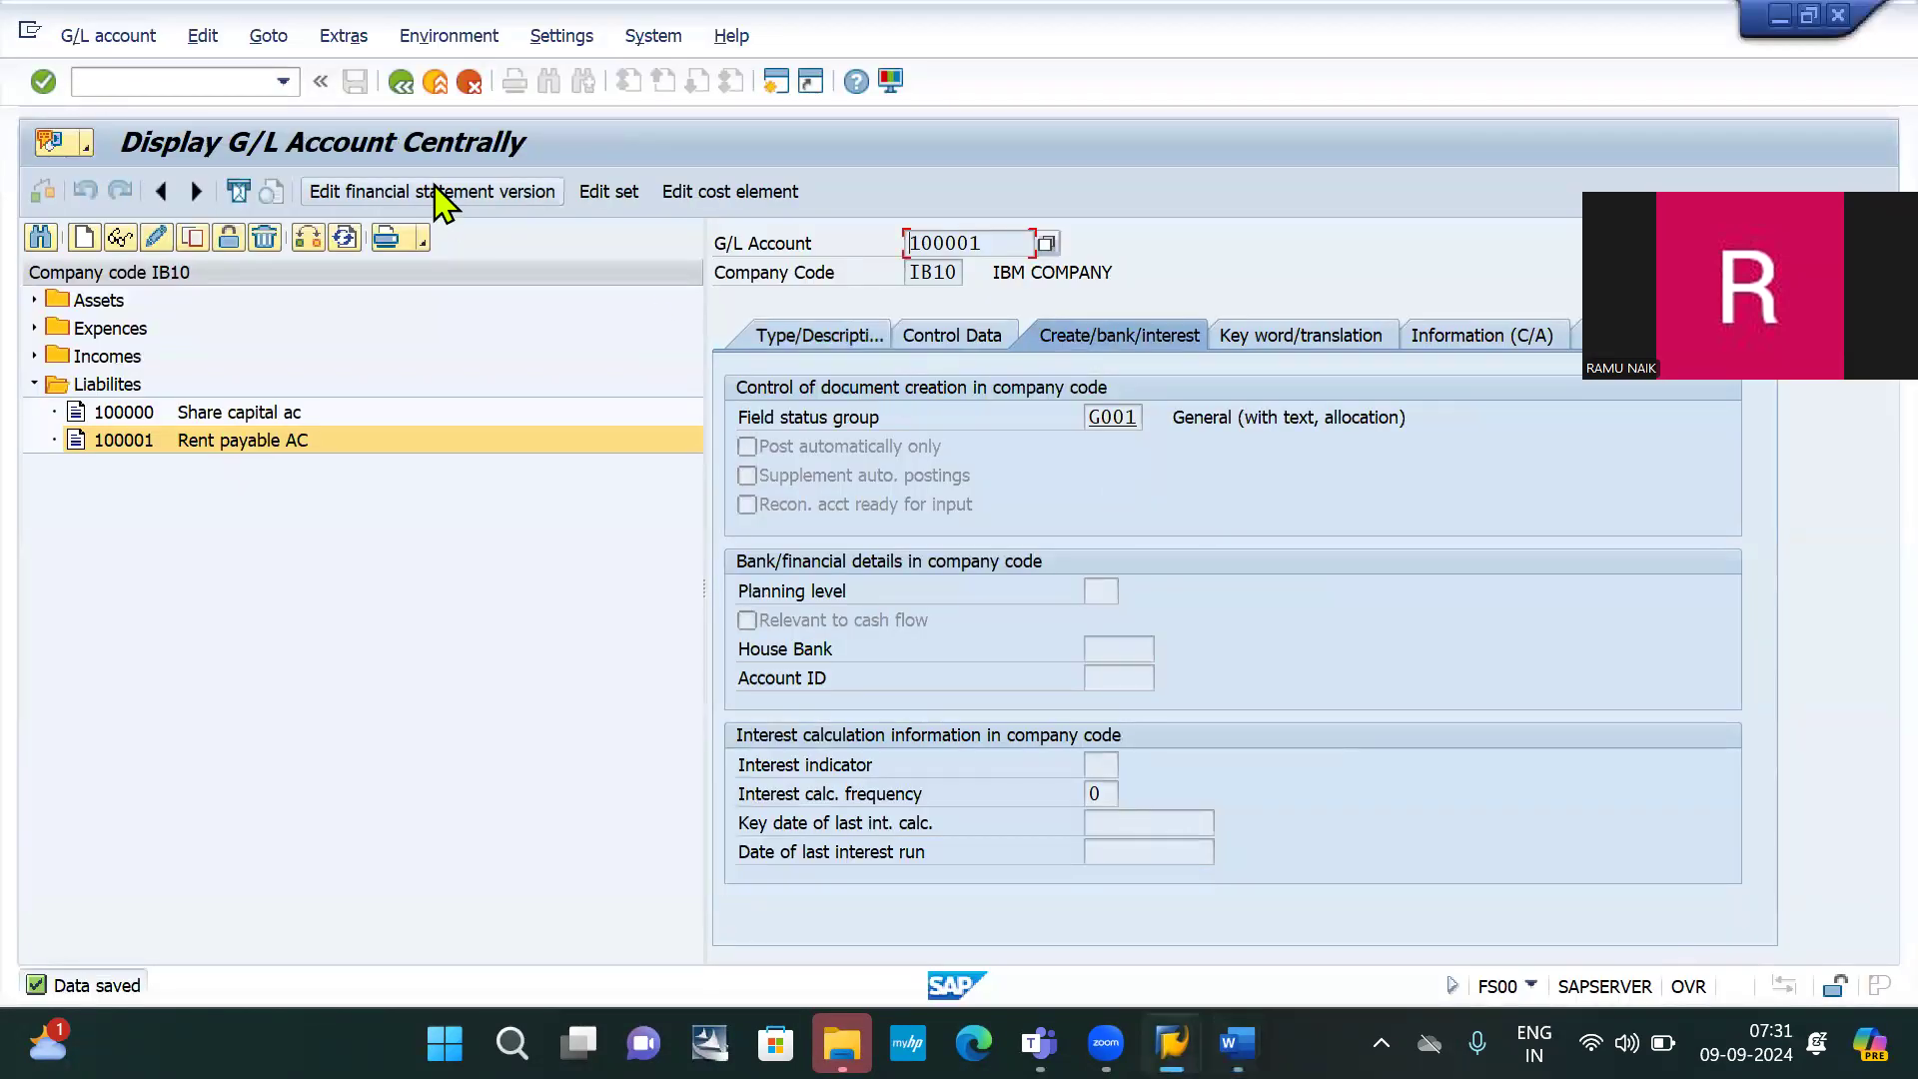
click(128, 81)
text(/nfb)
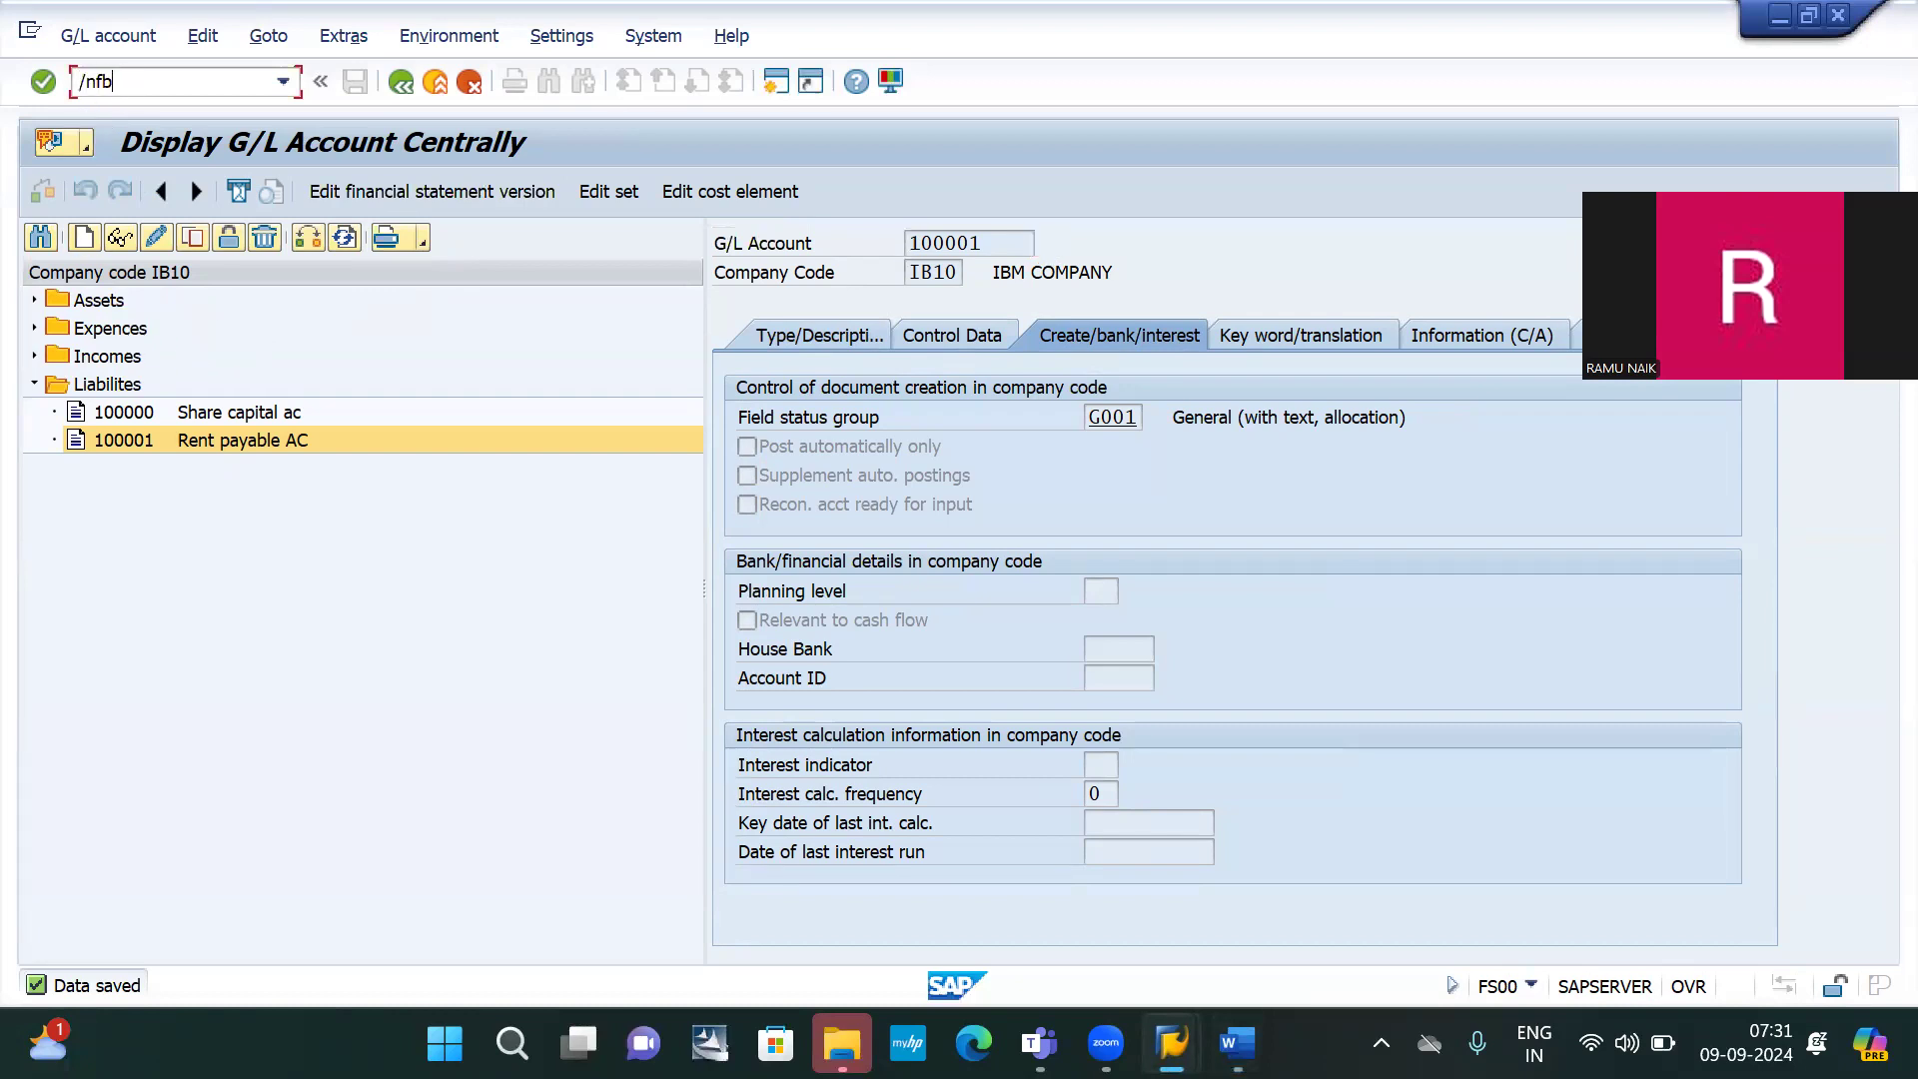
text(50)
key(Return)
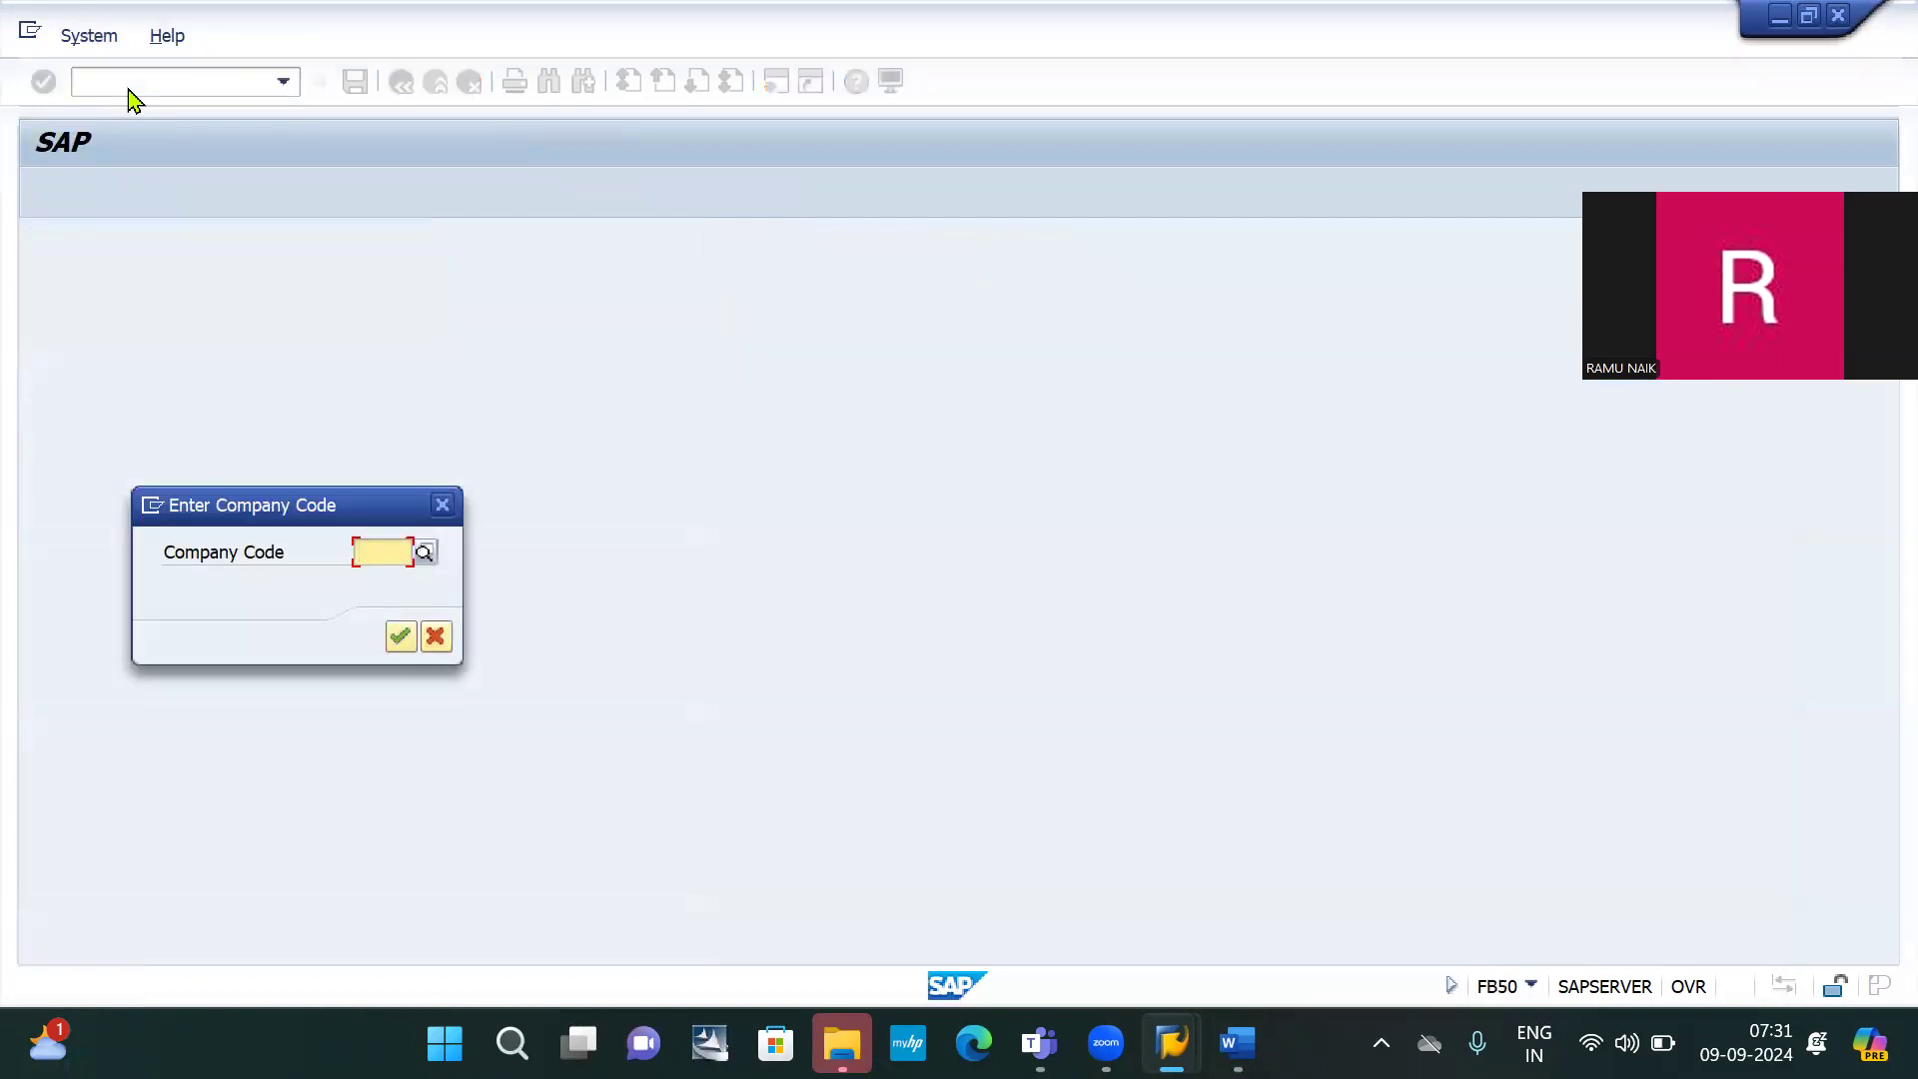
key(BackSpace)
key(Down)
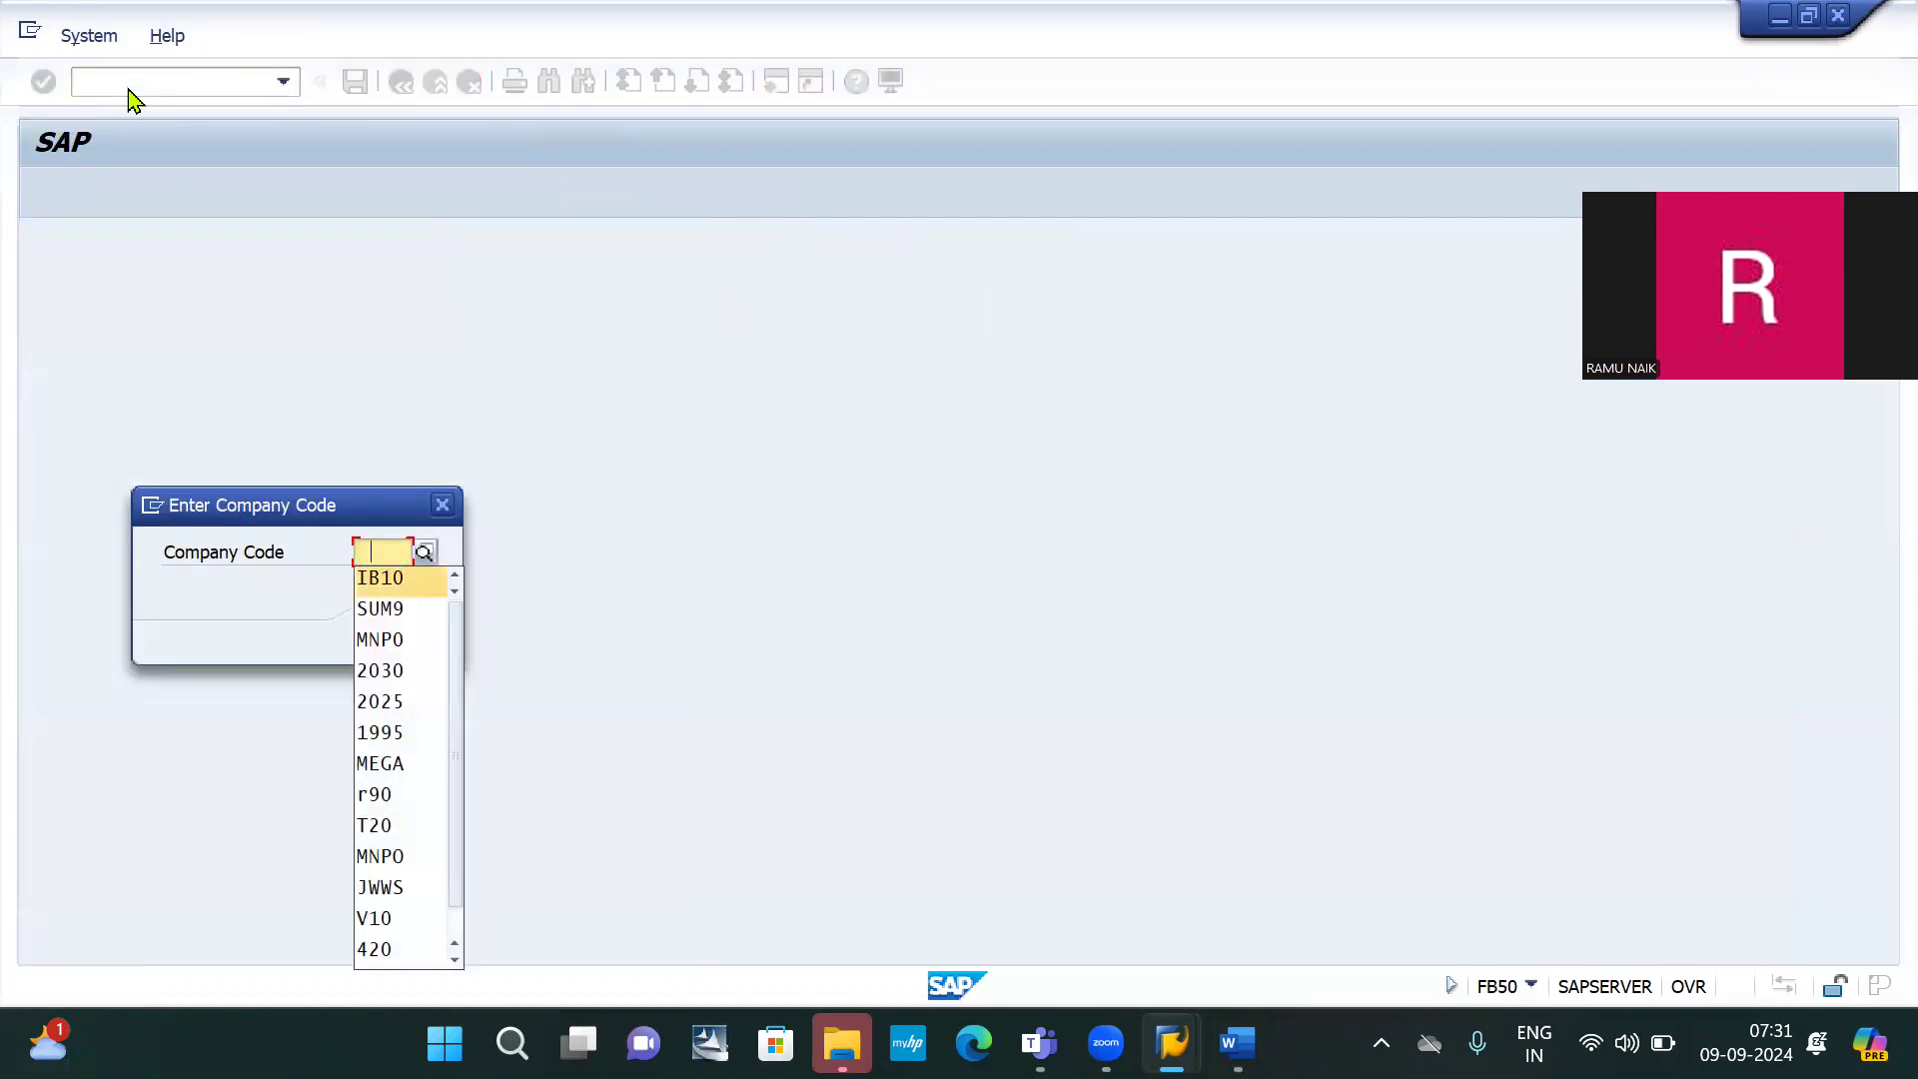
key(Return)
key(Return)
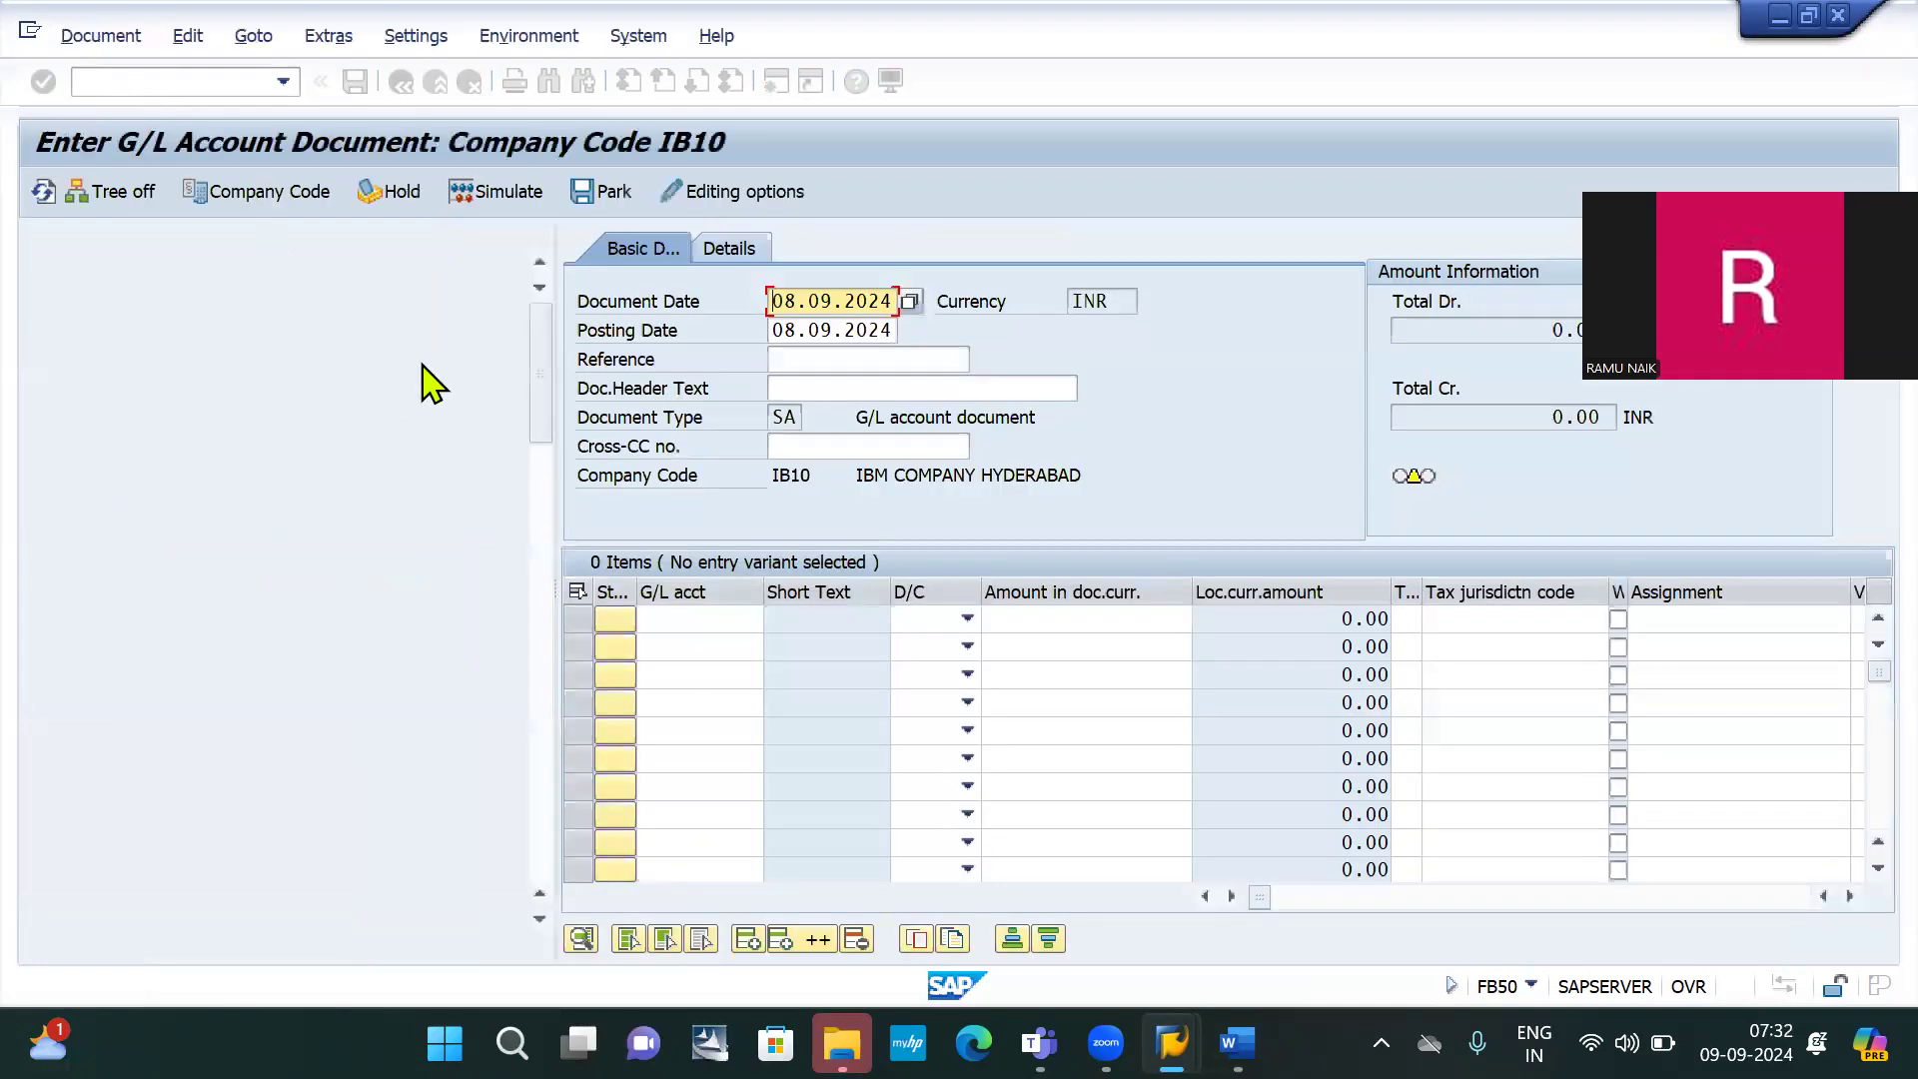
Hide the template tree and enter 01.08.2024 as both document date and posting date
click(100, 191)
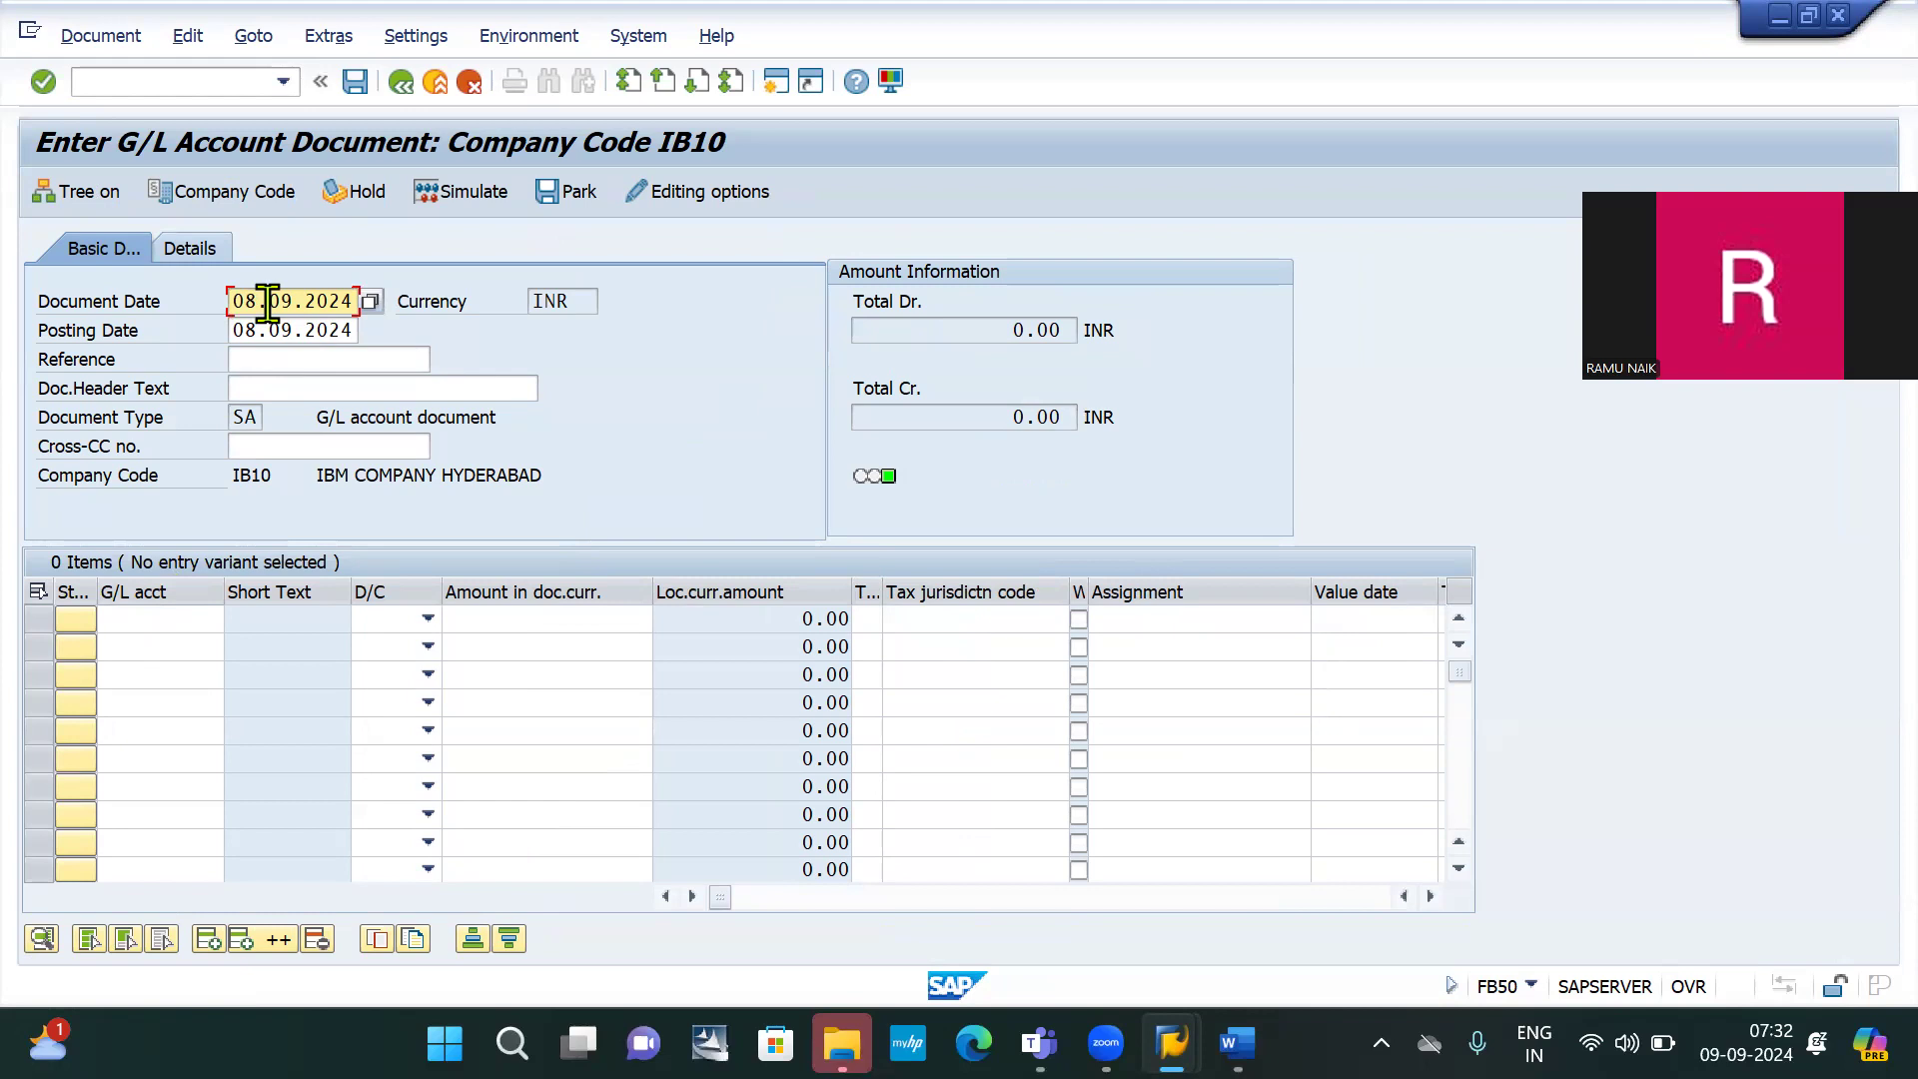
double_click(268, 301)
text(01)
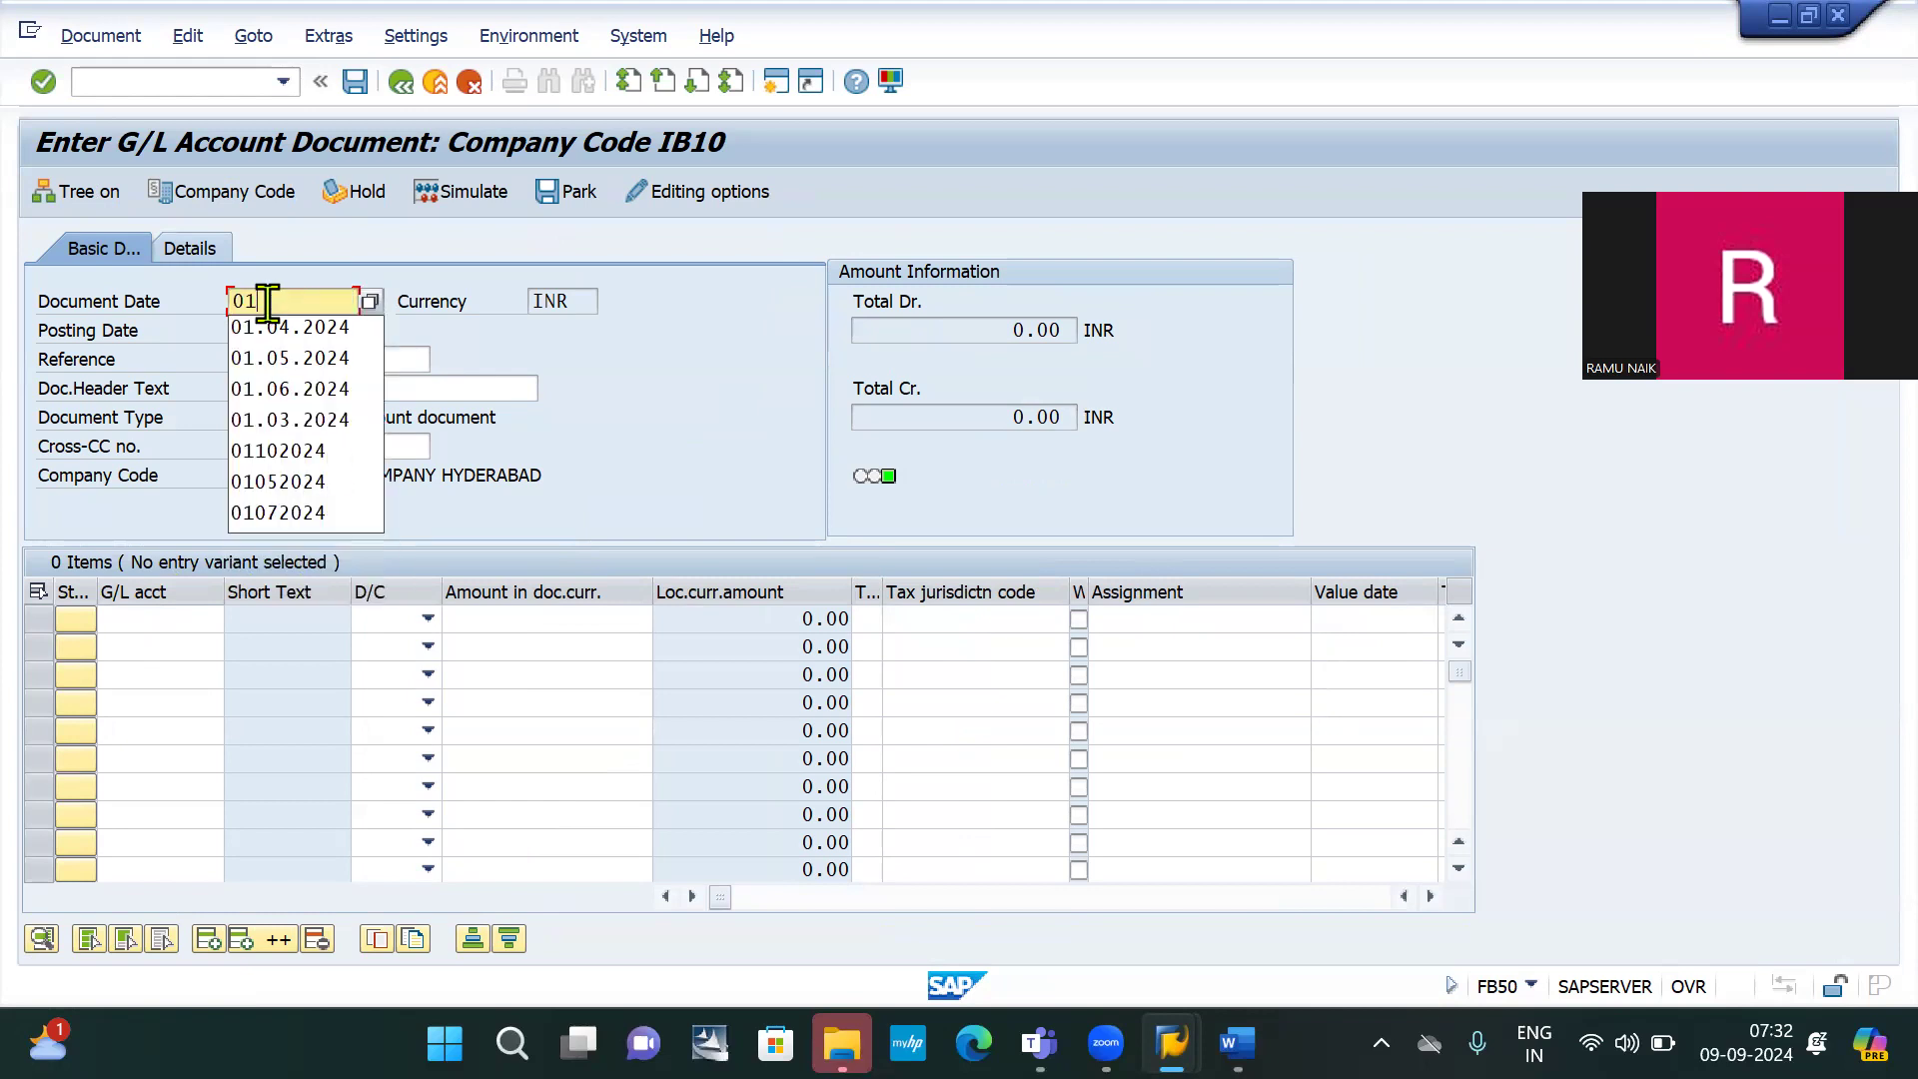
text(.0)
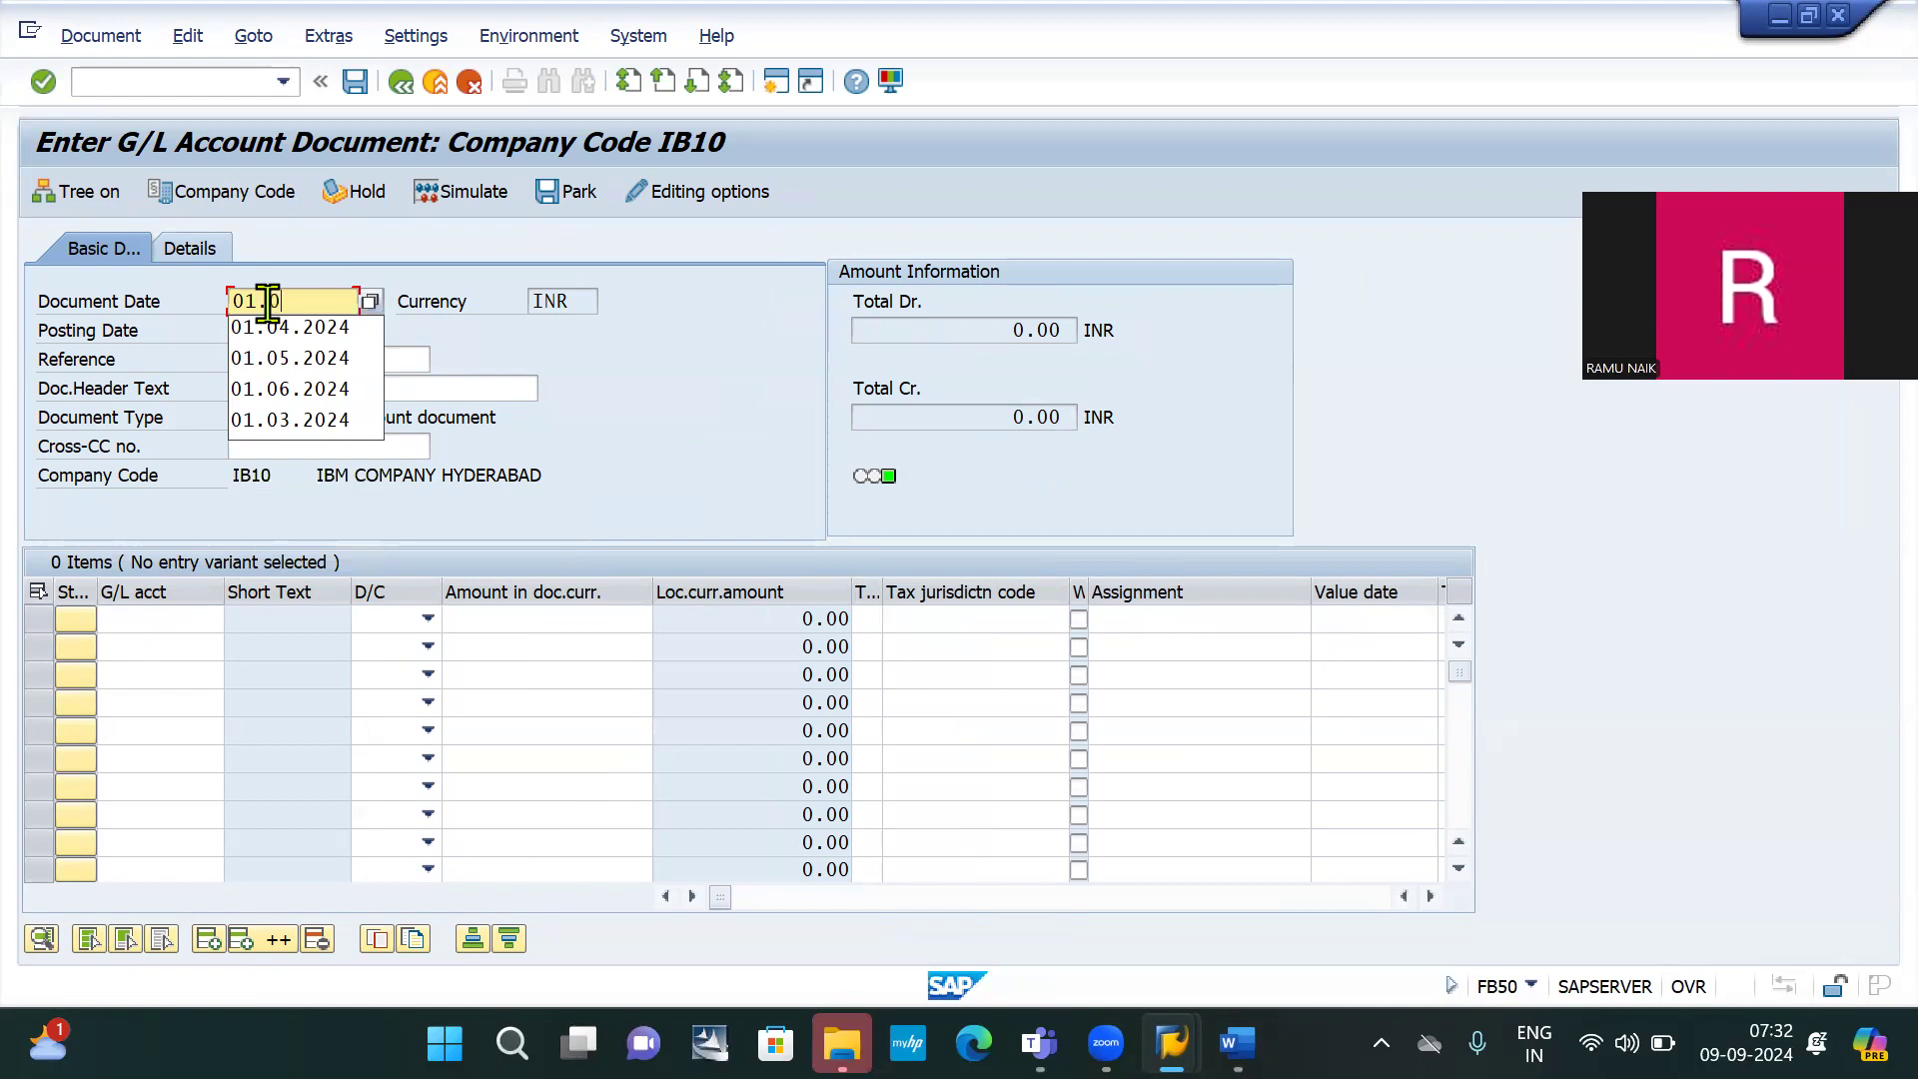
text(8.2024)
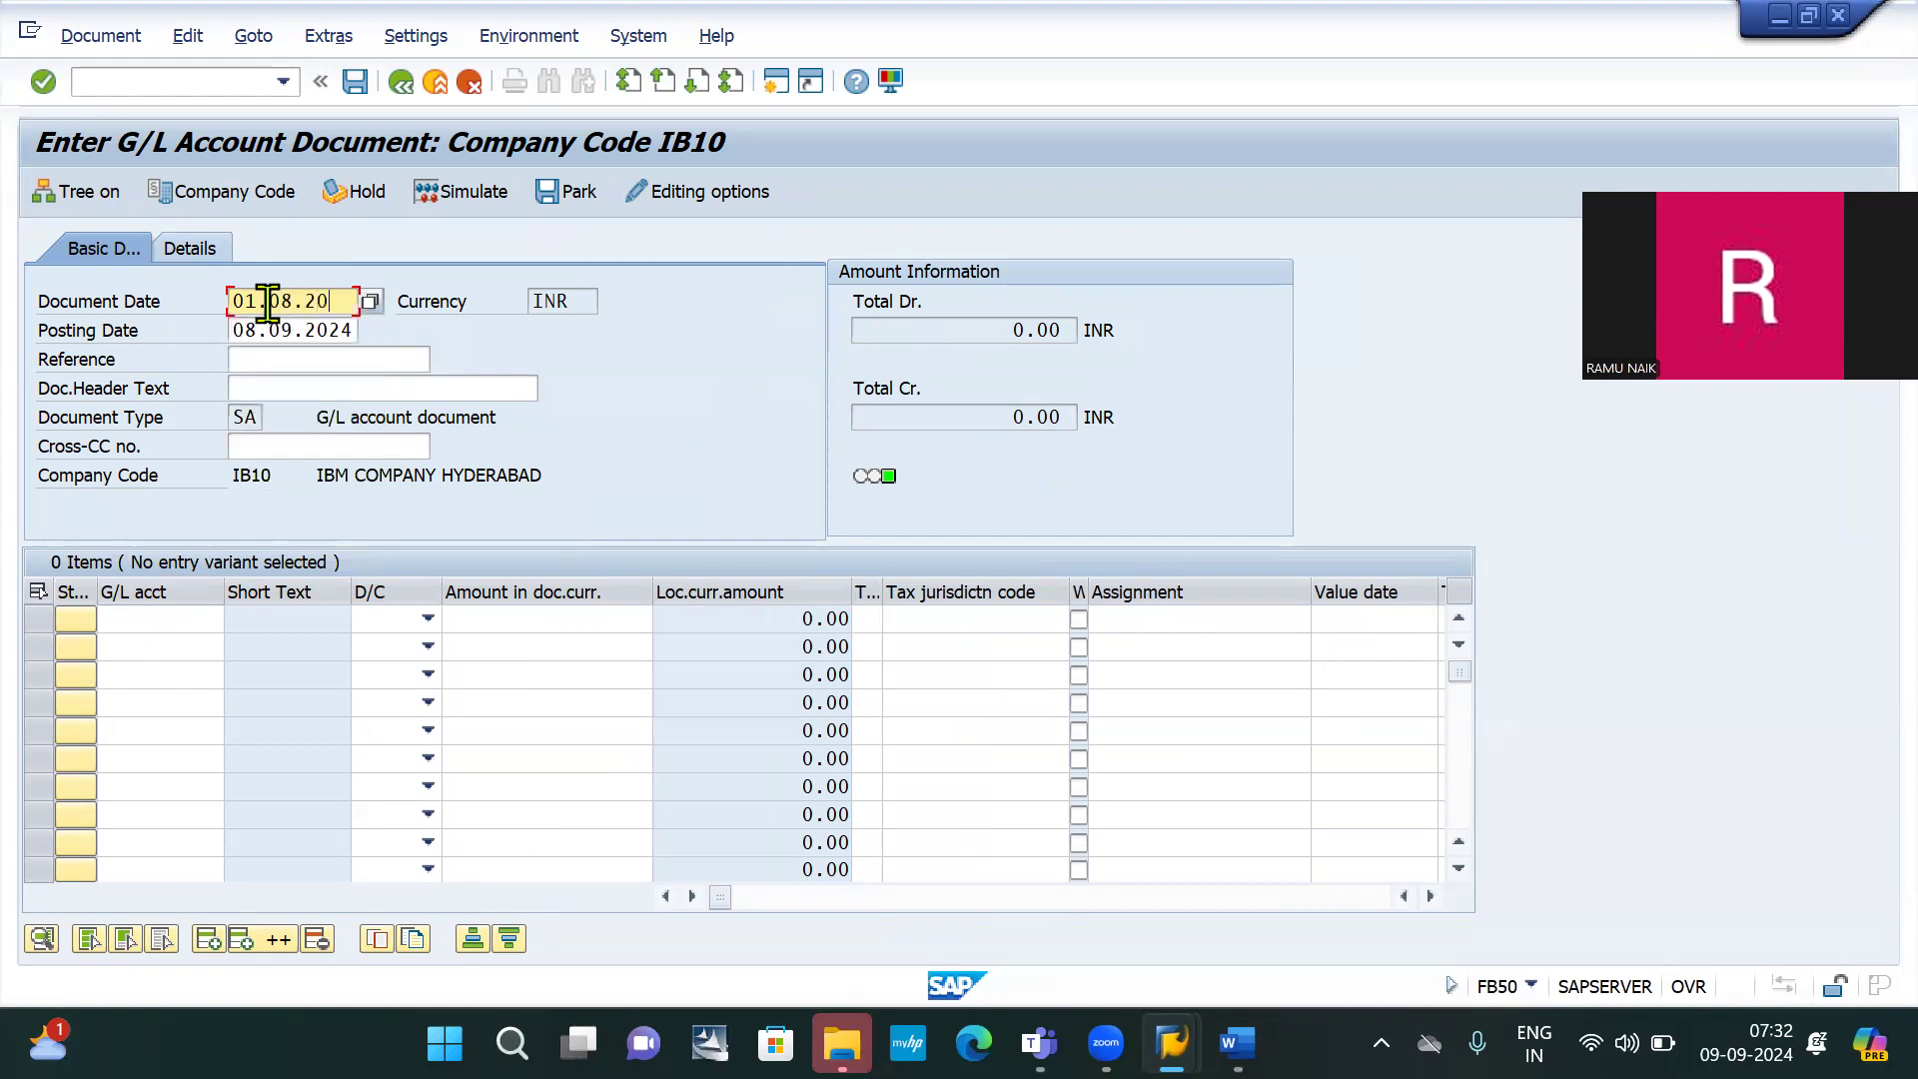
double_click(354, 300)
key(ctrl+c)
click(354, 301)
click(324, 329)
double_click(324, 330)
key(ctrl+v)
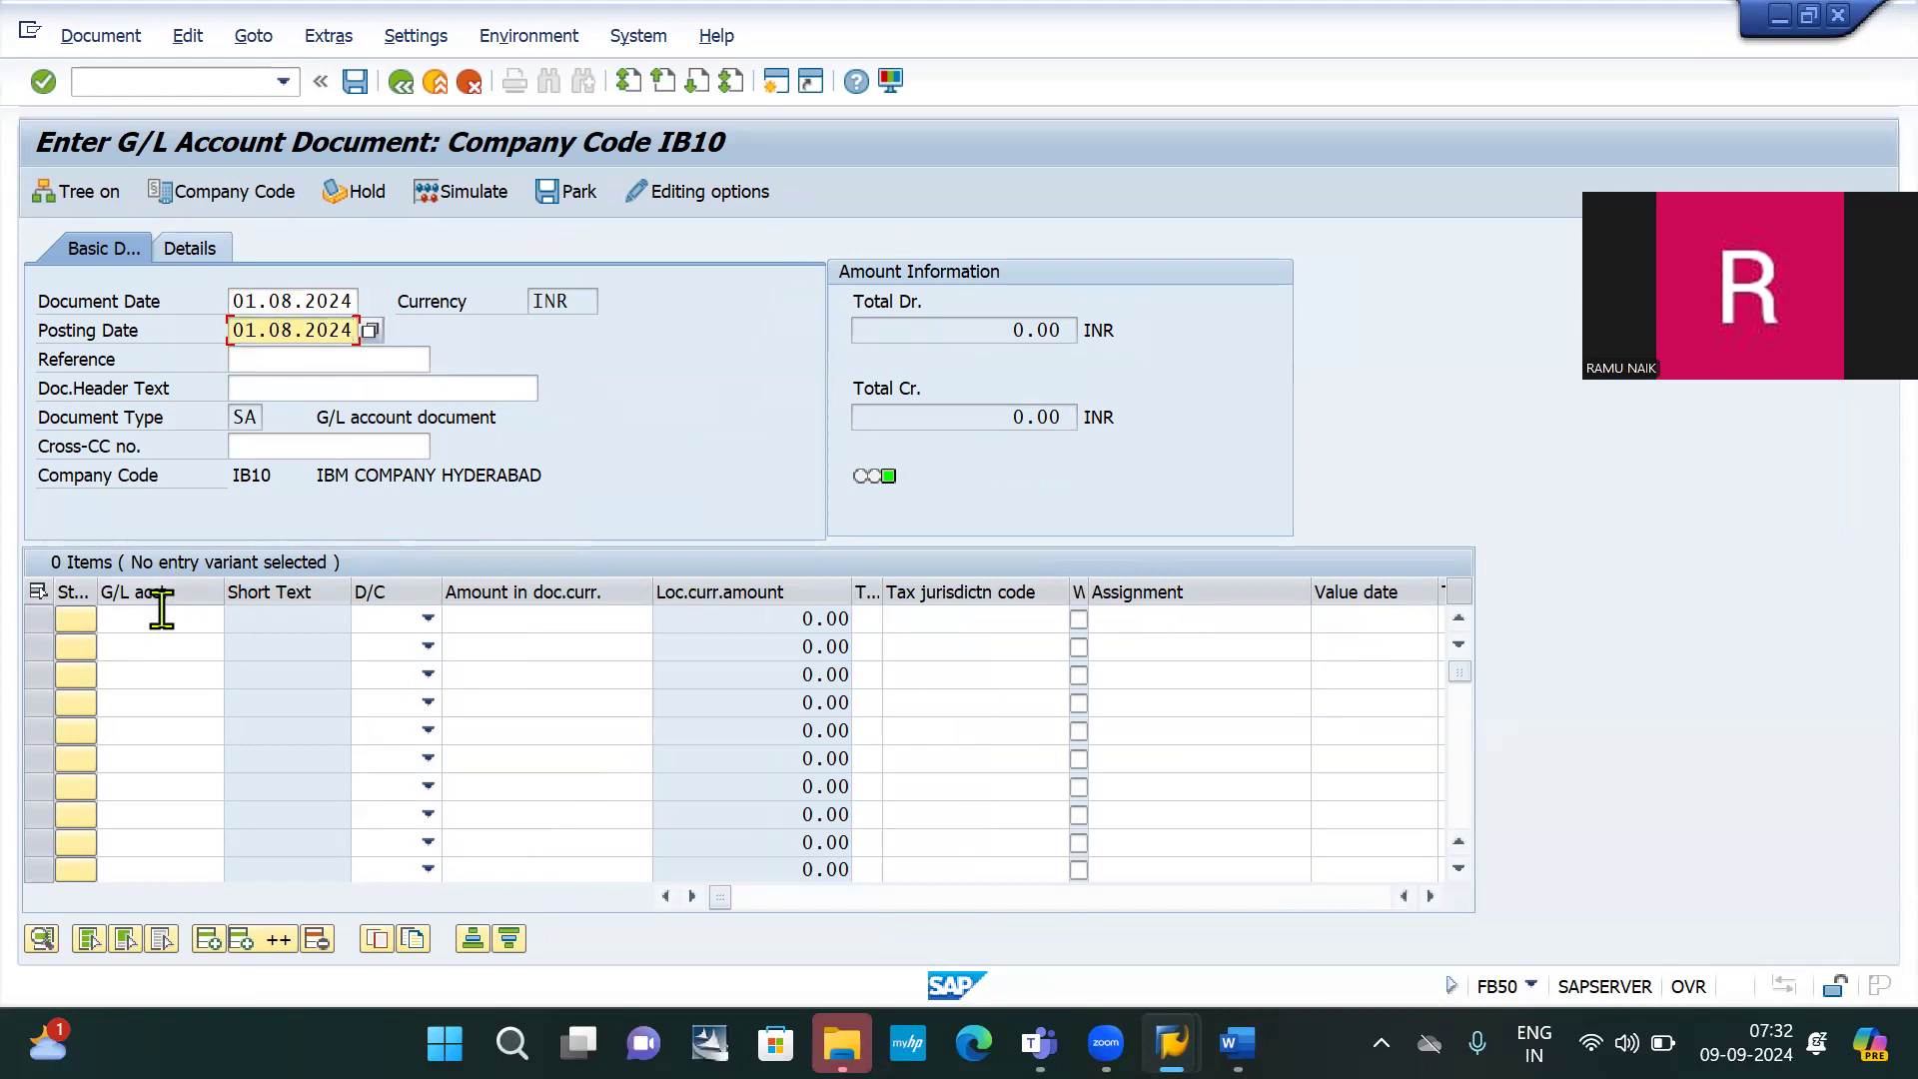
Enter the first line item: G/L 400000 Rent exp AC as a 10,000 debit
click(159, 617)
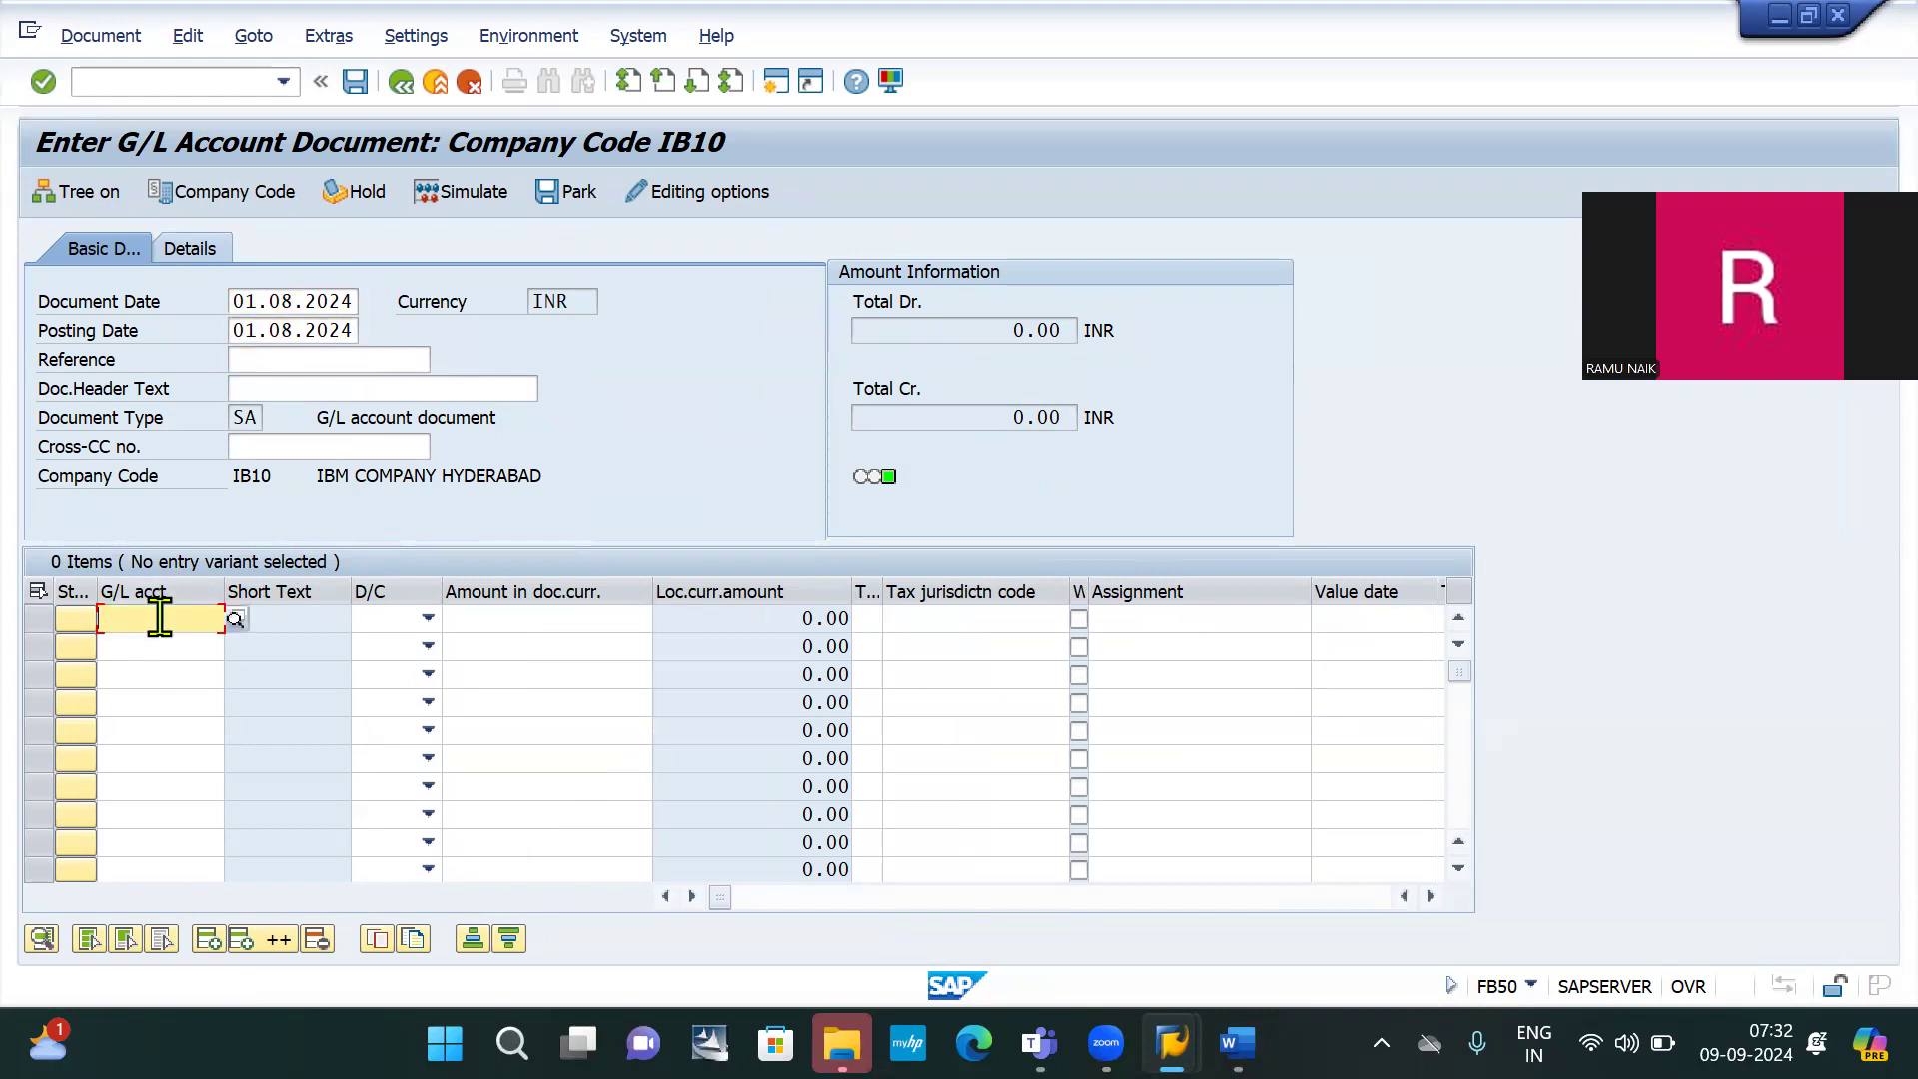
text(4000)
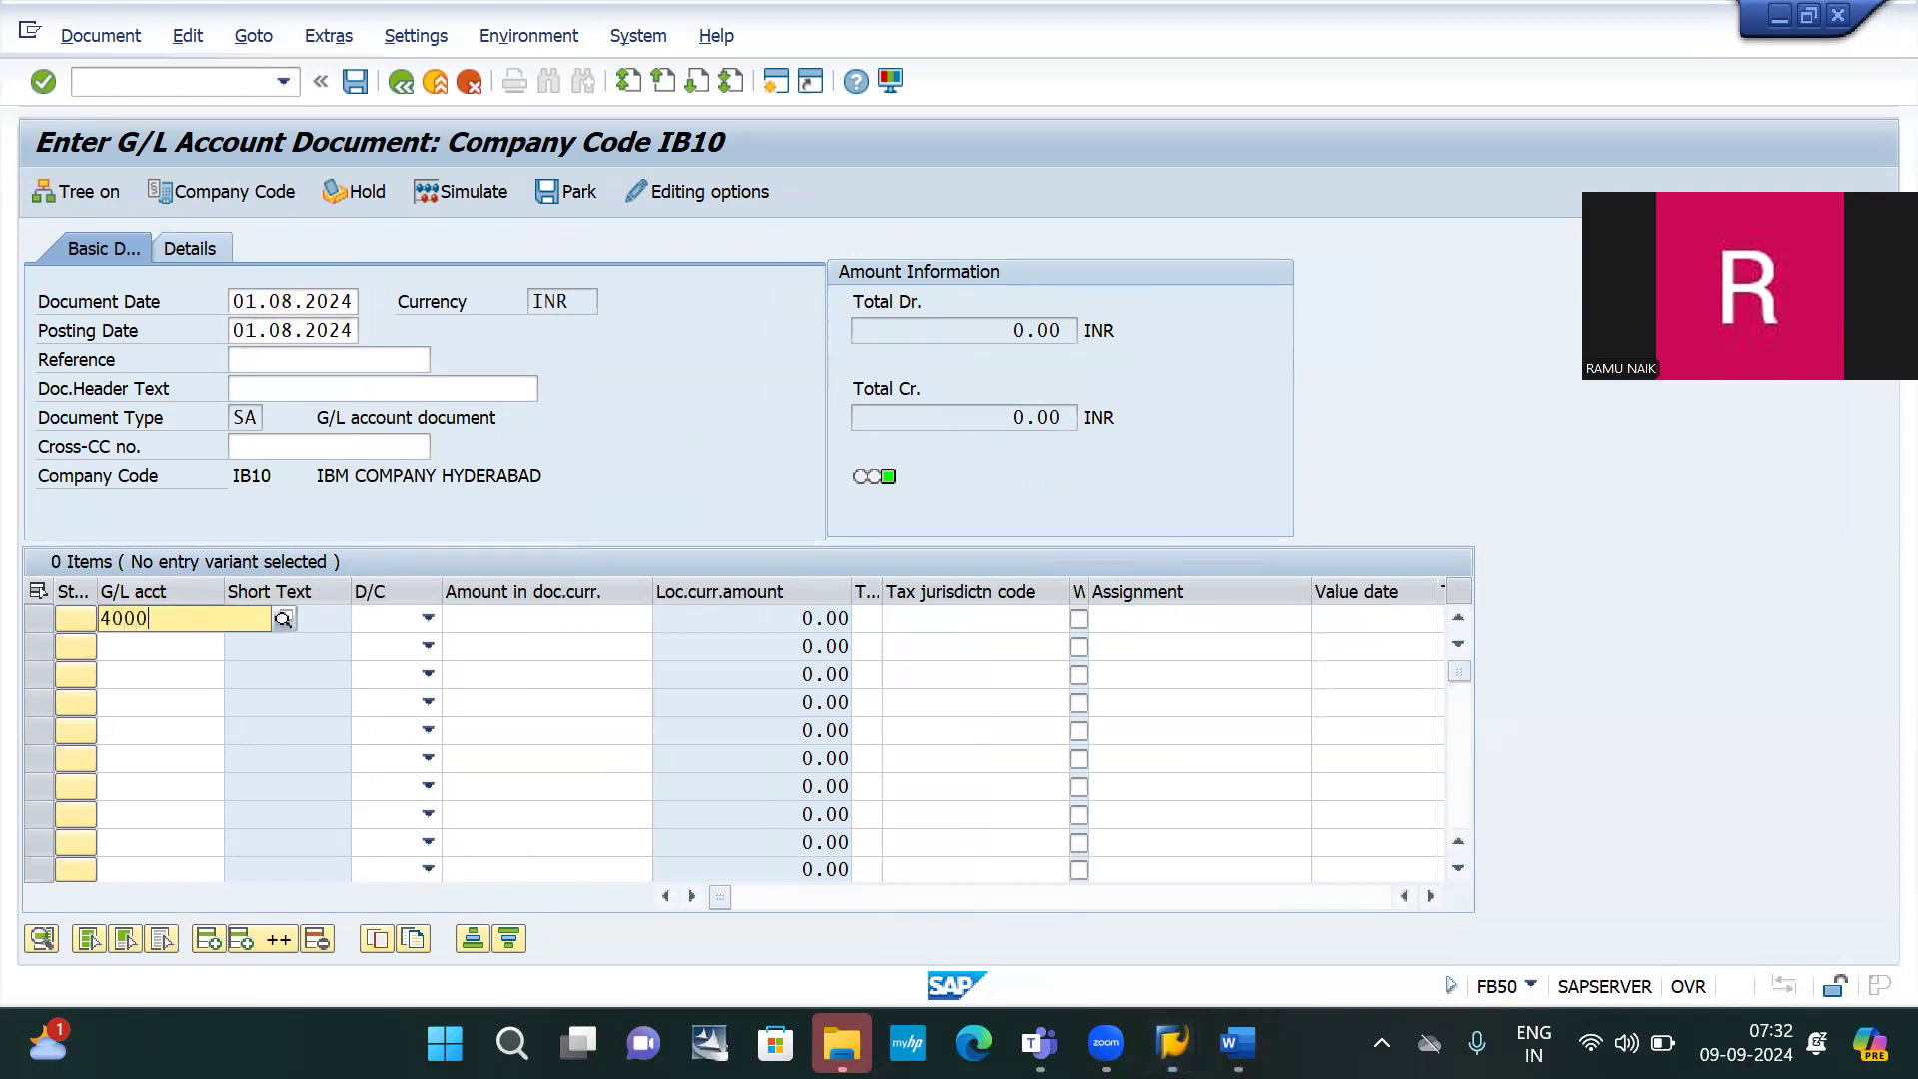
text(00)
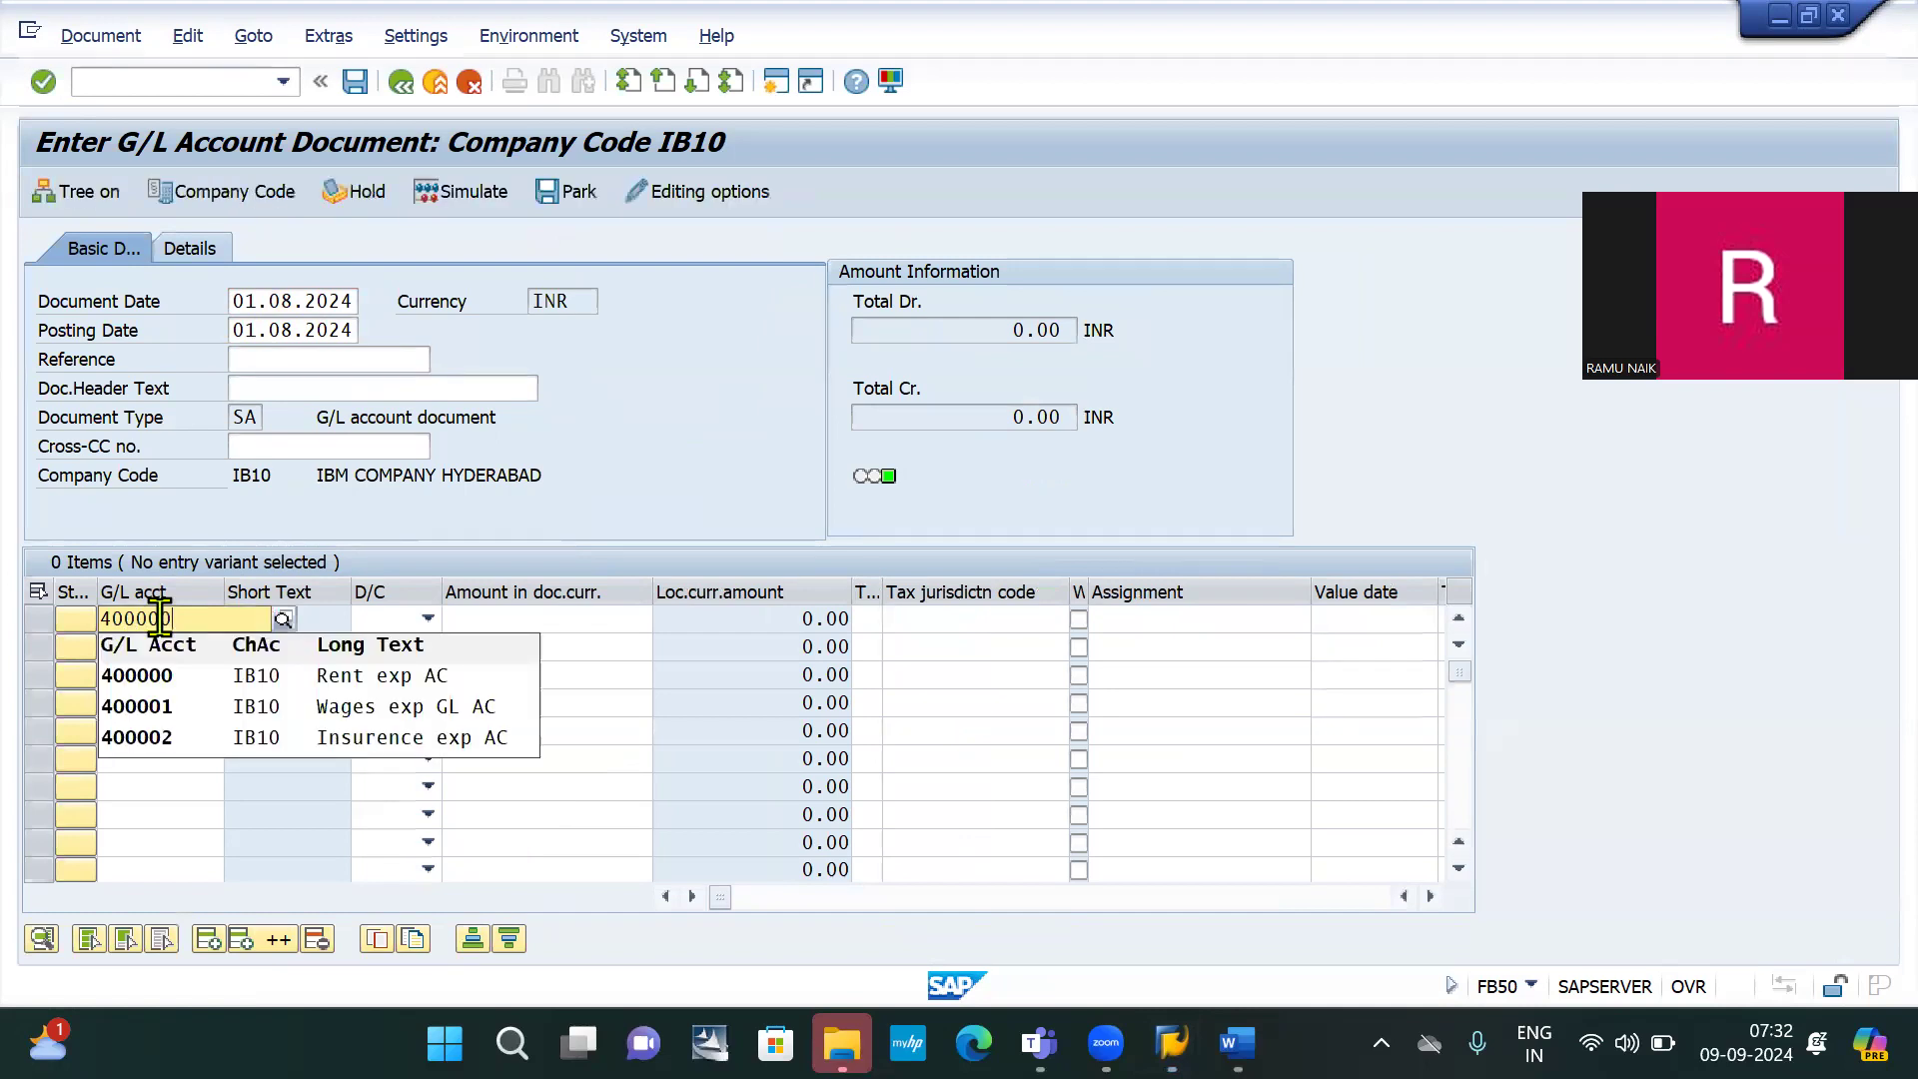
key(Down)
key(Return)
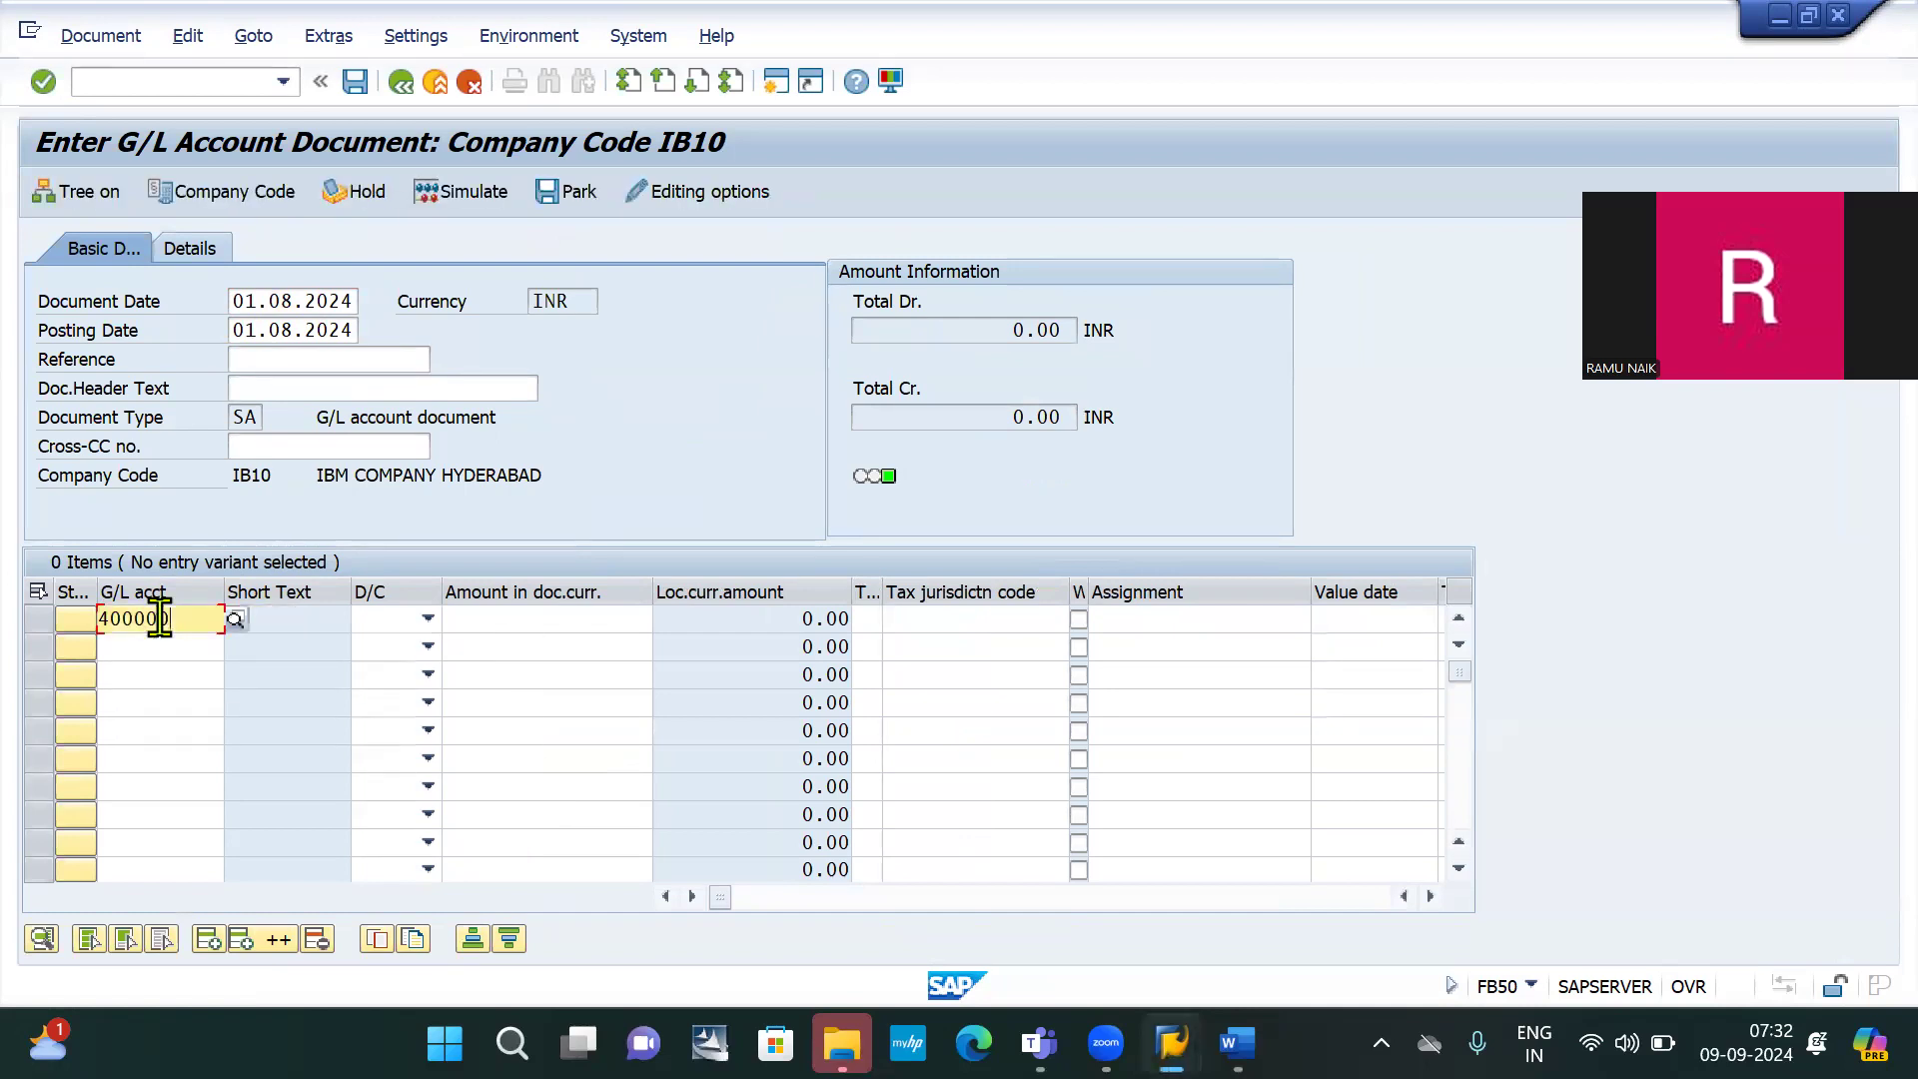
key(Tab)
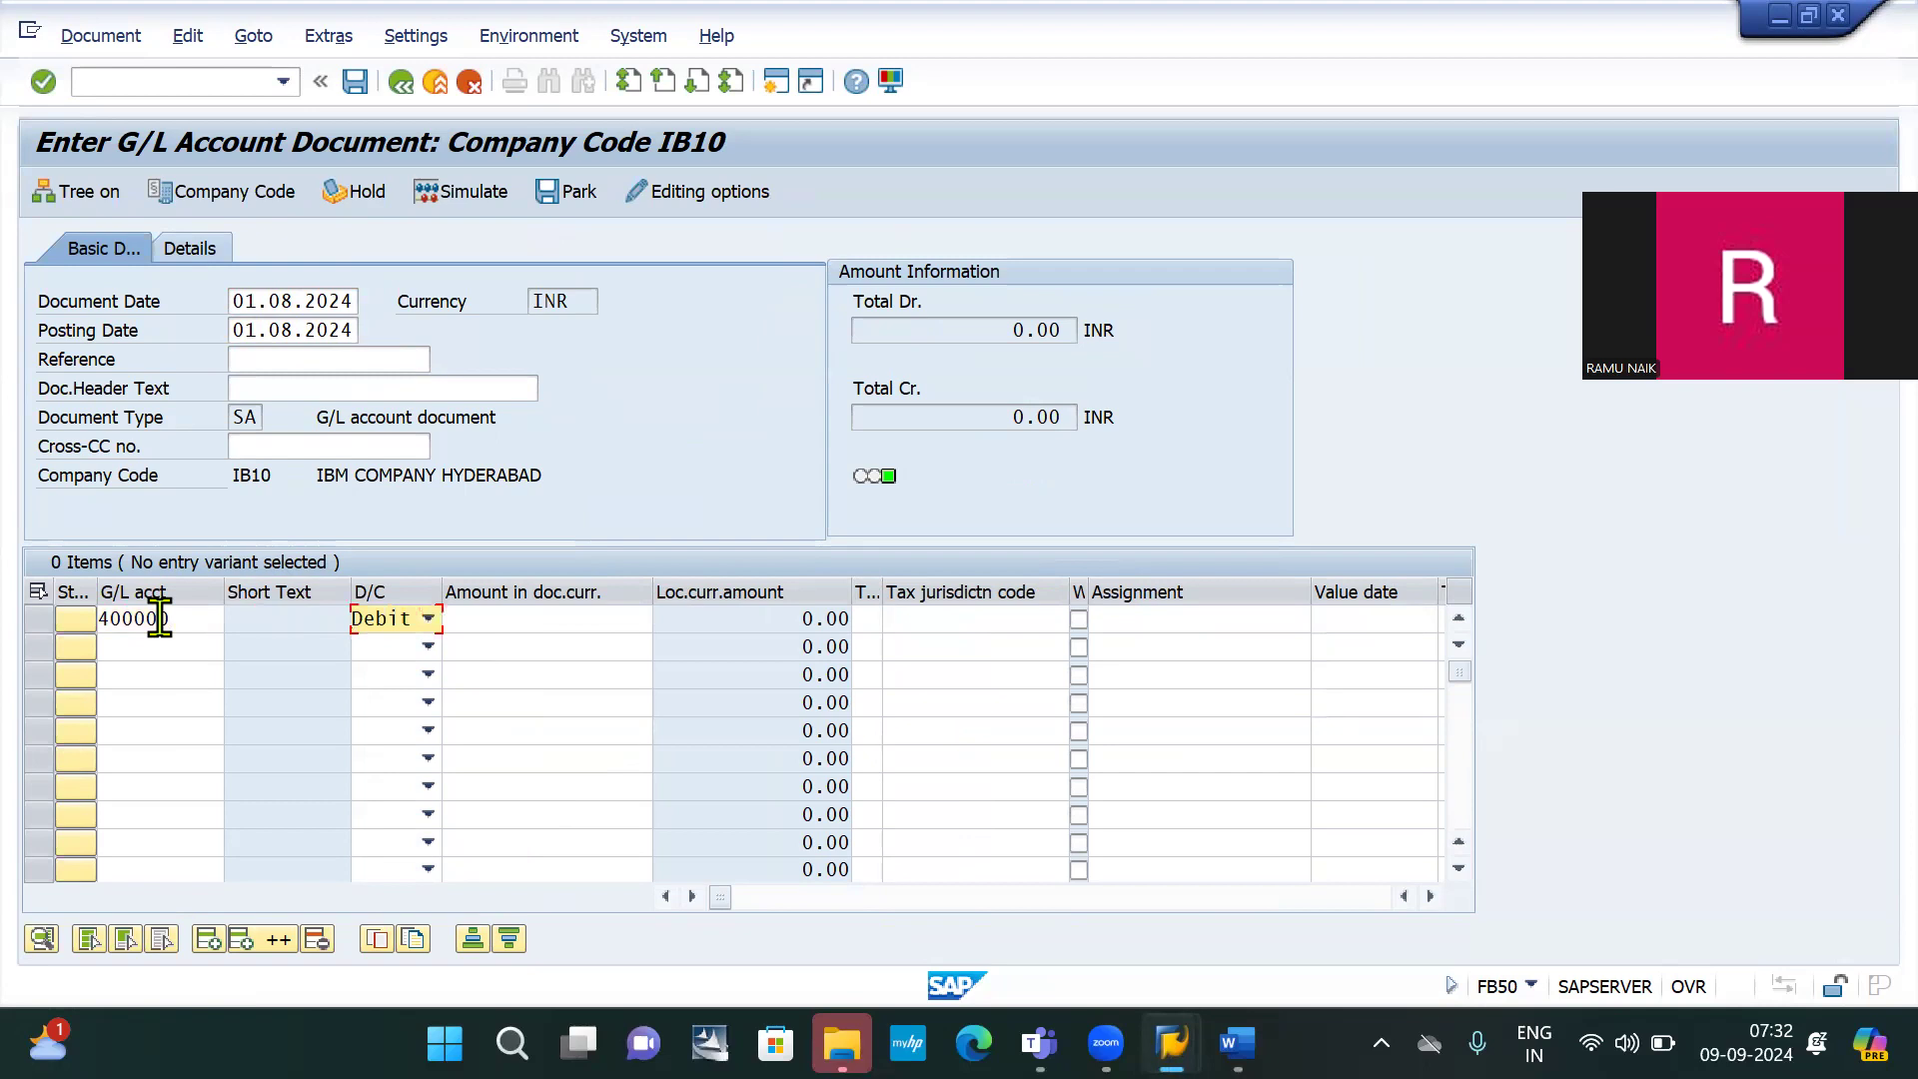
key(Tab)
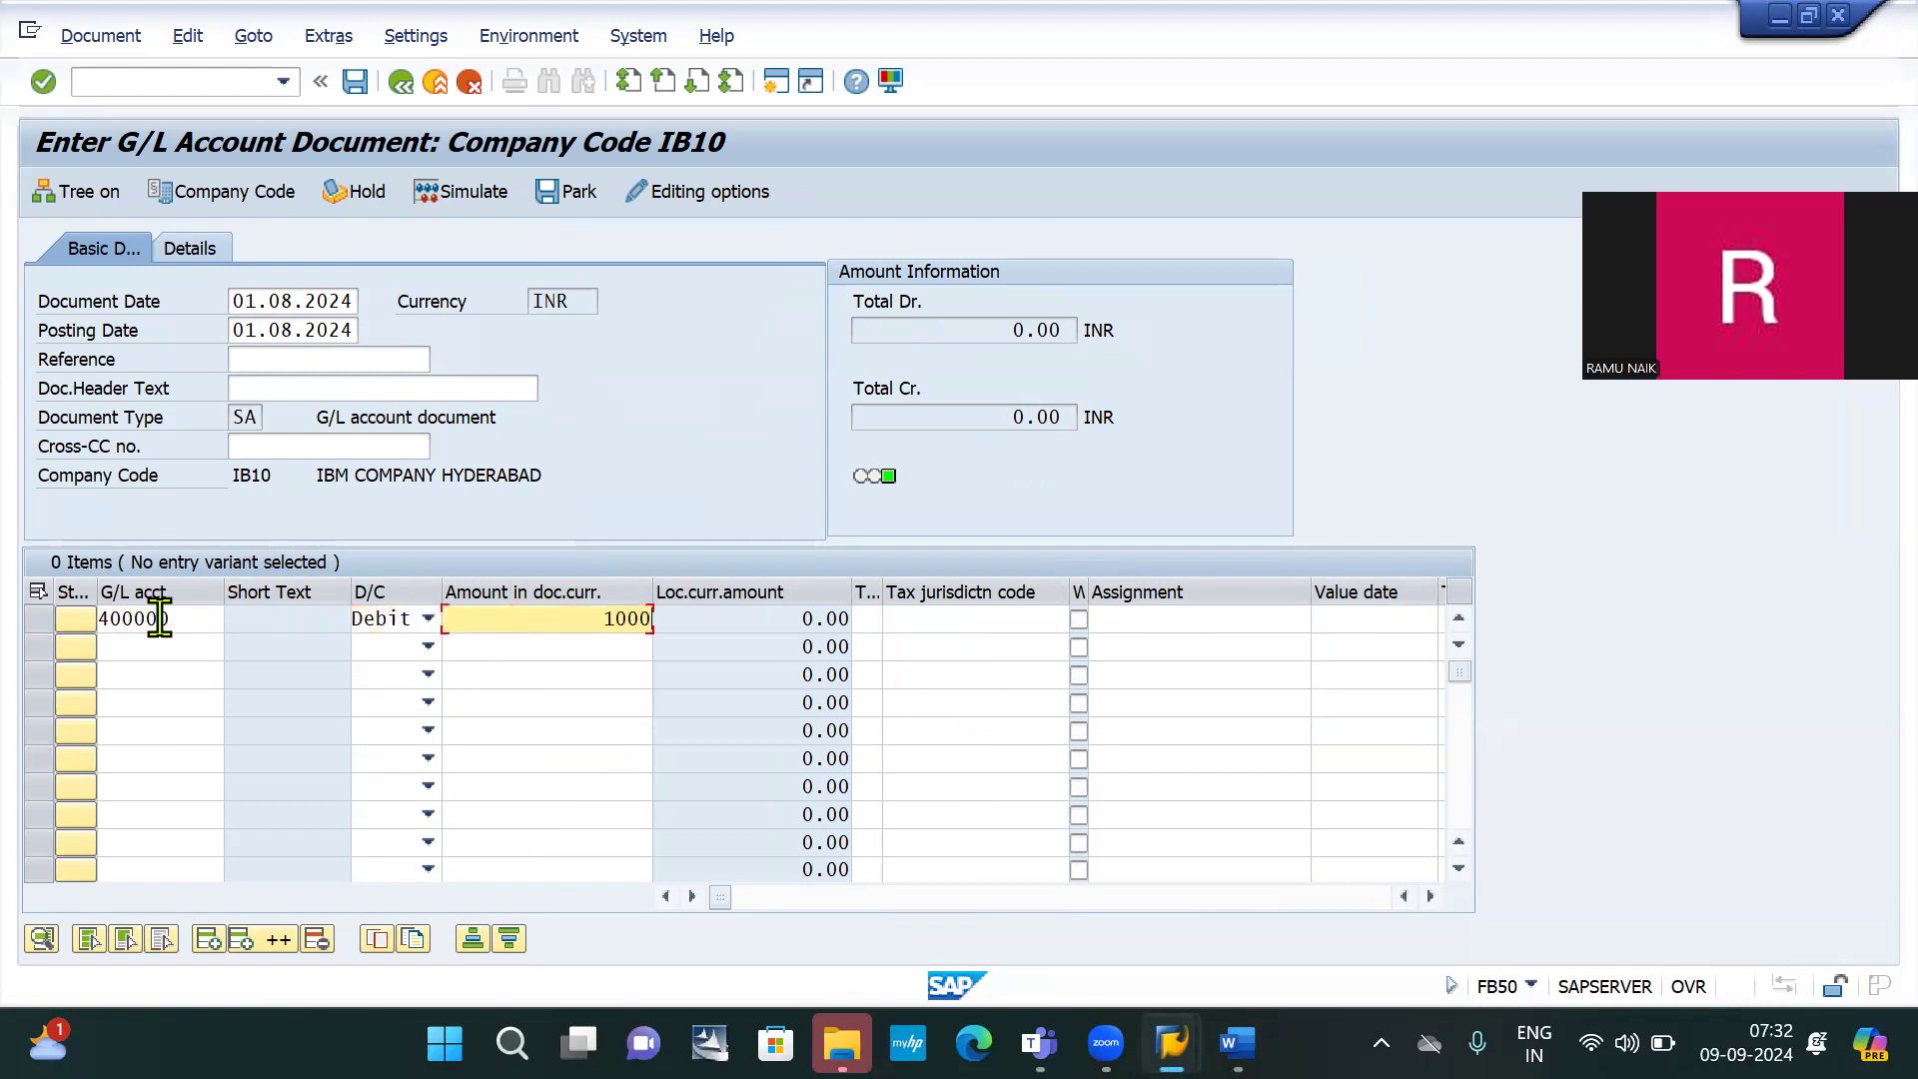
Enter G/L 100001 Rent payable as a 10,000 credit, then accept the period warning
click(152, 647)
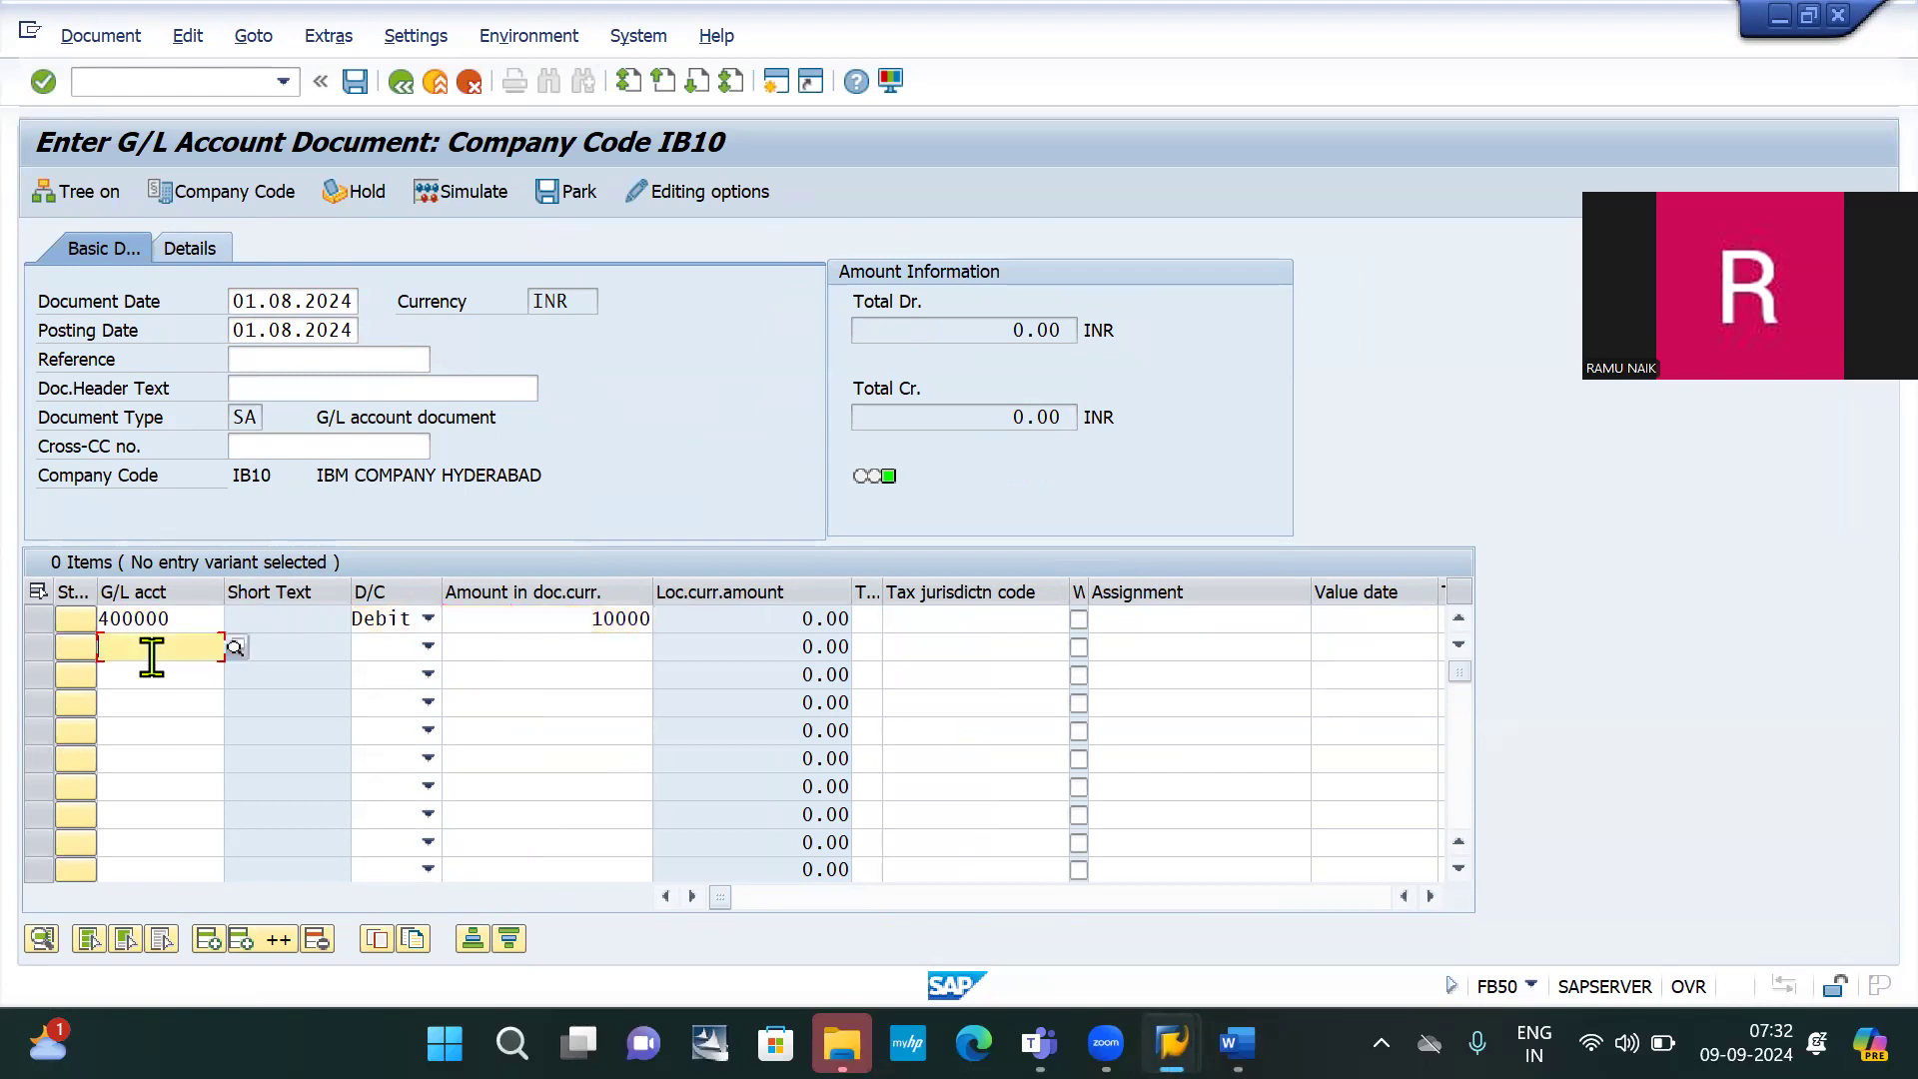
text(10)
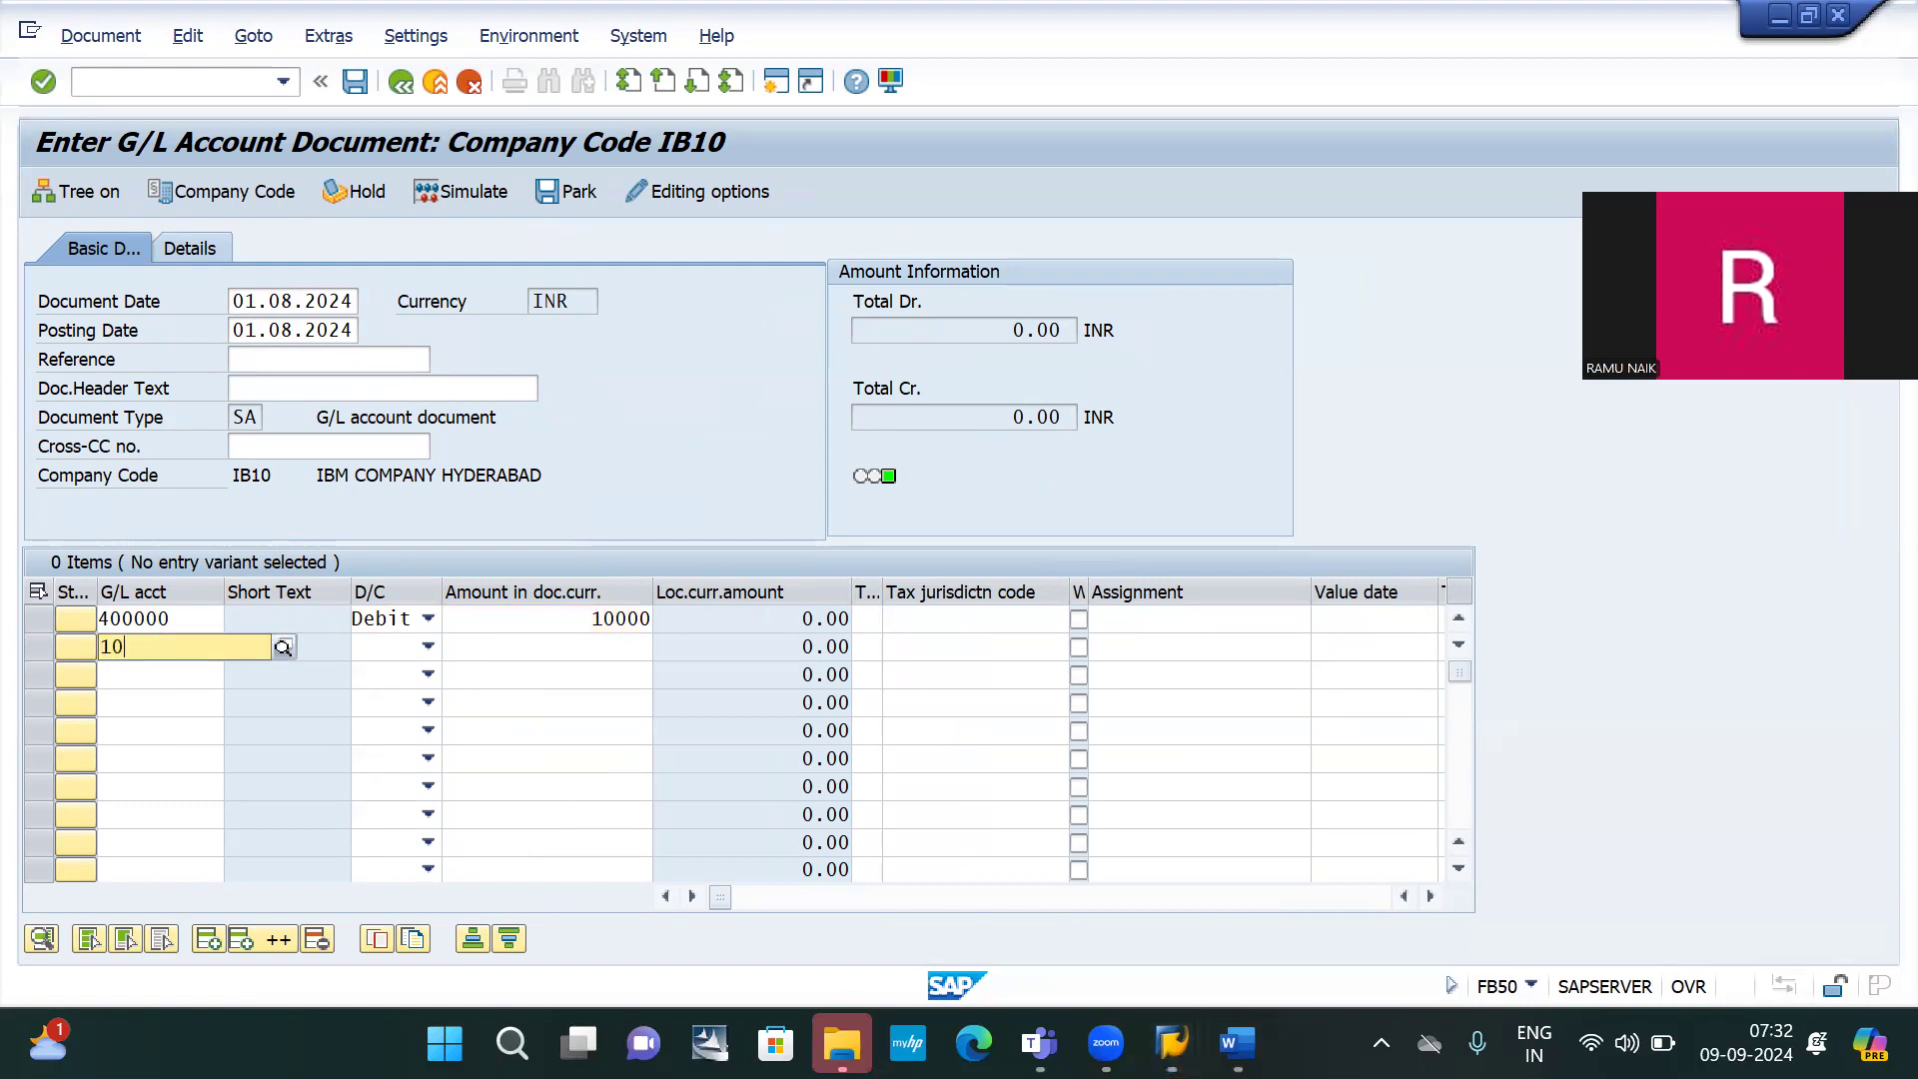
text(0001)
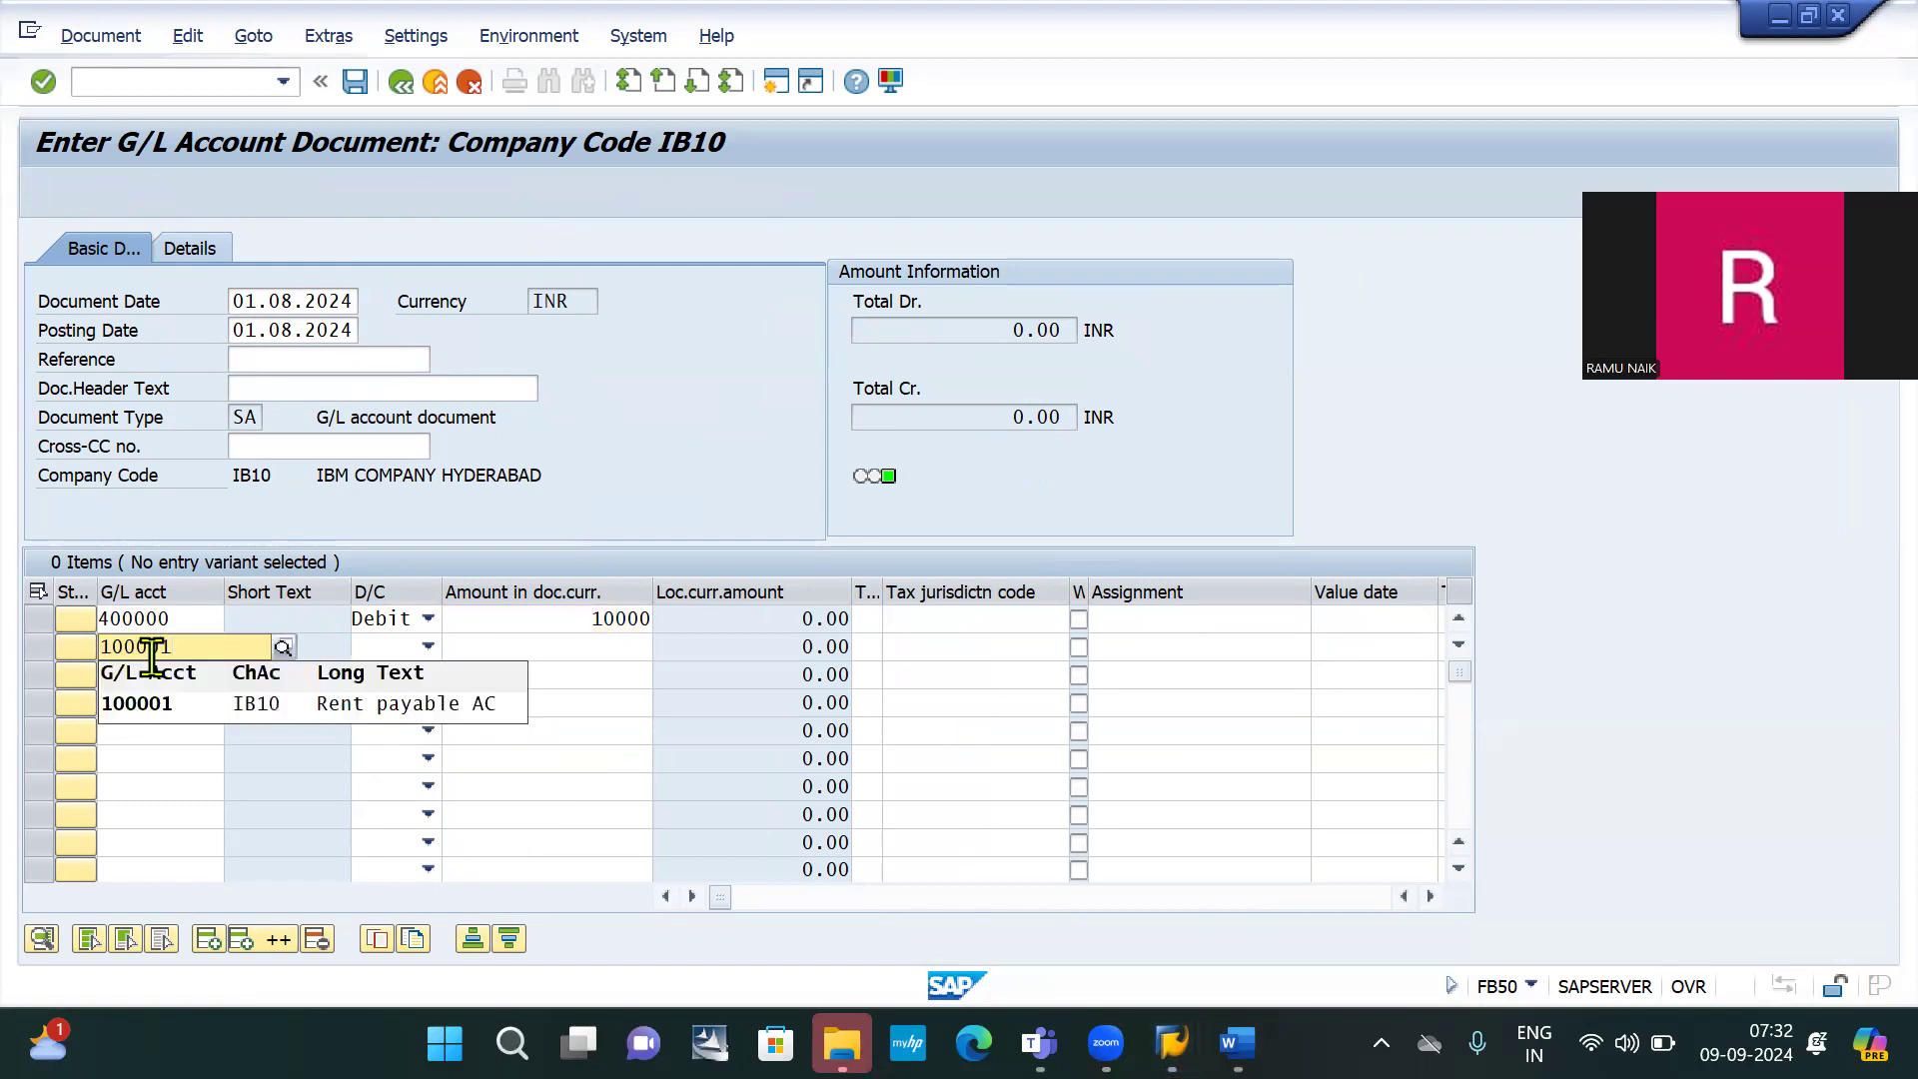
key(Tab)
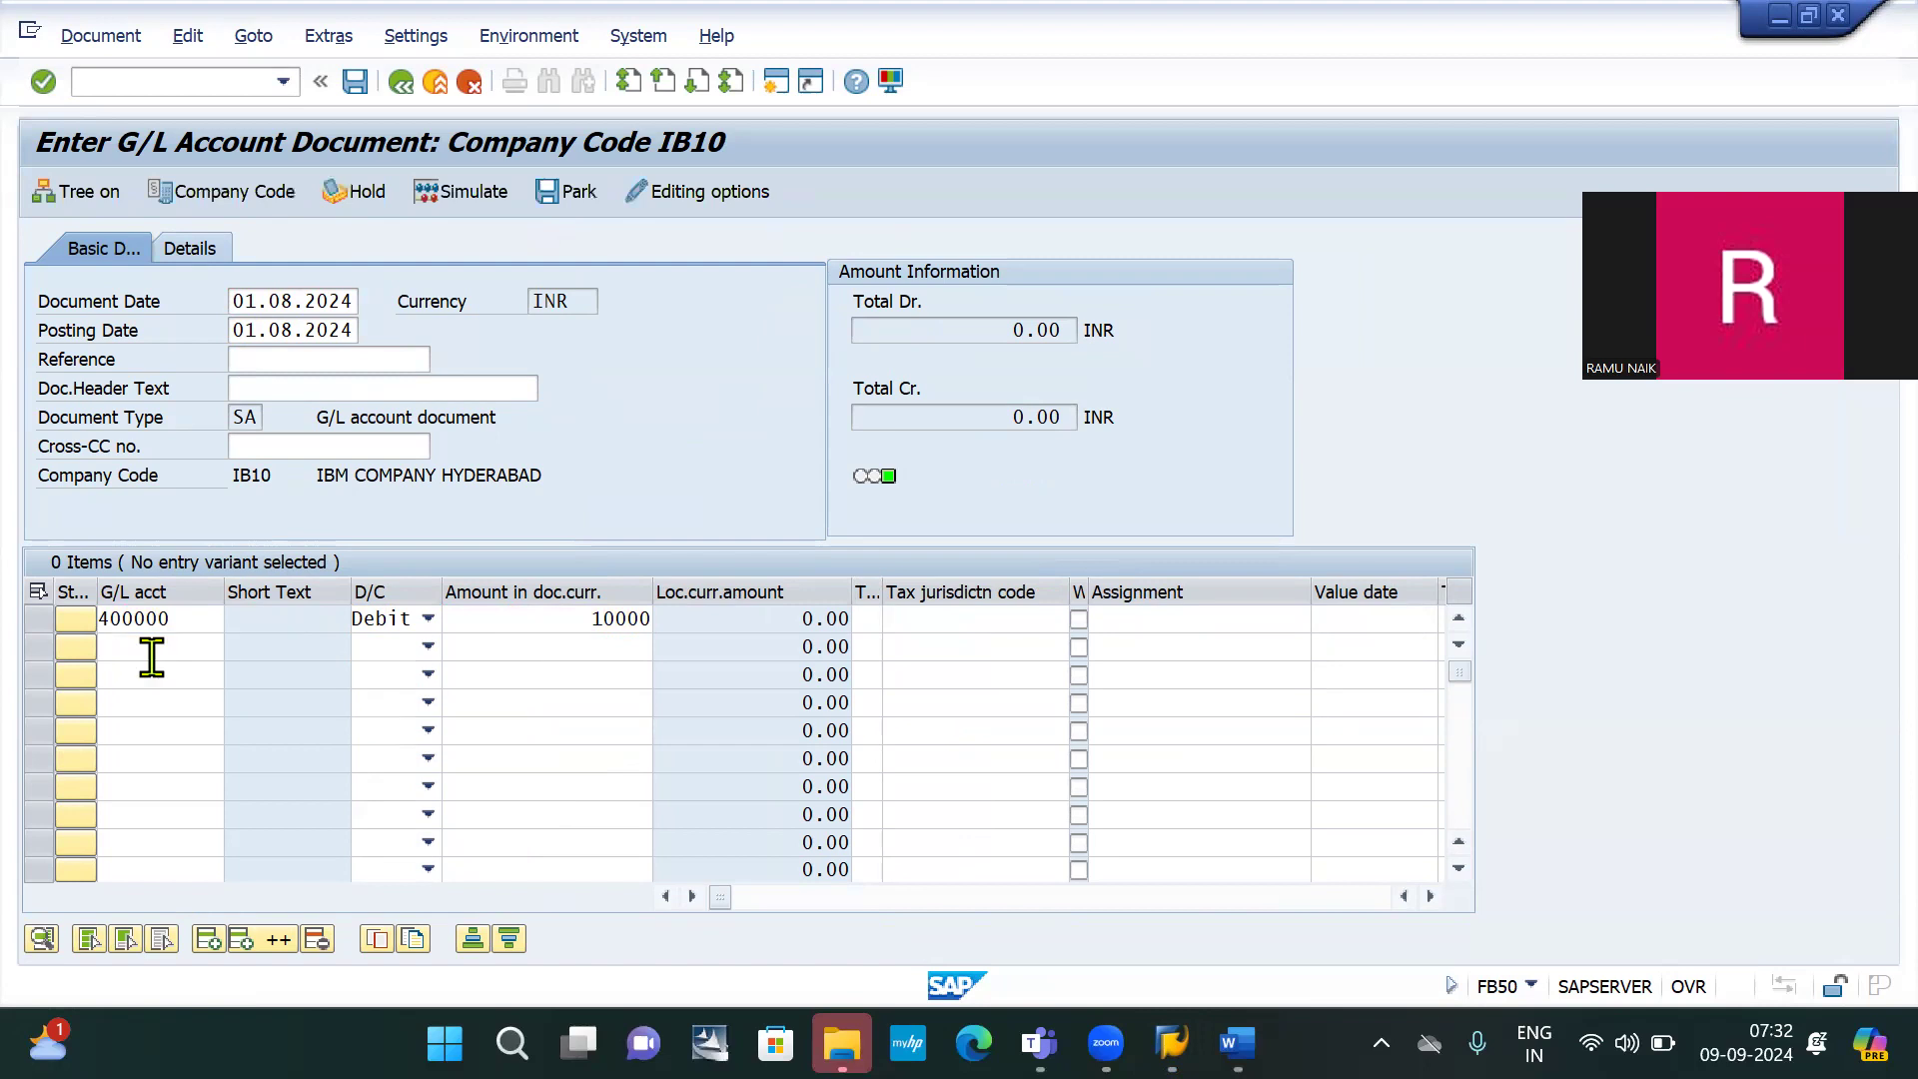
key(Tab)
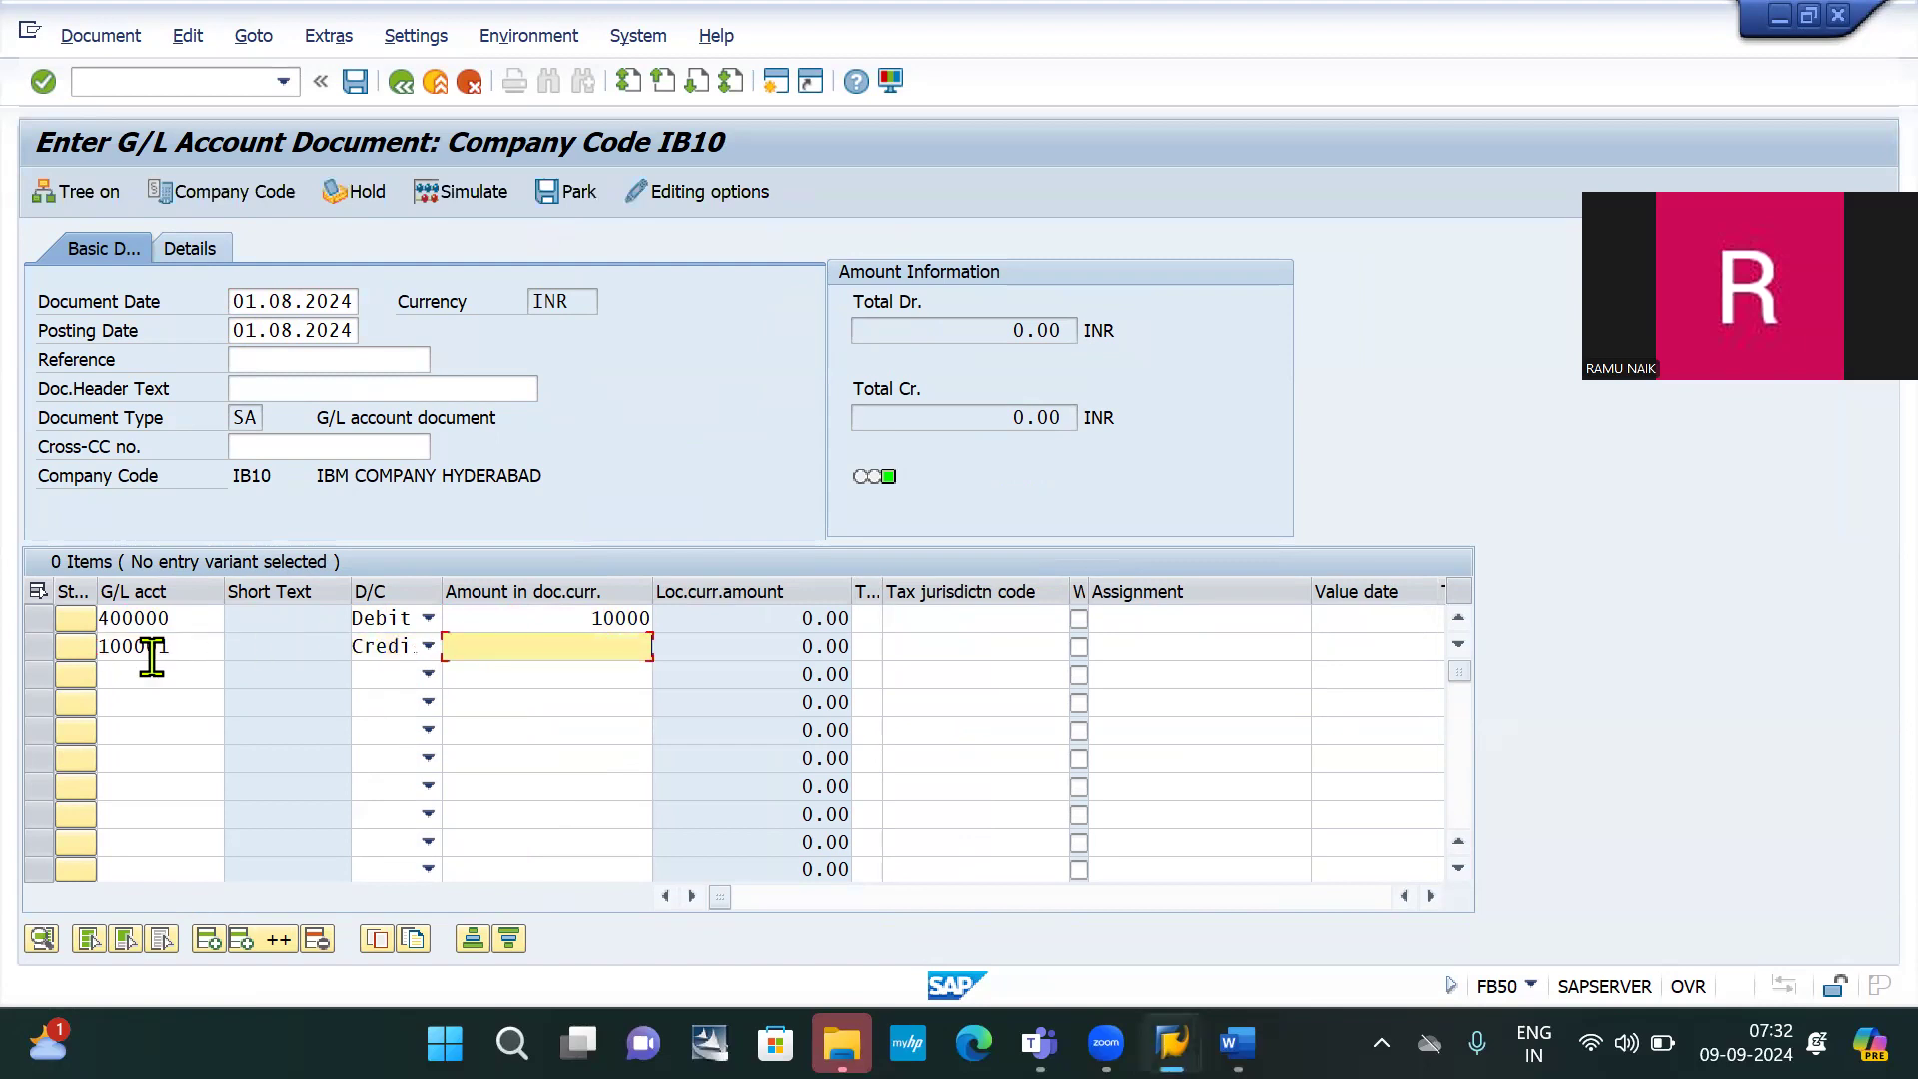
key(Return)
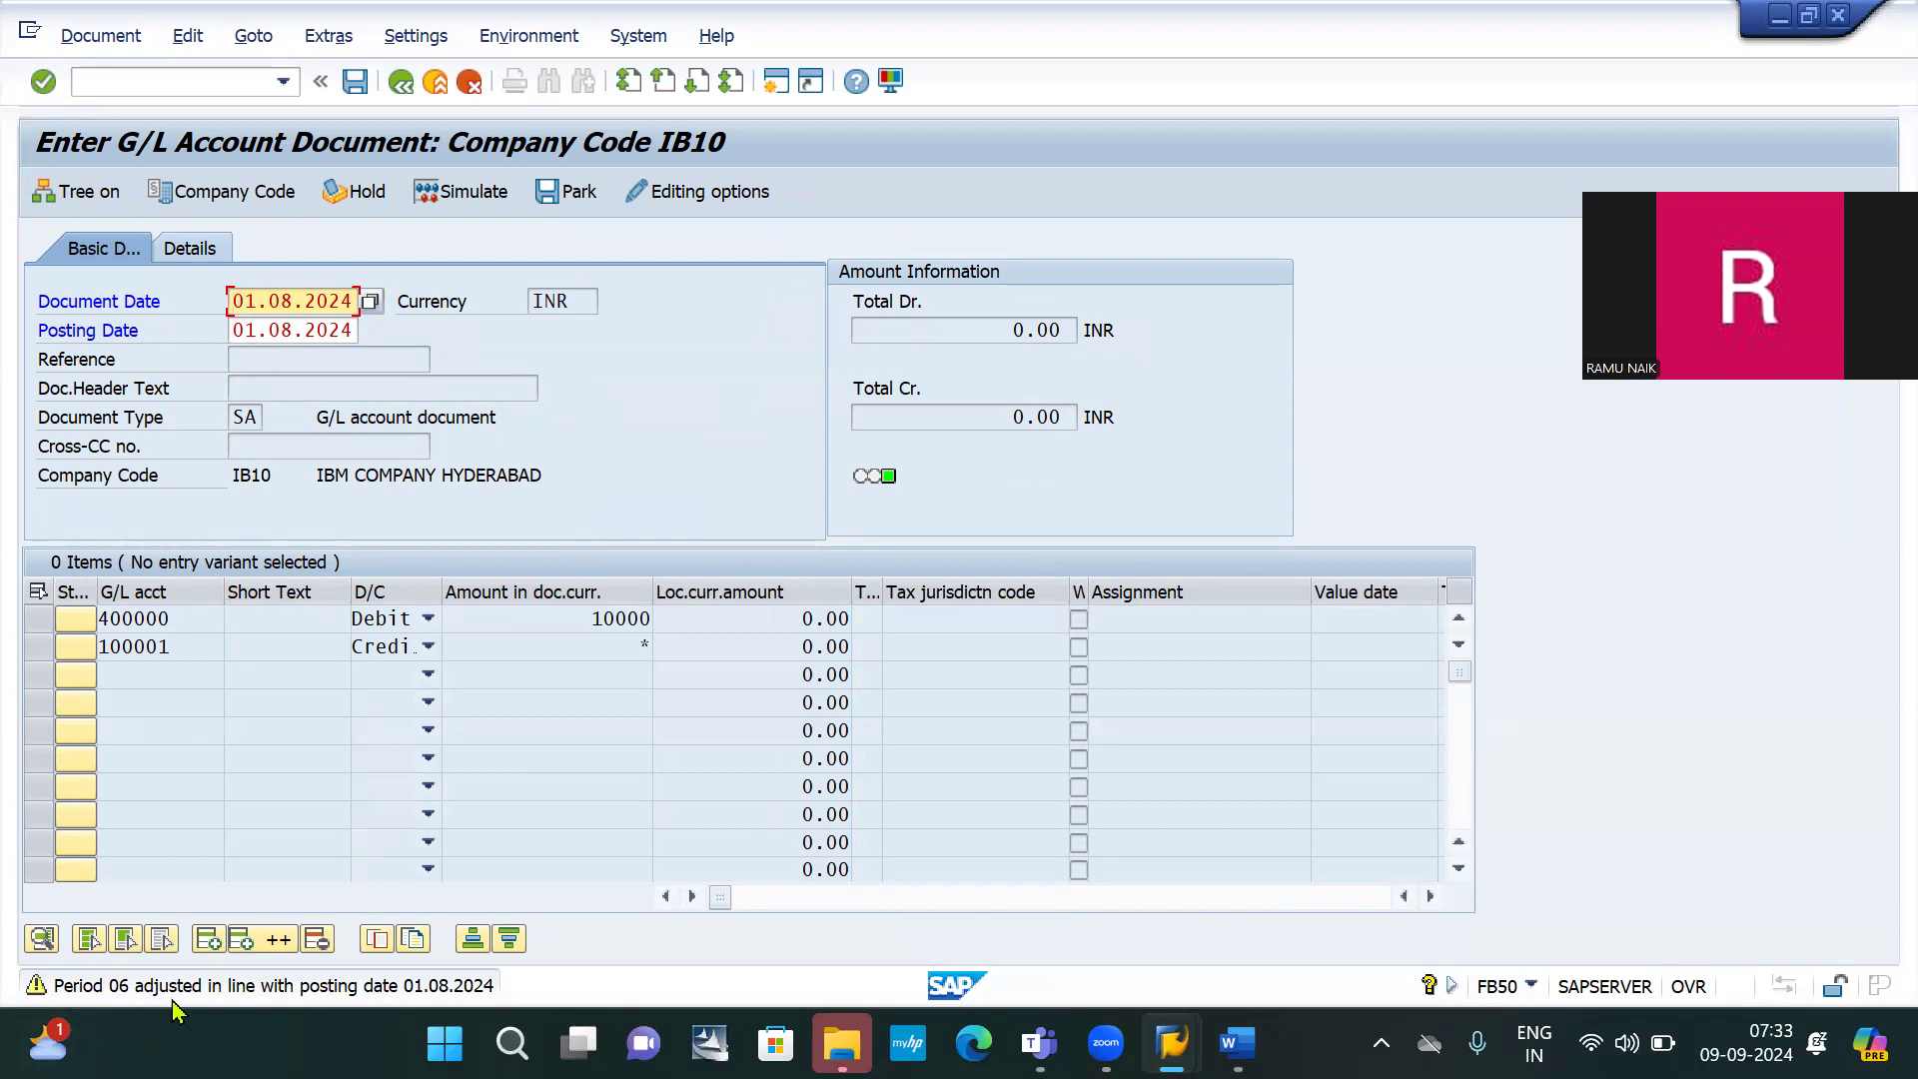
key(Return)
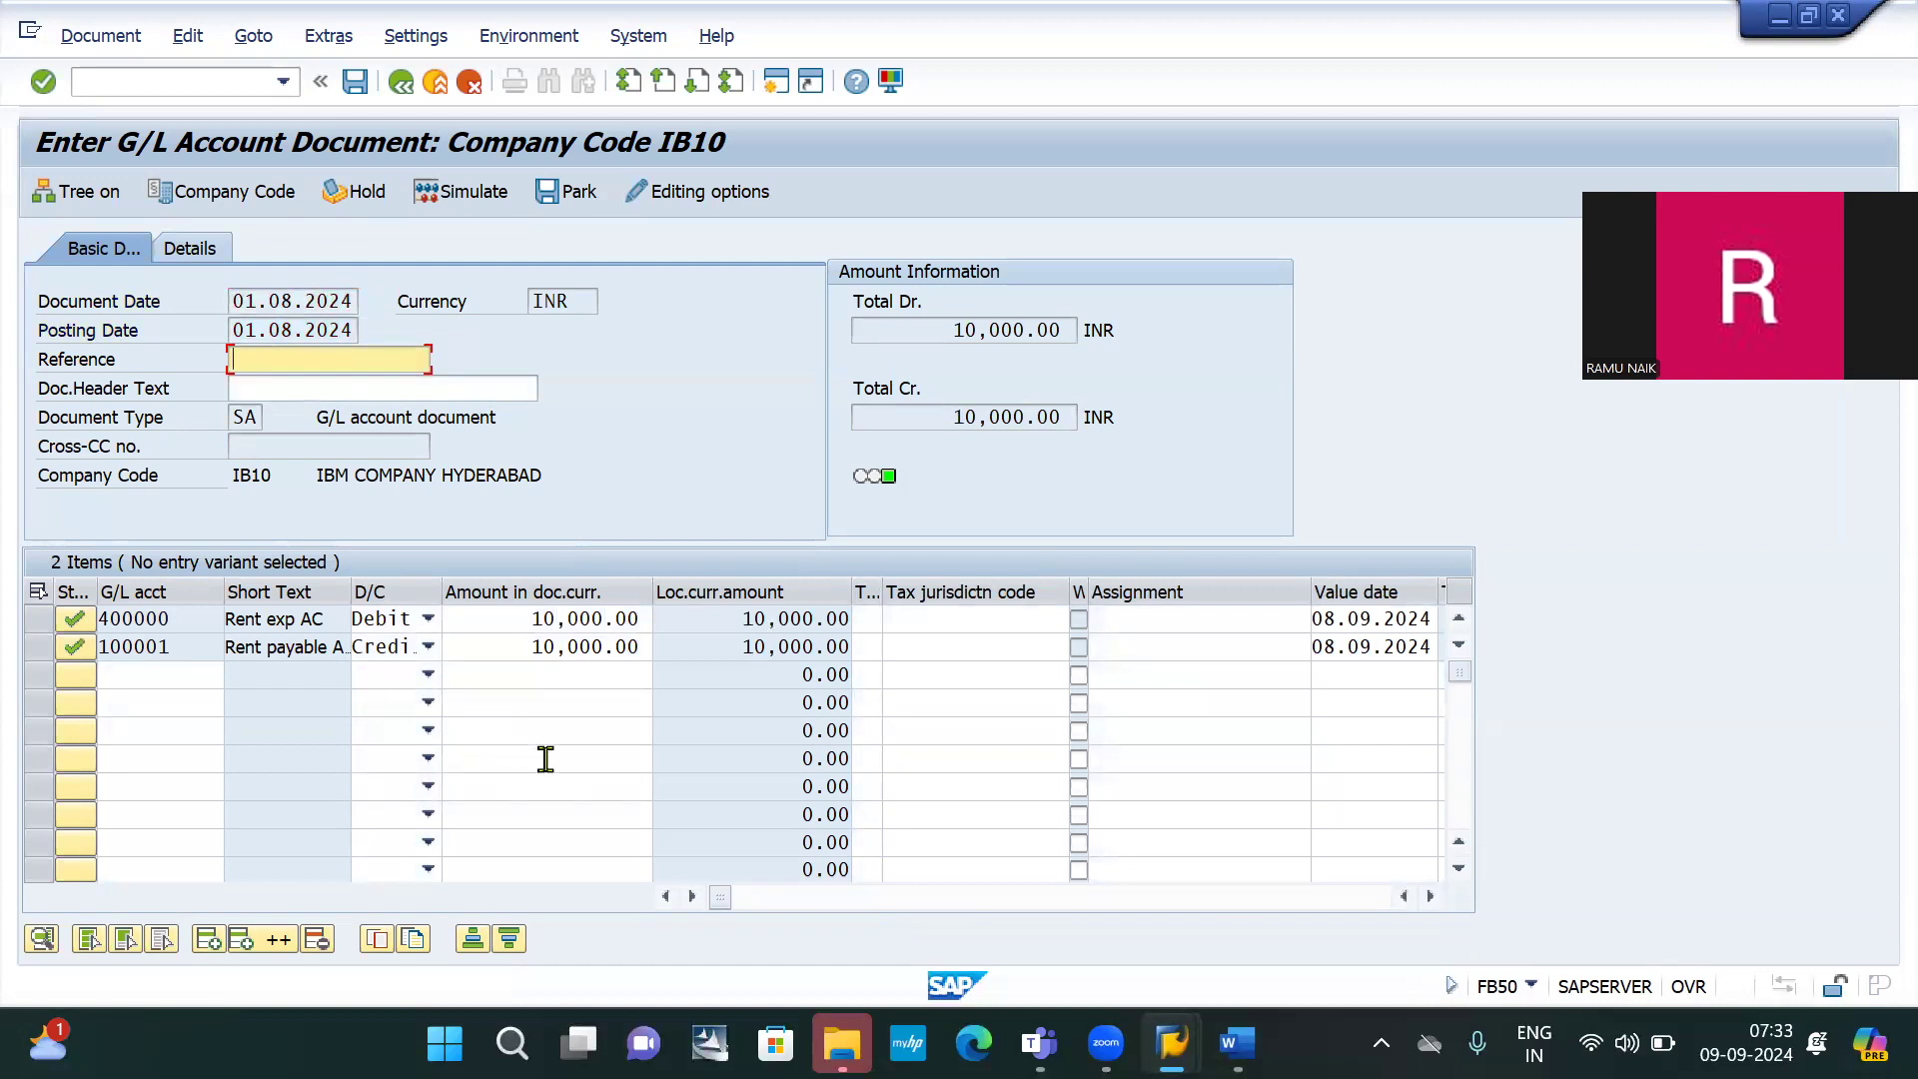
click(354, 82)
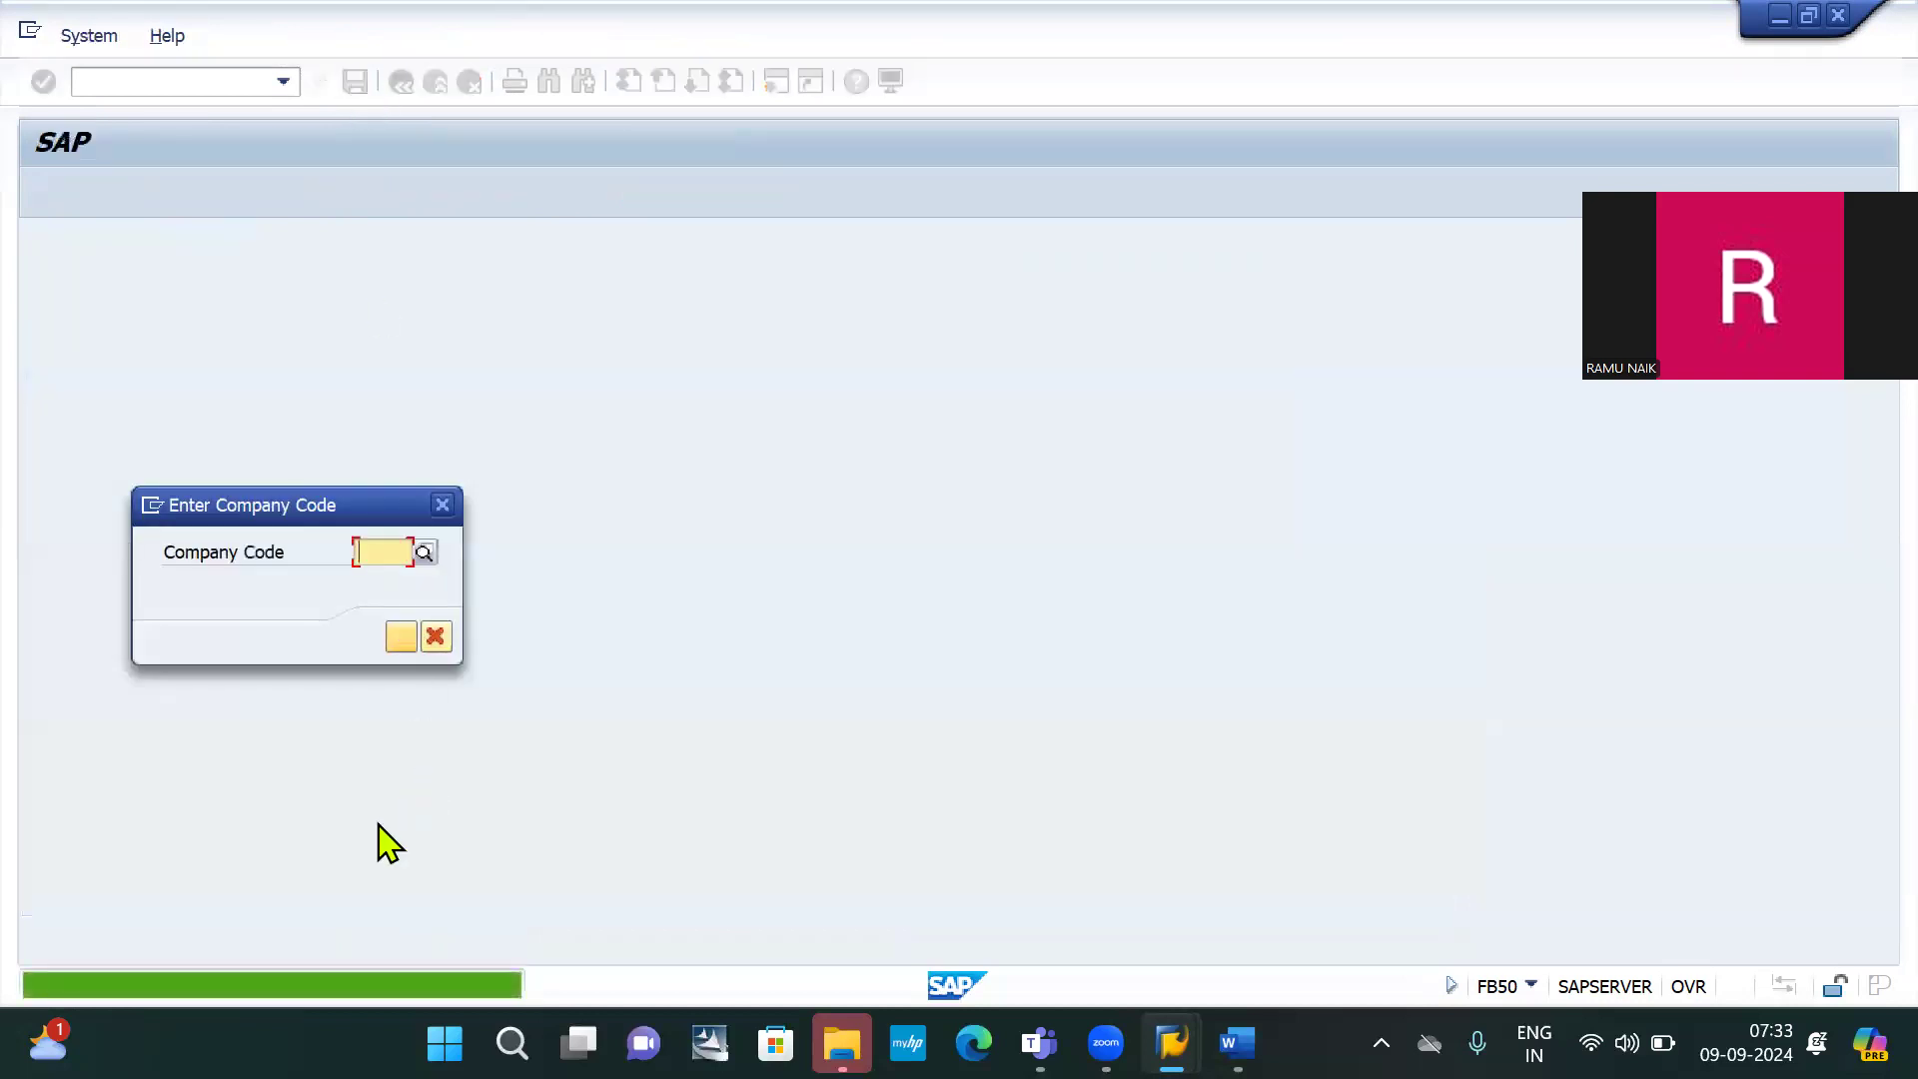
click(441, 504)
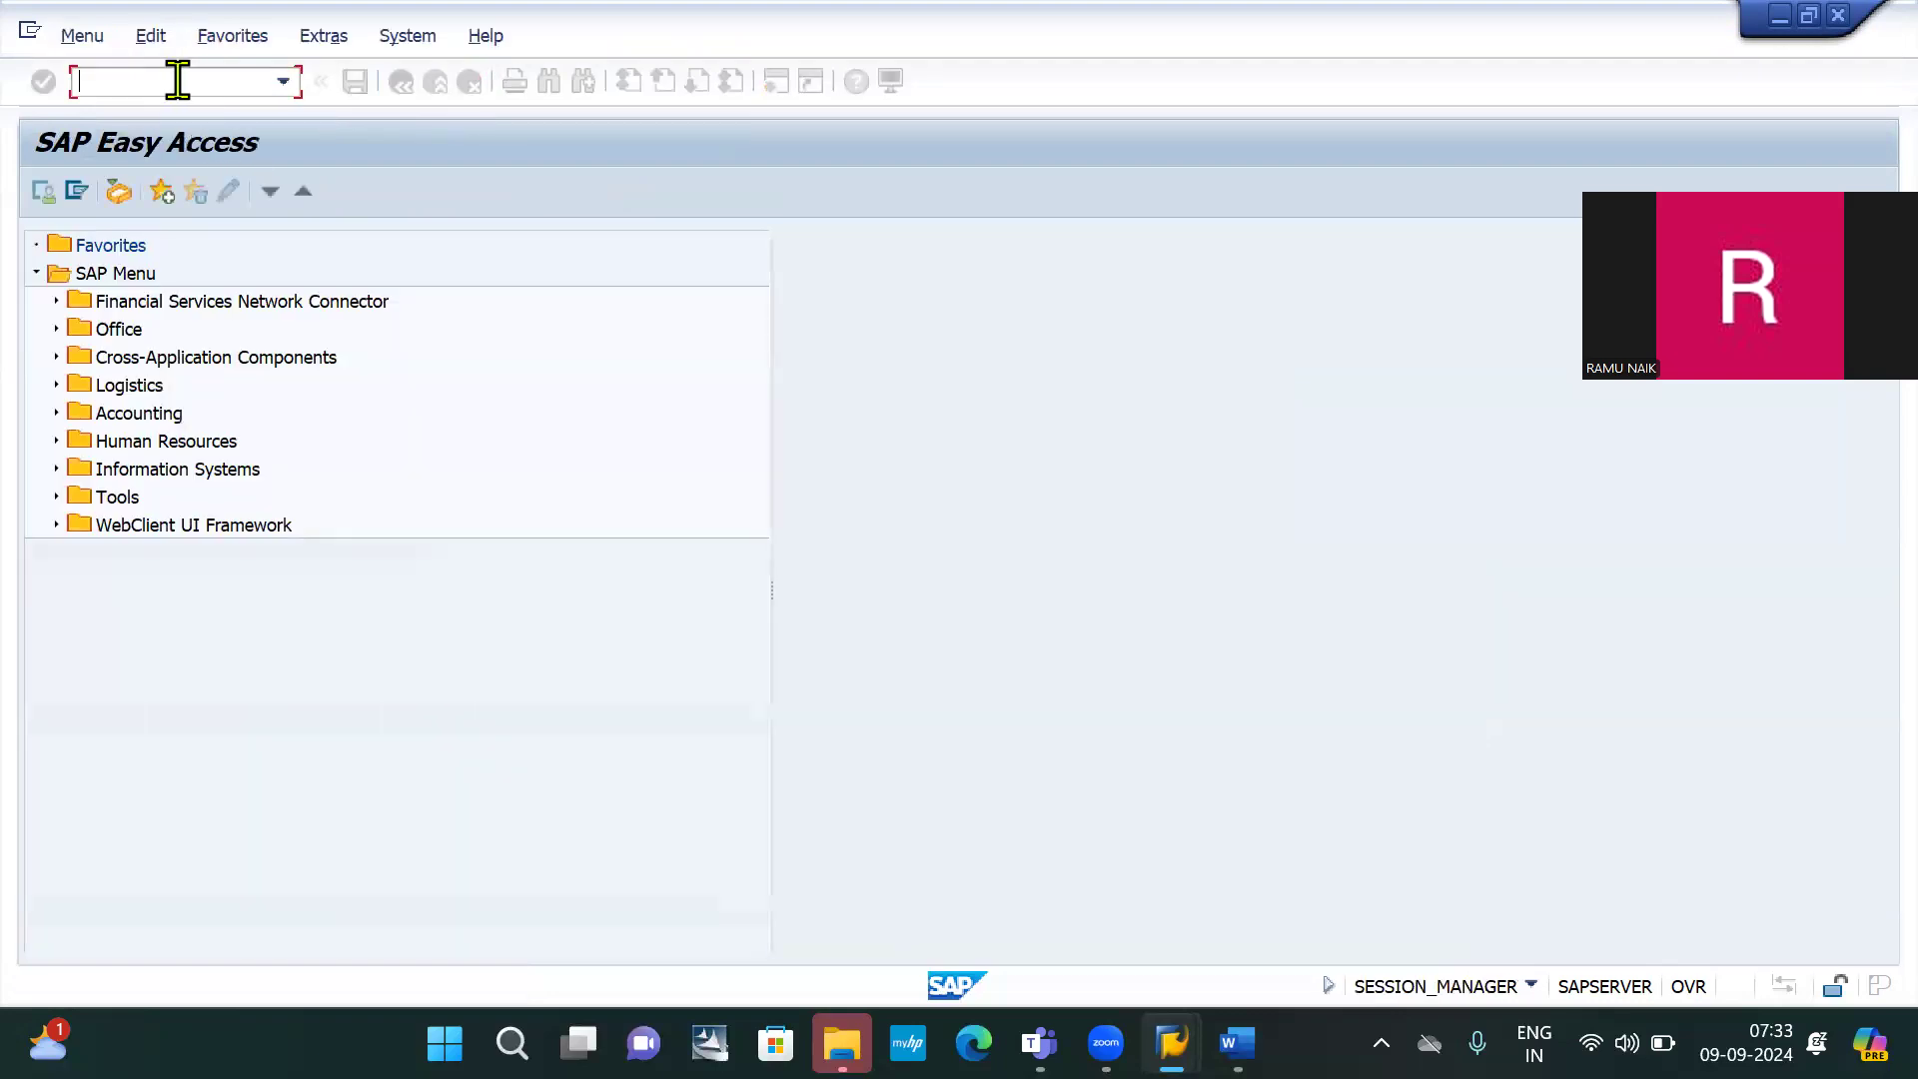
text(/nfb03)
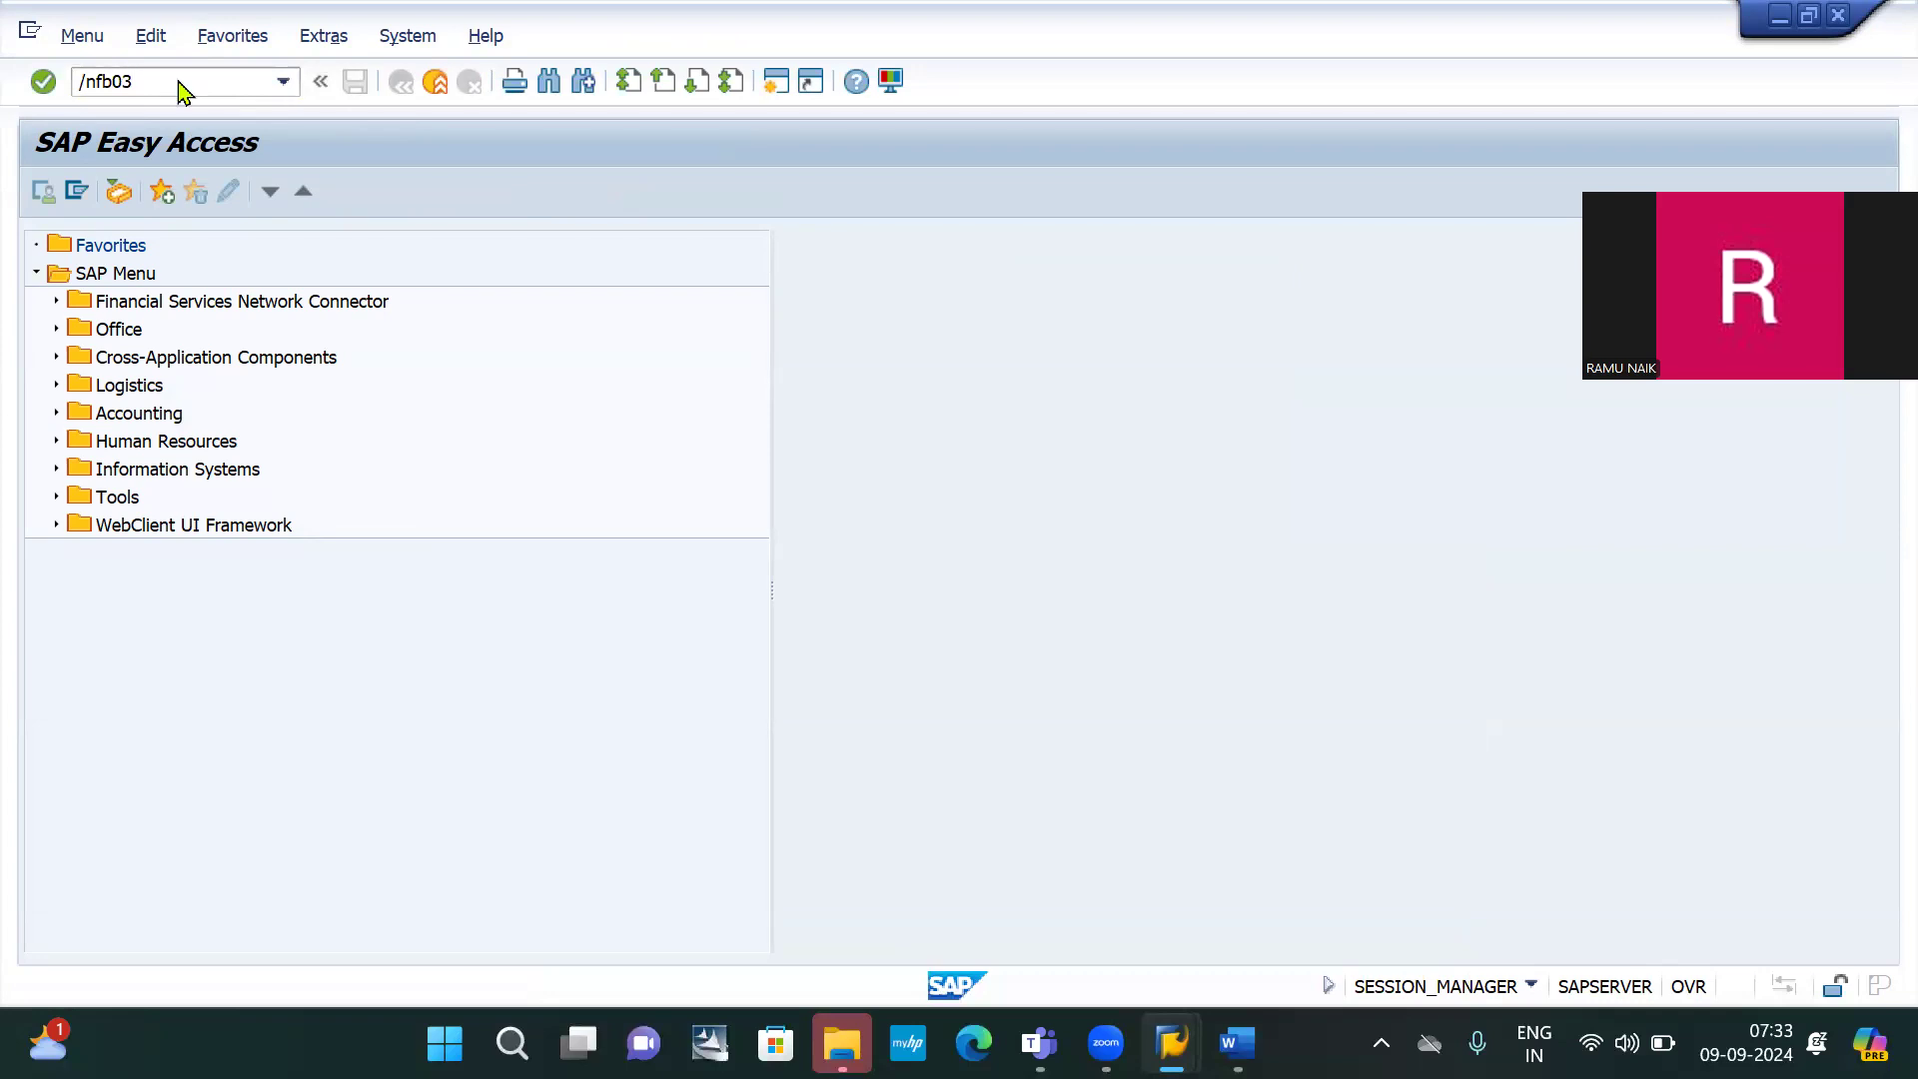
key(Return)
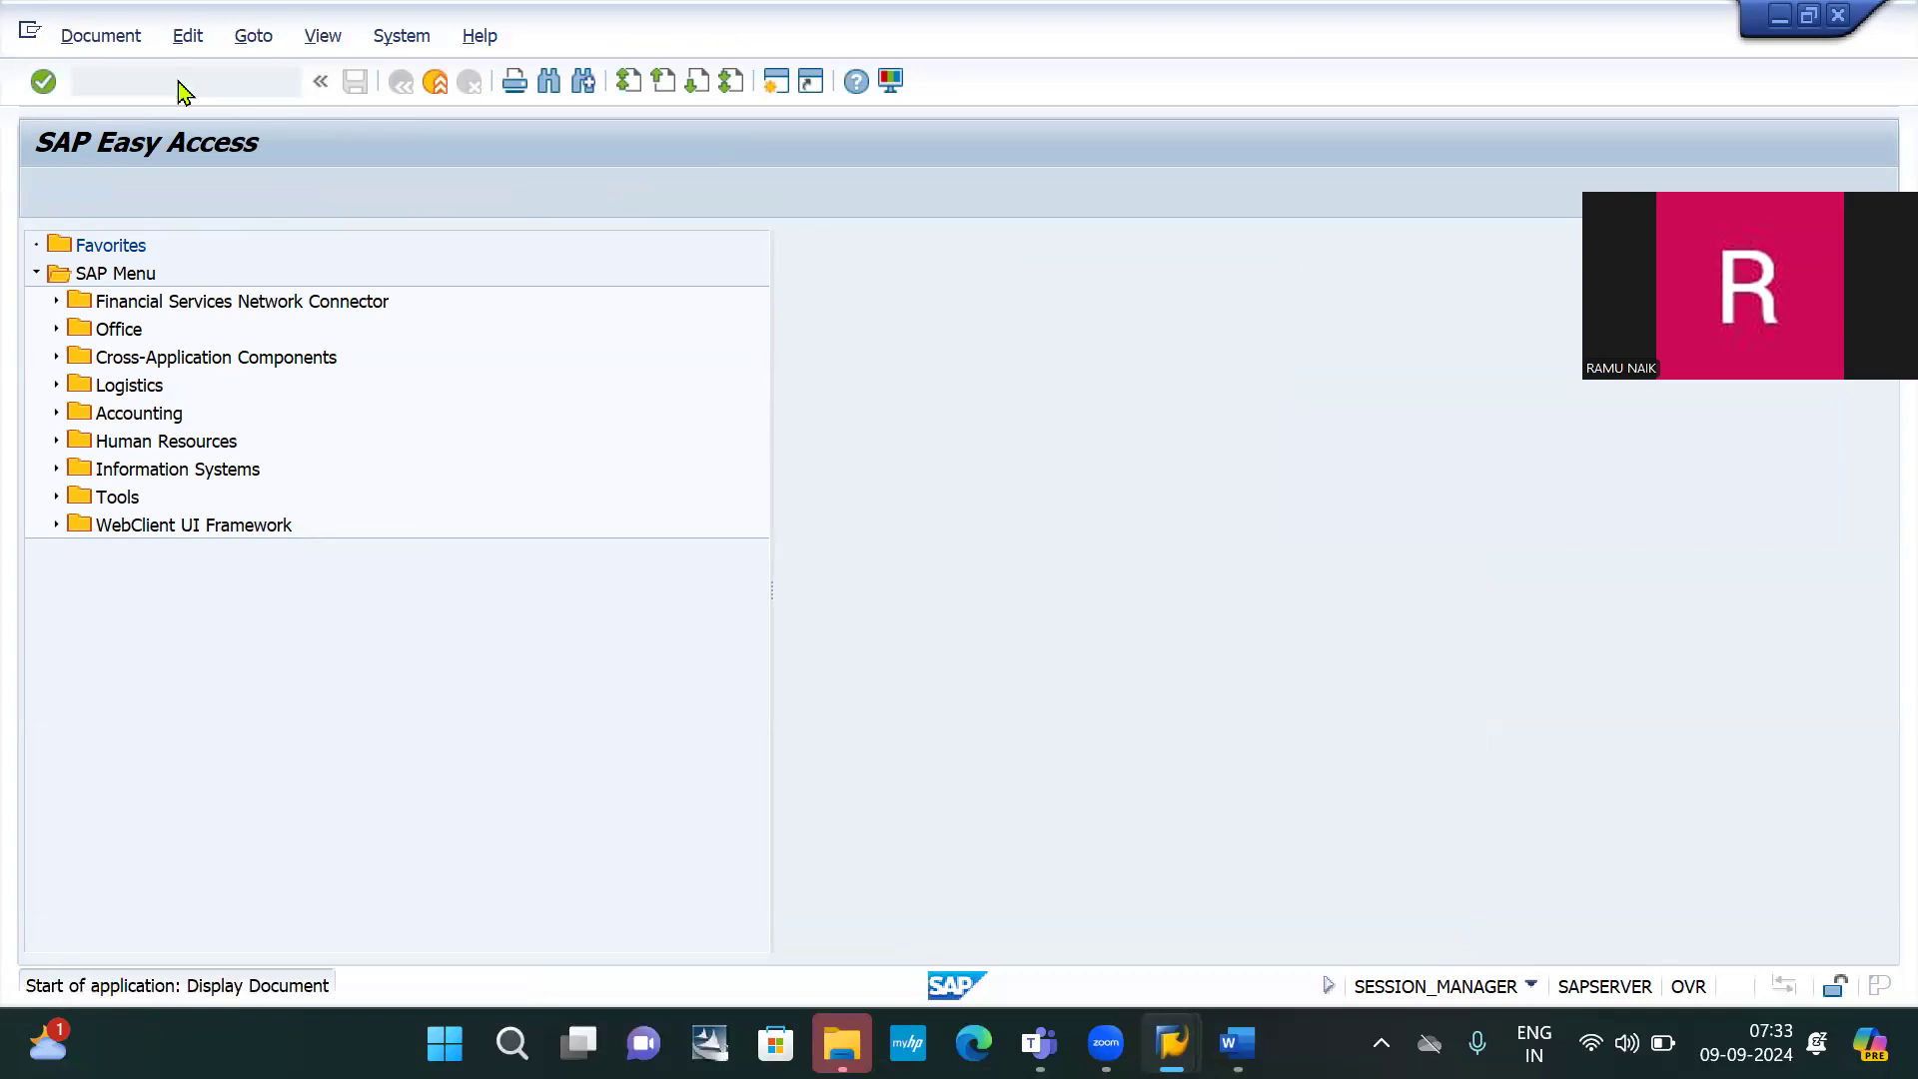
key(Return)
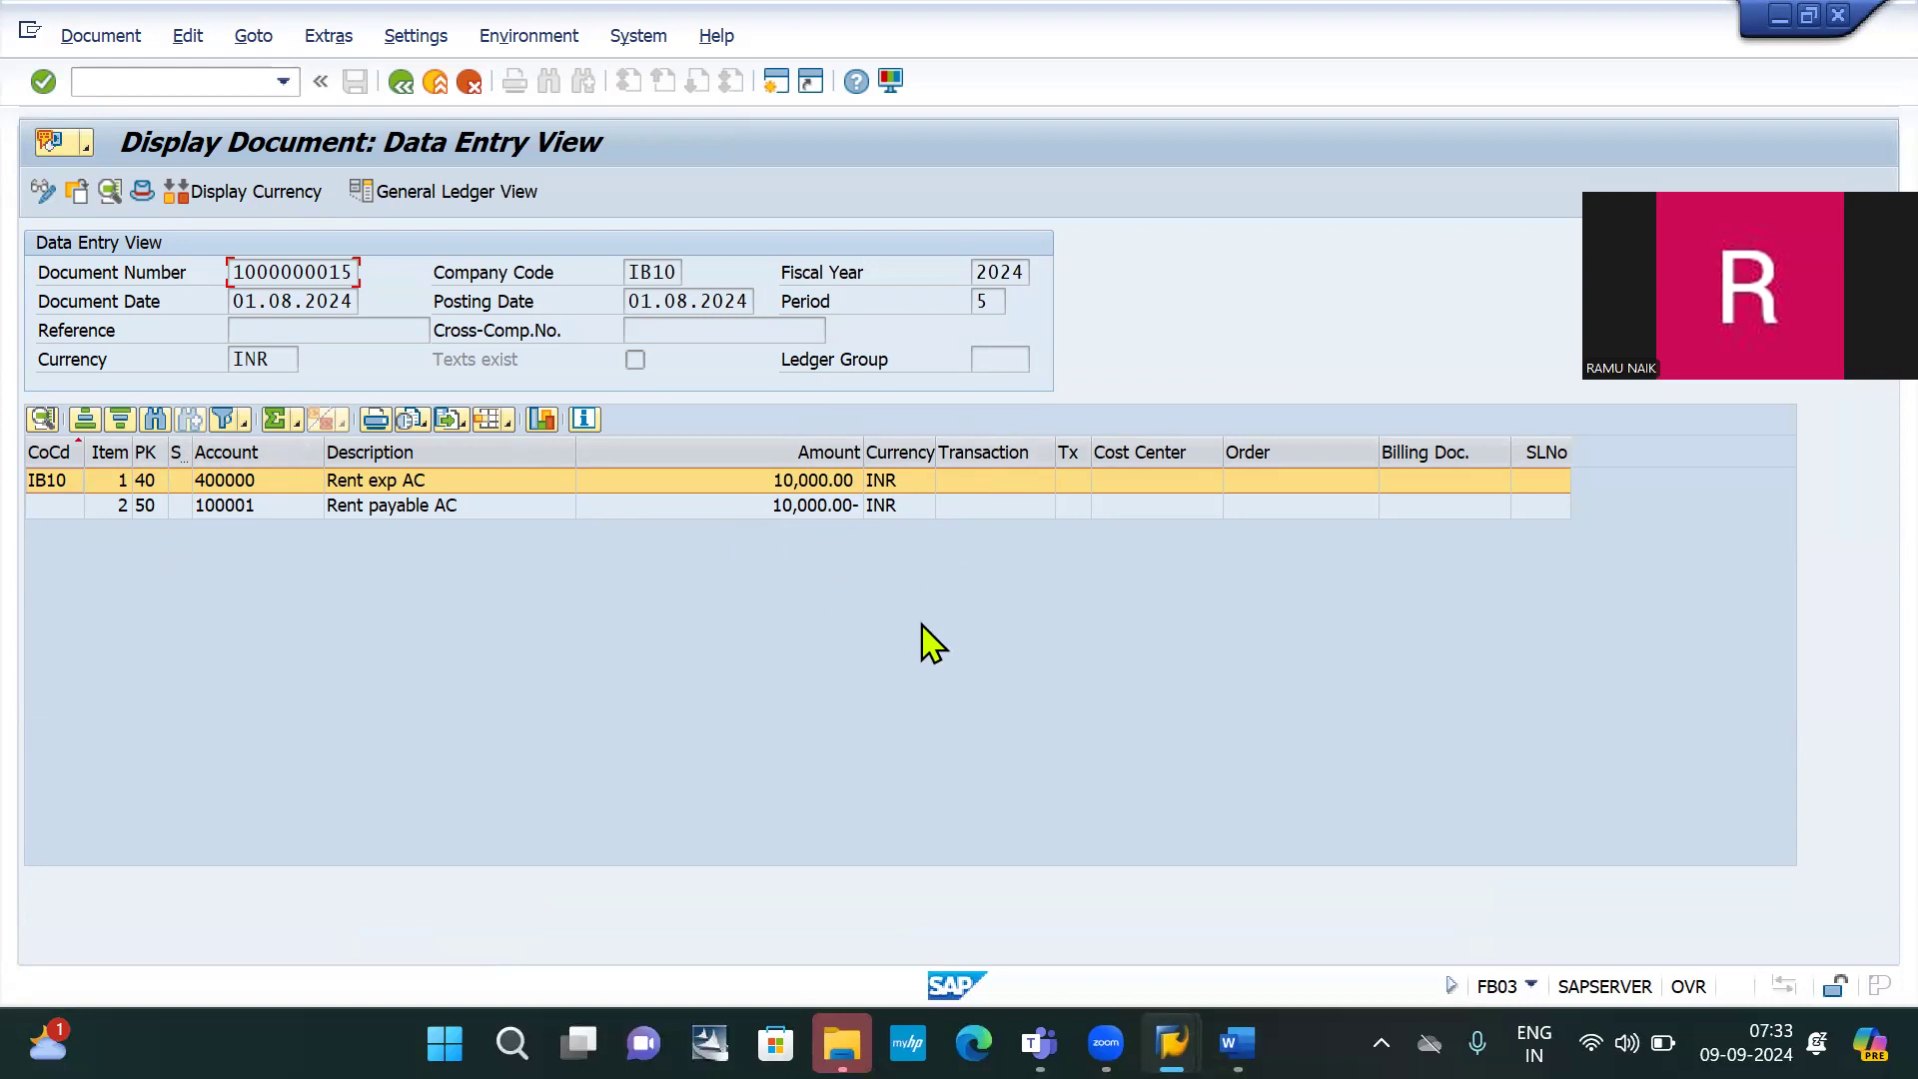
key(alt+Tab)
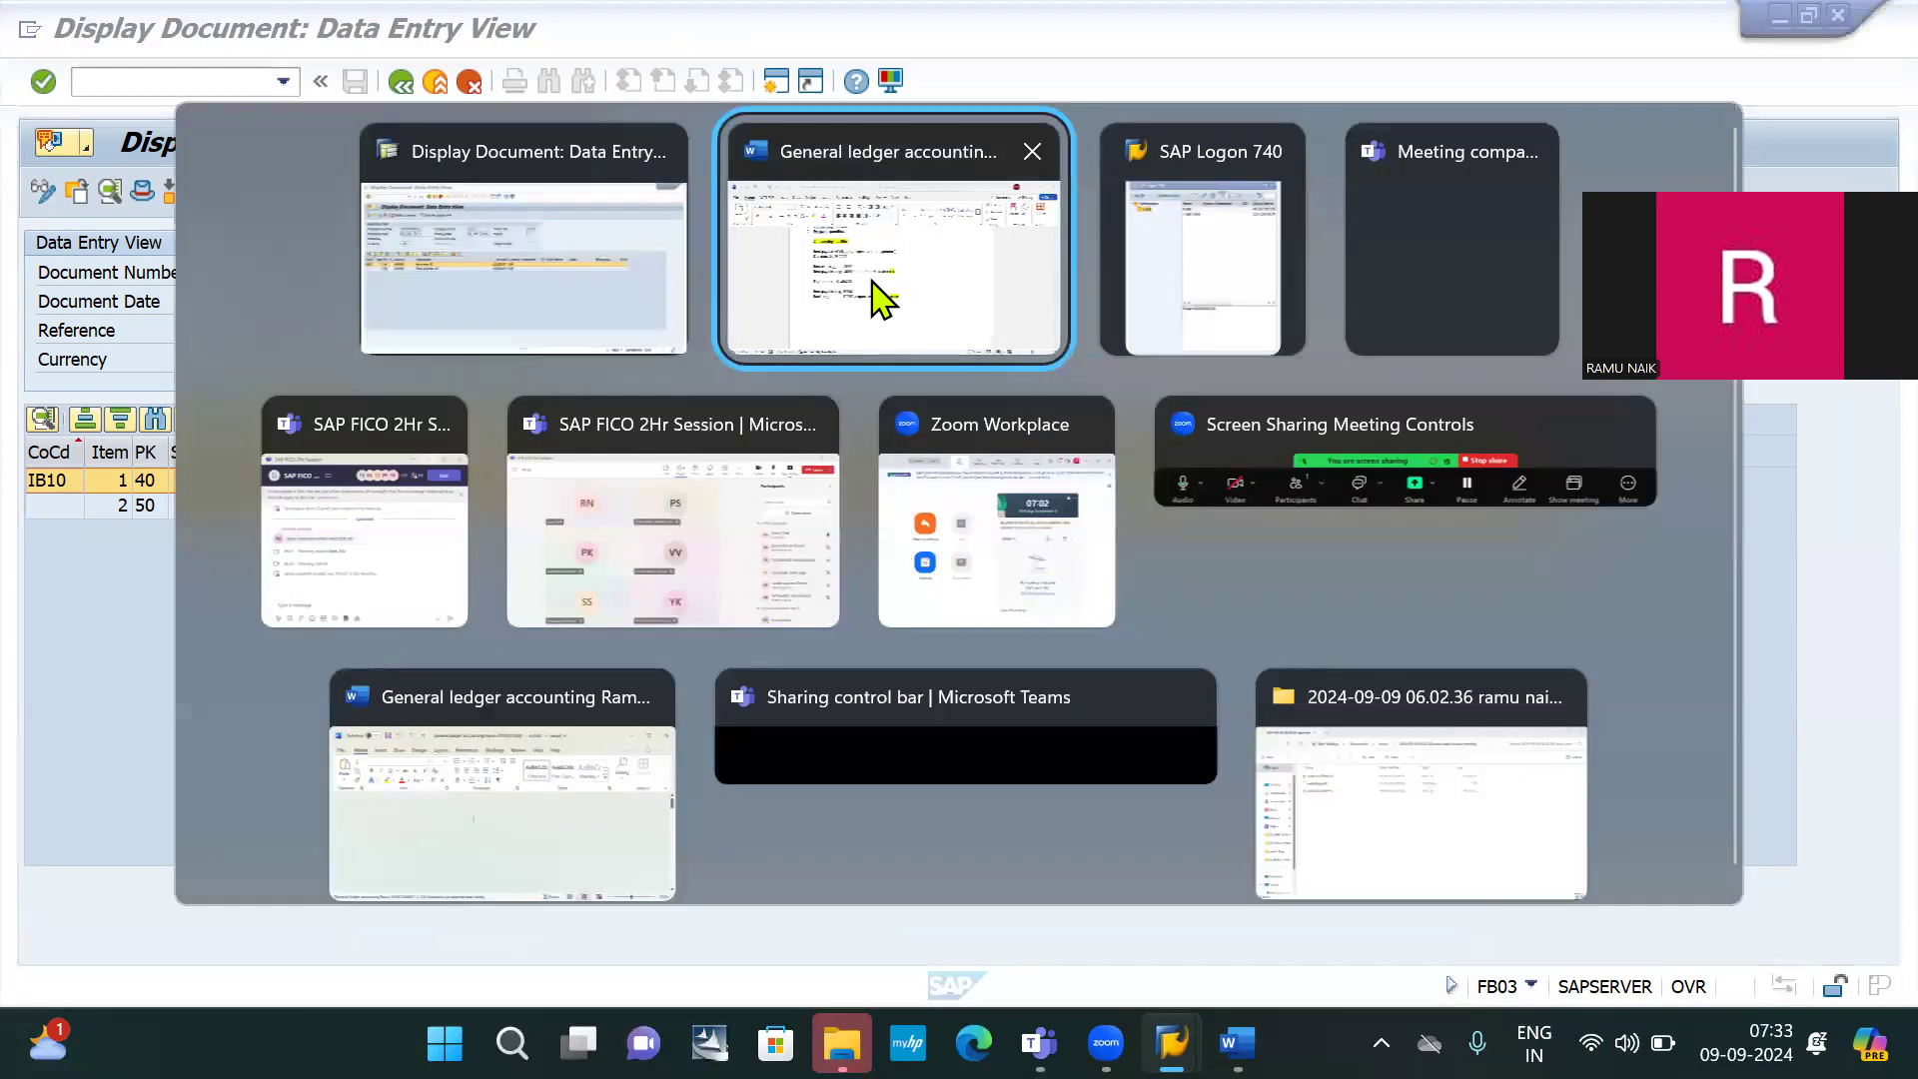
click(882, 298)
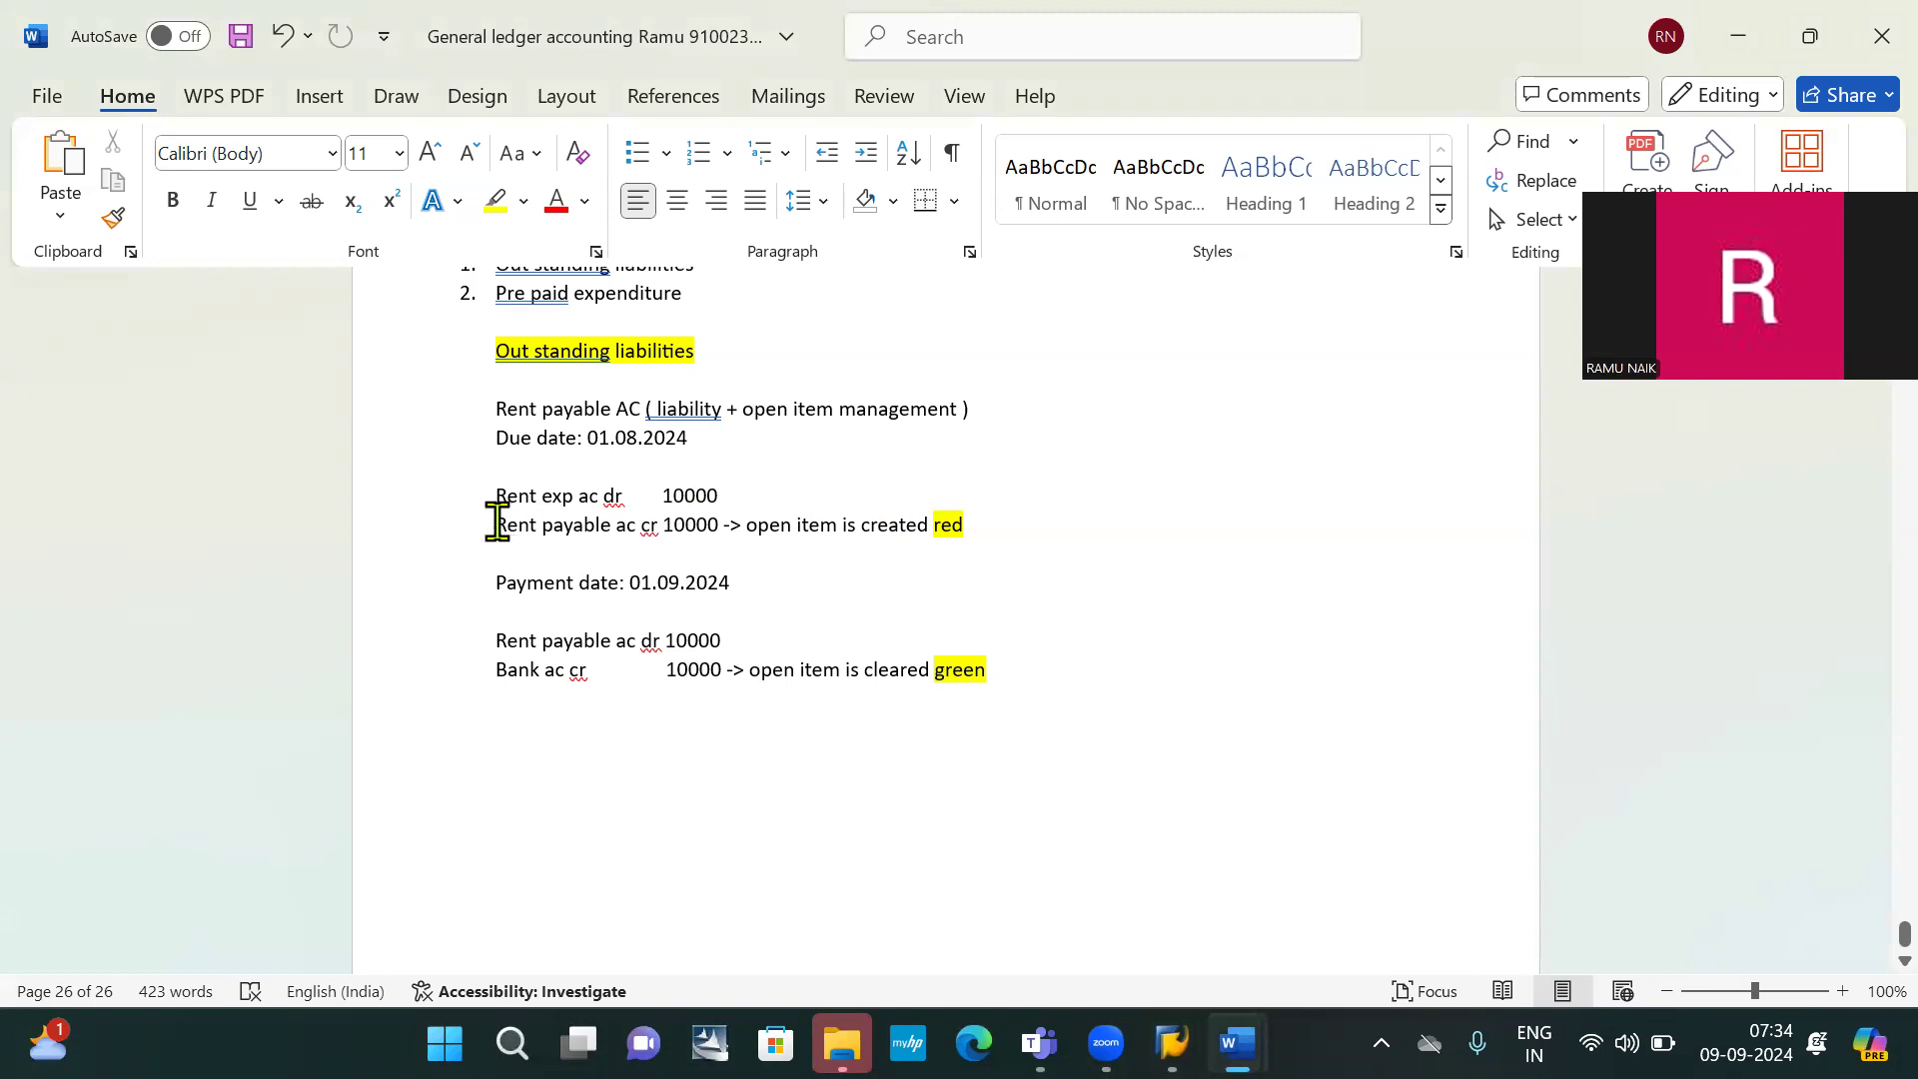
key(alt+Tab)
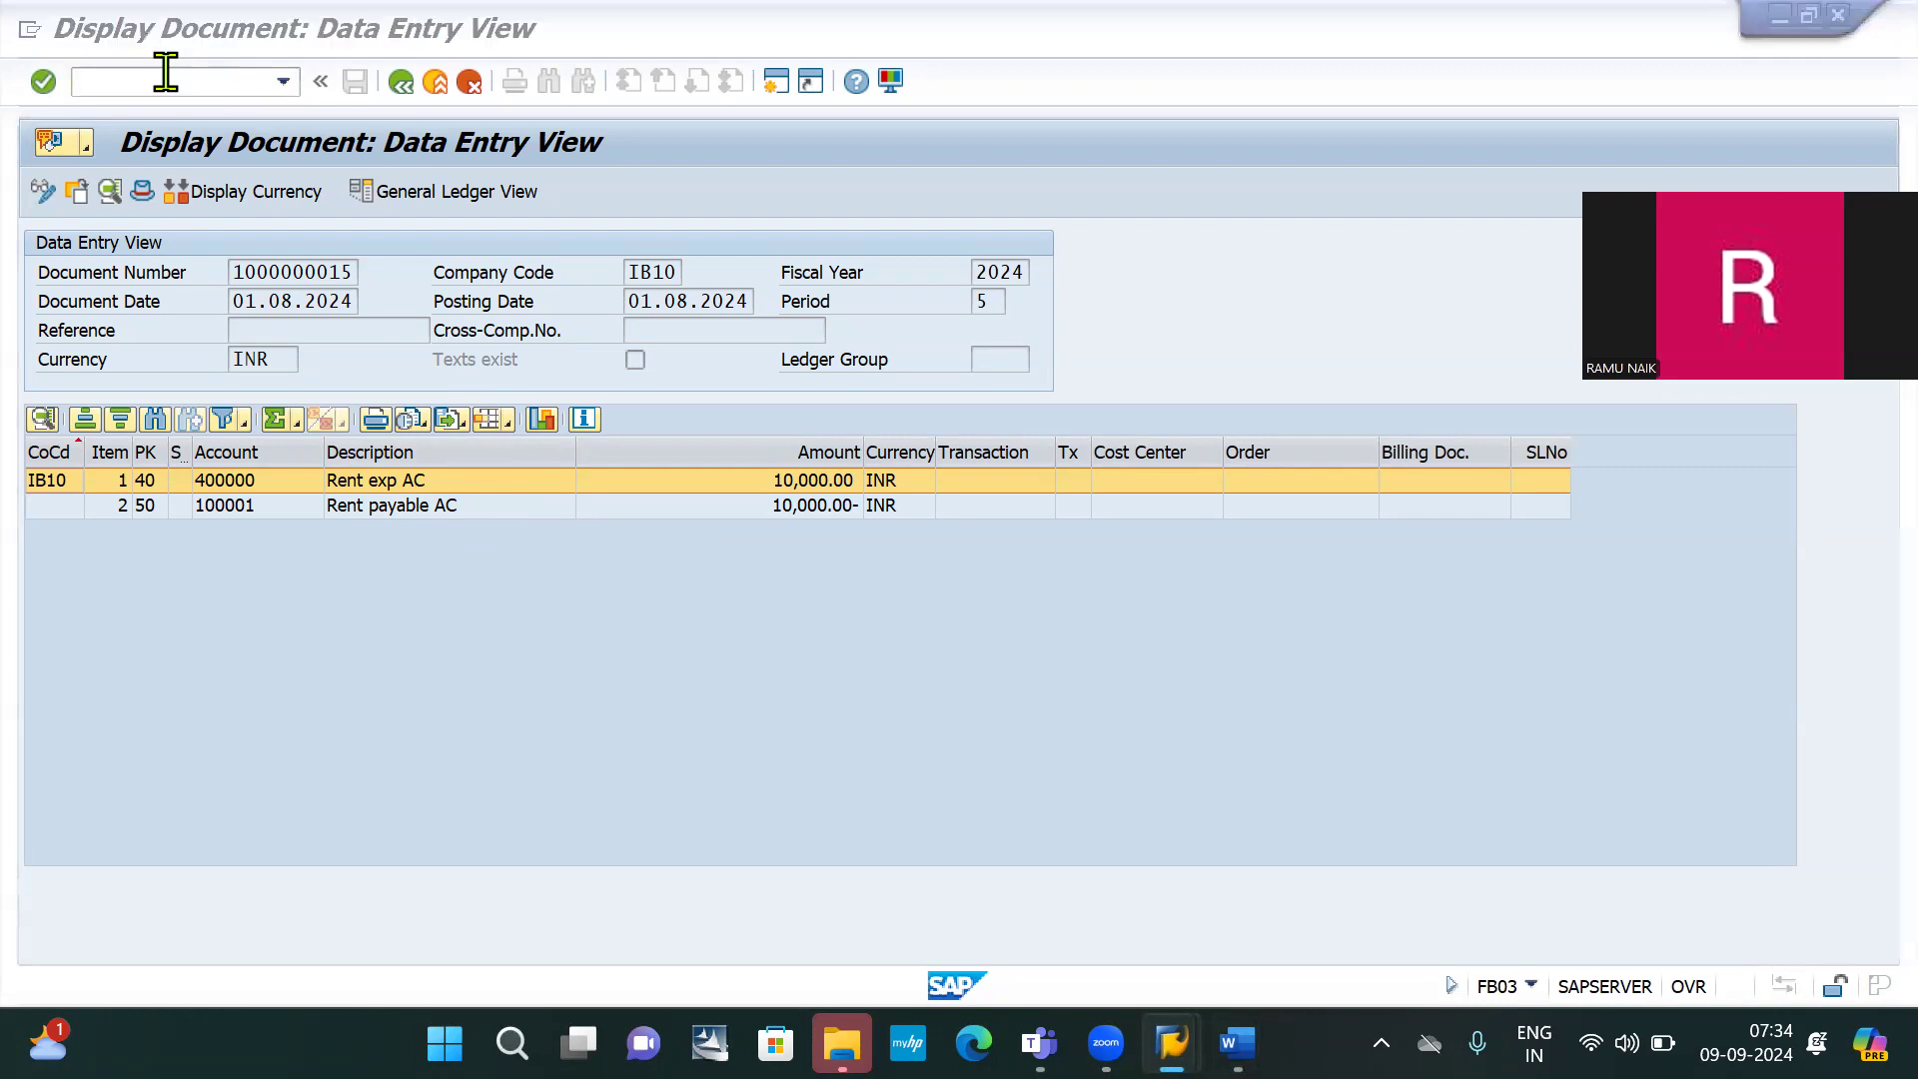
key(alt+Tab)
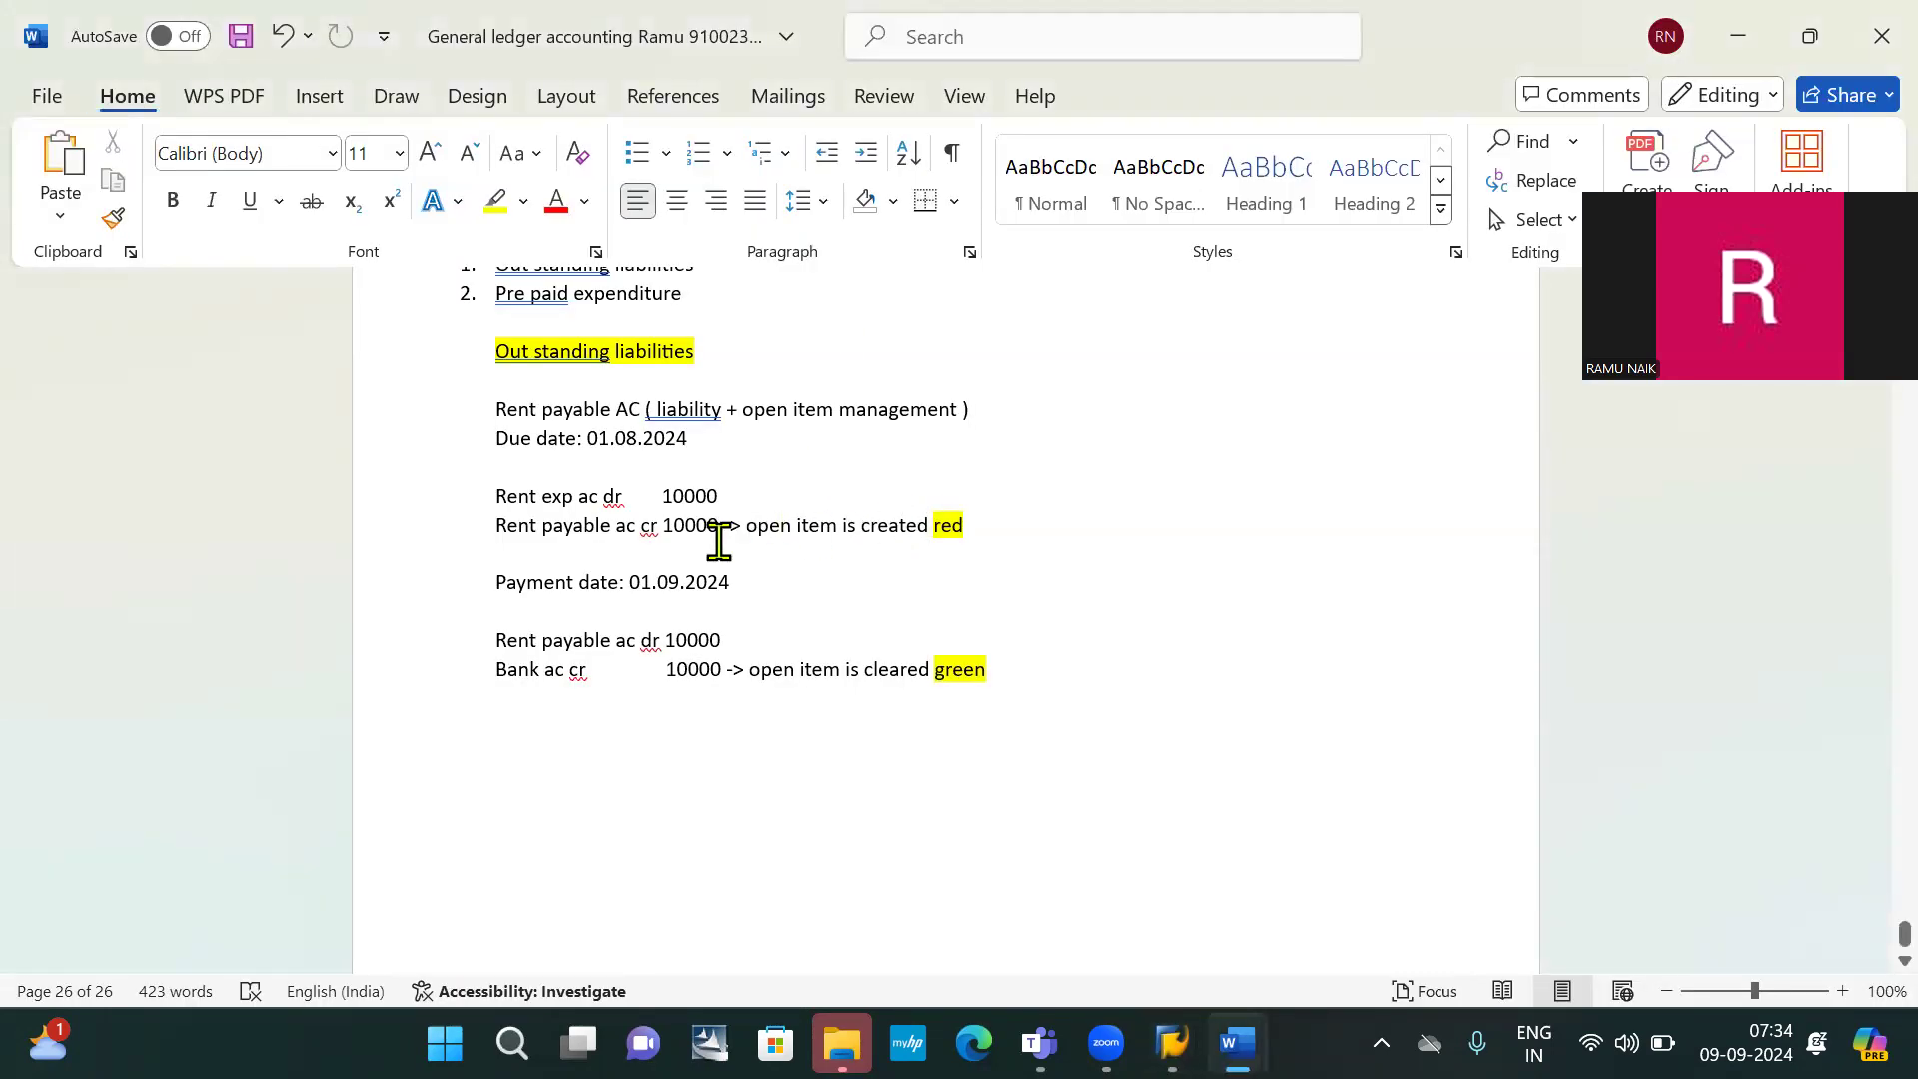
key(alt+Tab)
click(172, 80)
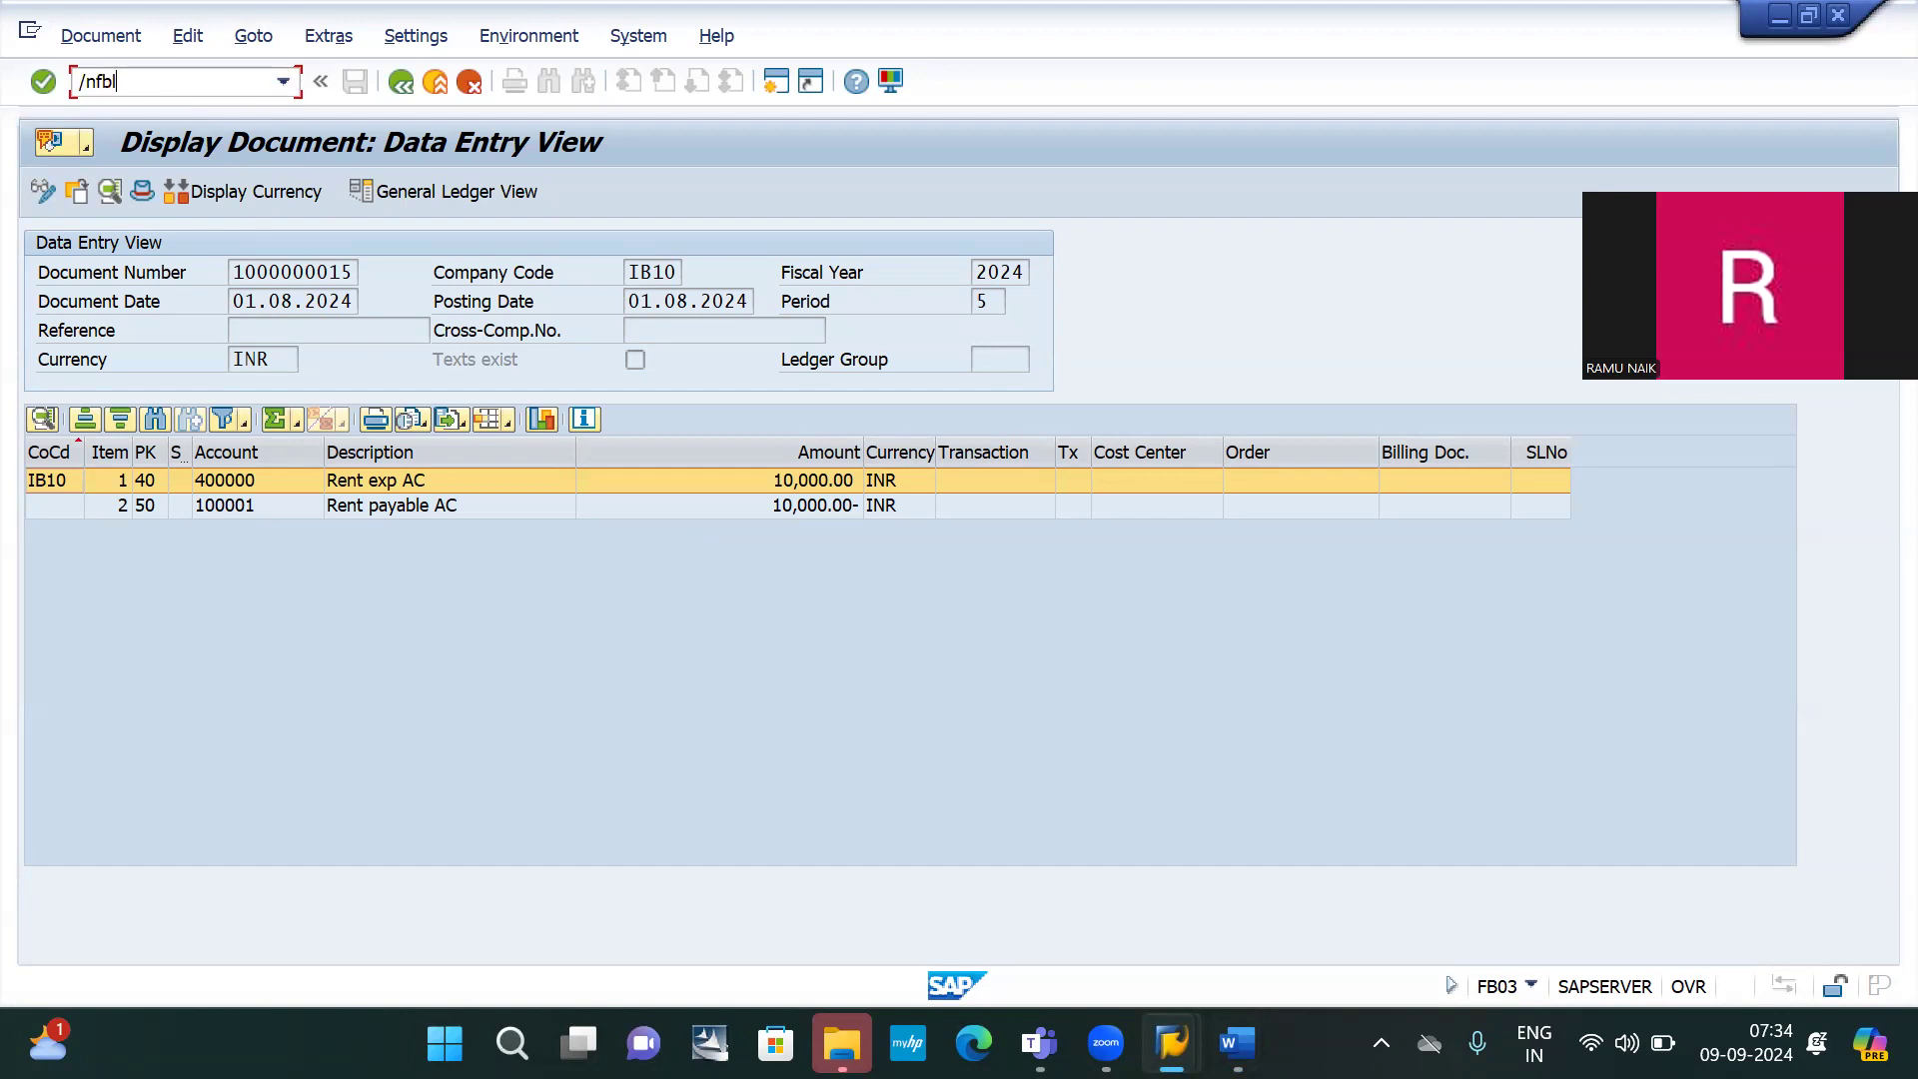
Run FBL3N for account 100001 in IB10 to list its 10,000 INR open item
text(/nfbl3n)
key(Return)
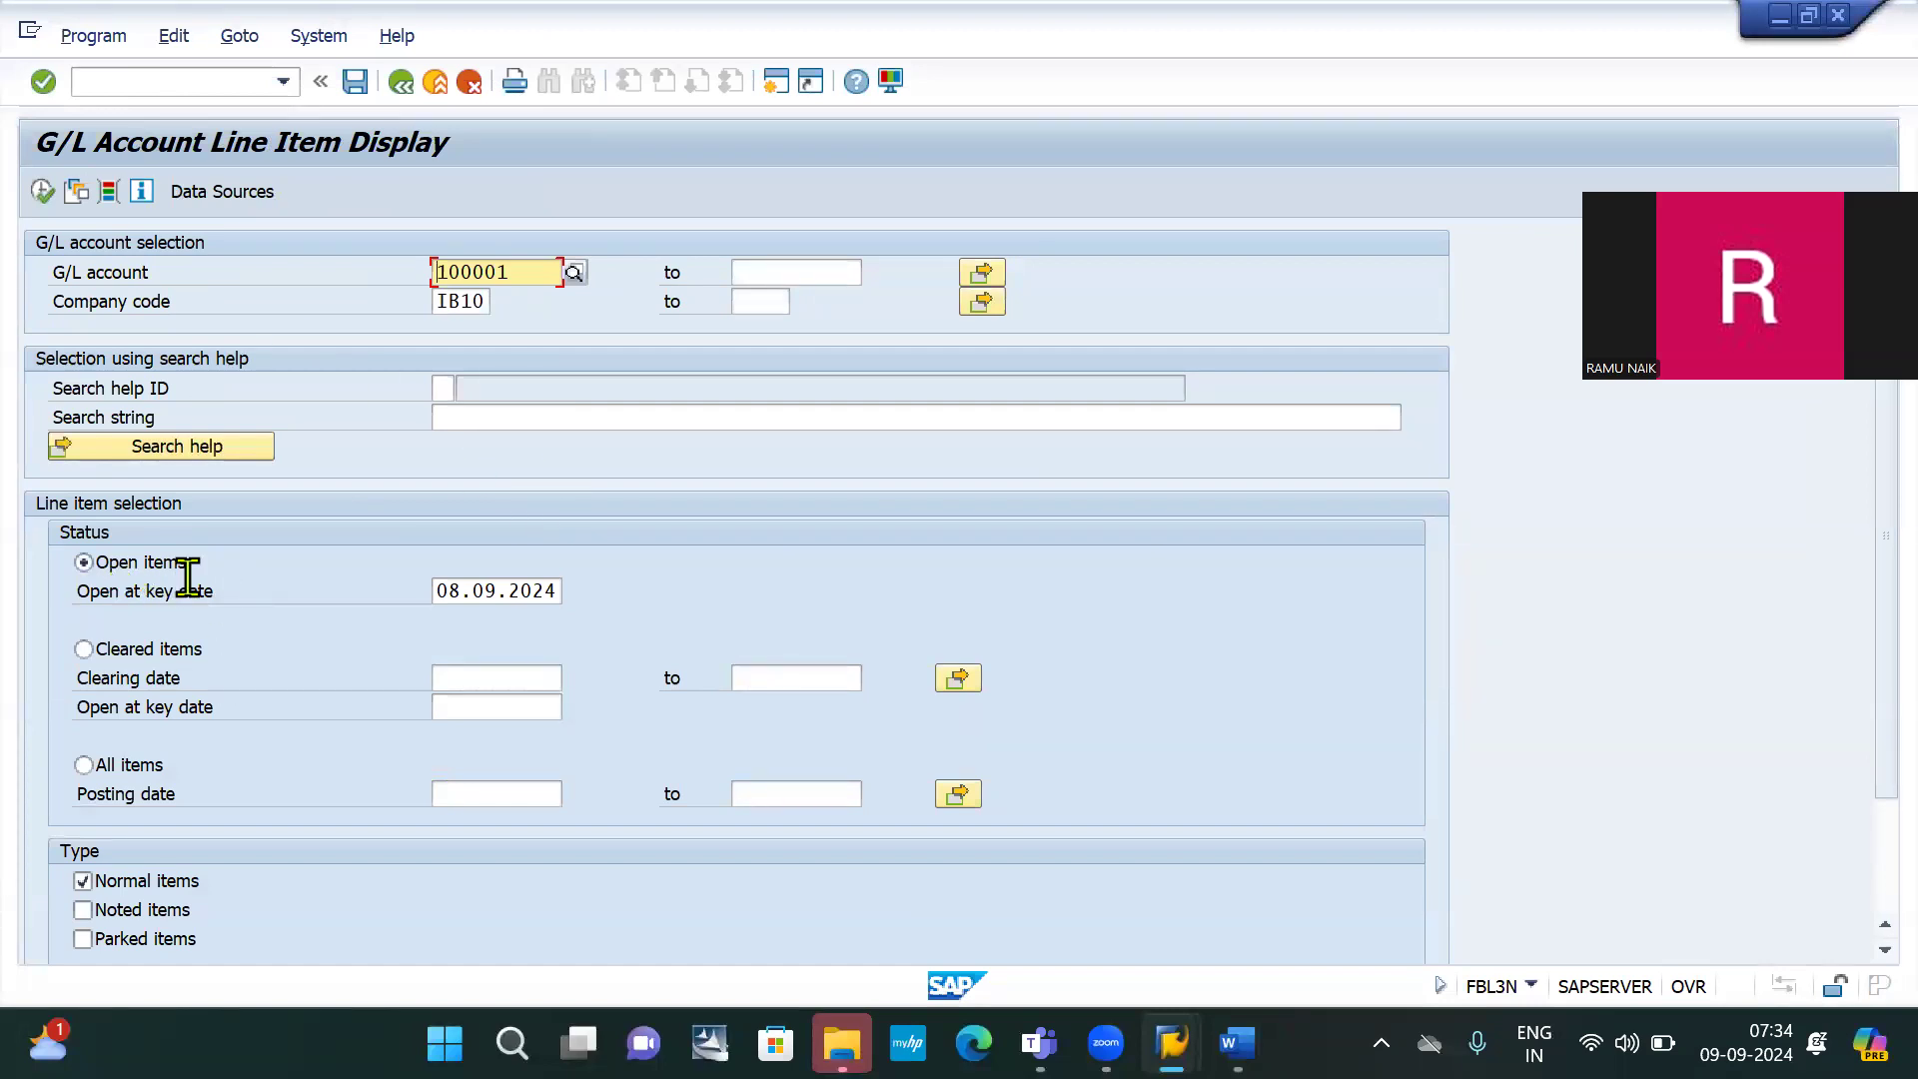
click(40, 192)
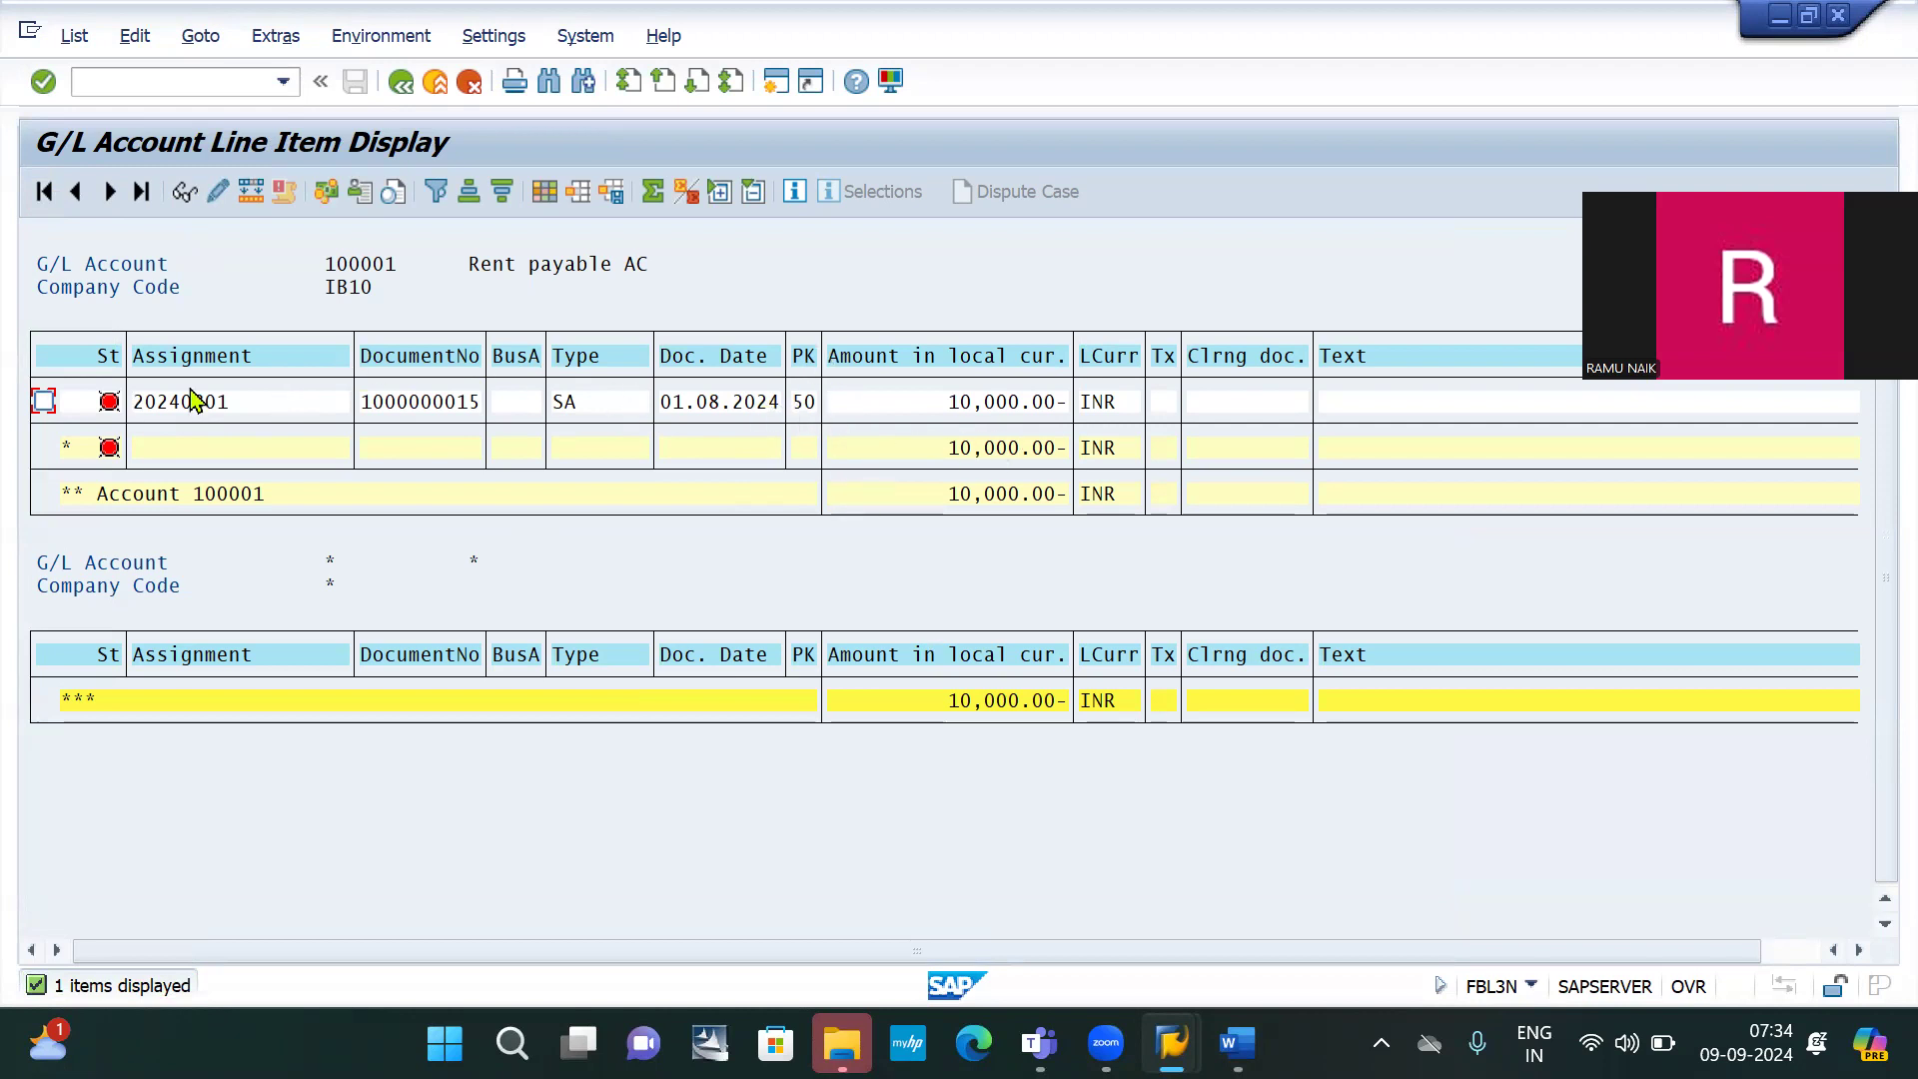
click(150, 82)
text(/n)
key(alt+Tab)
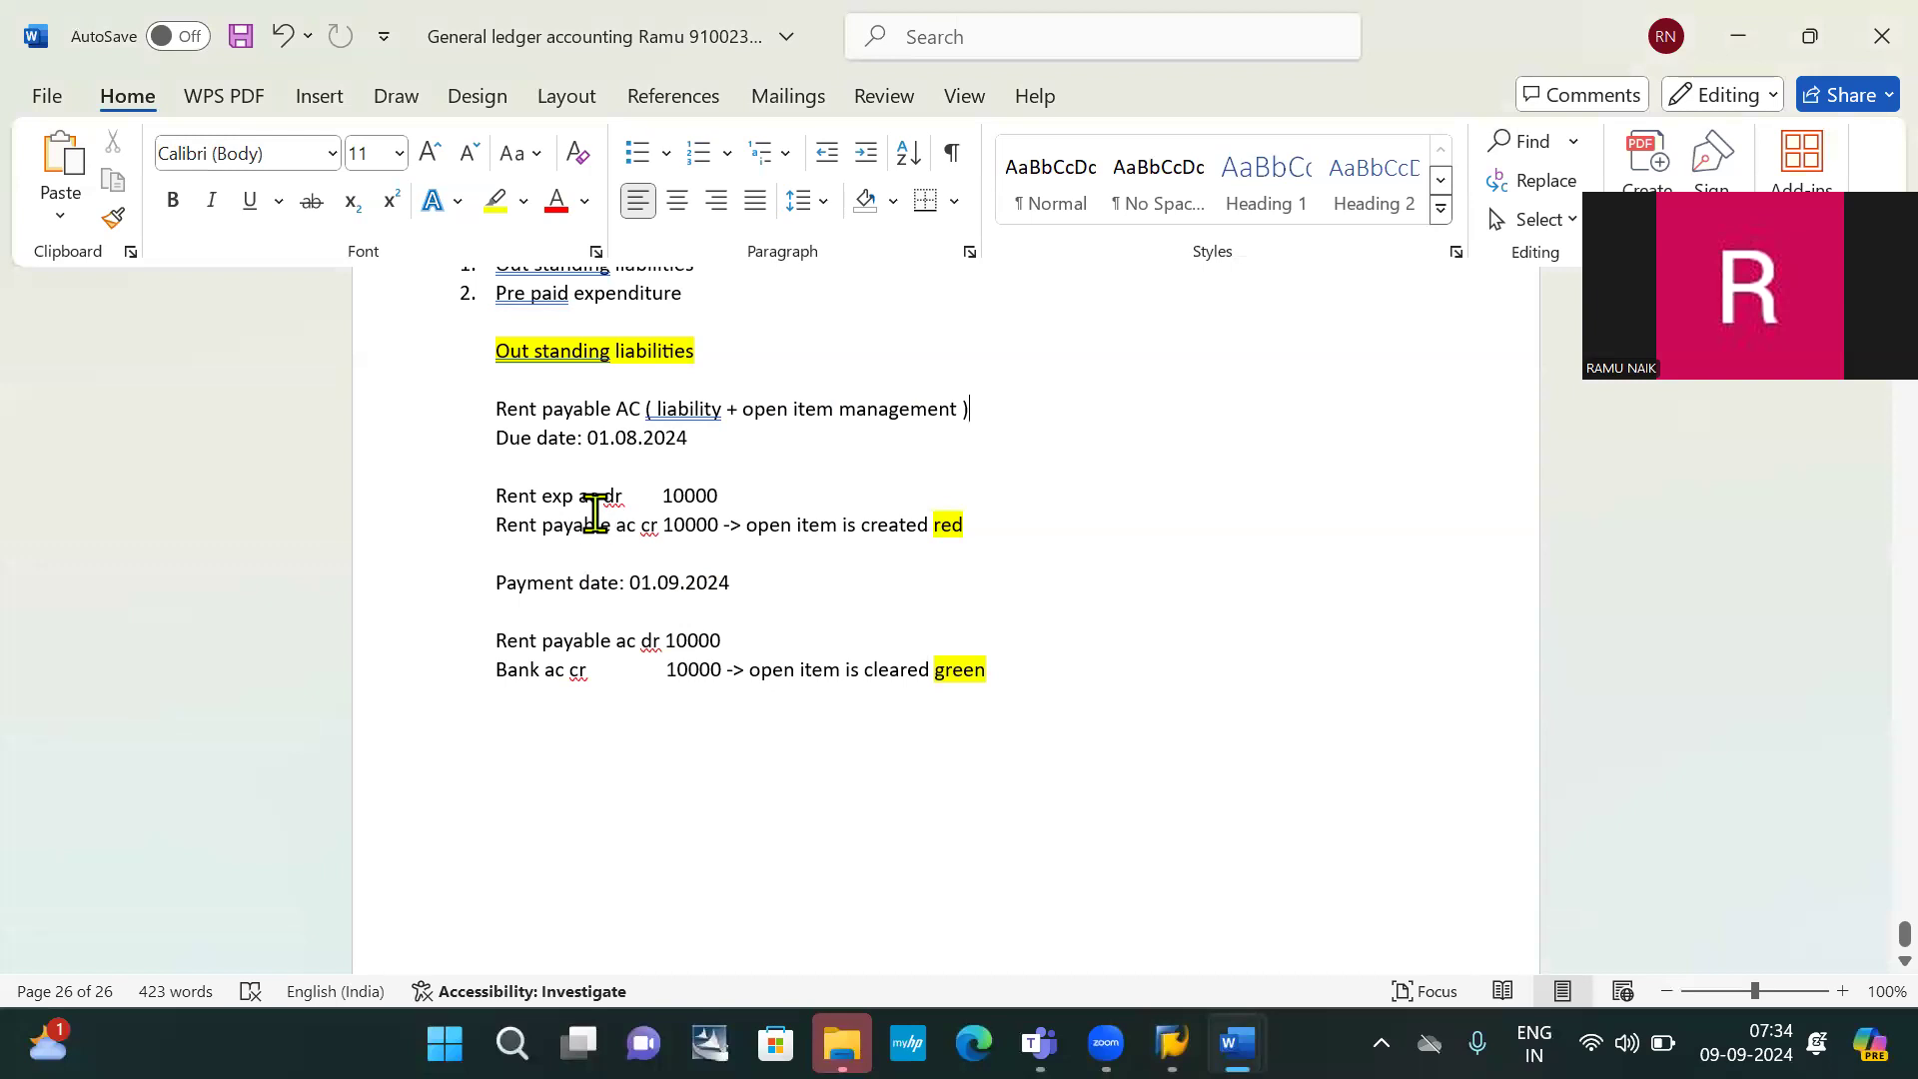
Write FB50 on the blank line under the due date
click(524, 466)
text(fb)
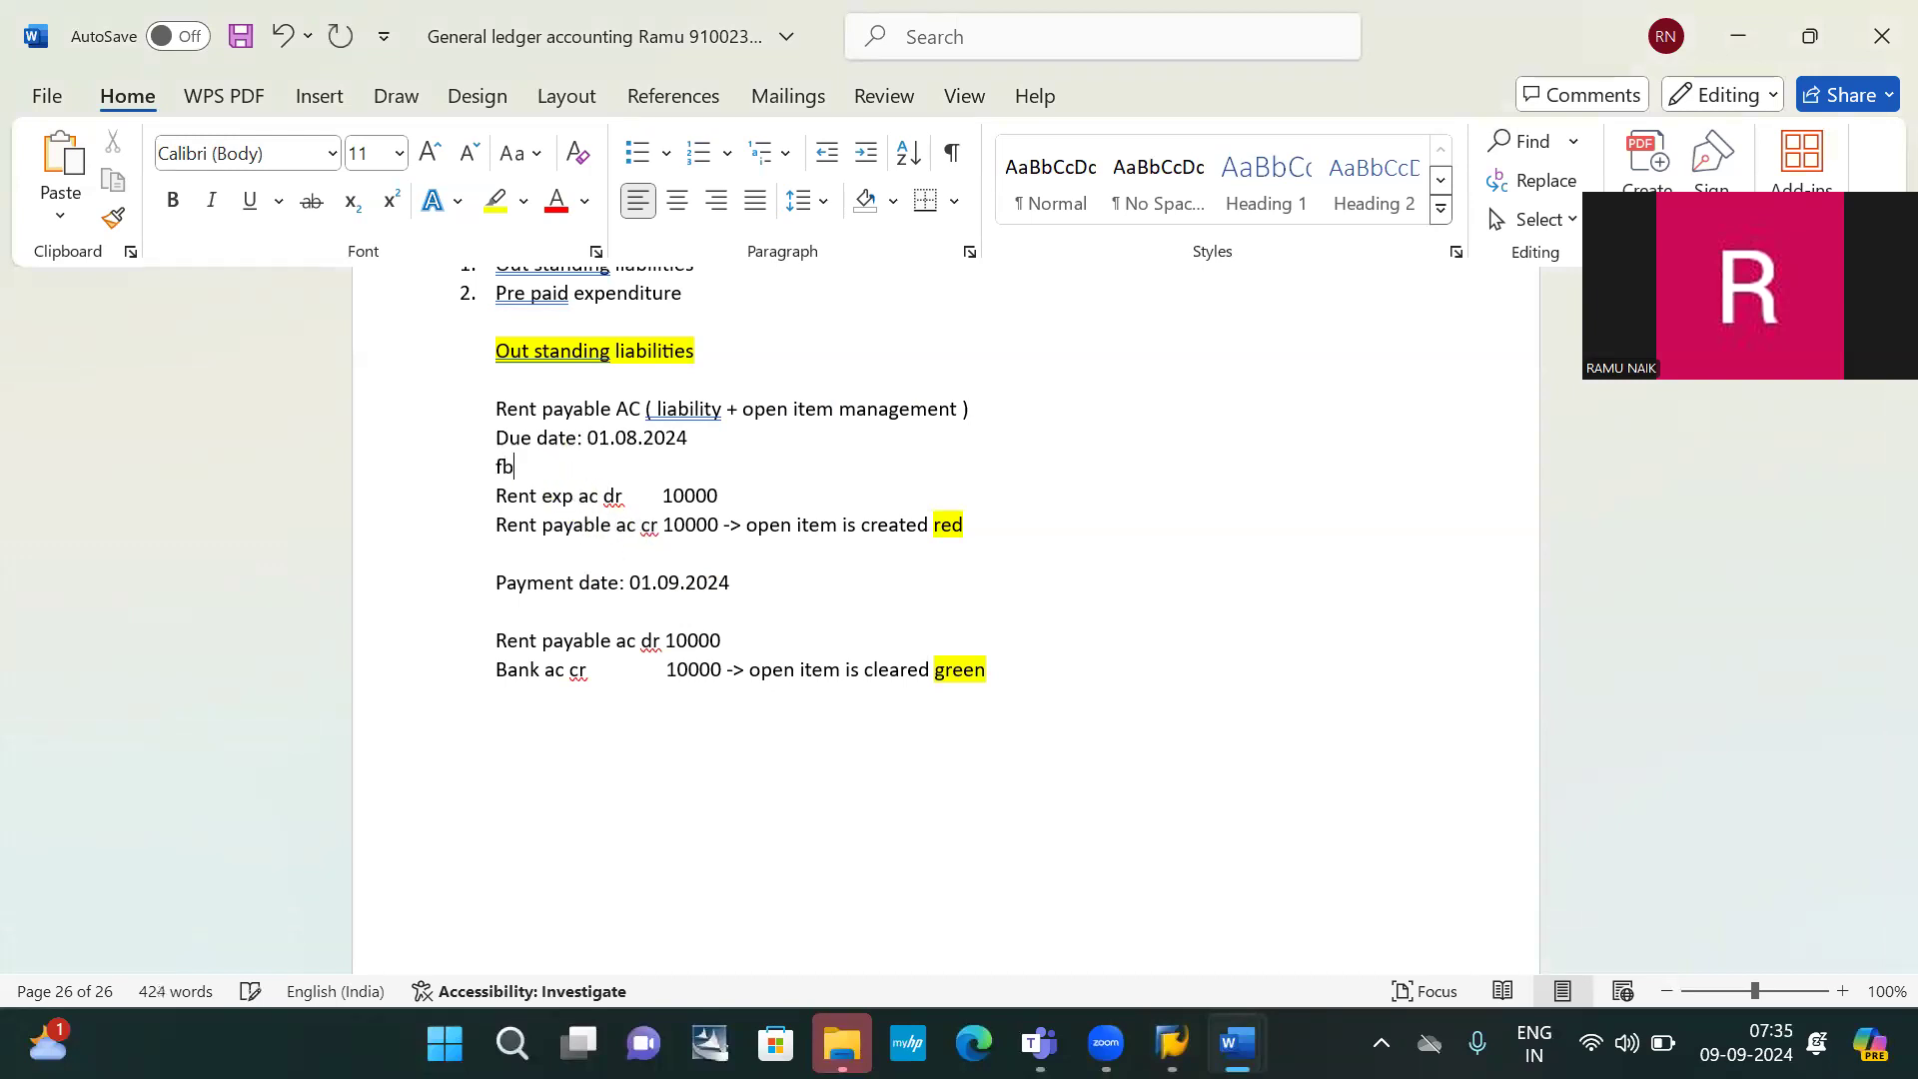
key(BackSpace)
text(FB50)
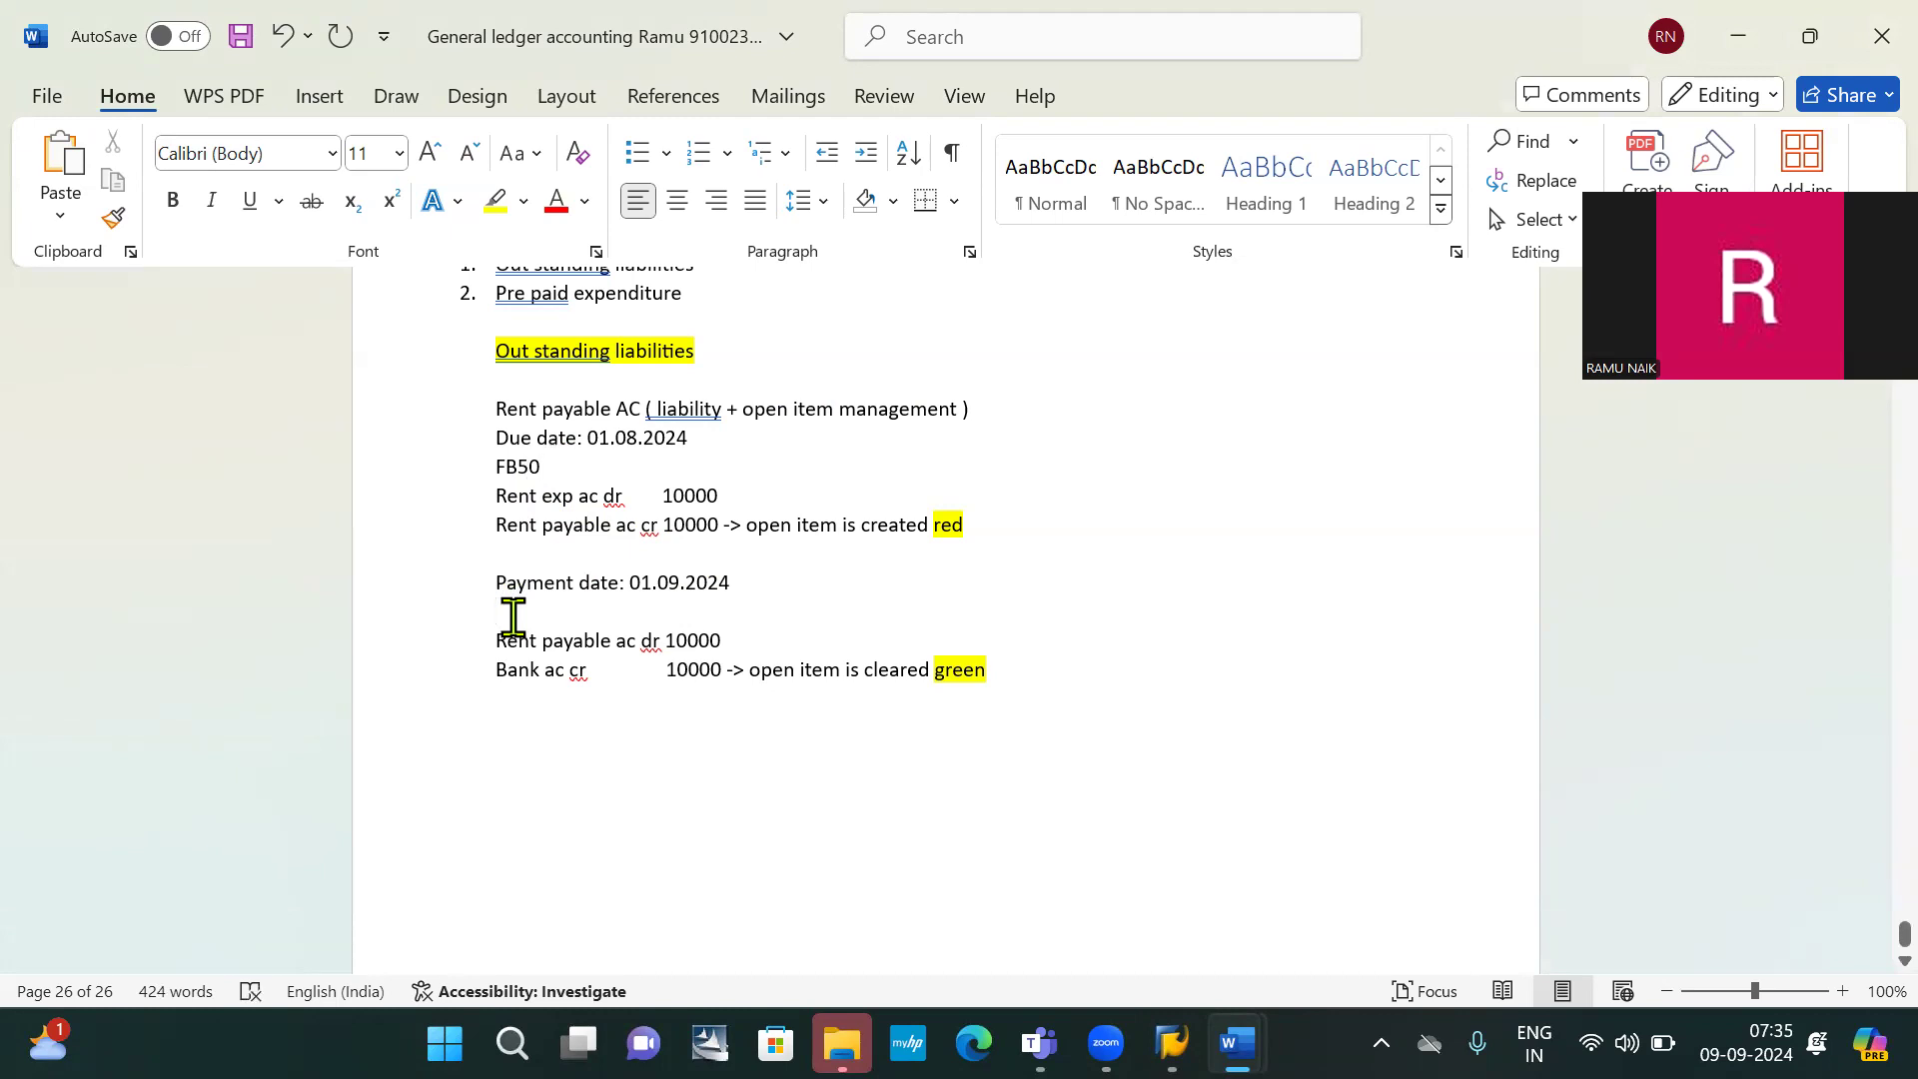
Write F-07 on the blank line under the payment date
click(512, 616)
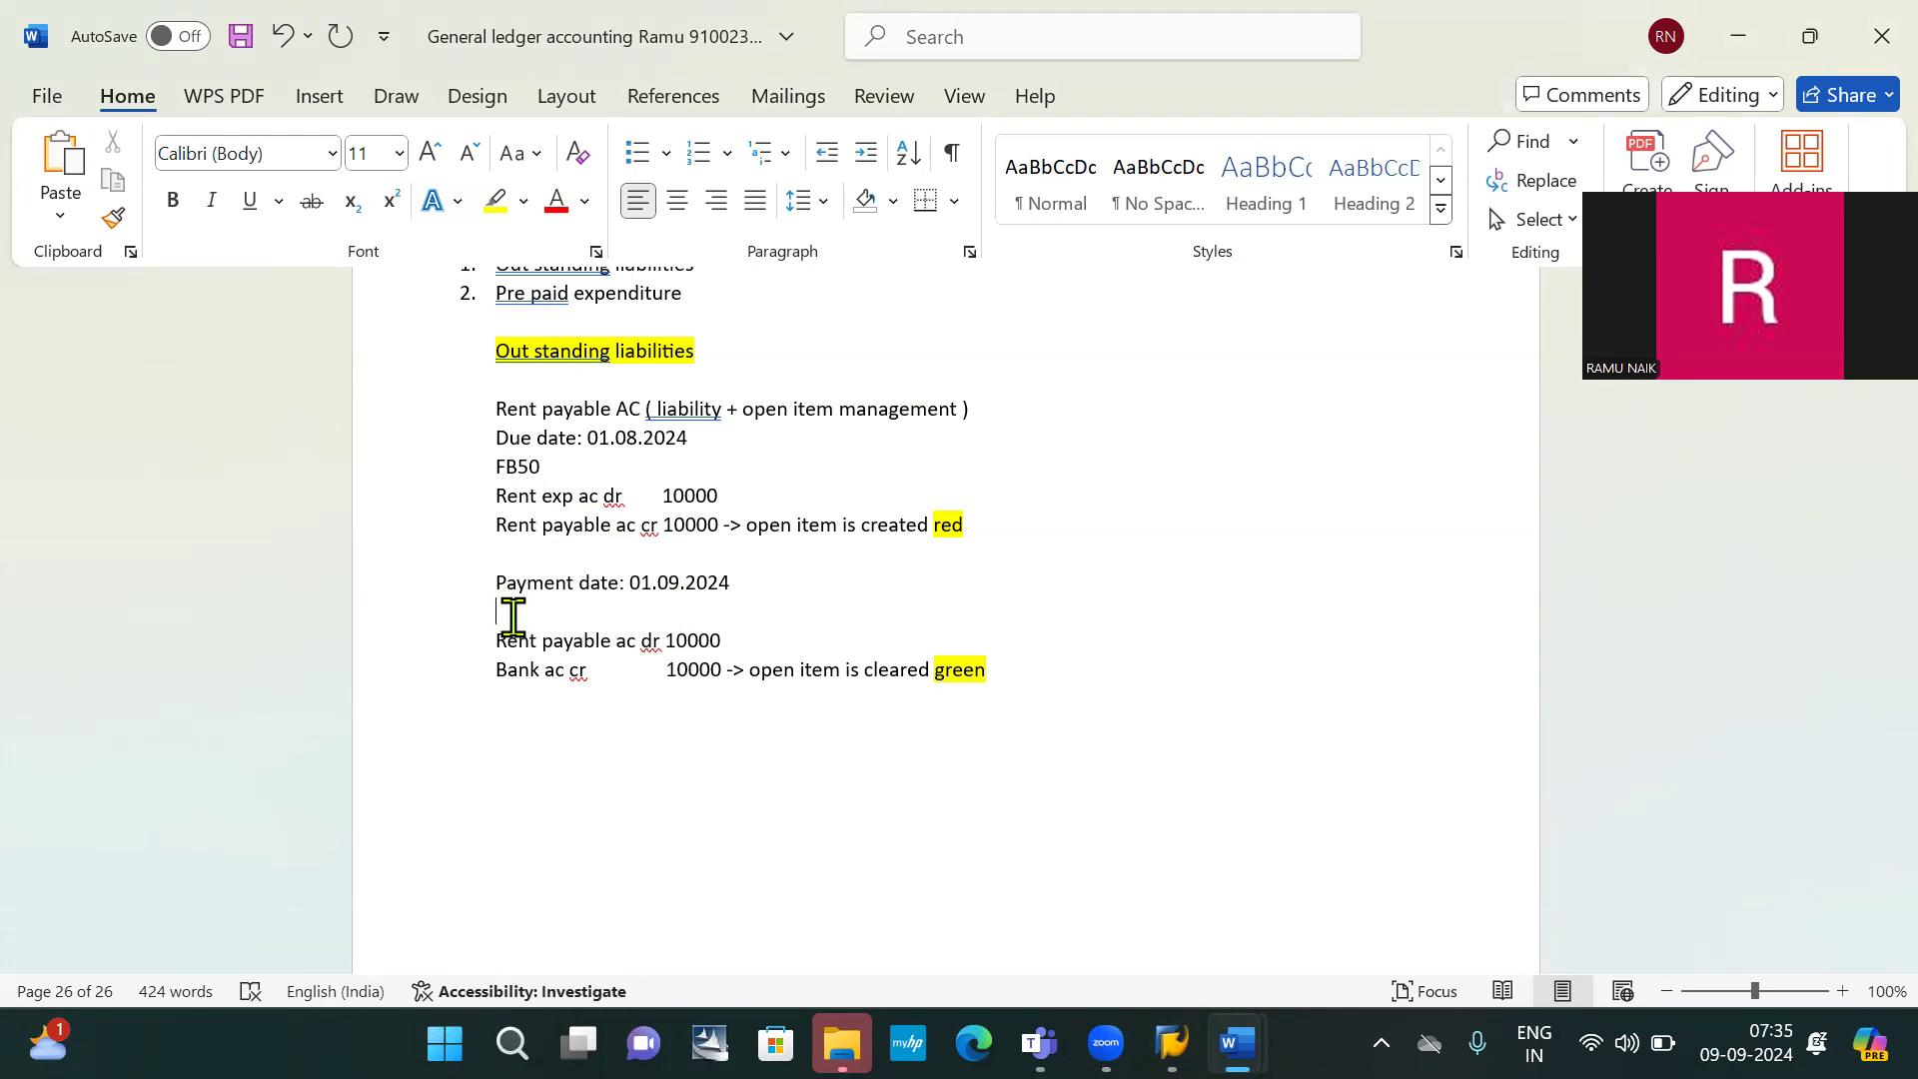
text(f)
key(BackSpace)
text(F-O67)
key(BackSpace)
key(BackSpace)
key(BackSpace)
text(07)
Prefix the F-07 line with 'To select and pay the open item:'
click(486, 611)
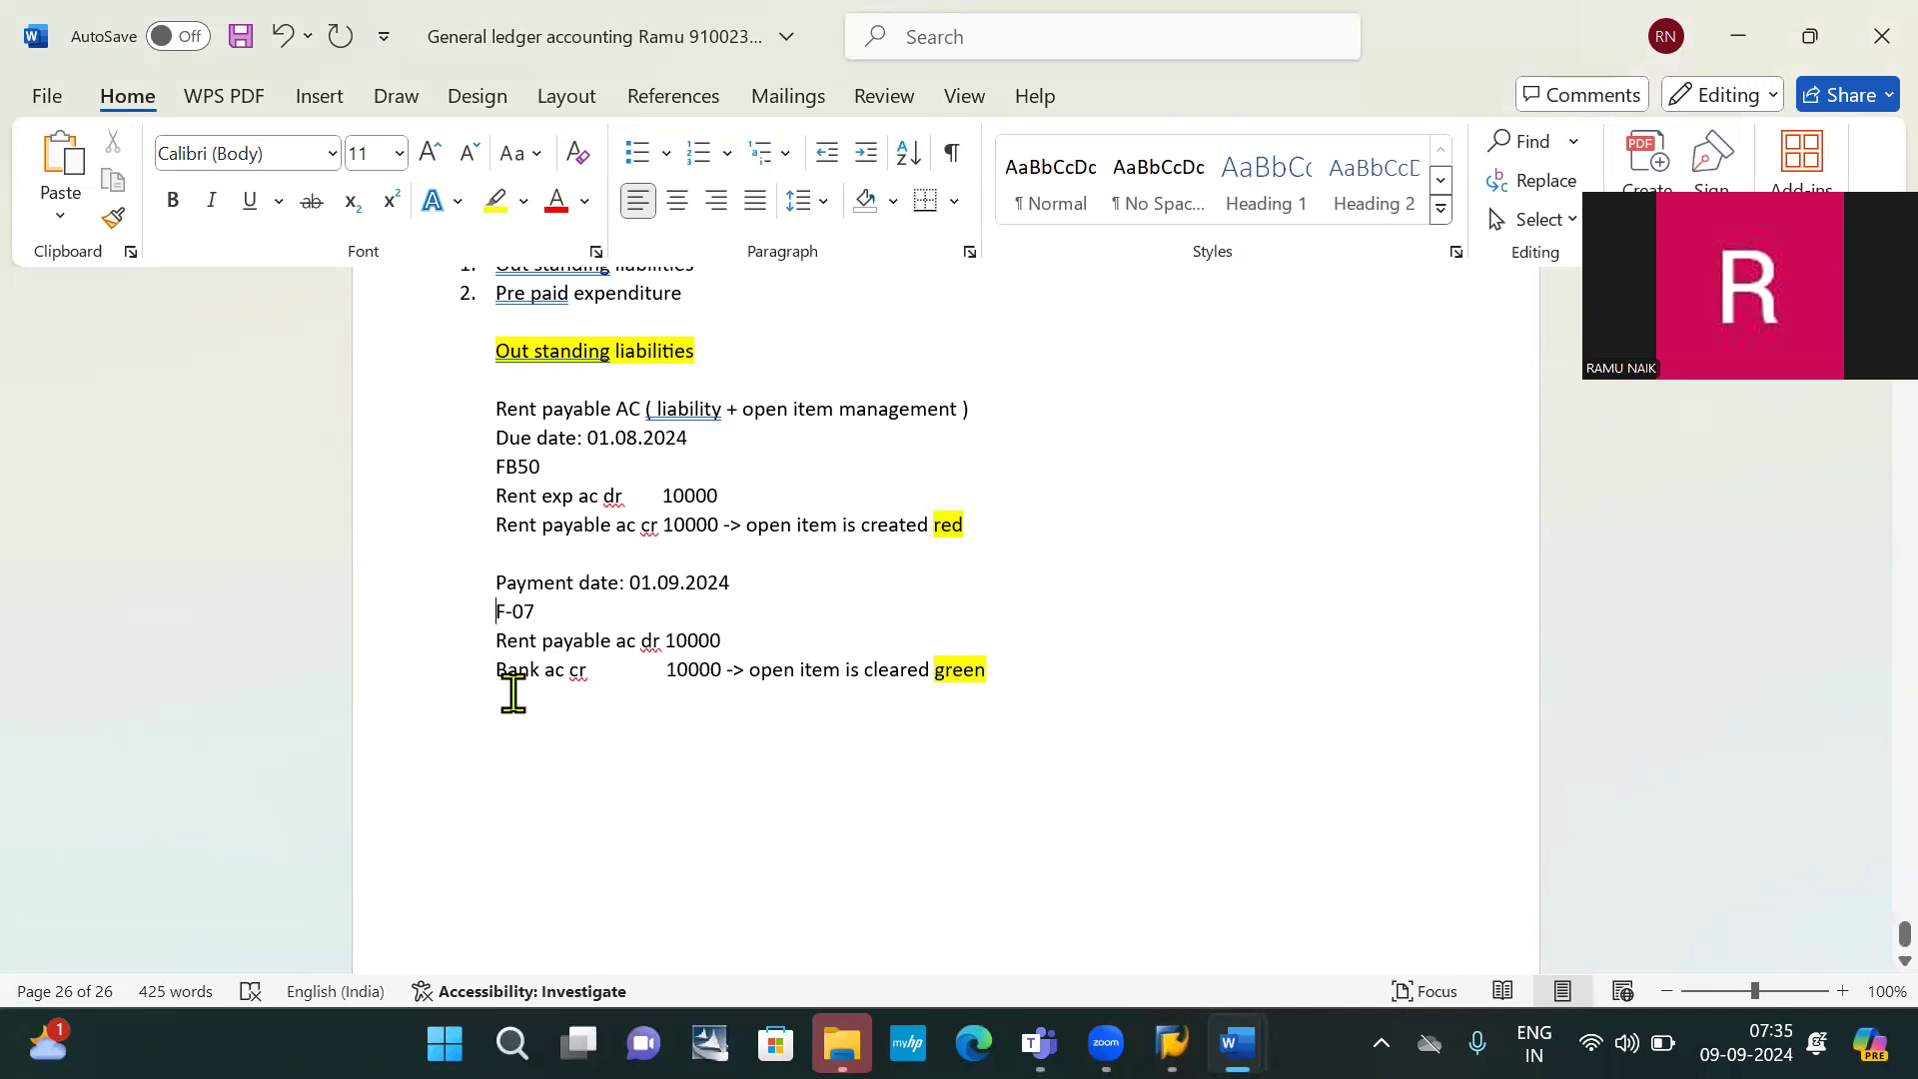
text(TO)
key(BackSpace)
key(BackSpace)
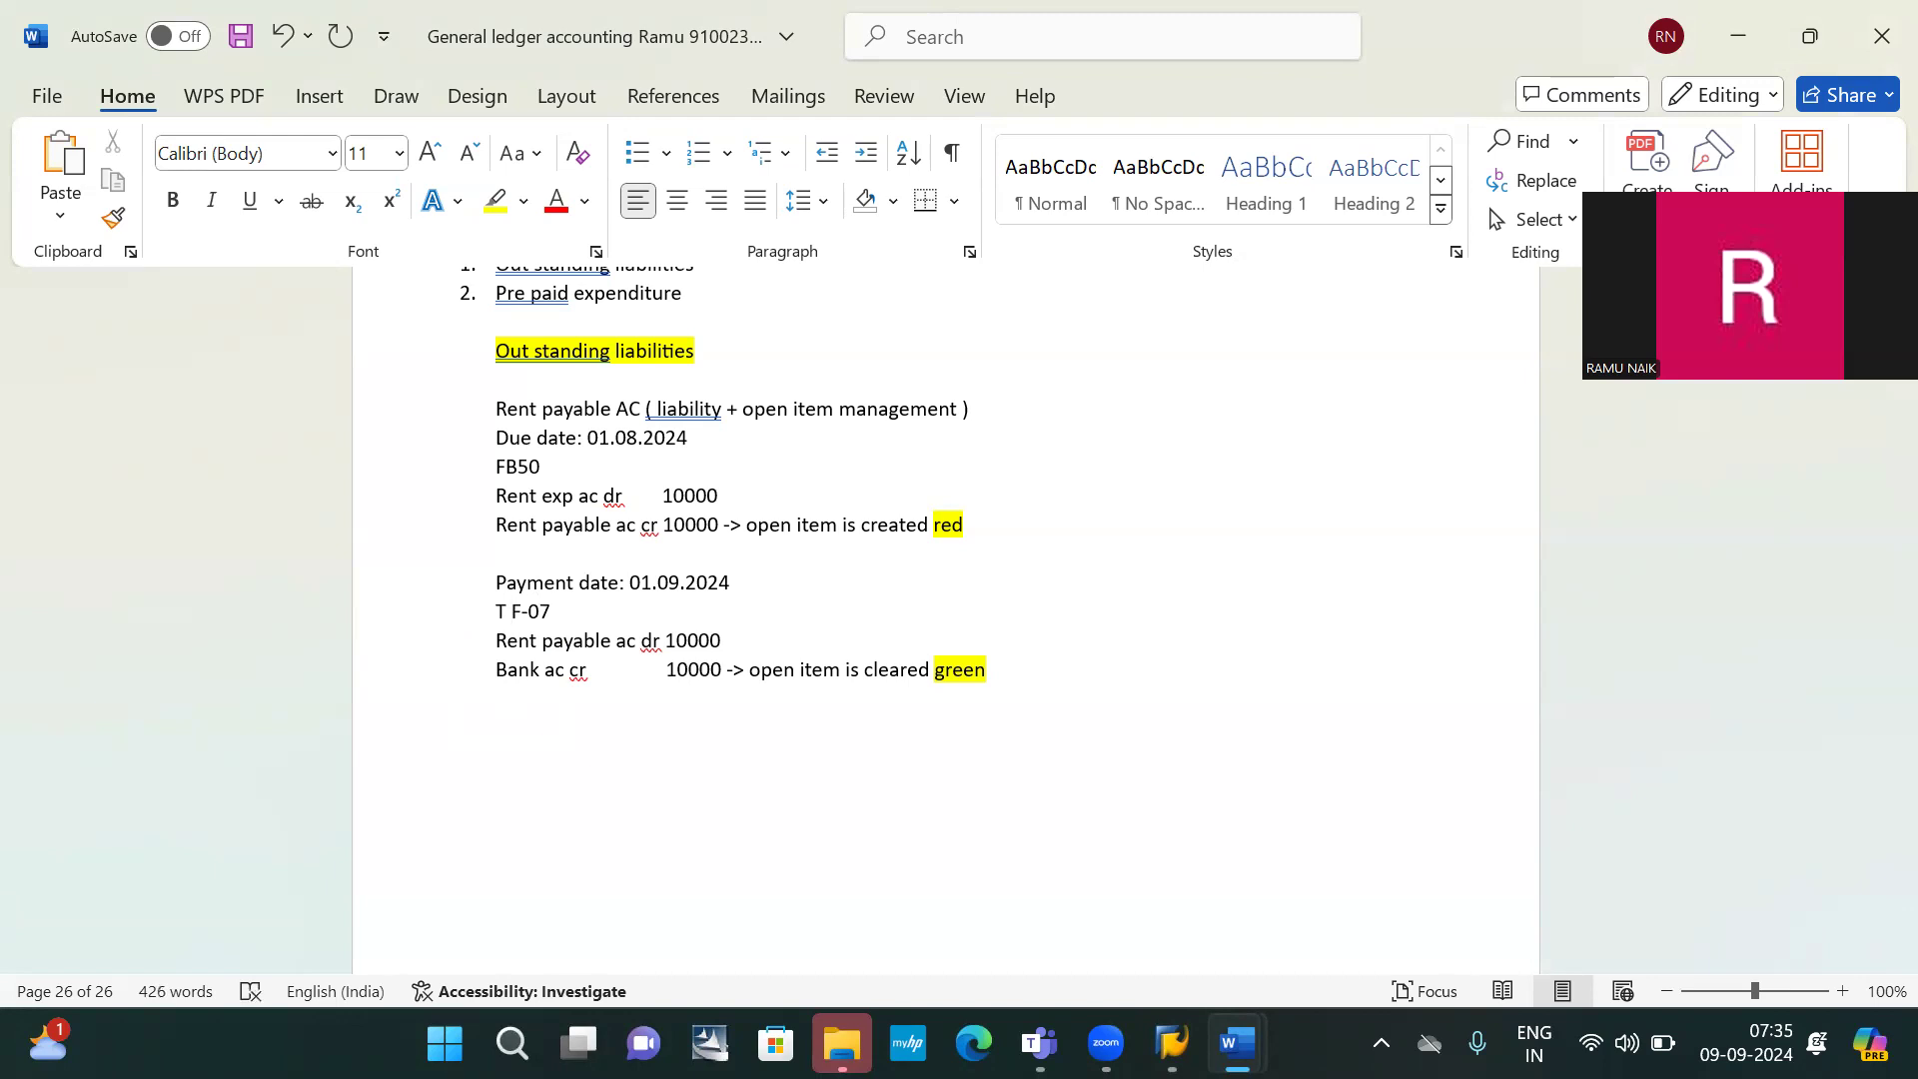
text(O)
key(BackSpace)
key(BackSpace)
text(o s)
text(el)
text(ect )
text(and pa)
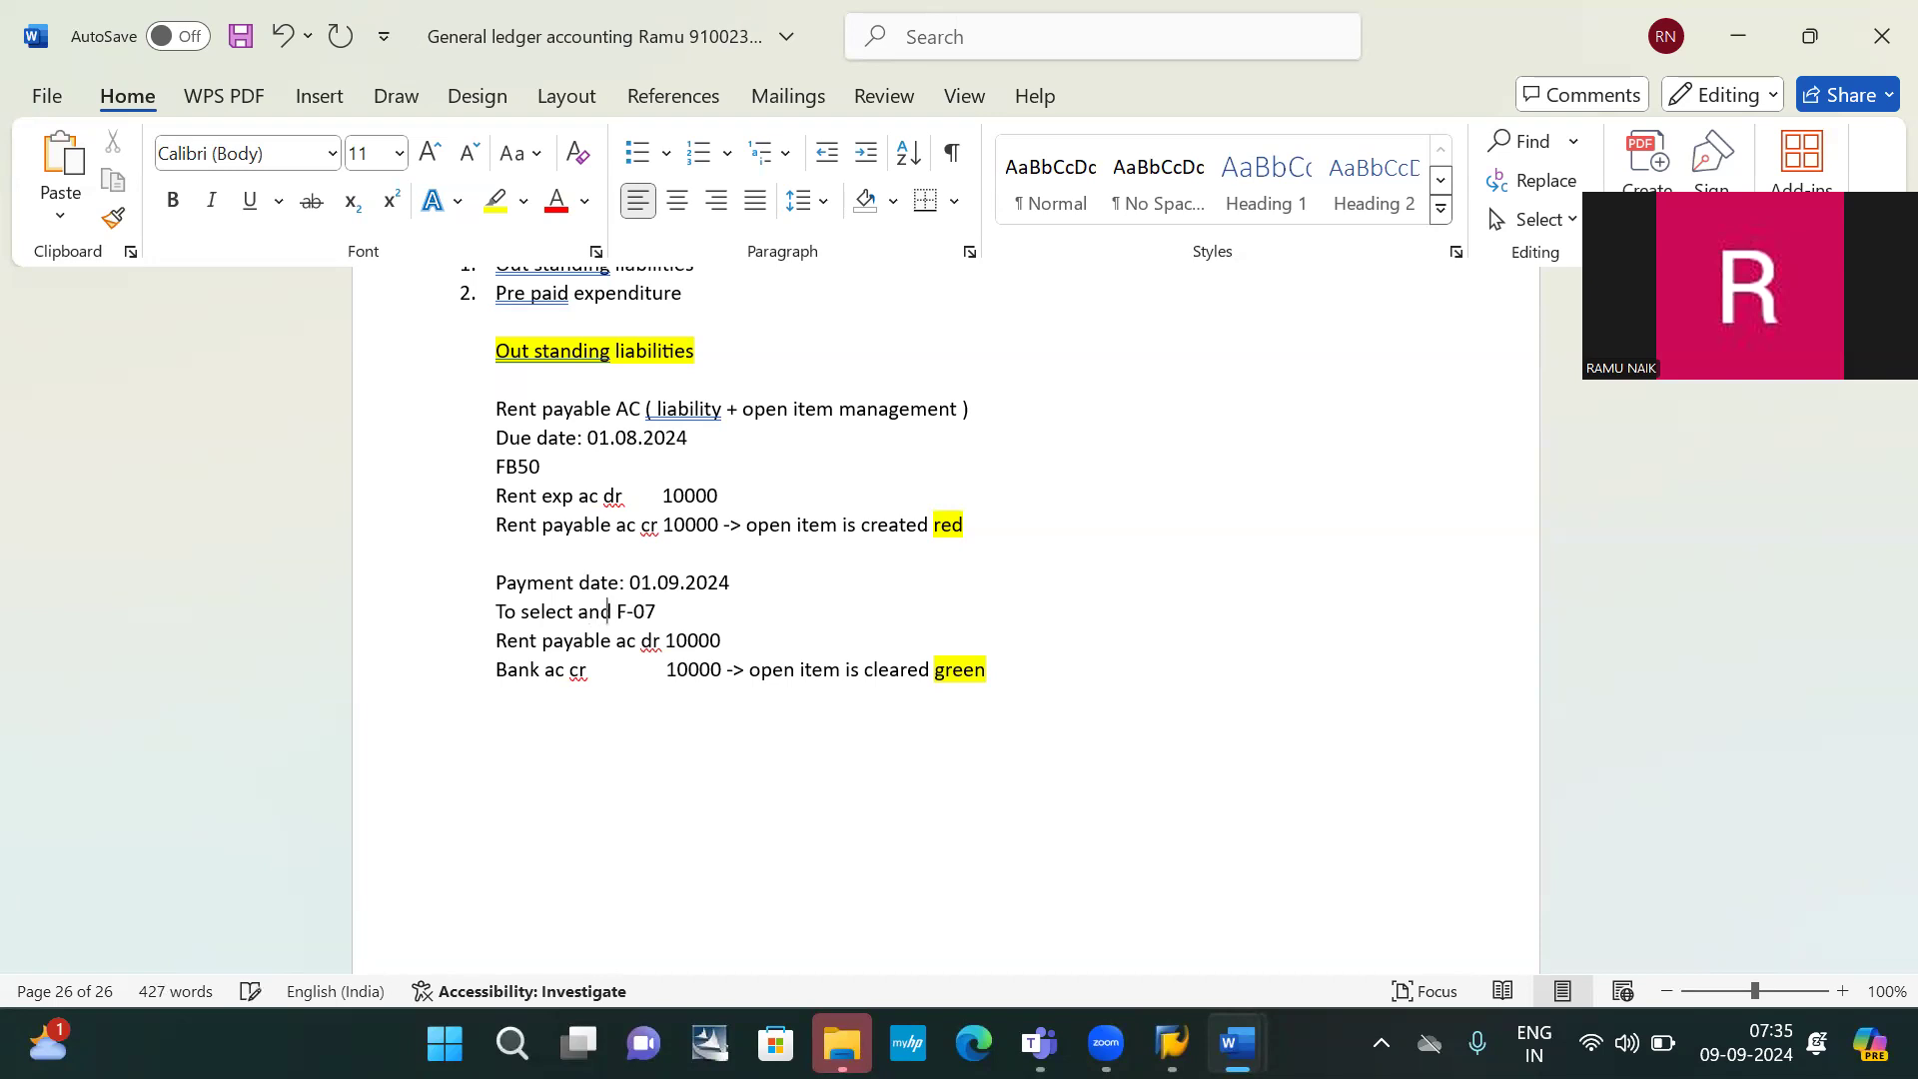
text(y the open)
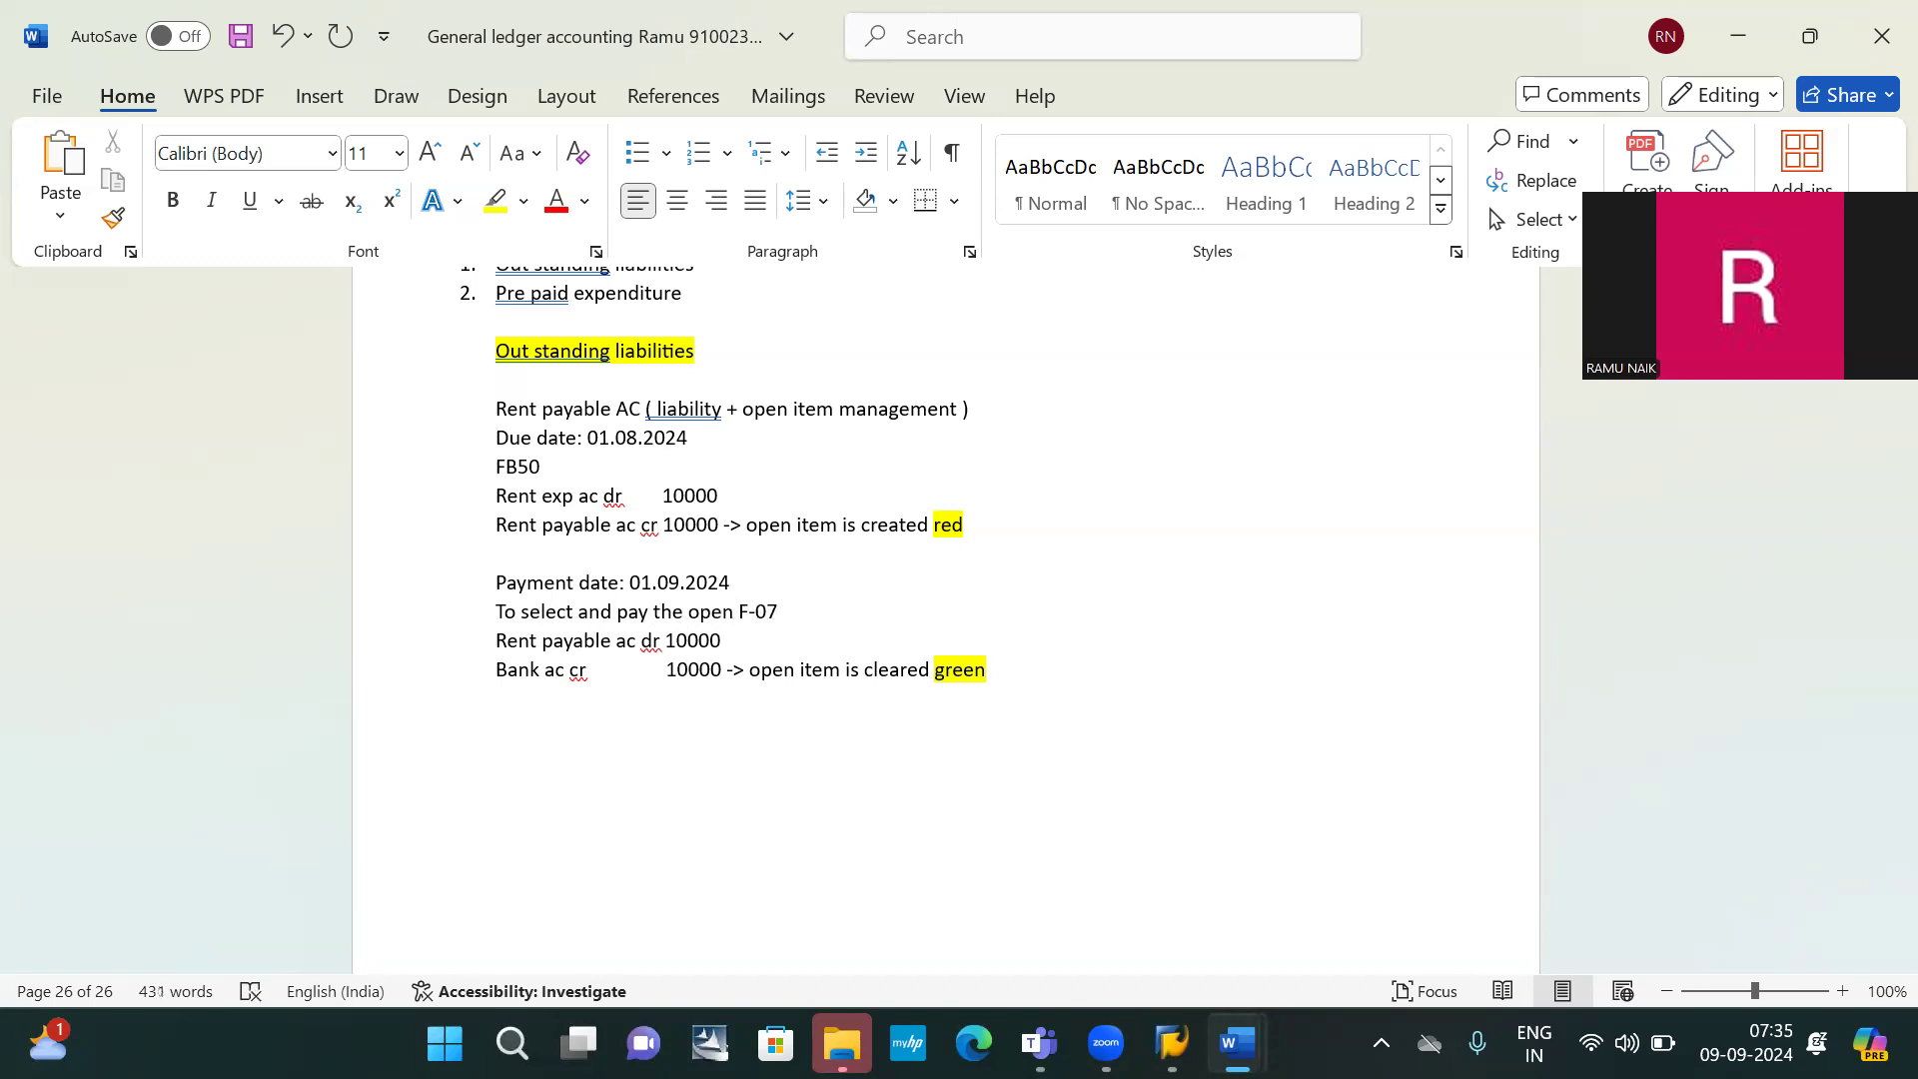
text( item:)
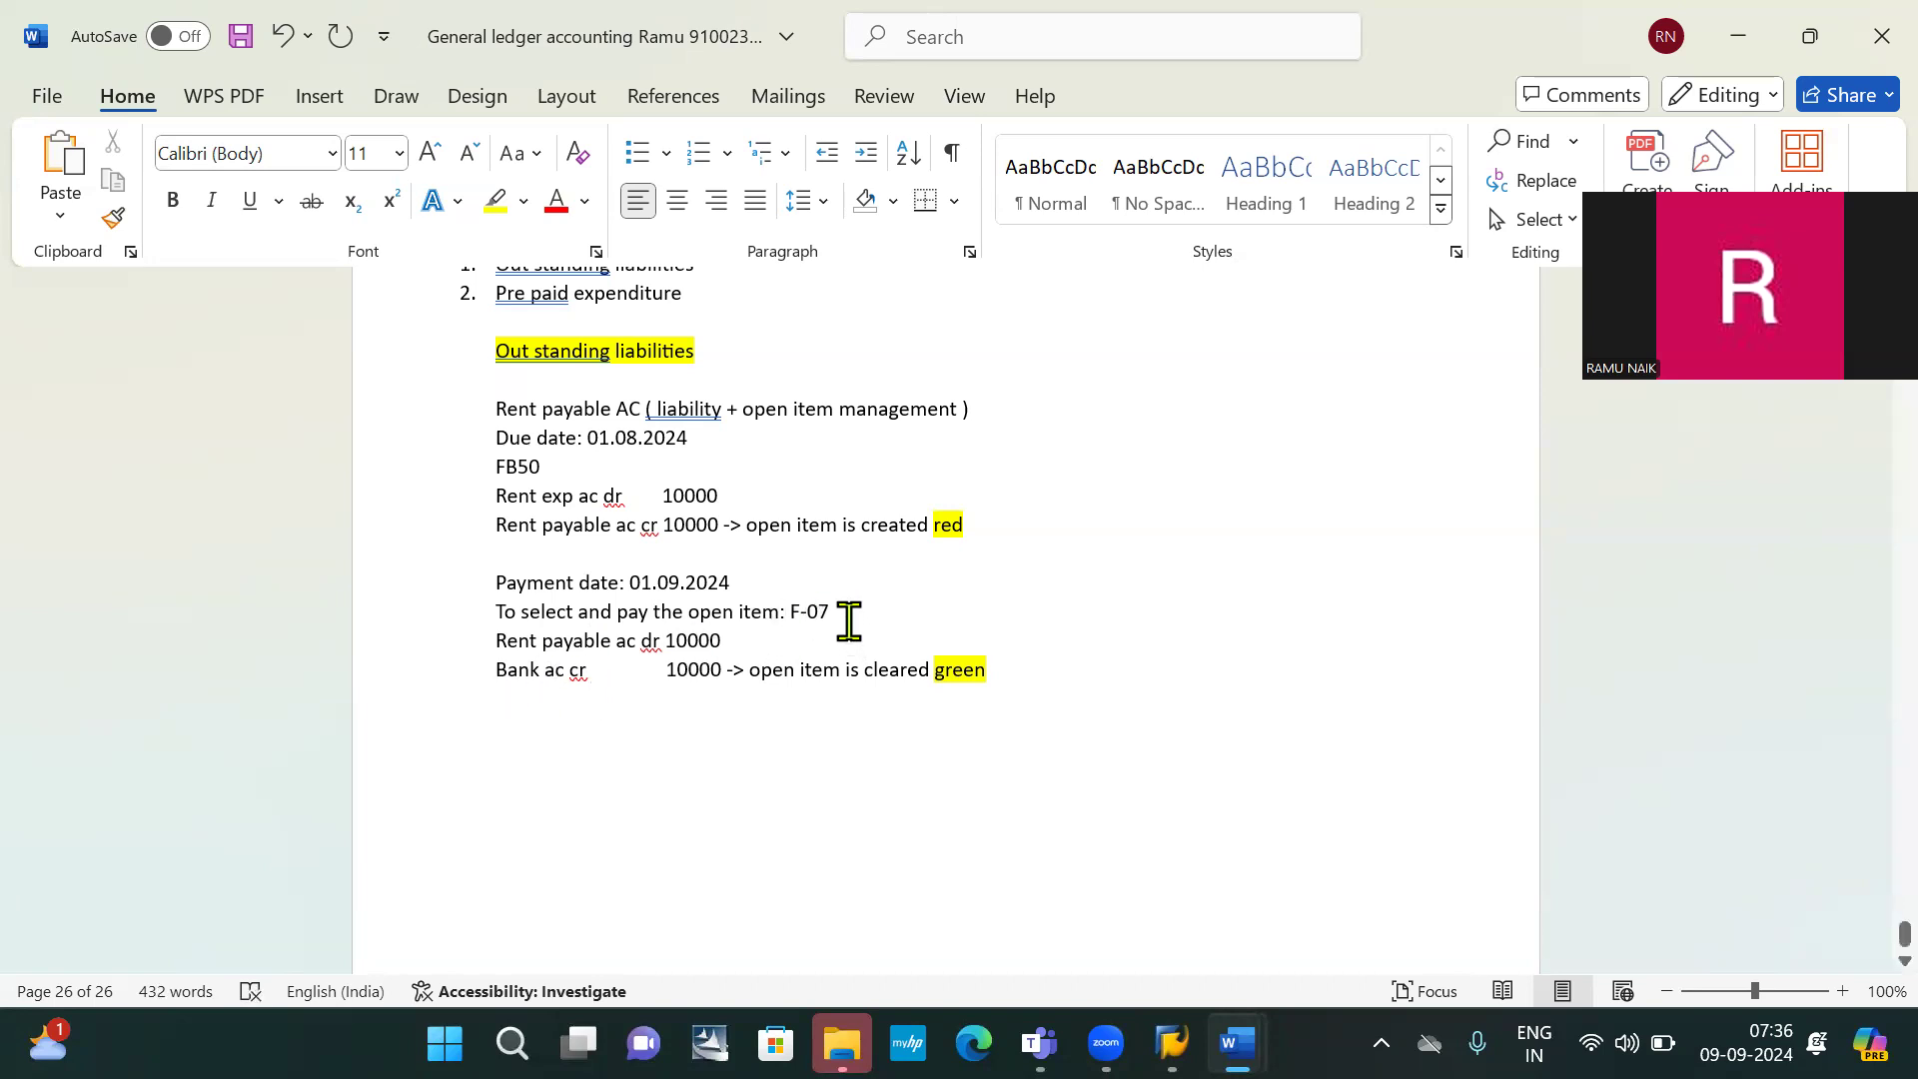
Insert a blank line after the payment date line and return to SAP
click(770, 572)
key(Return)
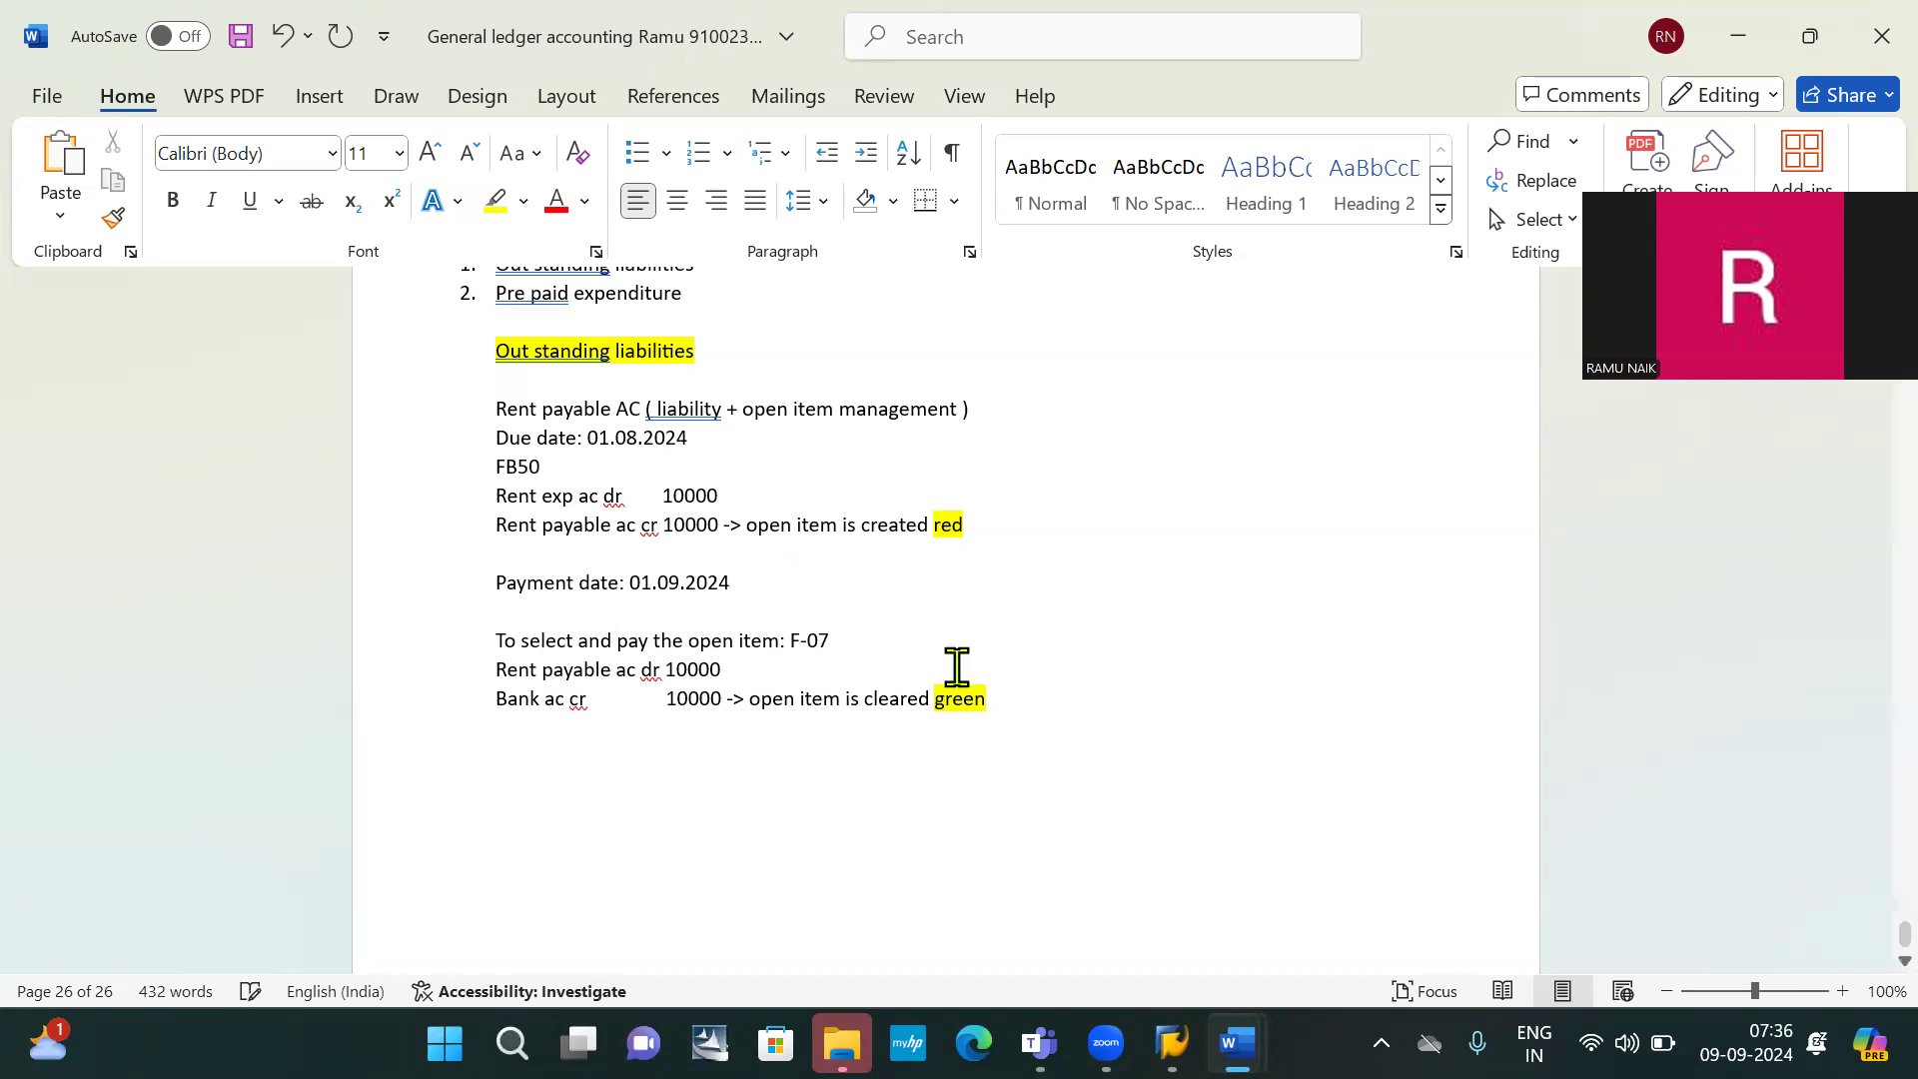
key(alt+Tab)
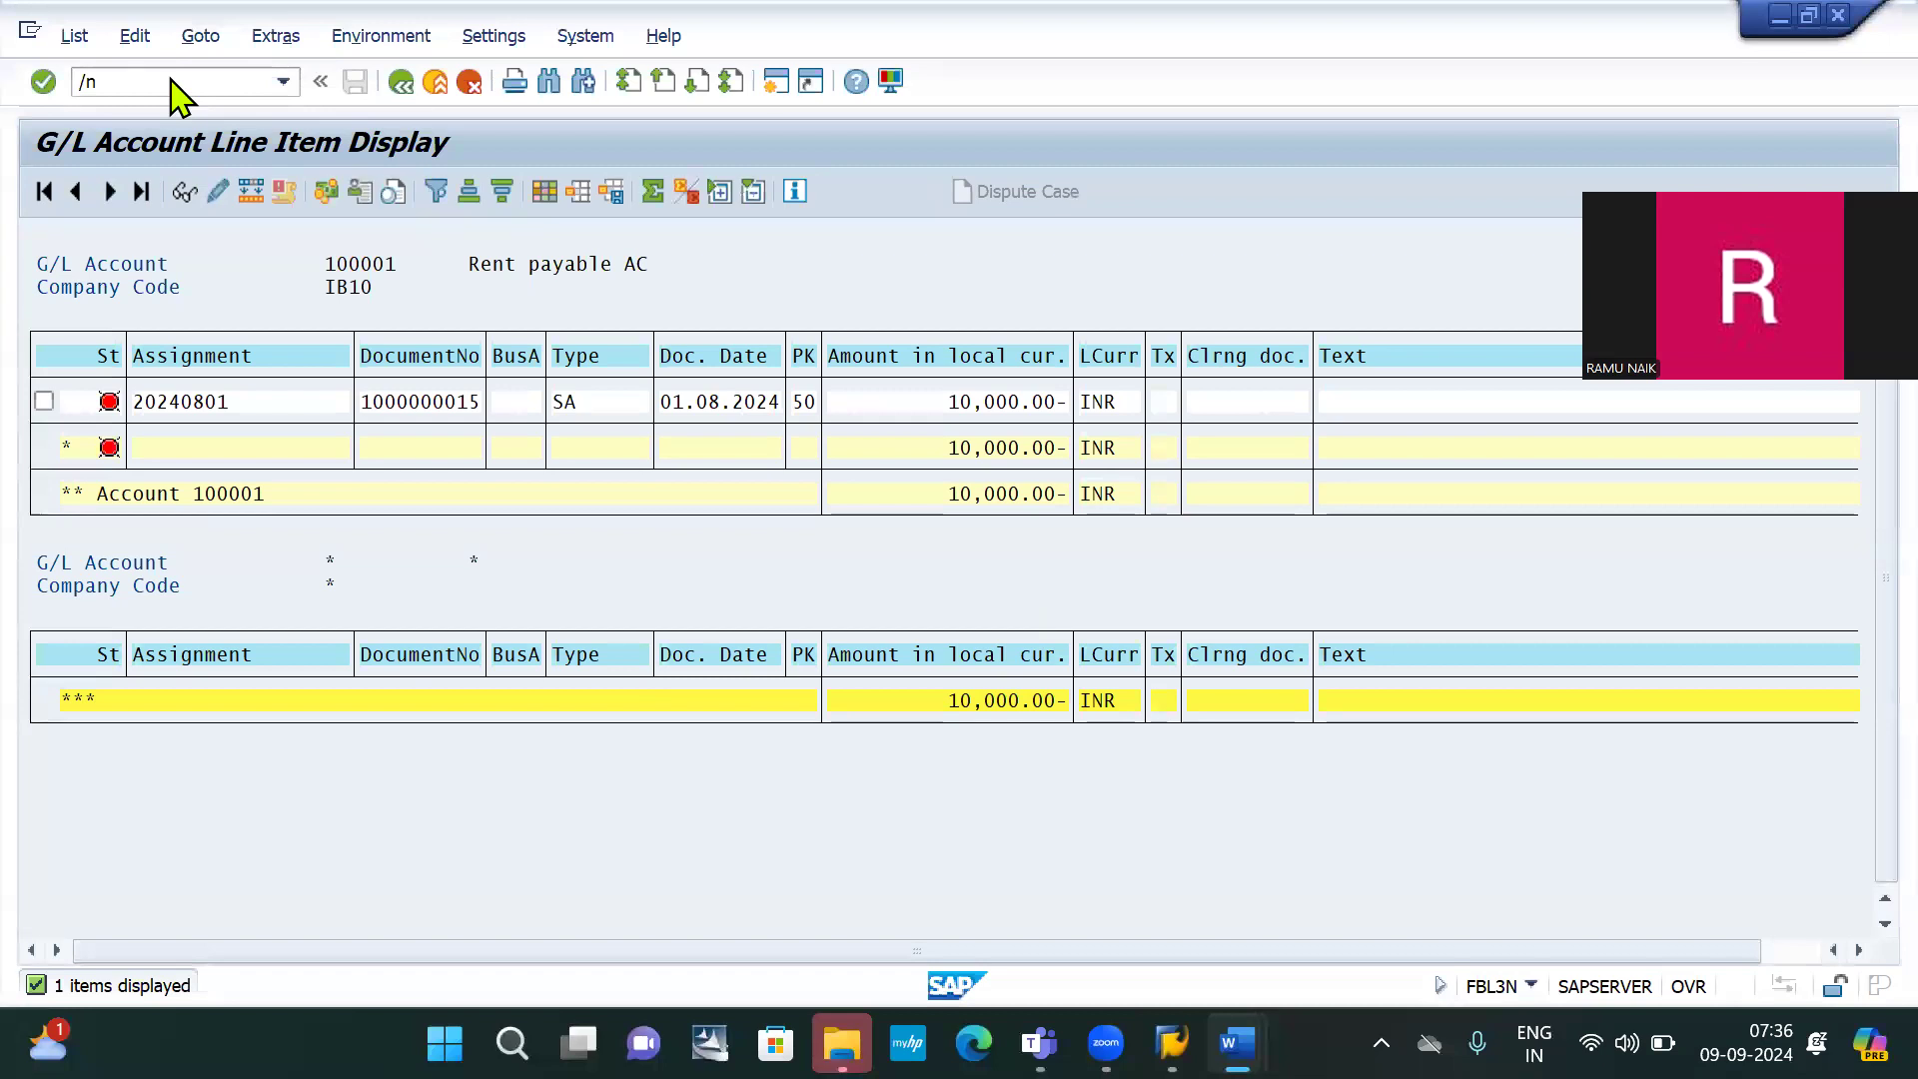
Open F-07 and set document and posting dates to 01.09.2024
click(170, 78)
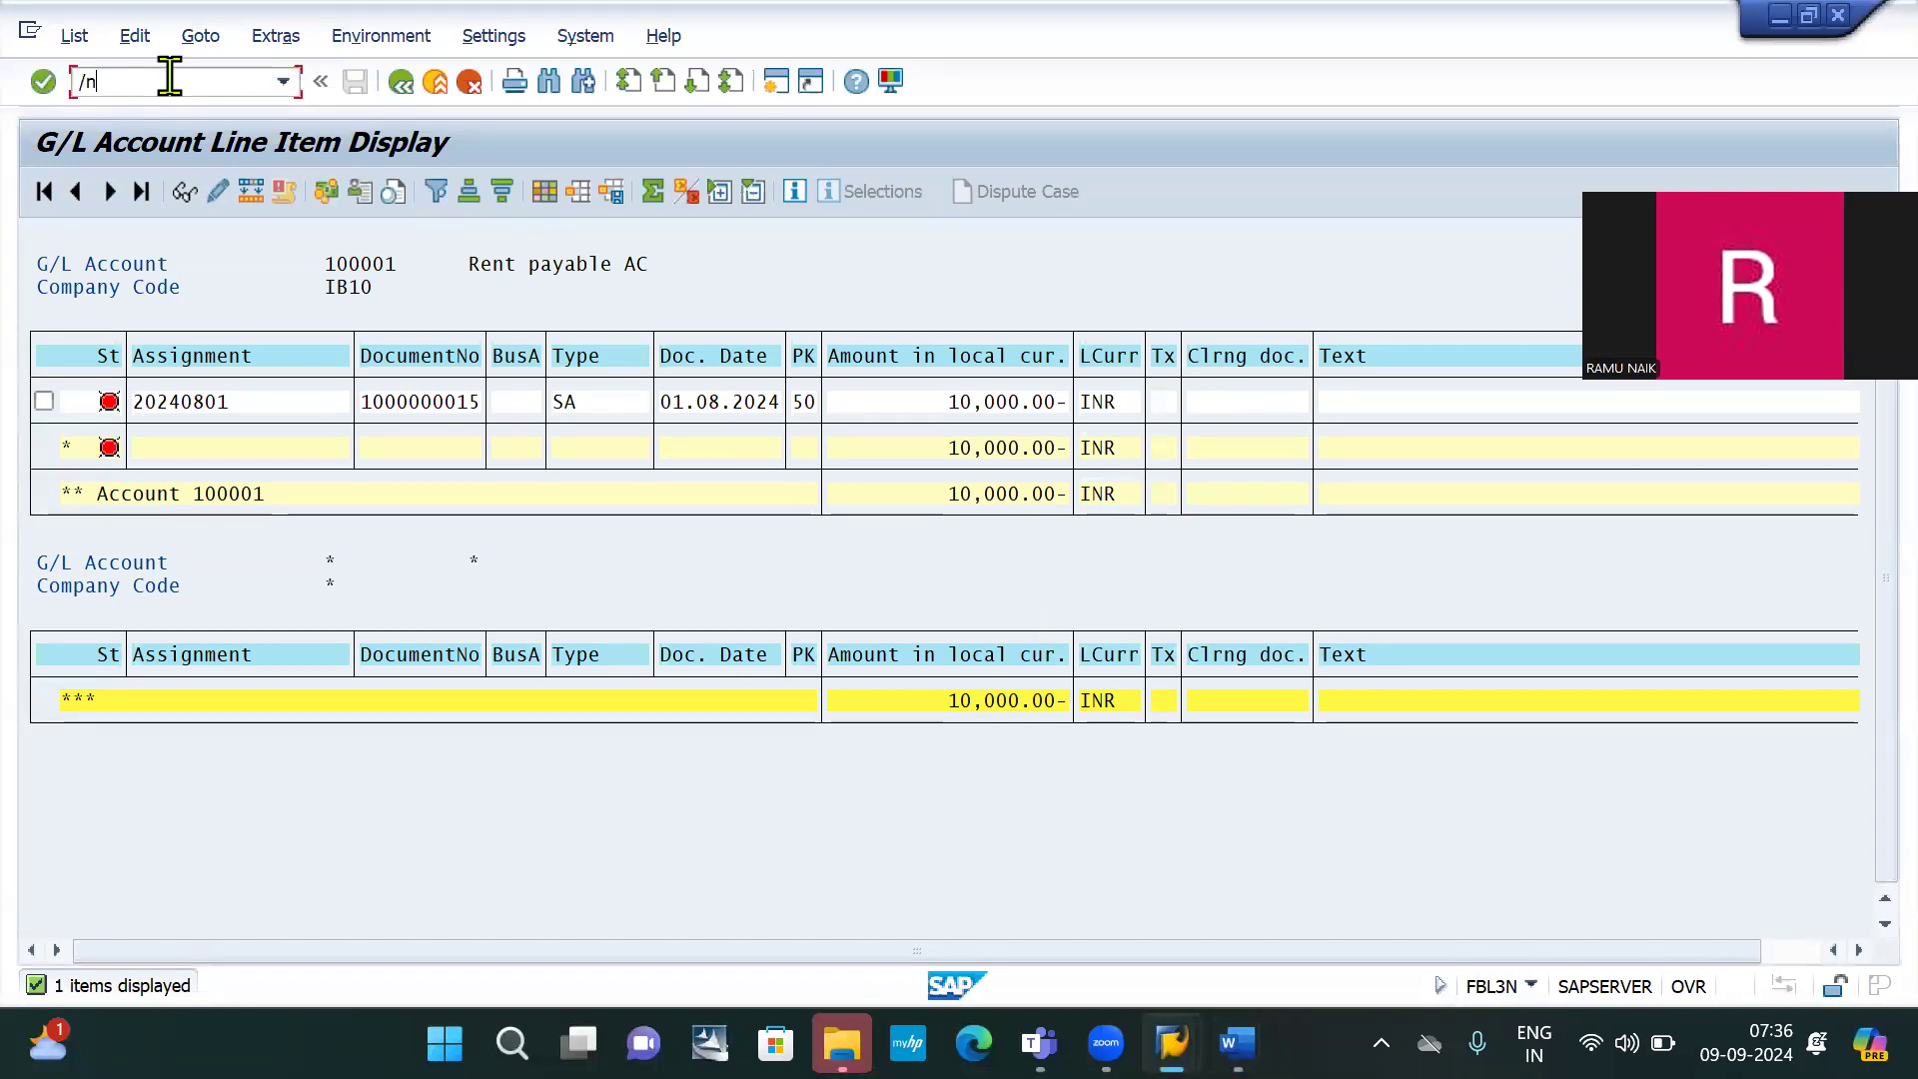
text(f-07)
key(Return)
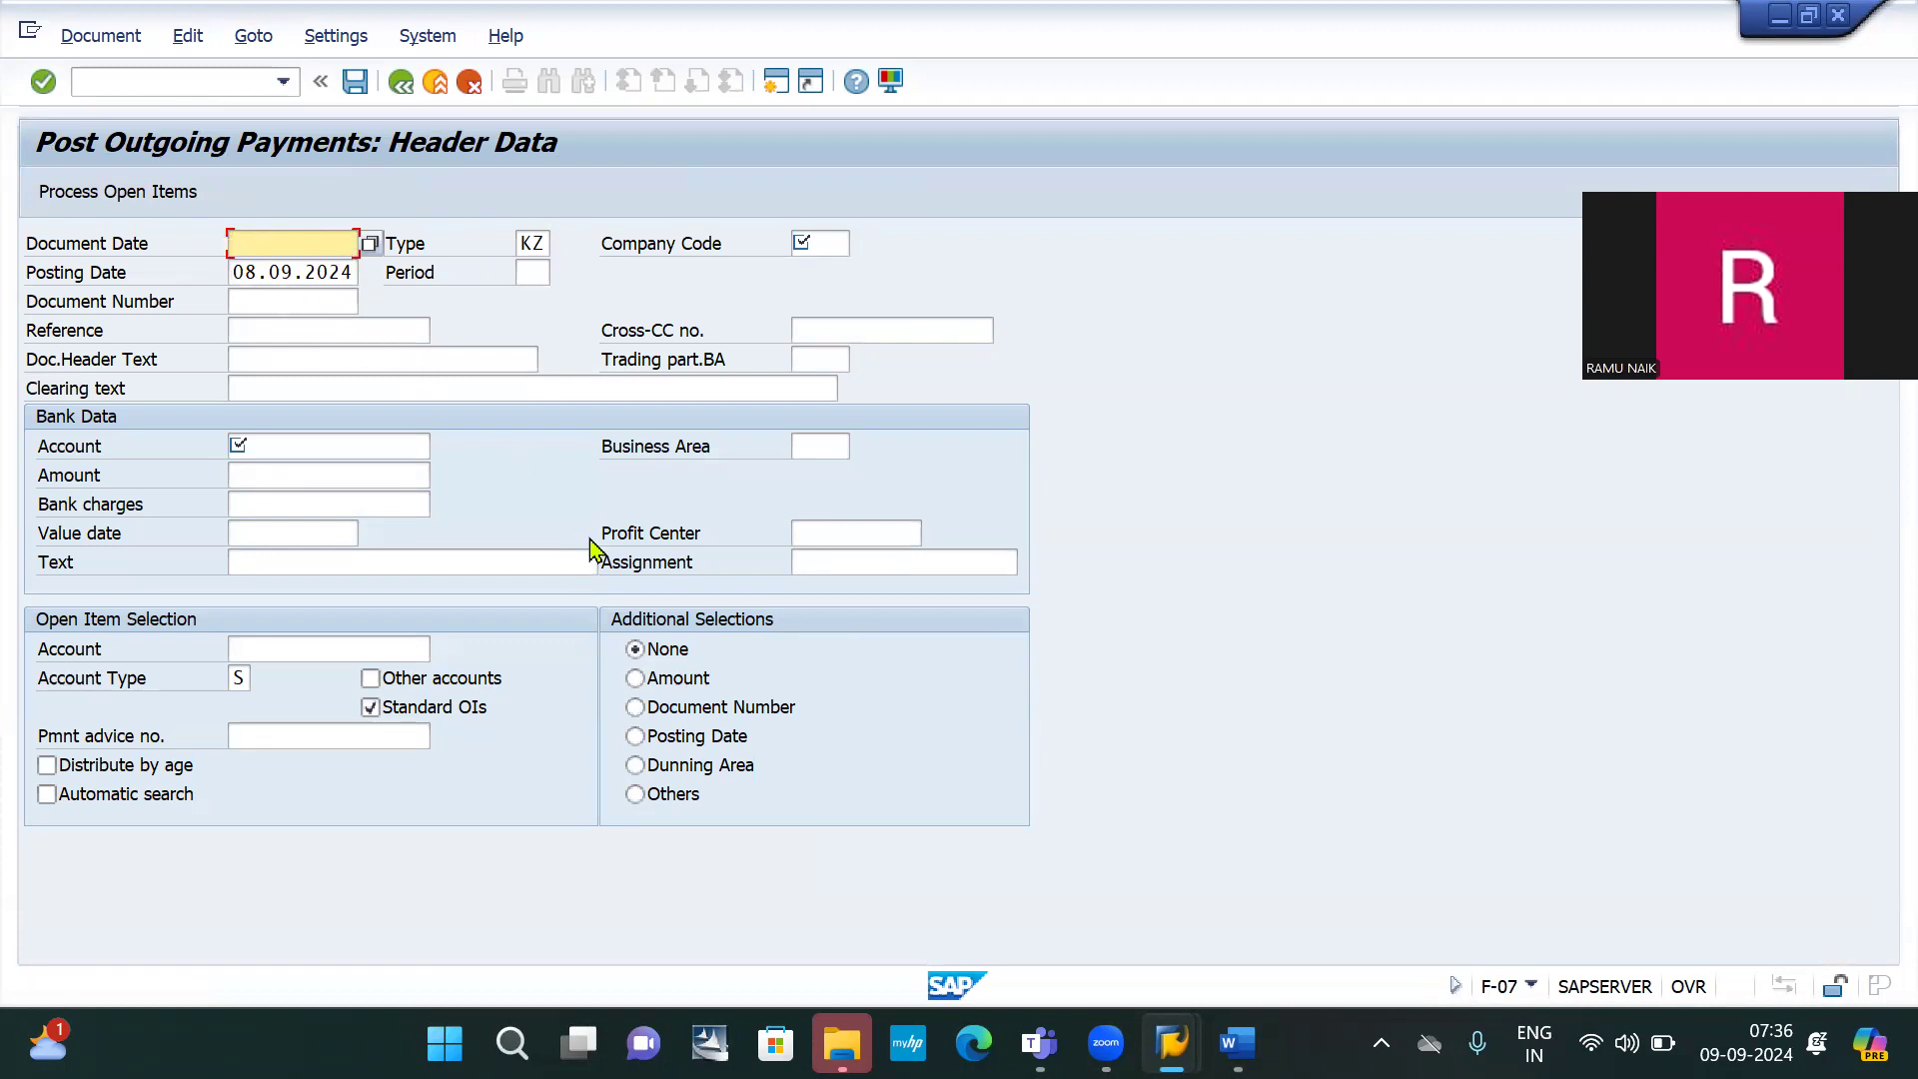
text(01)
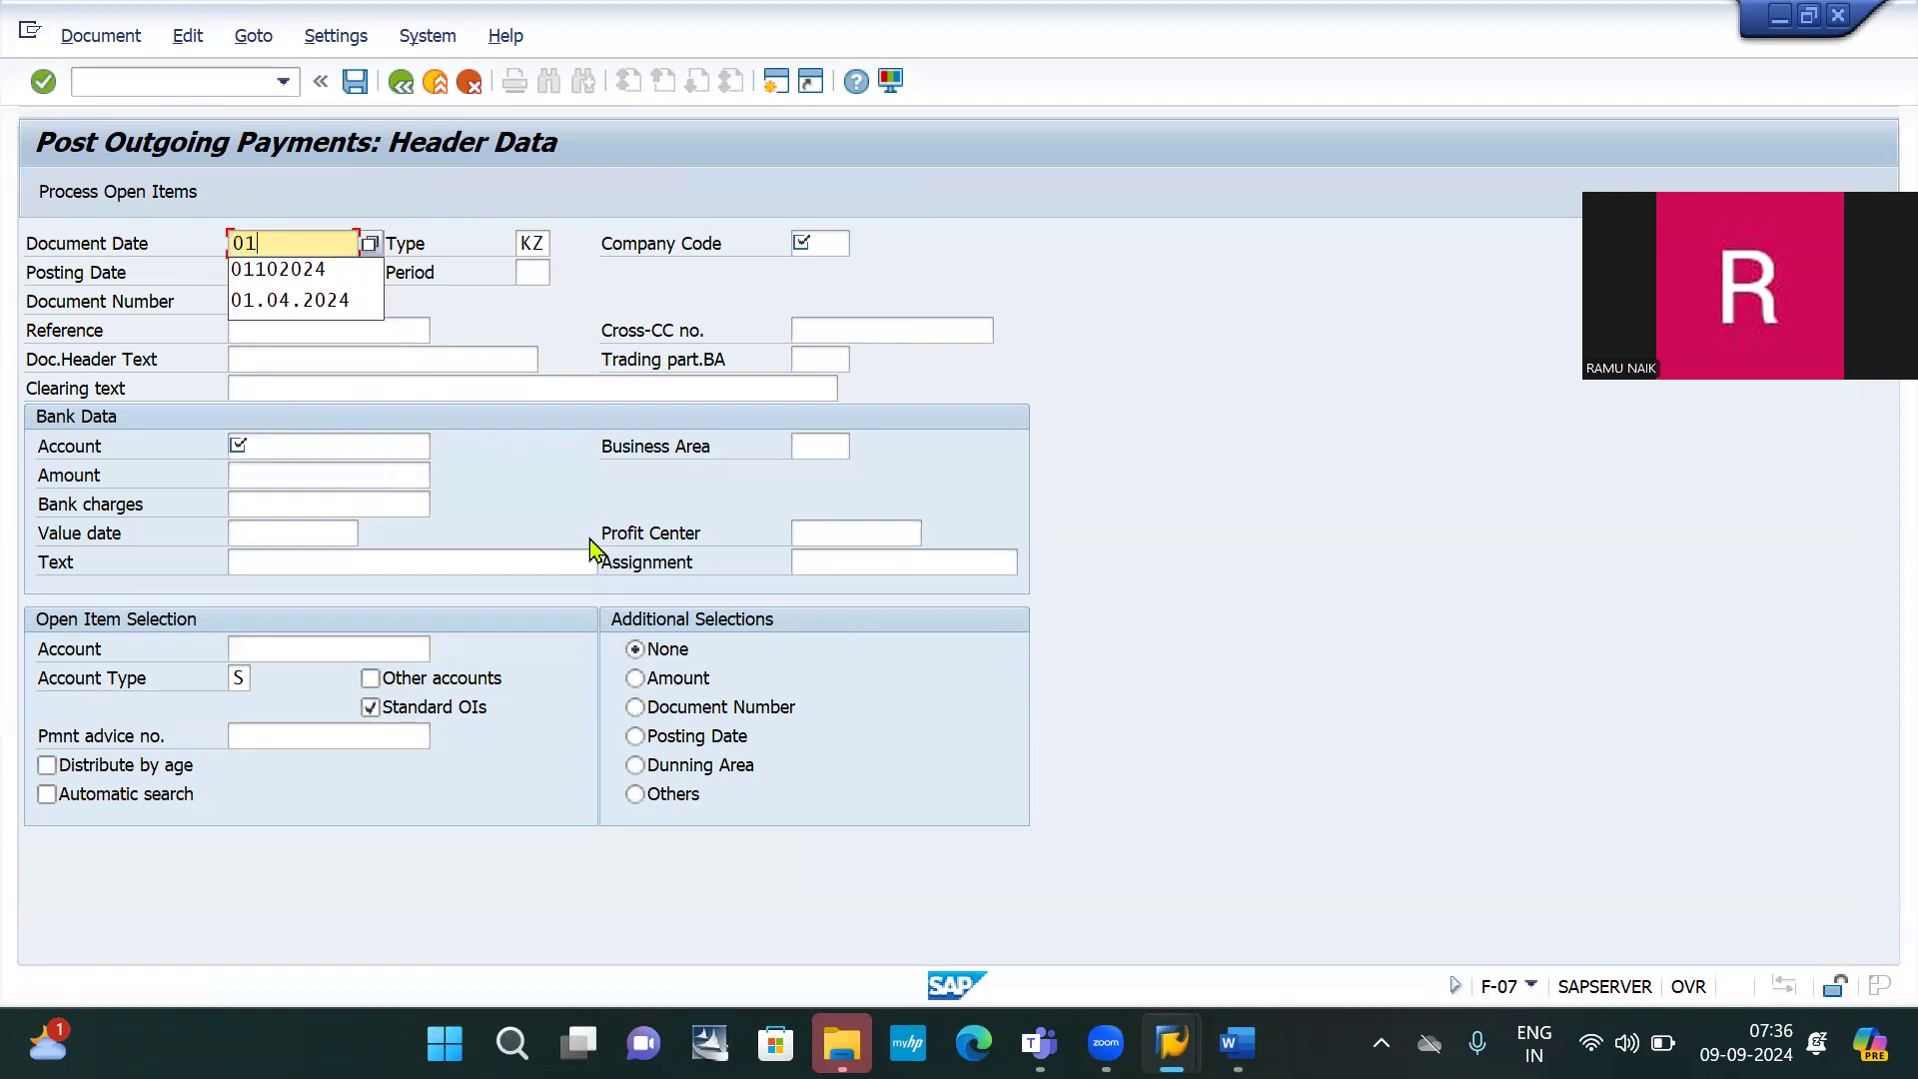
text(.)
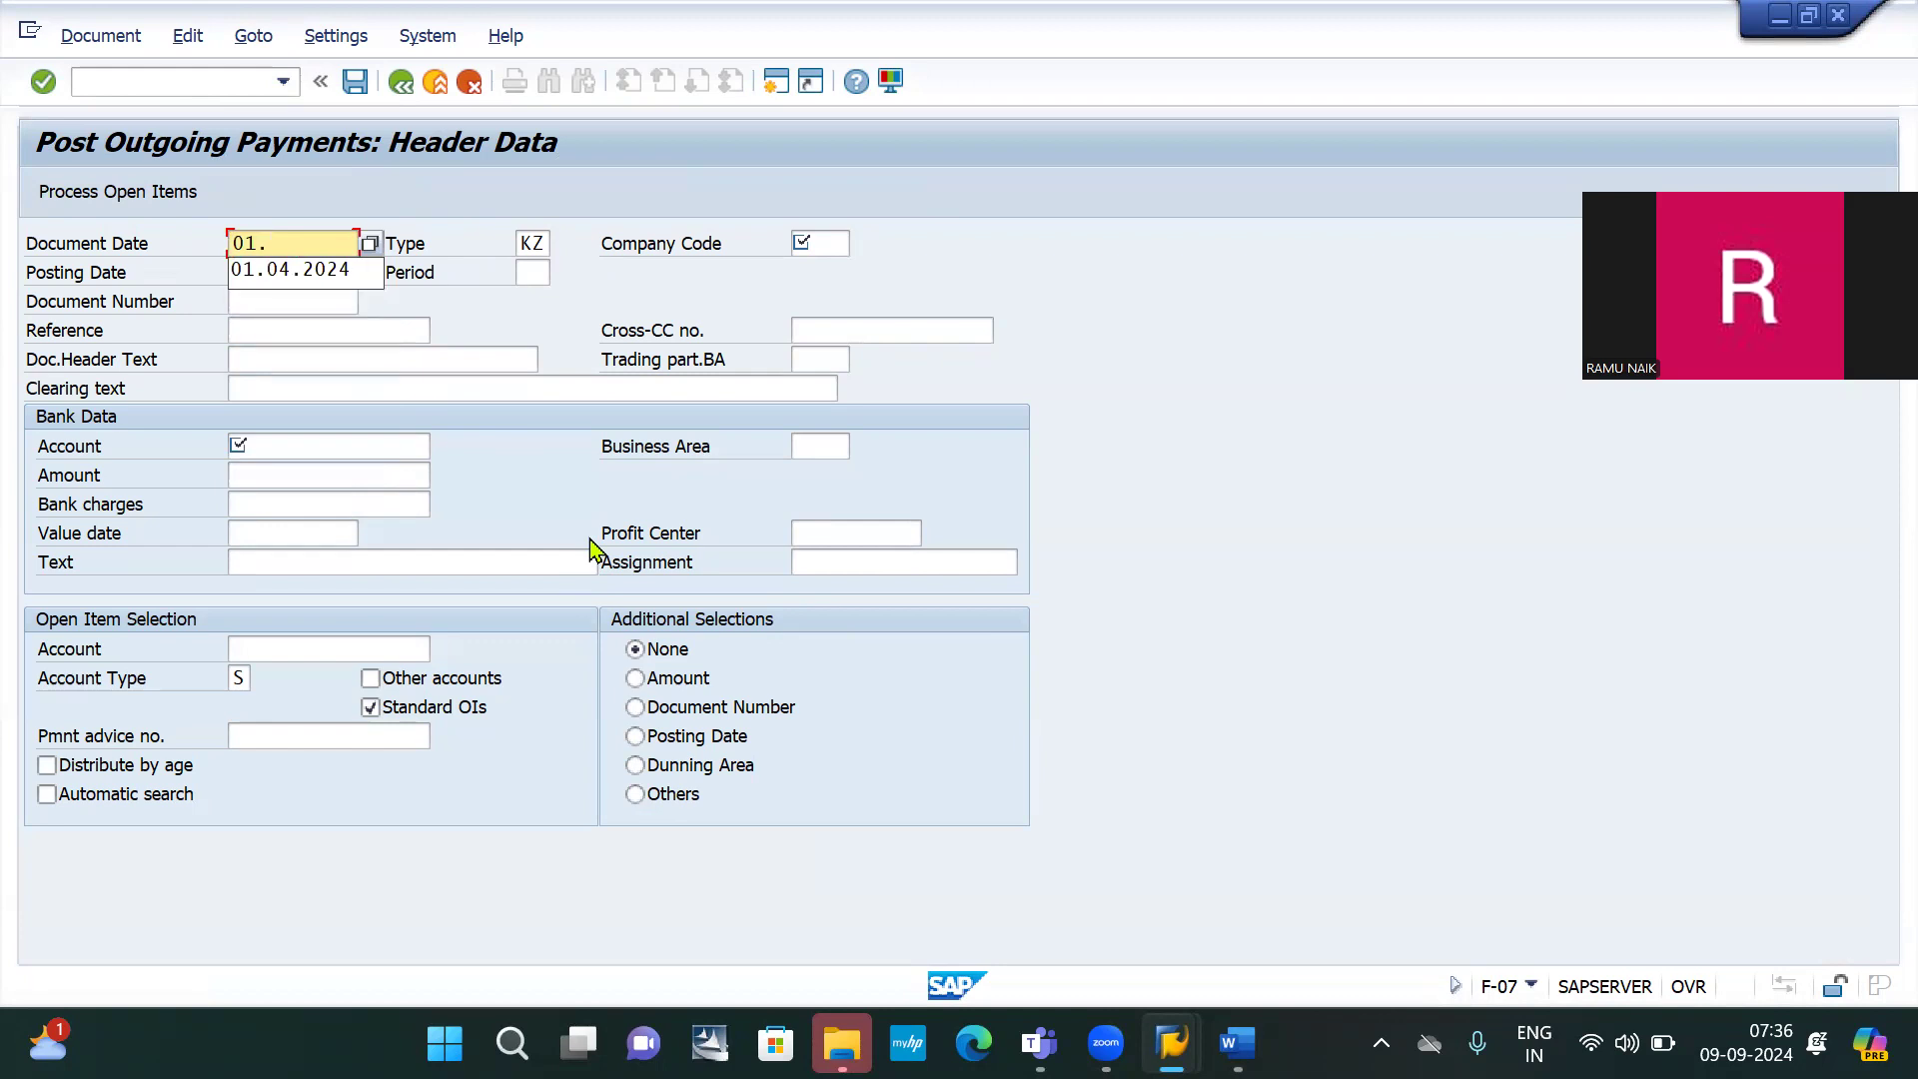
text(09)
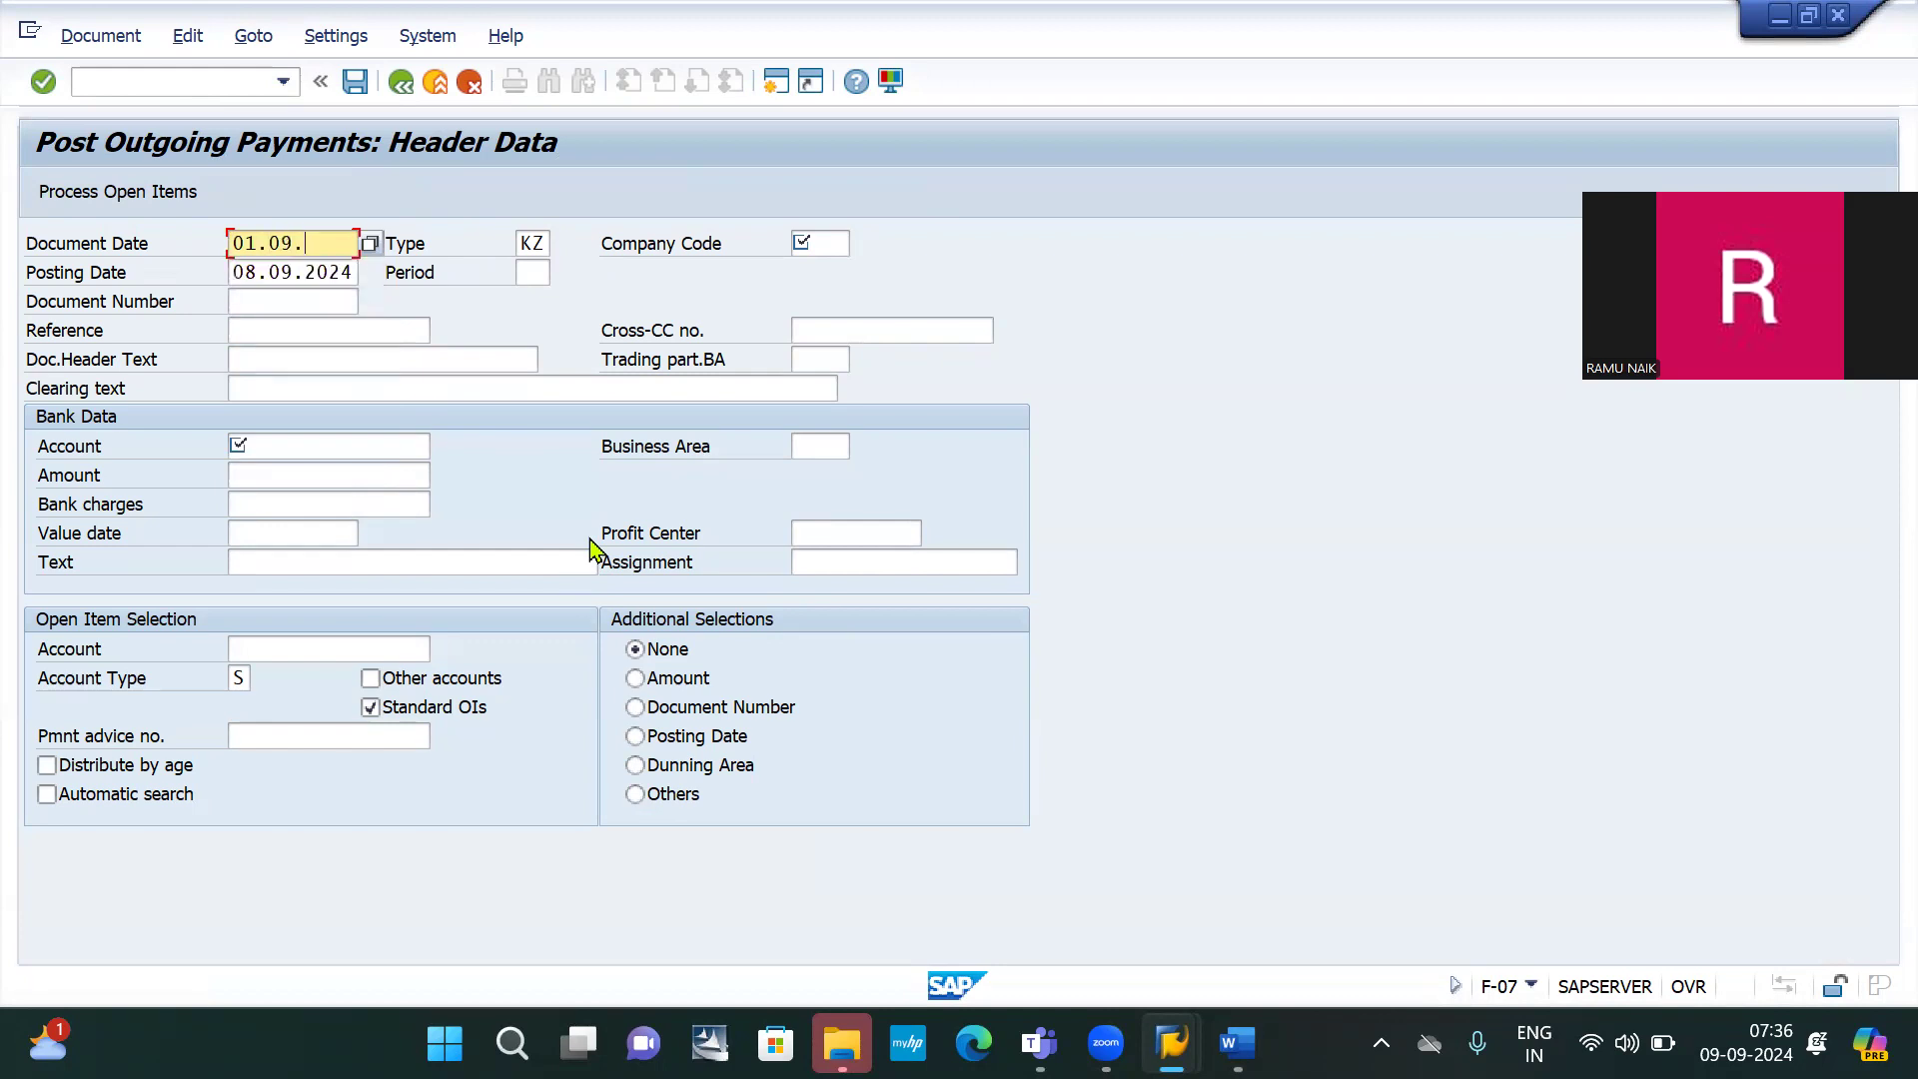
text(.2024)
key(ctrl+a)
key(ctrl+c)
click(286, 271)
key(ctrl+a)
key(ctrl+v)
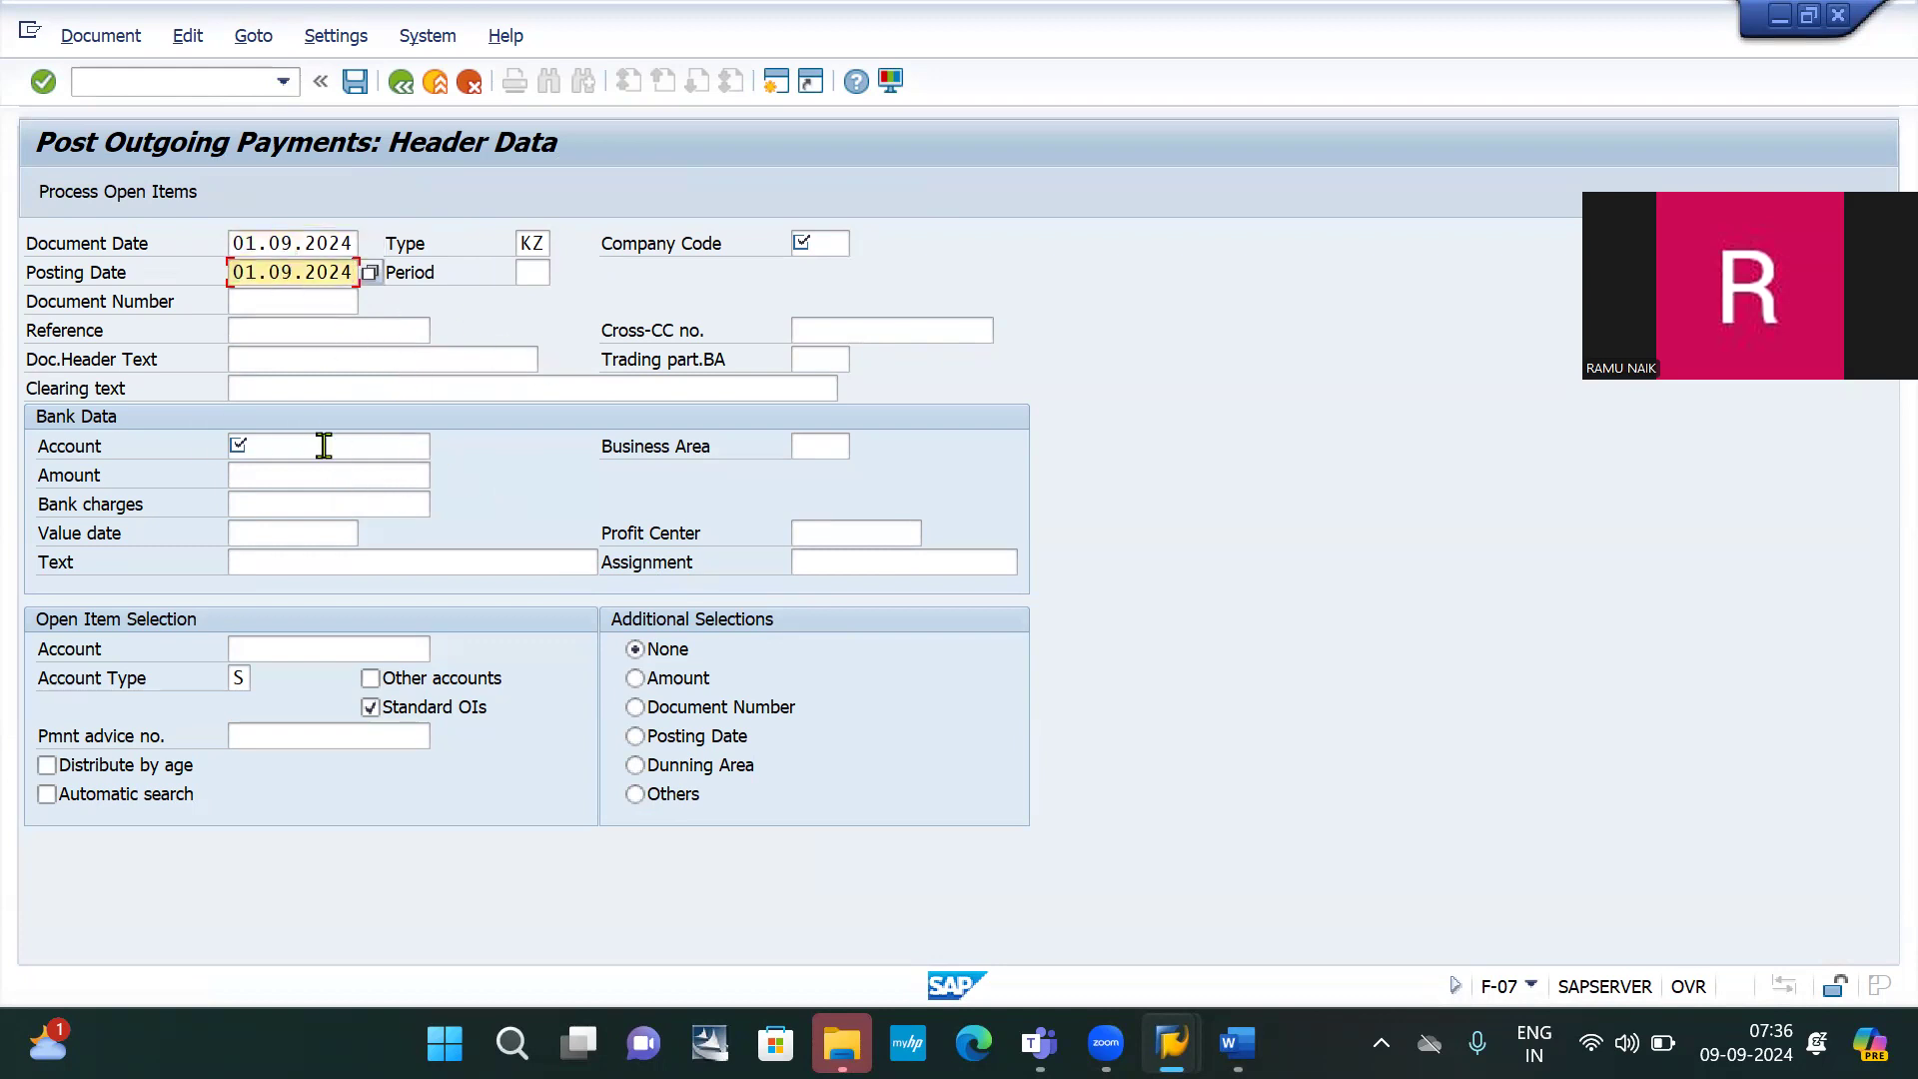
Enter bank account 200000 and payment amount 10000
click(323, 446)
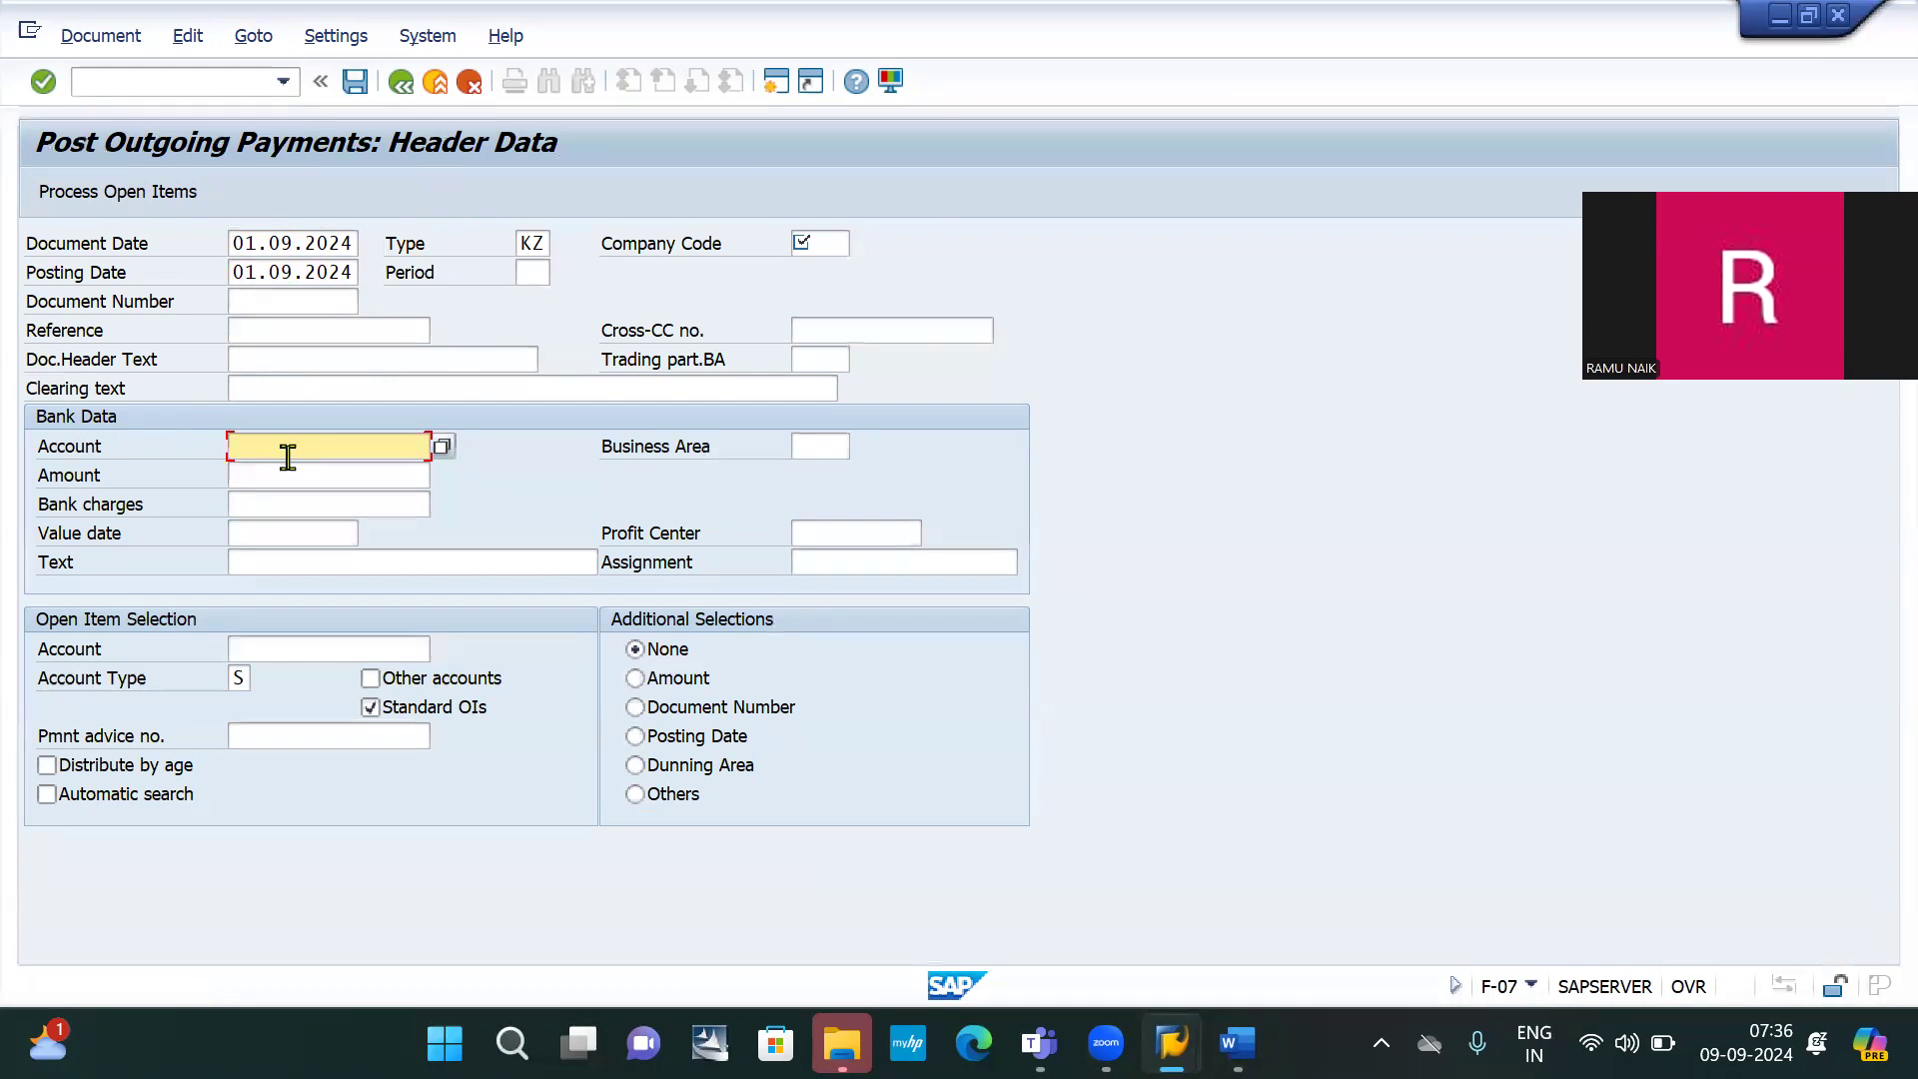
text(200)
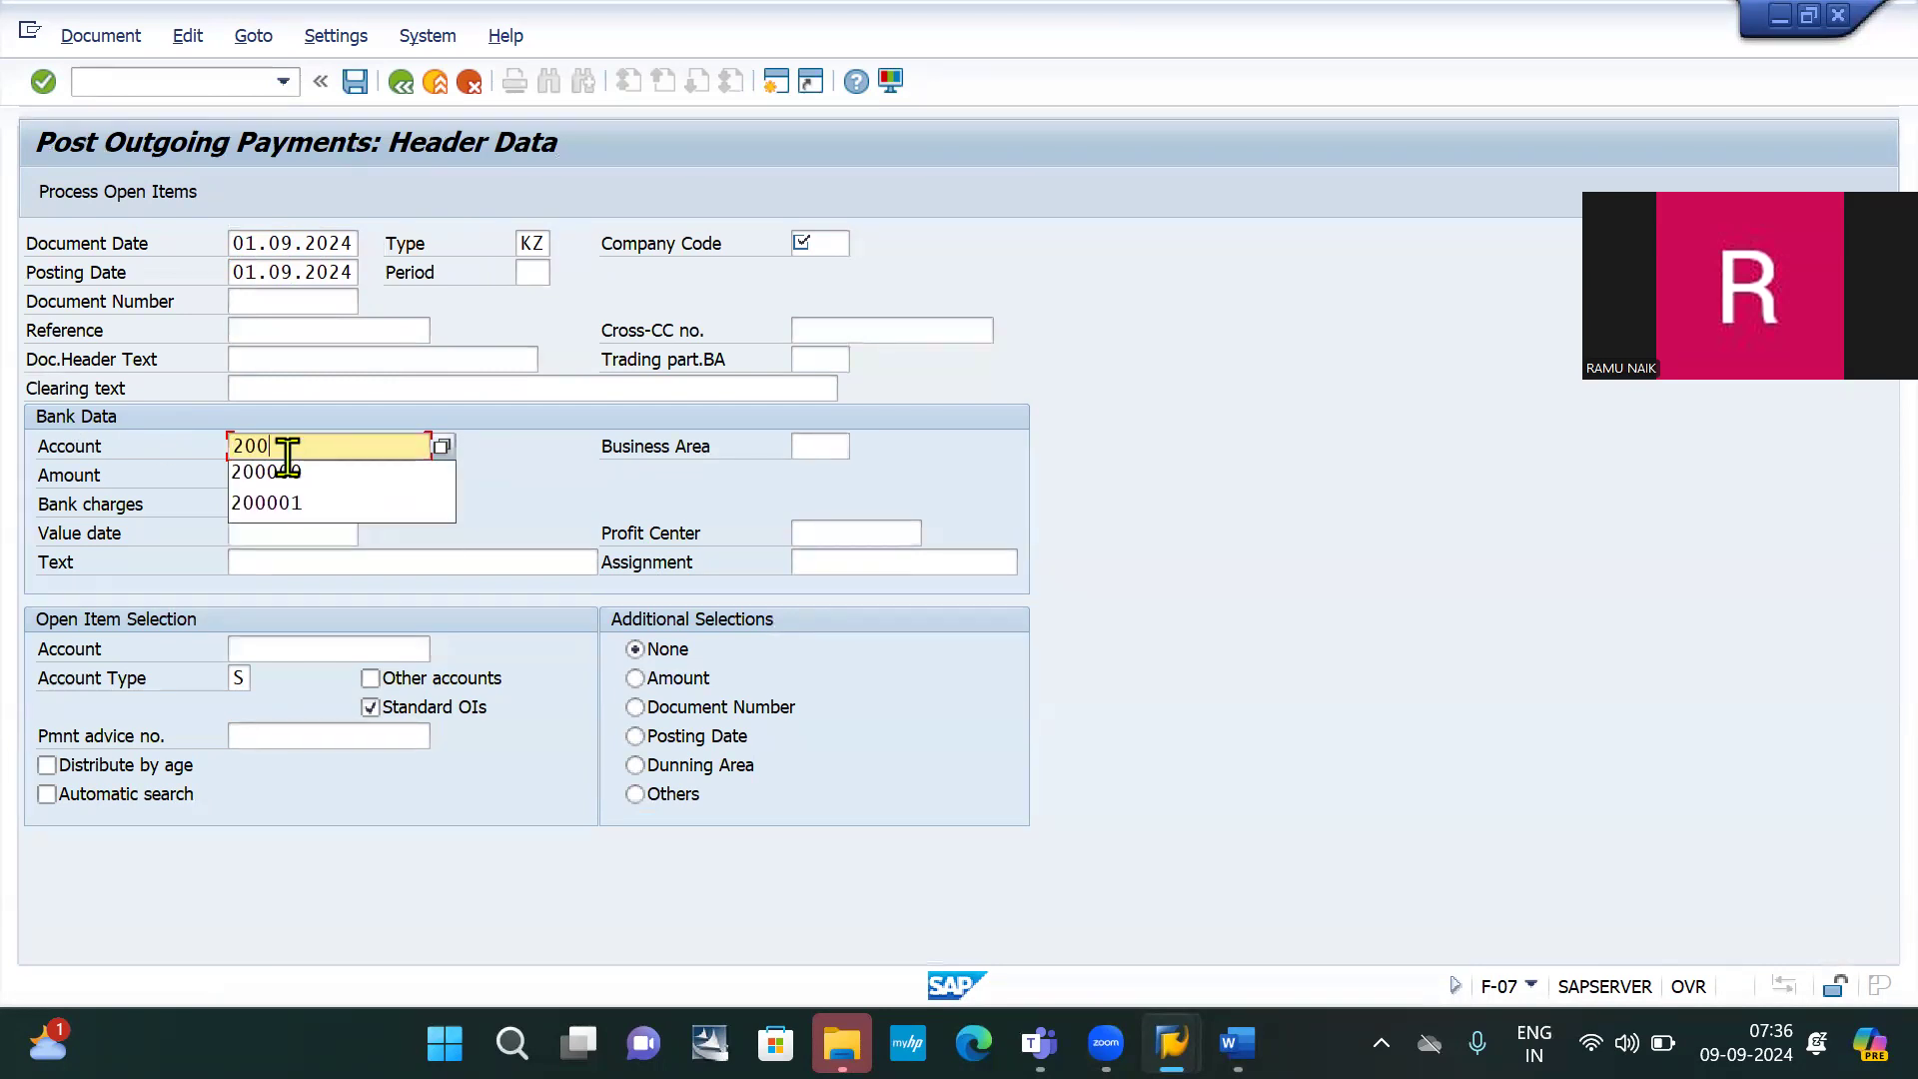
text(000)
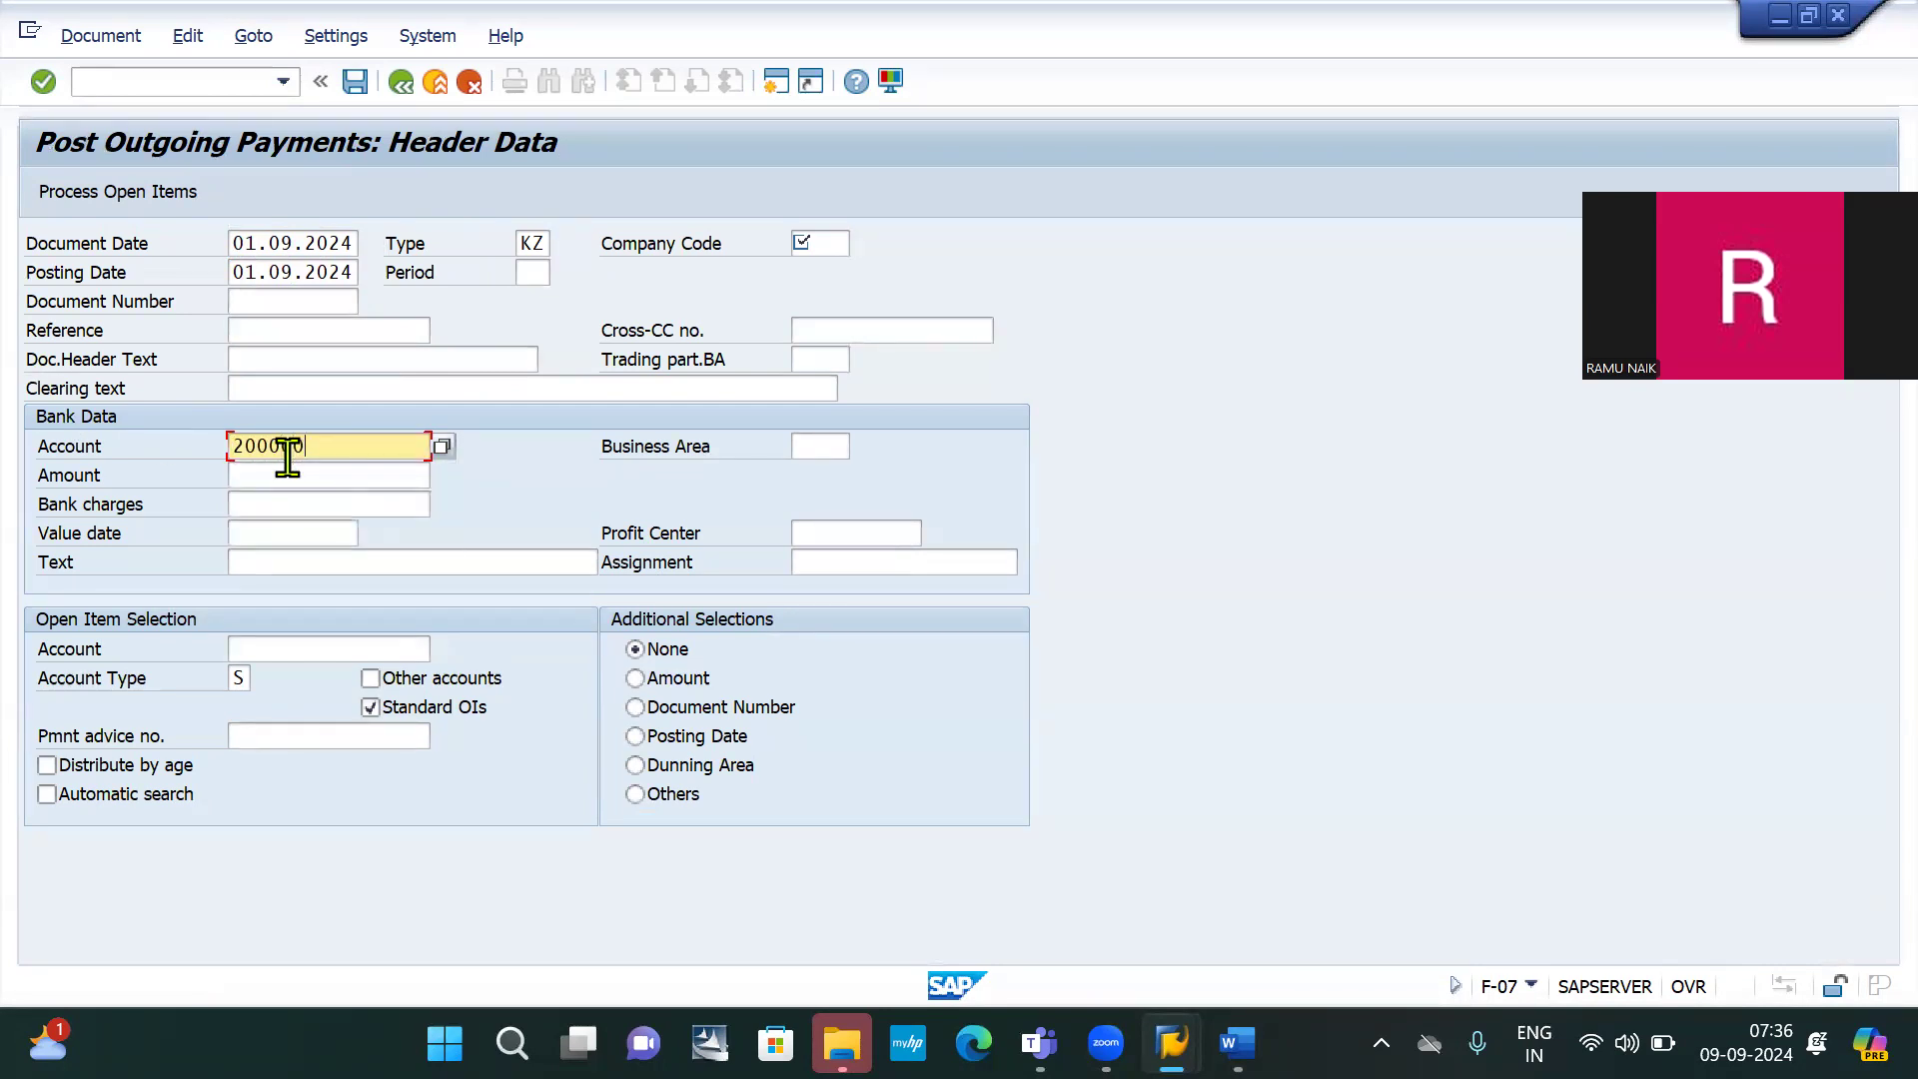
click(280, 479)
text(10000)
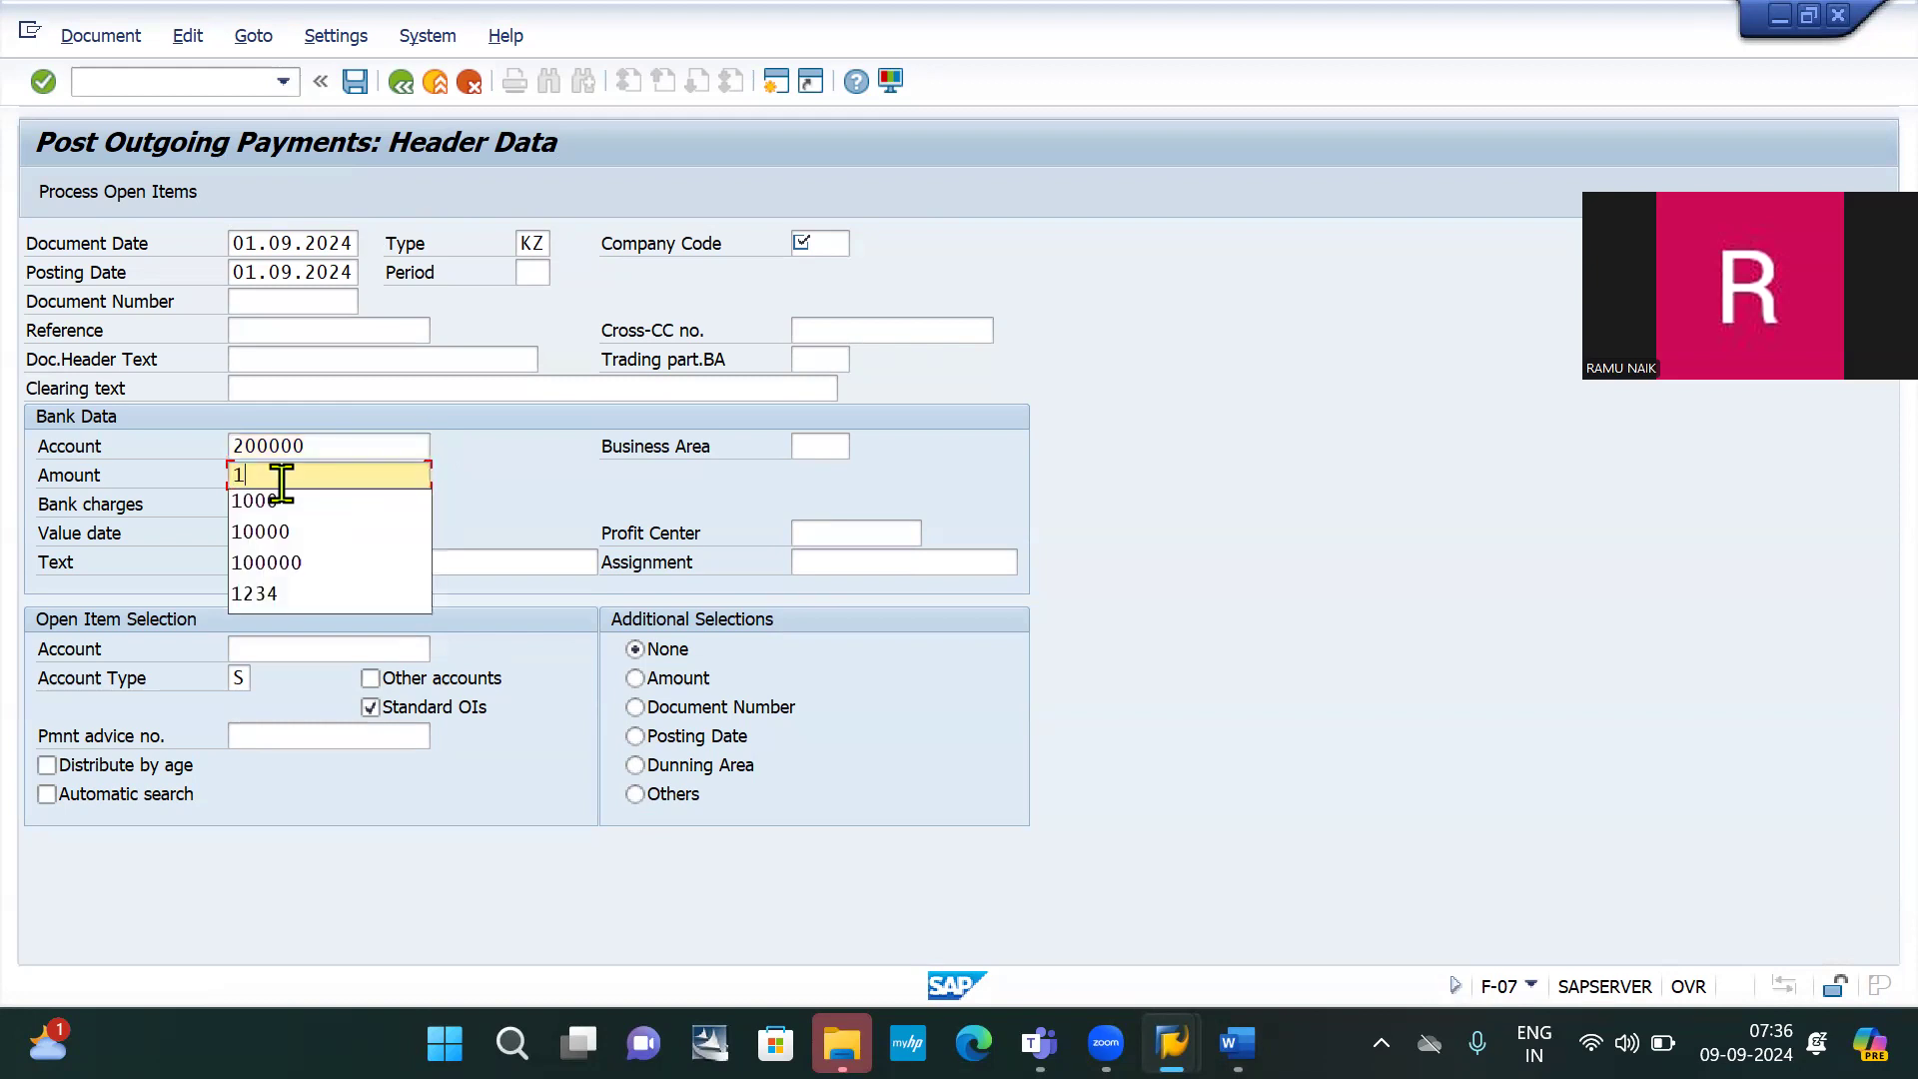
click(538, 474)
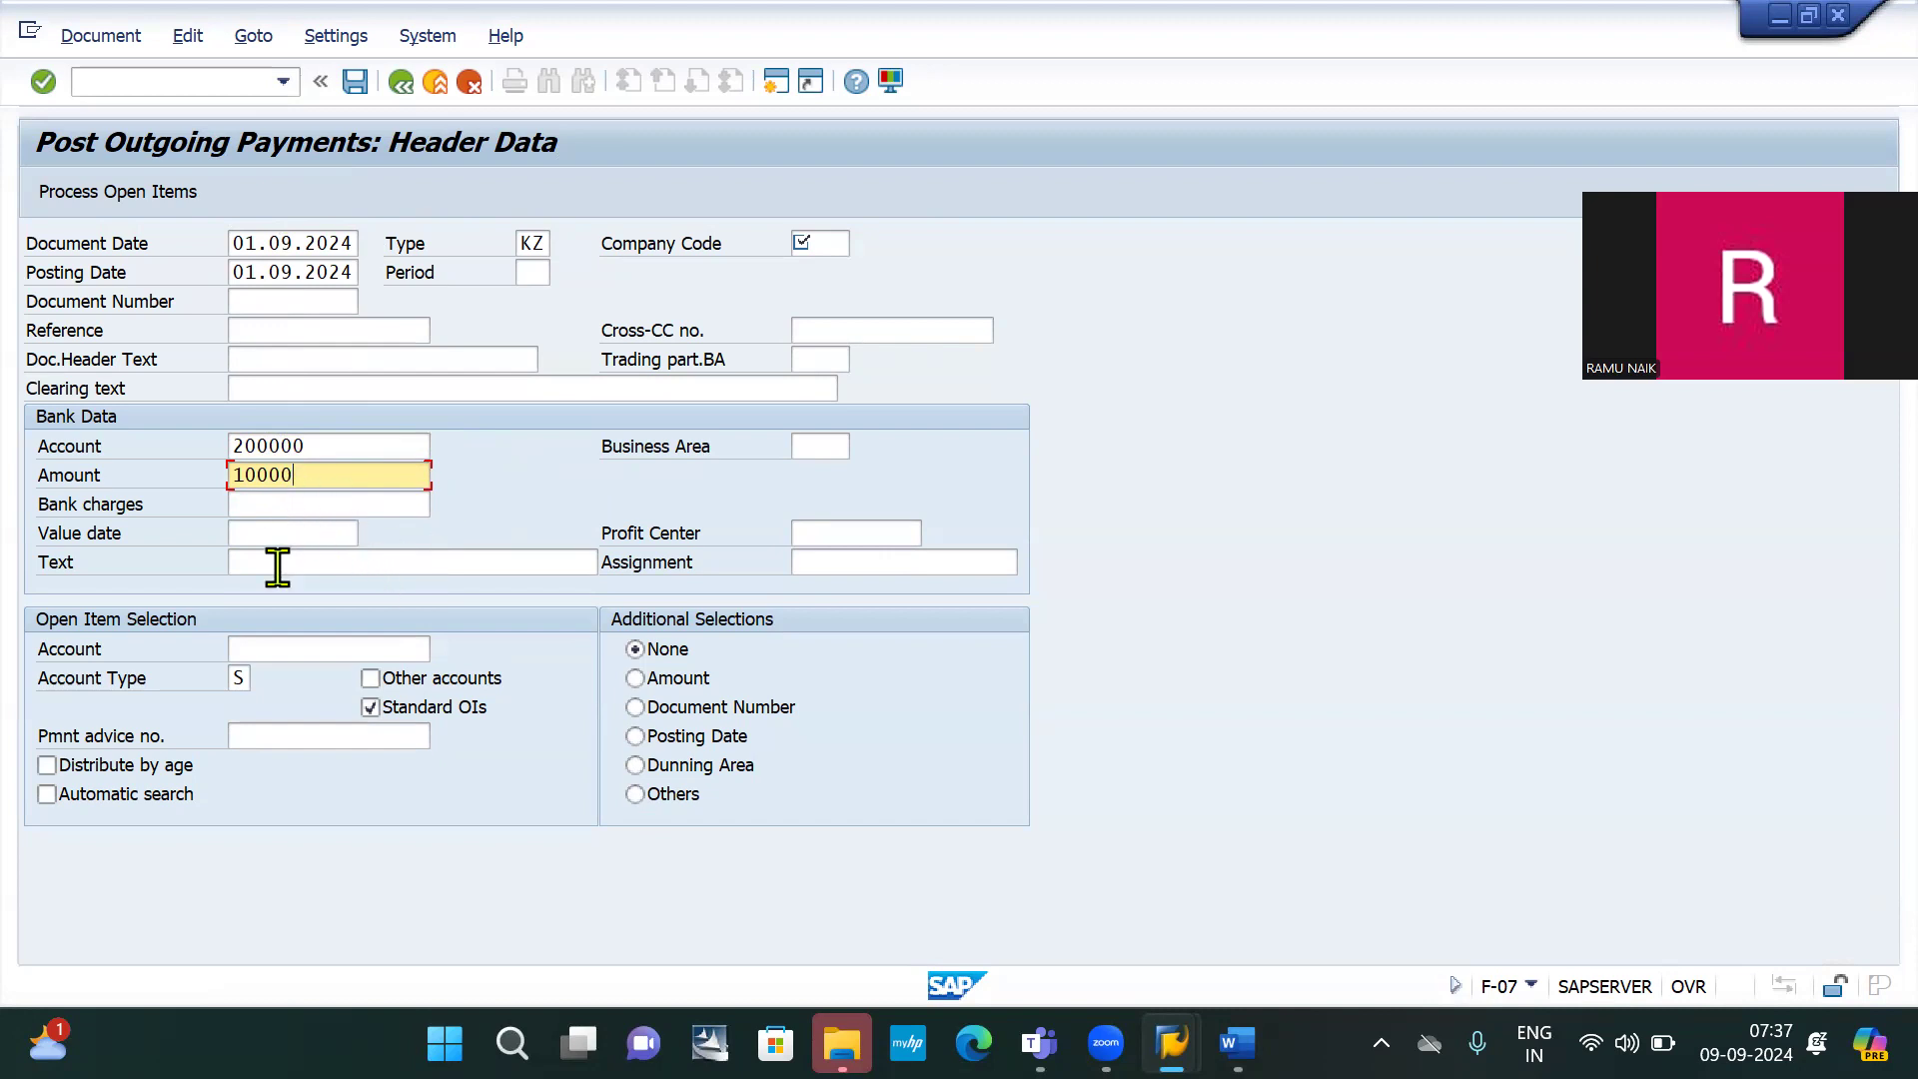
Select open items of account 100001 in company code IB10; processing fails on missing number range 15
click(292, 647)
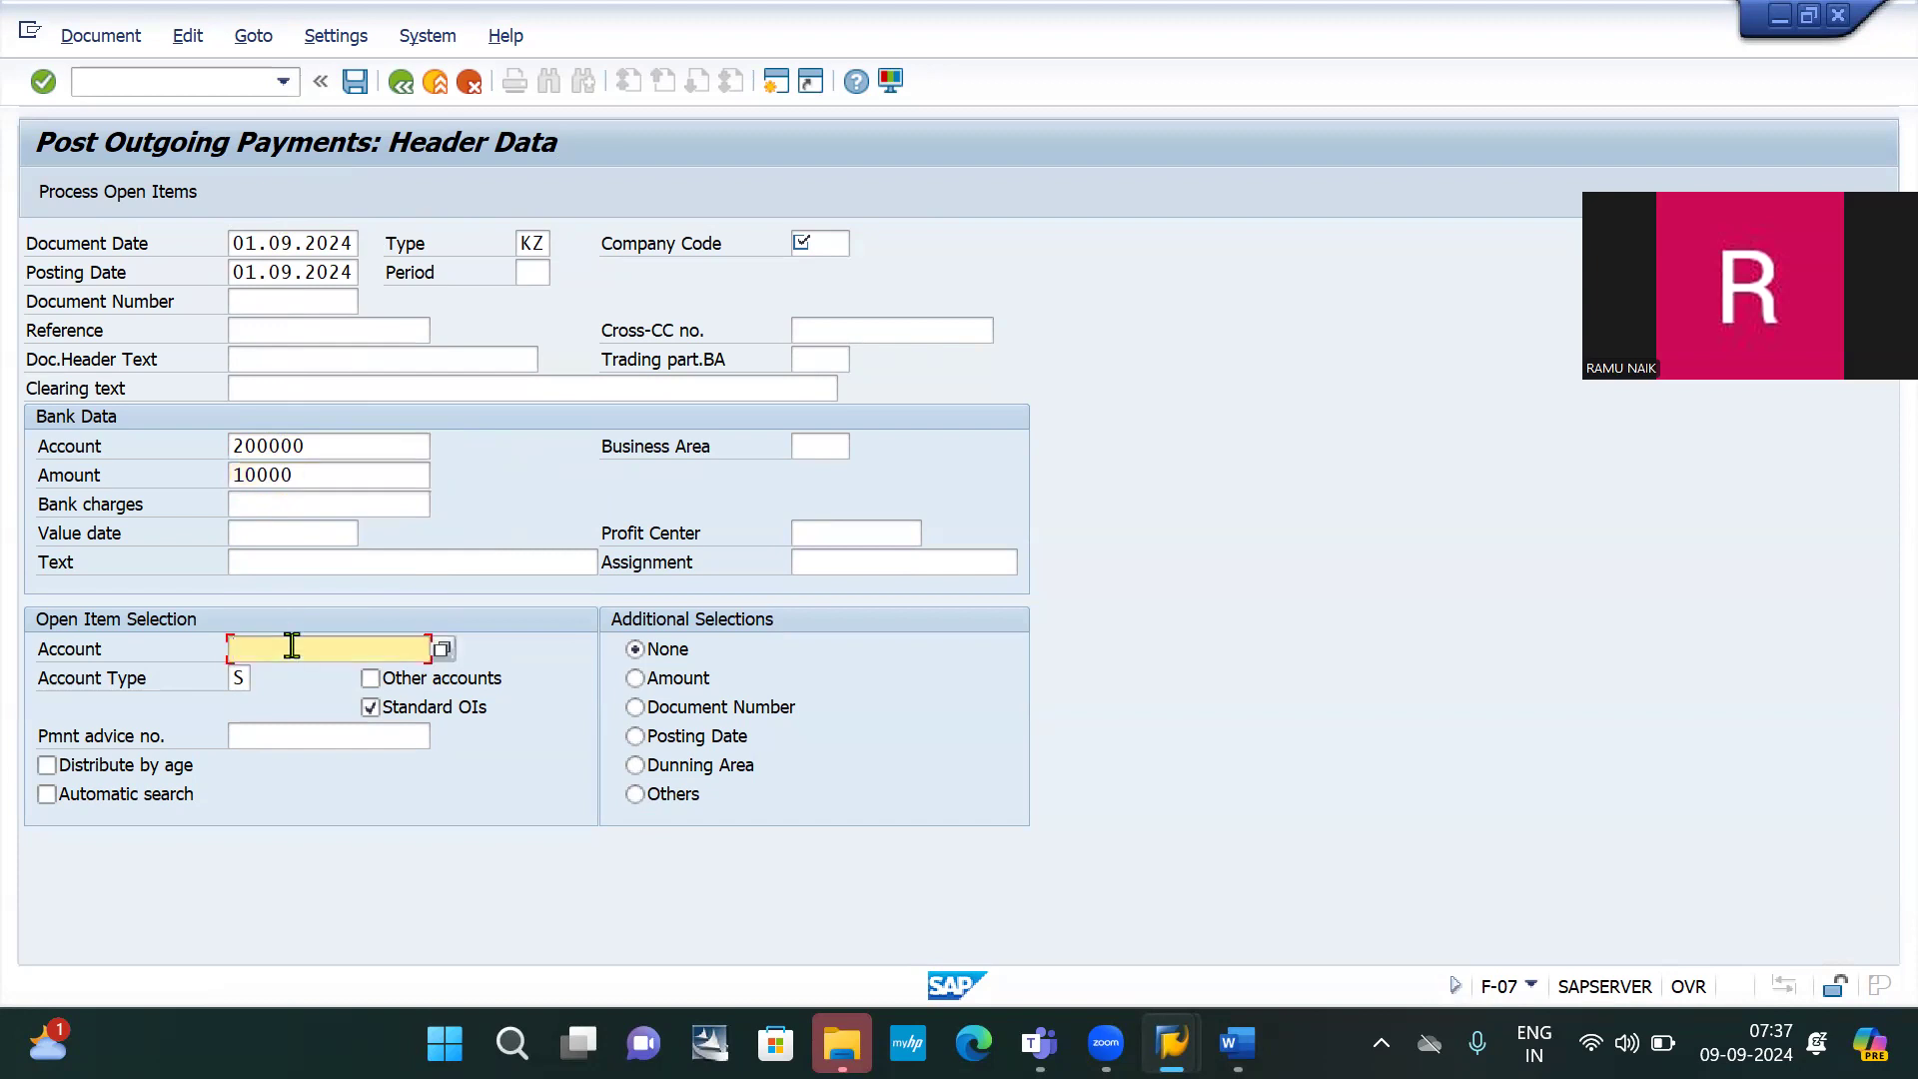
text(1)
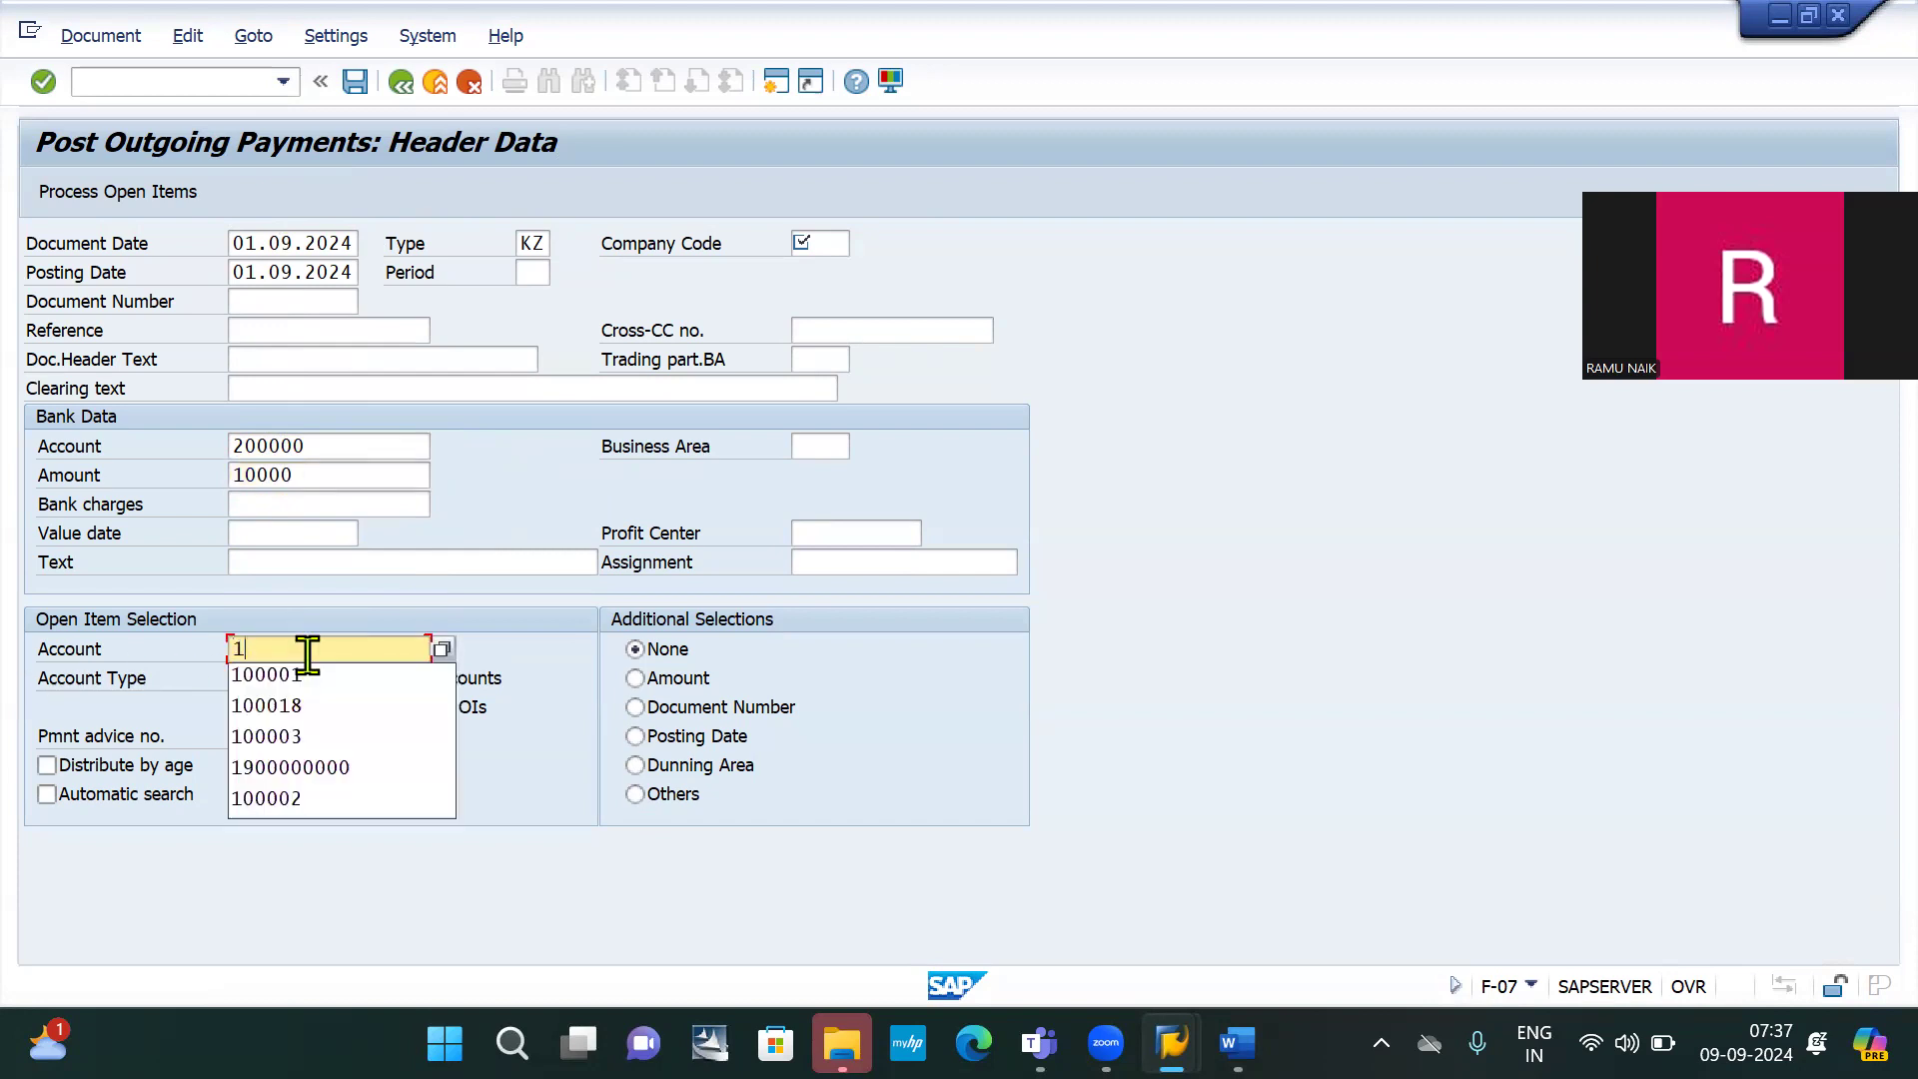
text(00001)
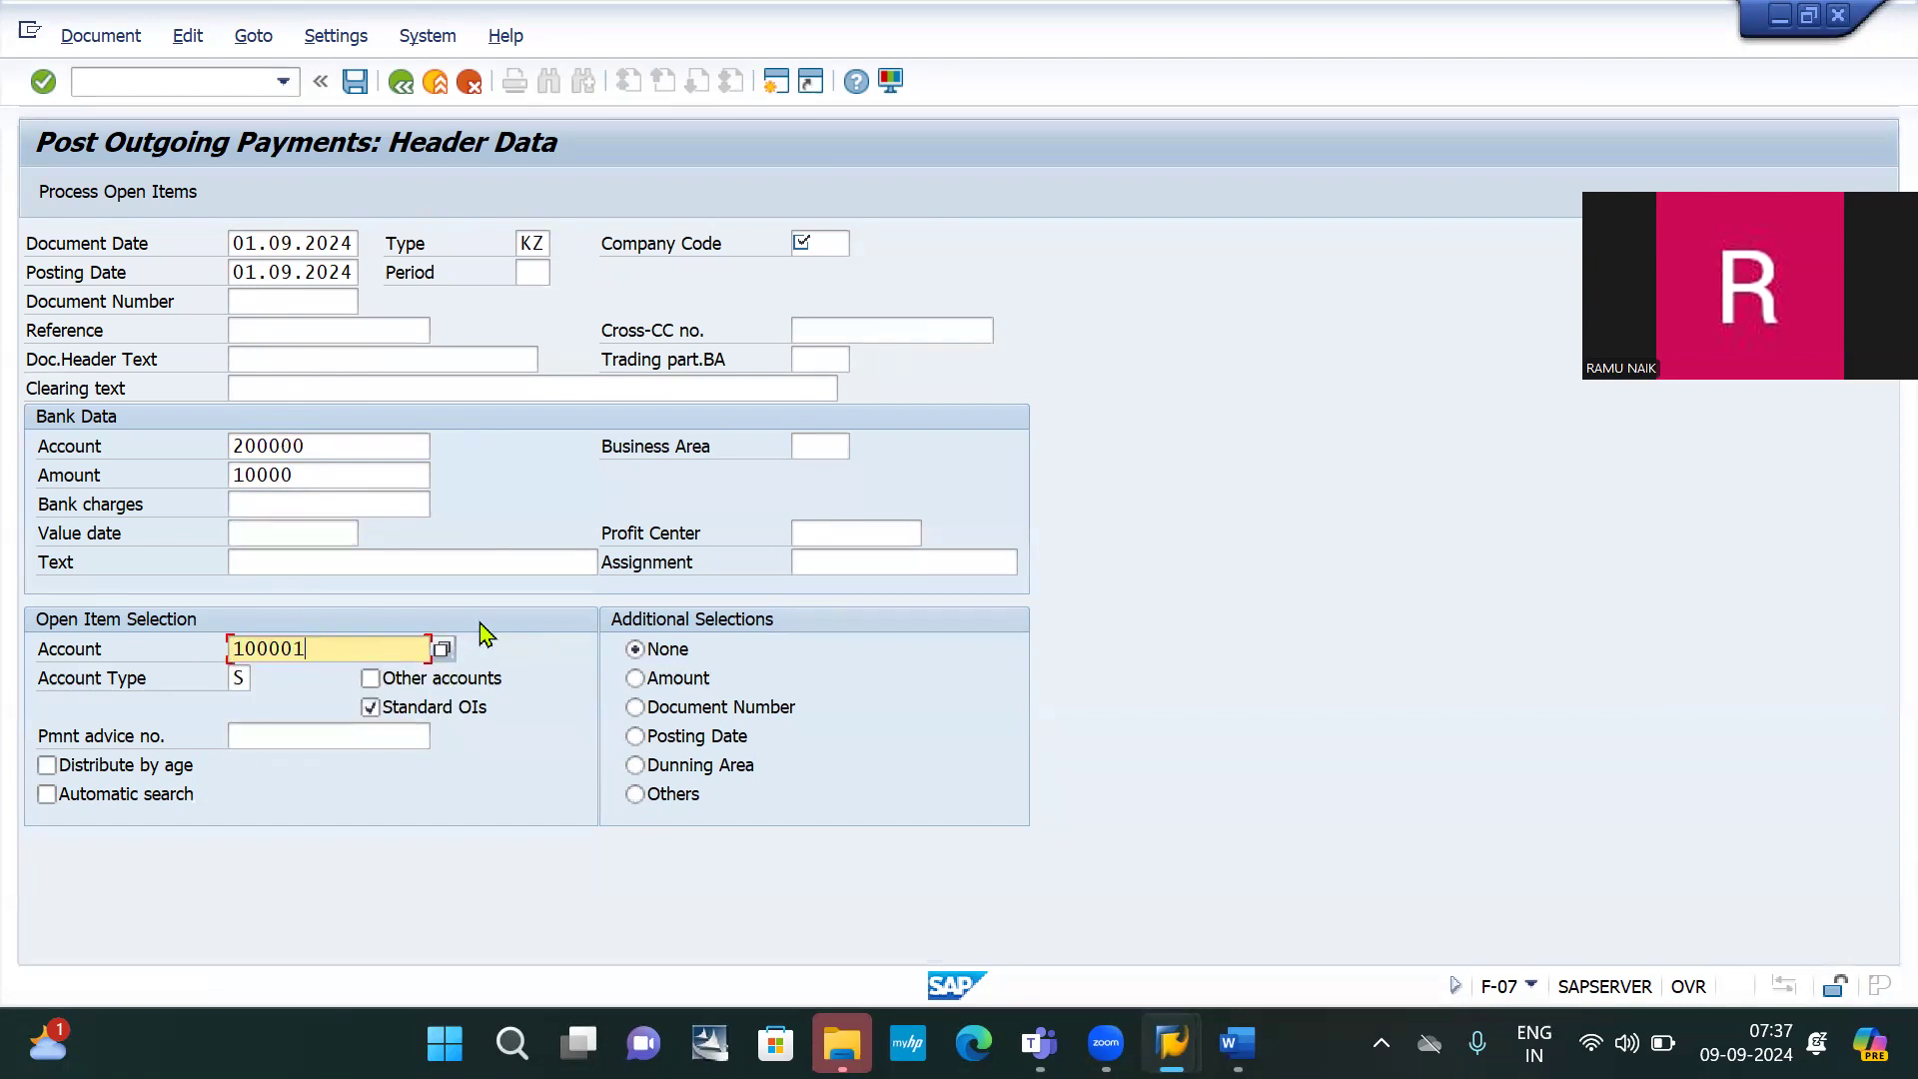
click(109, 192)
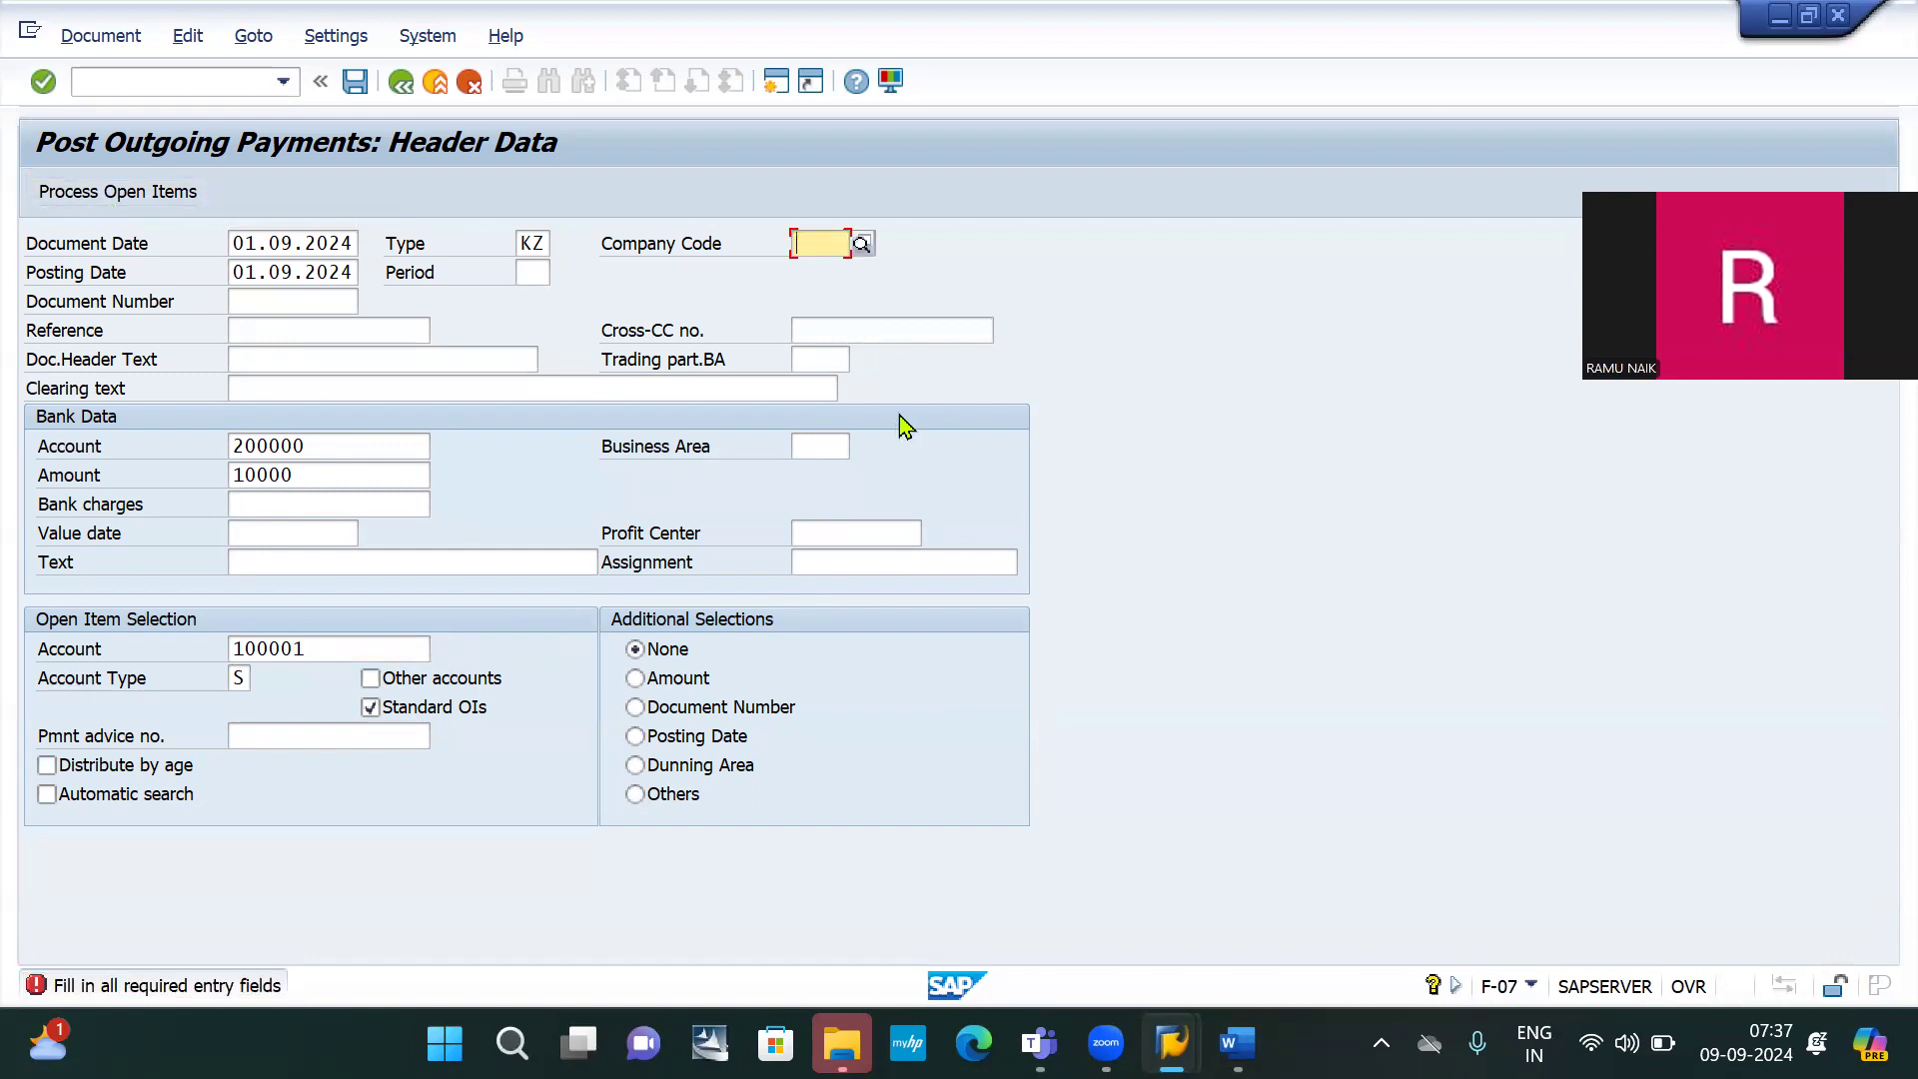
text(ib10)
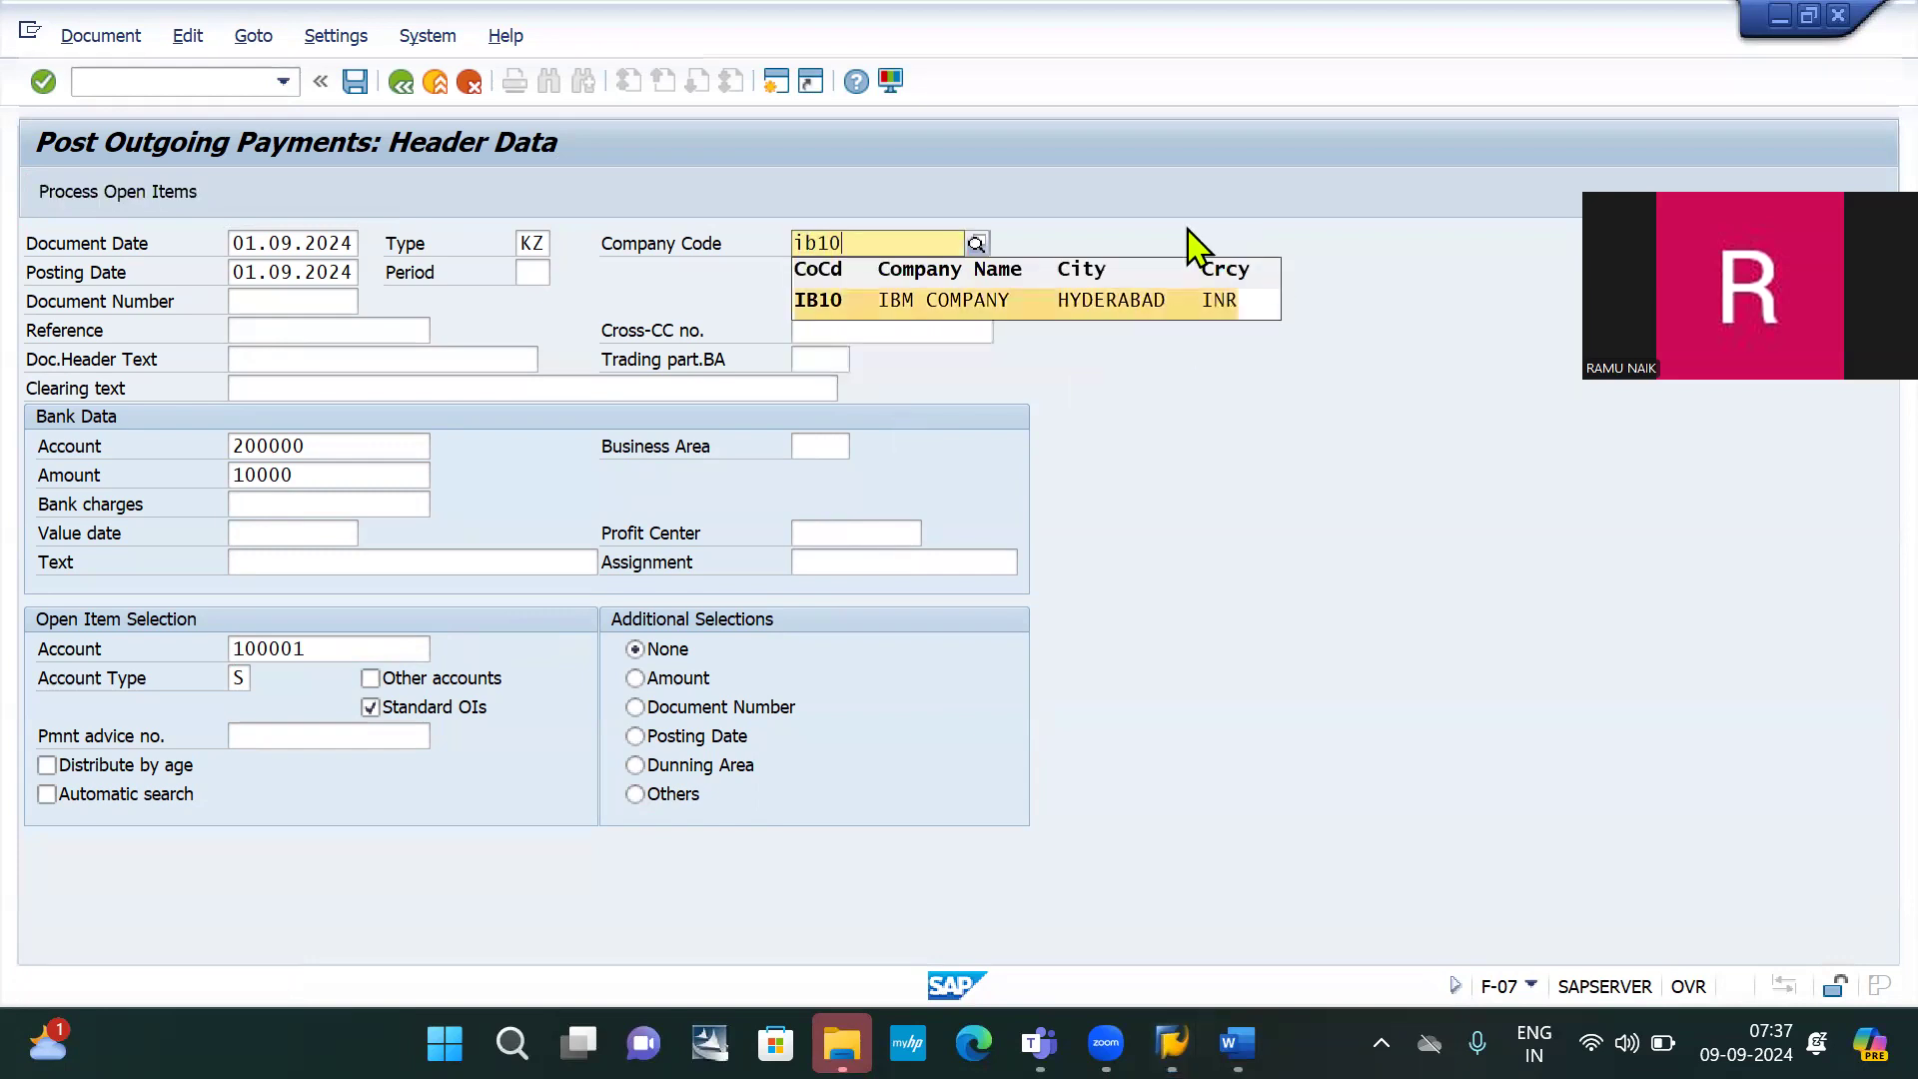
click(956, 303)
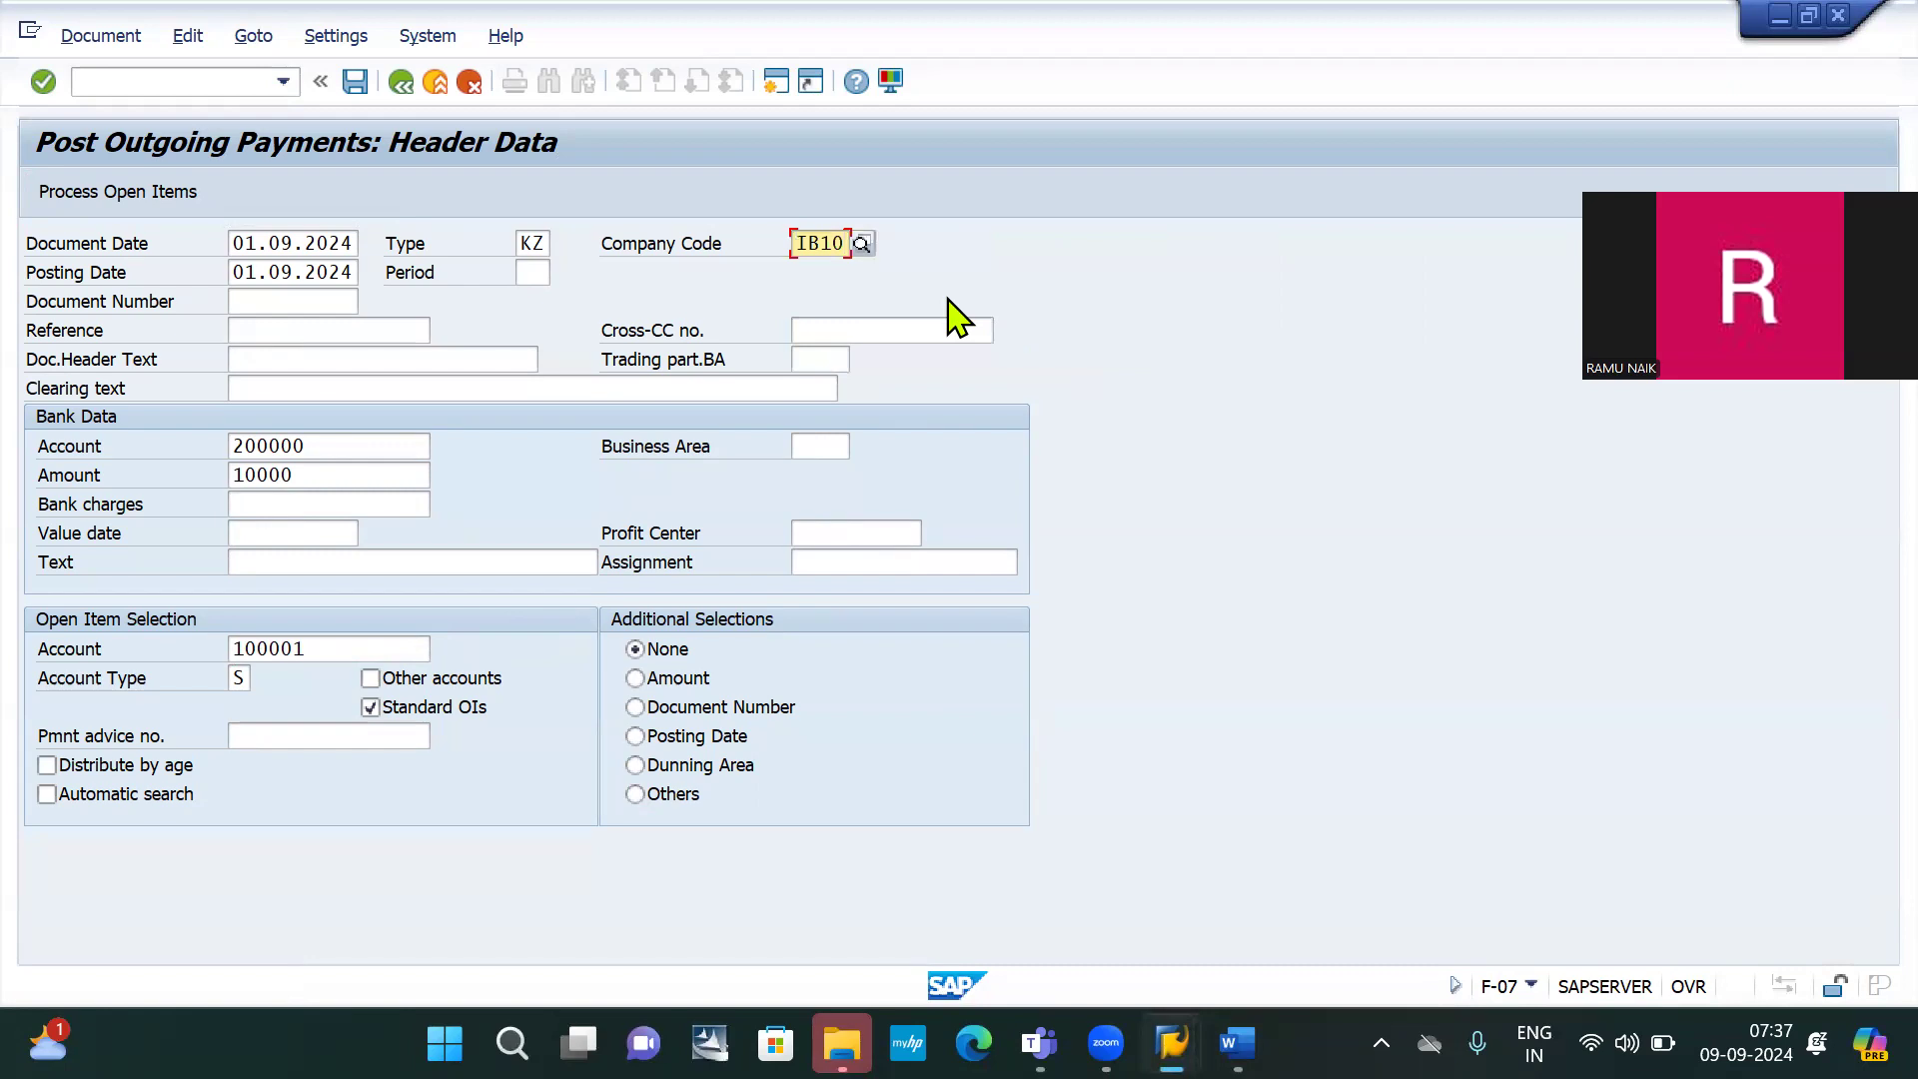
click(90, 198)
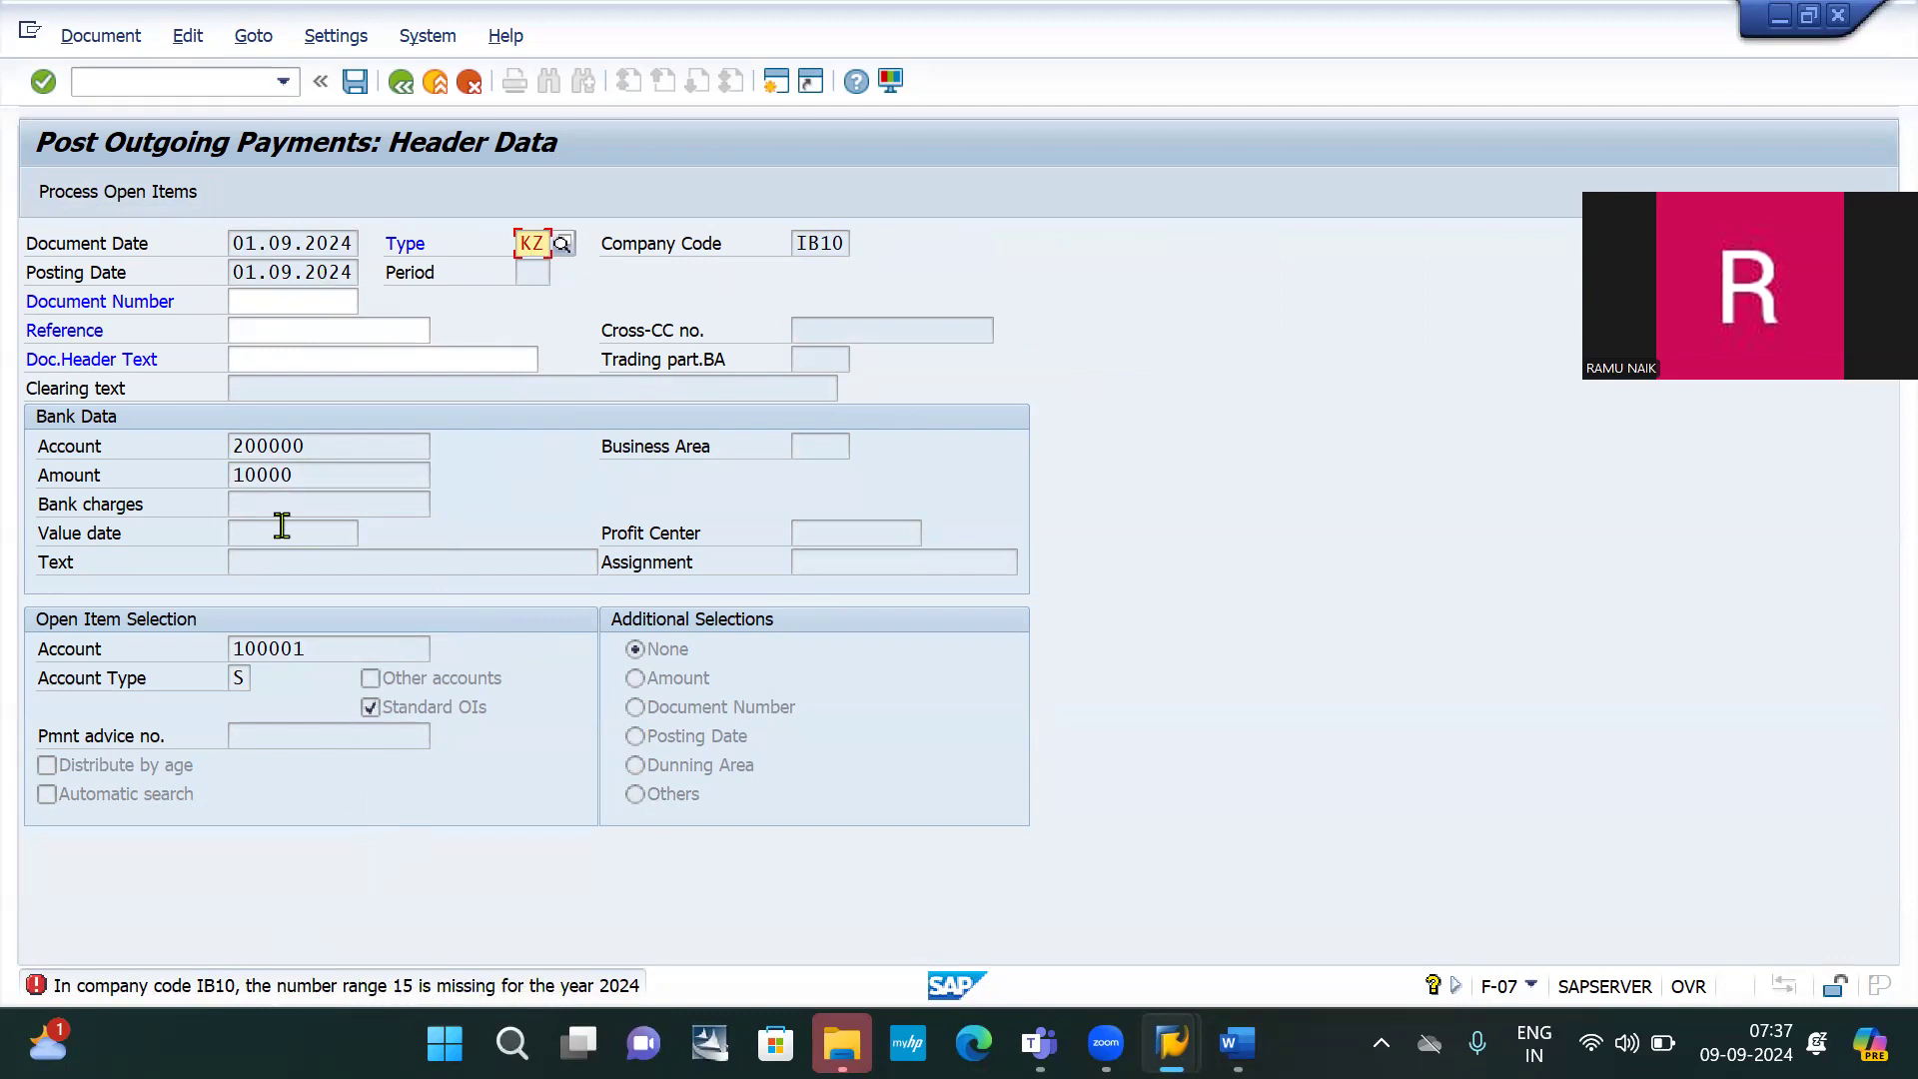
Open FBN1 interval maintenance for company code IB10 and insert a new row
click(124, 87)
text(/)
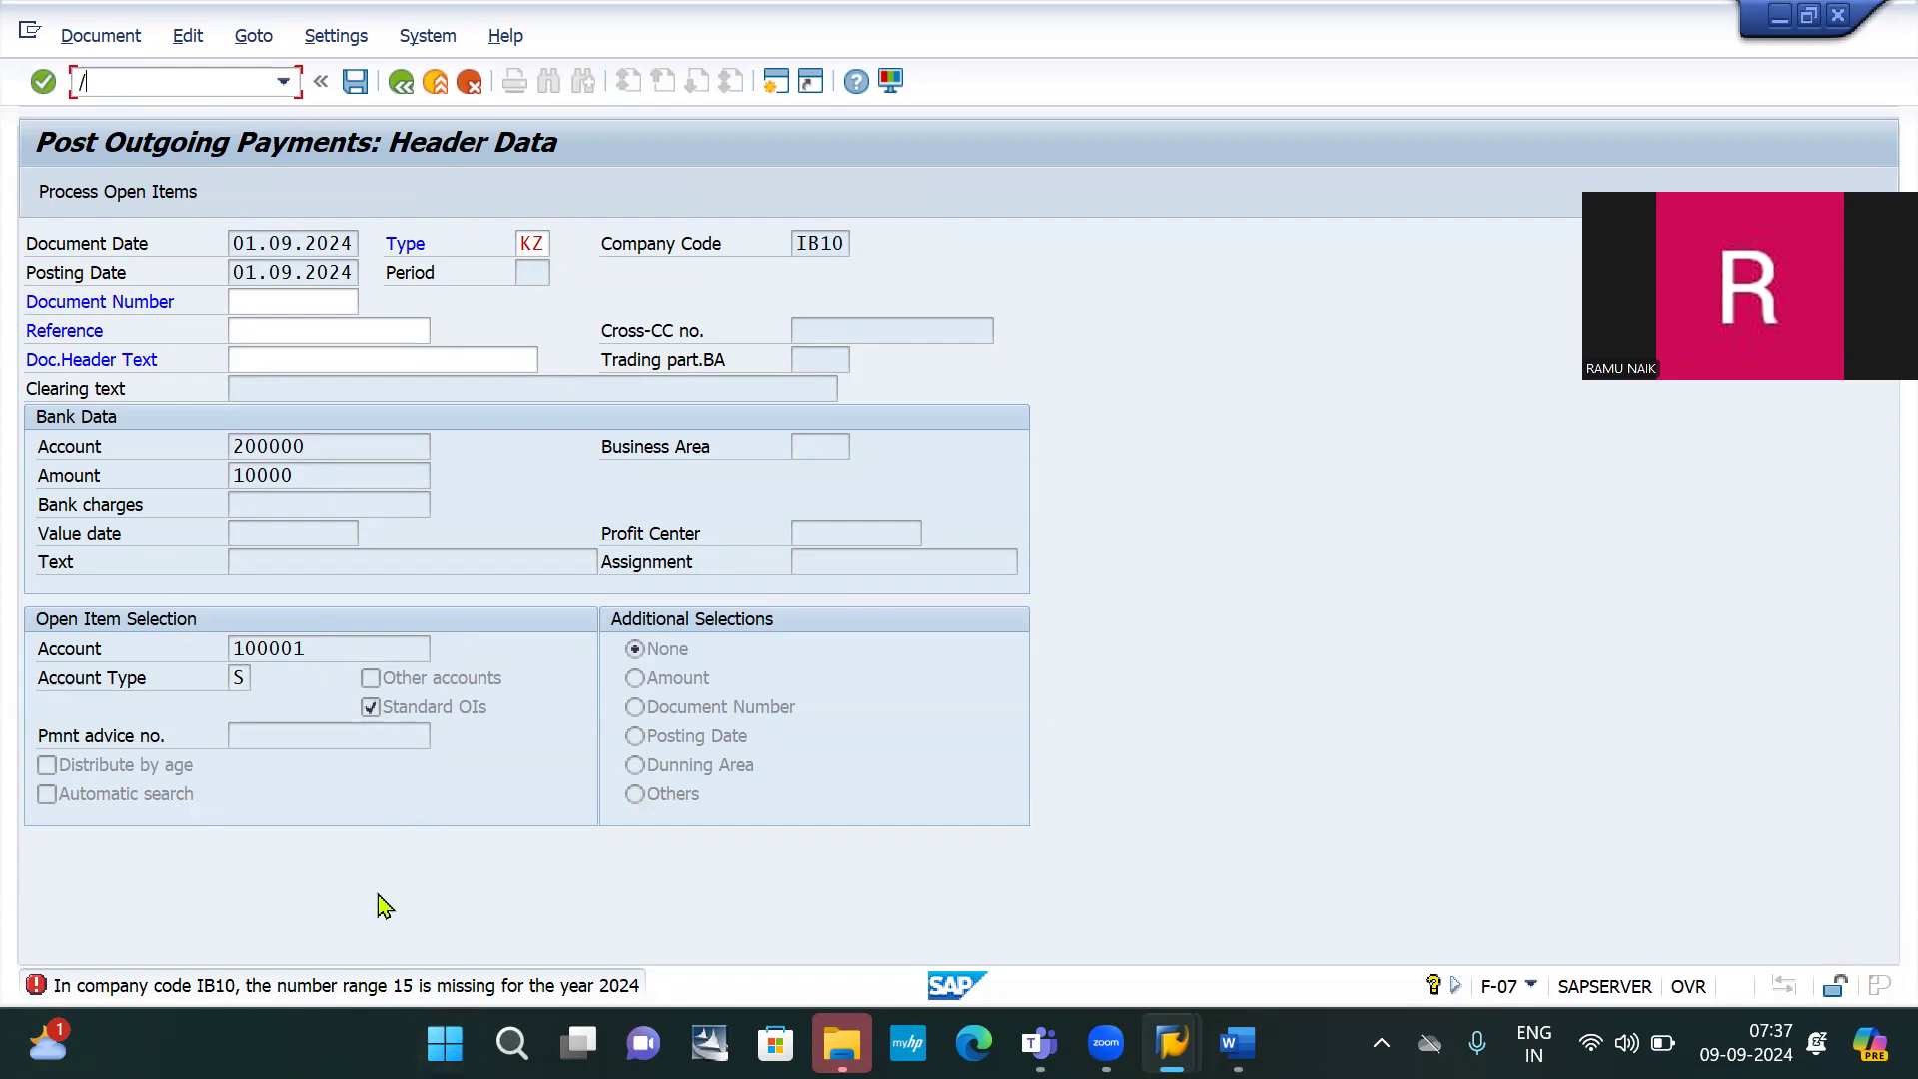
text(nfbn1)
key(Return)
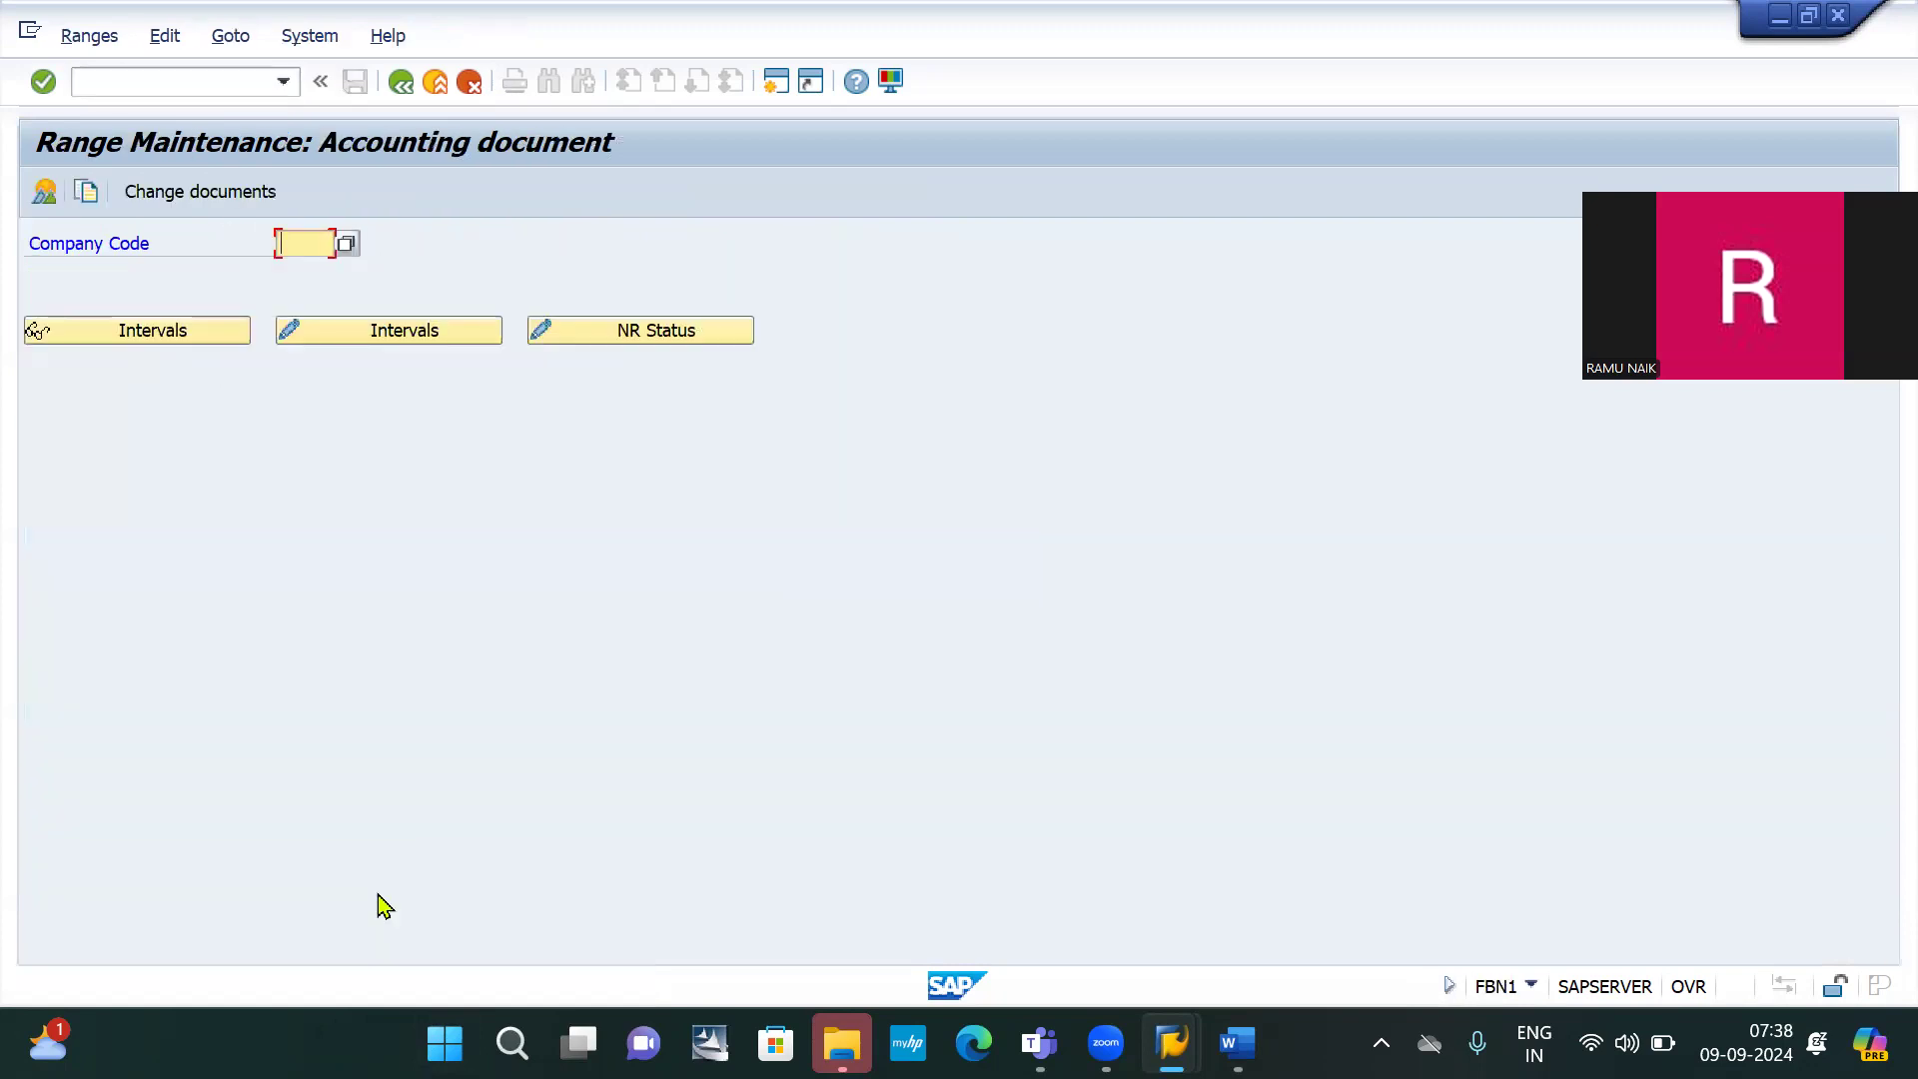
text(ib10)
click(397, 343)
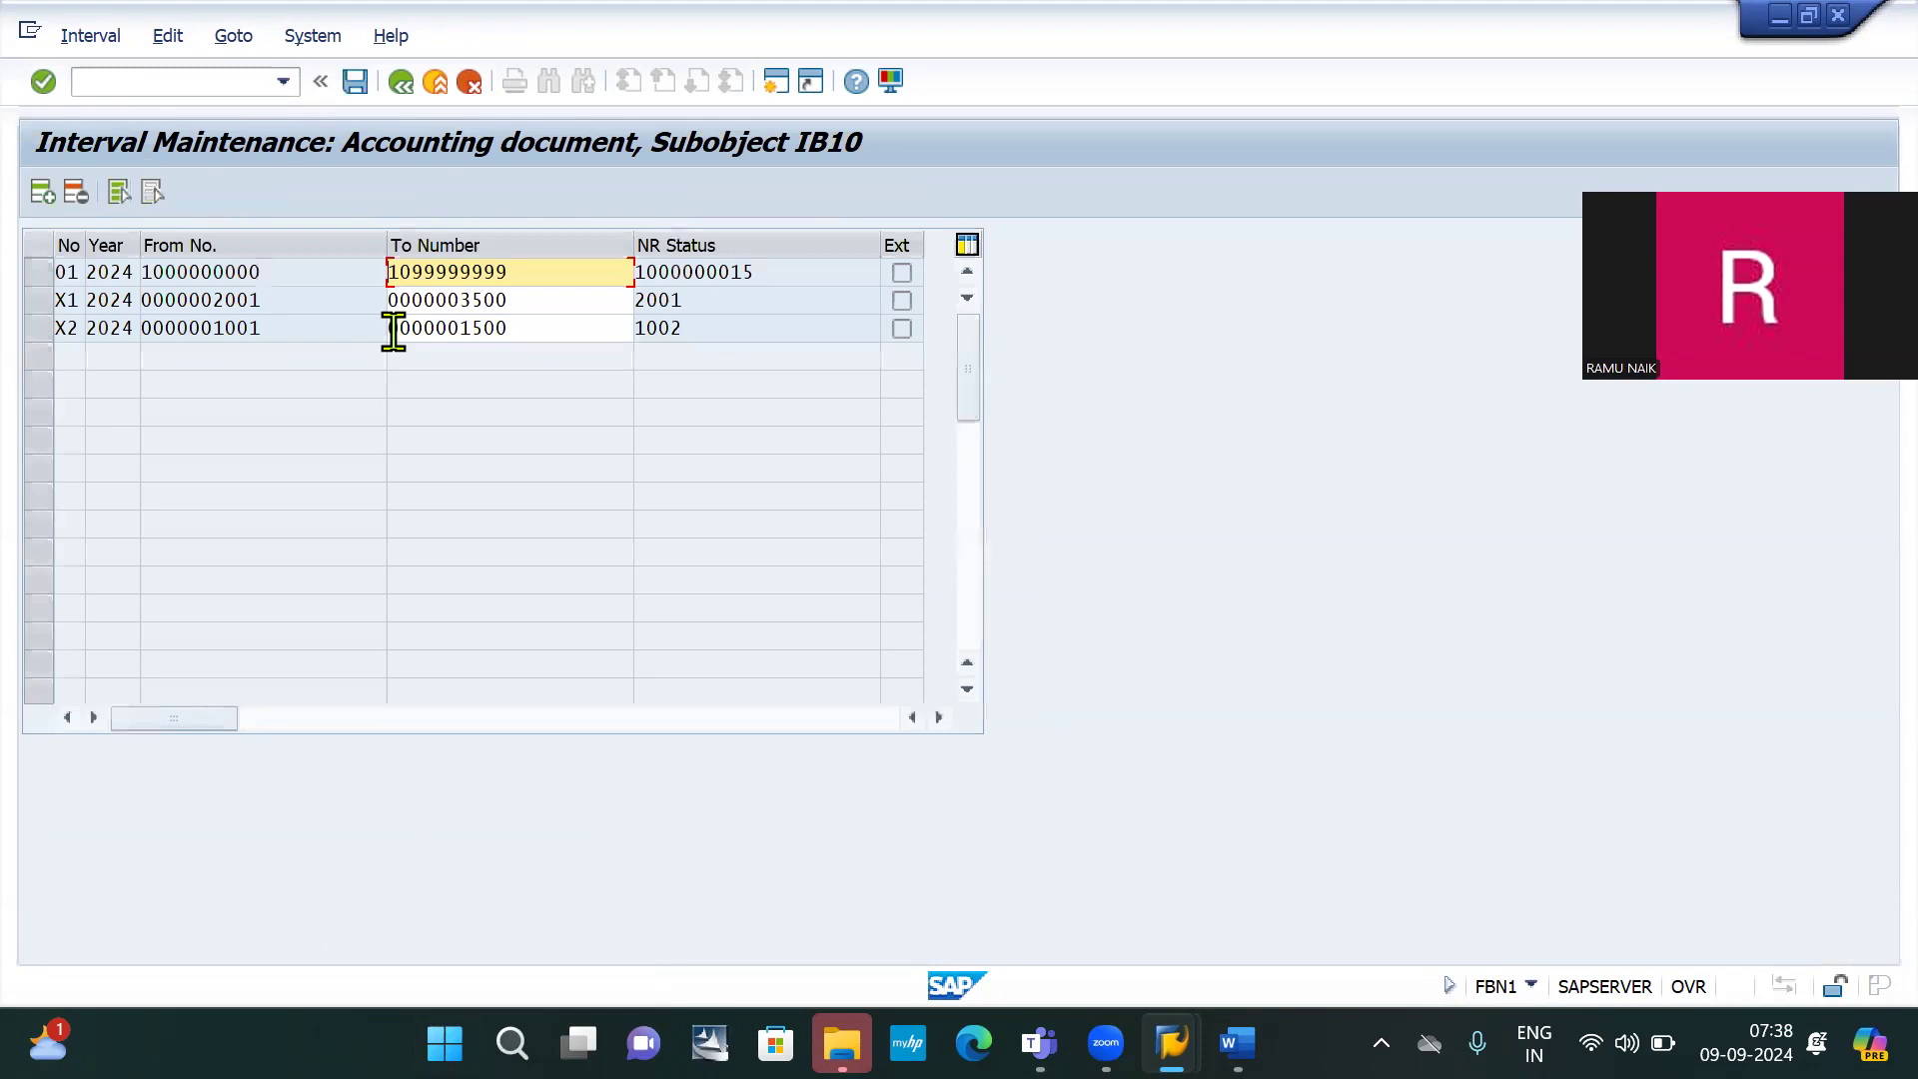
click(43, 193)
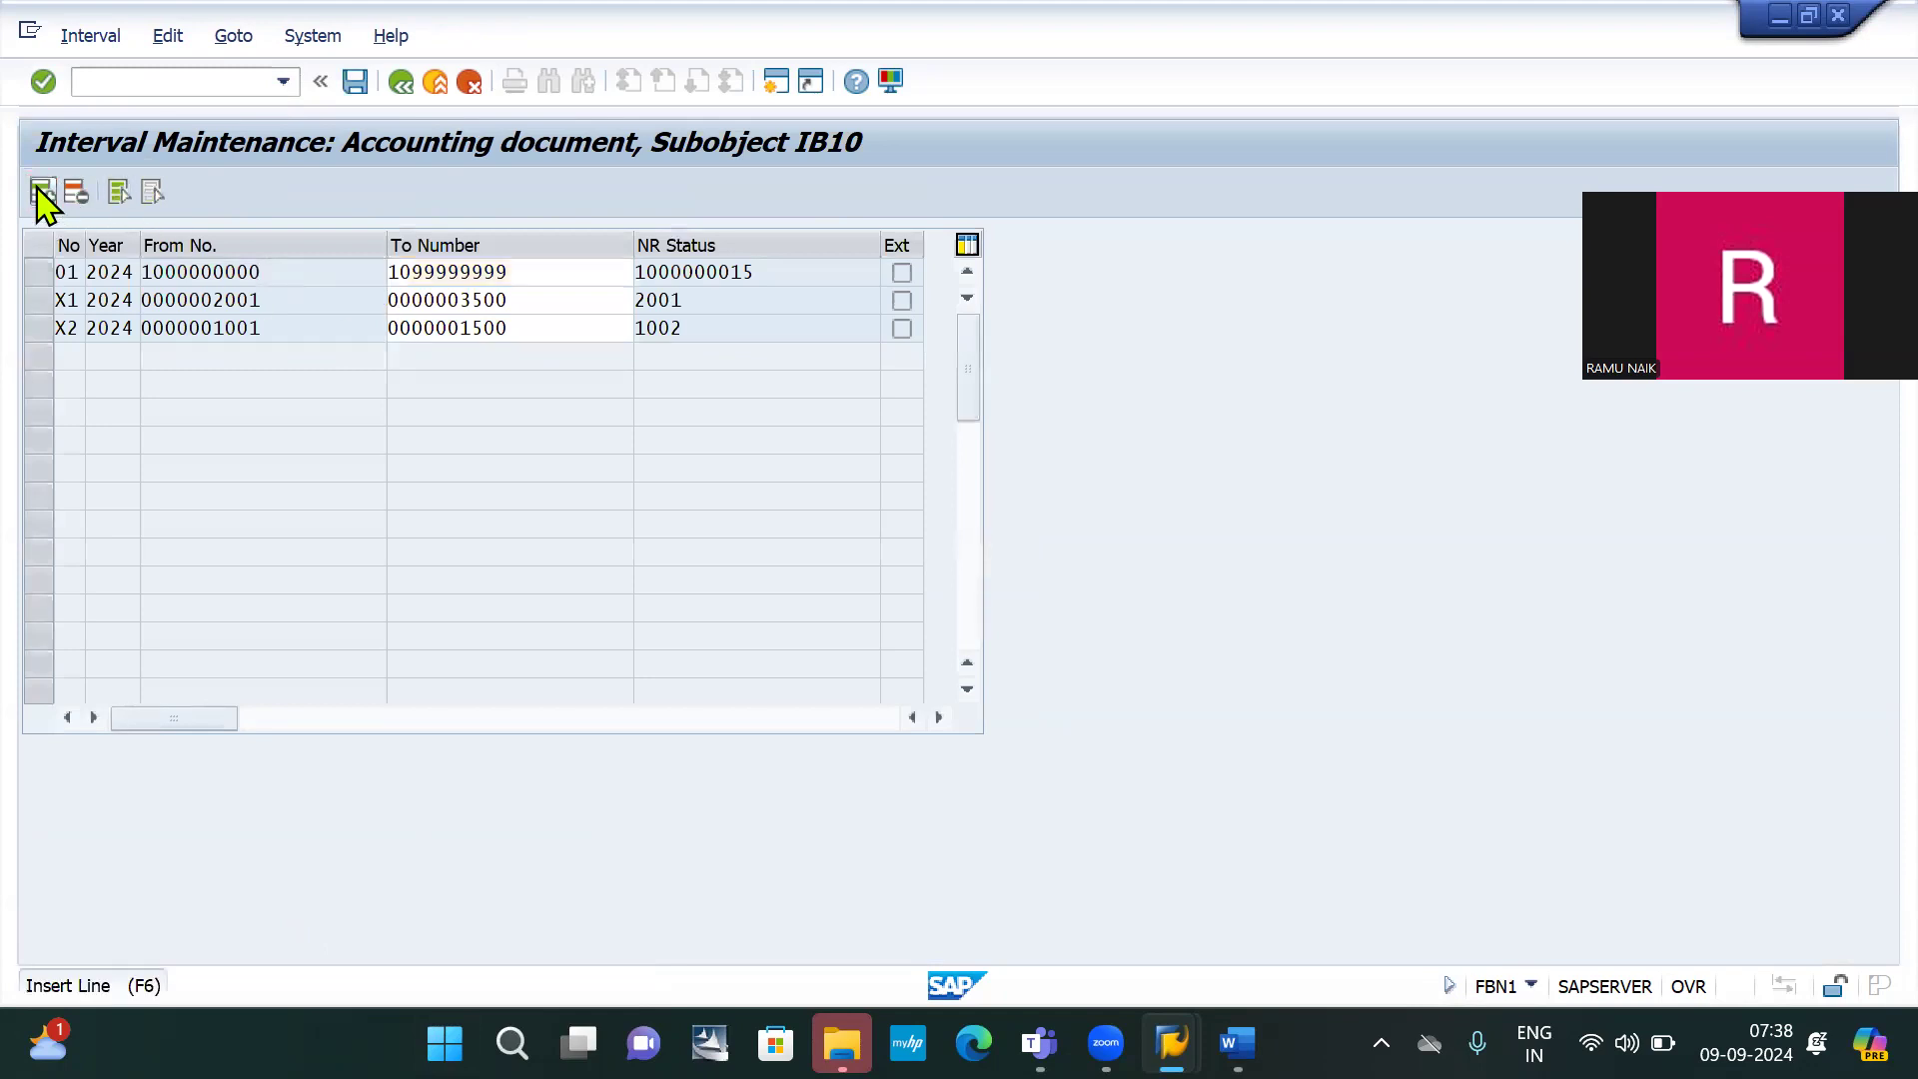
click(43, 193)
text(15)
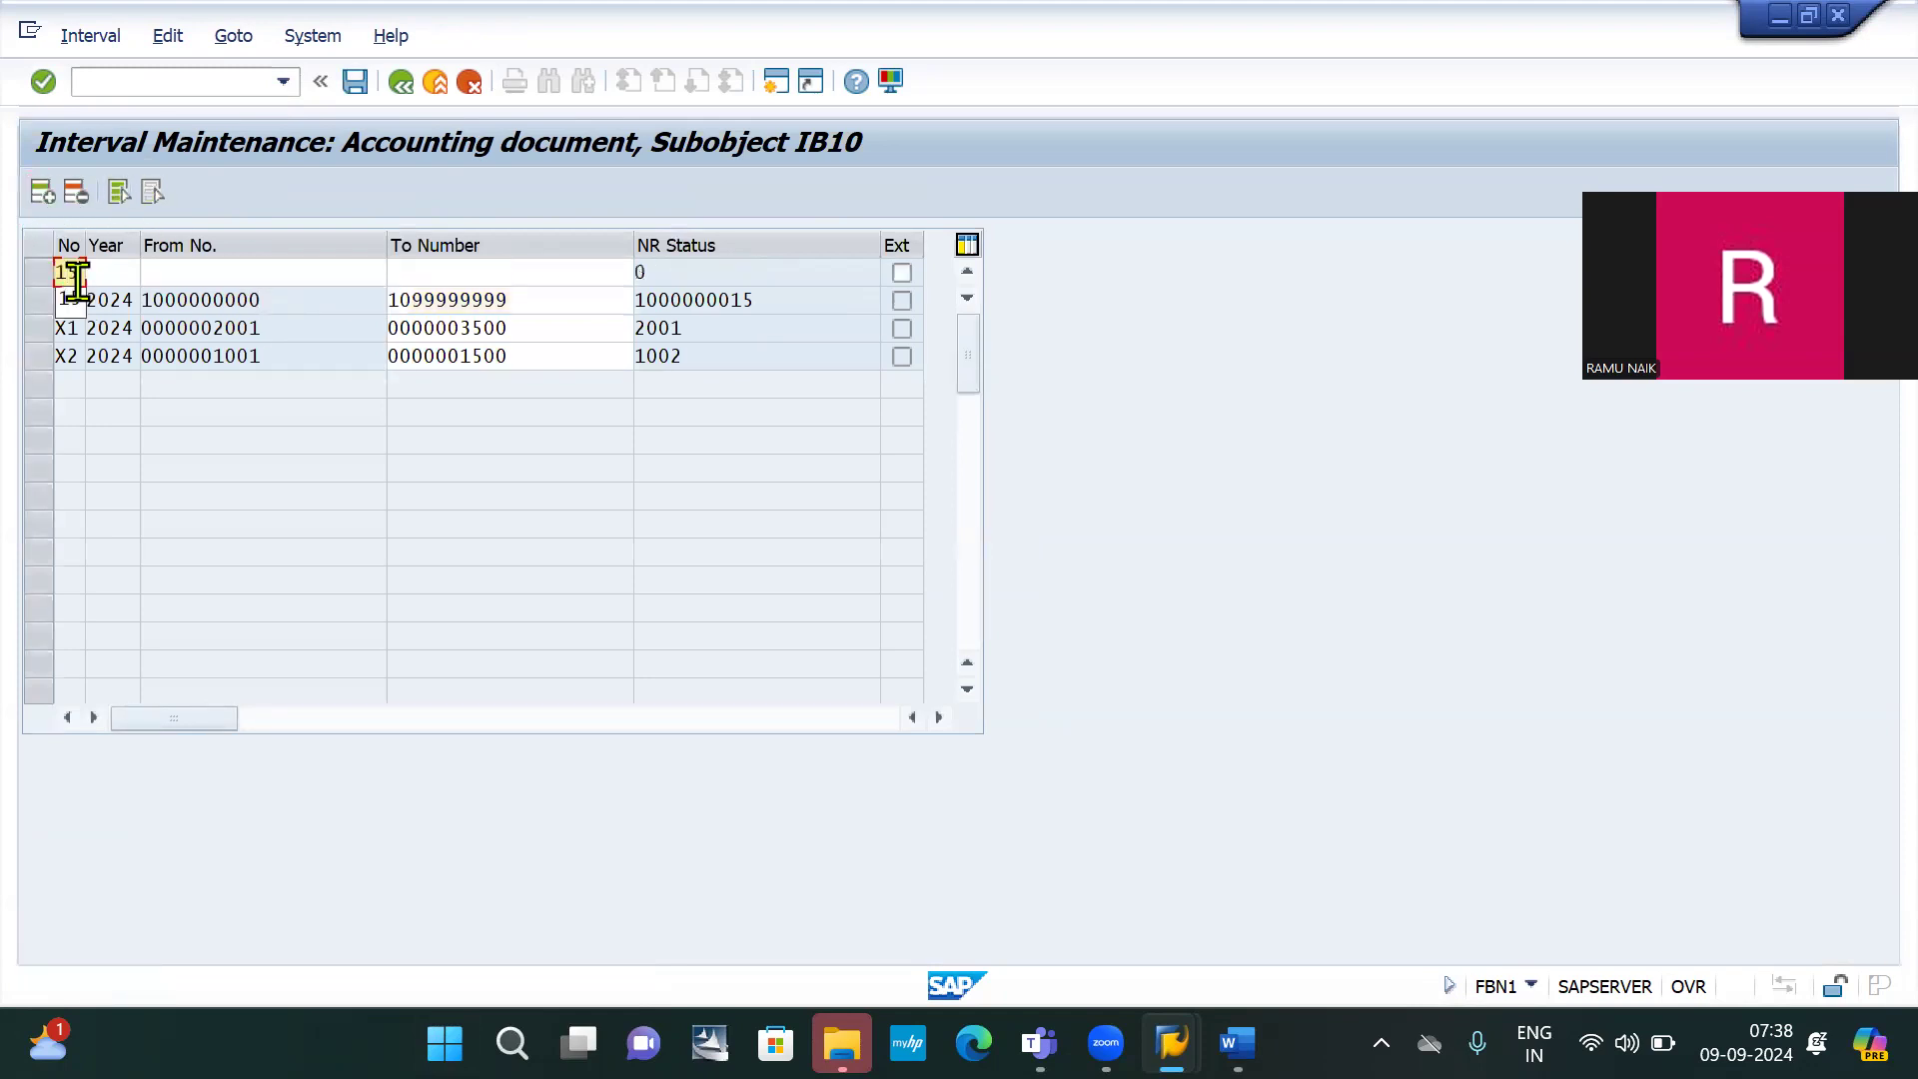
key(Tab)
text(2024)
key(Tab)
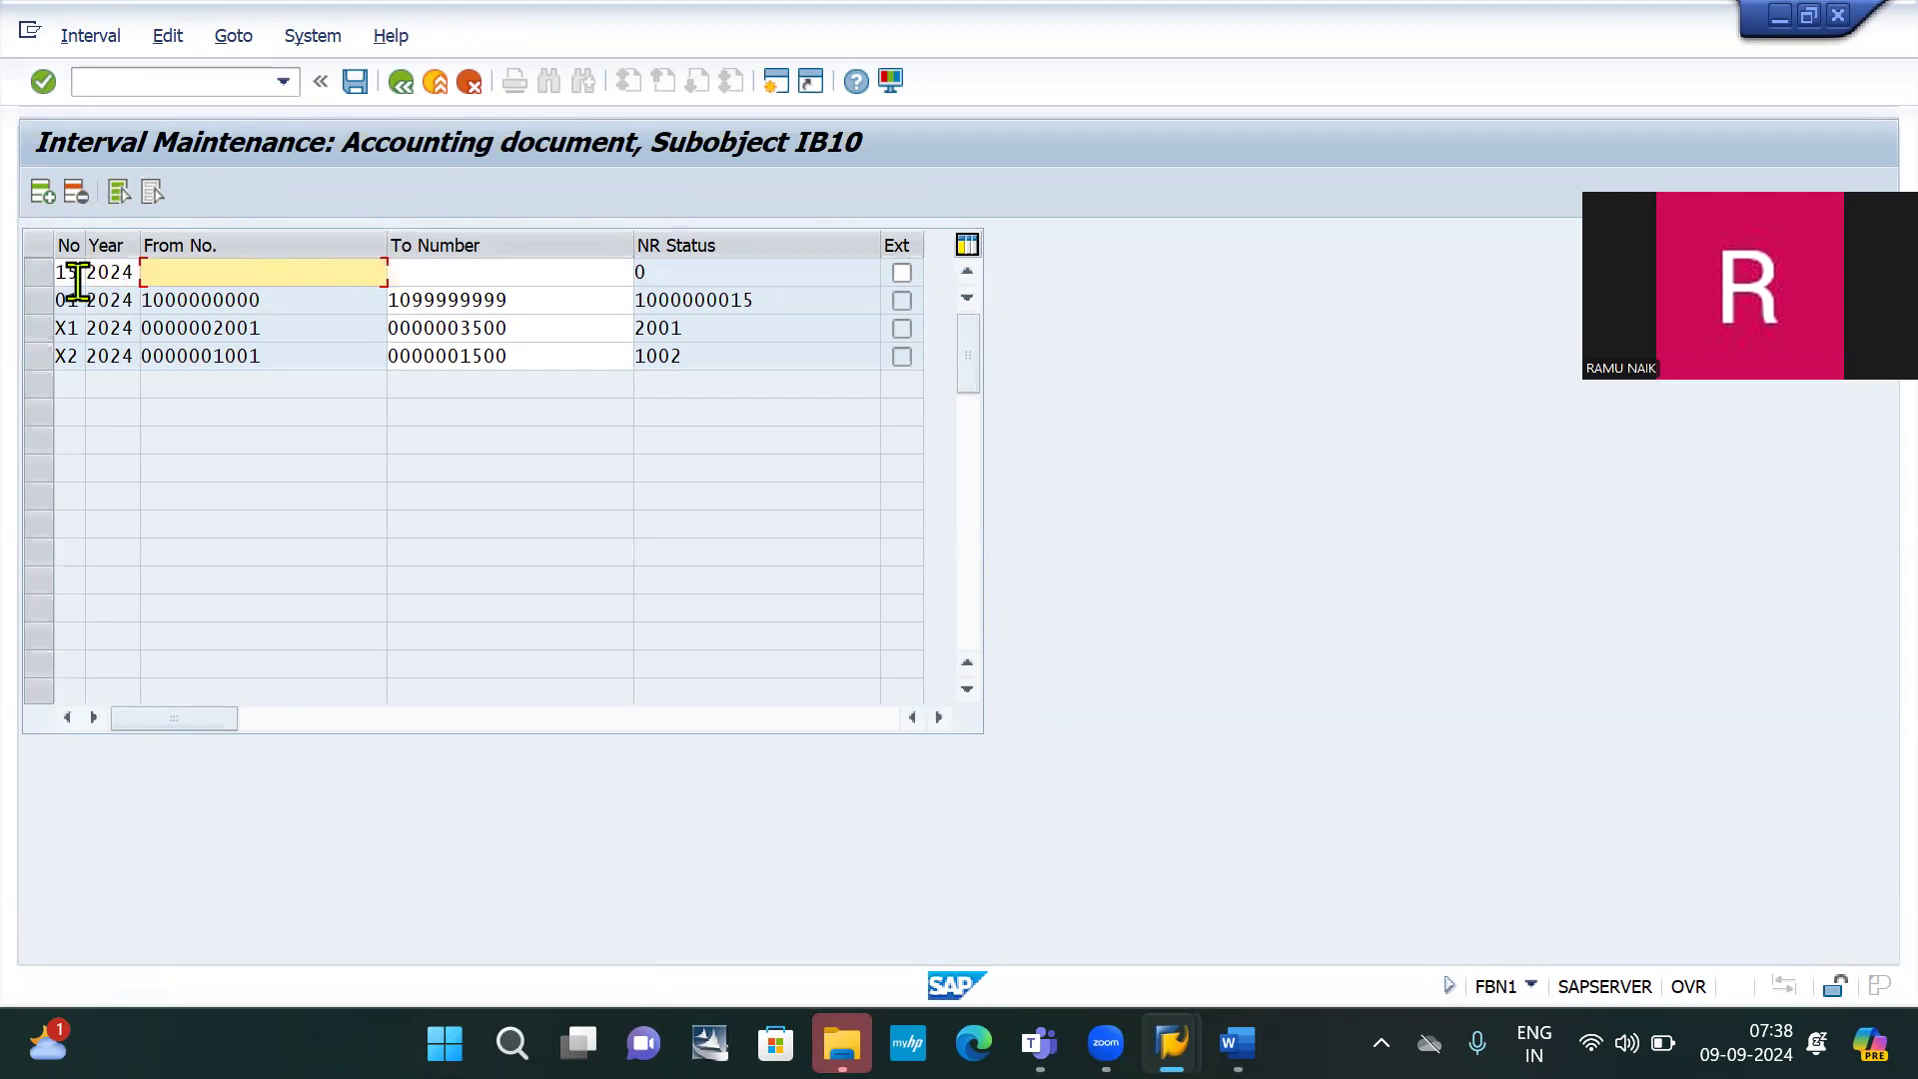
text(15)
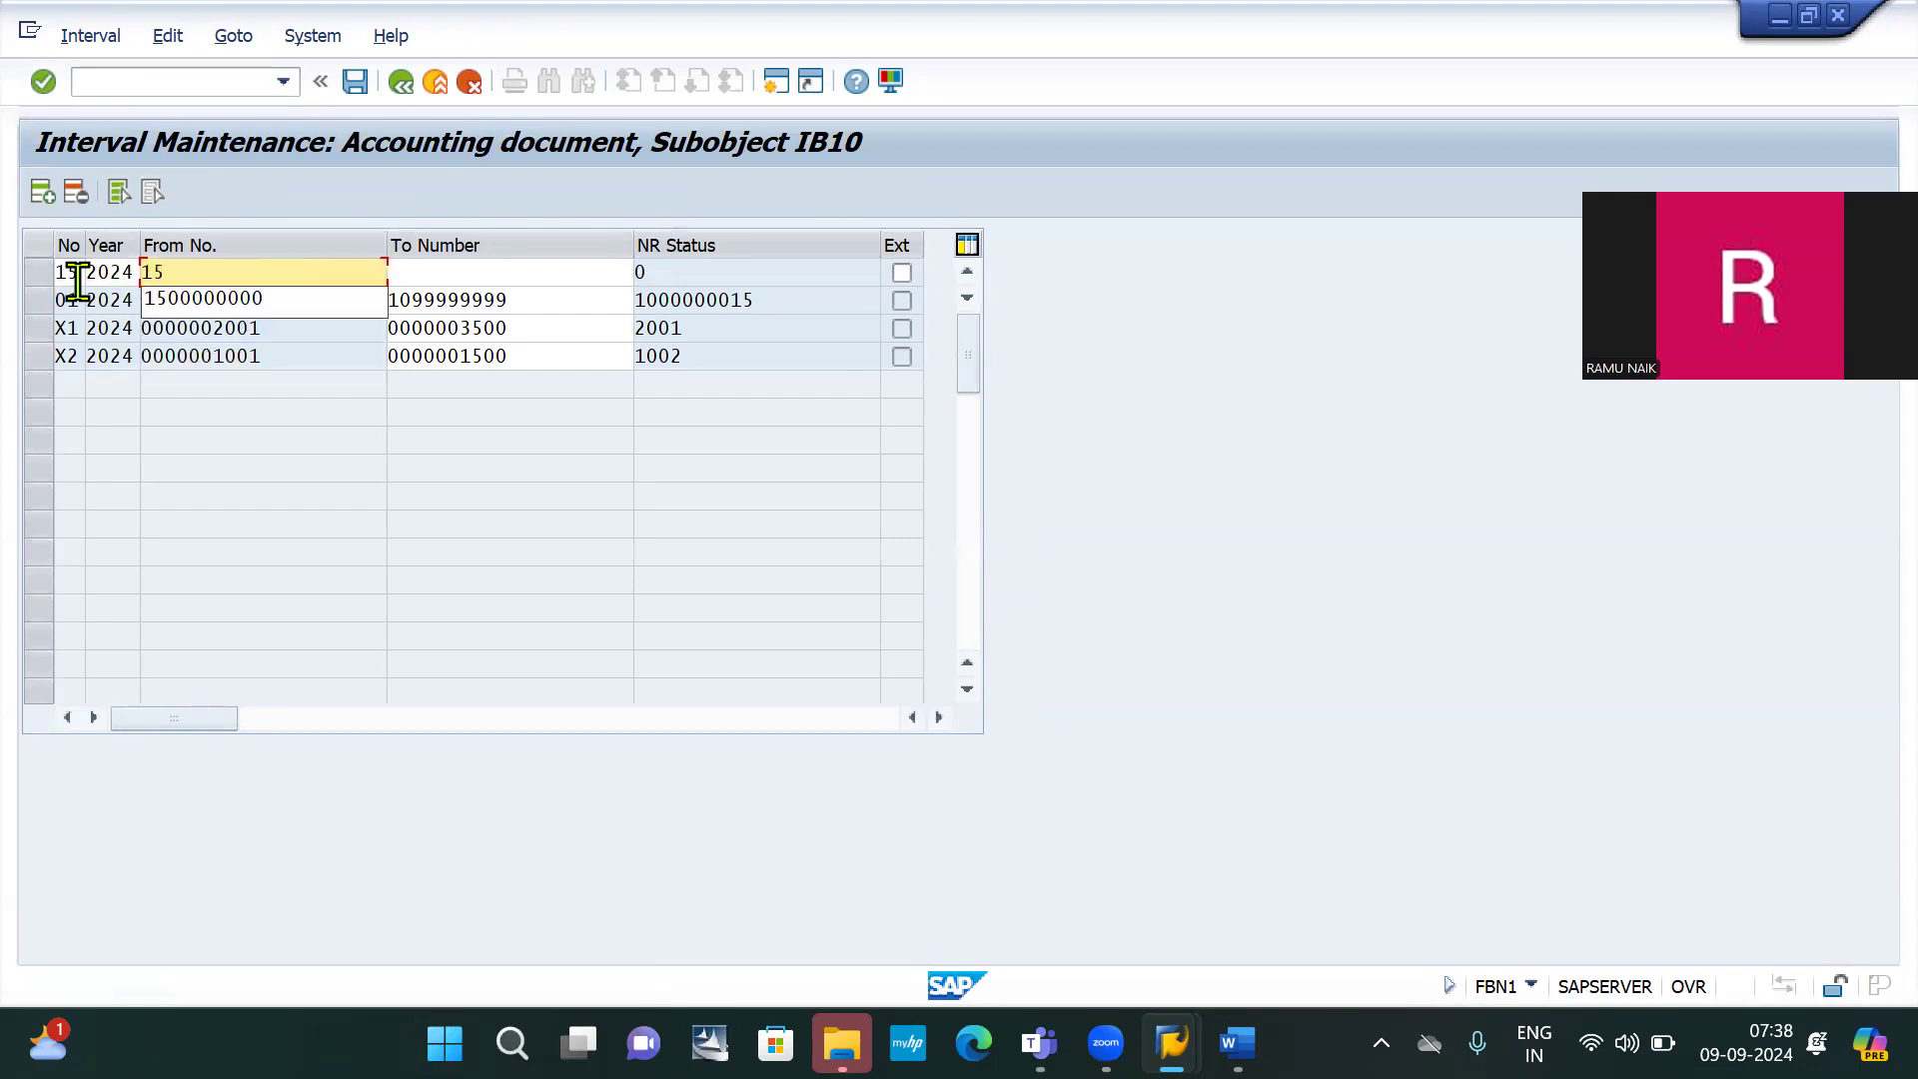
key(Down)
key(Return)
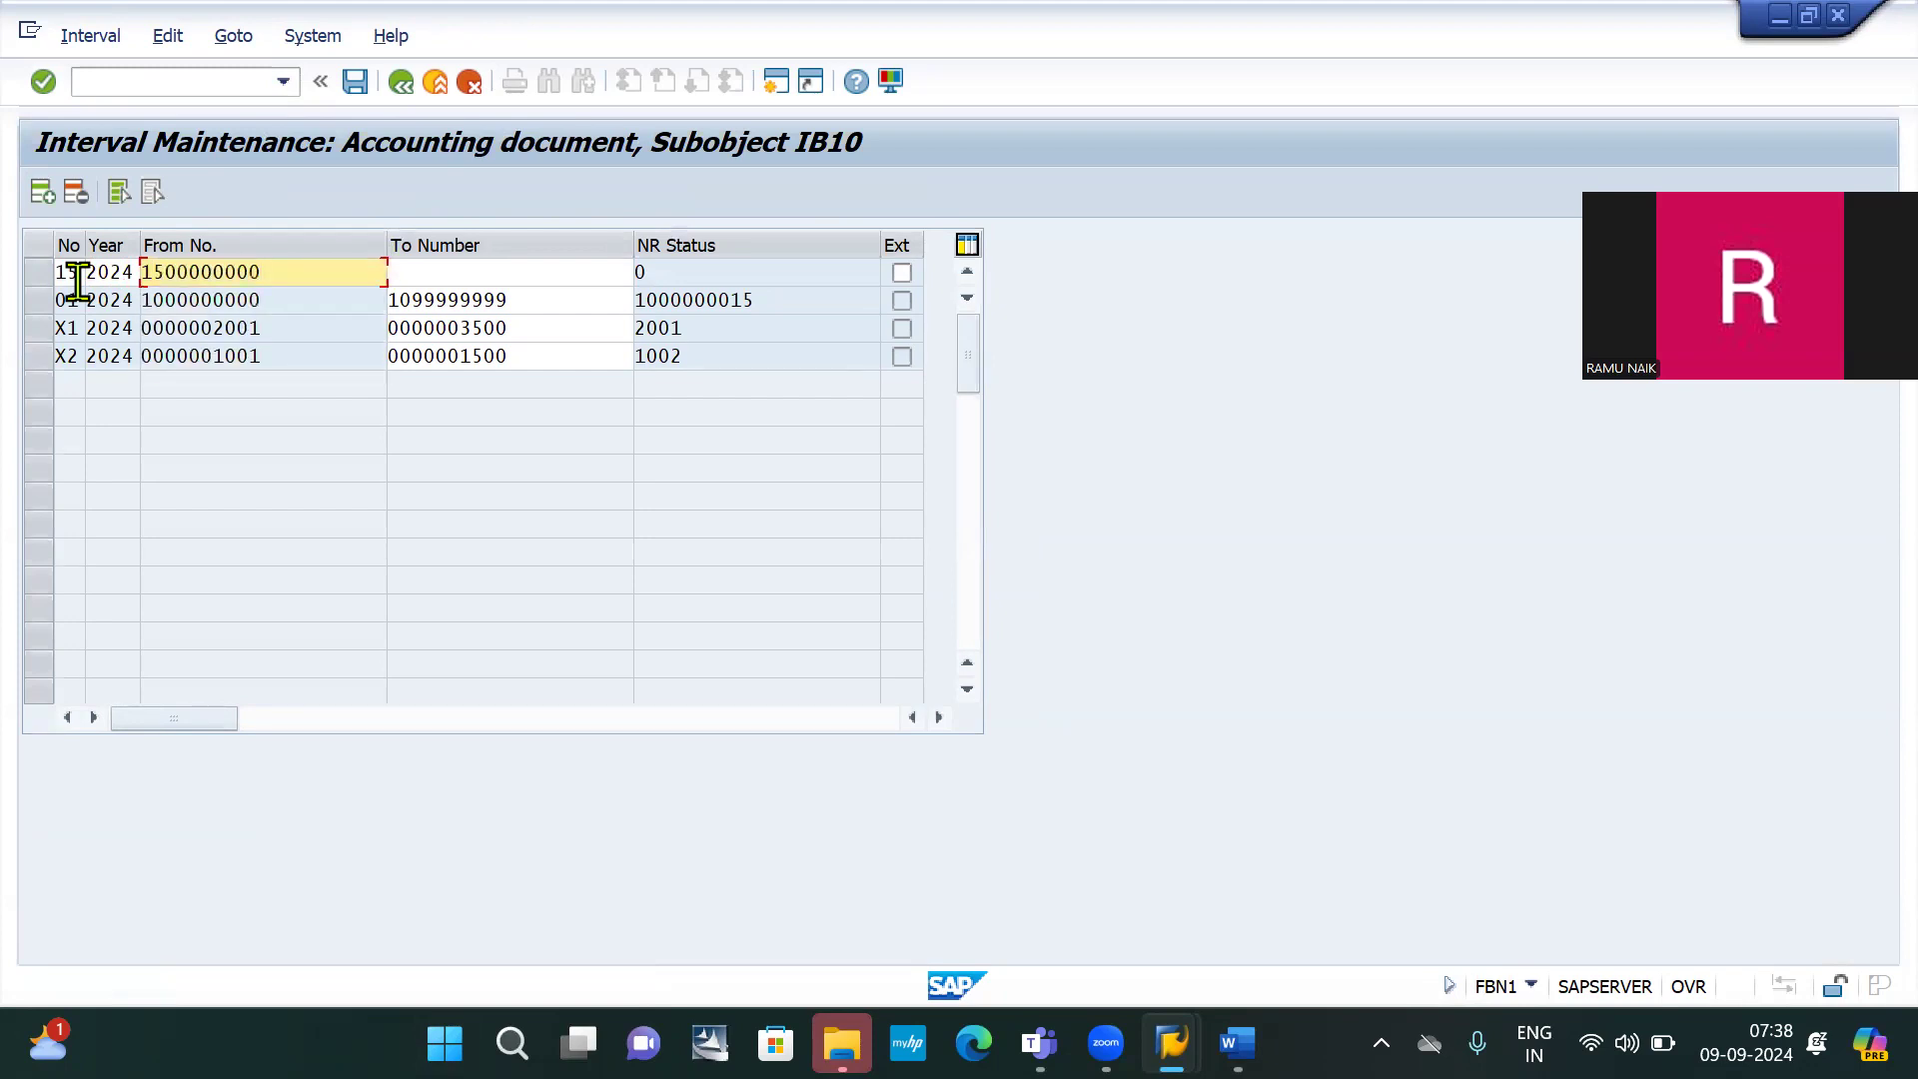
key(Tab)
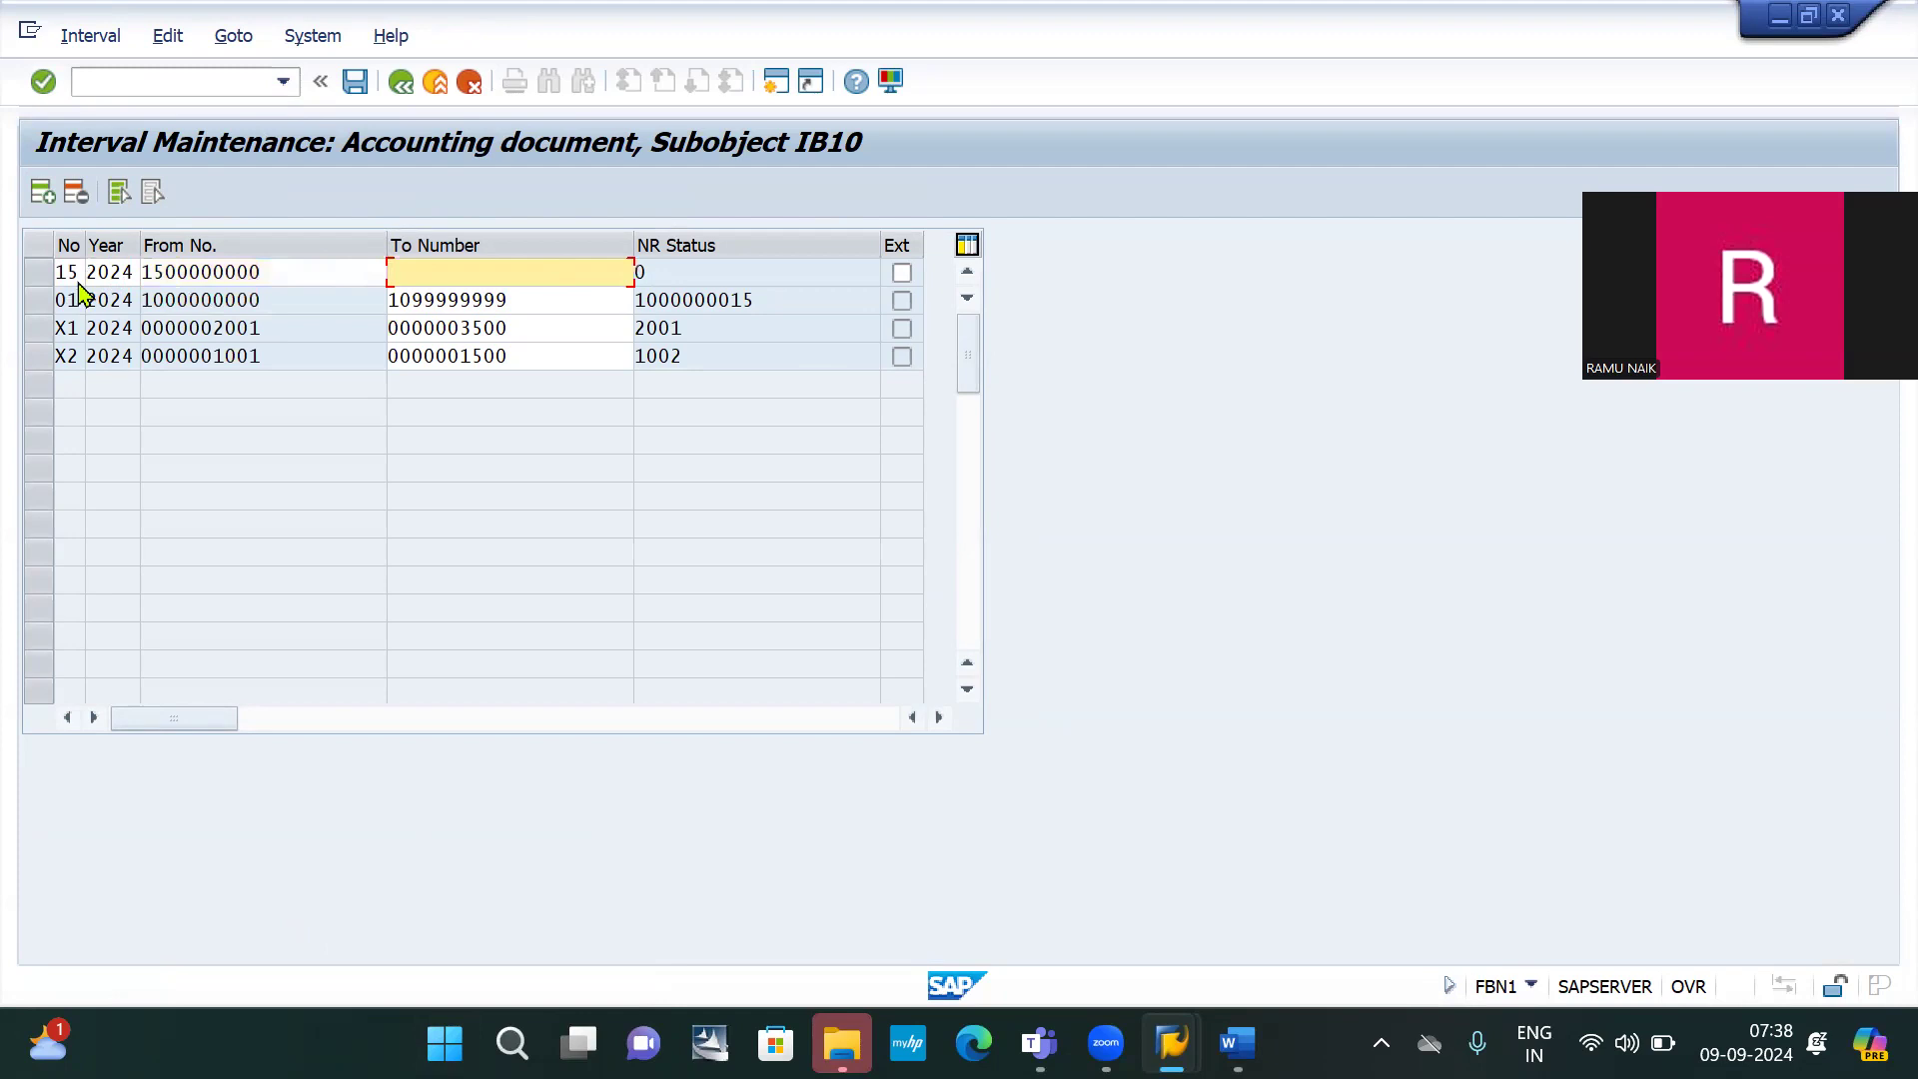
text(15)
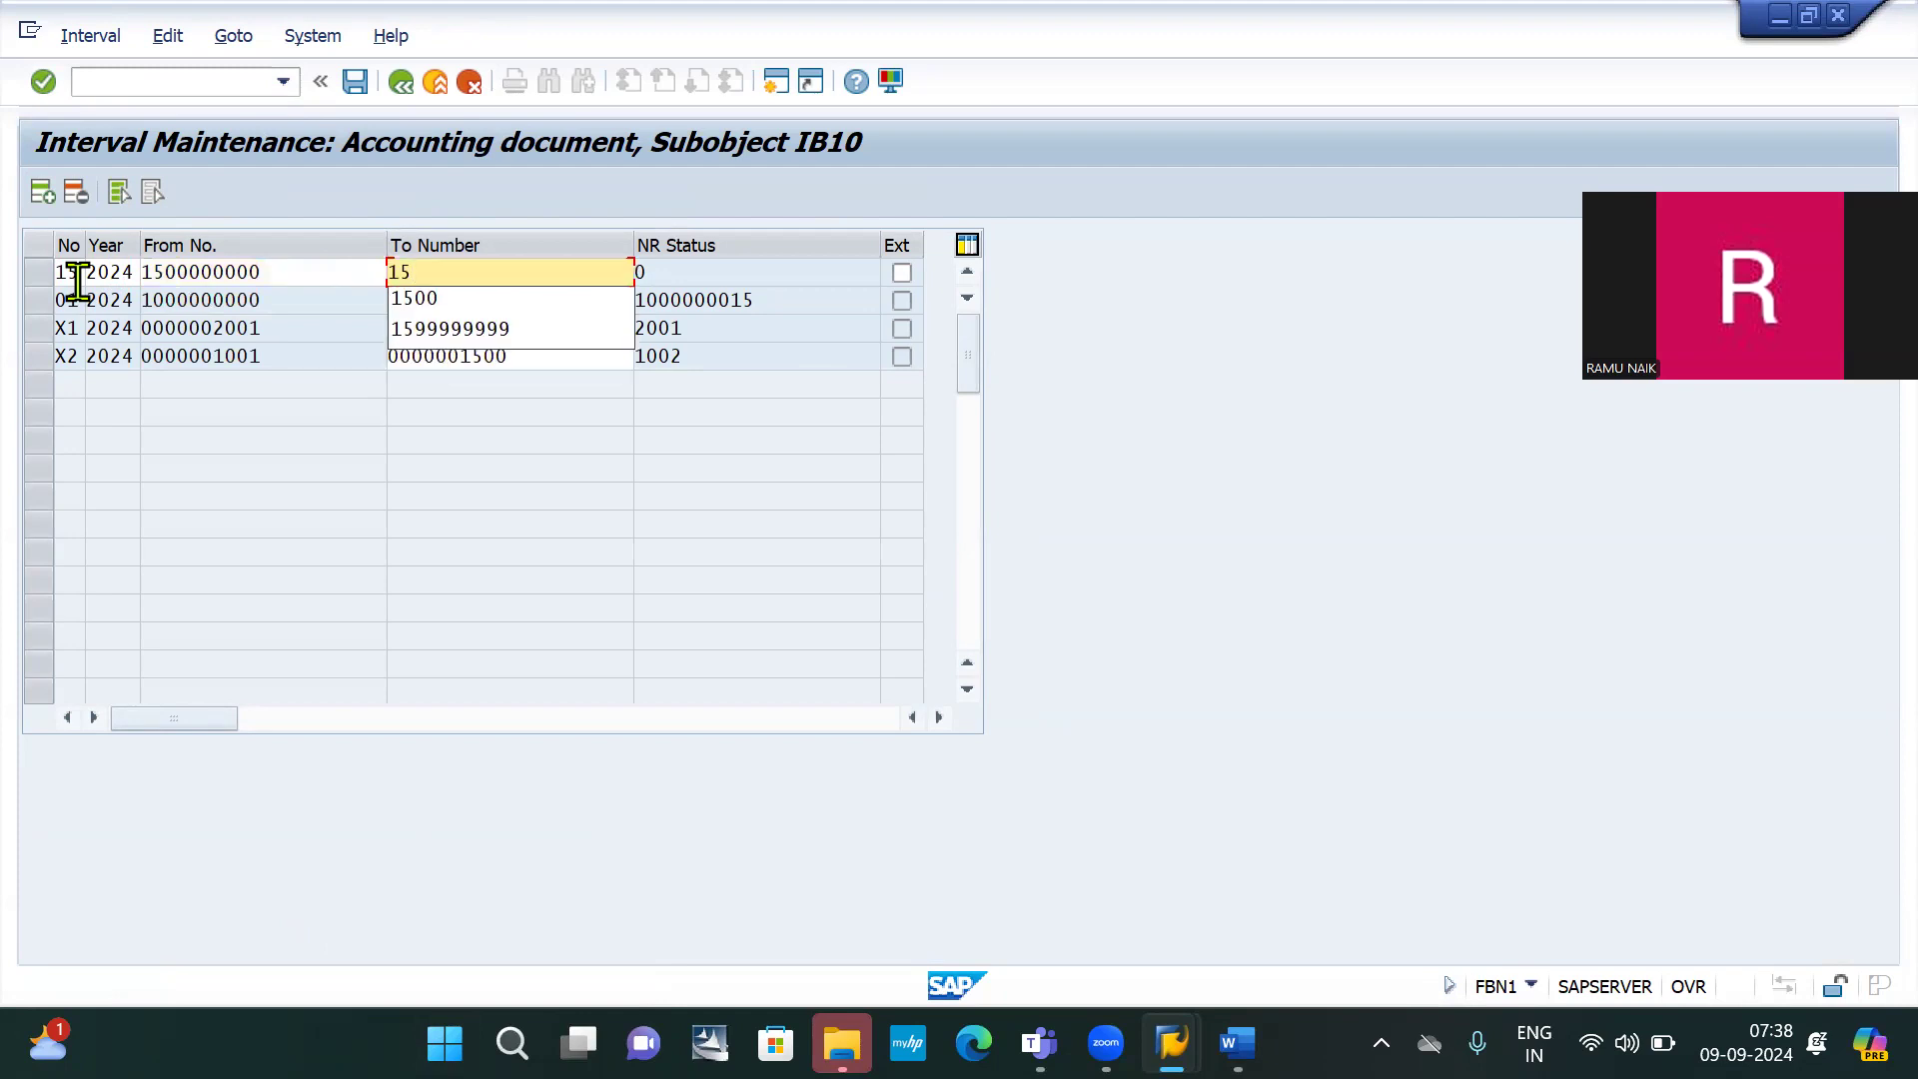
text(99999999)
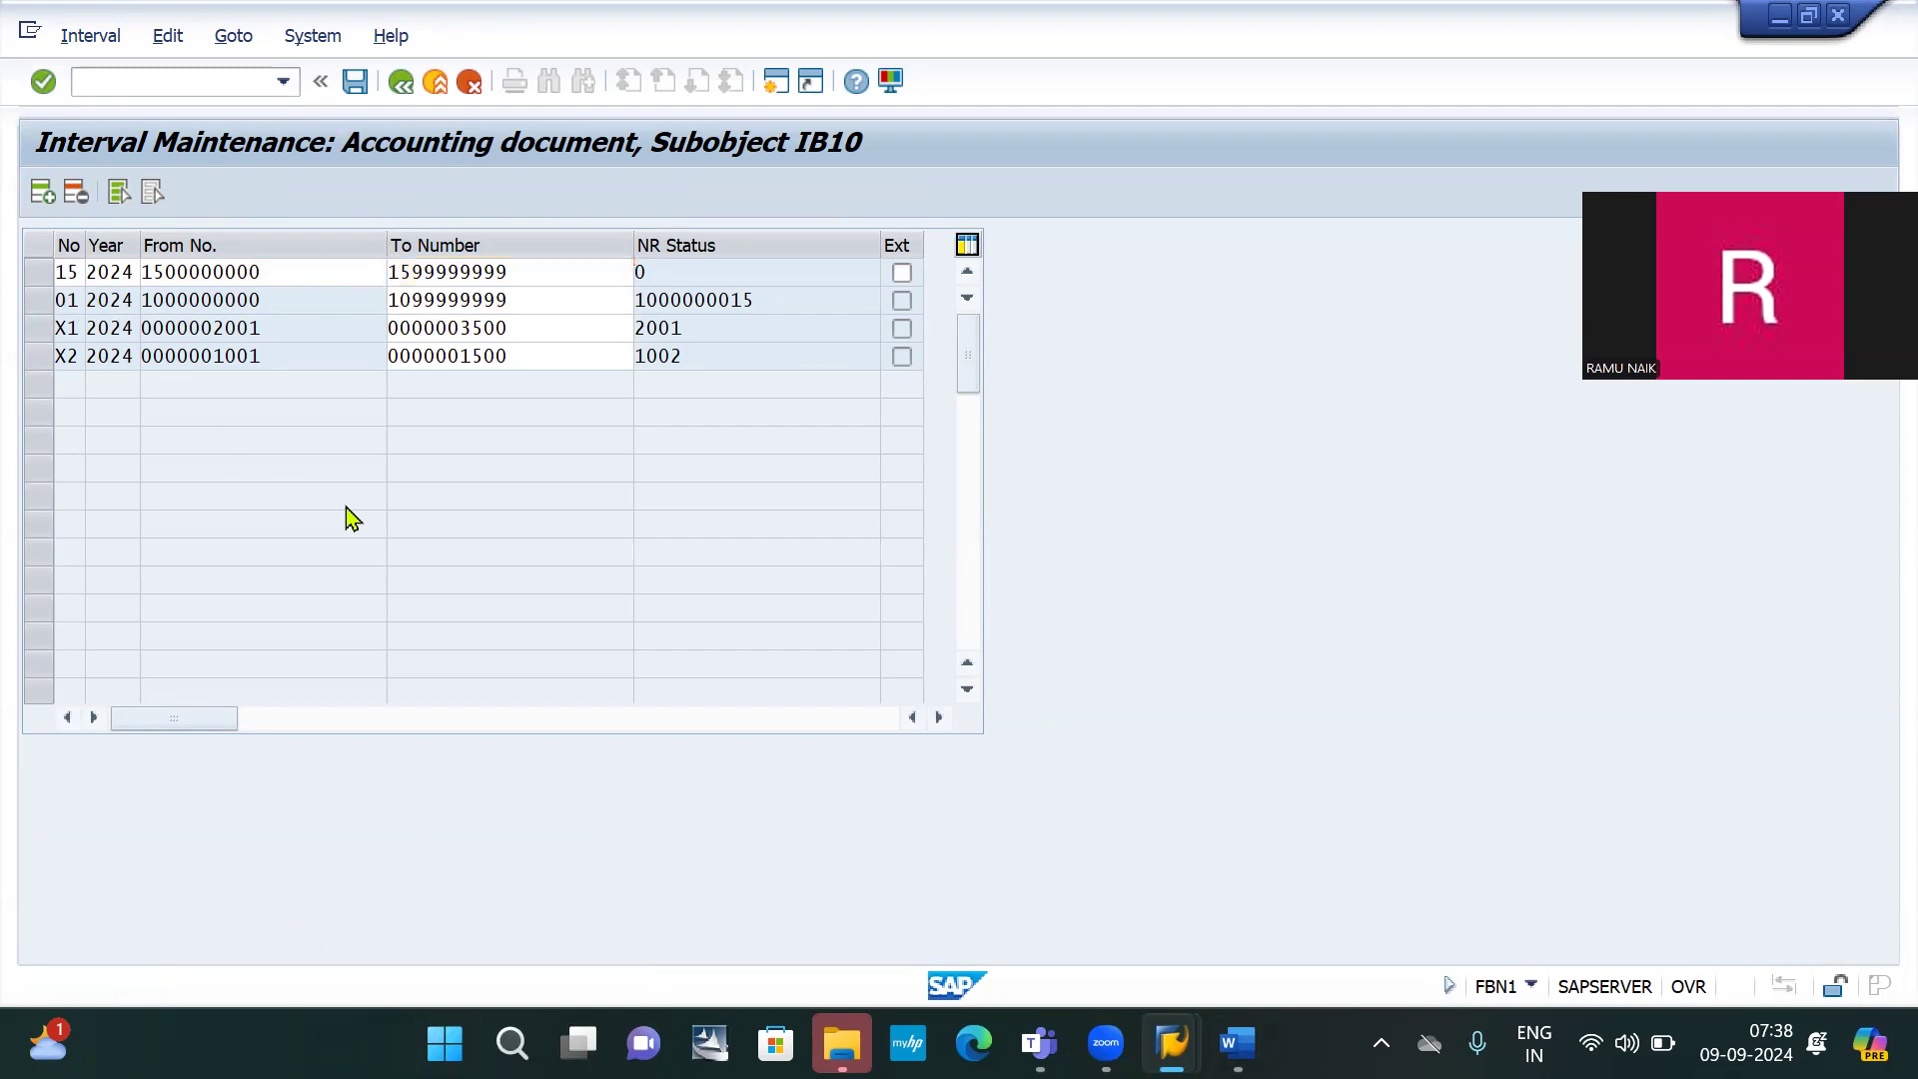
key(Return)
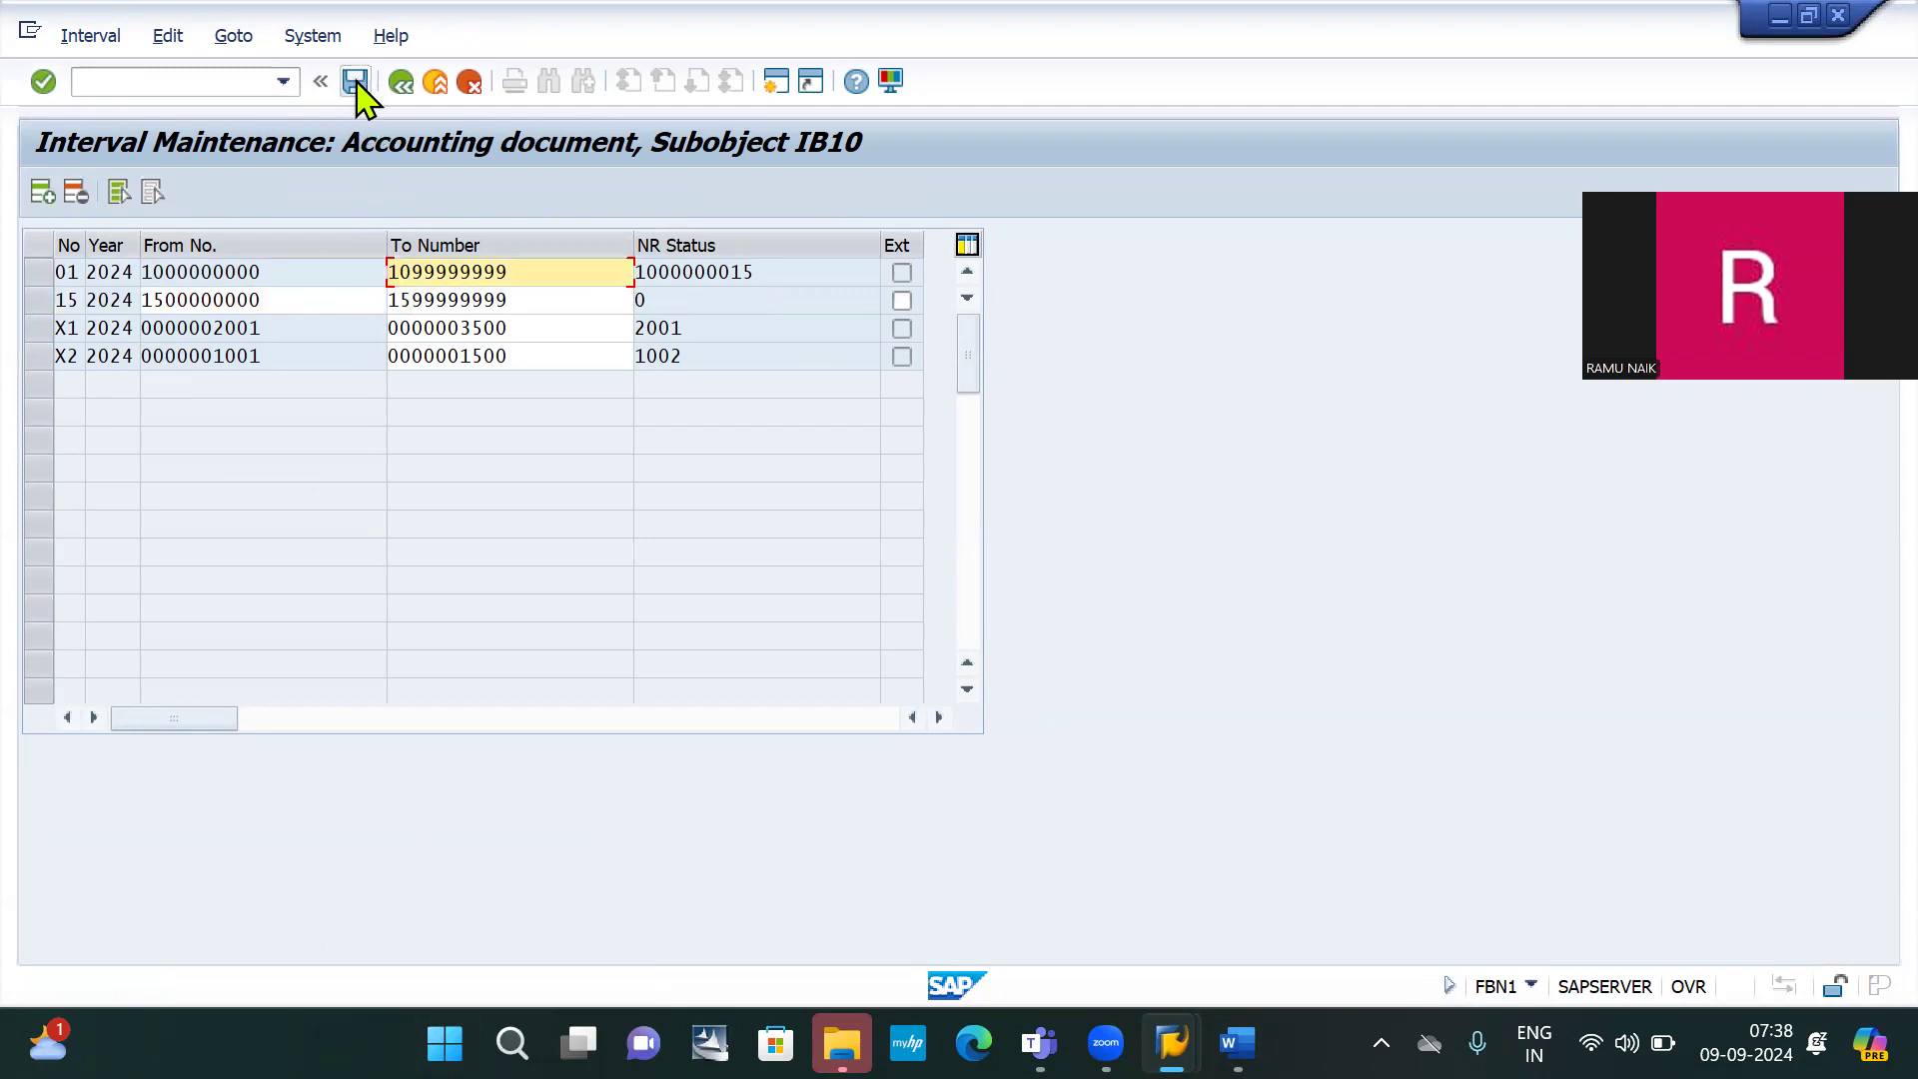
Save the new interval, reopen F-07 and set both dates to 01.09.2024
click(358, 84)
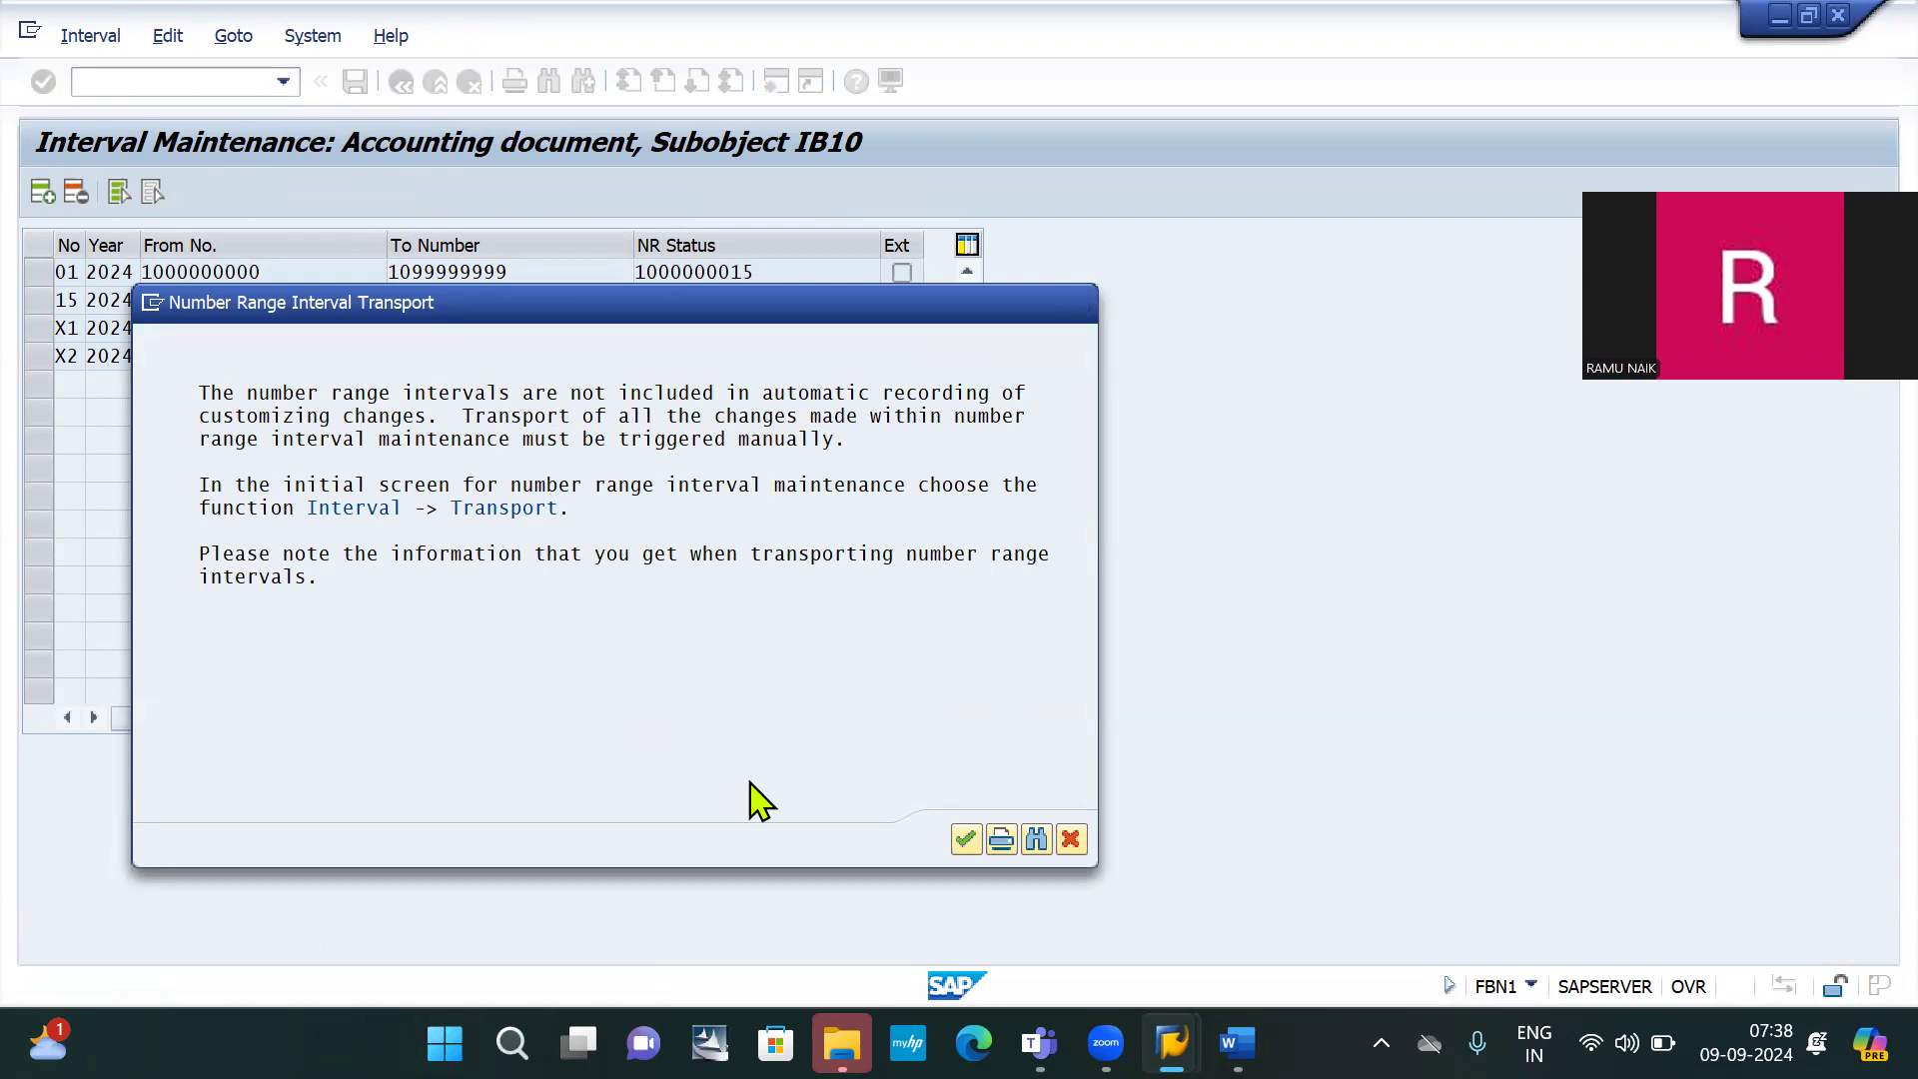
key(Return)
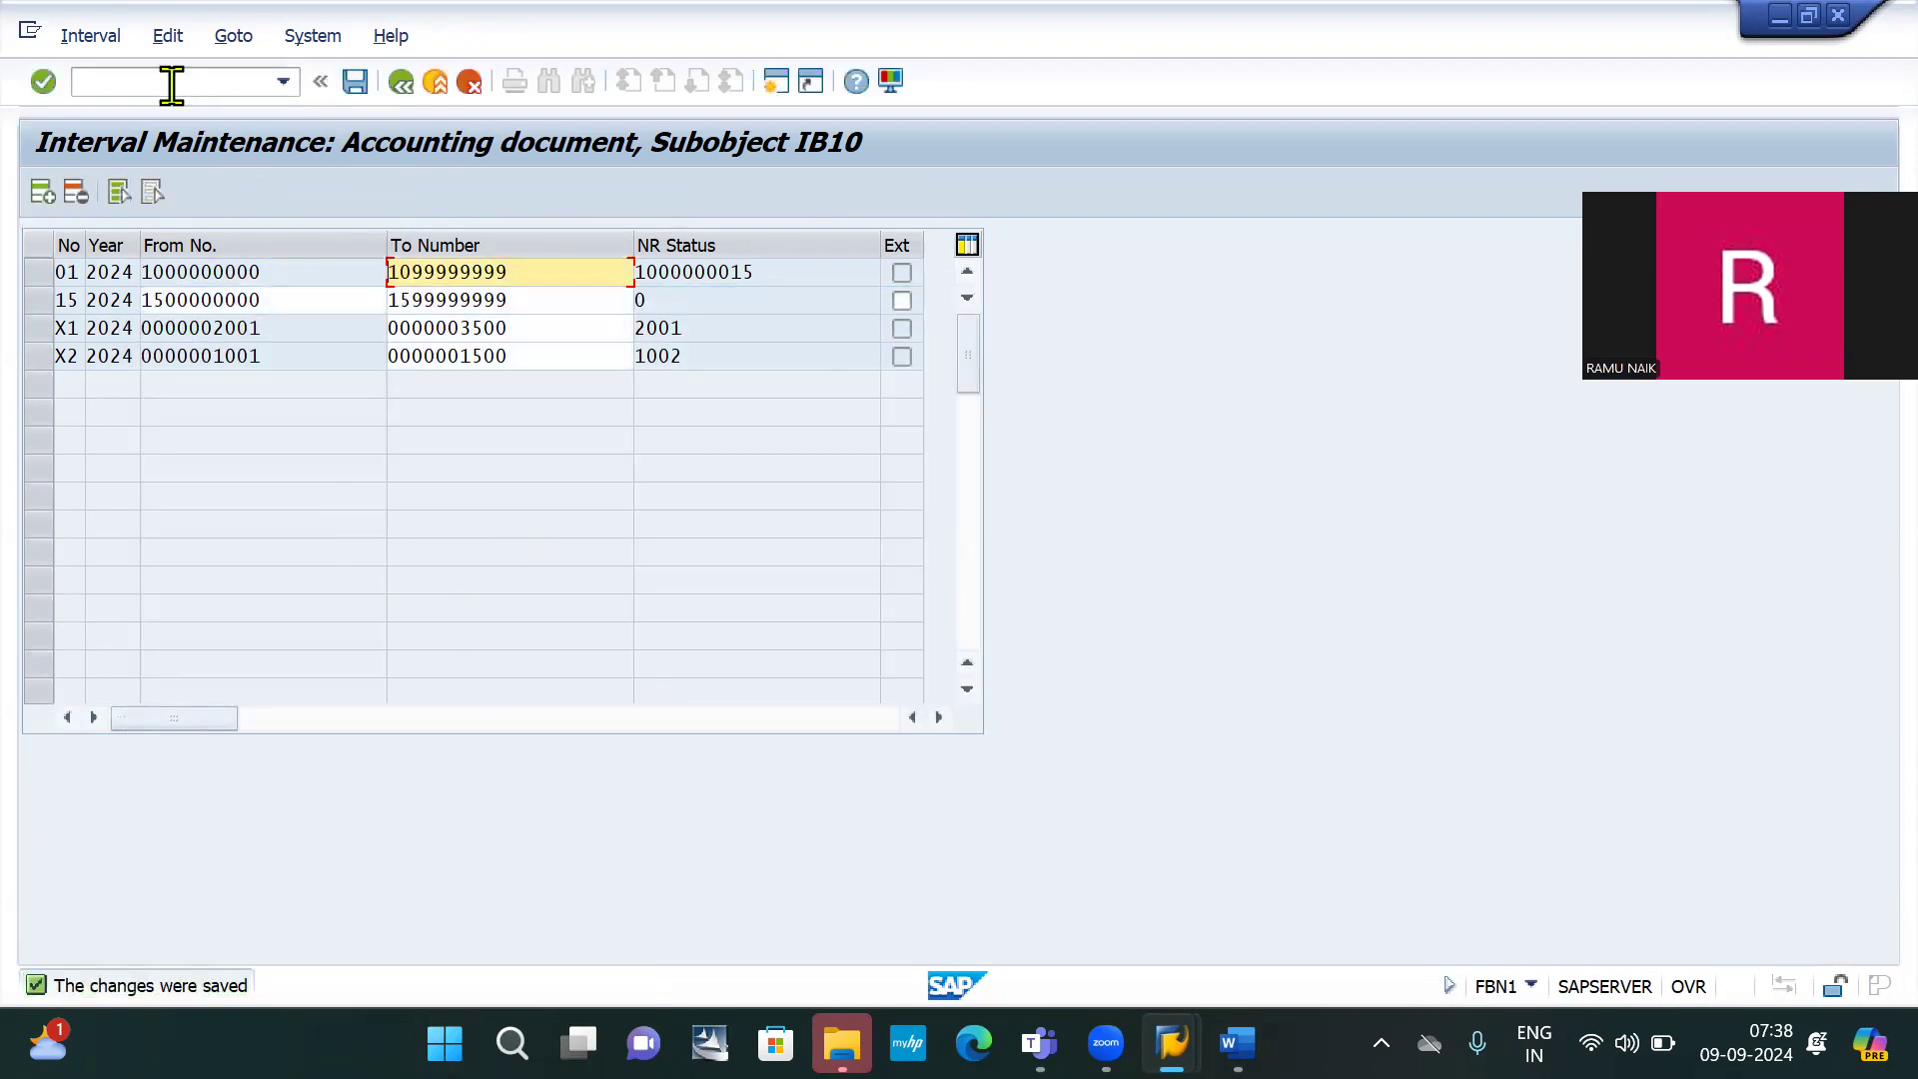
click(174, 85)
key(Down)
key(Down)
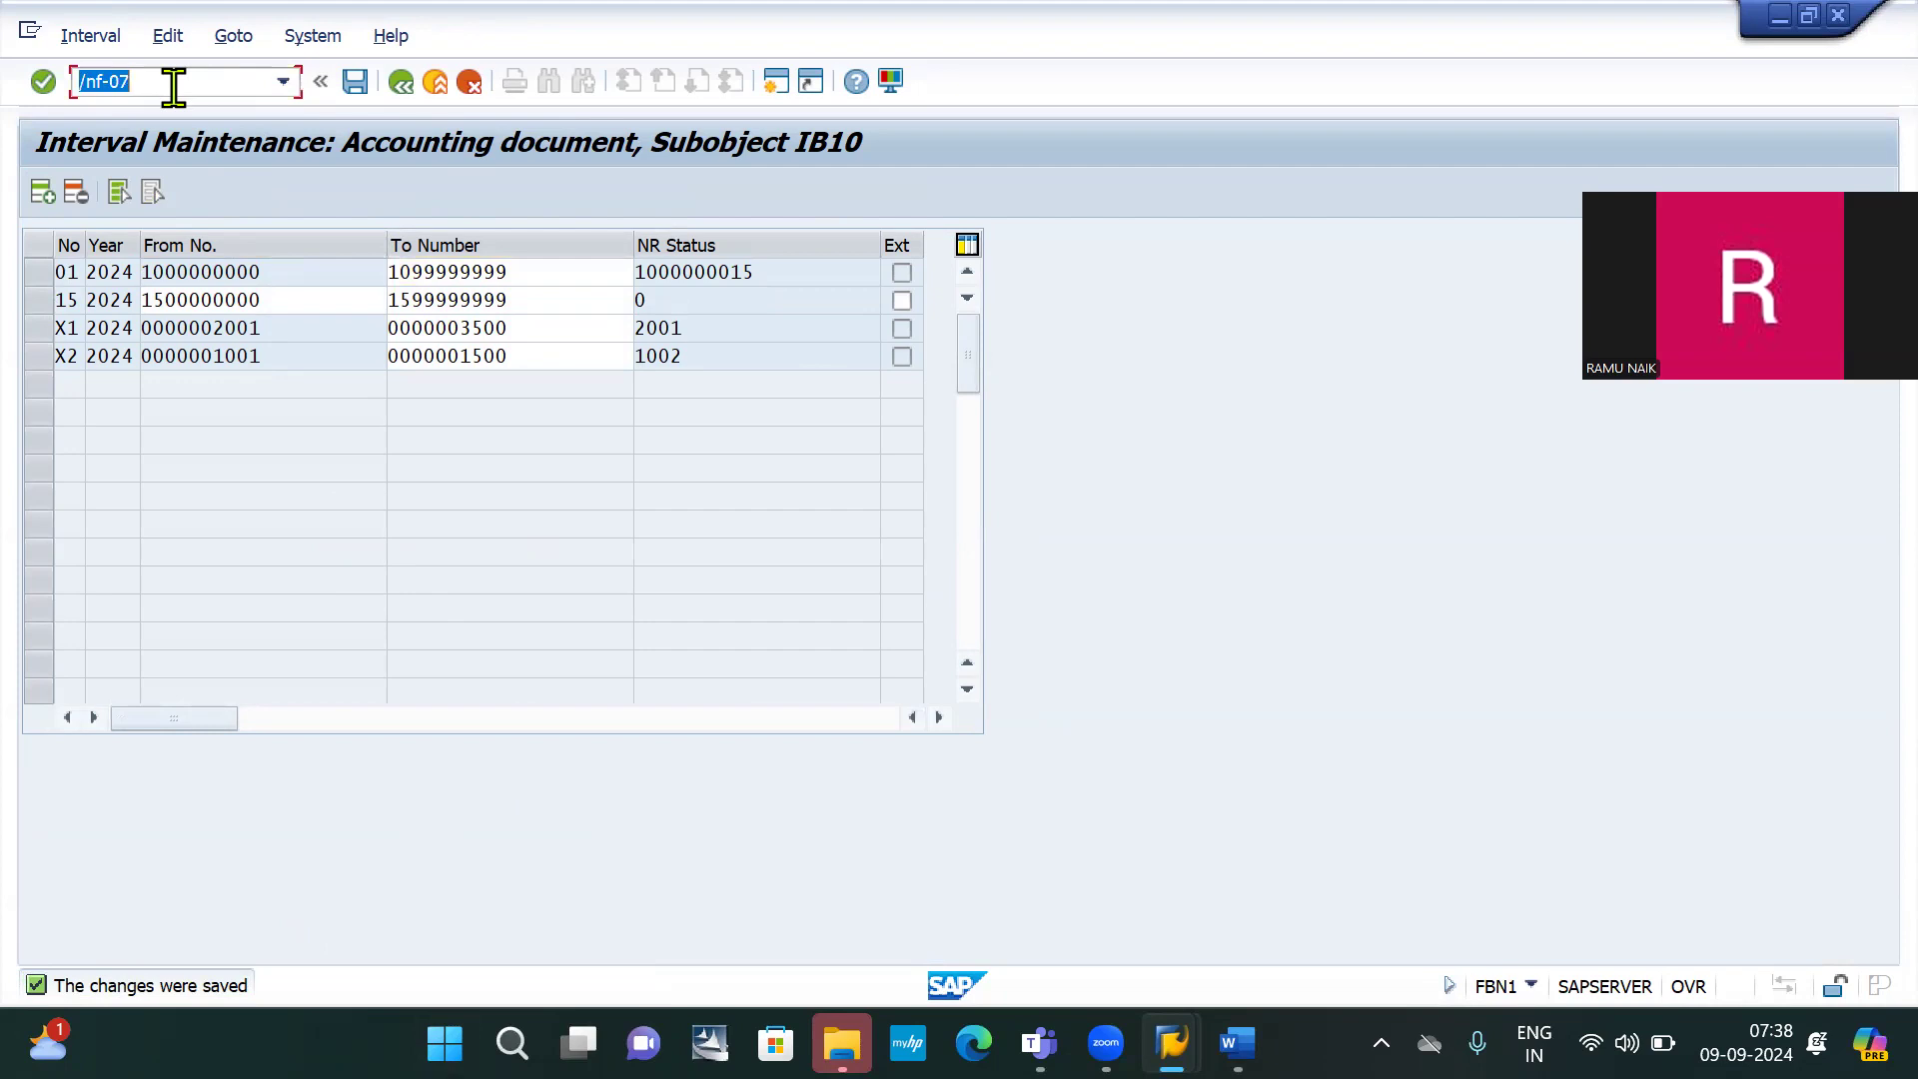
key(Return)
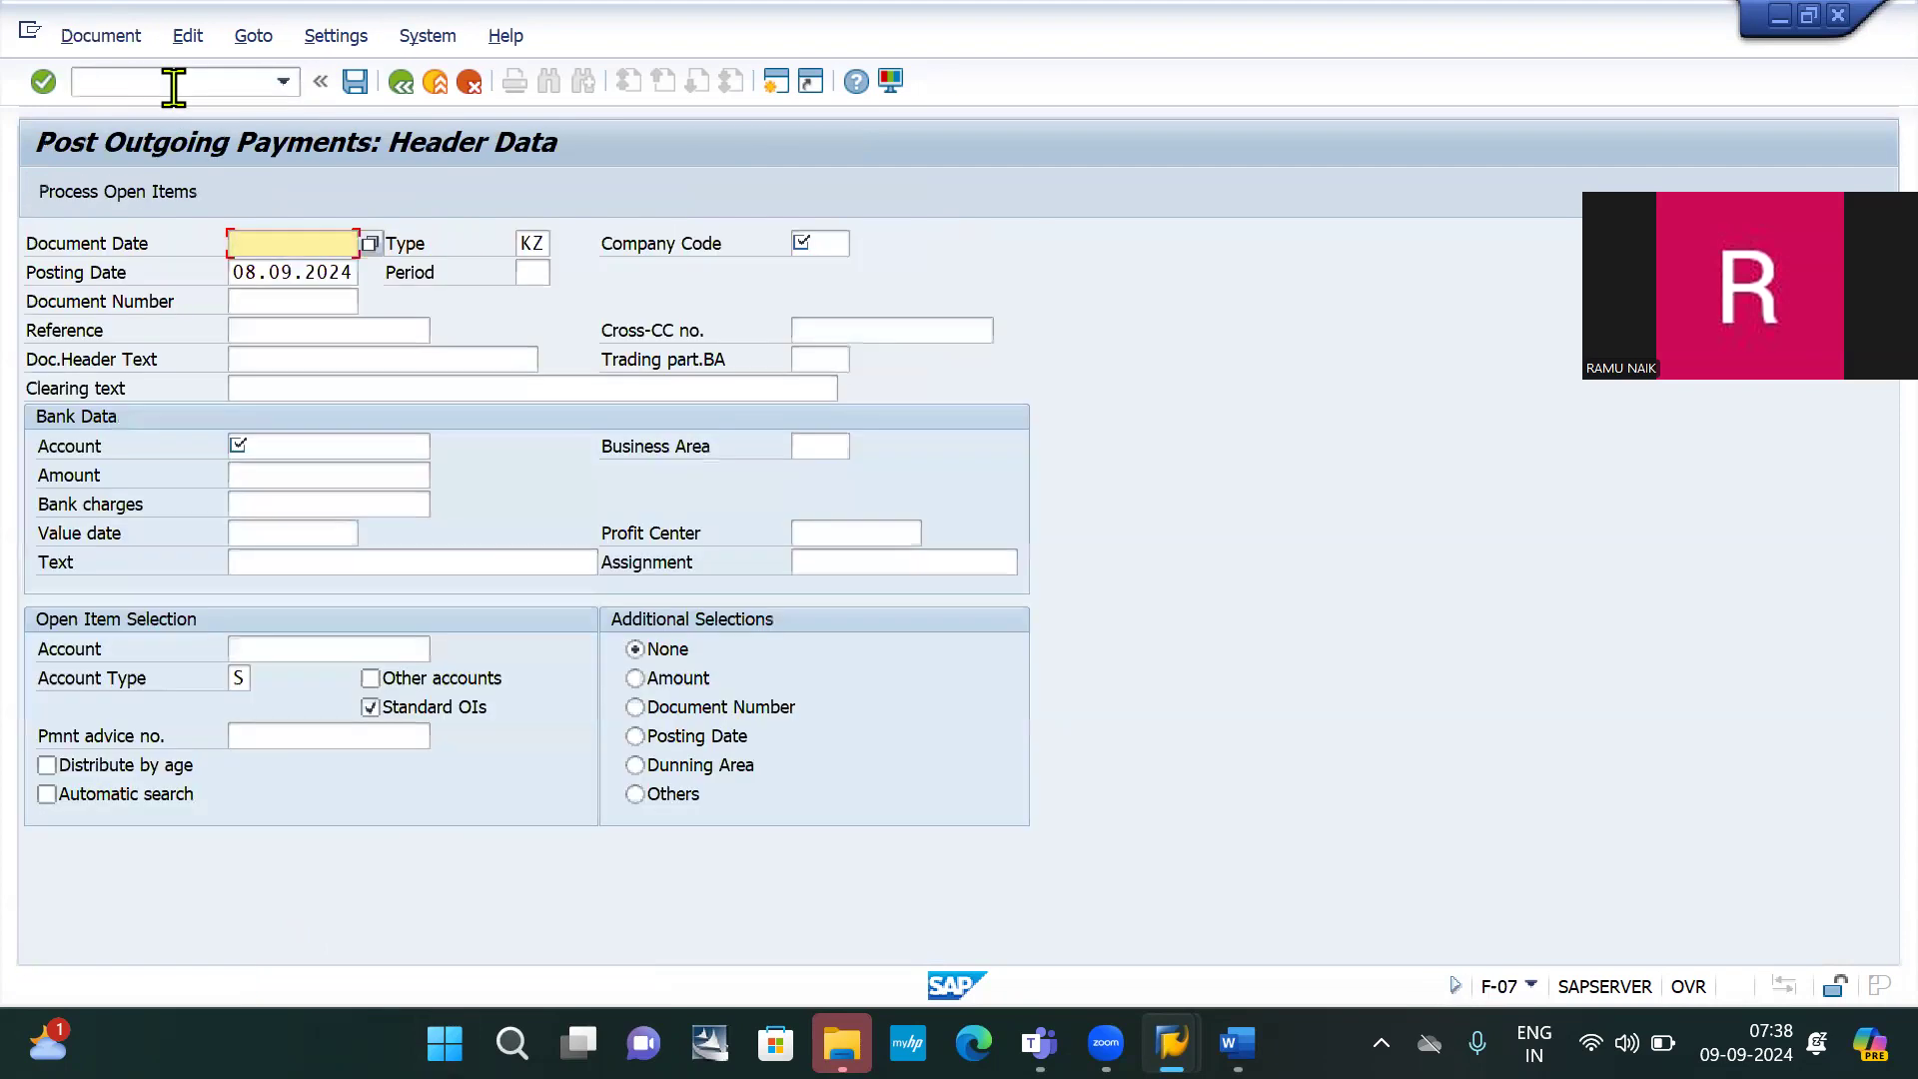
key(Down)
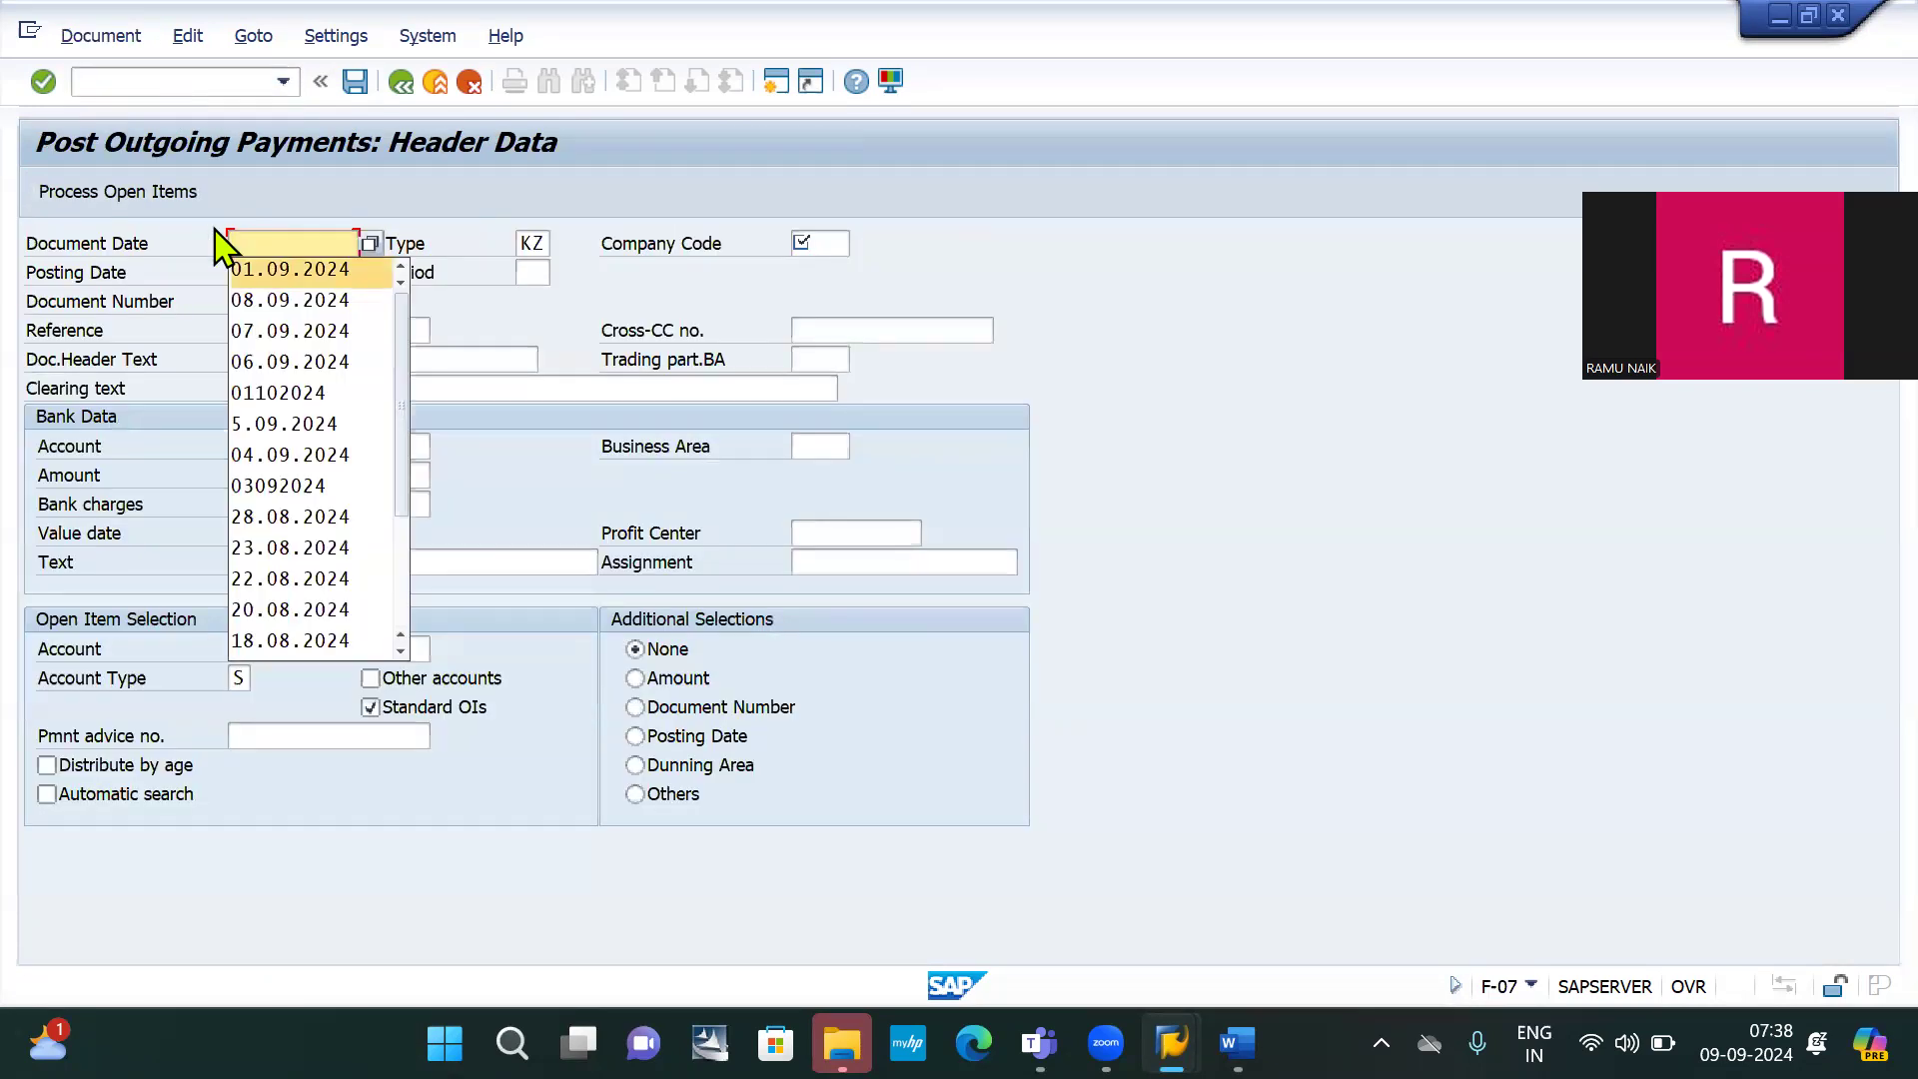
key(Return)
key(ctrl+a)
key(ctrl+c)
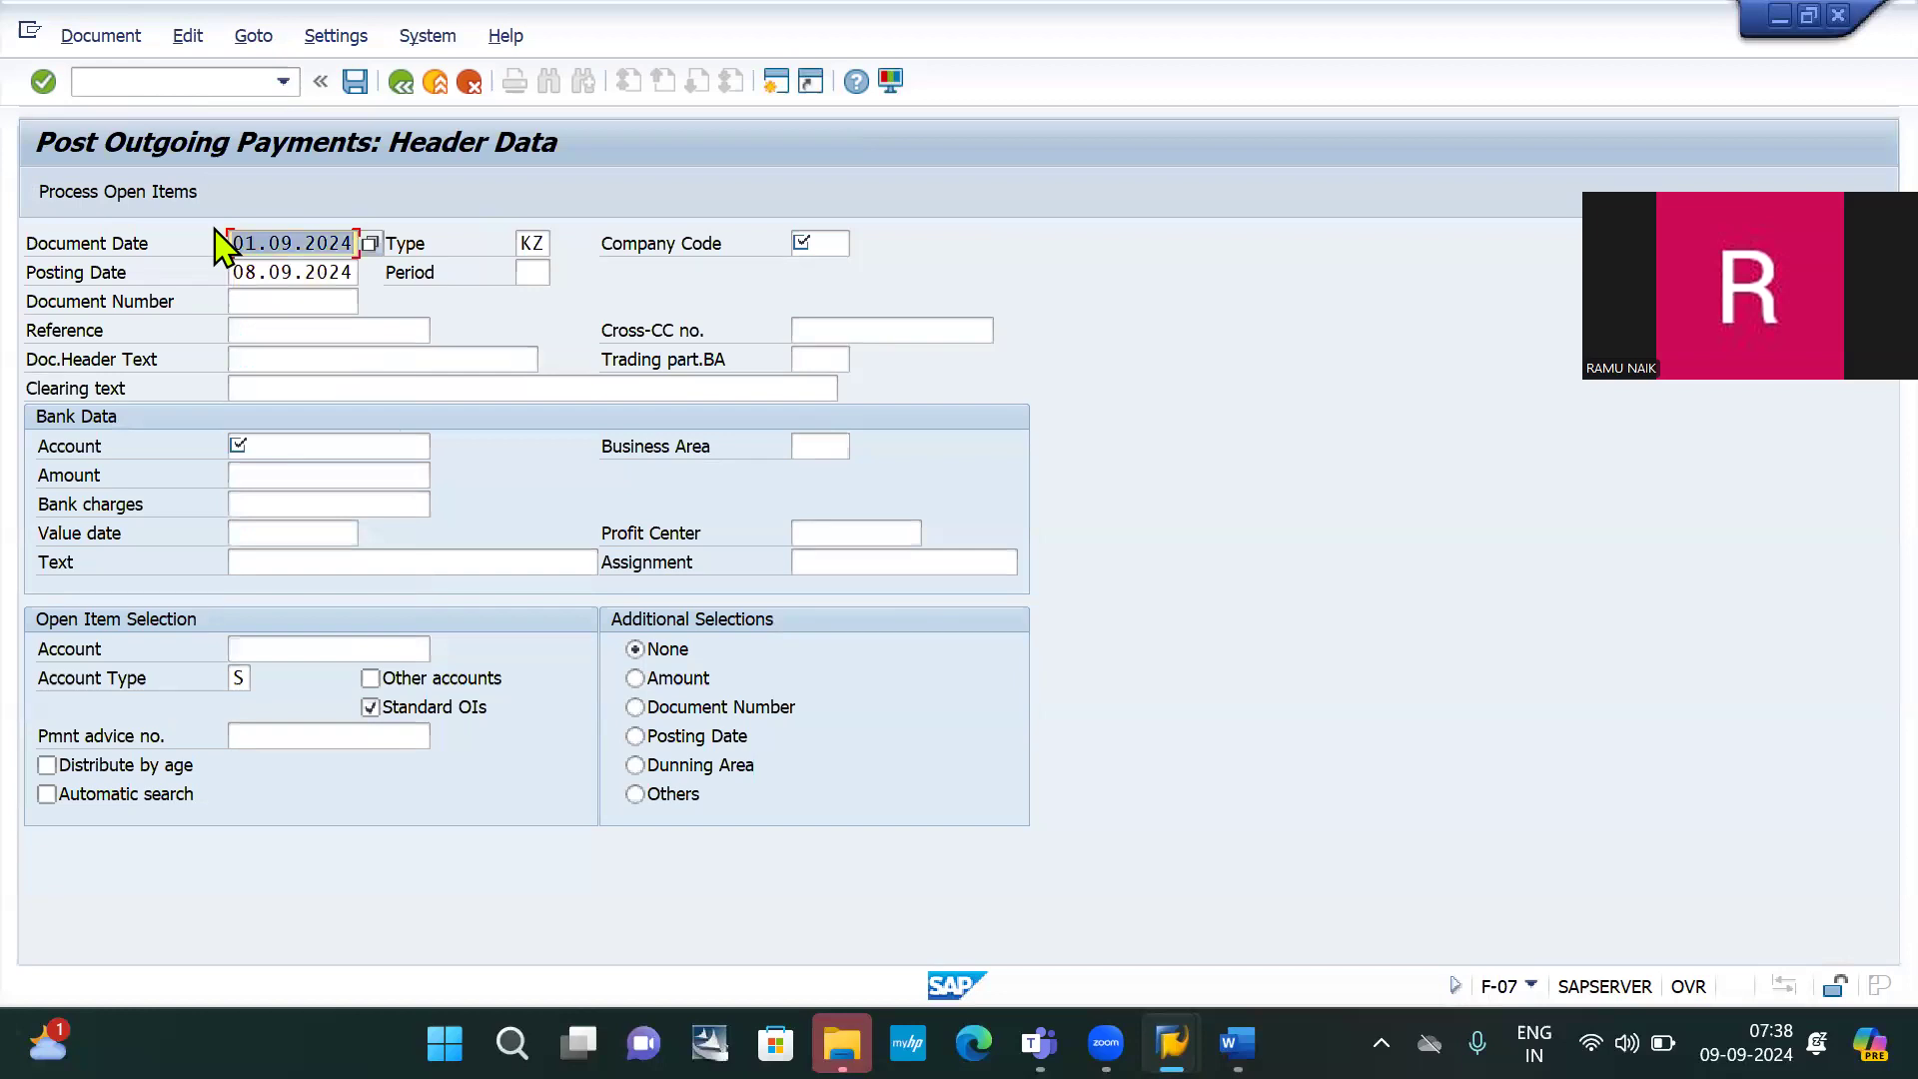
click(276, 270)
key(ctrl+a)
key(ctrl+v)
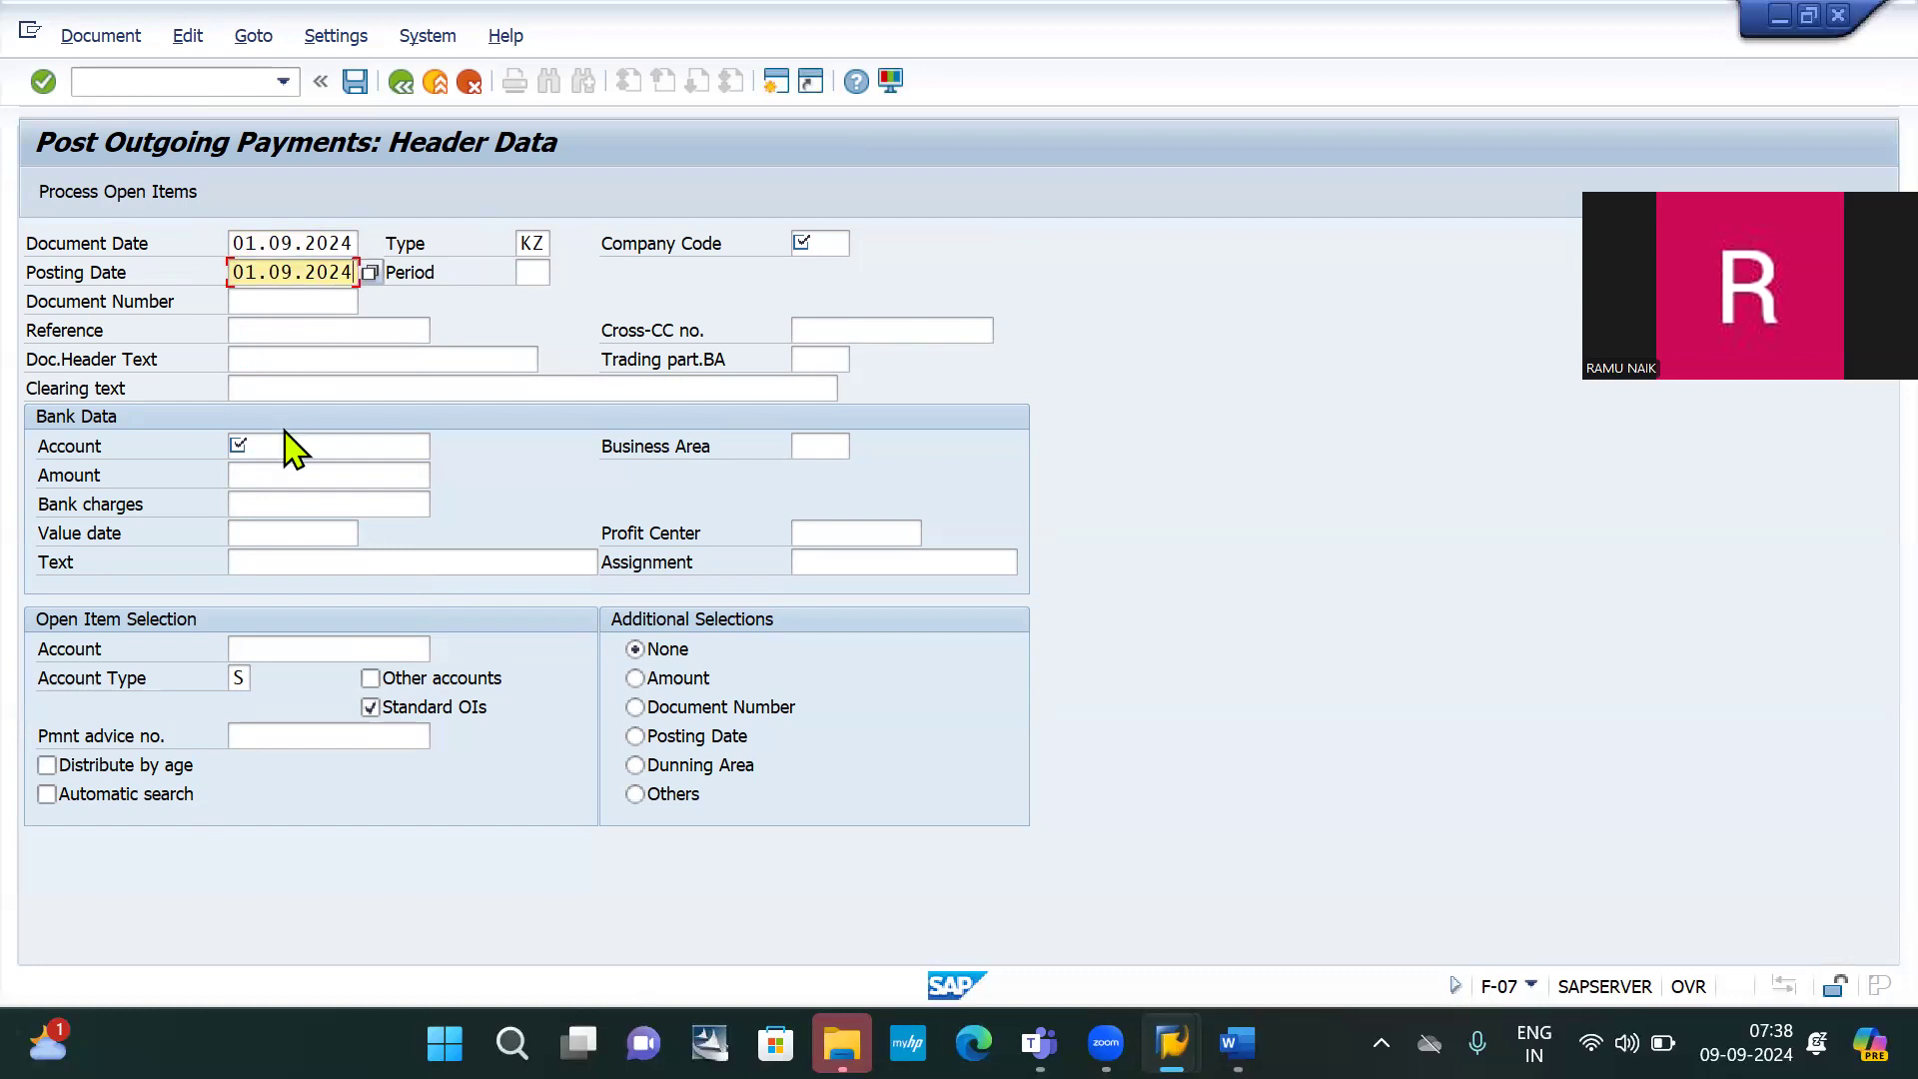
Enter bank account 200000, amount 10000, open item account 100001 and company code IB10
click(287, 445)
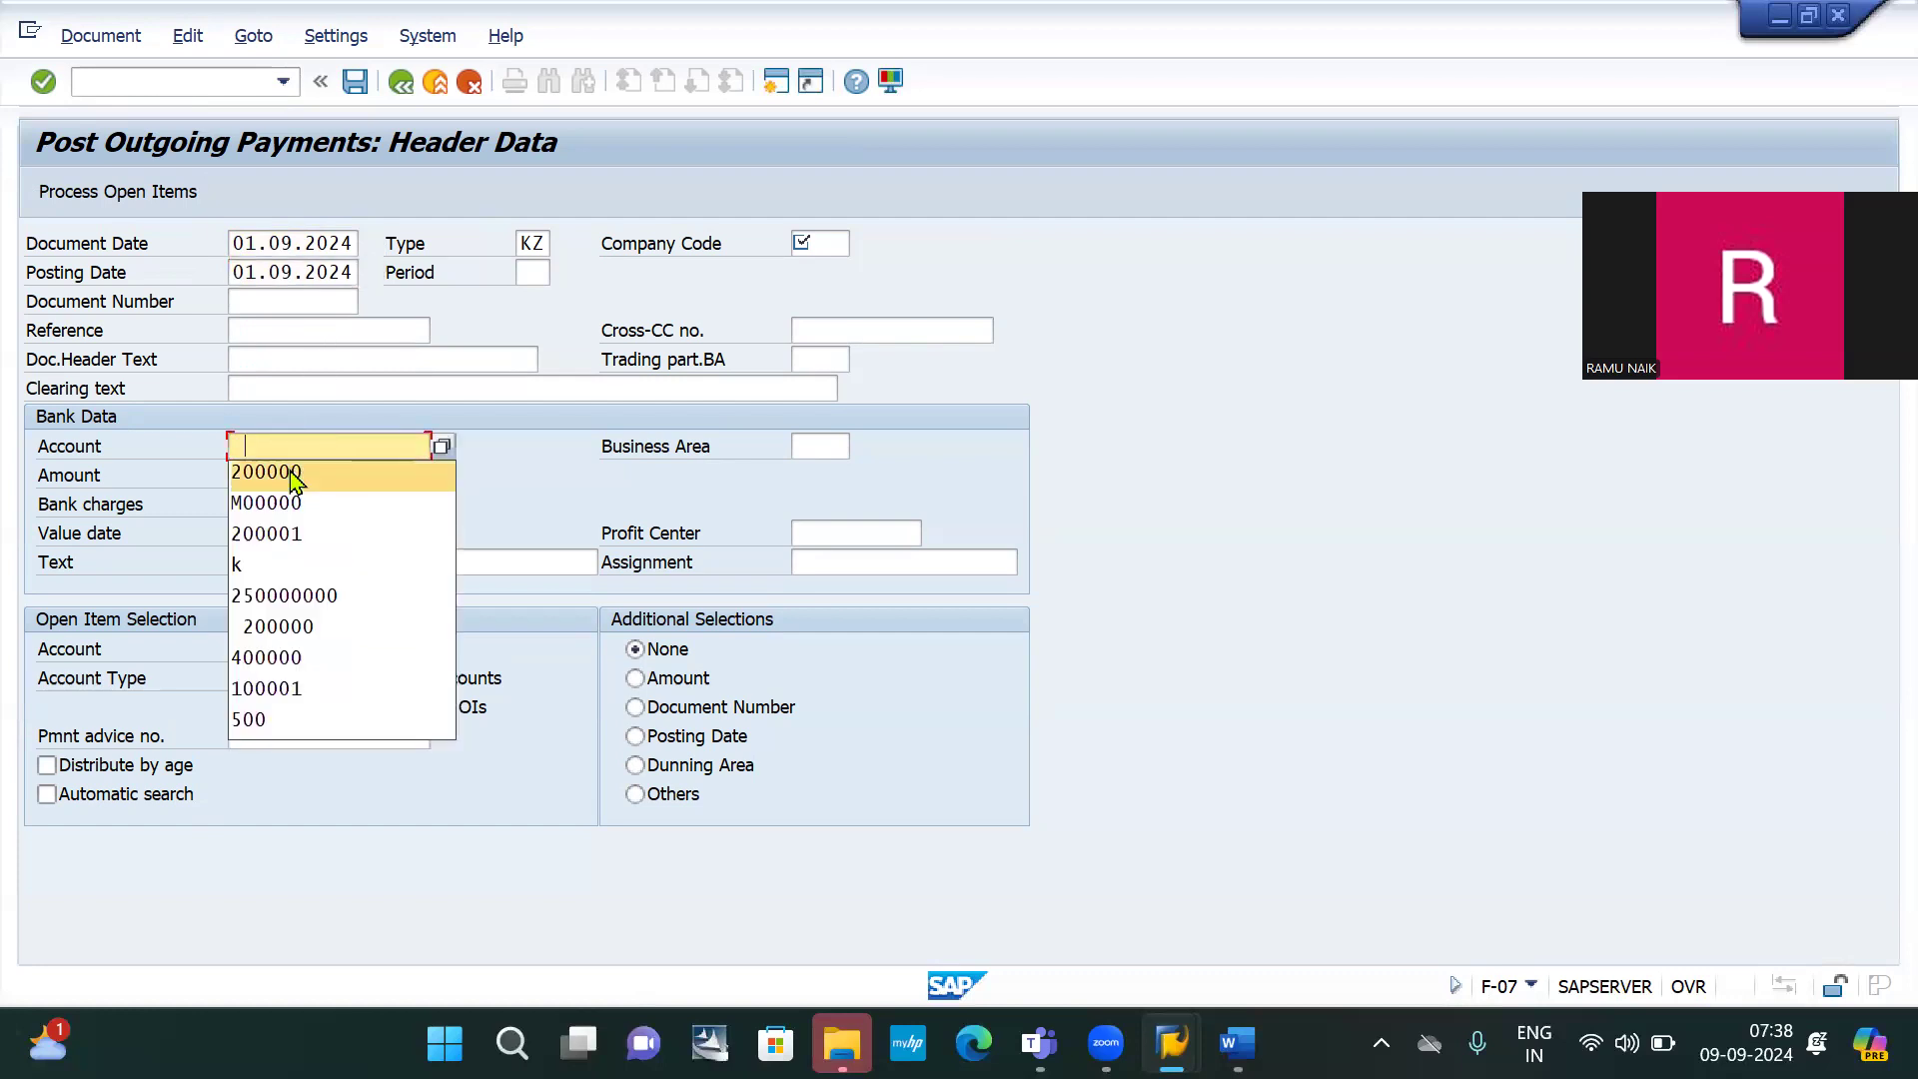
click(292, 474)
click(289, 474)
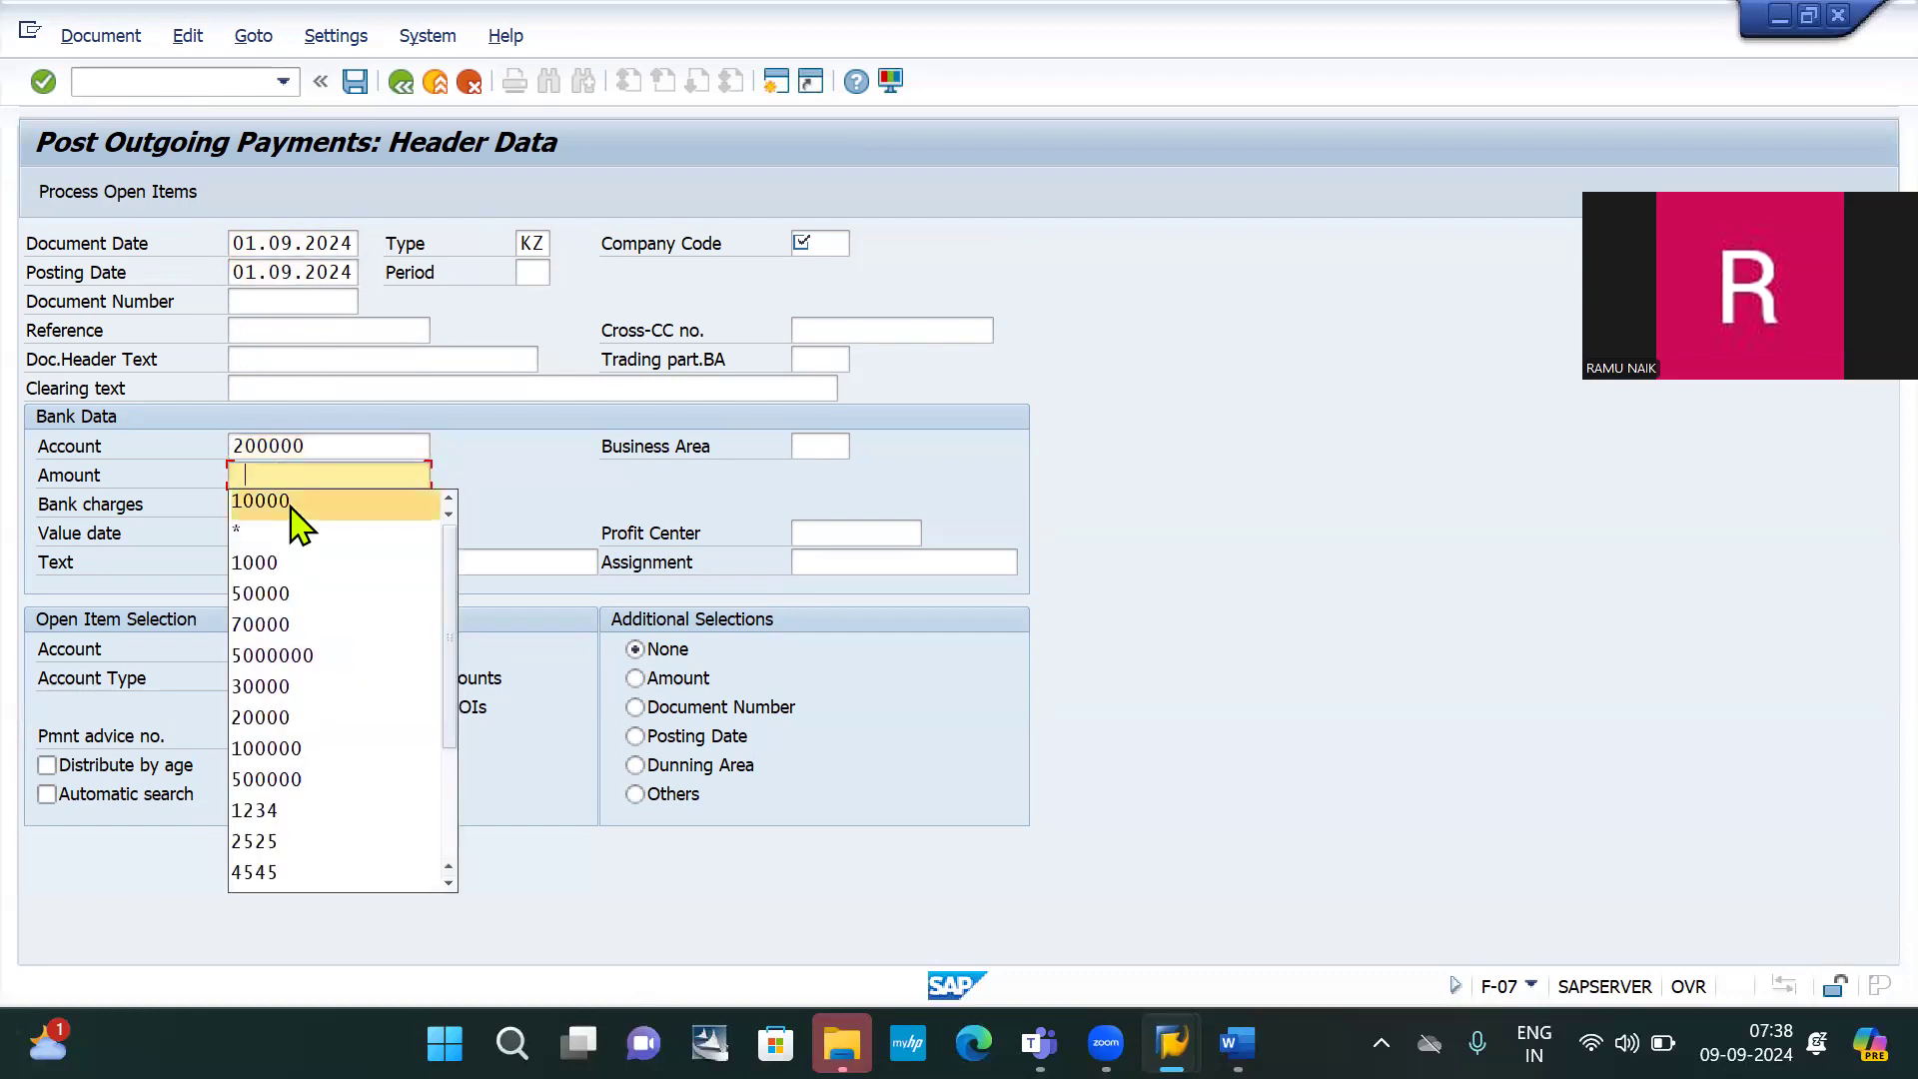
click(293, 500)
click(266, 649)
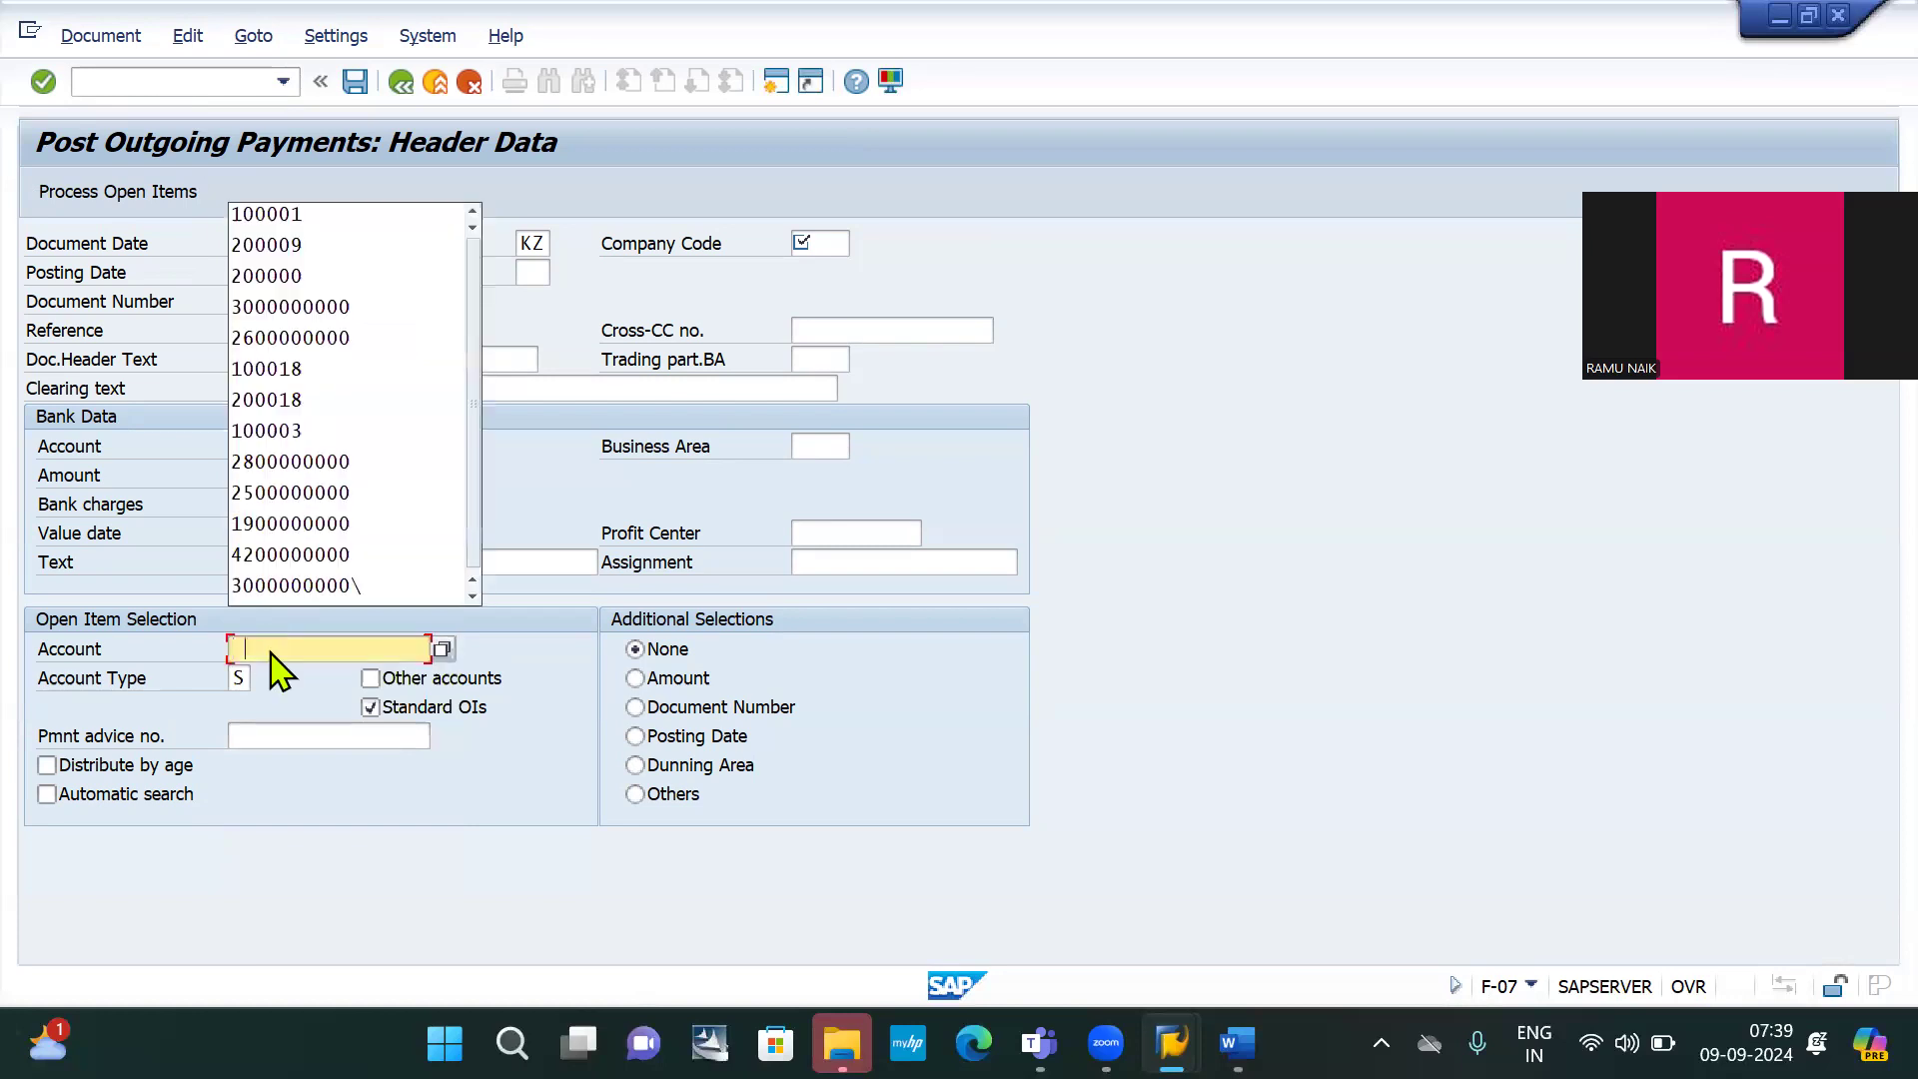
click(368, 214)
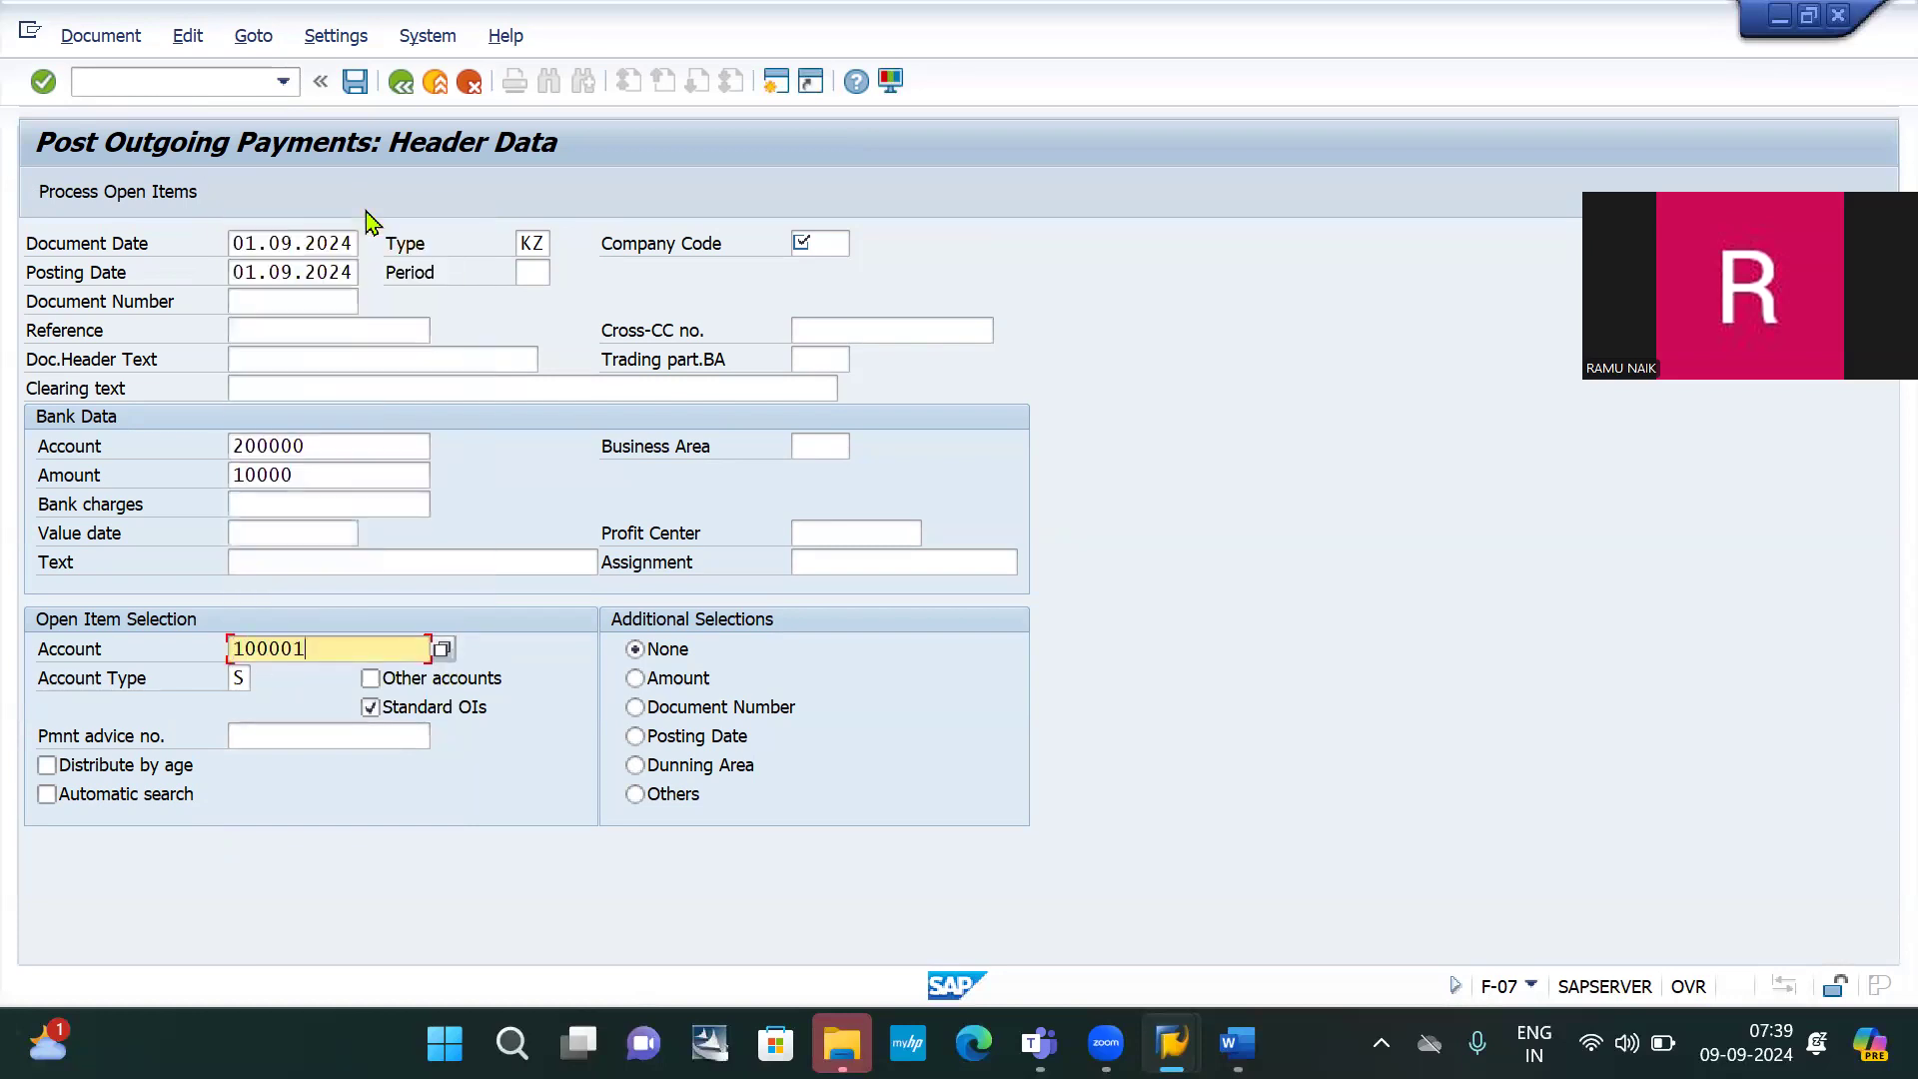
click(127, 203)
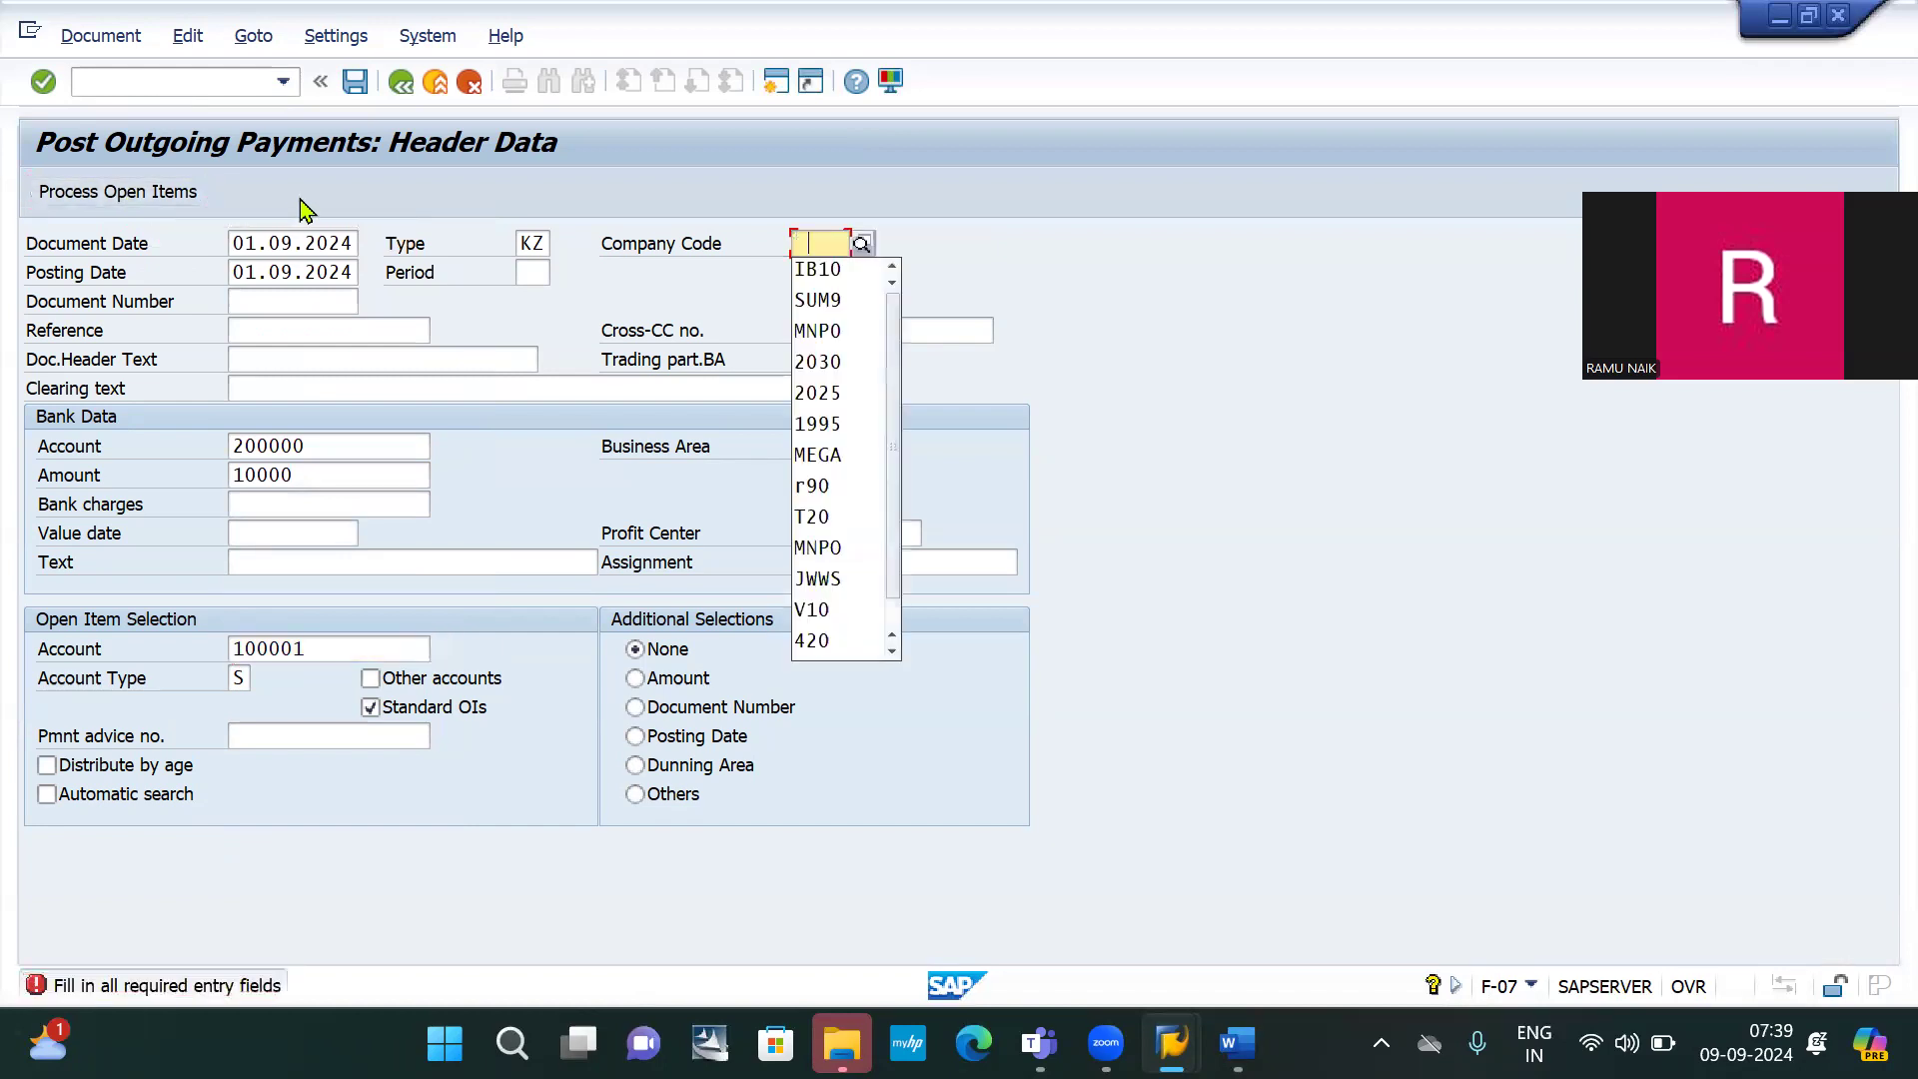
click(839, 269)
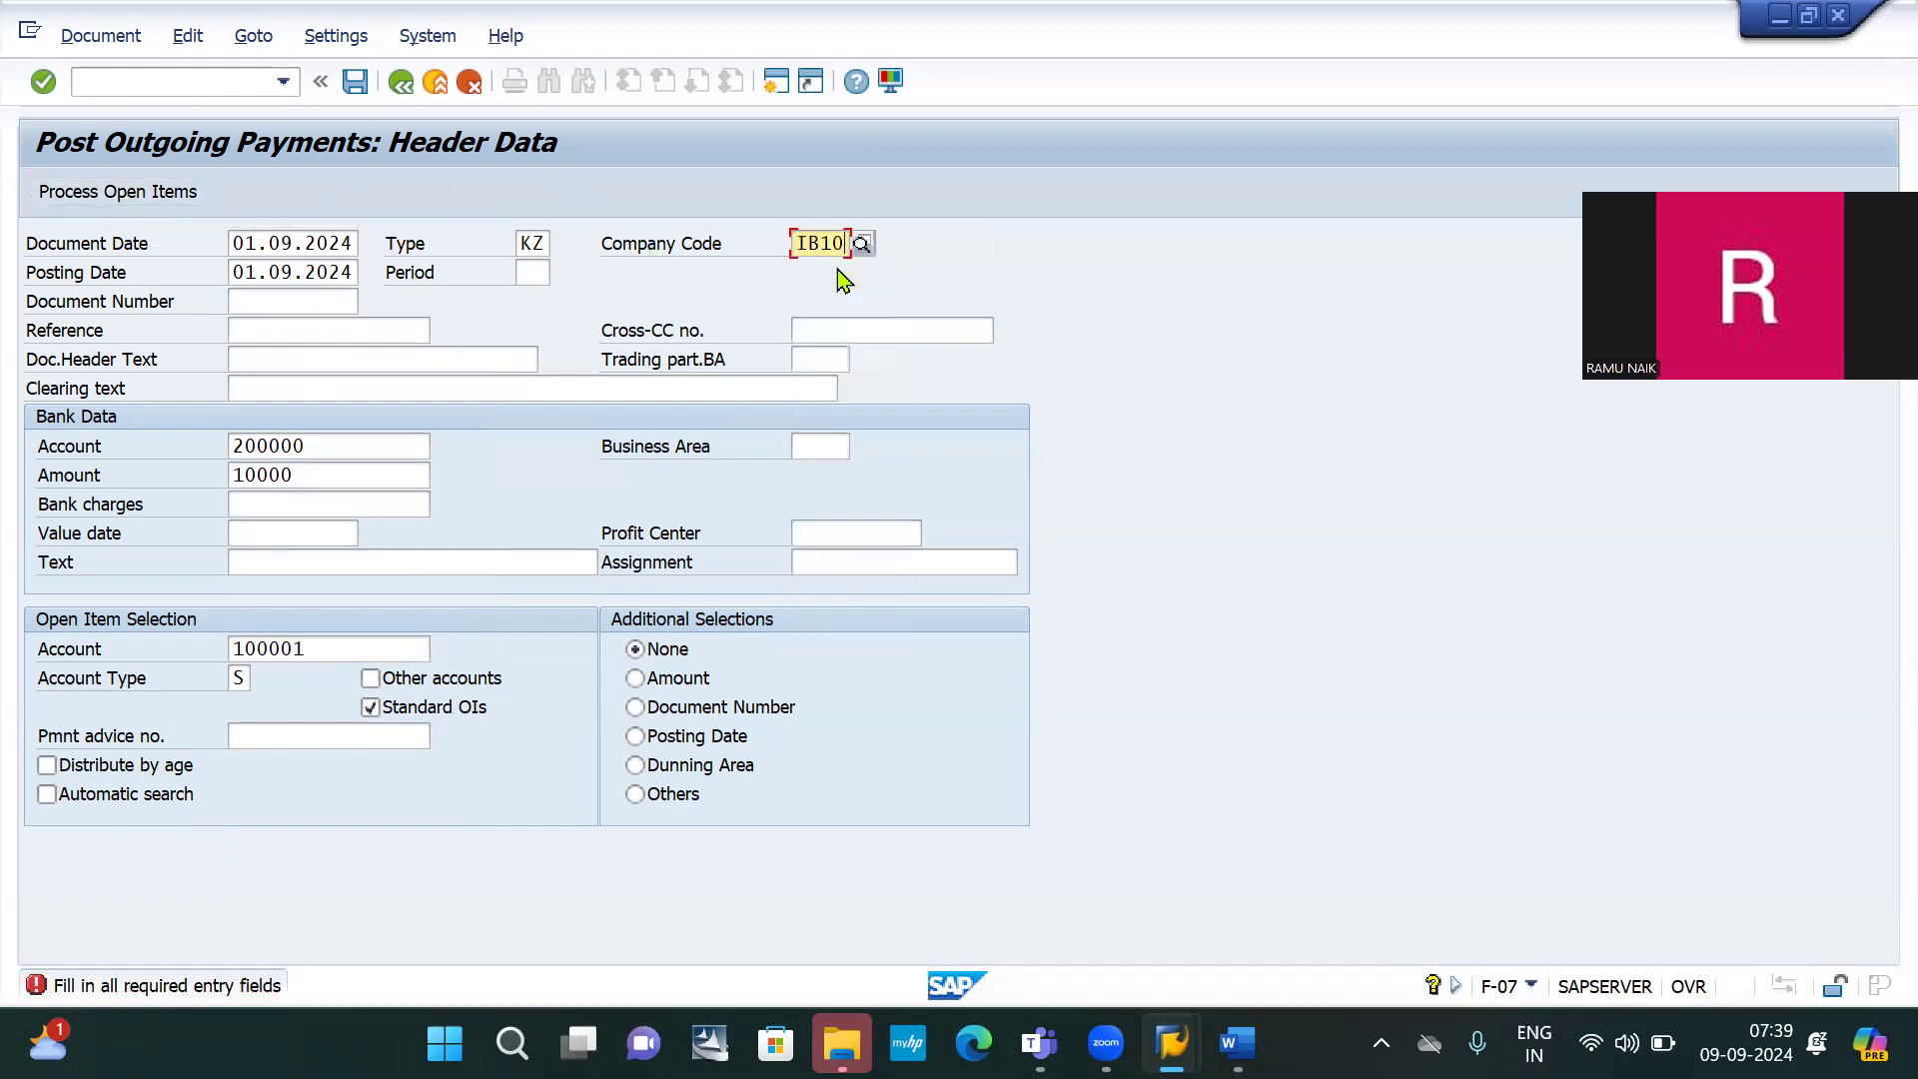
click(112, 202)
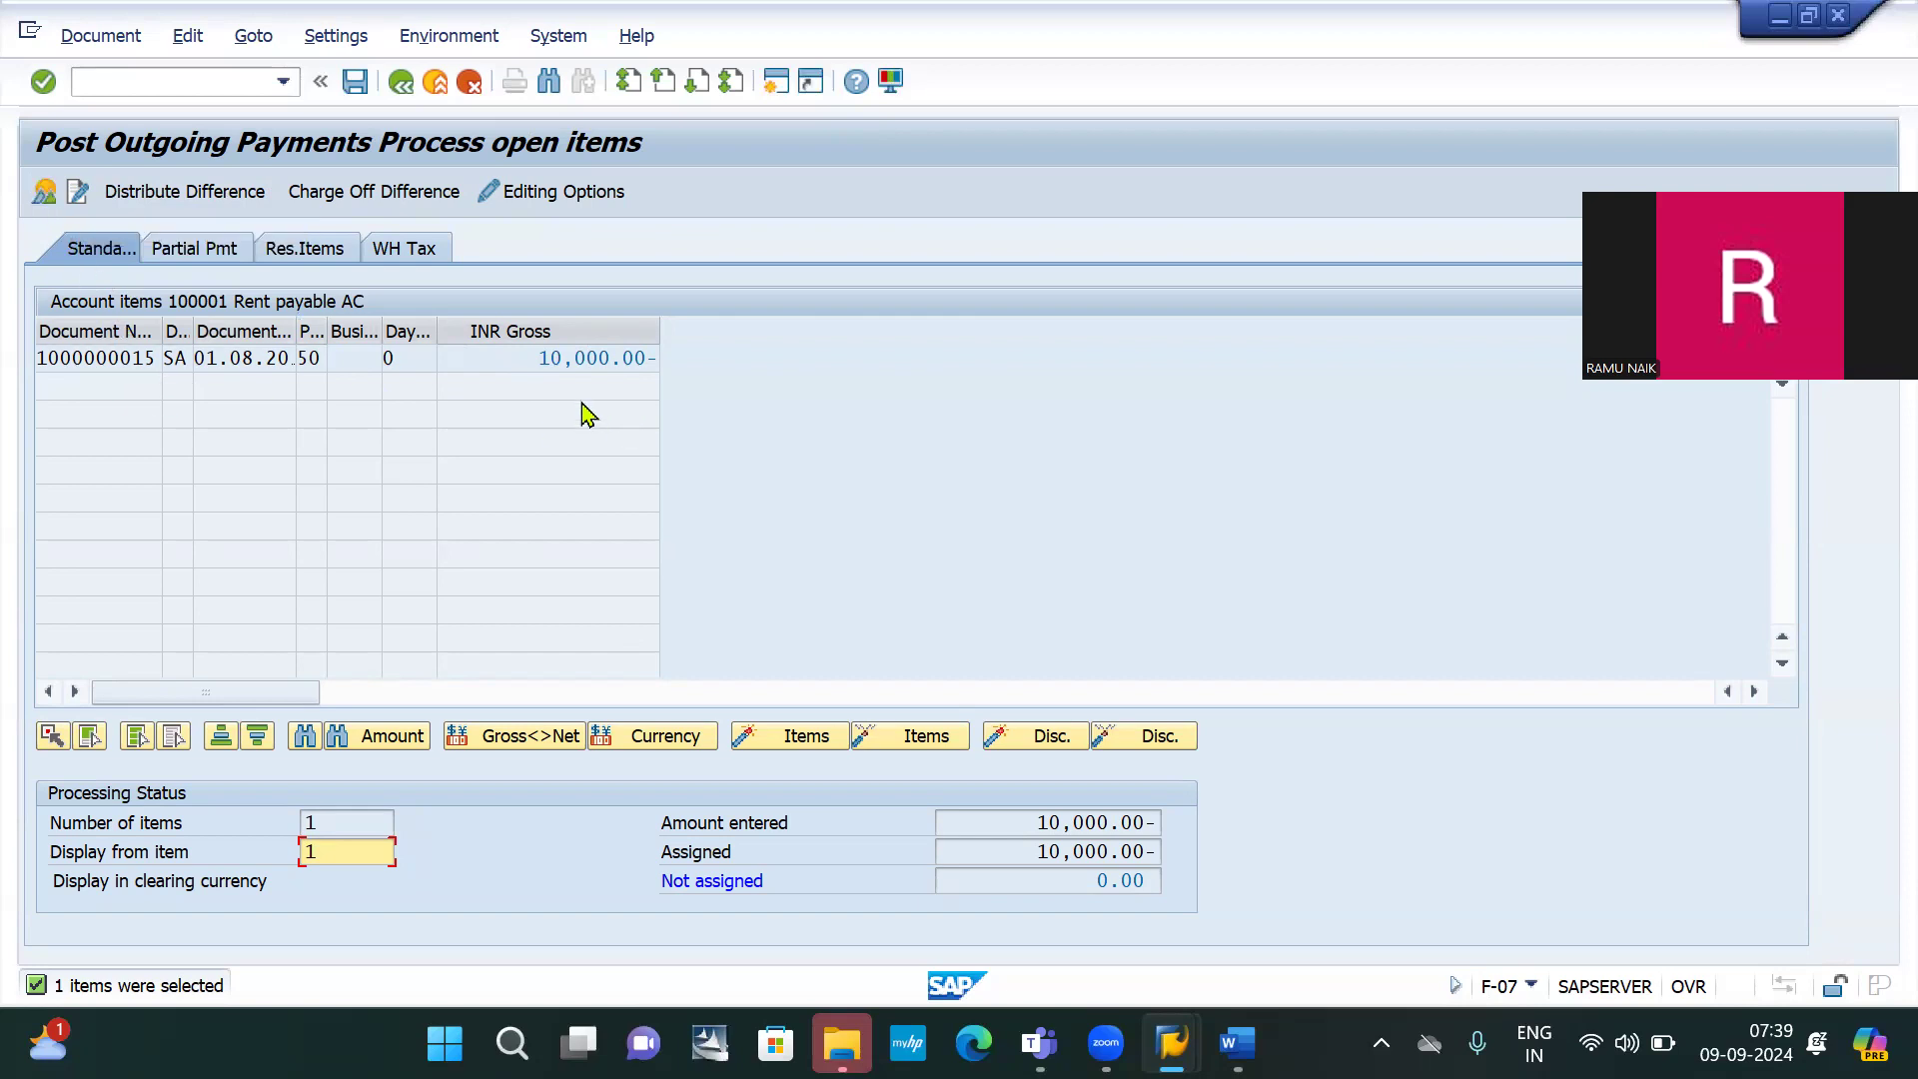
click(44, 194)
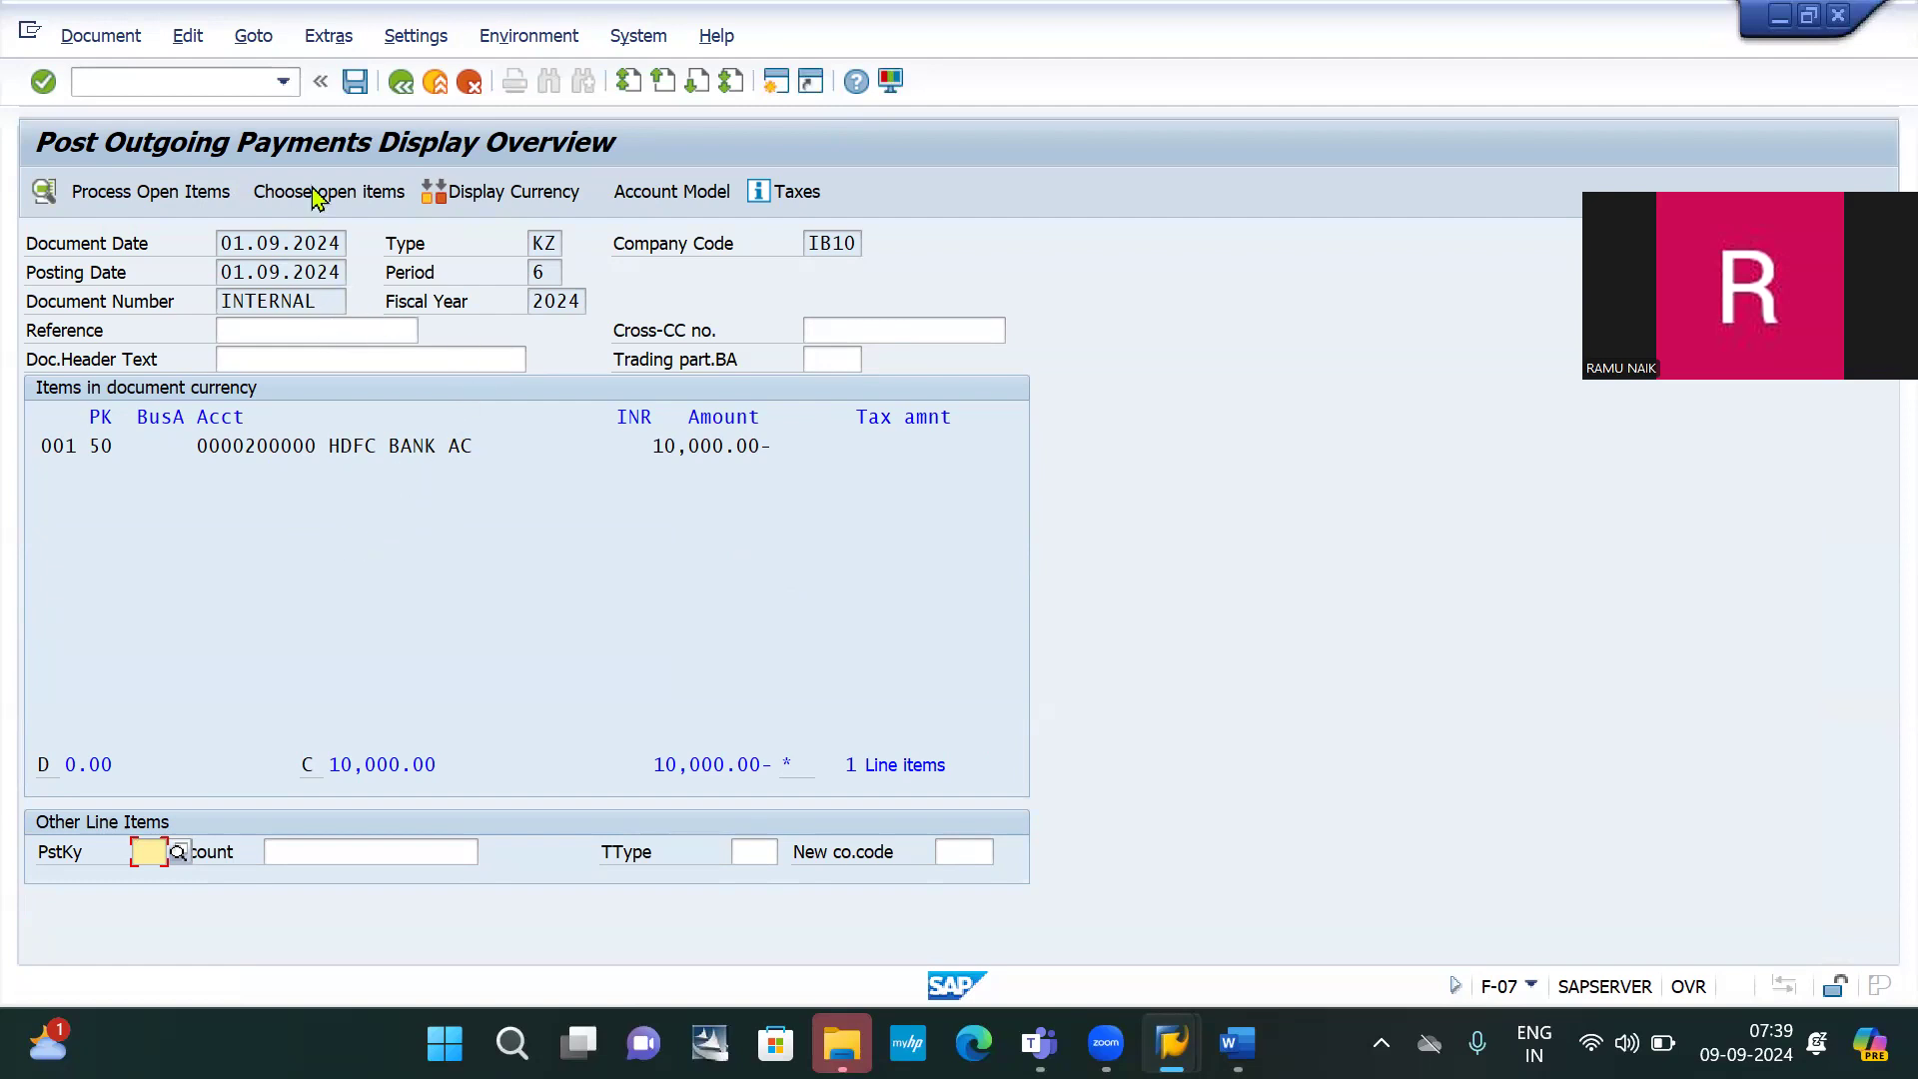
click(356, 84)
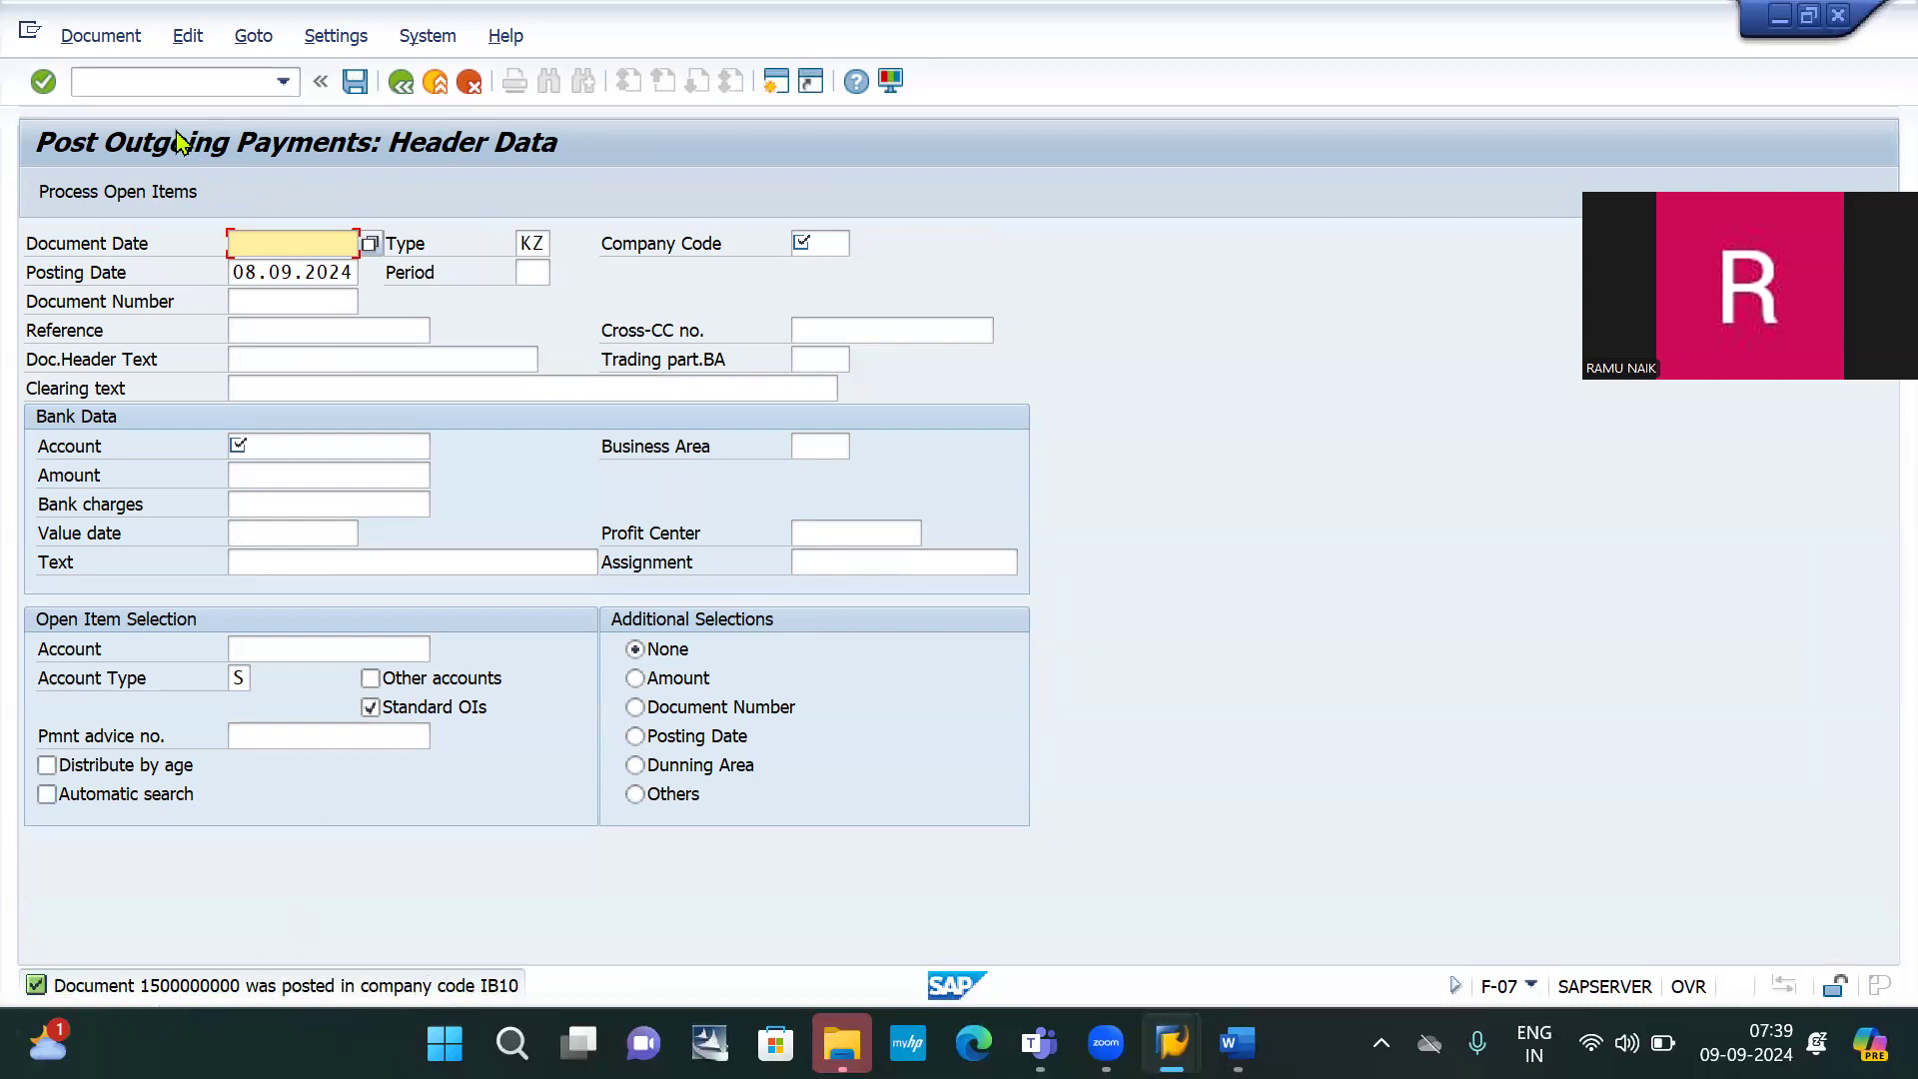
click(145, 79)
key(Down)
key(Down)
key(Down)
key(Down)
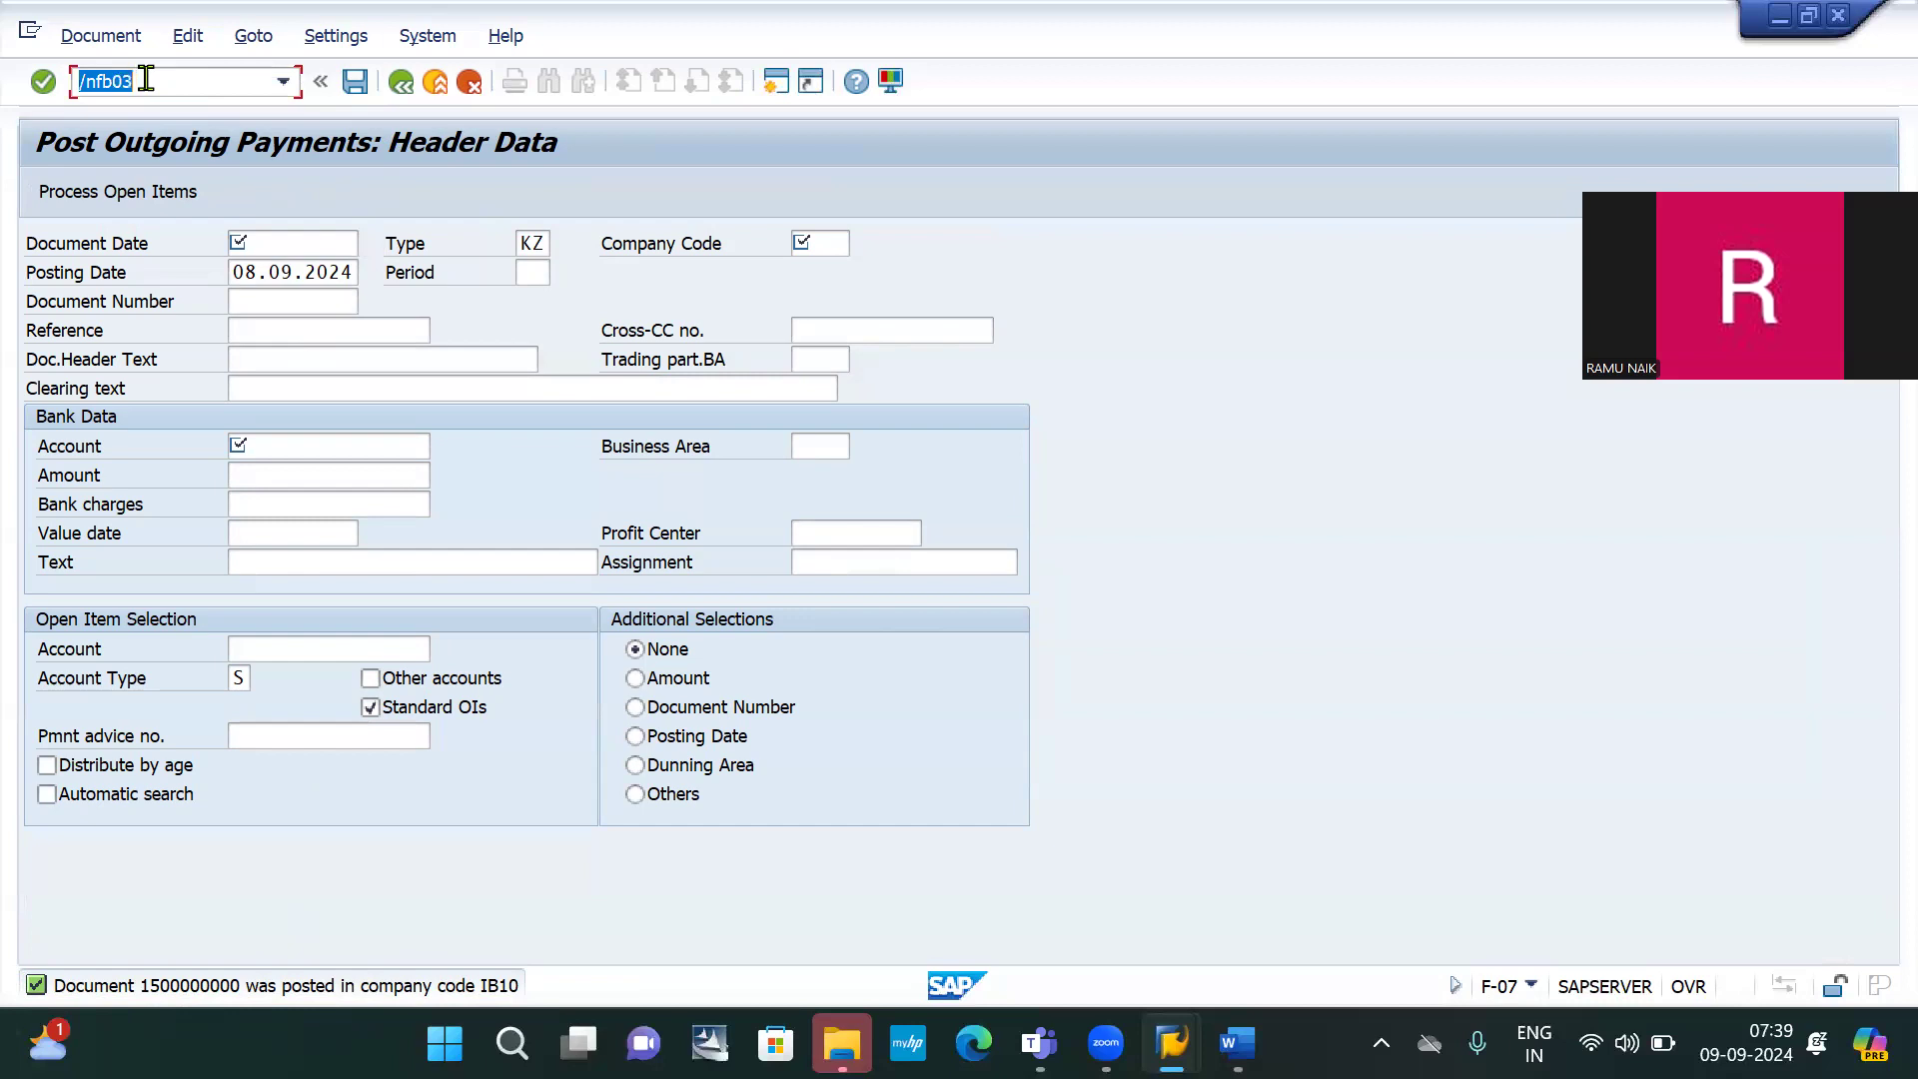
key(Return)
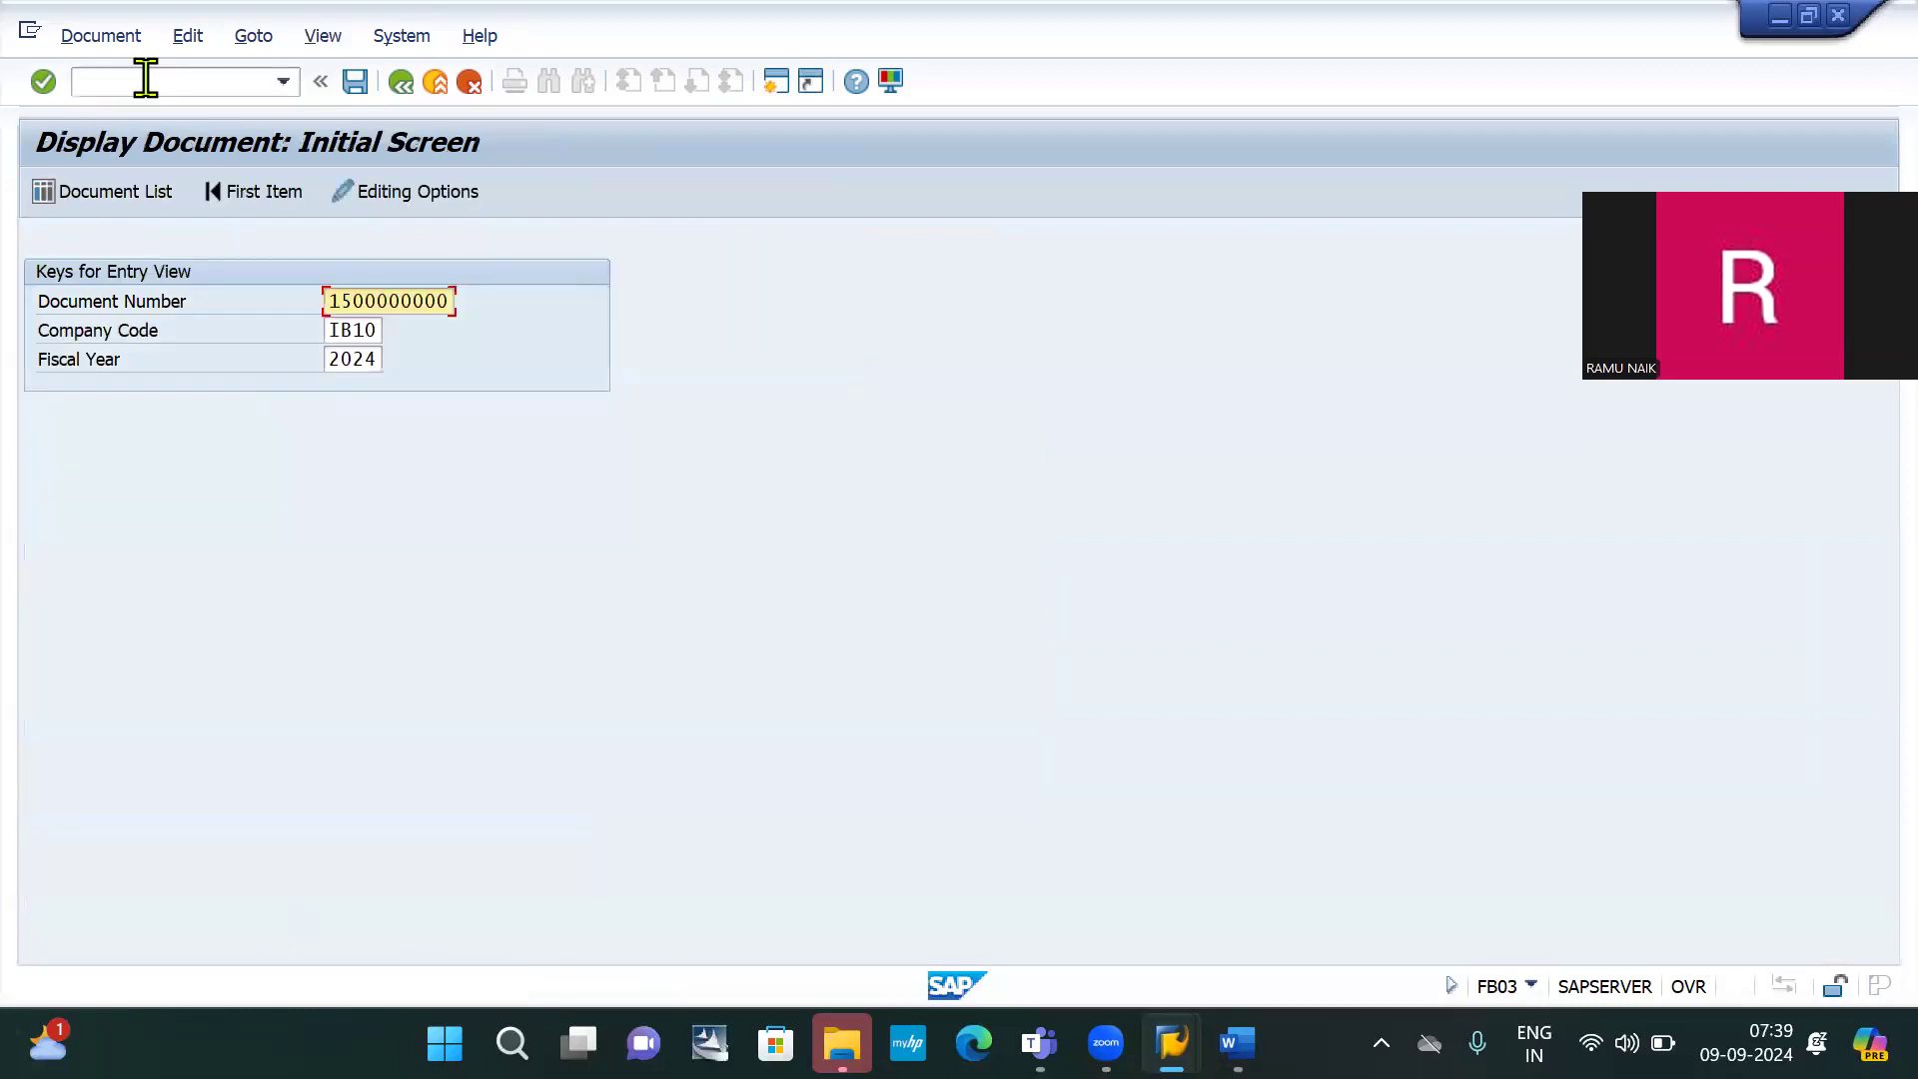
key(Return)
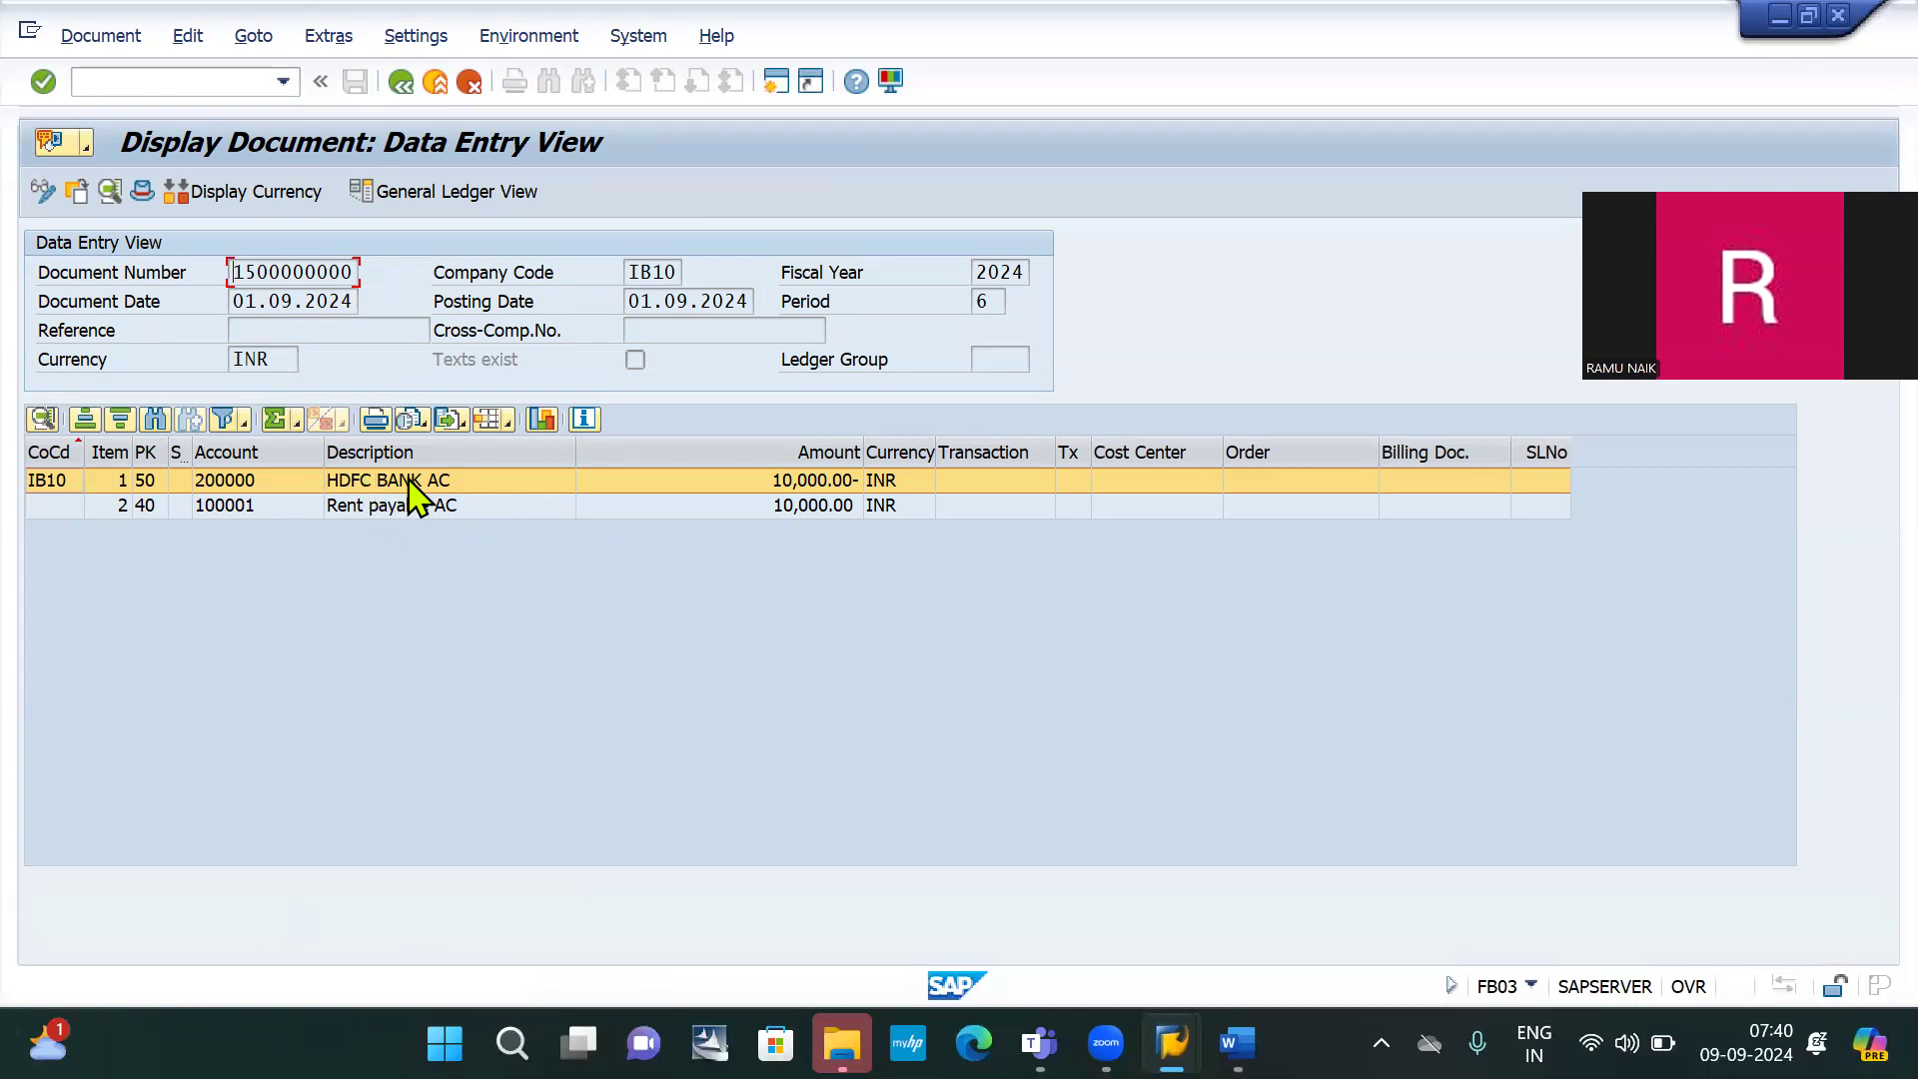
key(alt+Tab)
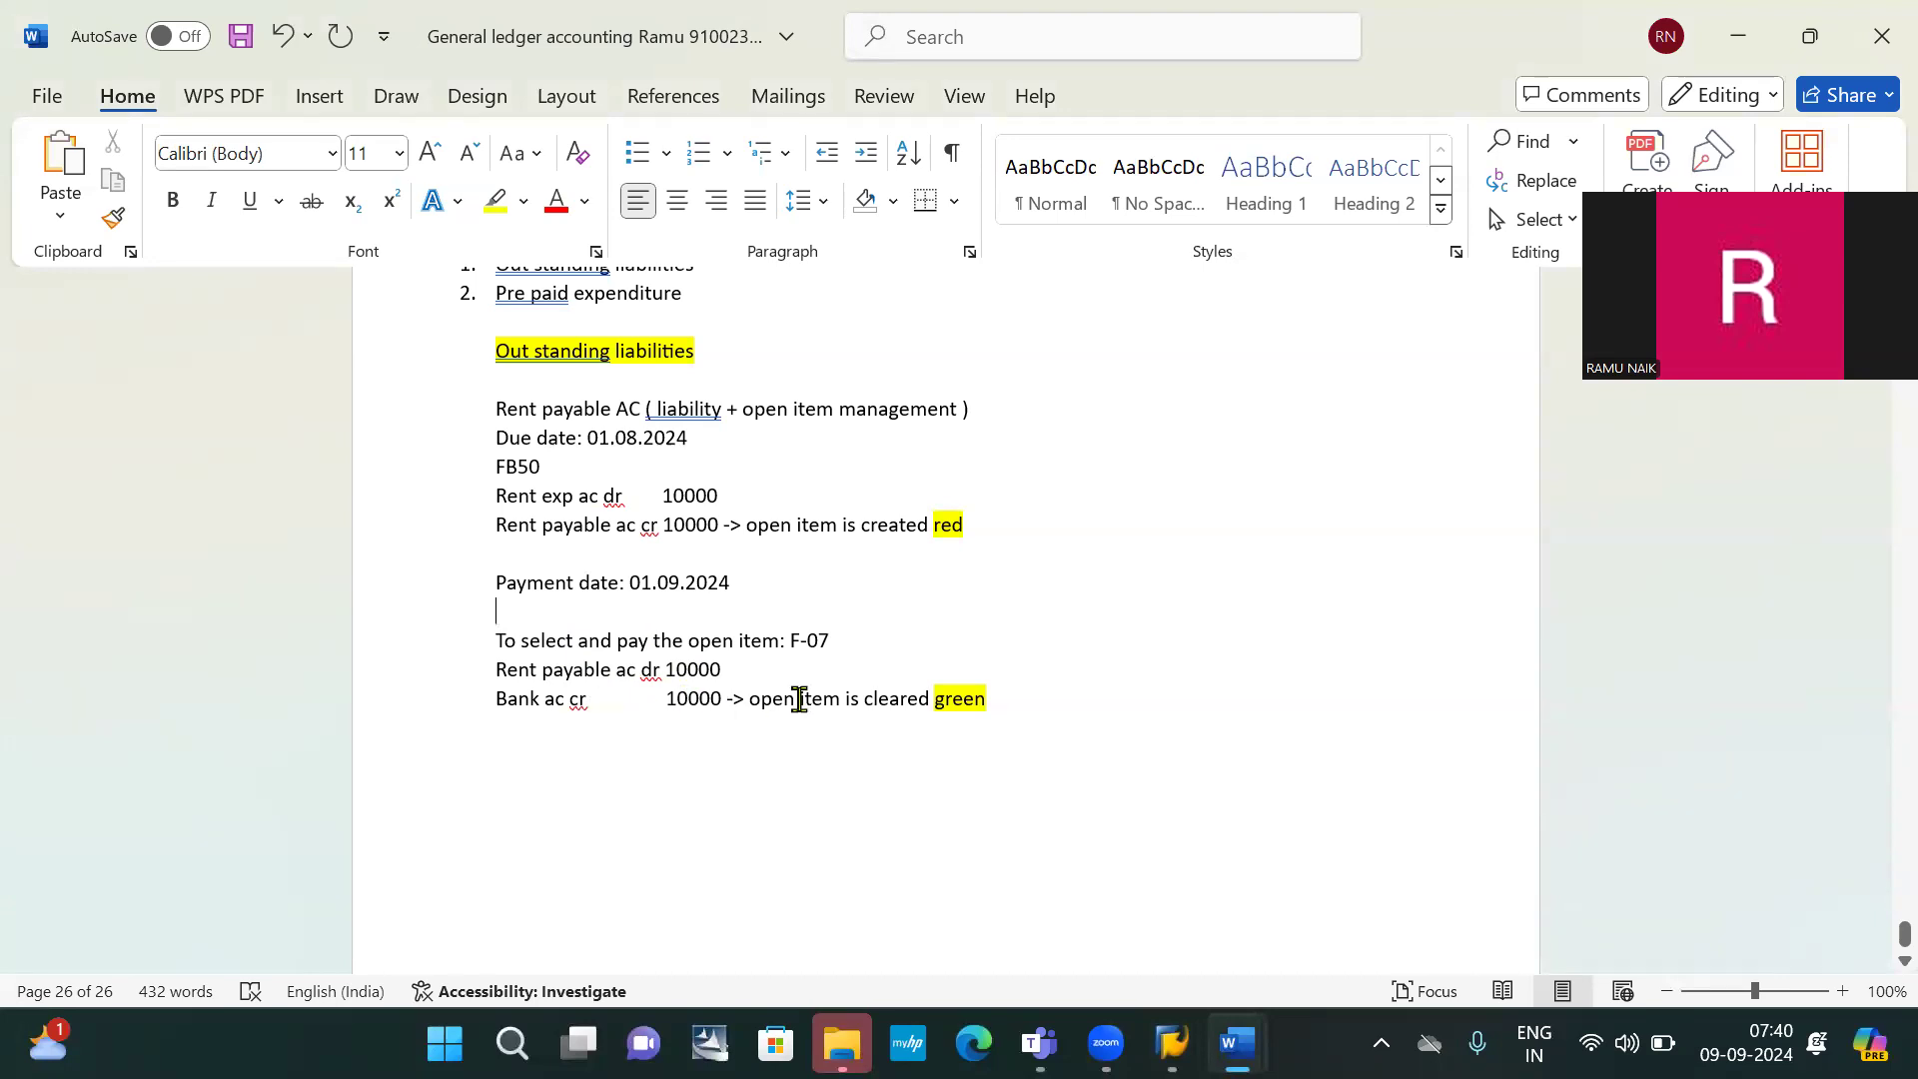
key(alt+Tab)
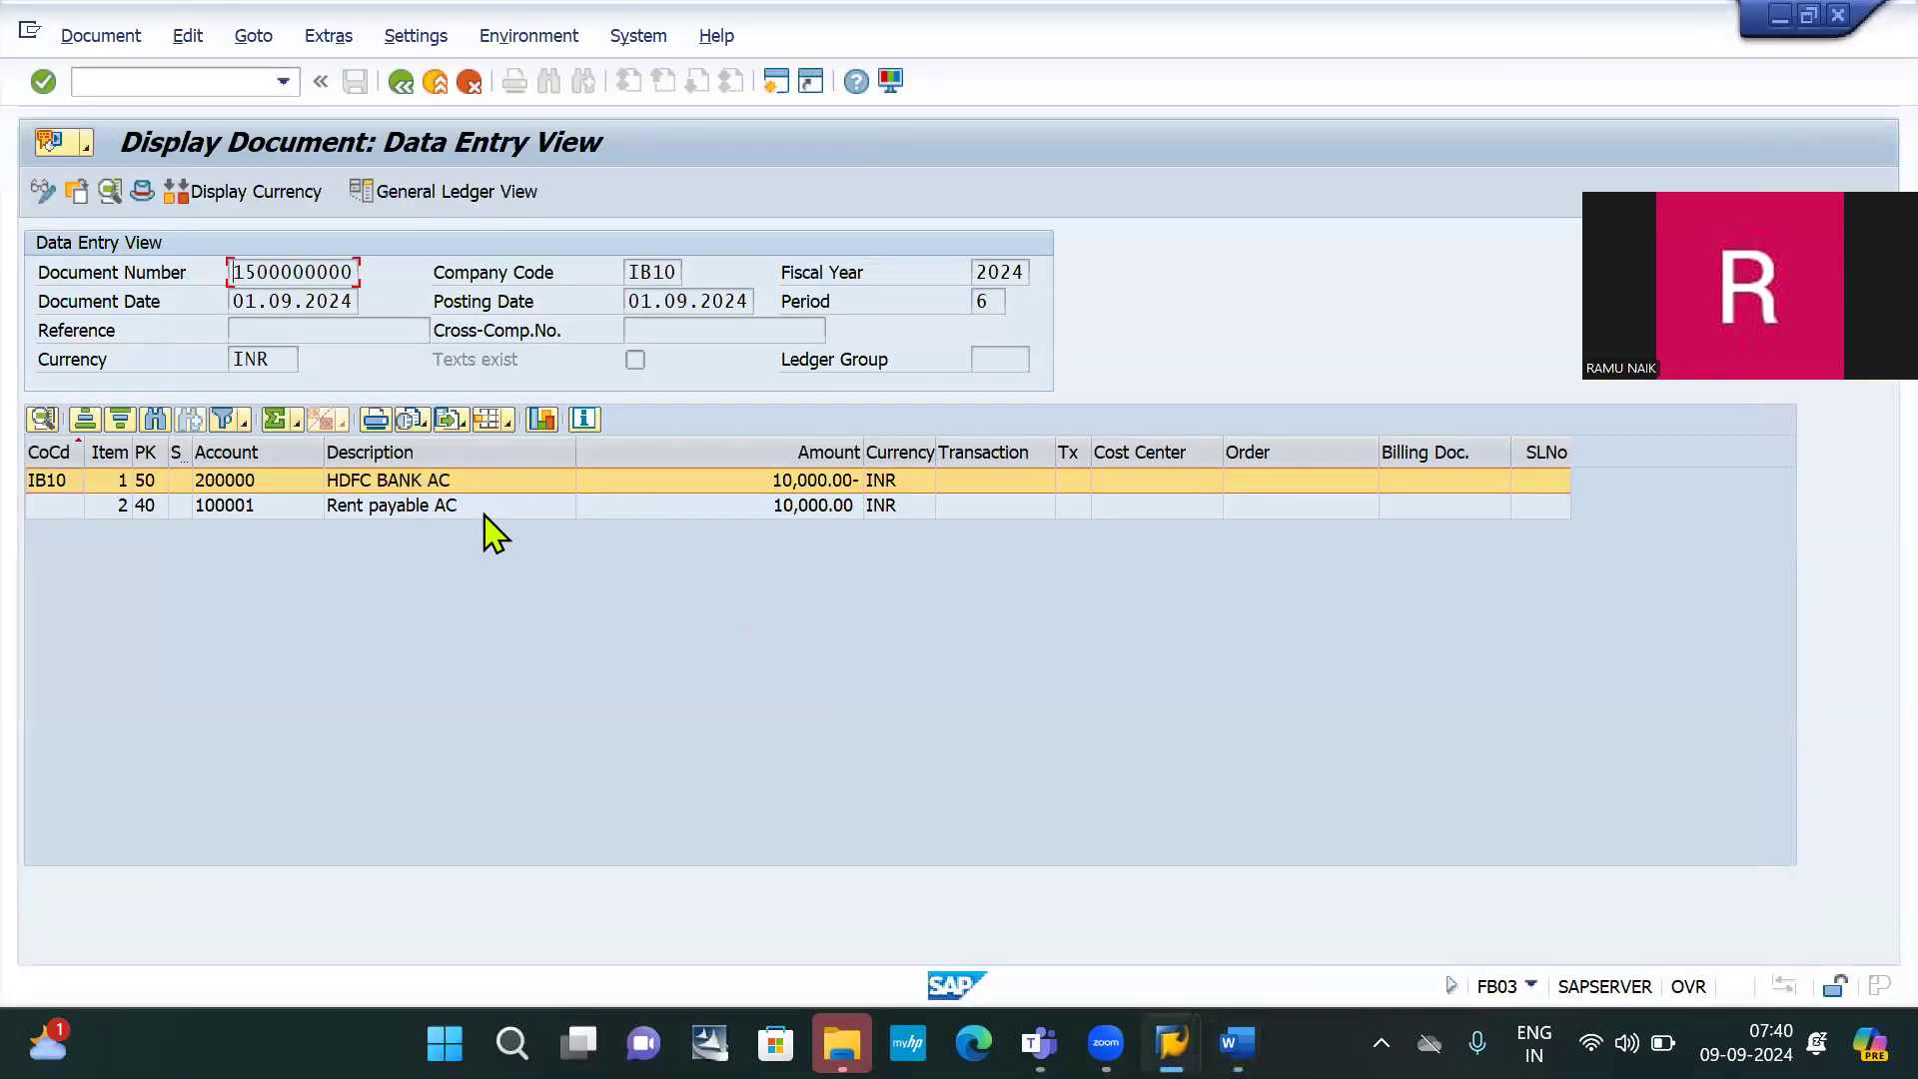
Recall /nfbl3n from the command field history to start the FBL3N report
click(134, 90)
key(Down)
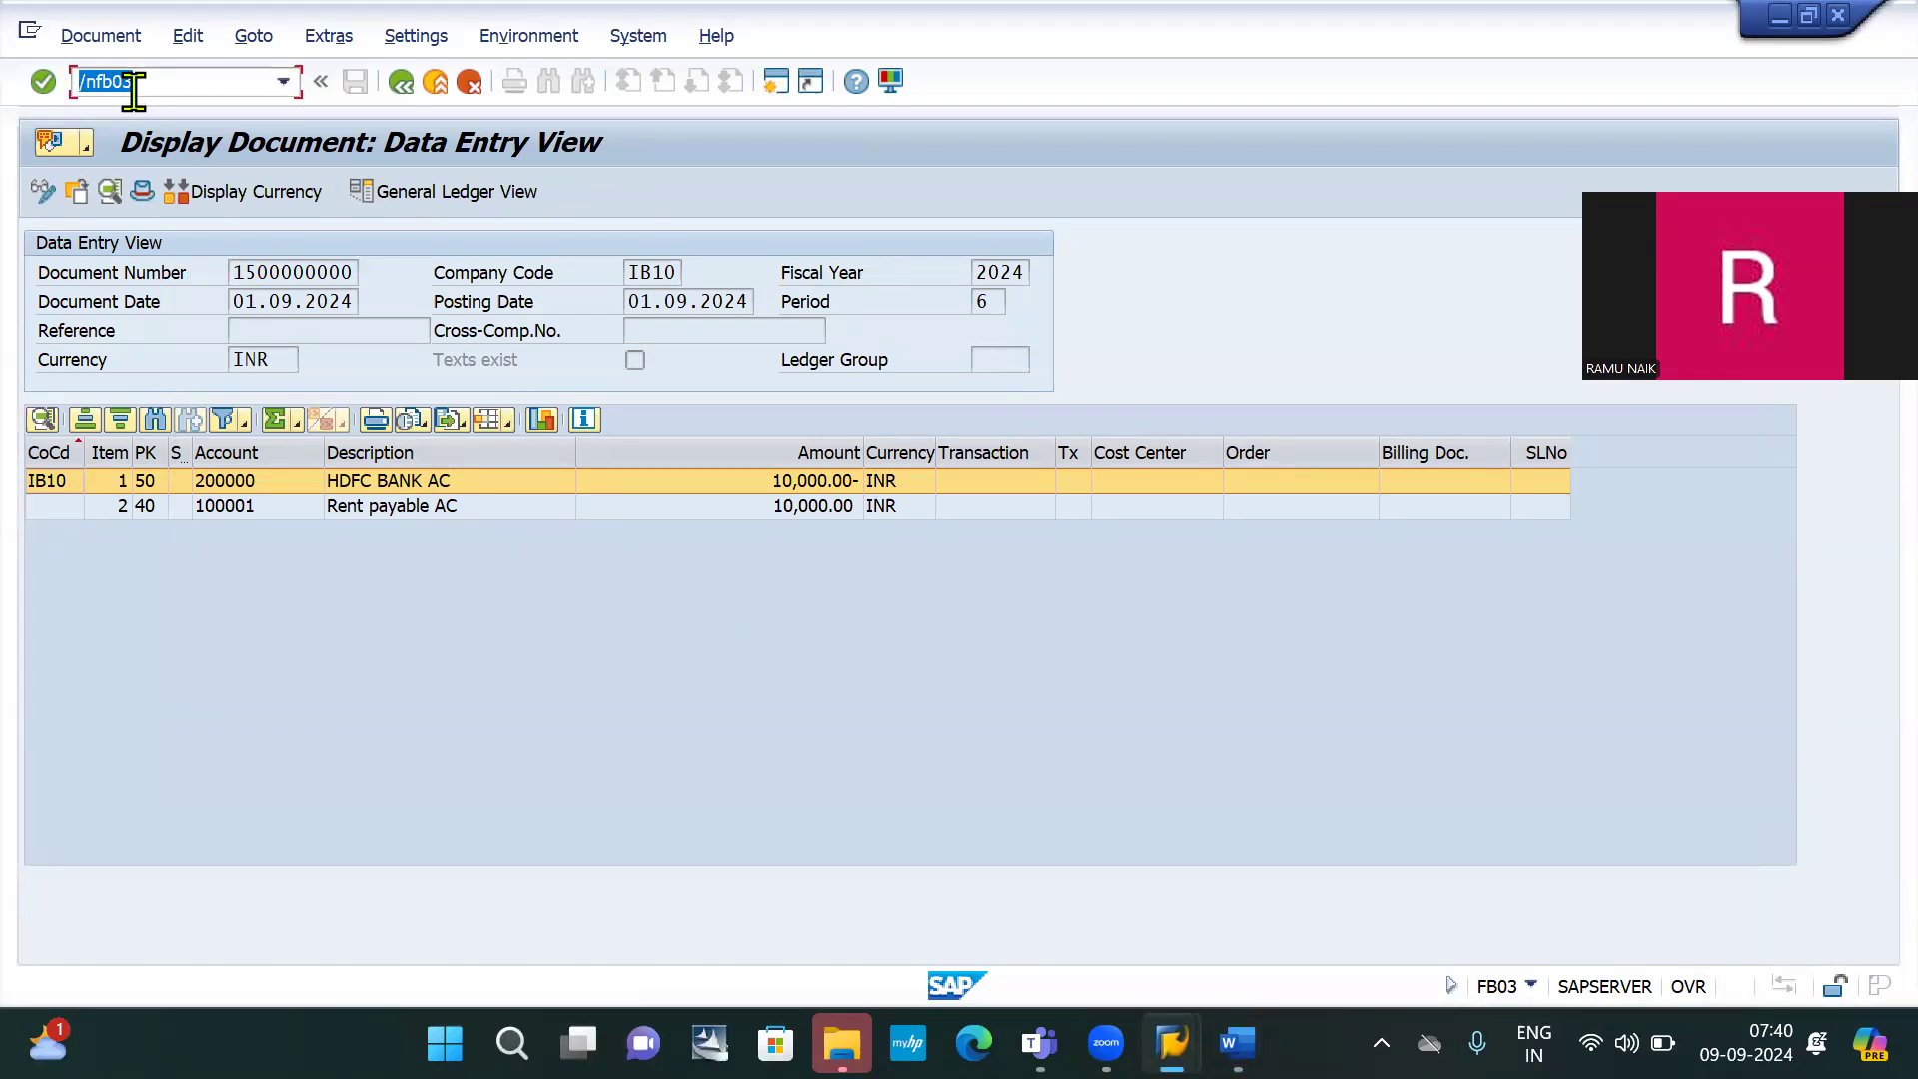
key(Down)
key(Down)
key(Down)
key(Return)
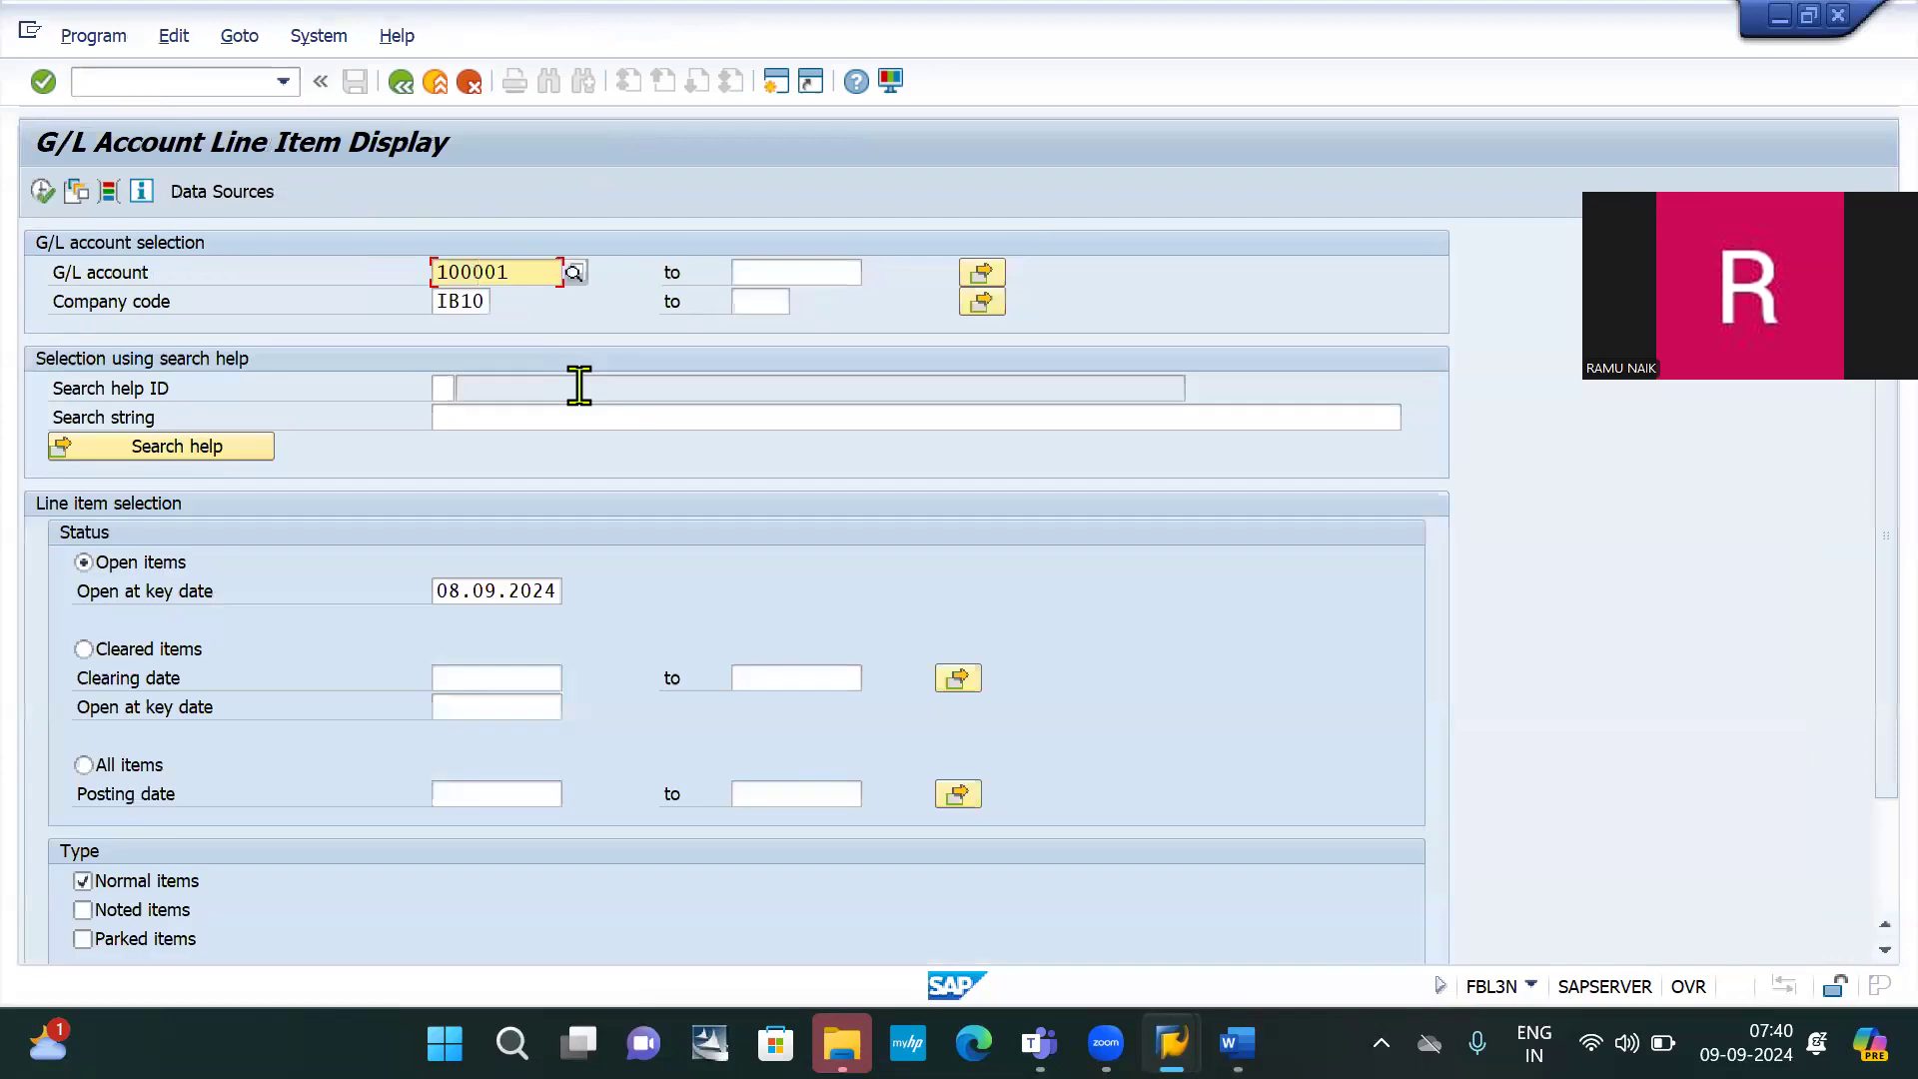
click(84, 766)
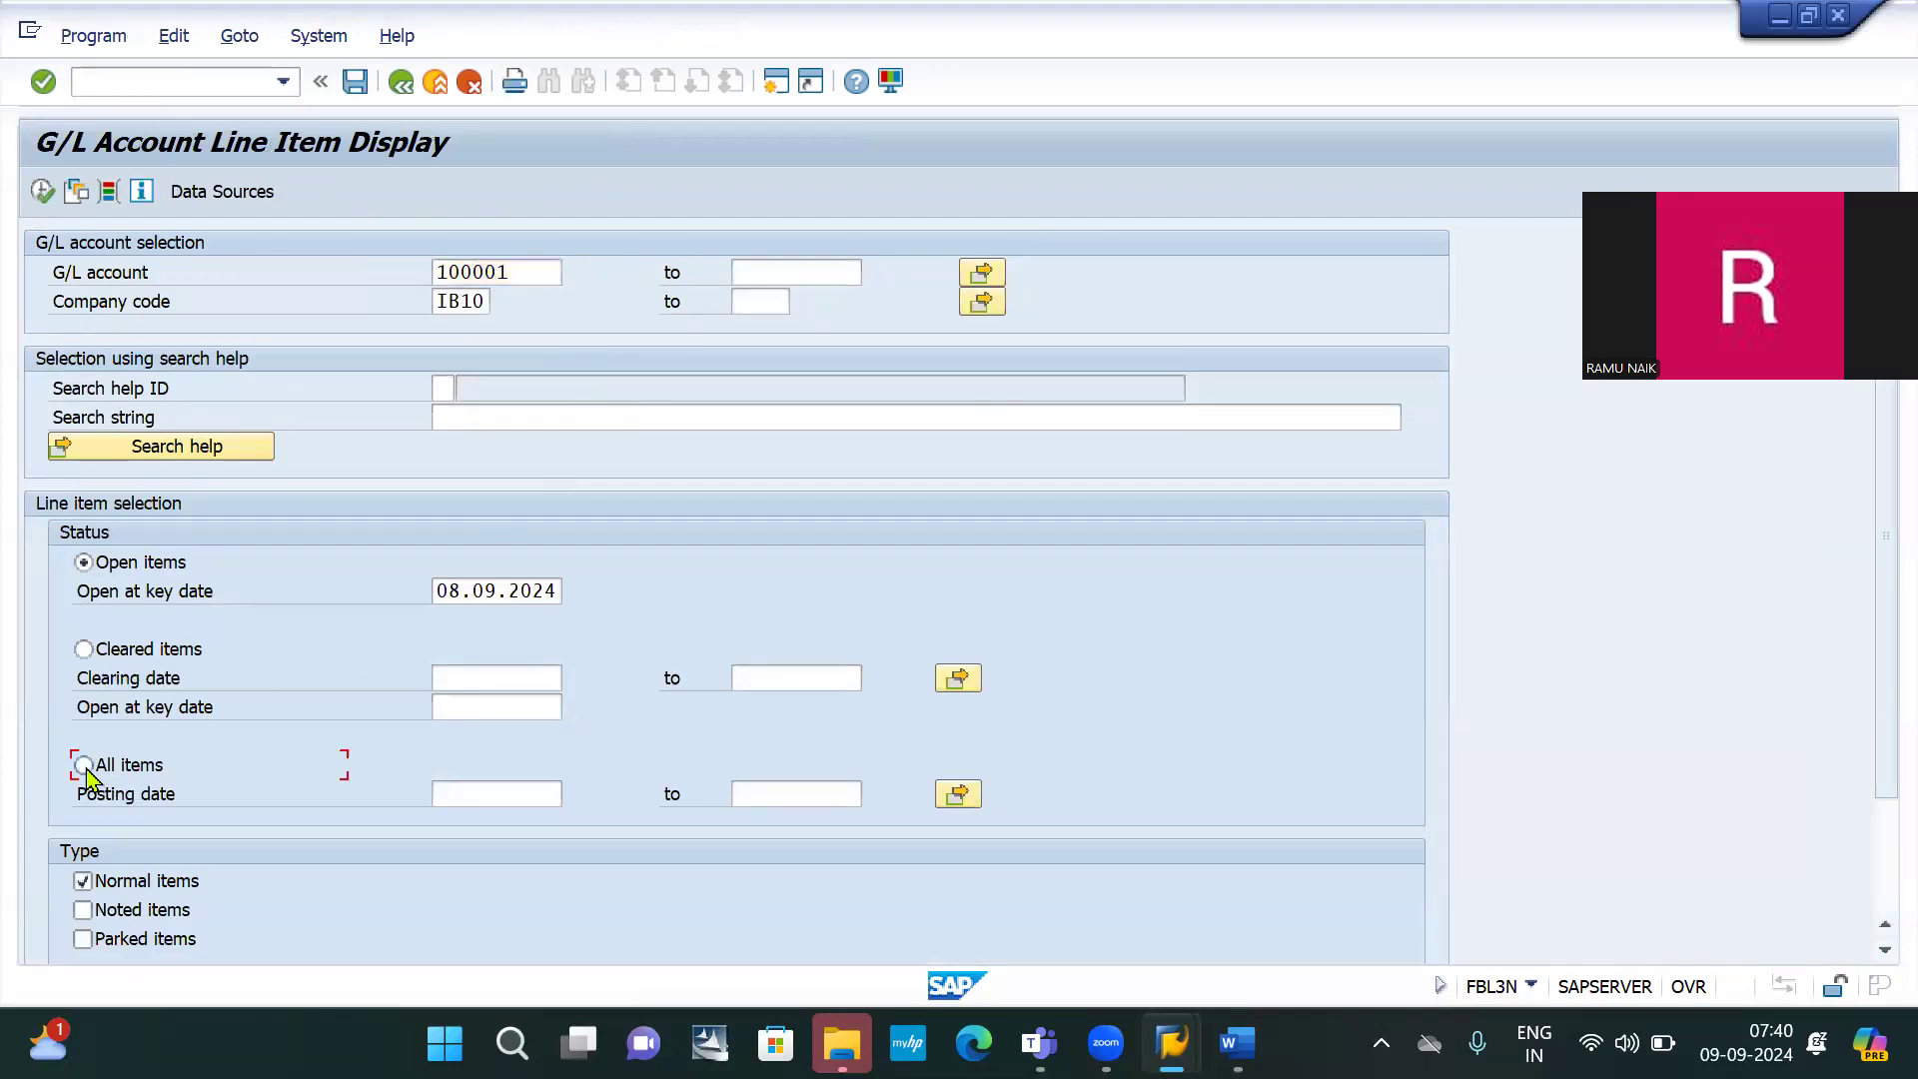
click(42, 192)
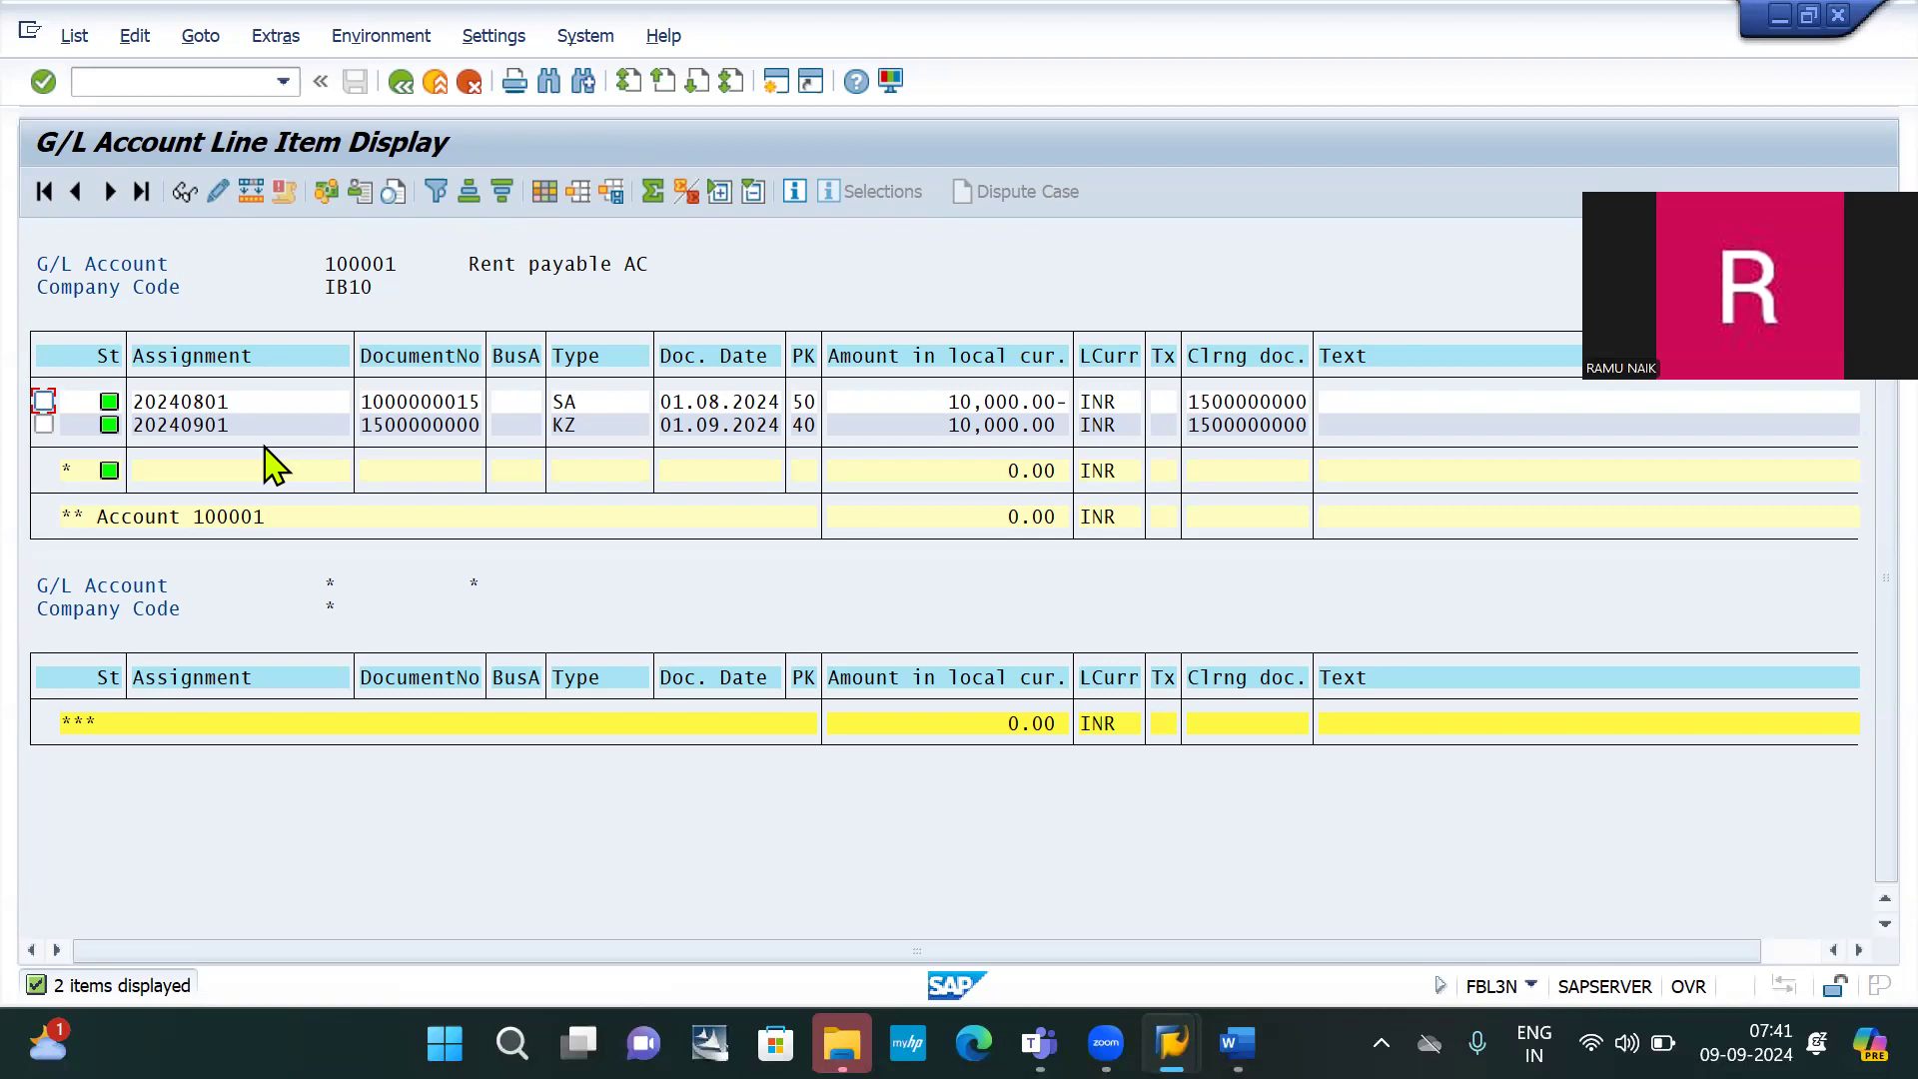
key(alt+Tab)
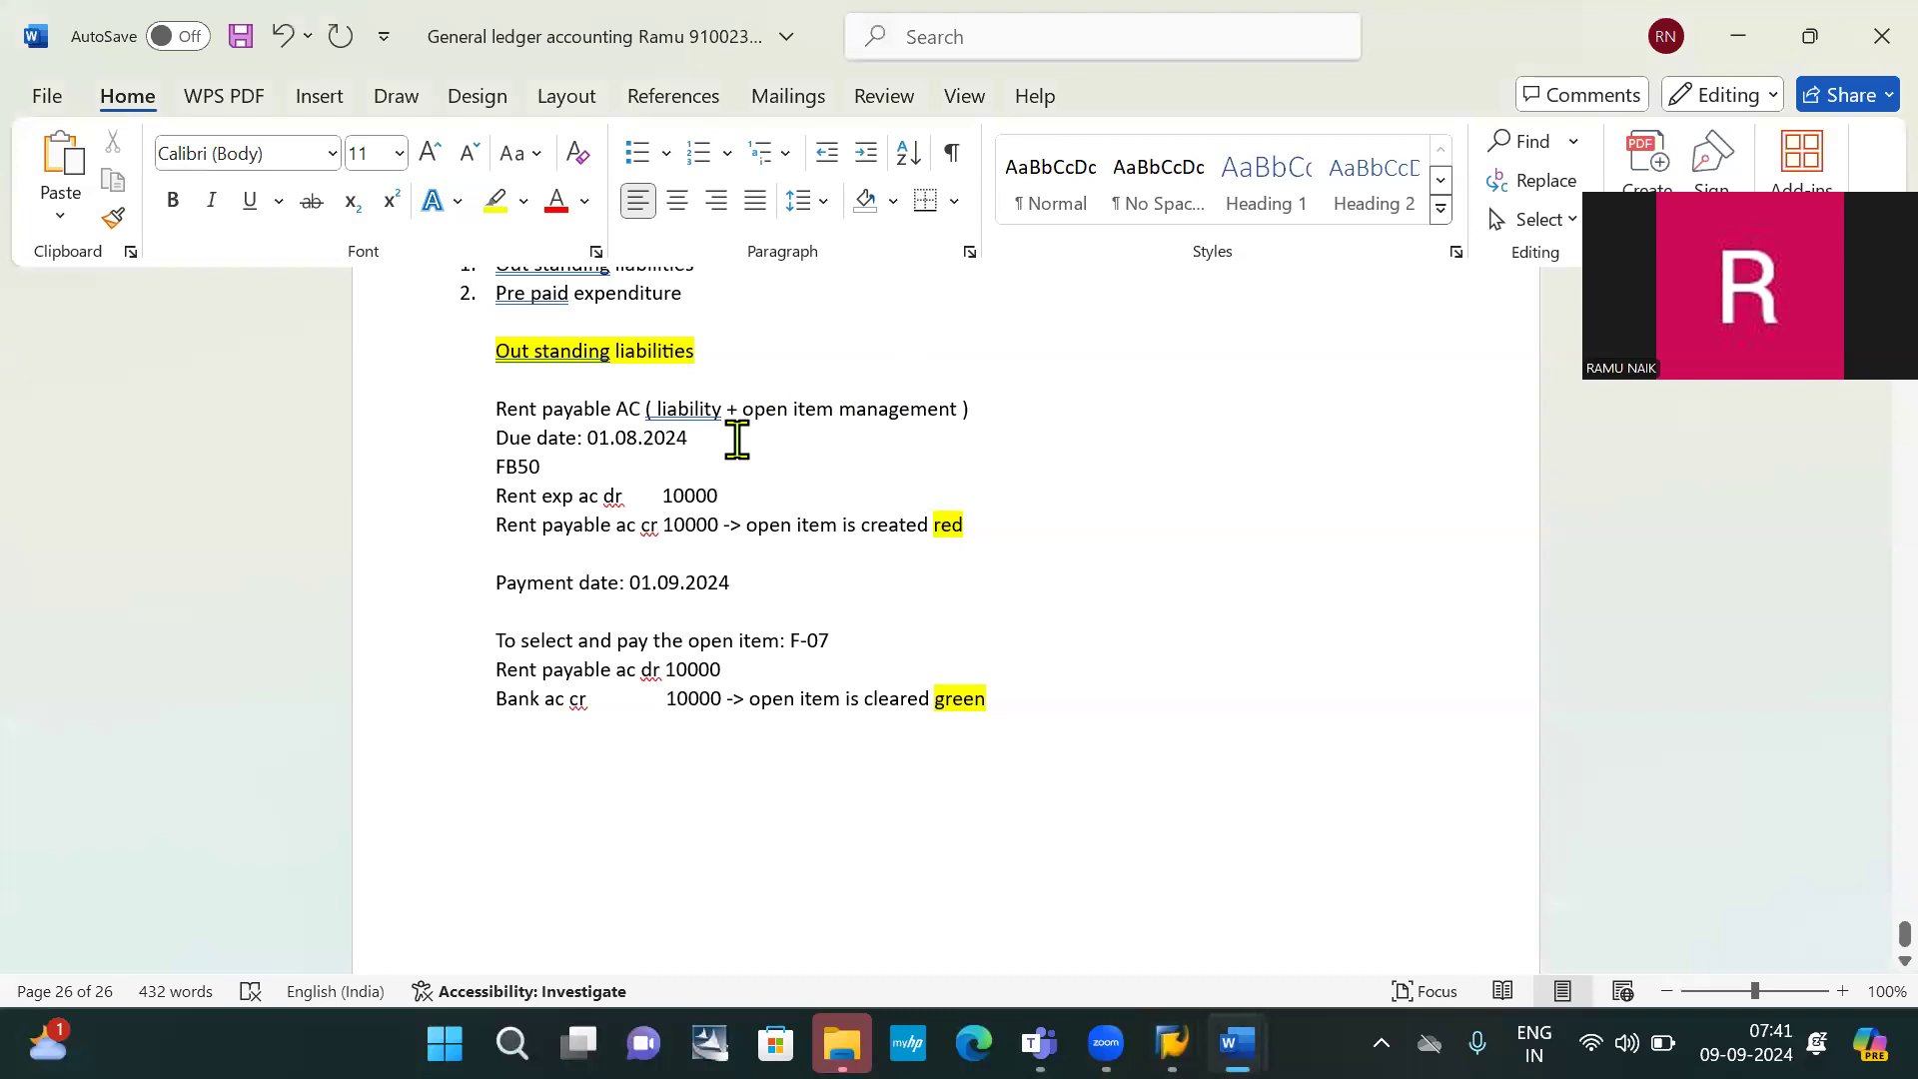
Copy 'Pre paid expenditure' below the clearing notes and strip its list numbering
scroll(737, 440, up, 3)
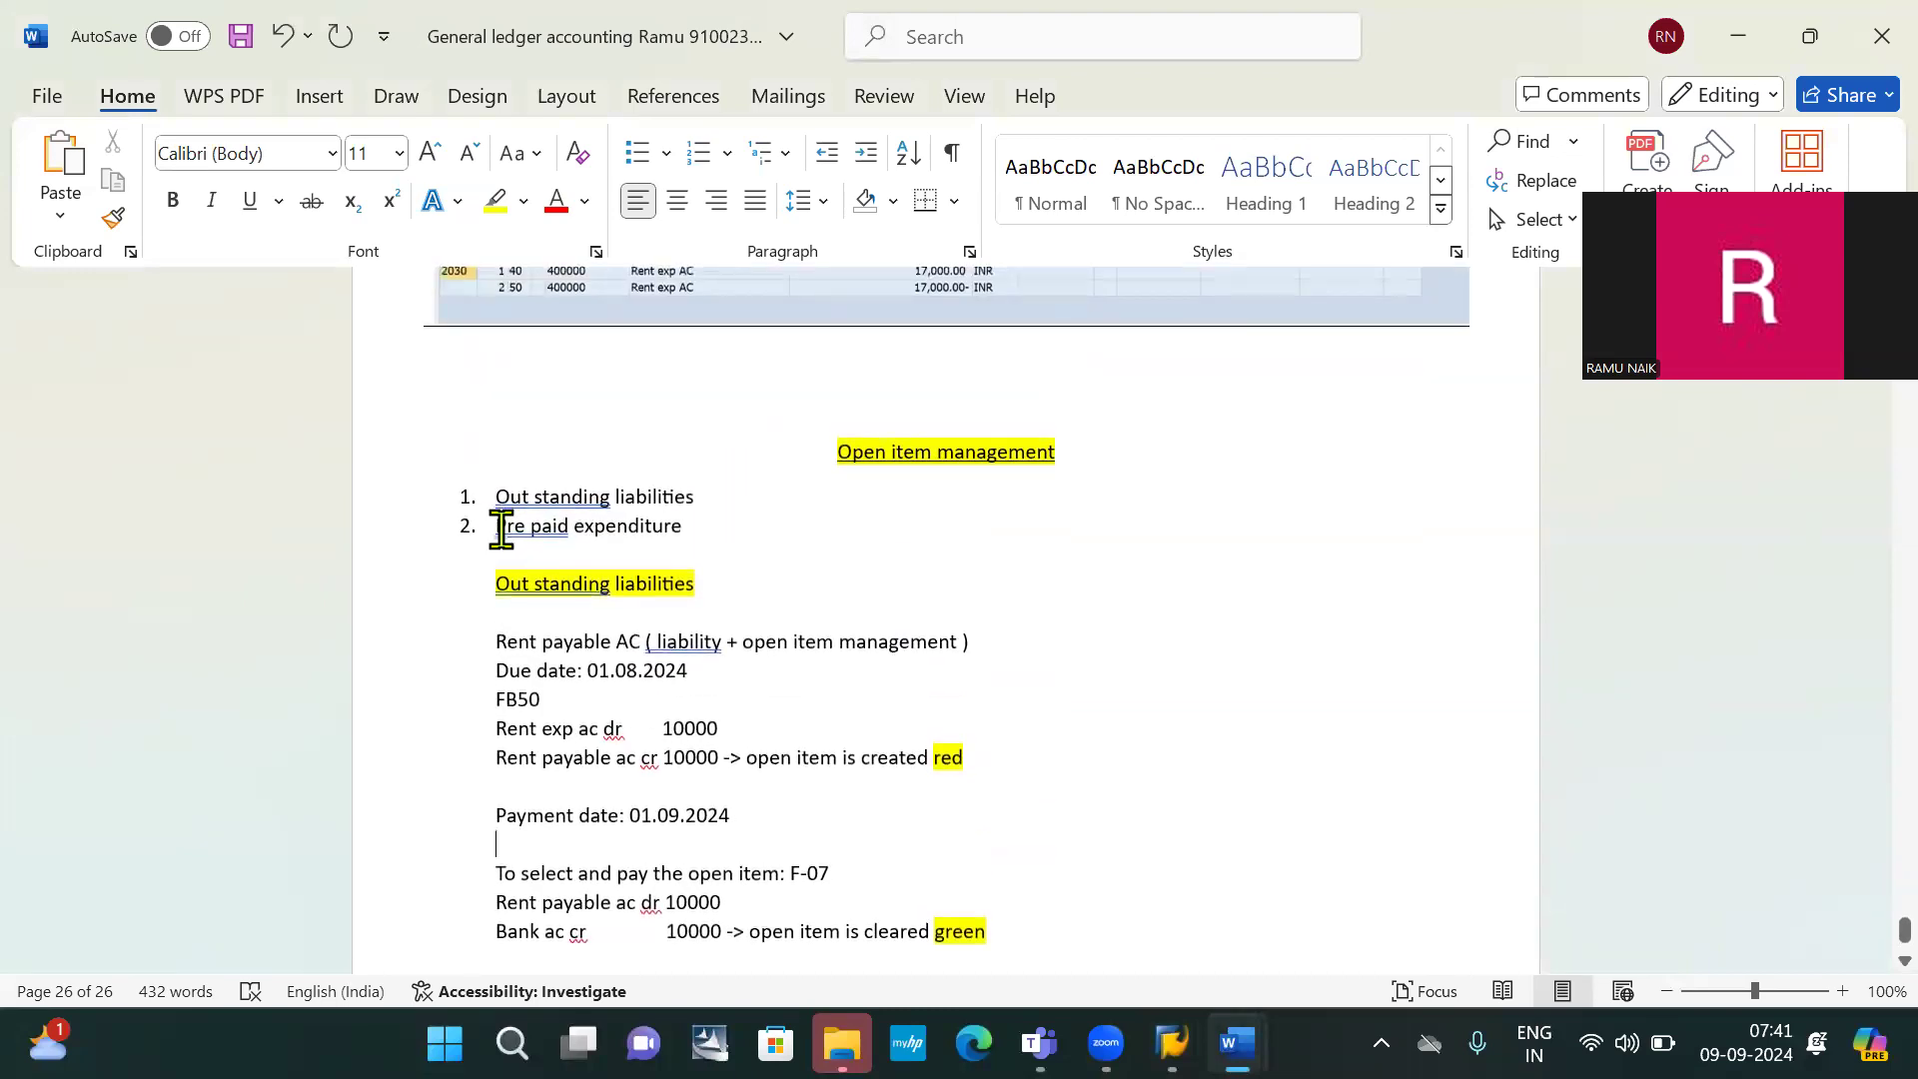
drag(492, 527, 675, 552)
key(ctrl+c)
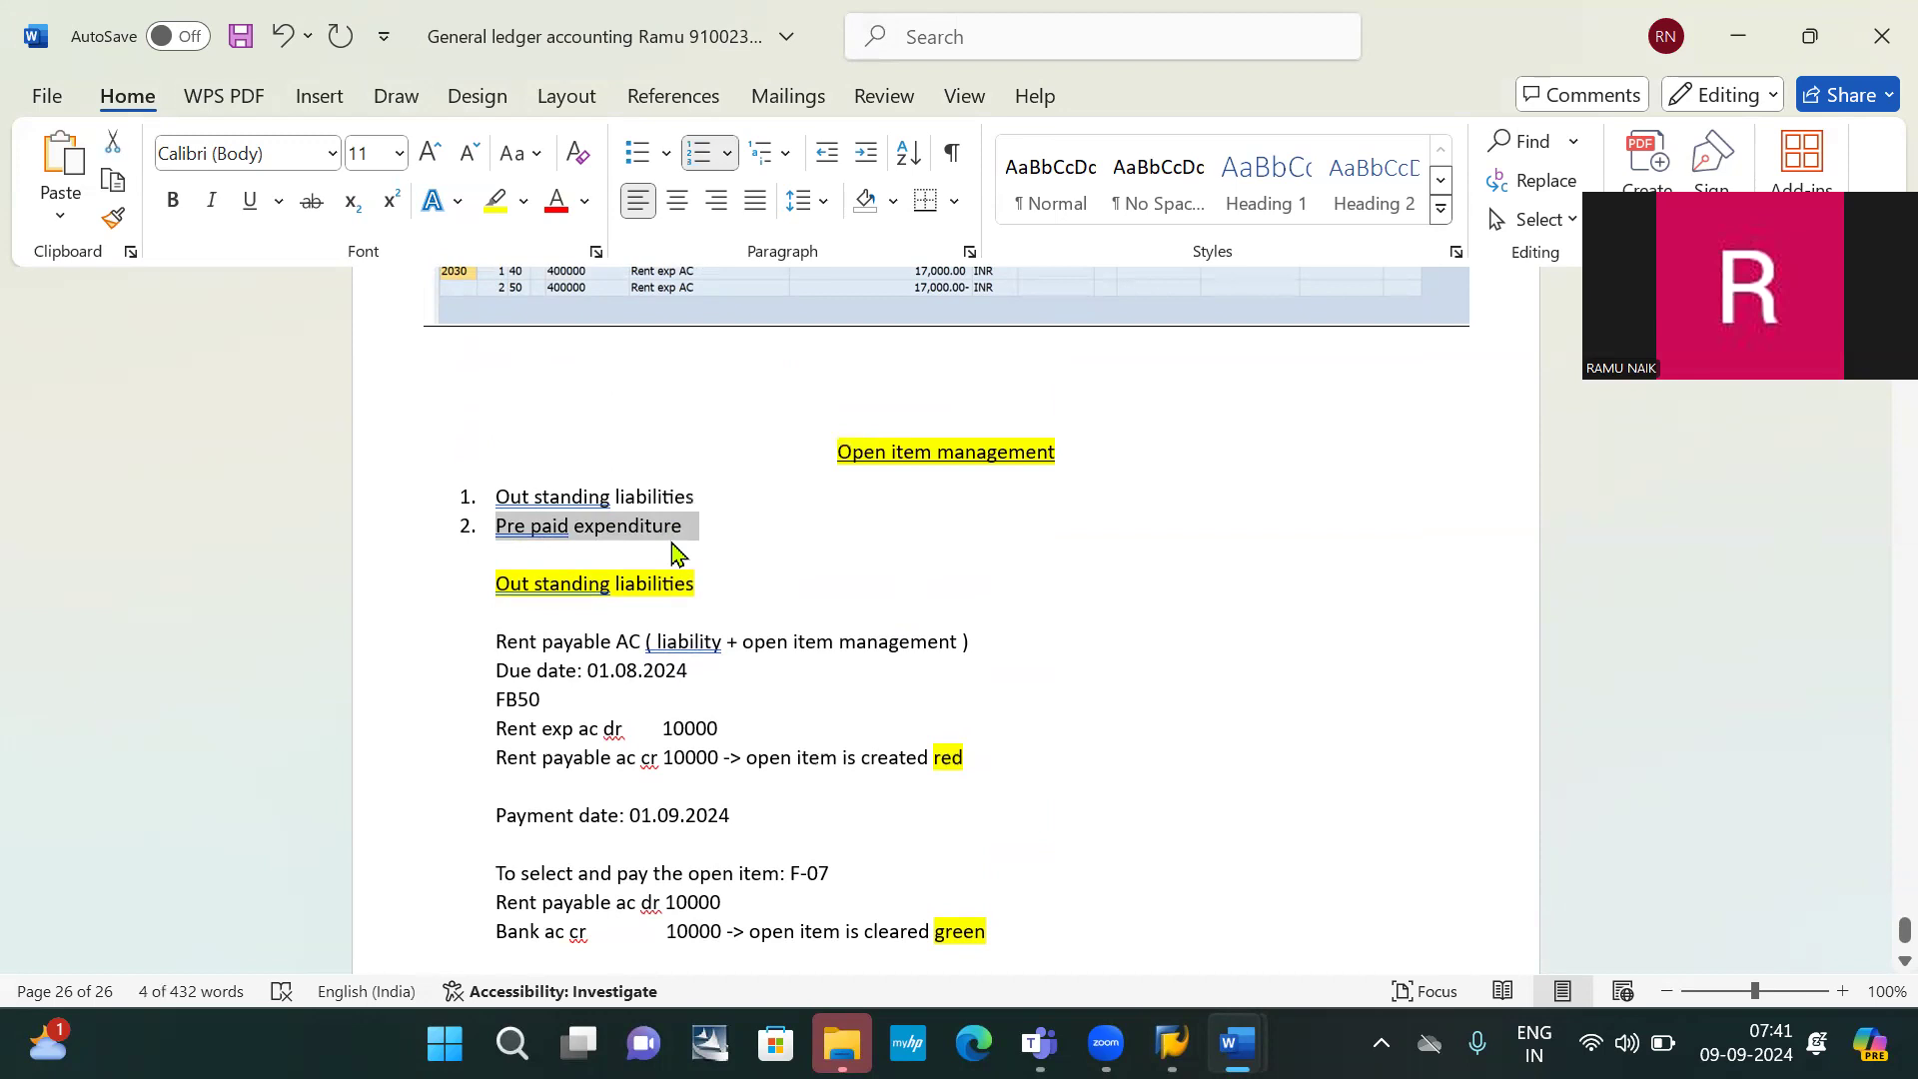
scroll(671, 545, down, 3)
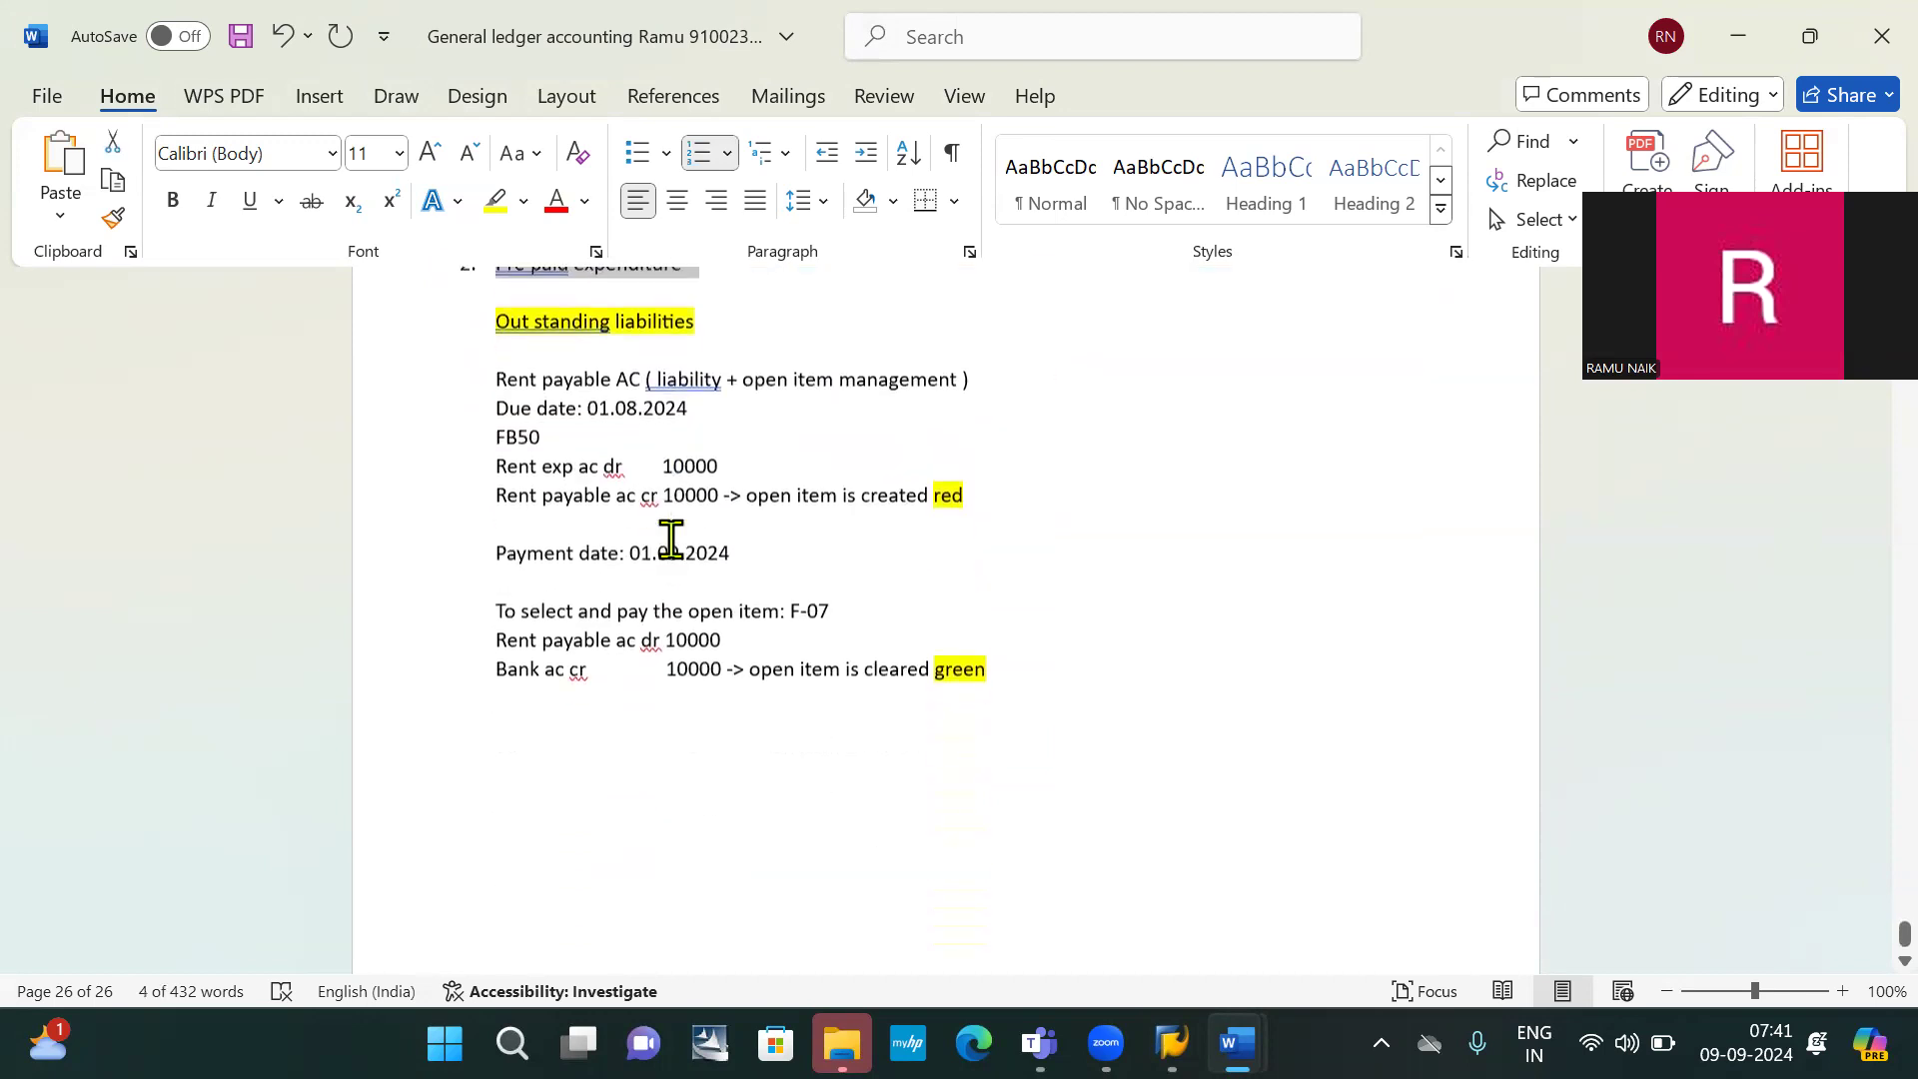
click(694, 722)
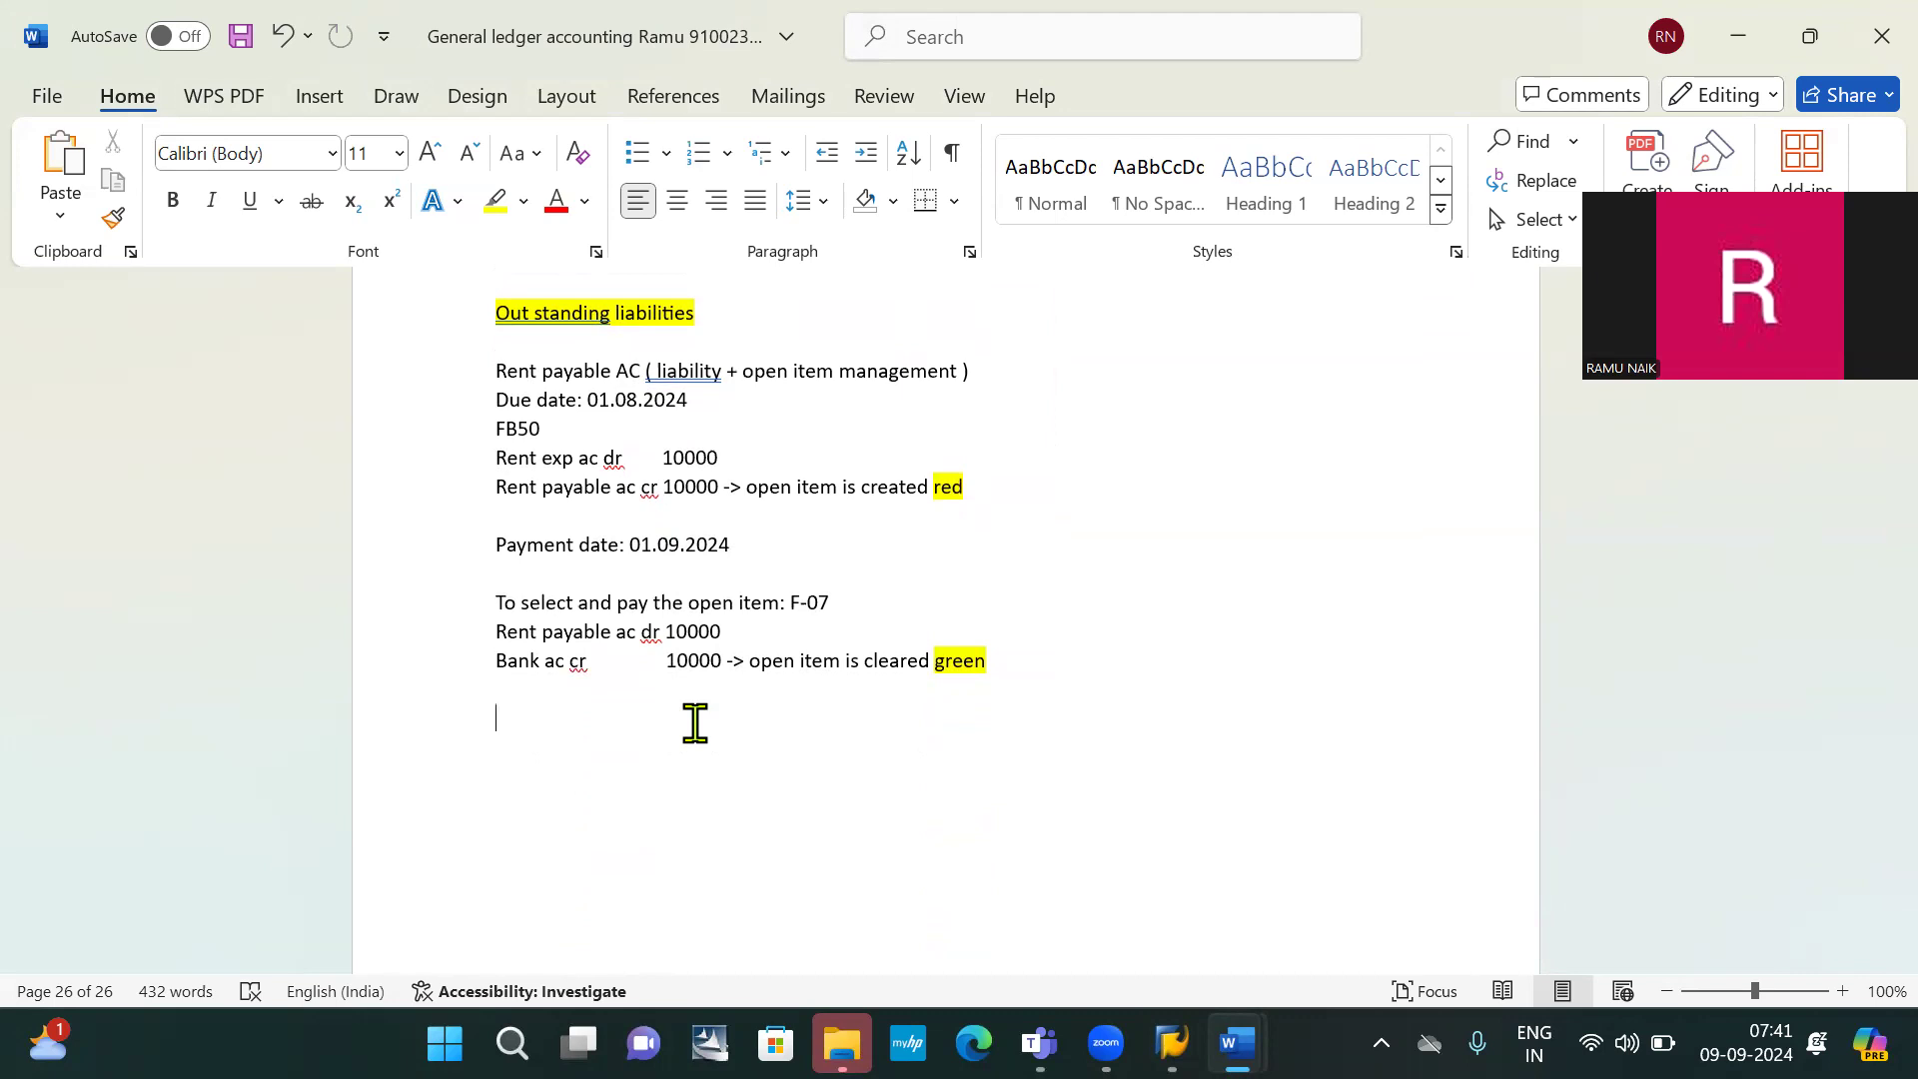
key(ctrl+v)
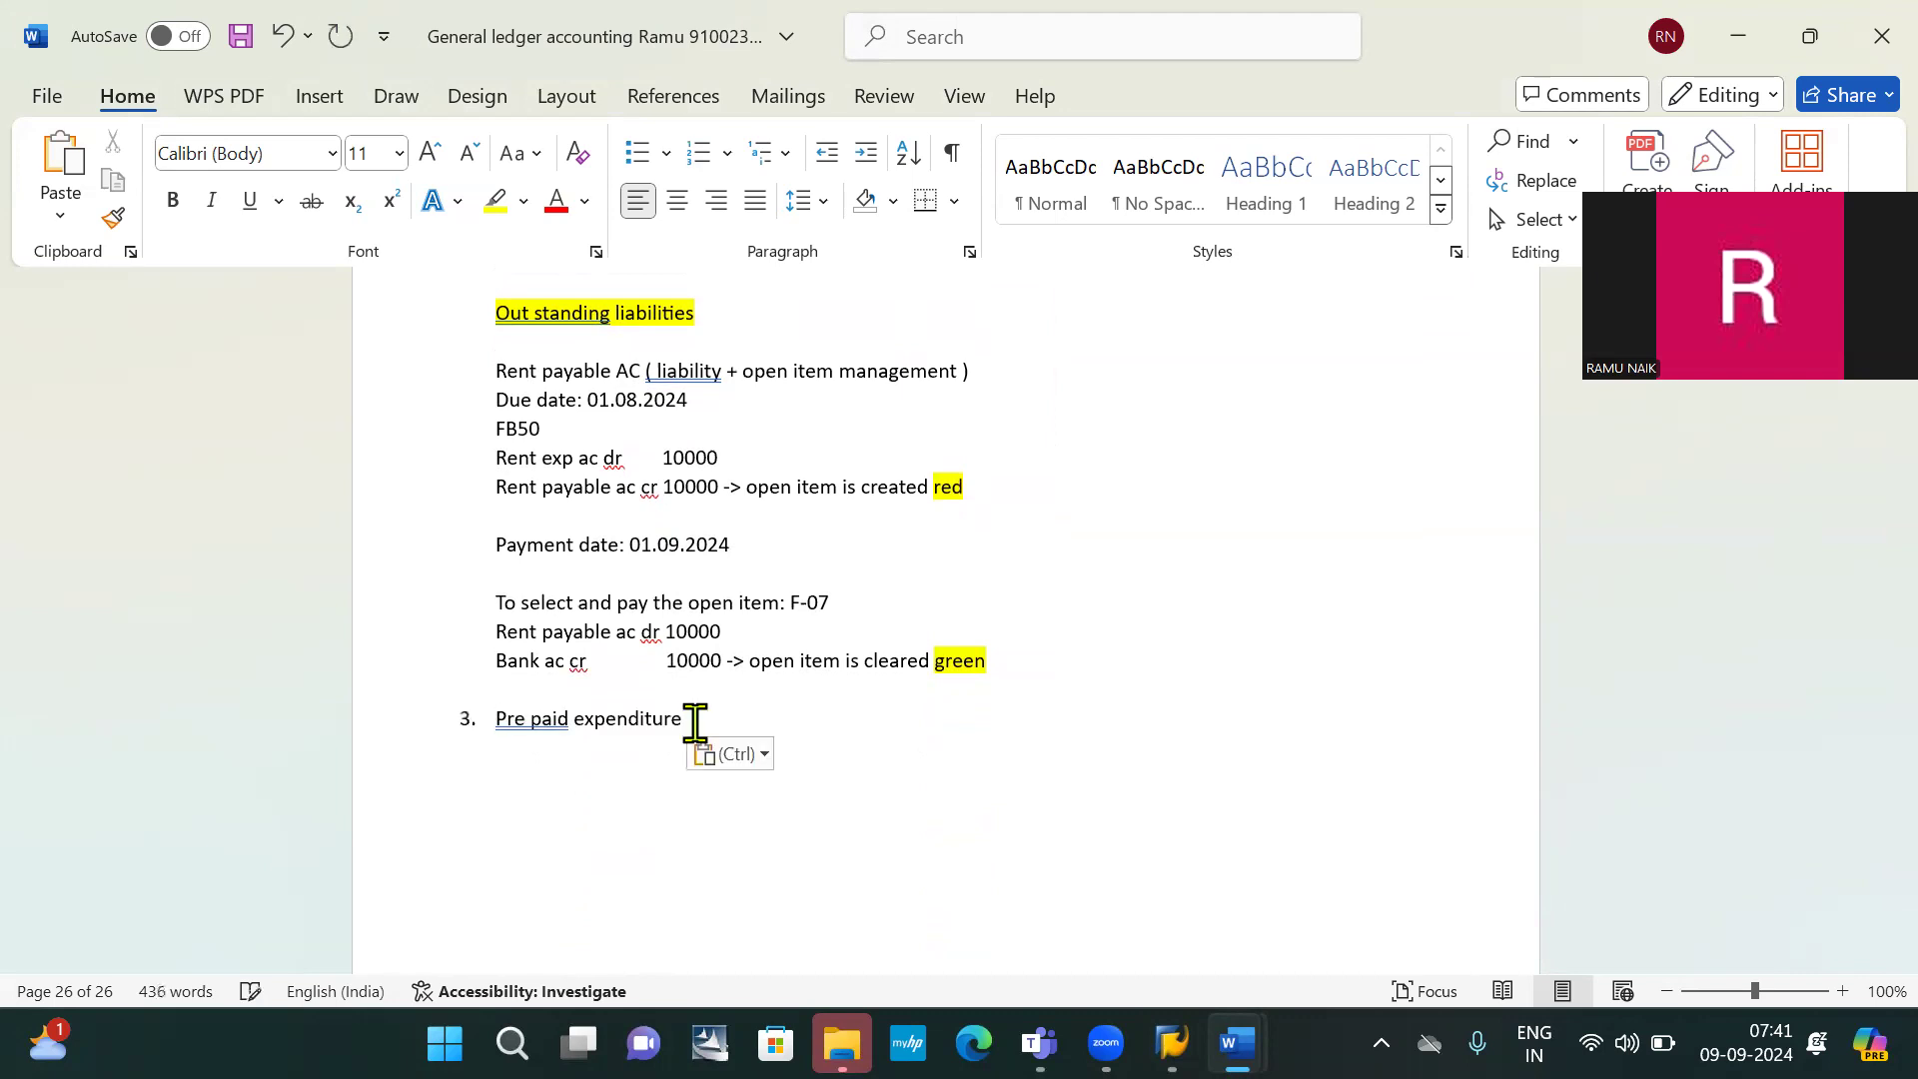
click(496, 719)
key(BackSpace)
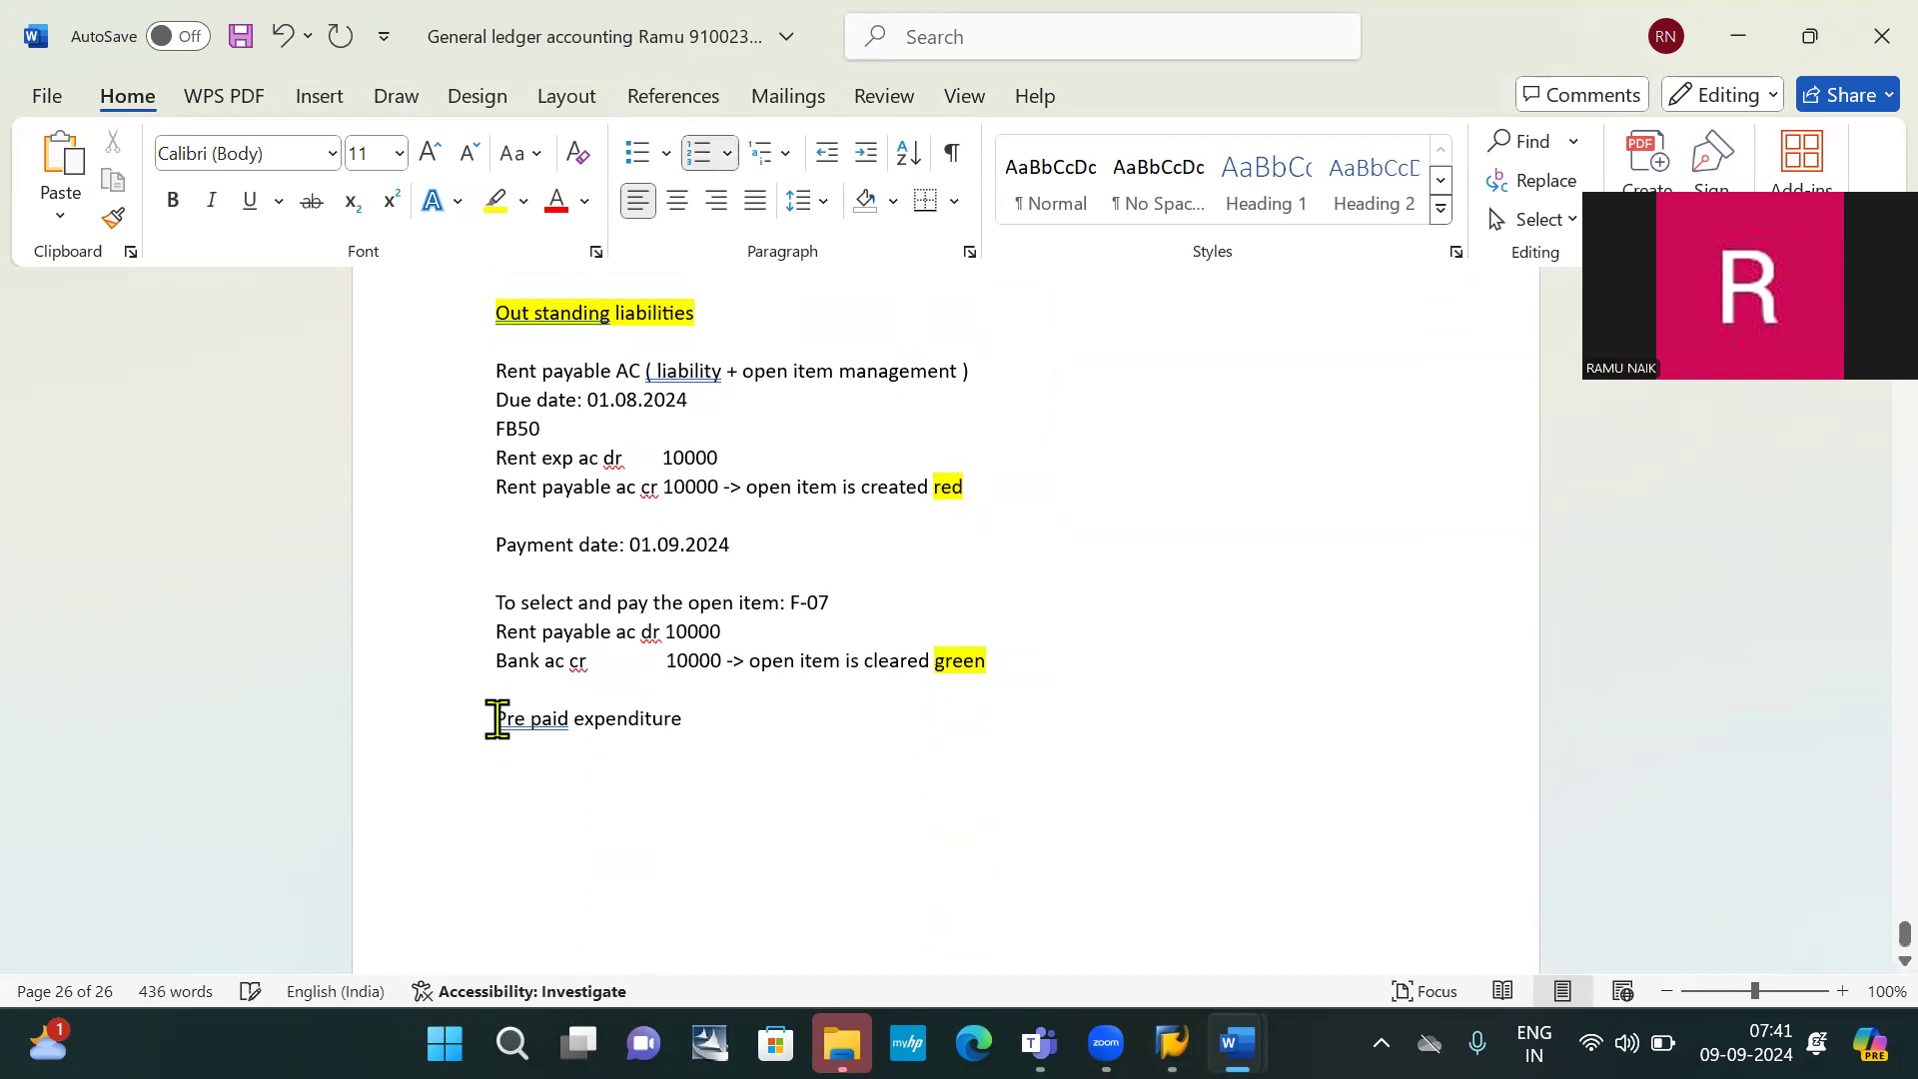
Highlight the heading yellow and push it onto a new page 27
drag(496, 719, 724, 736)
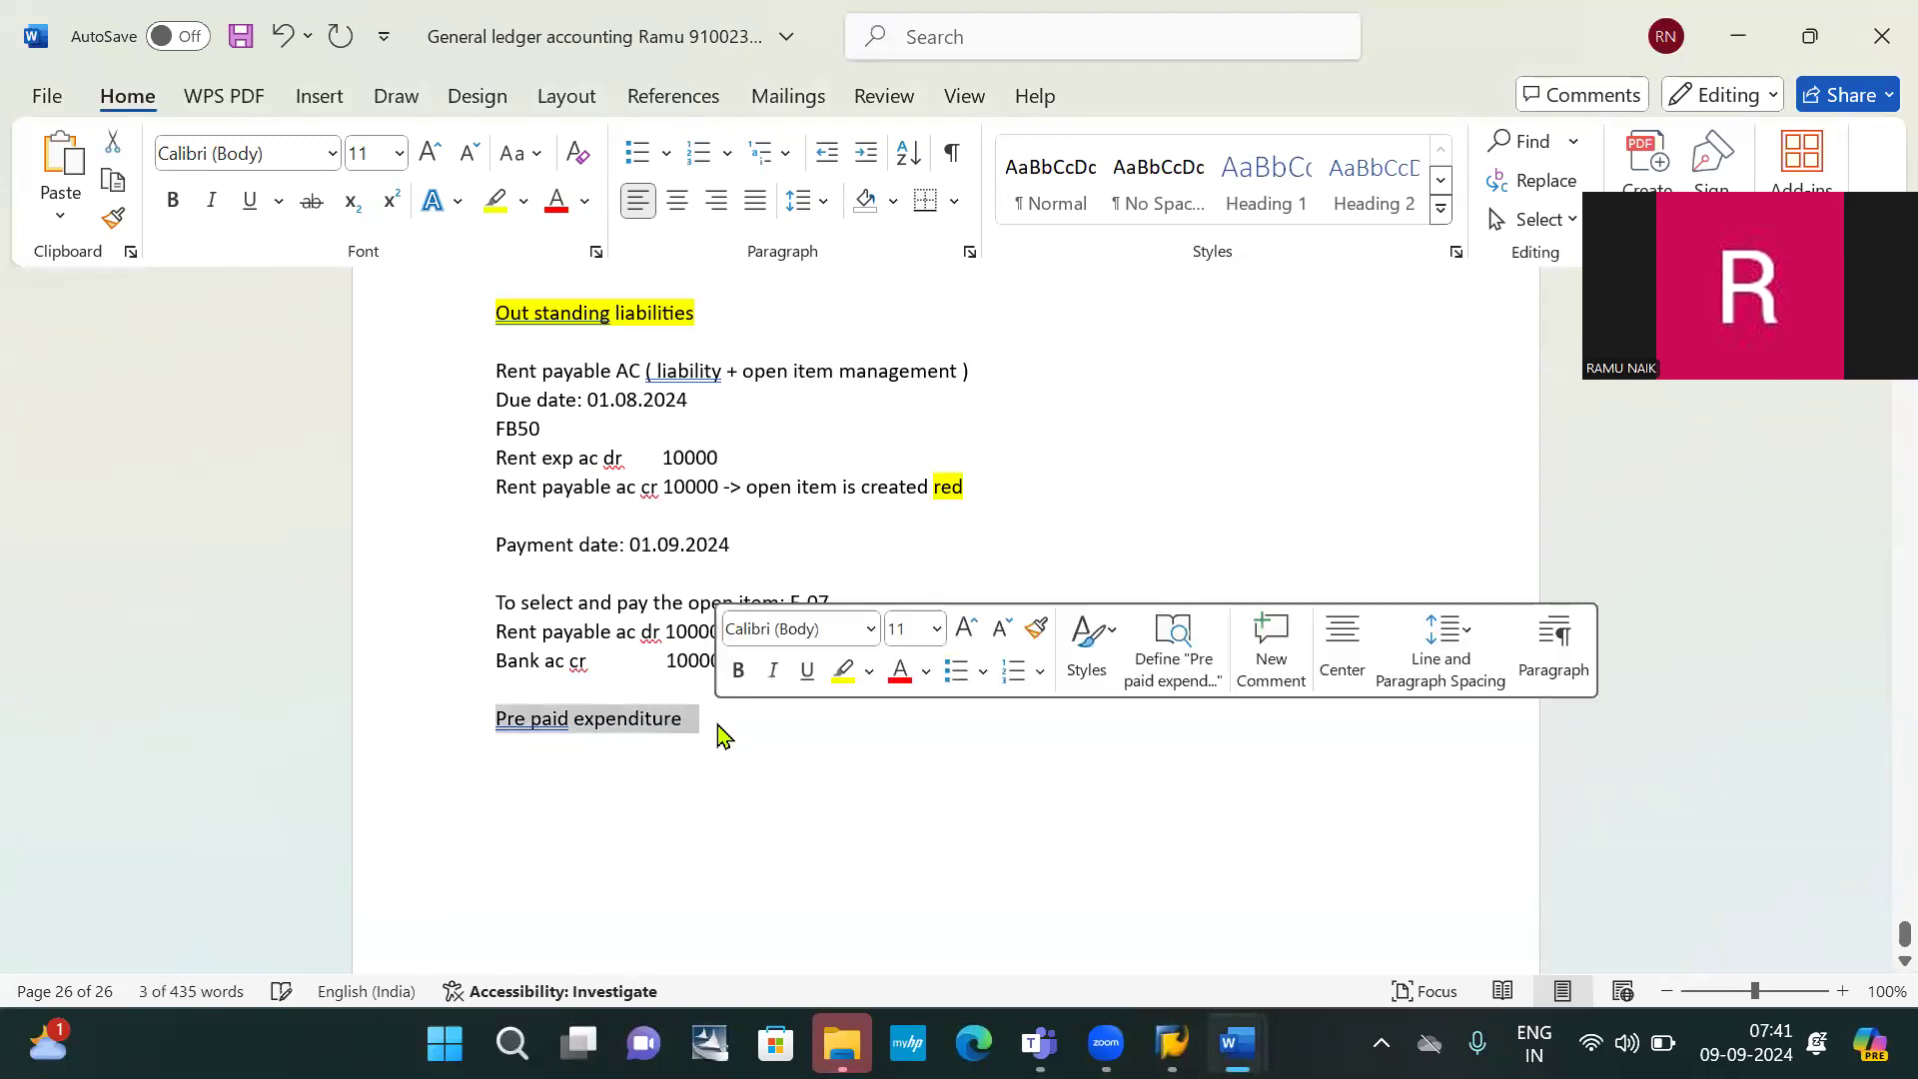
click(495, 201)
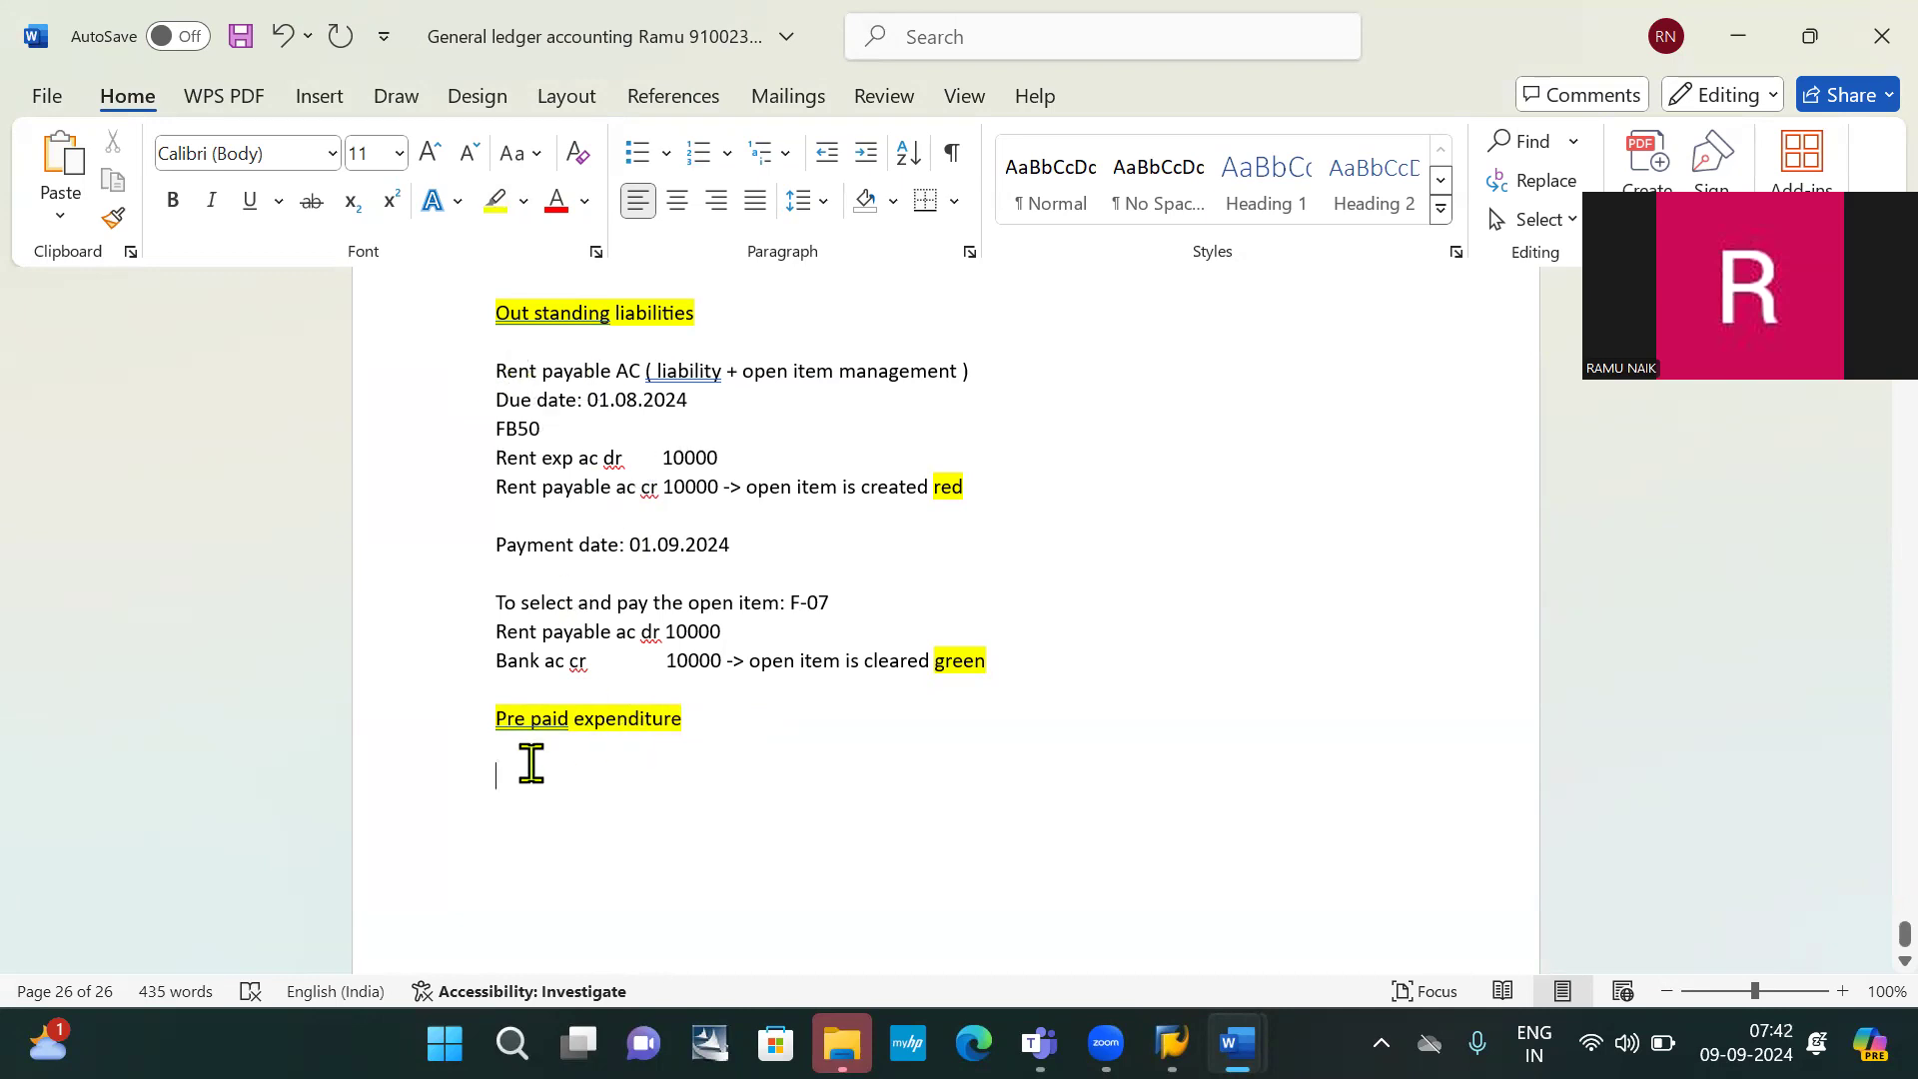
key(Return)
key(Return)
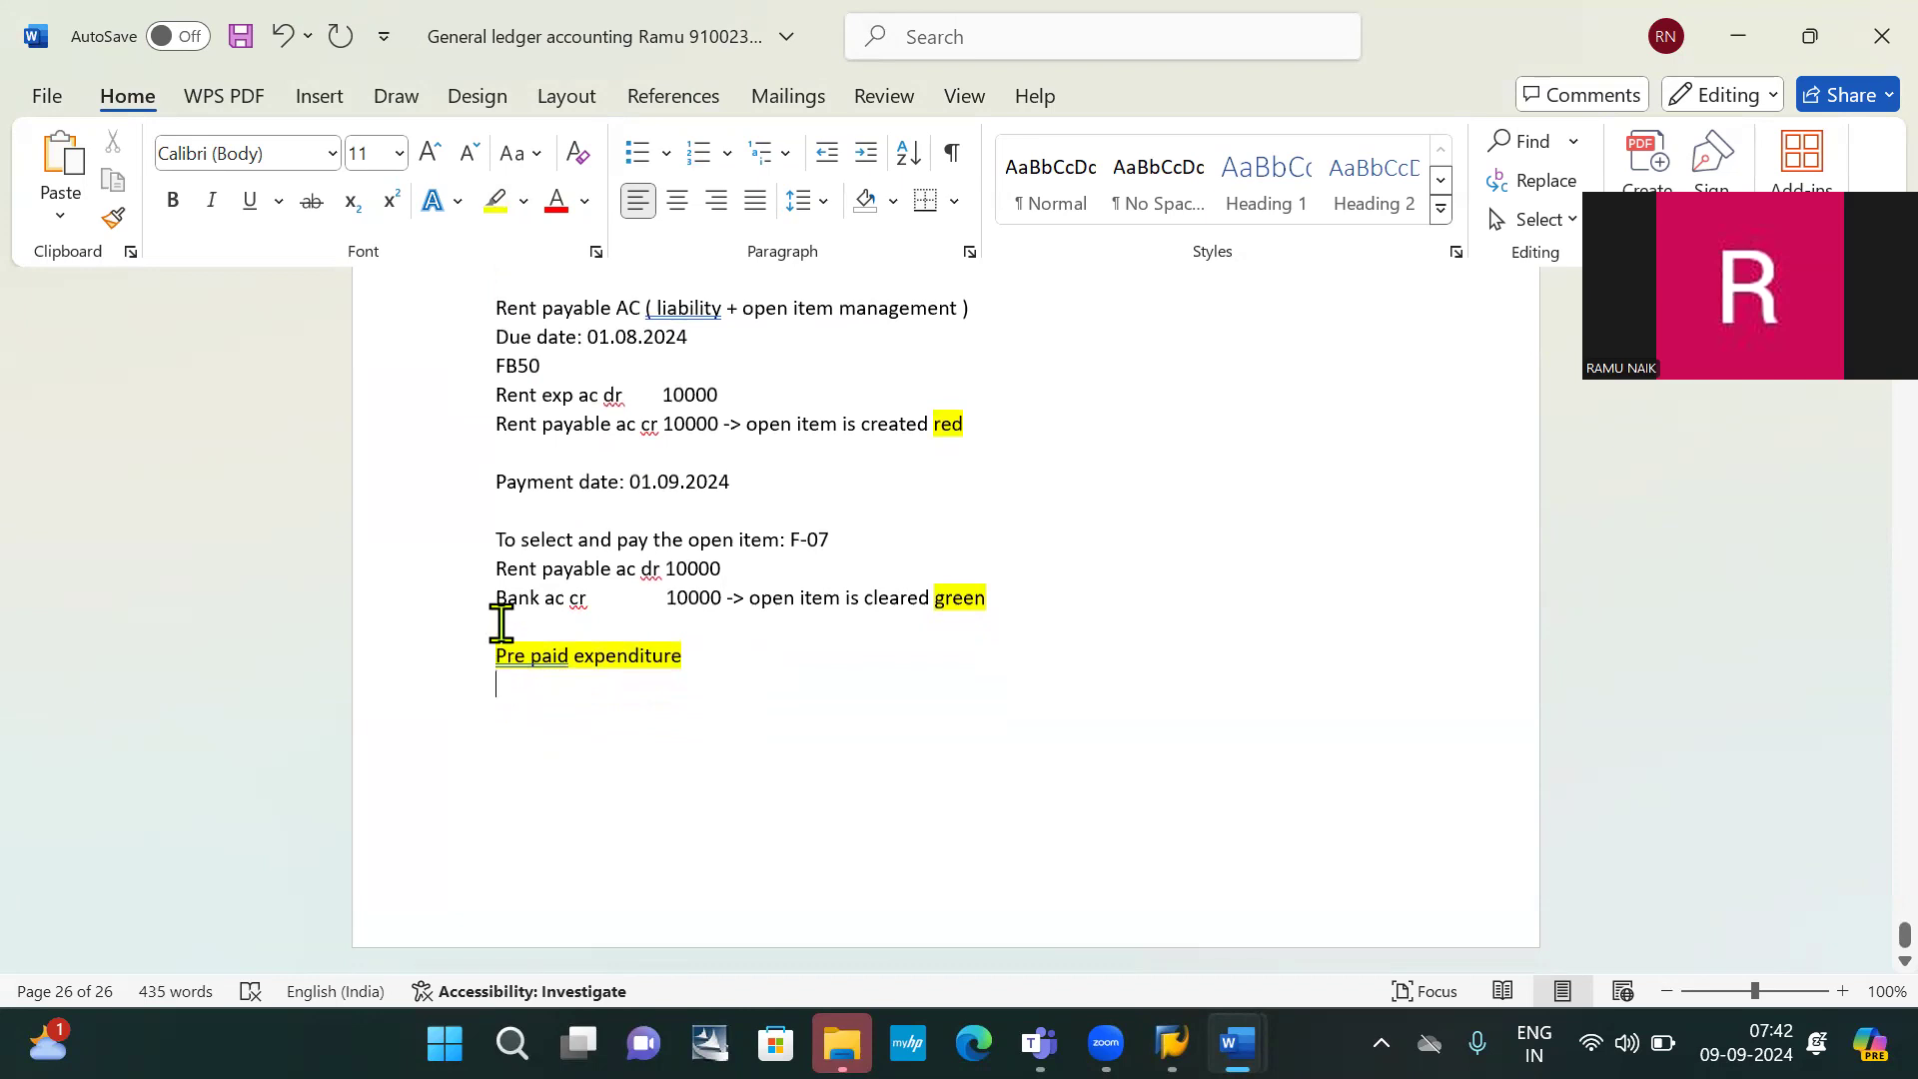
key(Return)
key(Return)
key(Return)
key(Return)
key(Return)
key(Return)
key(Return)
key(Return)
key(Return)
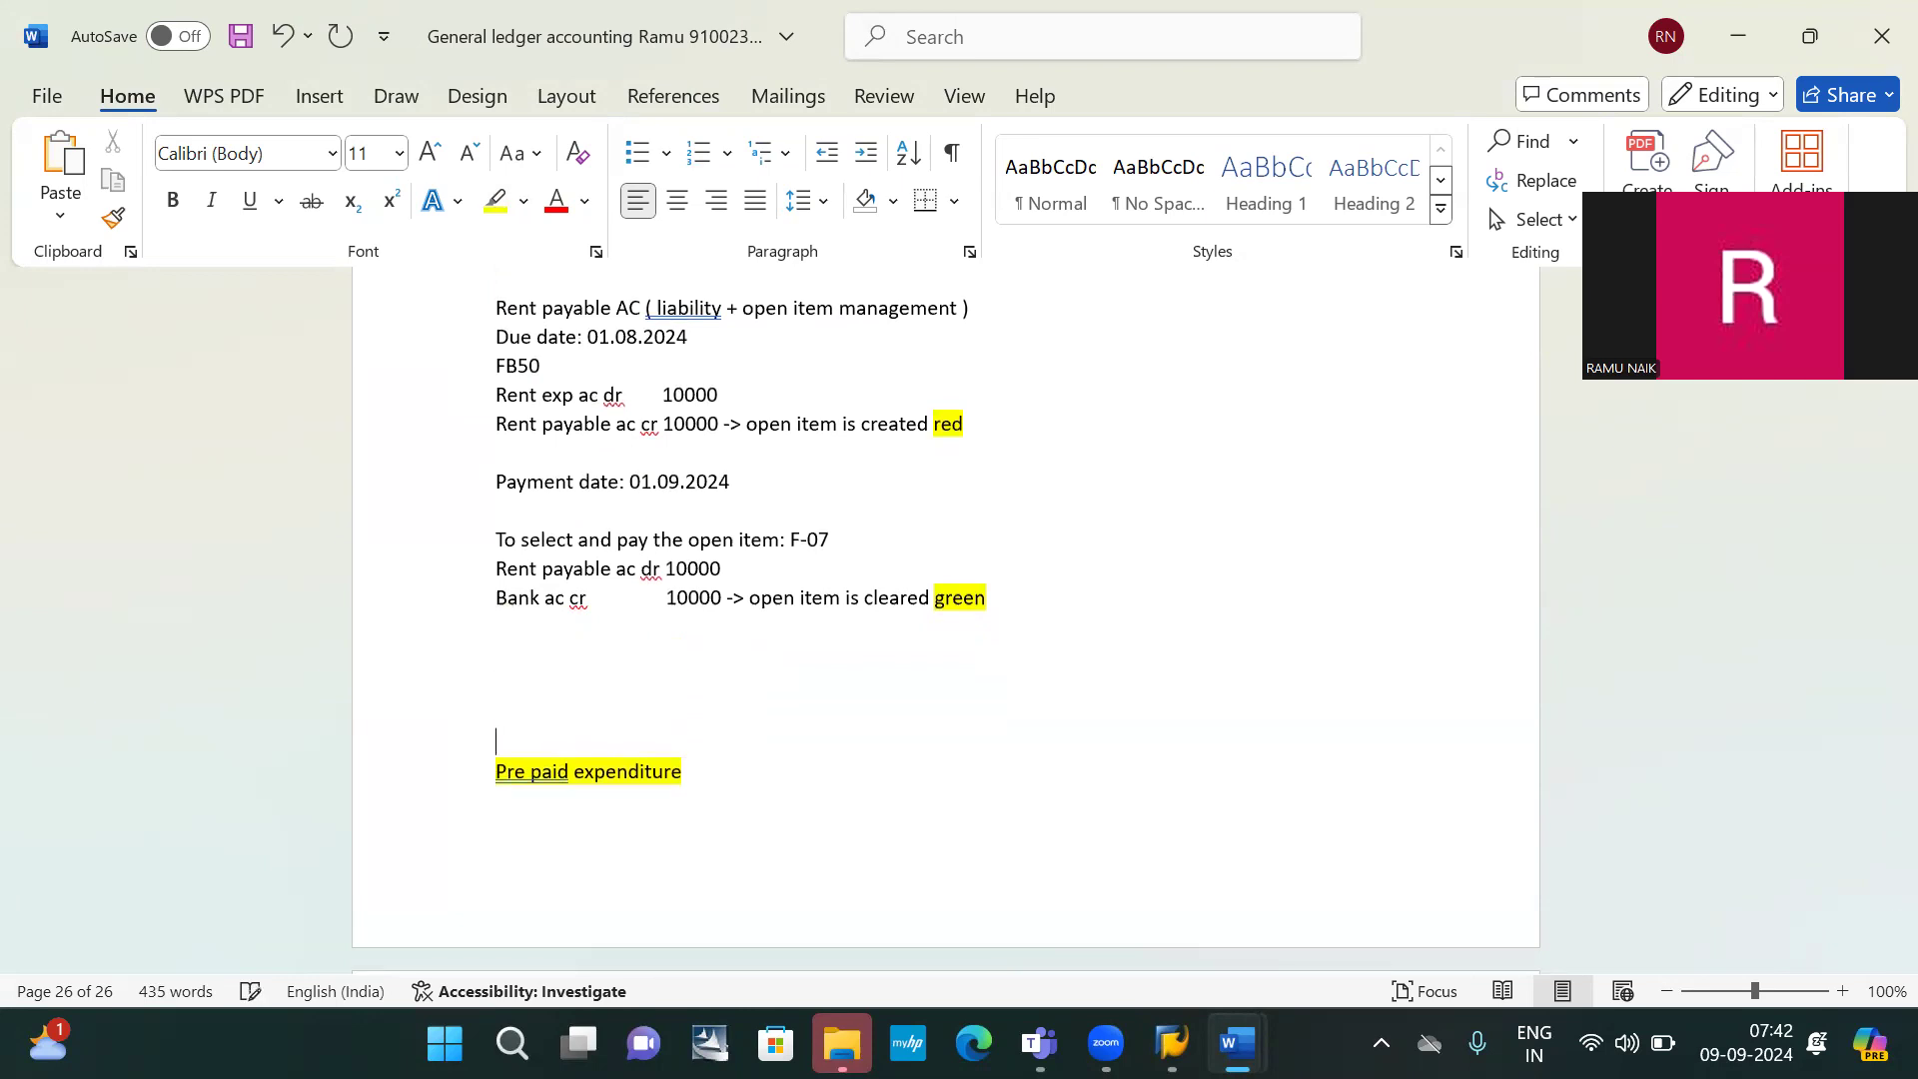
scroll(946, 619, down, 5)
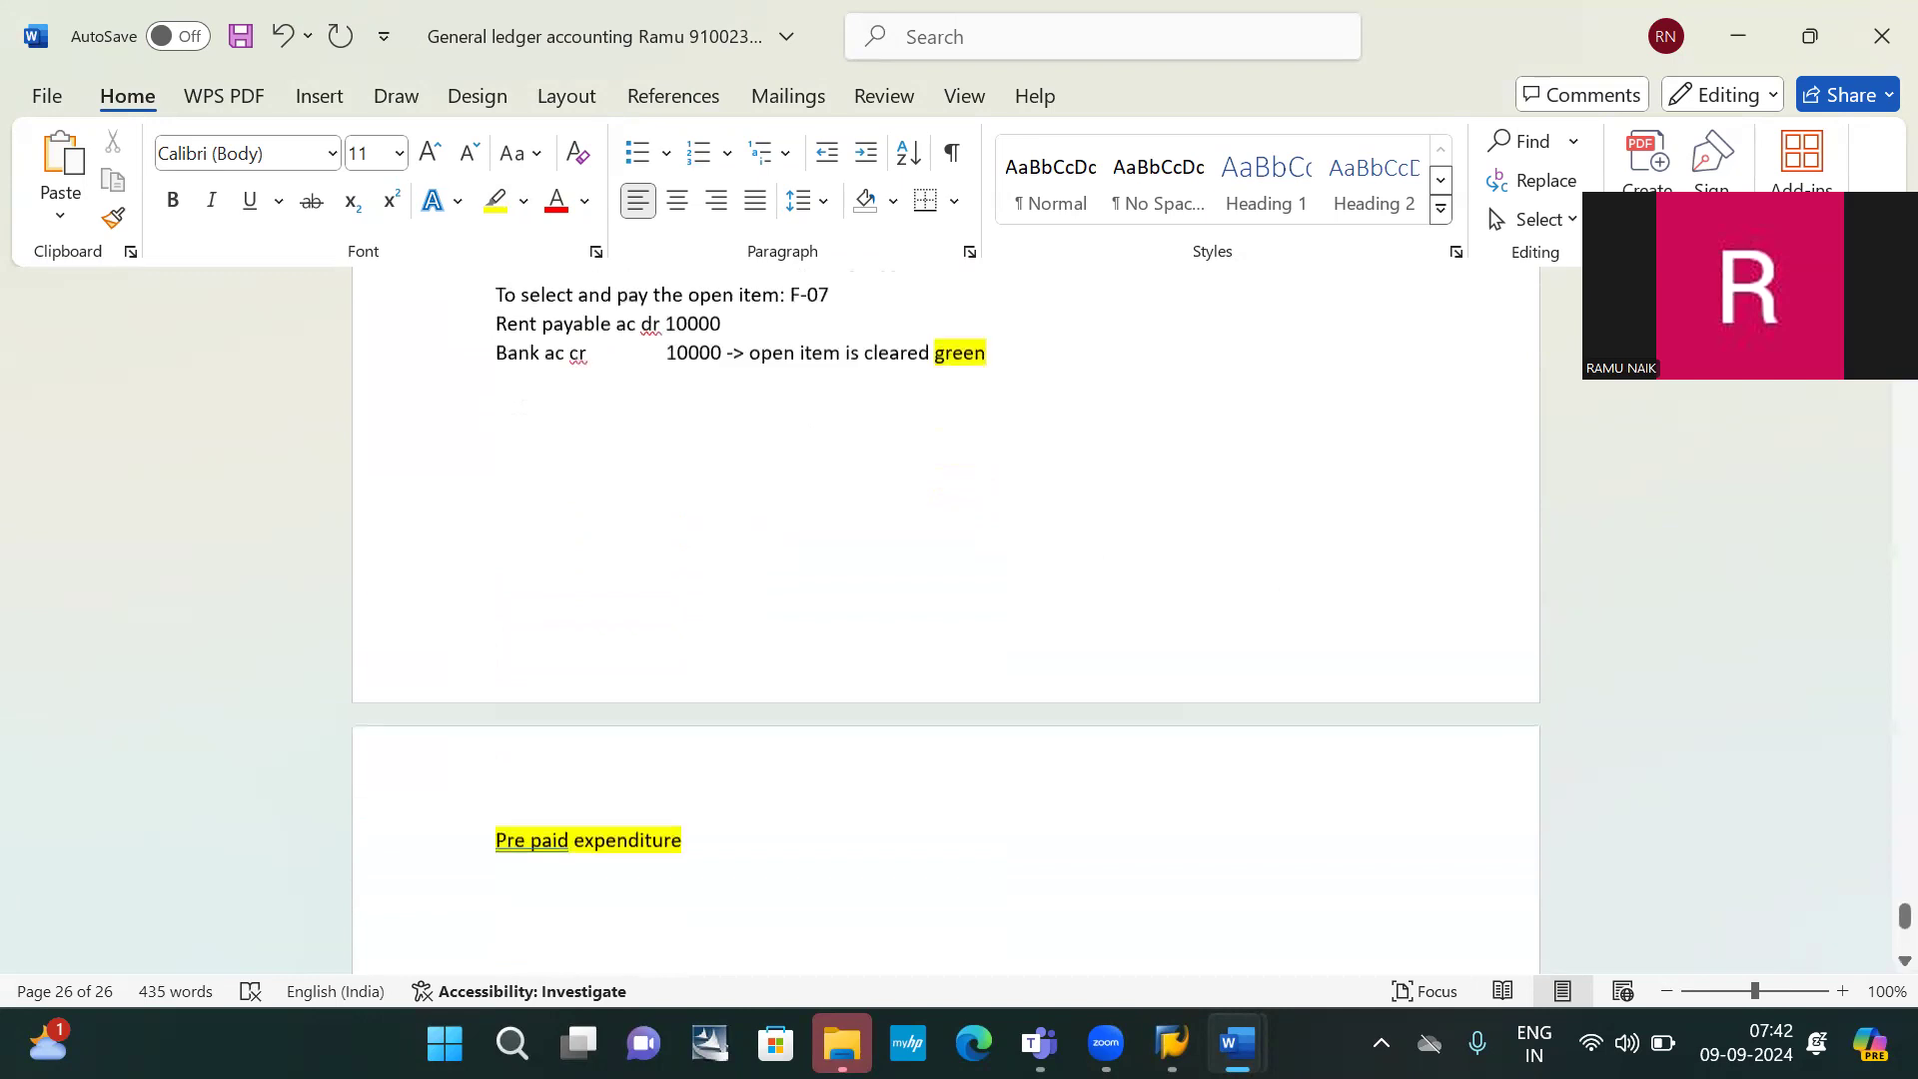
key(Return)
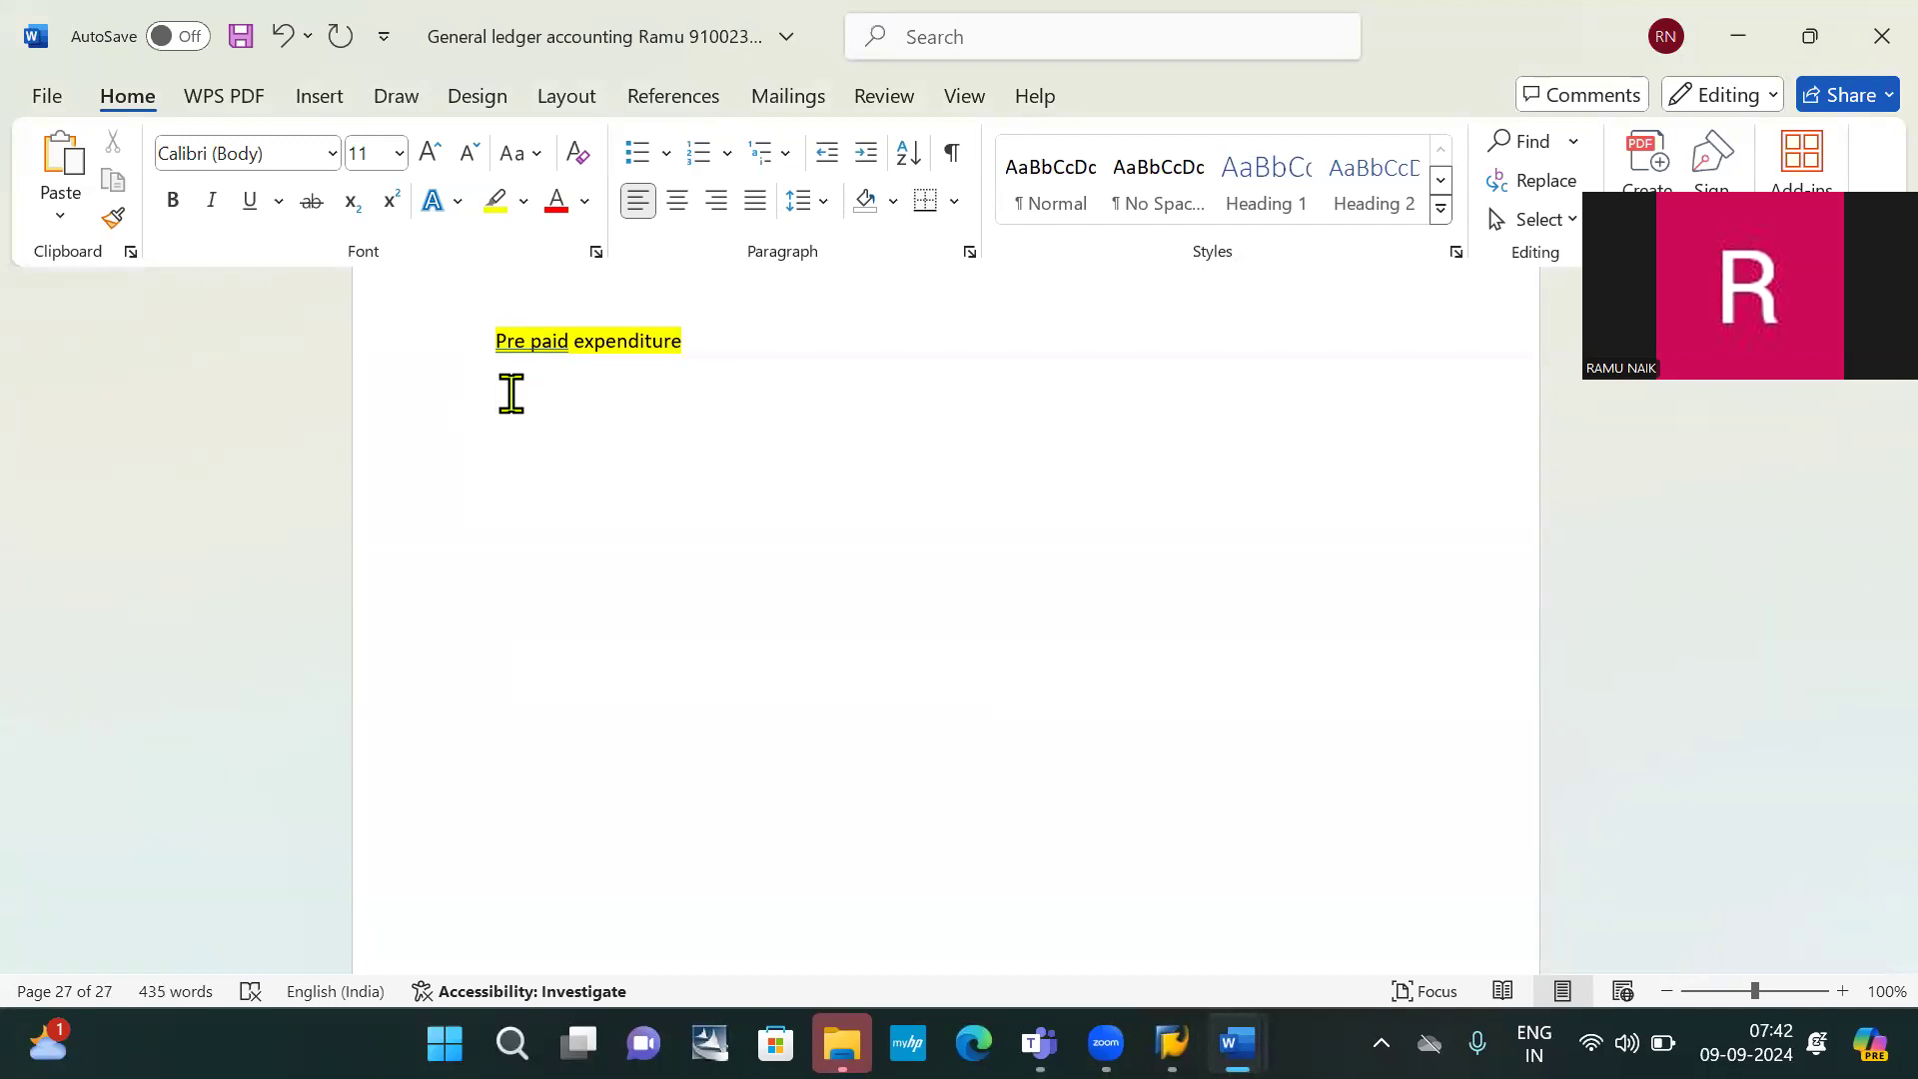
Type the line '01.09.2024 pre paid' under the heading
key(BackSpace)
text(01)
text(.09.2024)
text(pre paid)
key(Return)
Add the line 'Pre paid insurance ac ( asset + open item management)'
text(insurance ac)
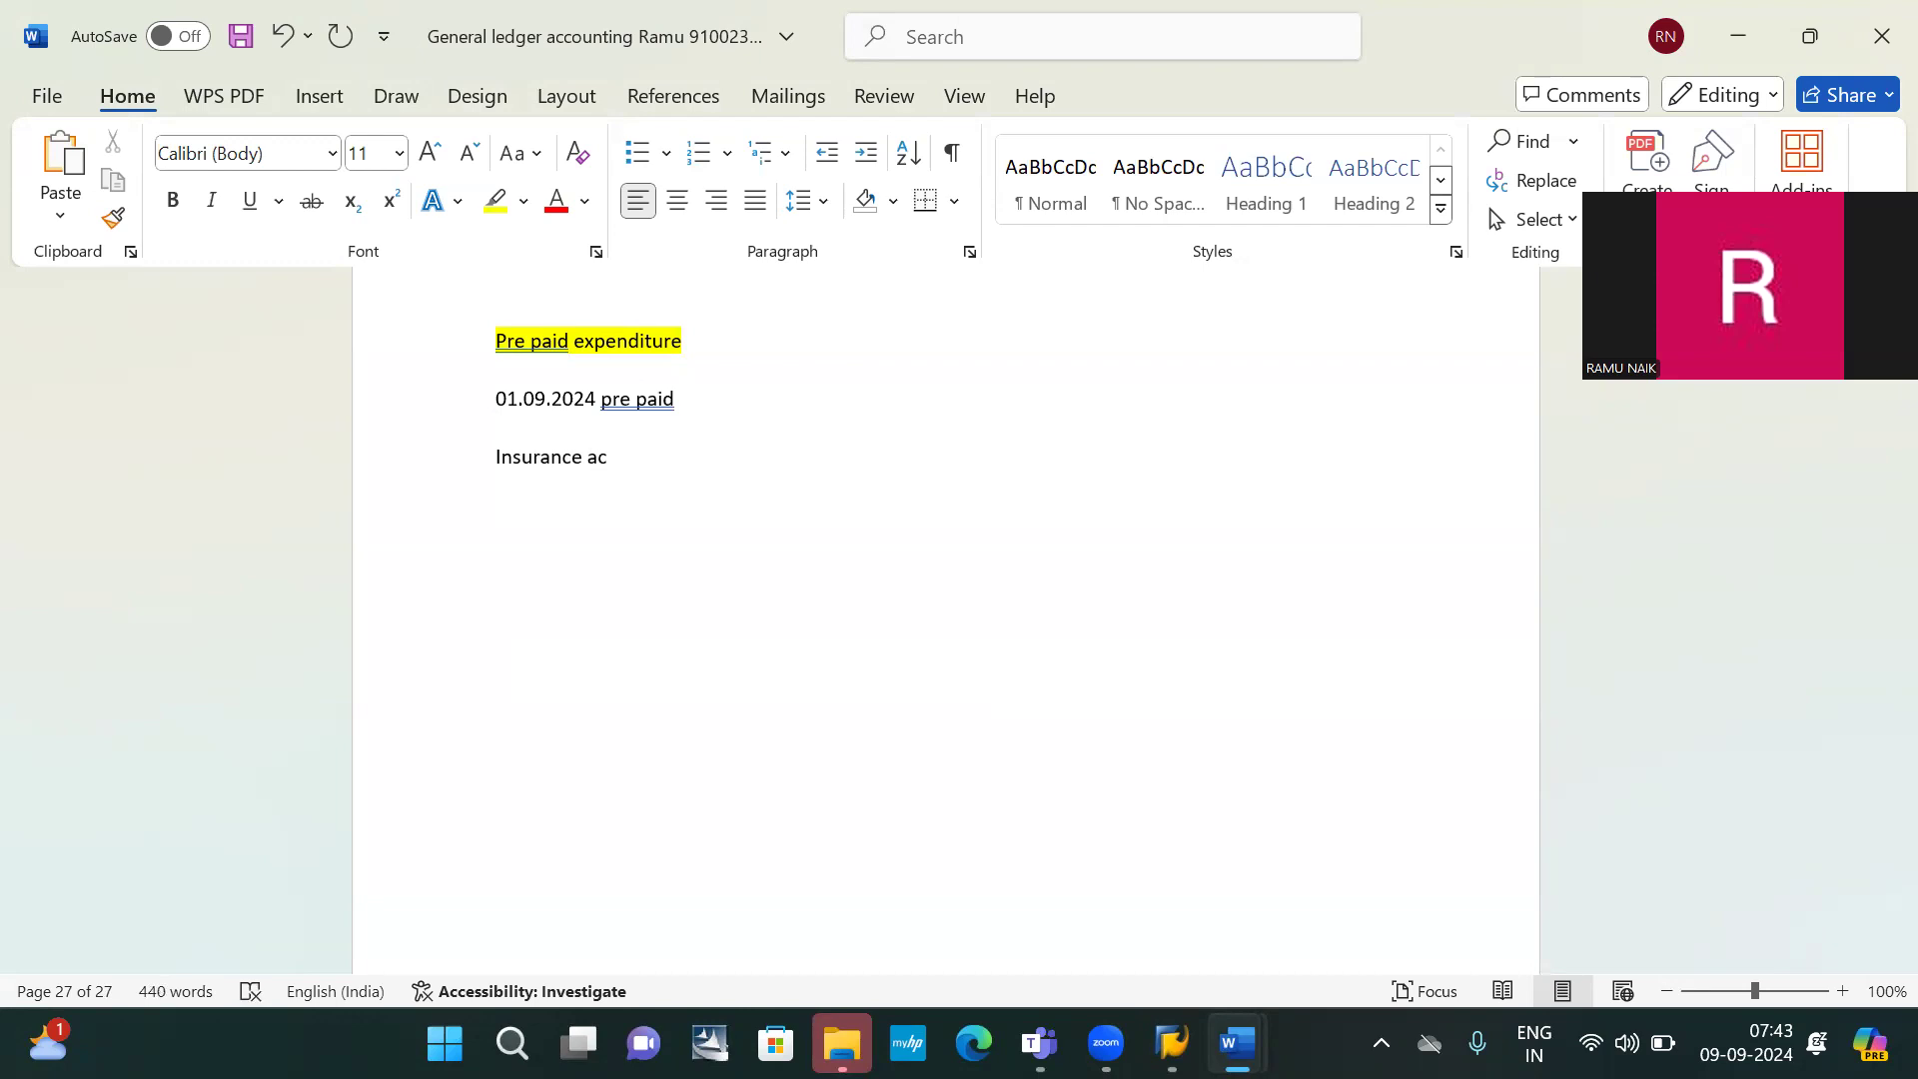
text( ( asset)
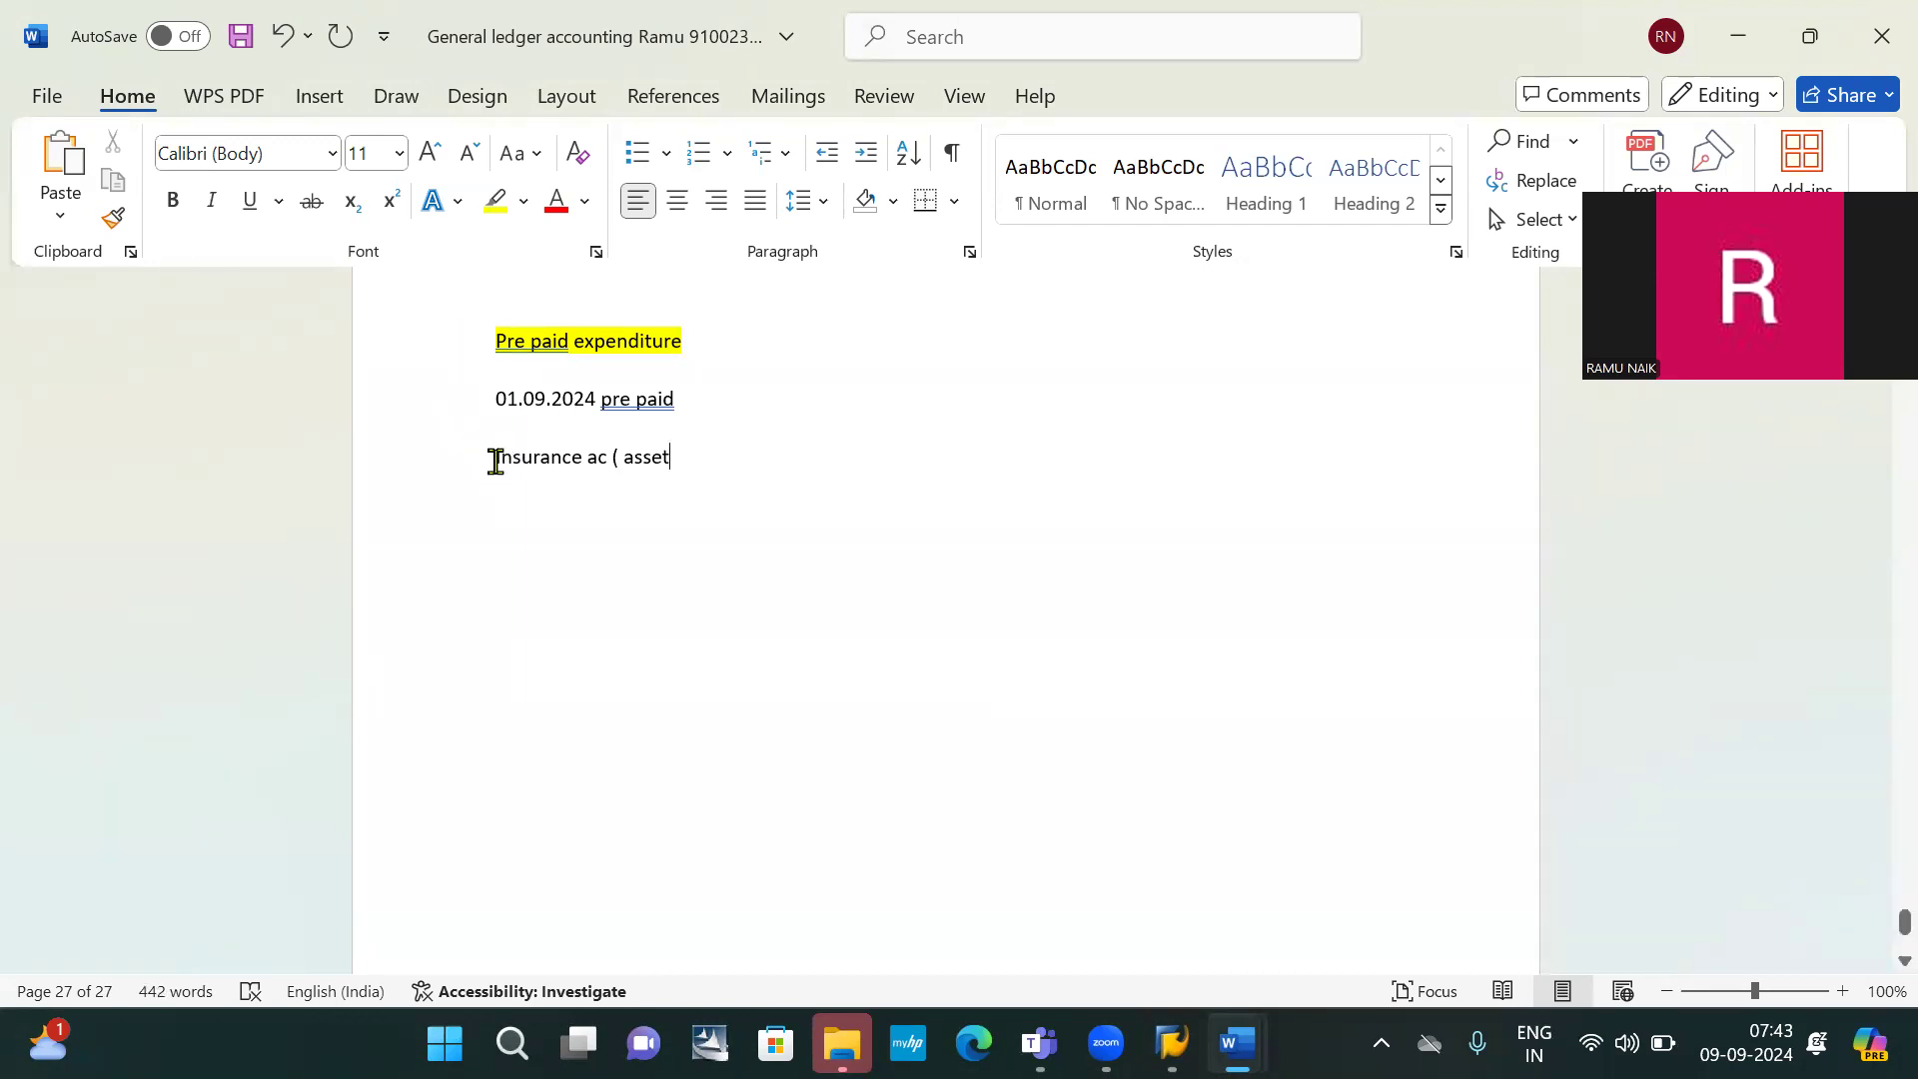
drag(494, 461, 664, 620)
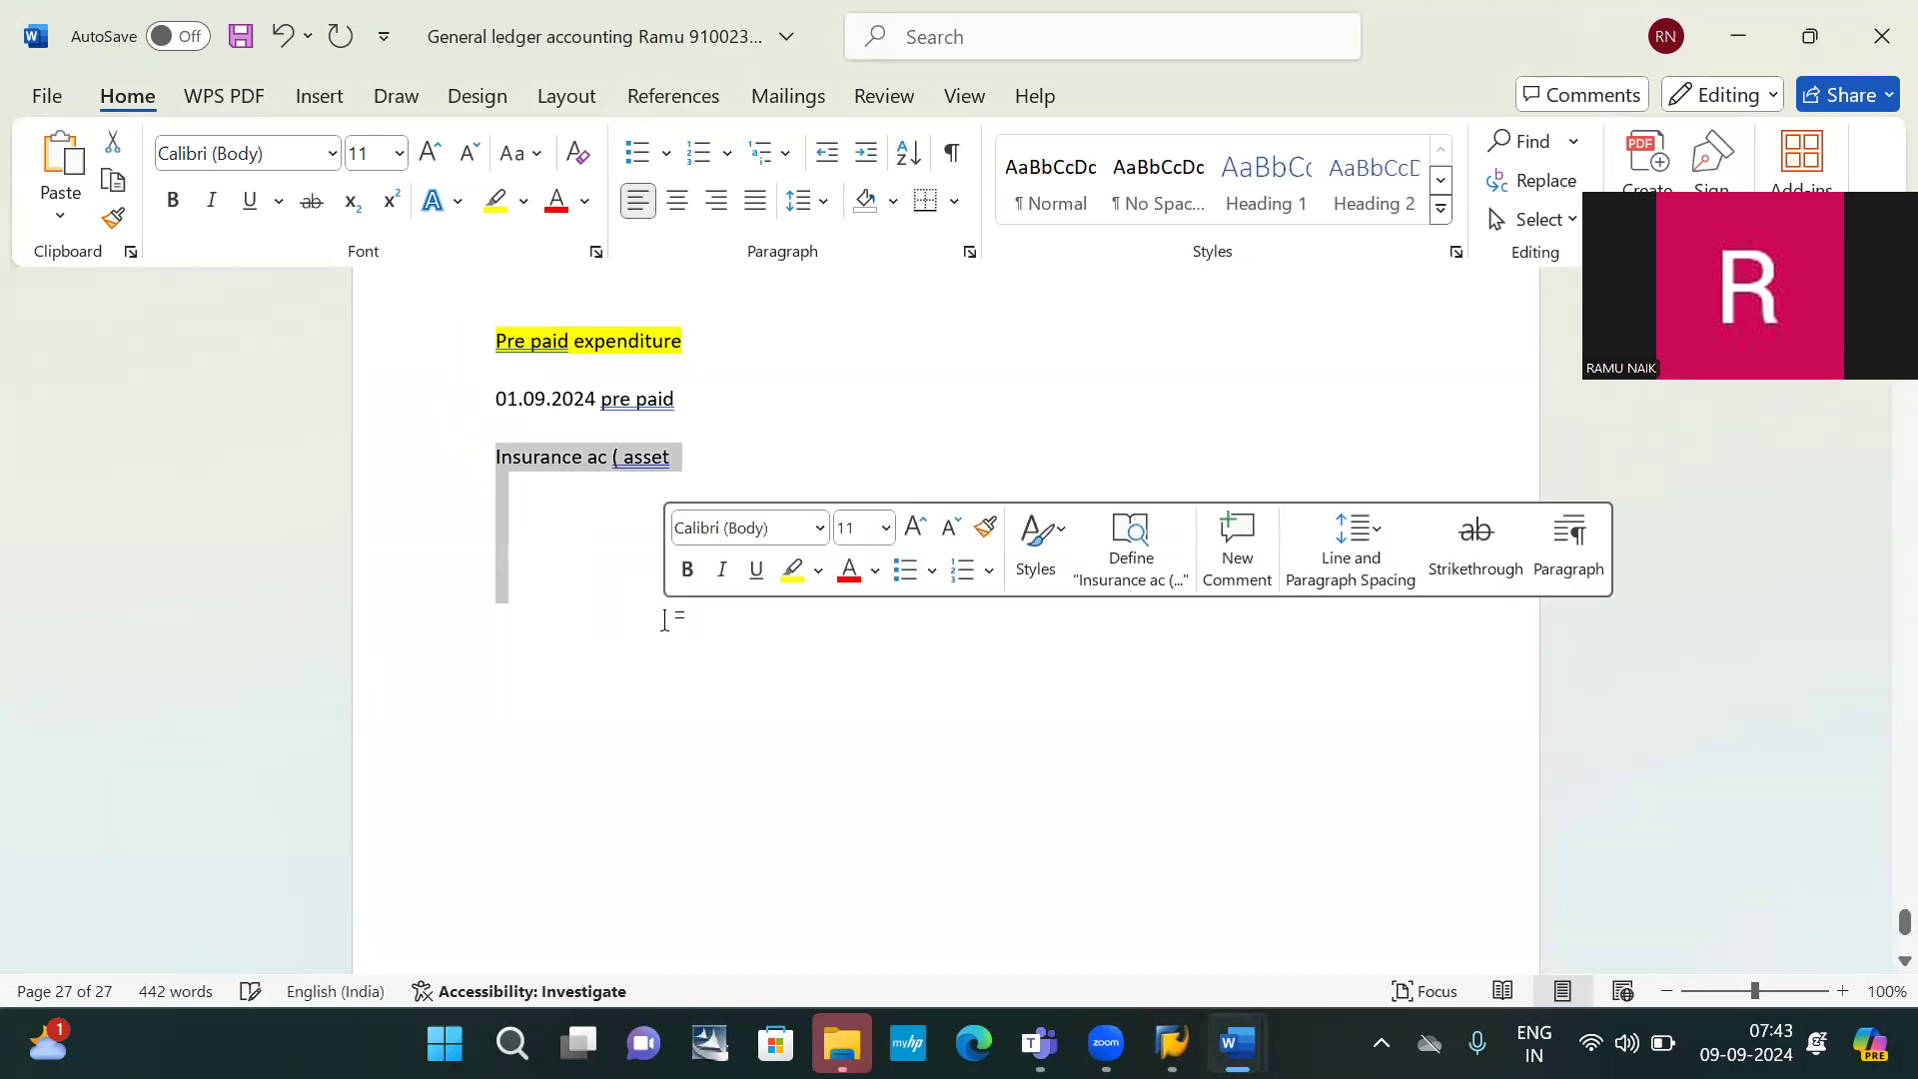
click(505, 462)
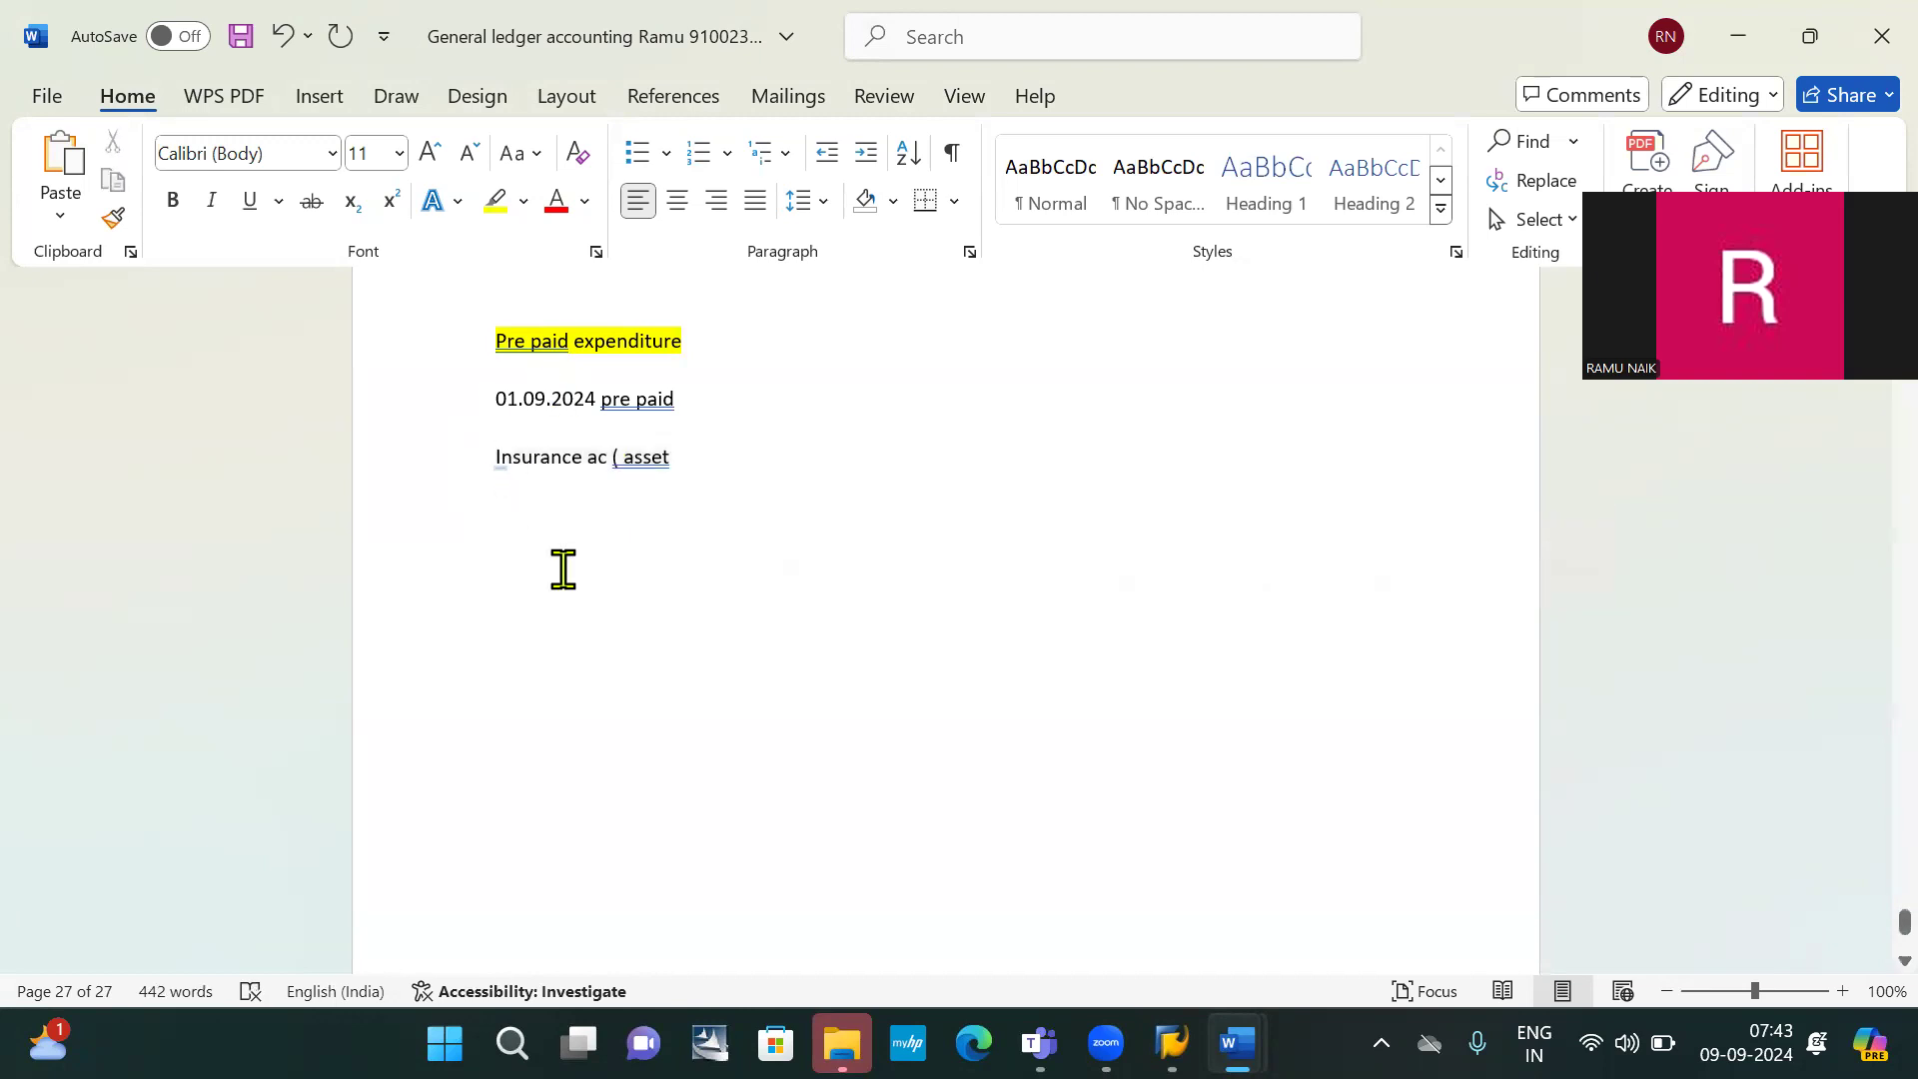
text(Pre pa)
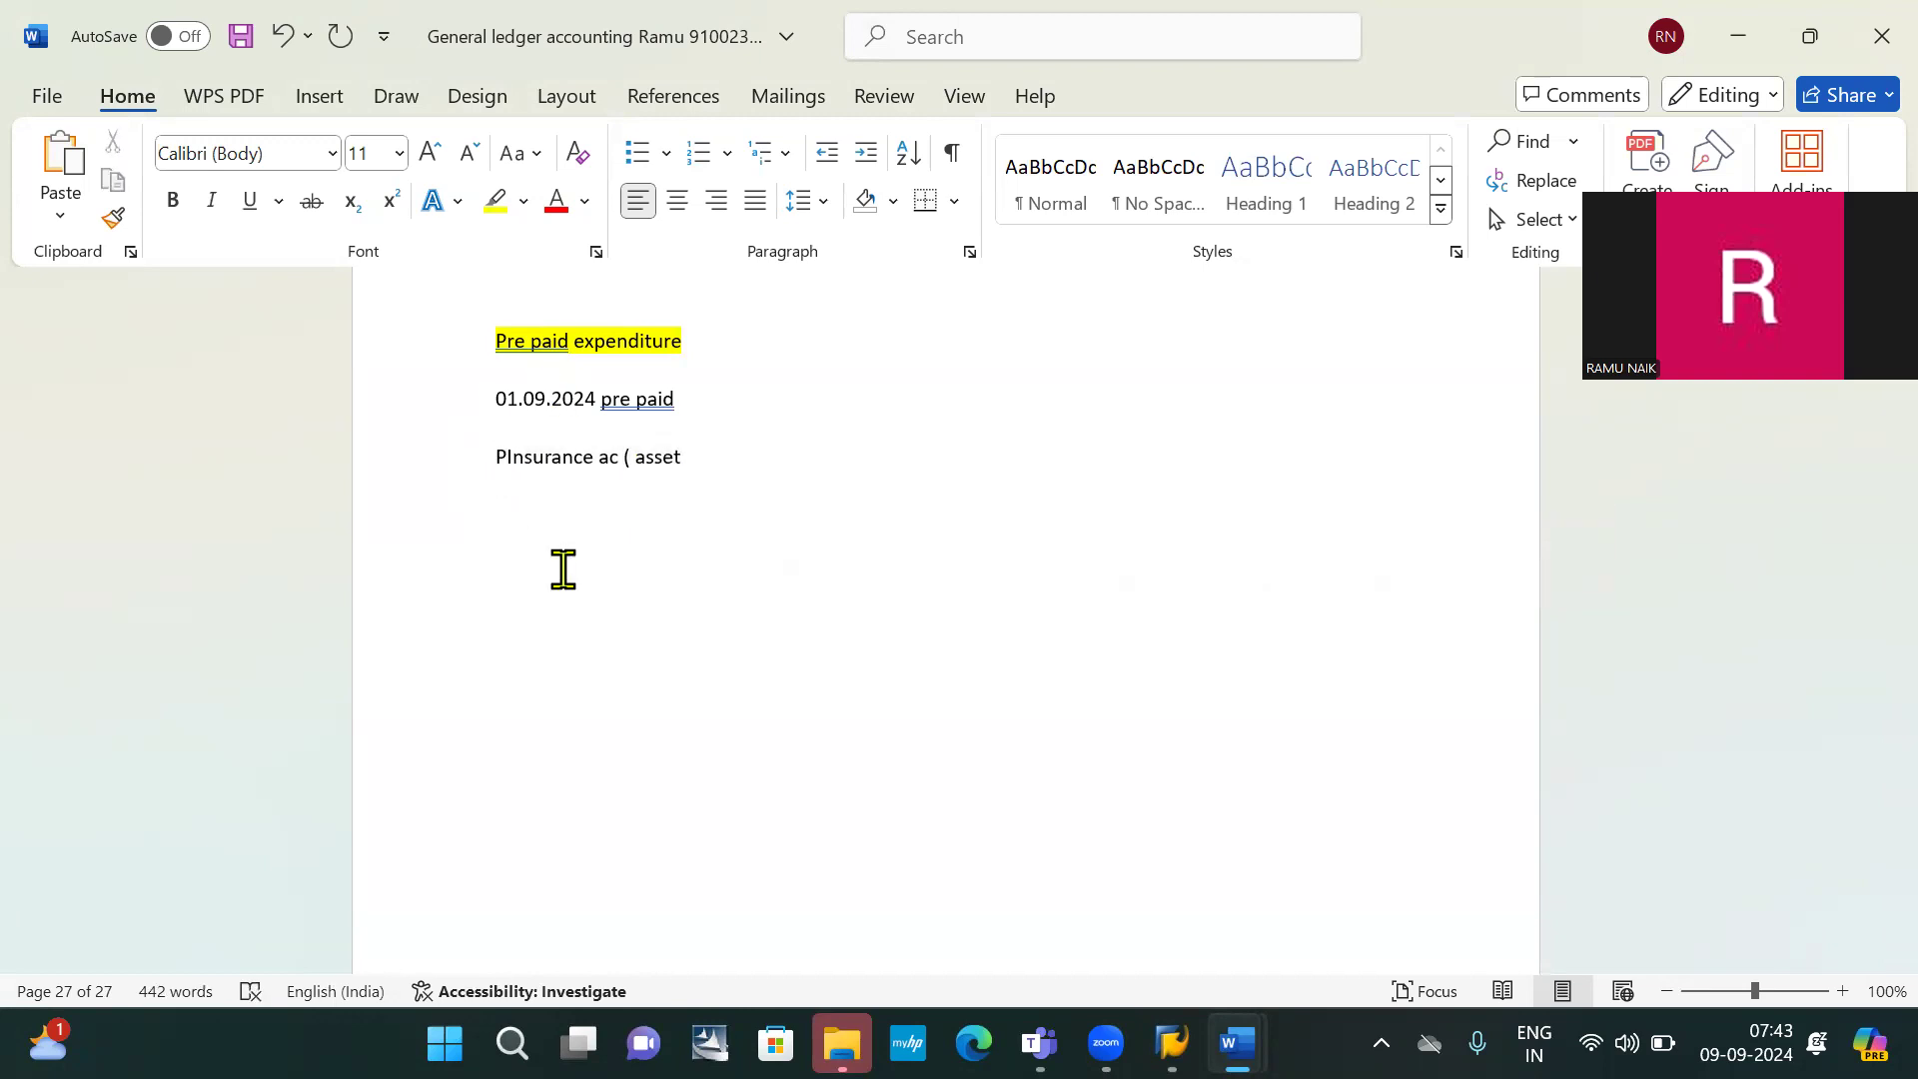
text(id)
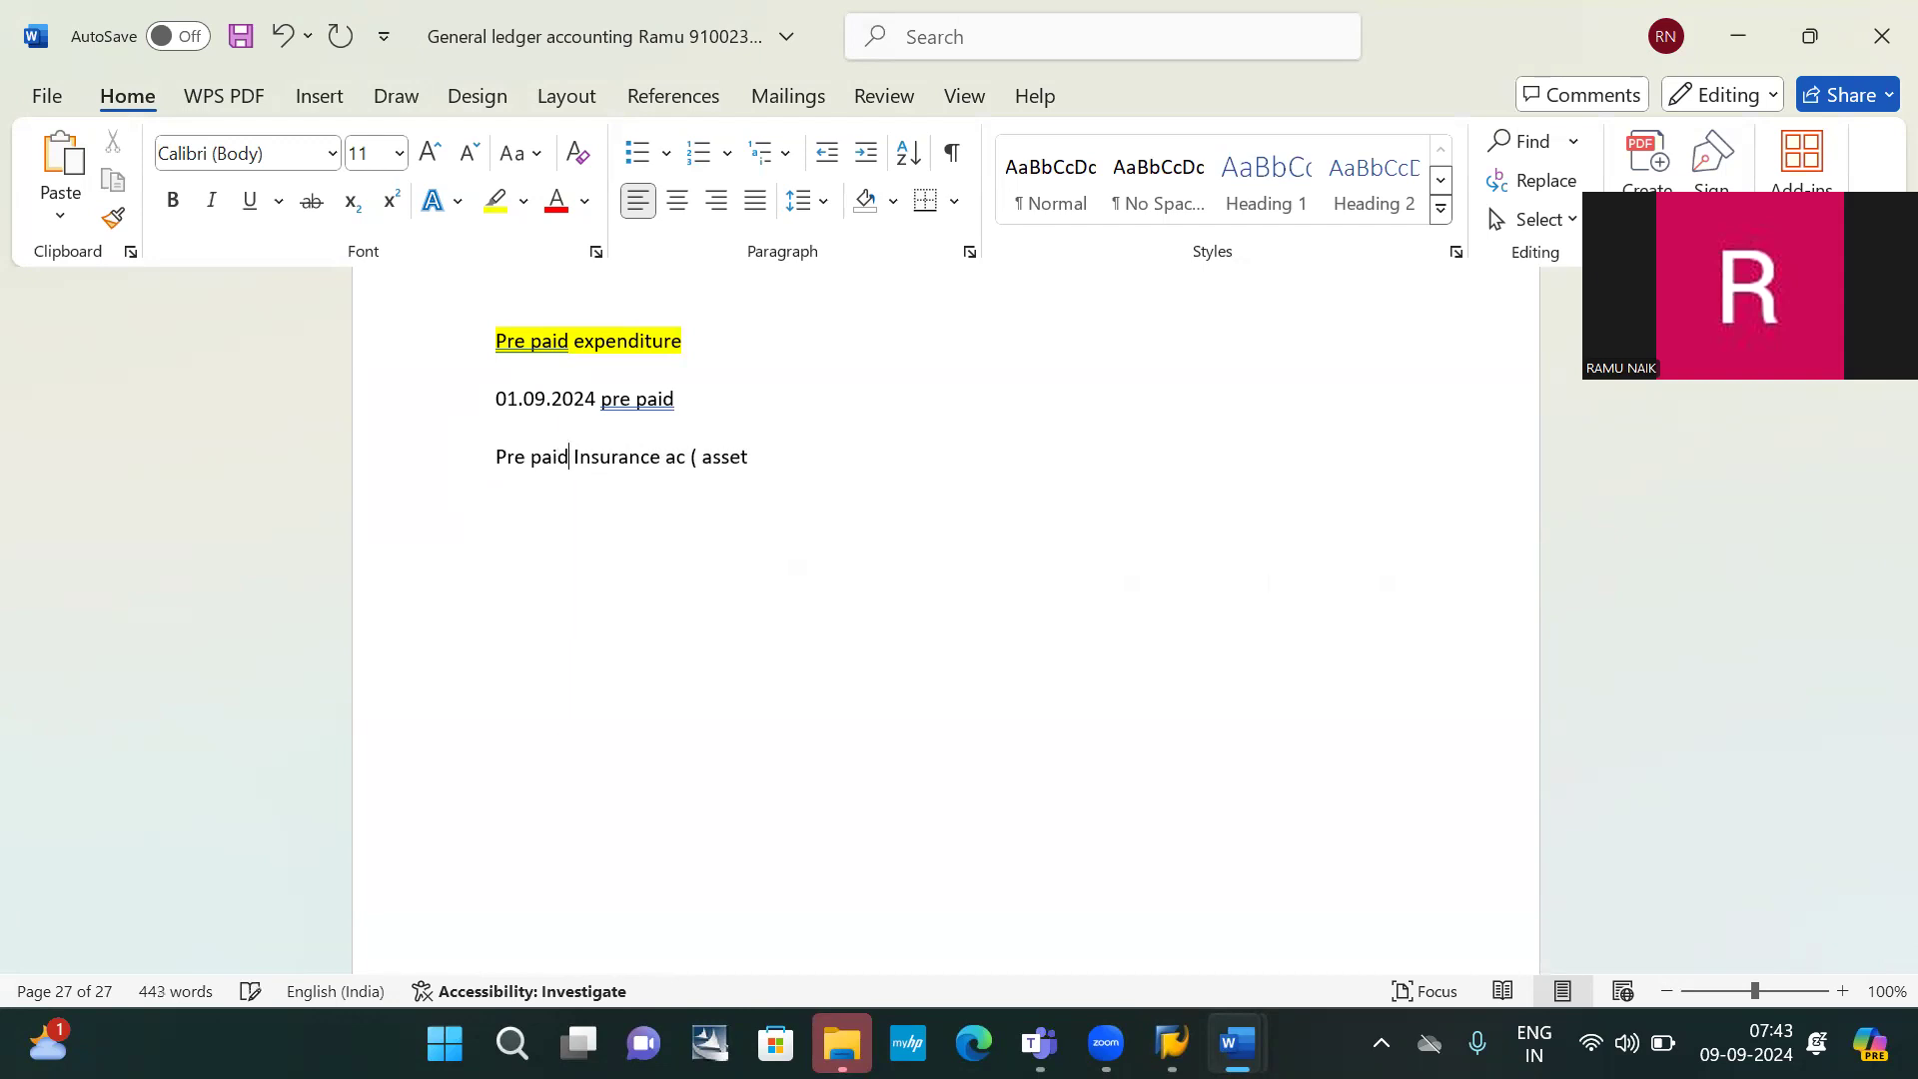
click(763, 456)
text(+ open item management)
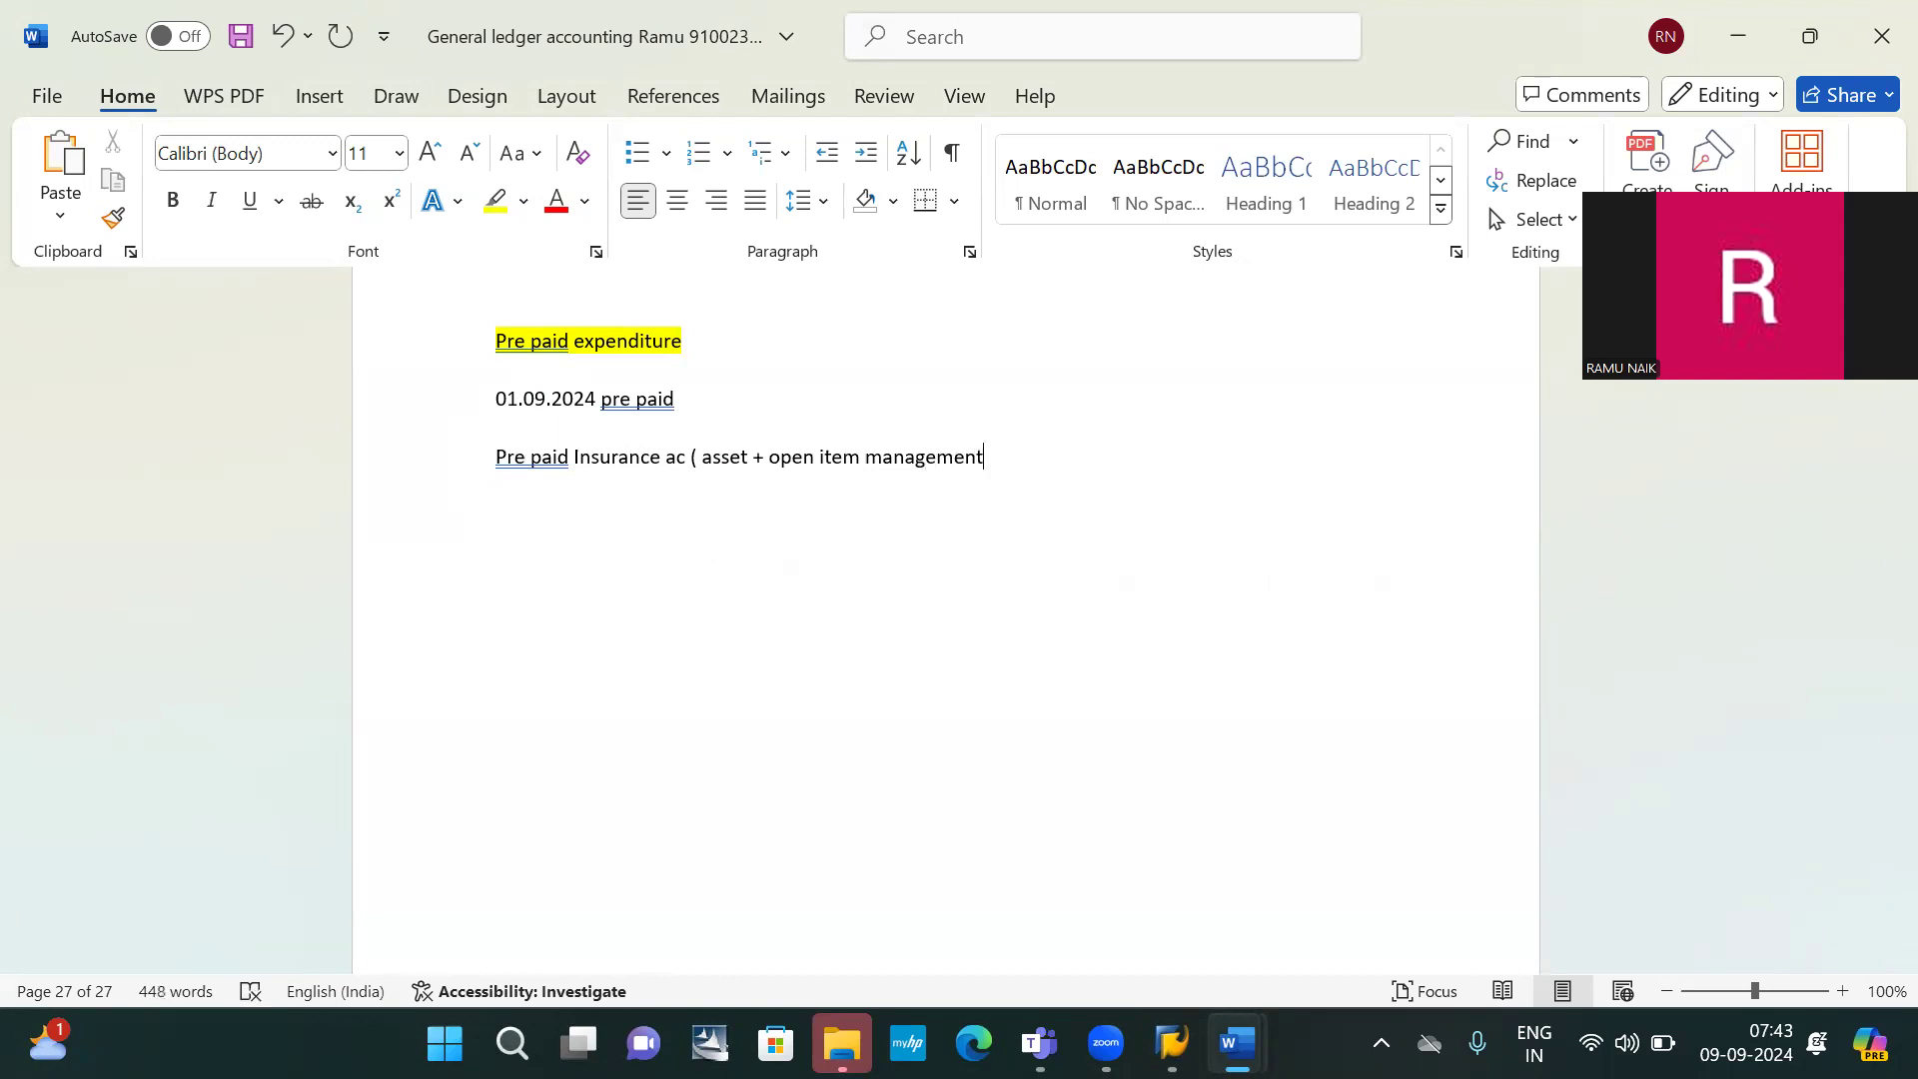
text())
Write the entry 'Prepaid insurance ac dr 20000' and 'Bank ac cr 20000 -> open'
key(Return)
text(prepaid insure)
key(BackSpace)
text(ance a)
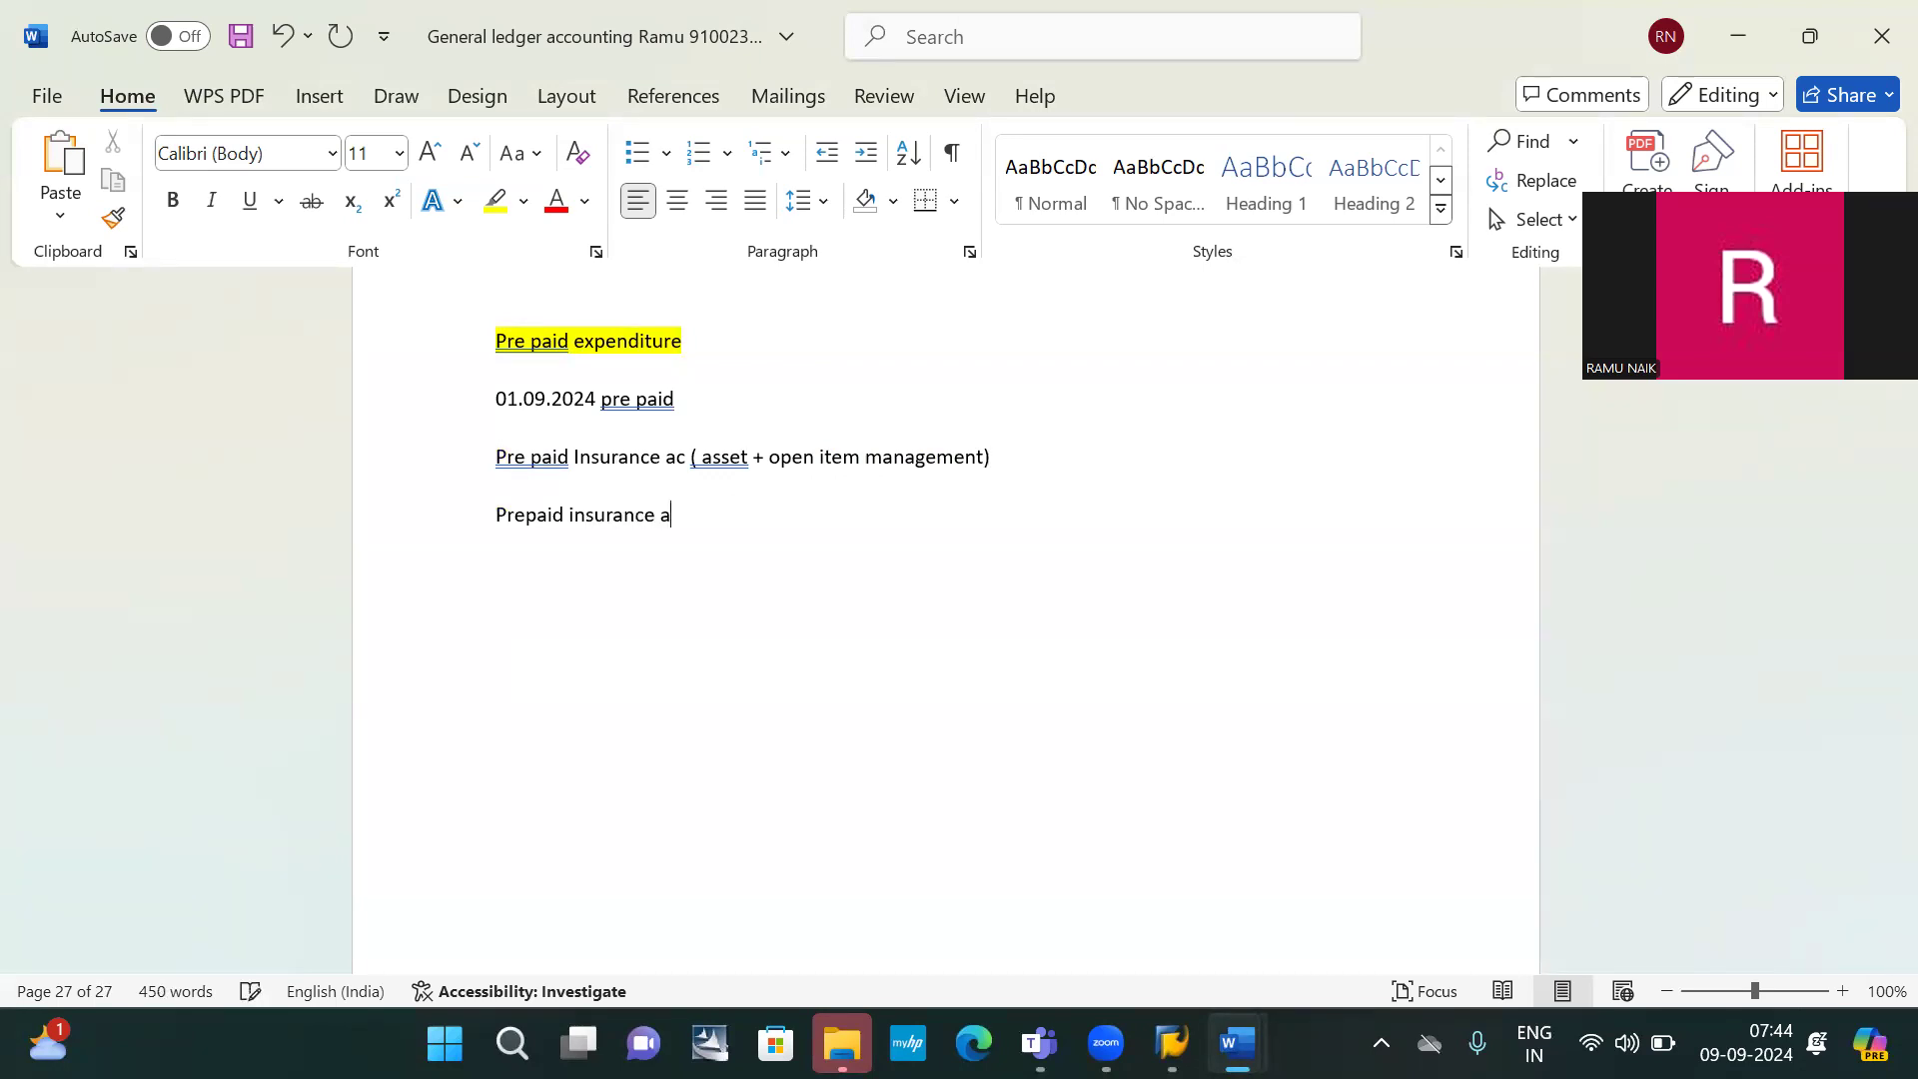
text(c dr 20000)
key(Return)
text(Bank ac cr  )
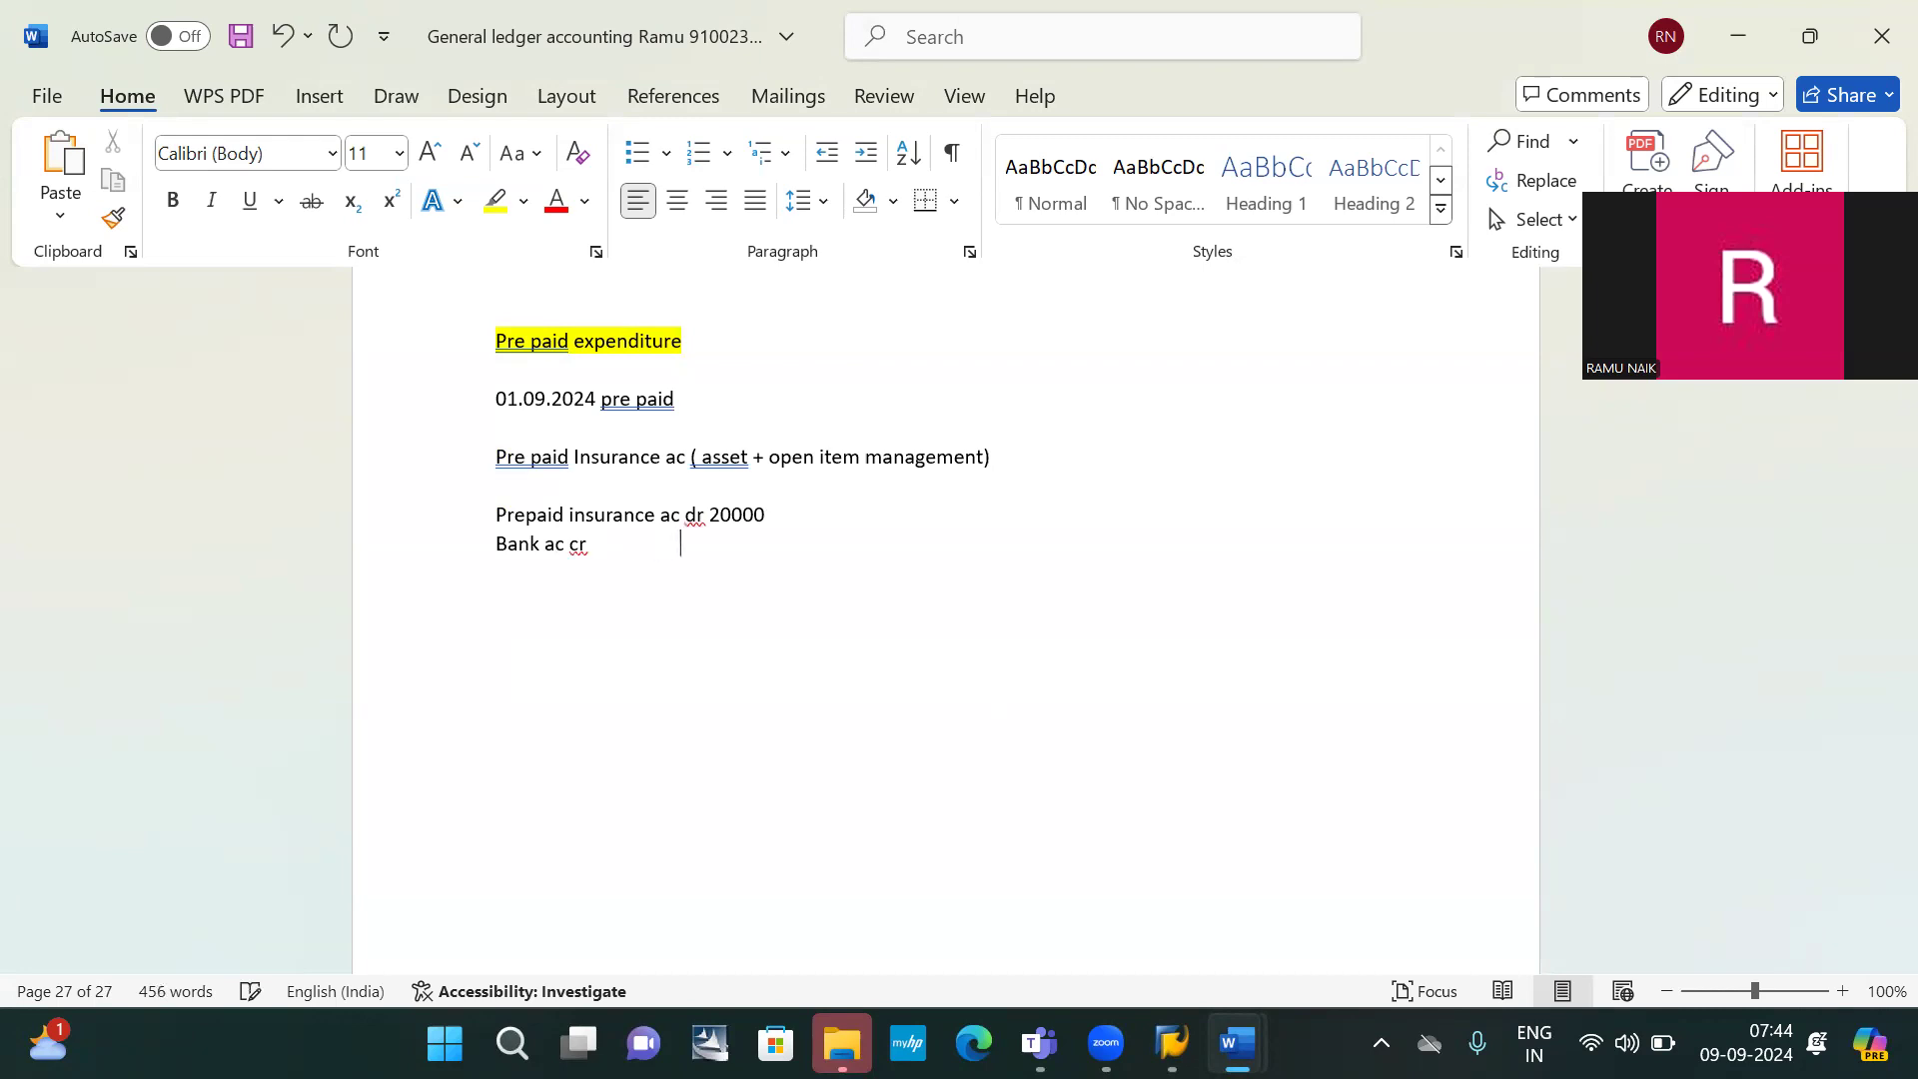
text(                      20000 -> open)
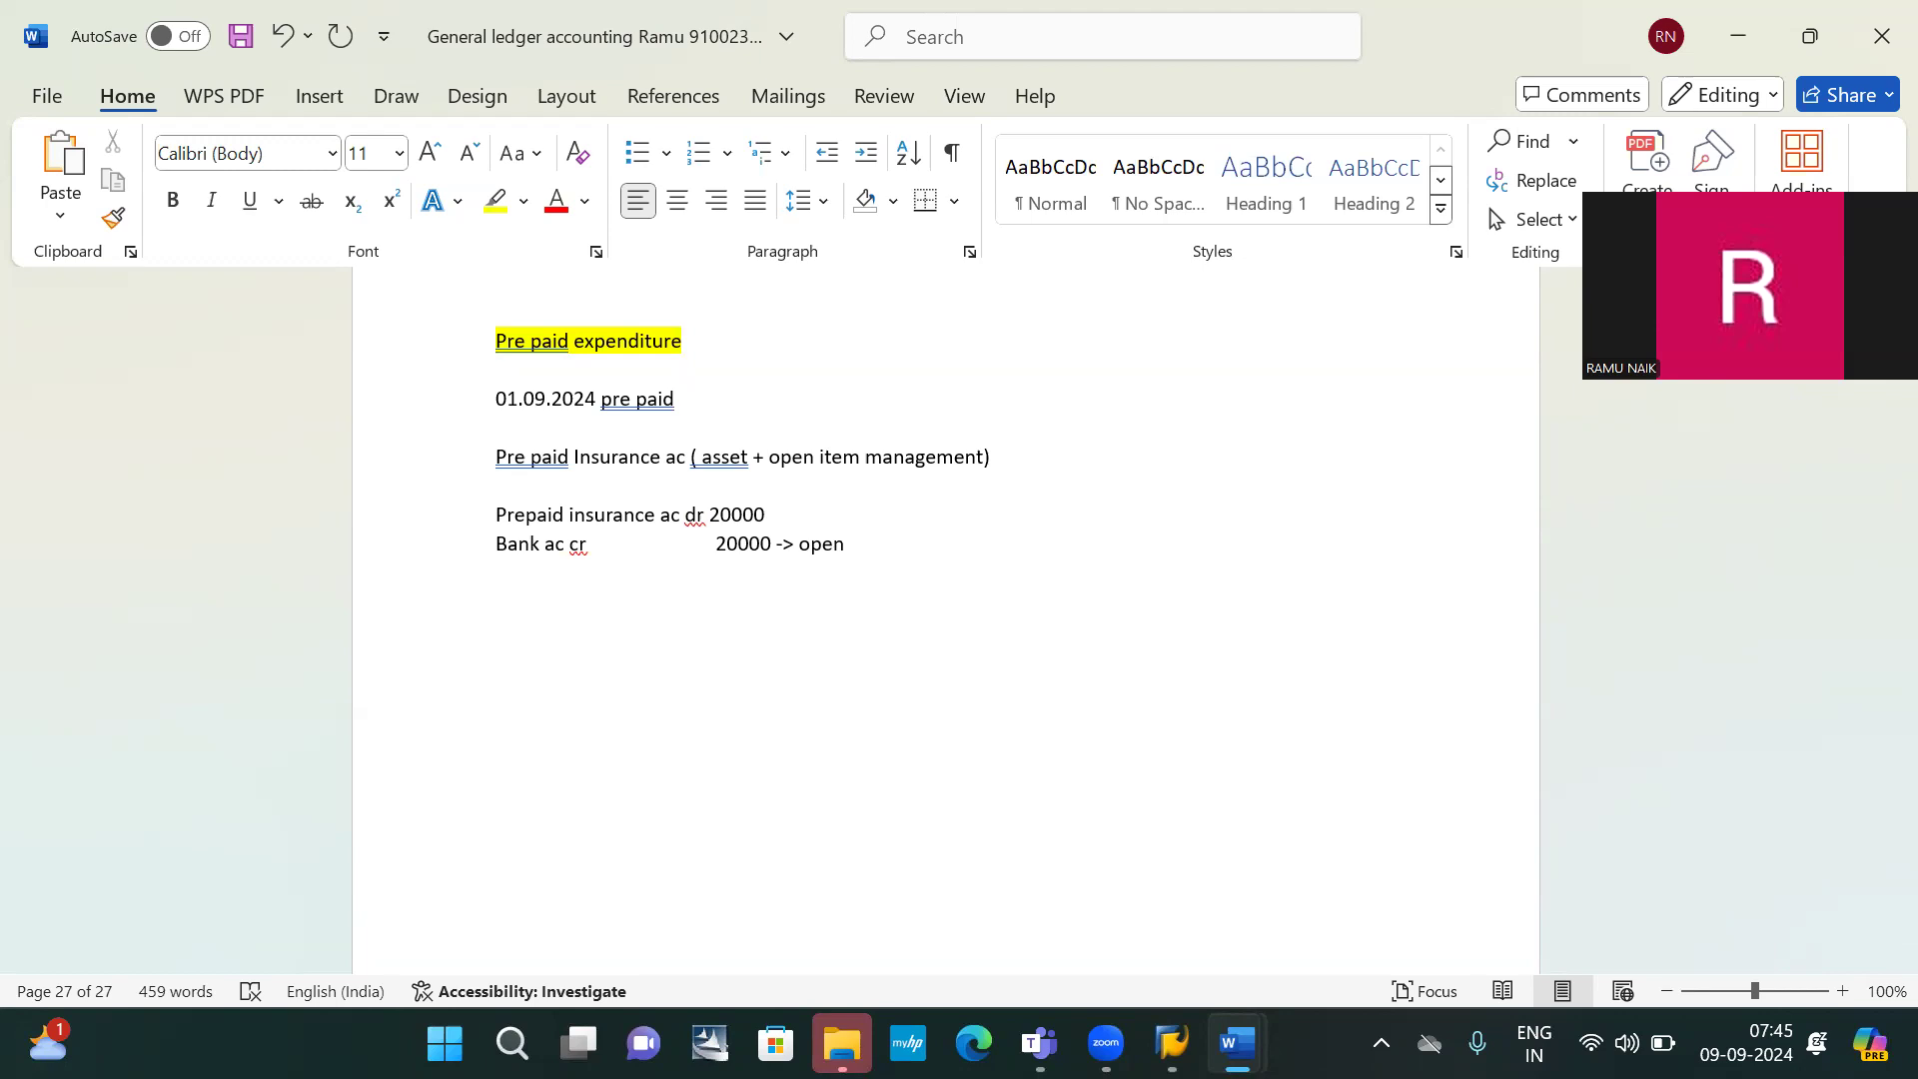
Note 'item created' after the bank line and add an 'FB50' heading above the journal lines
text(item created)
key(Return)
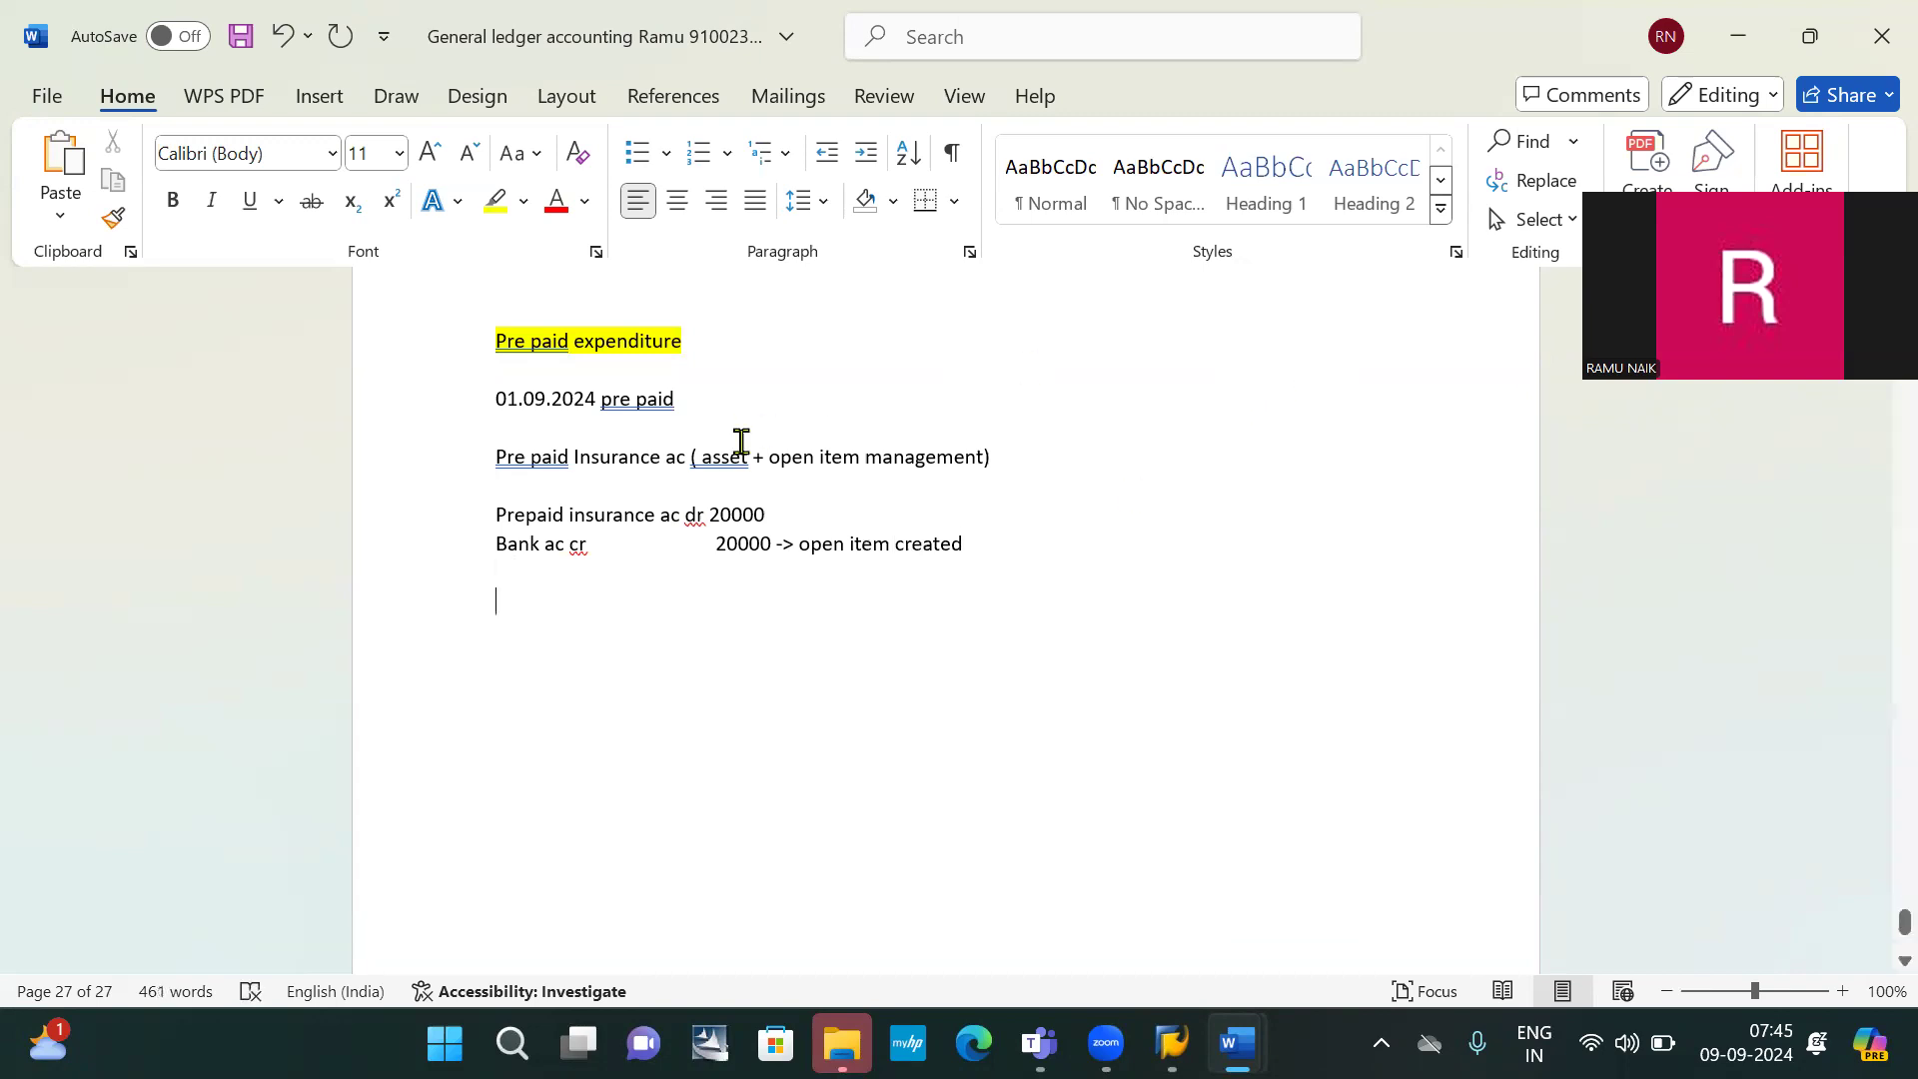
click(529, 493)
key(Return)
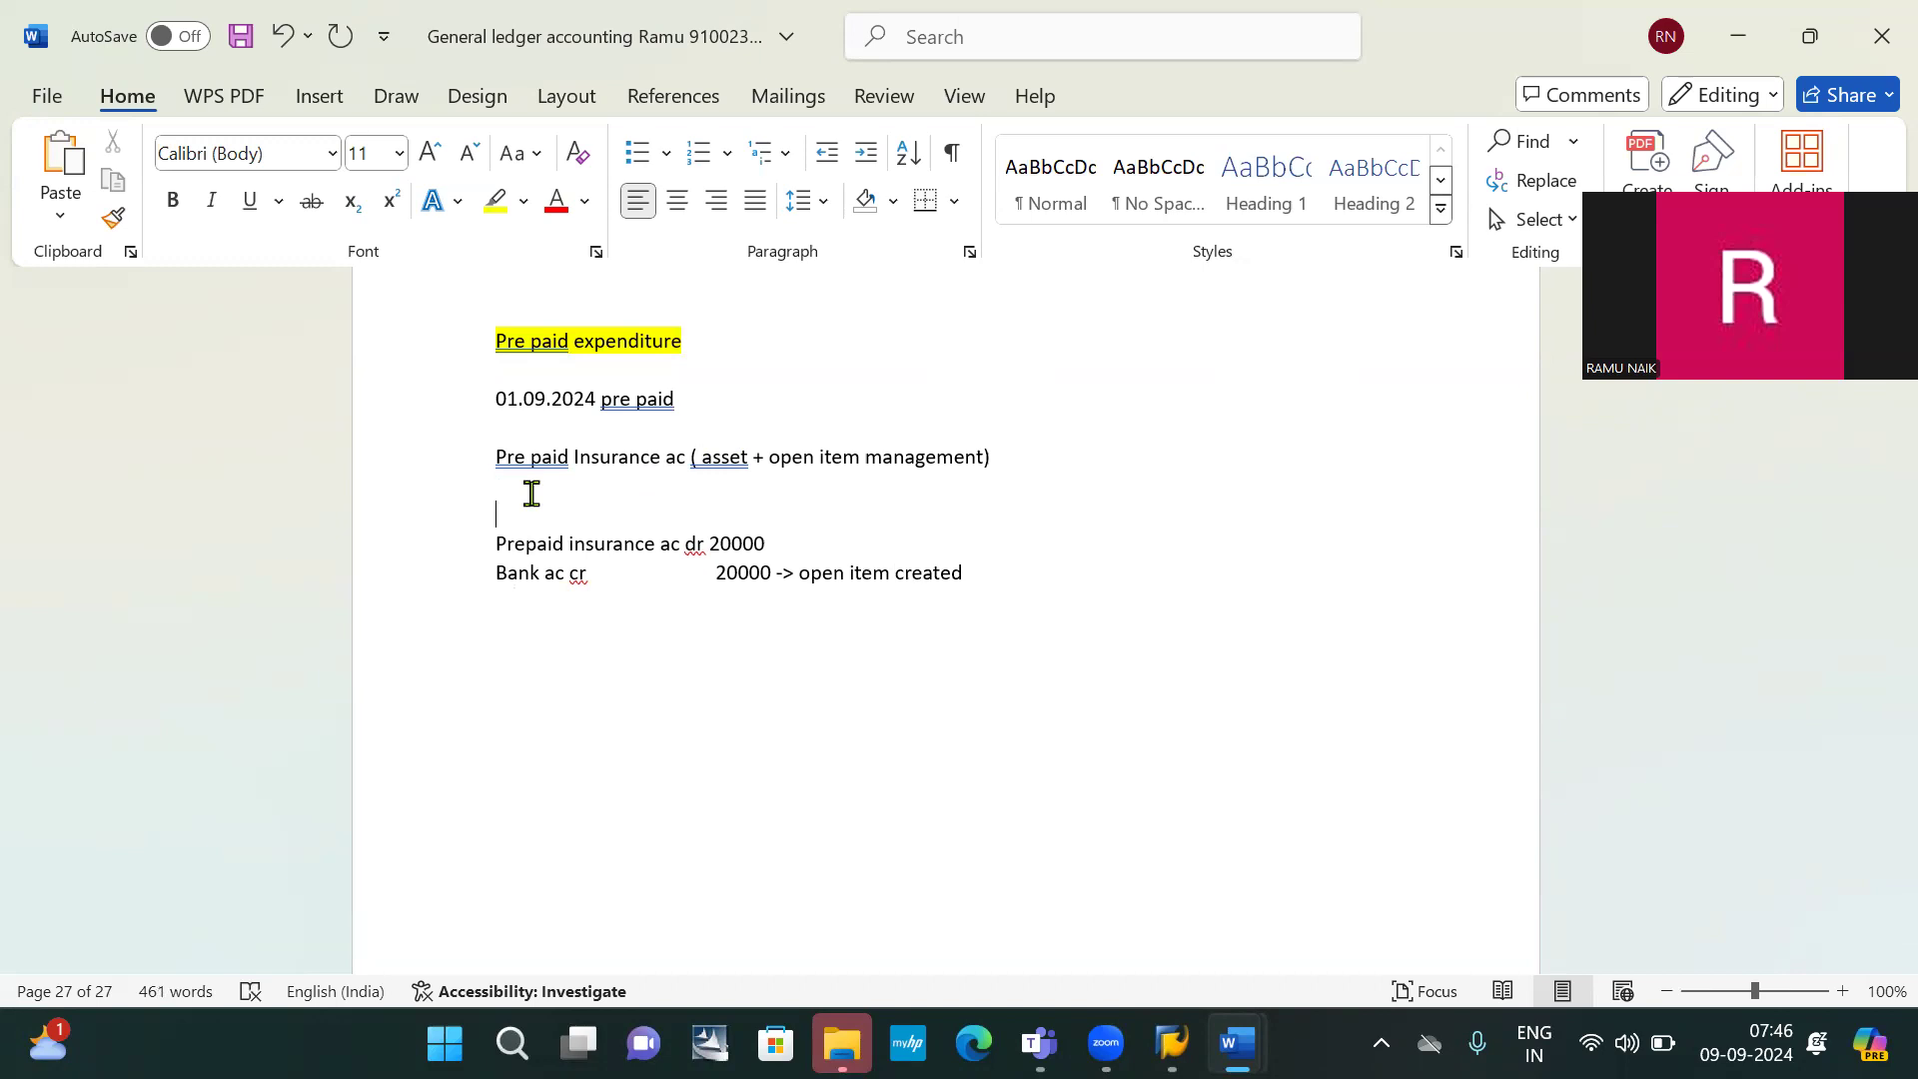
text(FB50)
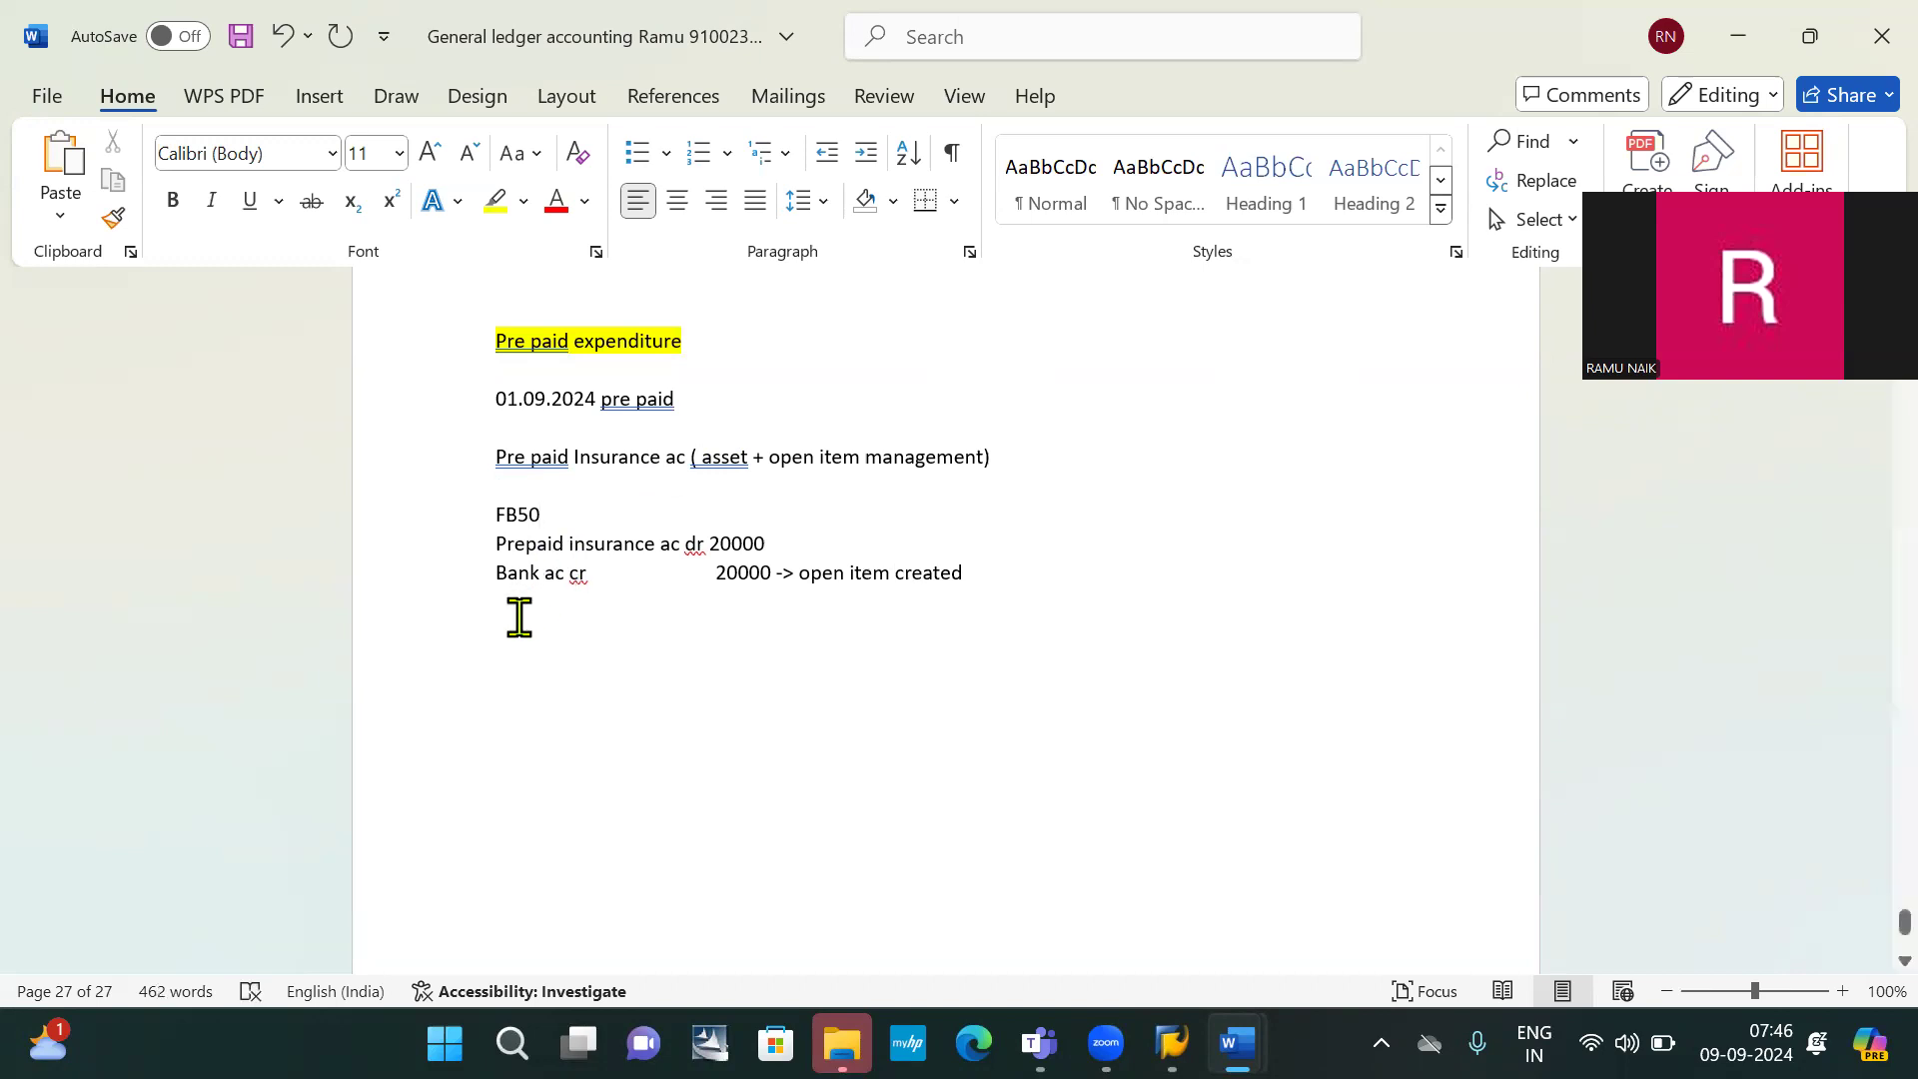
Add '01.10.2024 Due date' on the line below the bank entry
click(521, 619)
text(01)
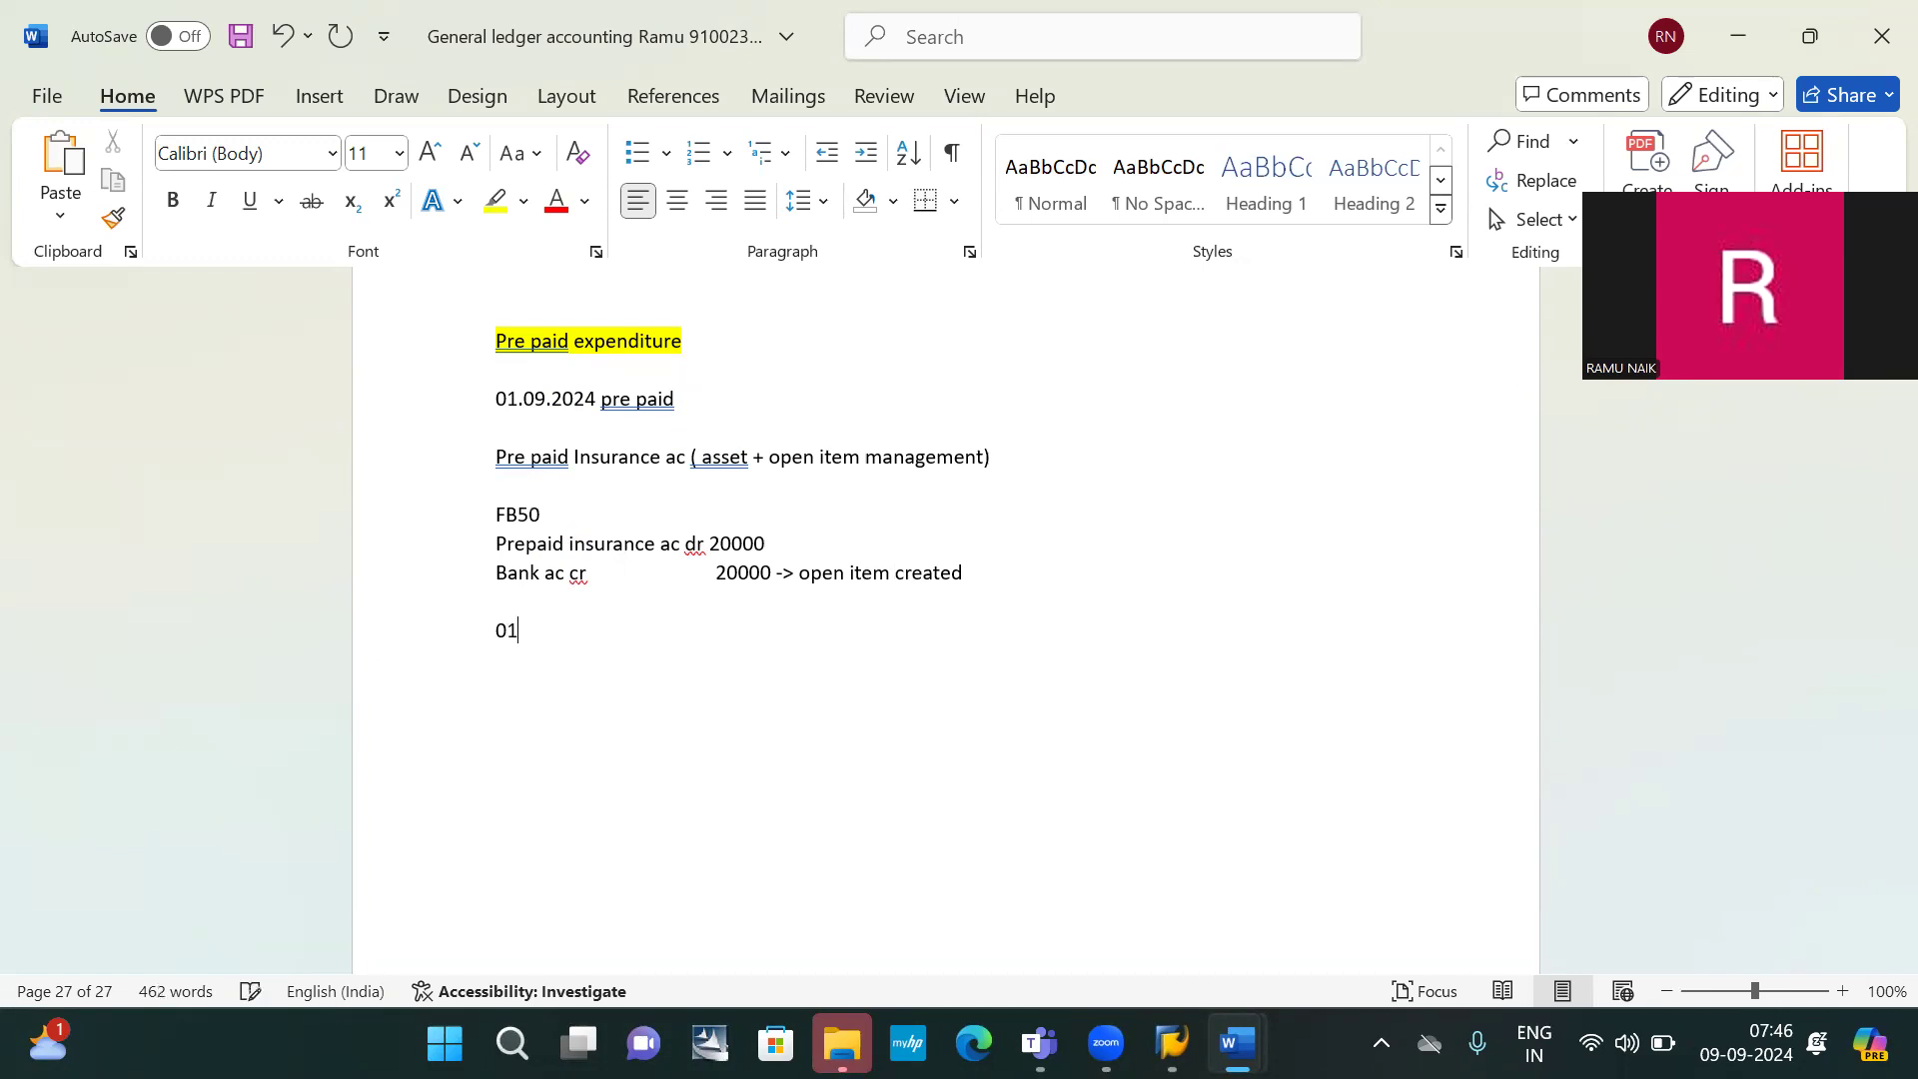
text(.10.2024 DU)
key(BackSpace)
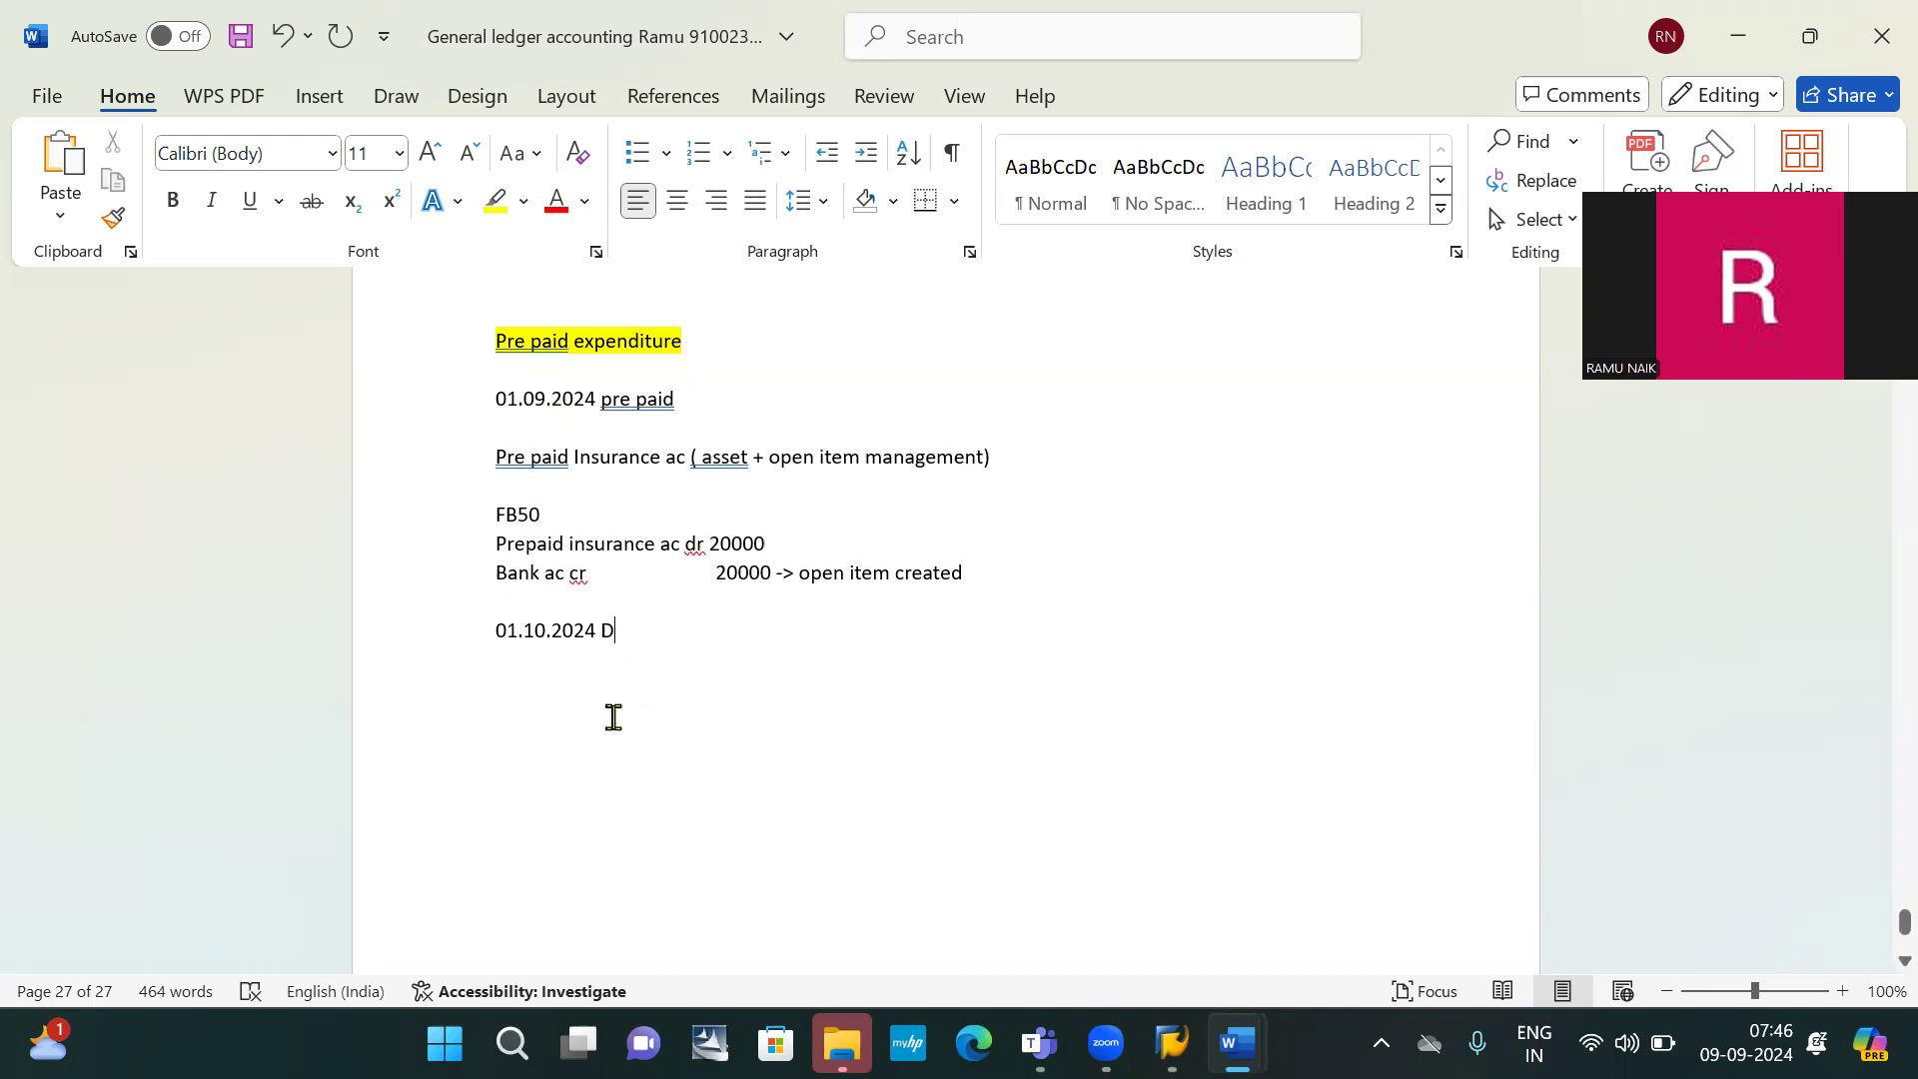
text(ue date)
key(Return)
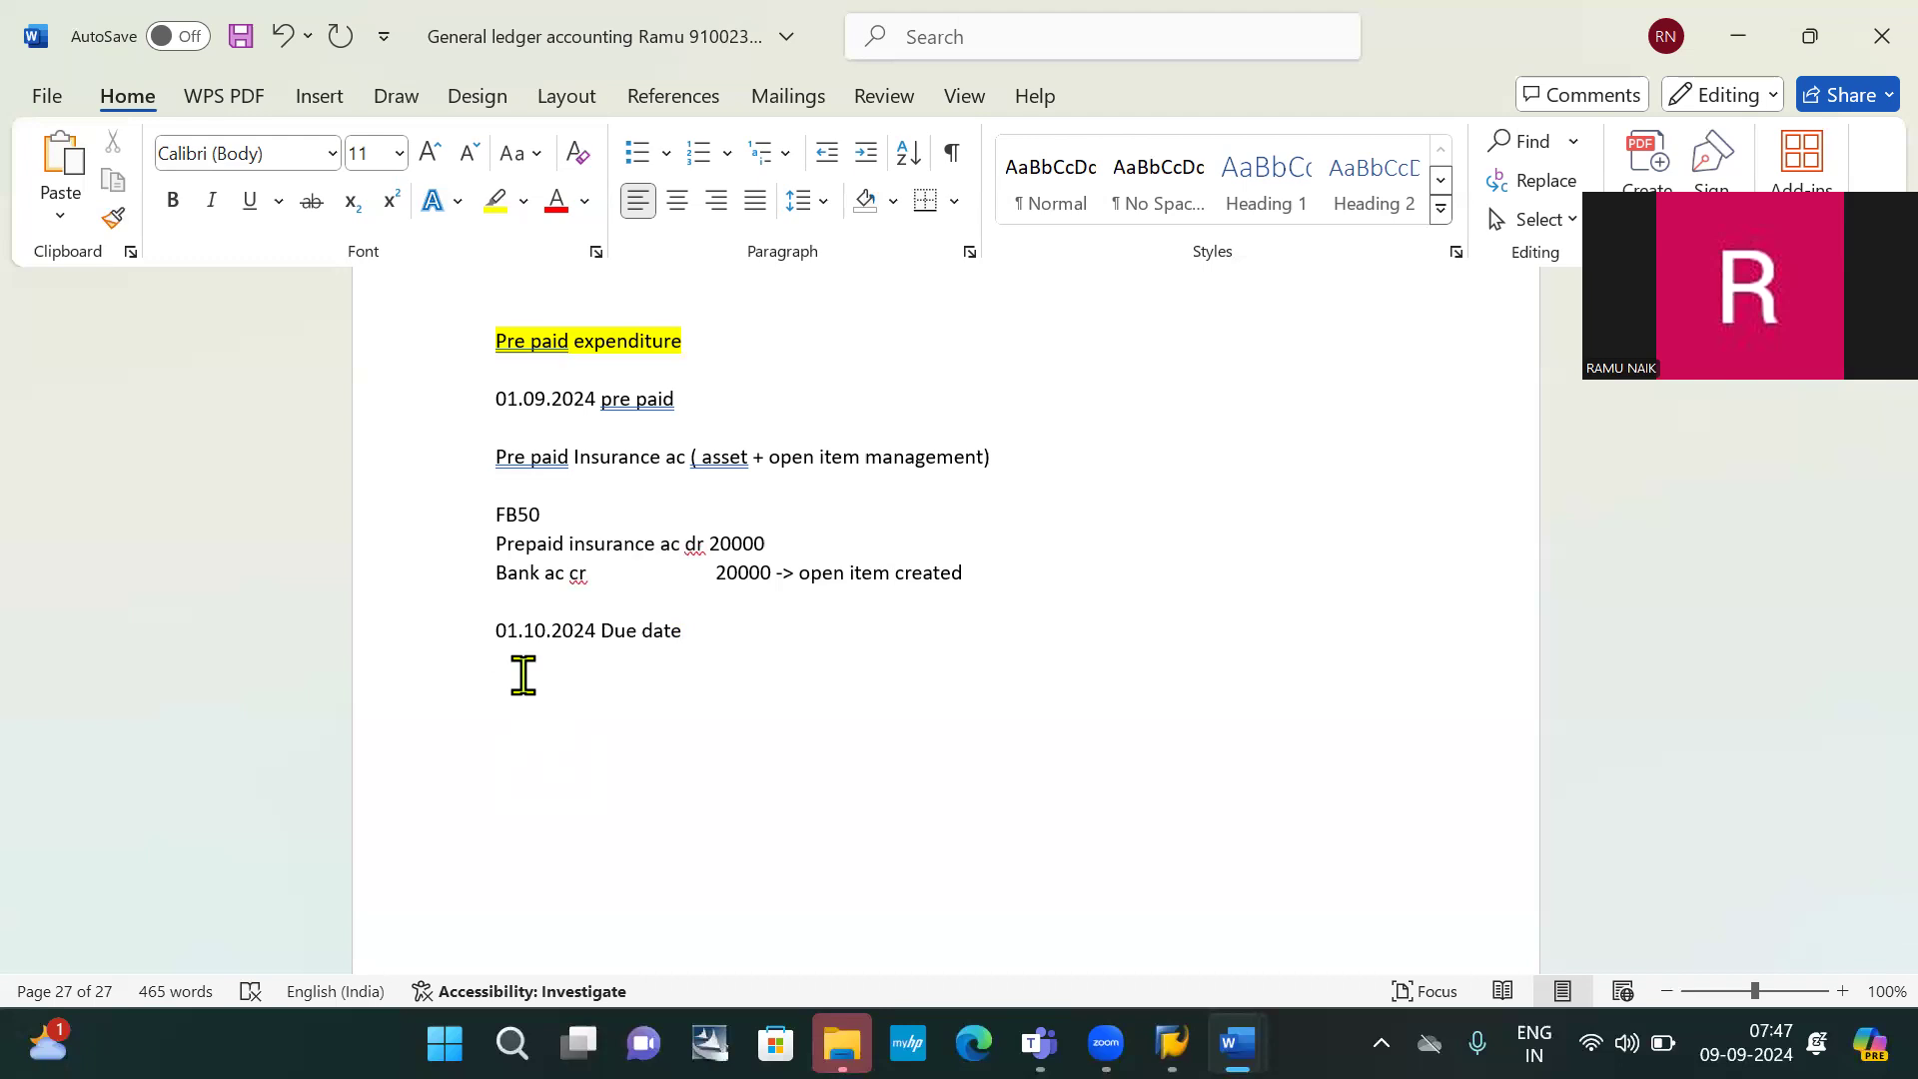
Add the heading 'To select and clear the open item: F-03'
text(F-03)
click(495, 687)
text(To select)
text( and )
text(clear t)
text(he ope)
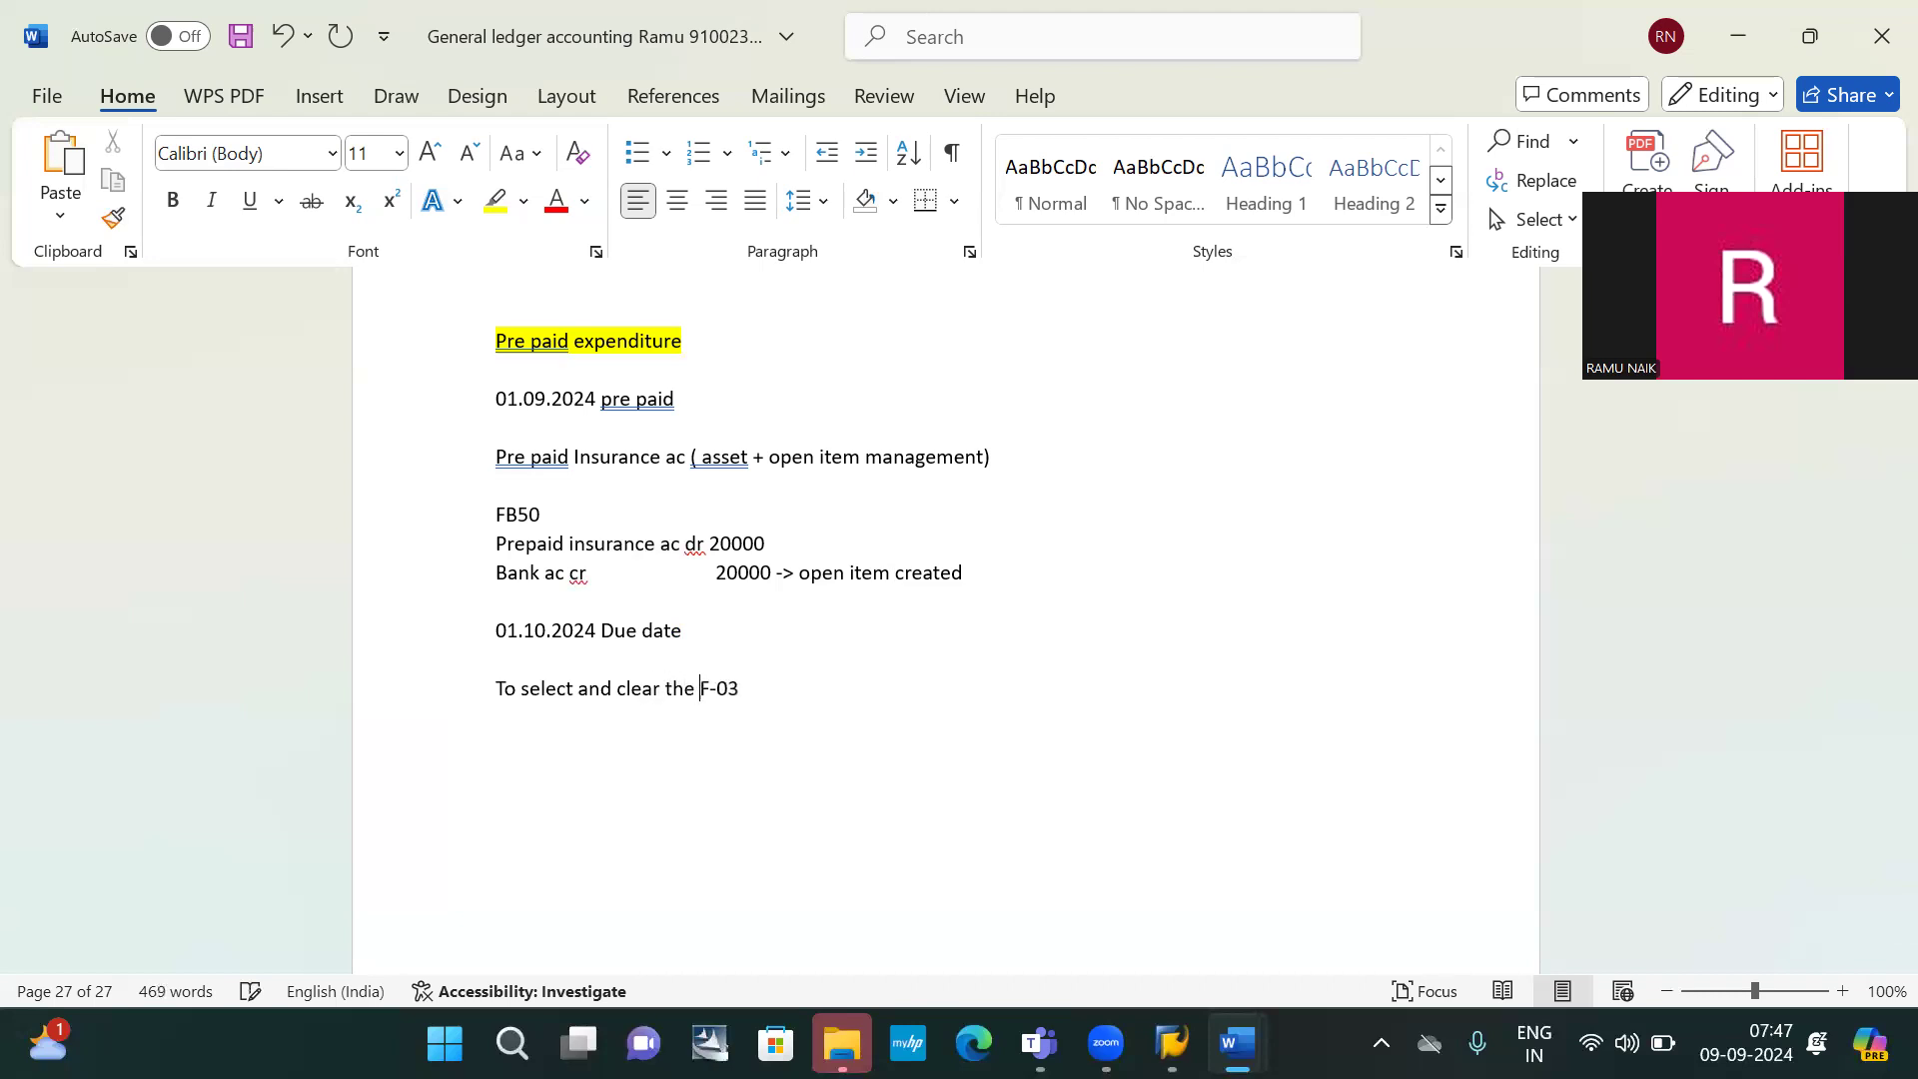
text(n item:)
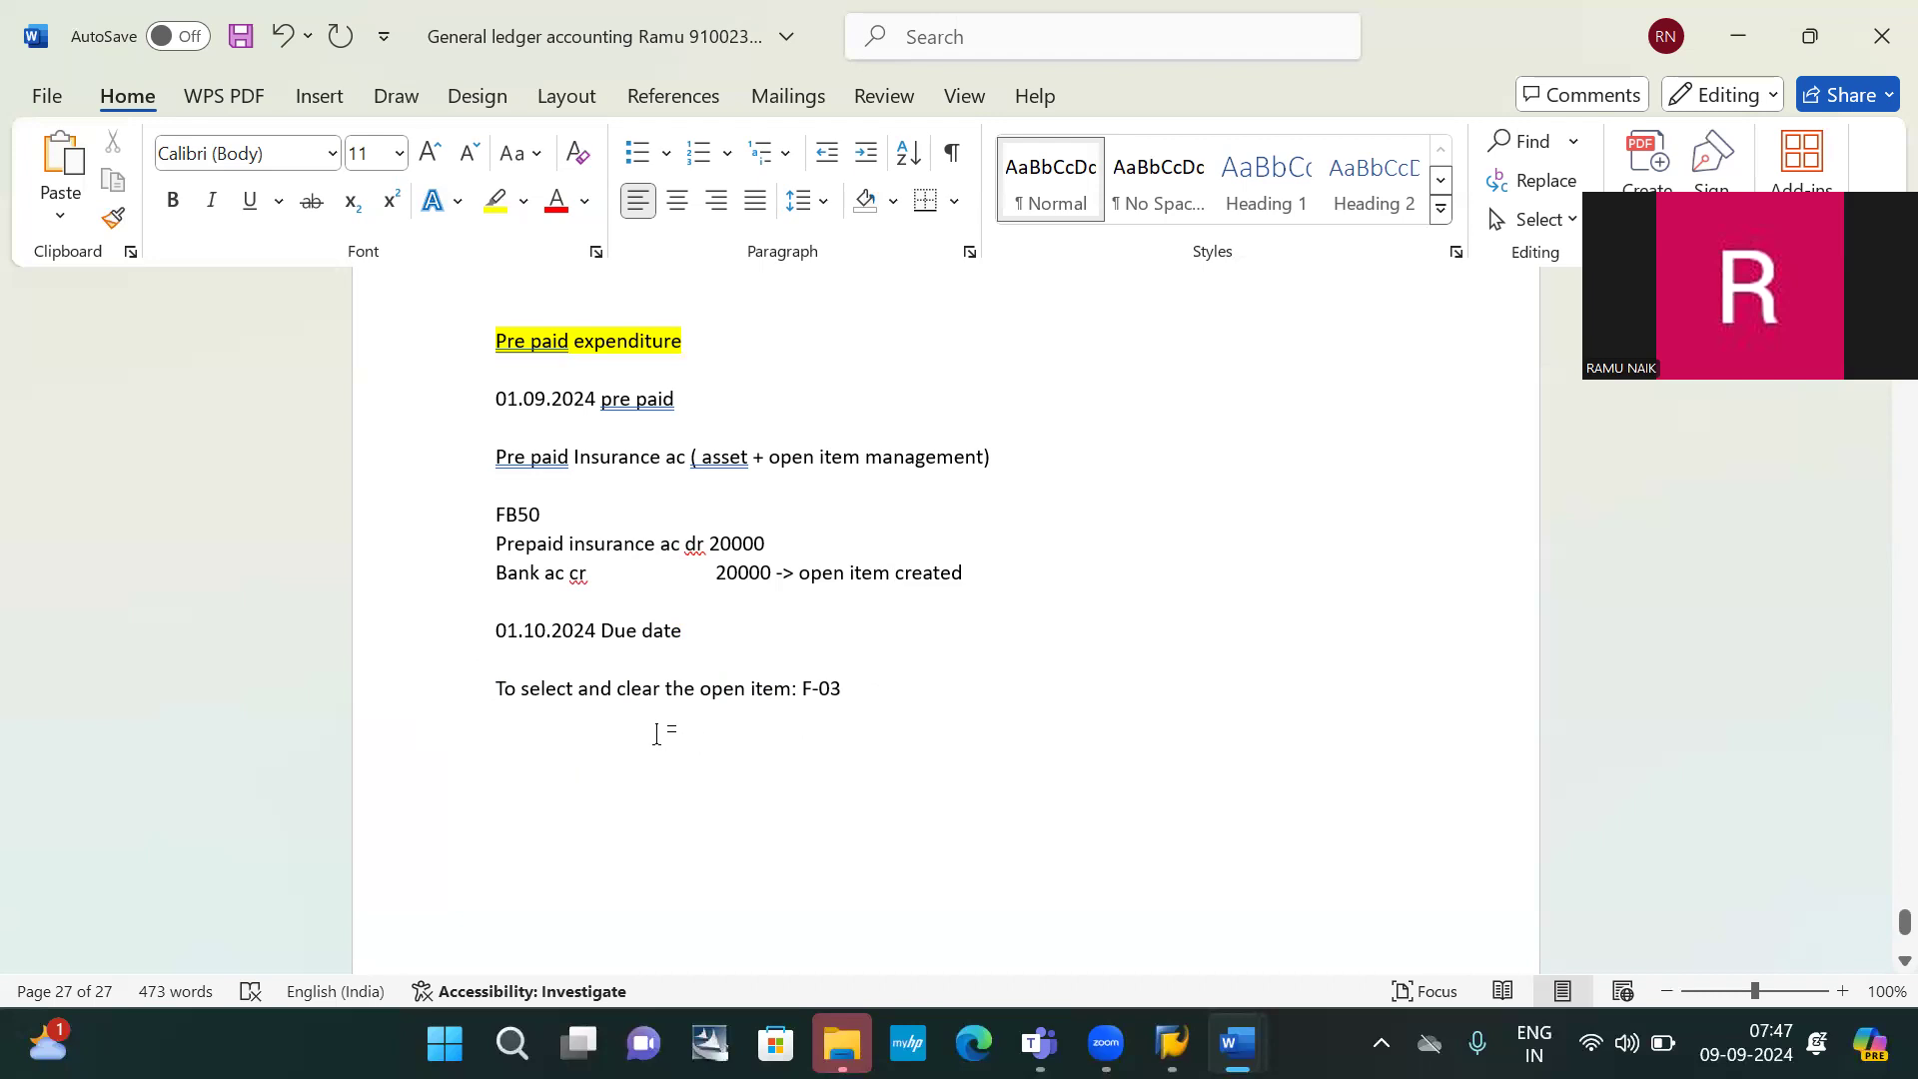
click(881, 699)
key(Return)
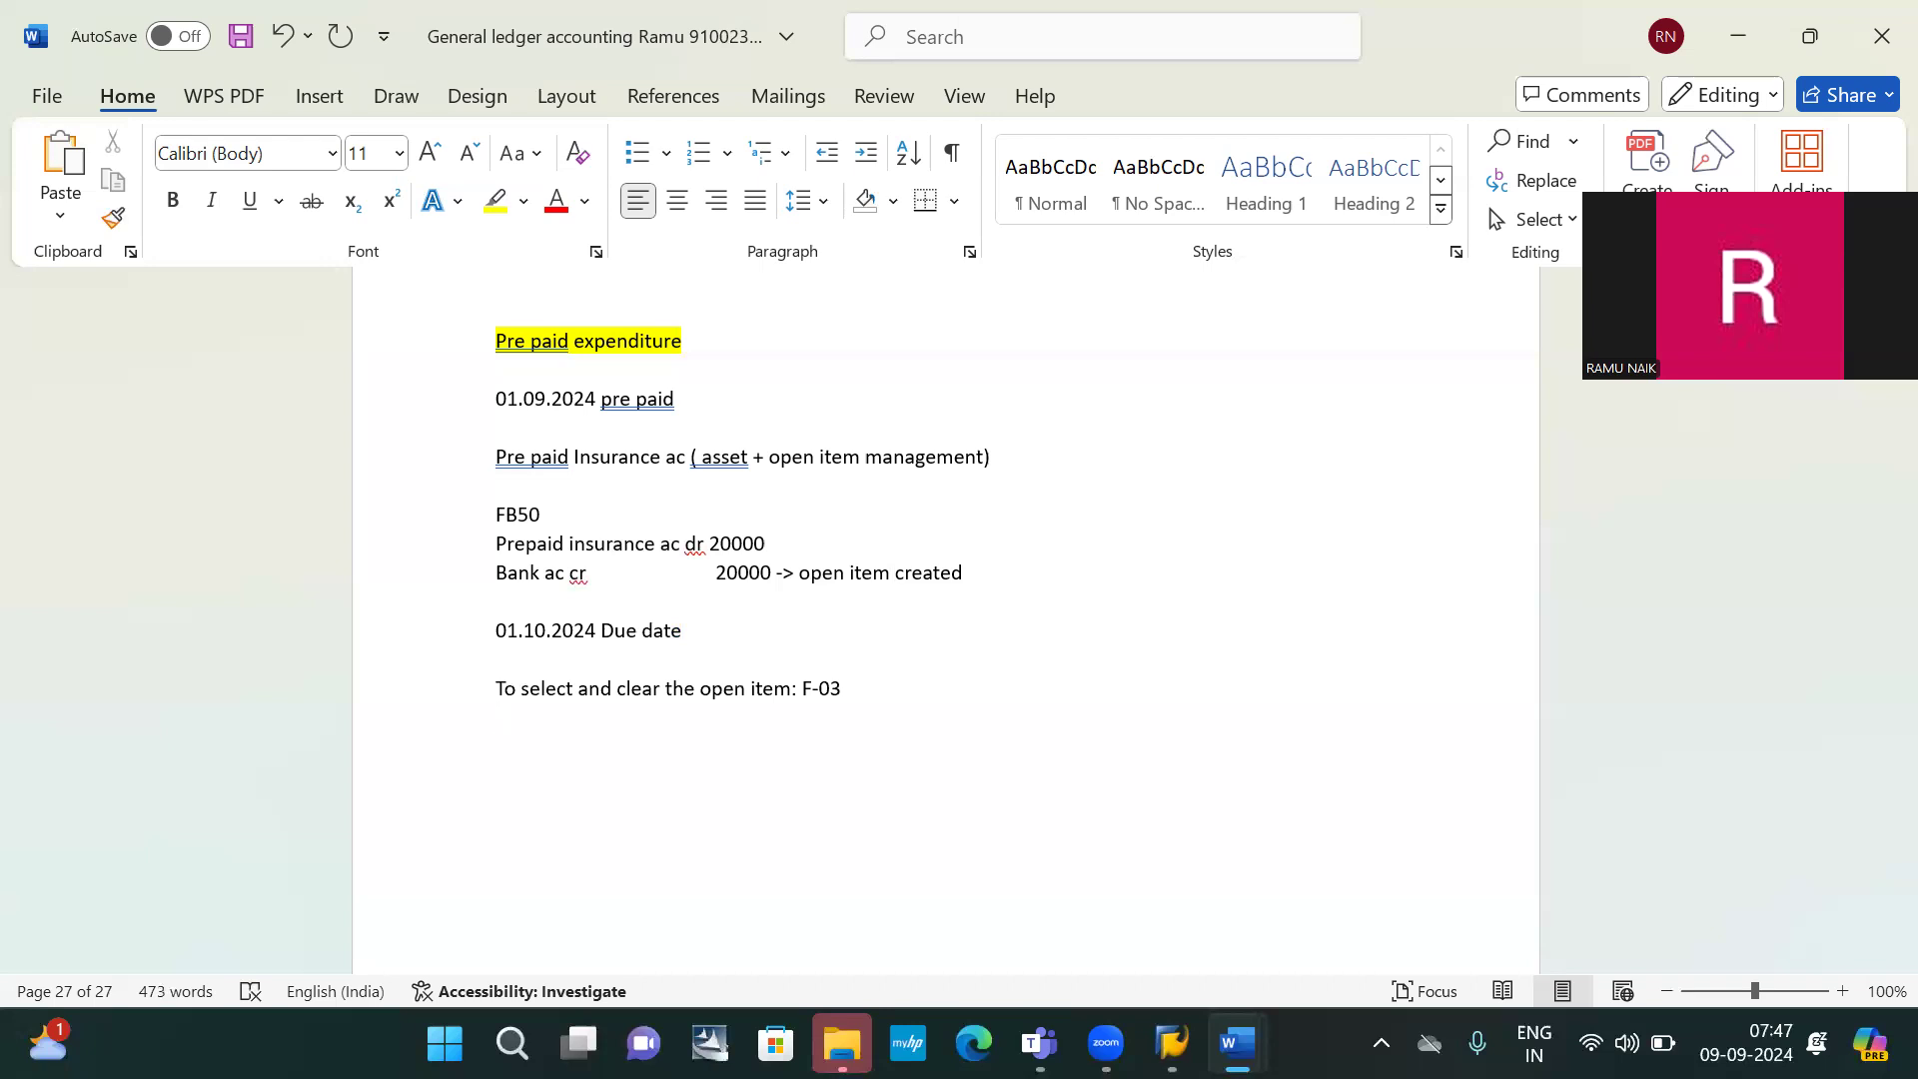
Write 'Insurance exp ac dr 20000' and 'prepaid insurance ac cr 20000'
text(insurance)
key(BackSpace)
key(BackSpace)
key(BackSpace)
key(BackSpace)
key(BackSpace)
key(BackSpace)
key(BackSpace)
text(u)
text(rance)
text( e)
text(xp ac )
text(dr )
text(1)
key(BackSpace)
text(20000)
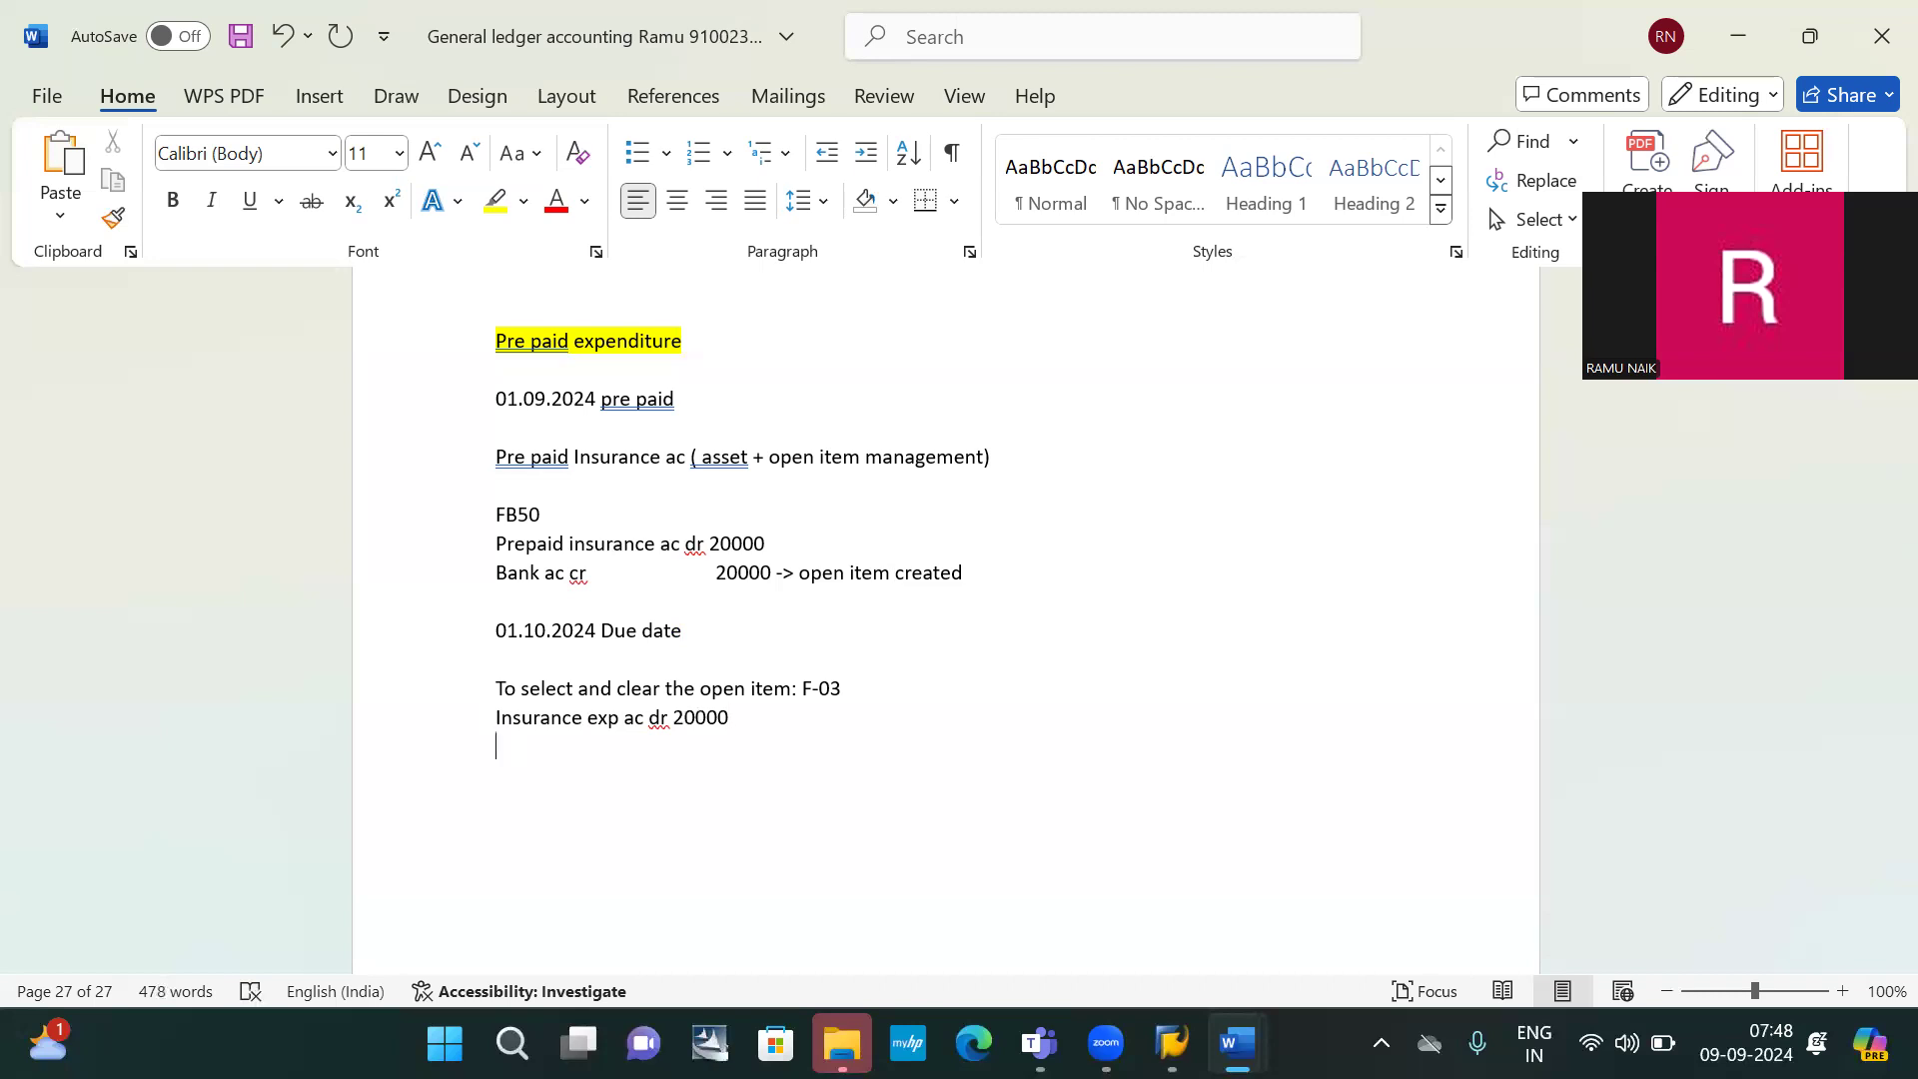
text(prepaid insurance ac)
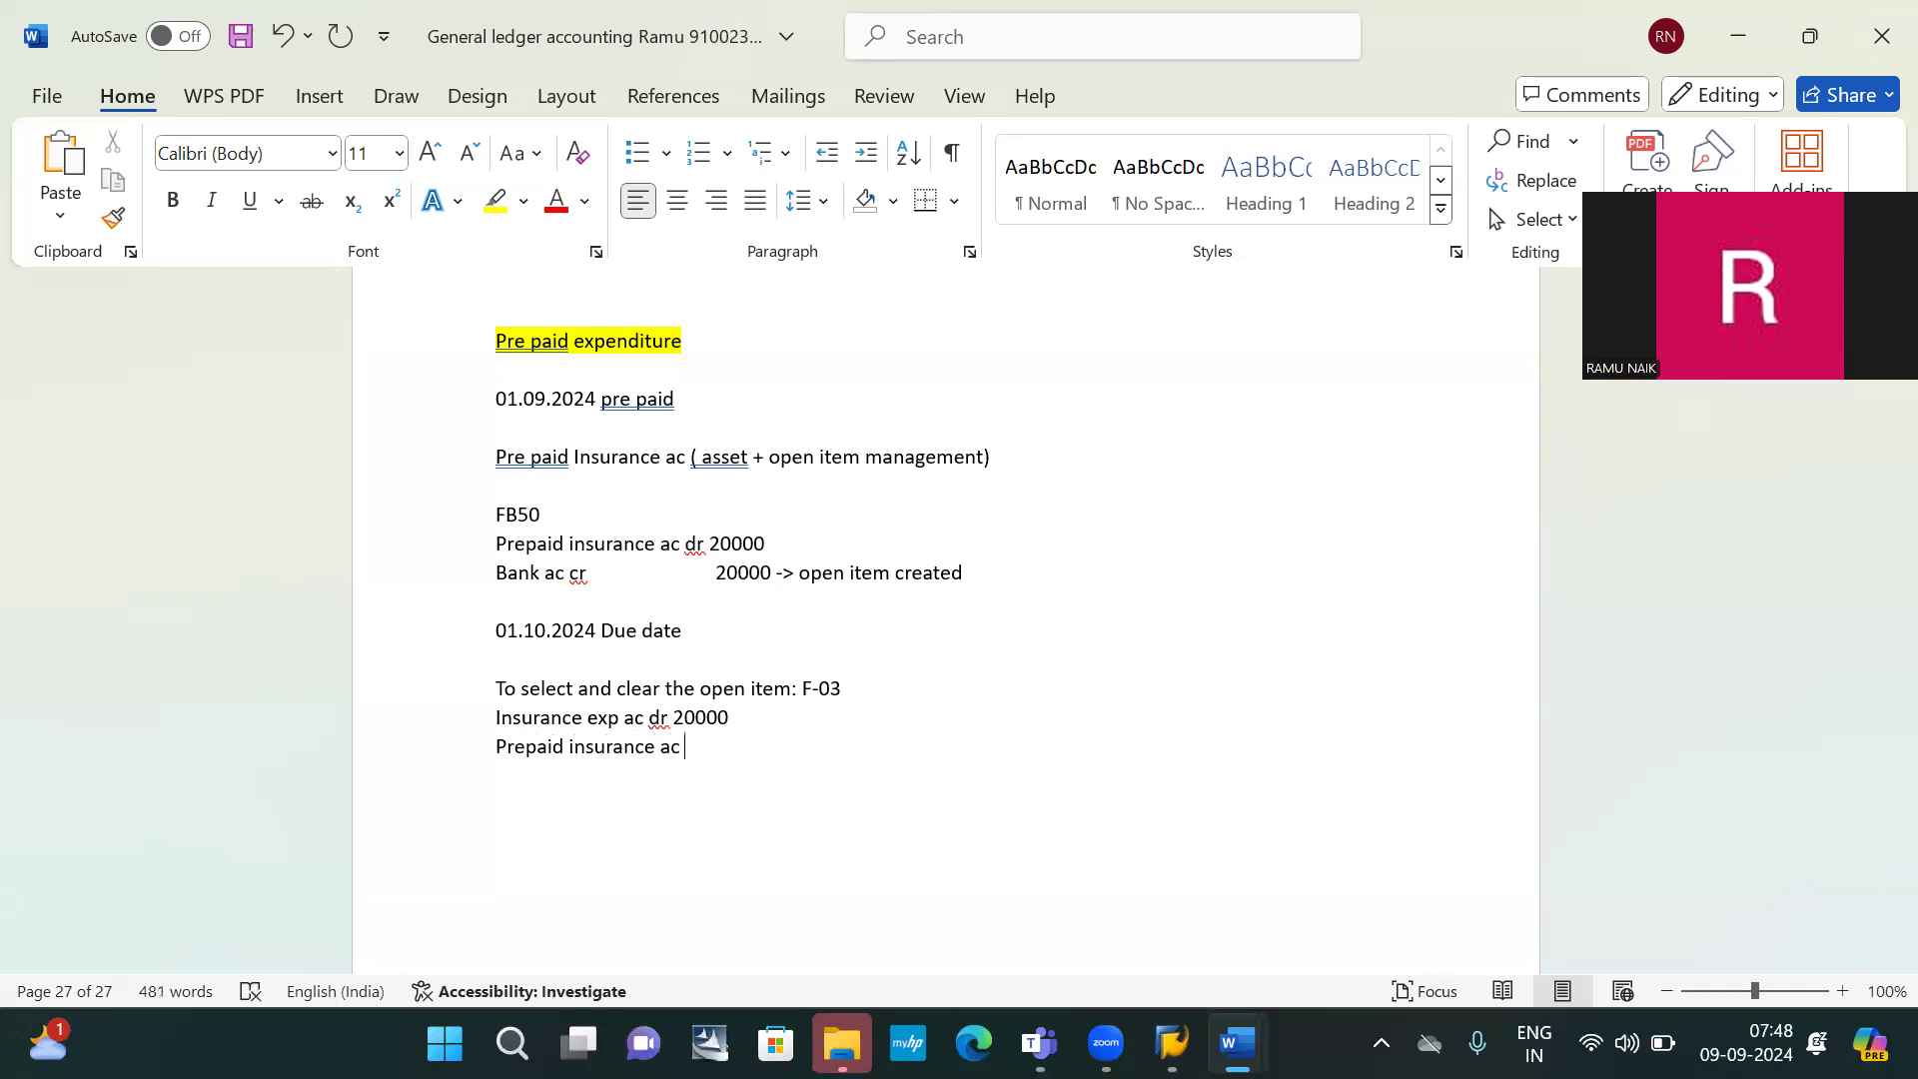
text(cr 40000)
key(BackSpace)
key(BackSpace)
key(BackSpace)
key(BackSpace)
key(BackSpace)
text(20)
text(000)
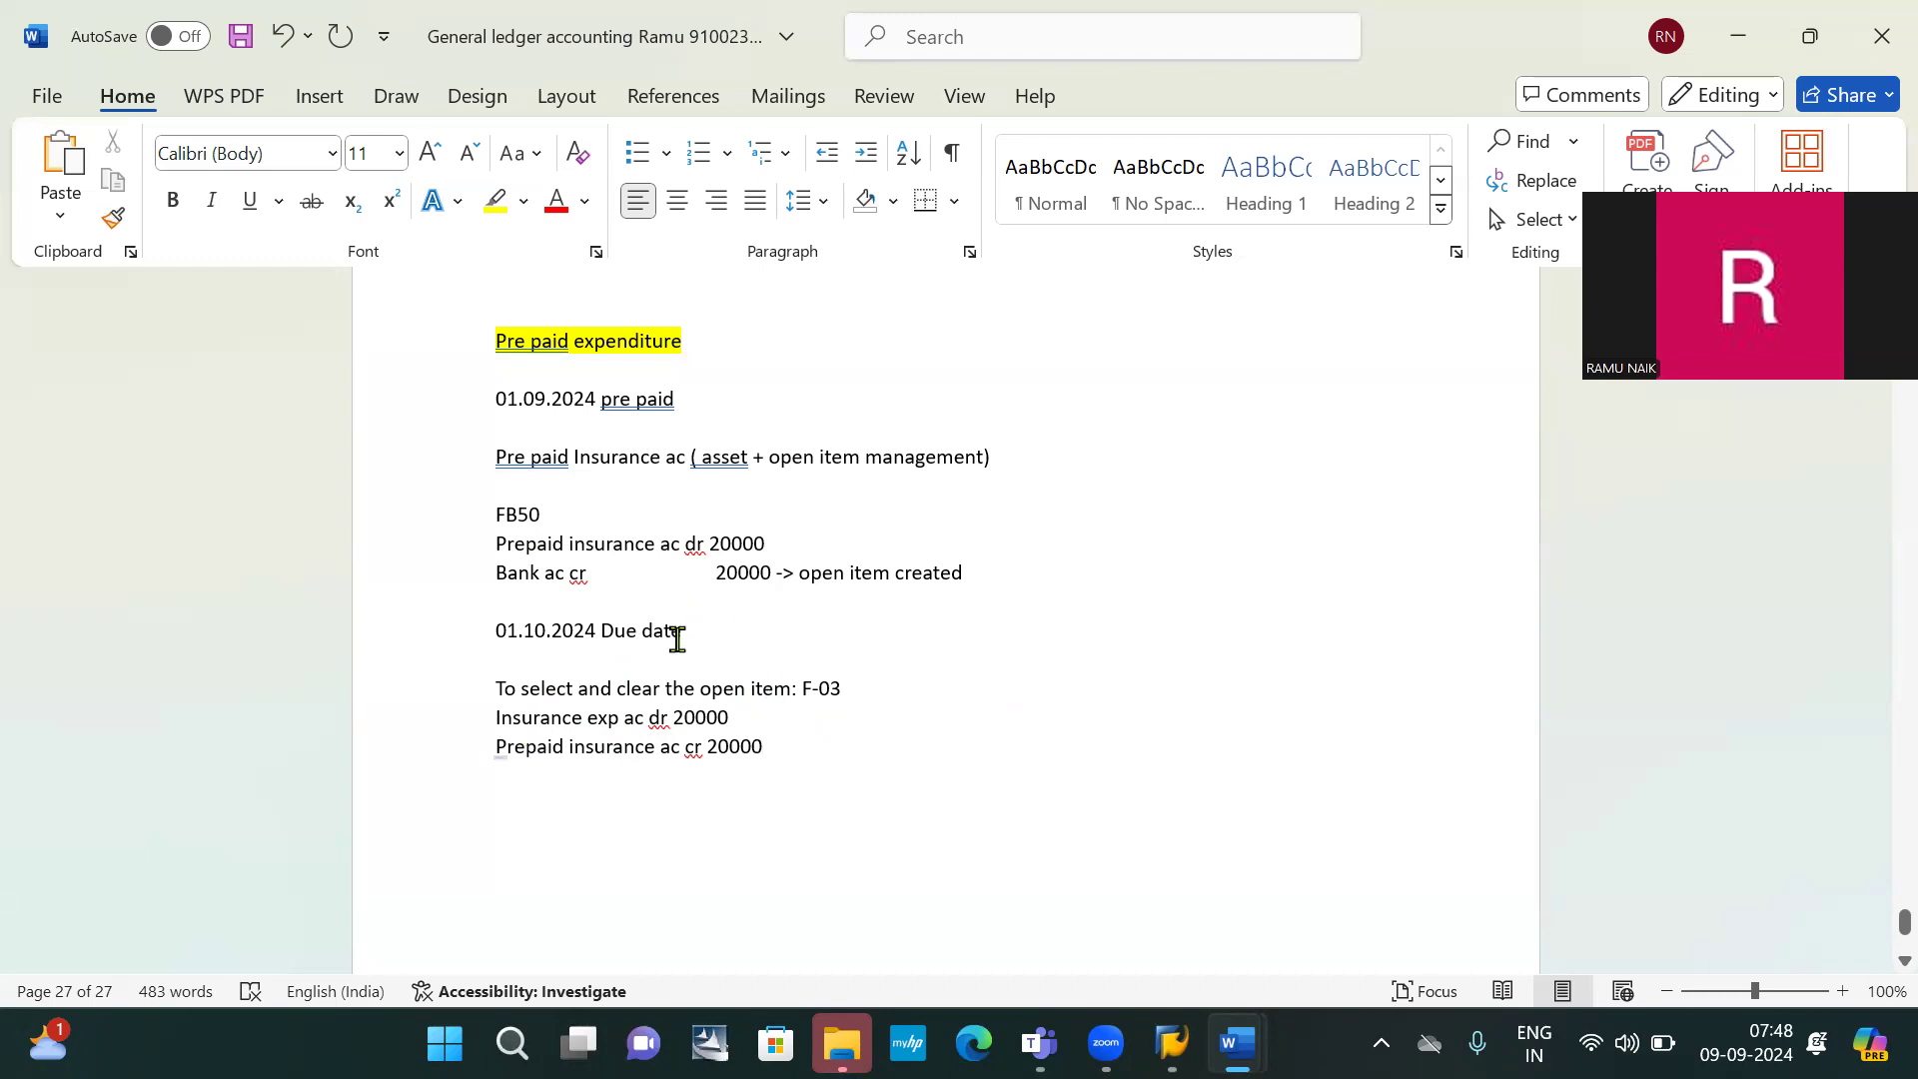
Append '---> open item is cleared' to the credit line and return to SAP
click(867, 692)
text(---)
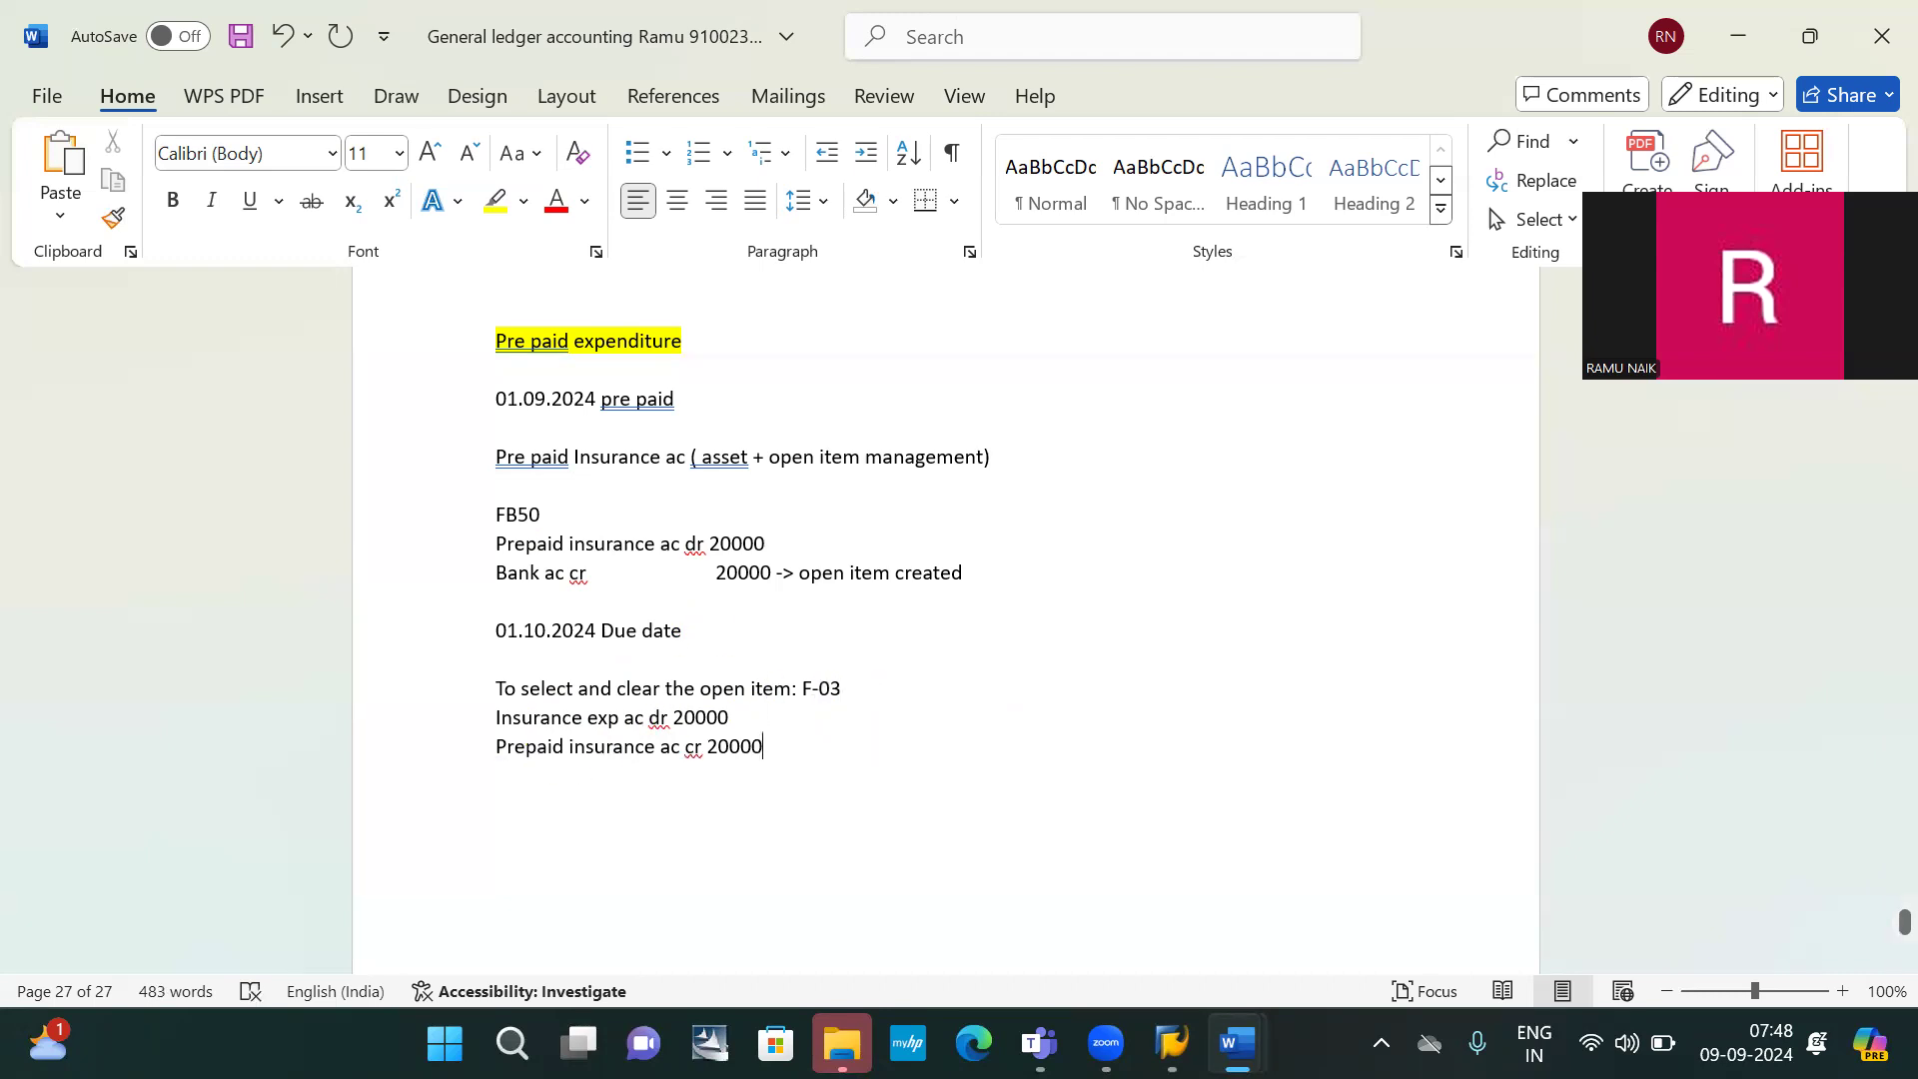
text(>)
text( ope)
text(n item )
text(is crea)
text(te)
key(BackSpace)
key(BackSpace)
text(red)
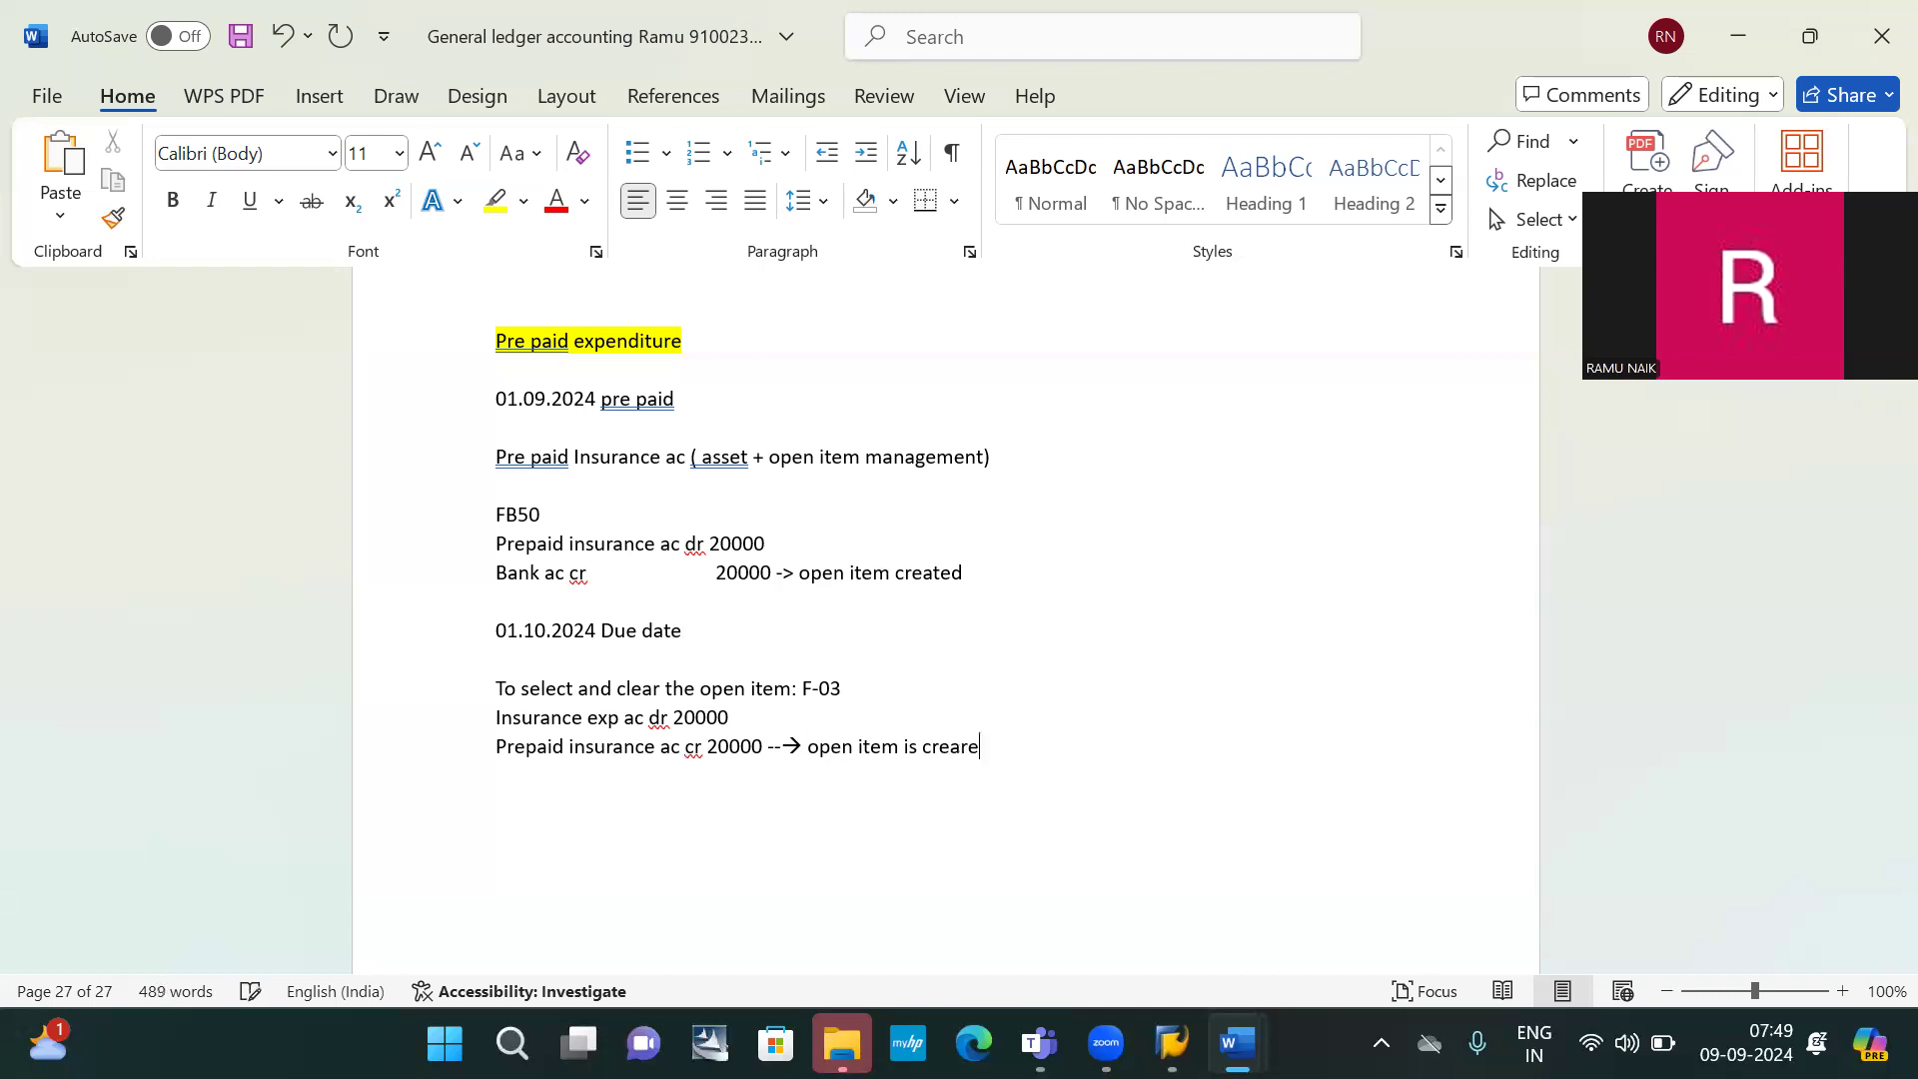
key(BackSpace)
key(BackSpace)
key(BackSpace)
key(BackSpace)
text(leared)
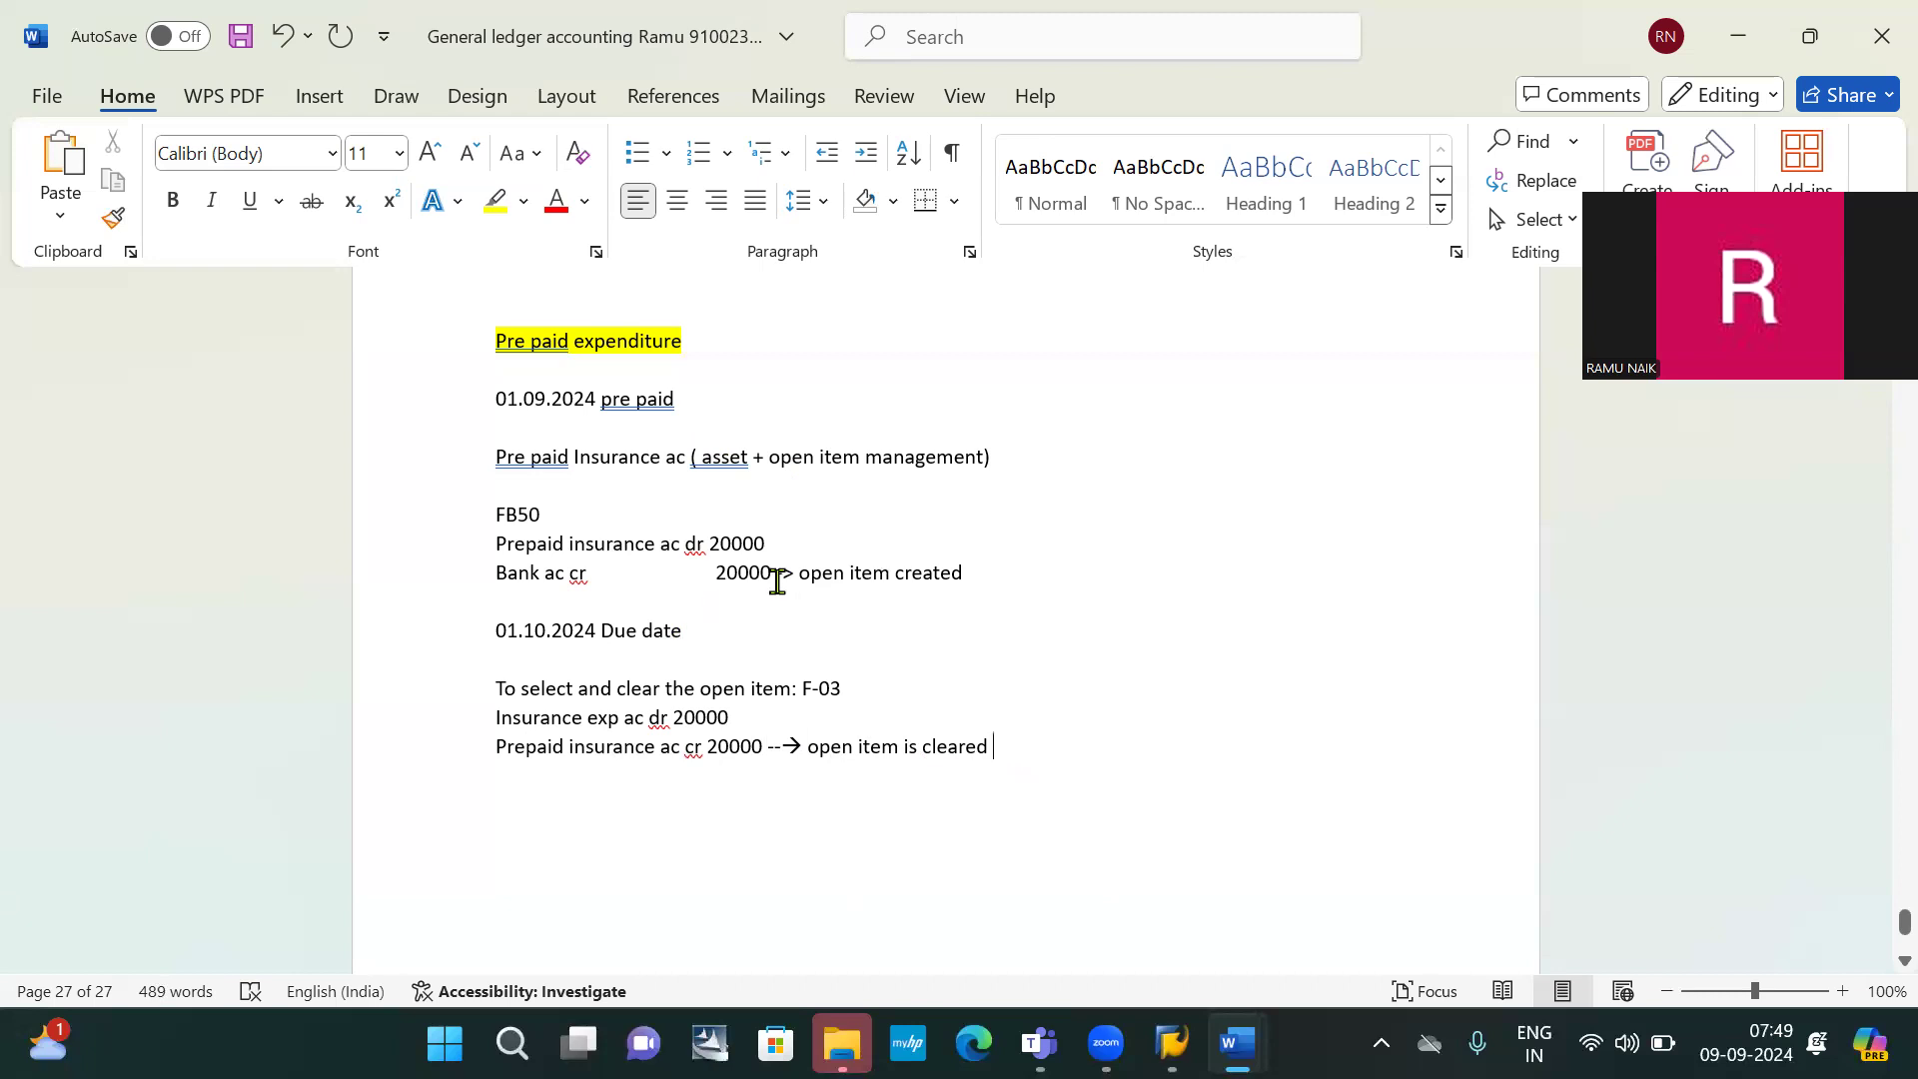
key(alt+Tab)
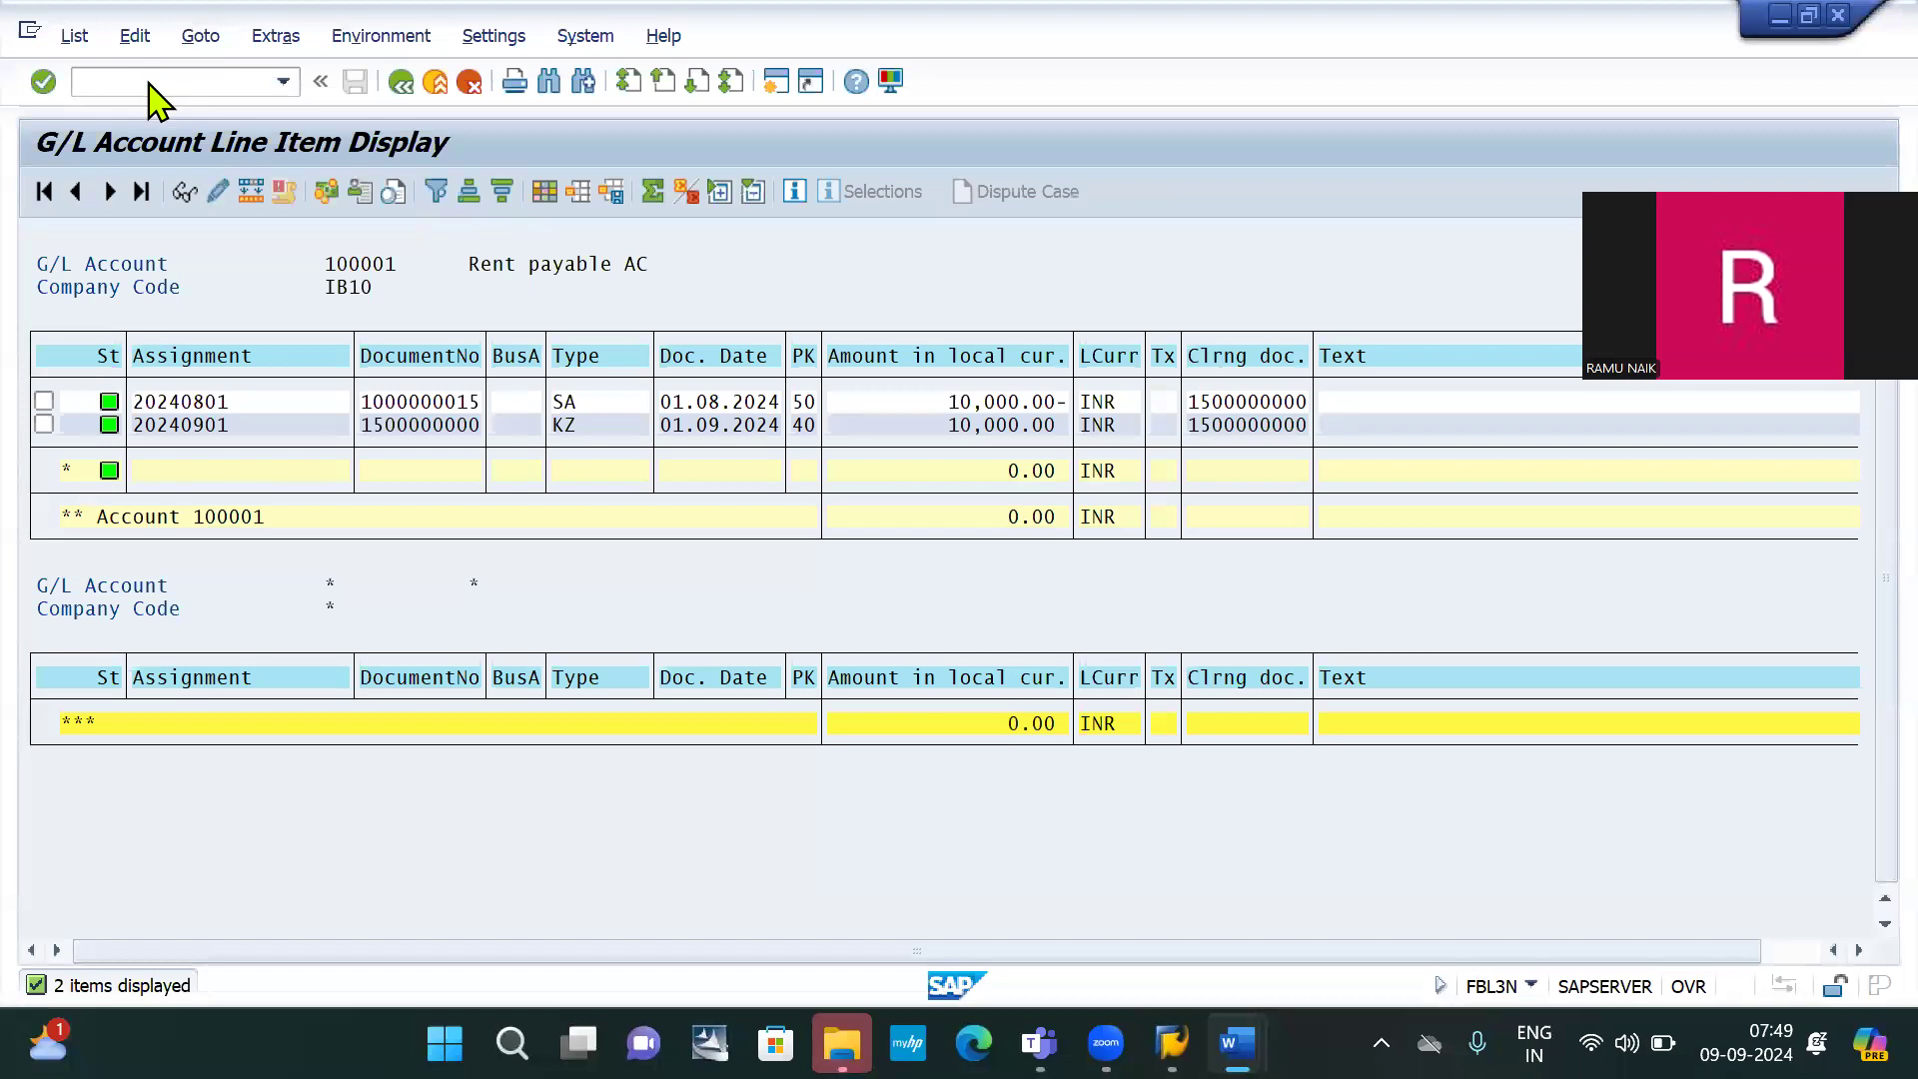
Run /nfb50 in SAP, then select 'Pre paid Insurance ac' in the Word notes
click(146, 80)
text(/nf)
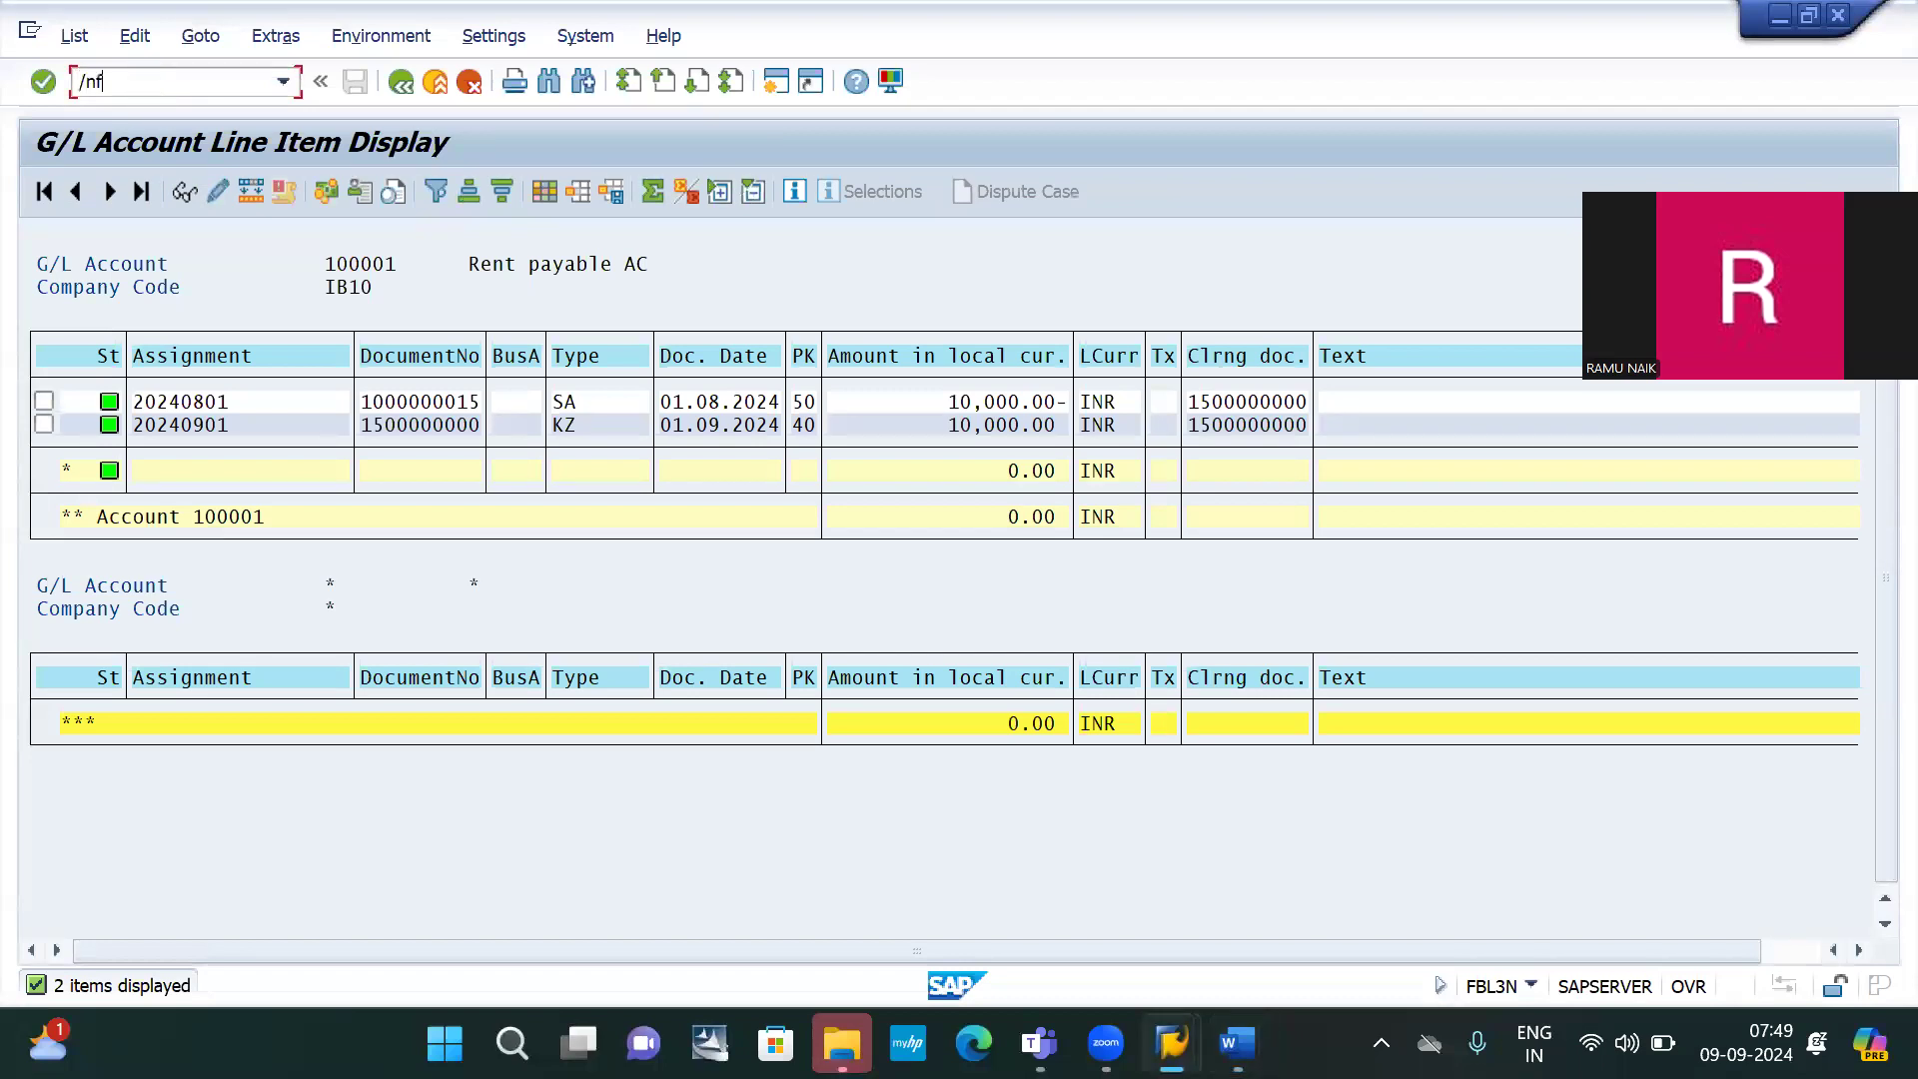
text(b50)
key(Return)
key(alt+Tab)
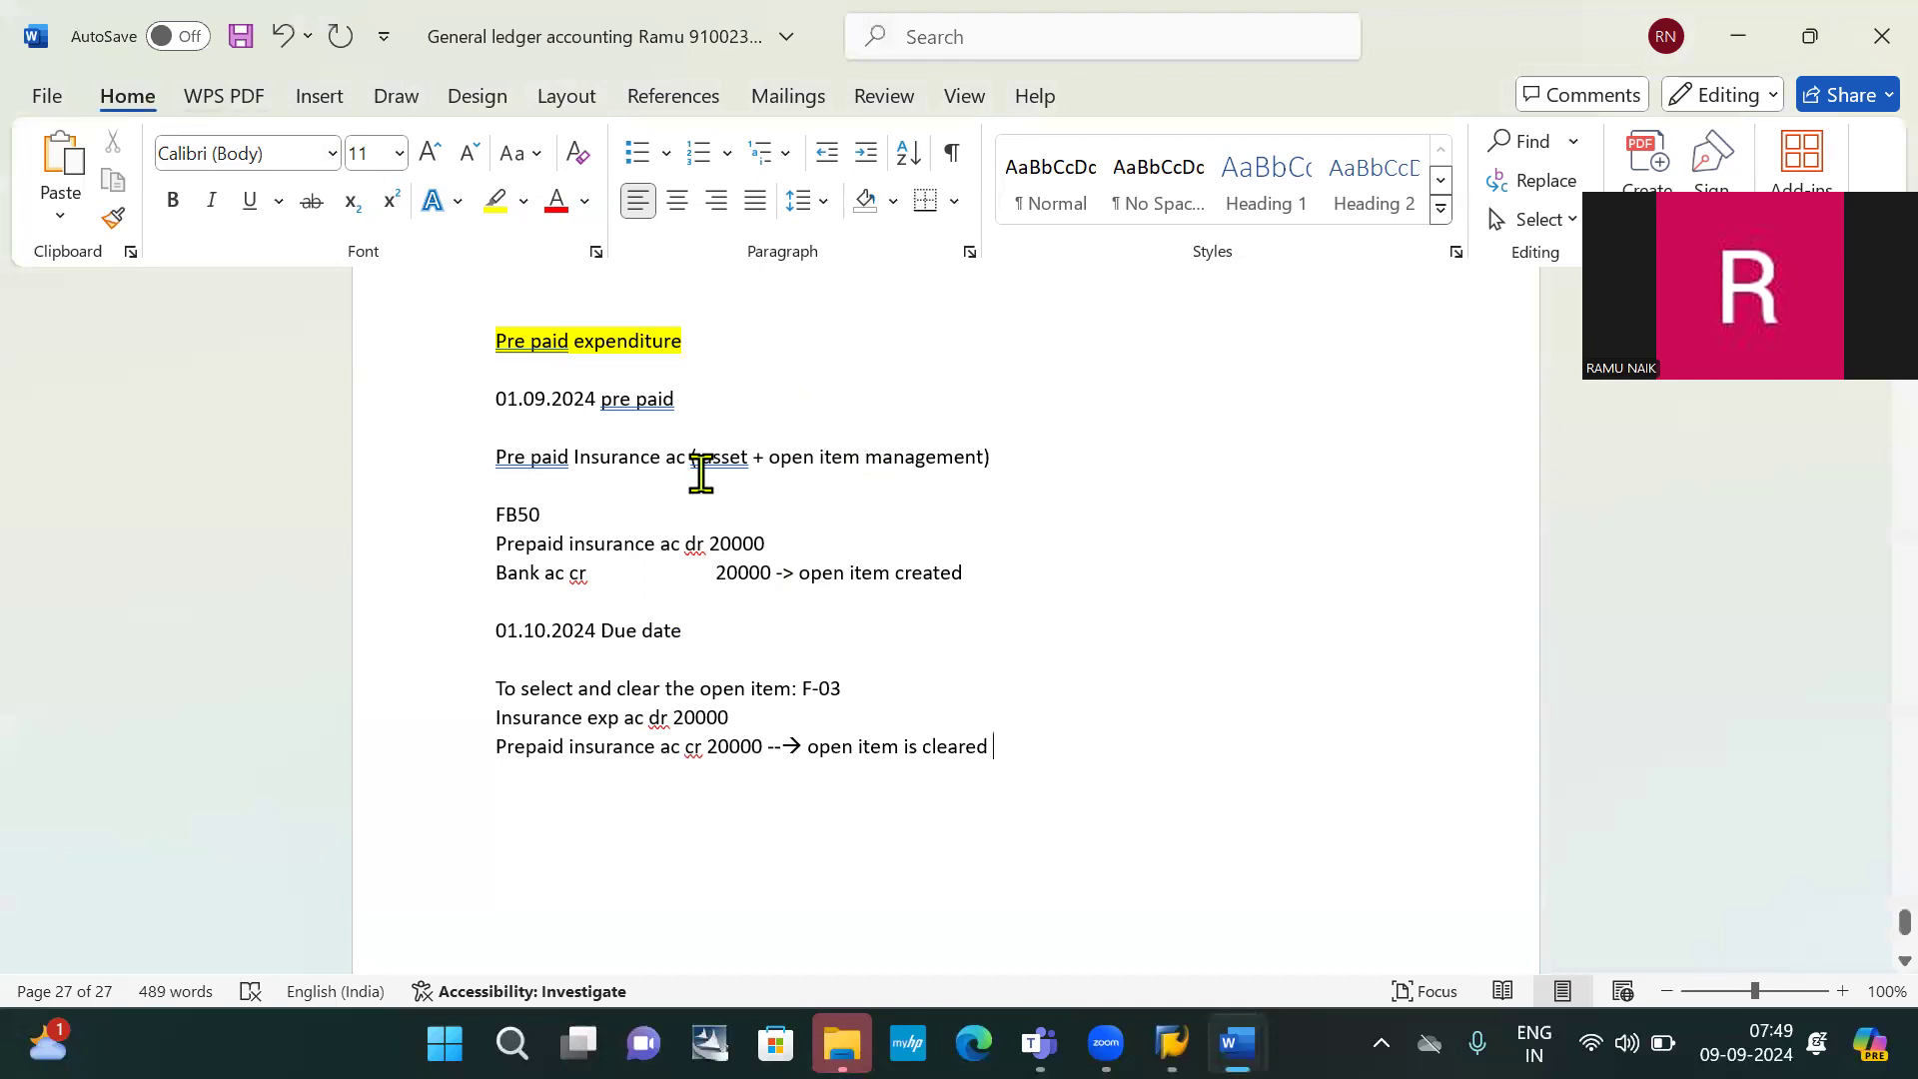
drag(494, 458, 678, 468)
key(ctrl+c)
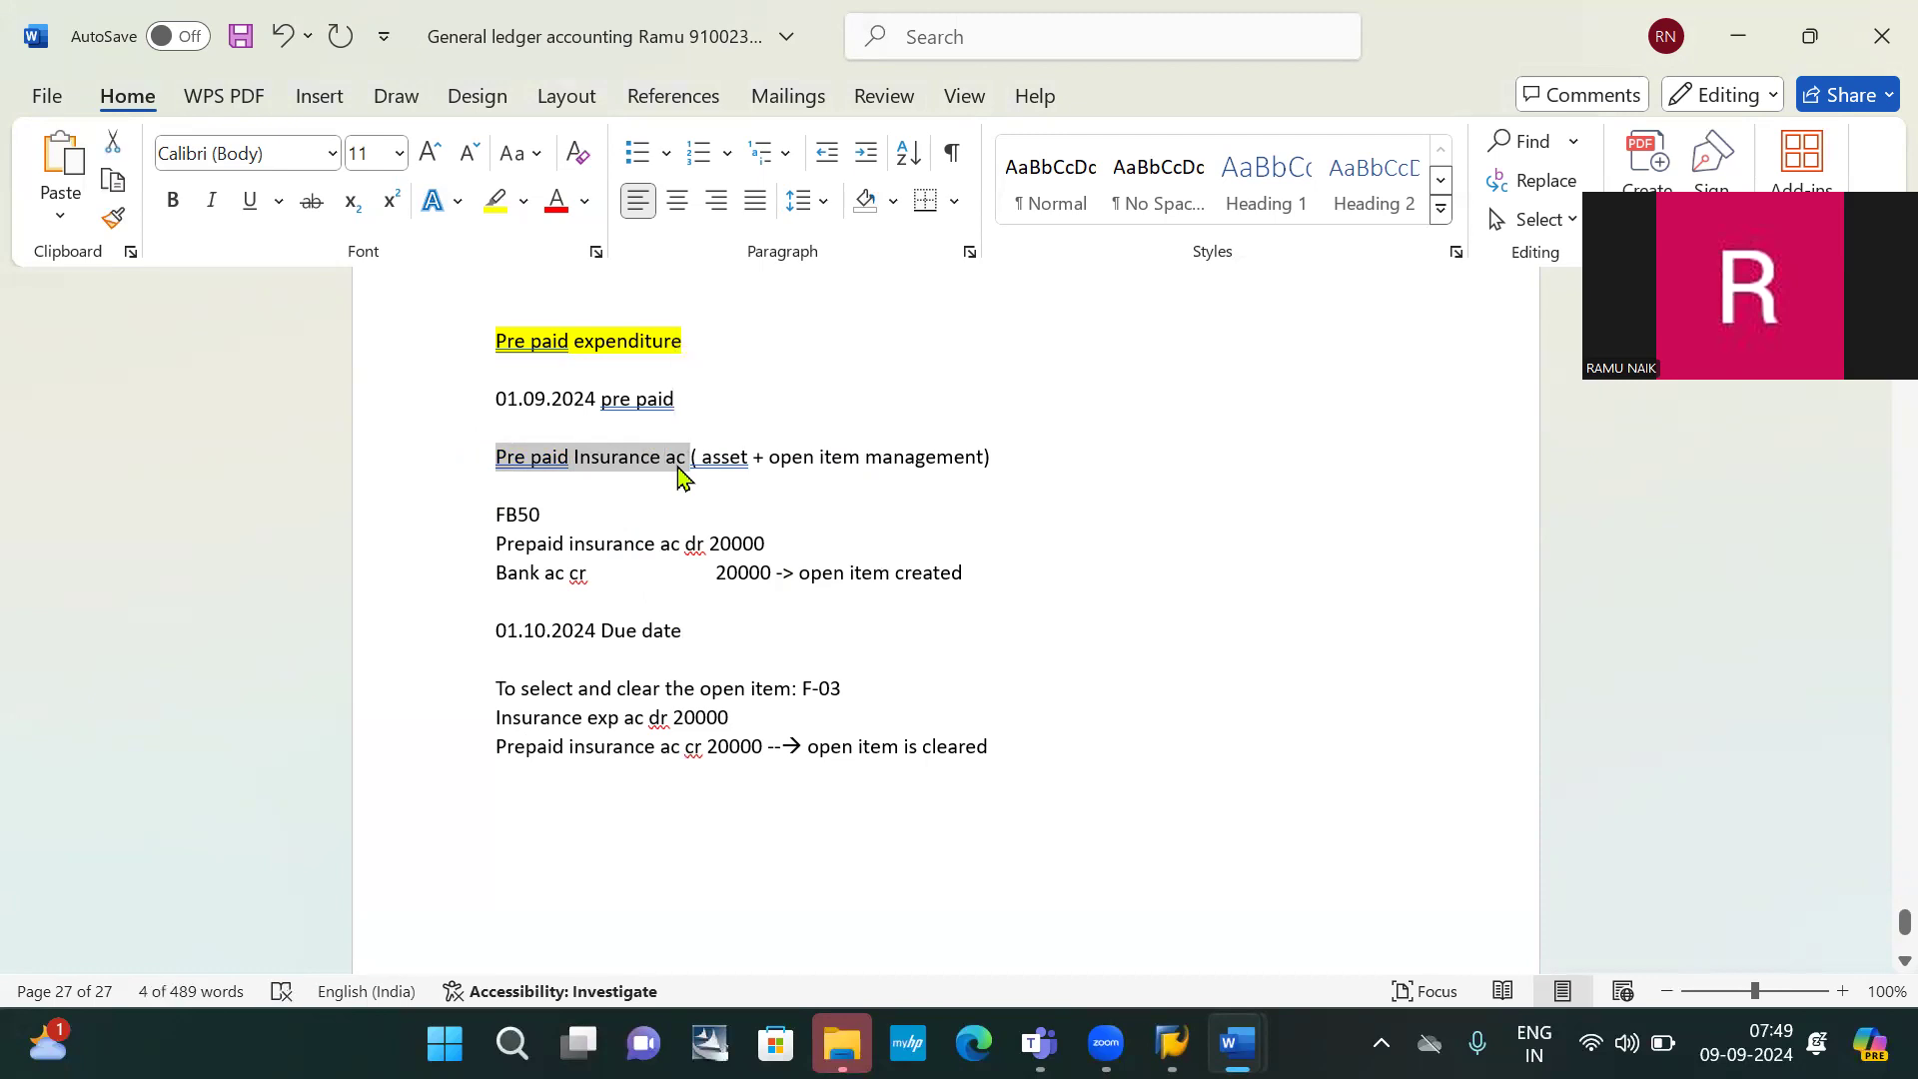
Log on to client 800 with the saved user ID, ending any other active logon
key(alt+Tab)
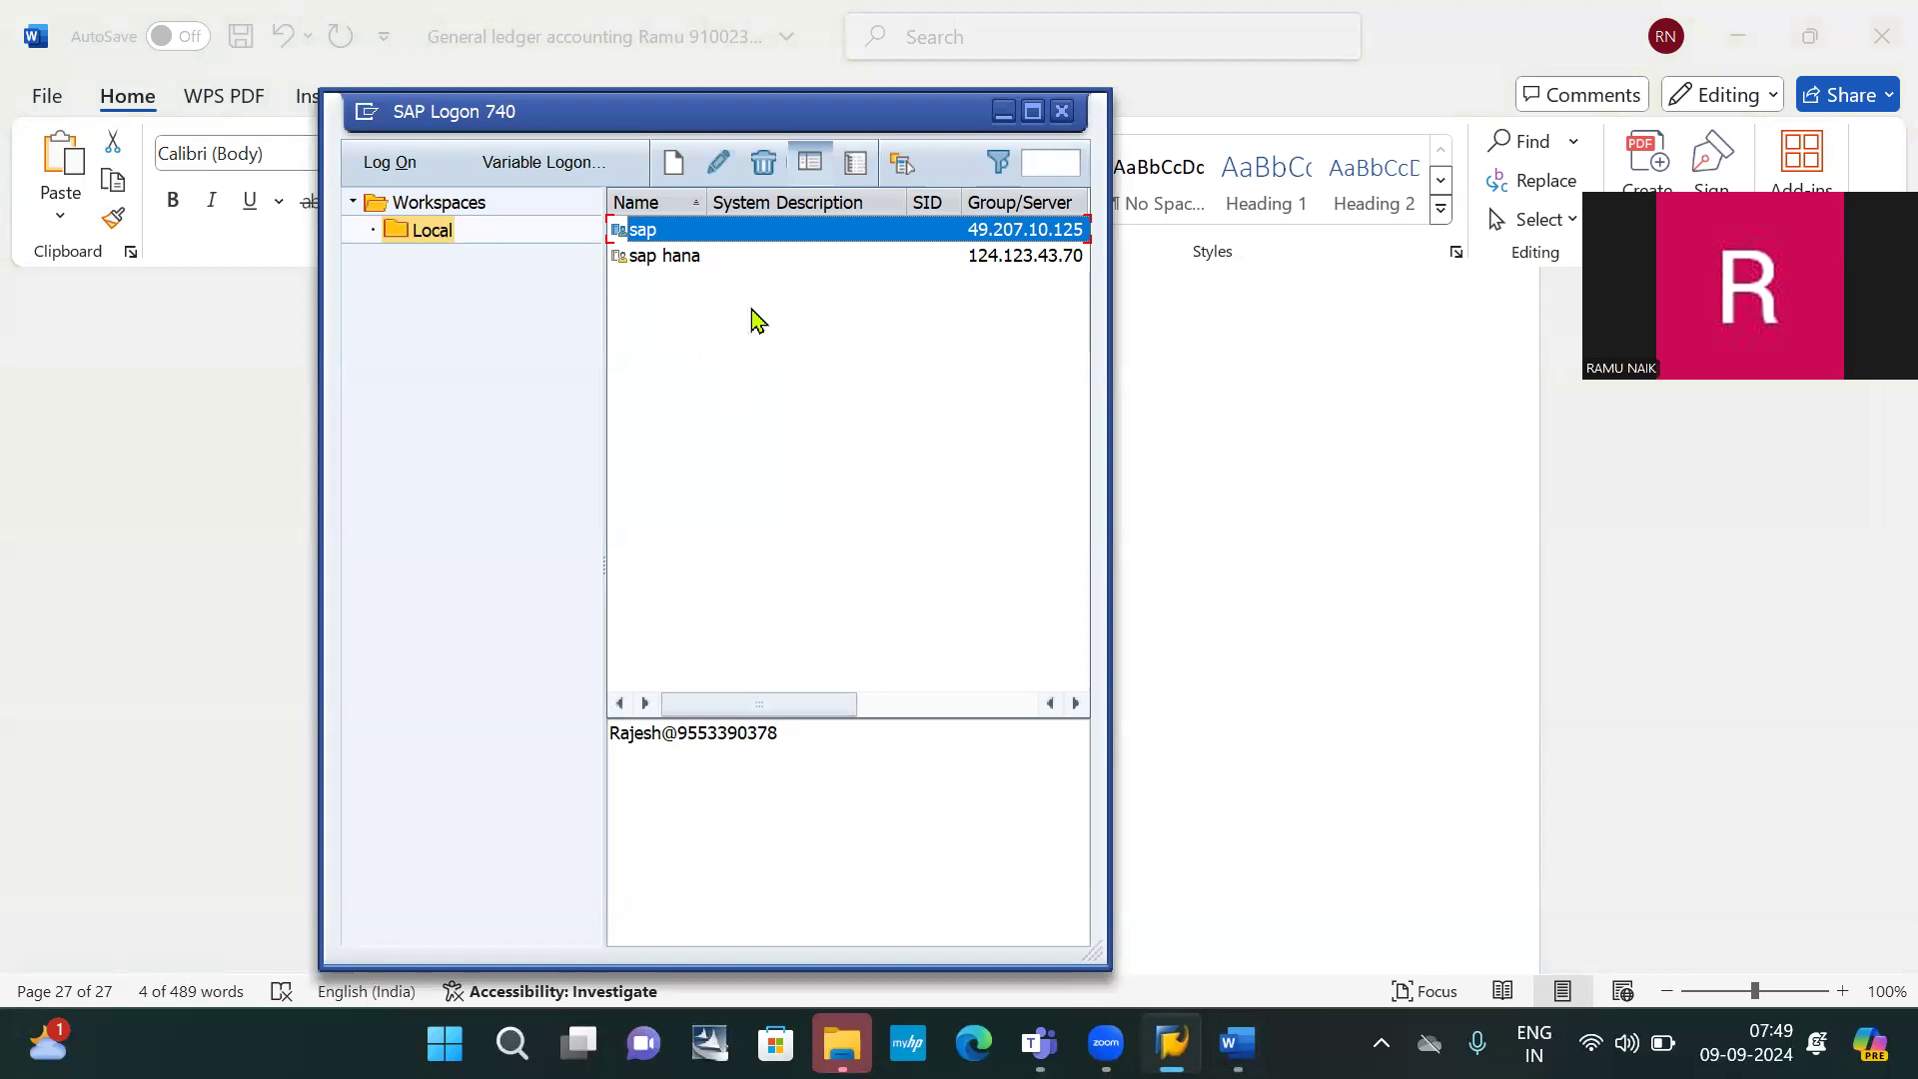
double_click(716, 244)
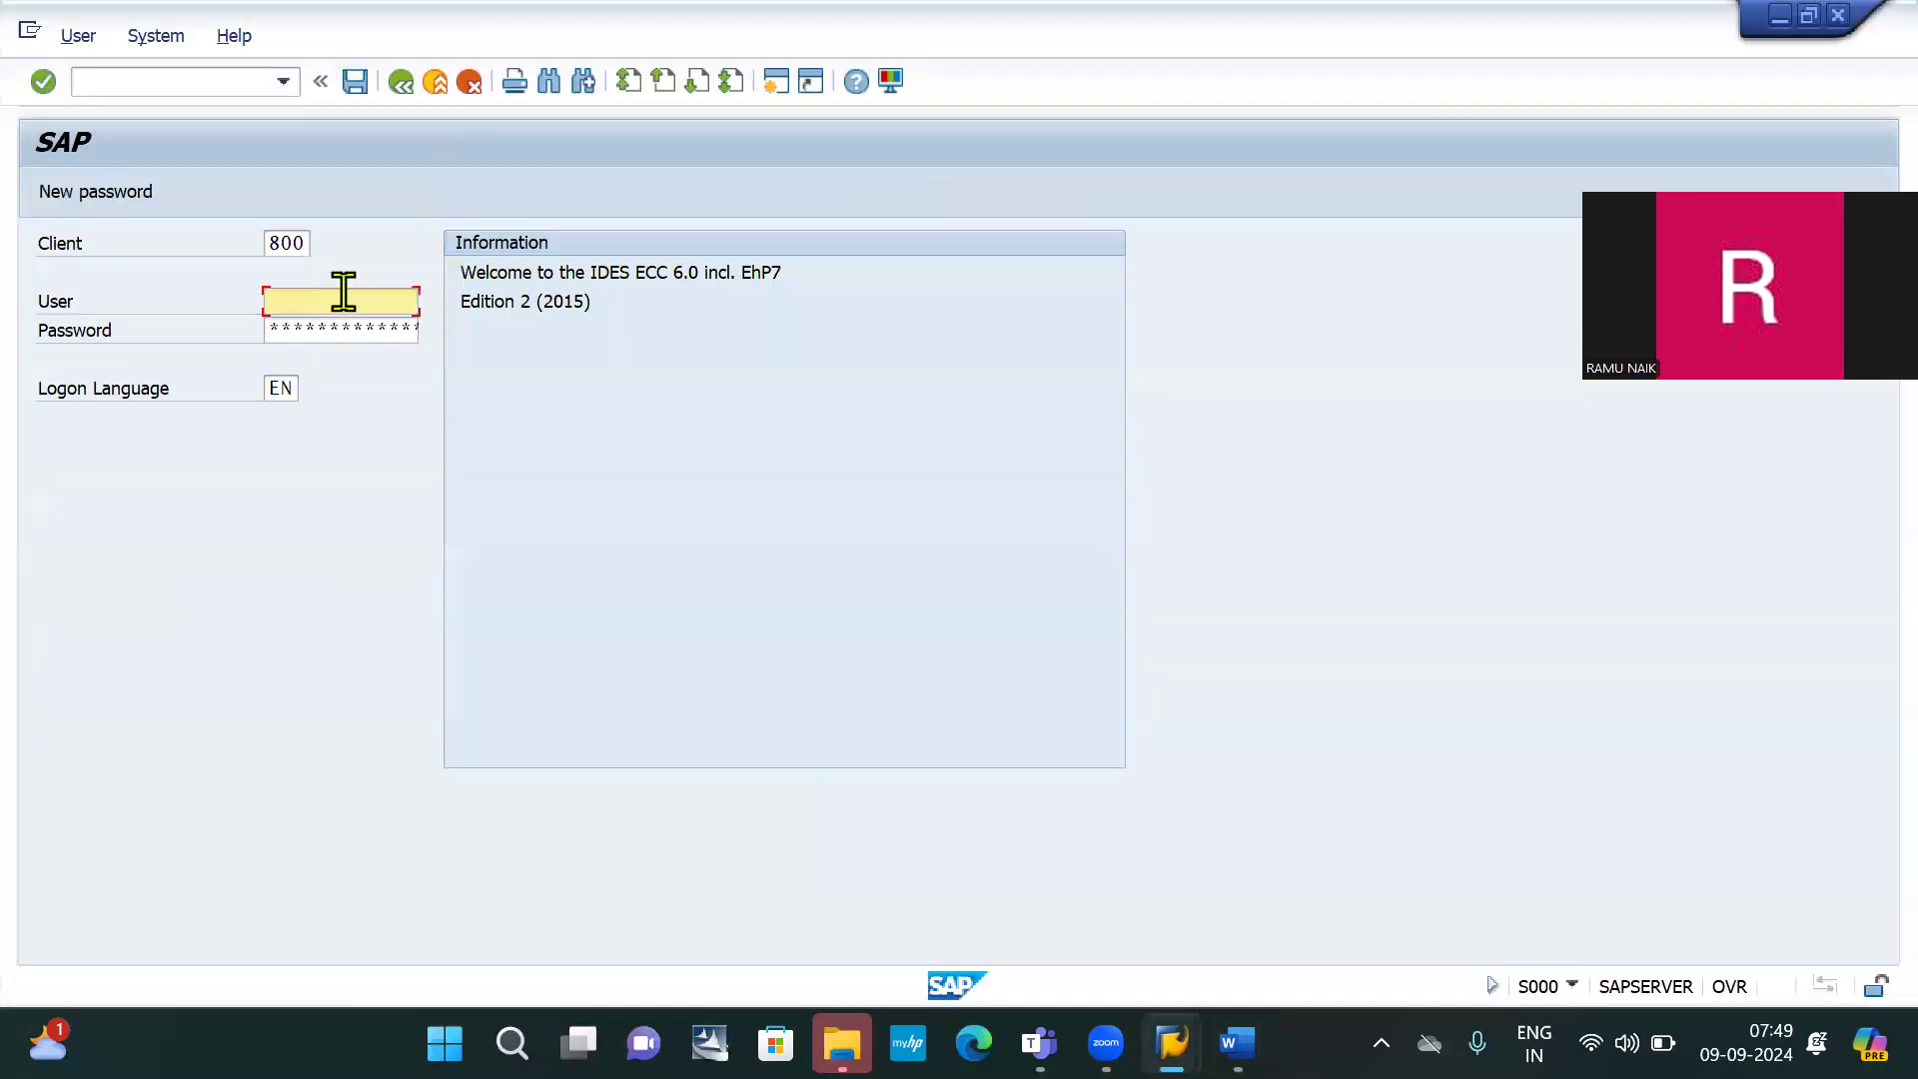
click(343, 290)
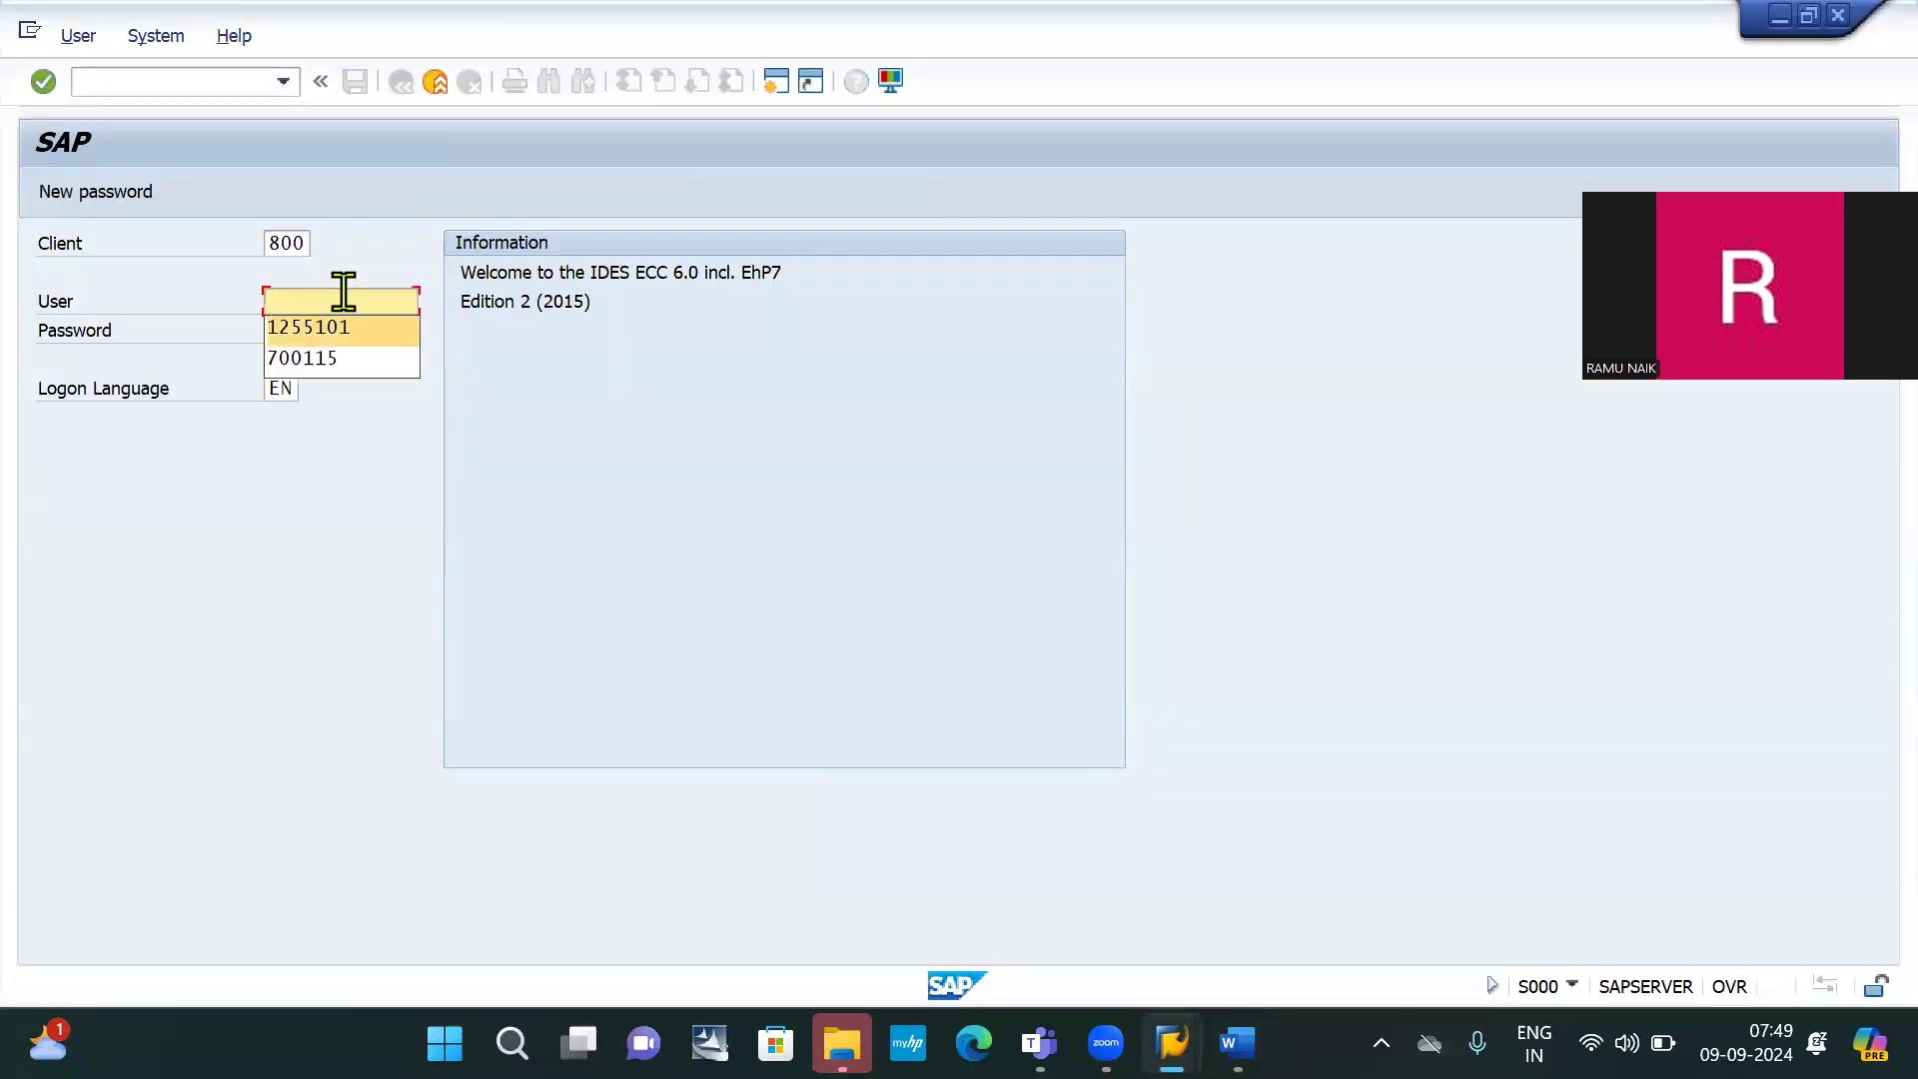
key(Return)
key(Tab)
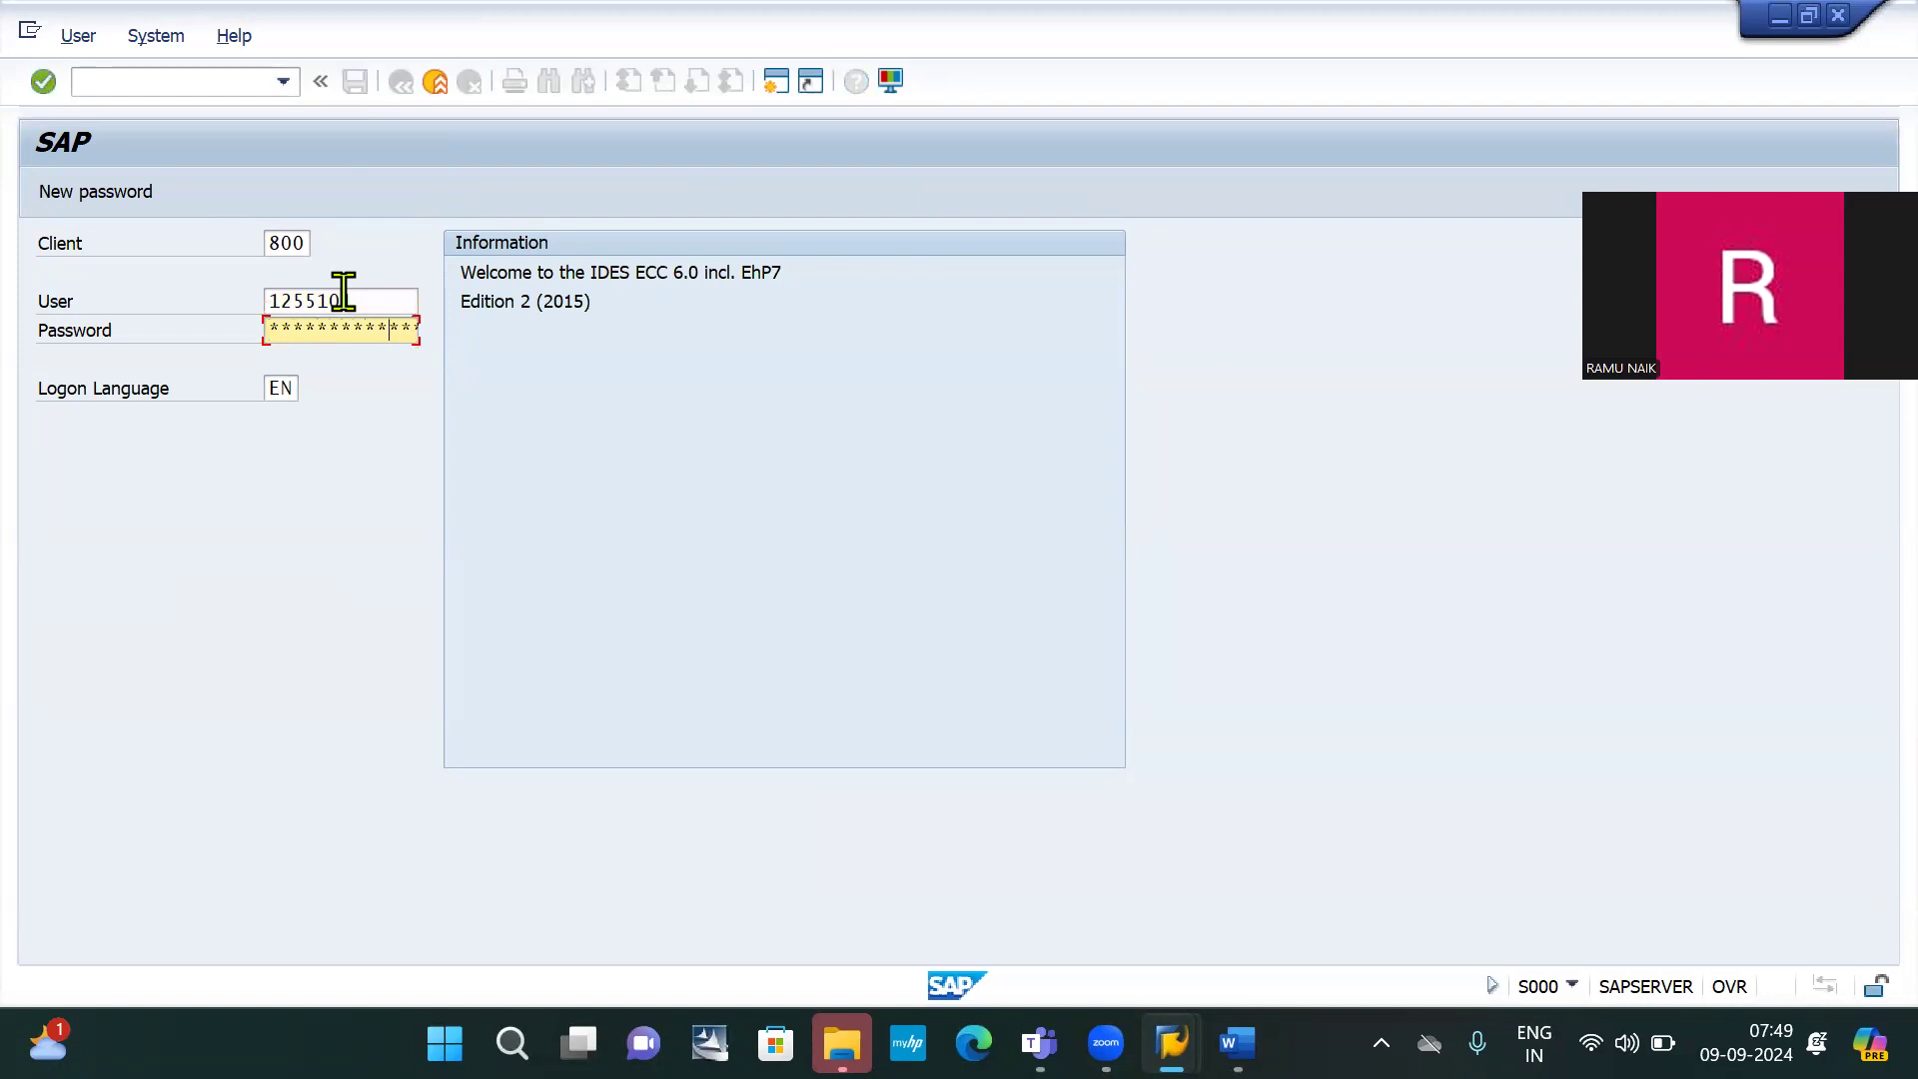
key(Left)
key(Left)
key(Return)
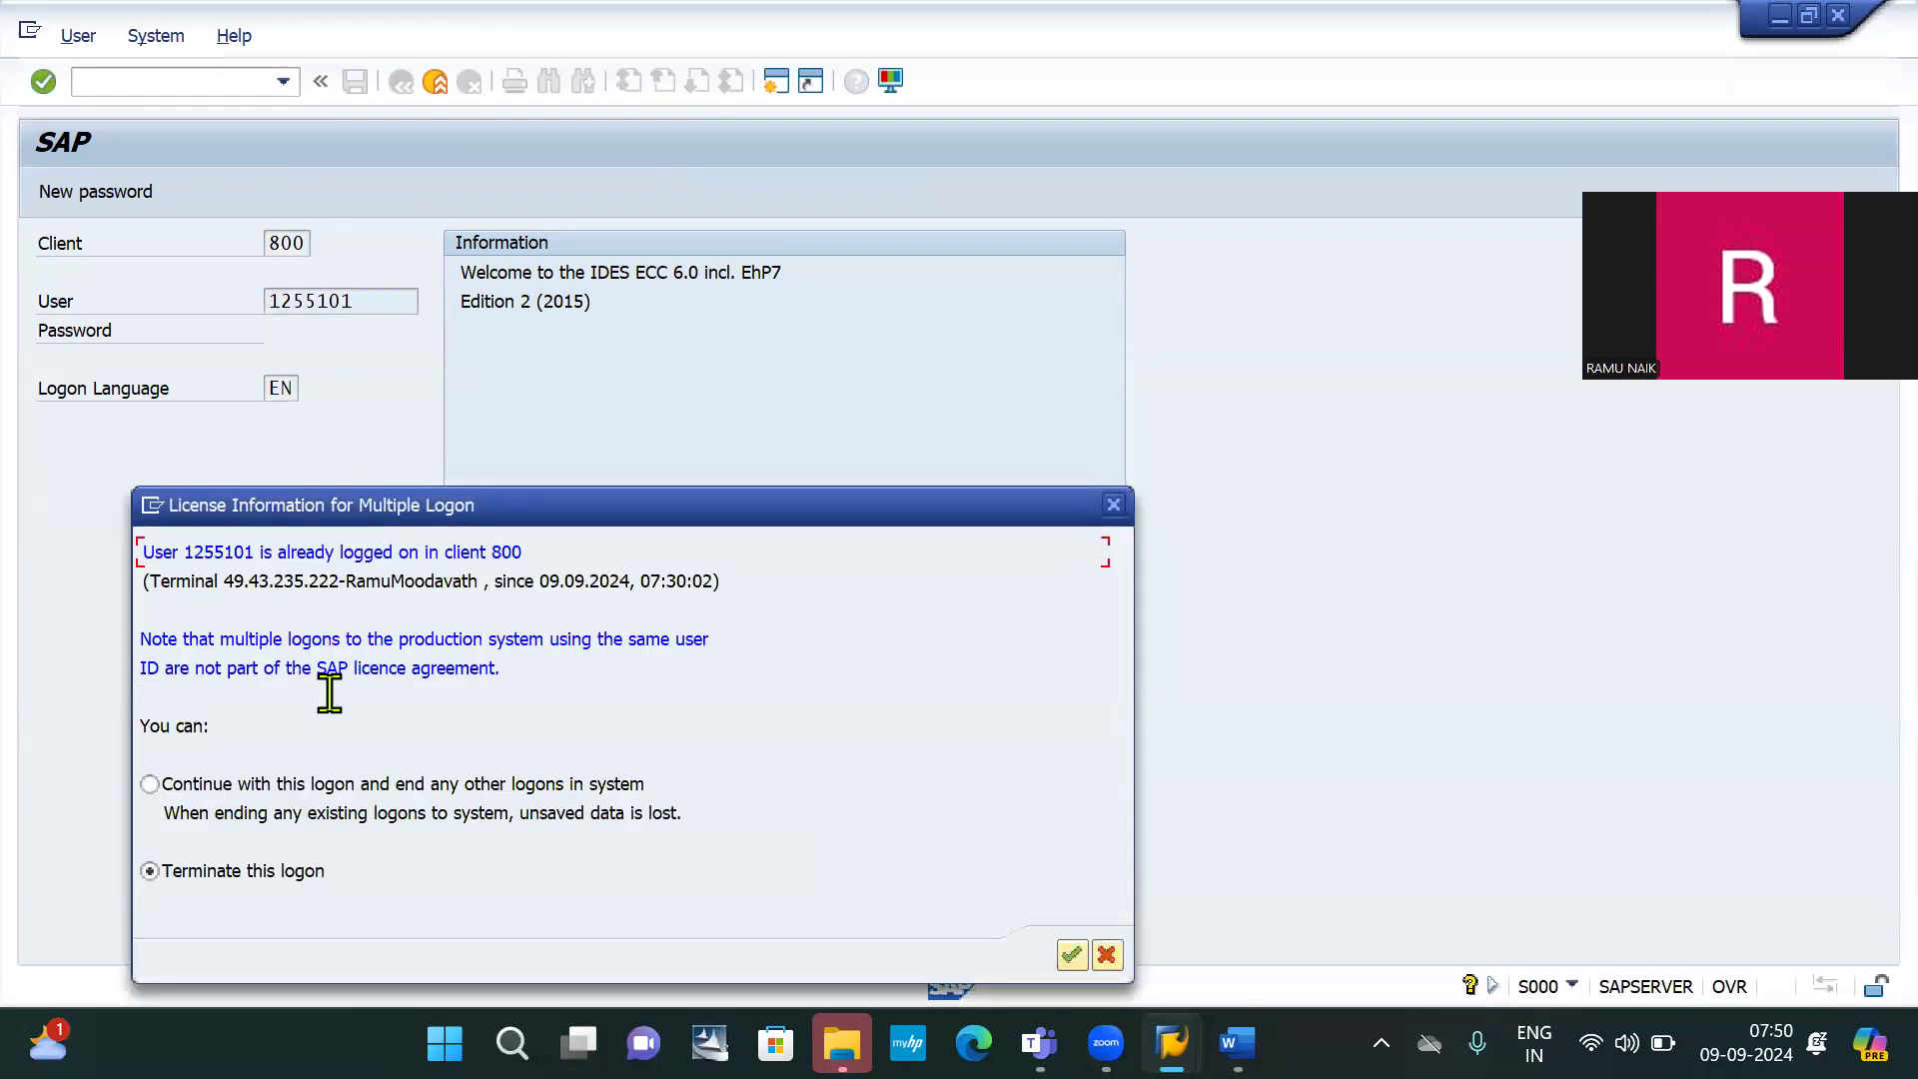
key(Tab)
key(Return)
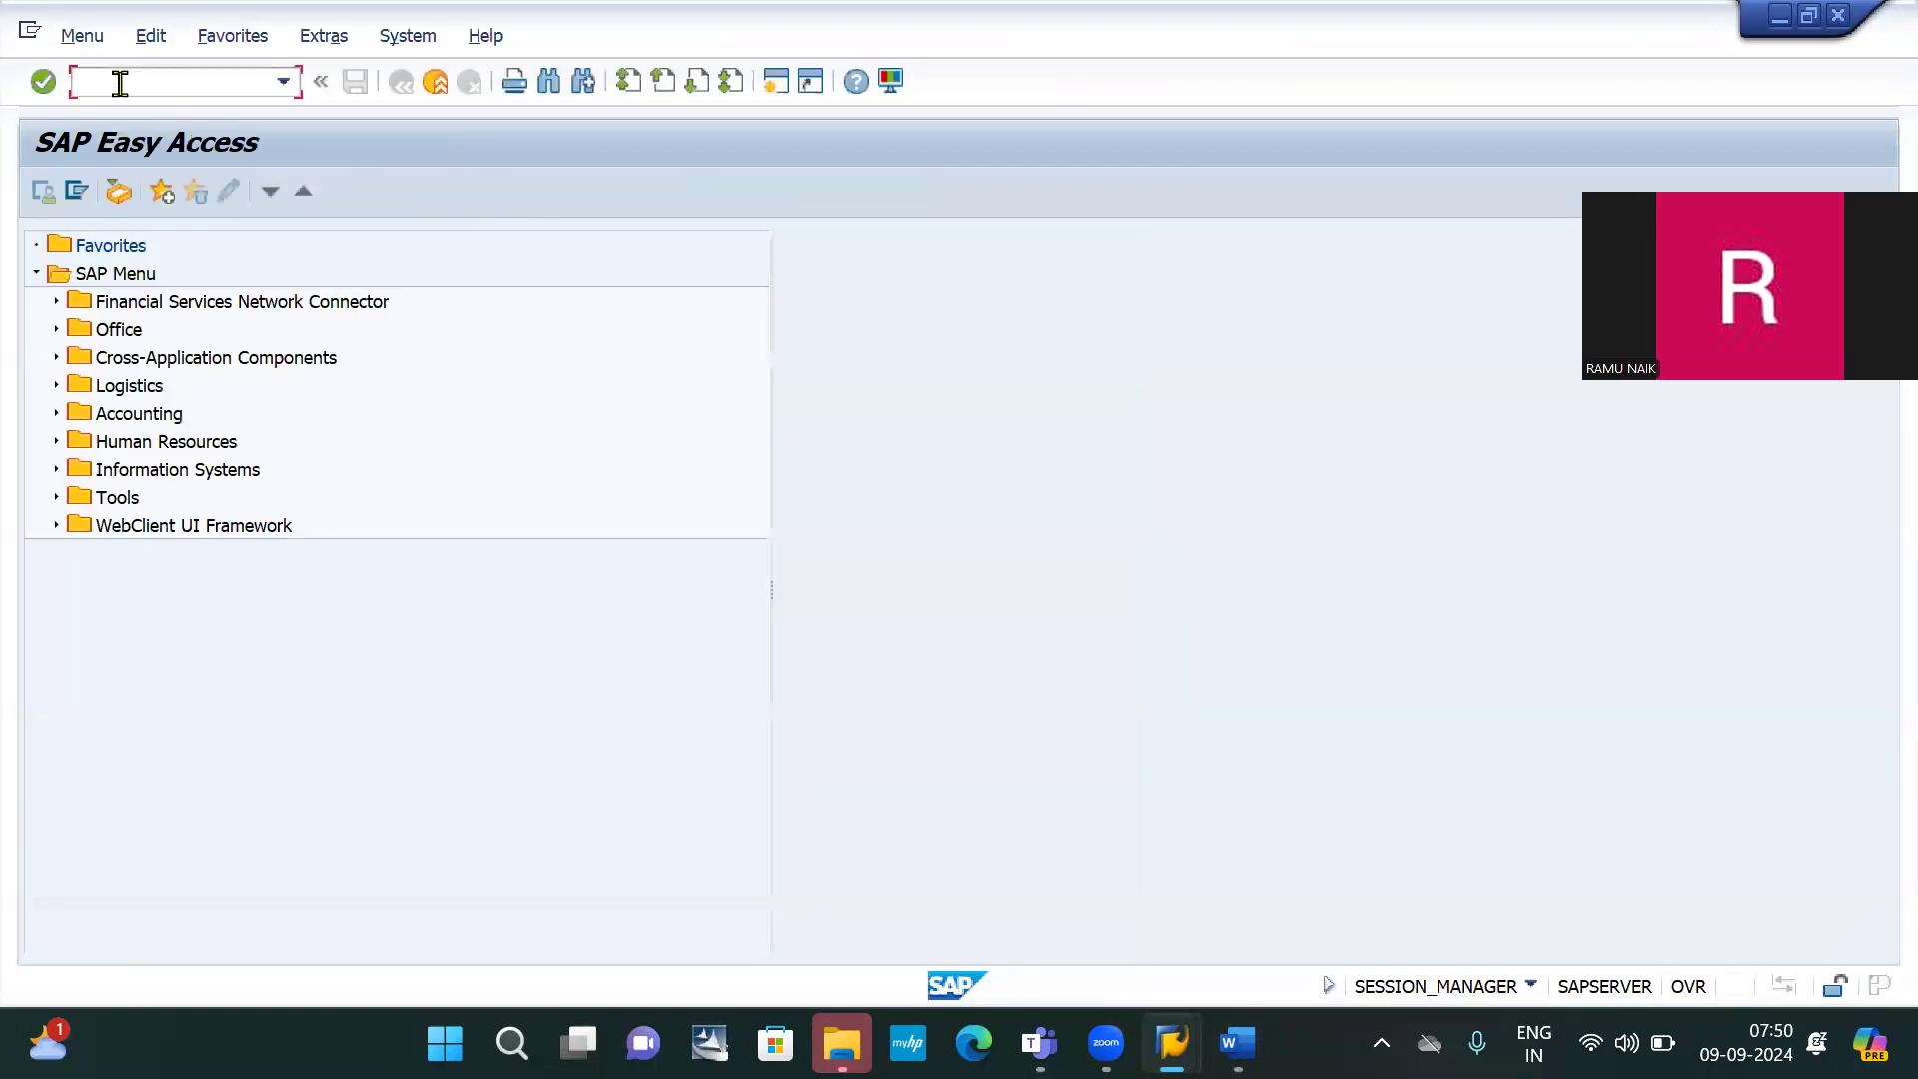
Create G/L account 200009 in IB10 as an Assets balance sheet account with Pre paid Insurance texts
text(/nfs00)
key(Return)
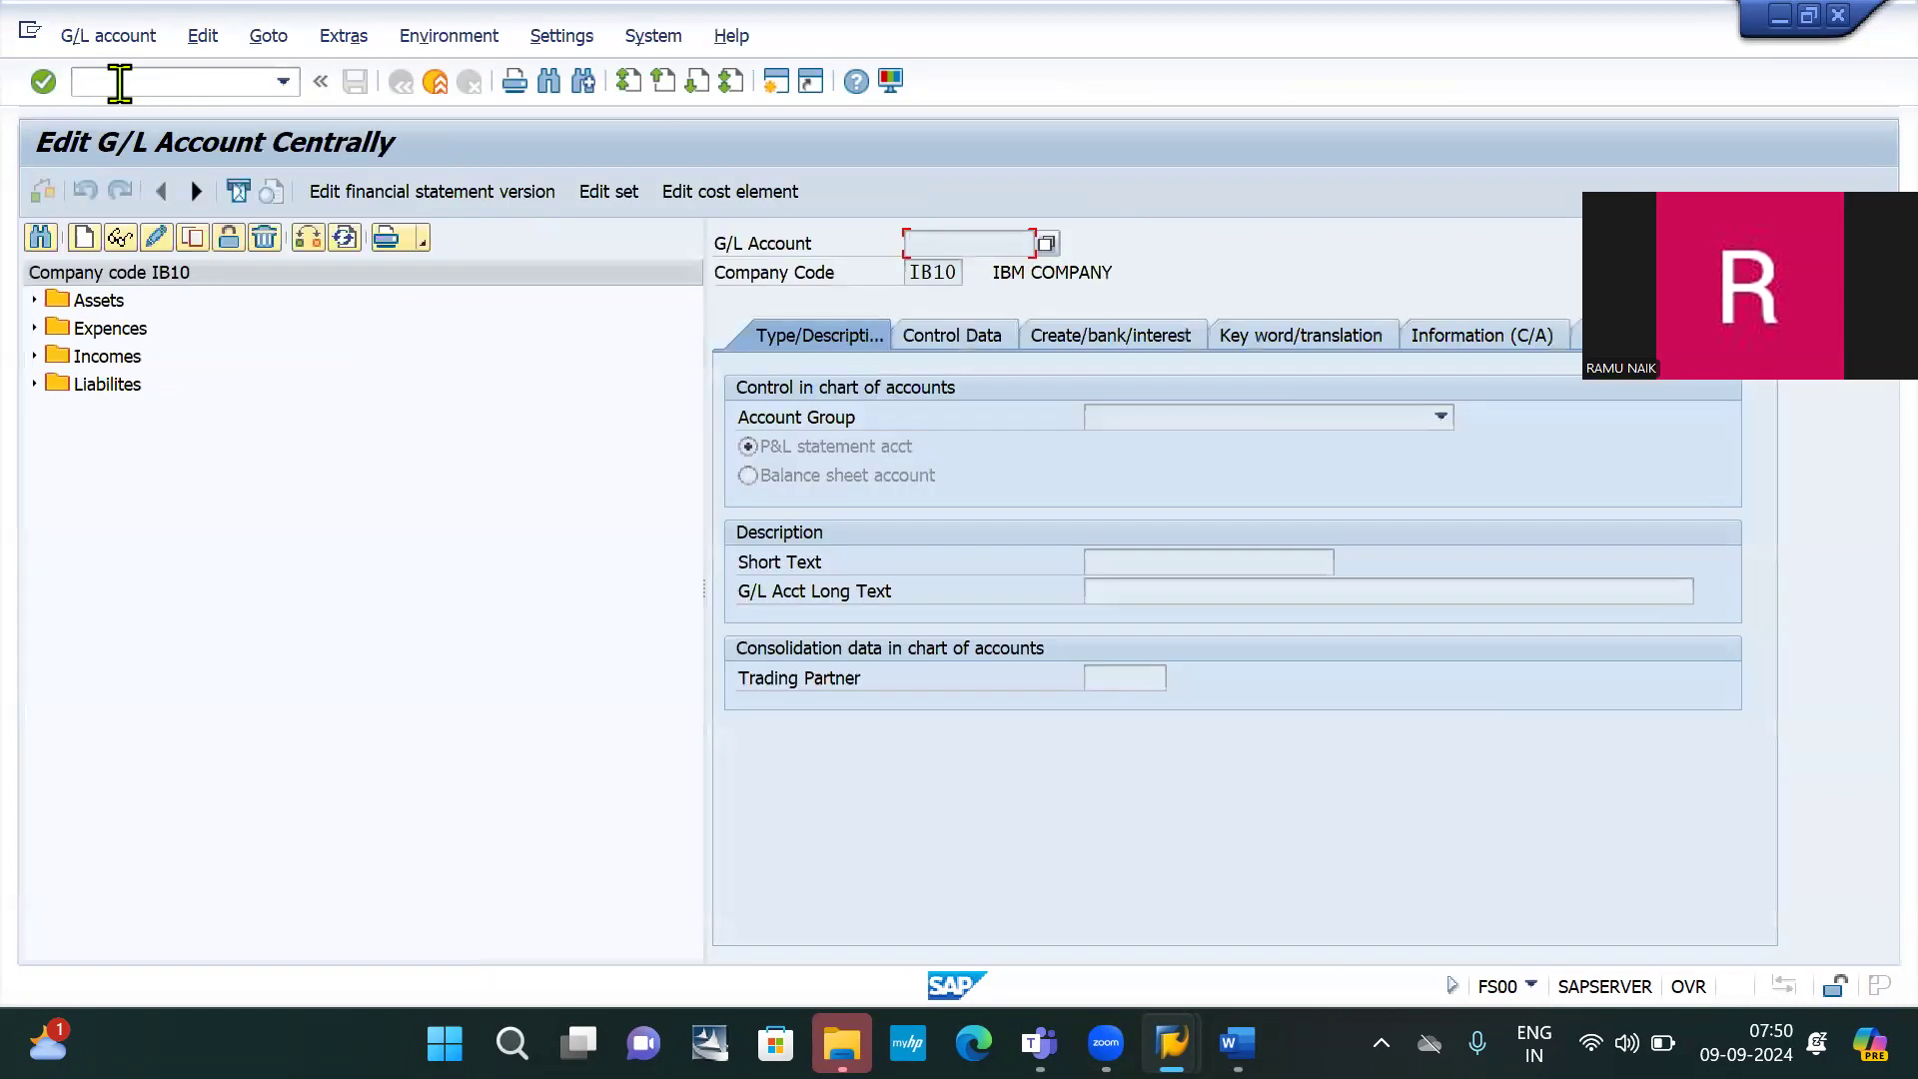
click(84, 240)
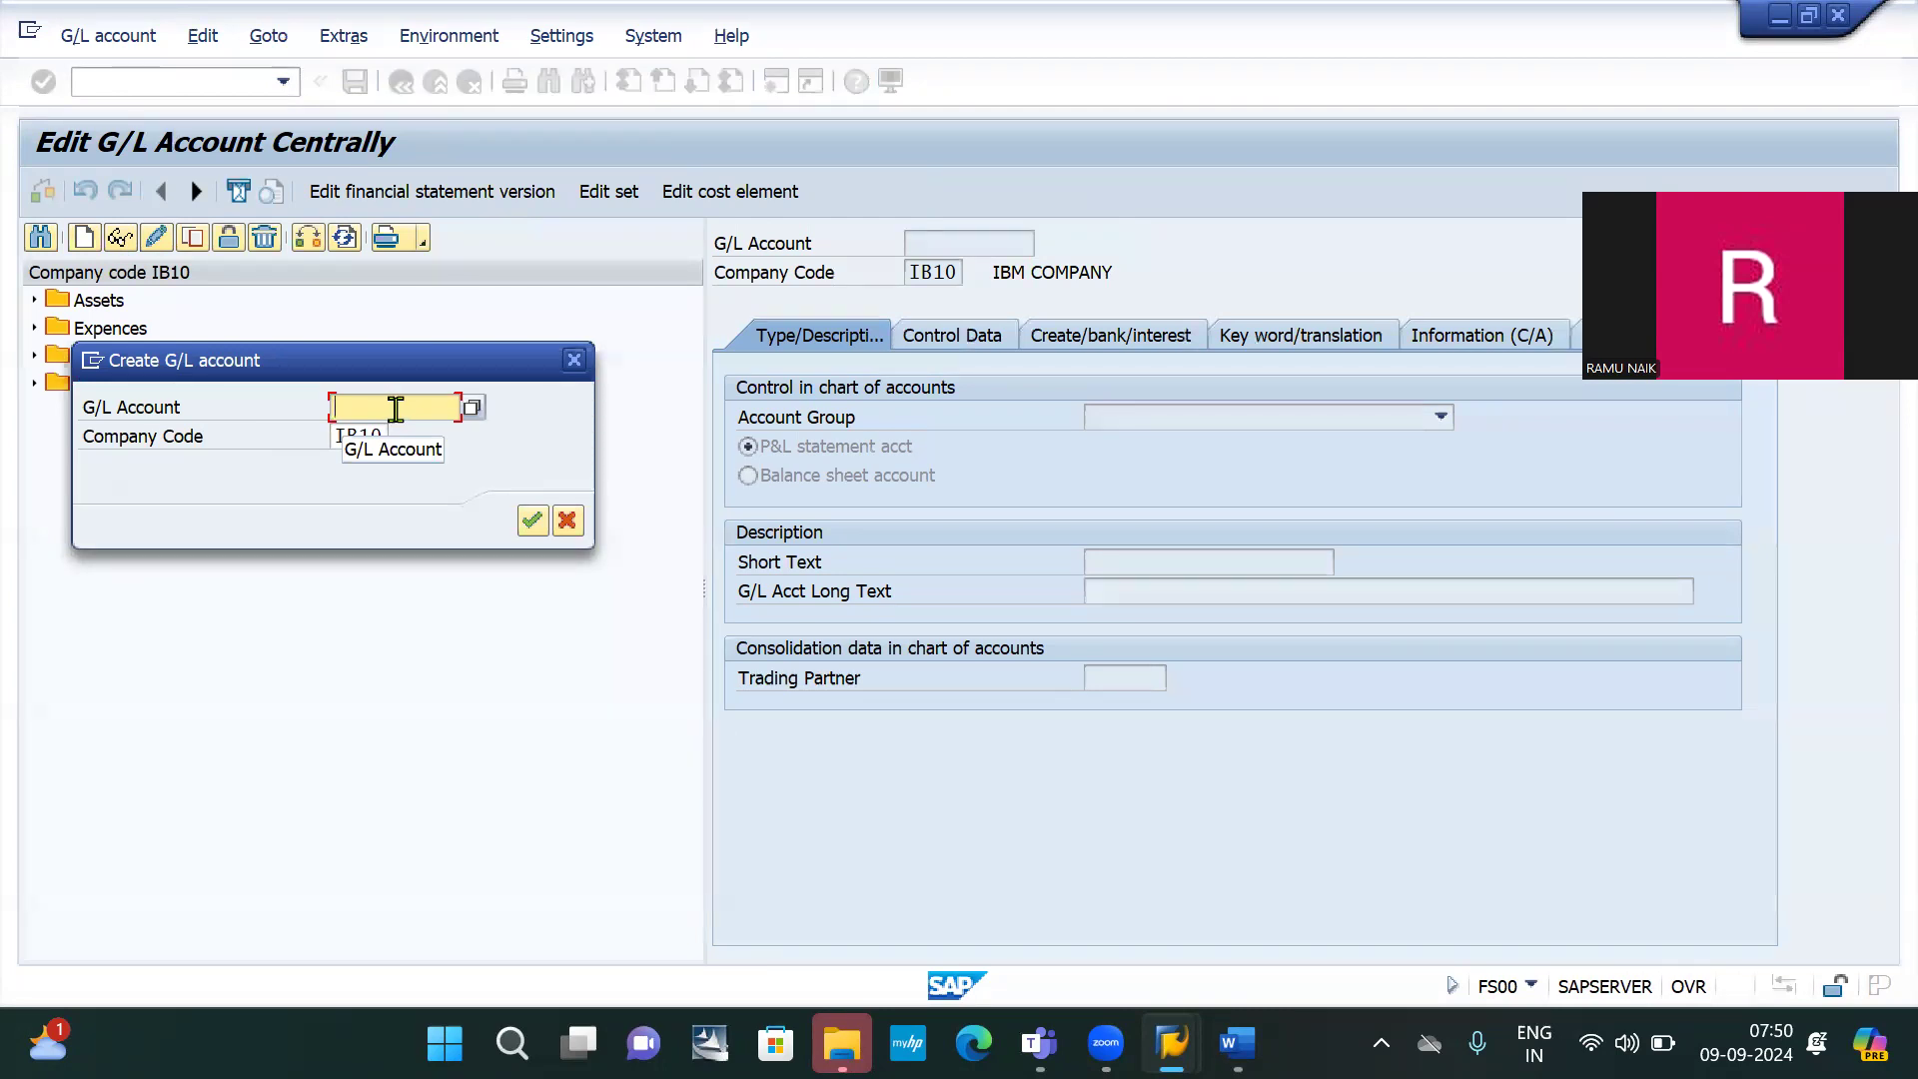
text(200)
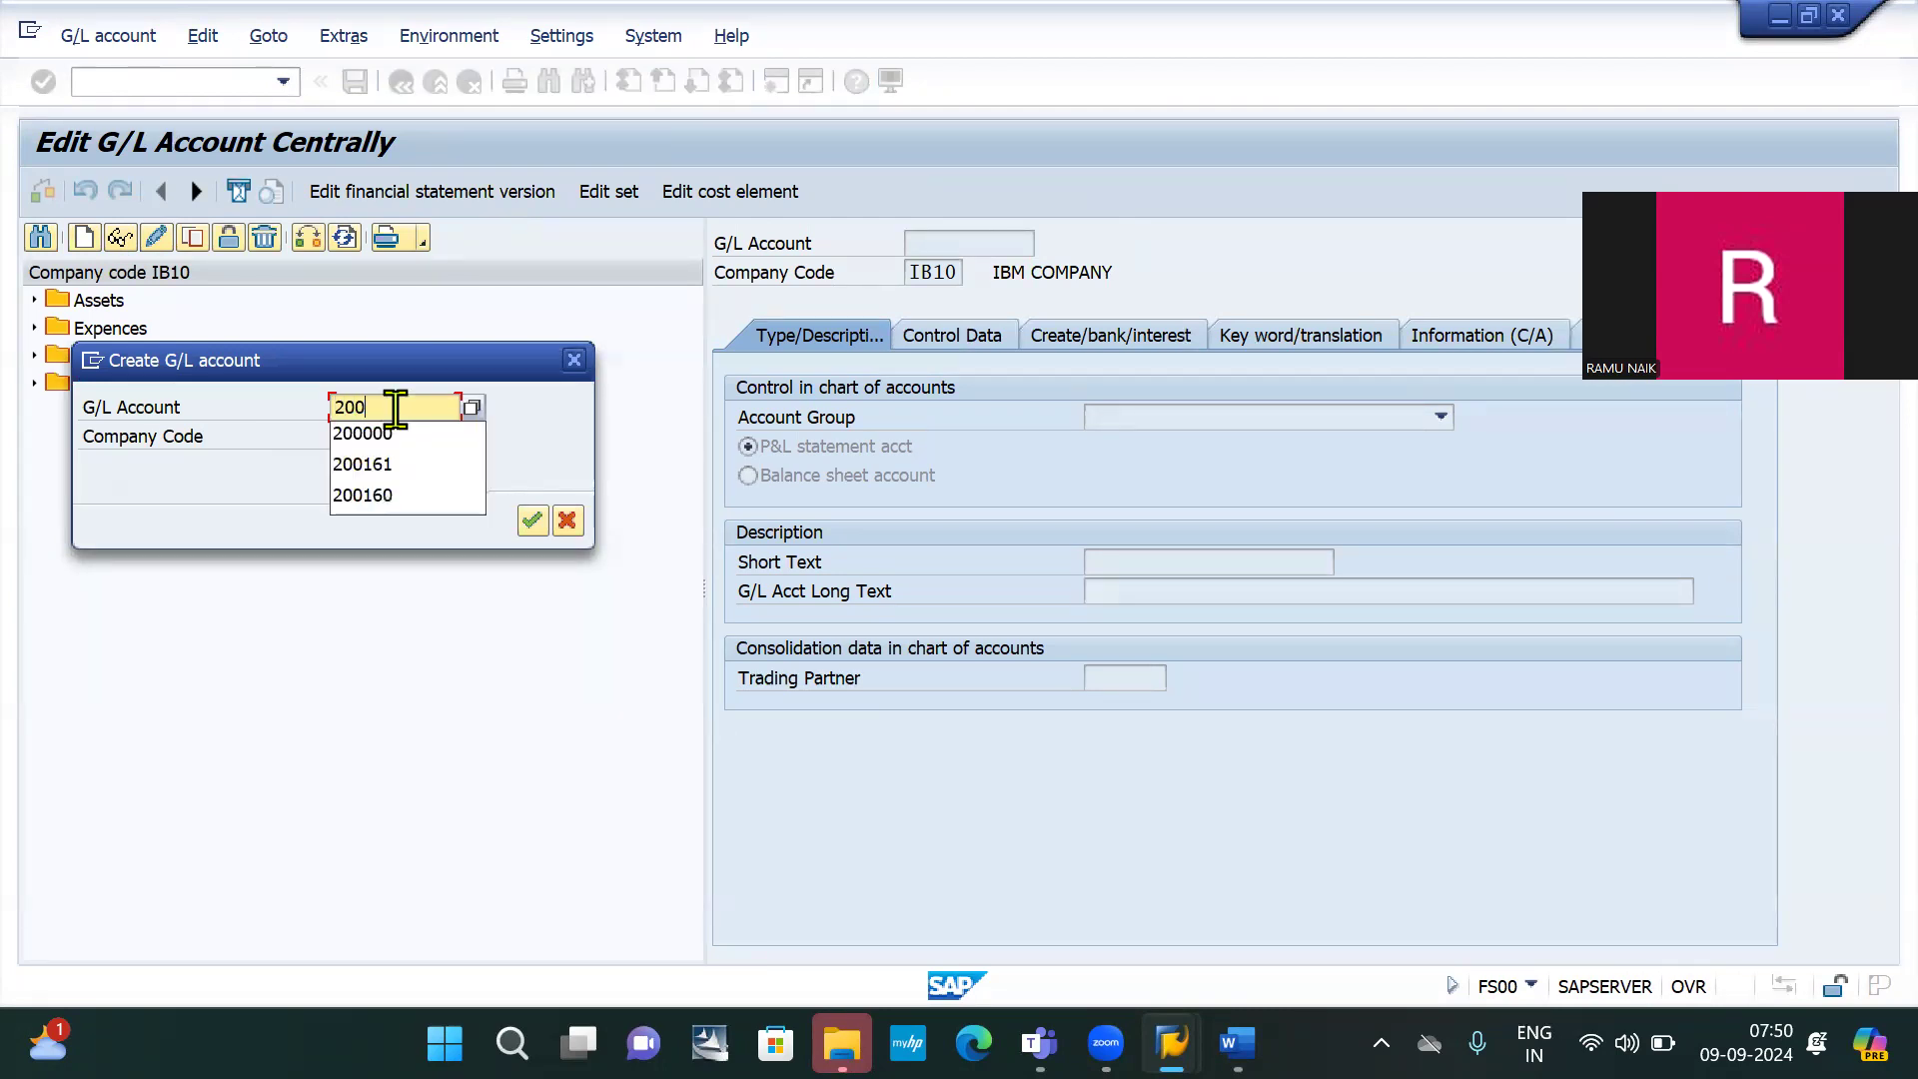
text(00)
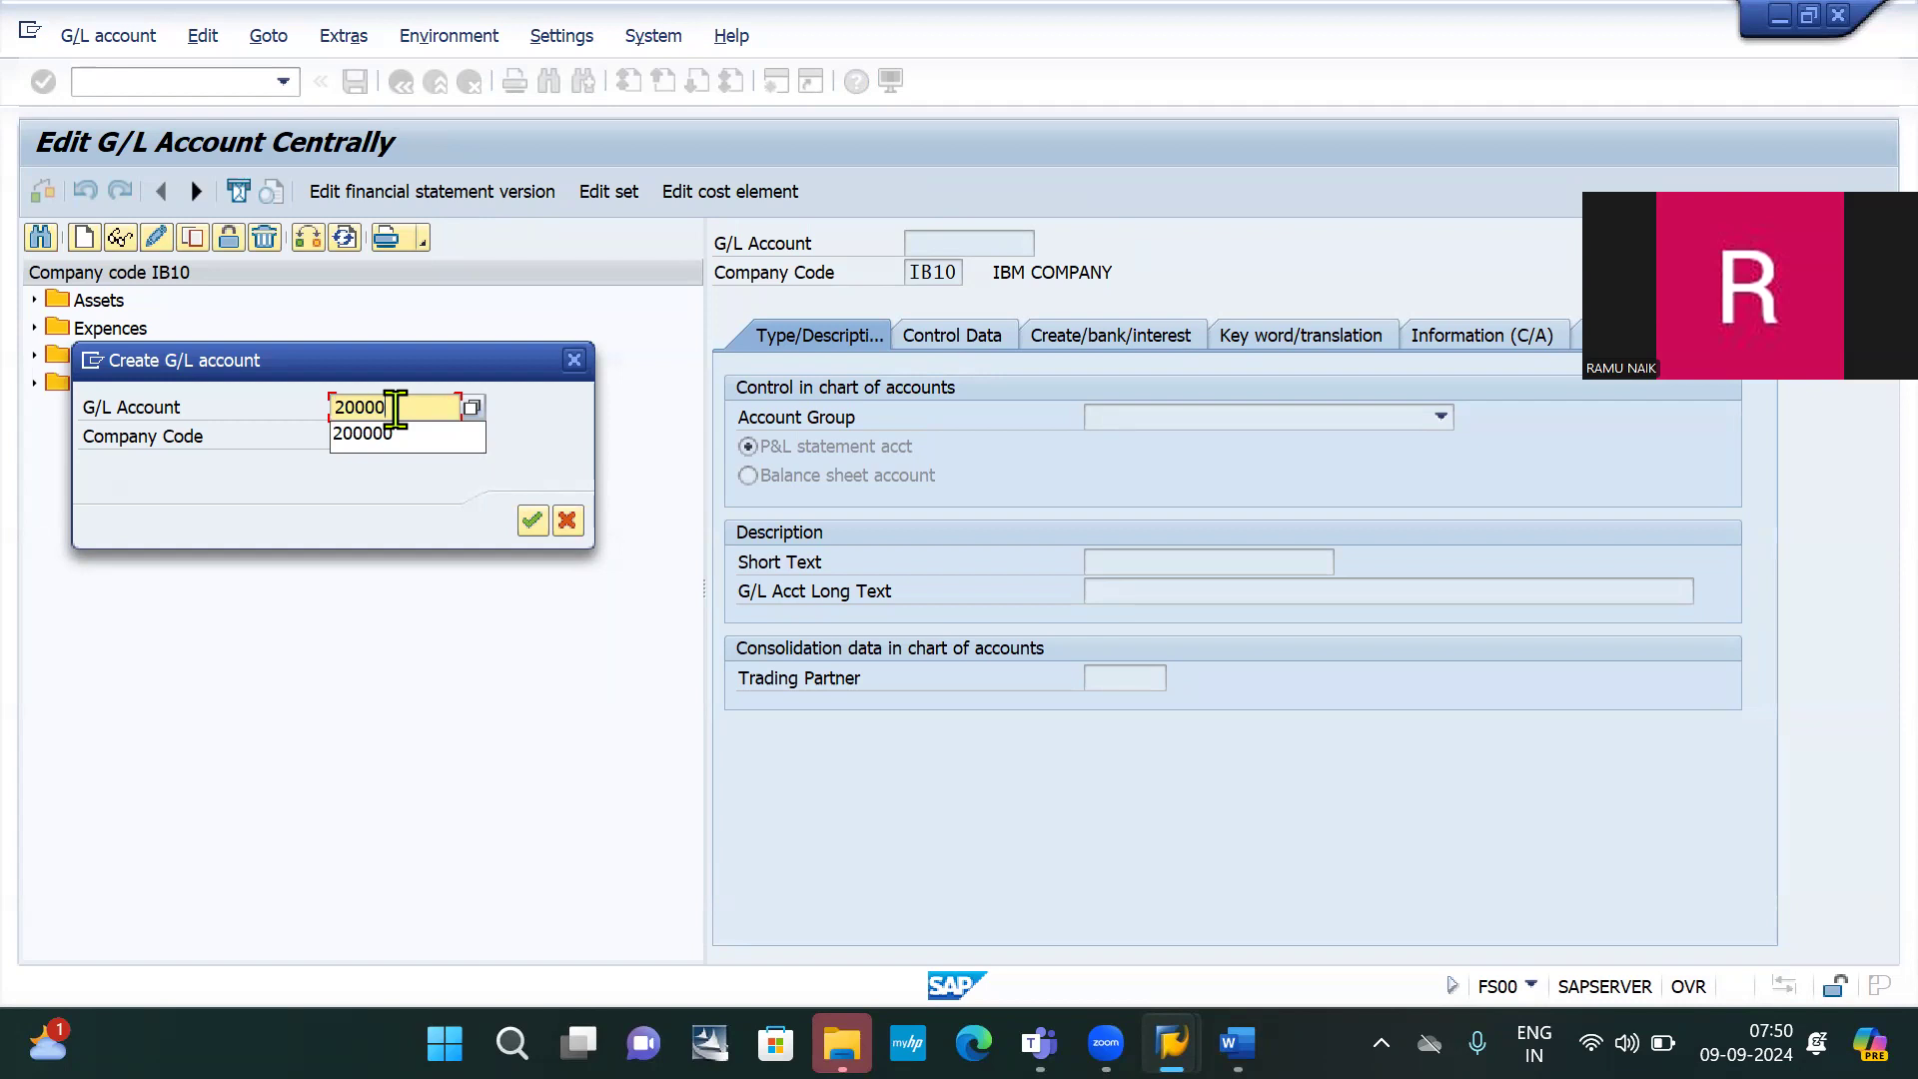
text(9)
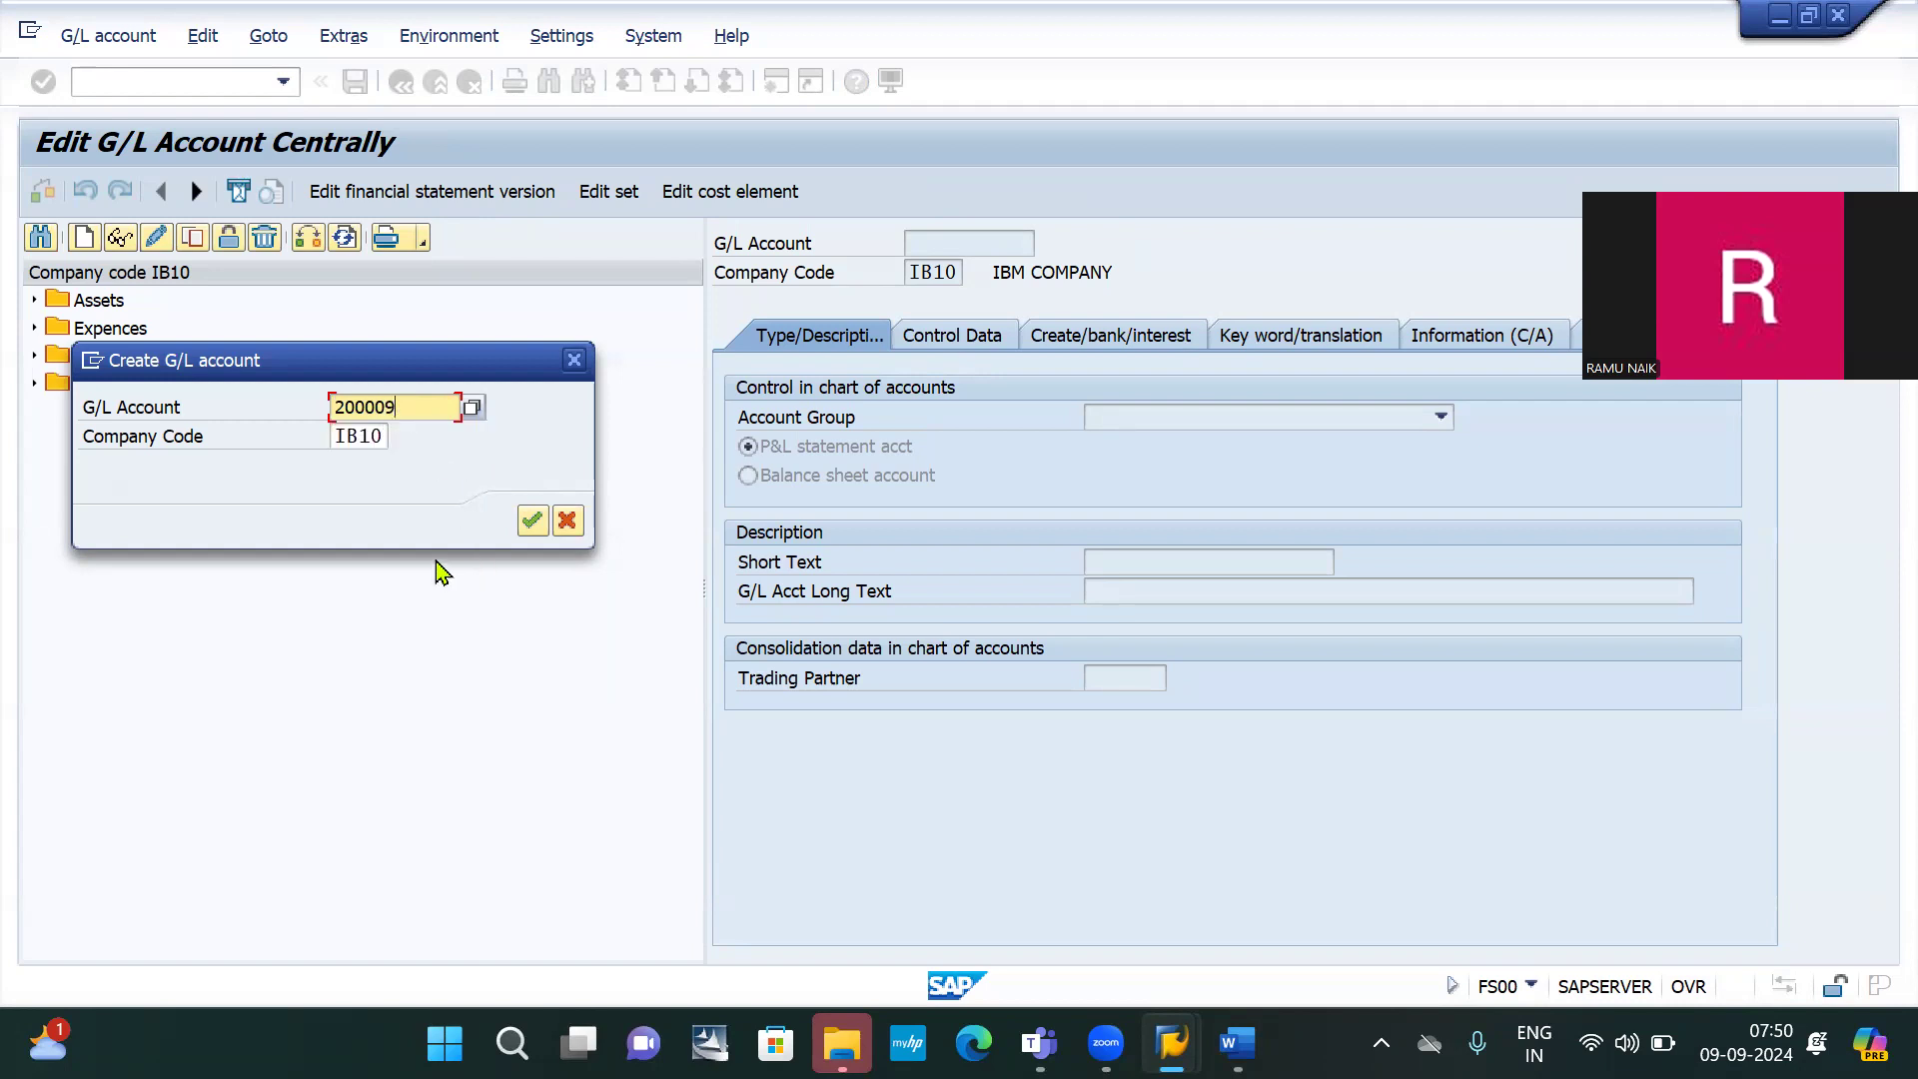
key(Return)
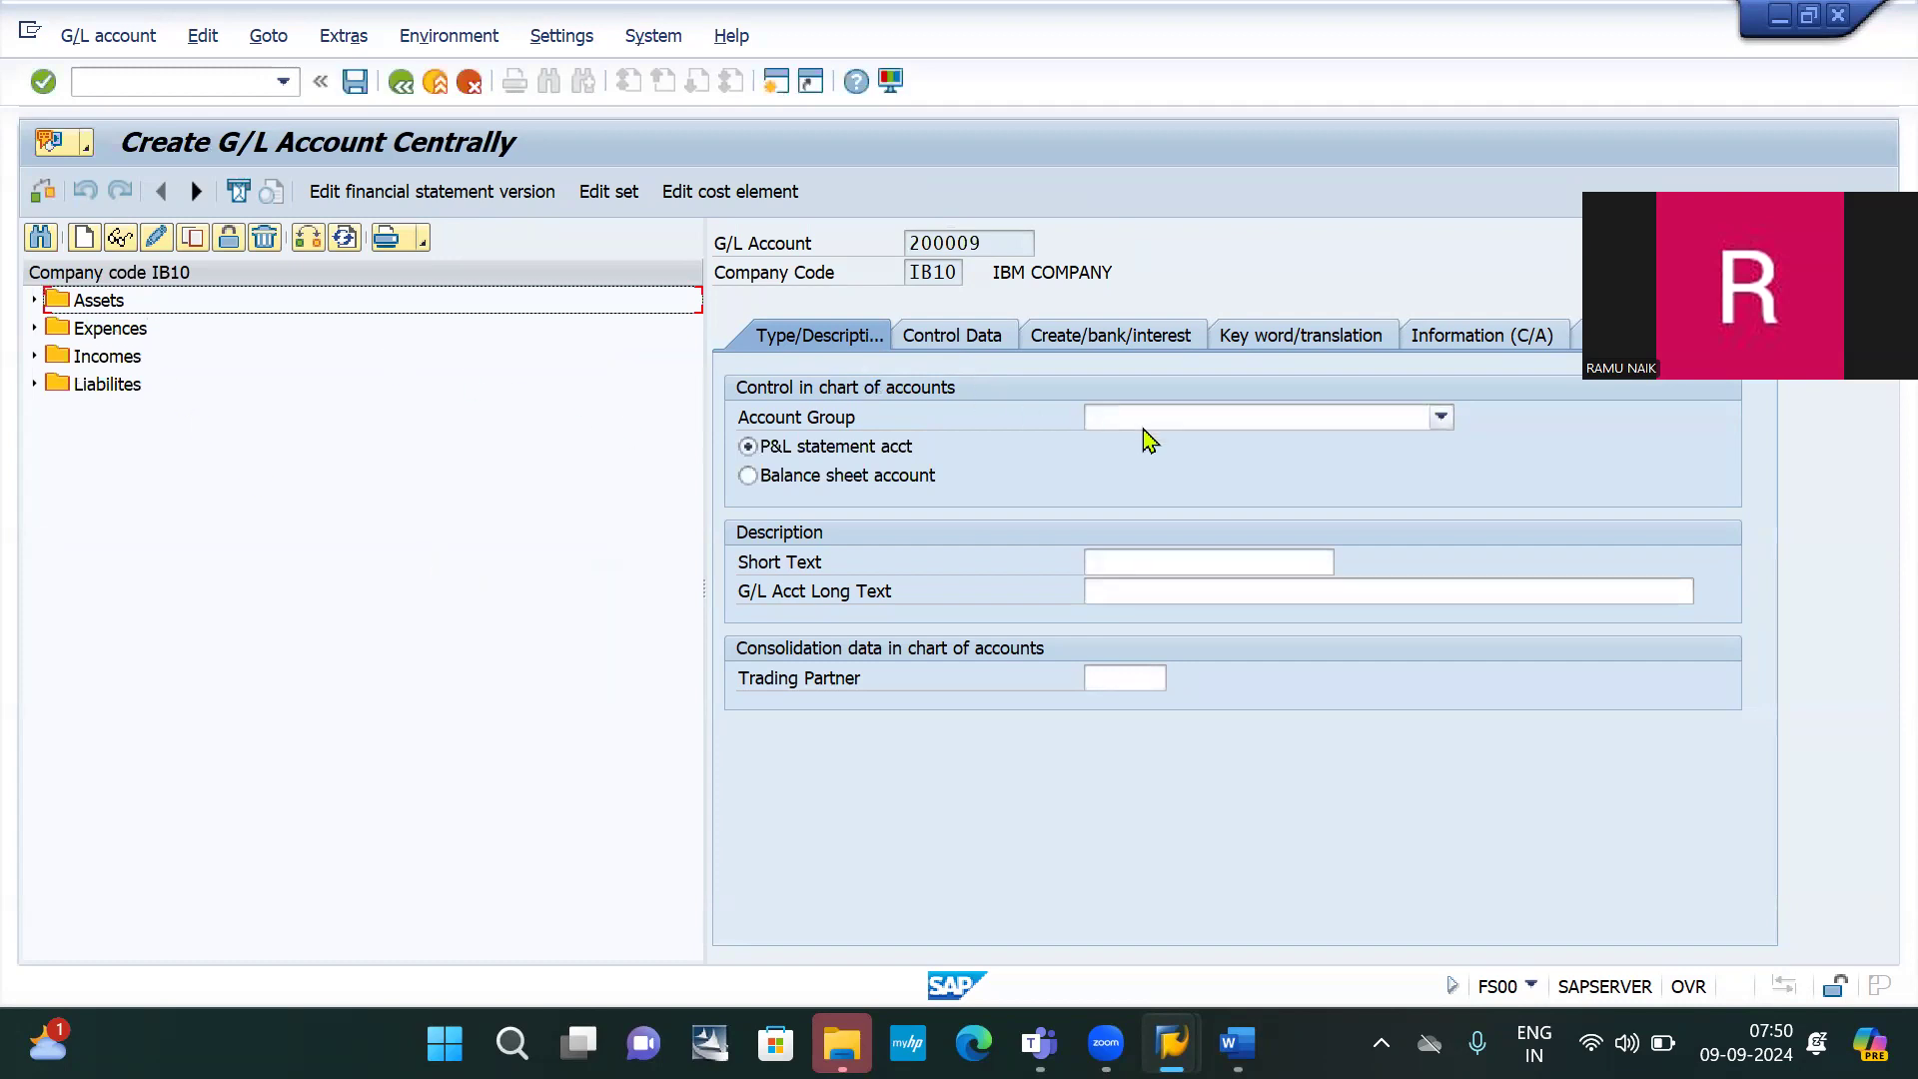
click(1179, 421)
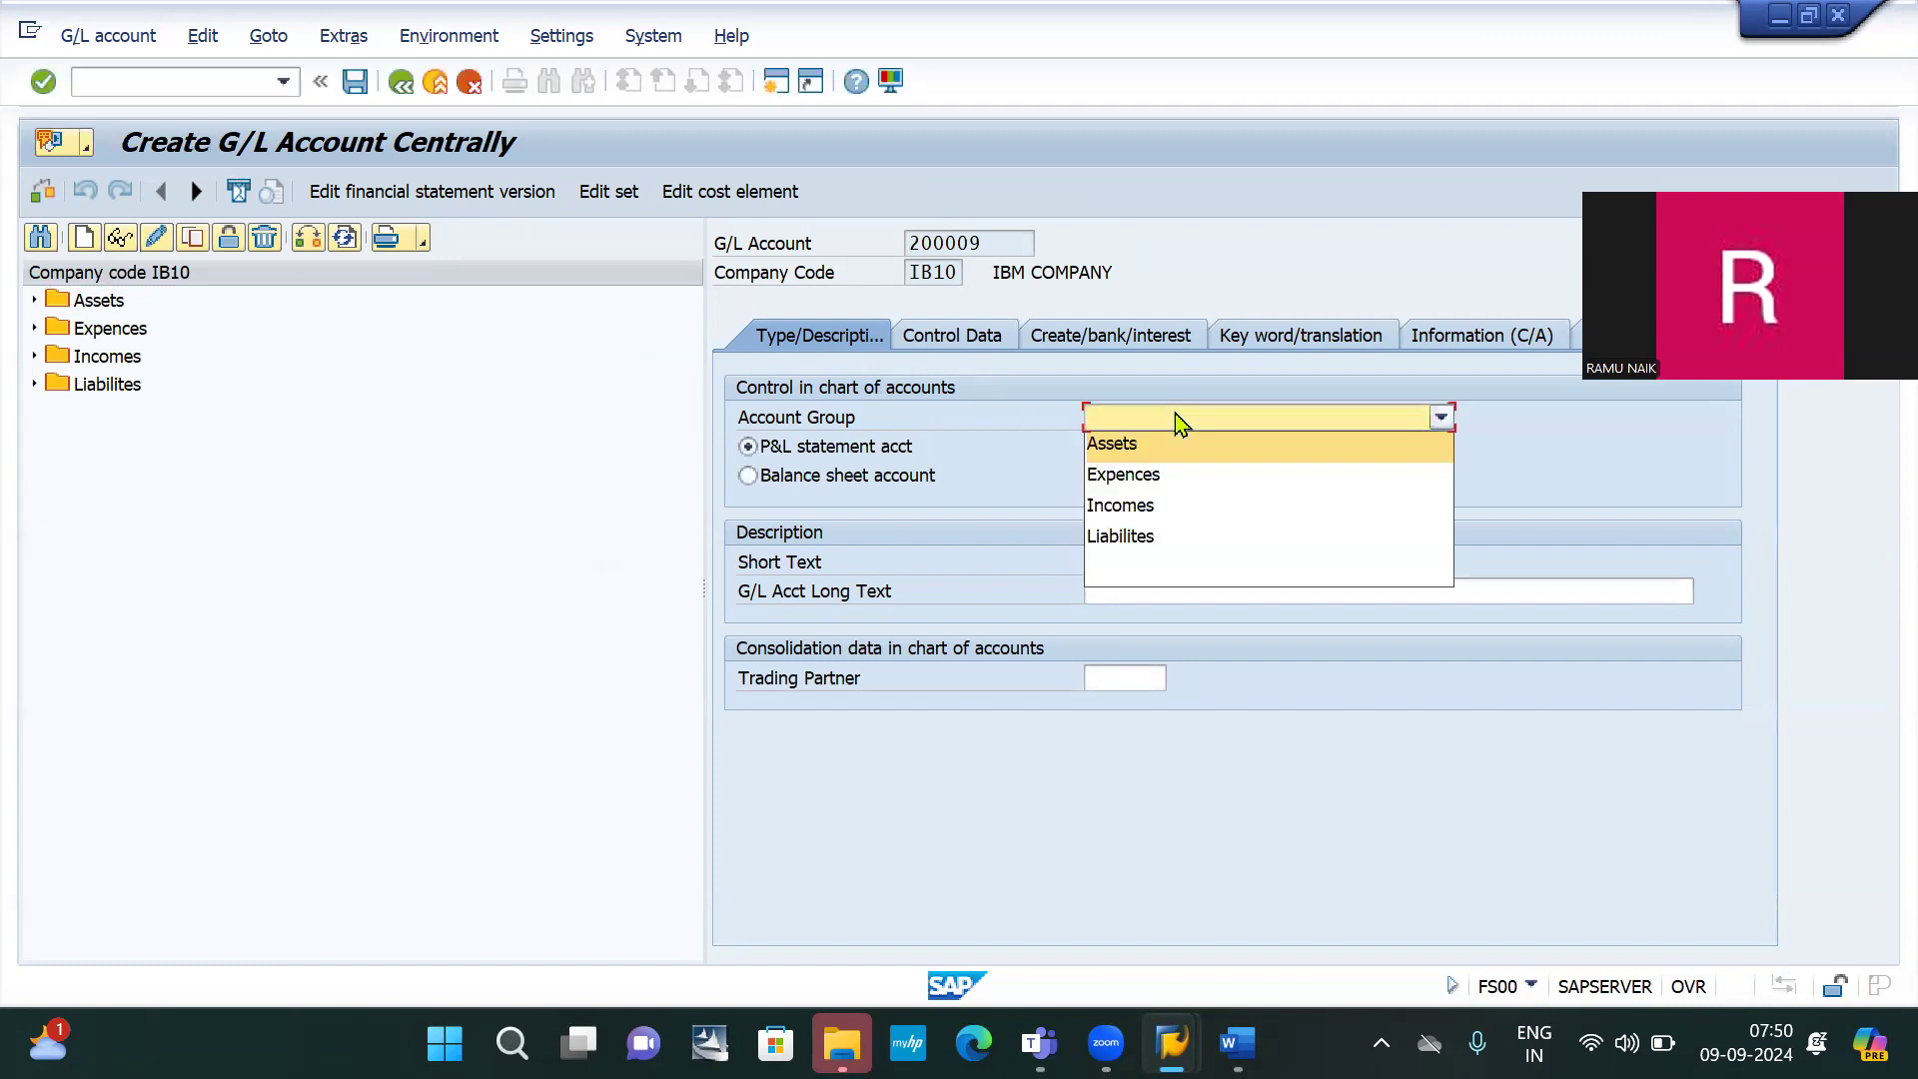
click(1132, 447)
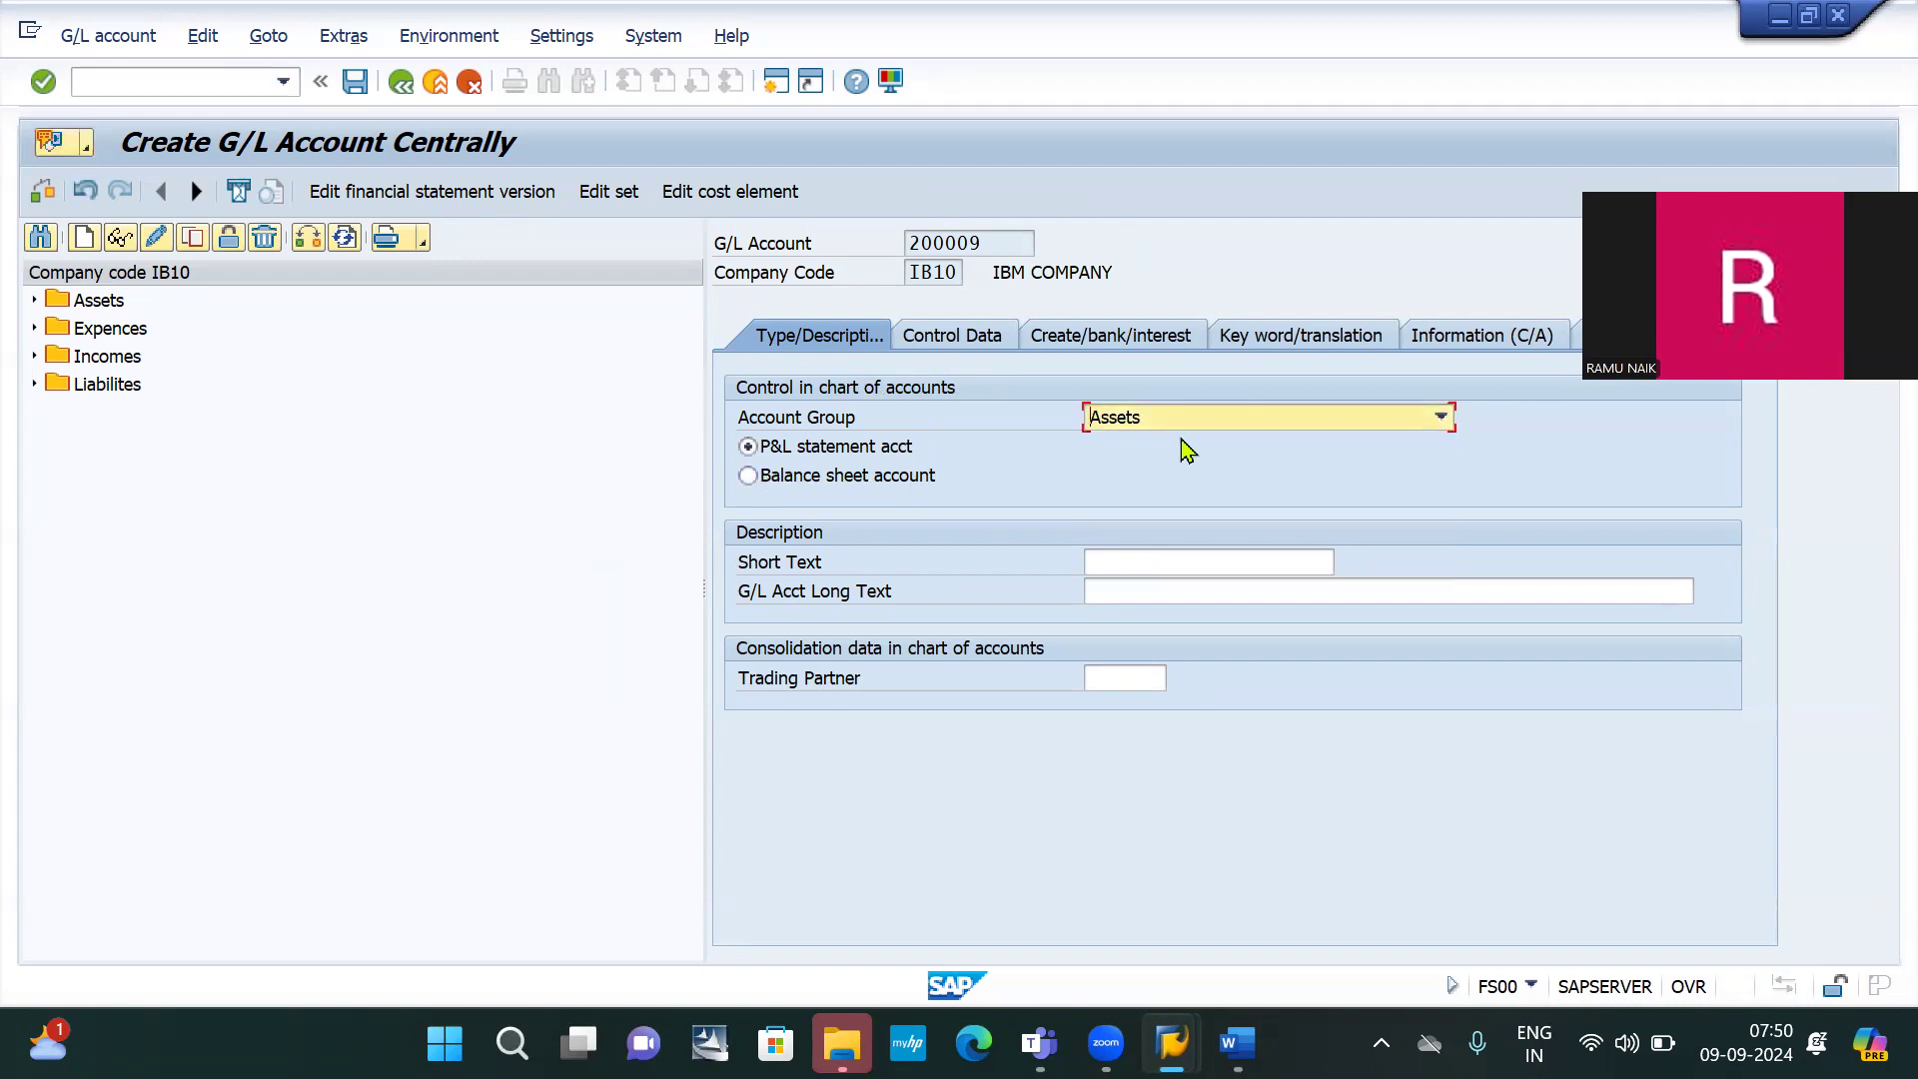
click(818, 476)
click(1142, 572)
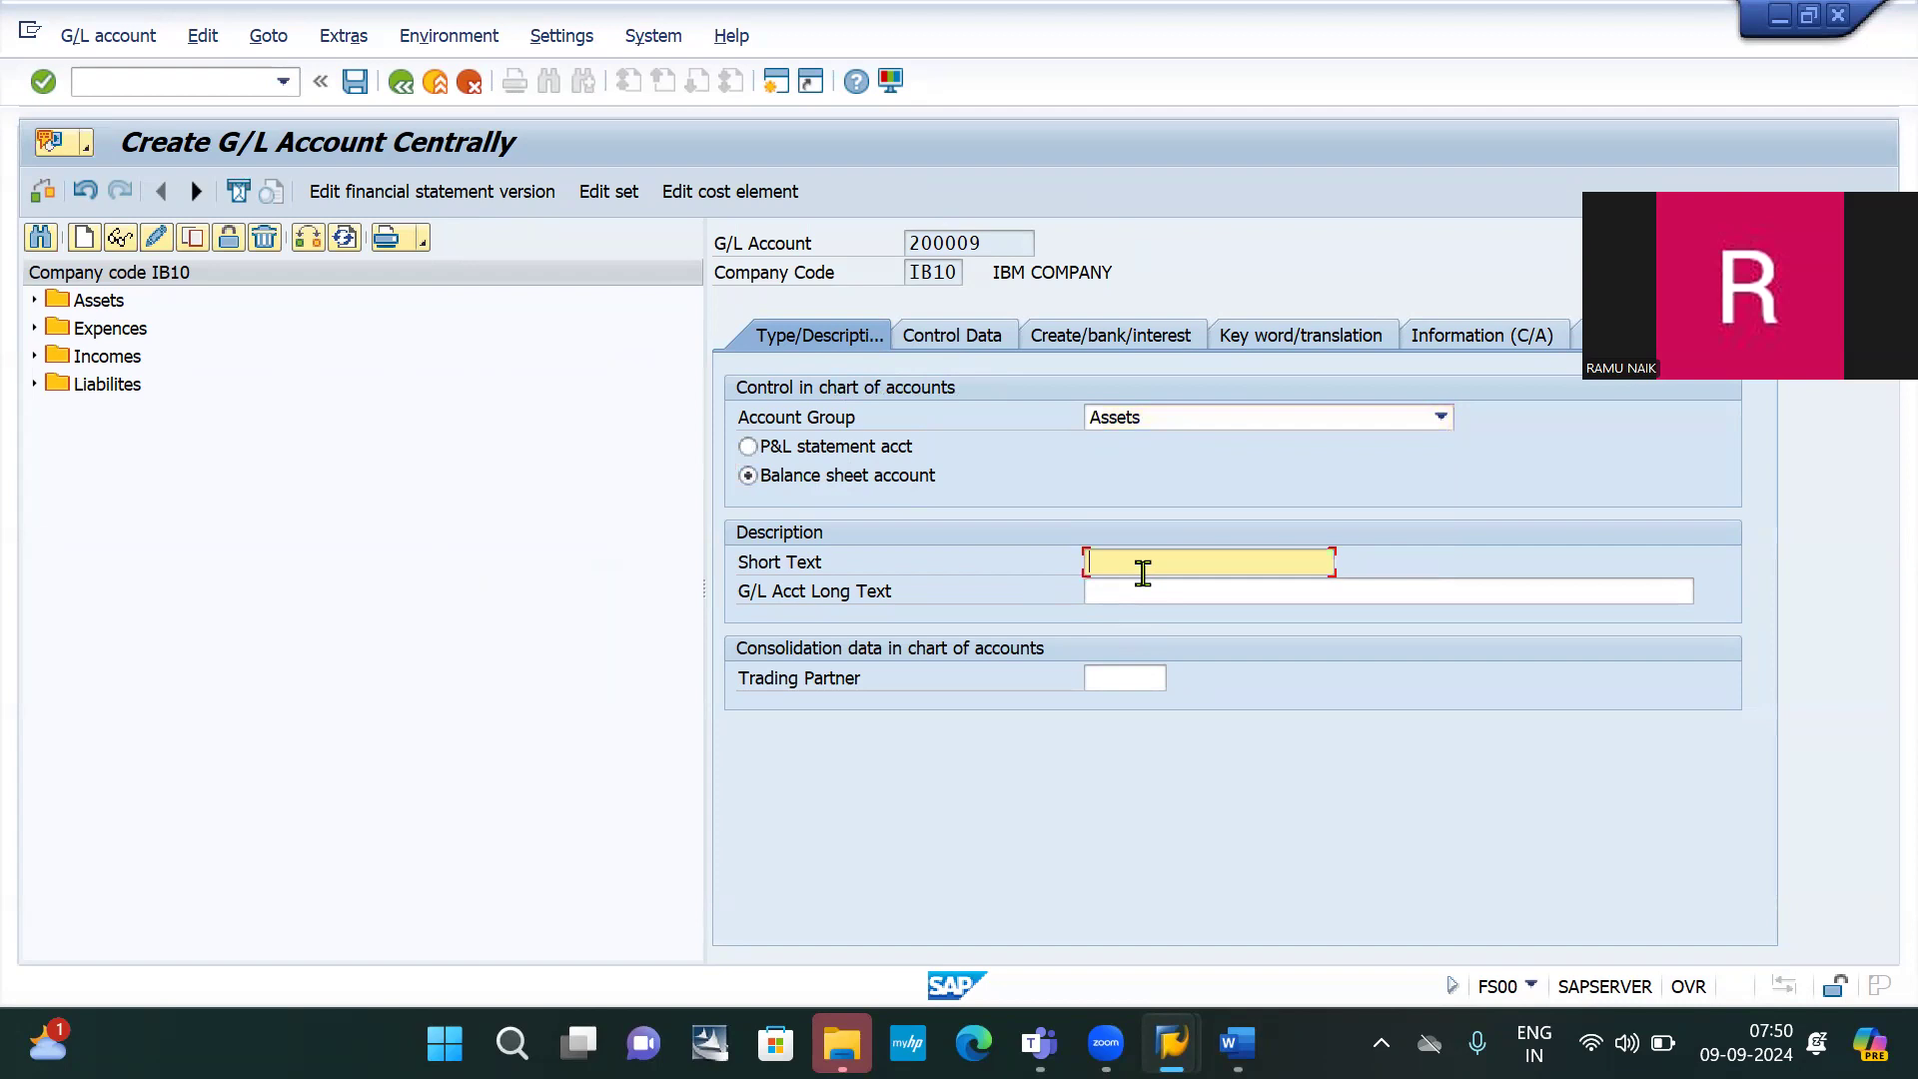
key(ctrl+v)
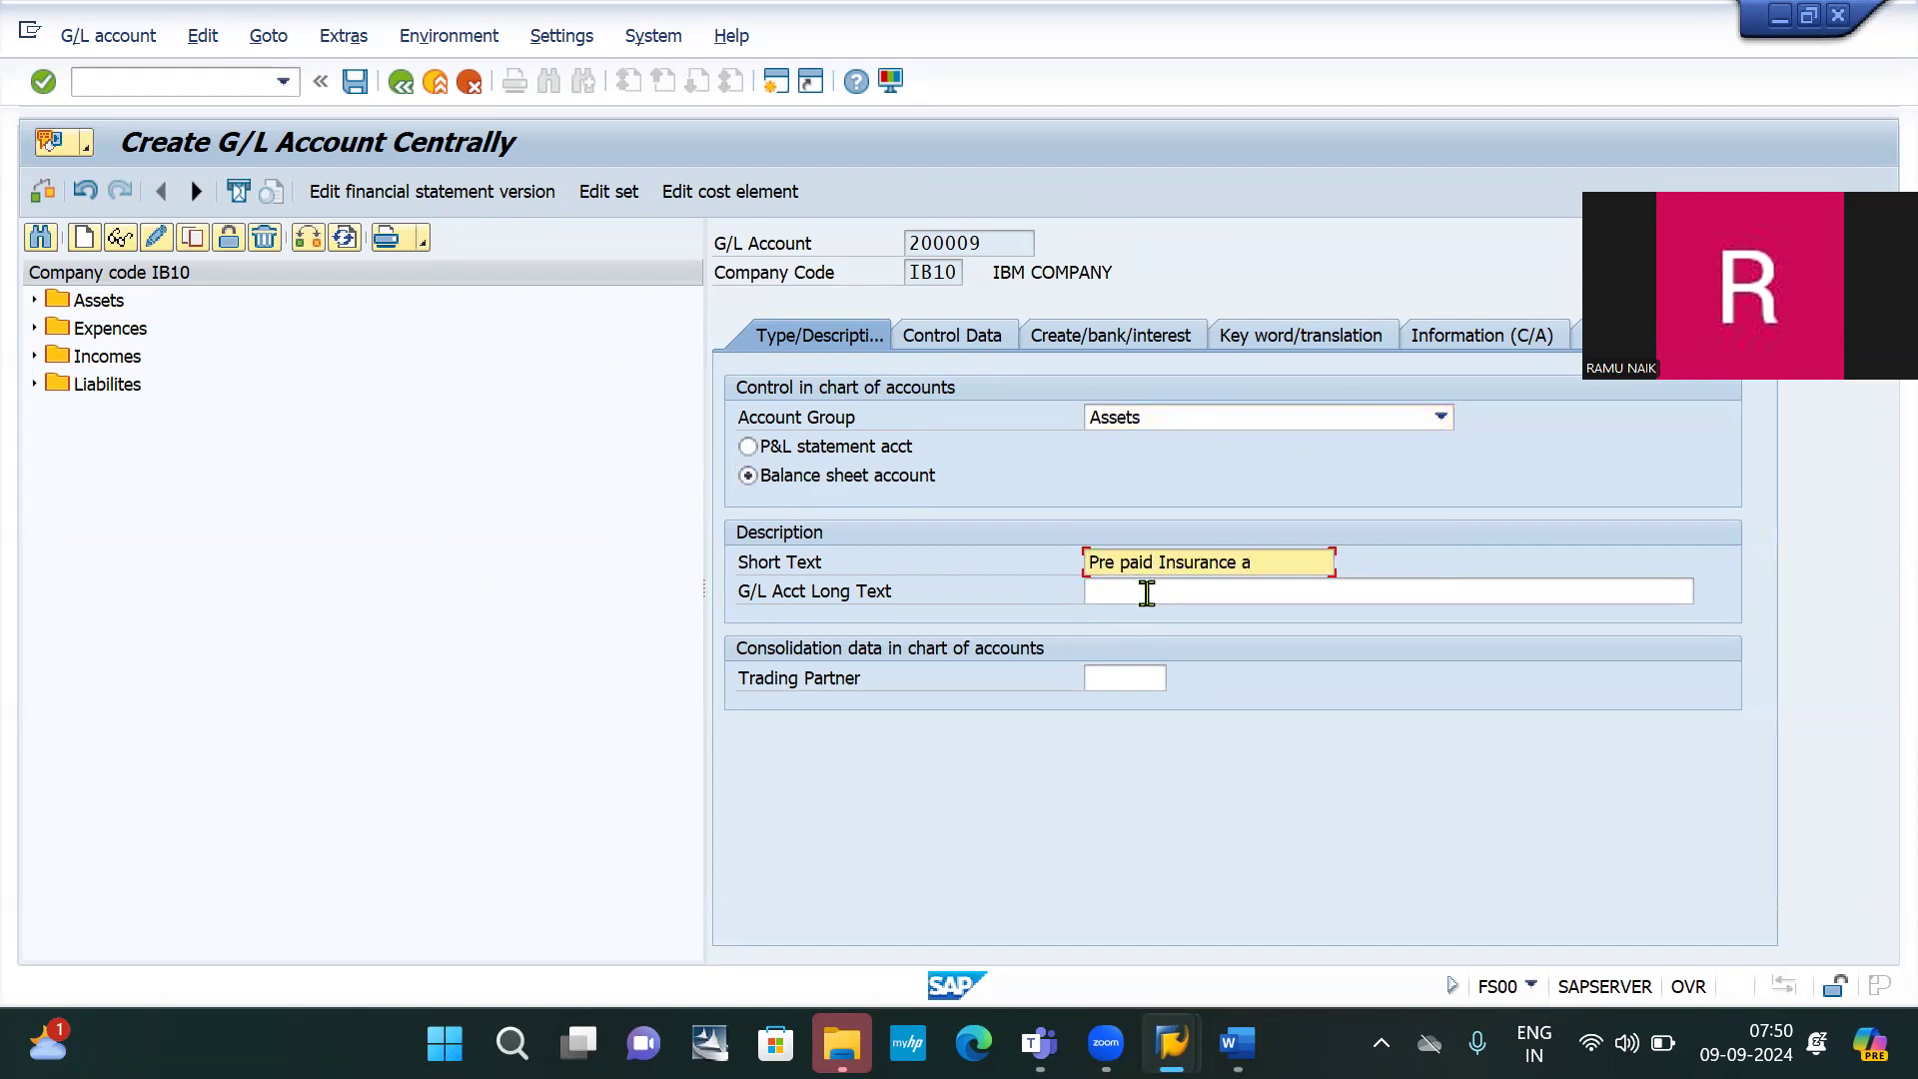
click(1147, 593)
text(Pre paid Insurance ac)
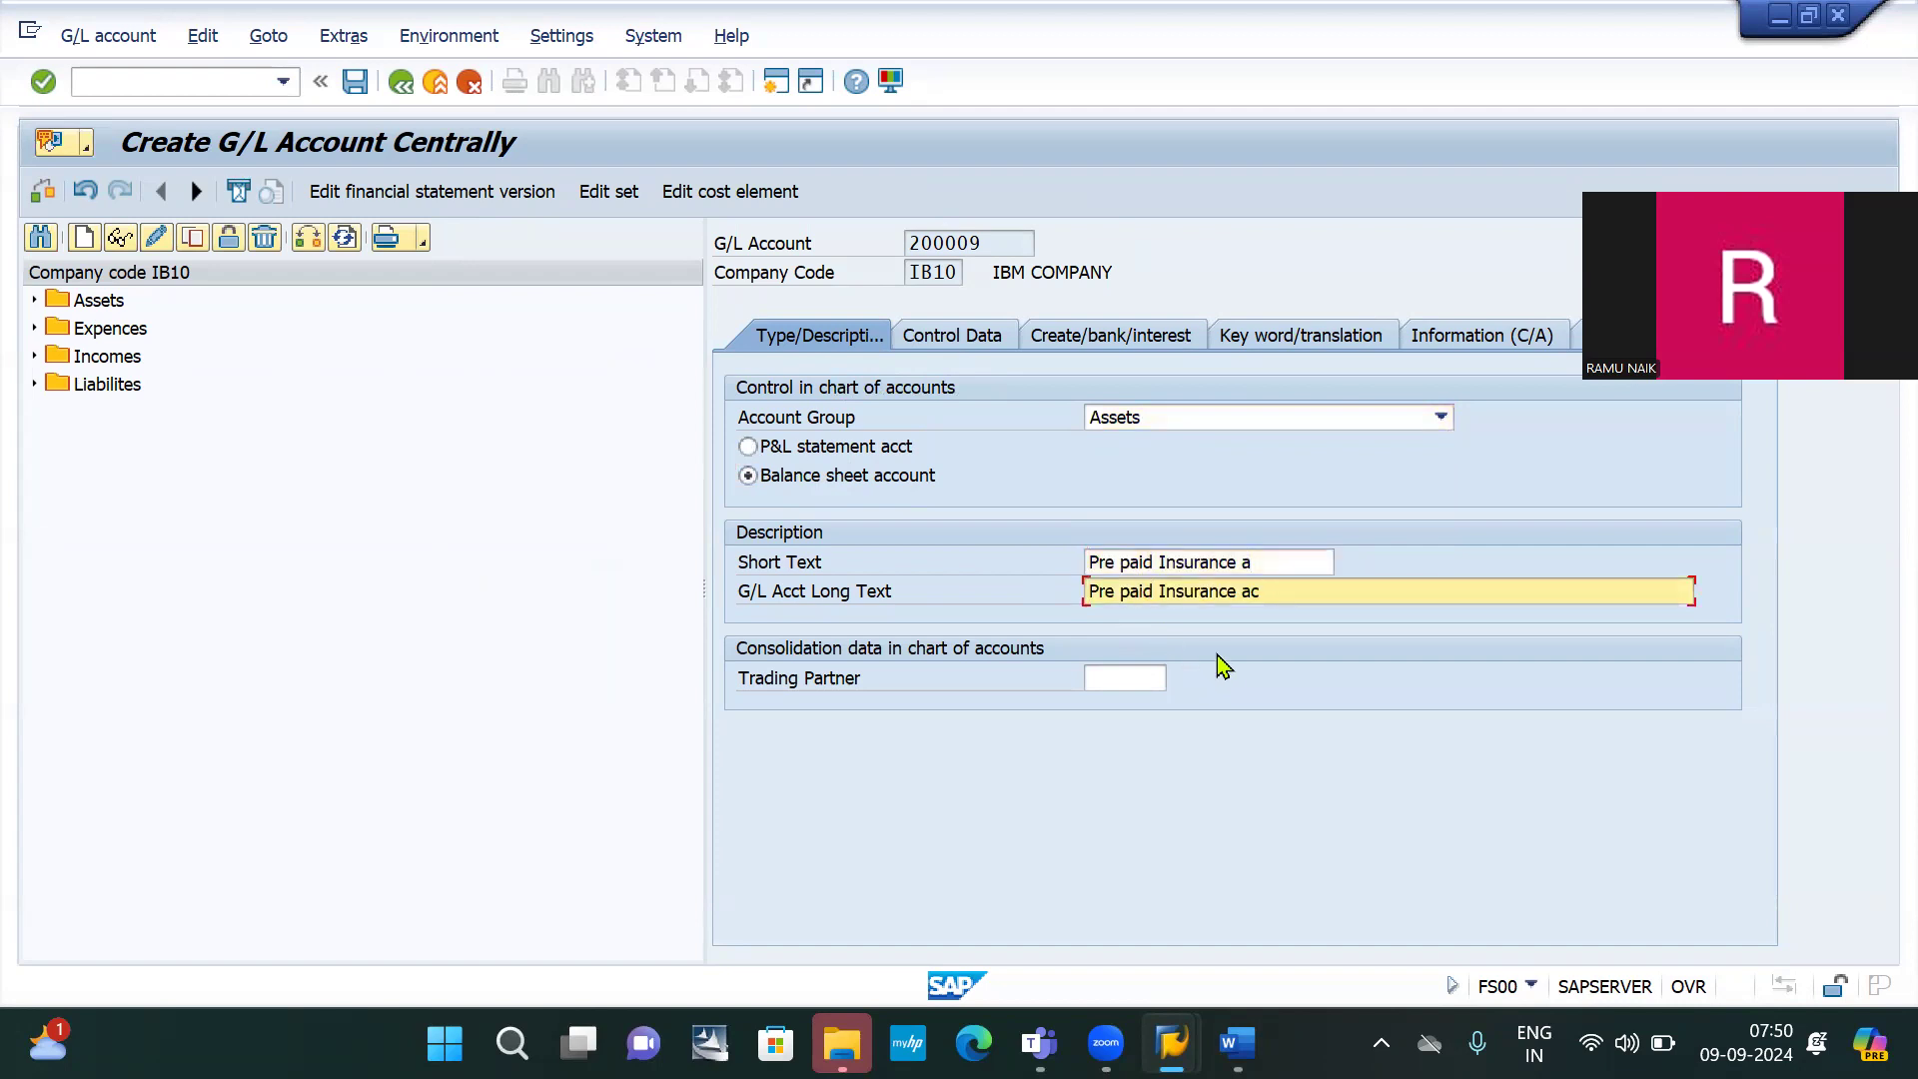
Set local-currency balances, open item management, line item display and sort key 001
click(969, 337)
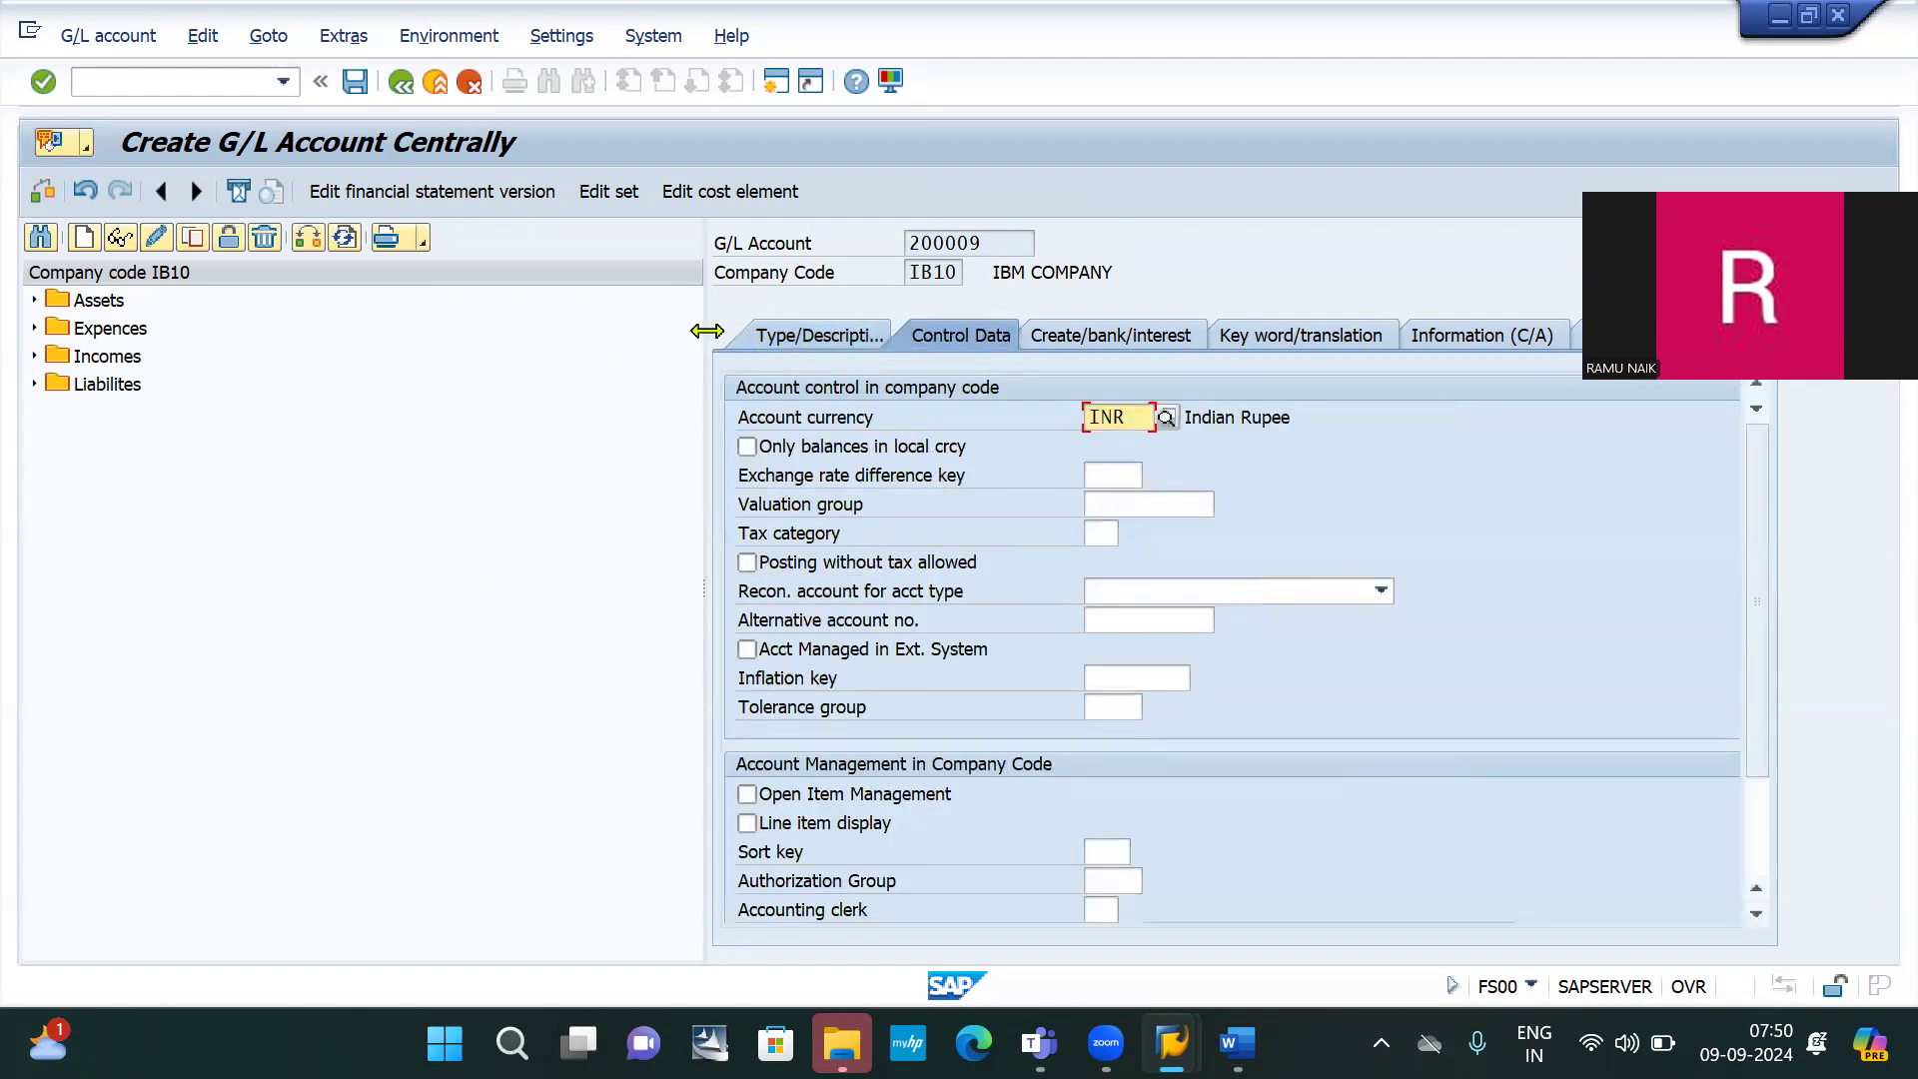
drag(707, 331, 453, 305)
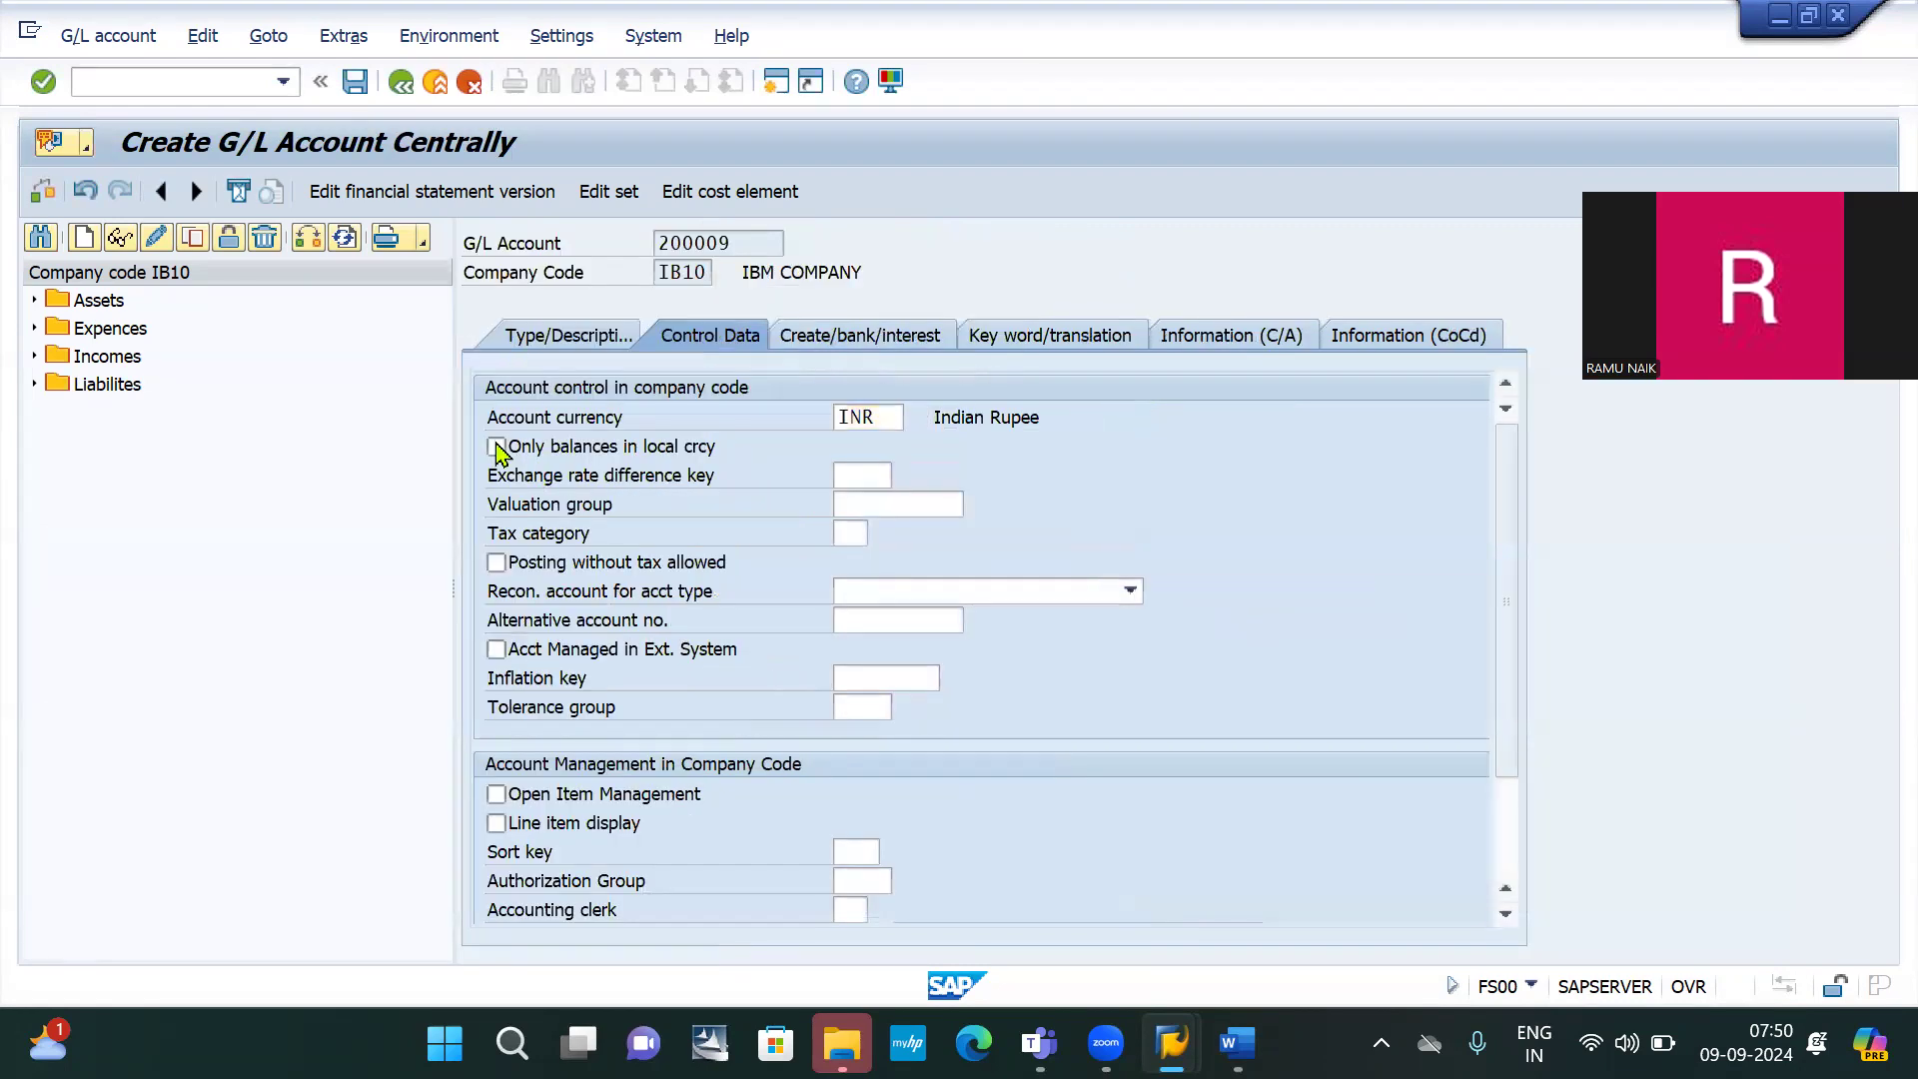
click(497, 447)
click(496, 795)
click(495, 825)
click(861, 848)
text(00)
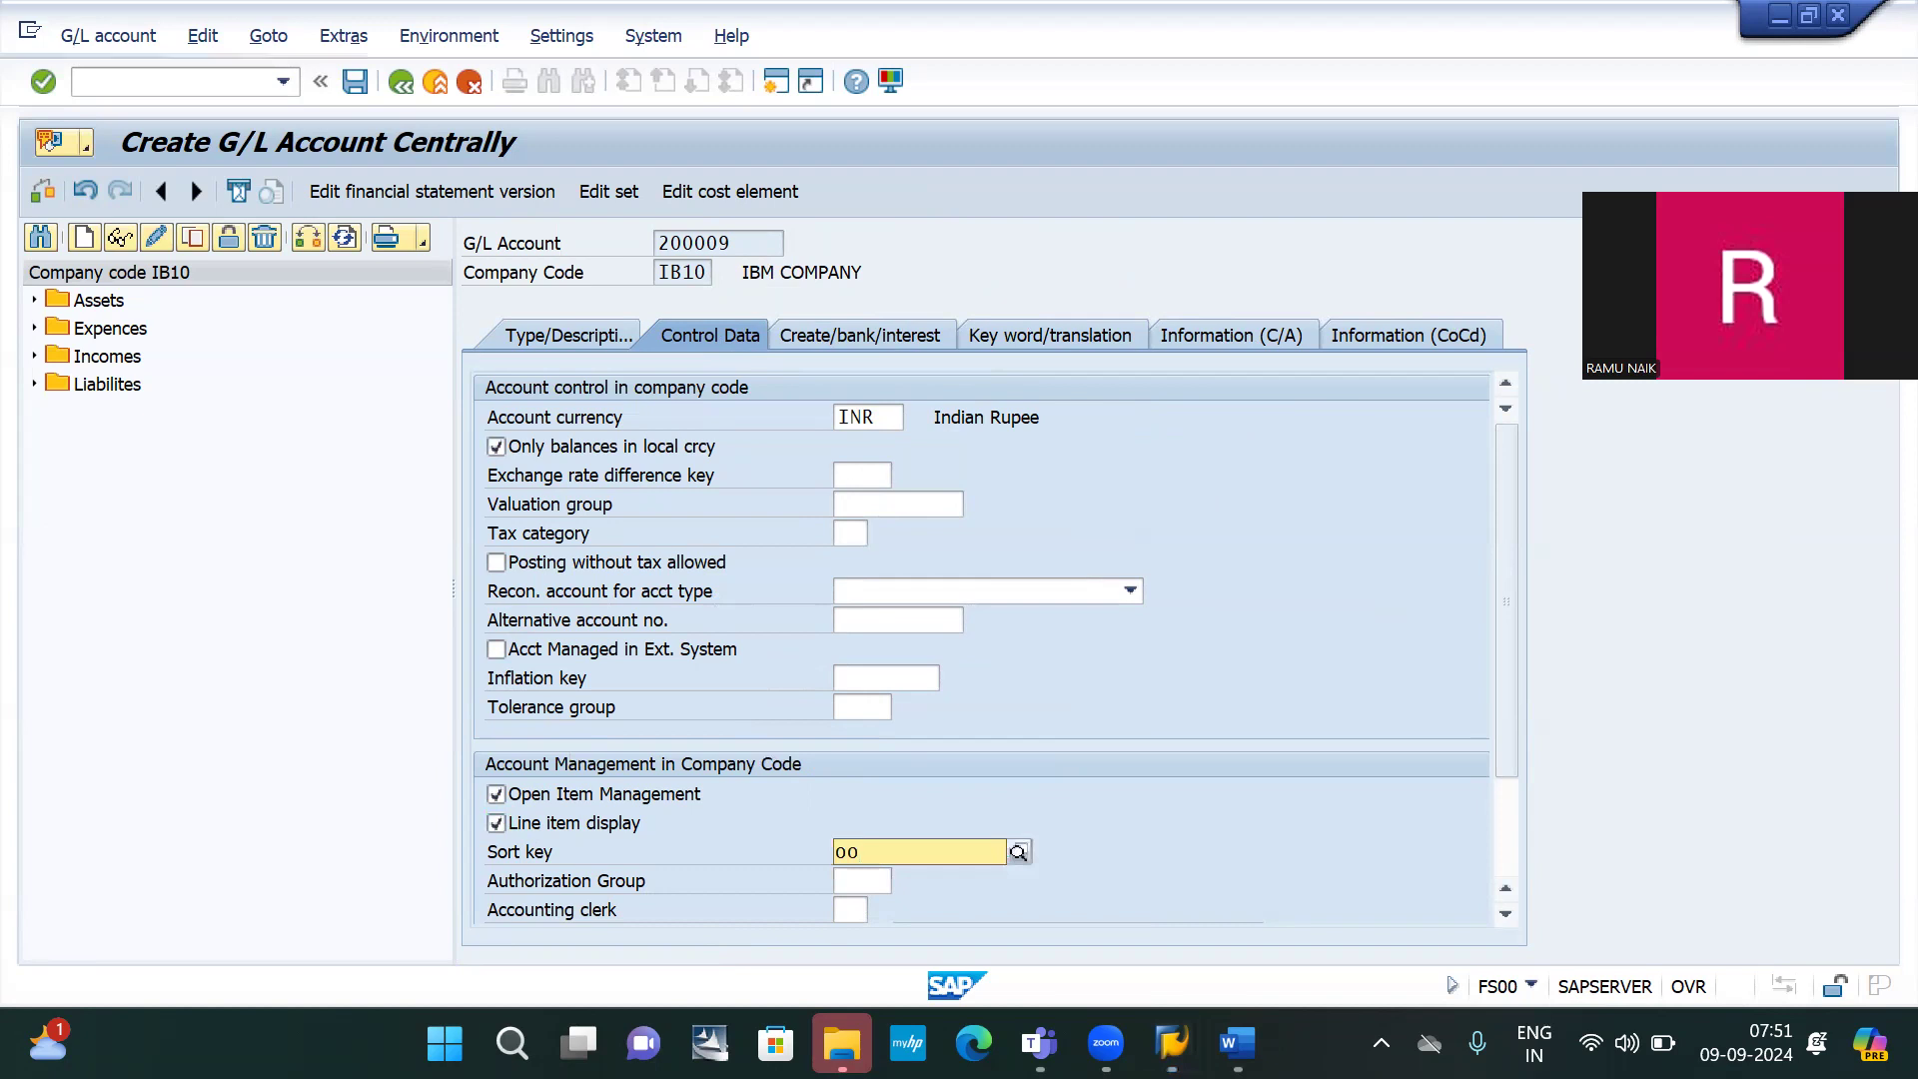
key(BackSpace)
key(BackSpace)
text(001)
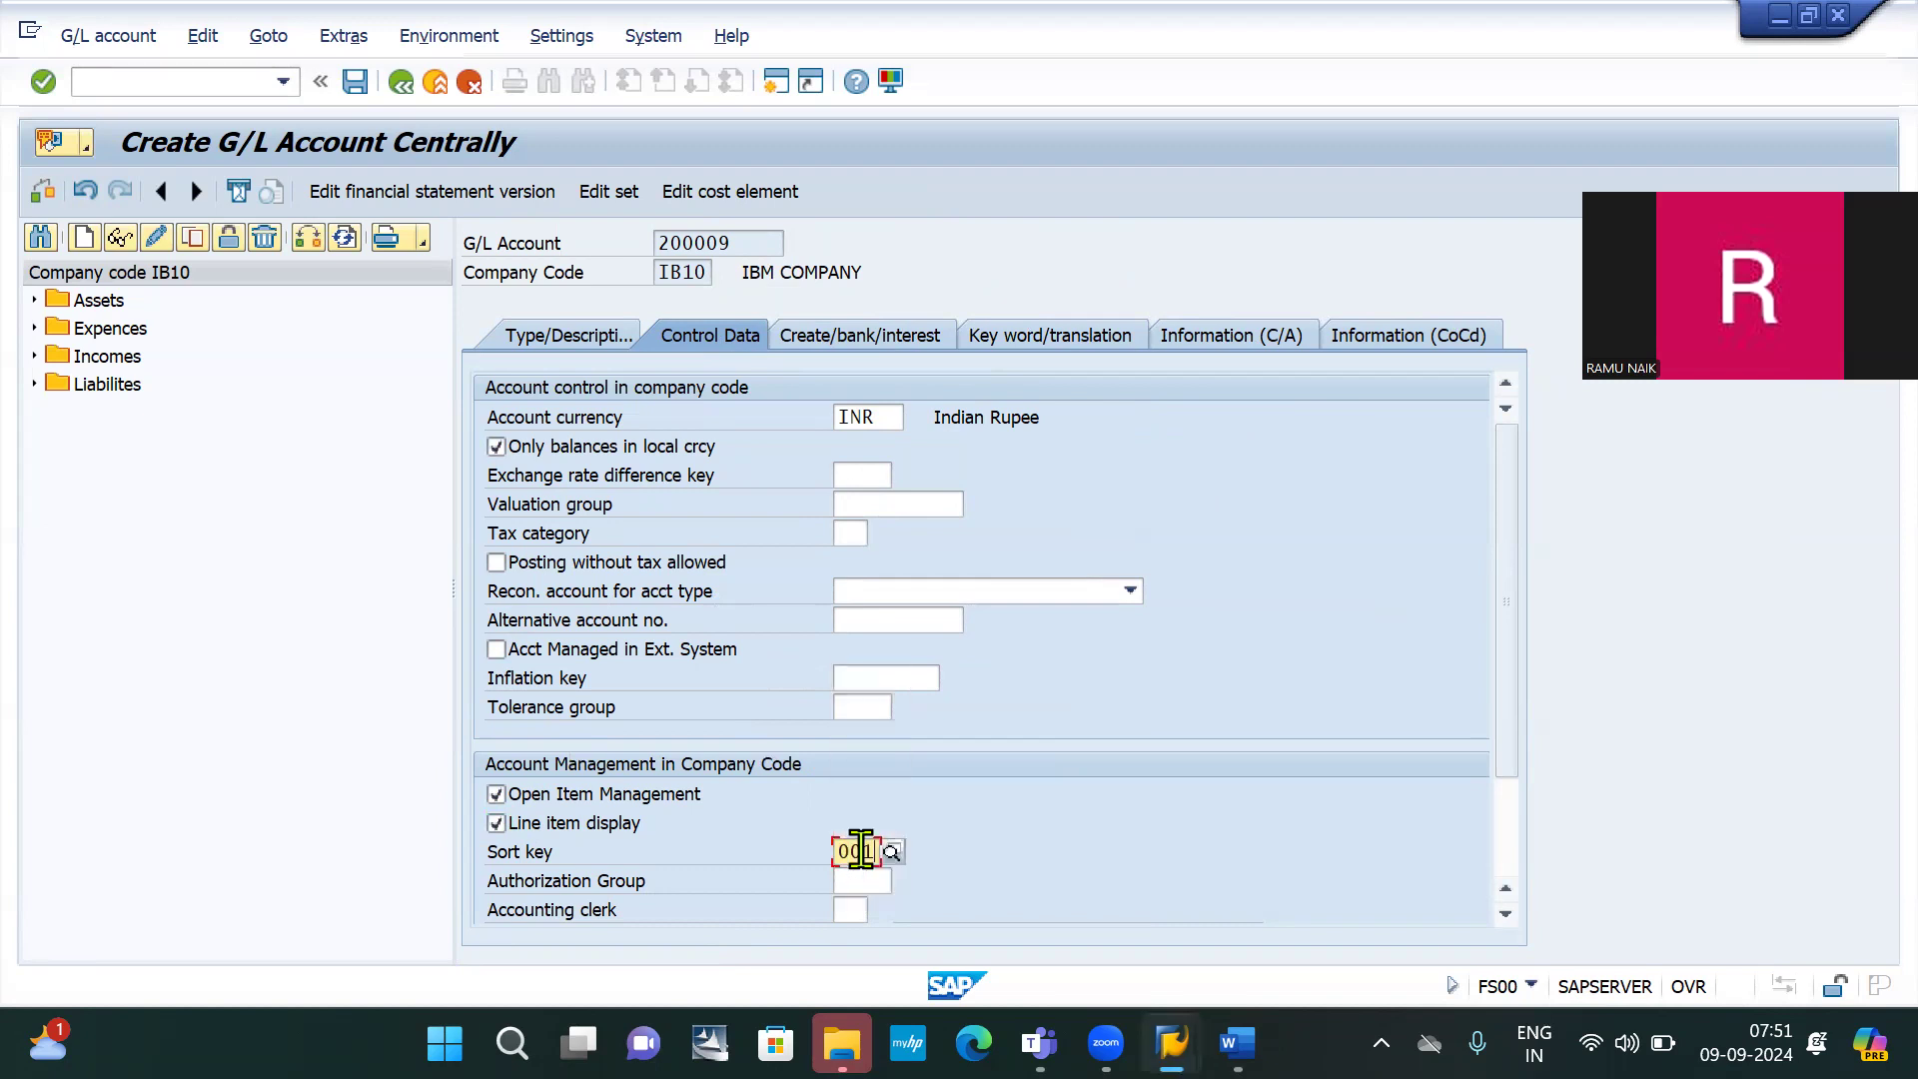
Set field status group G001 and save account 200009
click(857, 333)
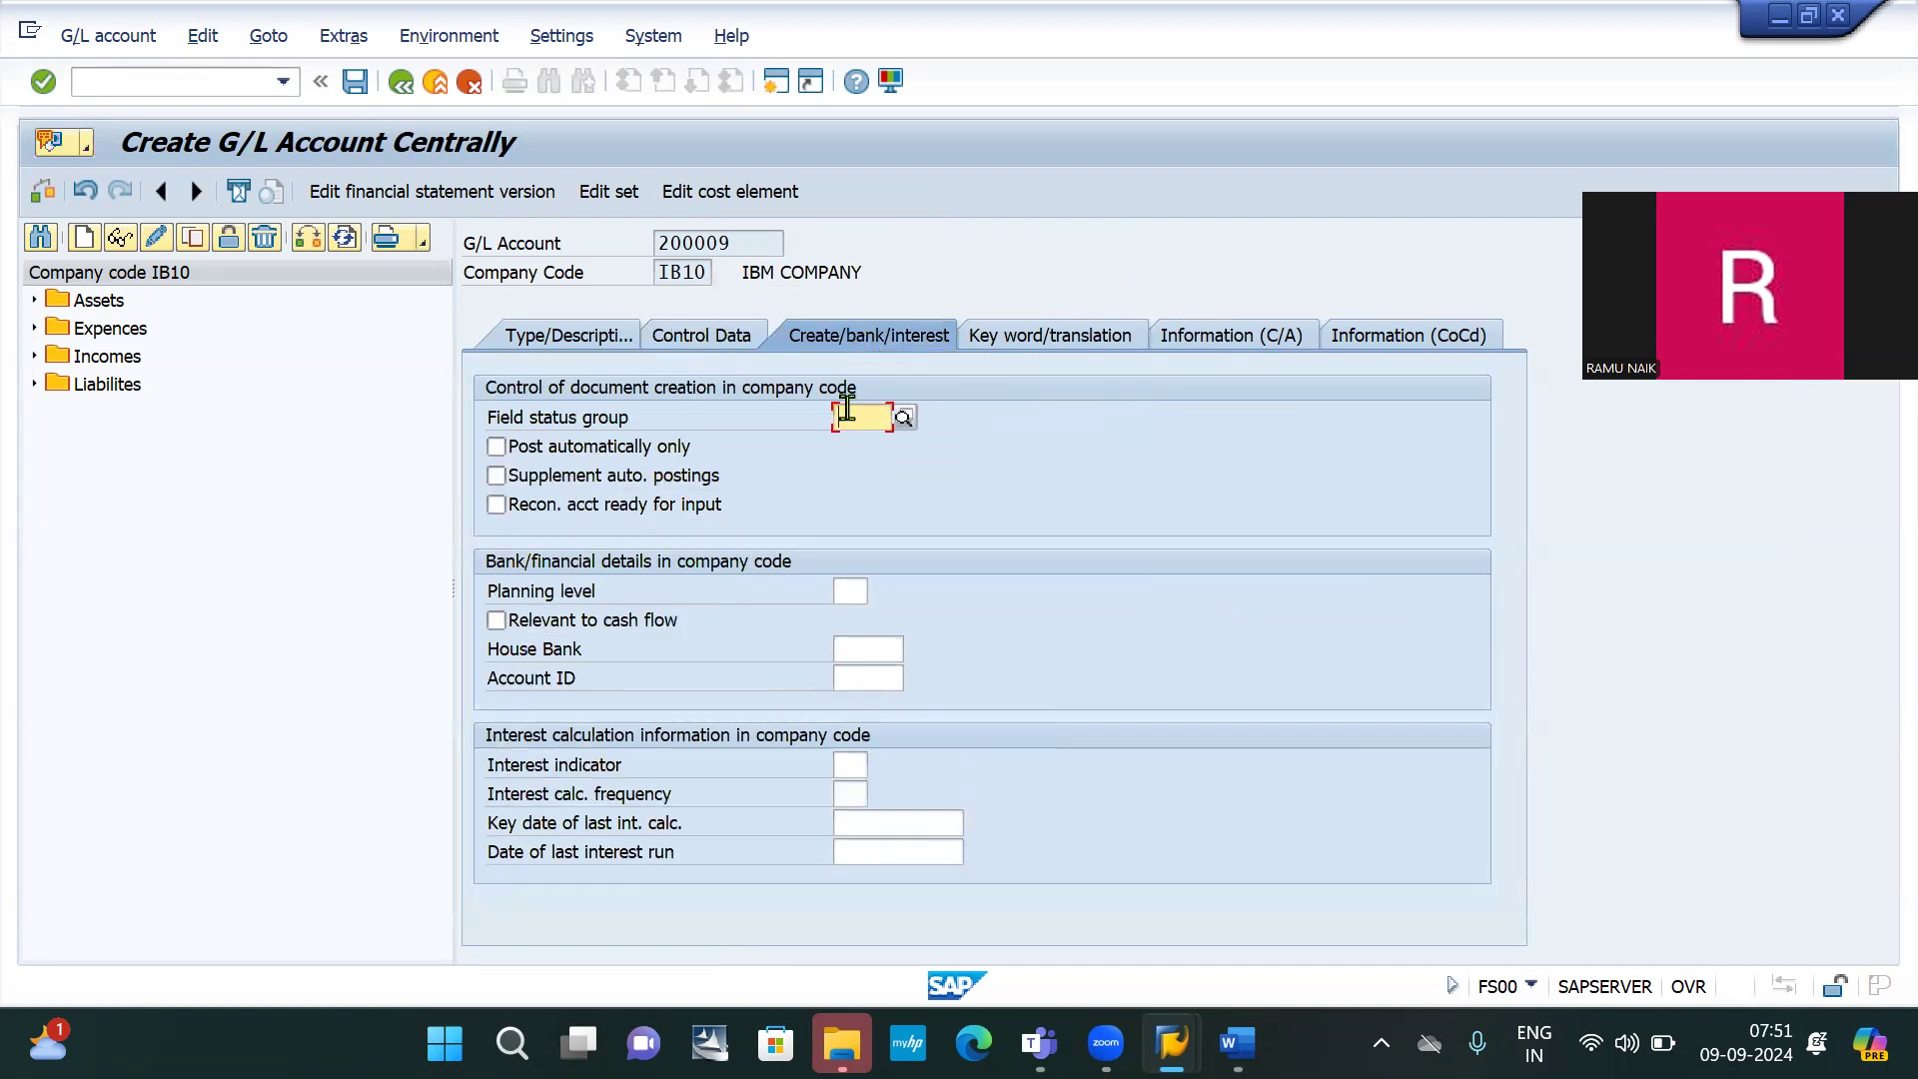
click(846, 411)
click(870, 452)
key(Return)
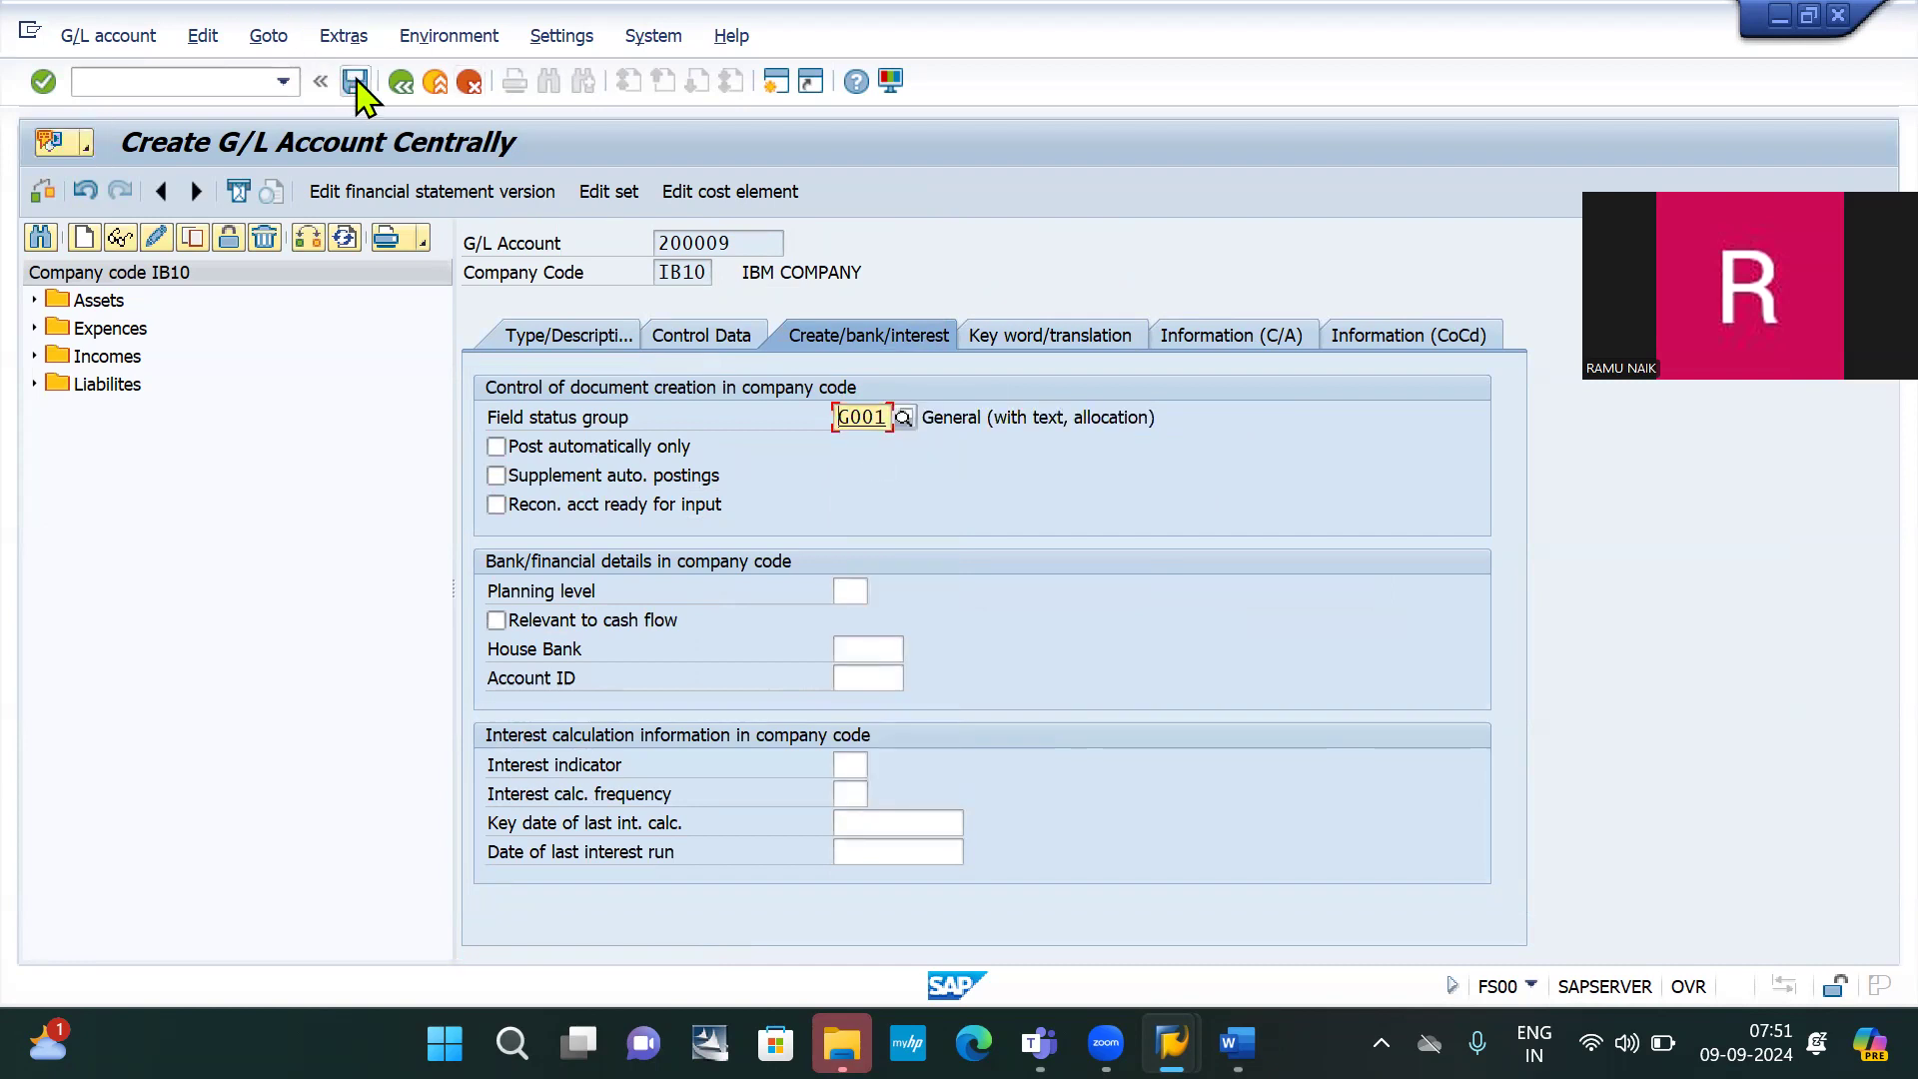
click(357, 82)
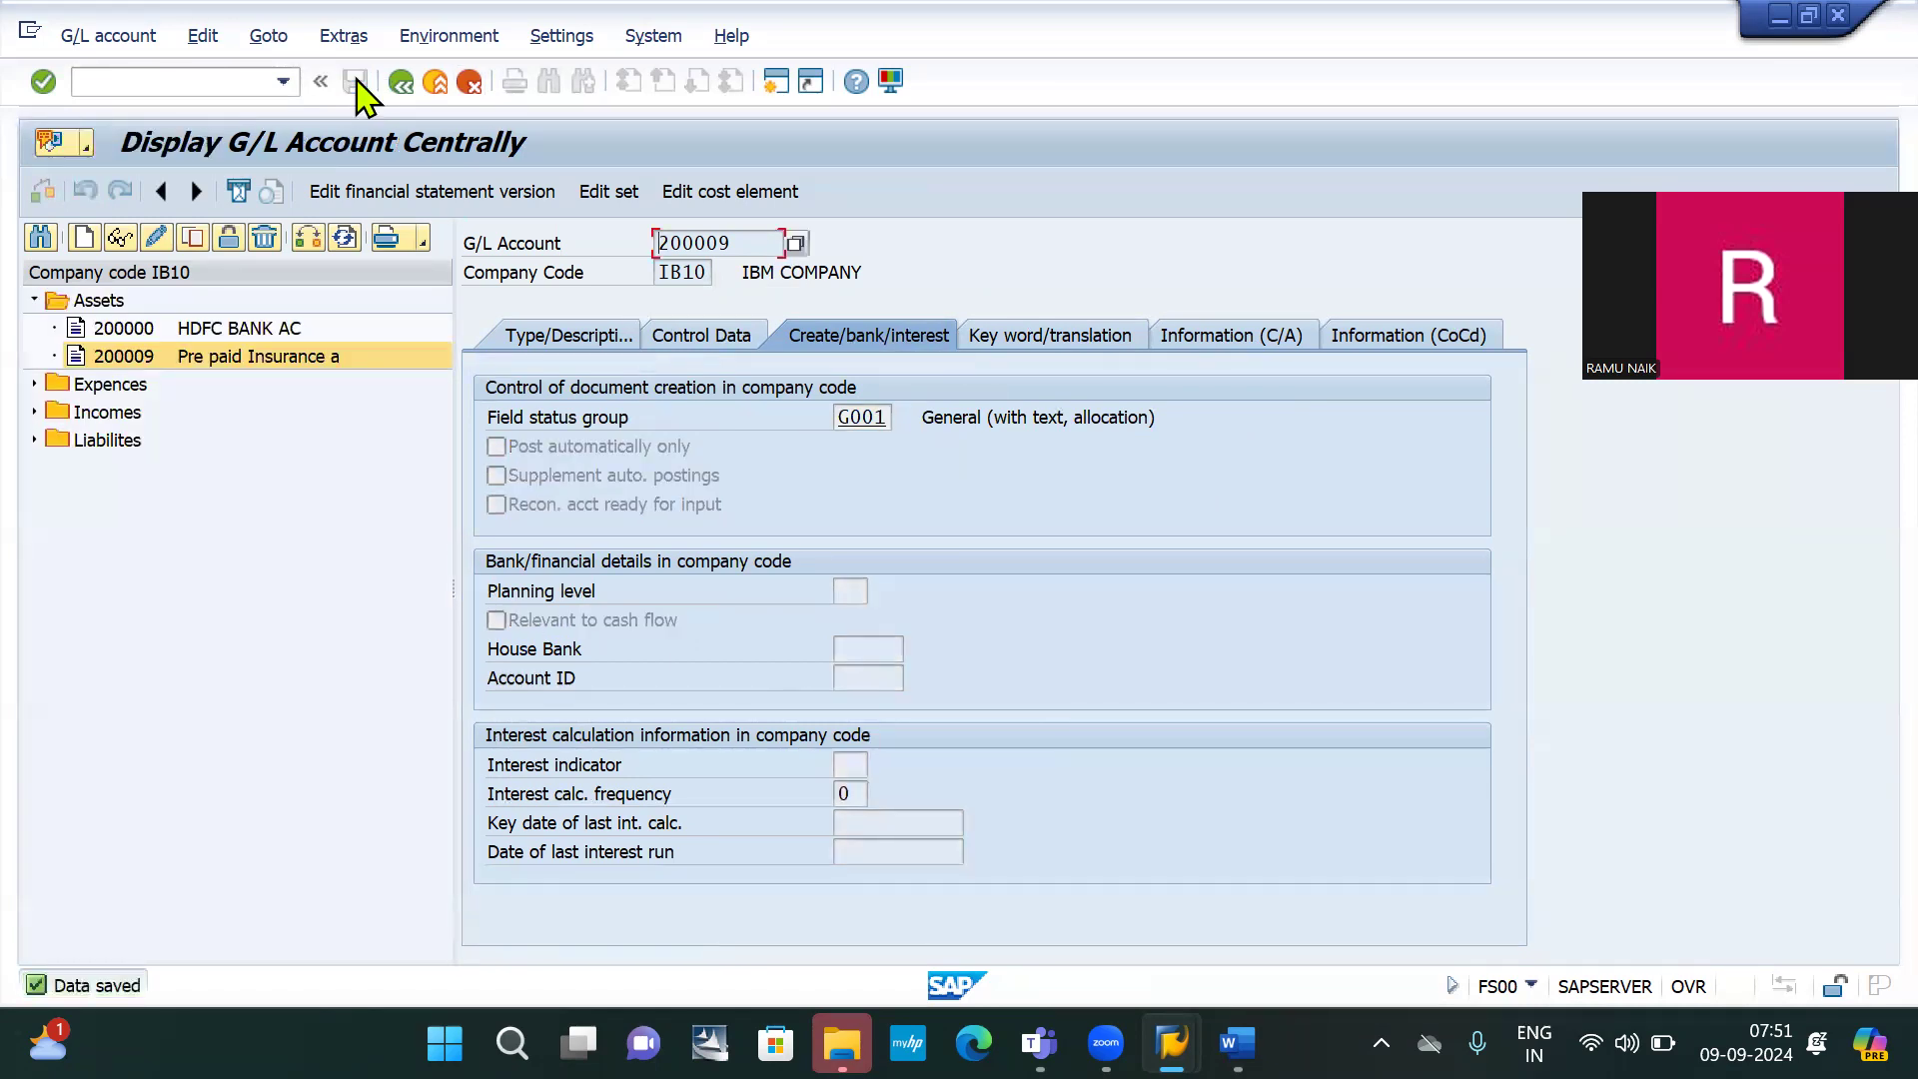
click(193, 84)
Start FB50 and confirm company code IB10
text(/nfb50)
key(Return)
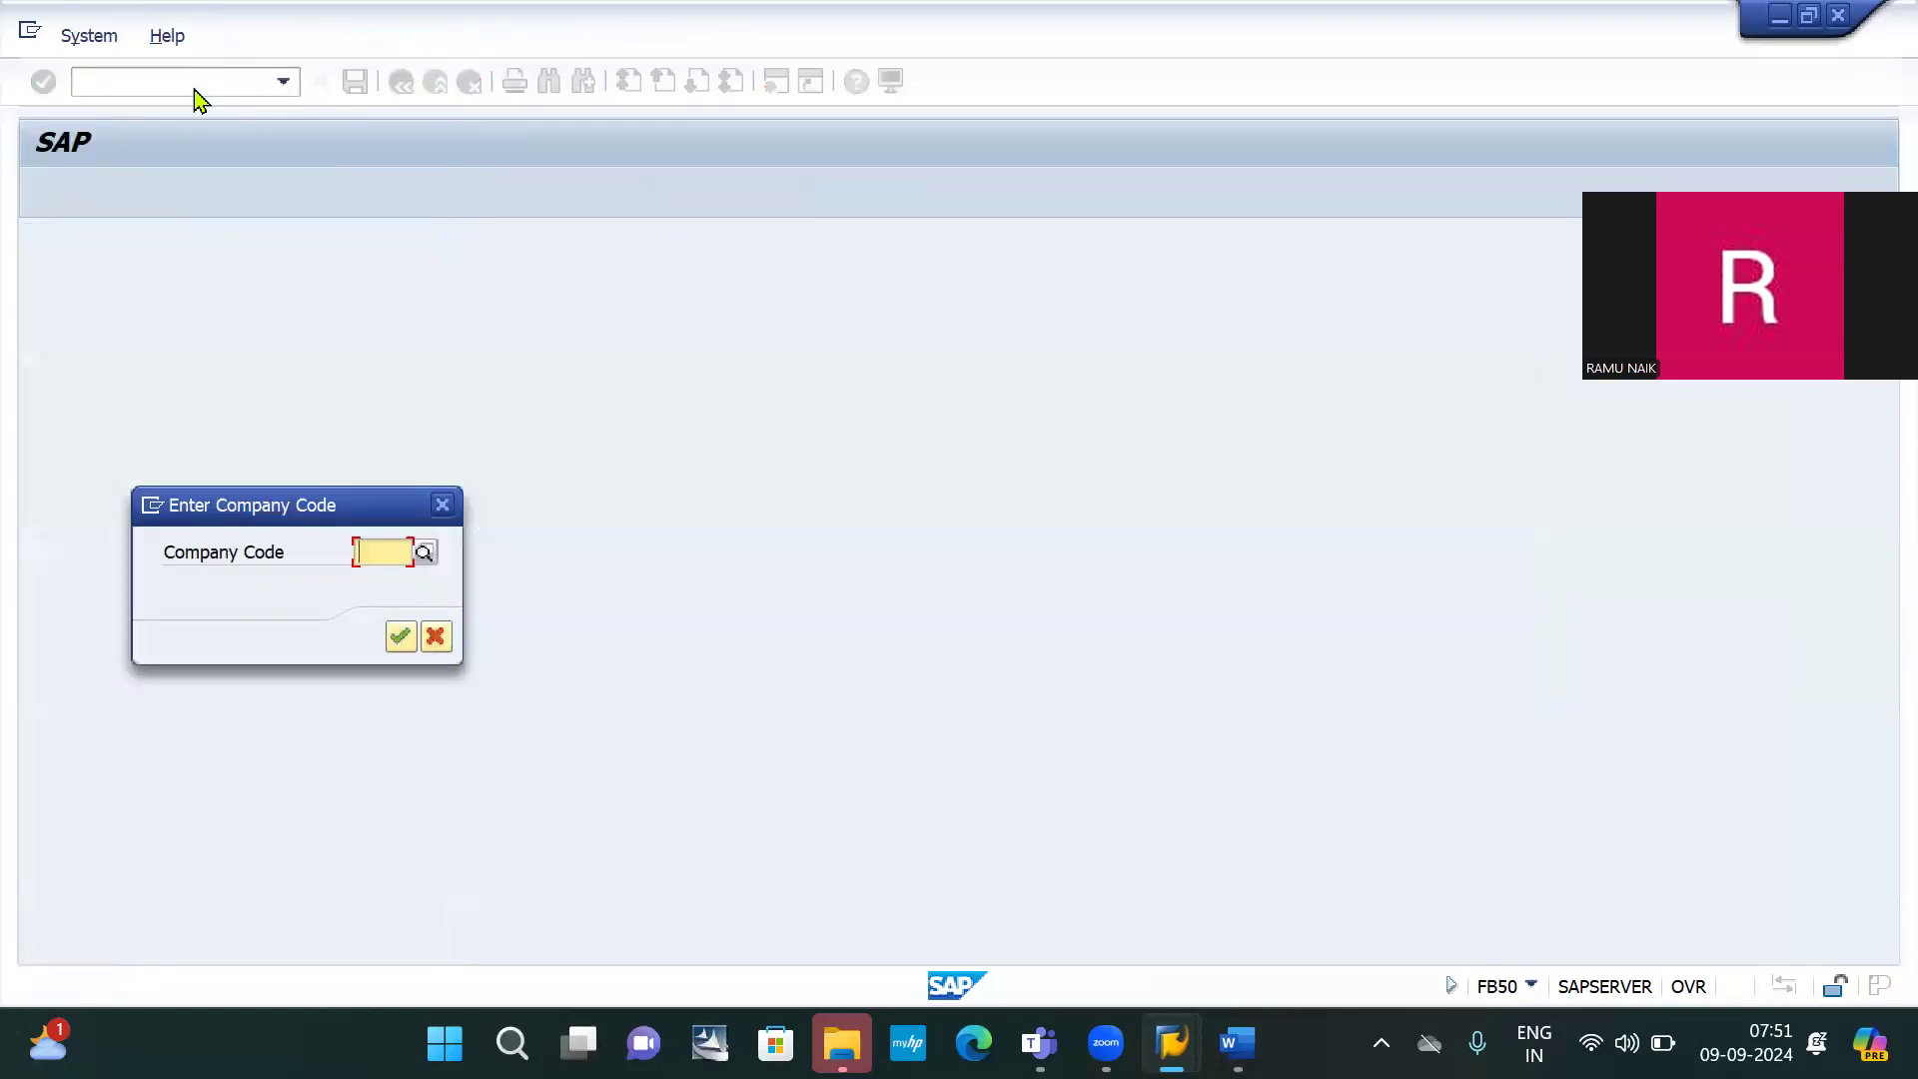
key(Down)
key(Down)
key(Return)
key(Return)
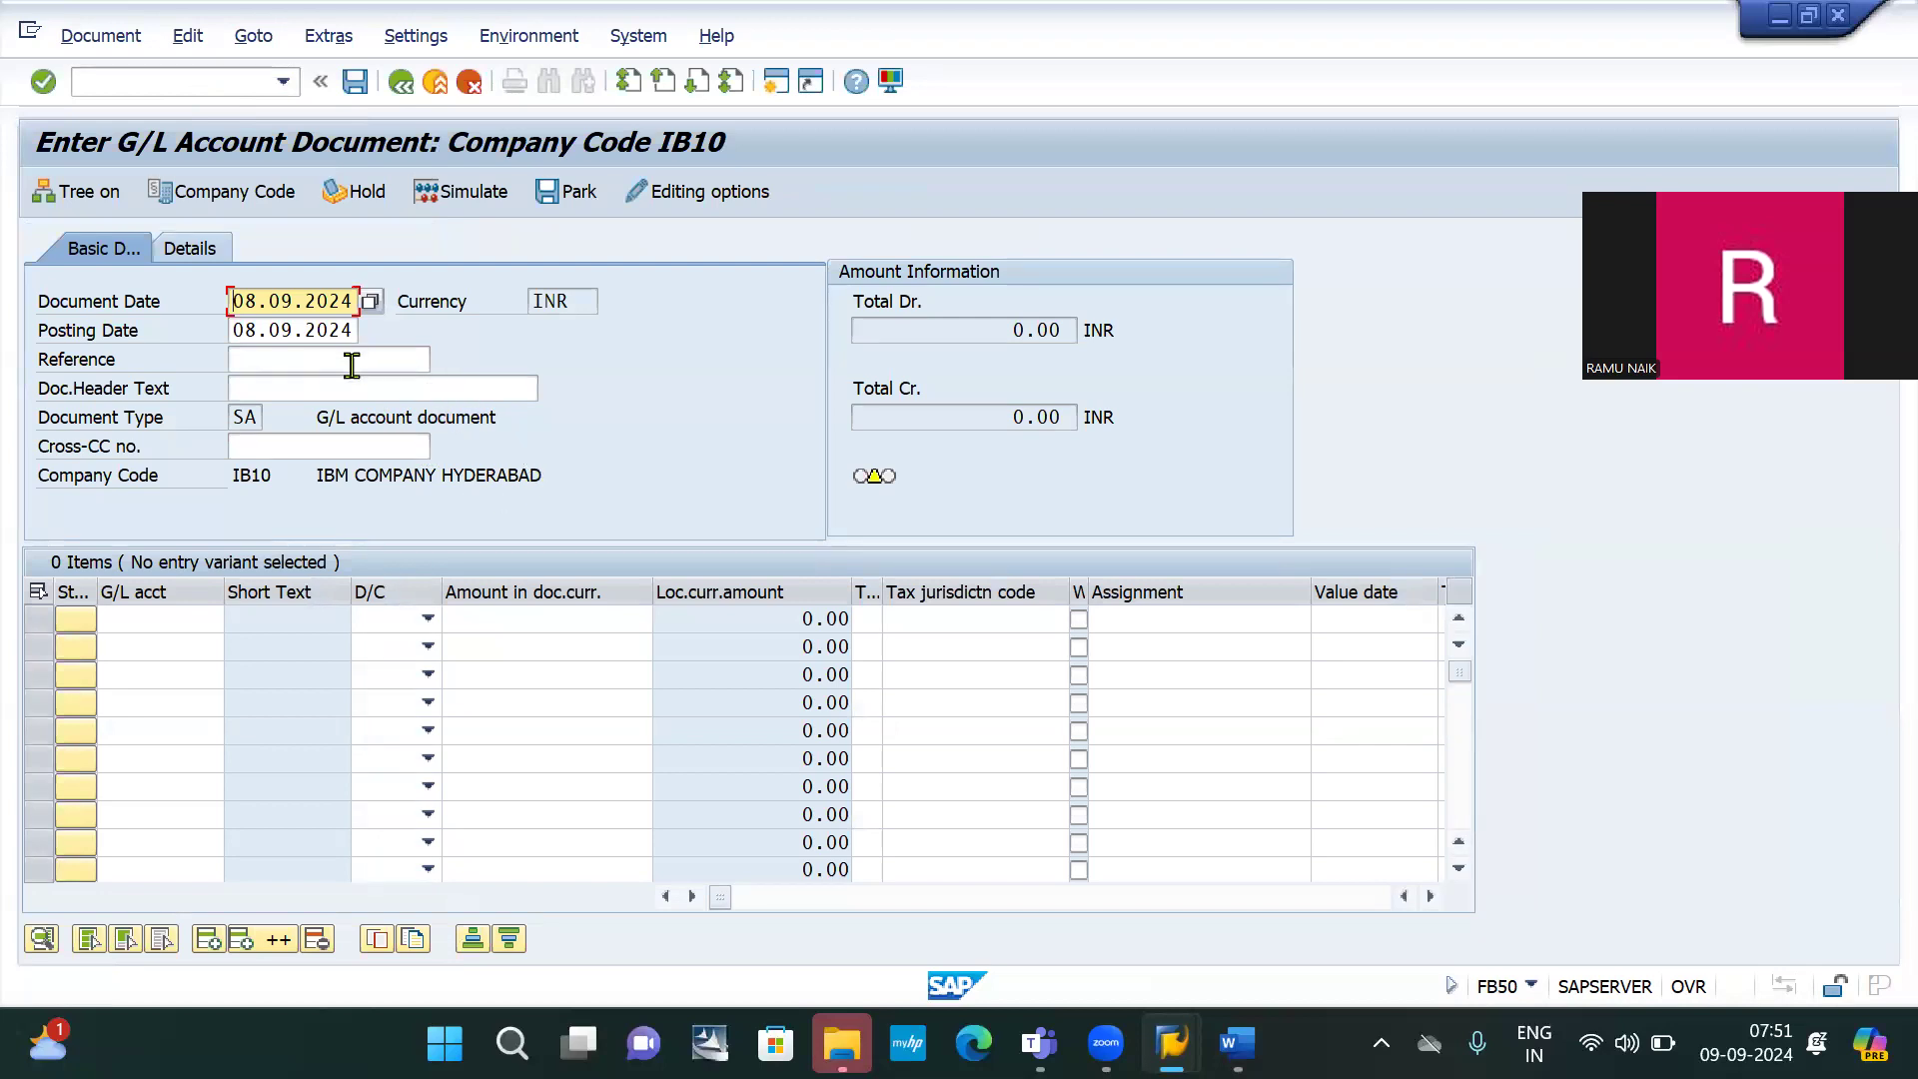
Set both the document date and posting date to 01.09.2024
double_click(322, 316)
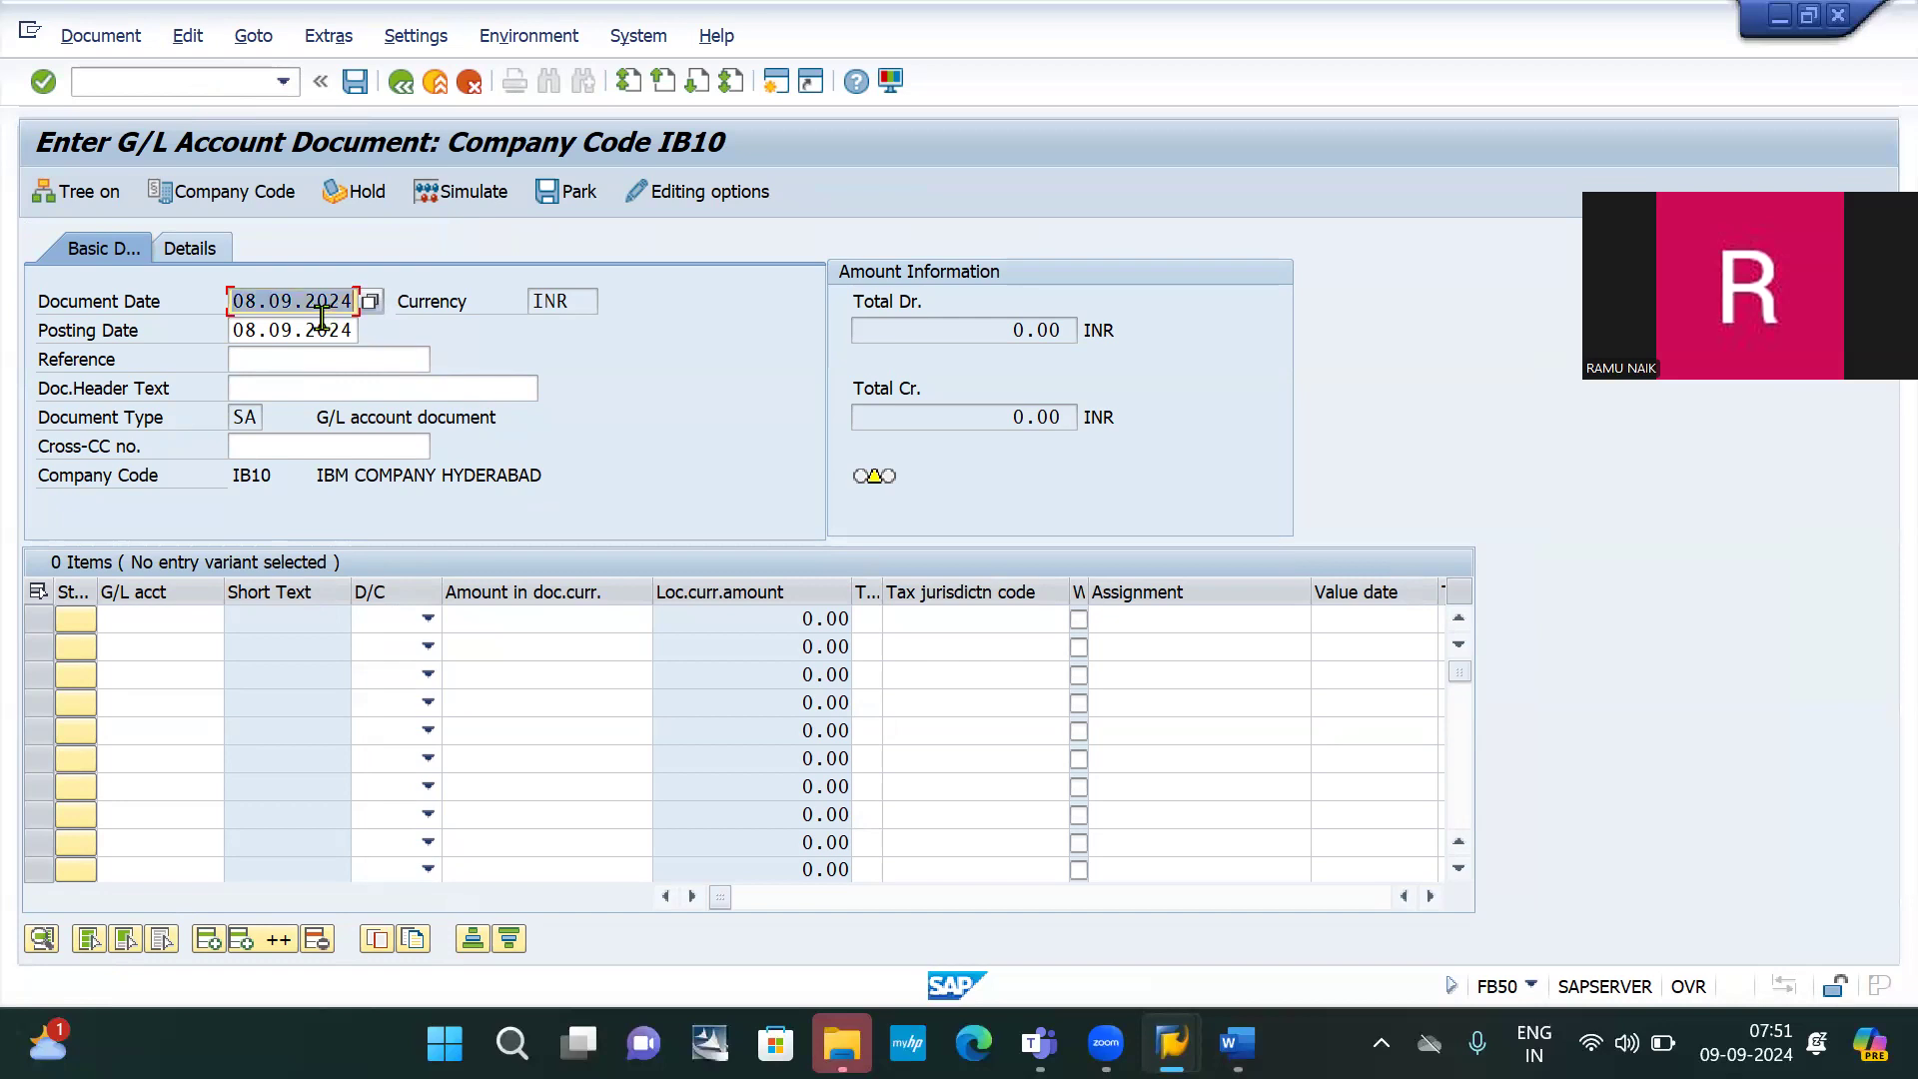
key(BackSpace)
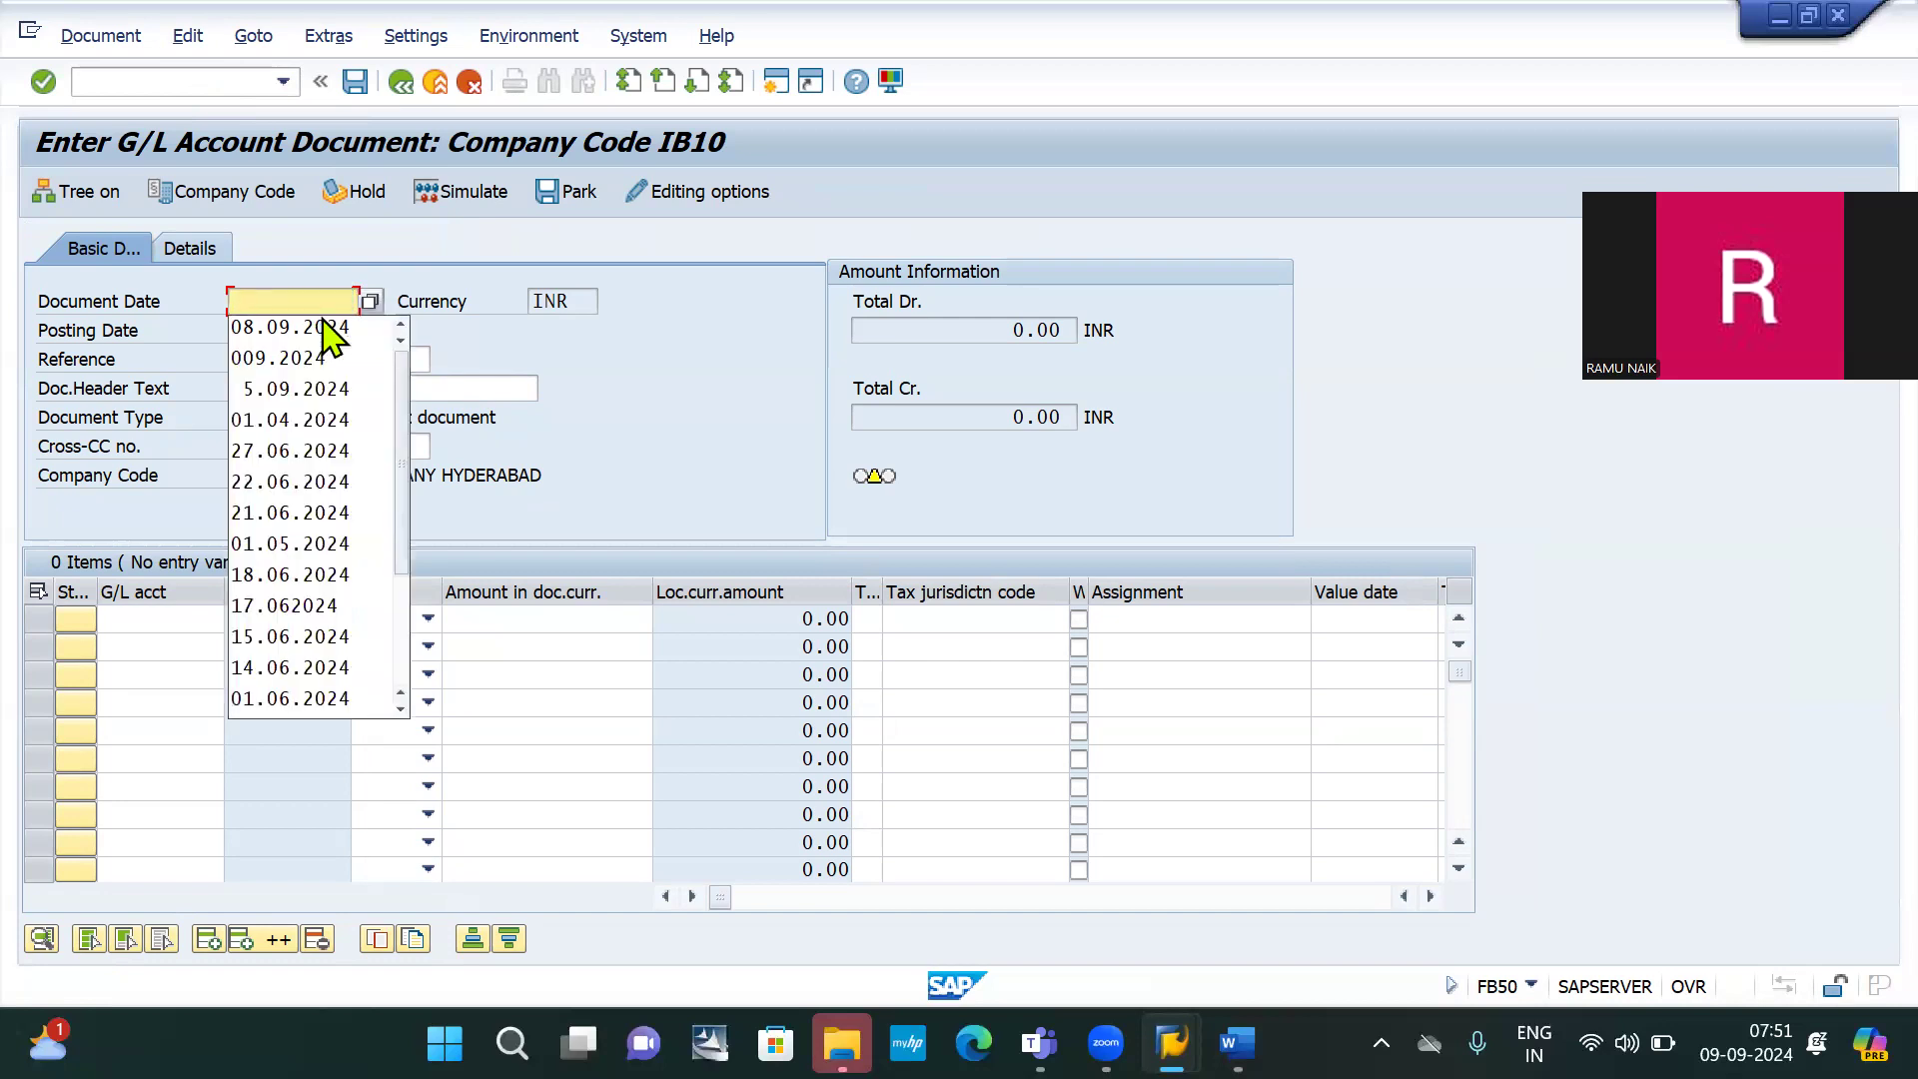
text(0)
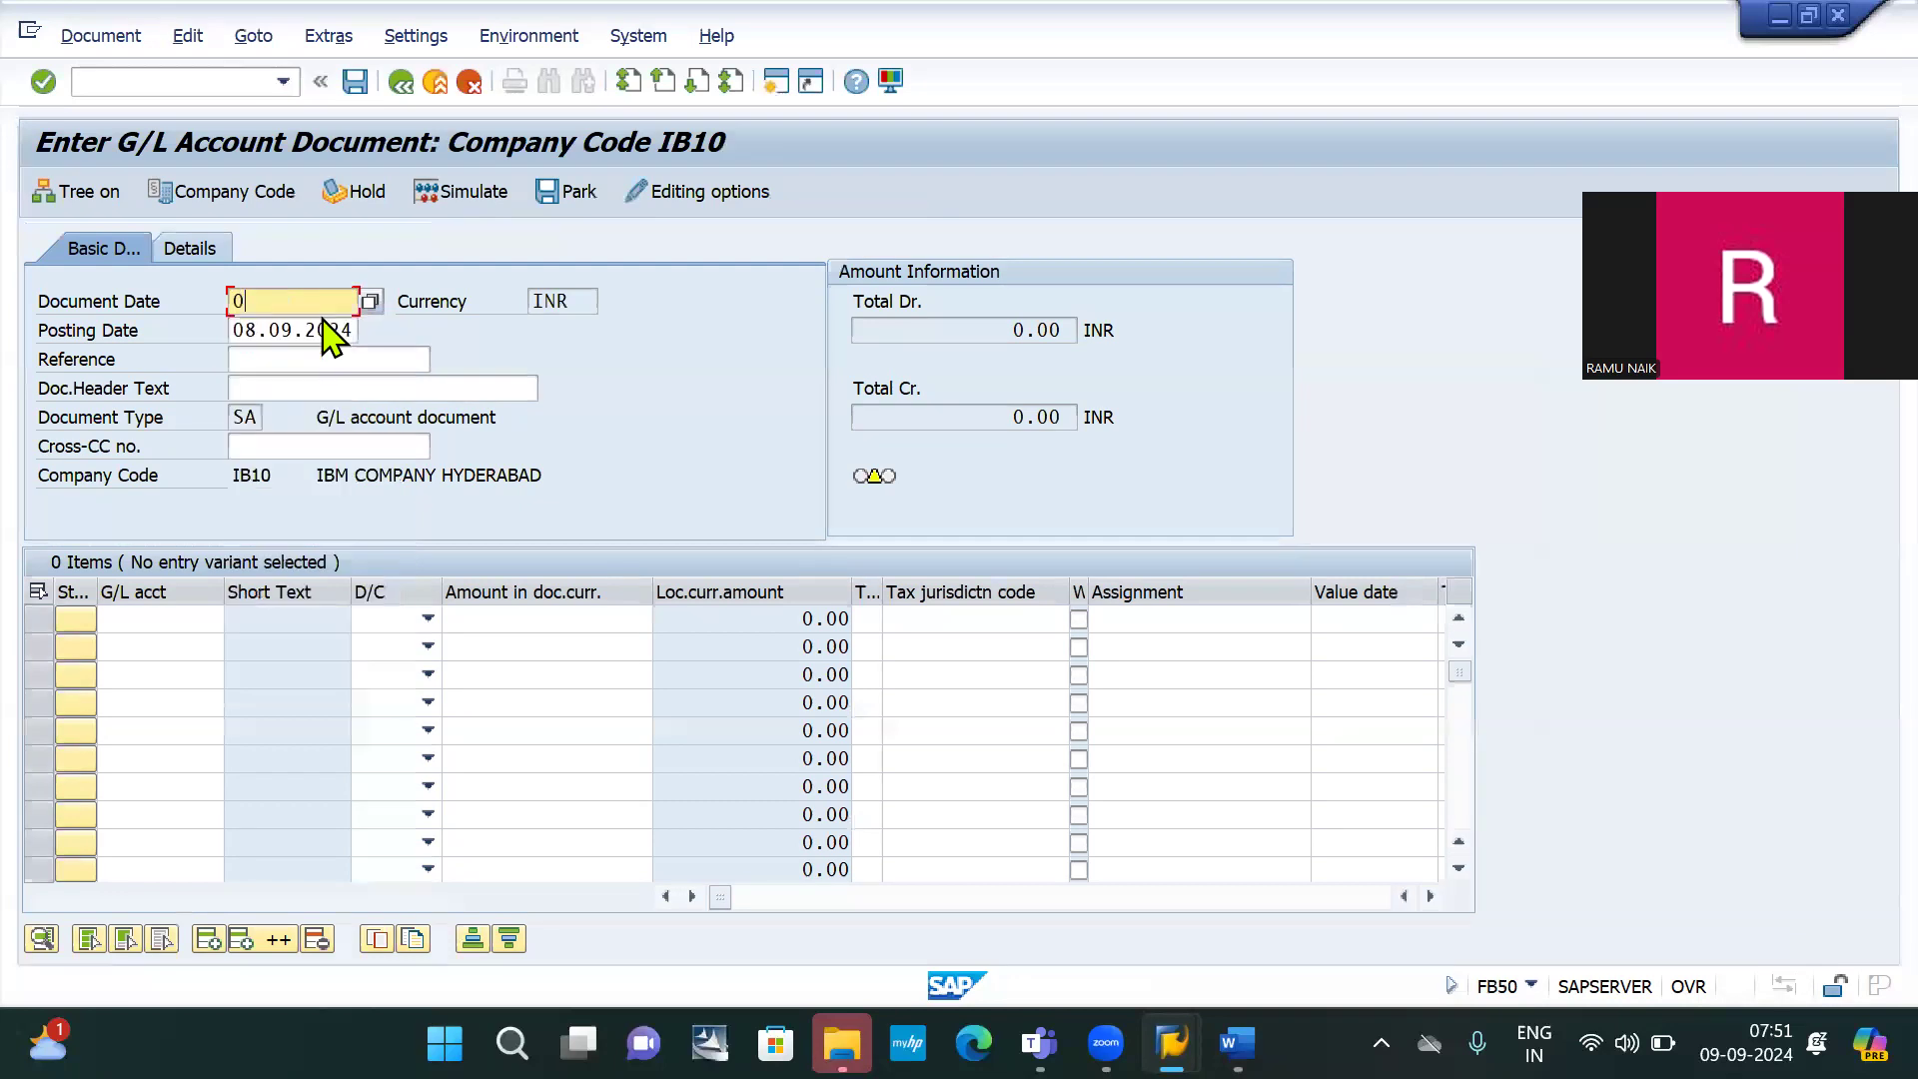
text(1.)
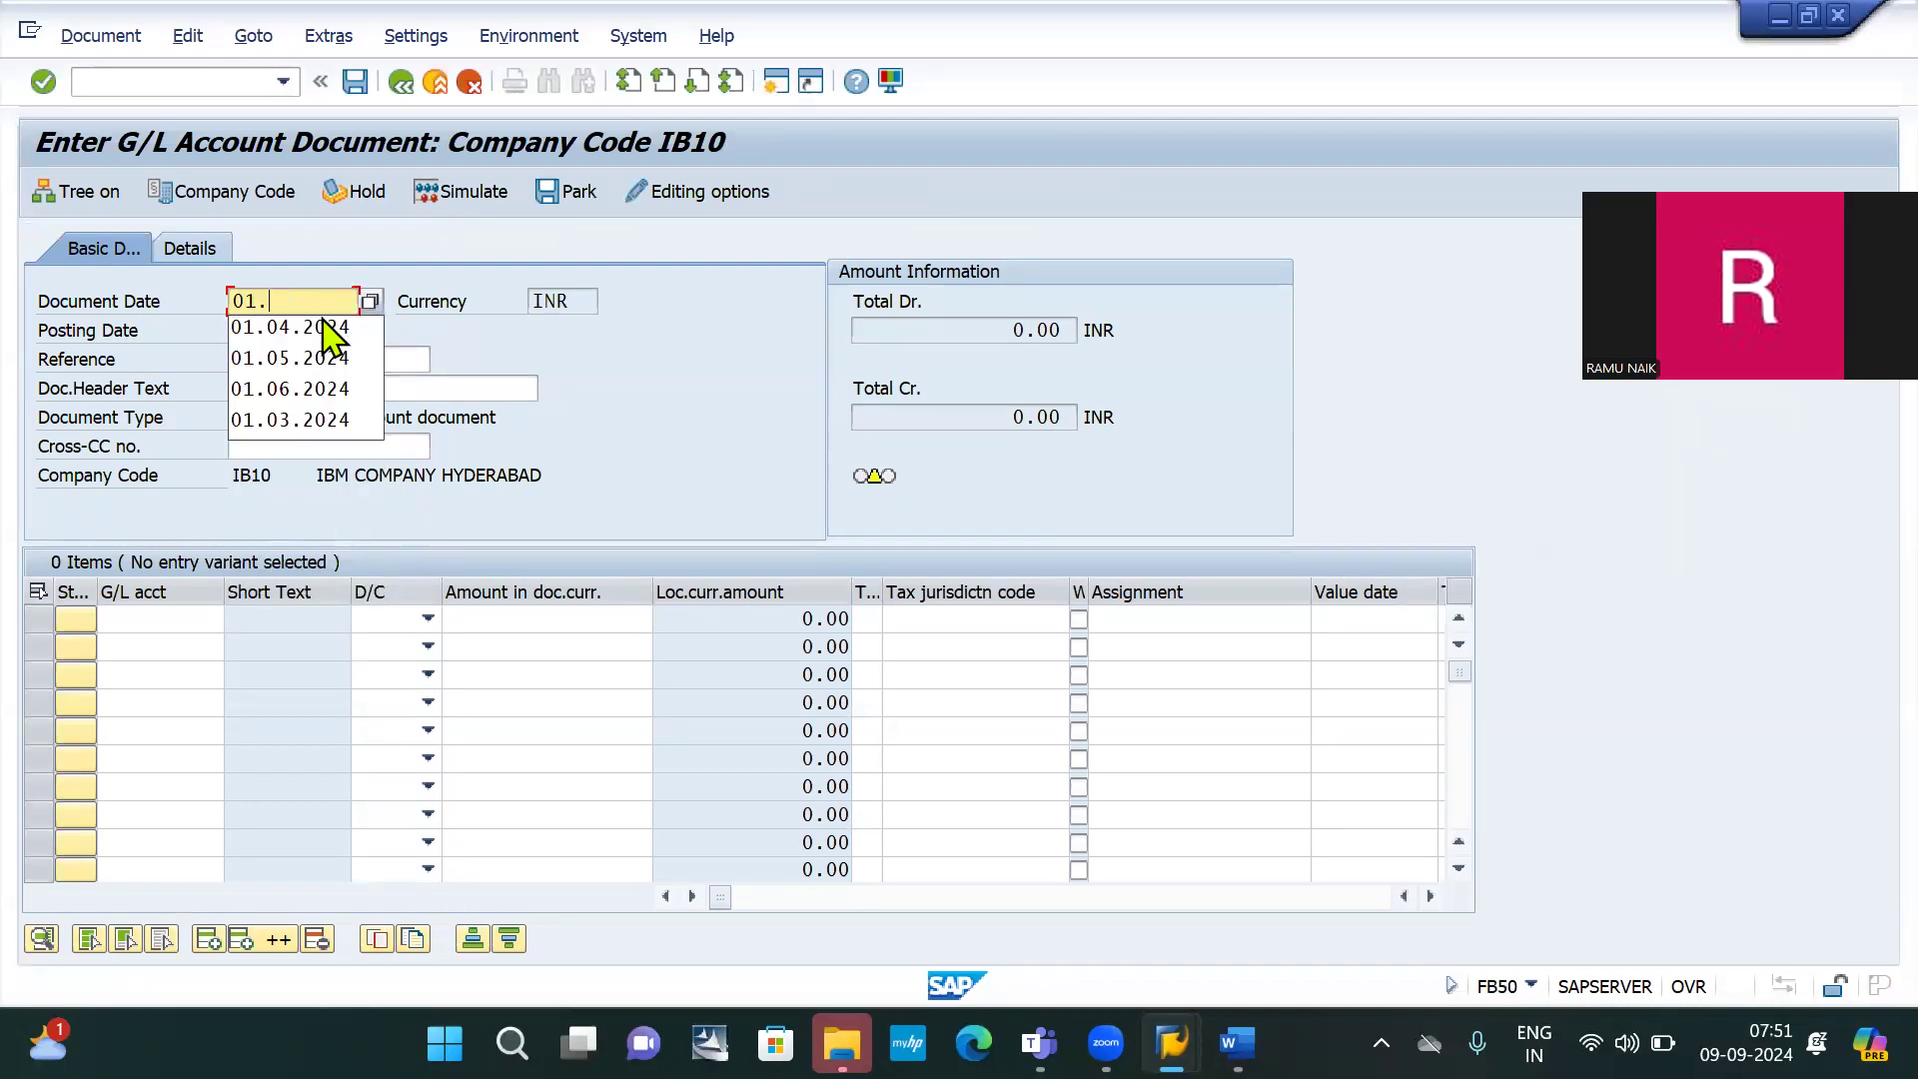
text(09.2024)
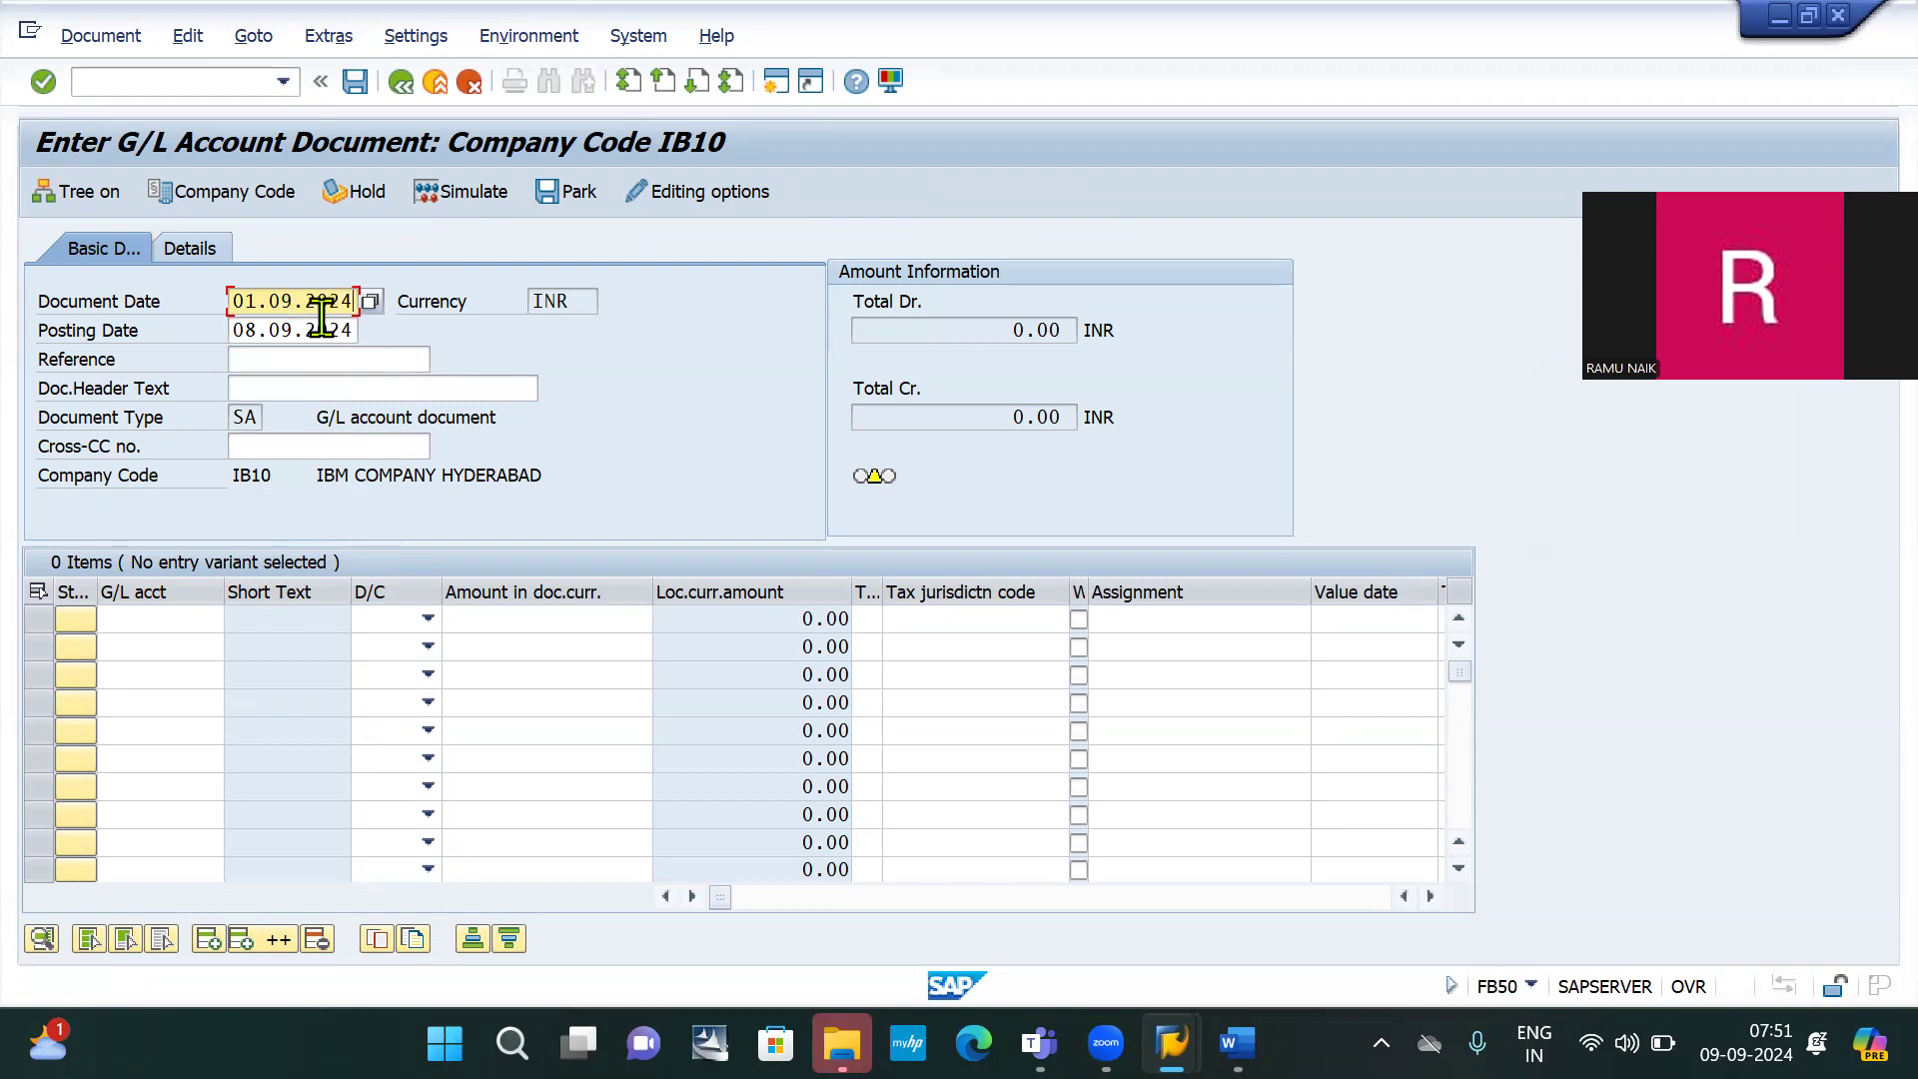
key(shift+Home)
click(321, 316)
double_click(320, 330)
text(01.09.2024)
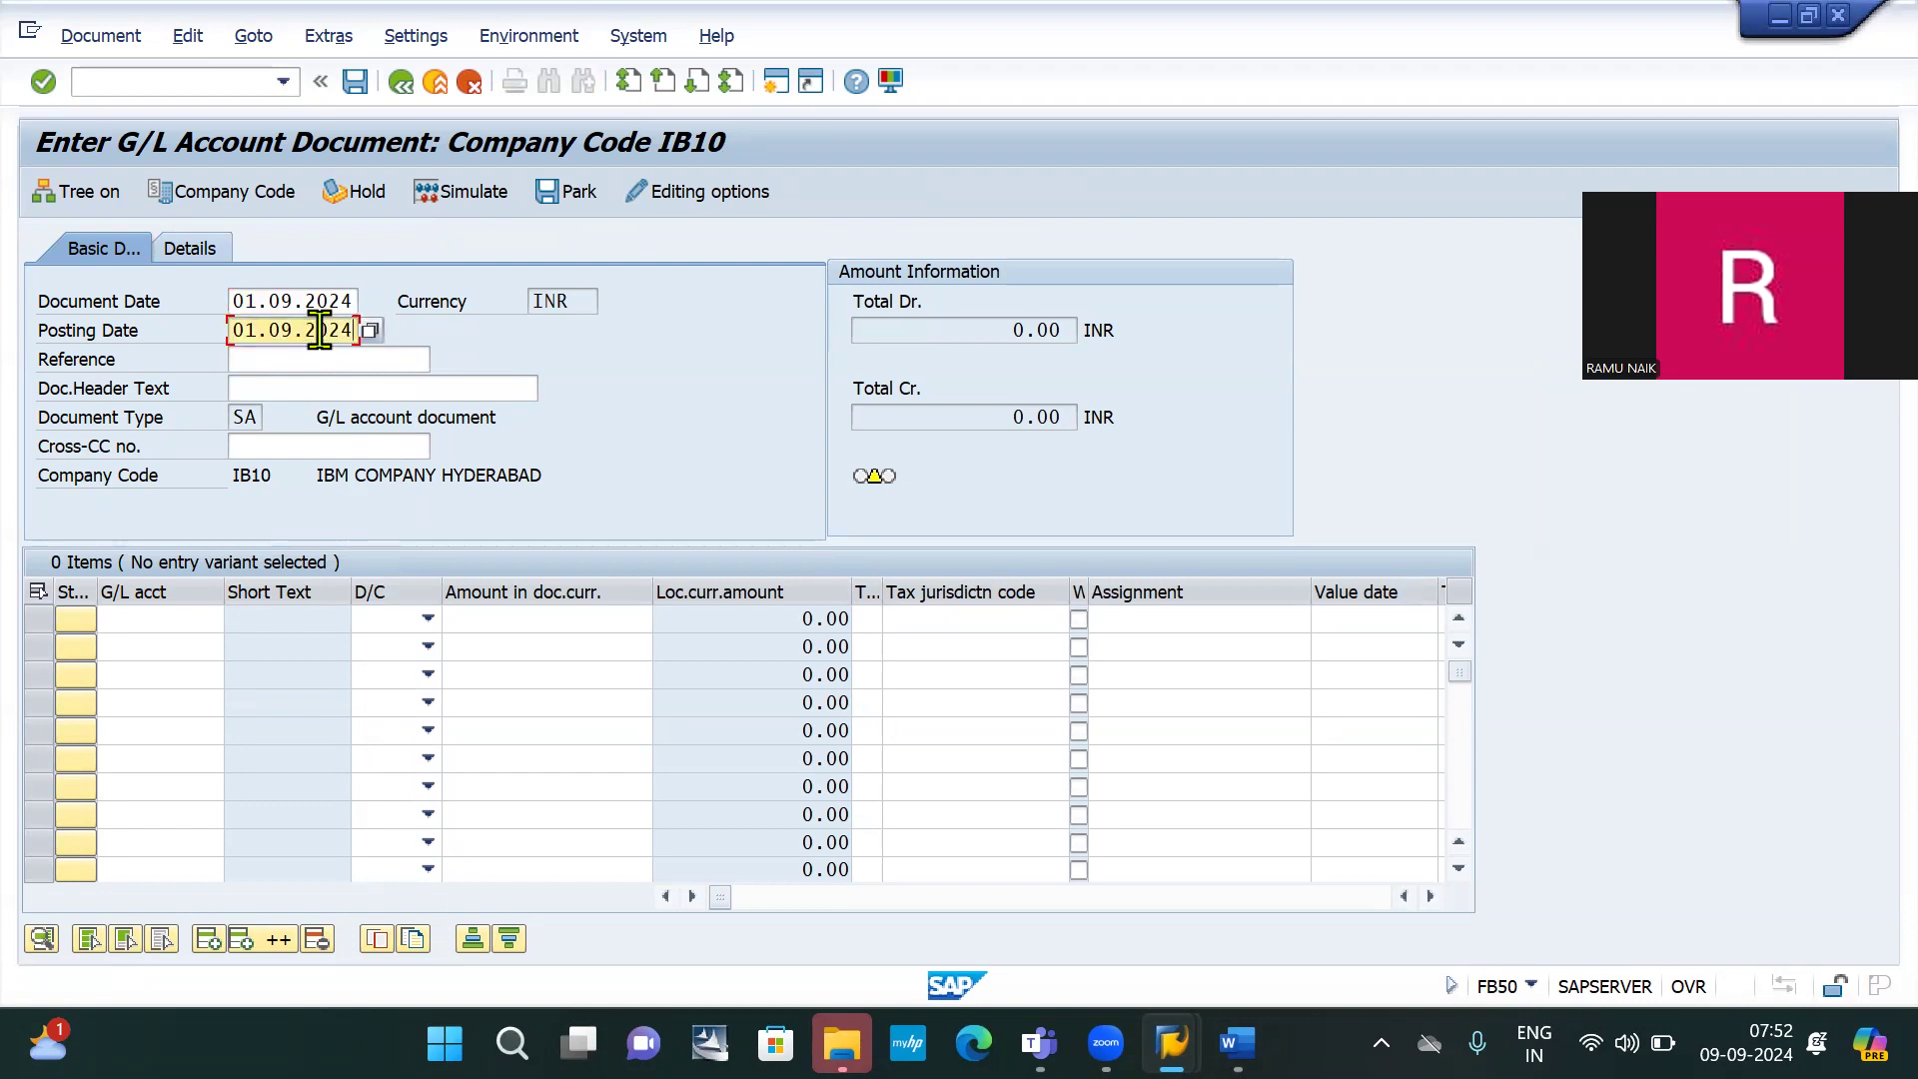
click(170, 621)
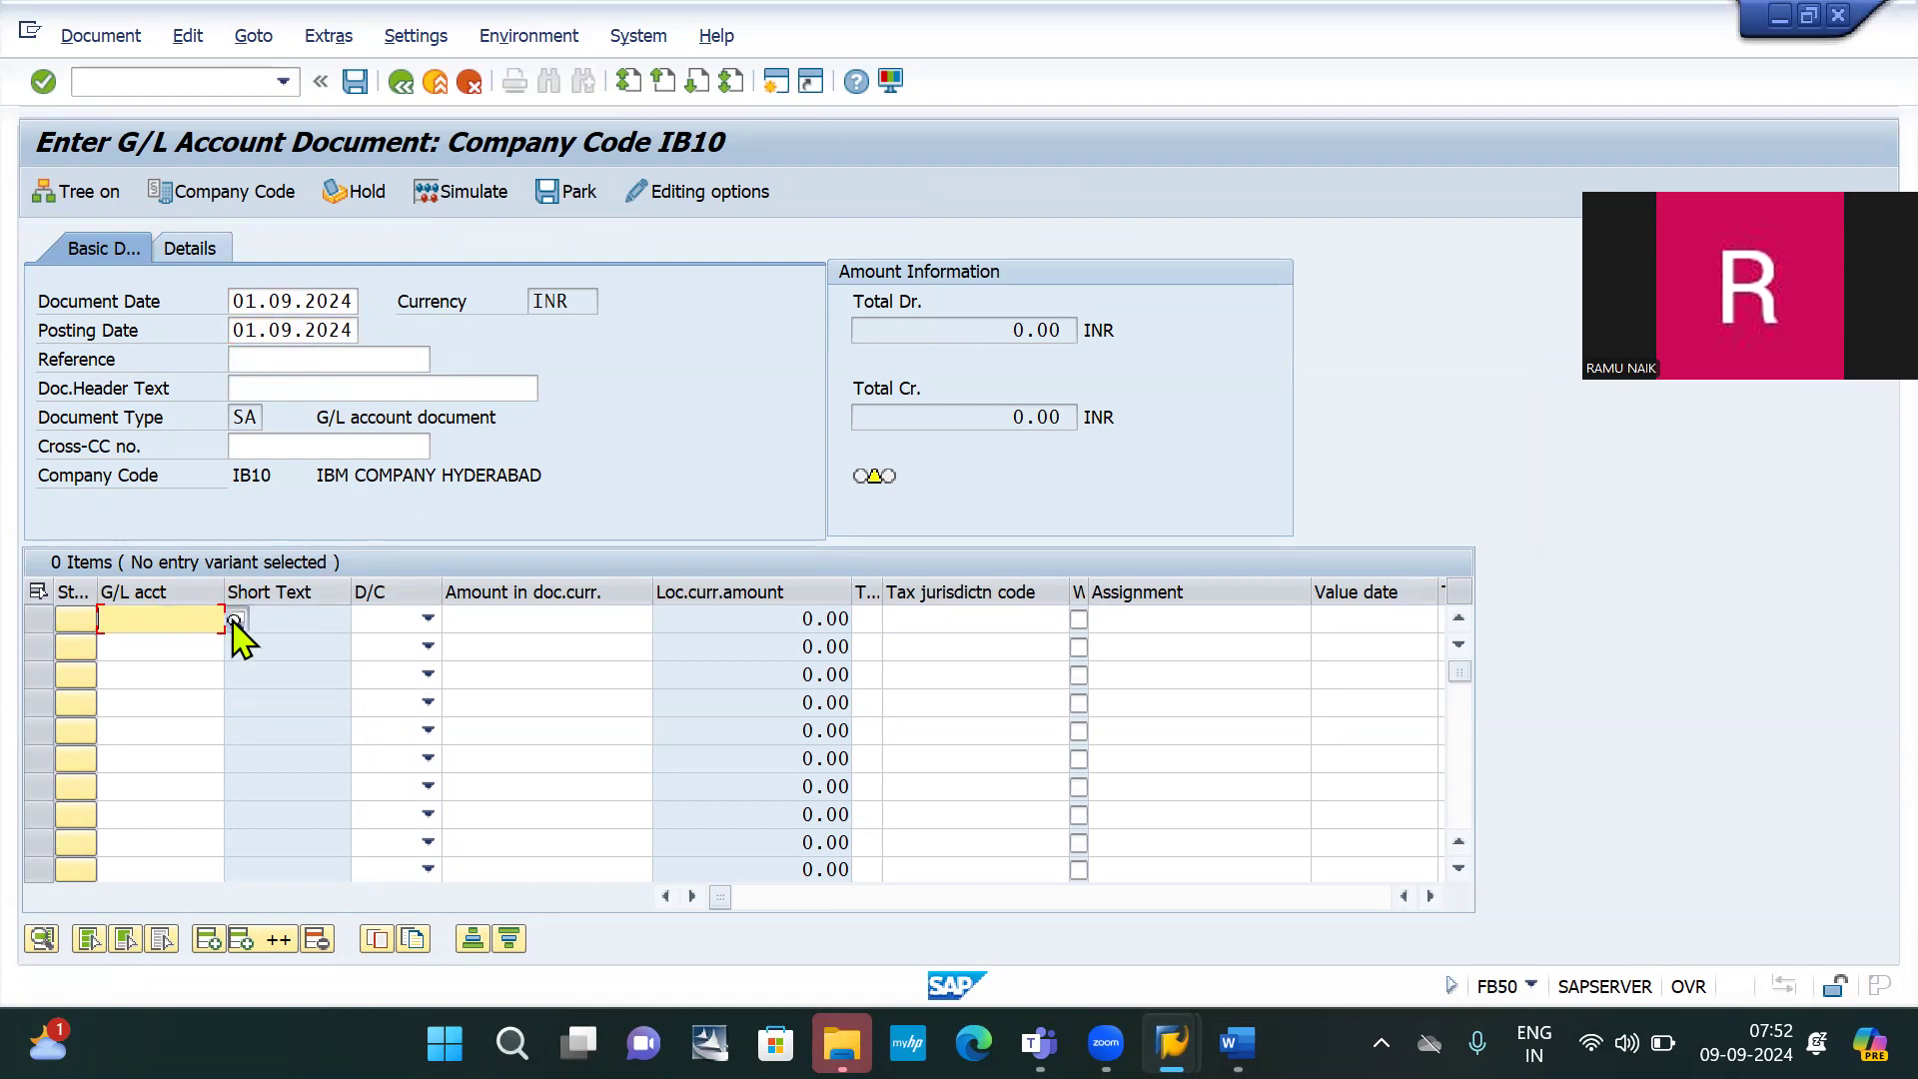
Pick prepaid insurance account 200009 from the search as the debit line for 20000
click(235, 620)
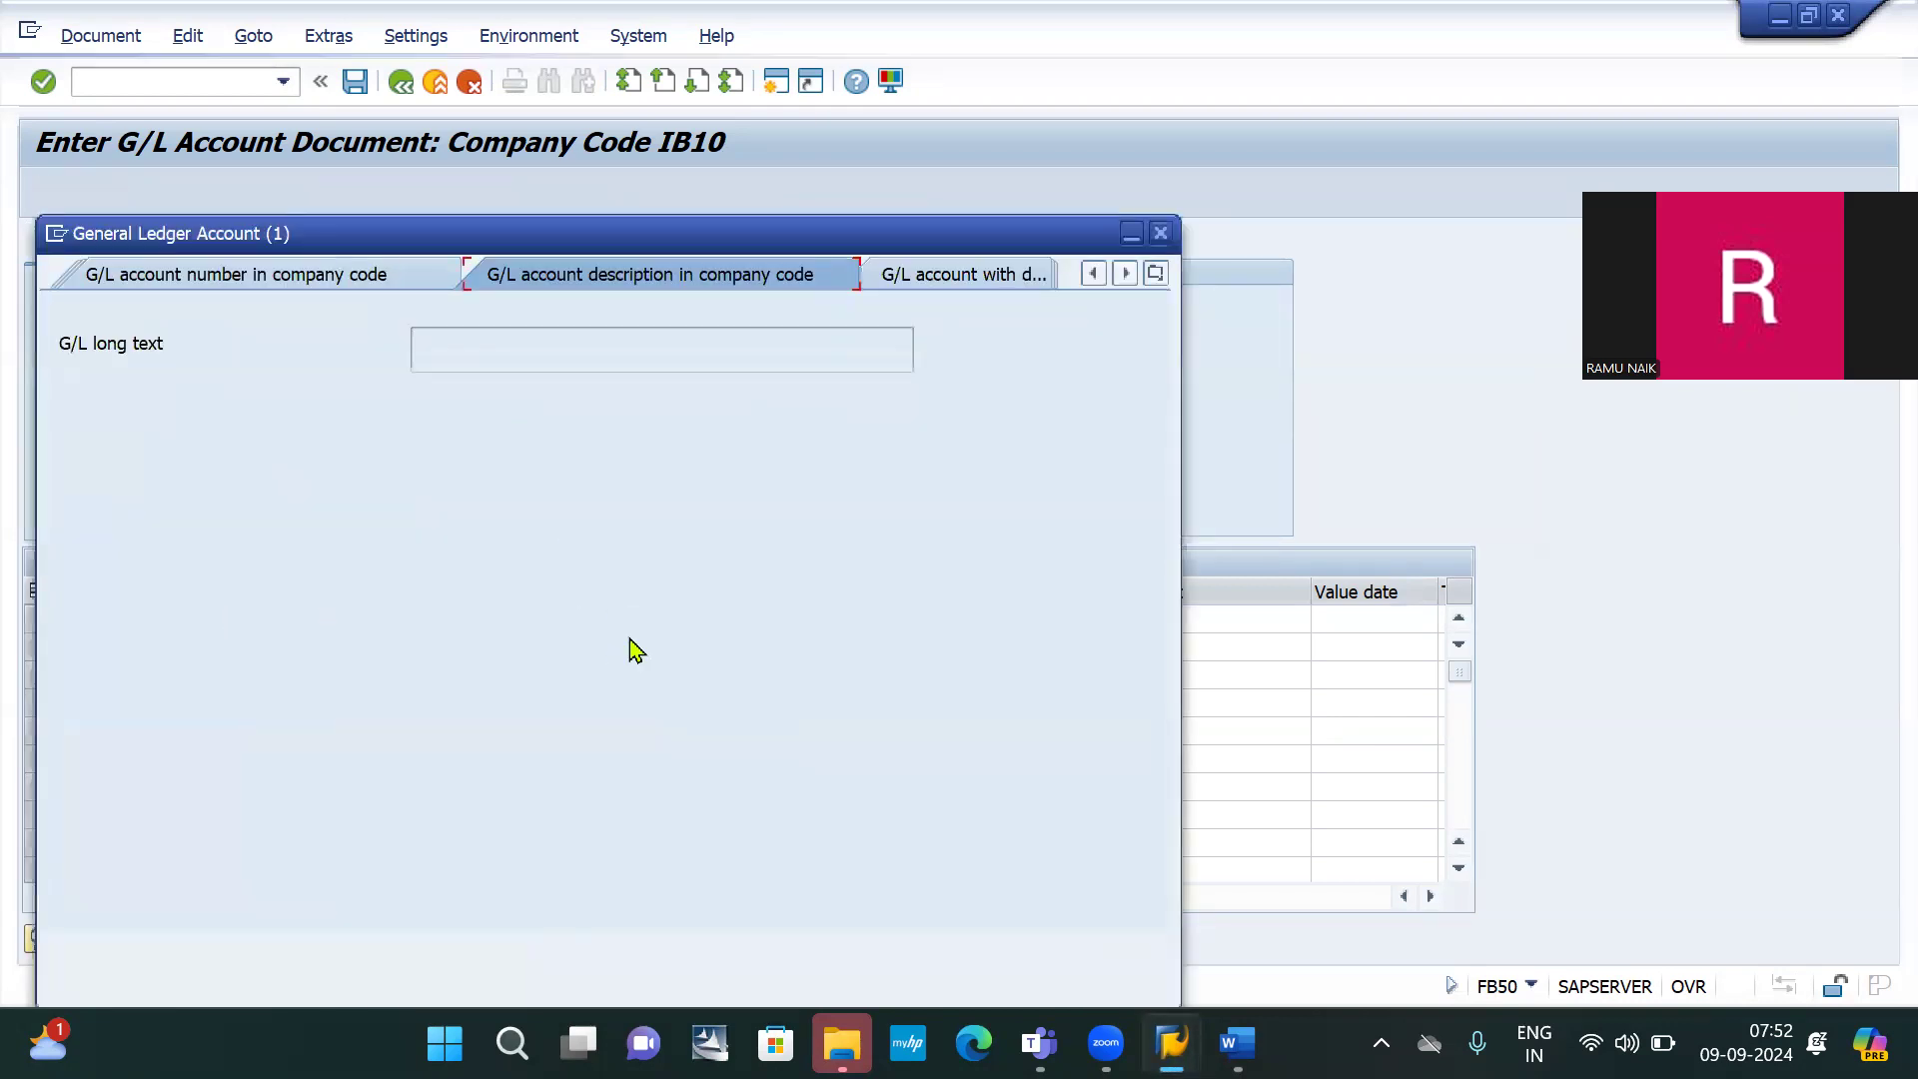
key(Return)
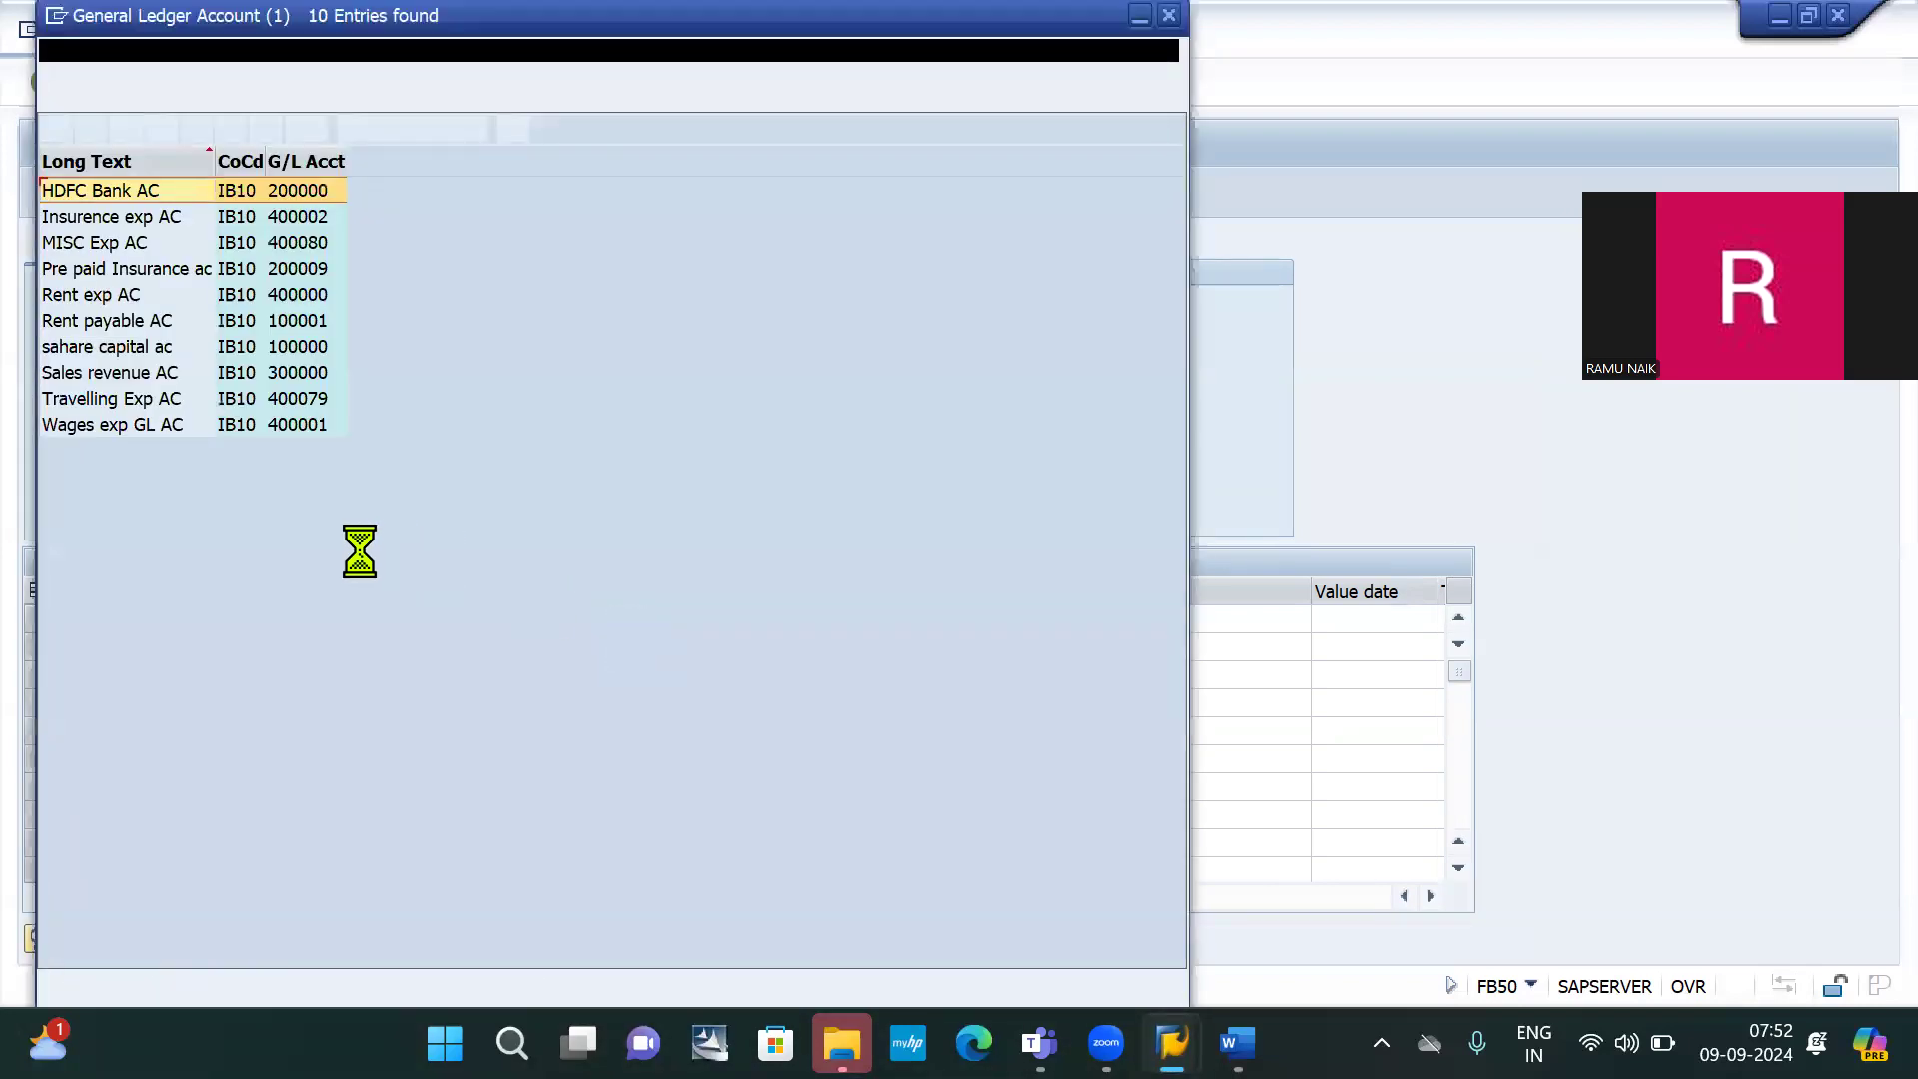
click(176, 268)
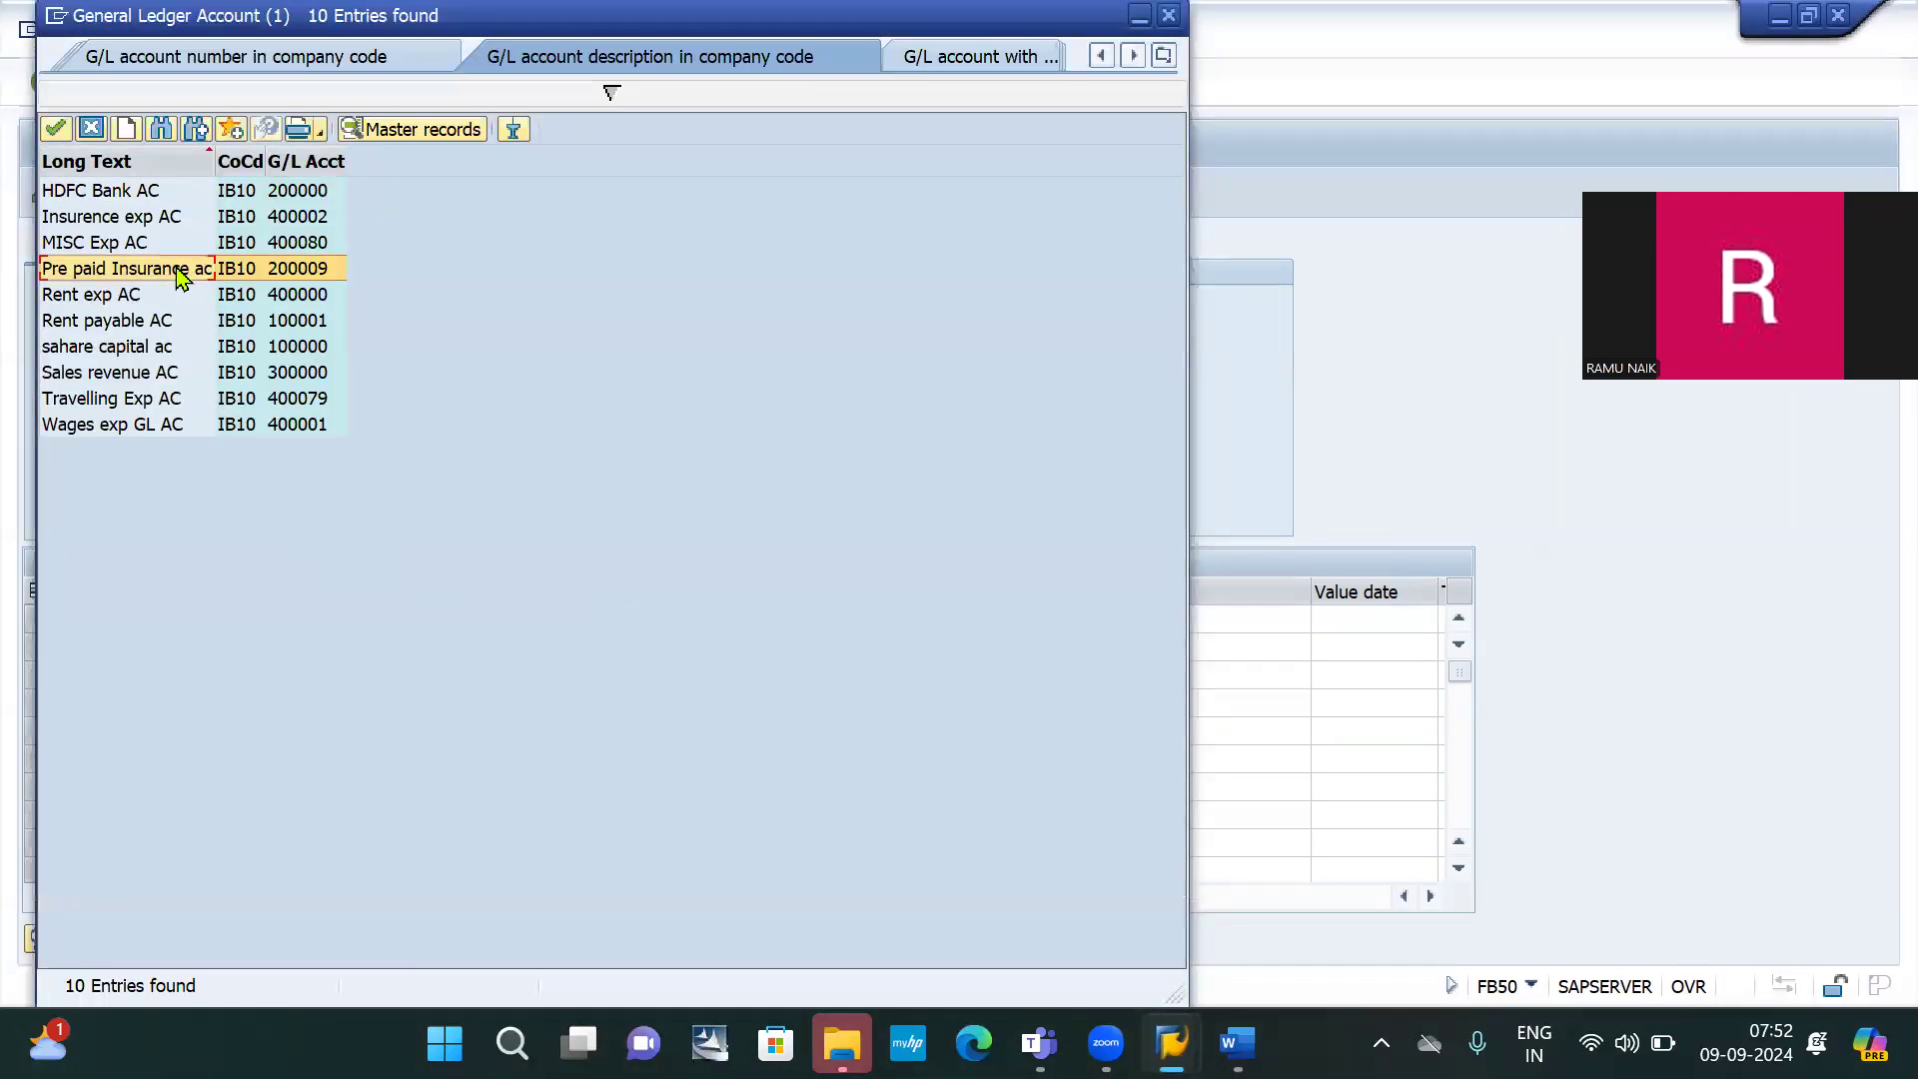
double_click(176, 268)
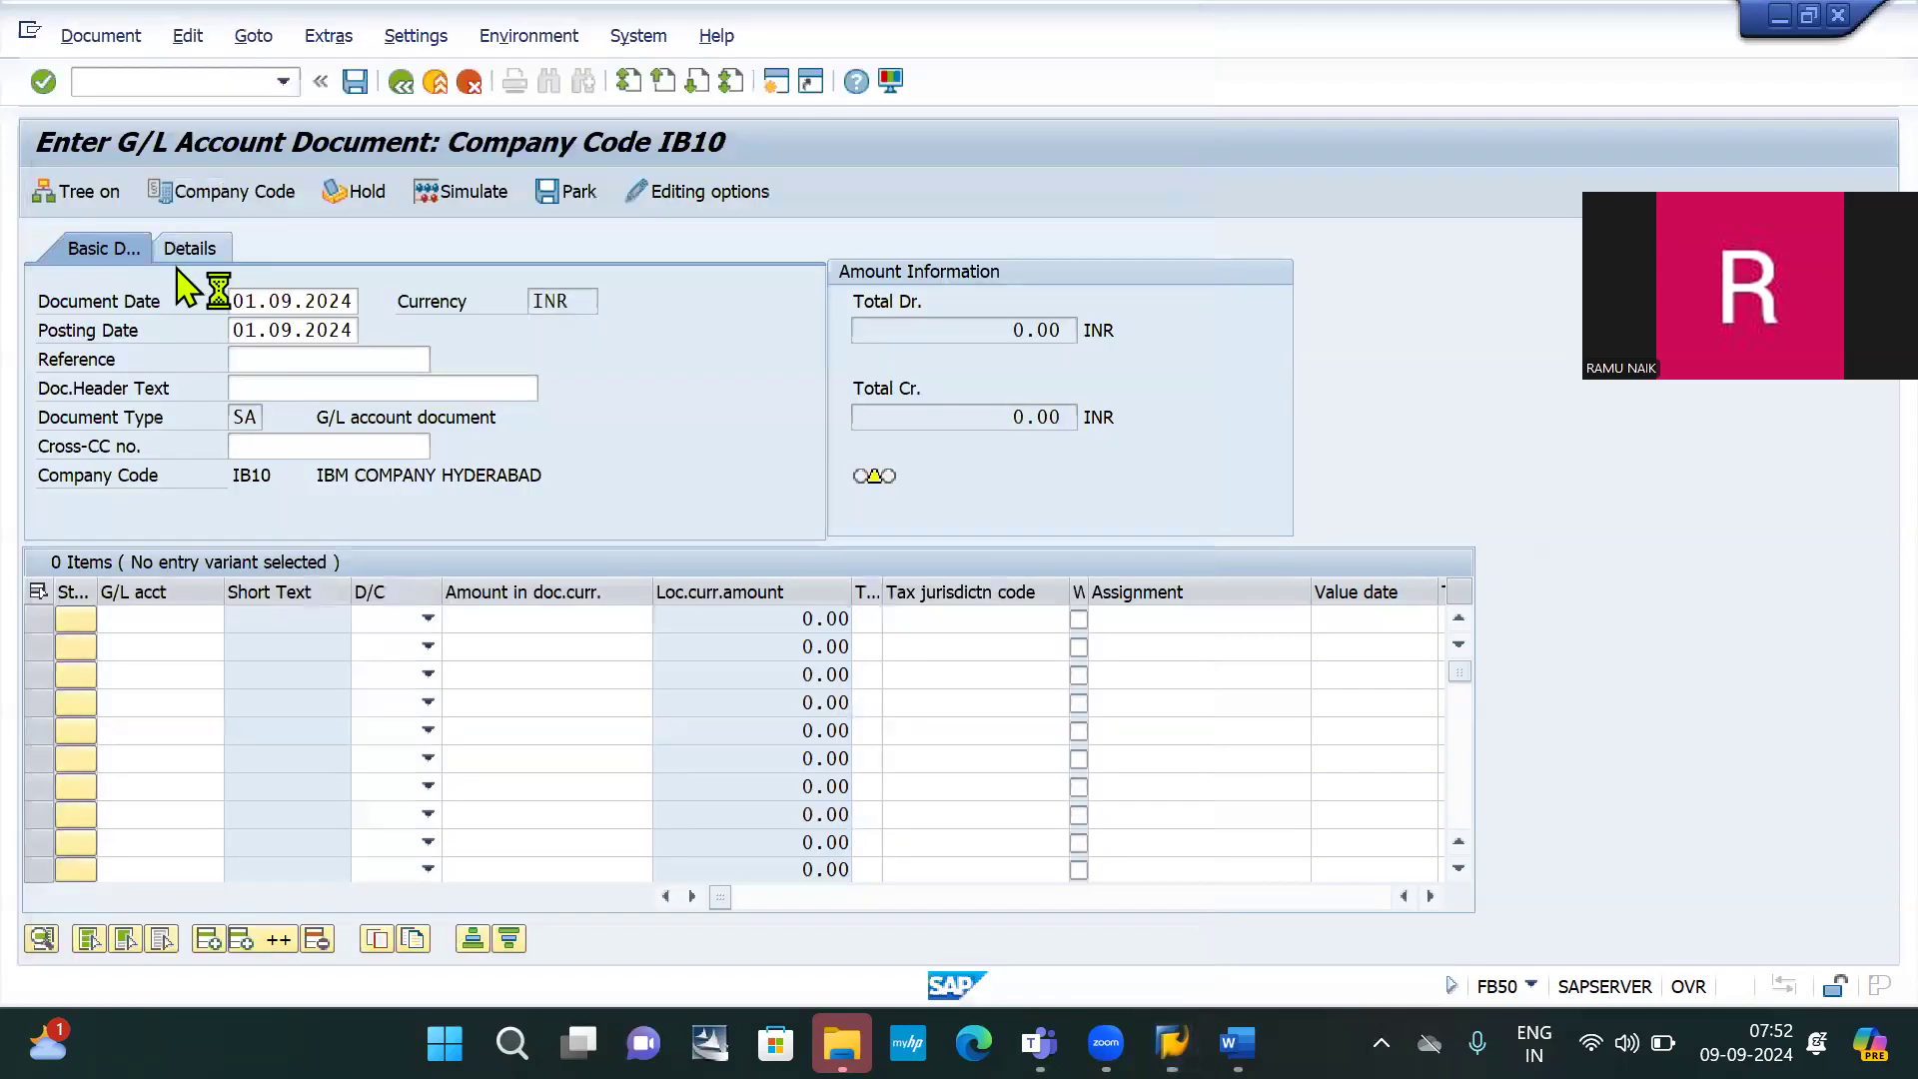
click(410, 620)
key(Tab)
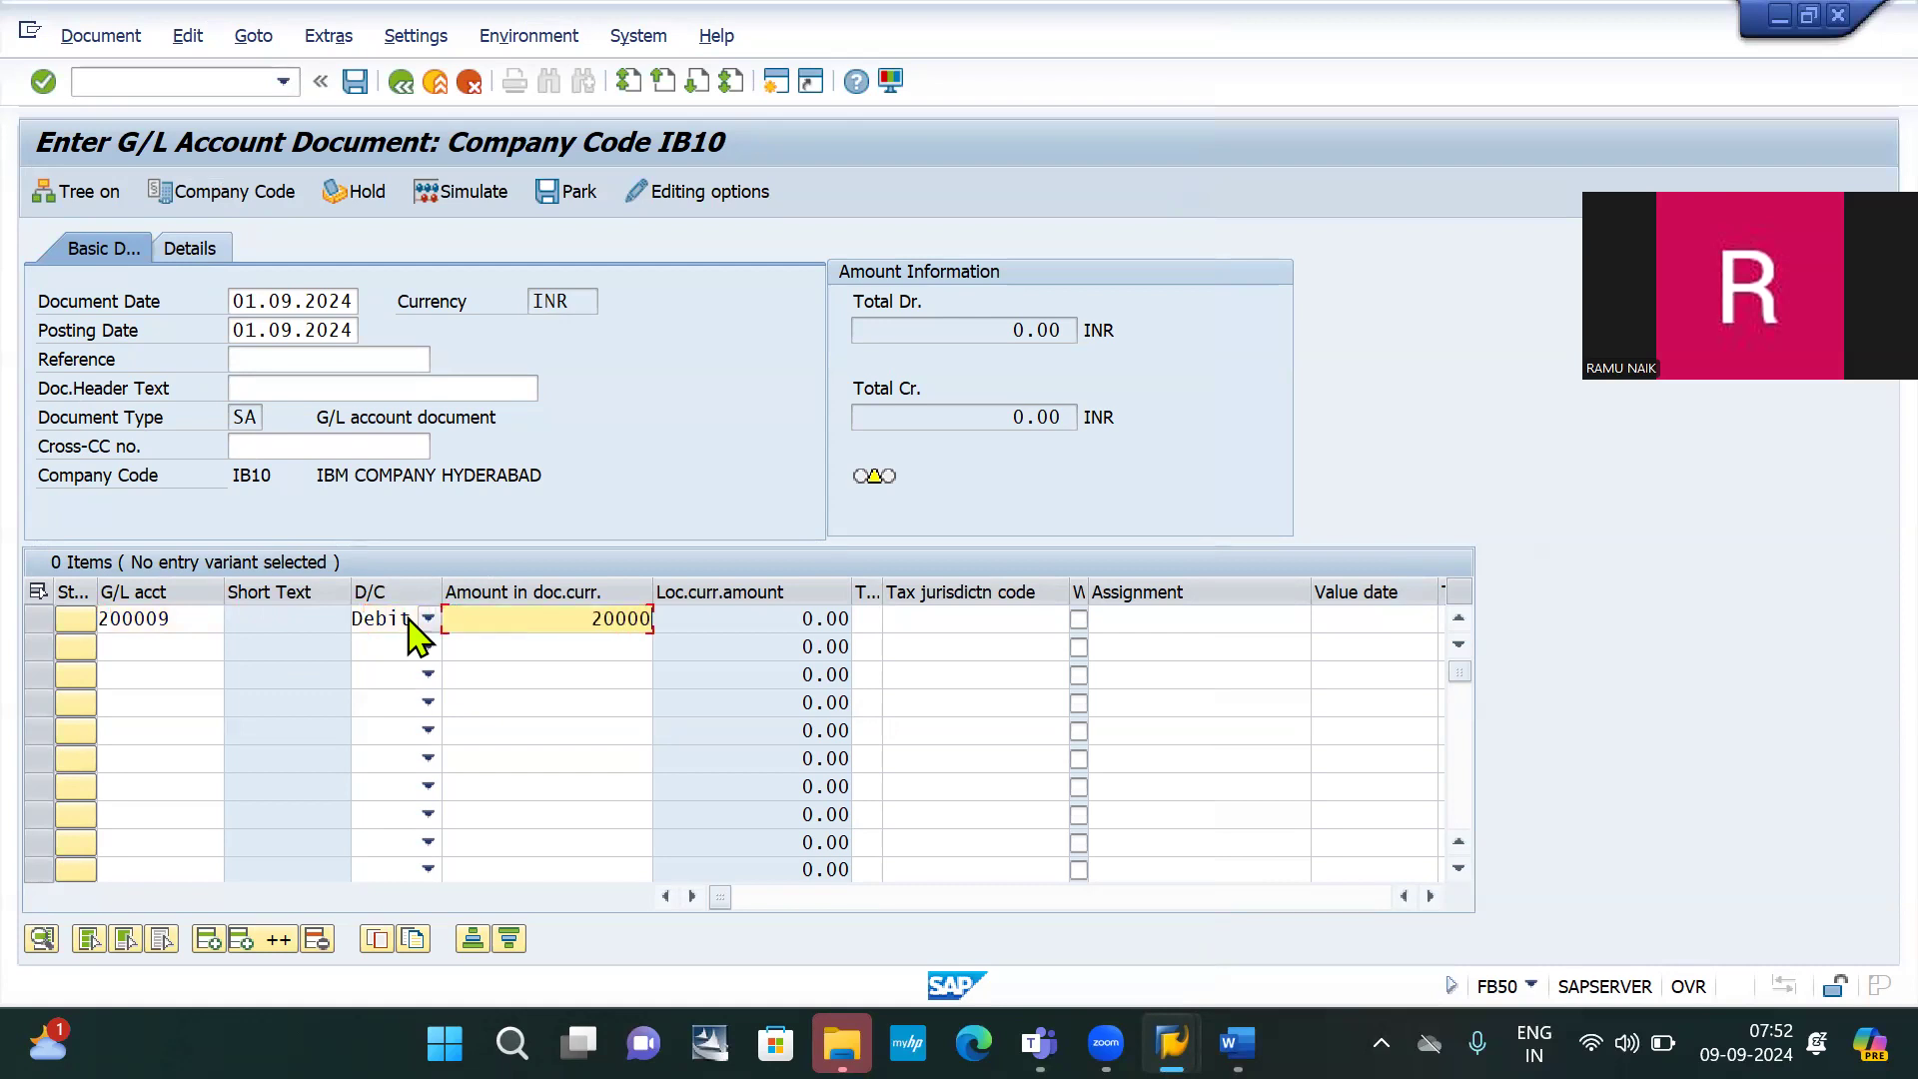
Credit HDFC bank account 200000 with the balancing 20,000 INR and post the document
click(170, 644)
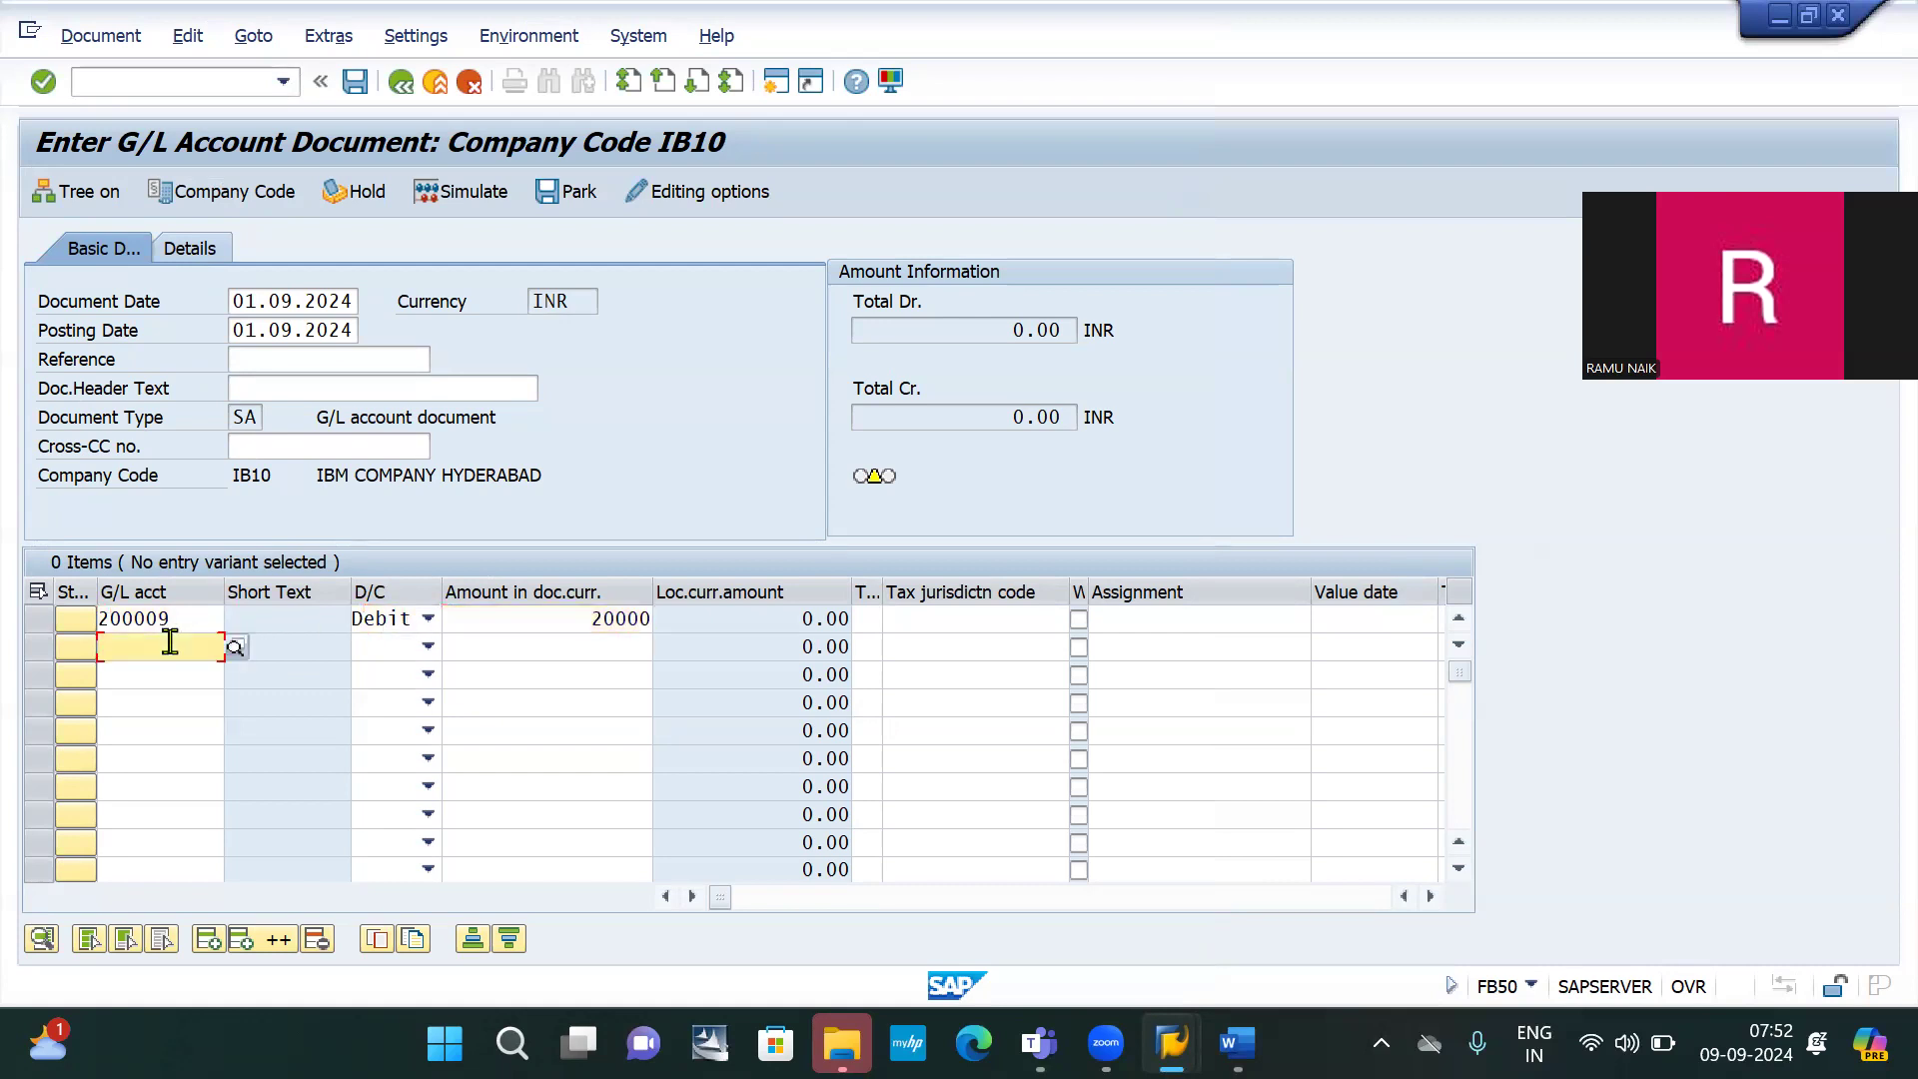
text(20000)
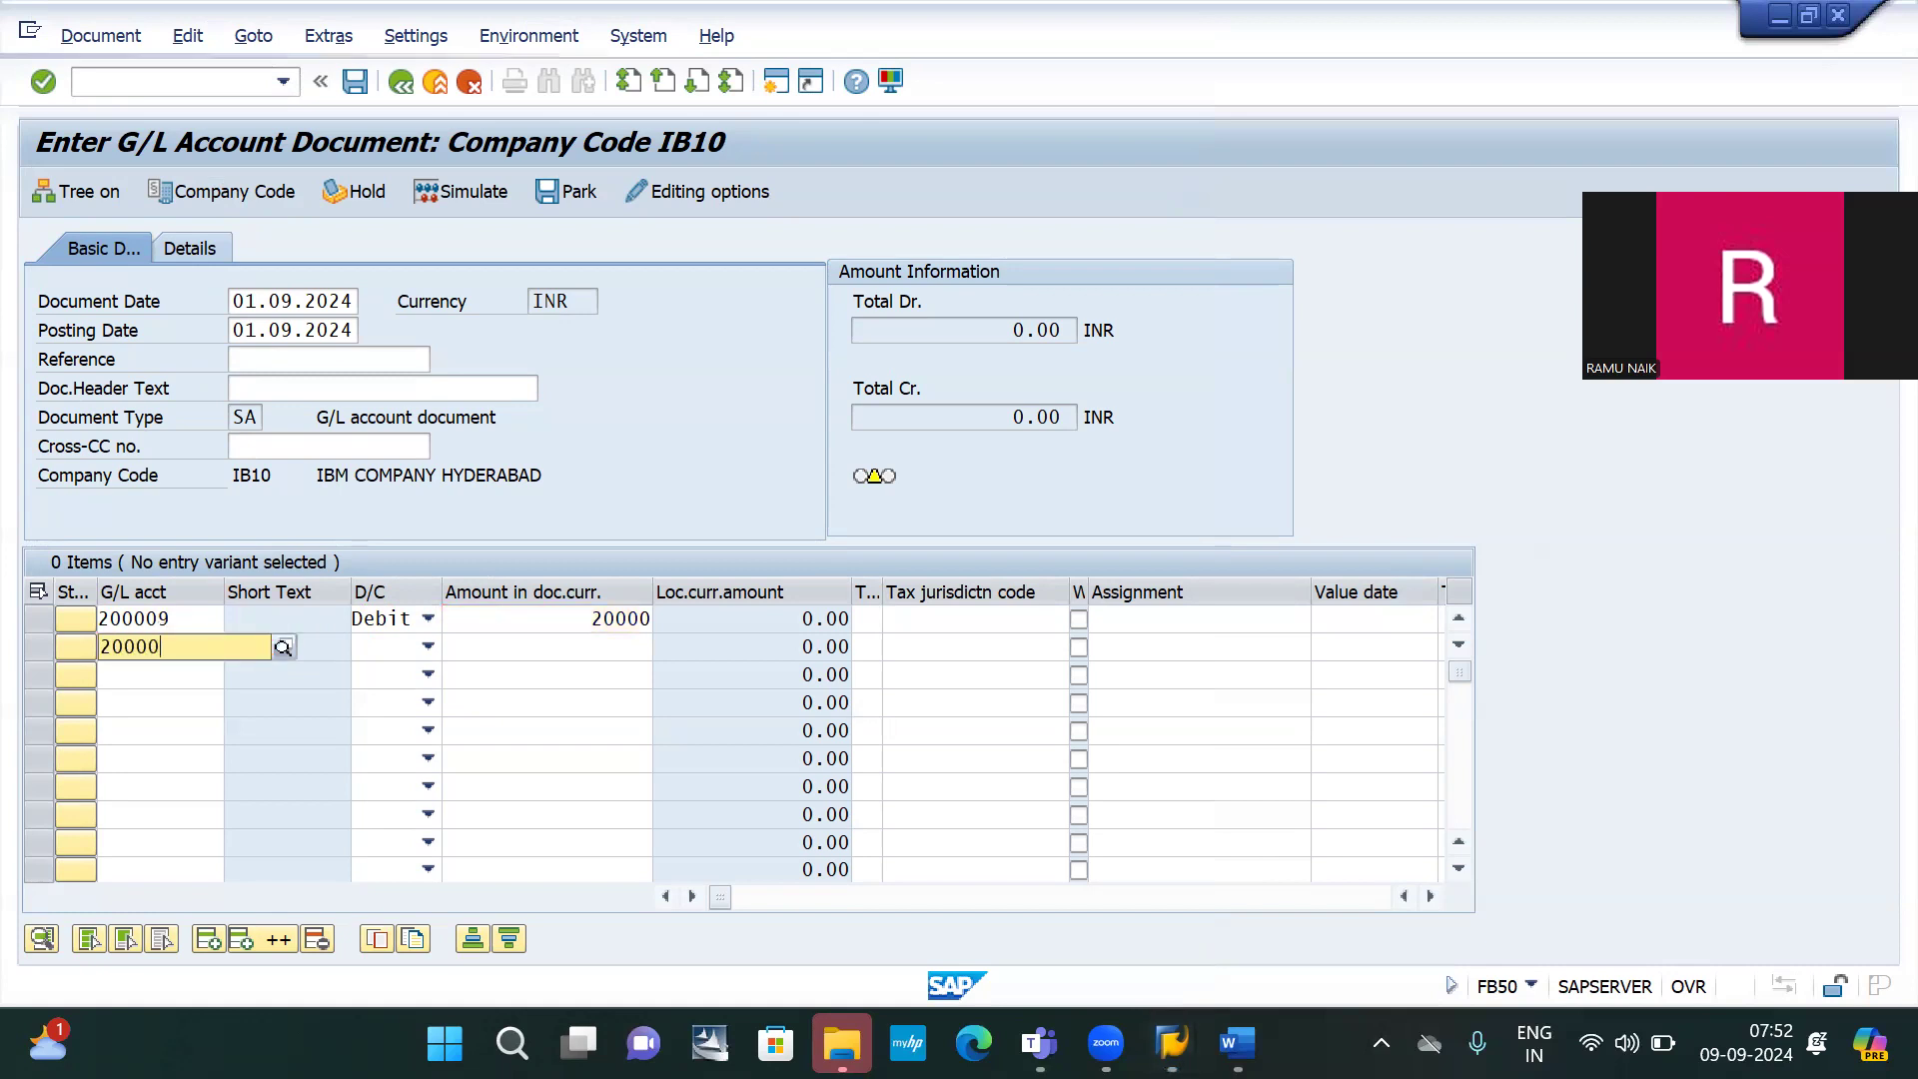
text(0)
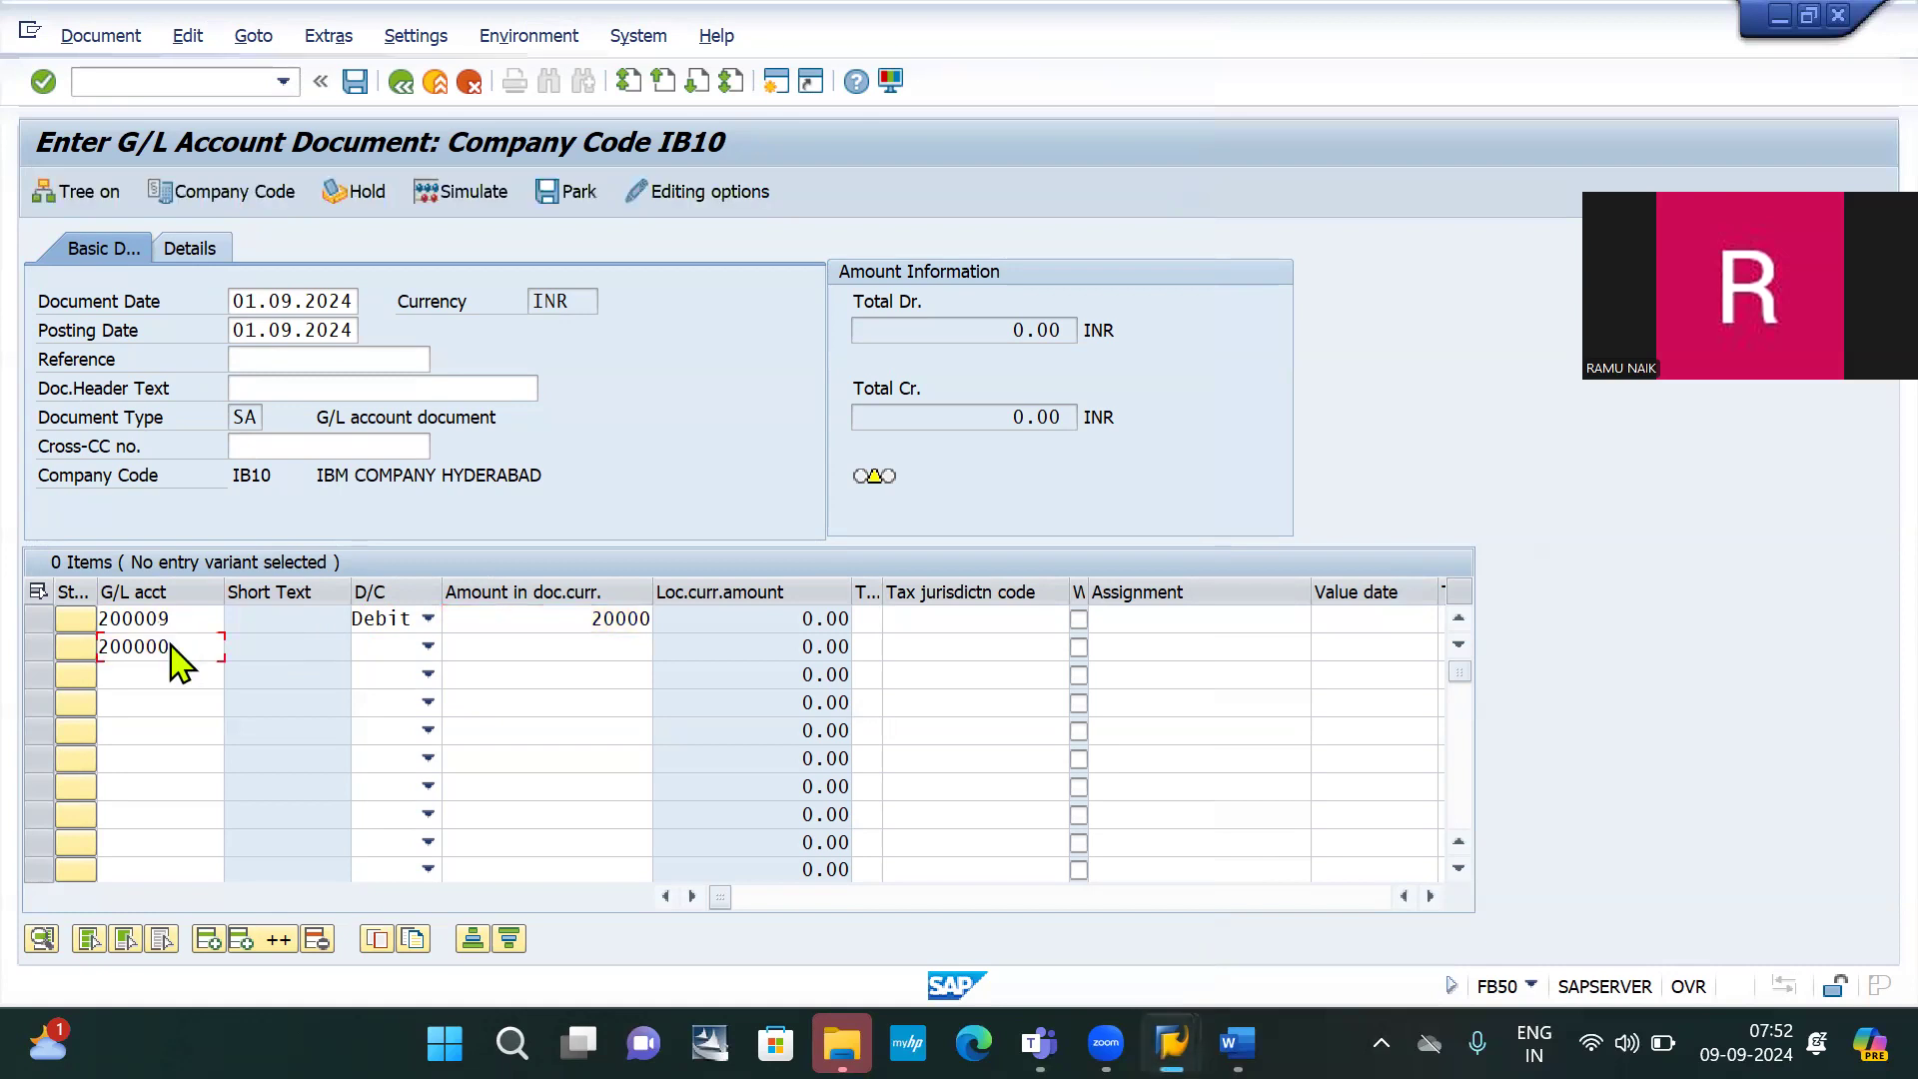
key(Tab)
key(Tab)
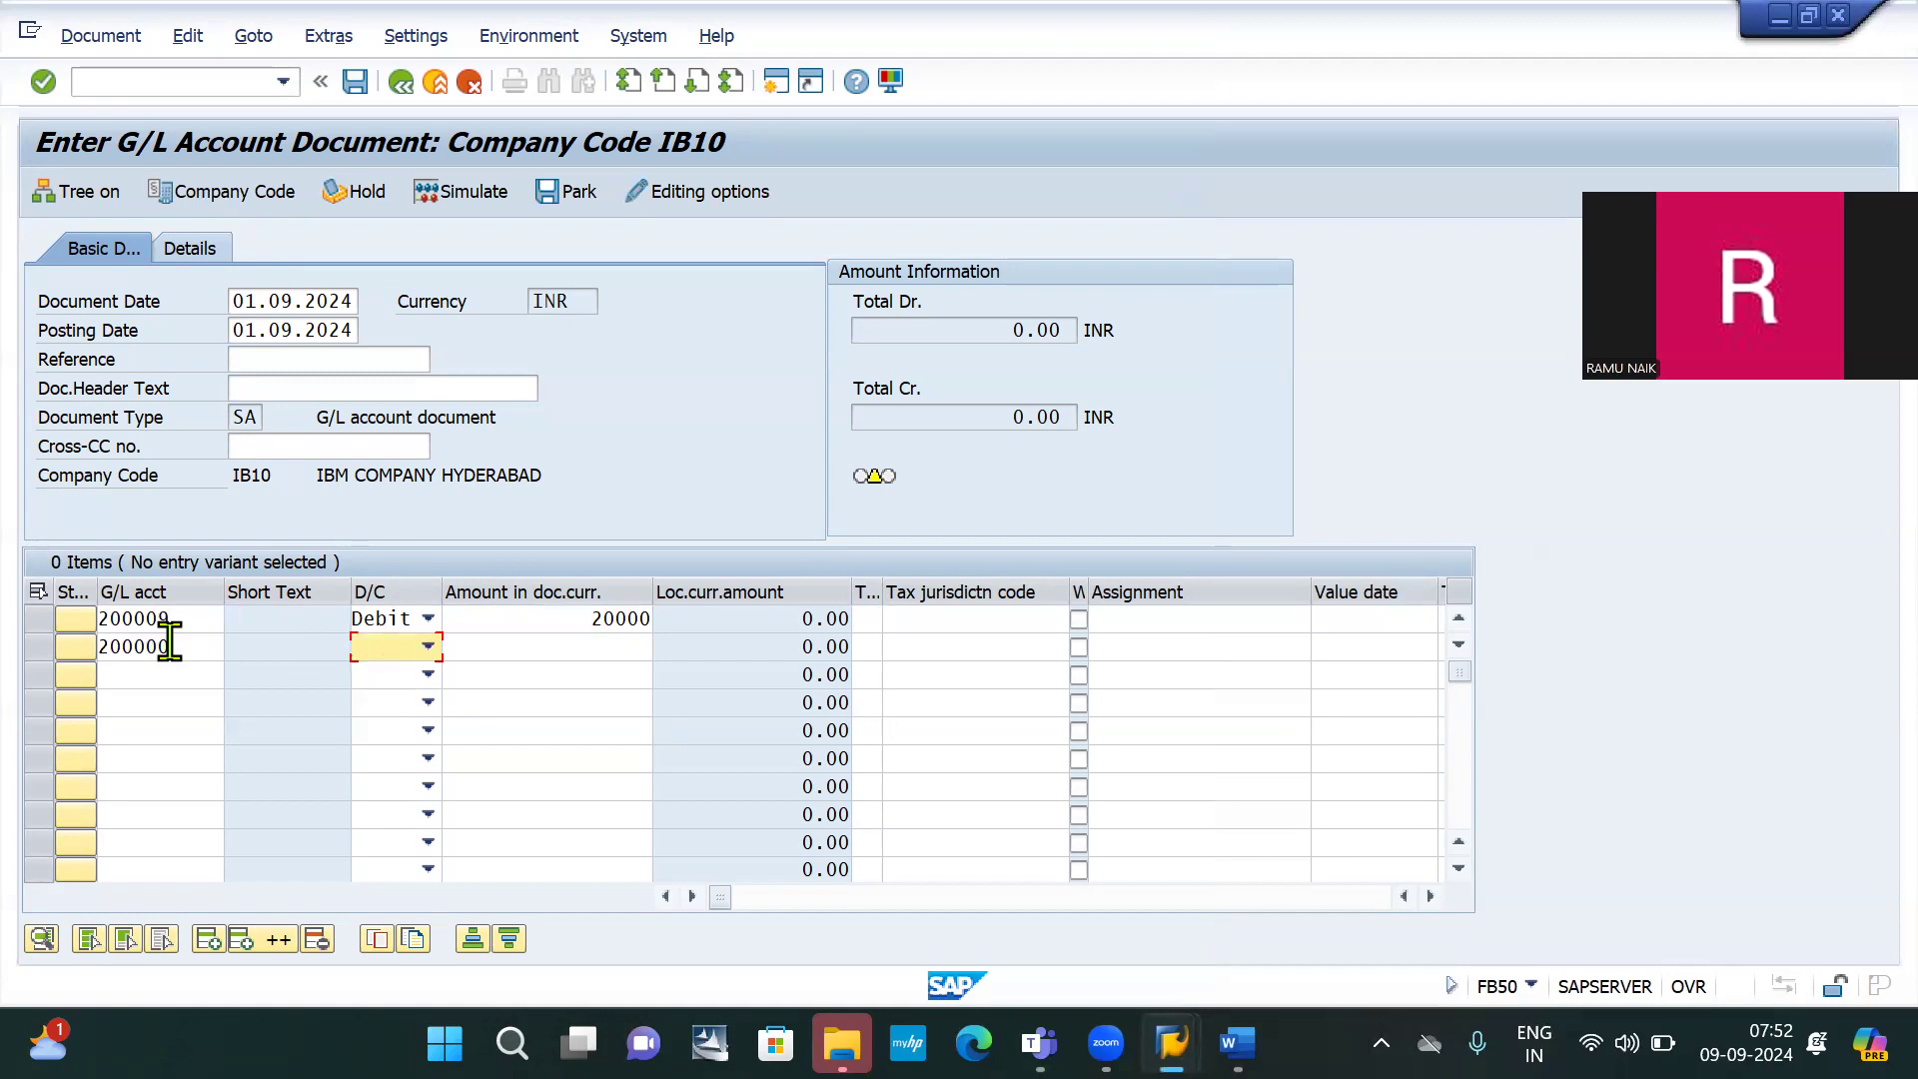
key(Tab)
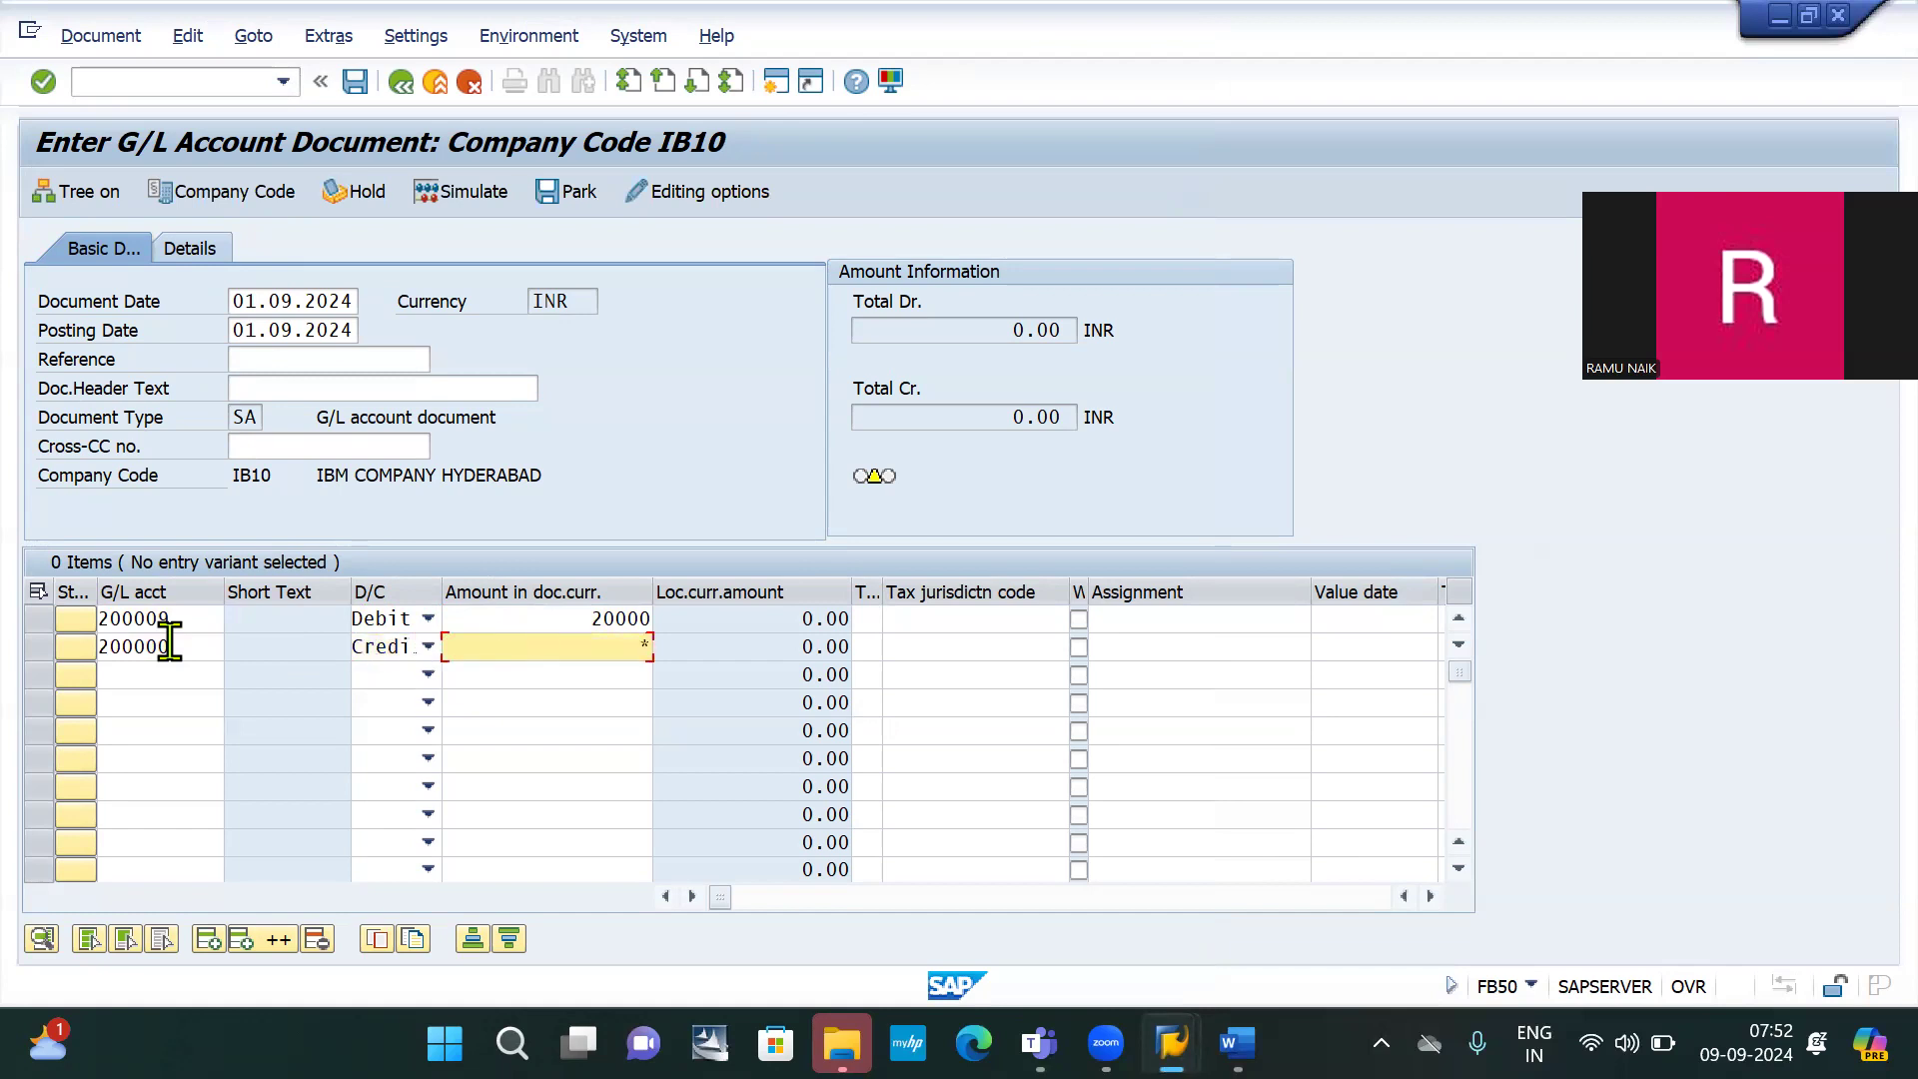
key(Return)
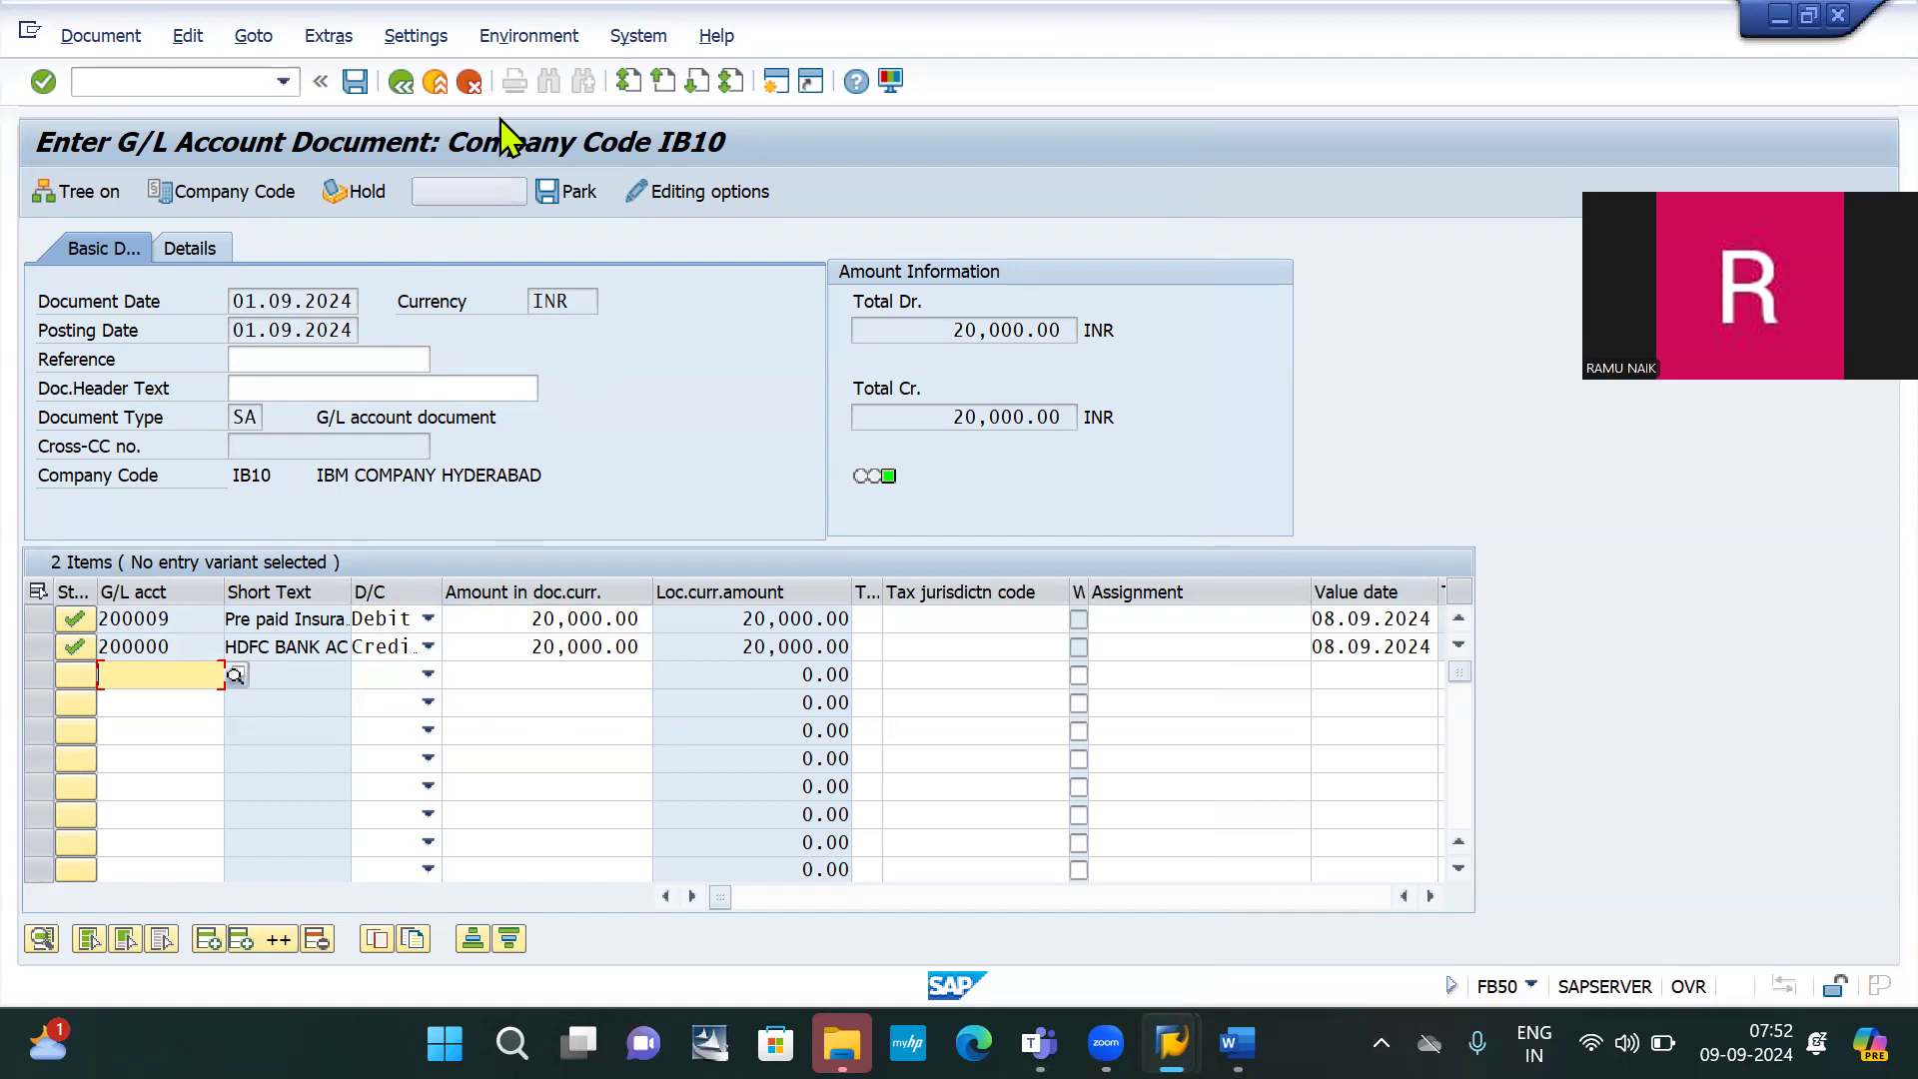
click(353, 86)
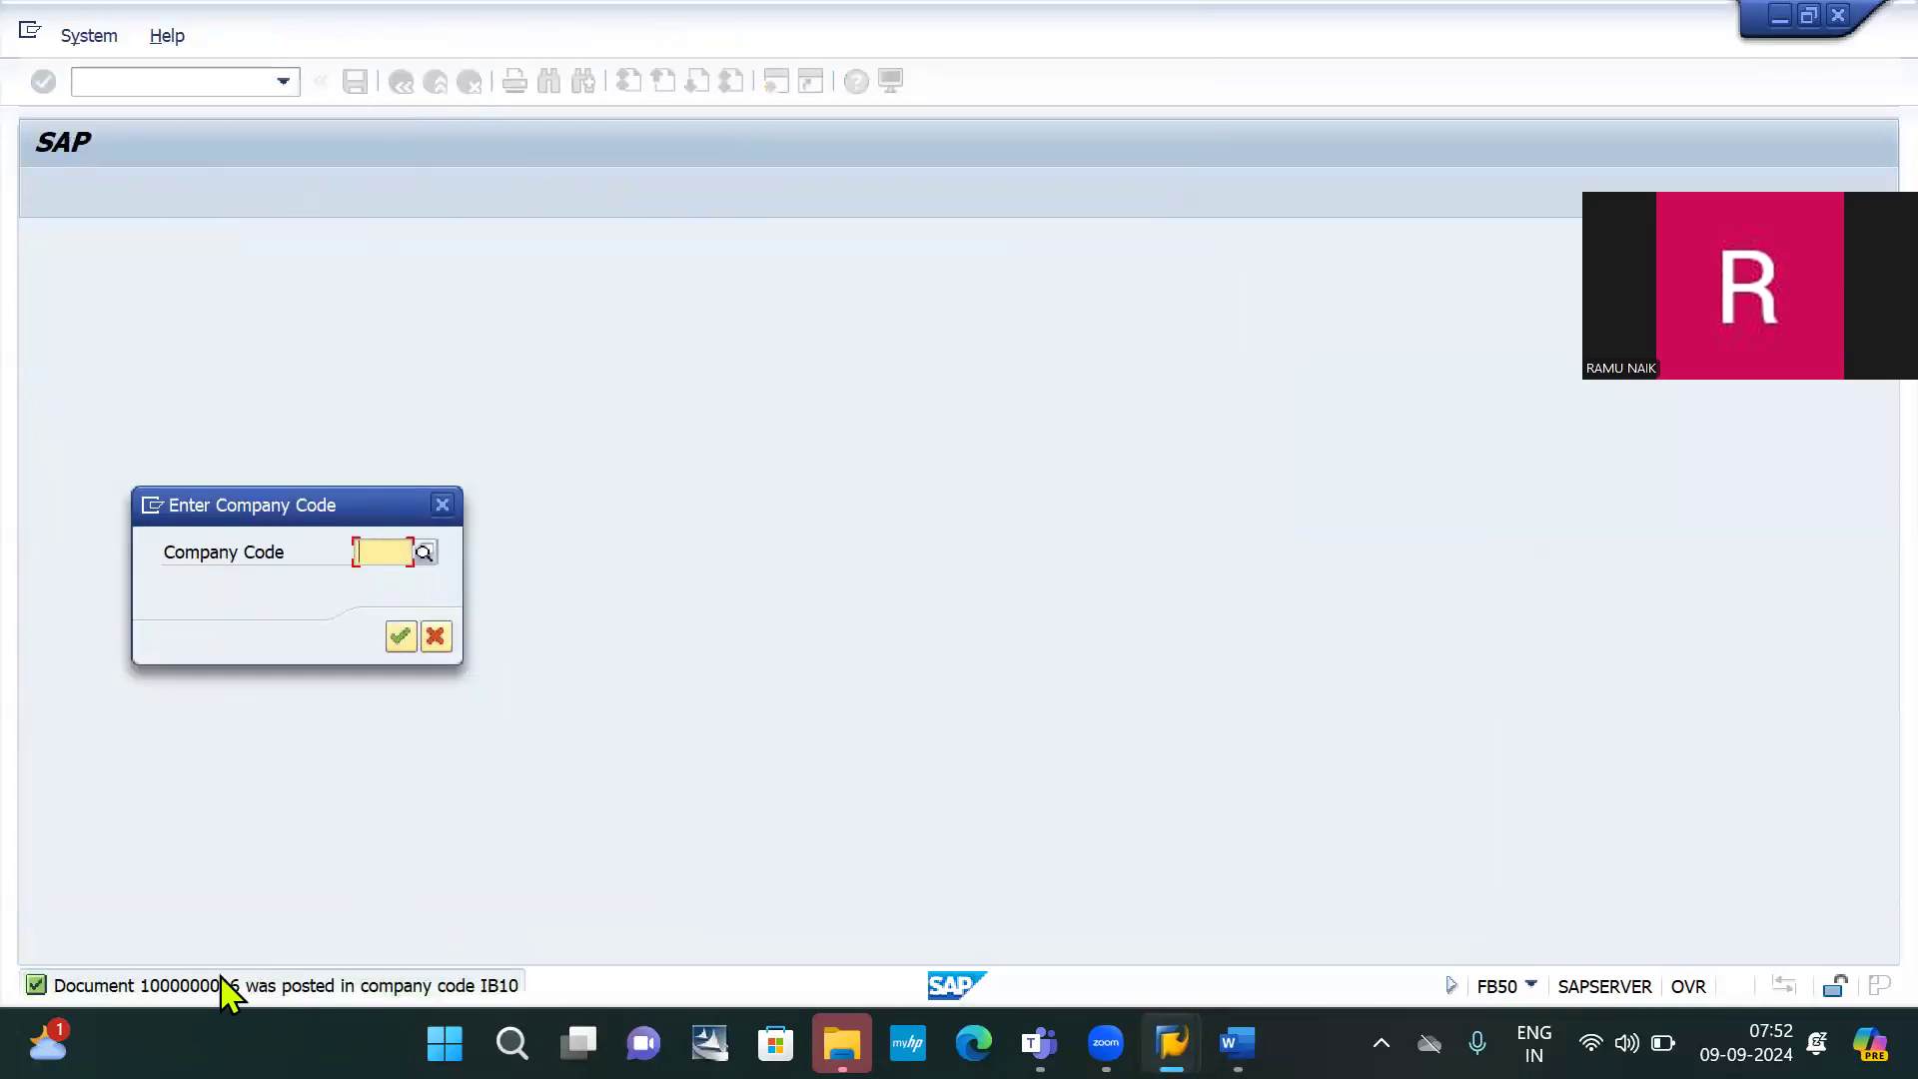
click(442, 506)
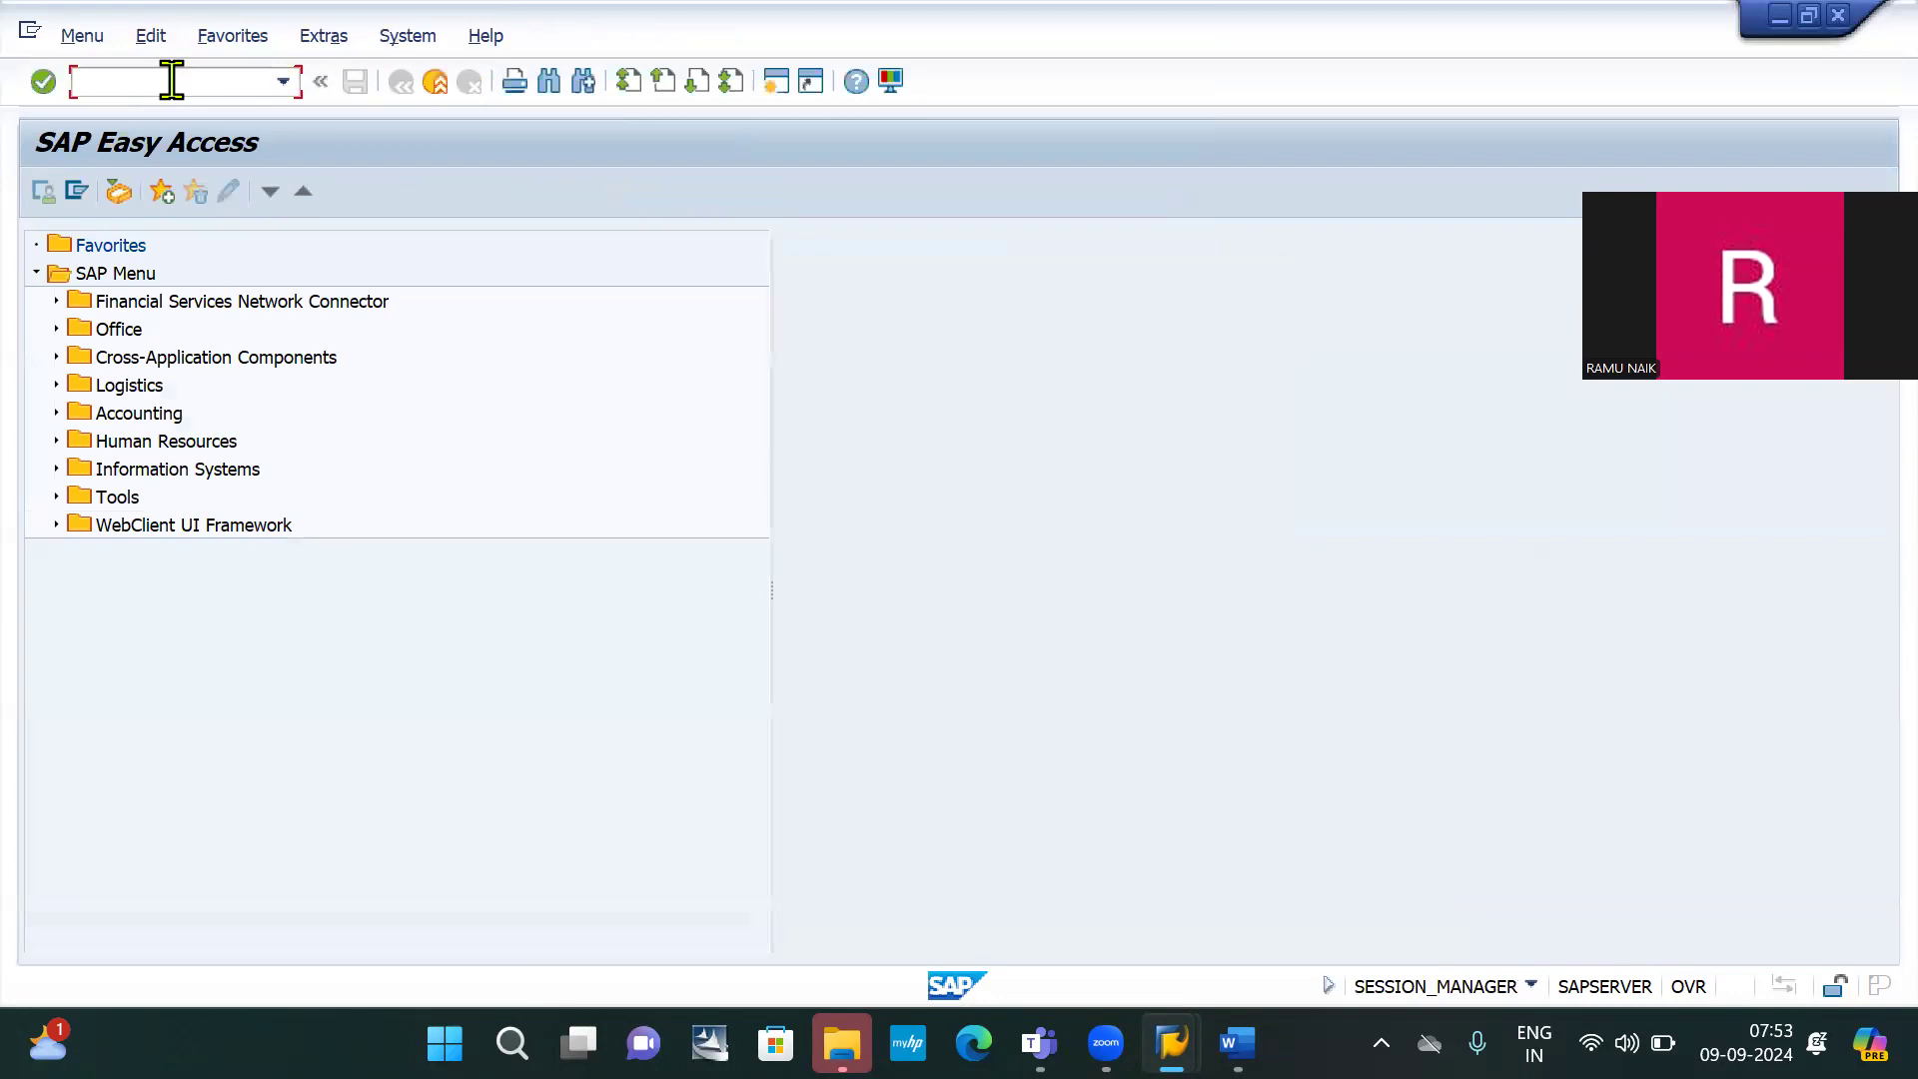
key(Down)
key(Return)
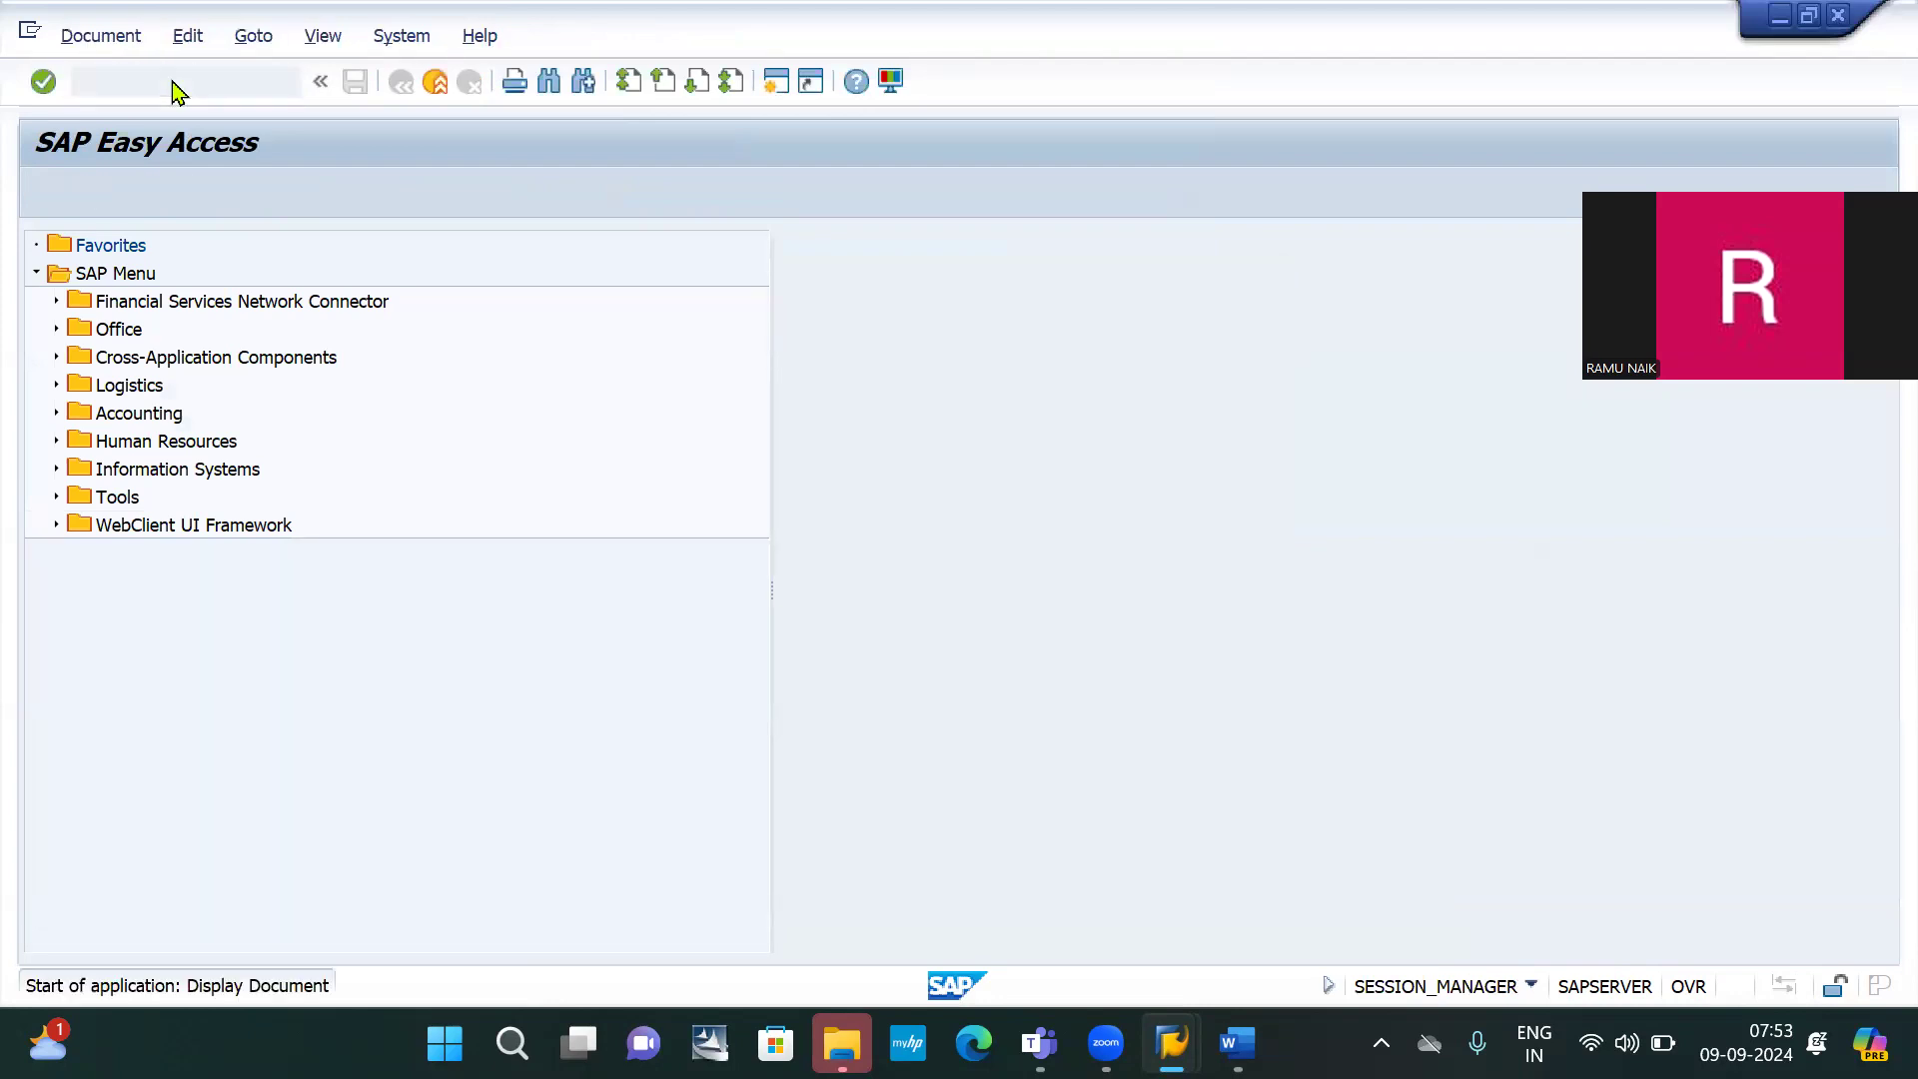
key(Return)
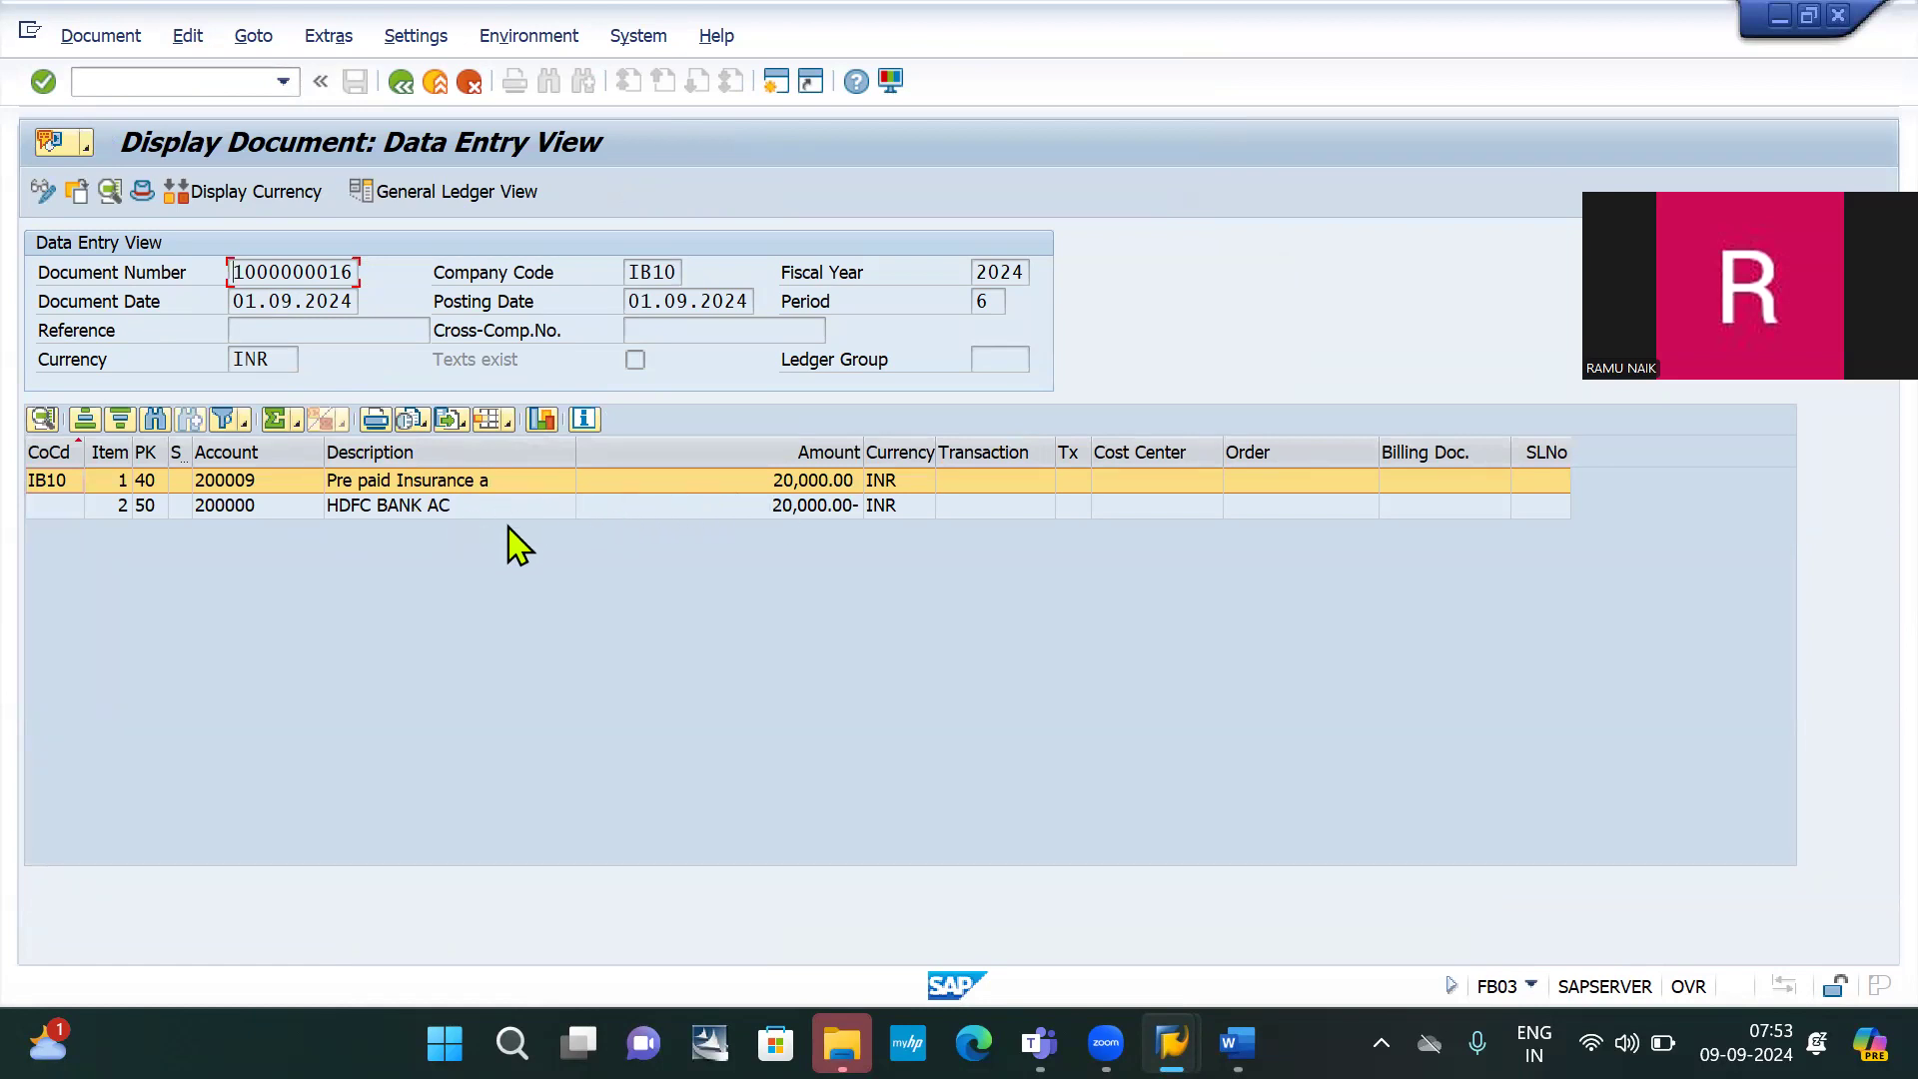
key(alt+Tab)
key(alt+Tab)
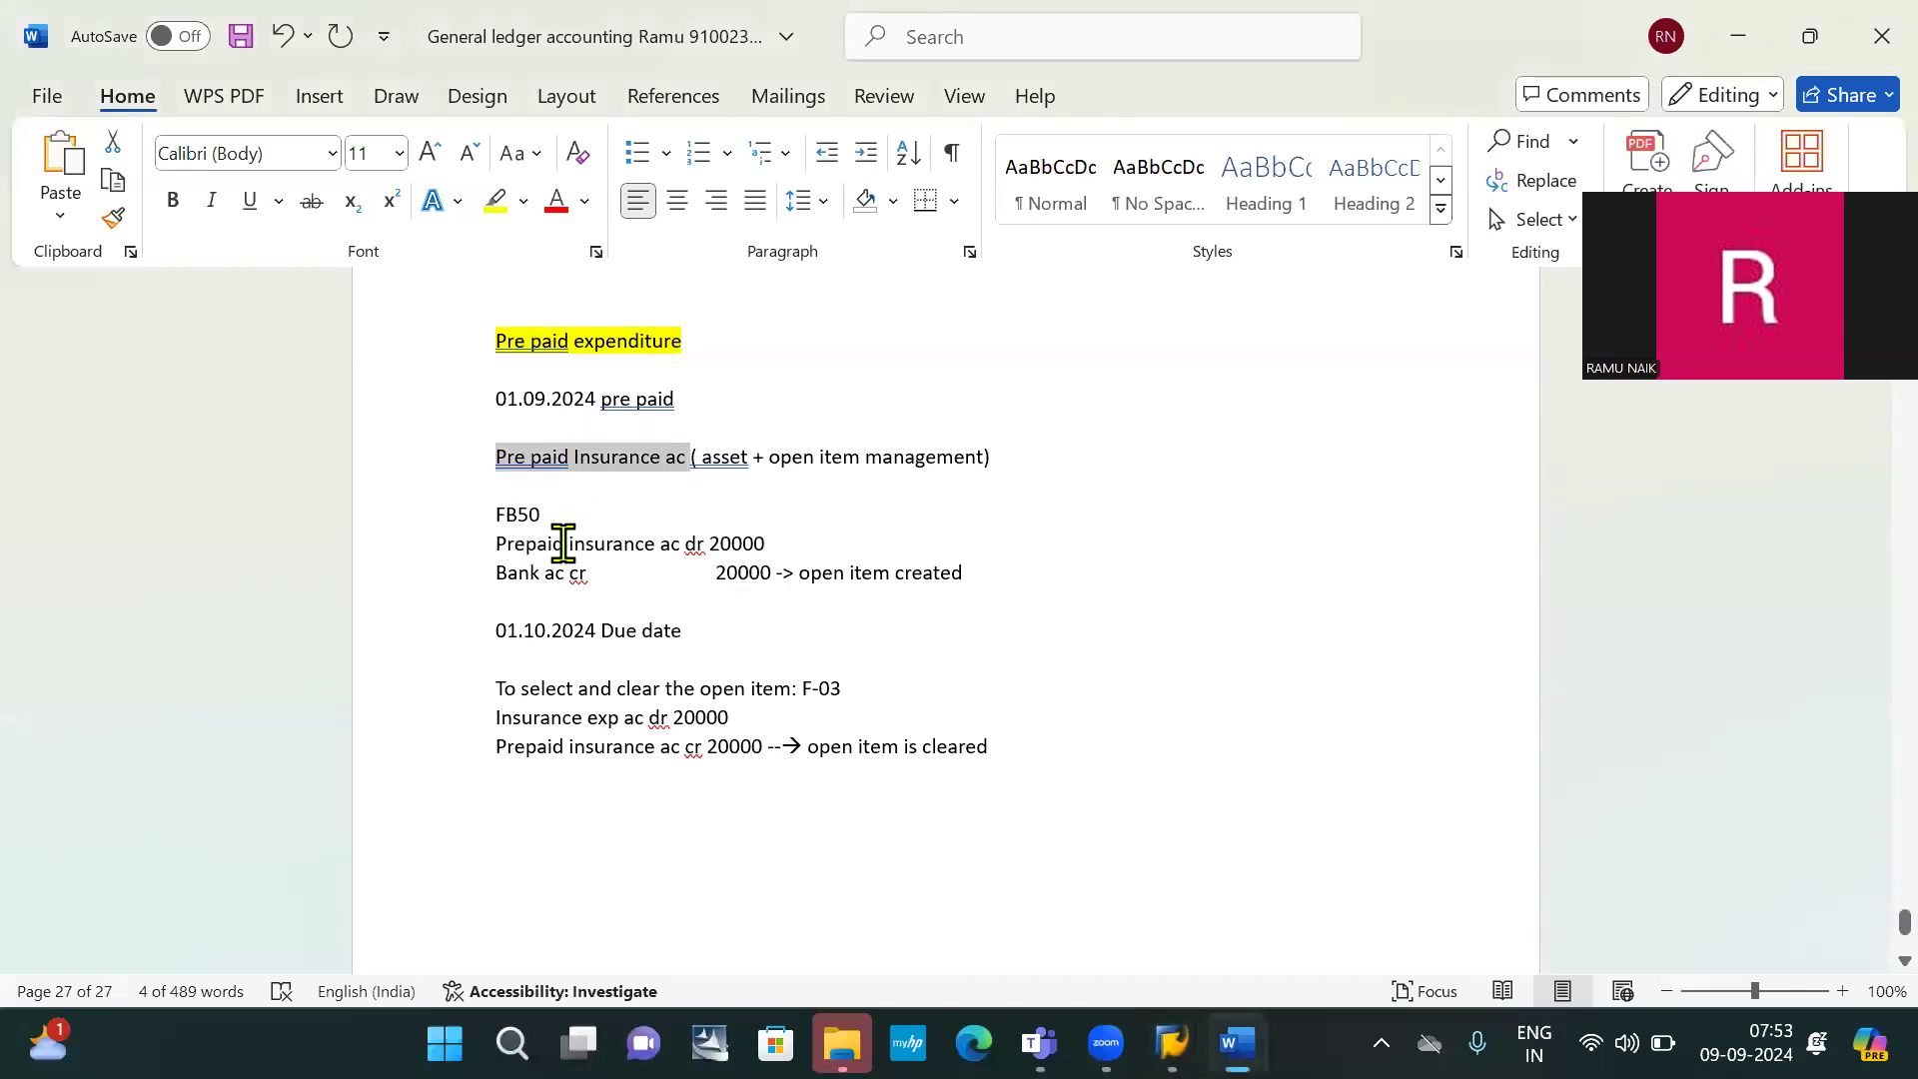
Review the Prepaid insurance dr / Bank ac cr lines in Word, then go back to FB03
drag(494, 533, 979, 587)
click(974, 575)
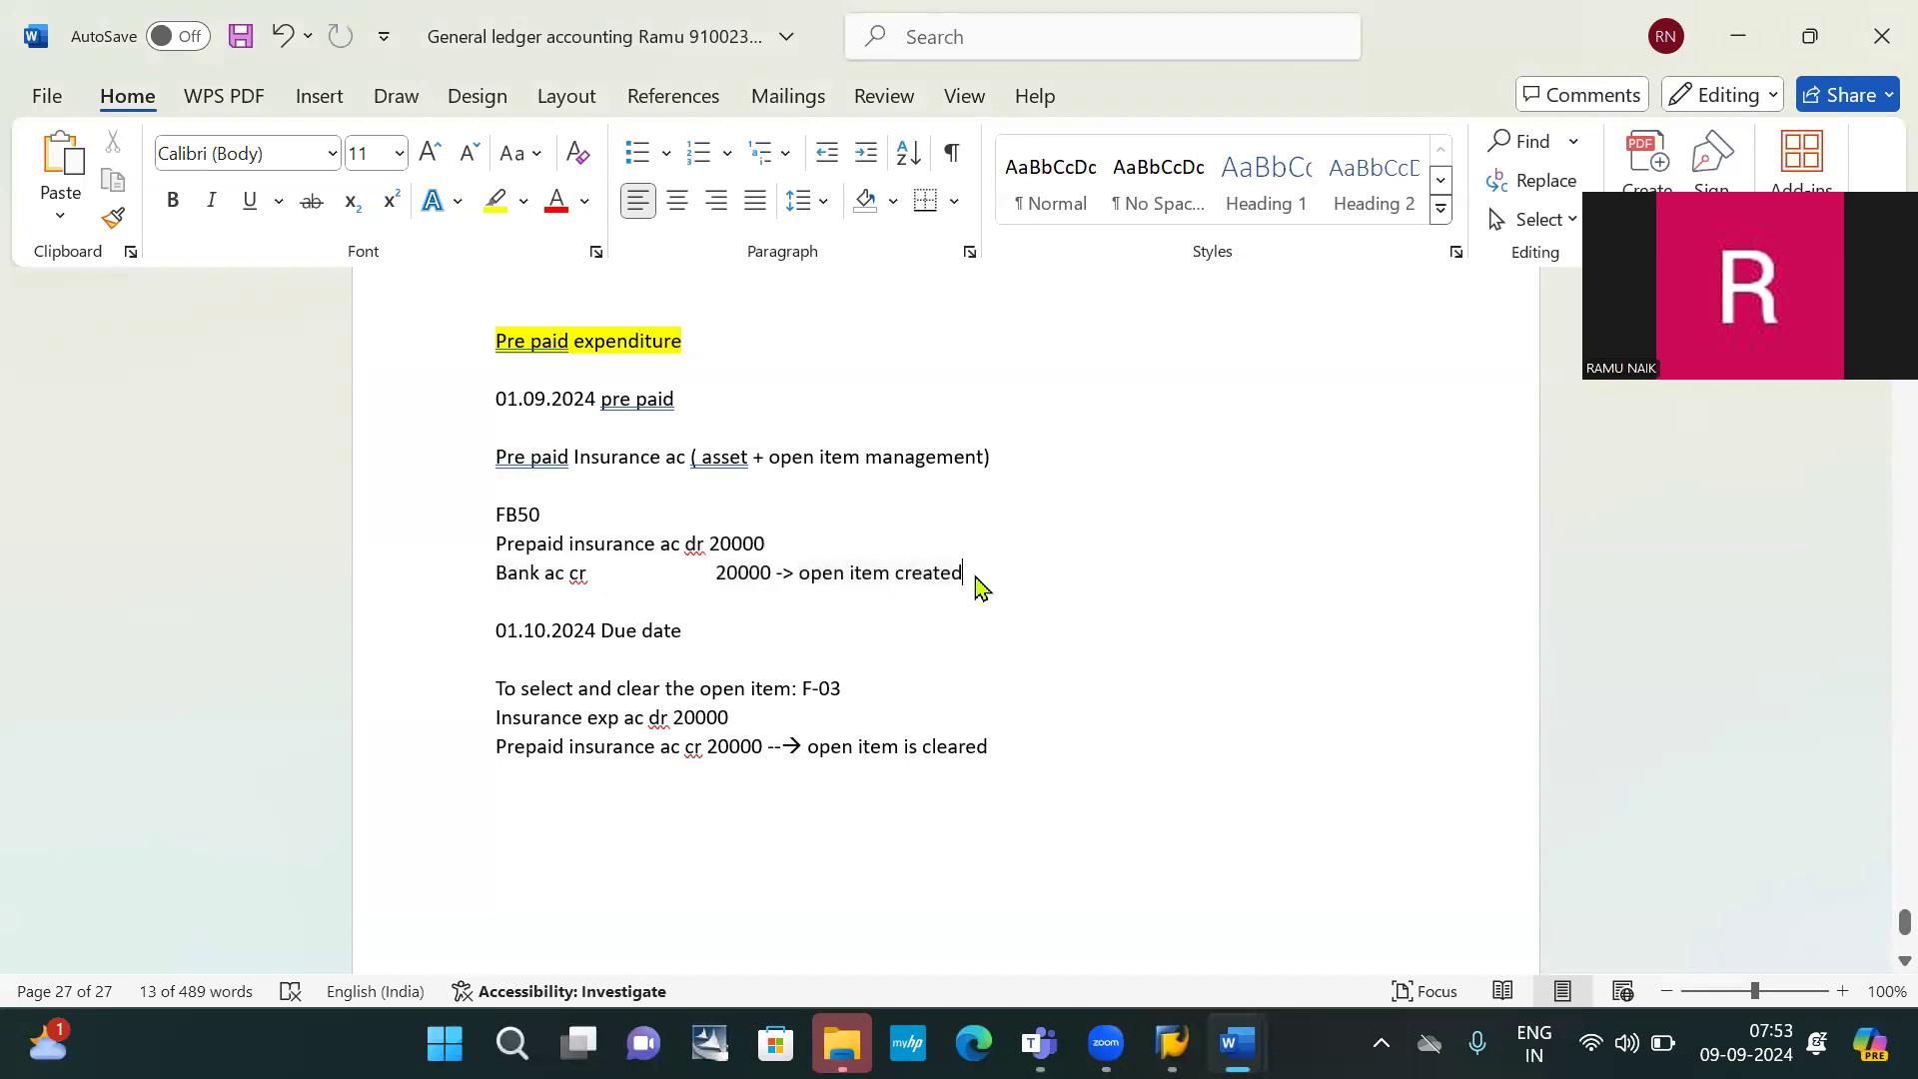
key(alt+Tab)
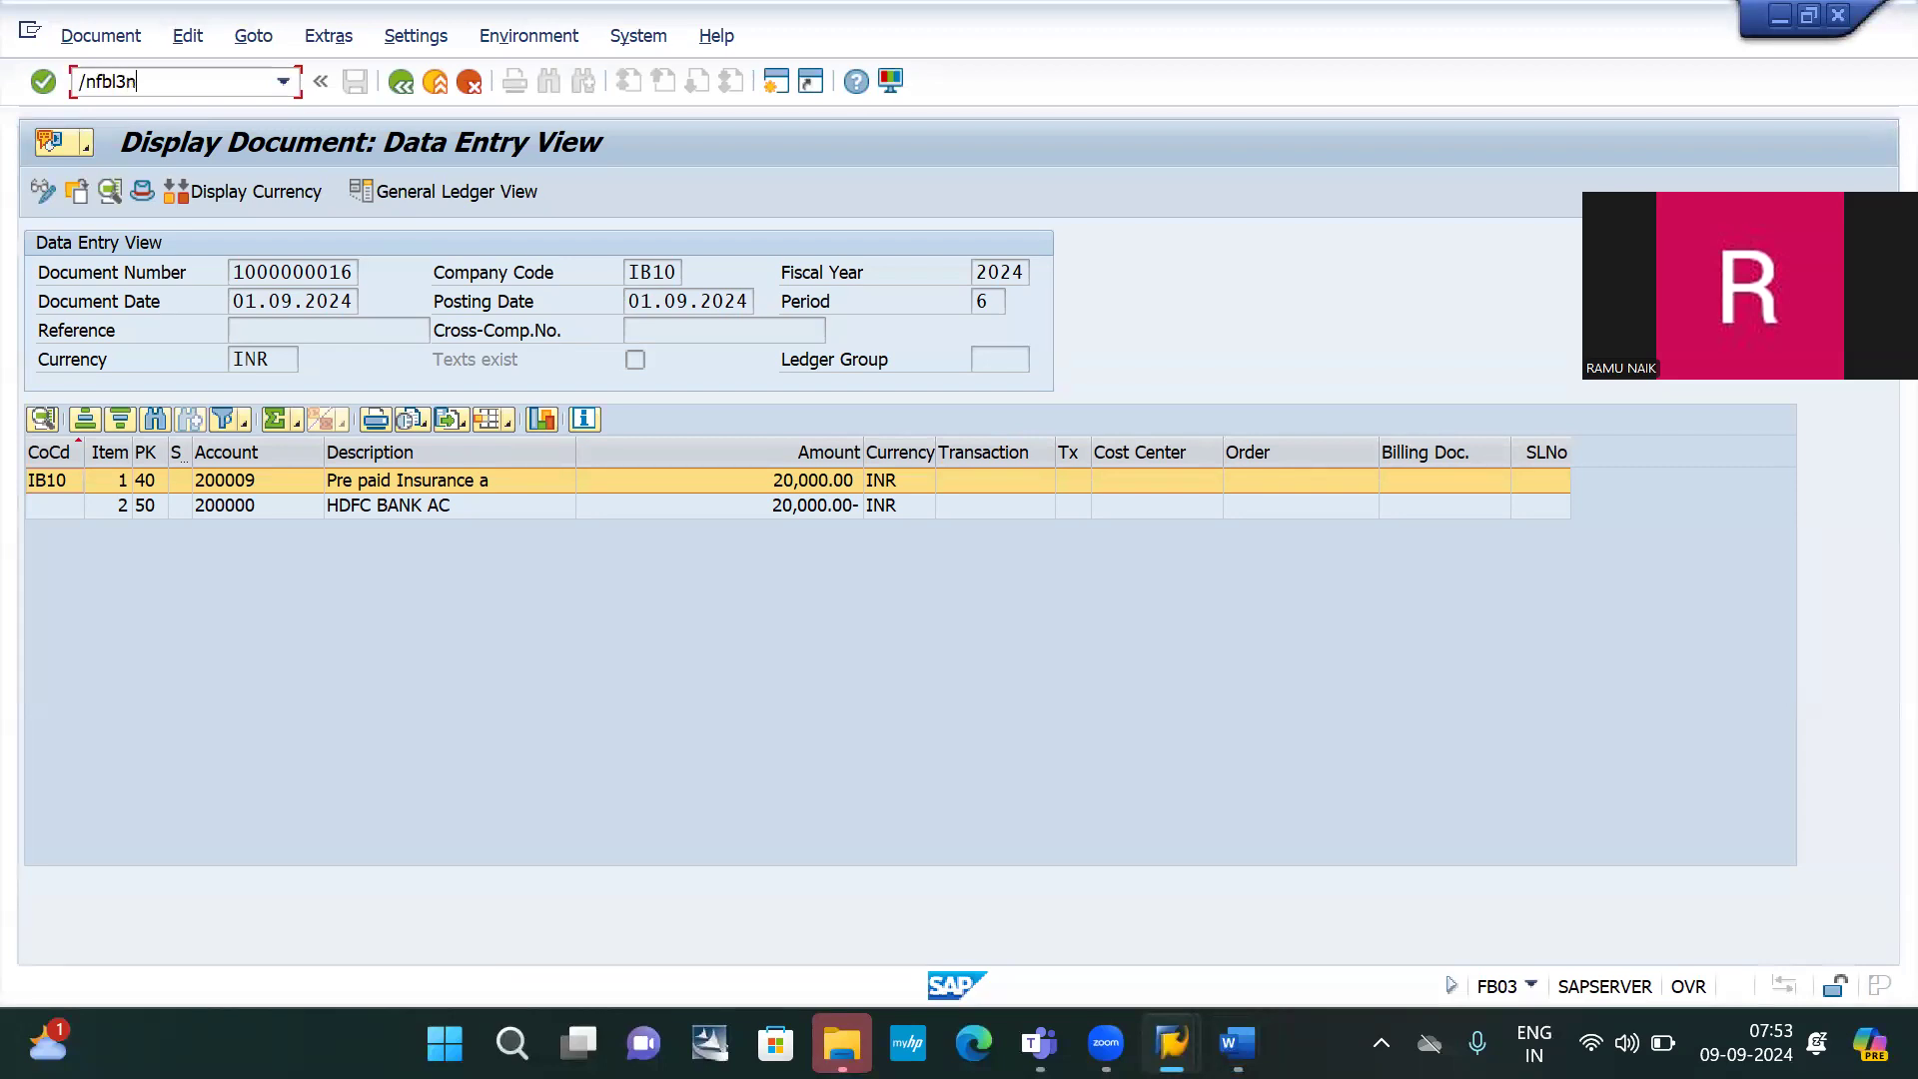
key(Return)
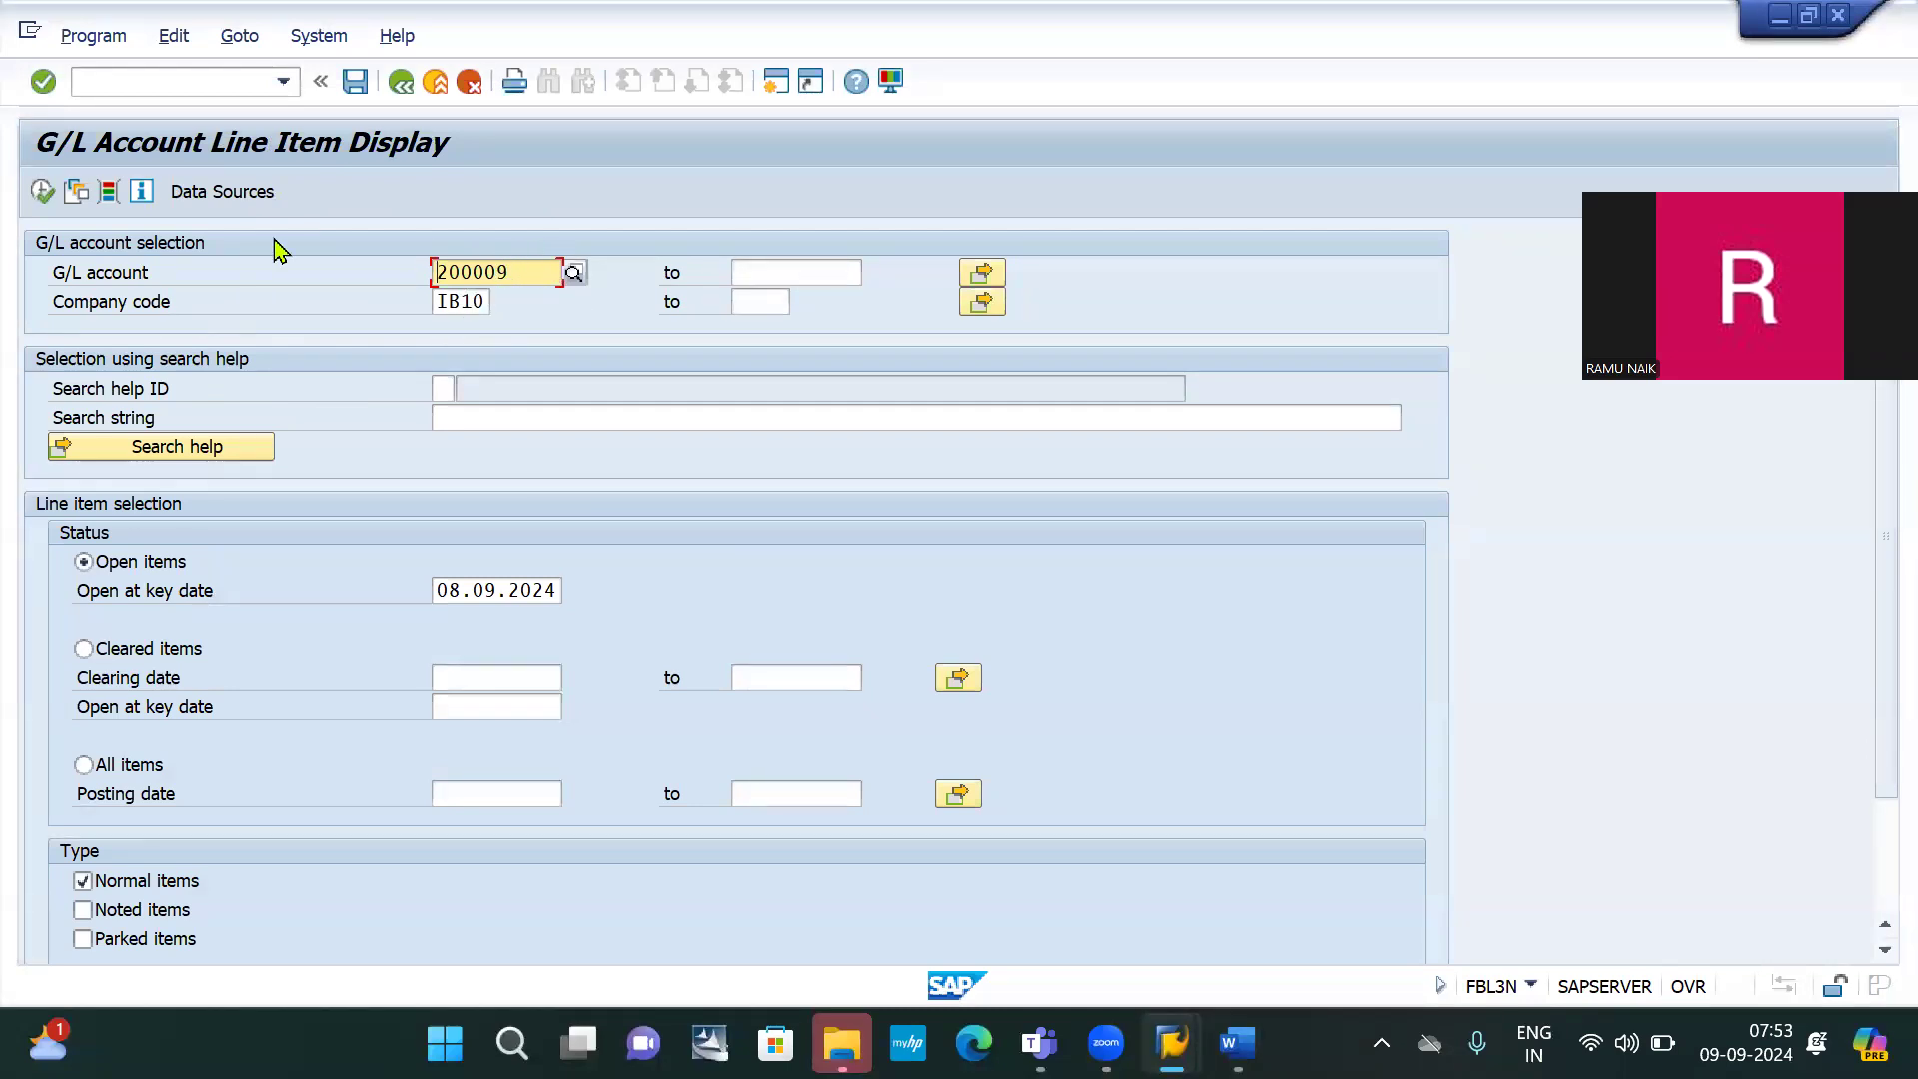
click(42, 190)
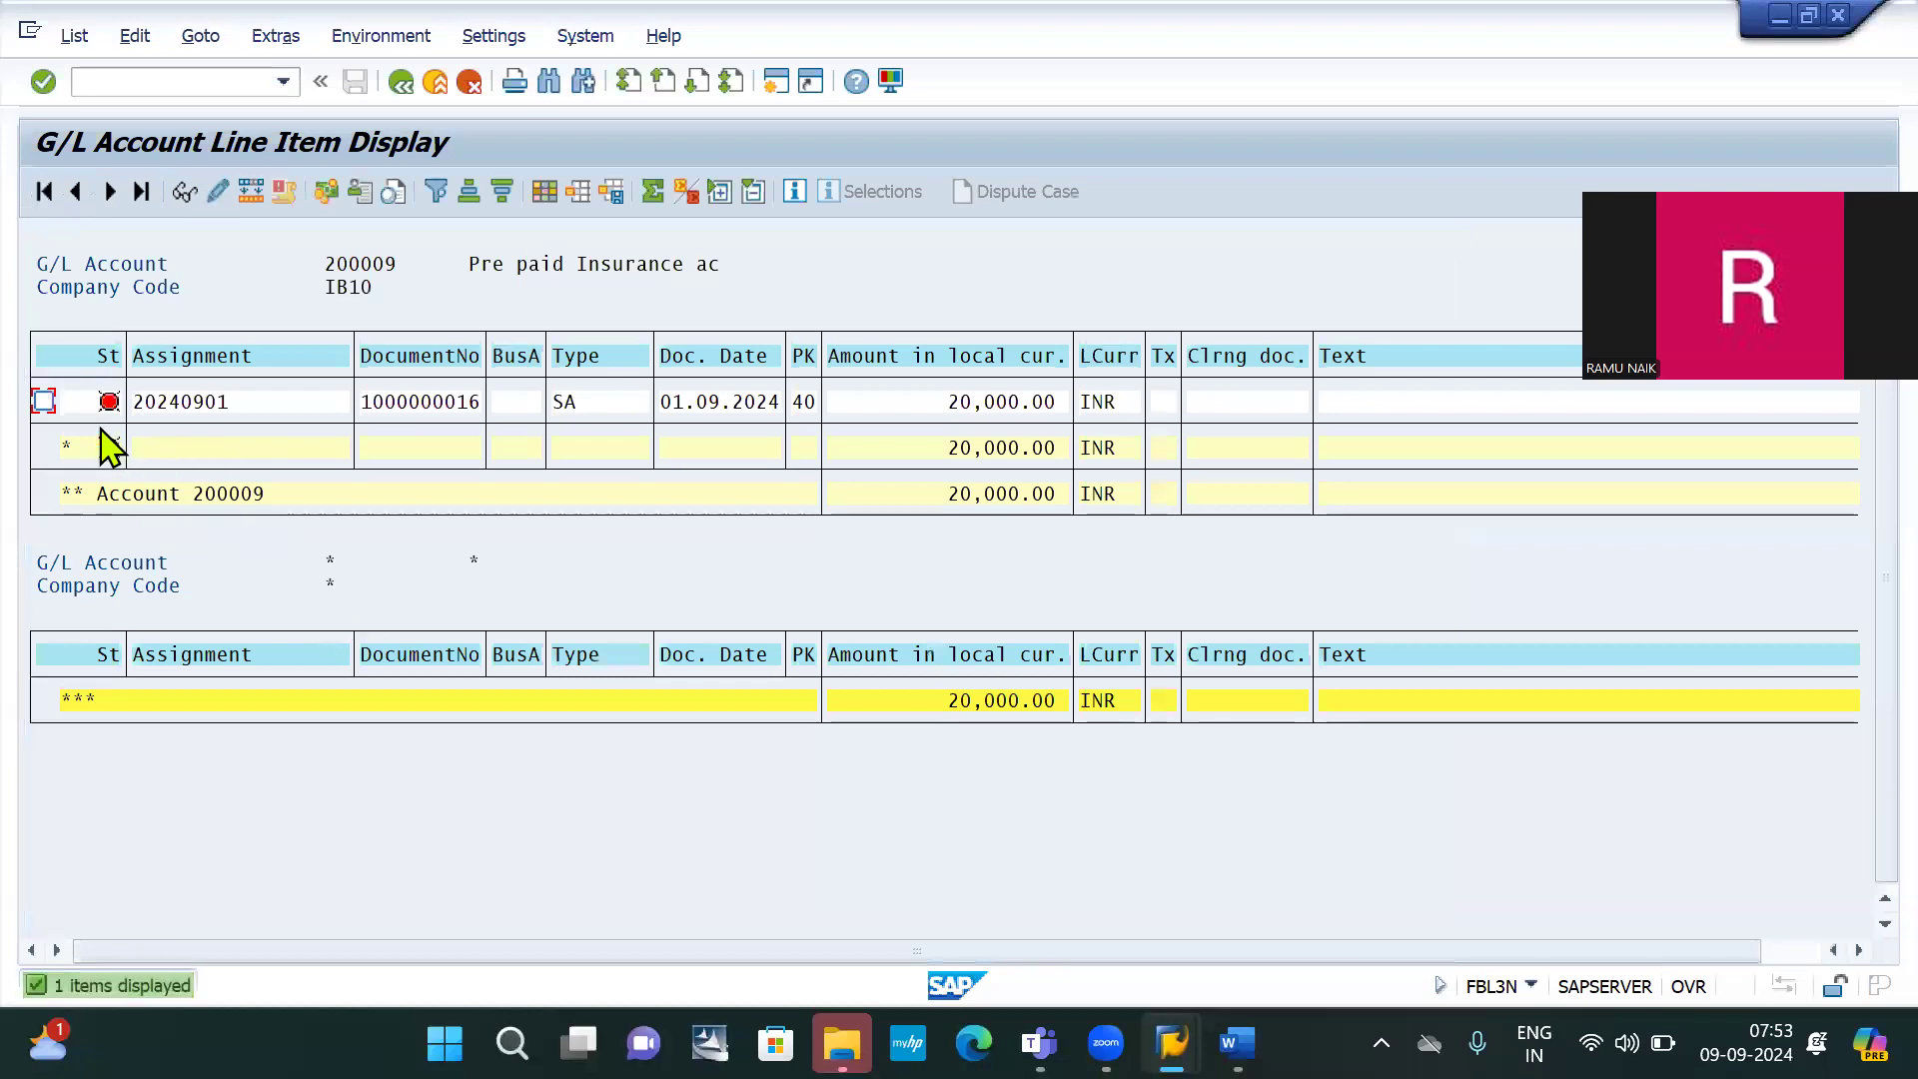
click(405, 400)
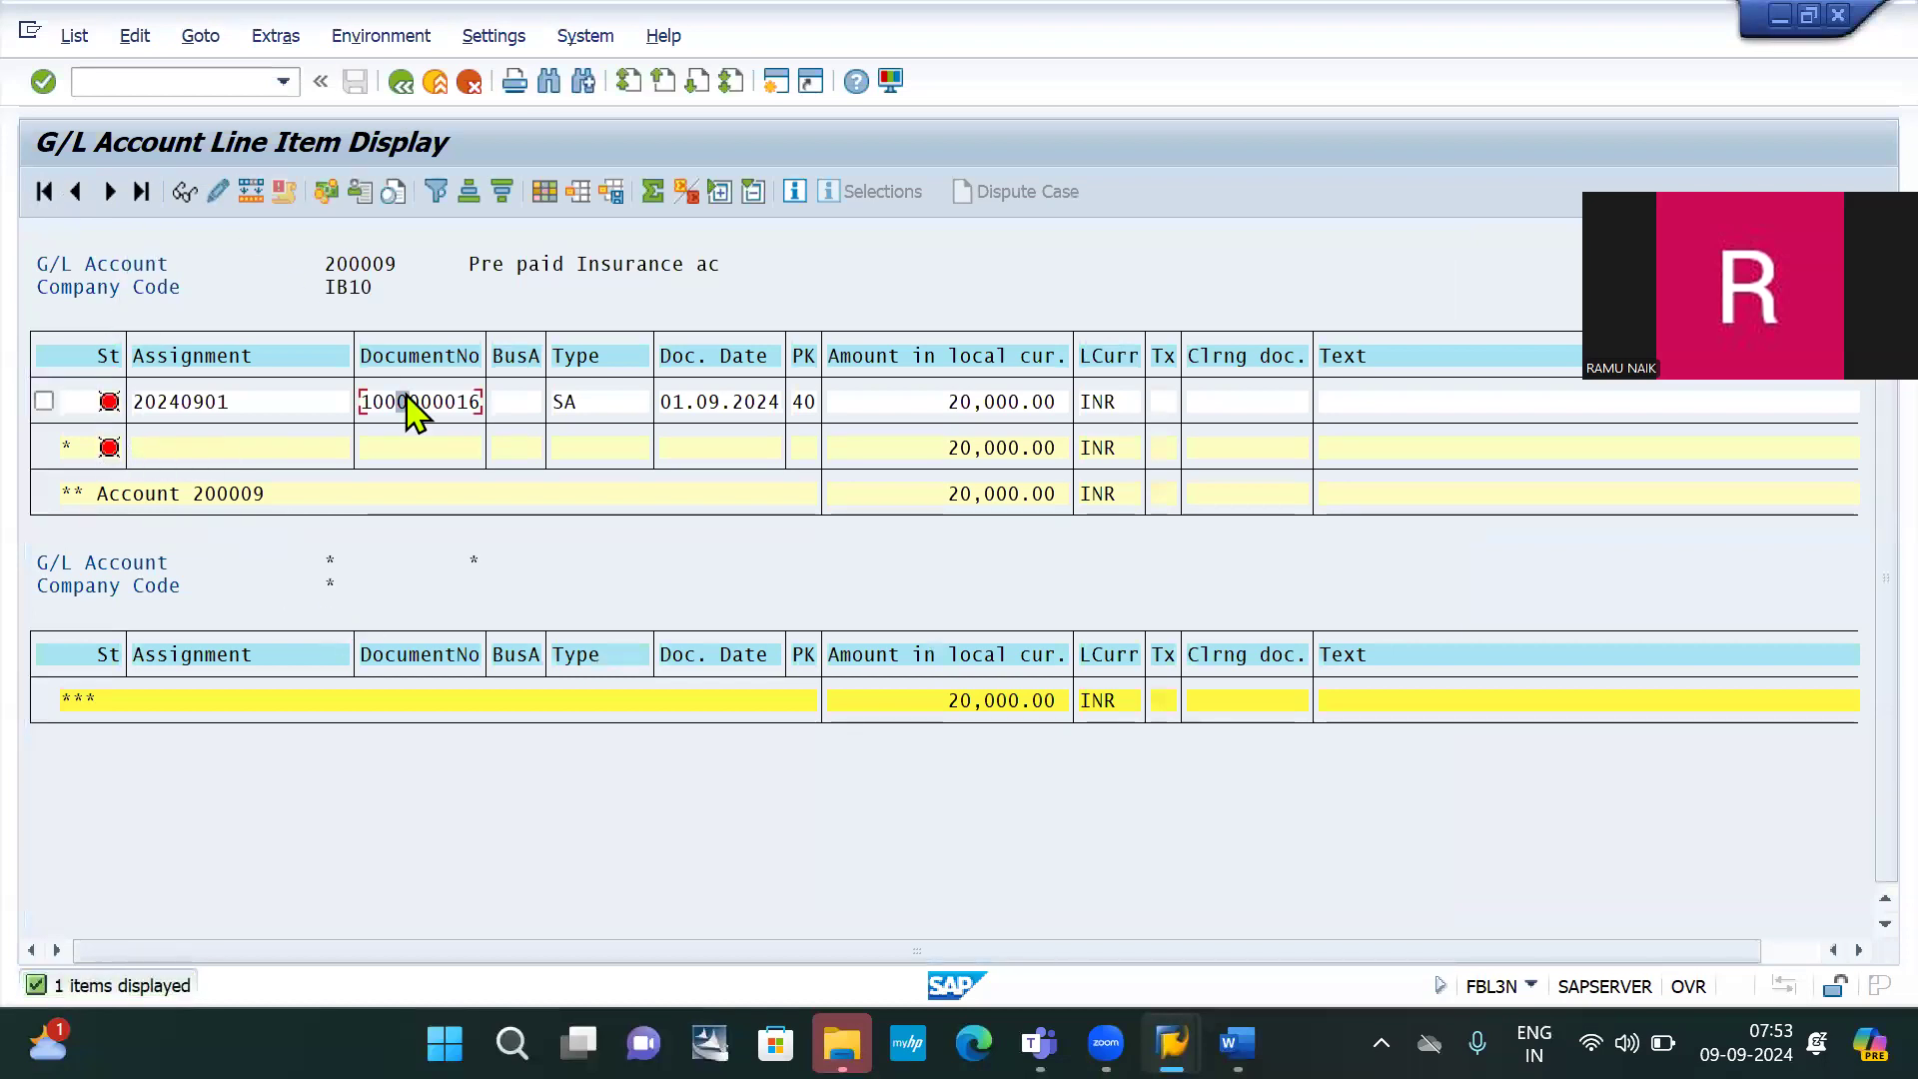
key(alt+Tab)
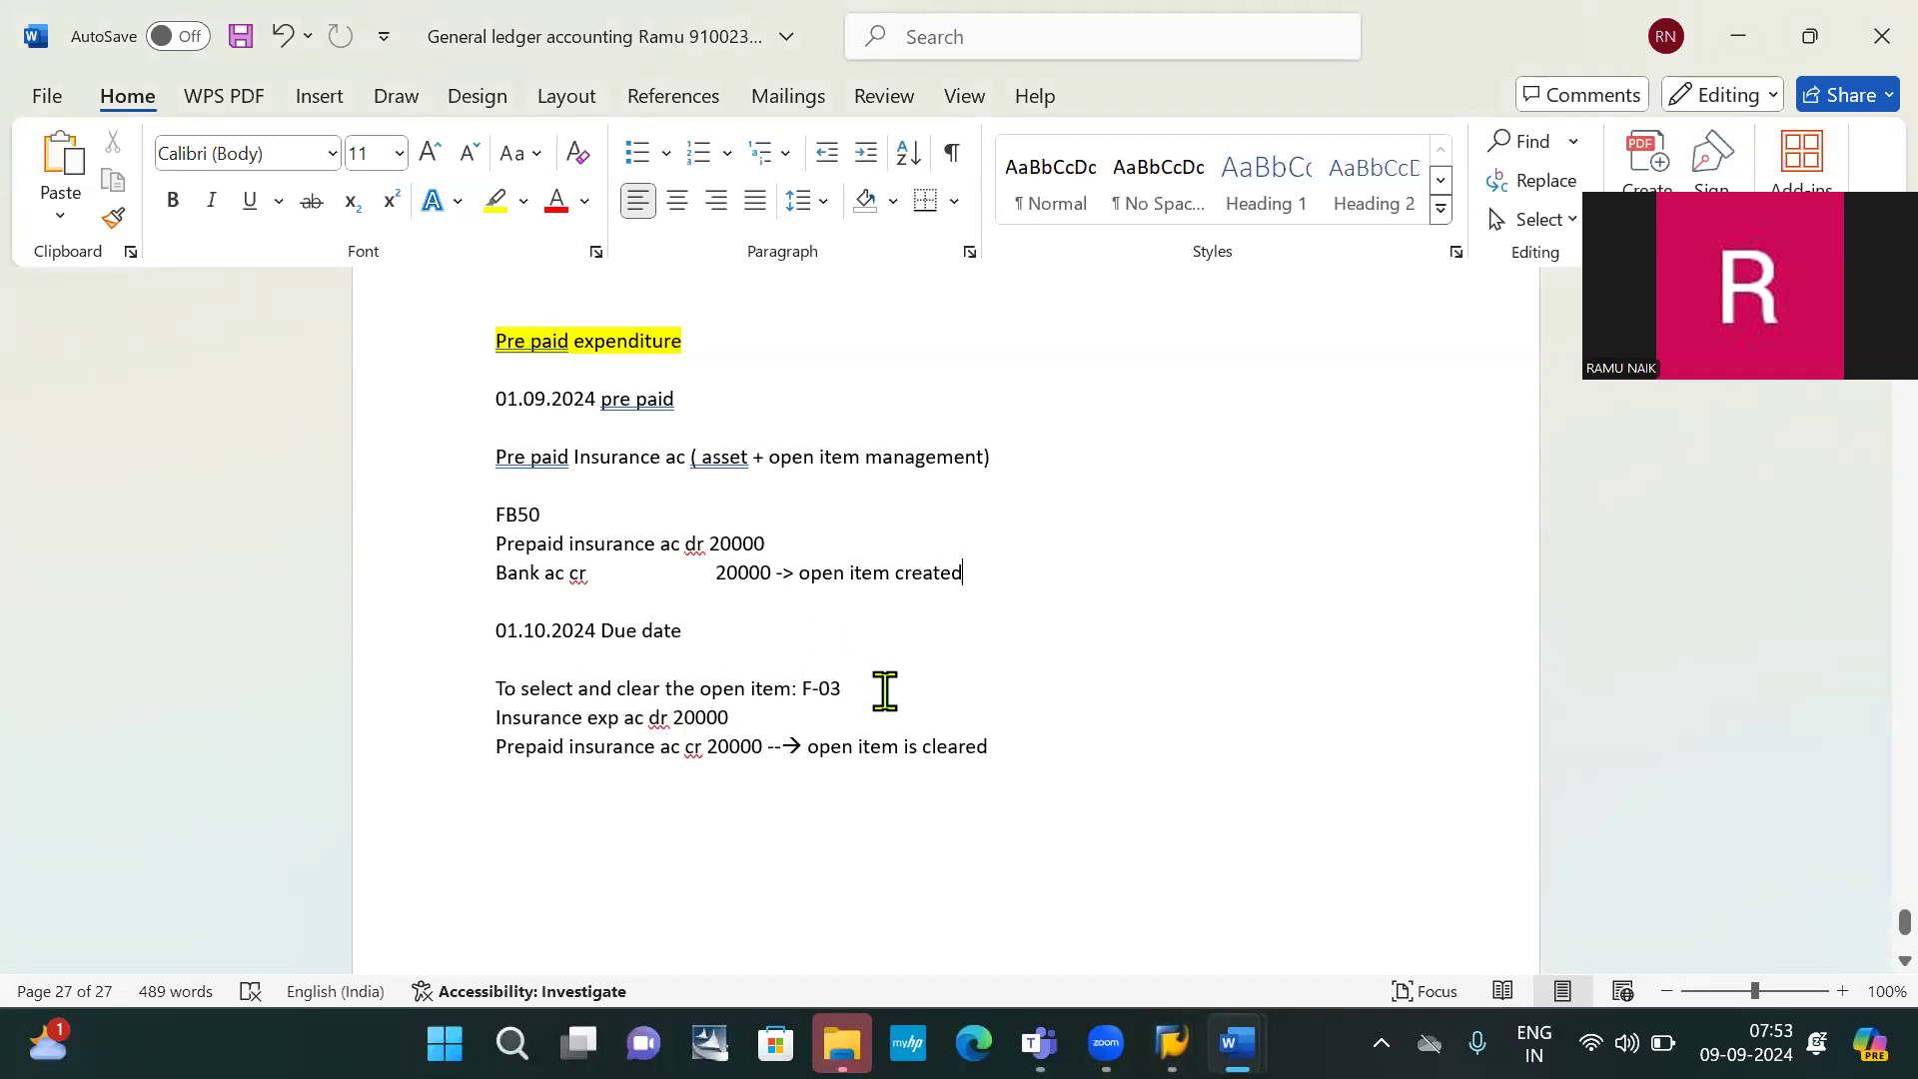
key(alt+Tab)
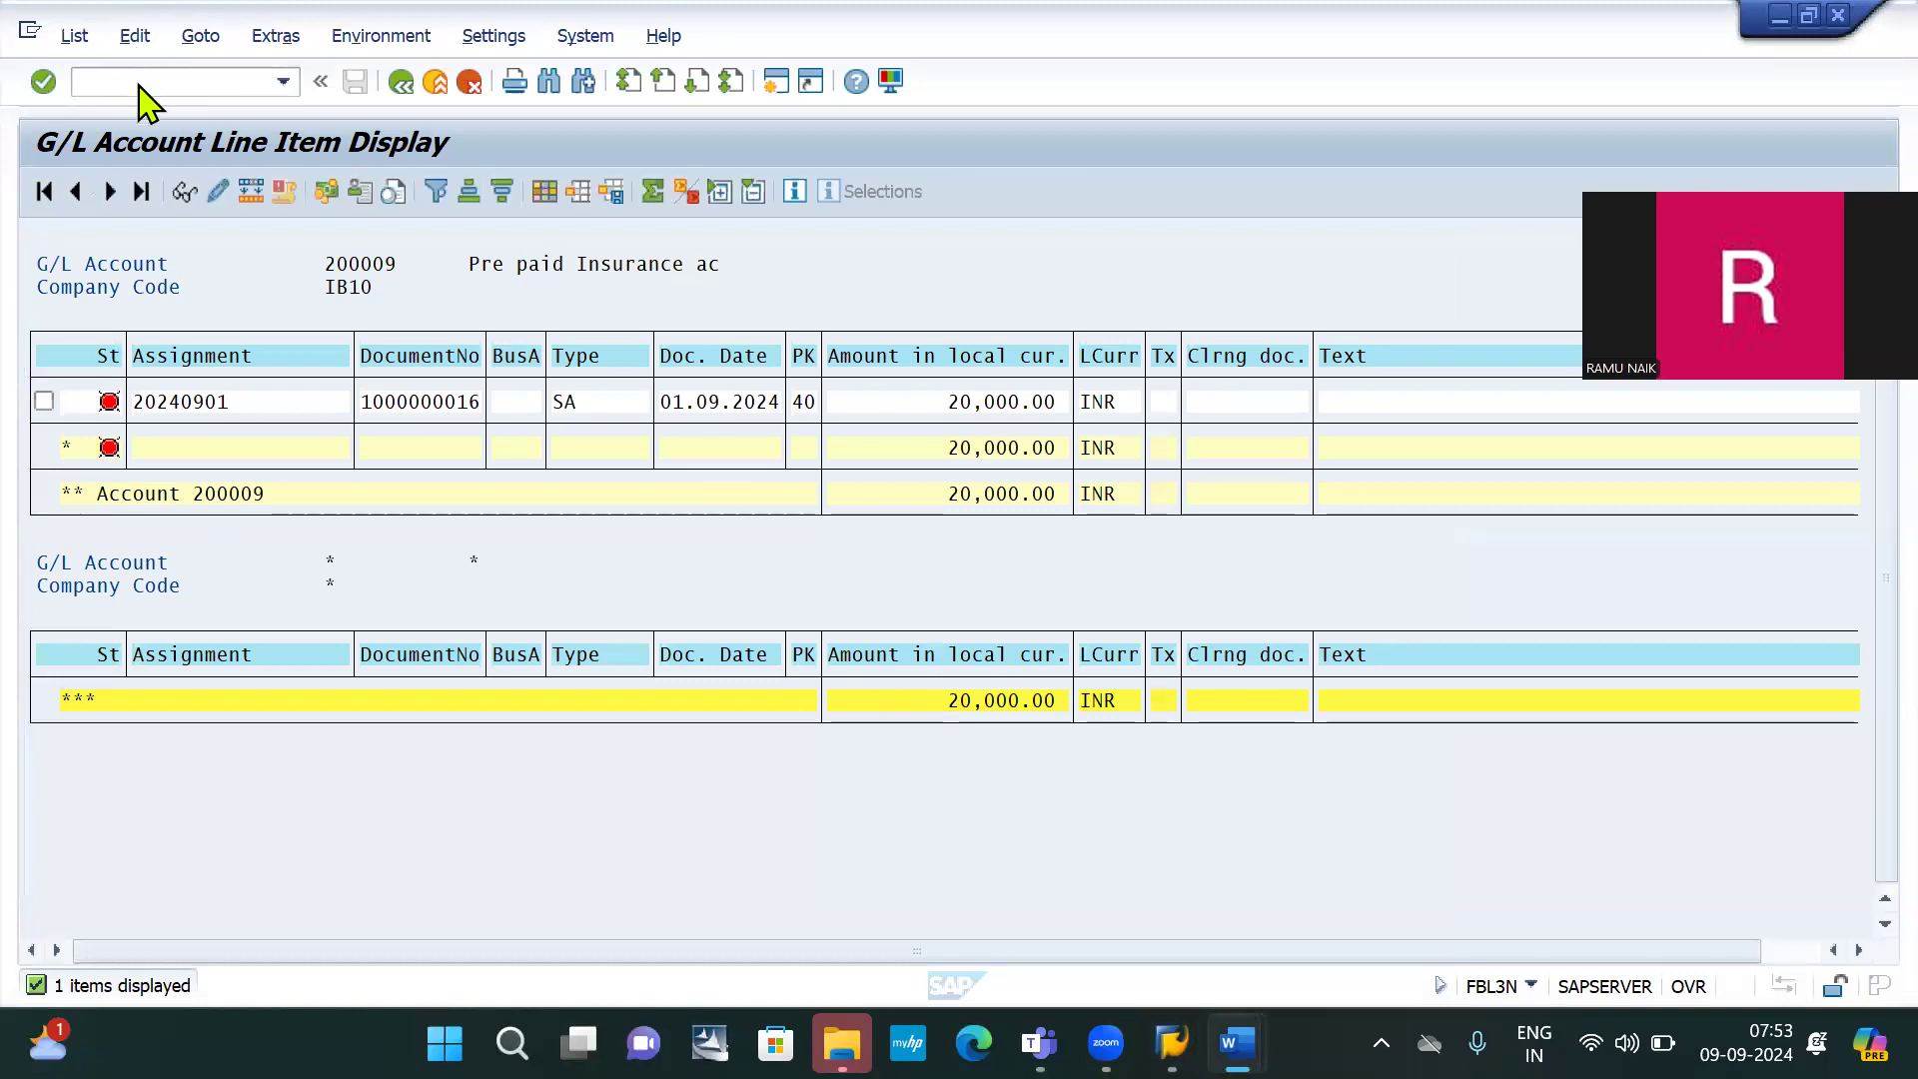
click(137, 81)
Run F-03 for account 200009 in IB10 and process open items, hitting the missing number range 02 error
text(/nf-)
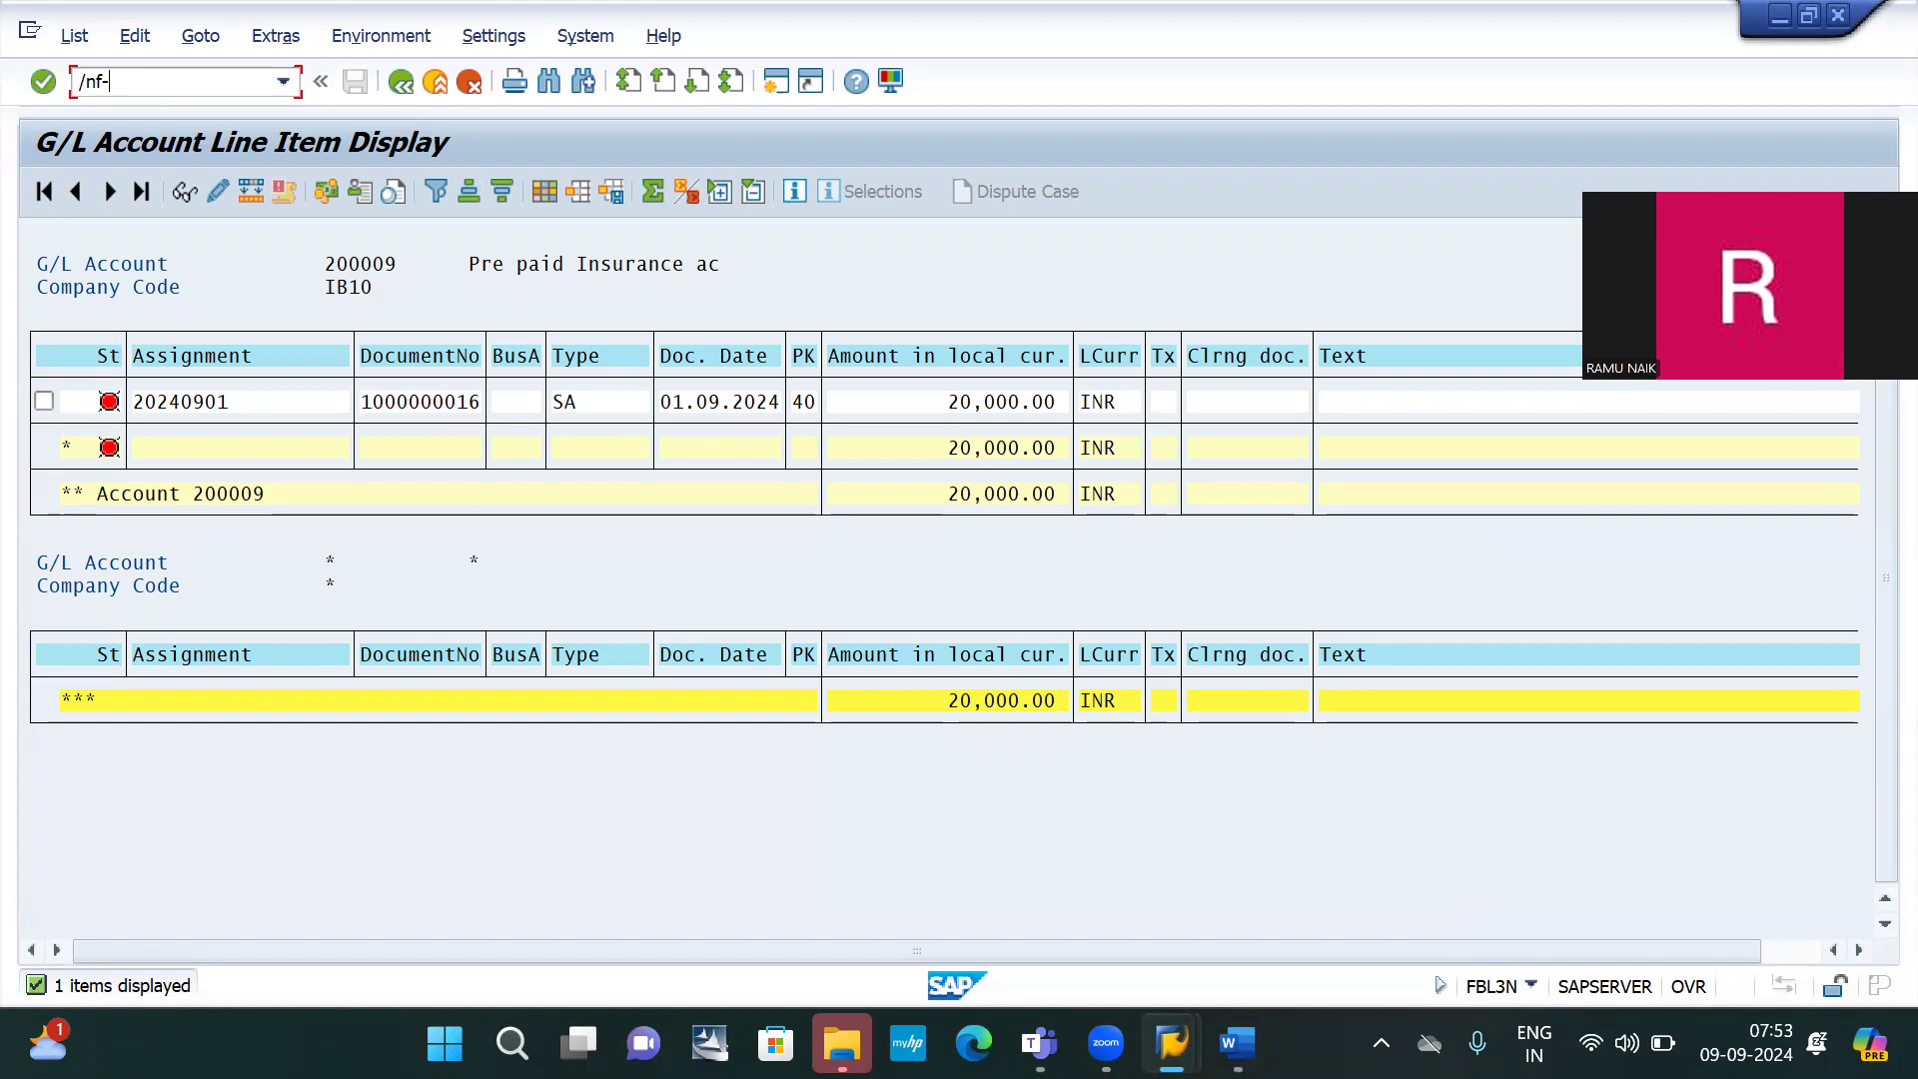
text(03)
key(Return)
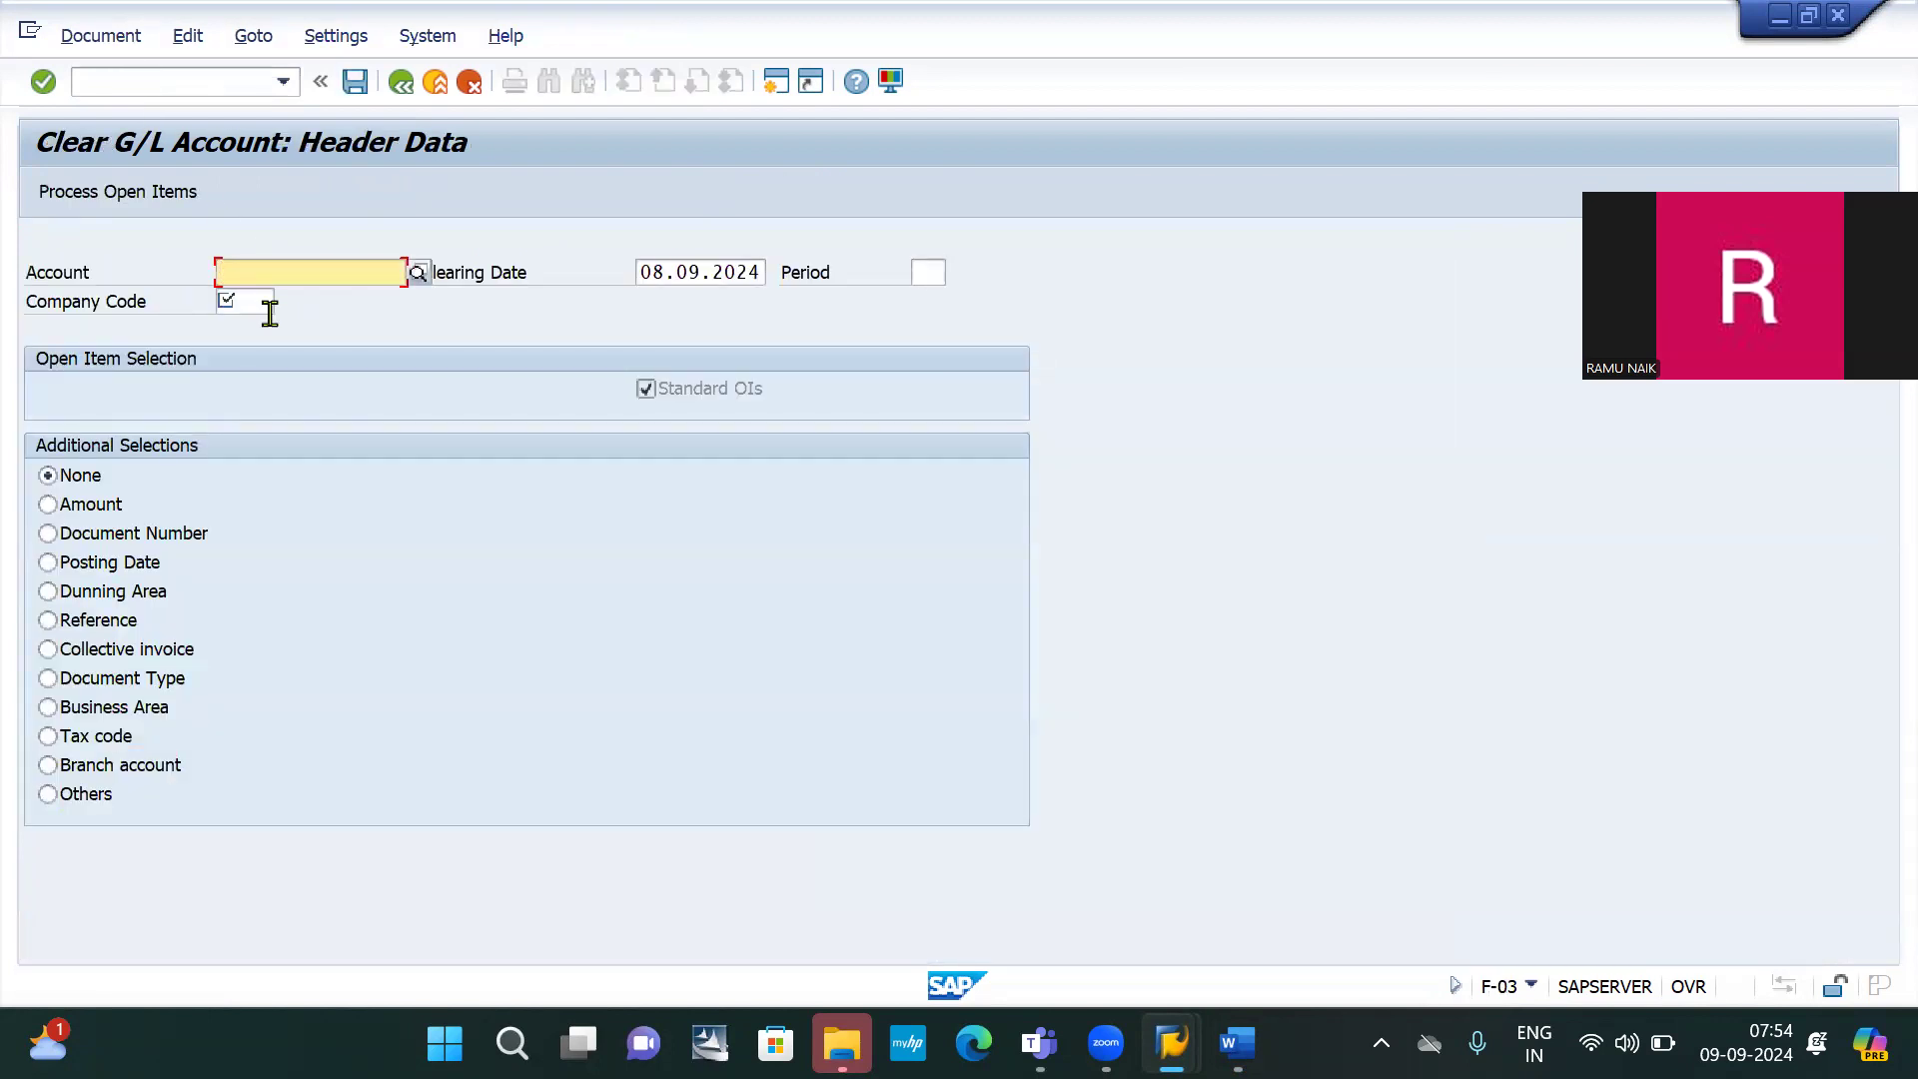
text(200)
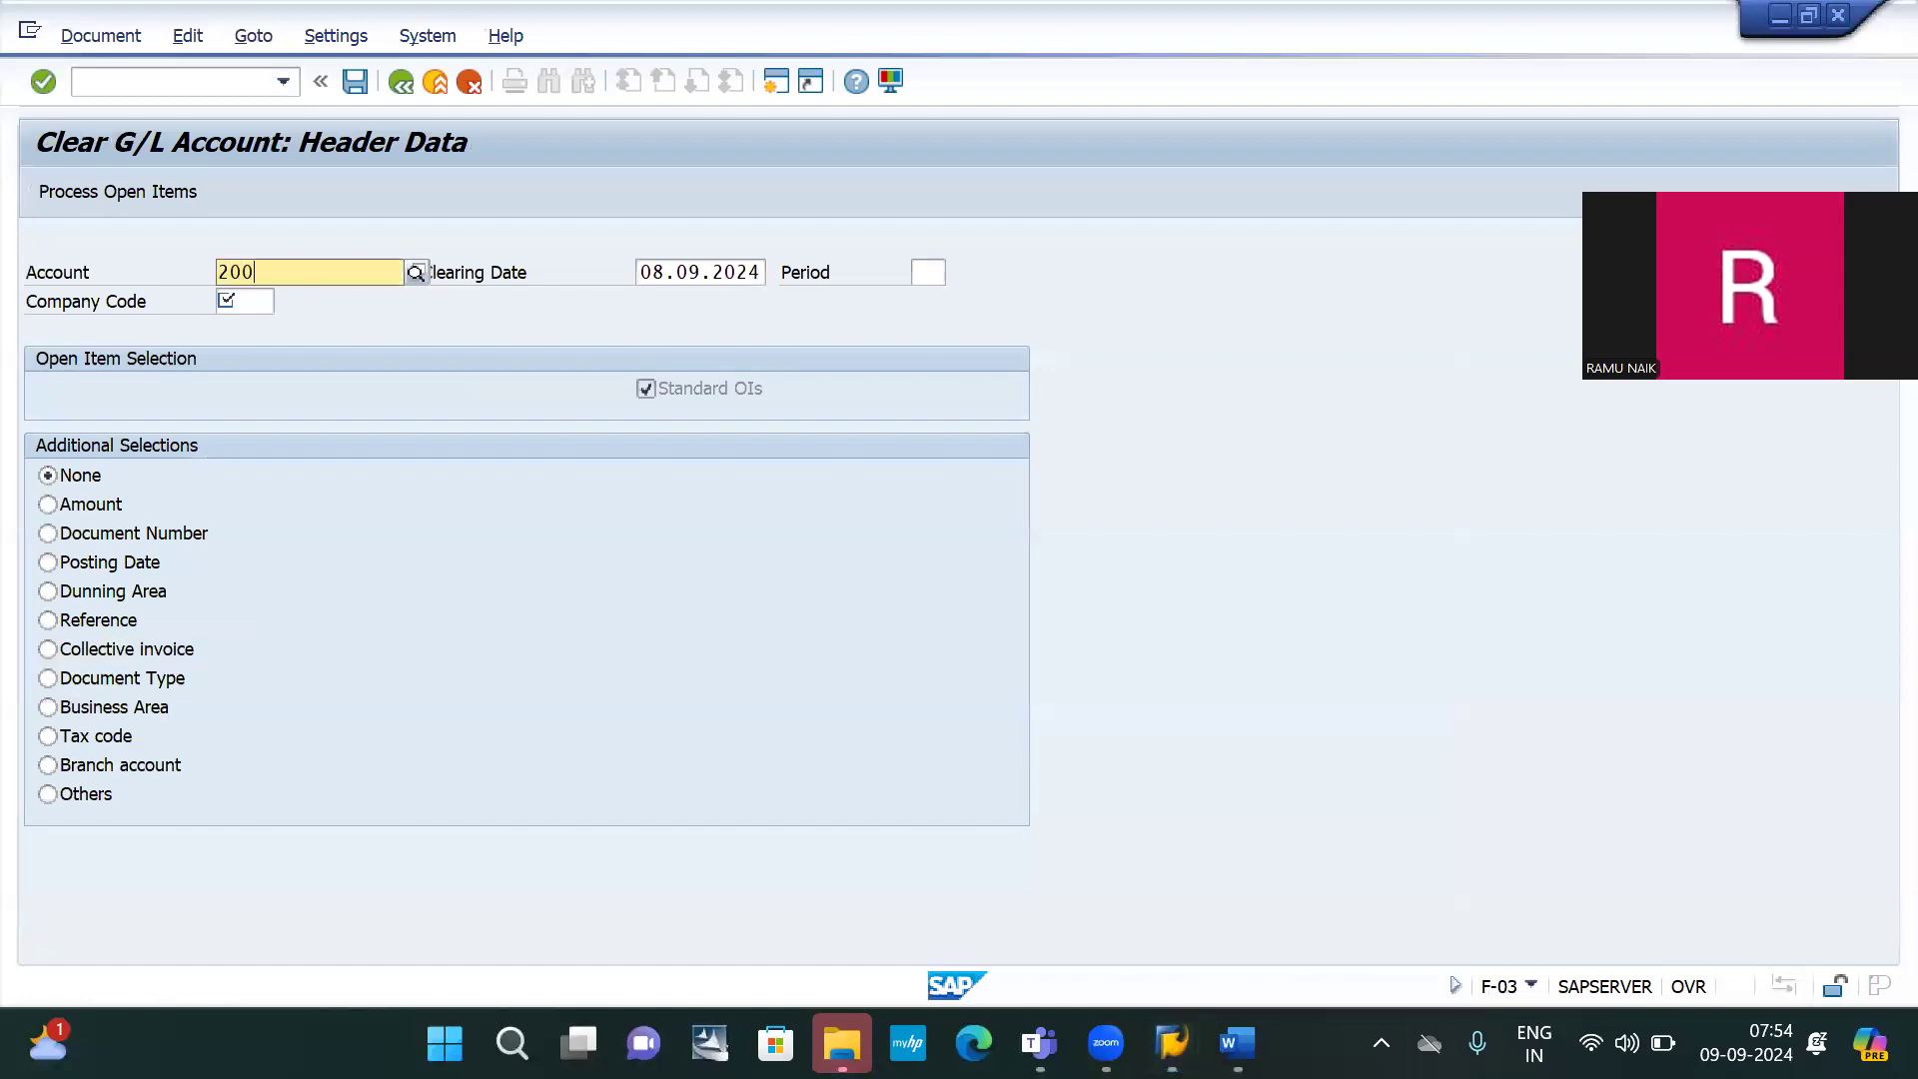
text(009)
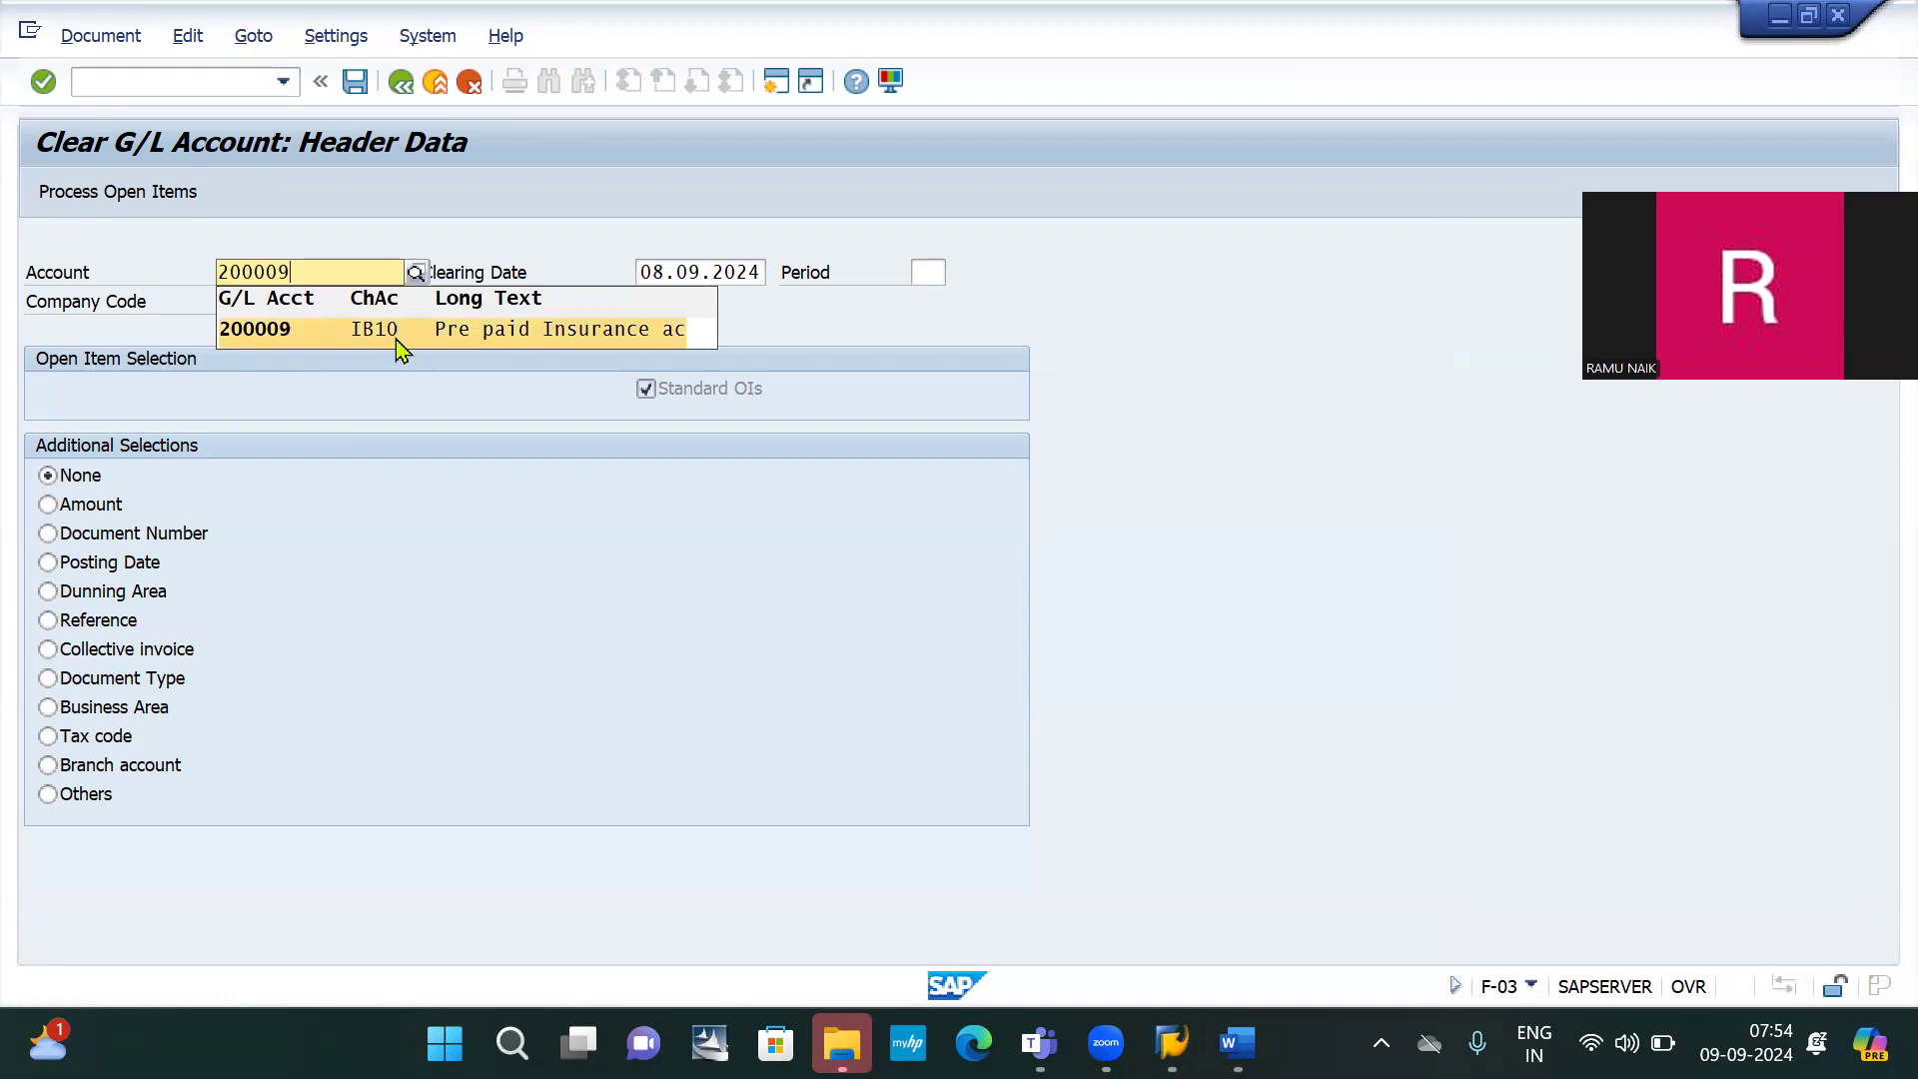
click(400, 345)
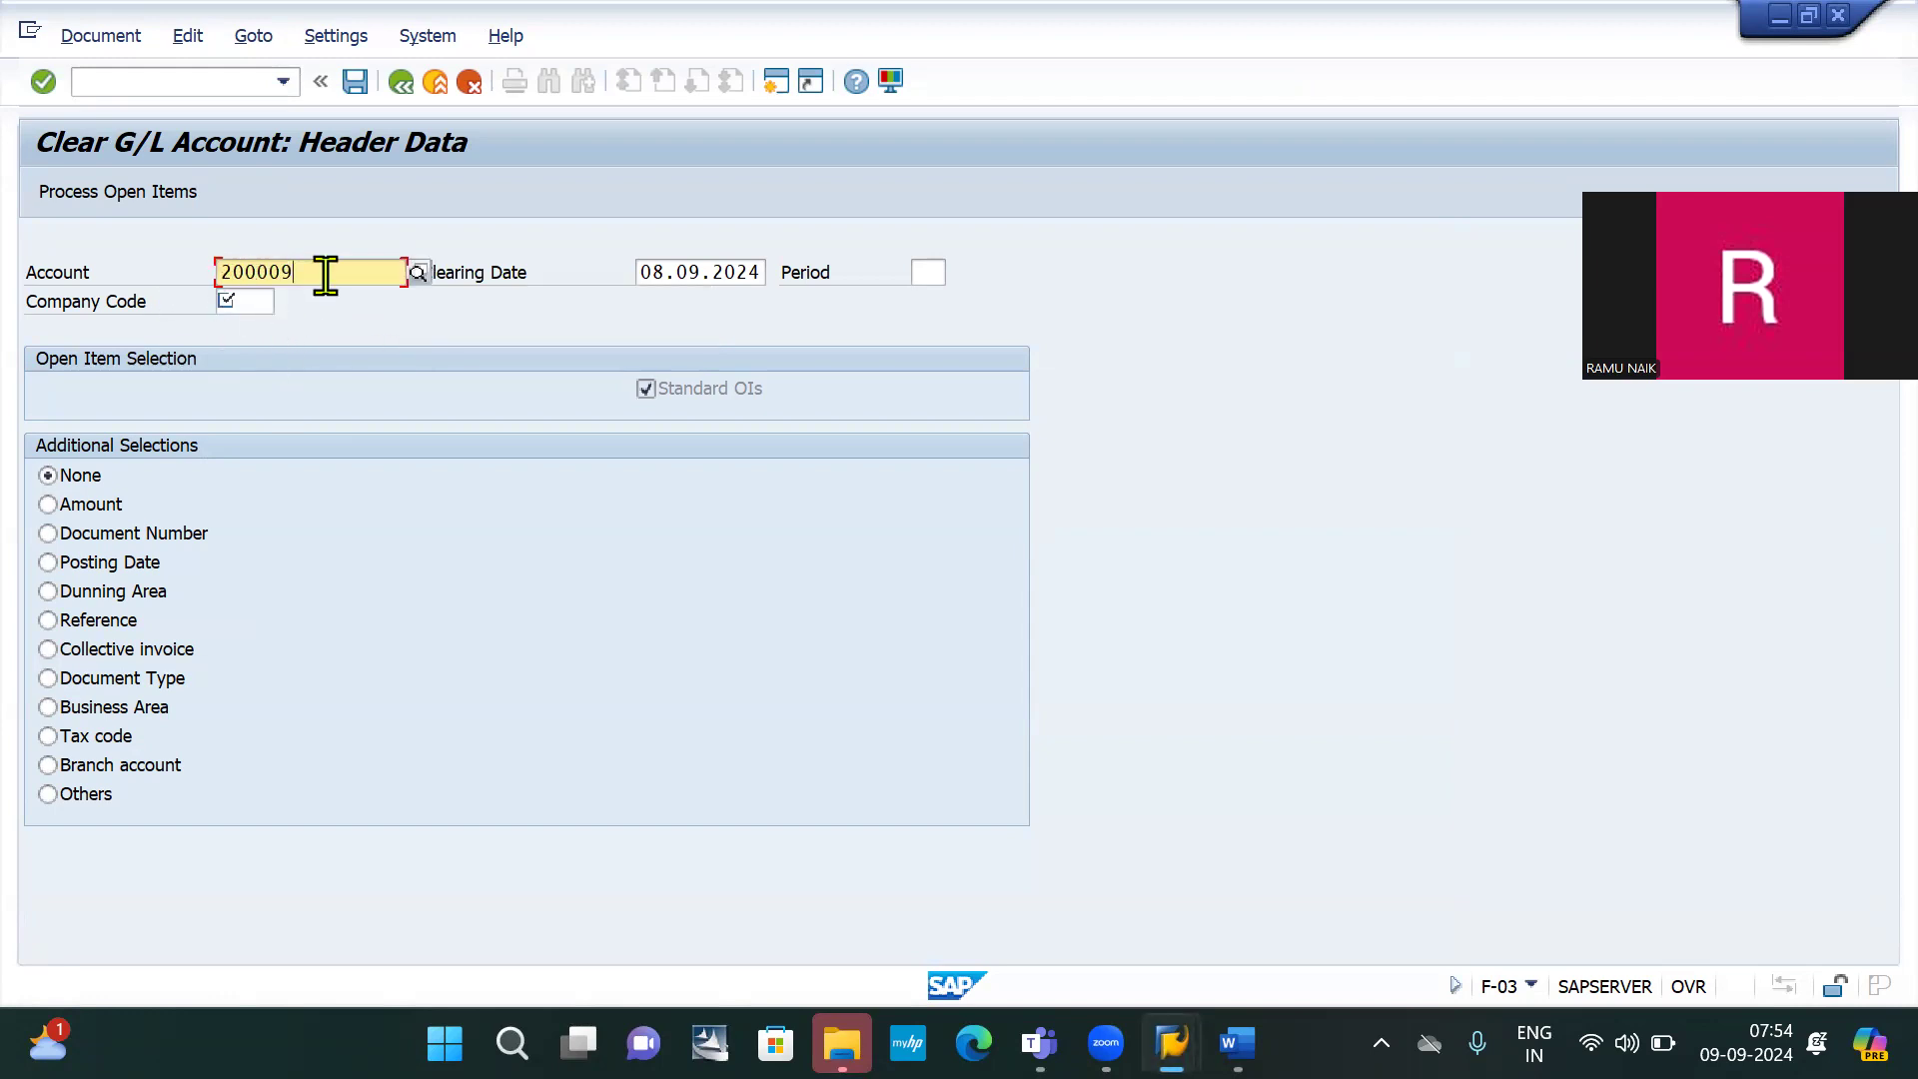
click(244, 301)
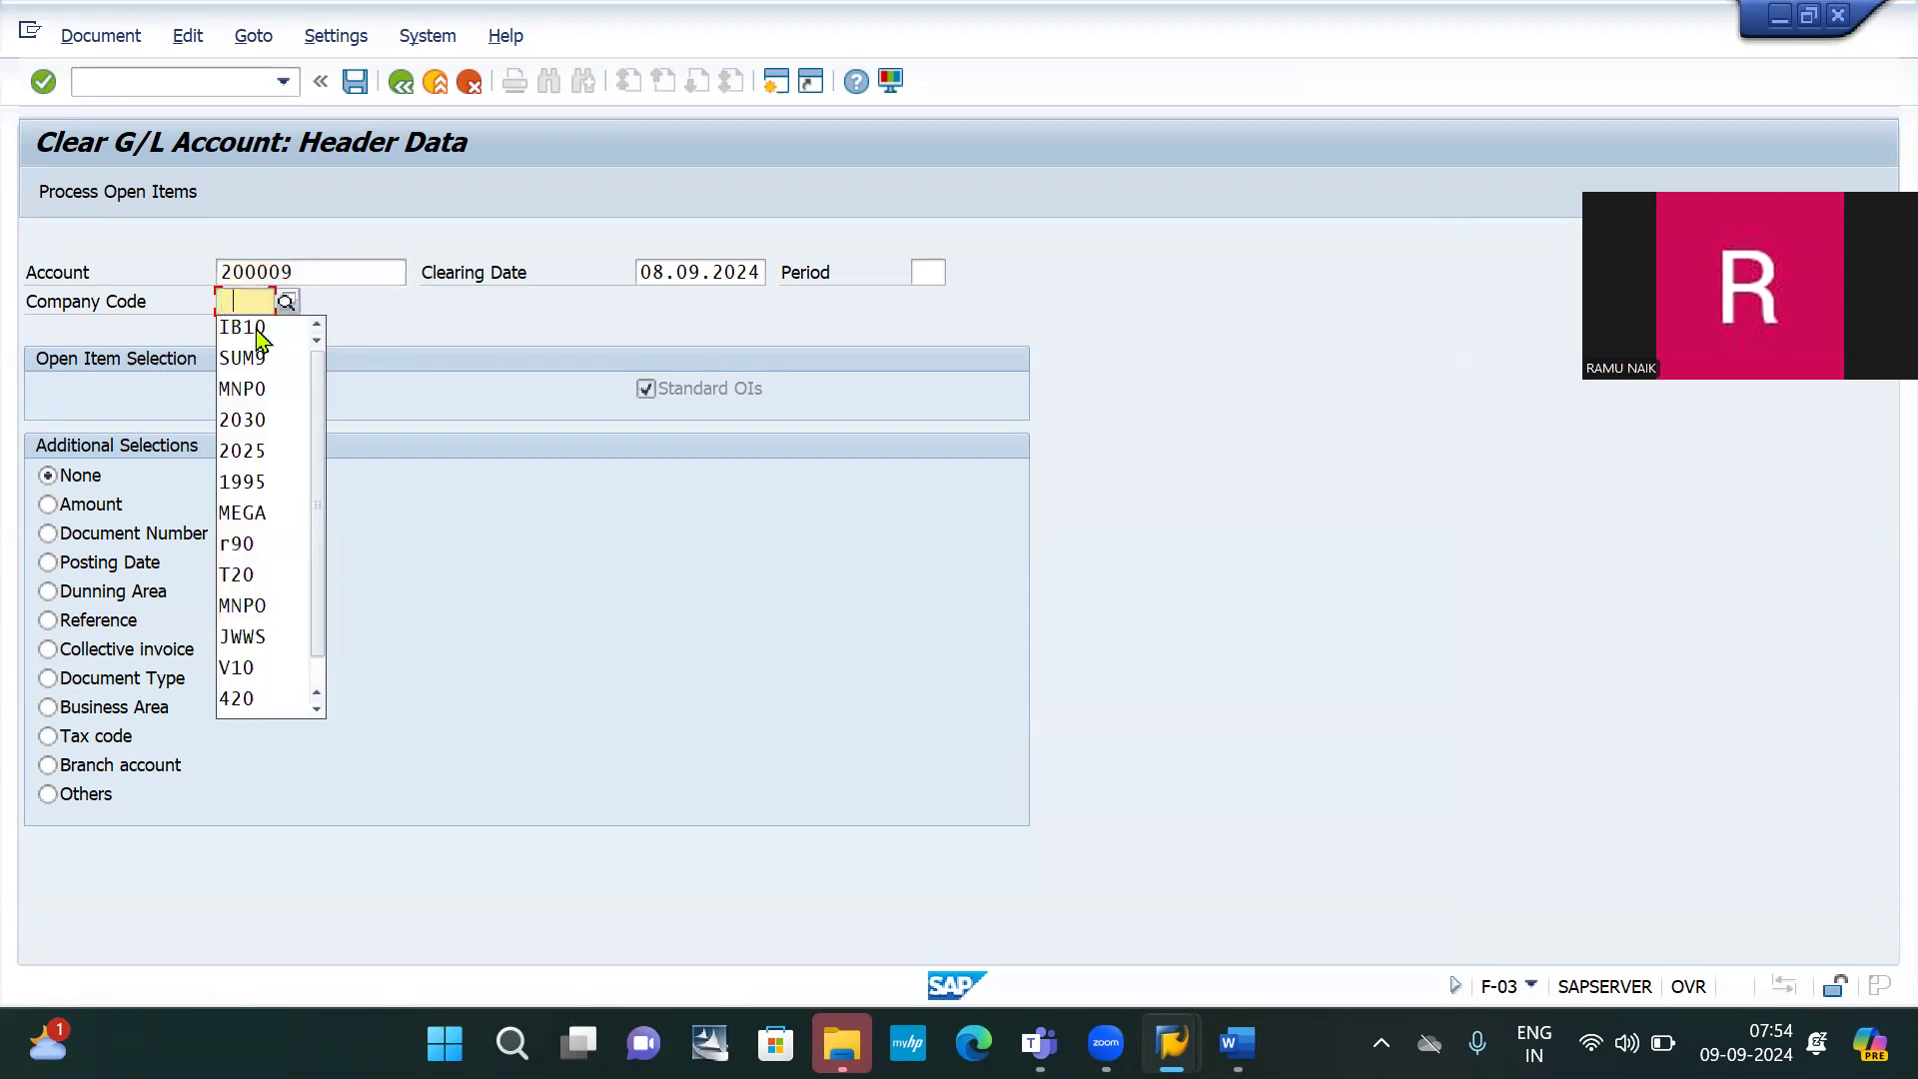
click(270, 339)
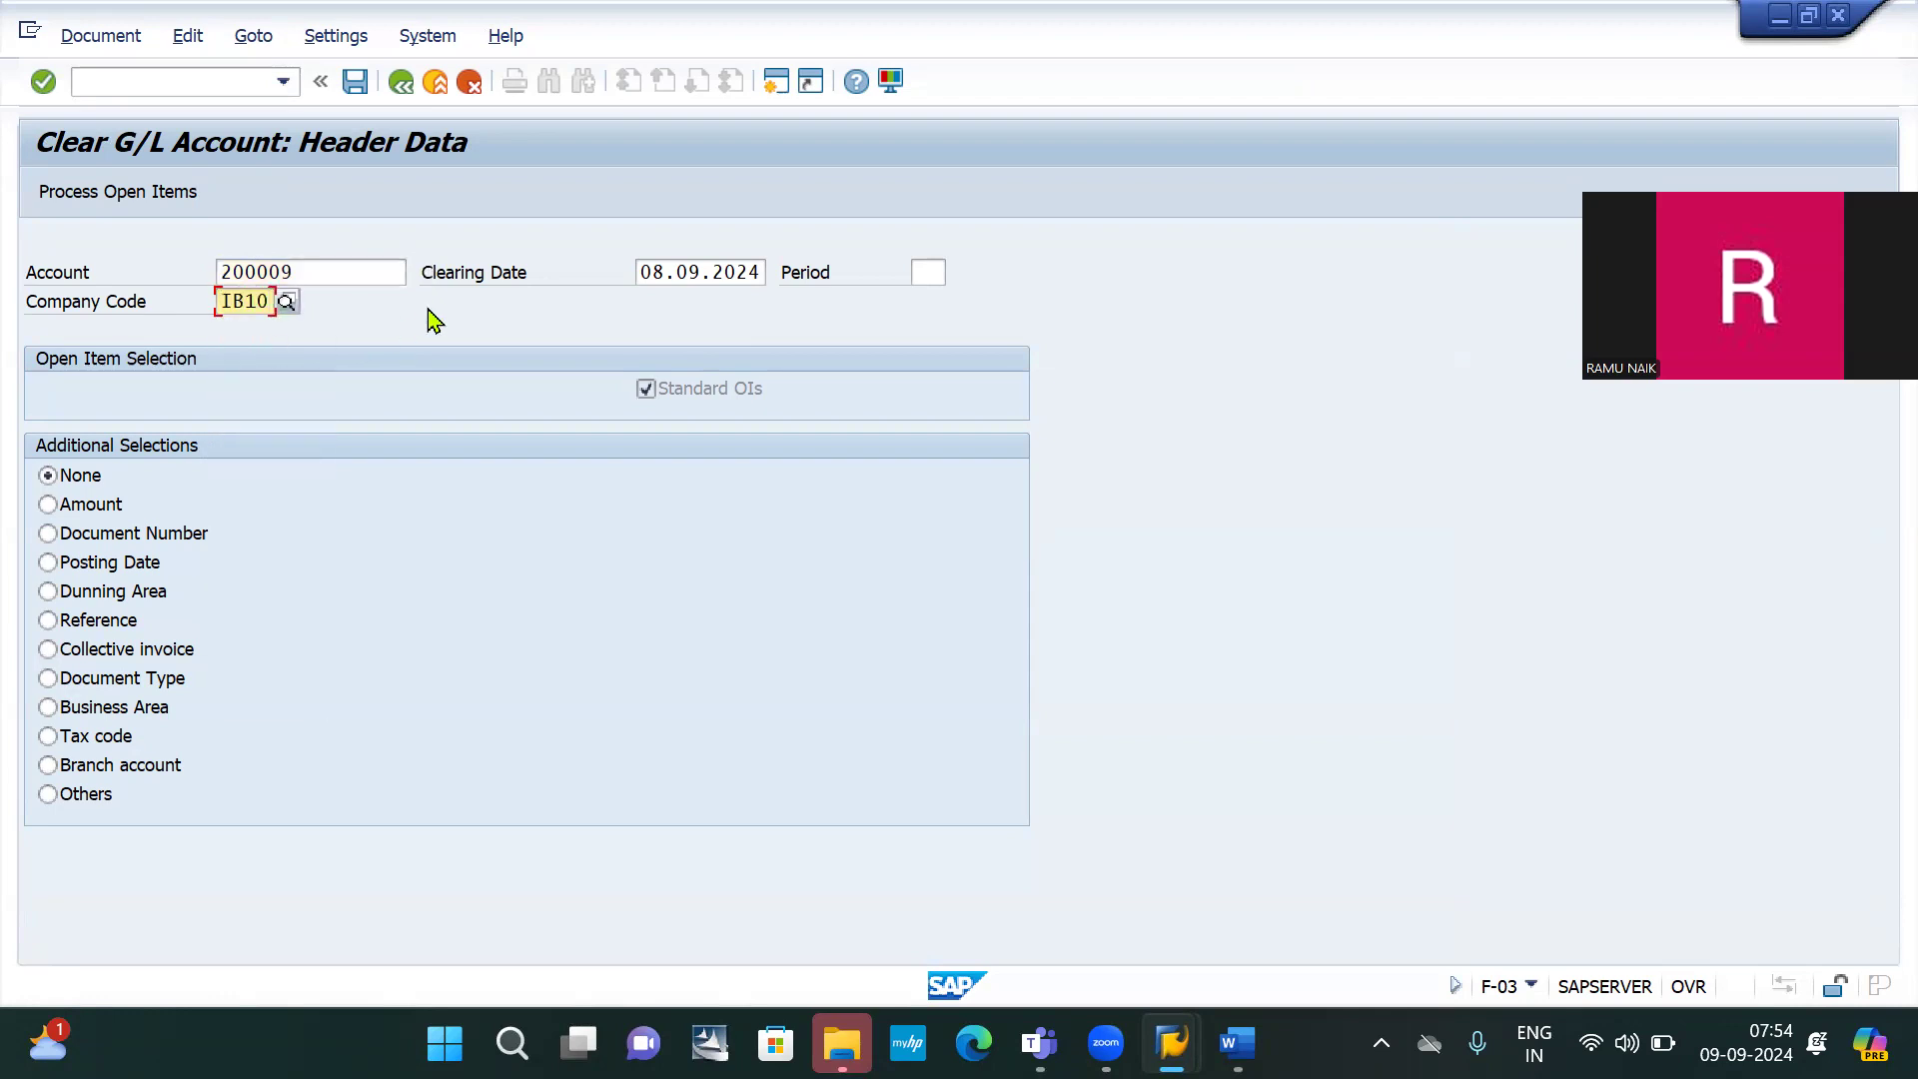
click(111, 199)
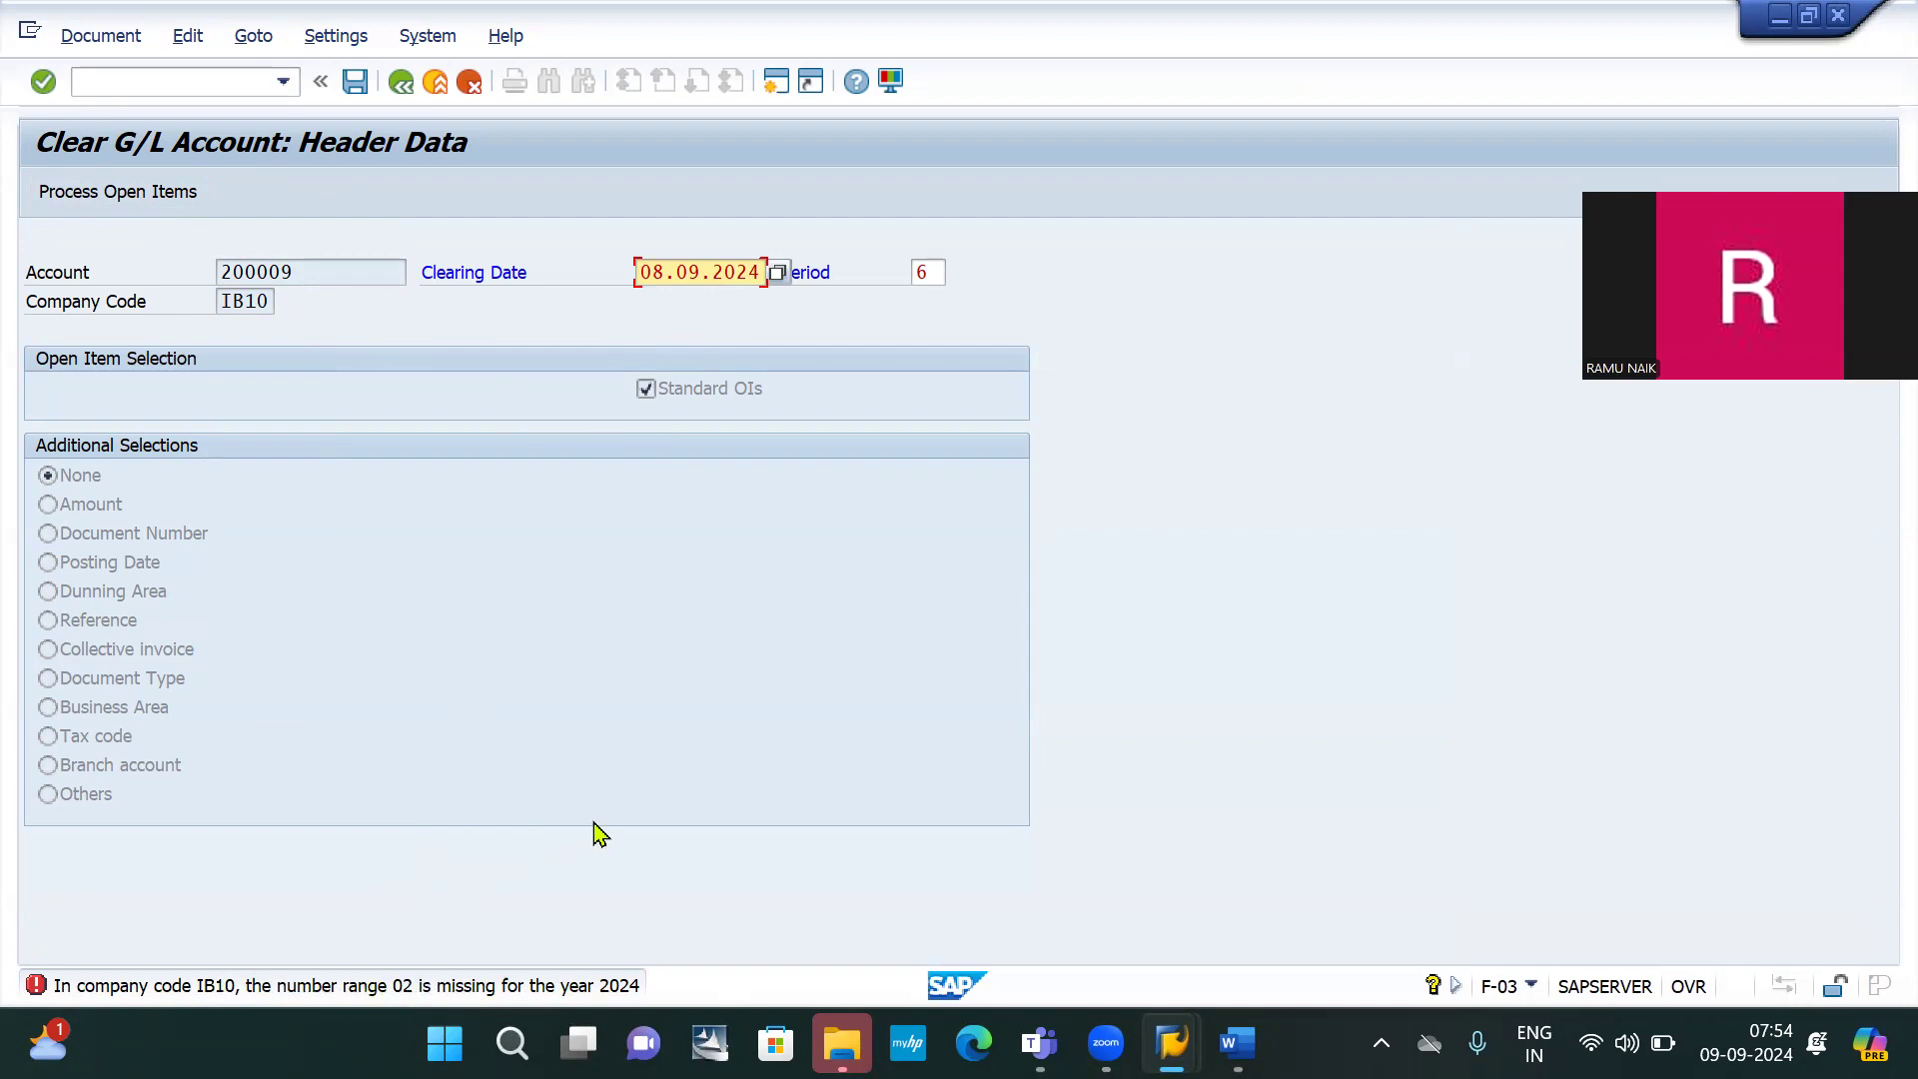
click(178, 82)
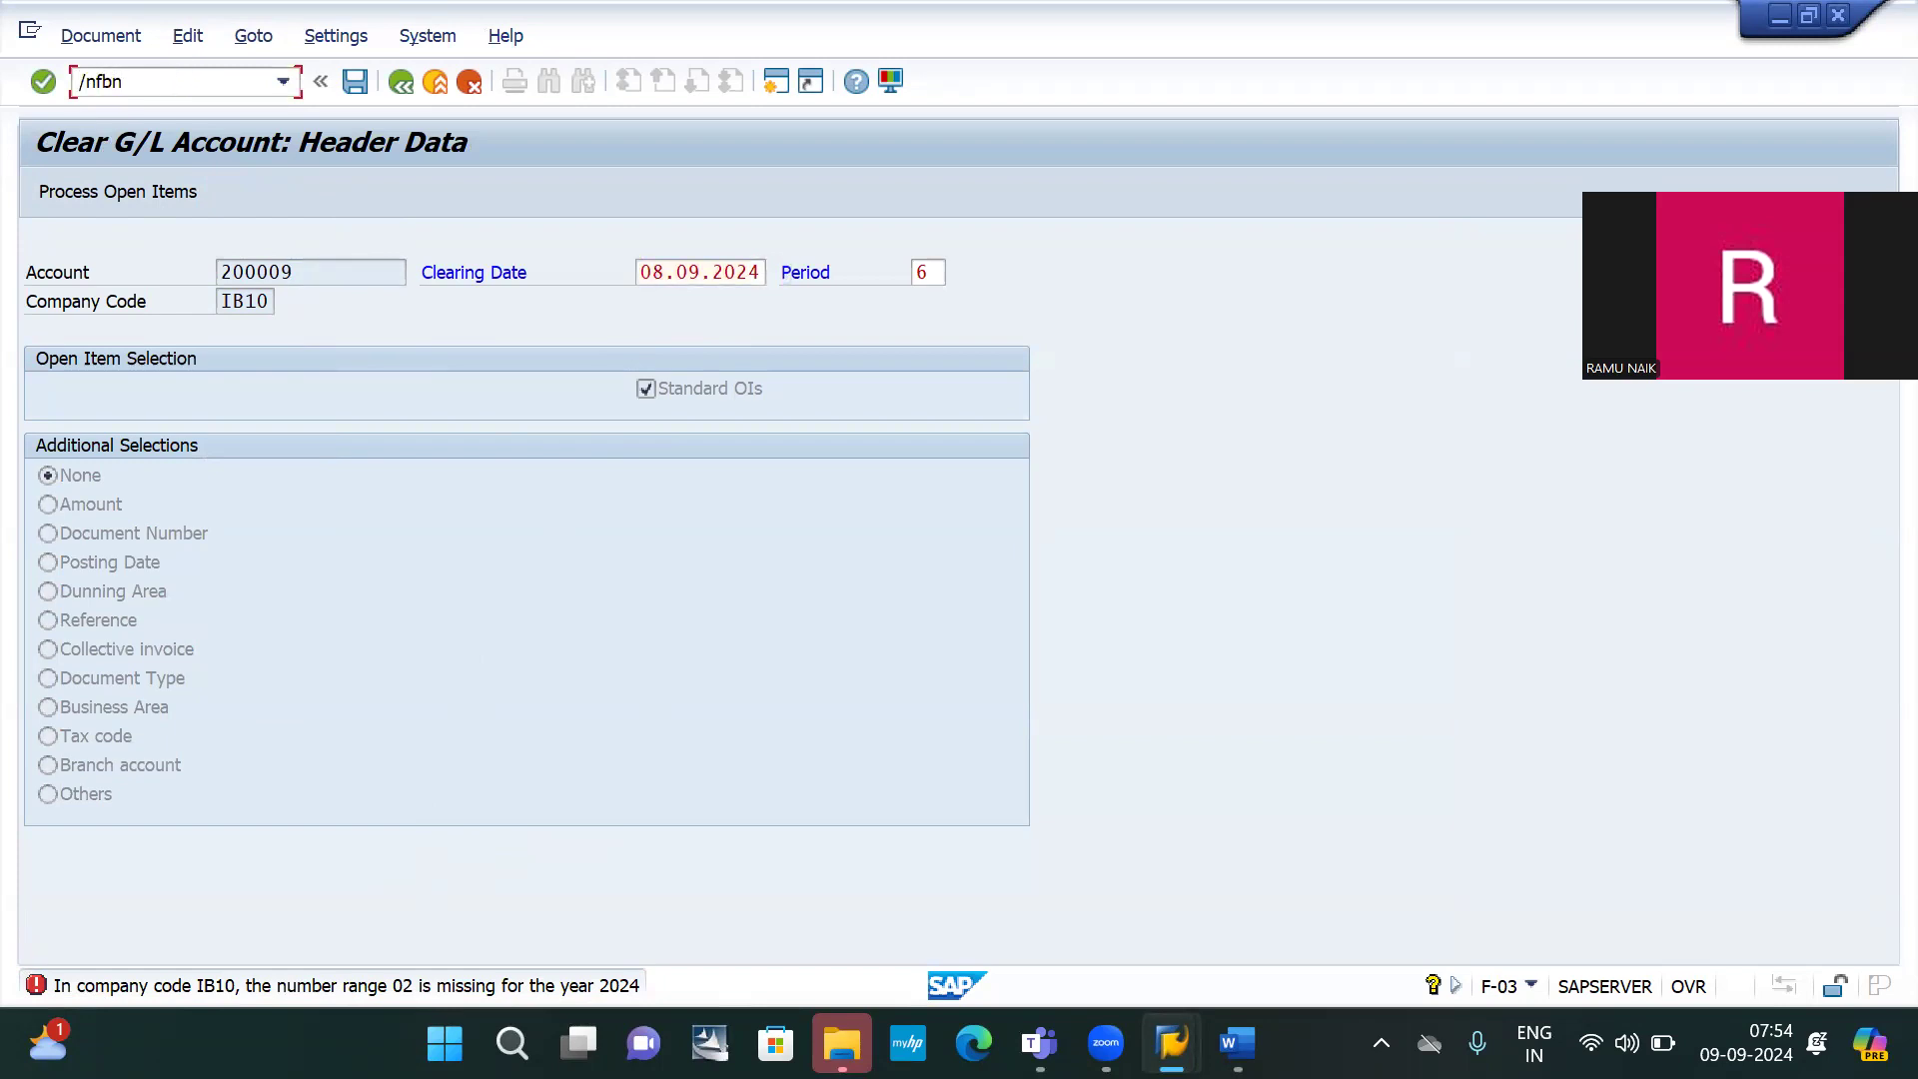
Open the FBN1 accounting document number range intervals for company code IB10 in change mode
key(Return)
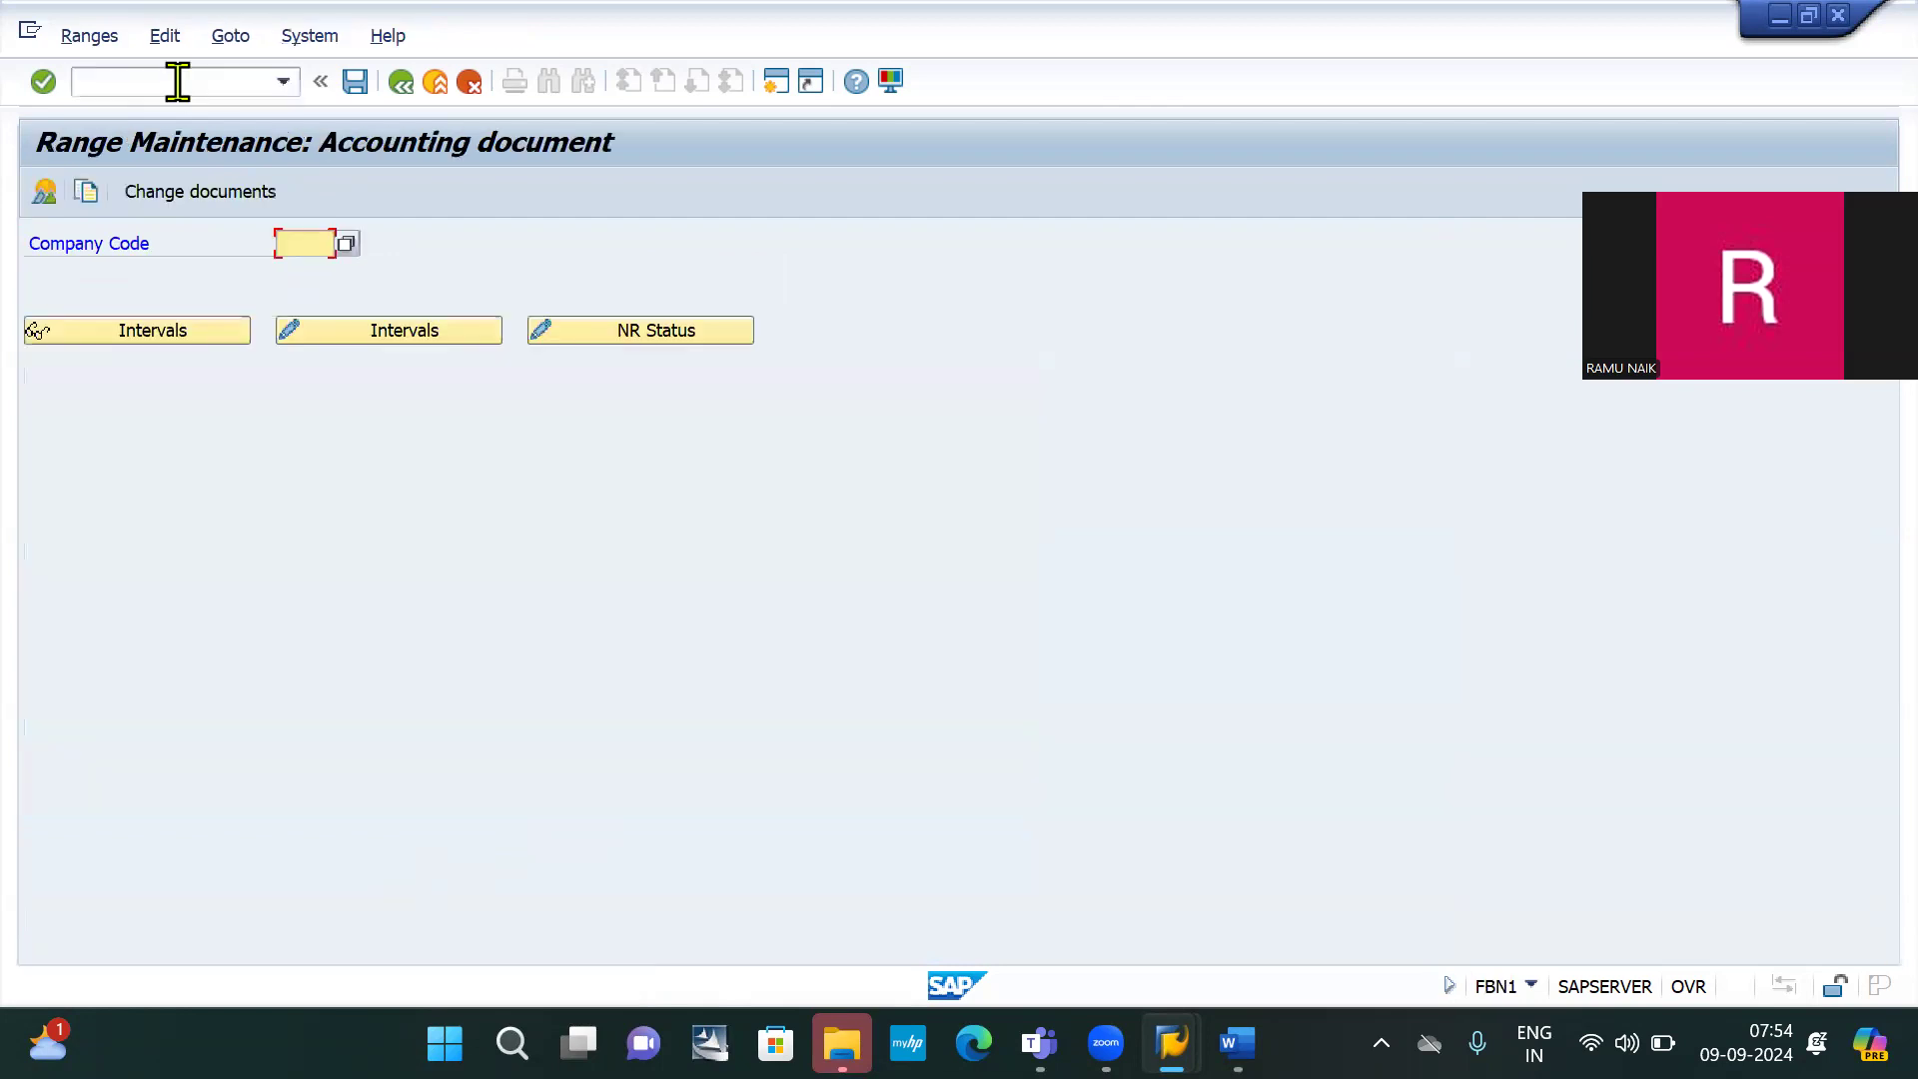
key(BackSpace)
key(Down)
key(Return)
click(375, 332)
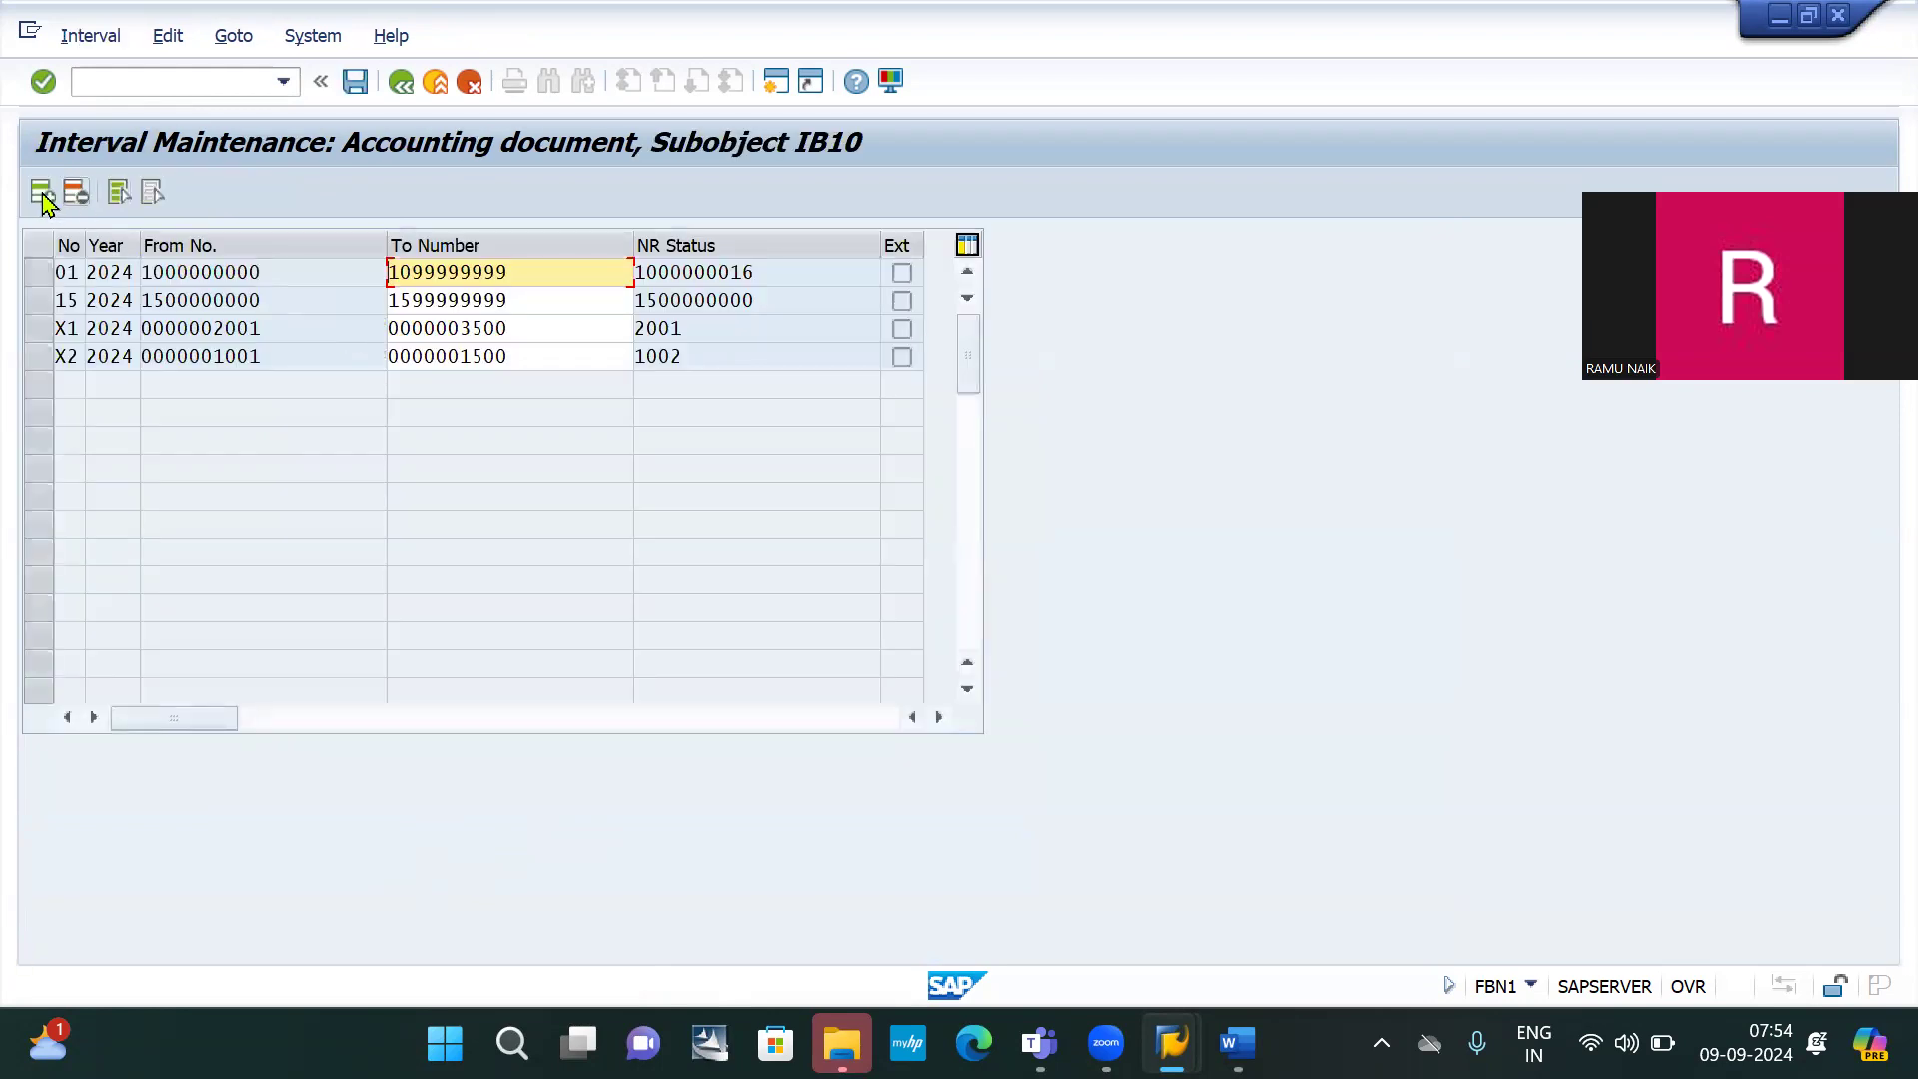
Add number range 02 for year 2024 spanning 20000 to 20999
click(42, 193)
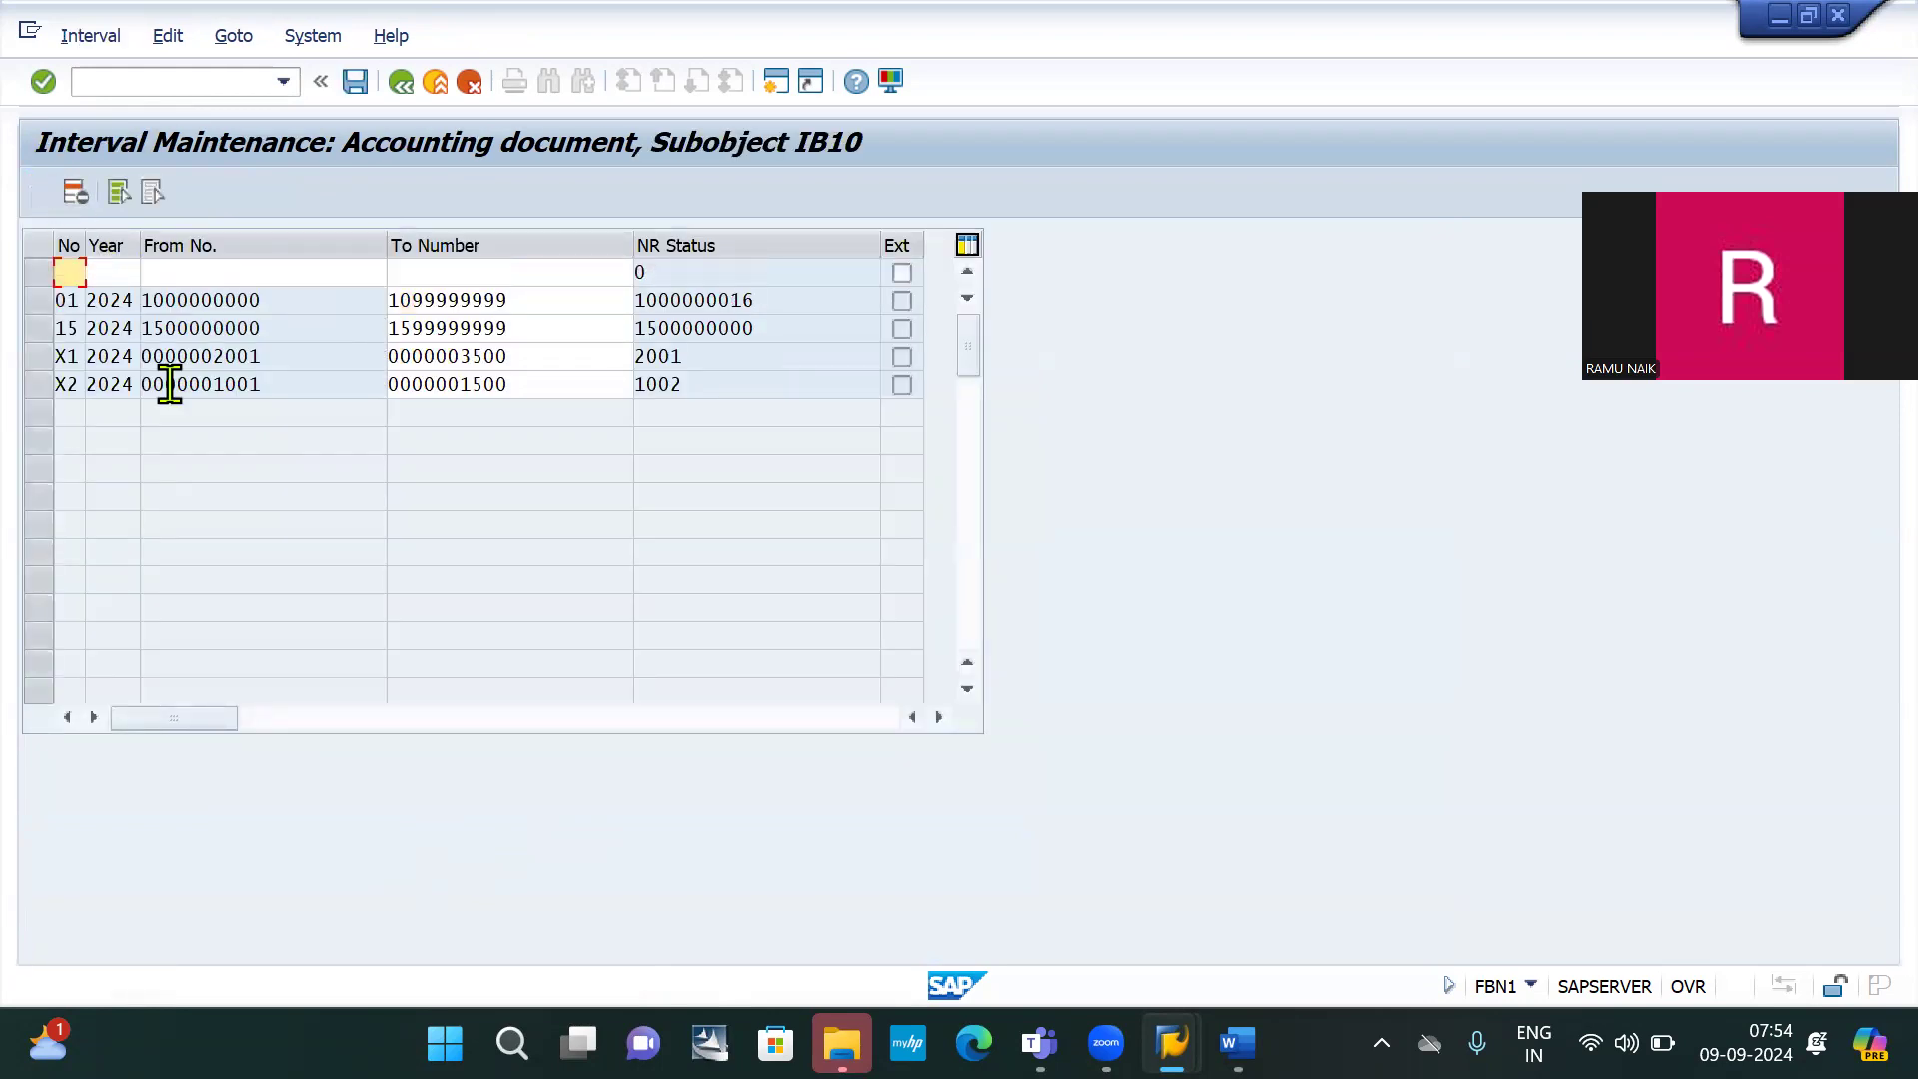
text(02)
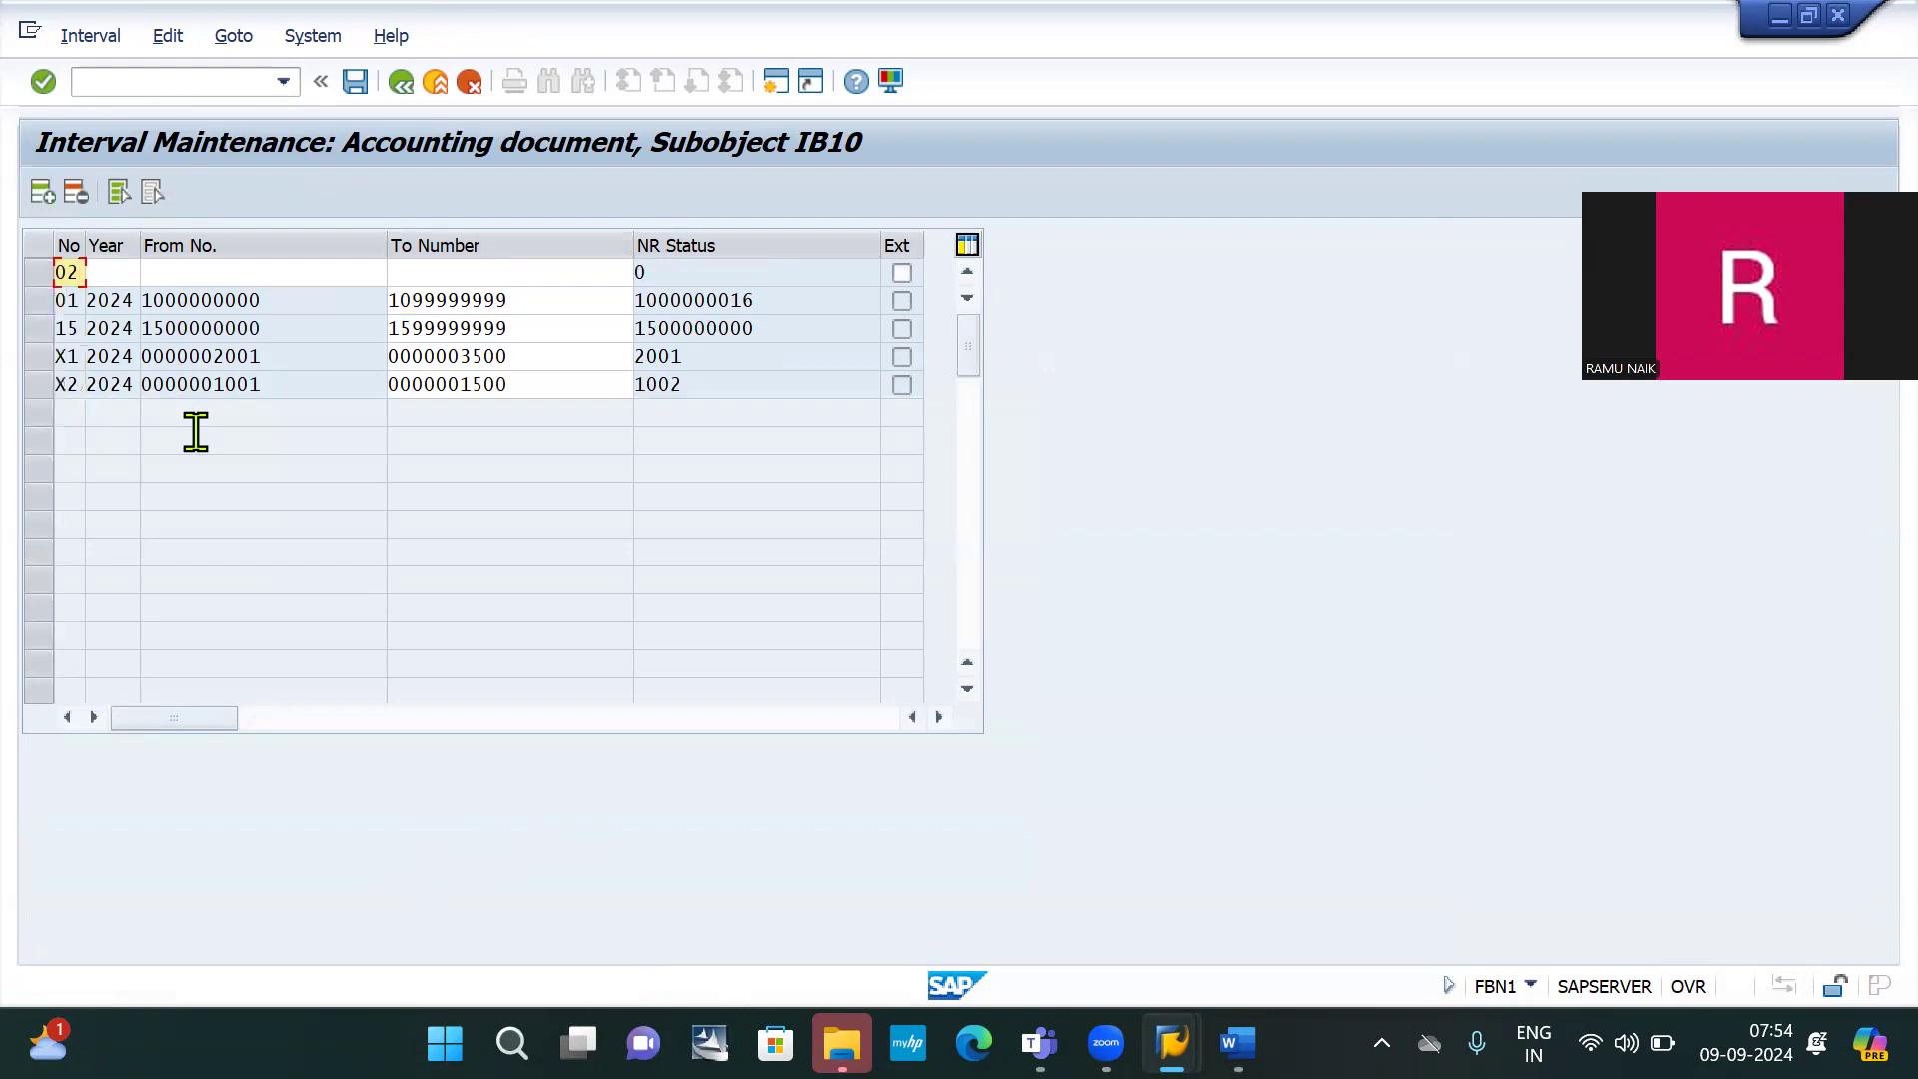
key(Tab)
text(202)
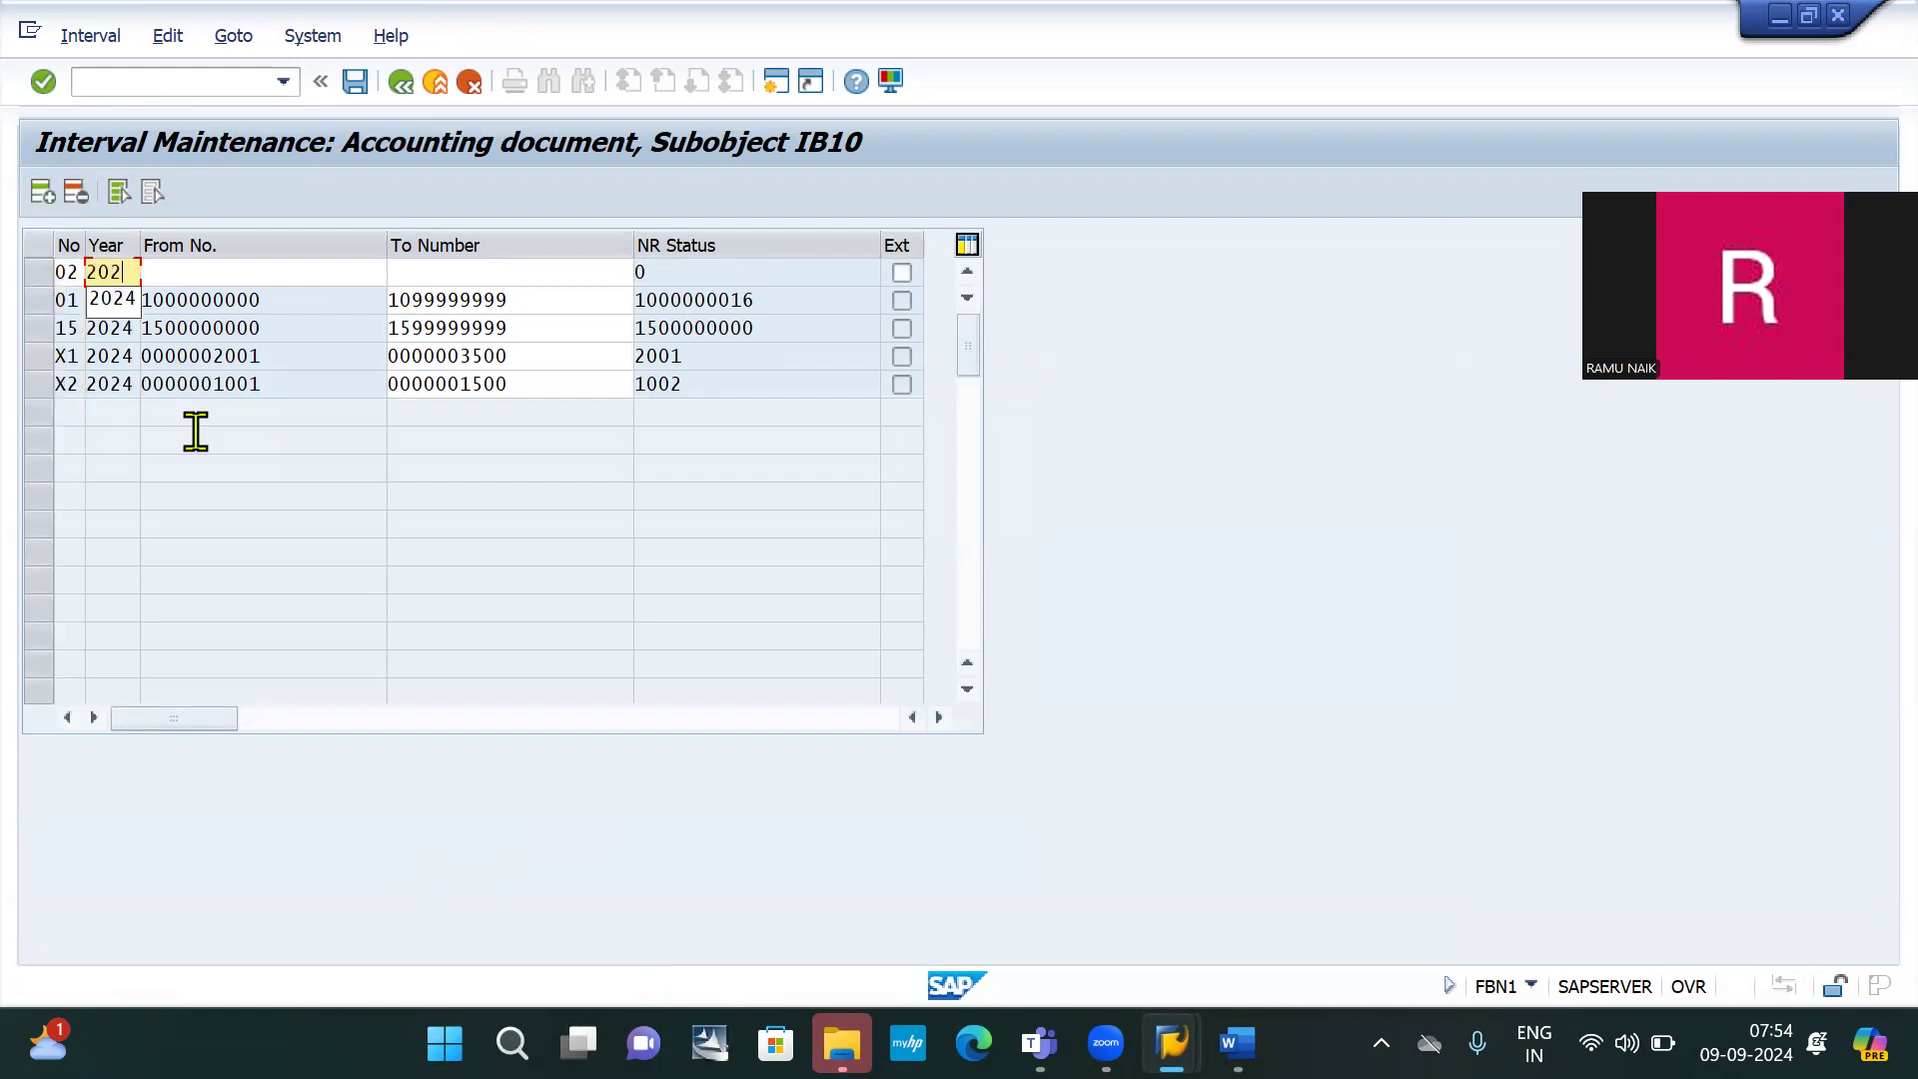
text(4)
key(Tab)
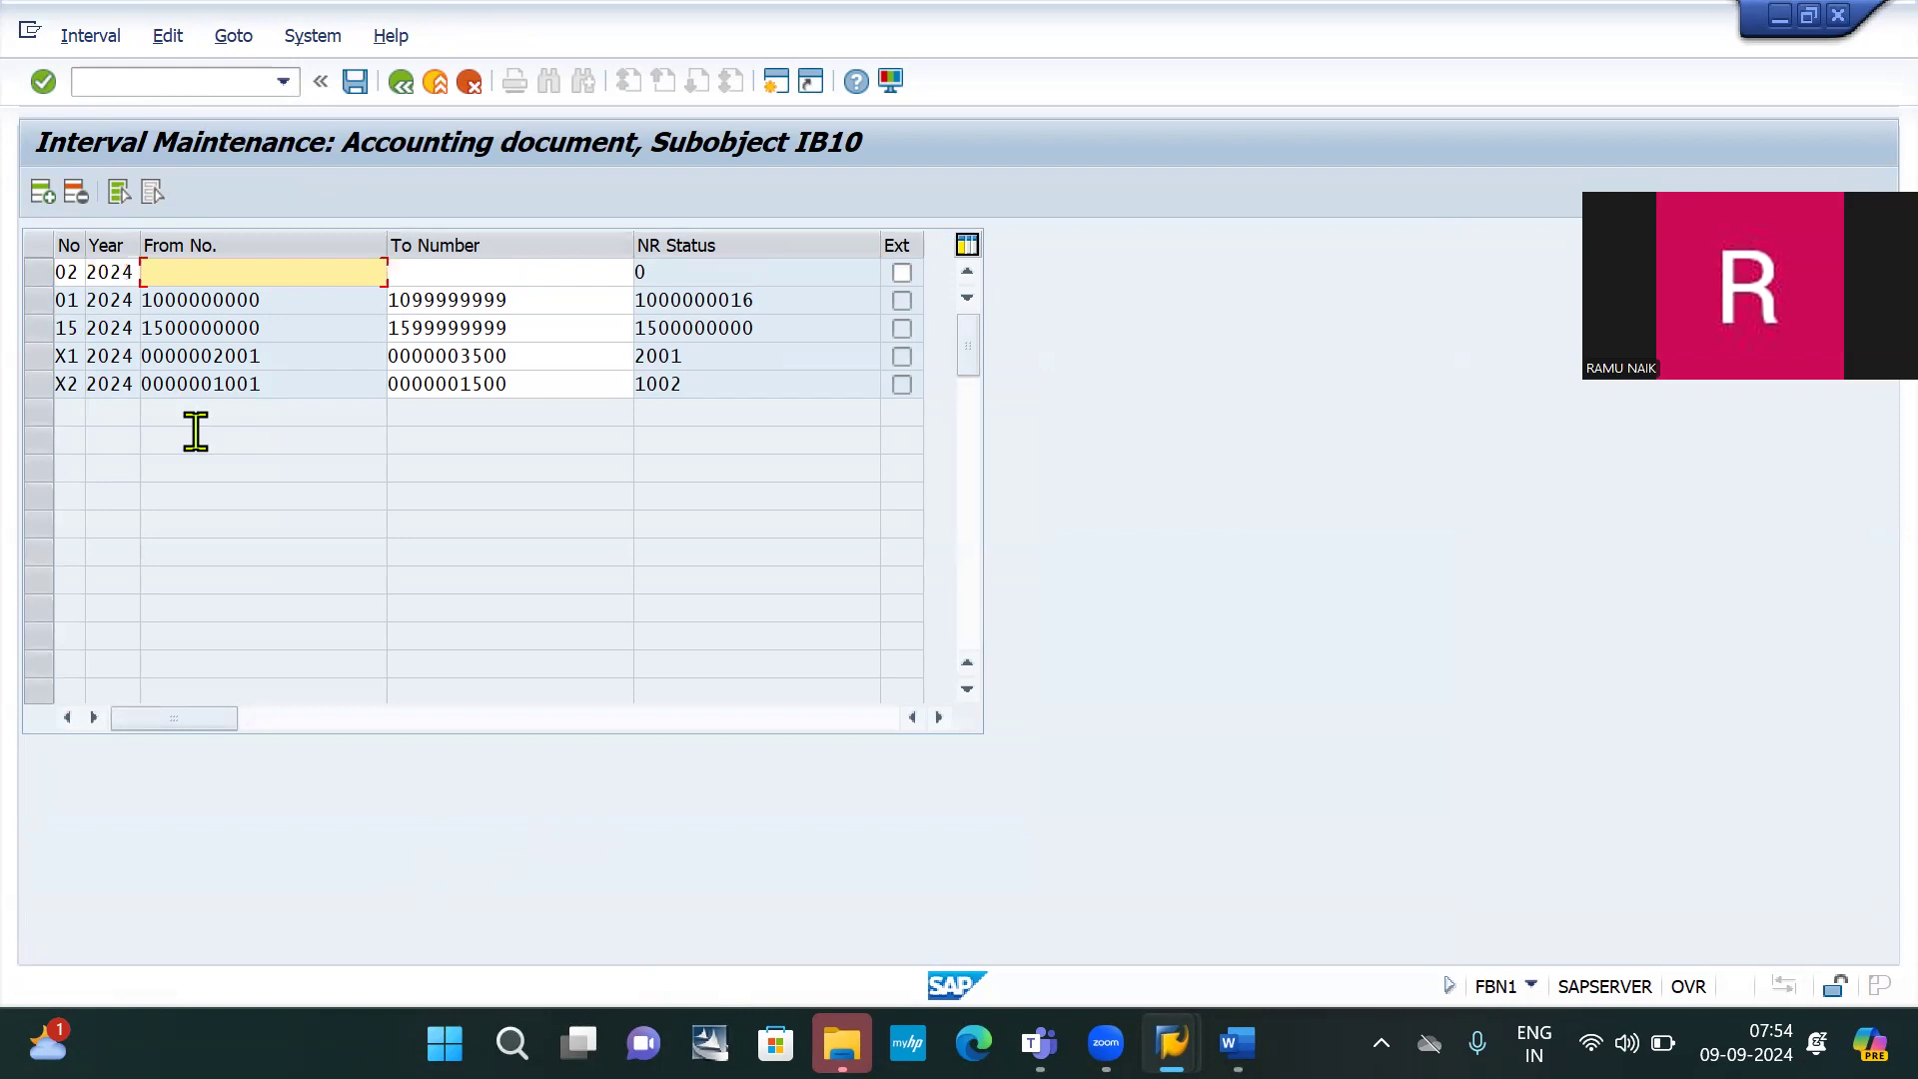
text(200)
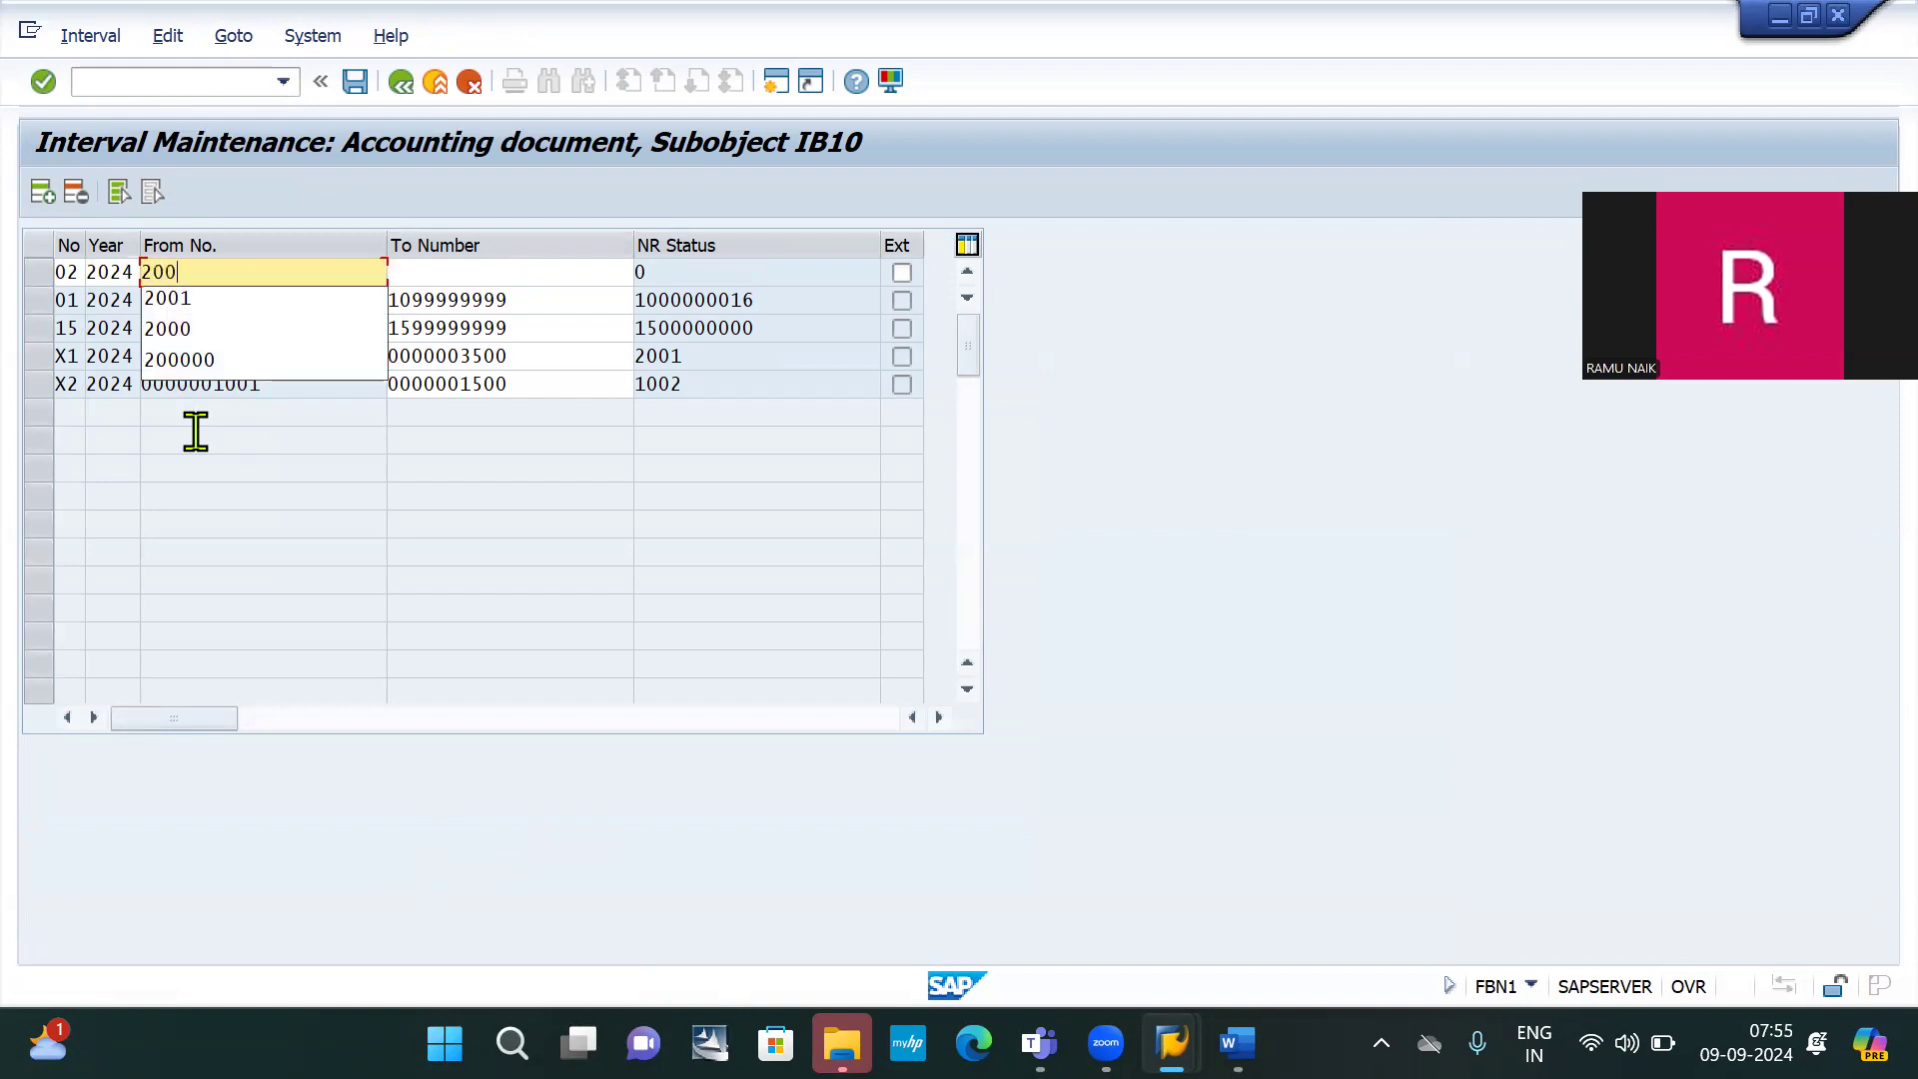
text(00)
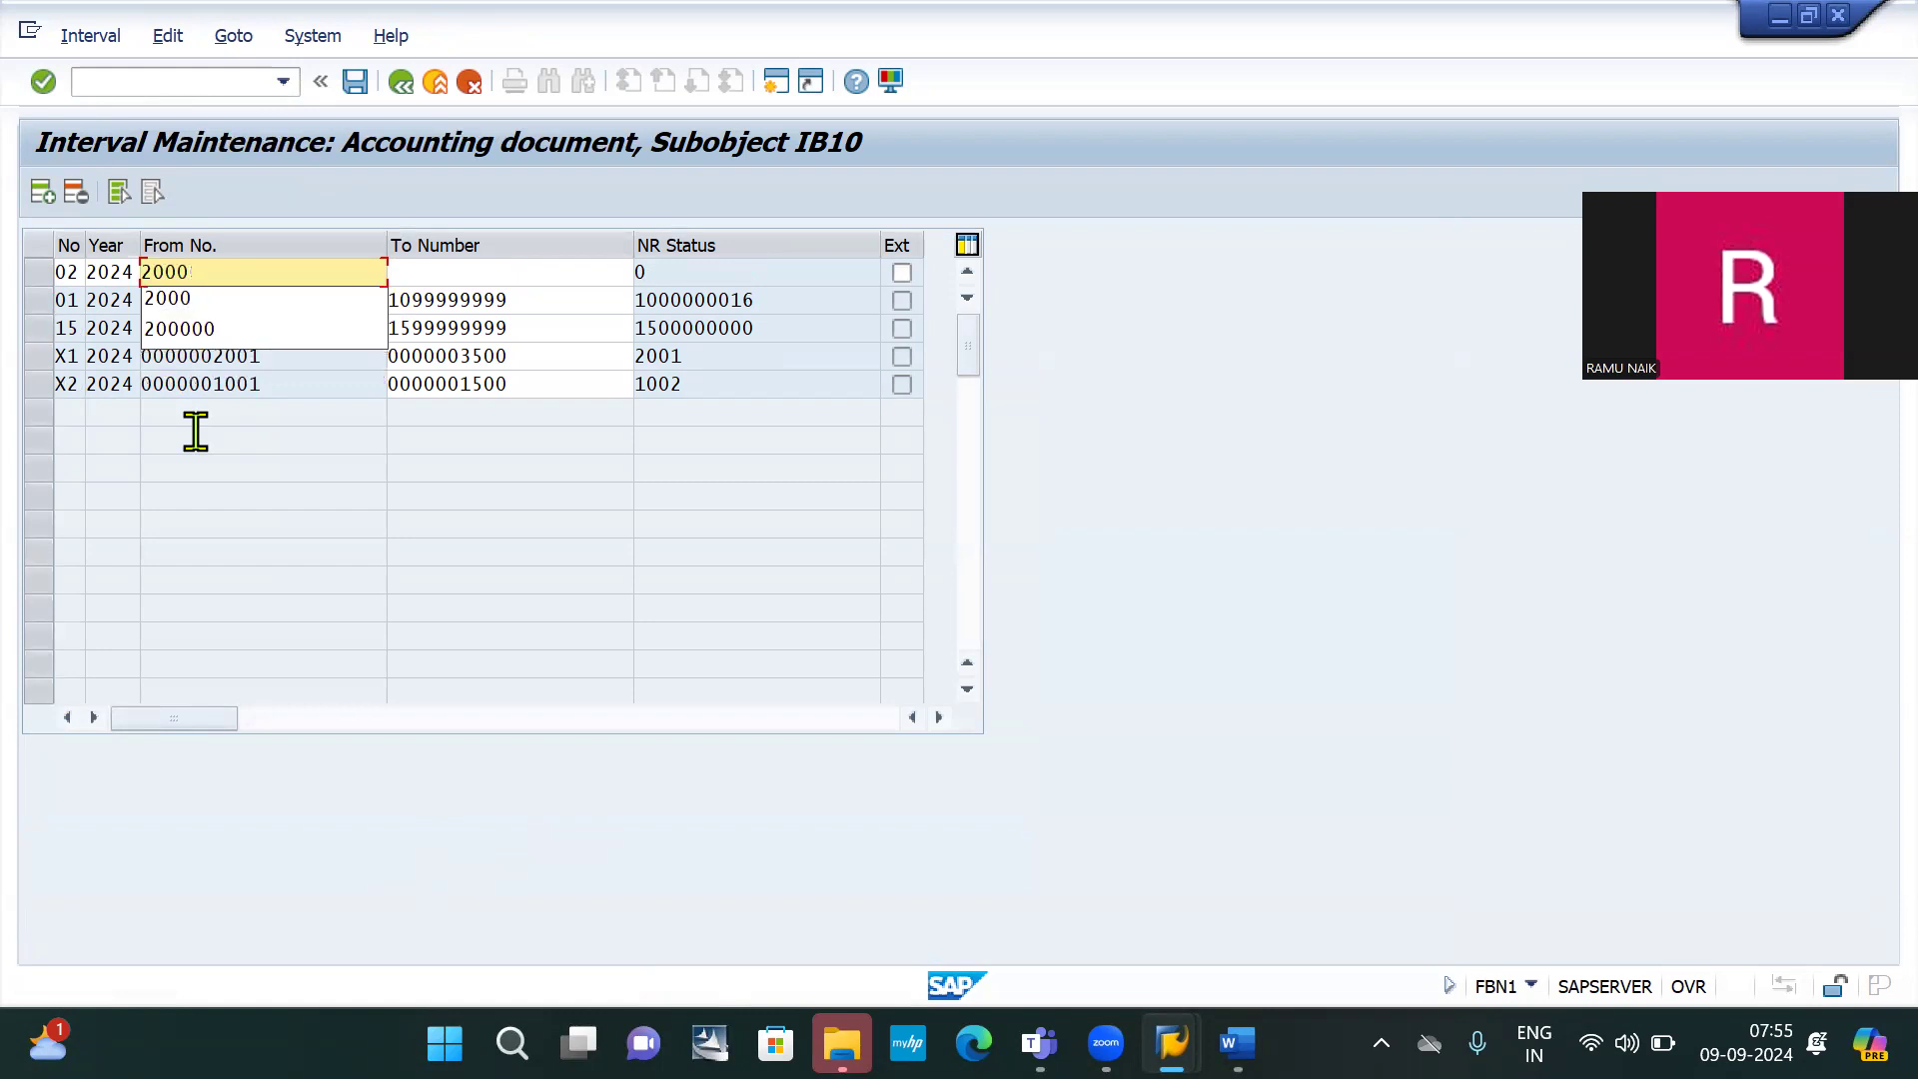
key(Tab)
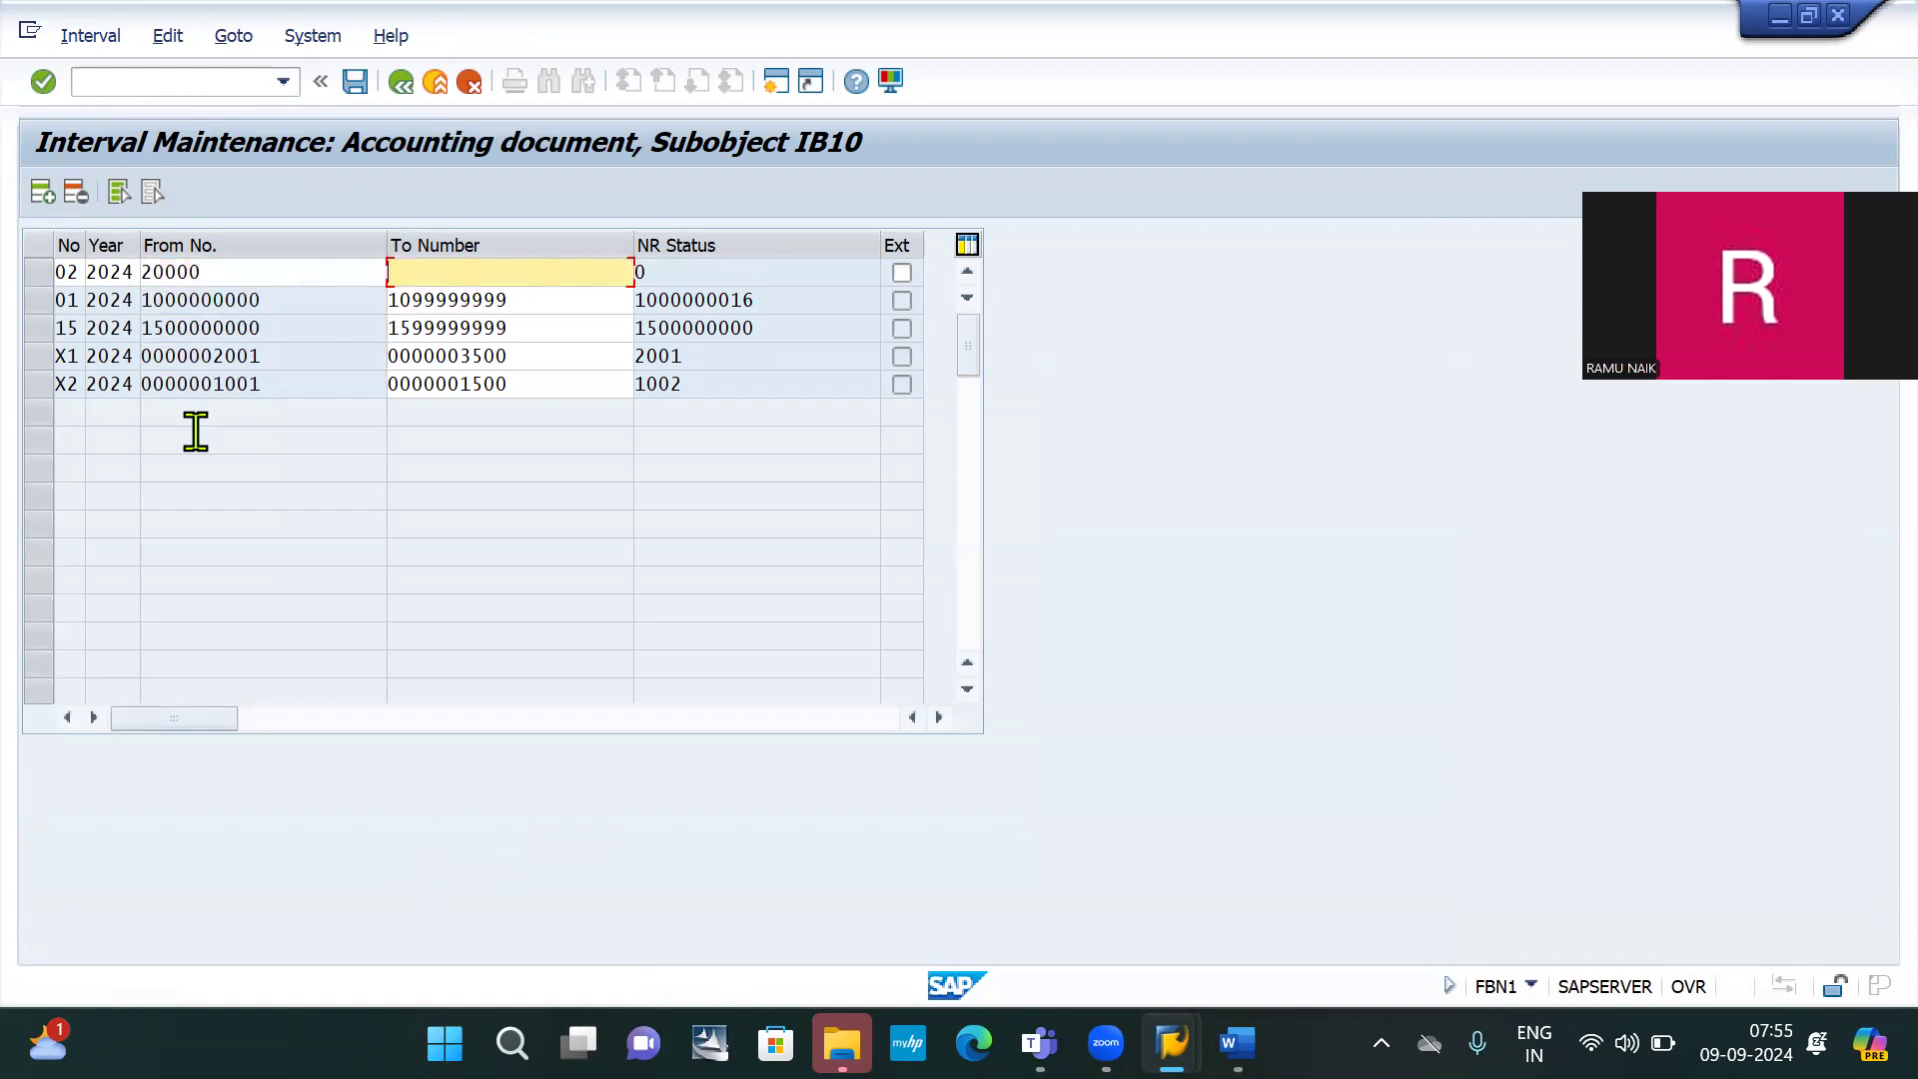
text(20999)
key(Return)
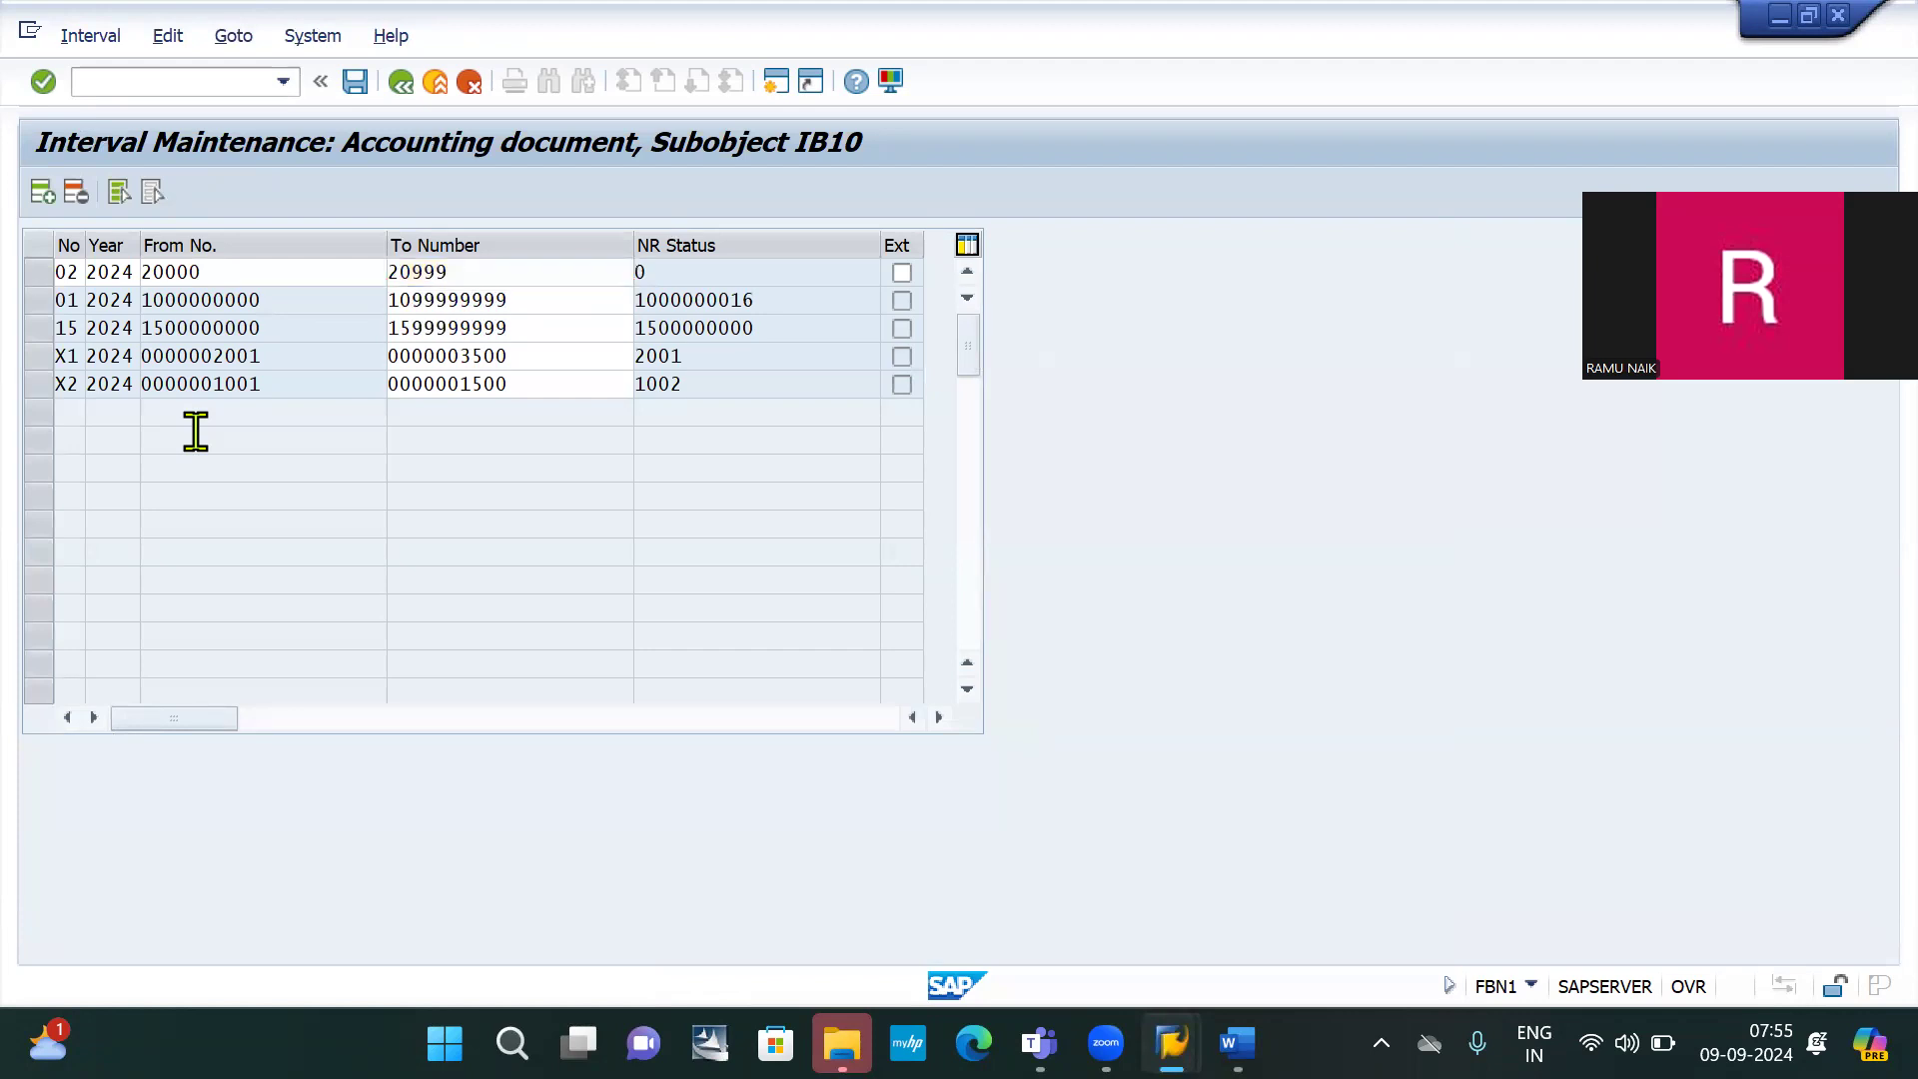
Save the new interval, acknowledge the transport notice, and return to G/L clearing
click(357, 89)
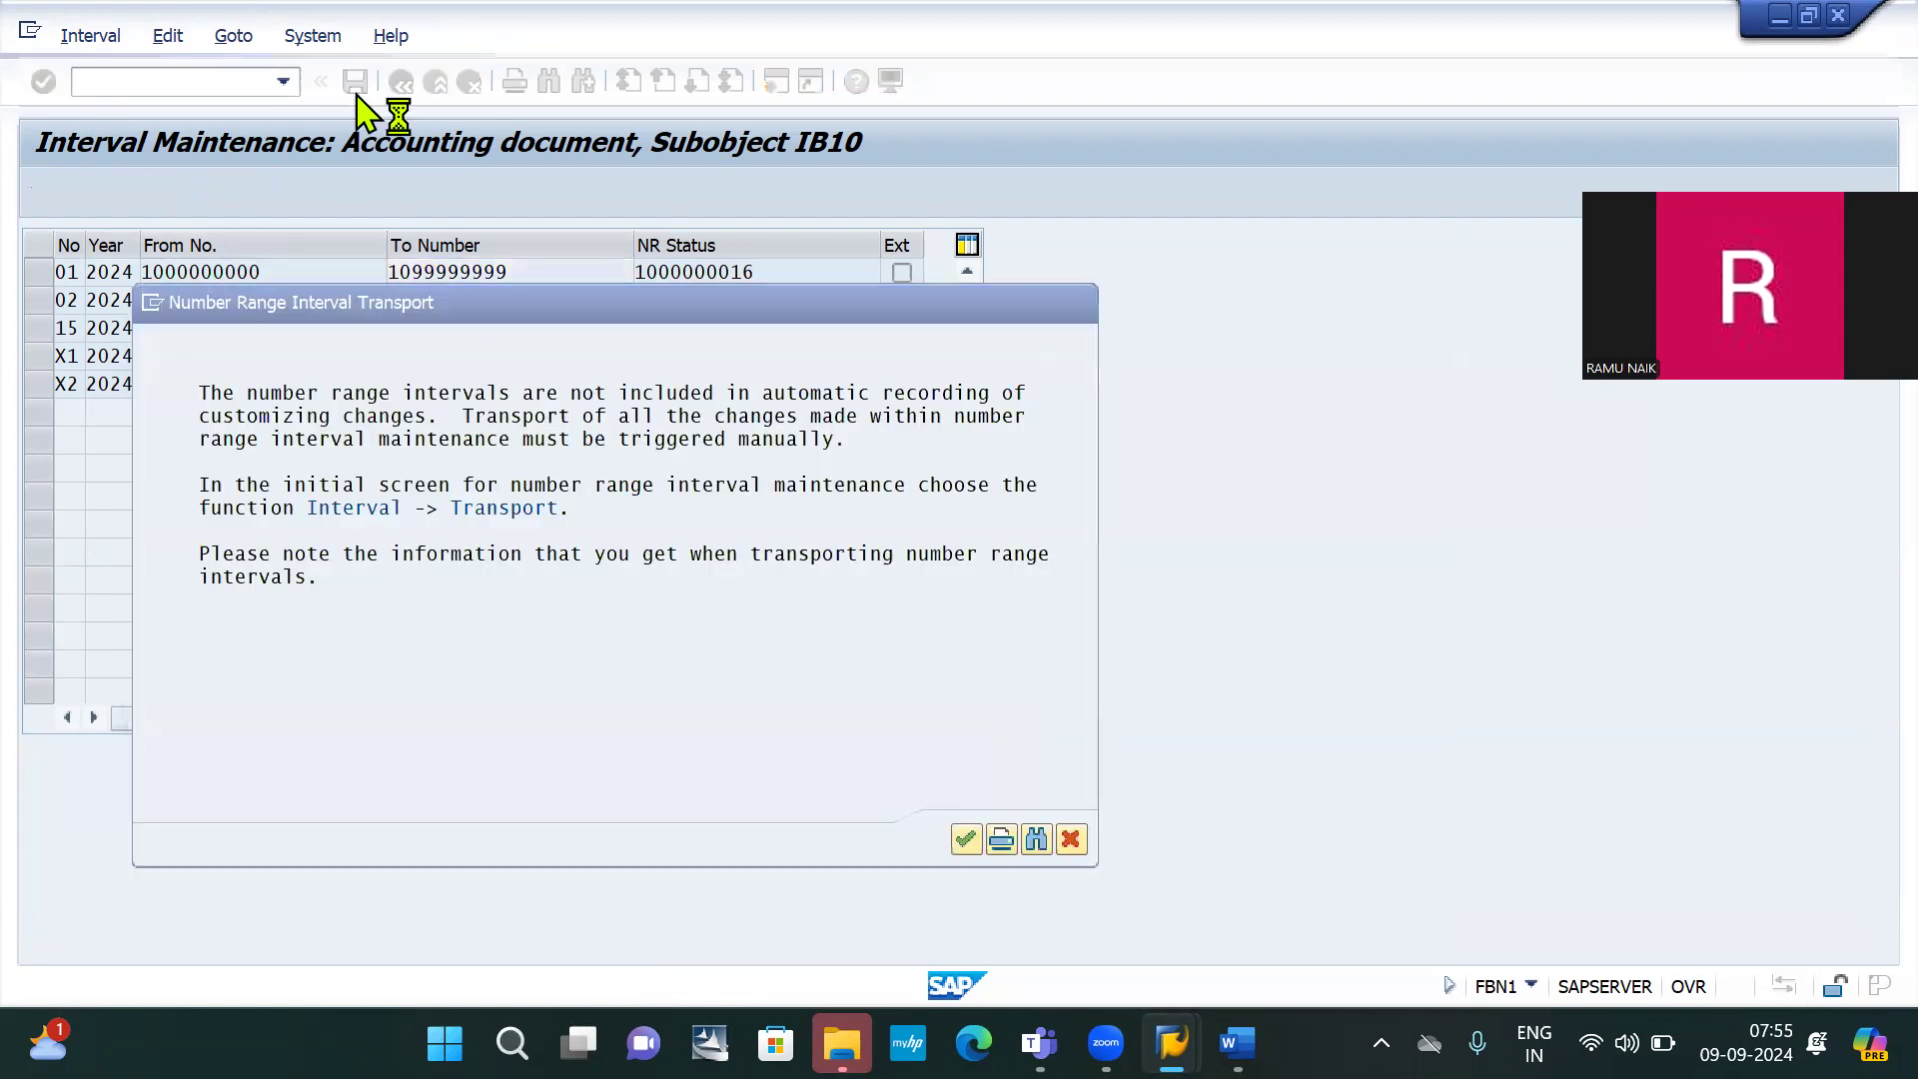
key(Return)
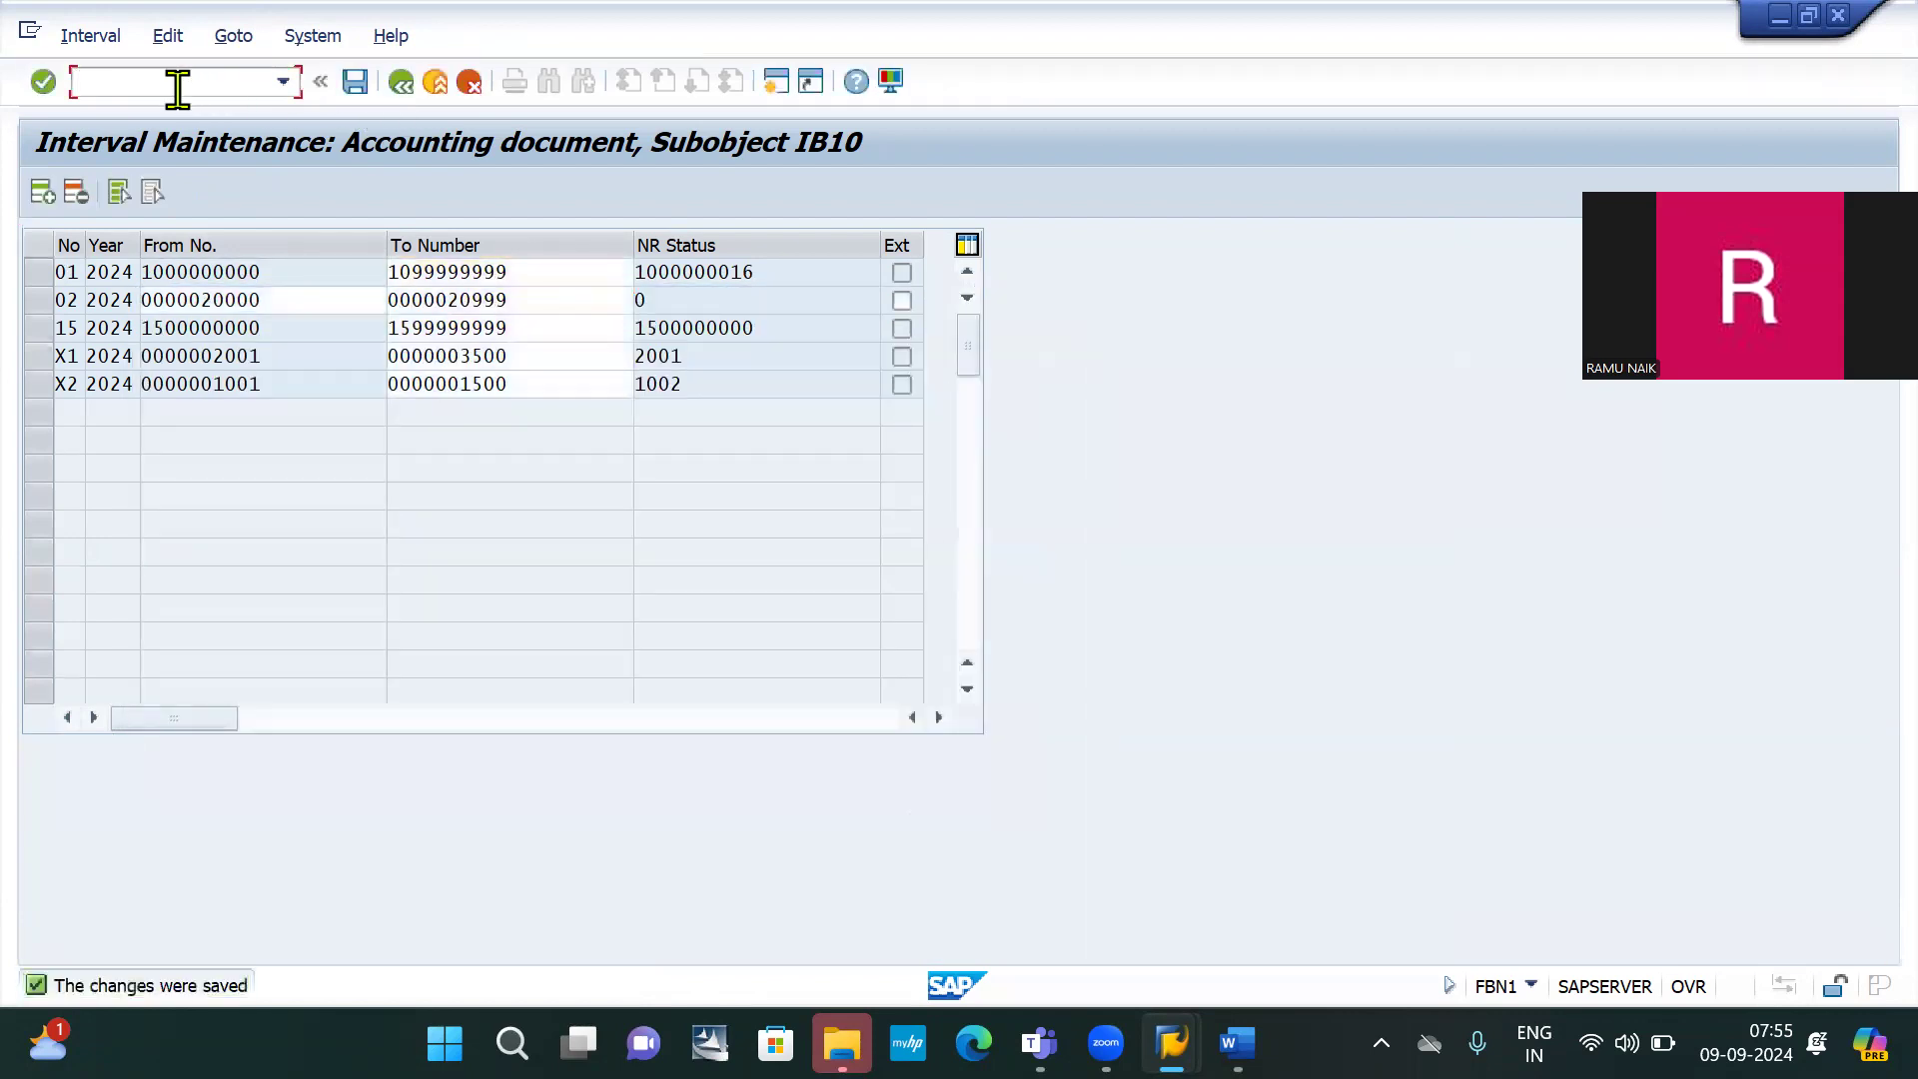
text(/nf-03)
key(Return)
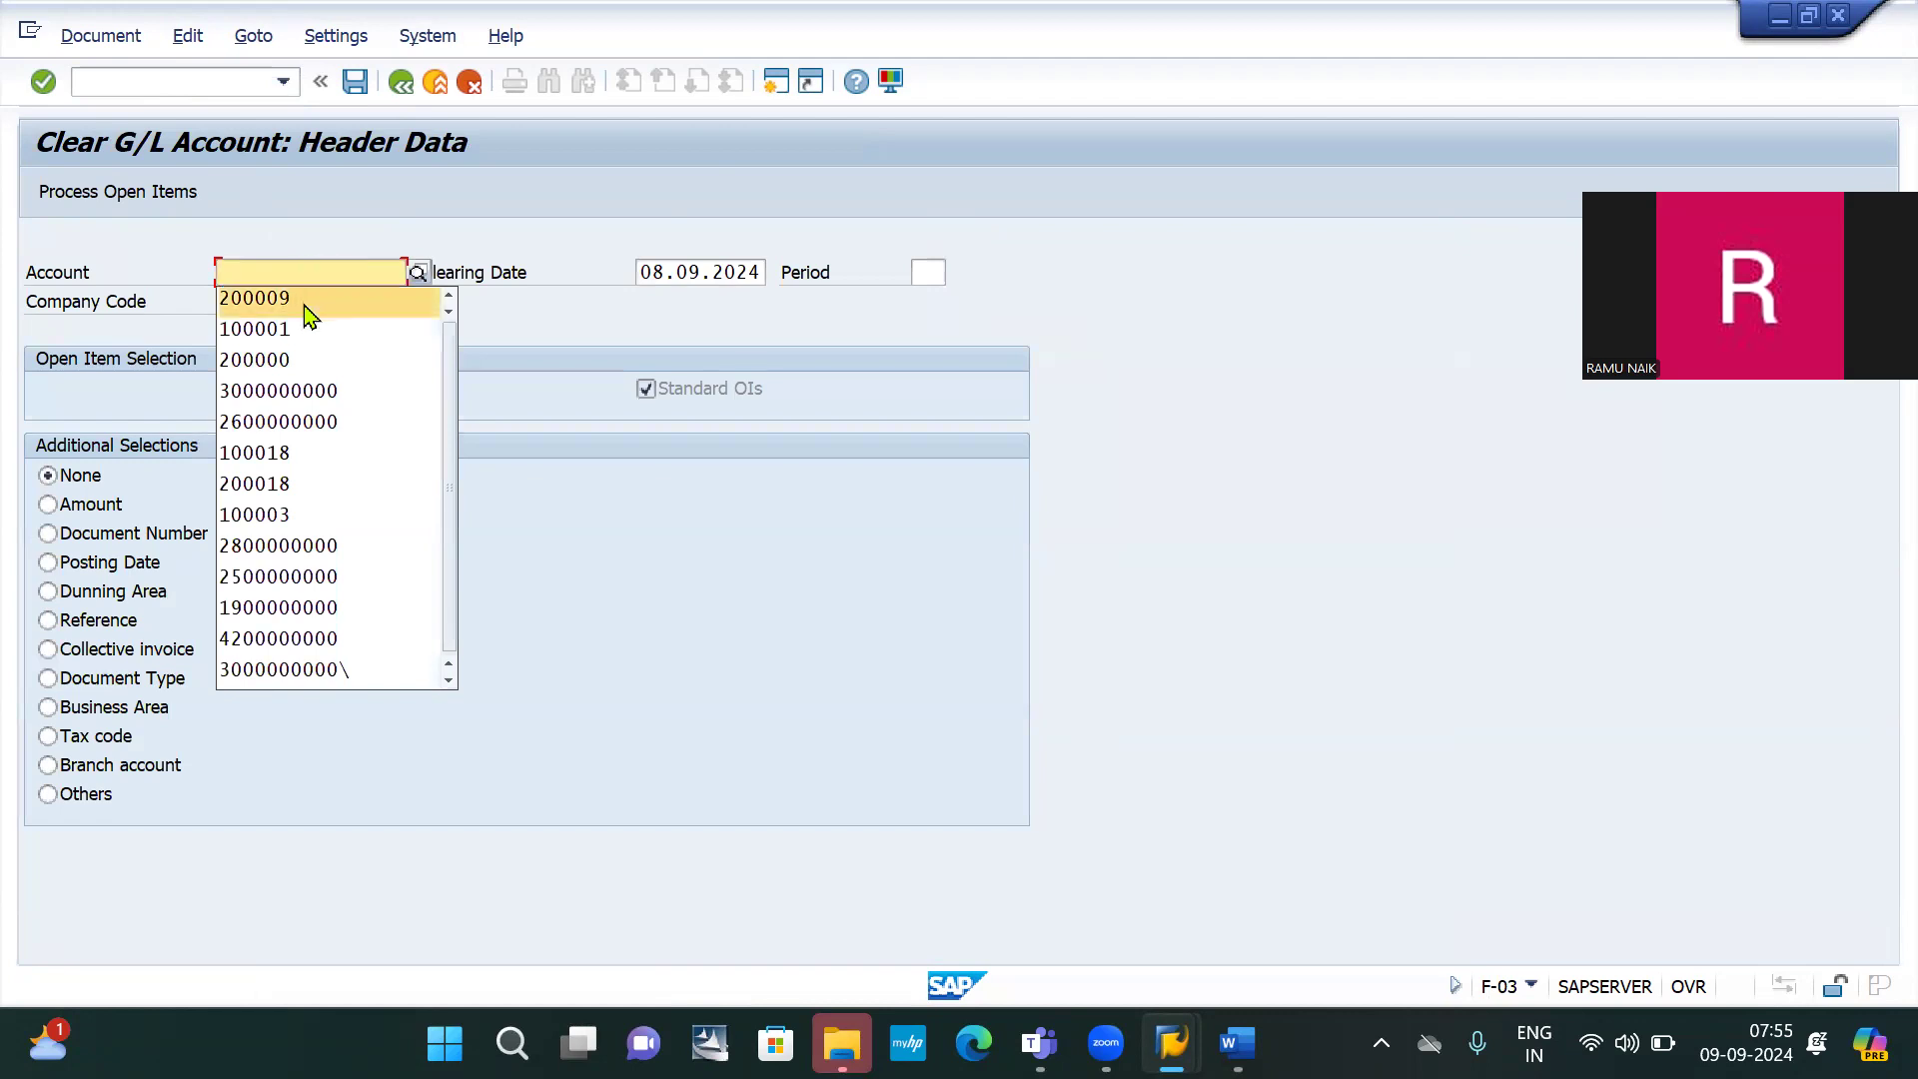
click(305, 306)
click(240, 301)
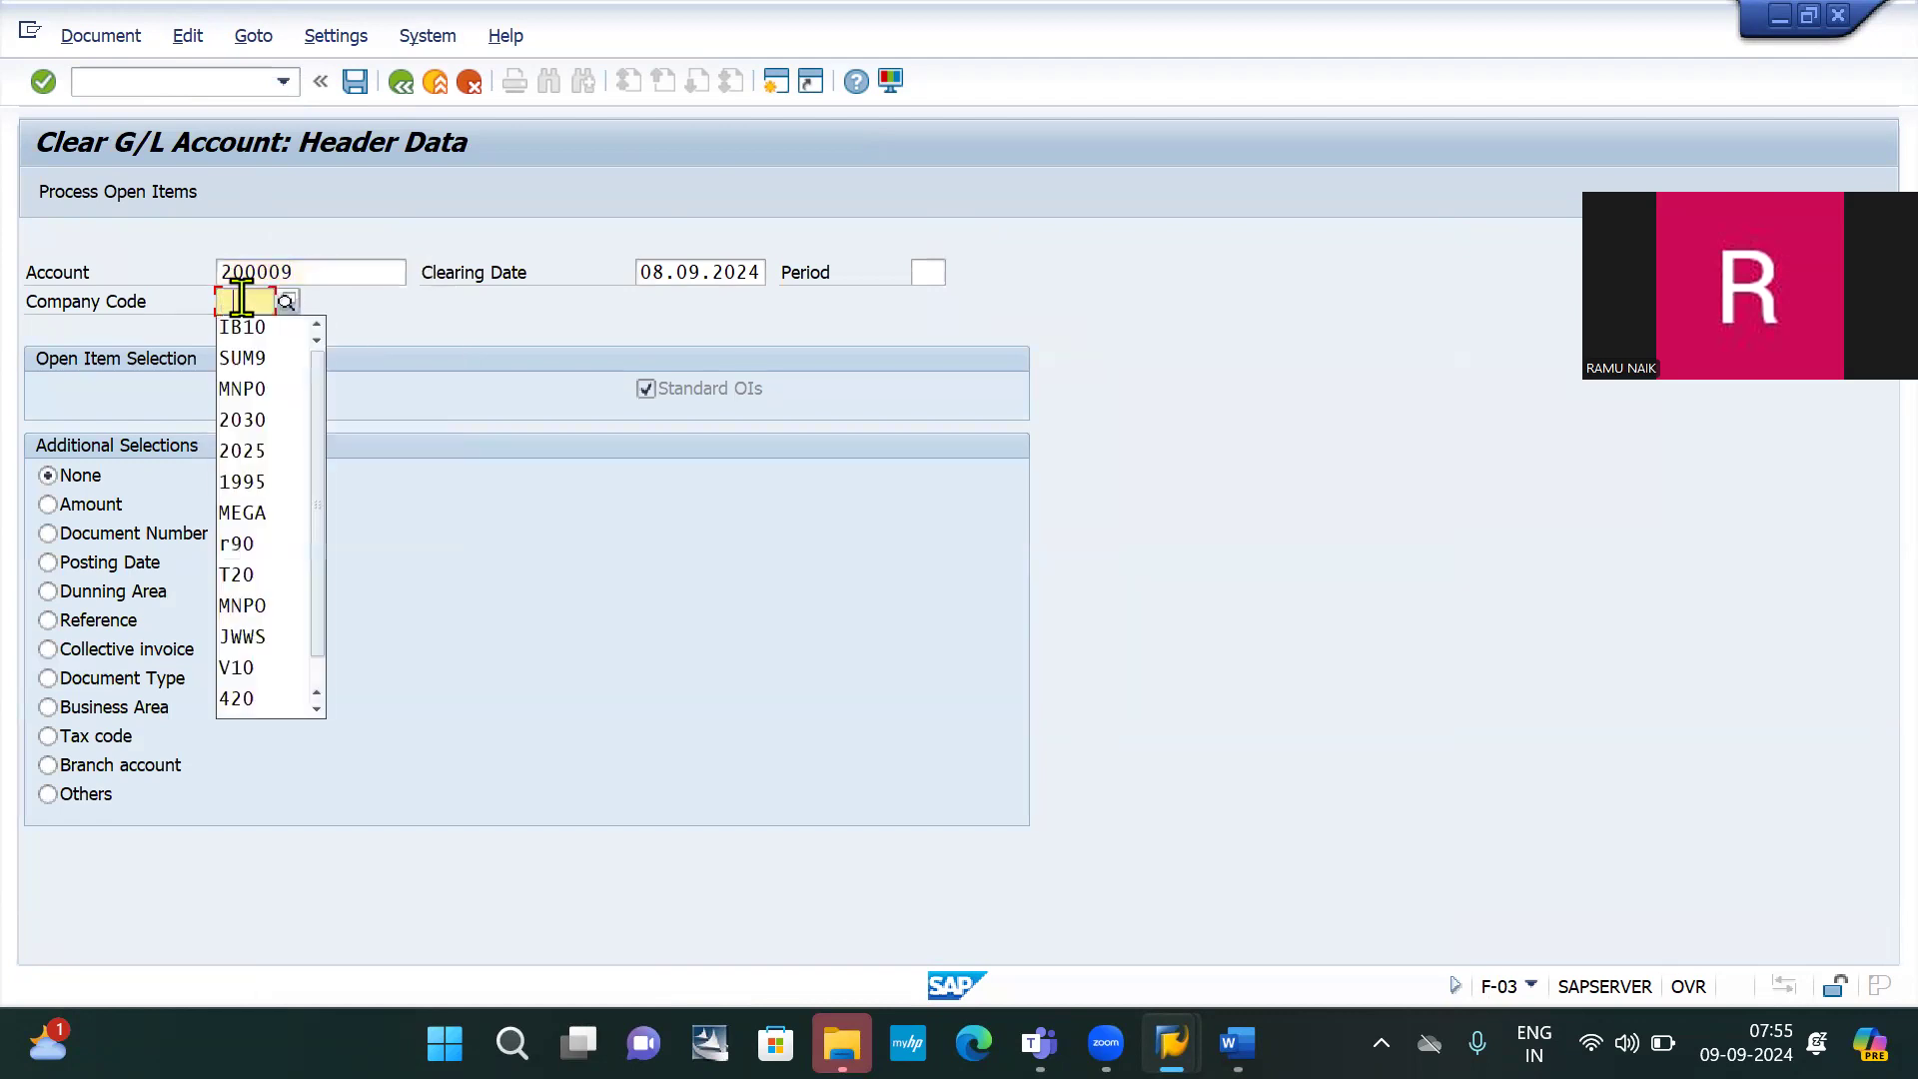
click(252, 329)
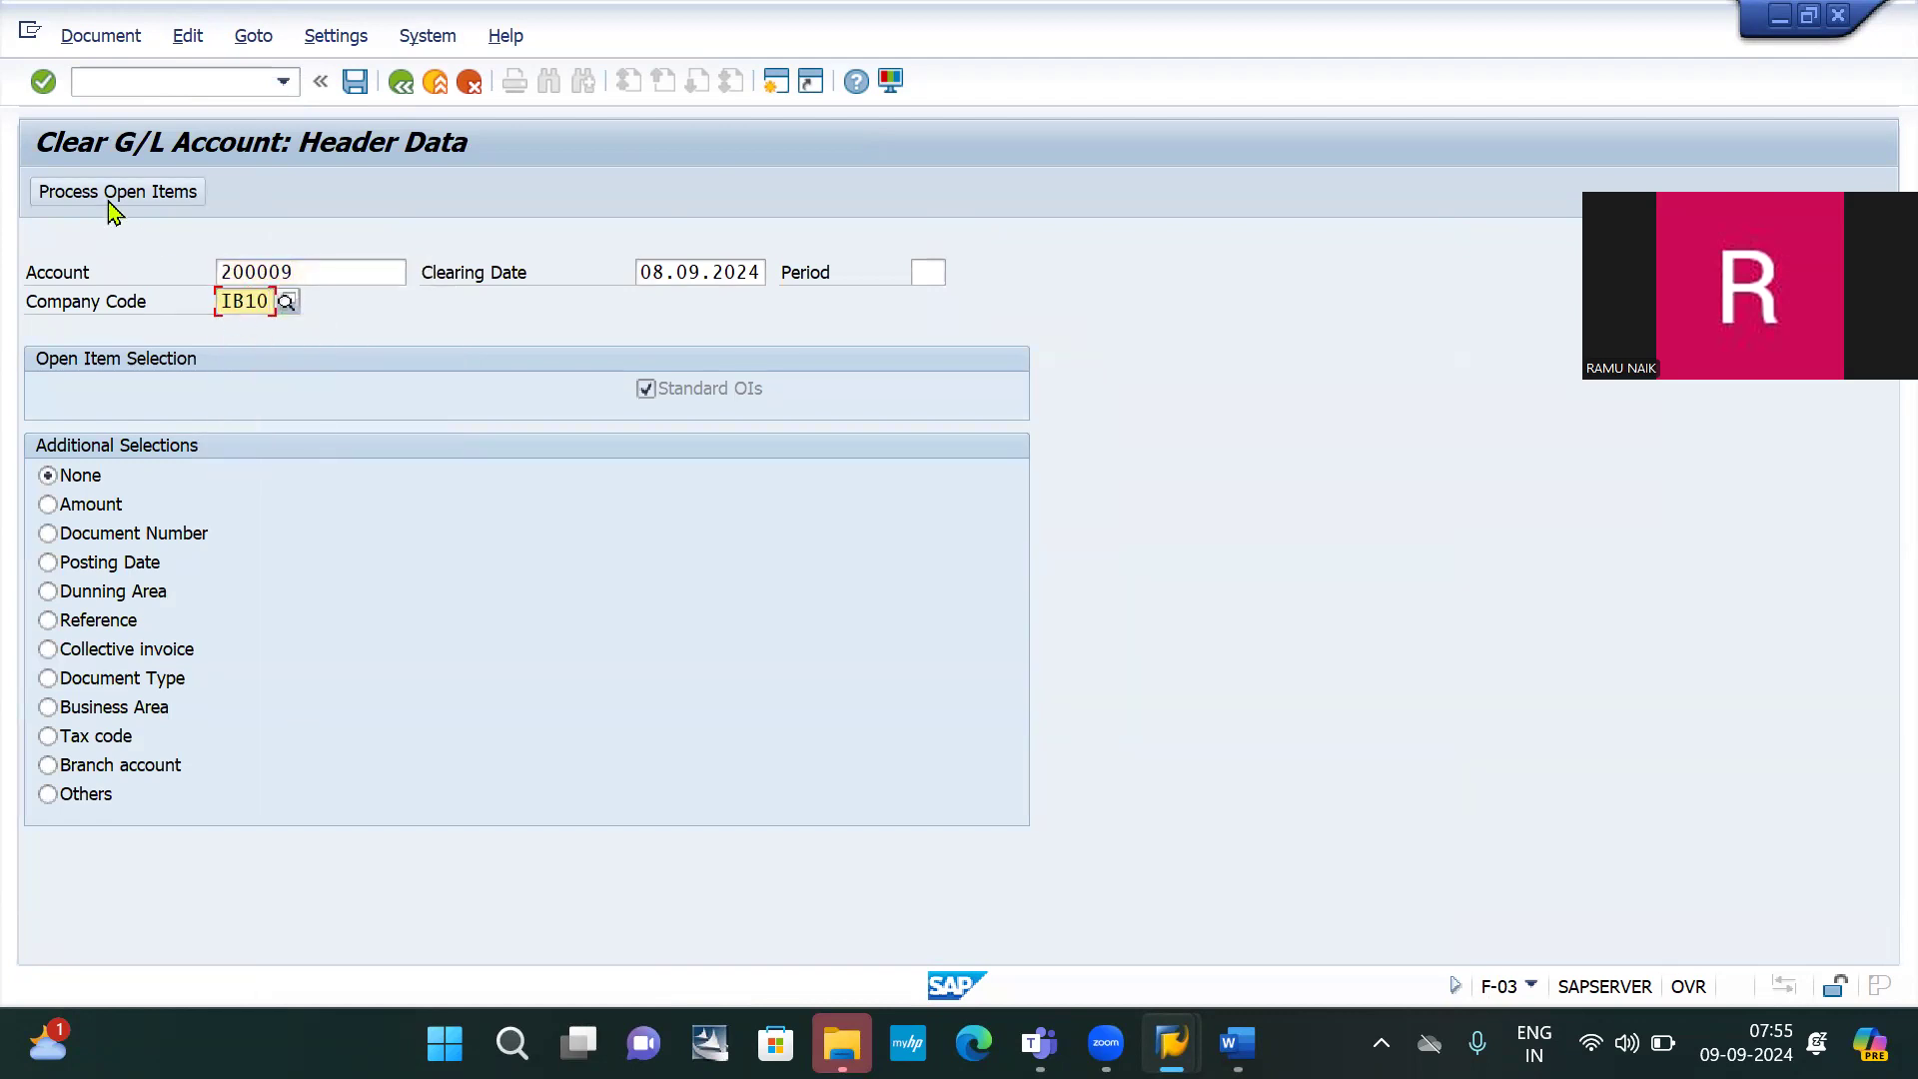
click(110, 203)
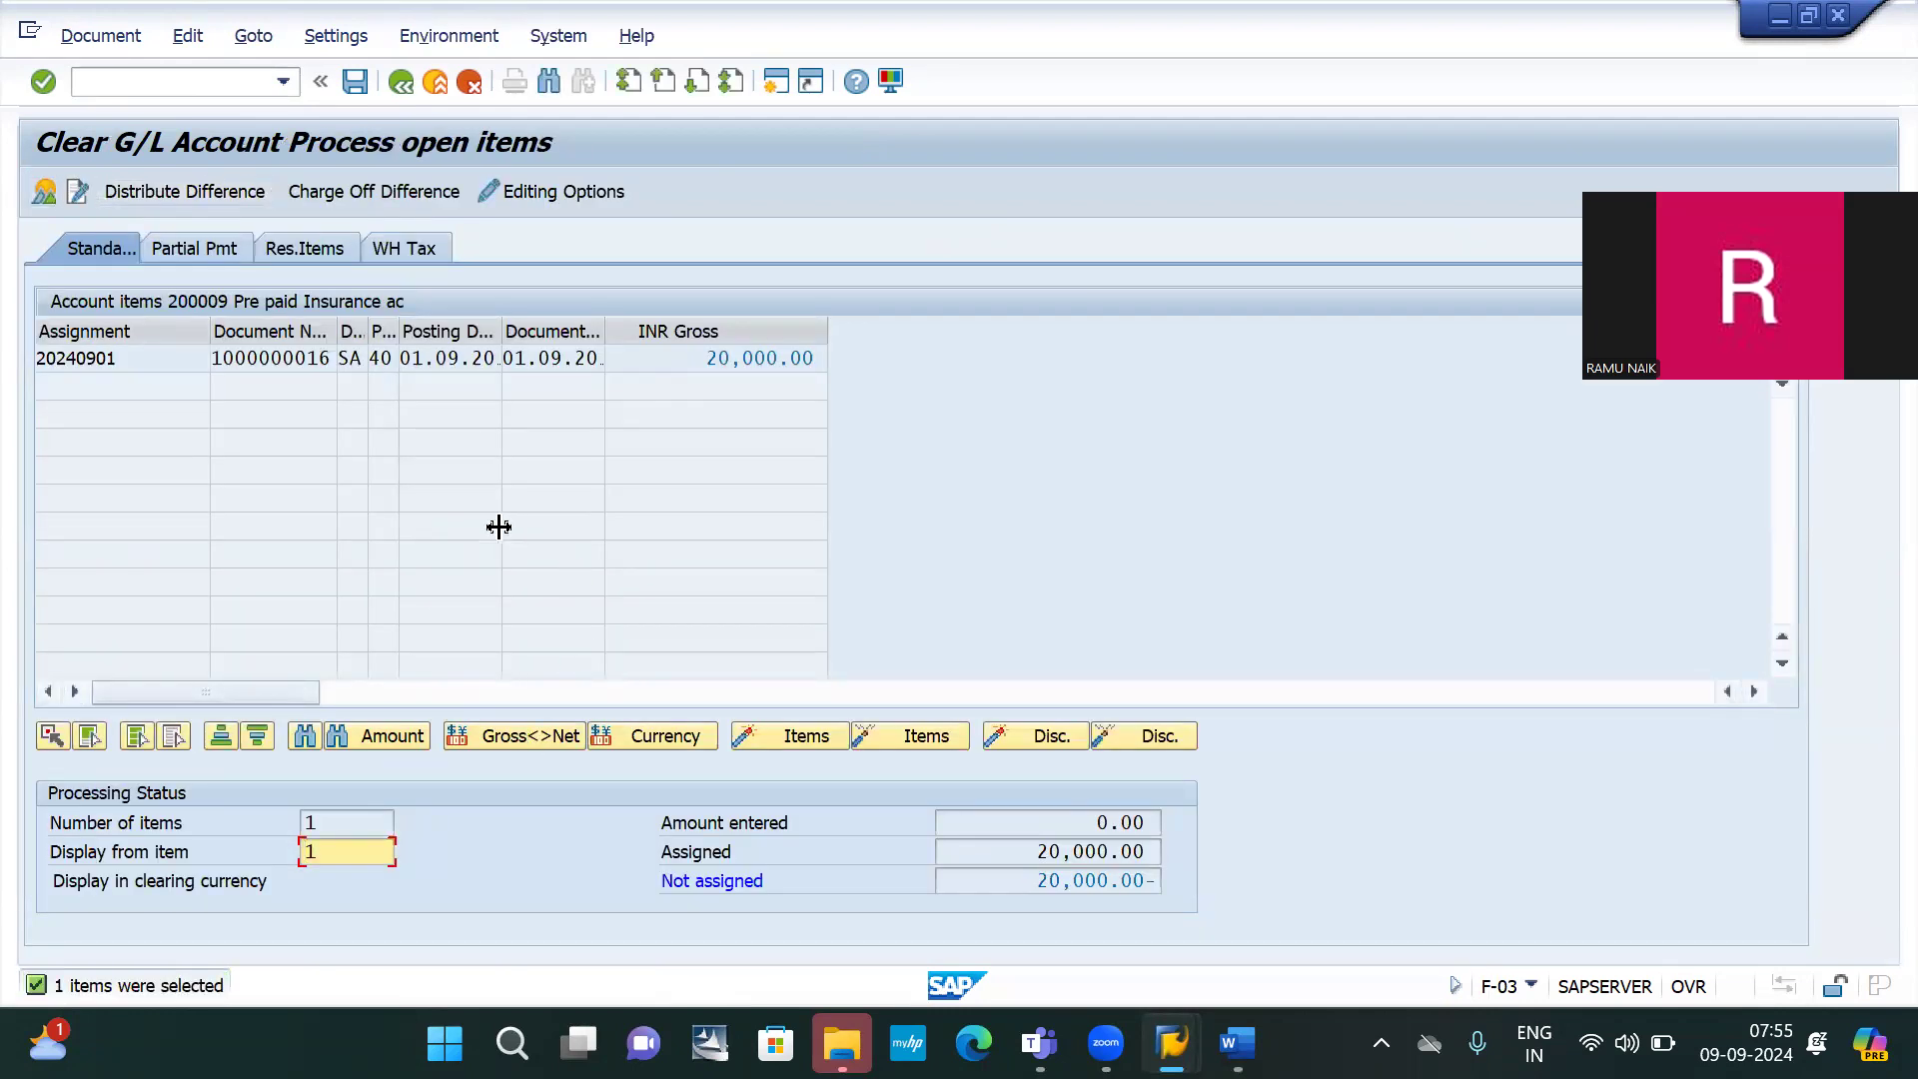
click(44, 193)
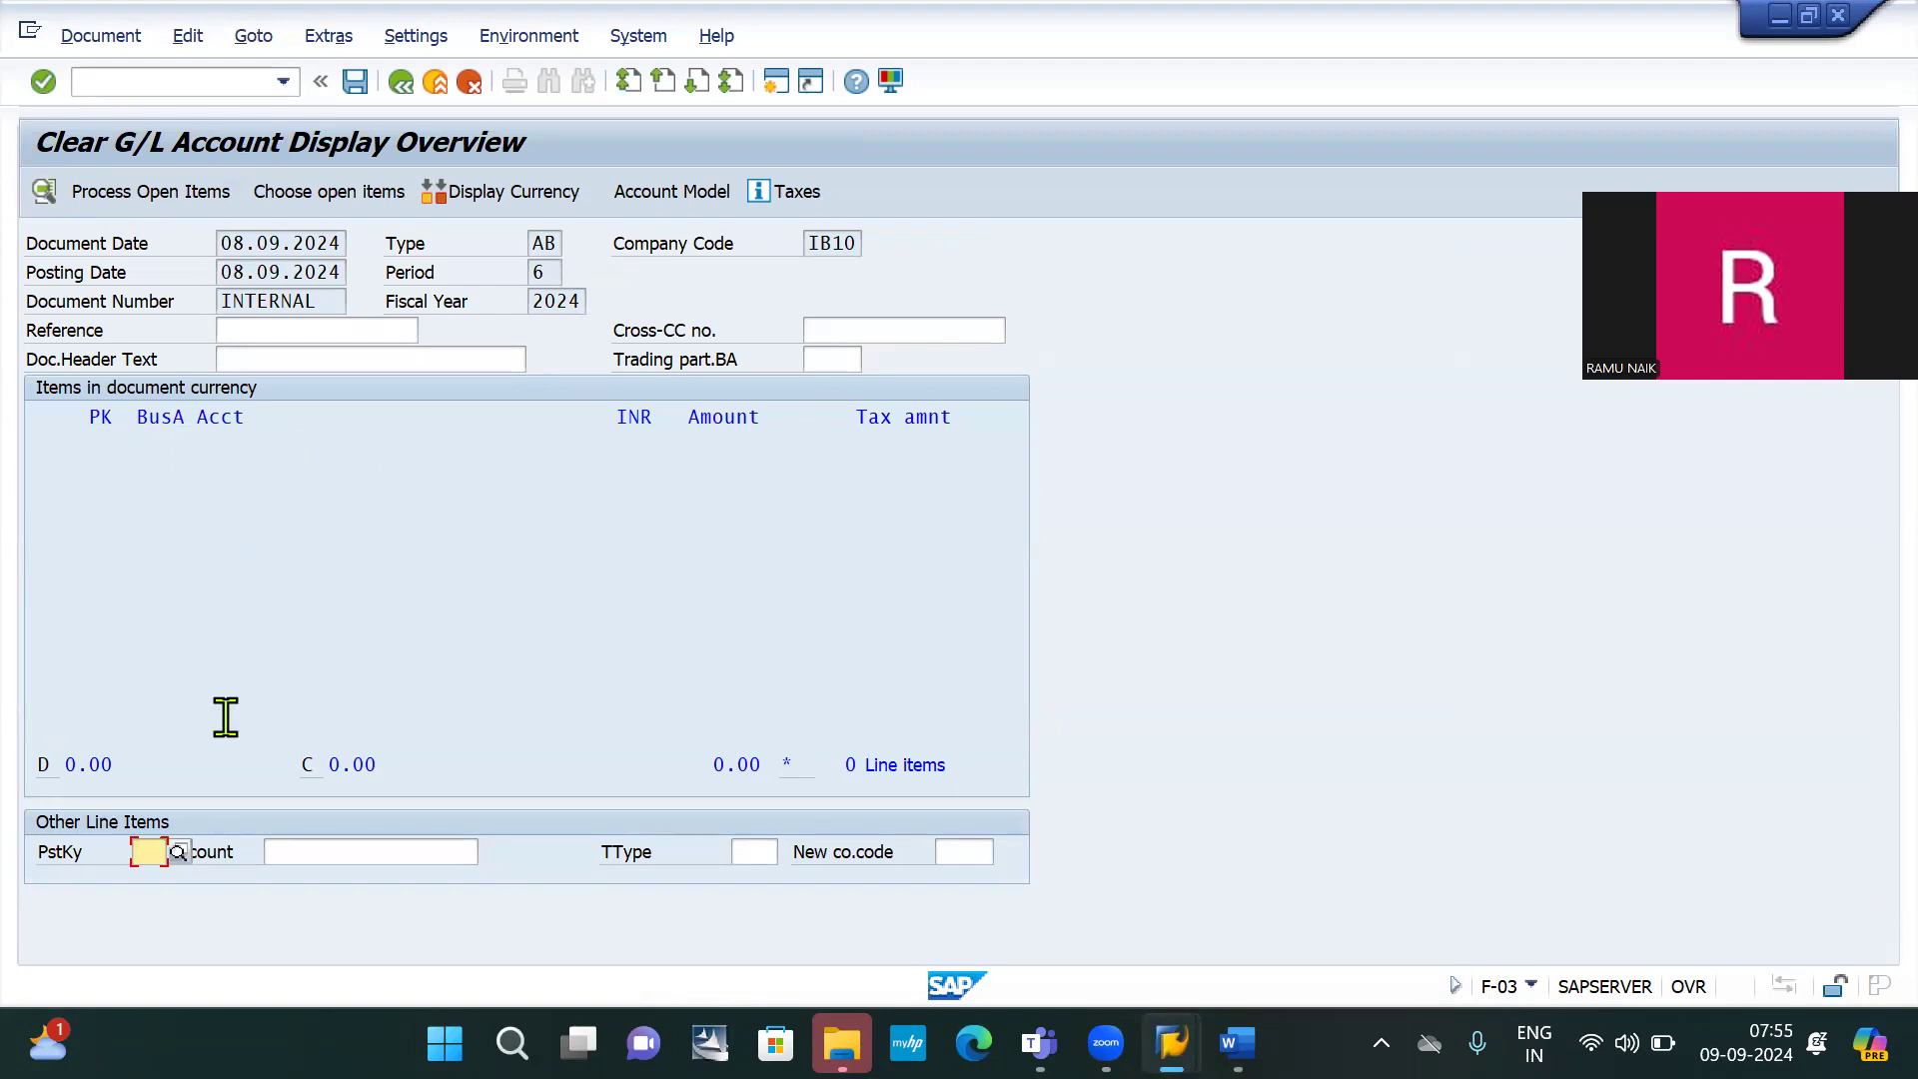
Add a posting key 40 debit line on account 400002, auto-filling the 20,000.00 INR amount
click(148, 852)
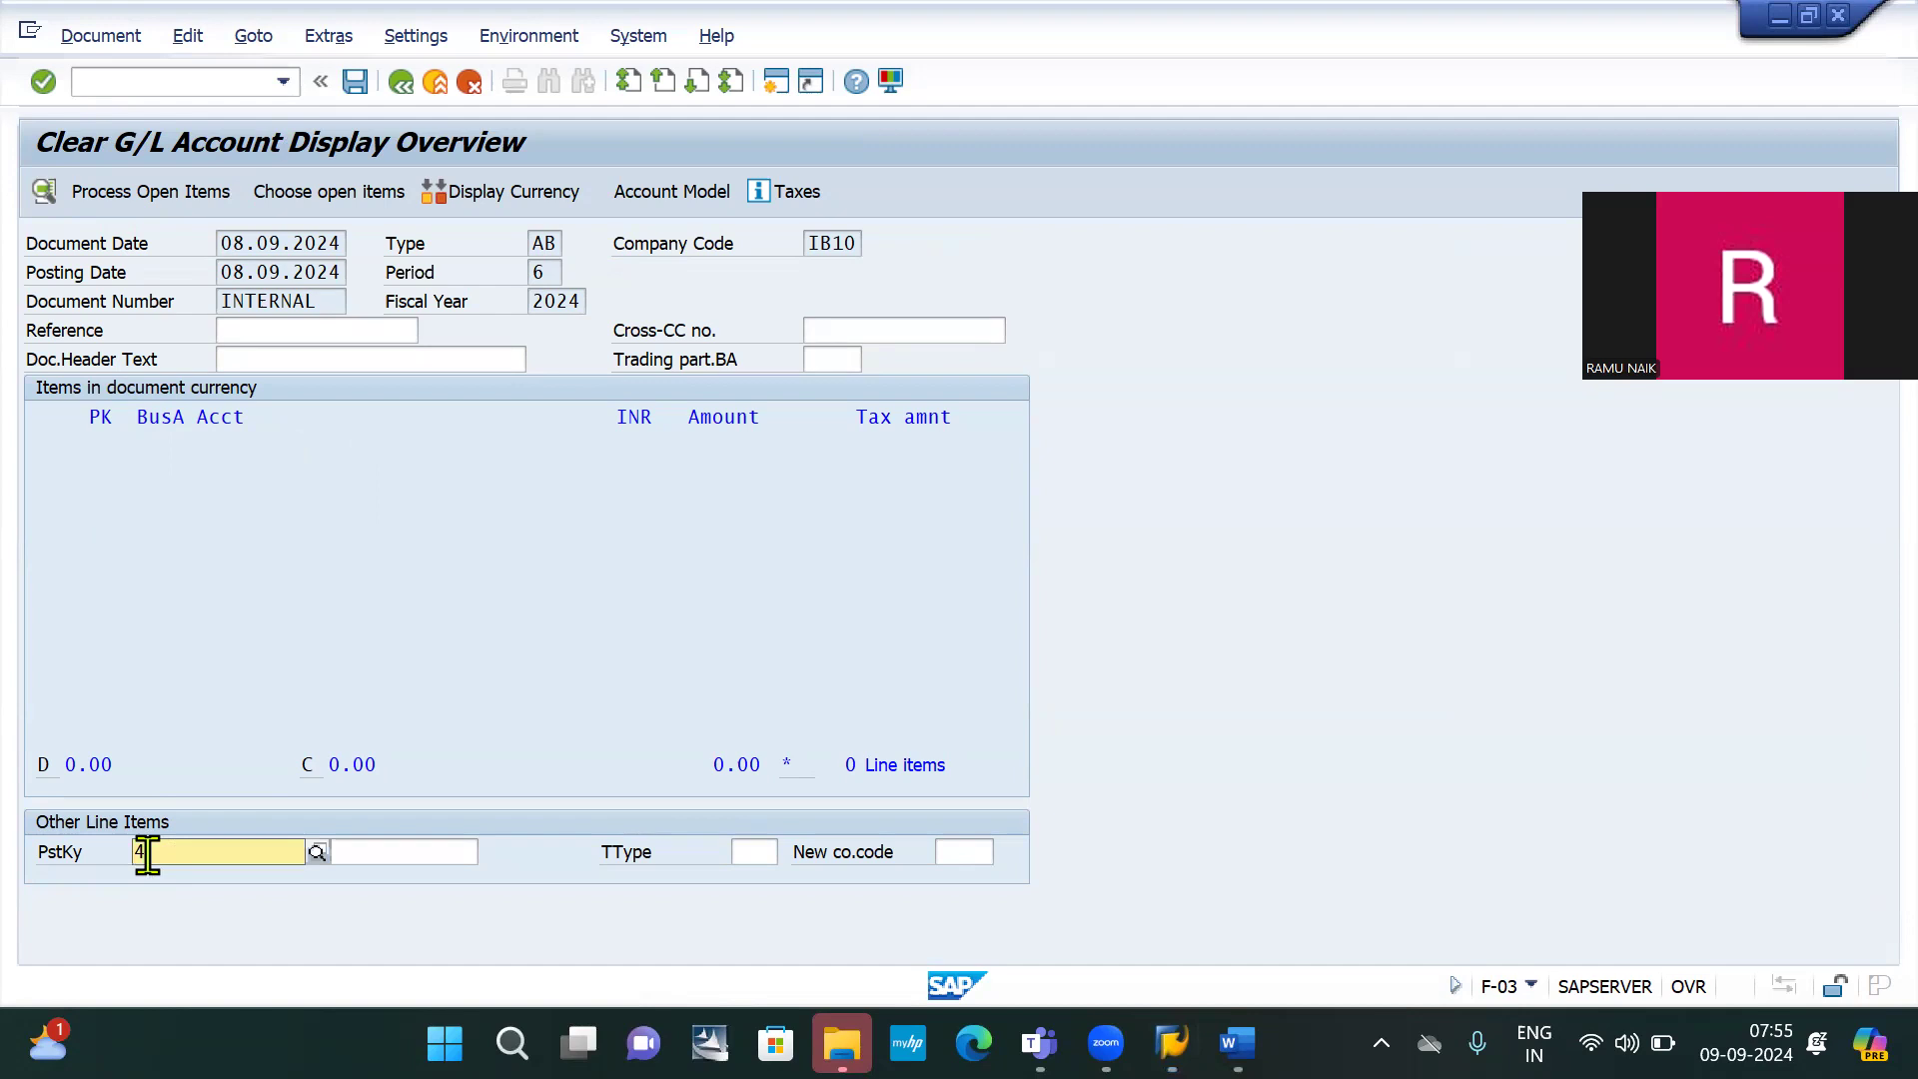
text(40)
key(Down)
key(Return)
key(Tab)
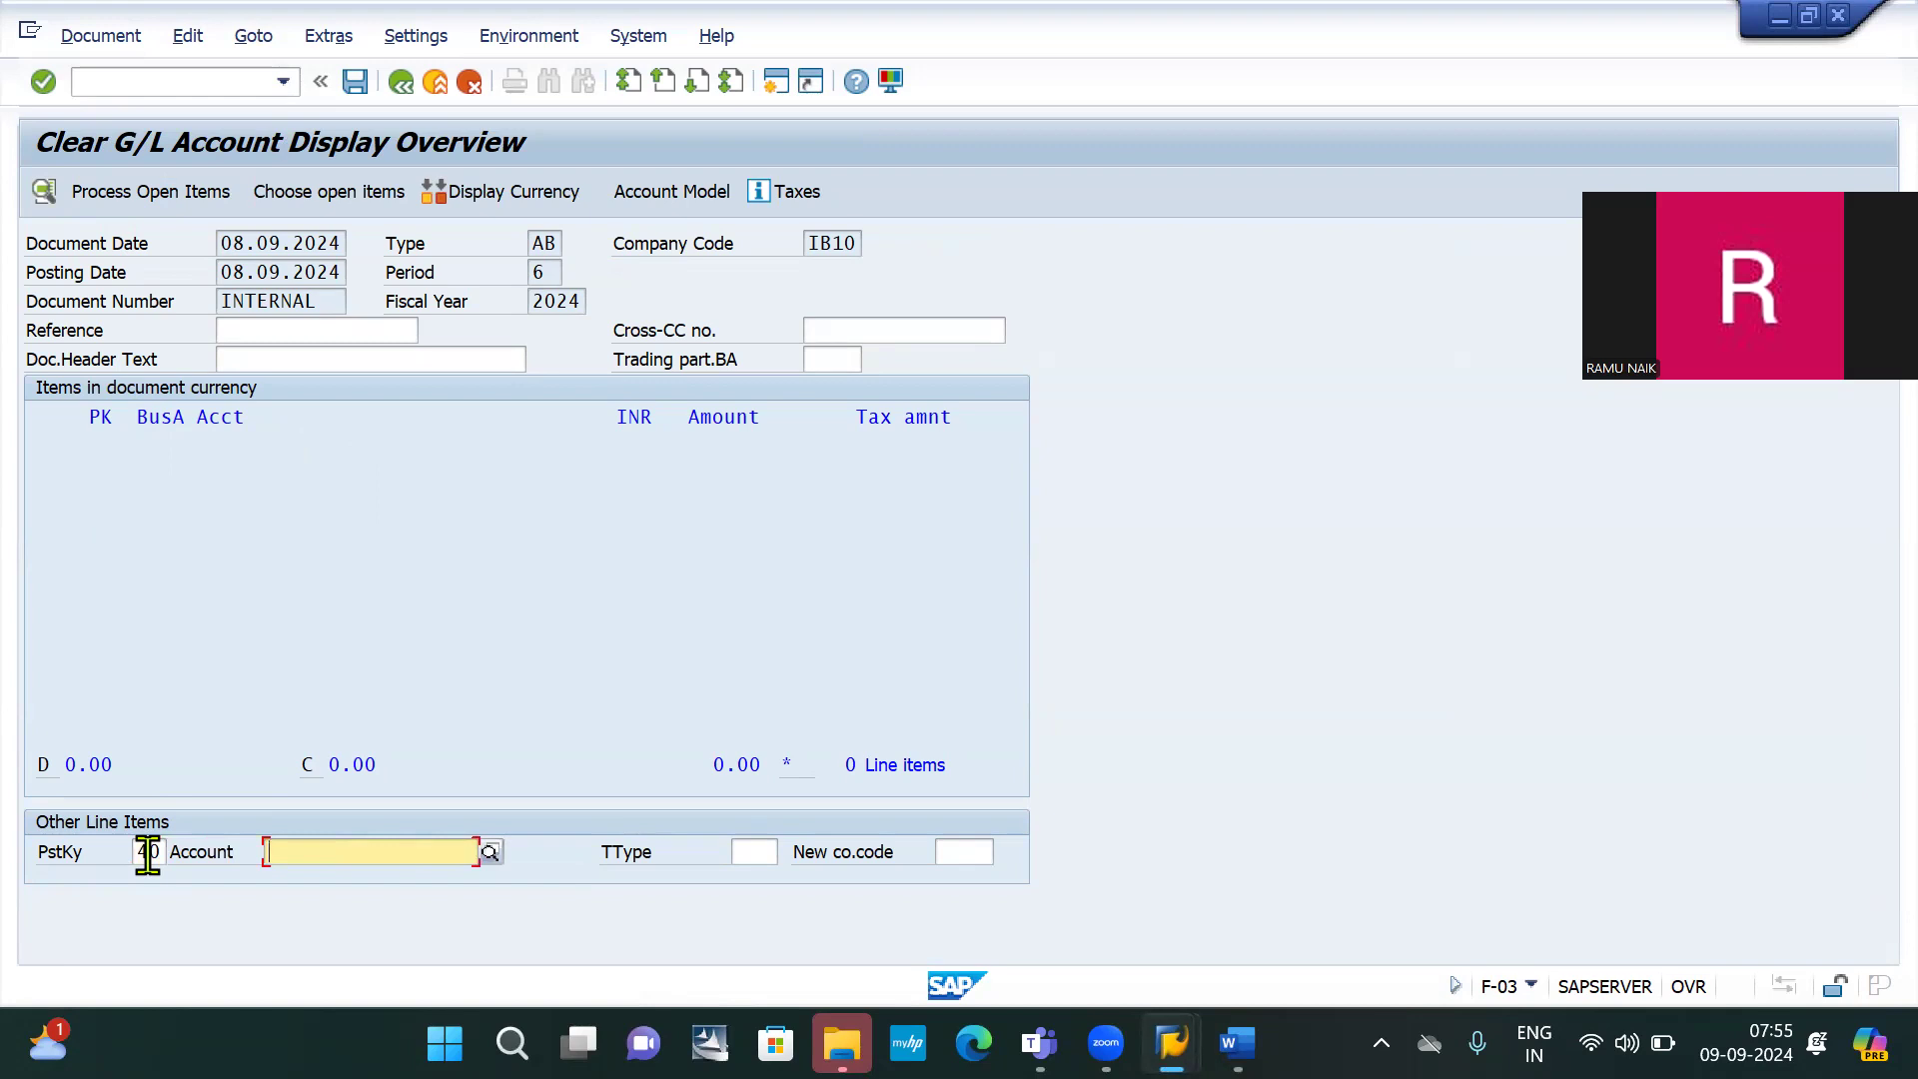
text(4)
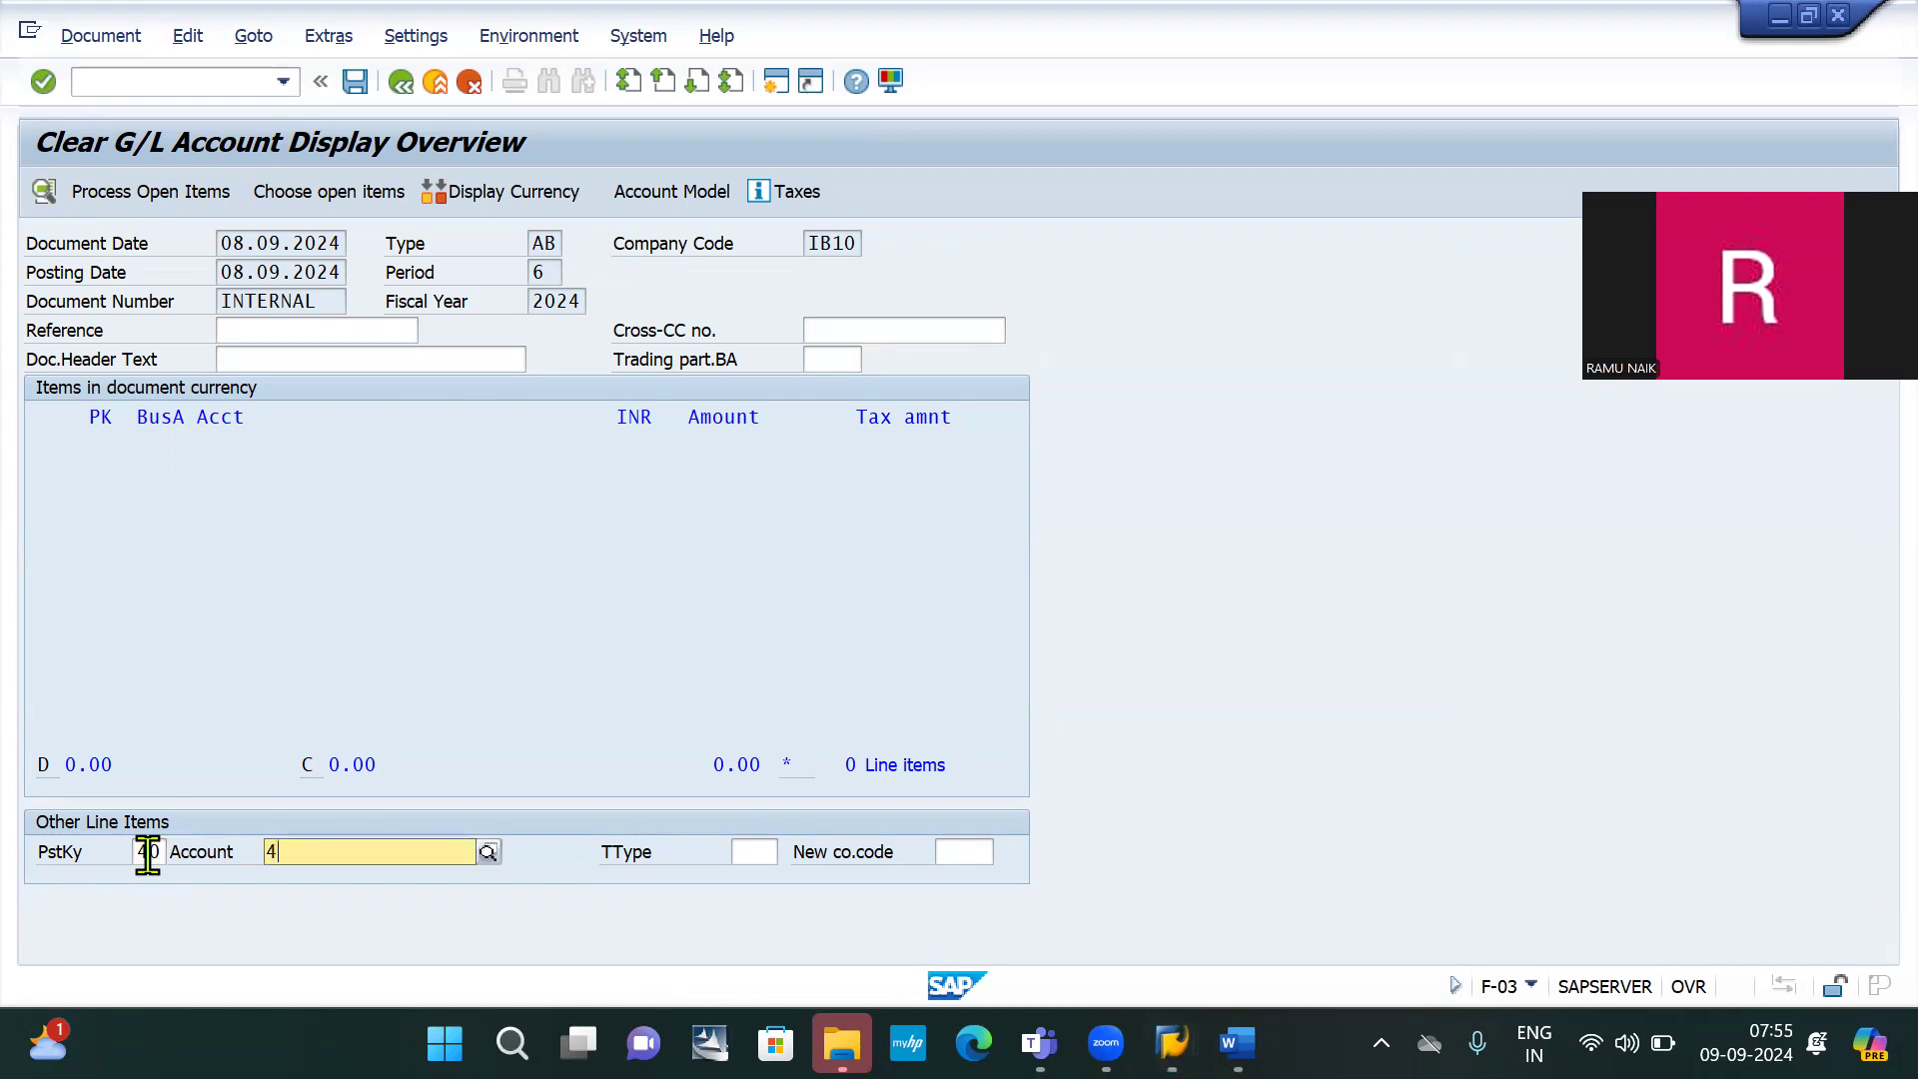
text(0000)
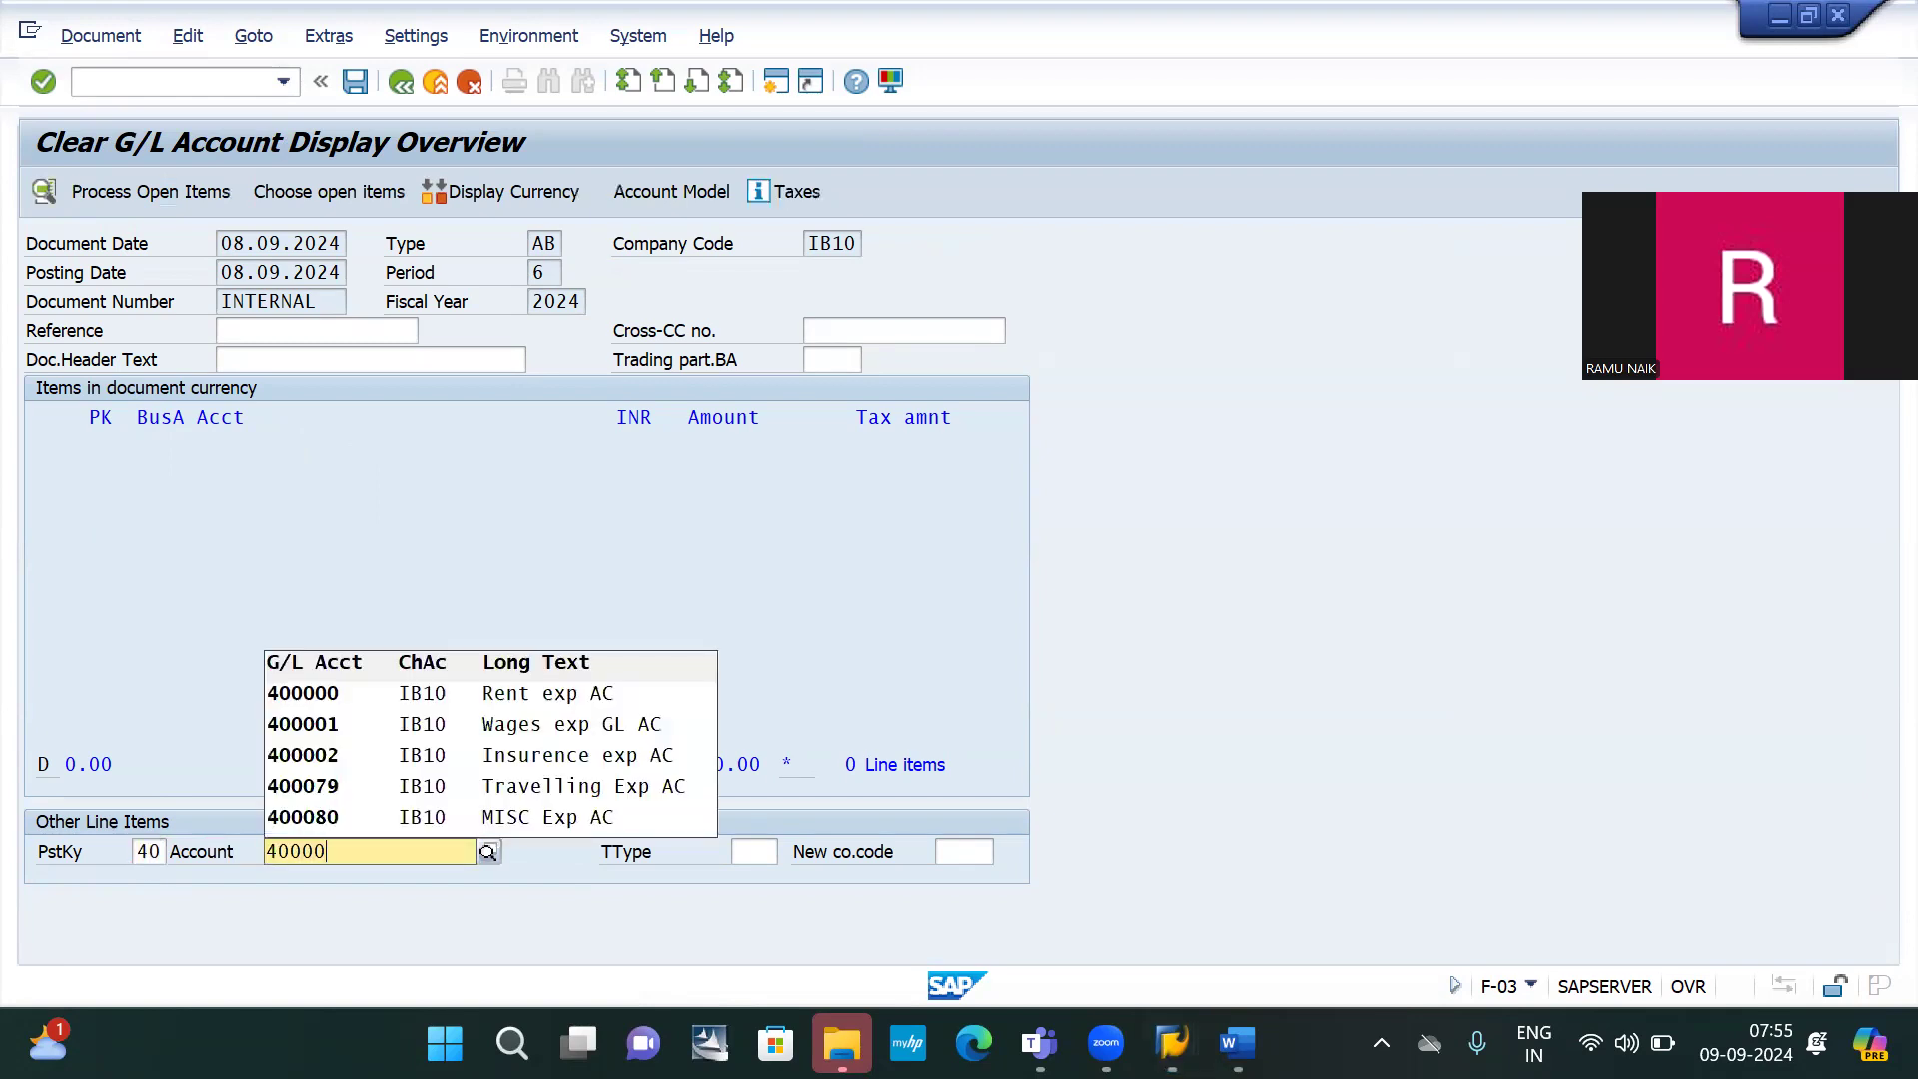
text(2)
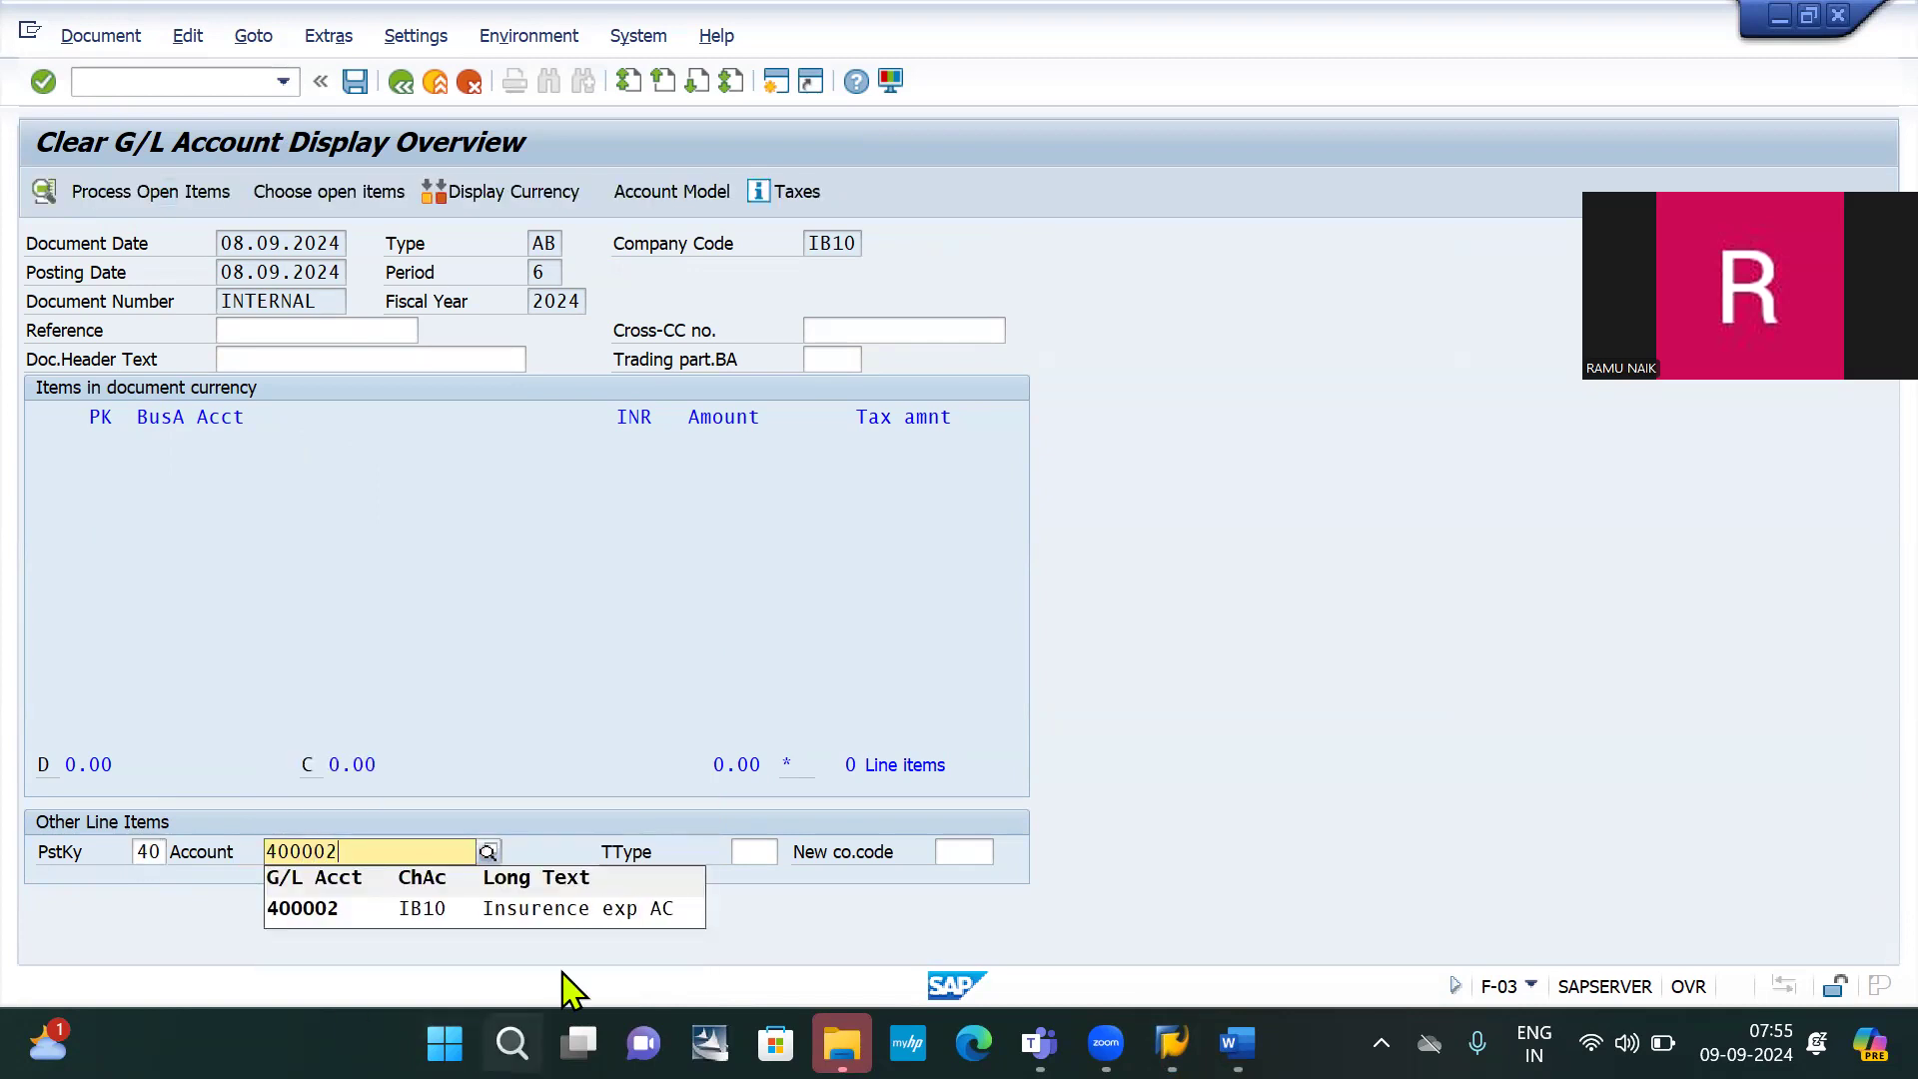
click(587, 911)
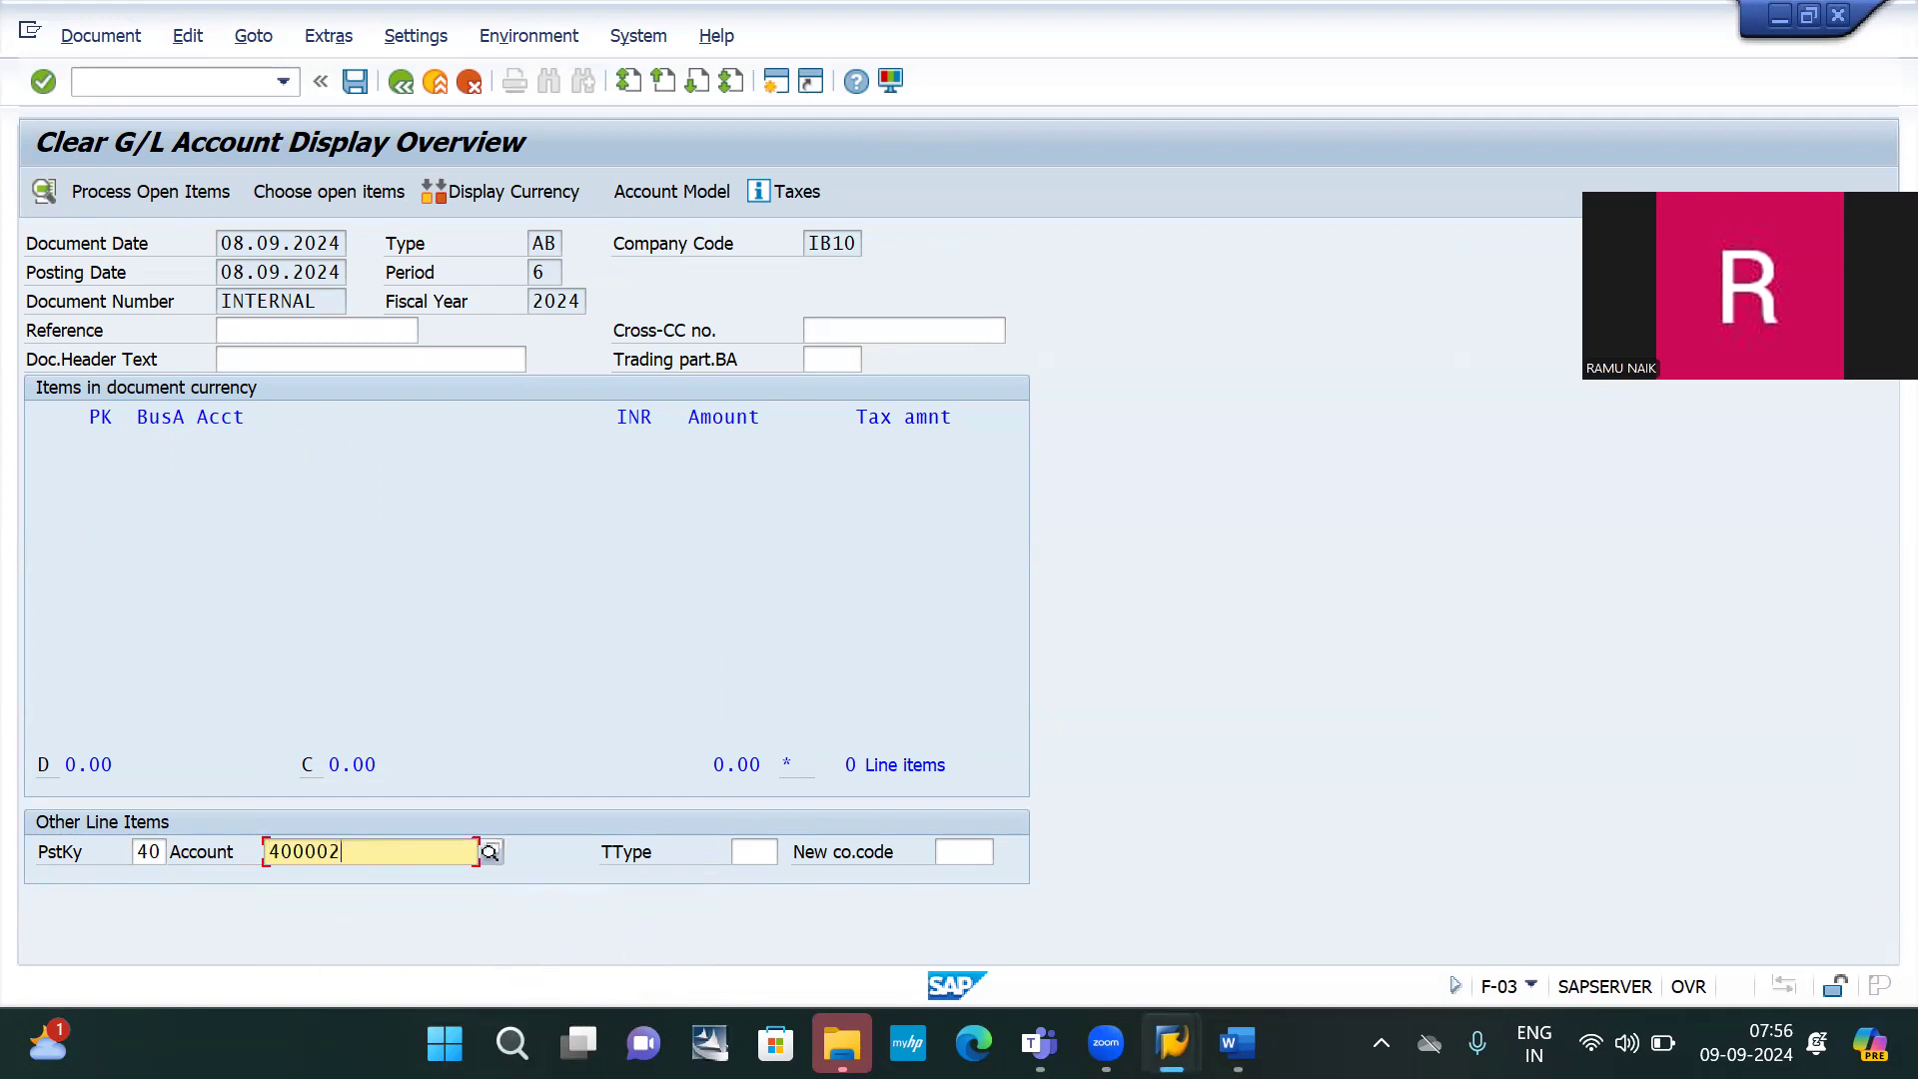
key(Return)
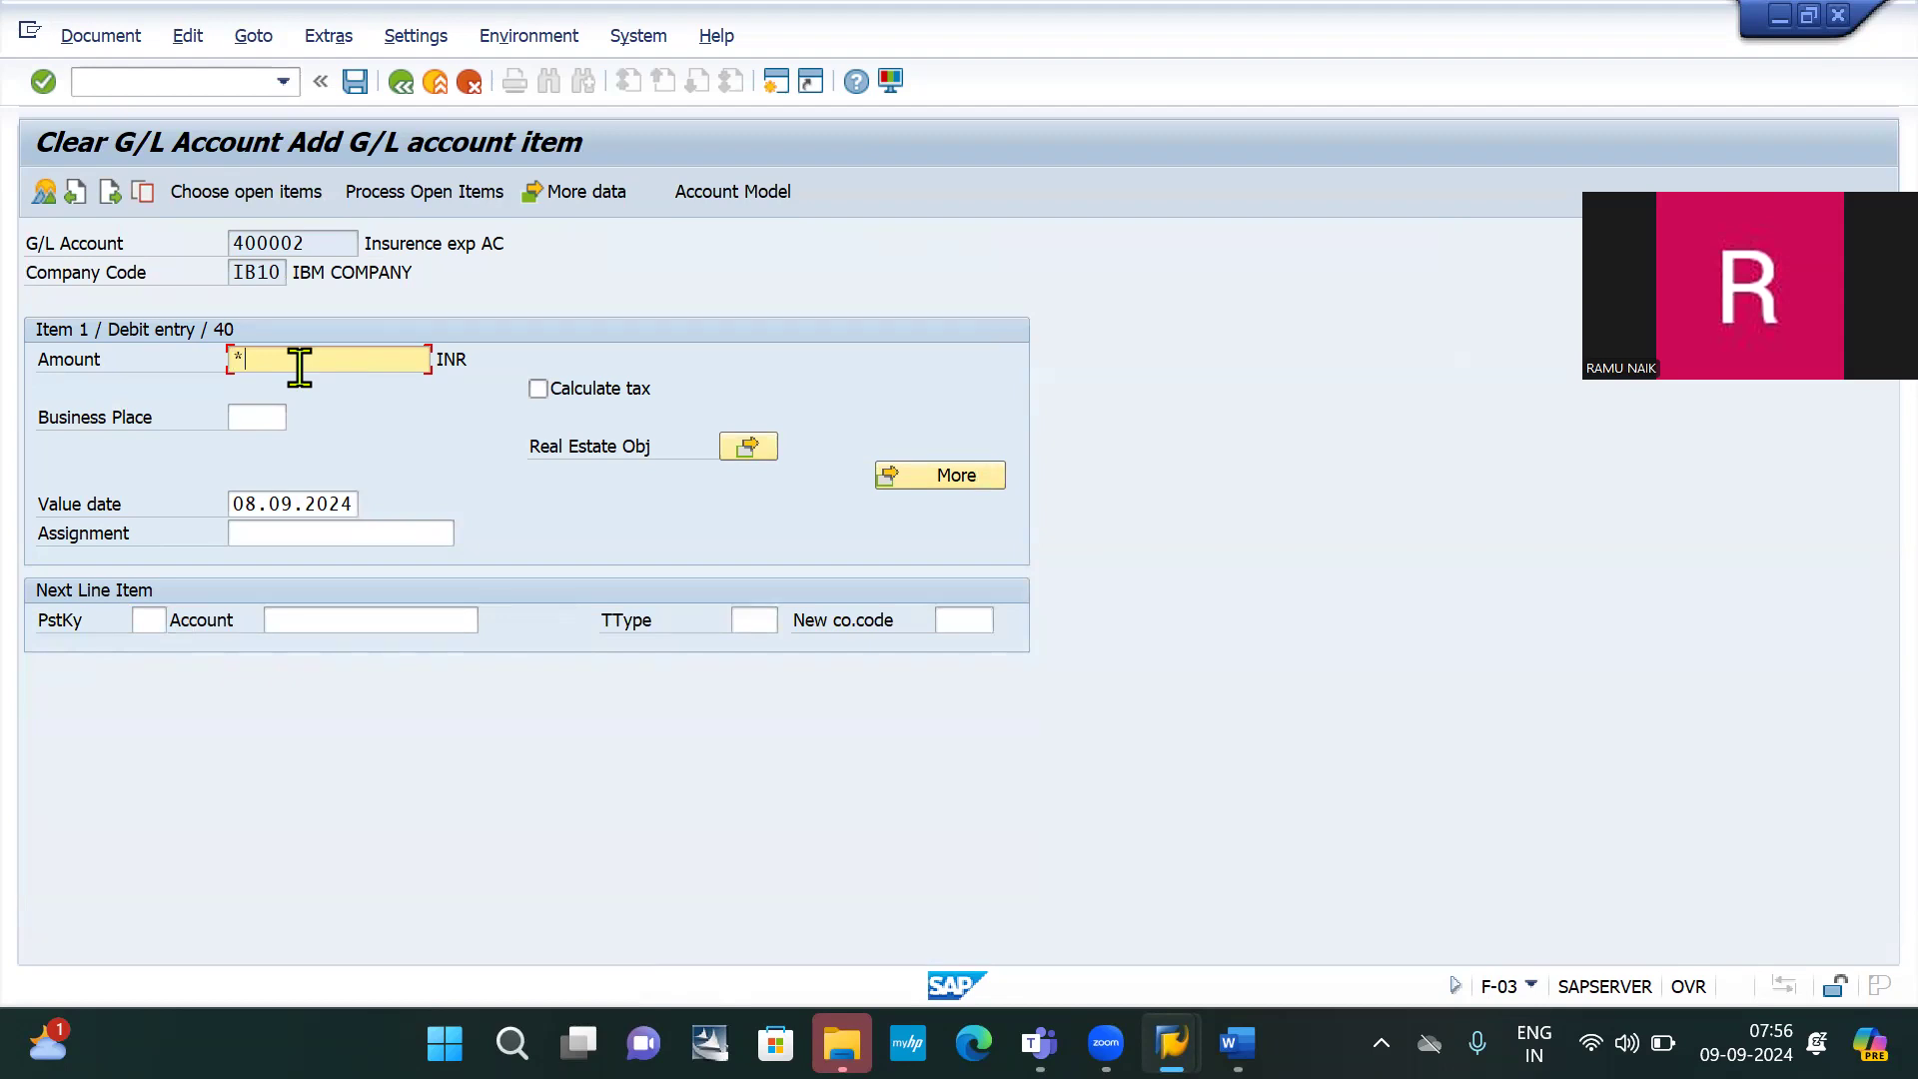
key(Return)
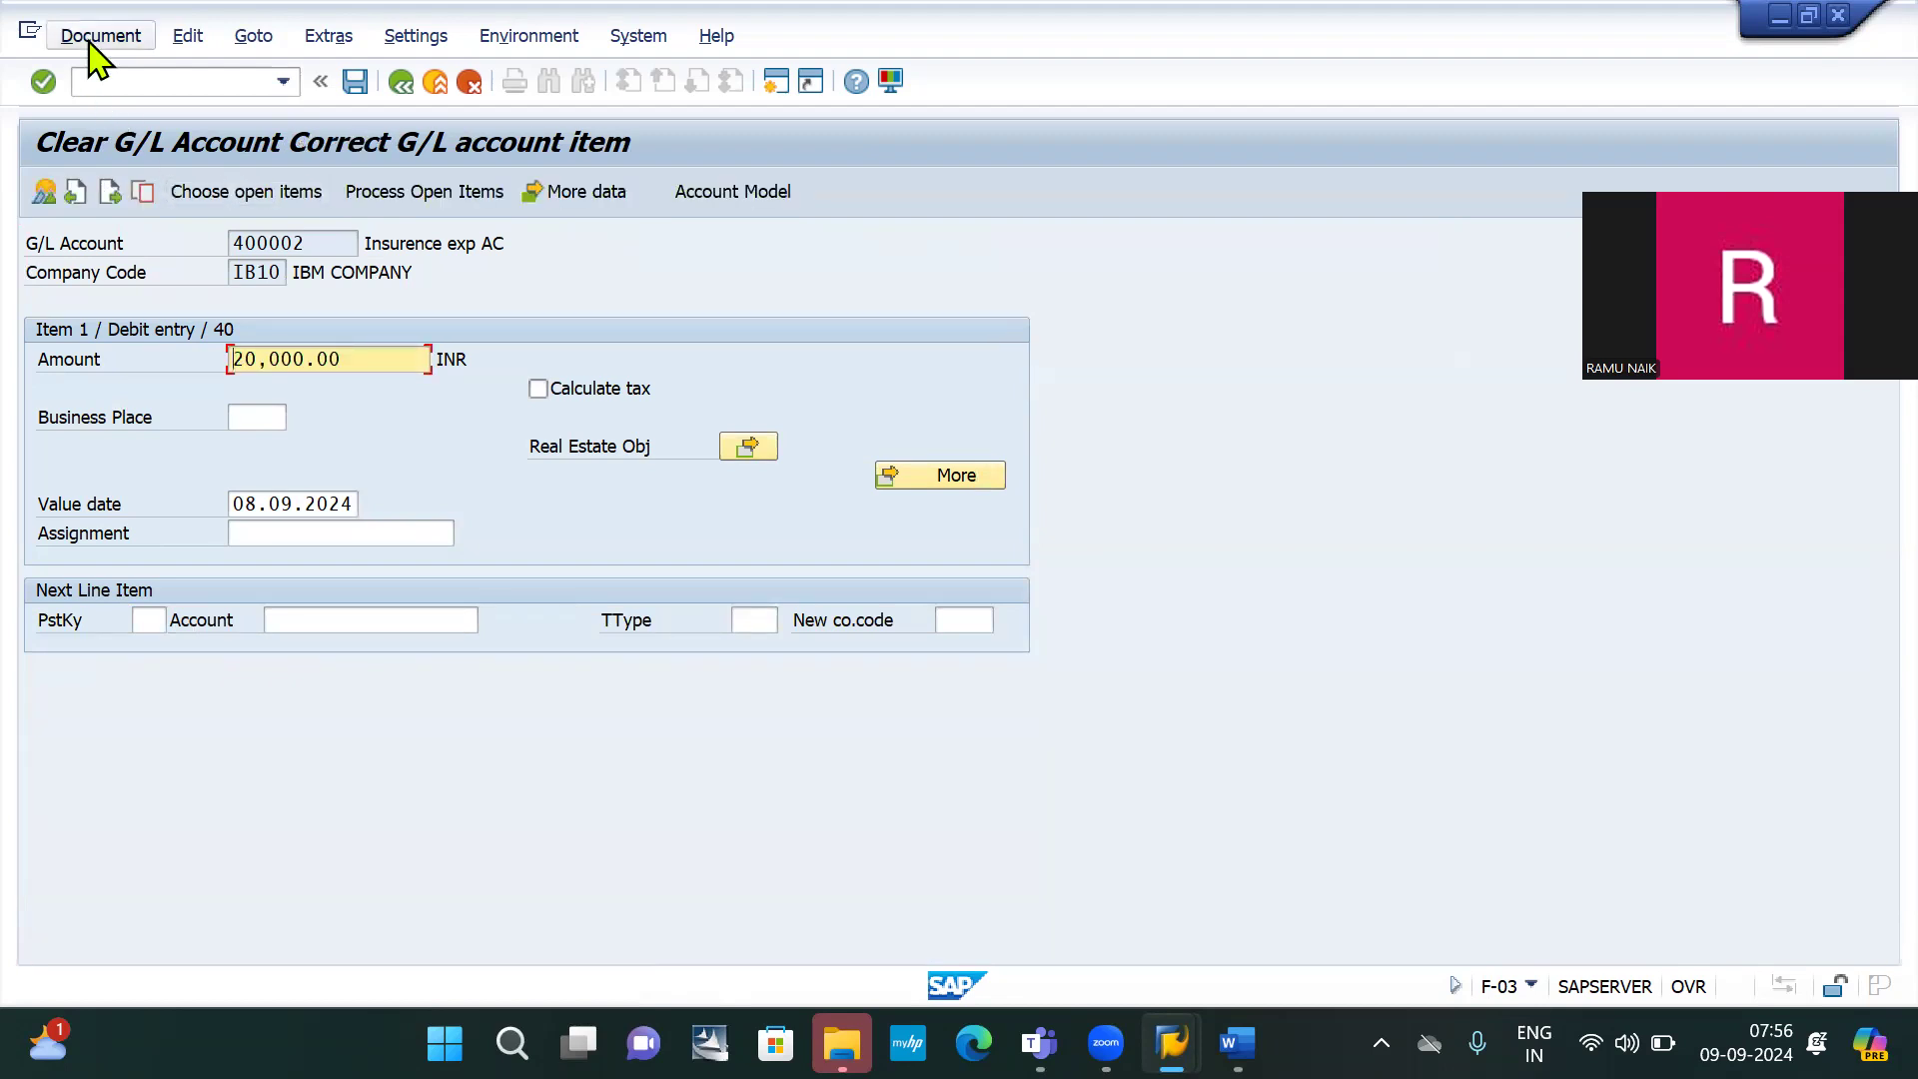
click(95, 44)
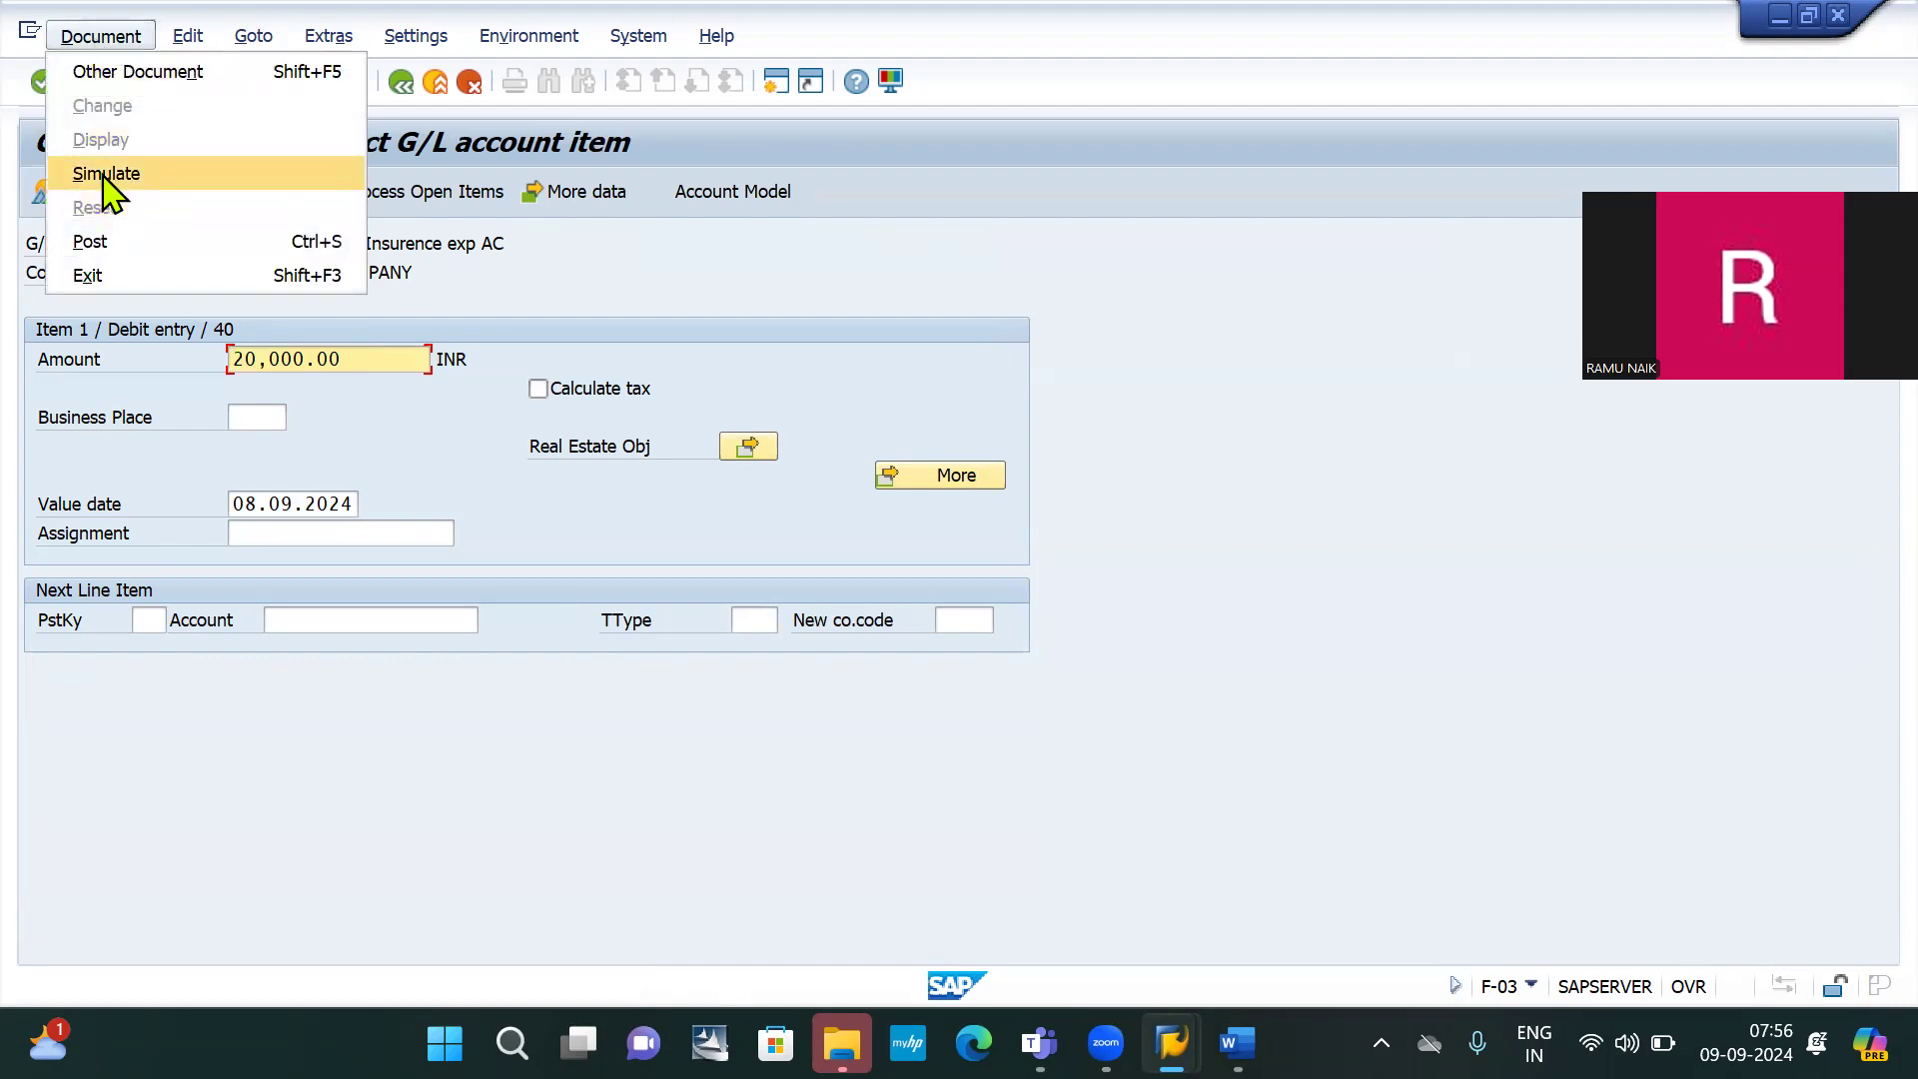
Simulate the clearing, check the prepaid expenditure notes in Word, and post document 20000
click(106, 173)
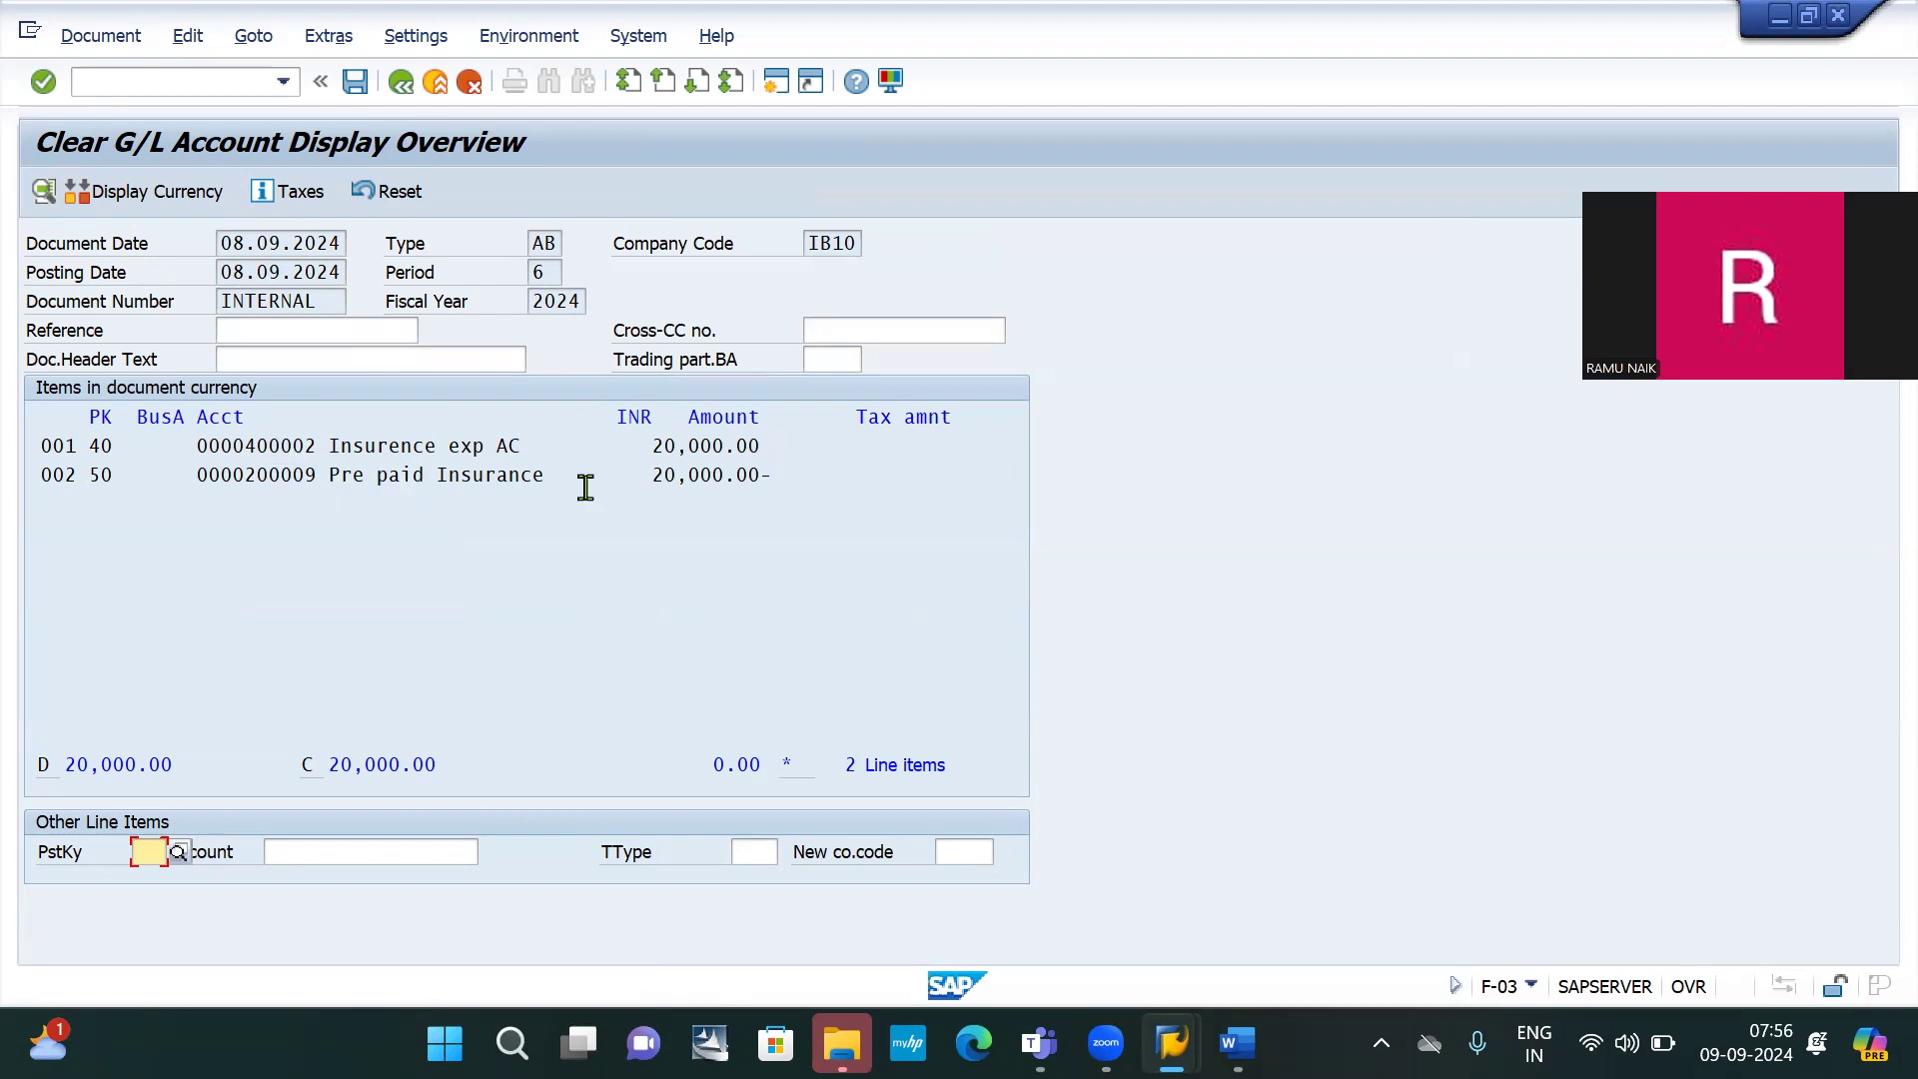
key(alt+Tab)
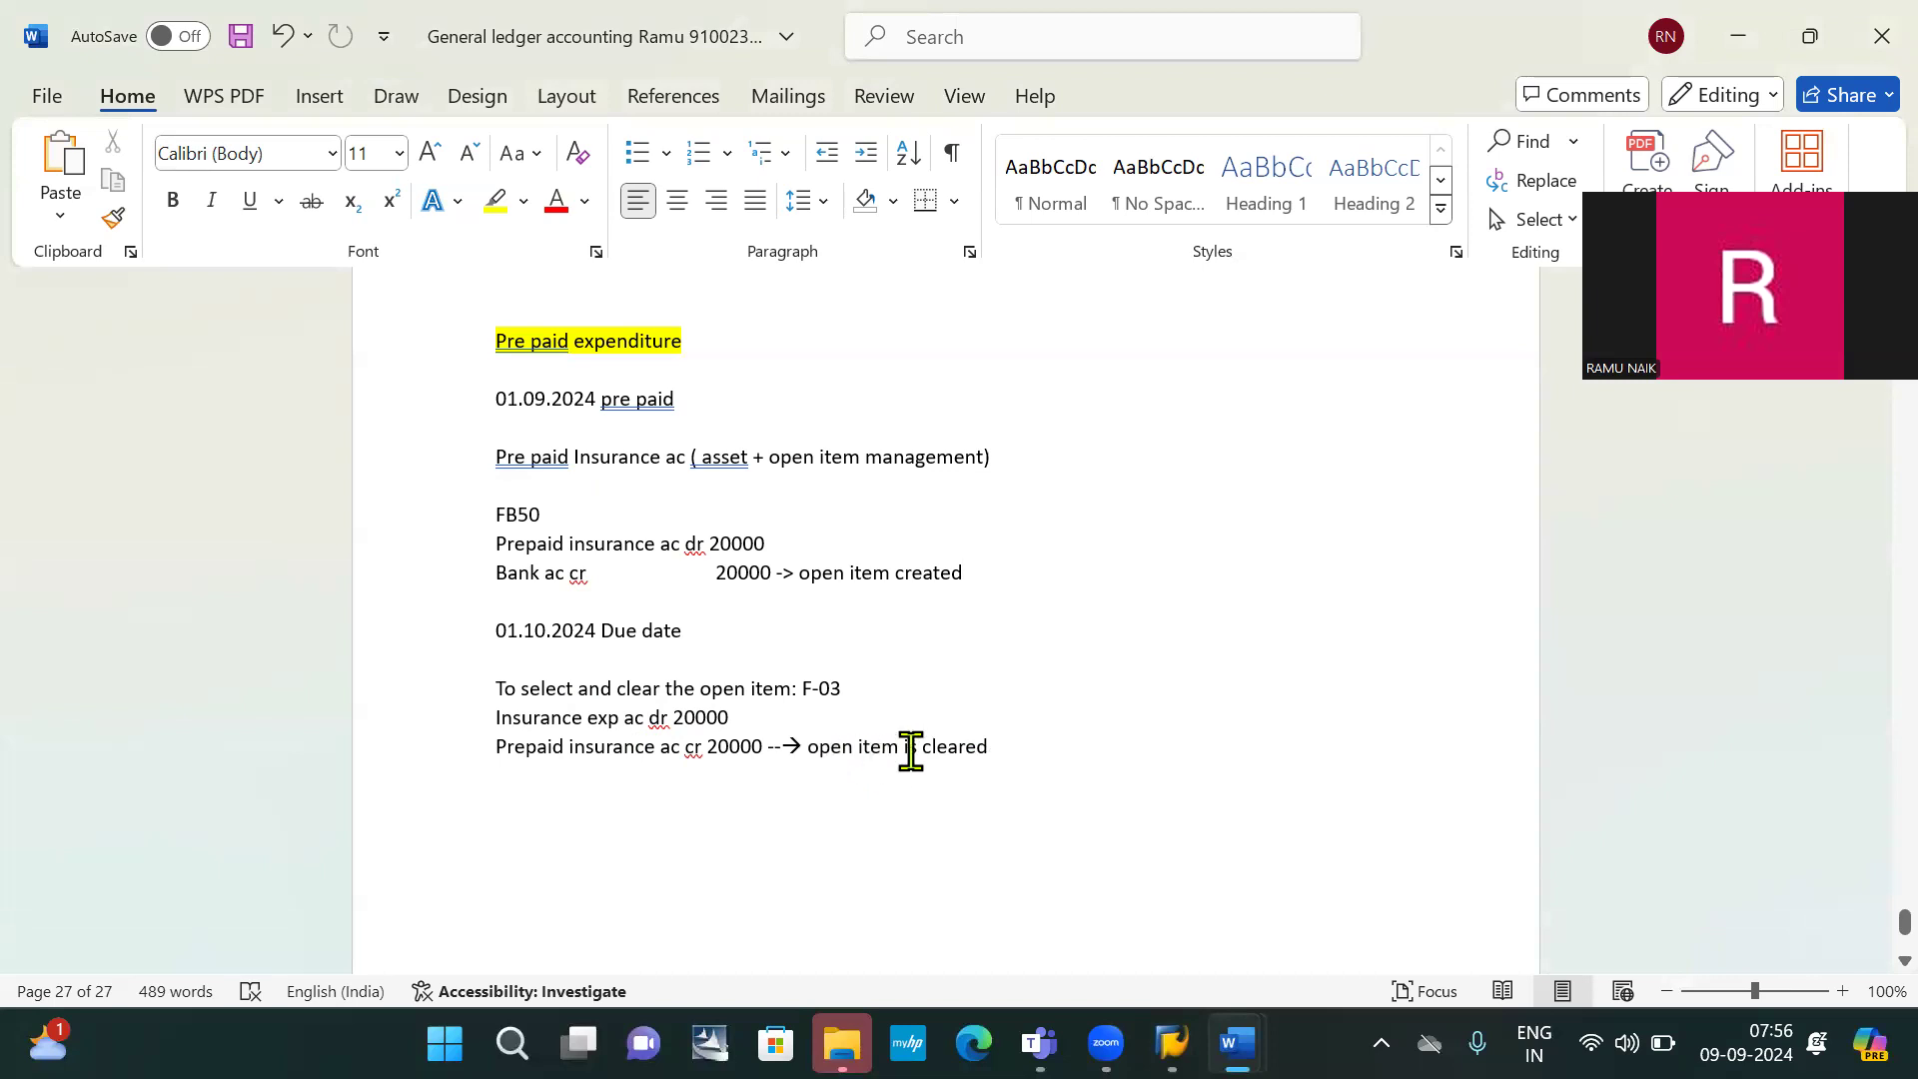
key(alt+Tab)
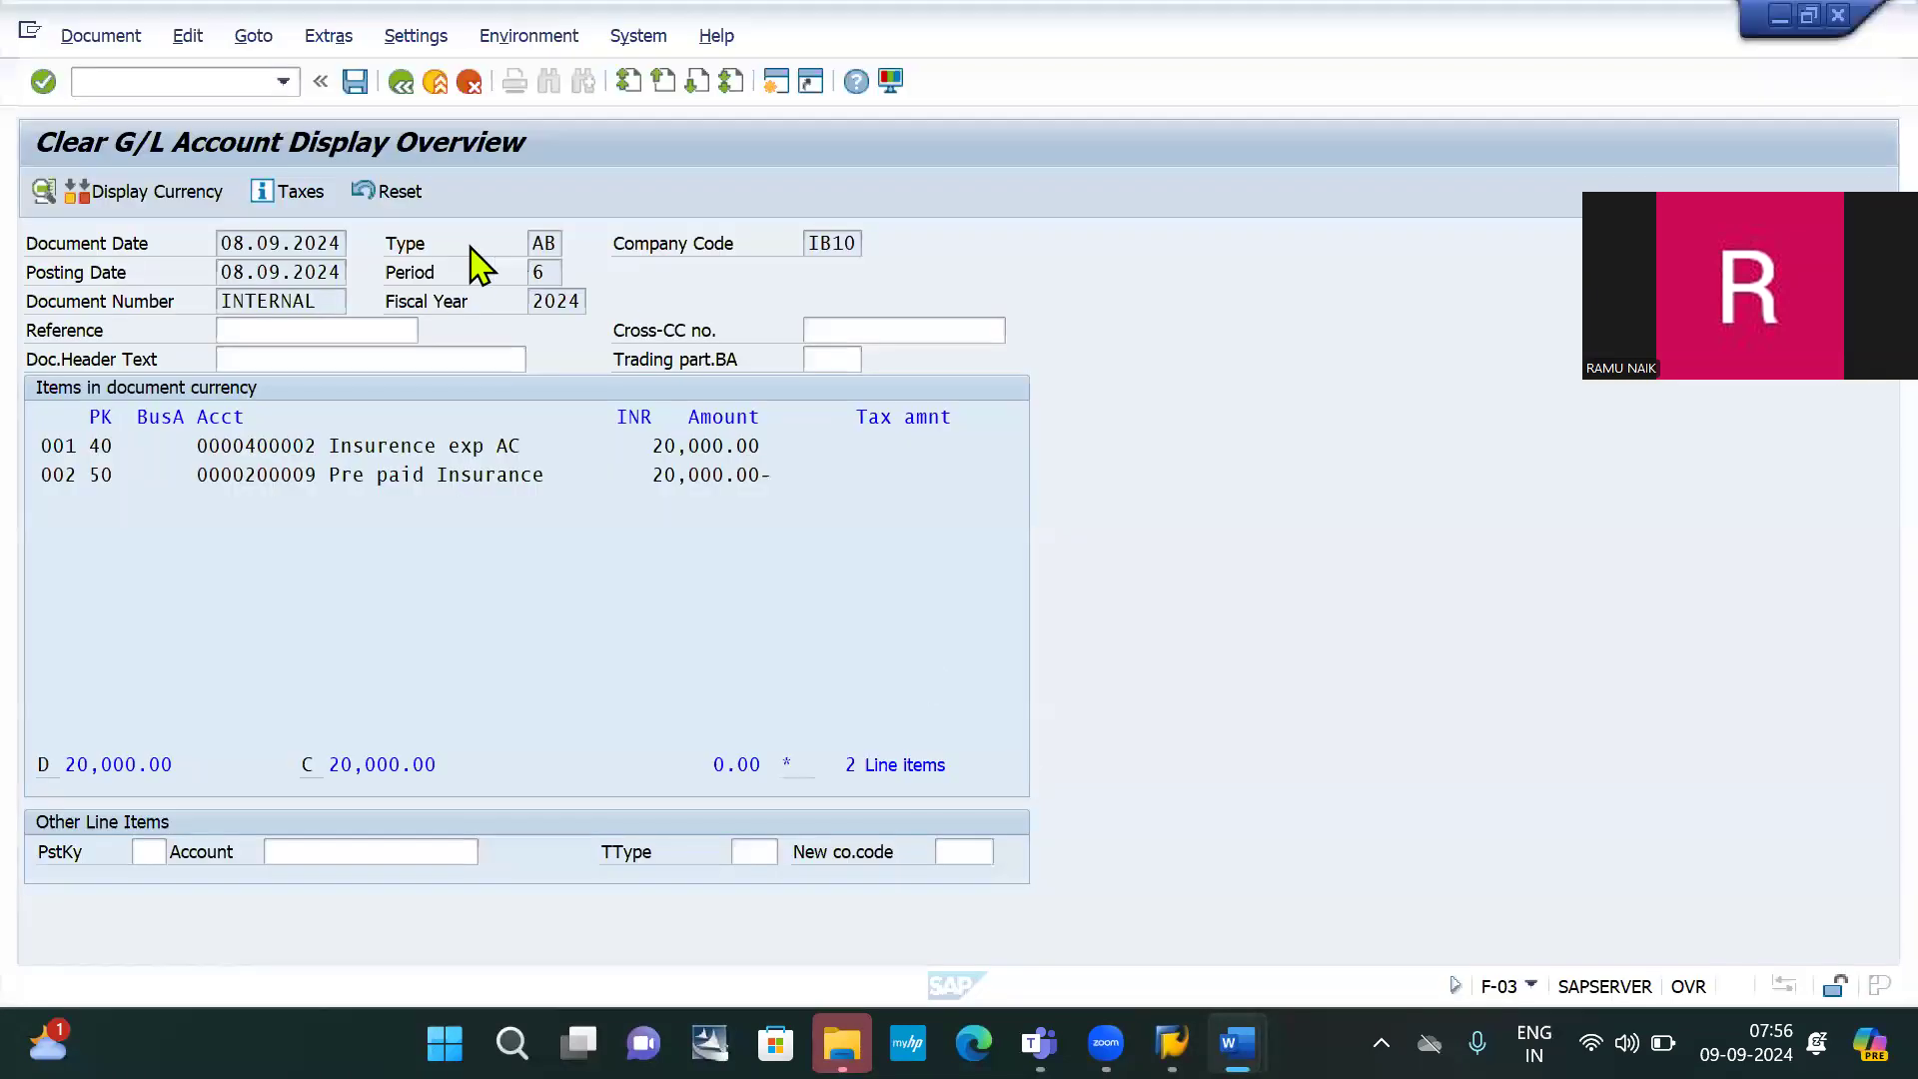
click(355, 81)
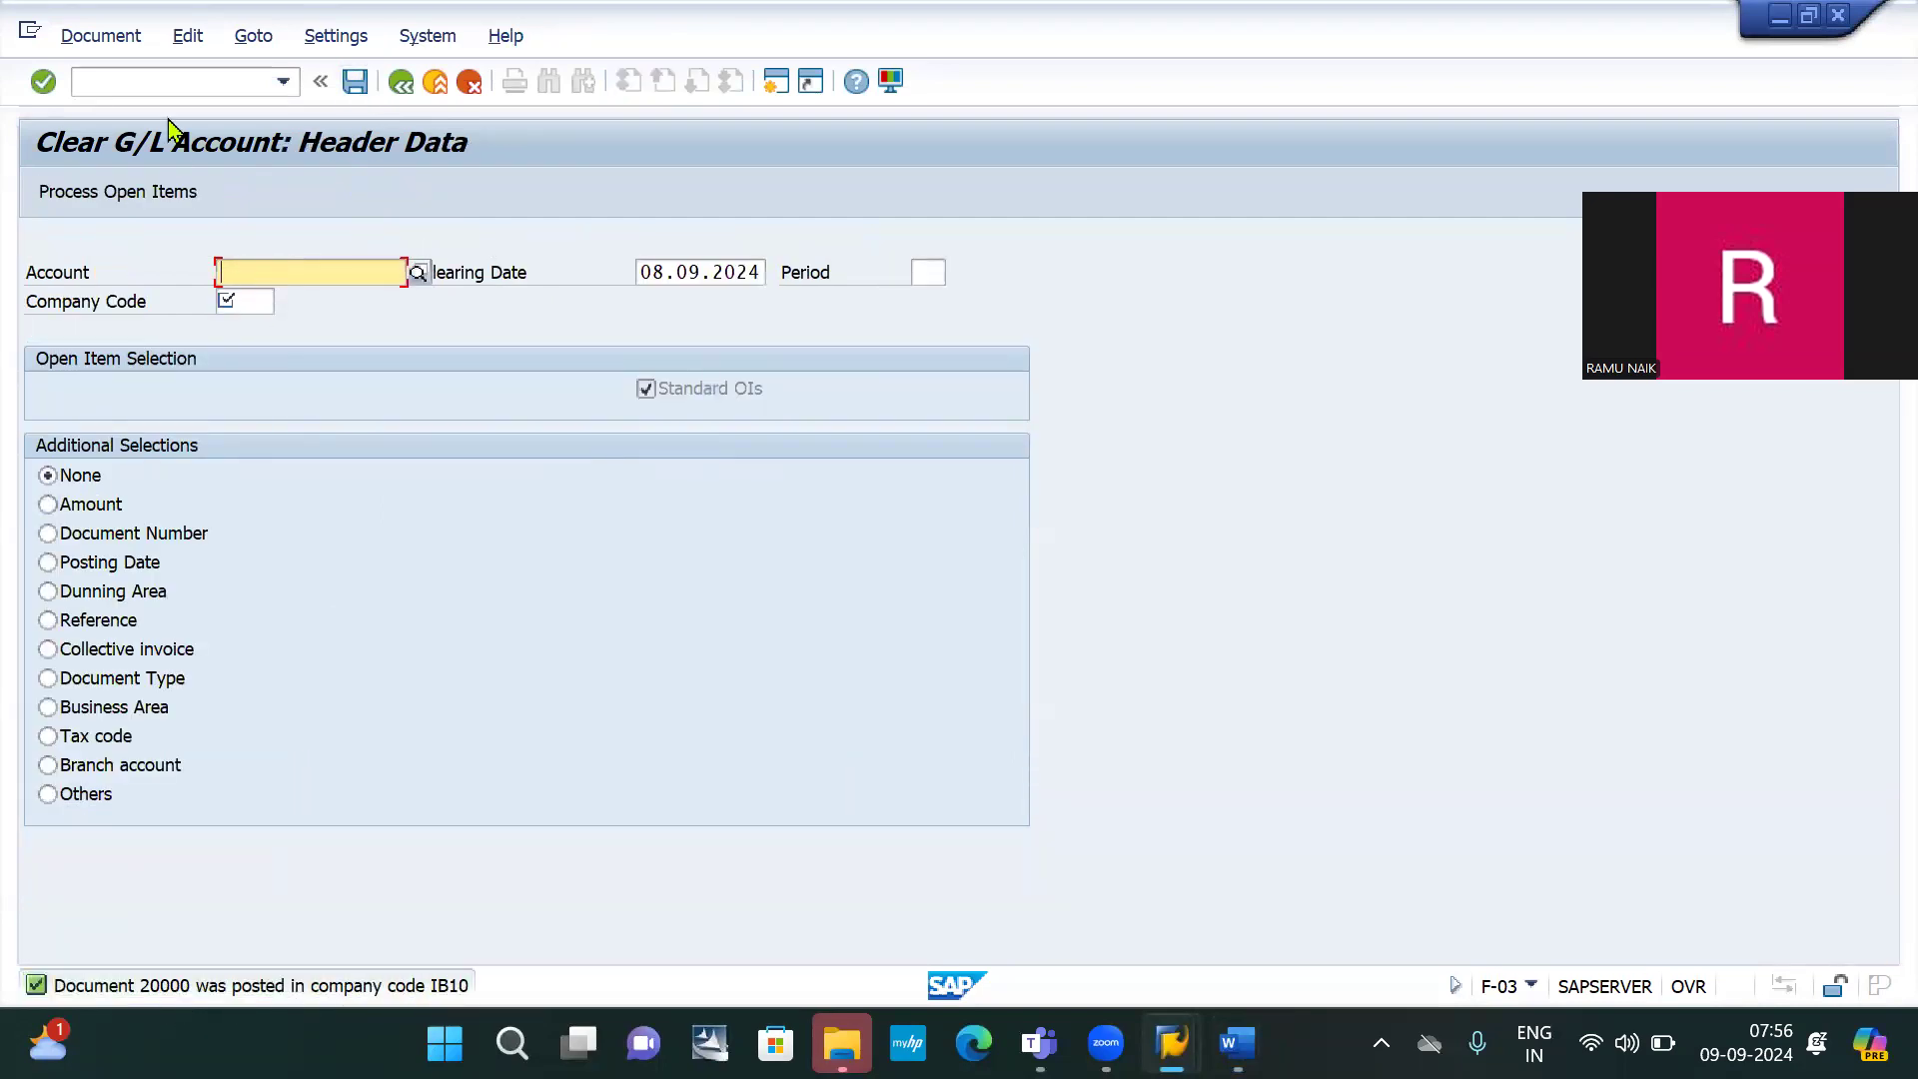
click(160, 82)
text(/)
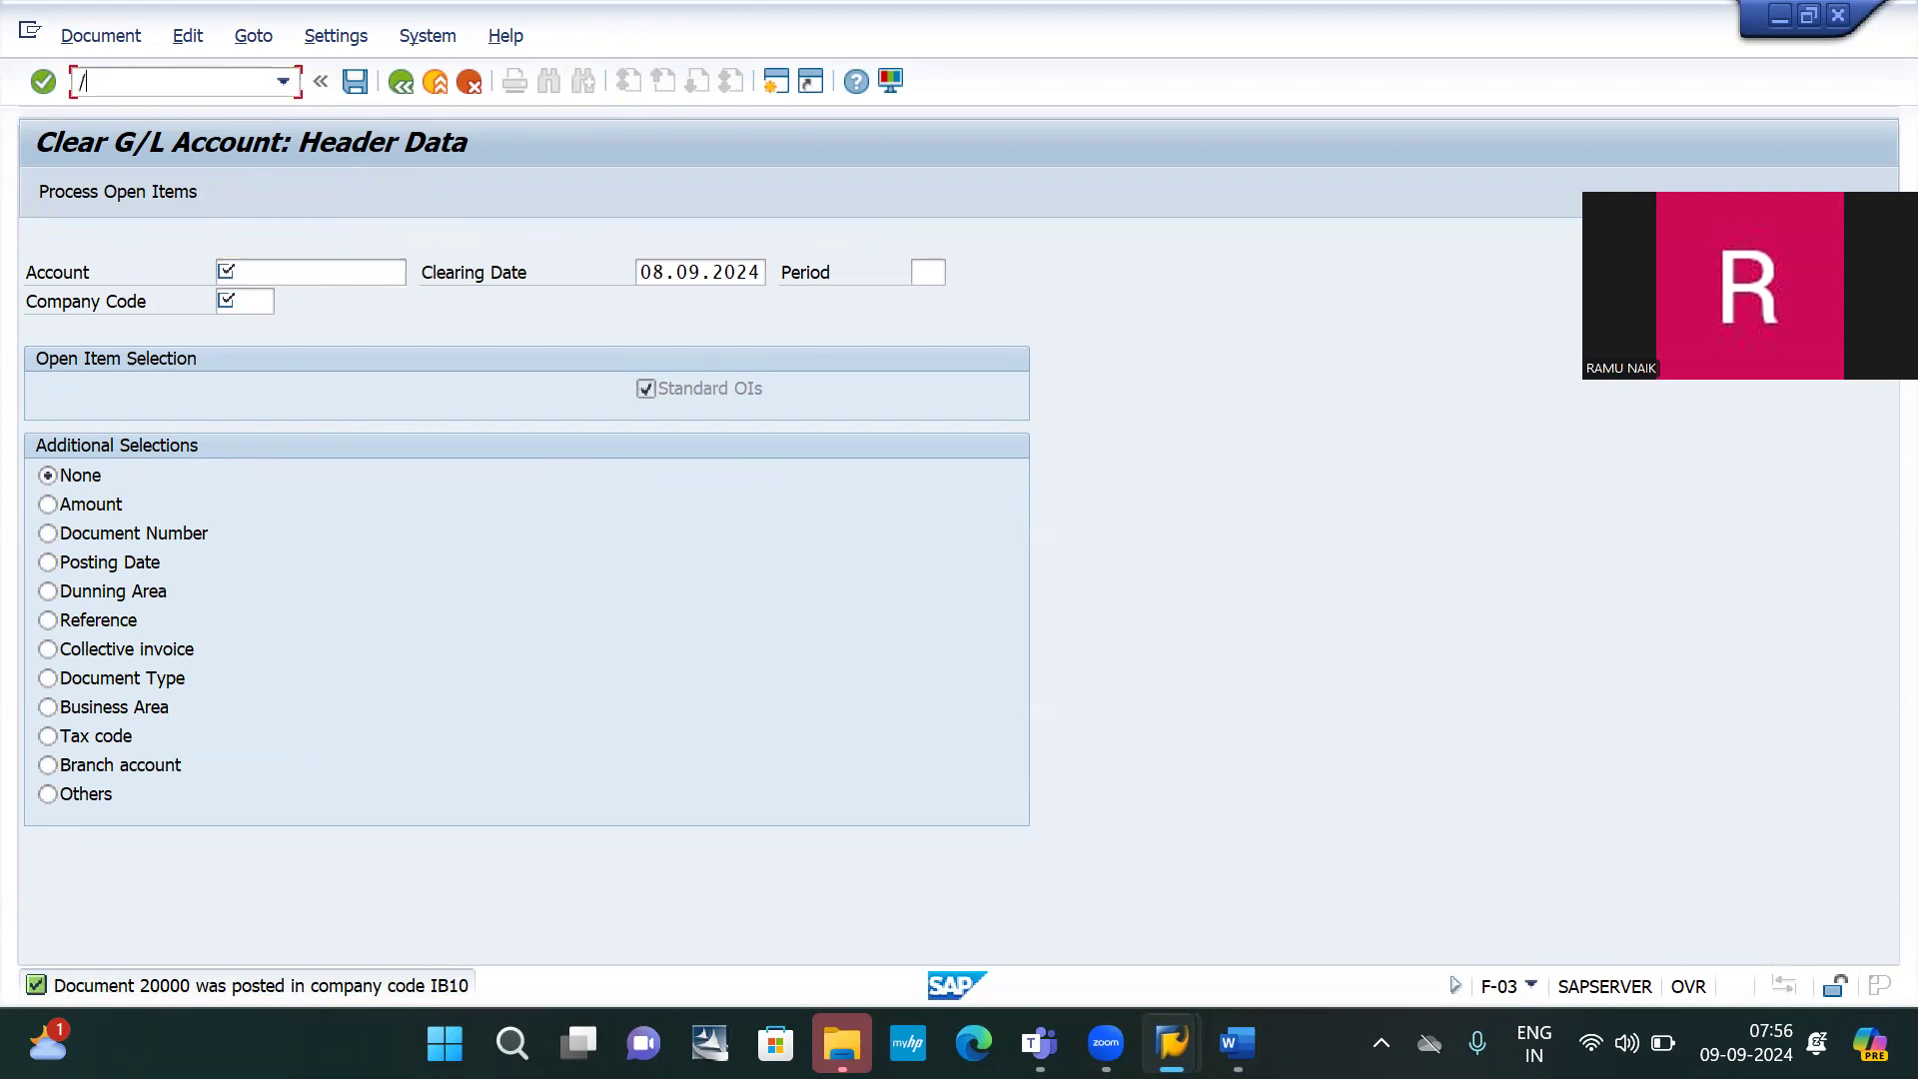
text(nfb03)
Display document 20000's two line items in FB03, then launch the FBL3N line item report
key(Return)
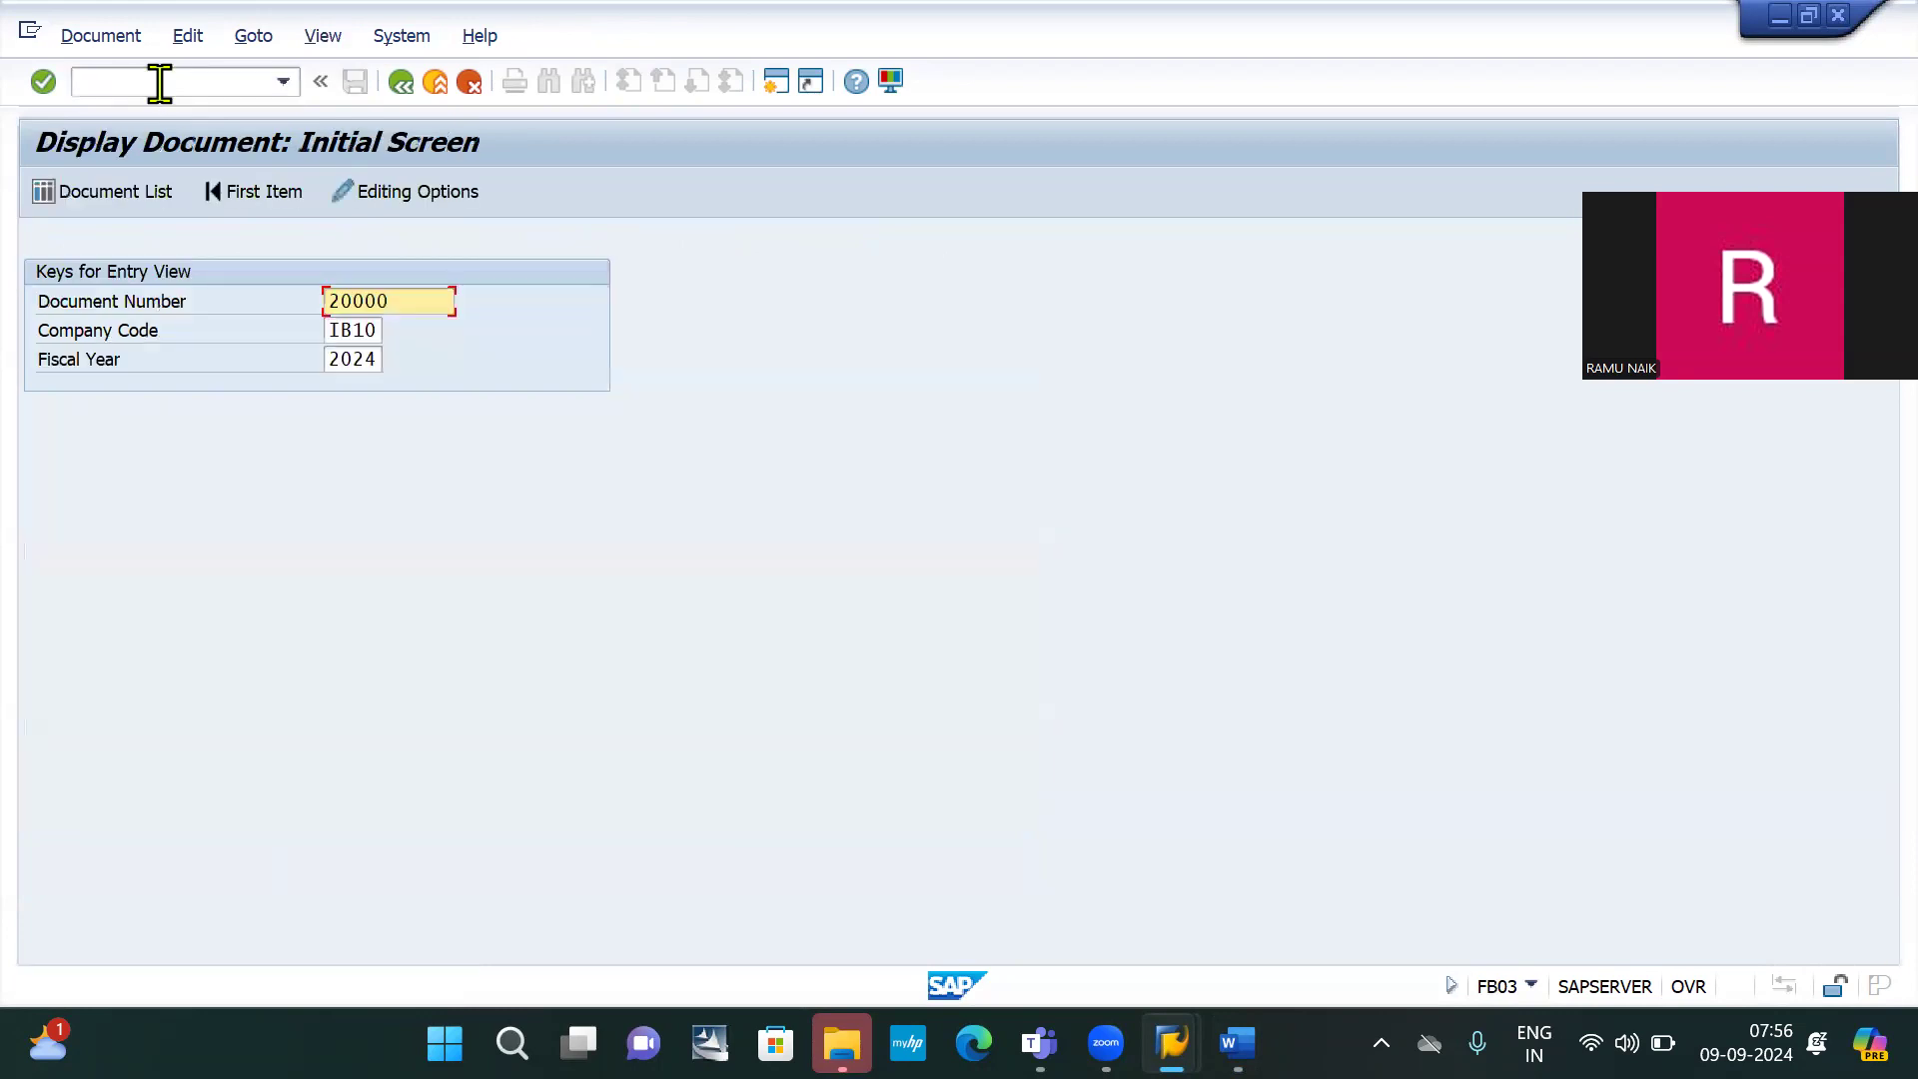
key(Return)
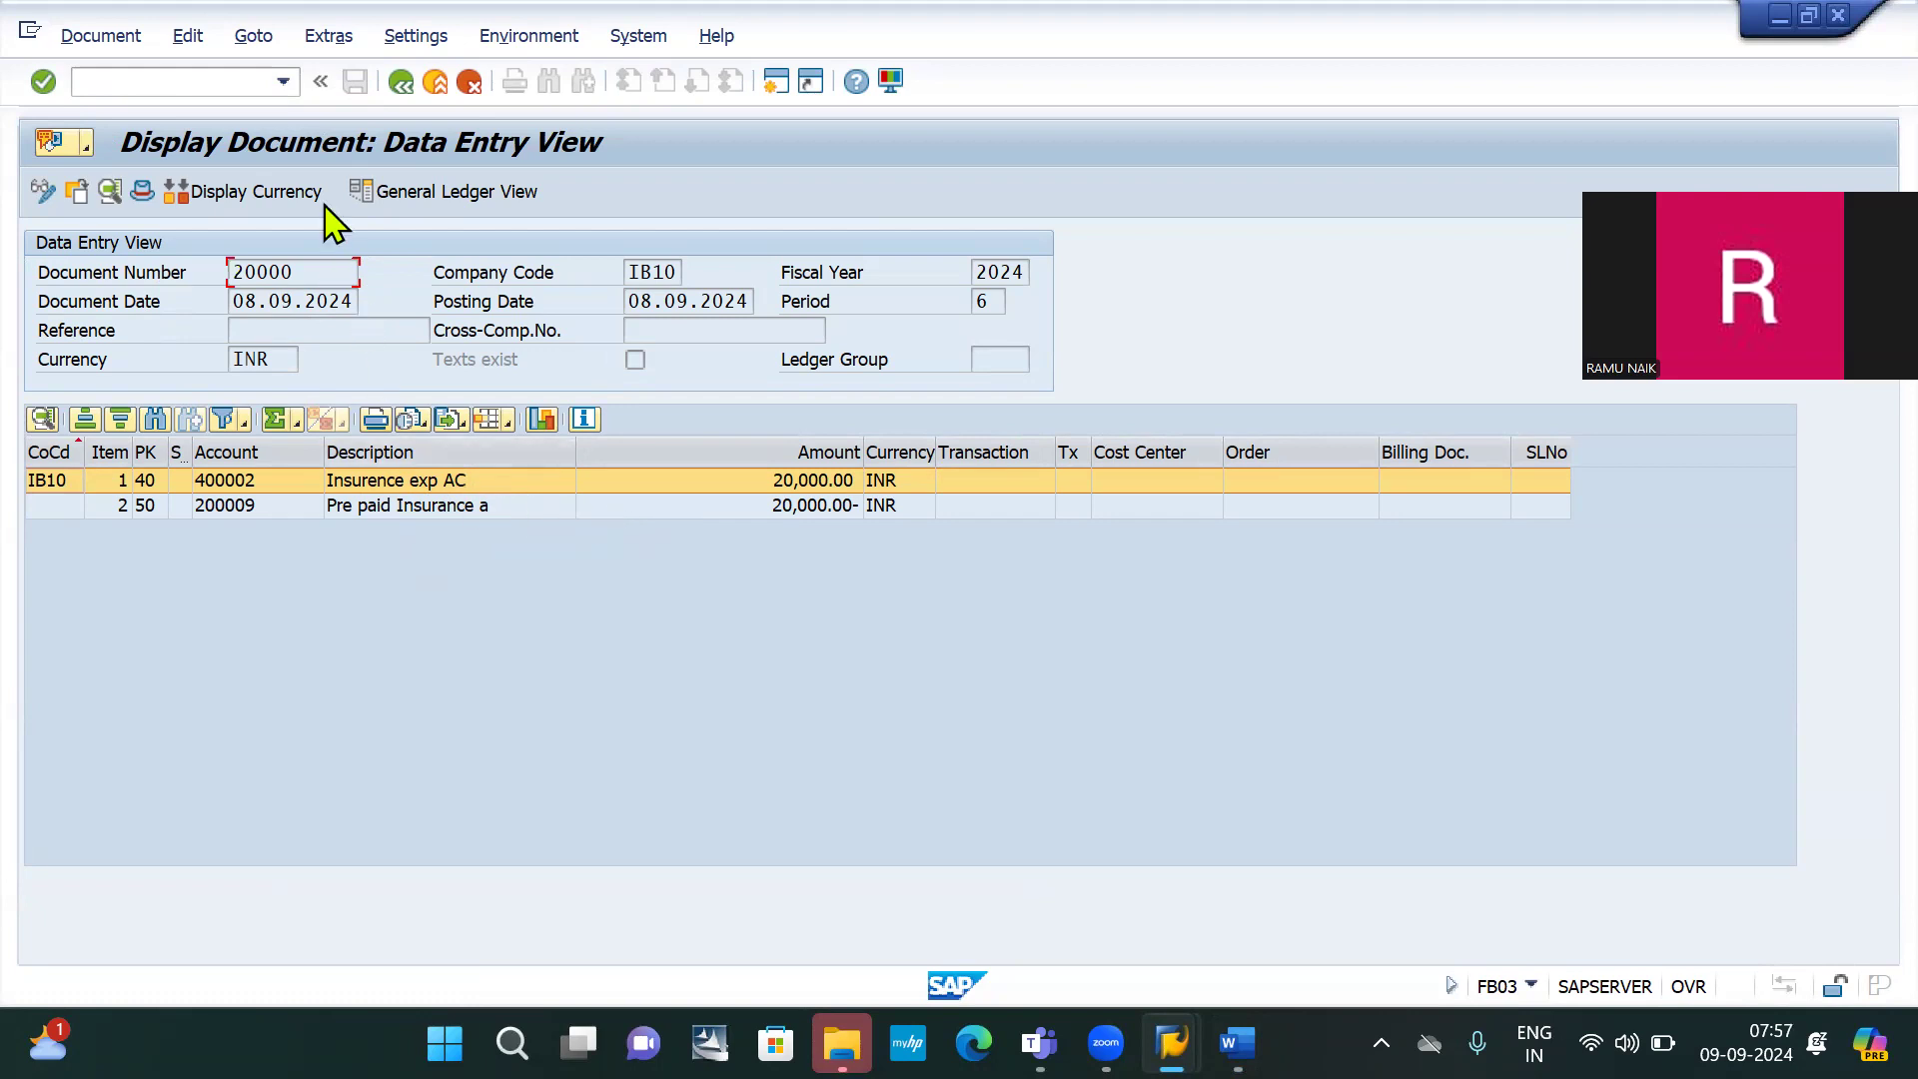
click(160, 74)
text(/nfbl3n)
key(Return)
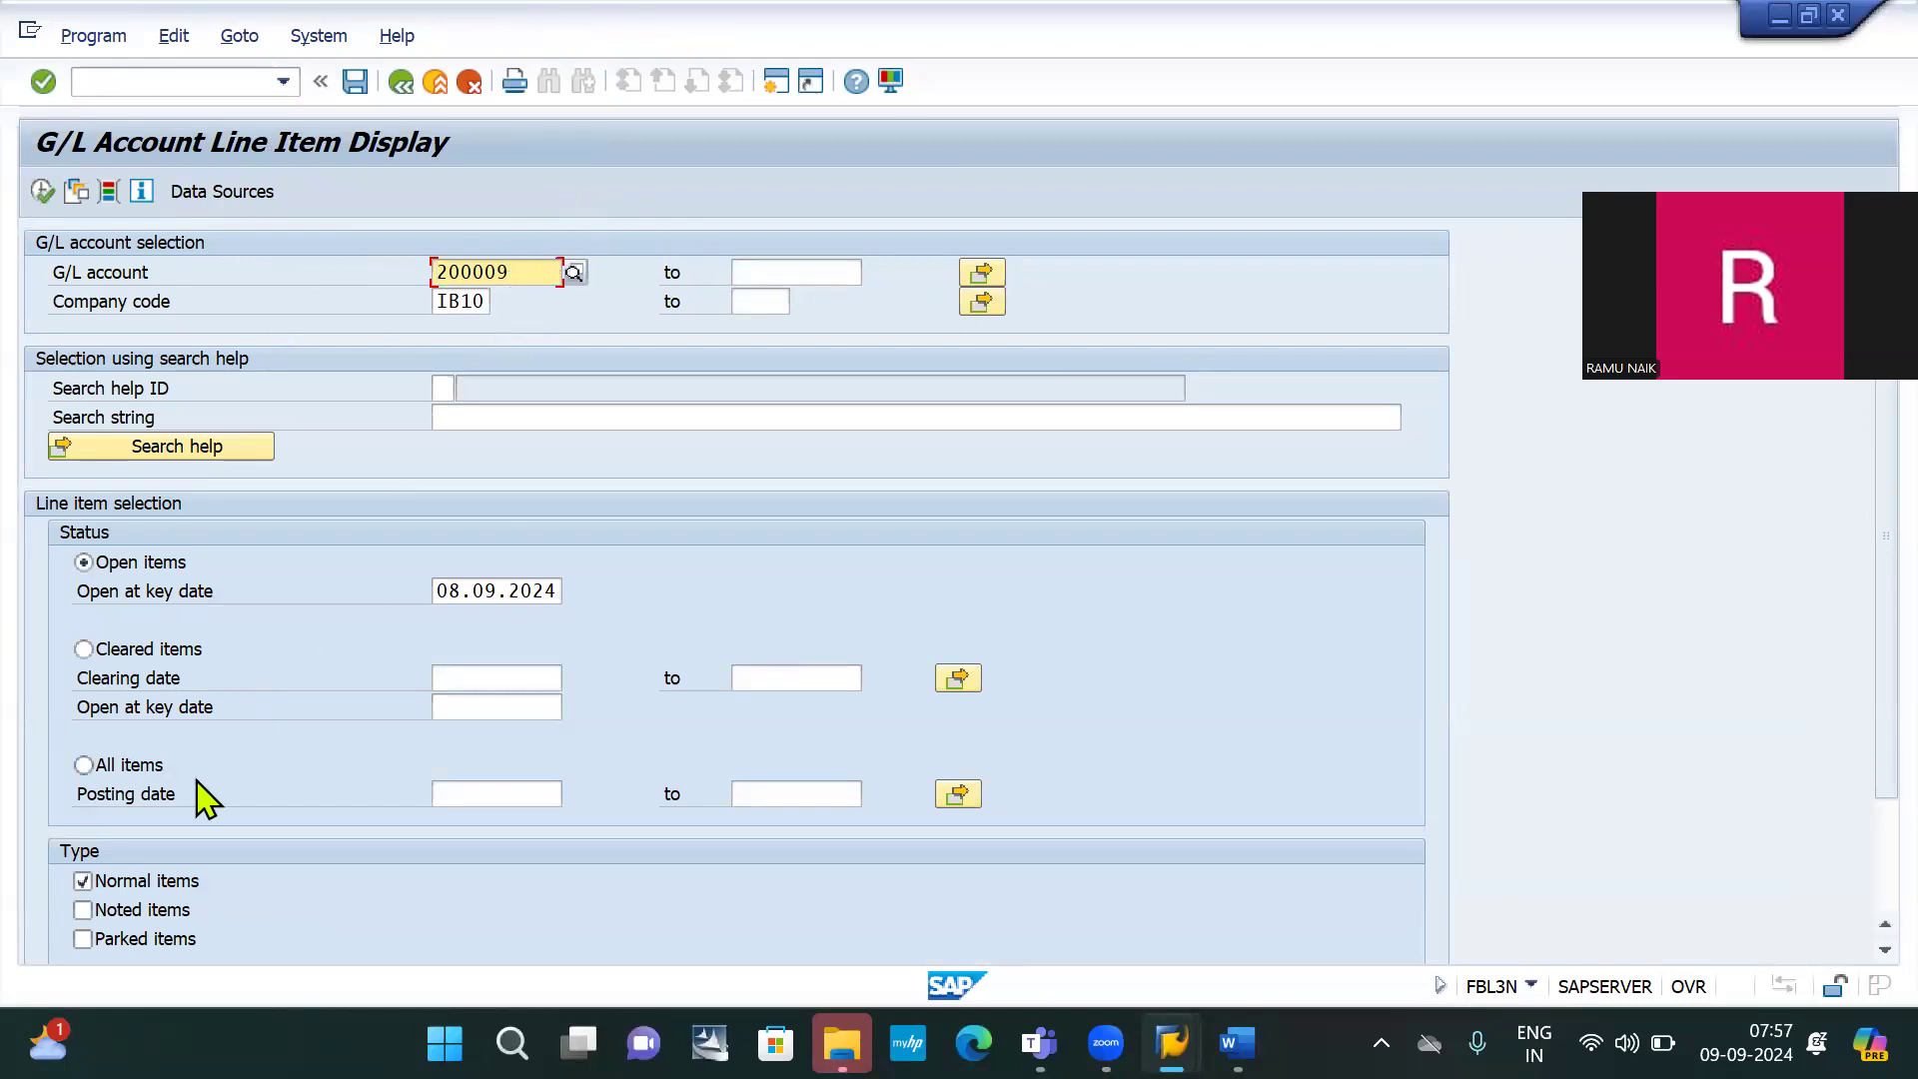
Run FBL3N for account 200009 with all items, showing both 20,000.00 items cleared
click(105, 764)
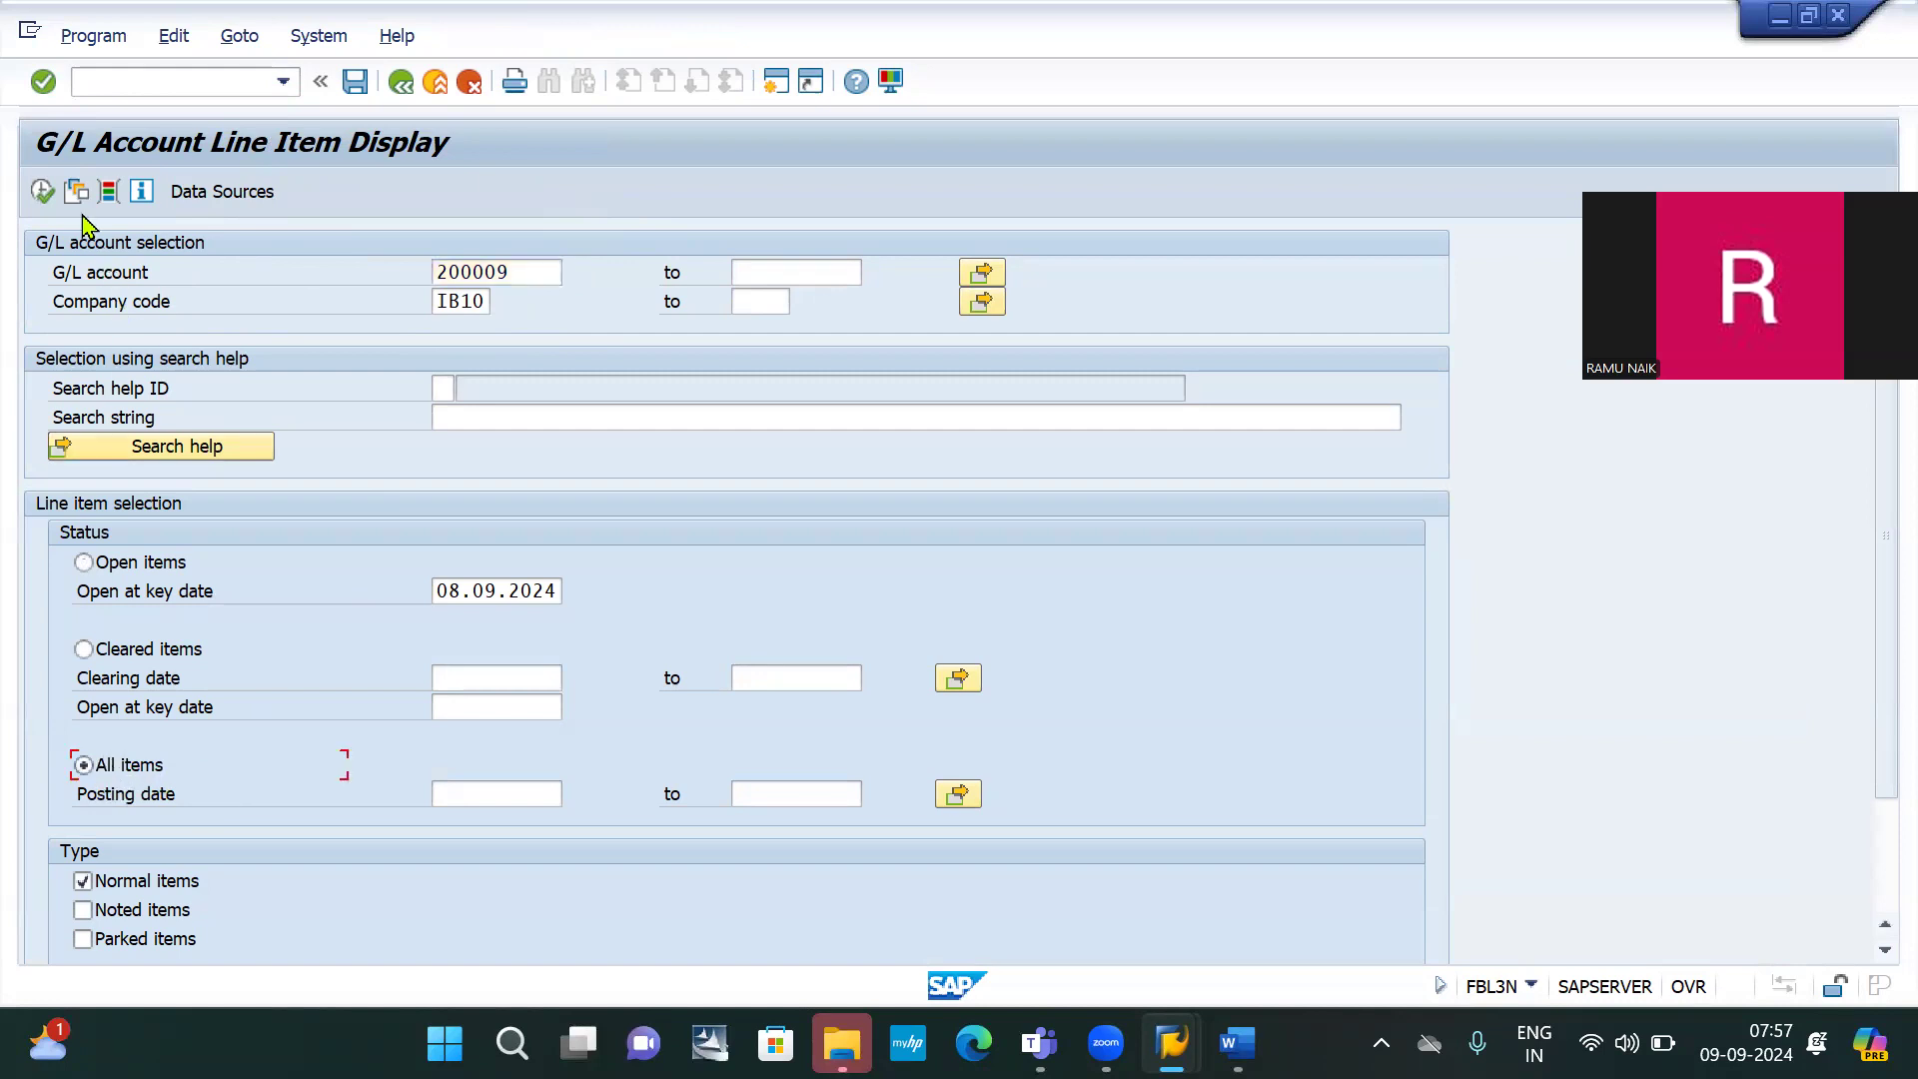
click(43, 195)
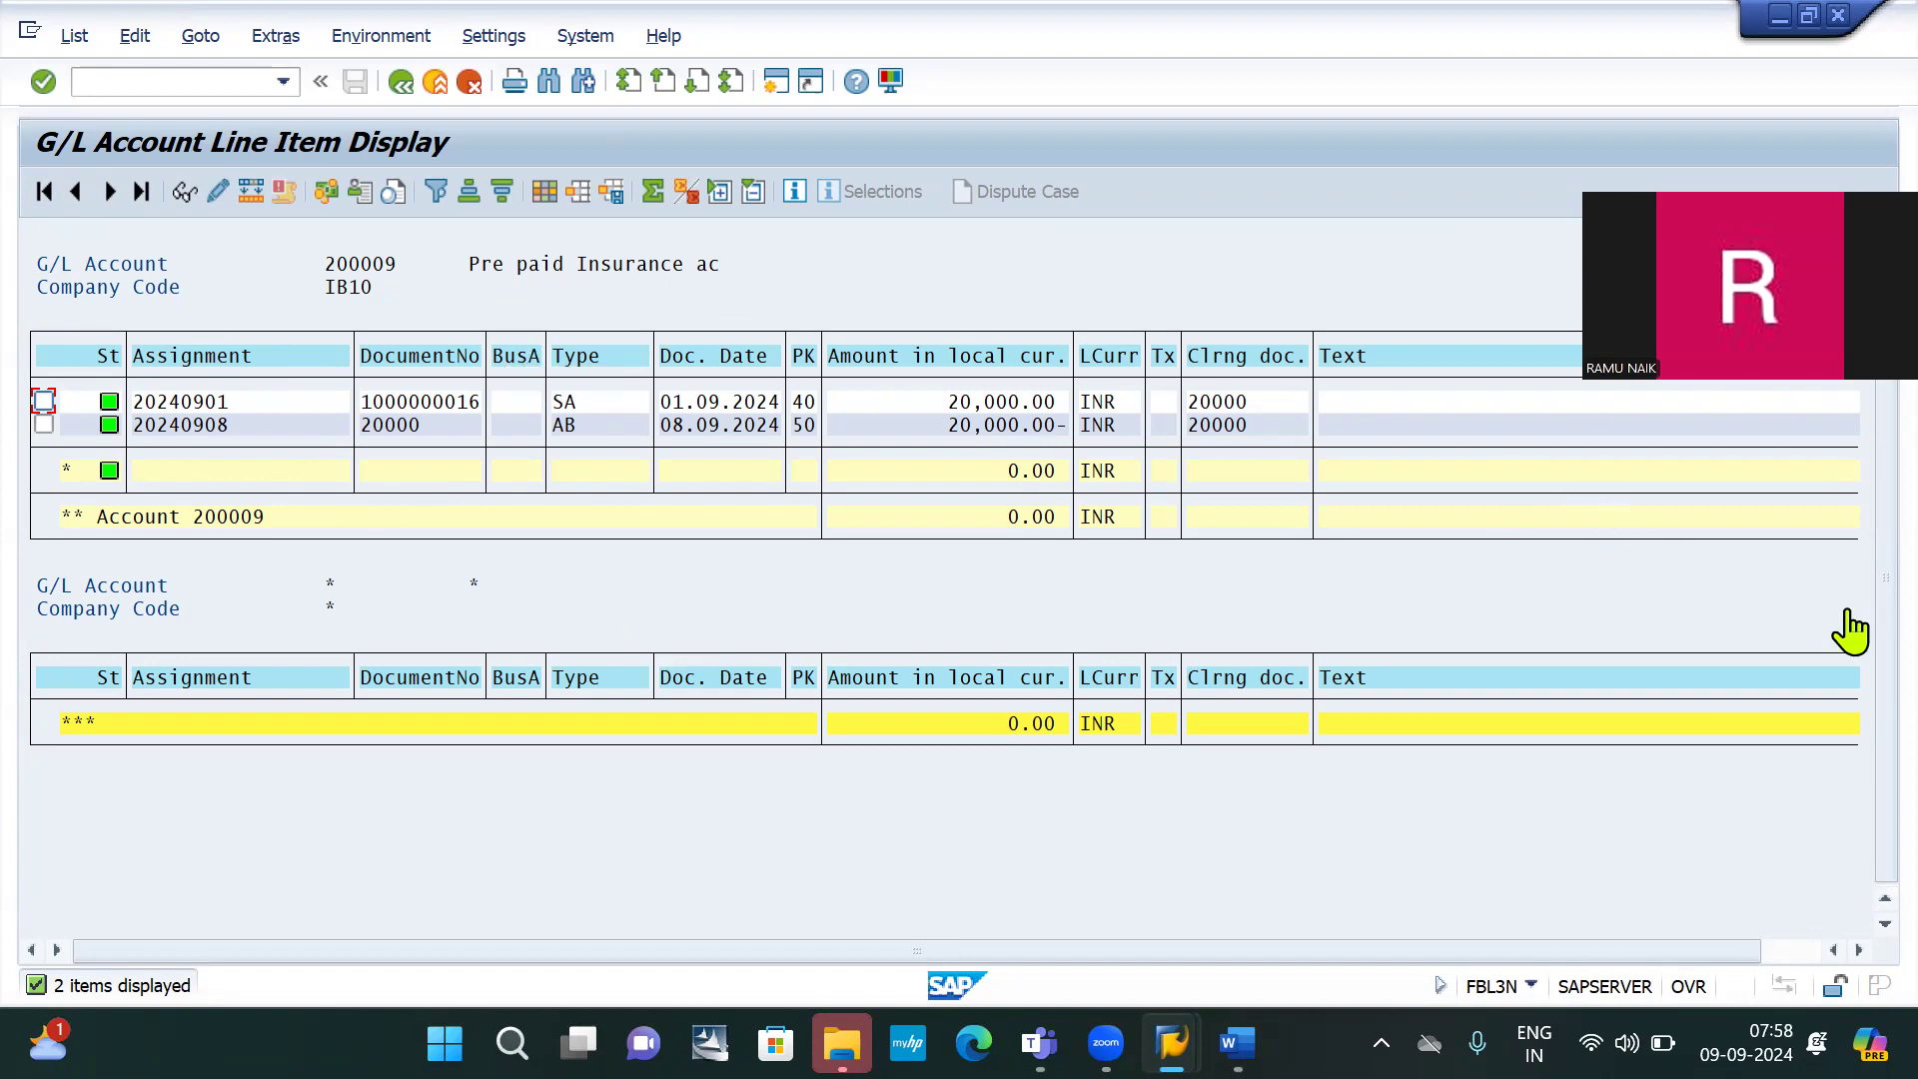
key(alt+Tab)
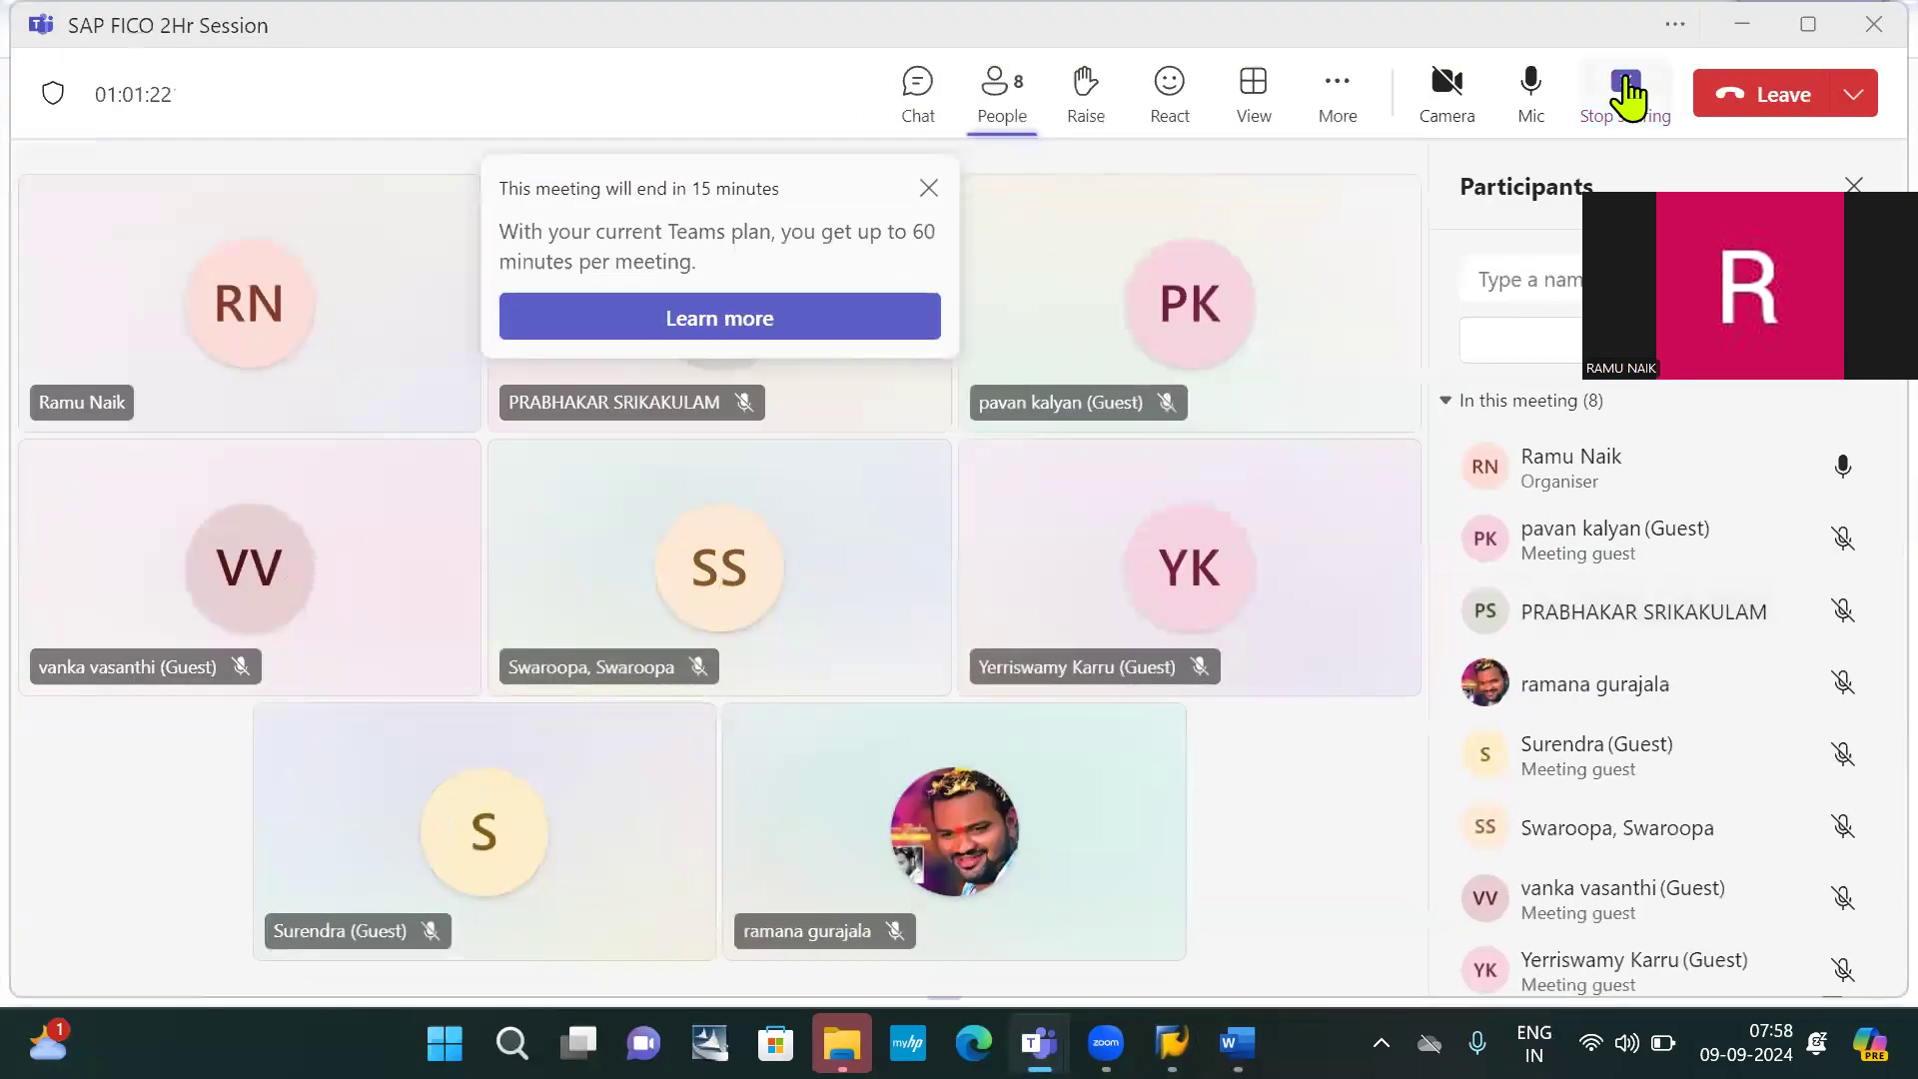
Stop screen sharing in Teams and close the 15-minute meeting-ending notice
click(1626, 96)
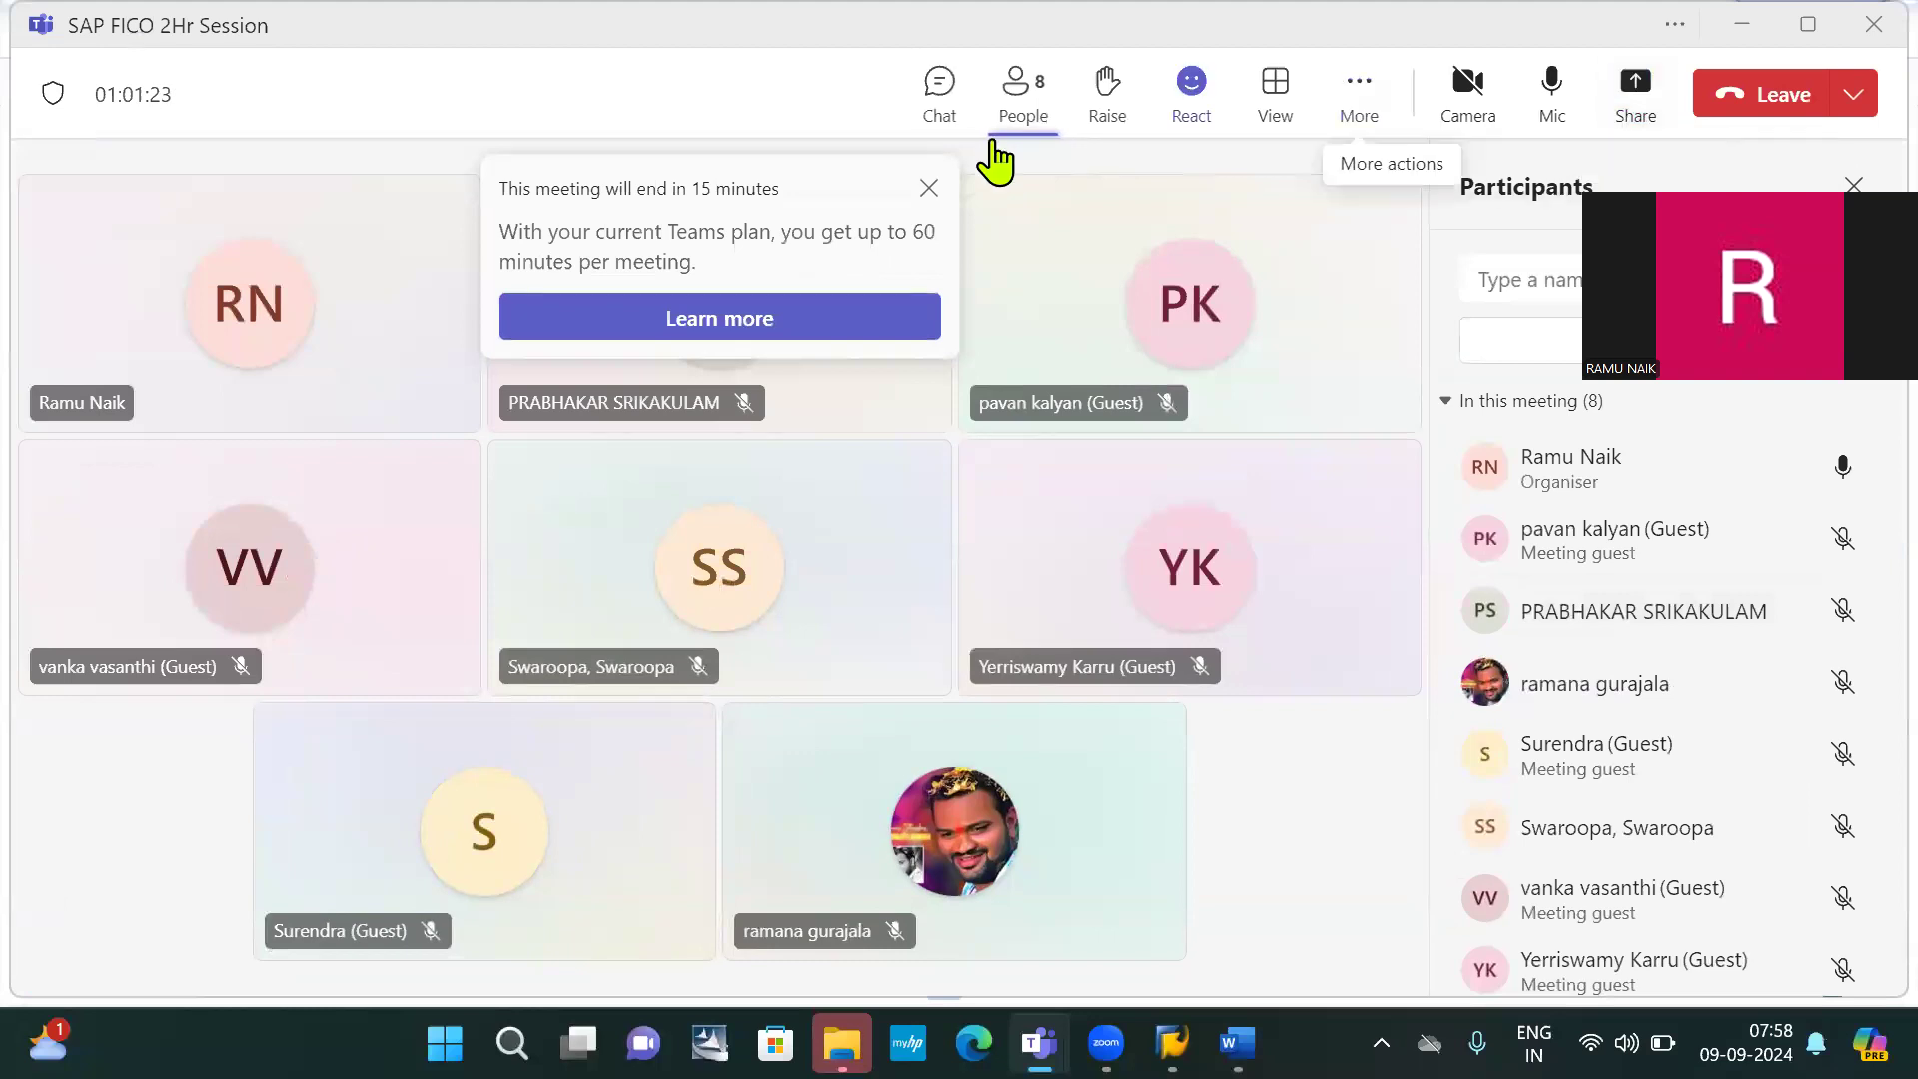
click(928, 189)
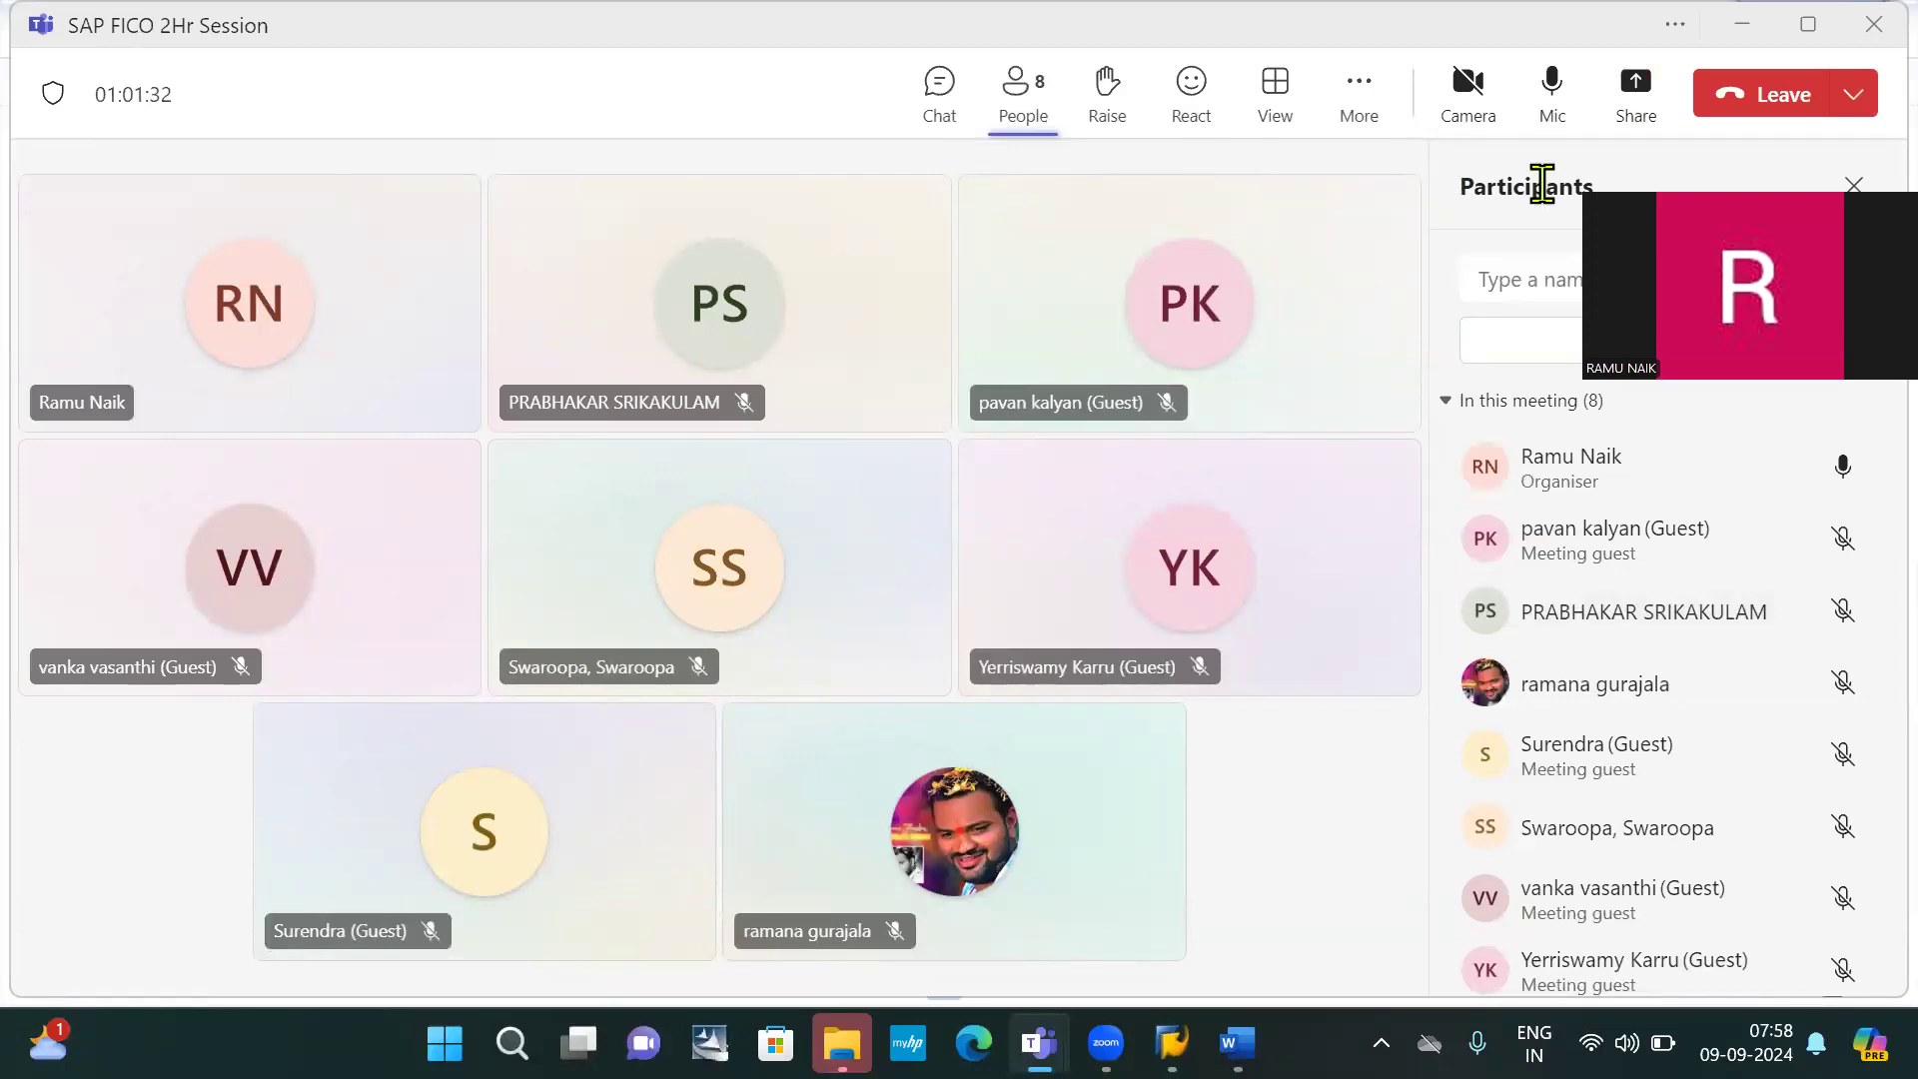
mouse_move(1323, 220)
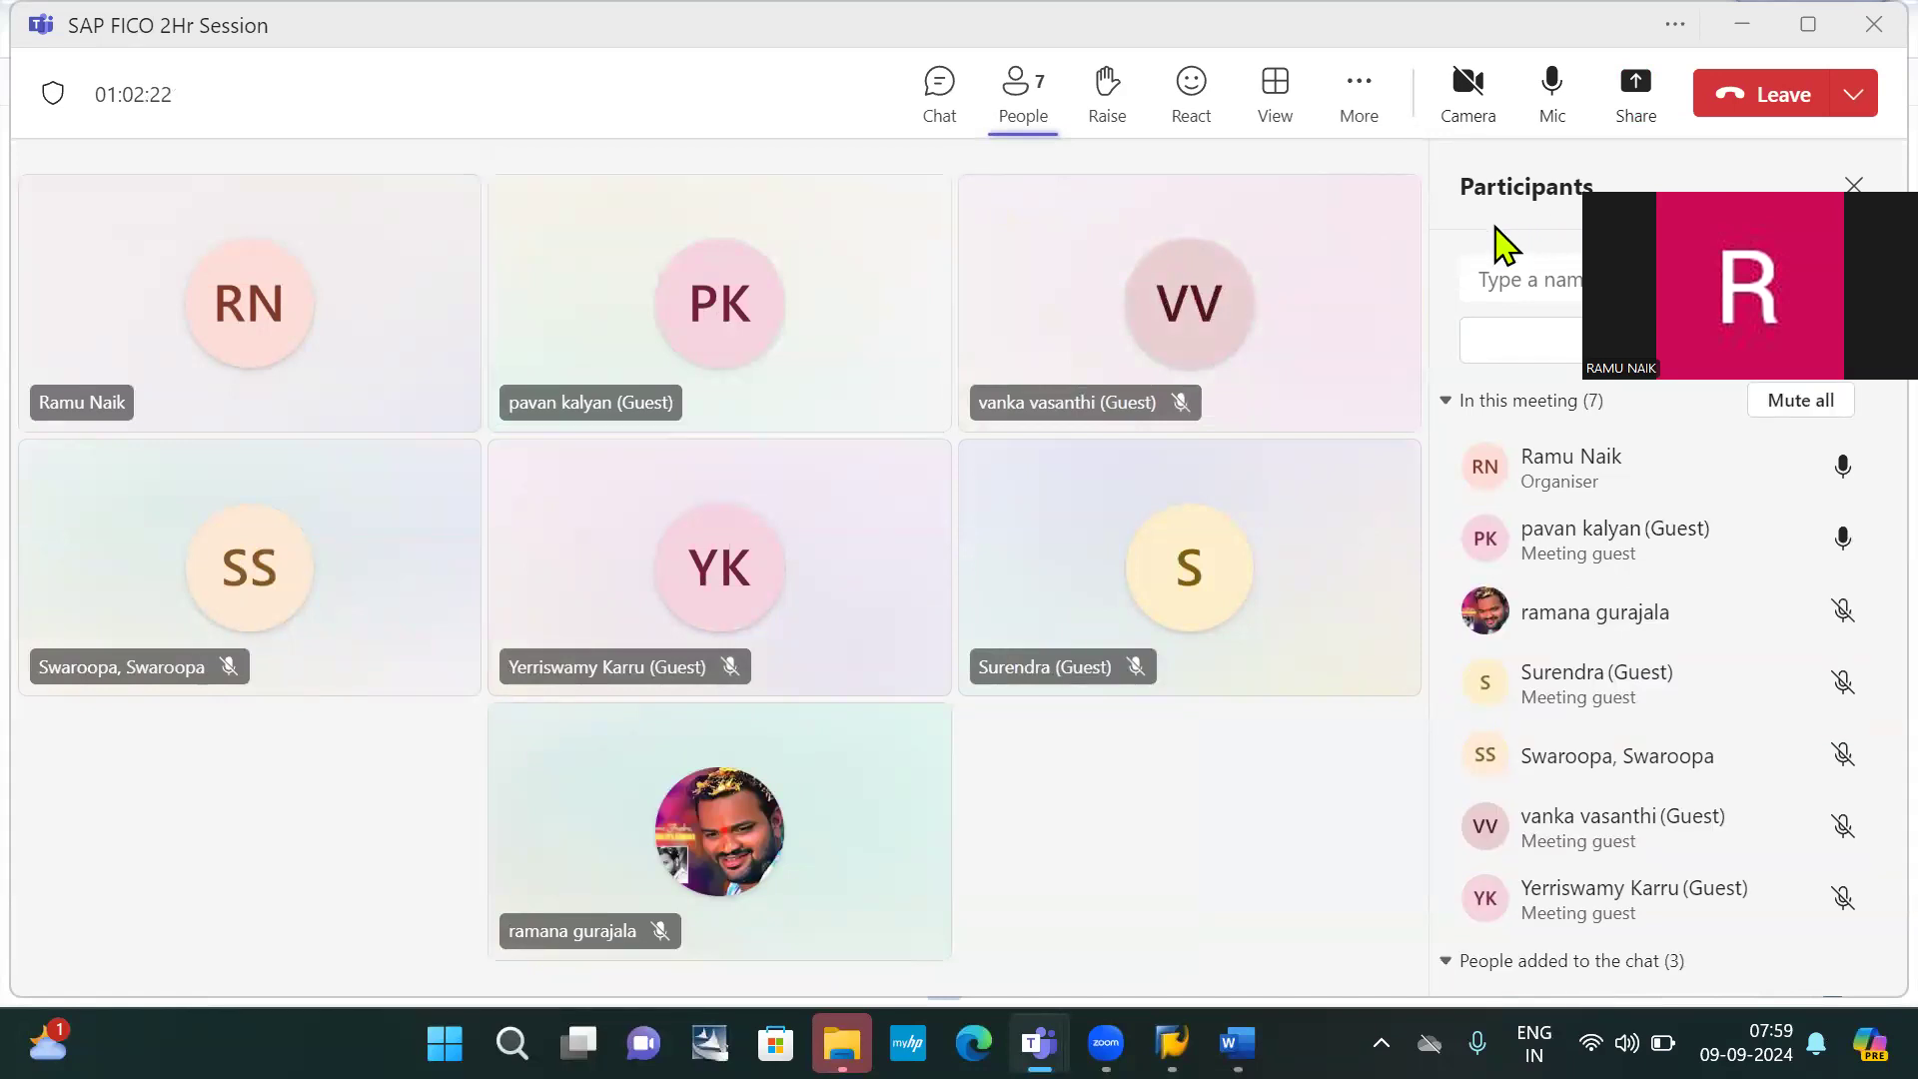
Leave the Teams meeting and go back to the SAP line item list for 200009
click(1783, 100)
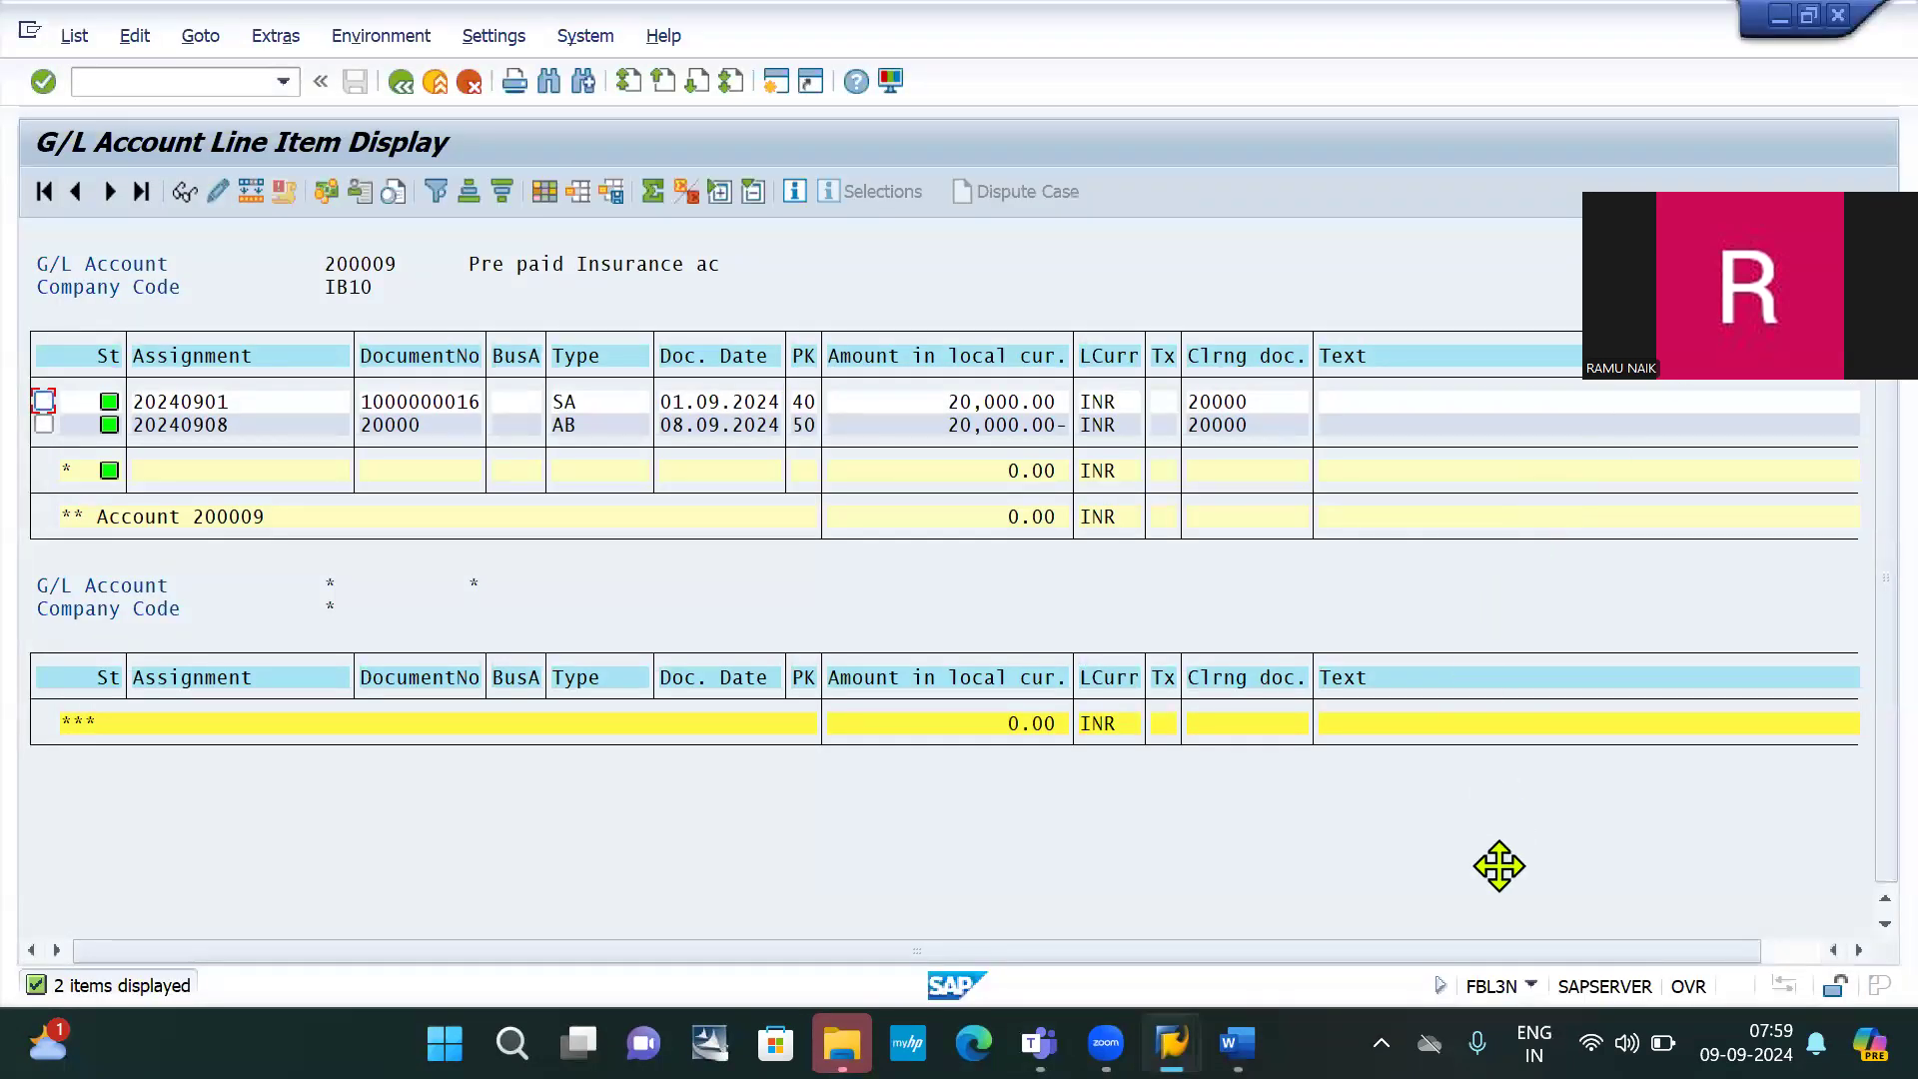
click(1685, 470)
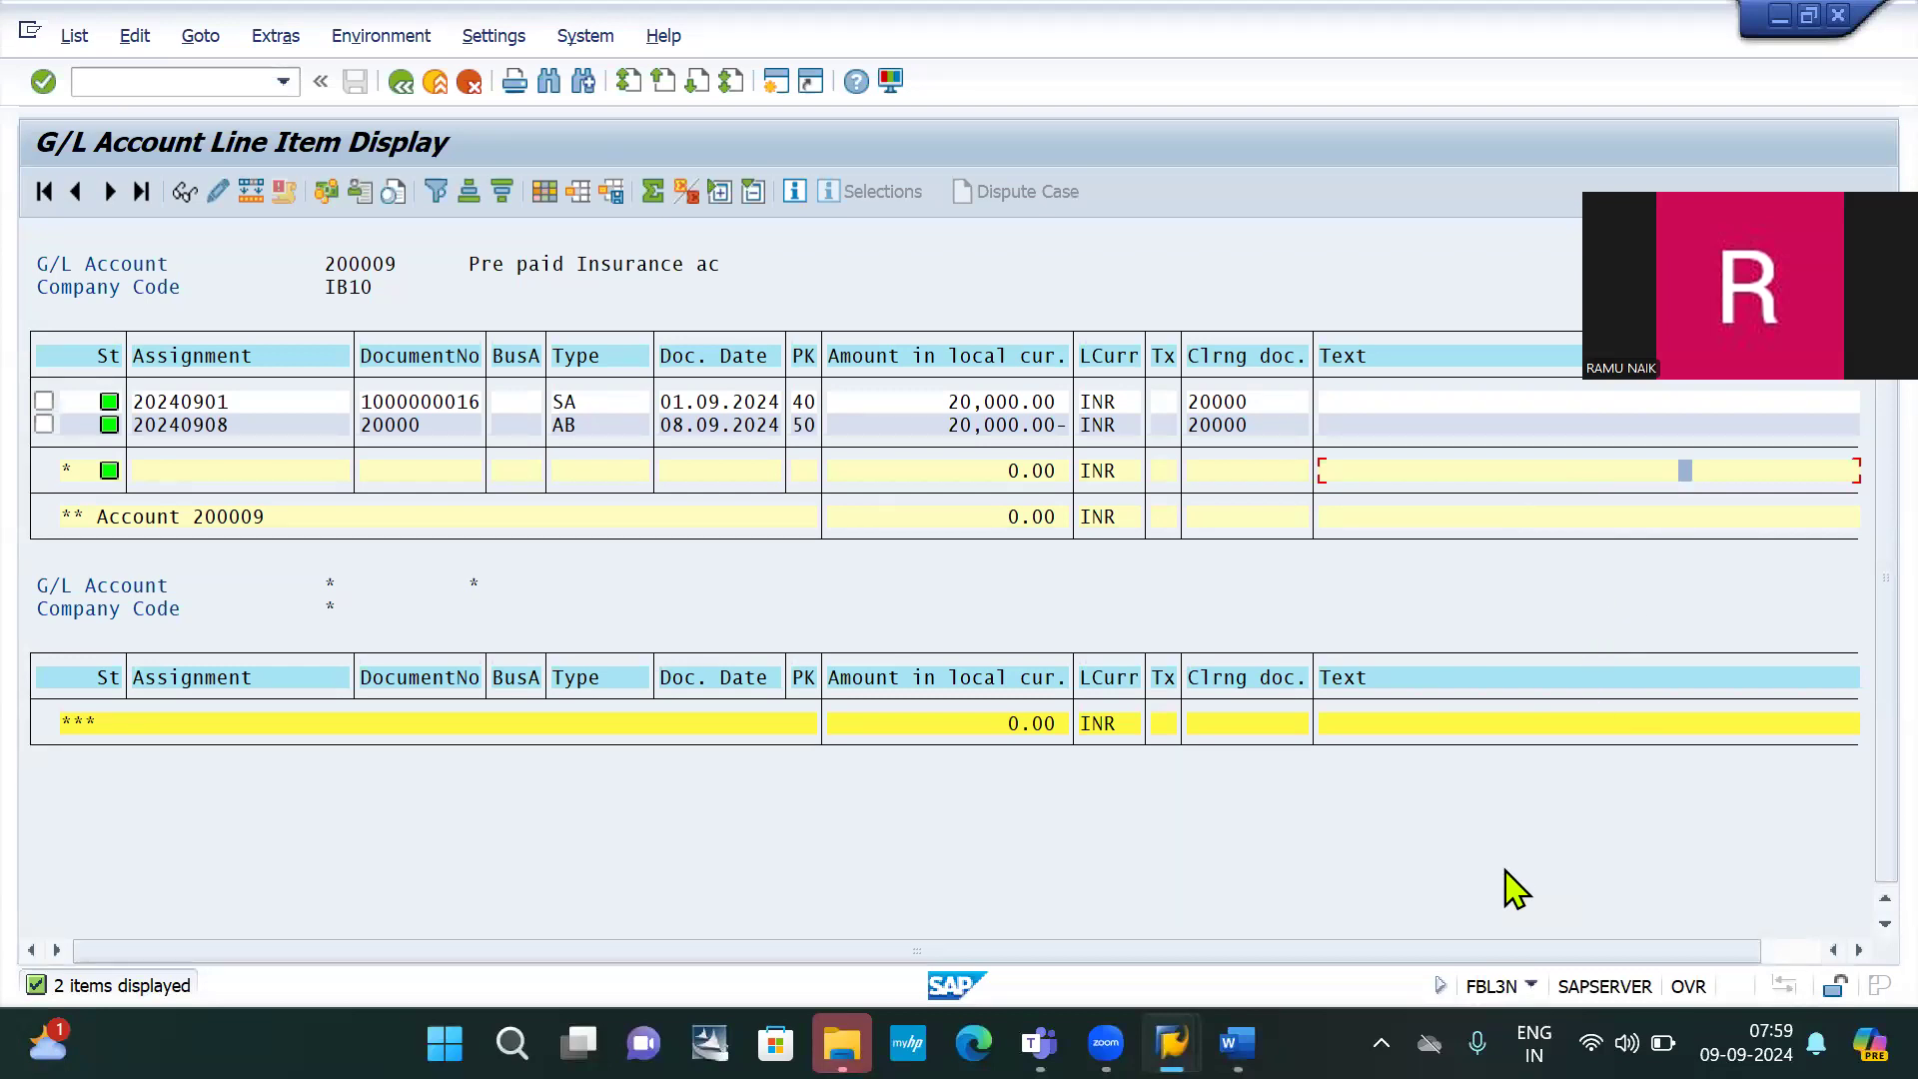